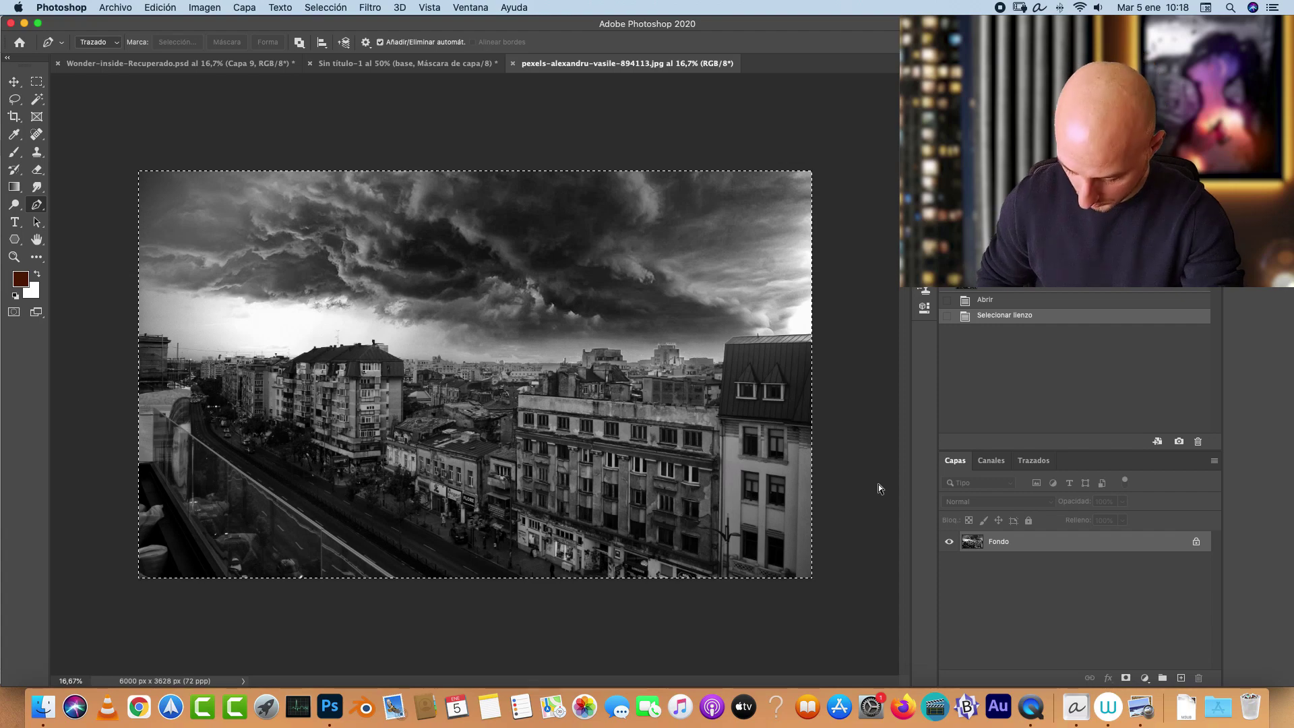
# Step: Transfer the selected city photo onto a new layer directly beneath the base layer, closing its source document without saving
pyautogui.press('super+x')
pyautogui.press('super+w')
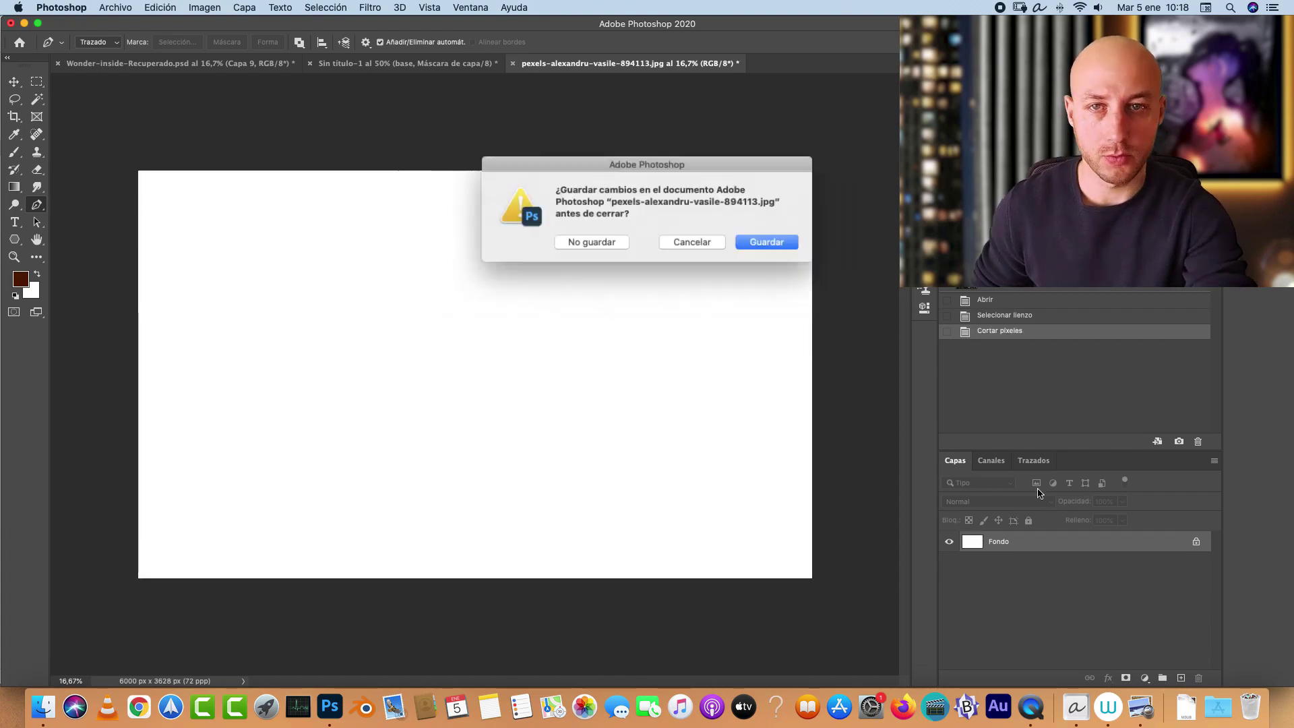
pyautogui.click(595, 241)
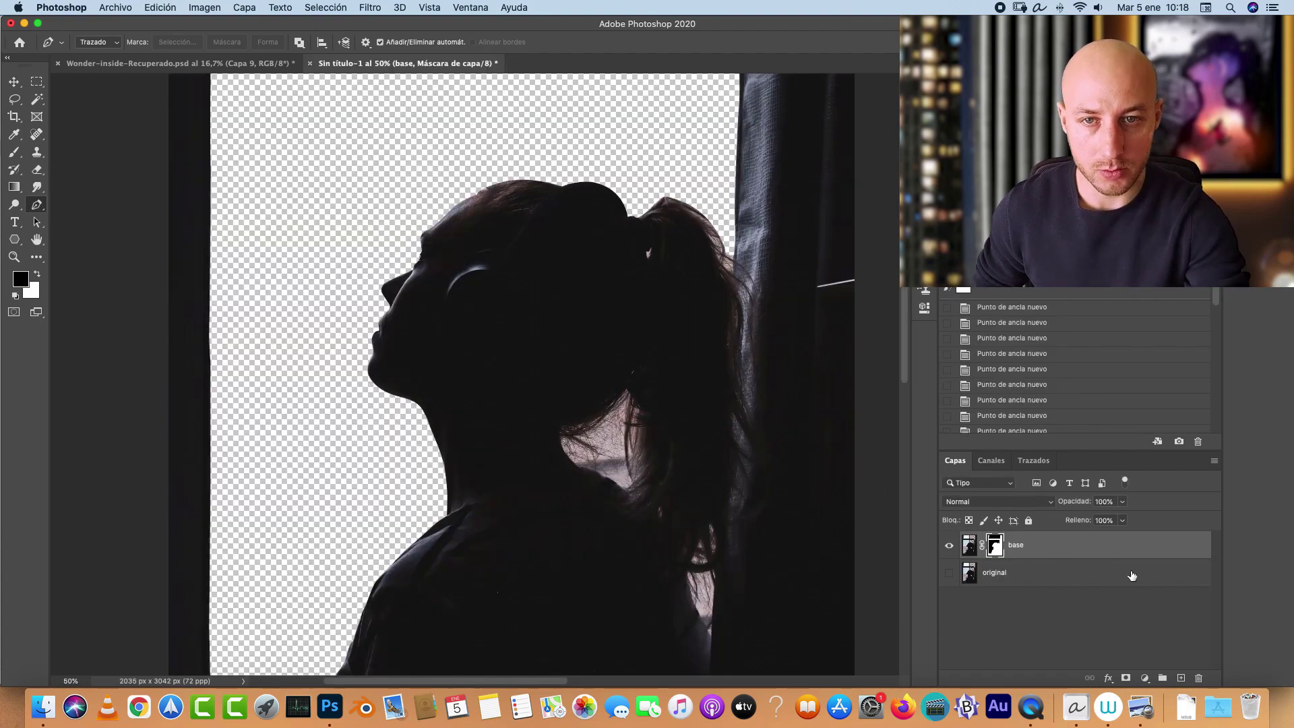
pyautogui.keyDown('super'); pyautogui.click(1182, 676); pyautogui.keyUp('super')
pyautogui.press('super+v')
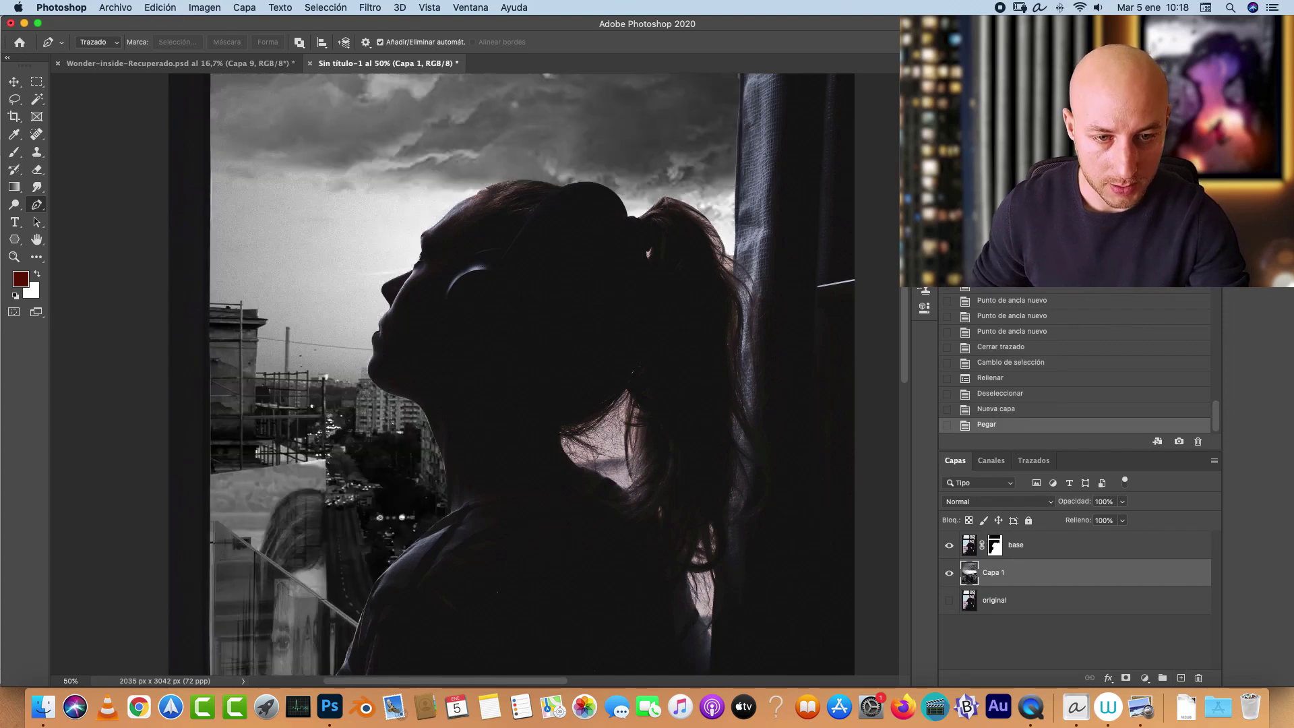
# Step: Enlarge the pasted city layer proportionally to about 116% and position its buildings and sky behind the window
pyautogui.press('super+minus')
pyautogui.press('super+minus')
pyautogui.press('super+minus')
pyautogui.press('super+t')
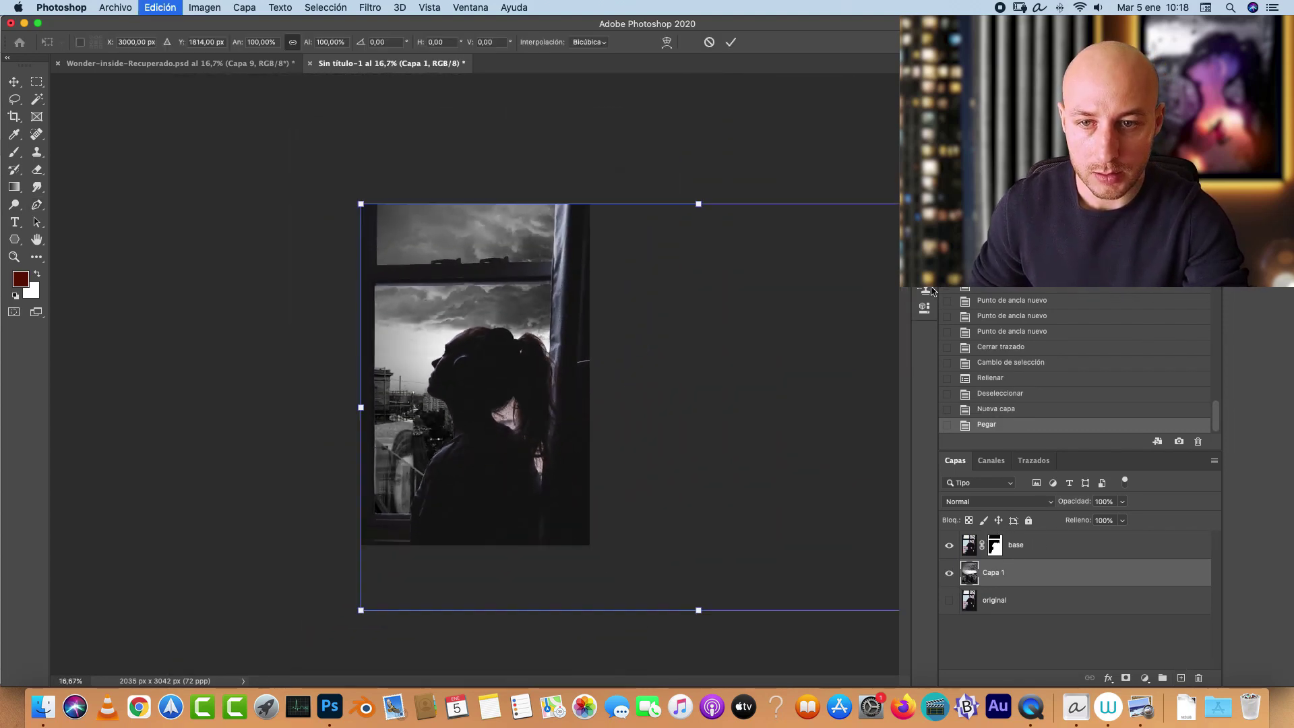
pyautogui.moveTo(701, 387); pyautogui.dragTo(547, 356)
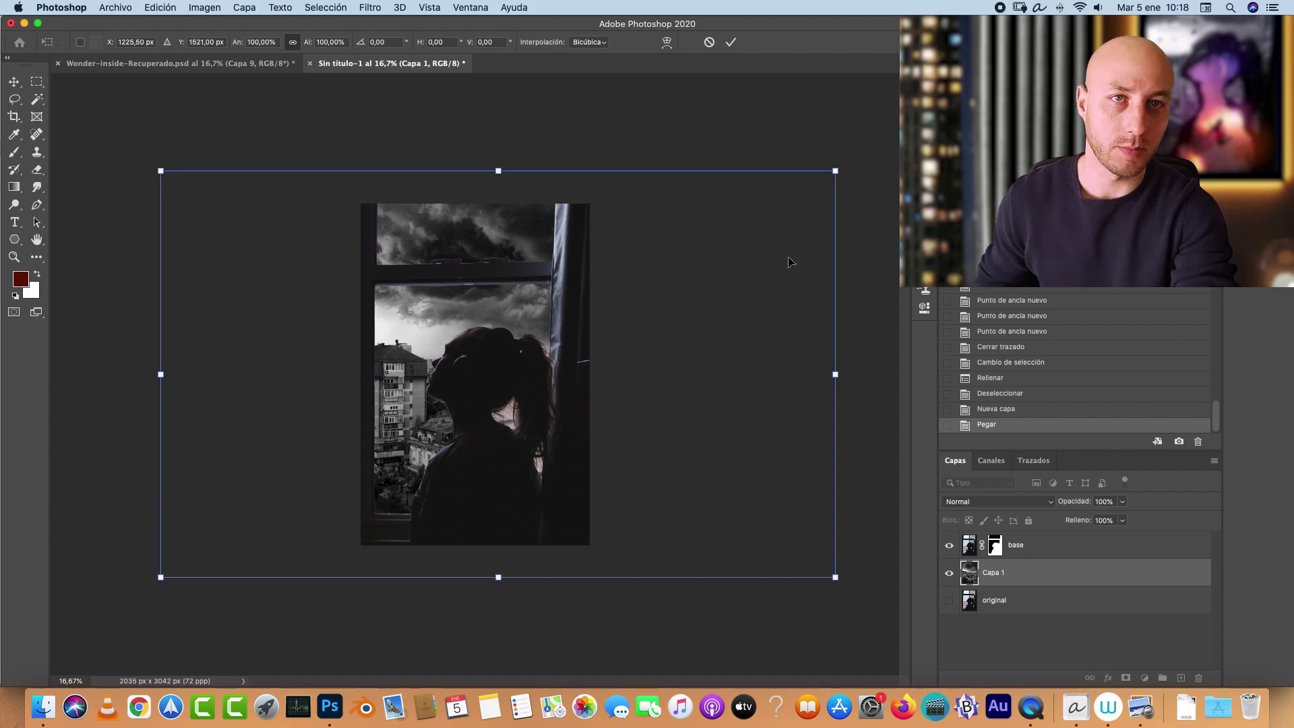
pyautogui.moveTo(834, 171); pyautogui.dragTo(673, 303)
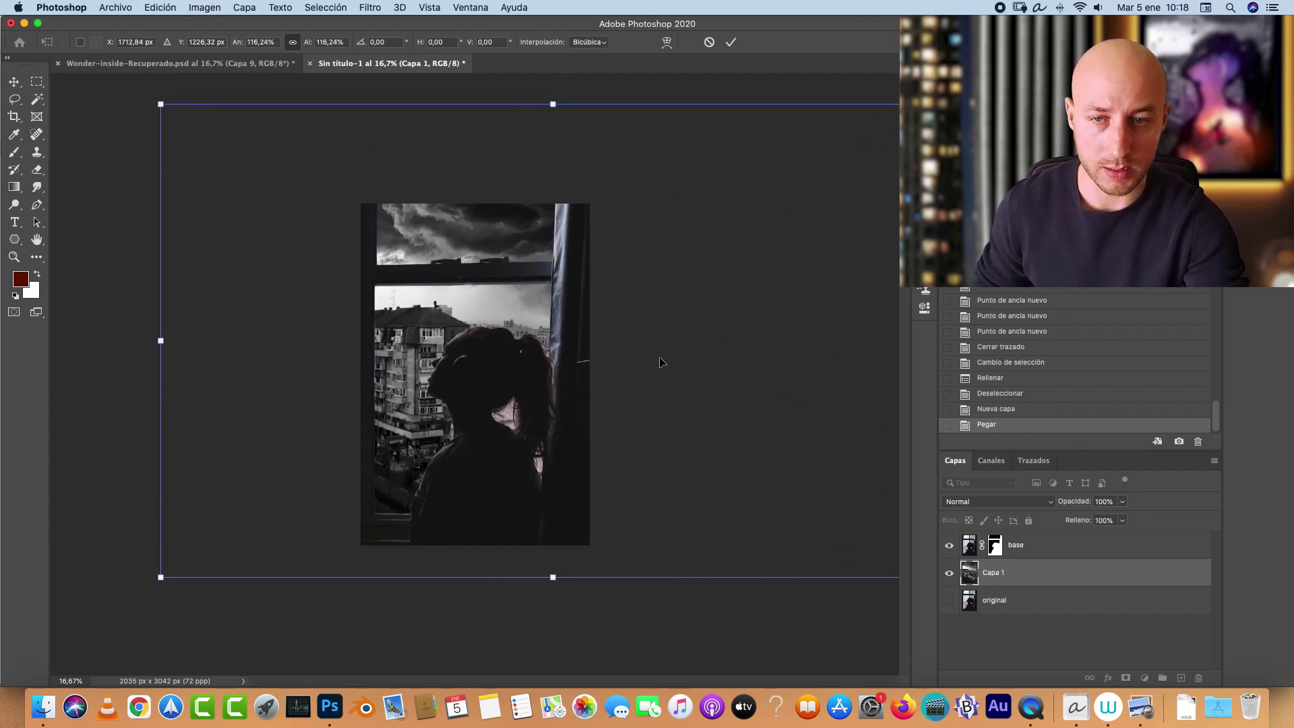
pyautogui.moveTo(575, 355); pyautogui.dragTo(614, 435)
pyautogui.press('Return')
pyautogui.press('p')
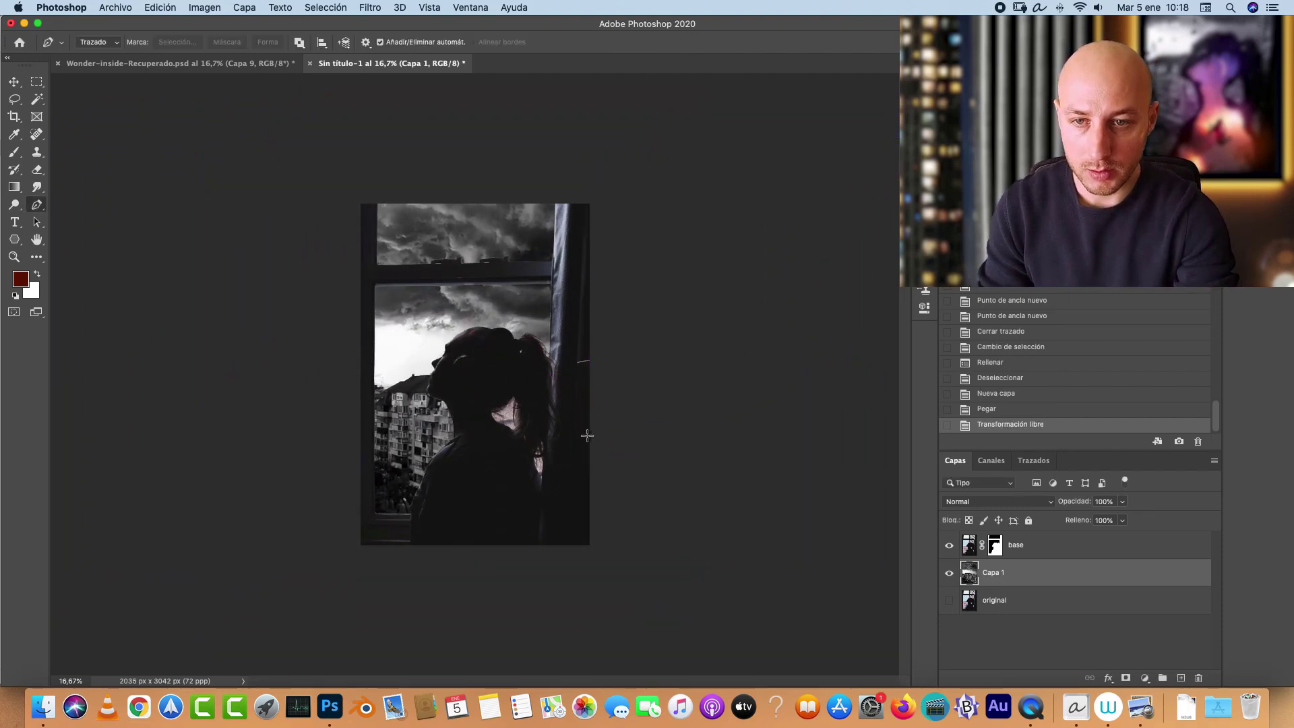
# Step: Reposition the city layer so dark clouds fill the upper window and the apartment building sits beside the woman's neck
pyautogui.press('v')
pyautogui.press('super+1')
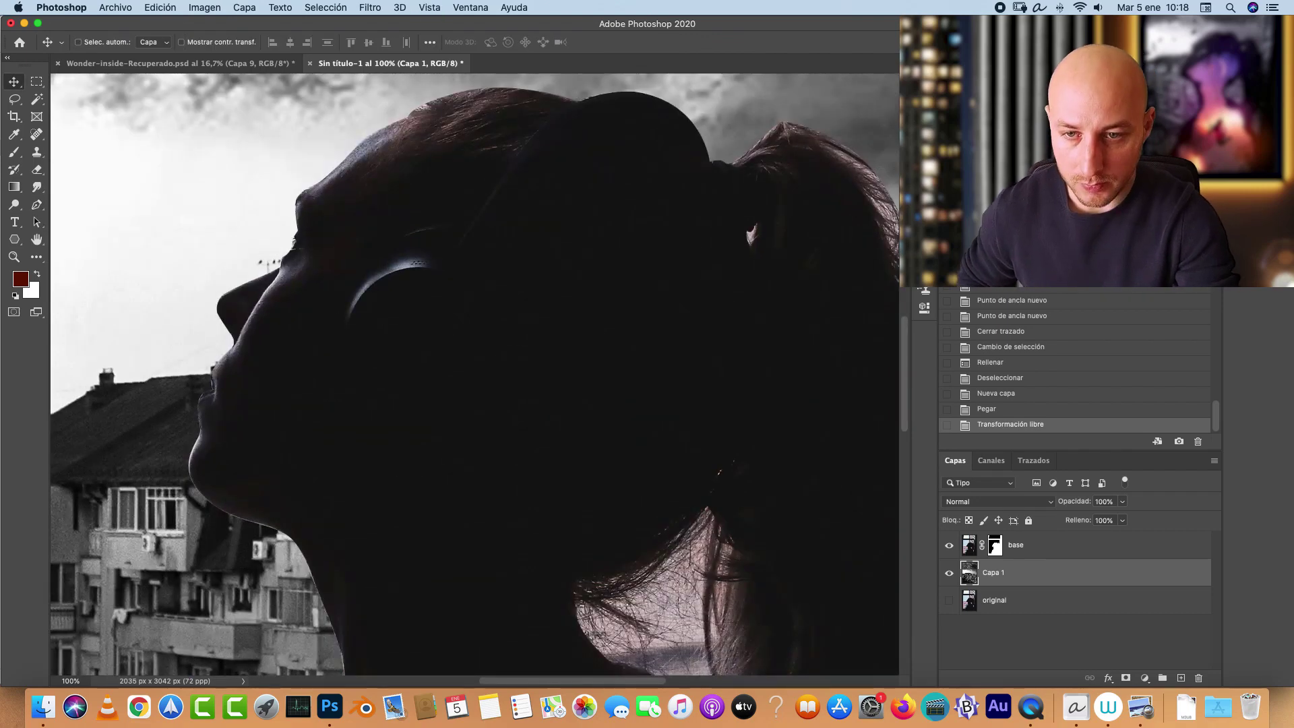
pyautogui.press('super+minus')
pyautogui.press('super+minus')
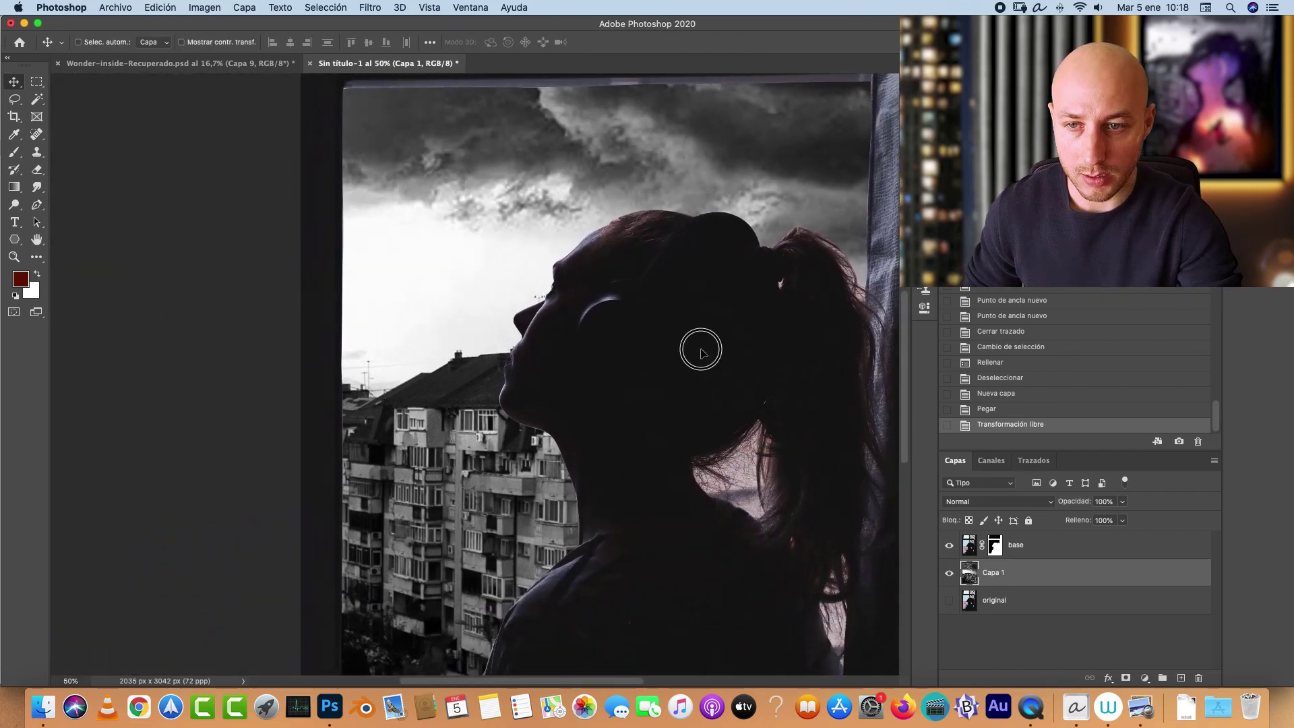
pyautogui.moveTo(701, 350); pyautogui.dragTo(418, 626)
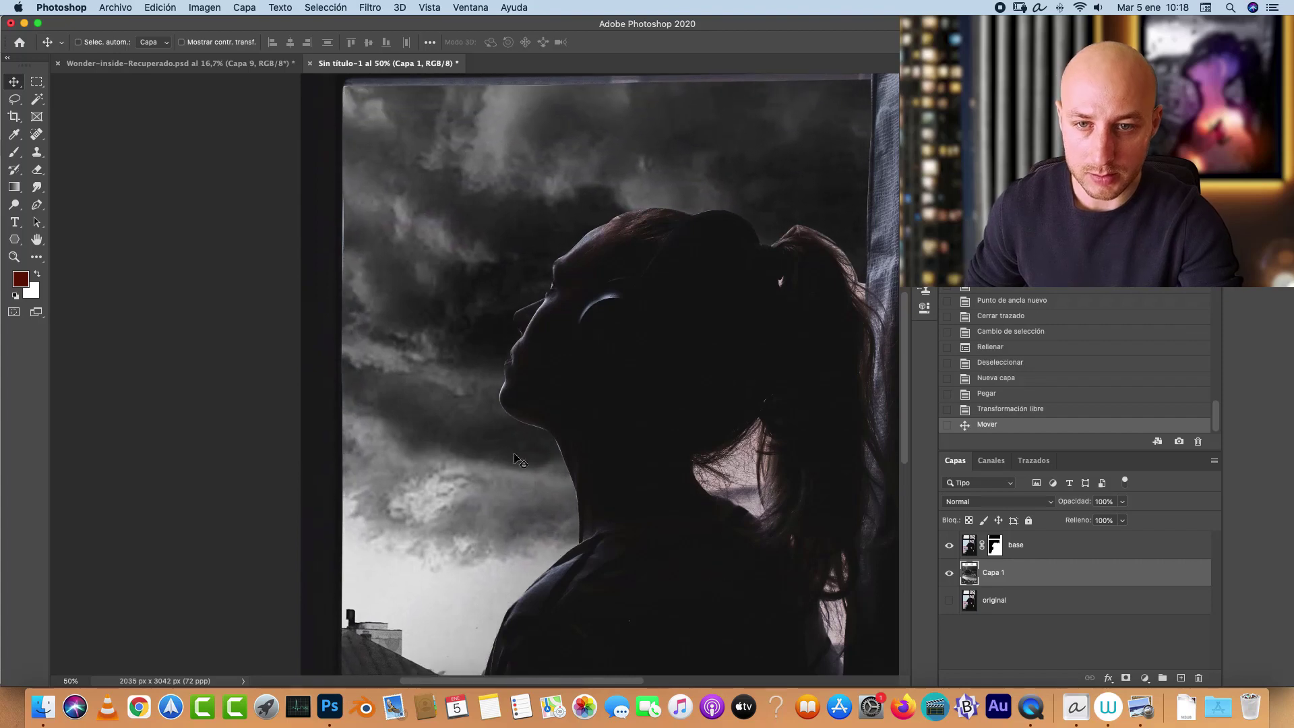
pyautogui.moveTo(539, 355); pyautogui.dragTo(585, 252)
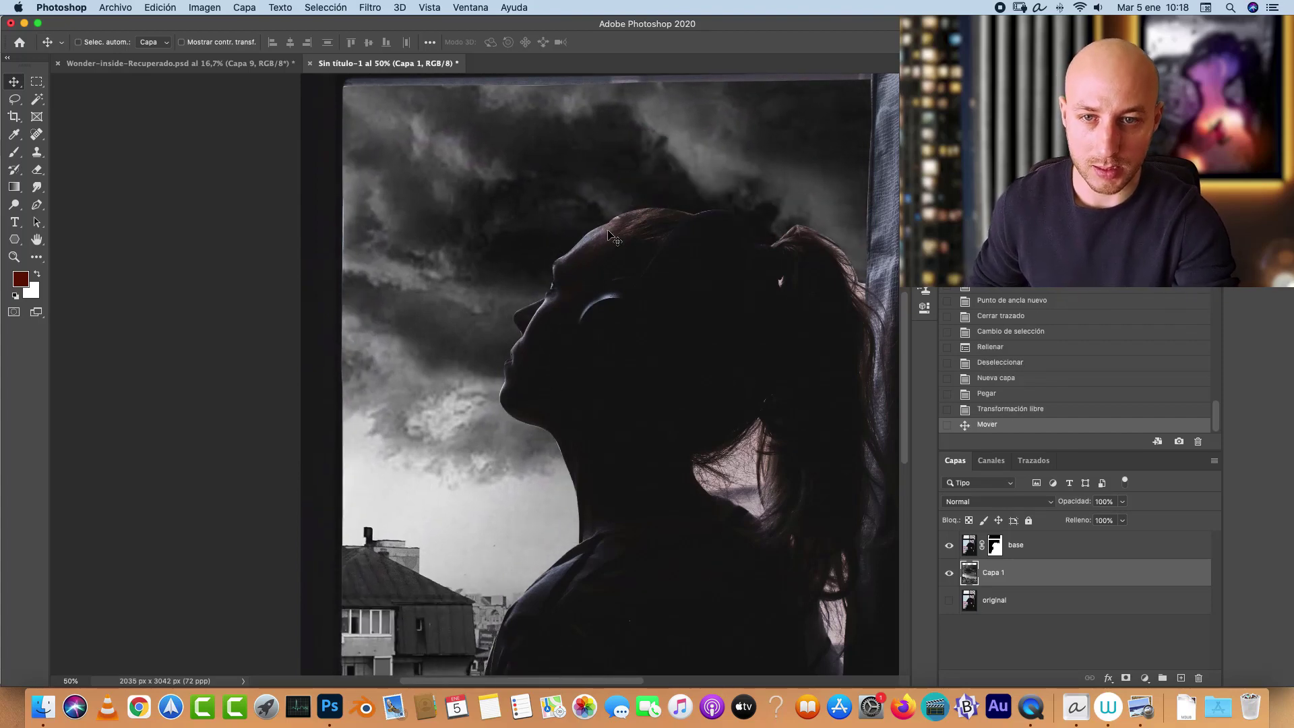
pyautogui.moveTo(596, 328); pyautogui.dragTo(761, 335)
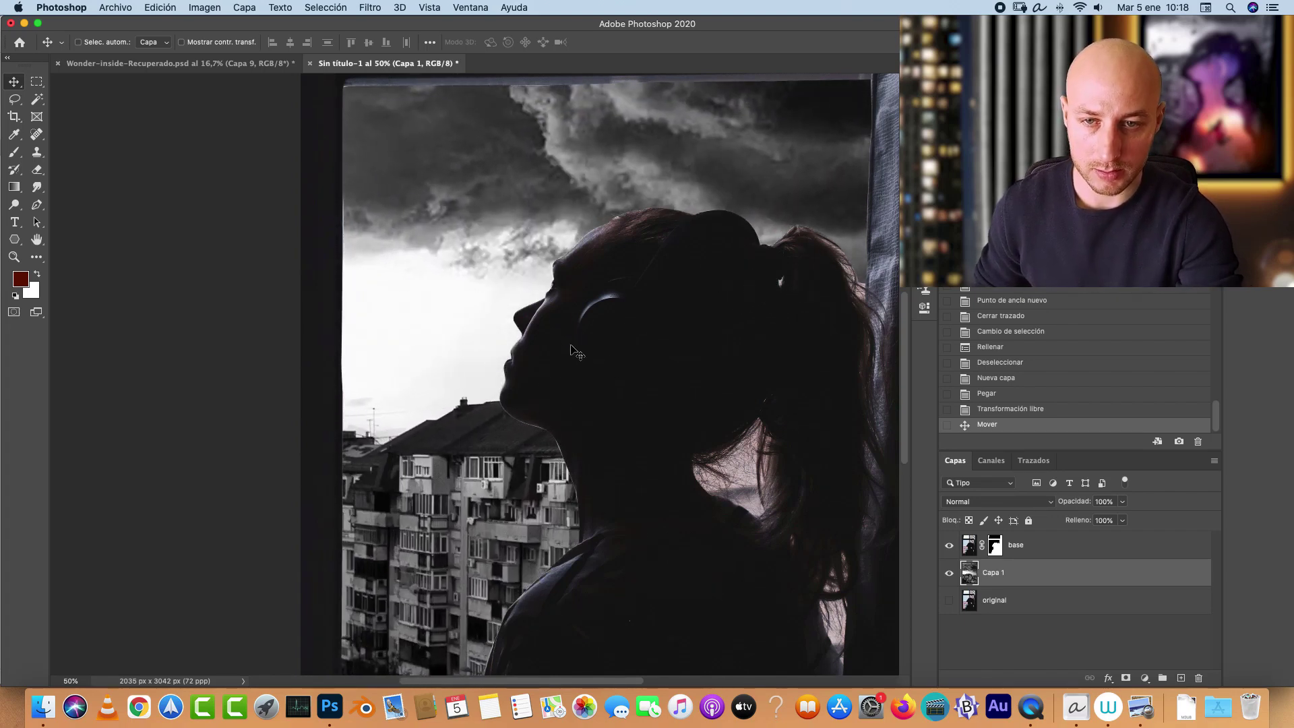
pyautogui.hscroll(-5, 708, 362)
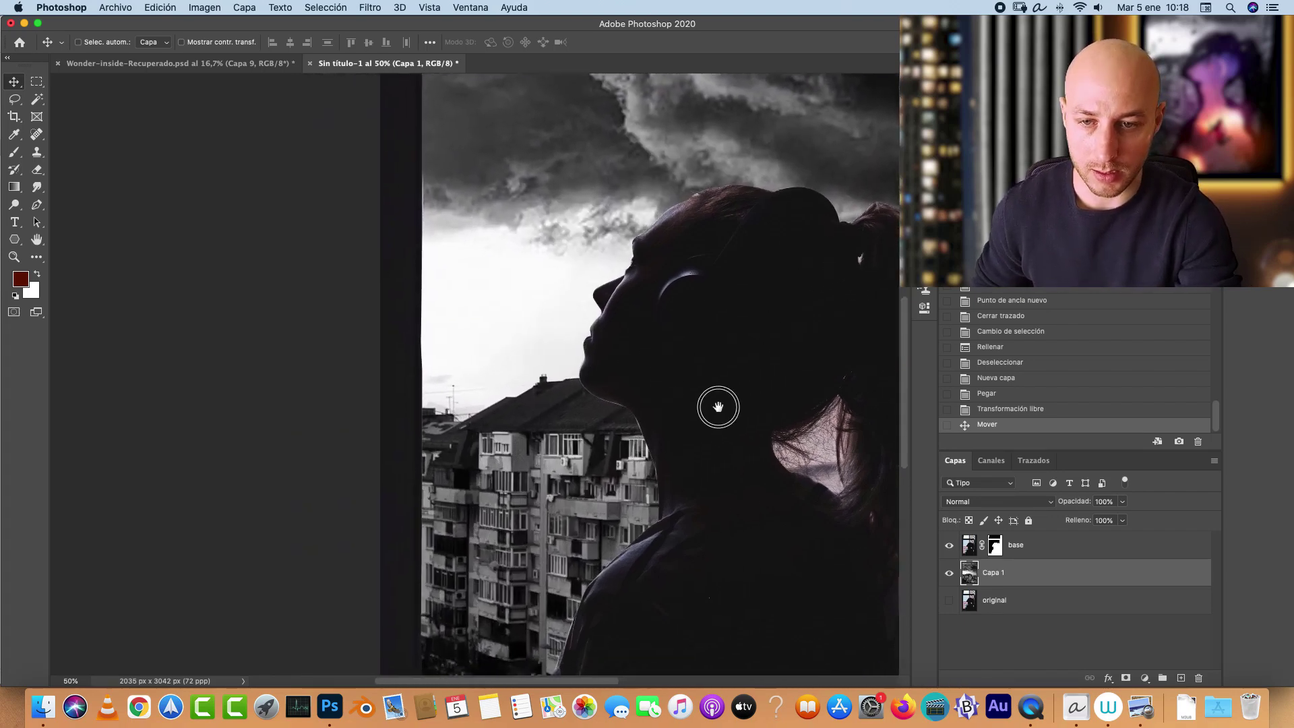
# Step: Scale the city layer proportionally to about 85% and place it so its upper edge meets the canvas top
pyautogui.press('super+minus')
pyautogui.press('super+minus')
pyautogui.press('super+t')
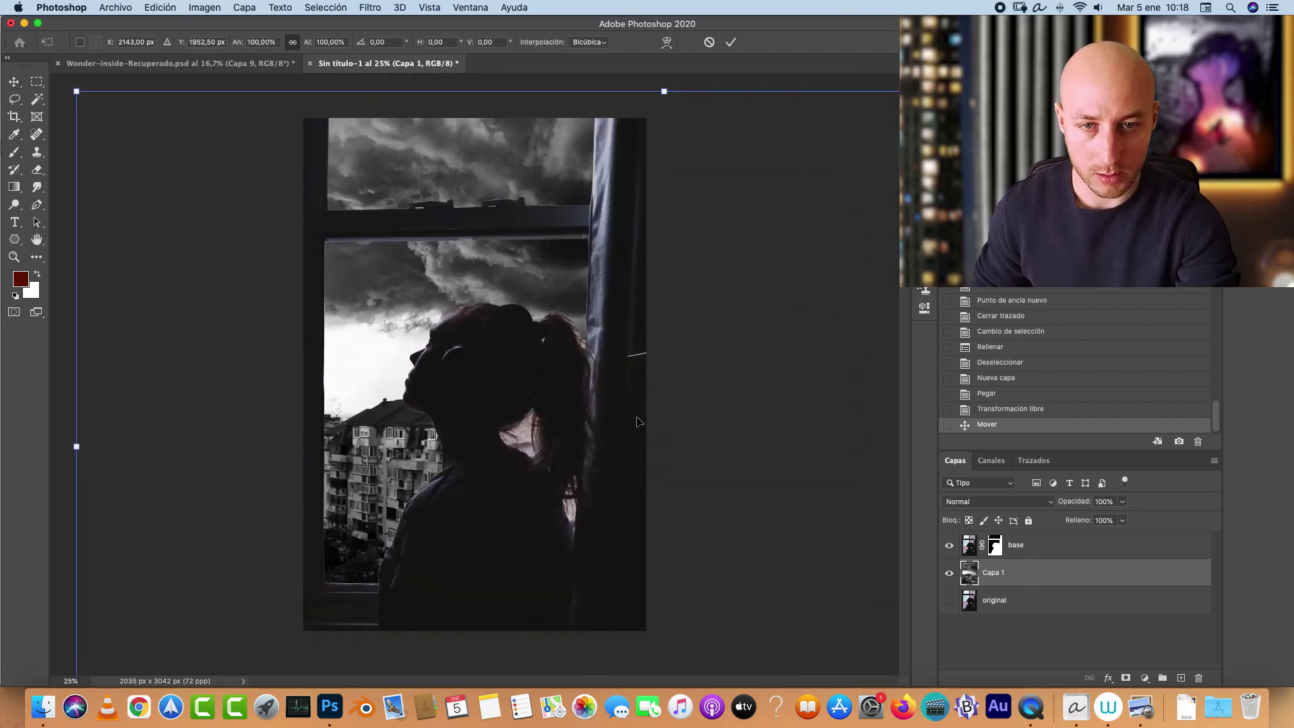
pyautogui.moveTo(663, 91); pyautogui.dragTo(431, 323)
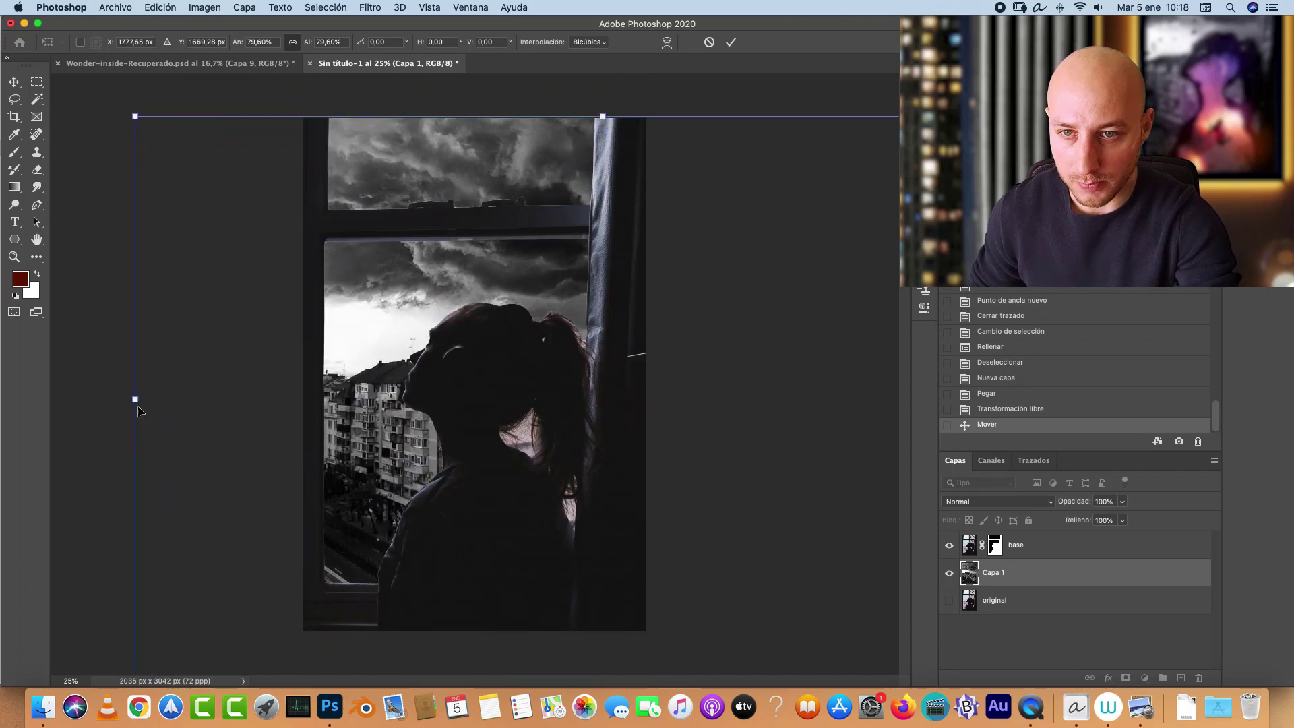
pyautogui.moveTo(135, 399); pyautogui.dragTo(64, 397)
pyautogui.moveTo(342, 330); pyautogui.dragTo(405, 353)
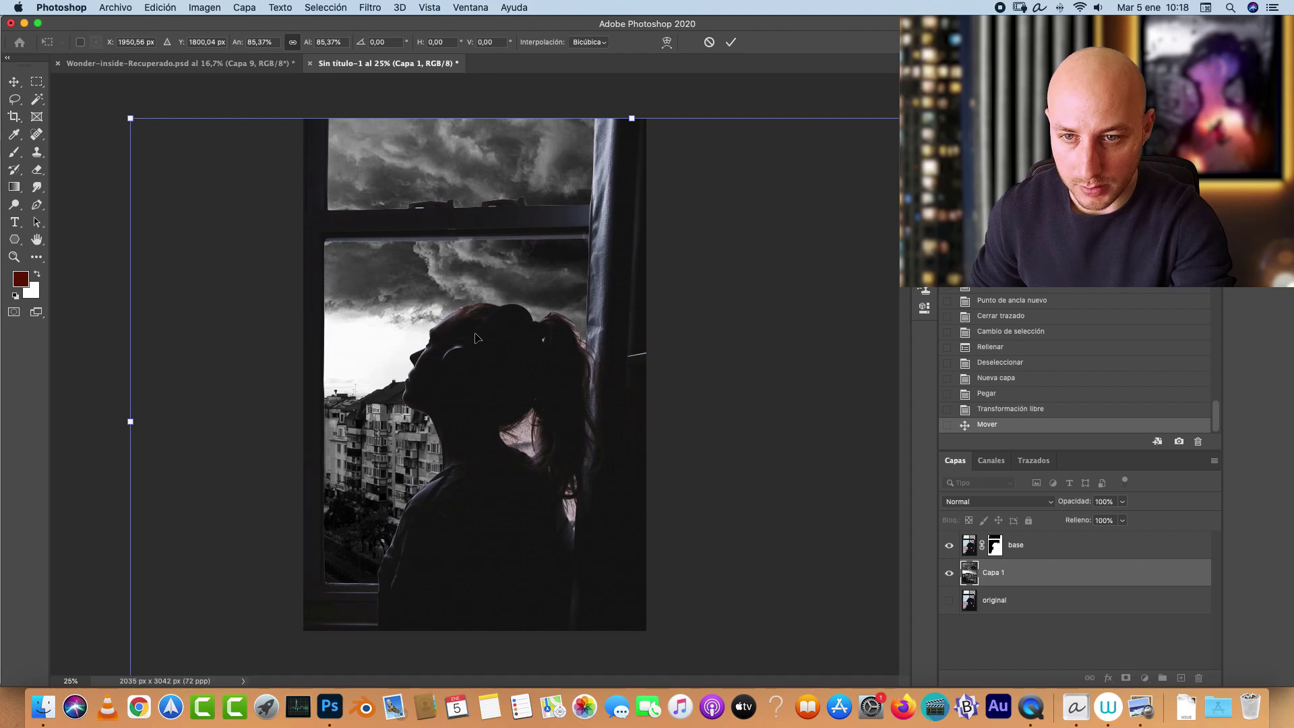
pyautogui.moveTo(509, 336); pyautogui.dragTo(489, 336)
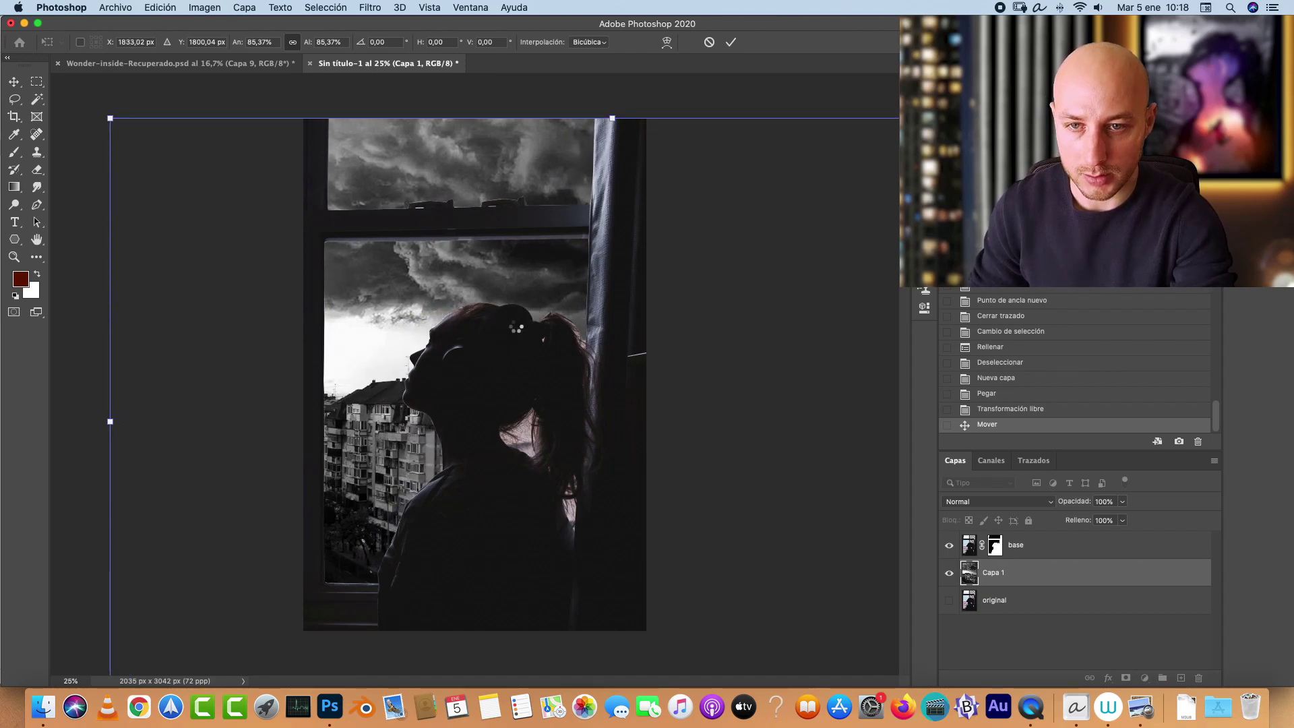
pyautogui.press('Return')
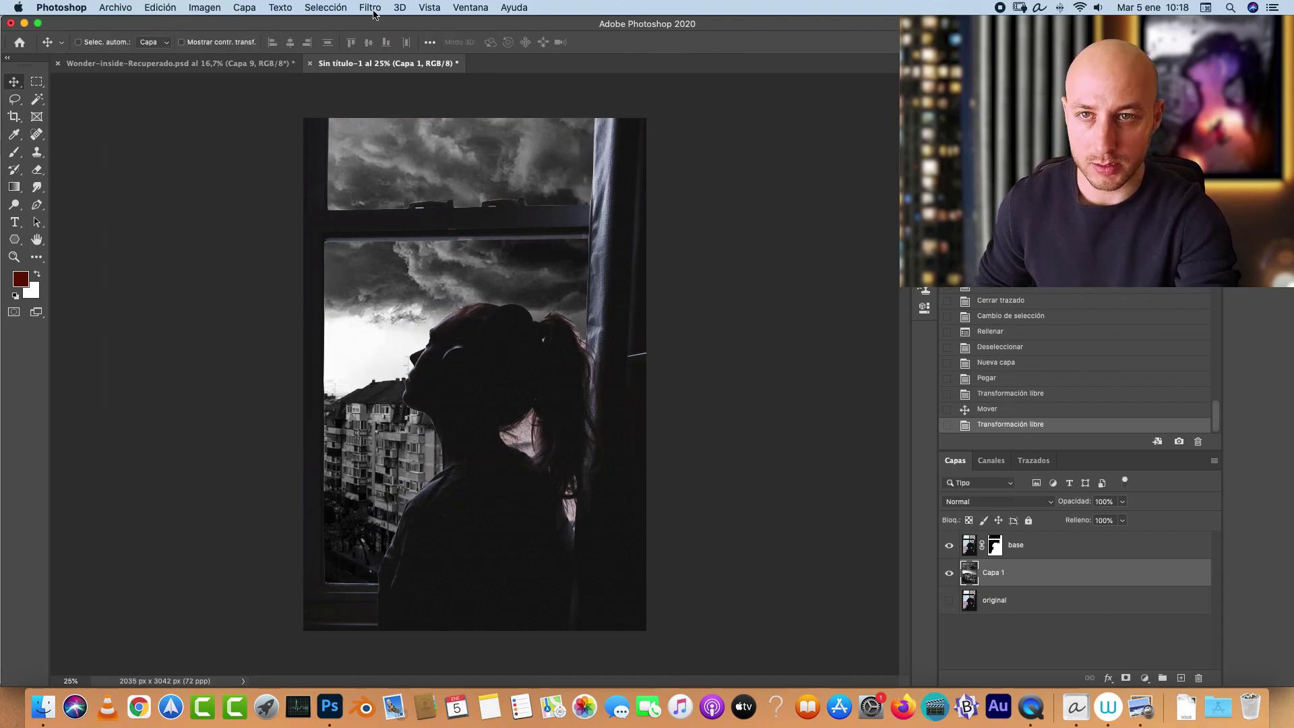
# Step: Apply a Field Blur to the city layer to throw the buildings and clouds out of focus
pyautogui.click(373, 9)
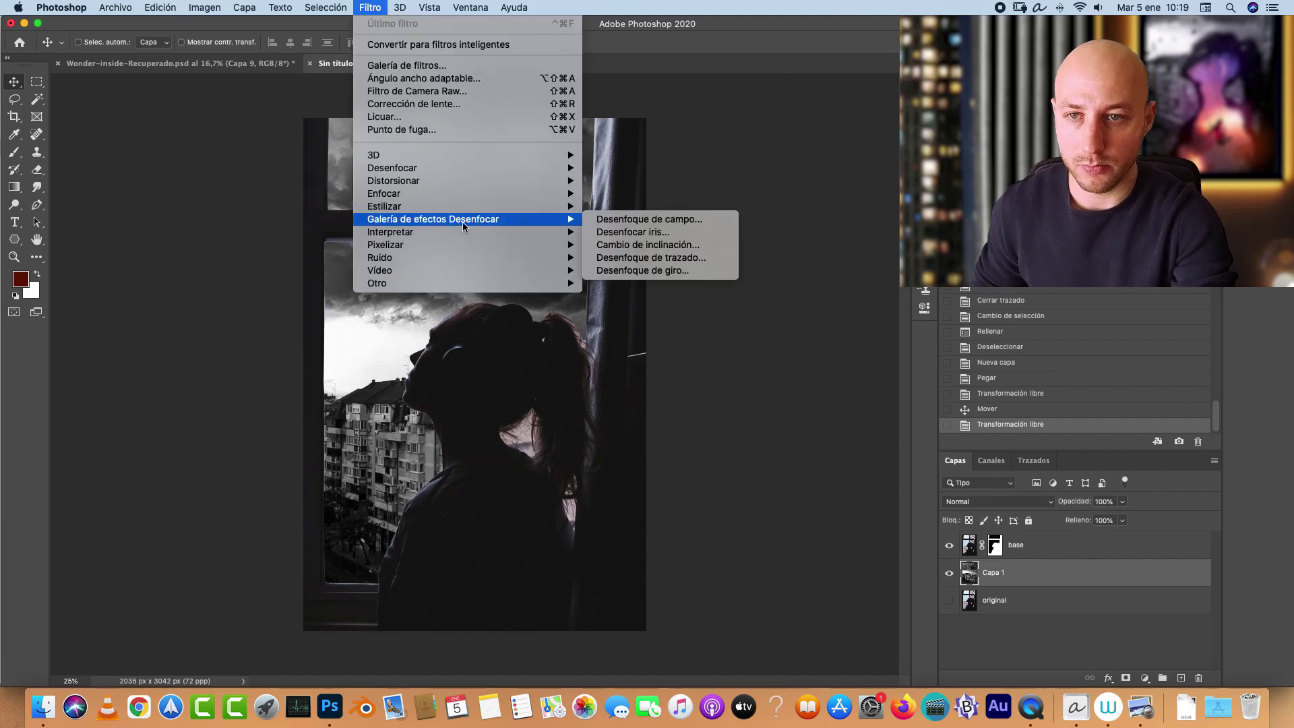
pyautogui.moveTo(566, 232)
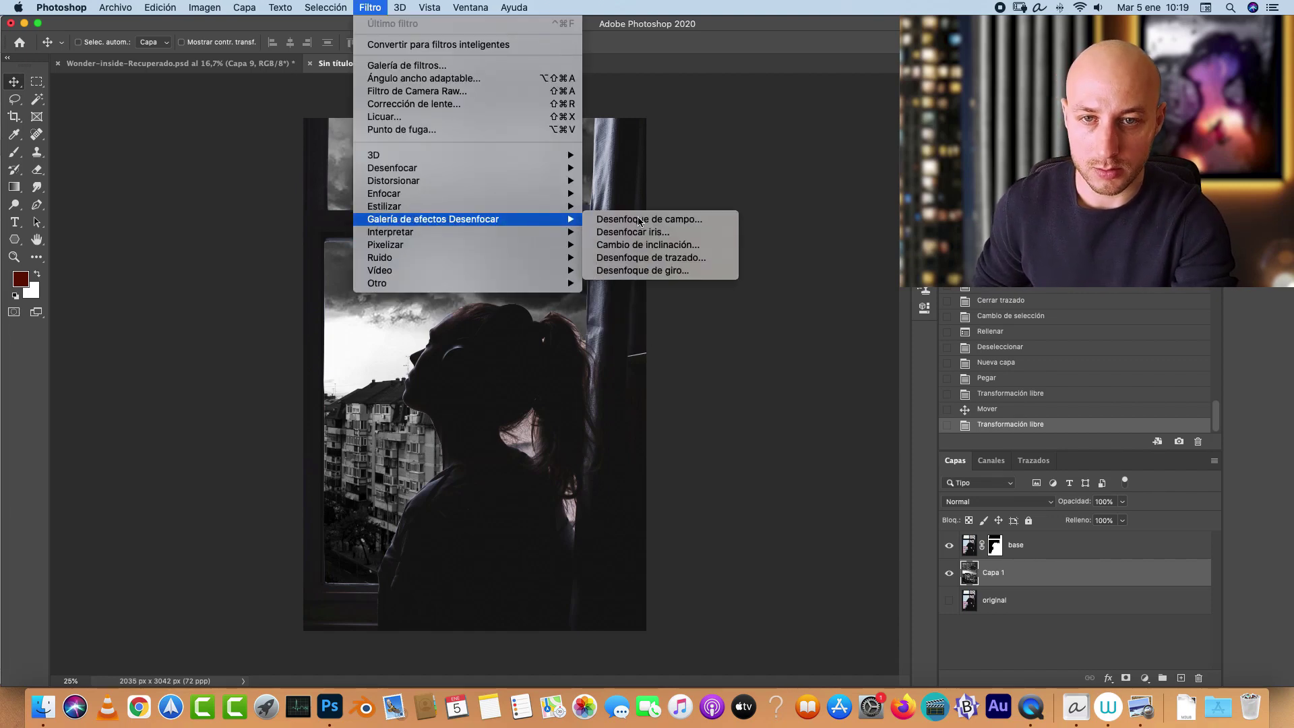
pyautogui.click(645, 214)
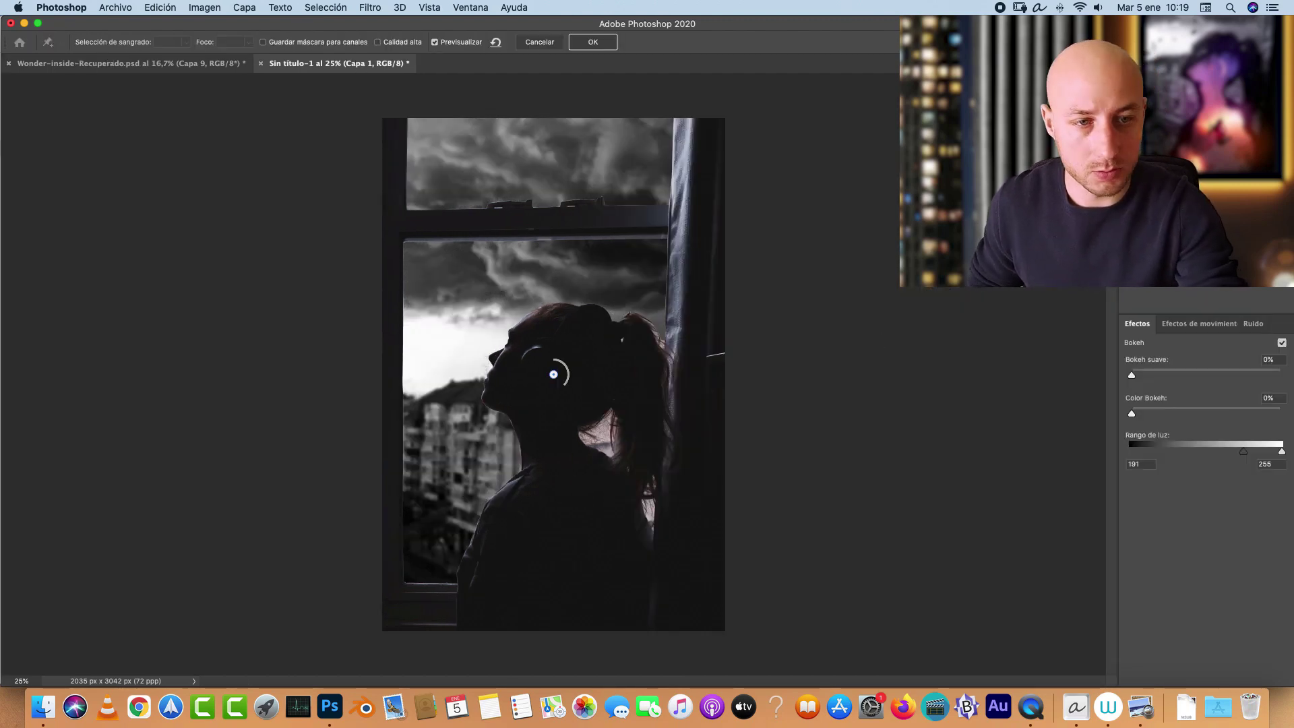
pyautogui.scroll(5, 474, 296)
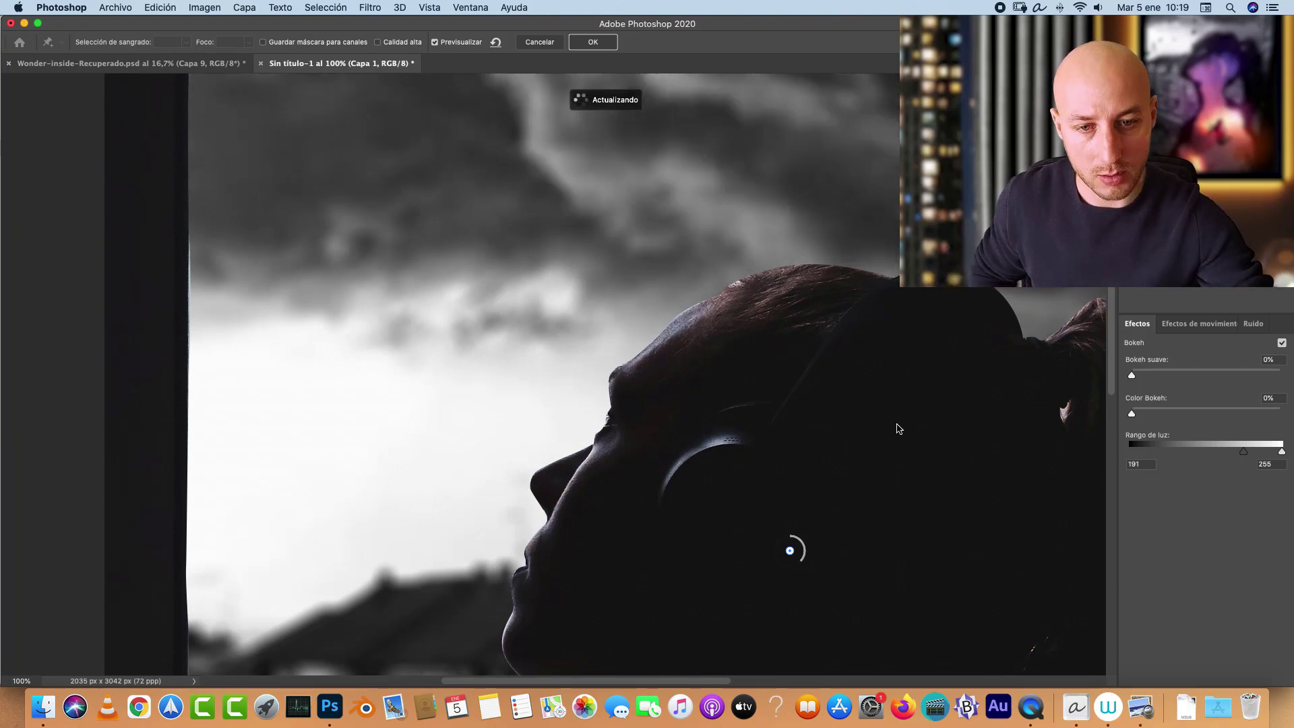
pyautogui.scroll(-5, 897, 428)
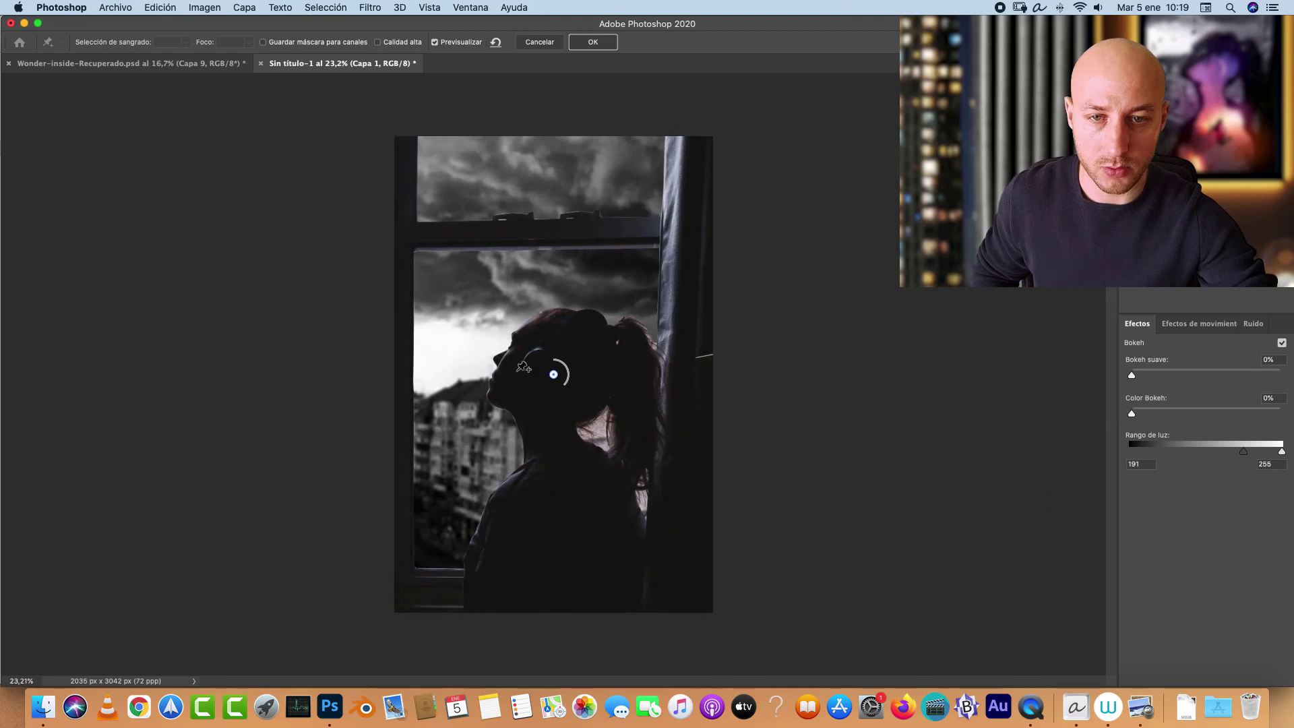
pyautogui.scroll(3, 523, 367)
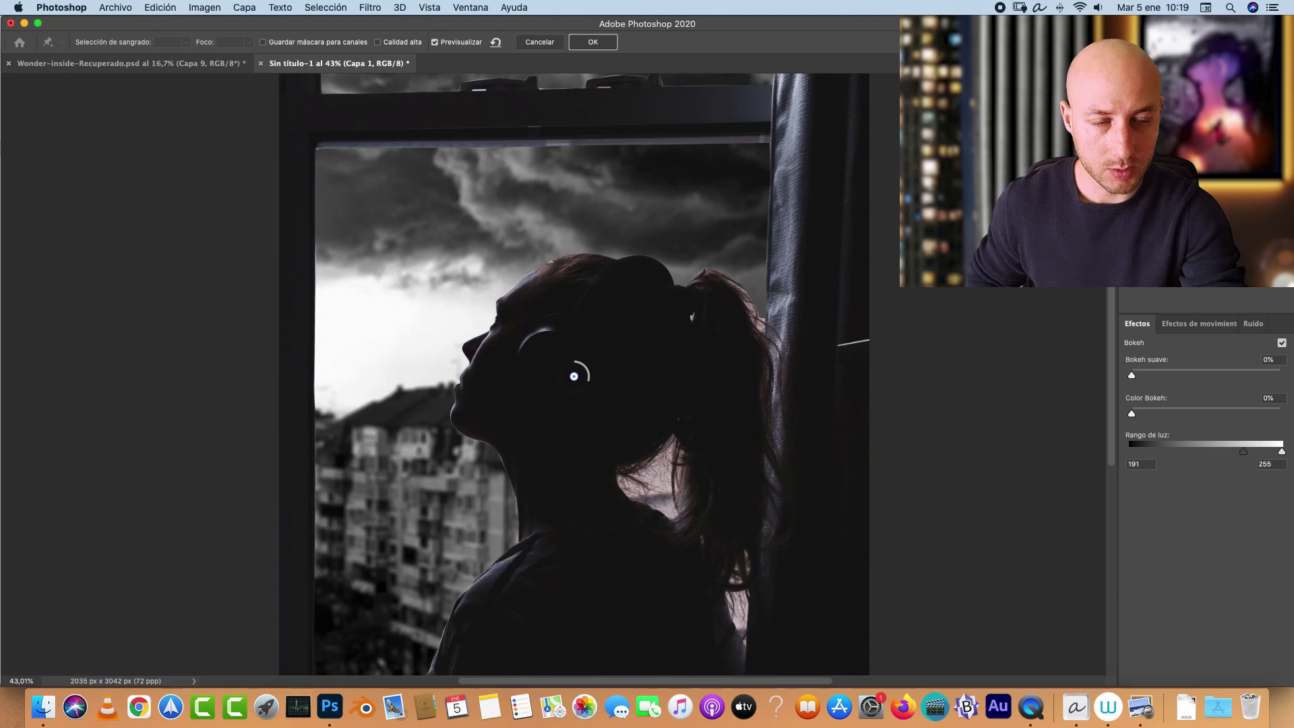
pyautogui.click(593, 43)
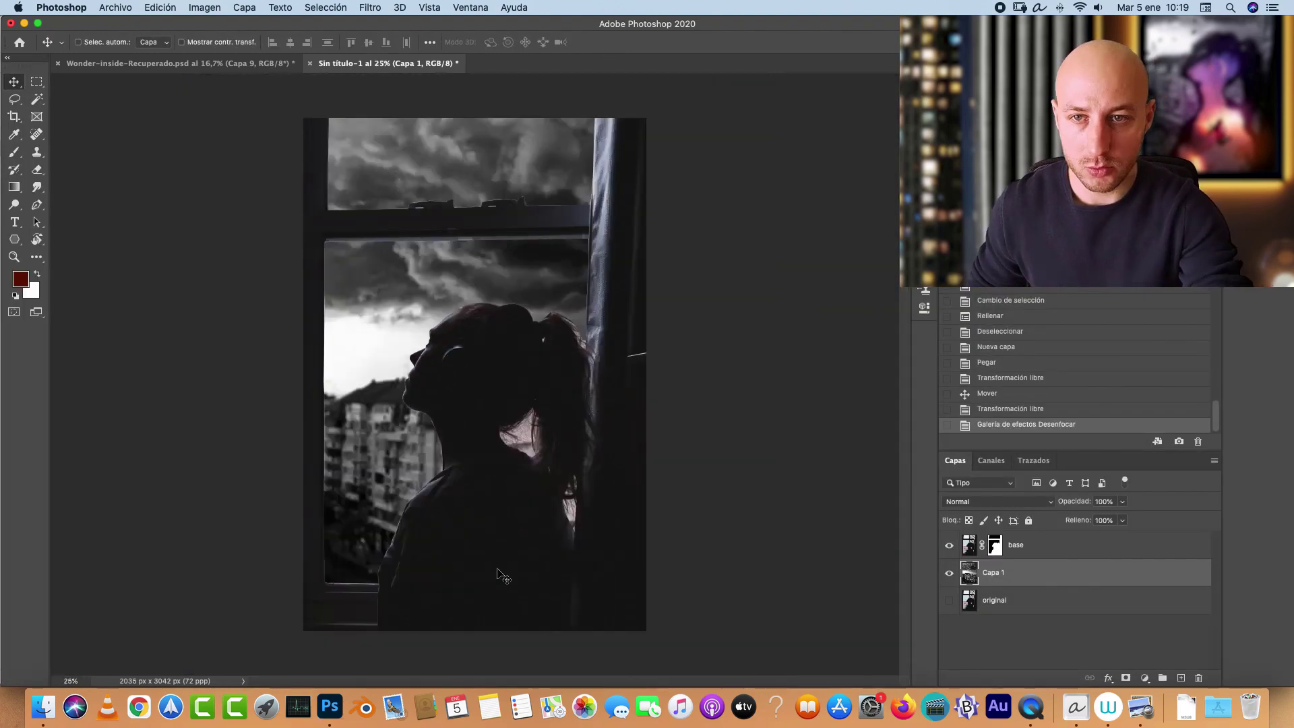
pyautogui.press('super+t')
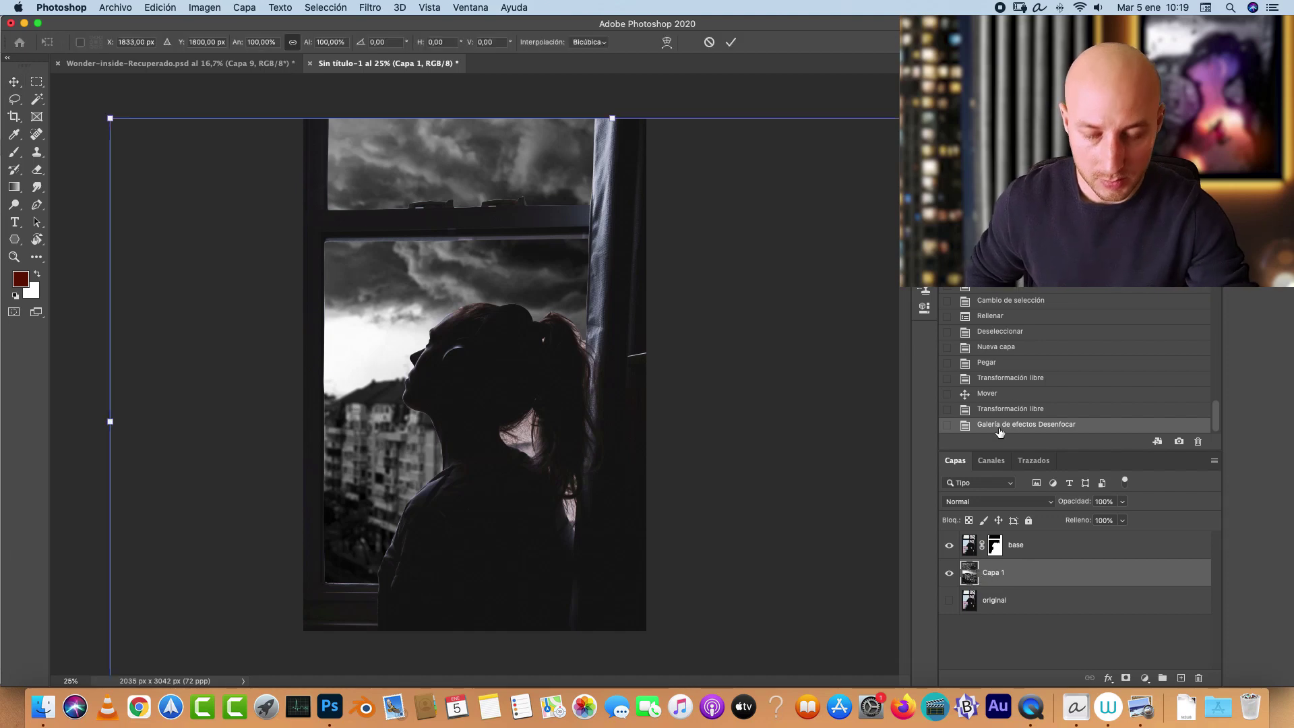
pyautogui.press('super+minus')
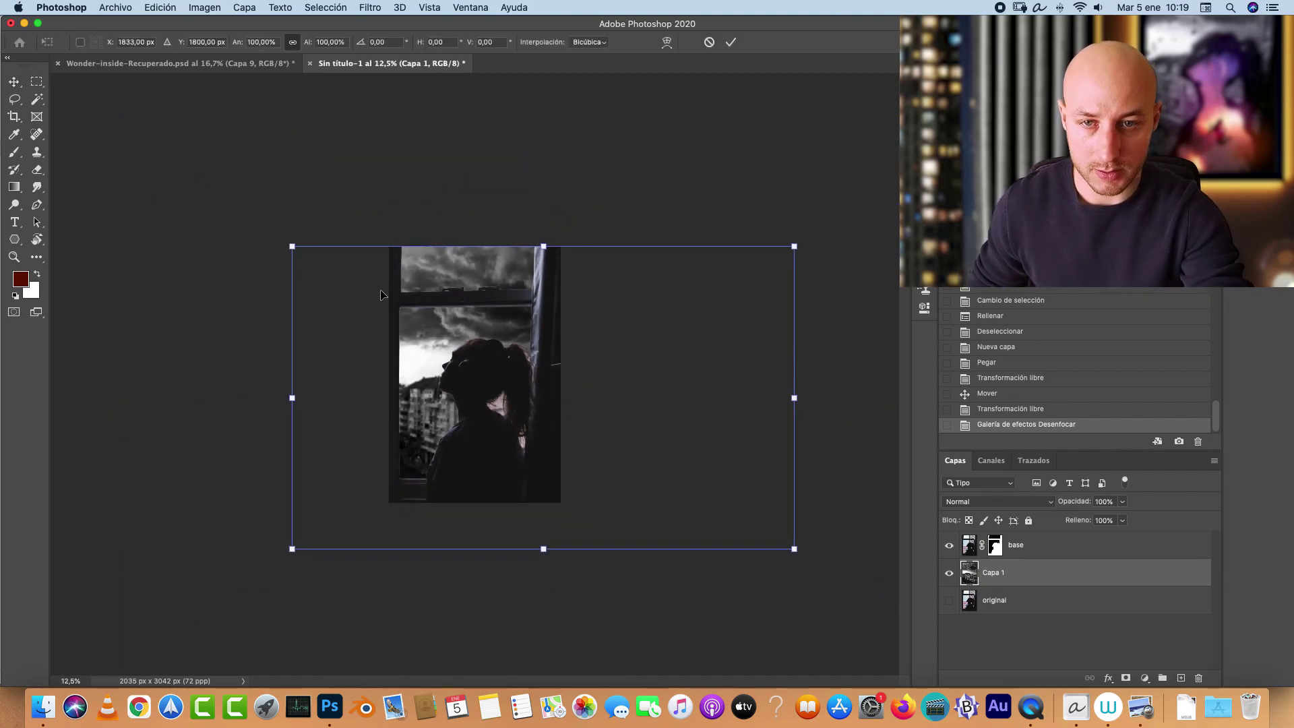
pyautogui.press('Escape')
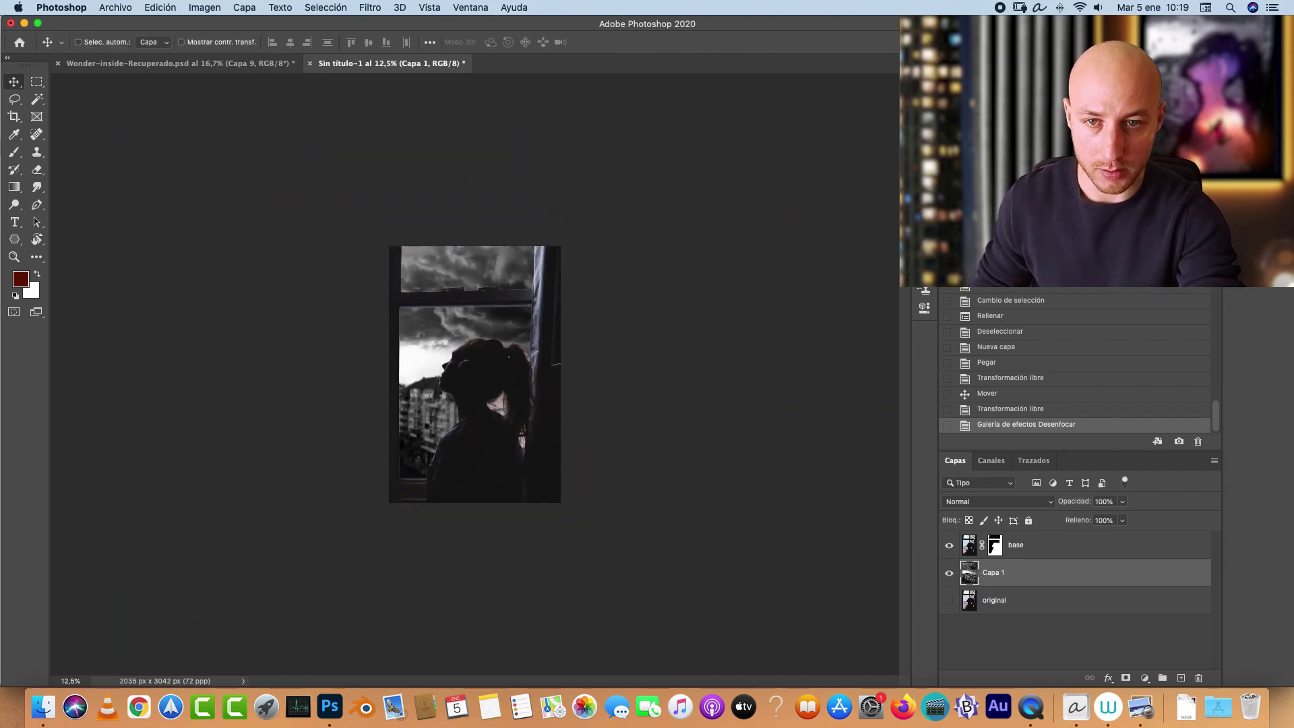
pyautogui.press('super+plus')
pyautogui.press('super+plus')
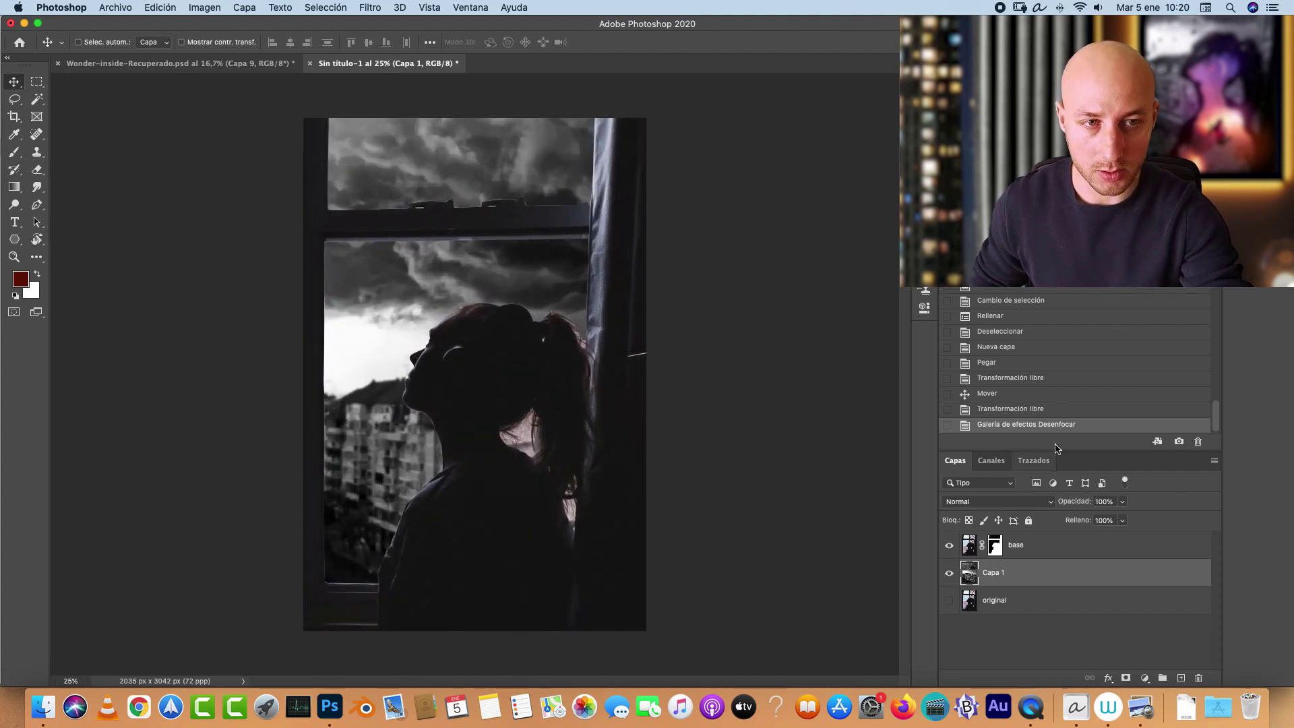
# Step: Select the whole canvas and rename the blurred city layer as fondo
pyautogui.press('super+a')
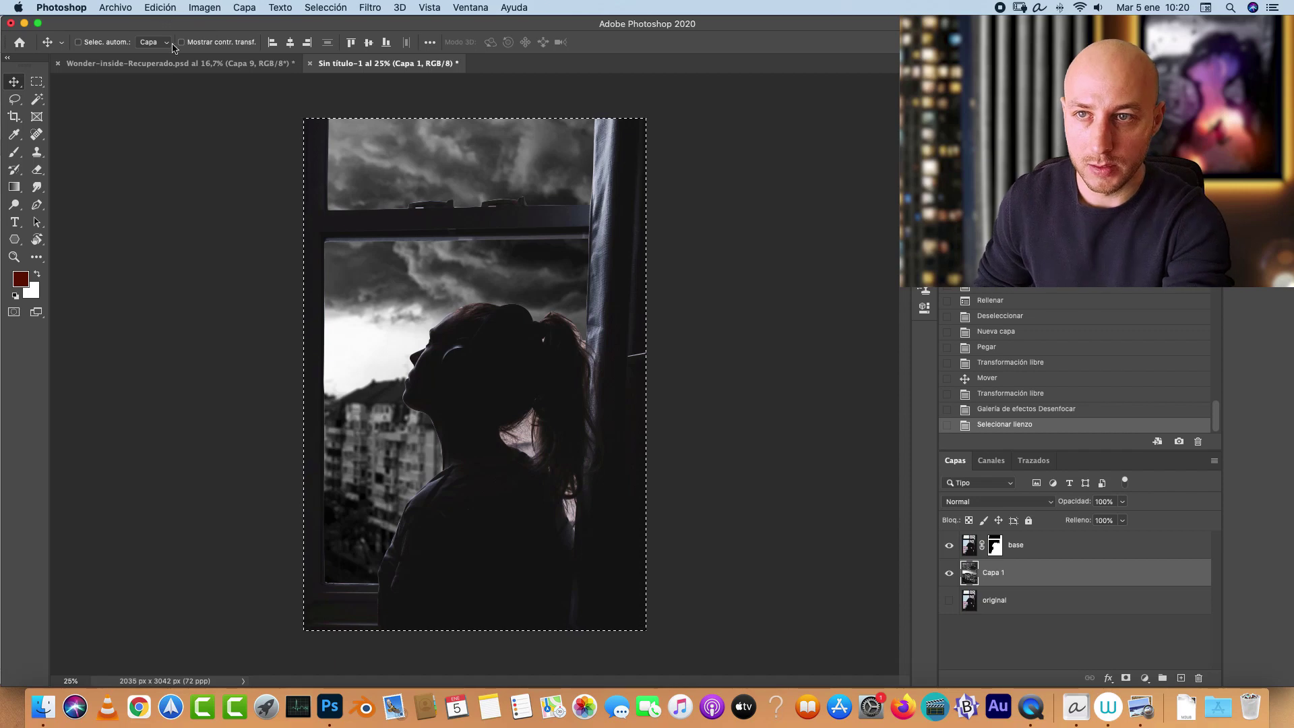
pyautogui.doubleClick(994, 574)
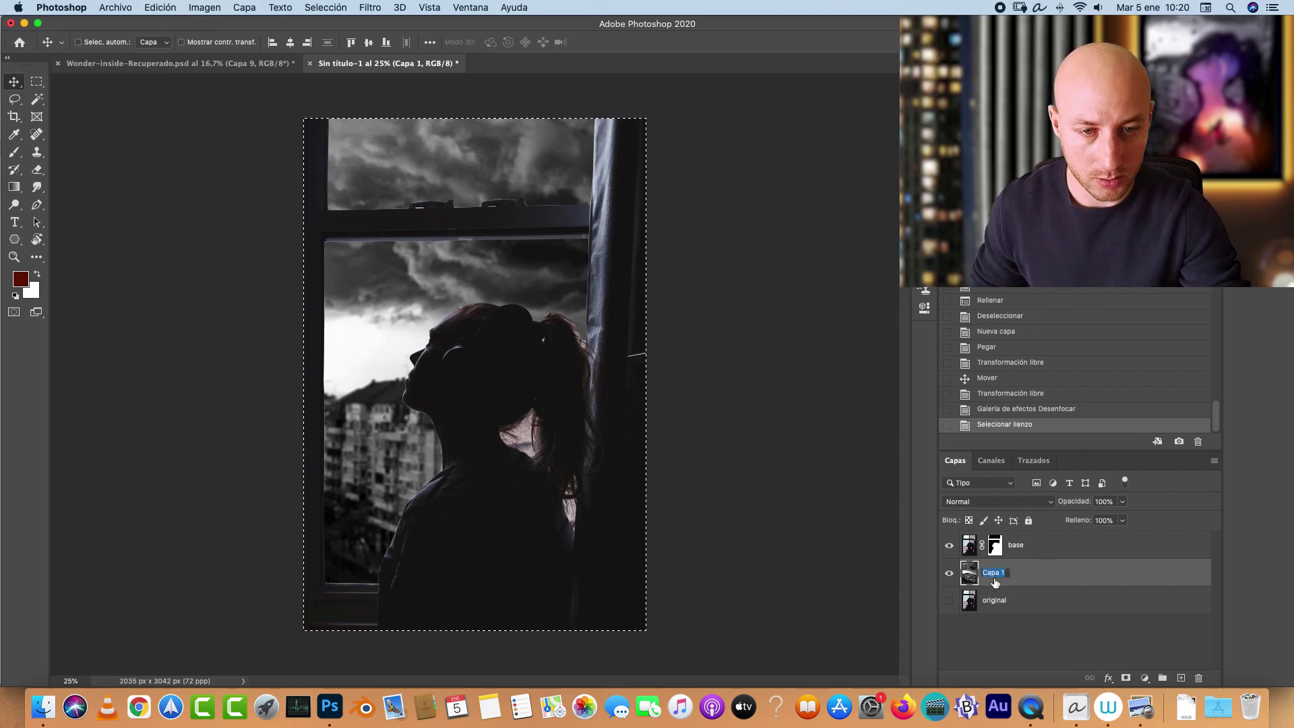
pyautogui.write('FONDO')
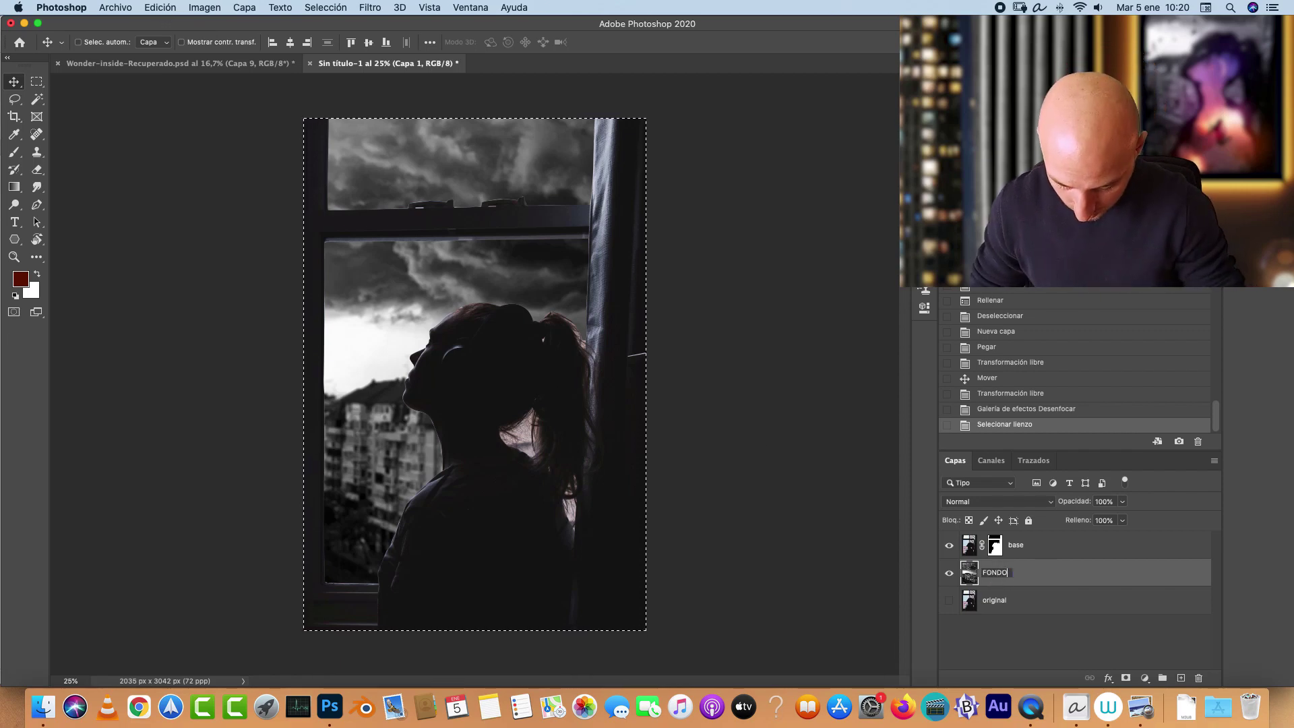
pyautogui.press('Return')
pyautogui.doubleClick(994, 572)
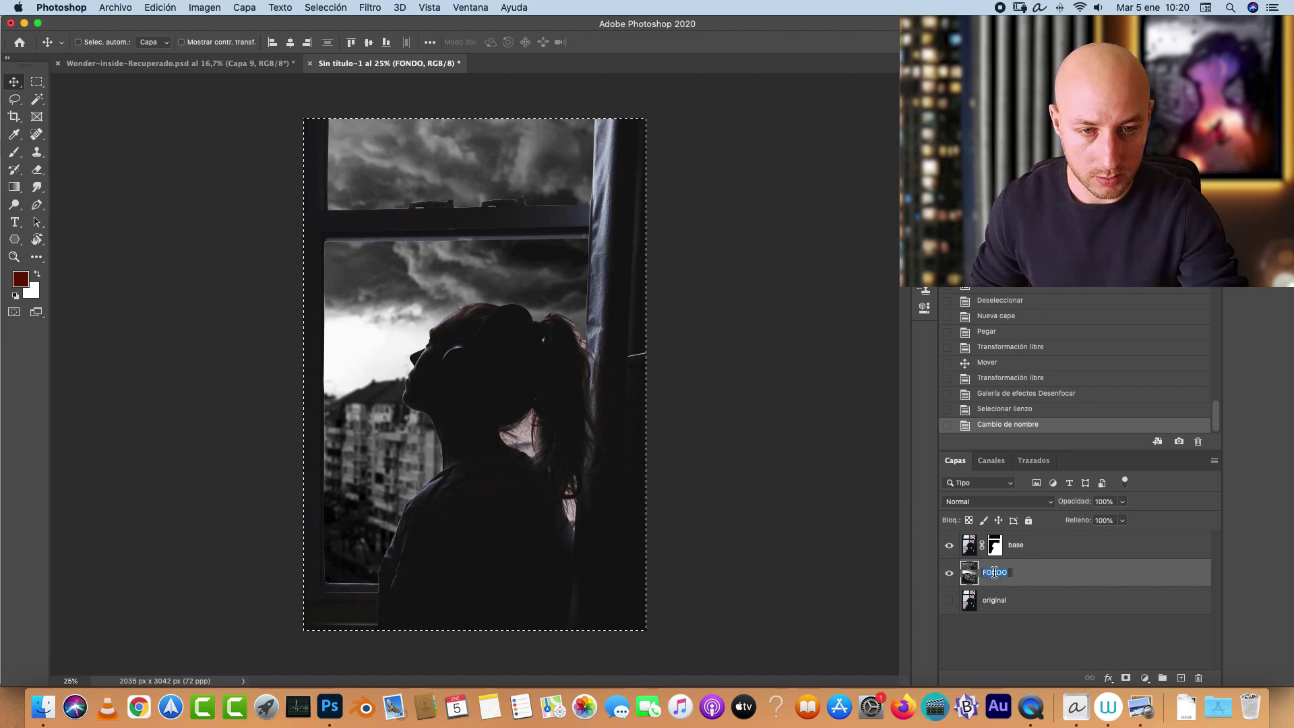
pyautogui.write('fondo')
pyautogui.press('Return')
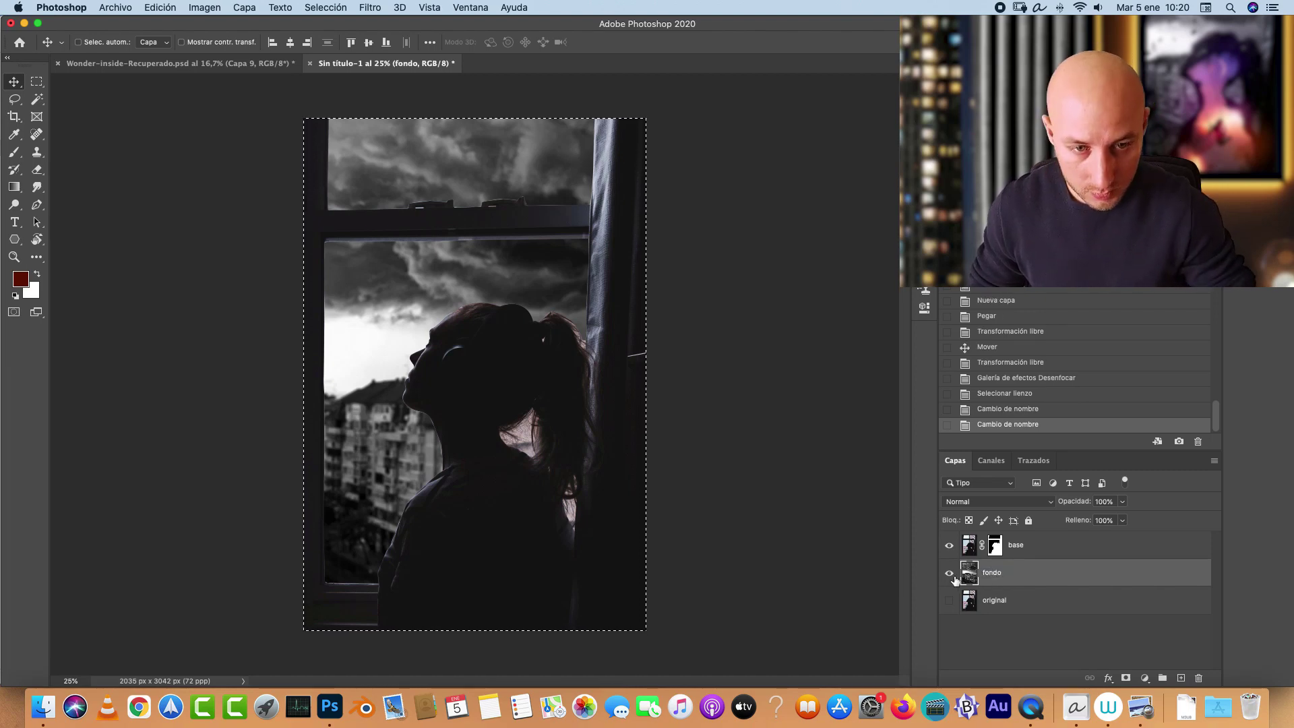
pyautogui.click(949, 573)
pyautogui.click(949, 573)
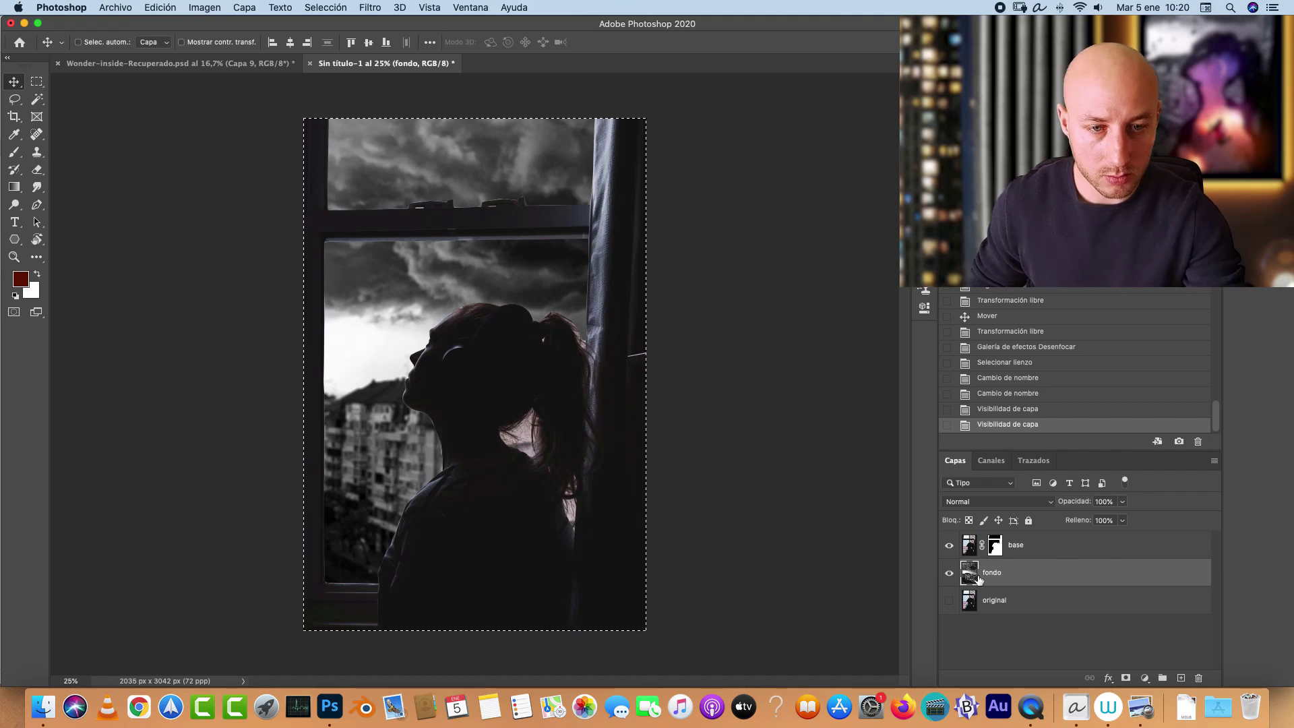
# Step: Move the selected city image slightly upward behind the window frame
pyautogui.click(436, 261)
pyautogui.moveTo(436, 261); pyautogui.dragTo(438, 247)
pyautogui.click(36, 82)
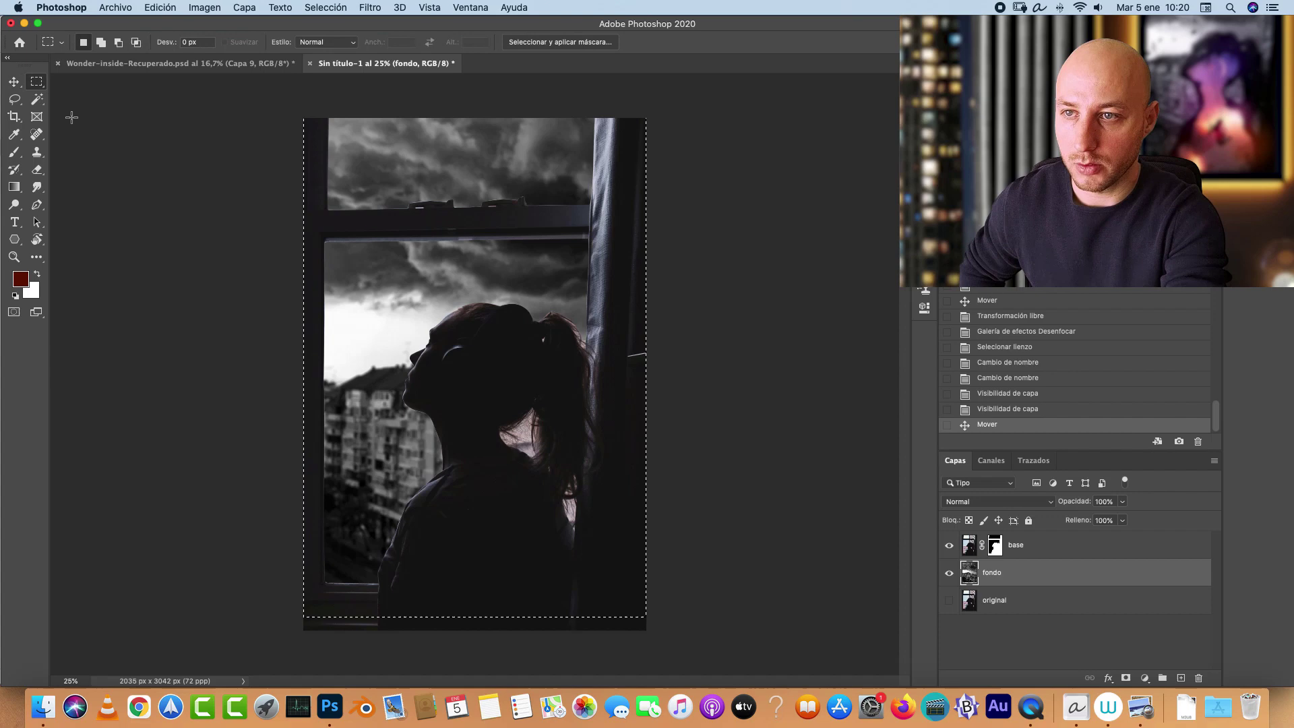
pyautogui.rightClick(439, 257)
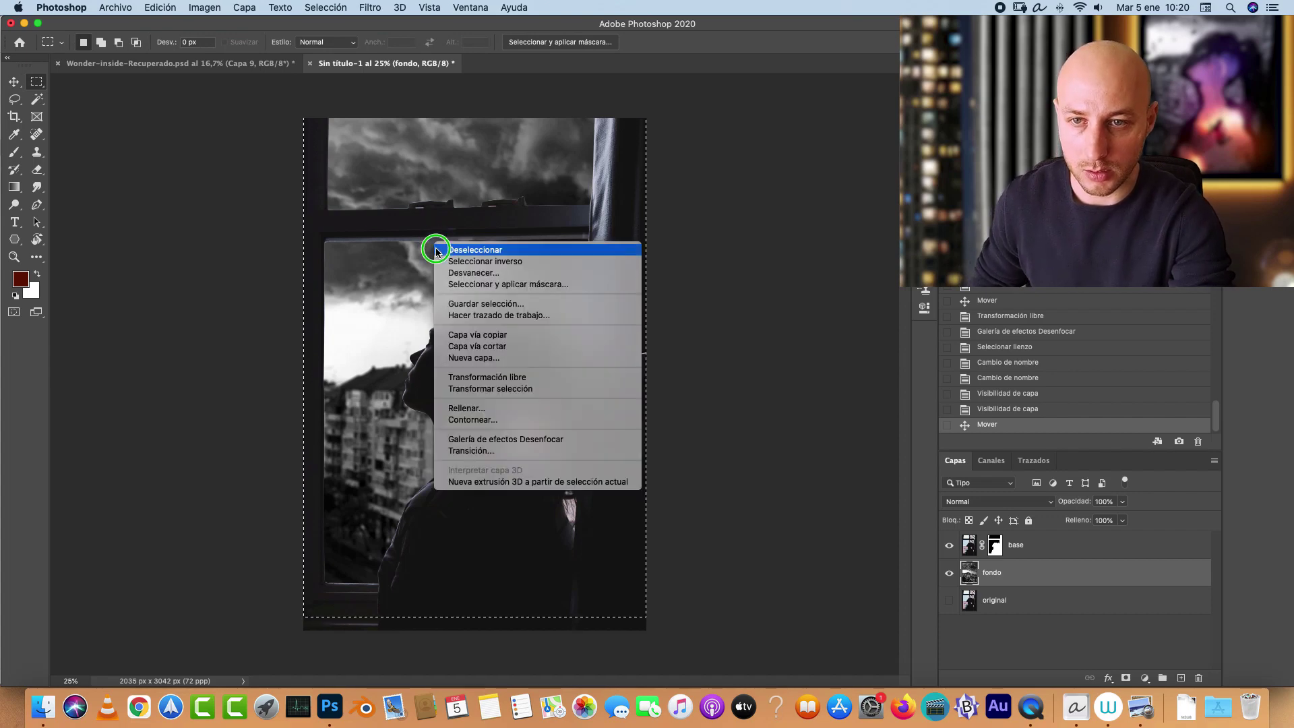
pyautogui.click(468, 267)
pyautogui.press('Escape')
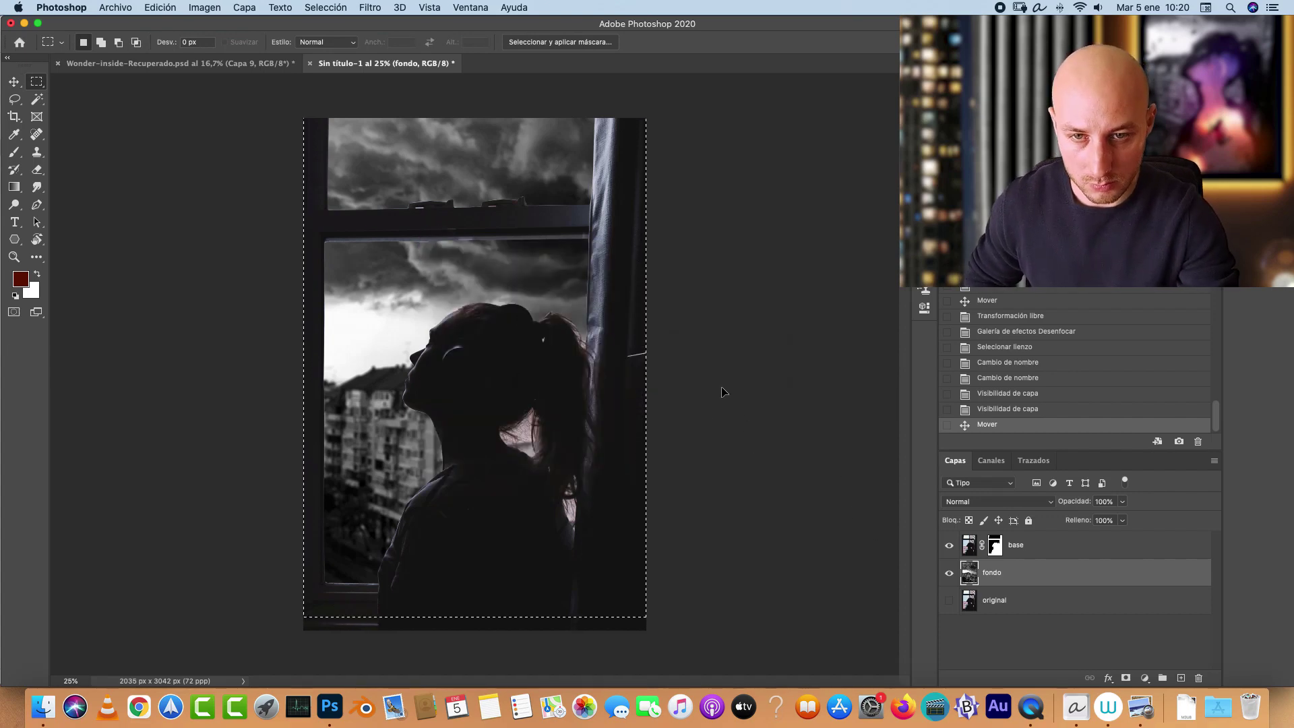
# Step: Reselect the whole canvas and copy that area of the city layer to a new layer
pyautogui.hotkey('ctrl', 'd')
pyautogui.hotkey('ctrl', 'a')
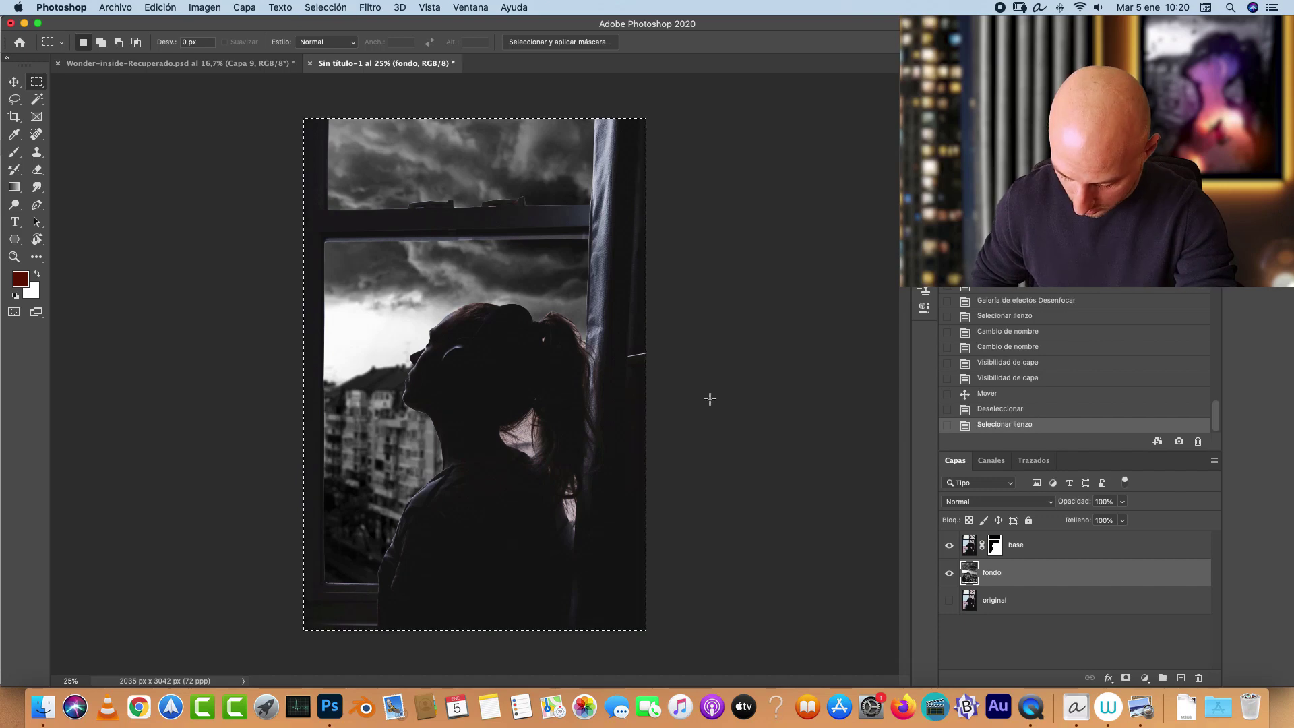
pyautogui.rightClick(411, 231)
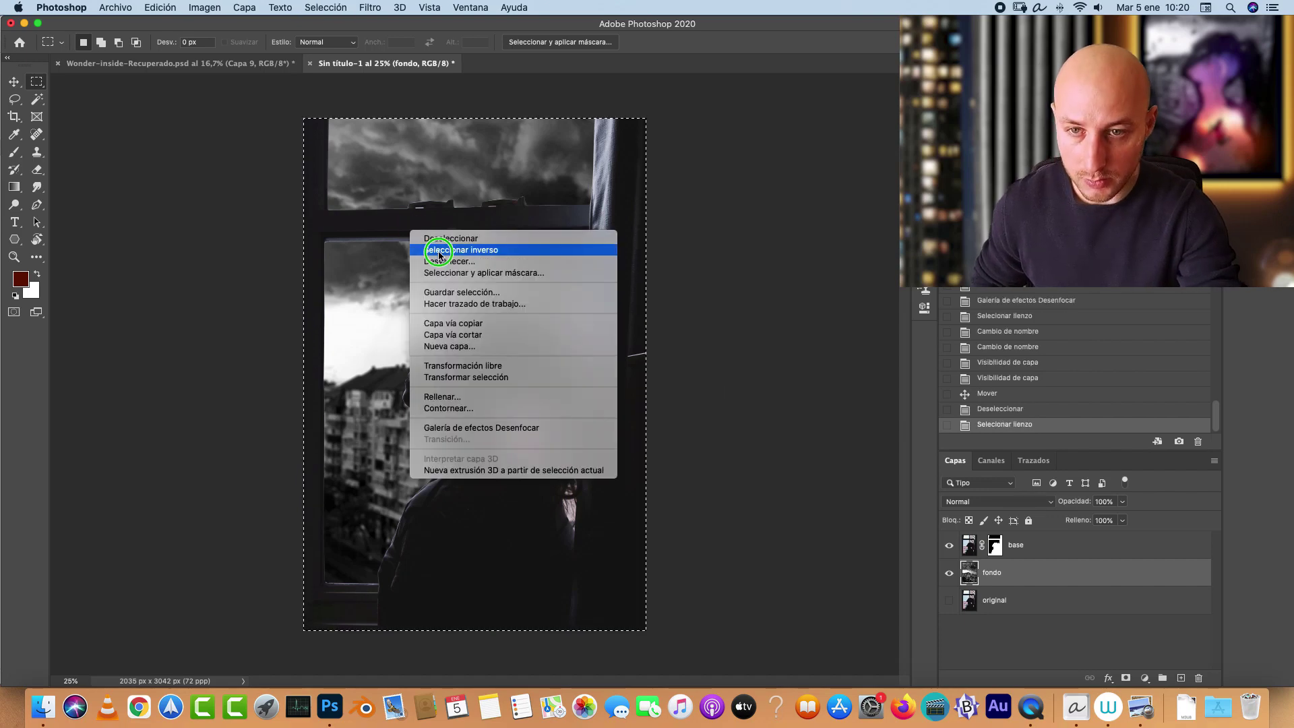
pyautogui.click(485, 323)
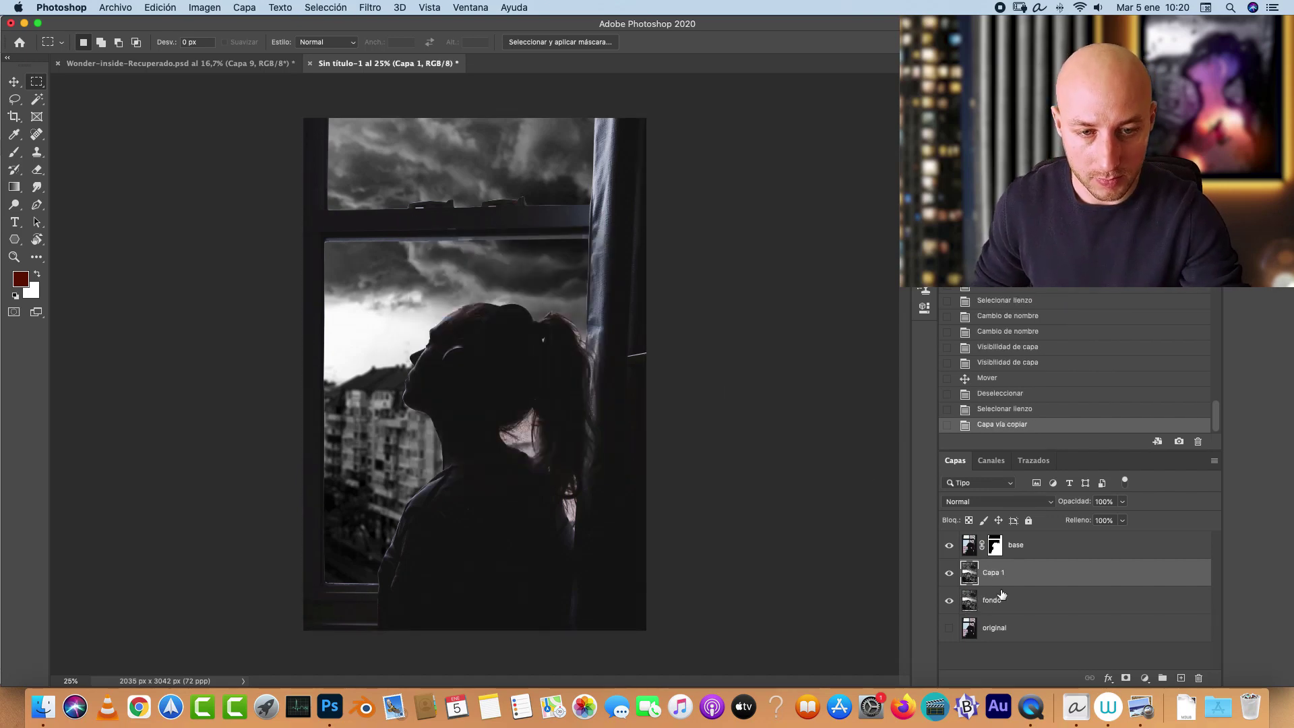
# Step: Delete the old fondo layer and rename its canvas-sized copy as fondo
pyautogui.hotkey('ctrl', 't')
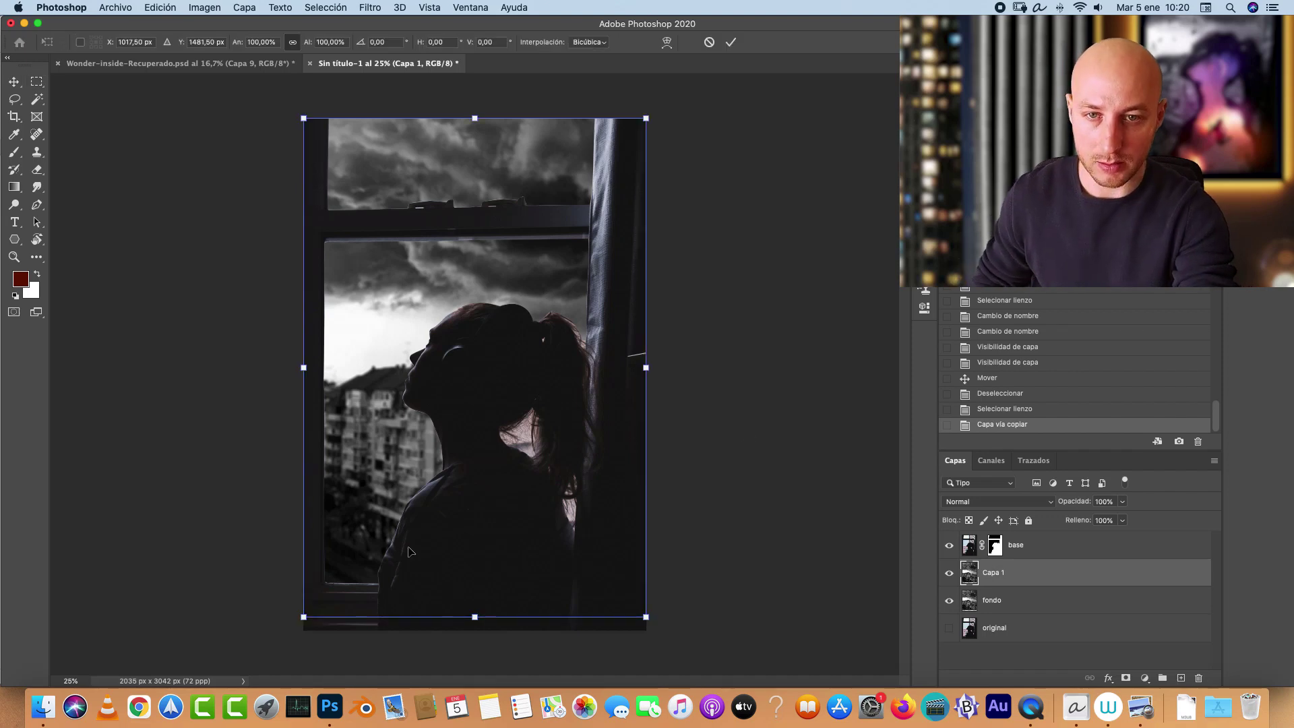
pyautogui.press('Escape')
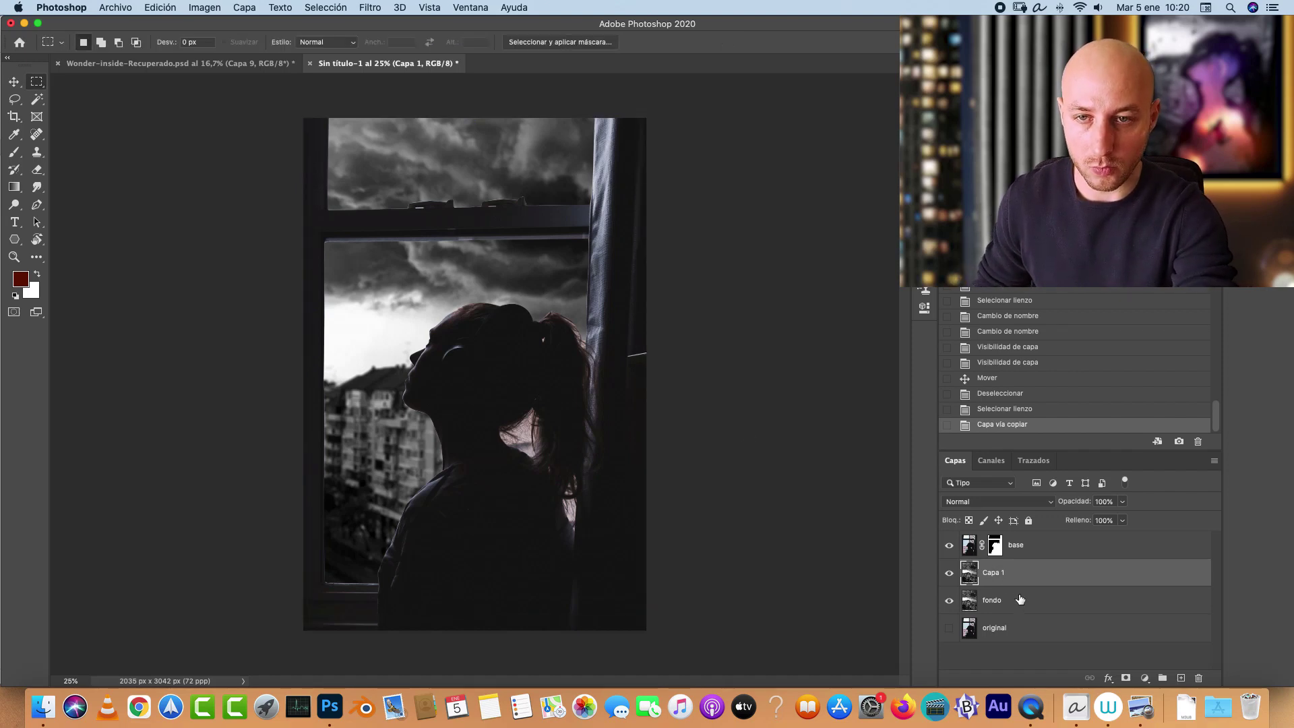
pyautogui.moveTo(1019, 599); pyautogui.dragTo(1200, 677)
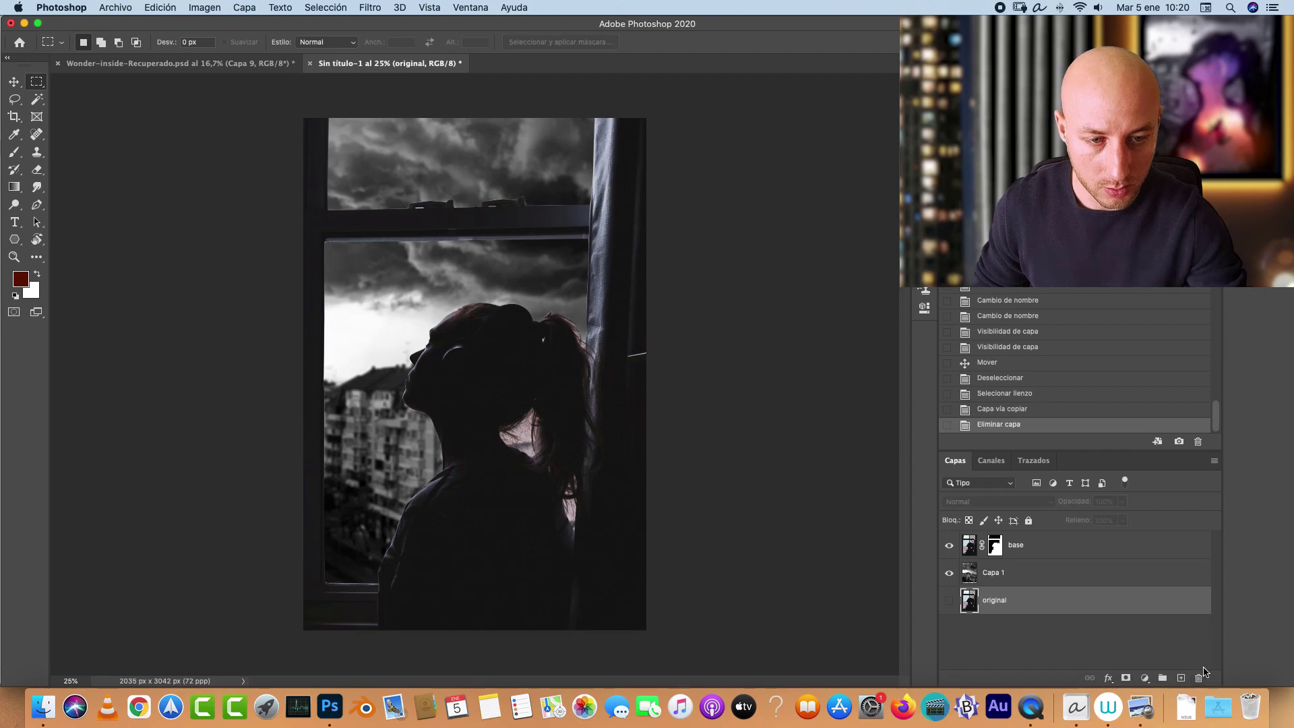
pyautogui.click(1061, 550)
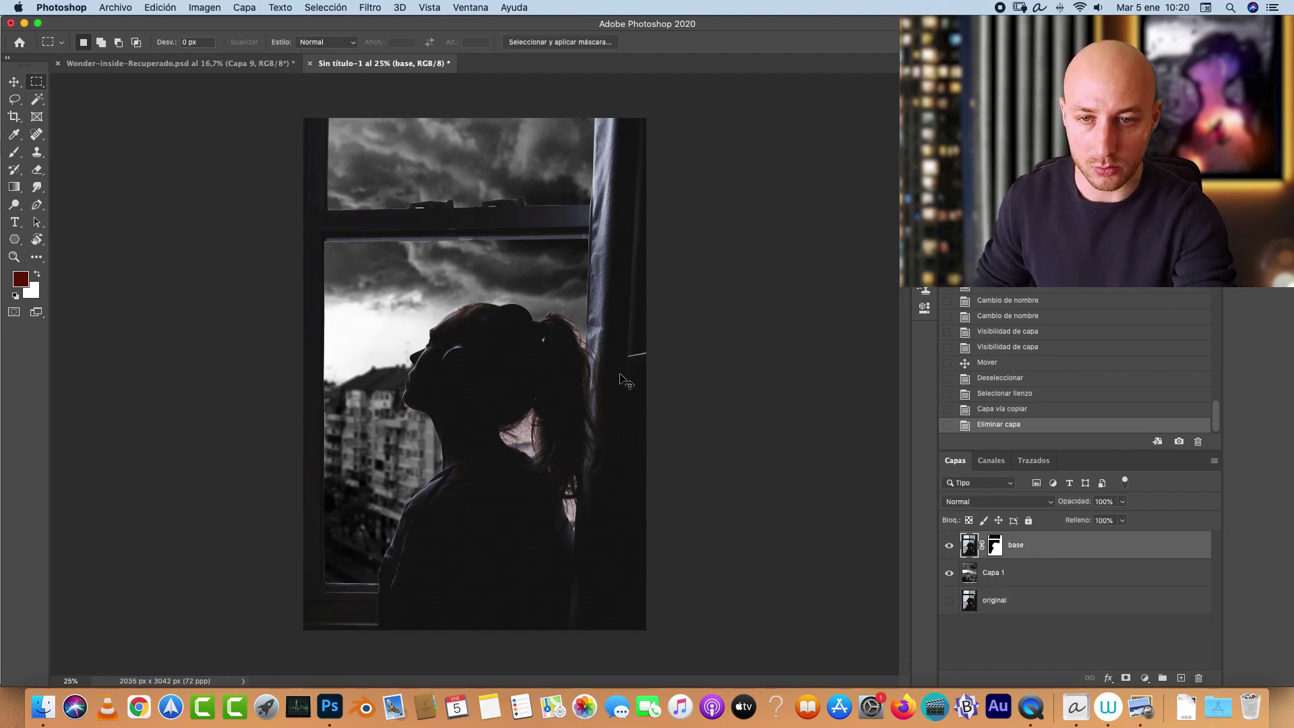
pyautogui.press('super+1')
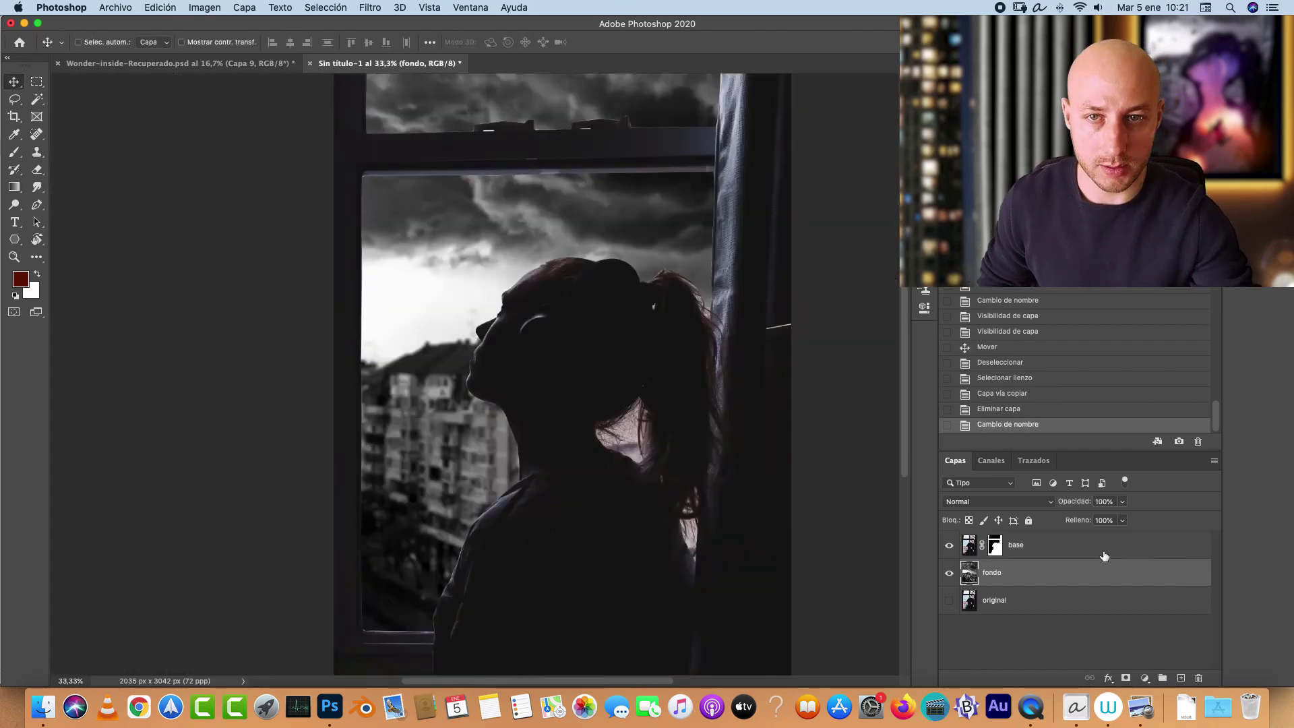
# Step: Add a new layer above the base layer and name it oscuro
pyautogui.click(1104, 553)
pyautogui.click(1180, 678)
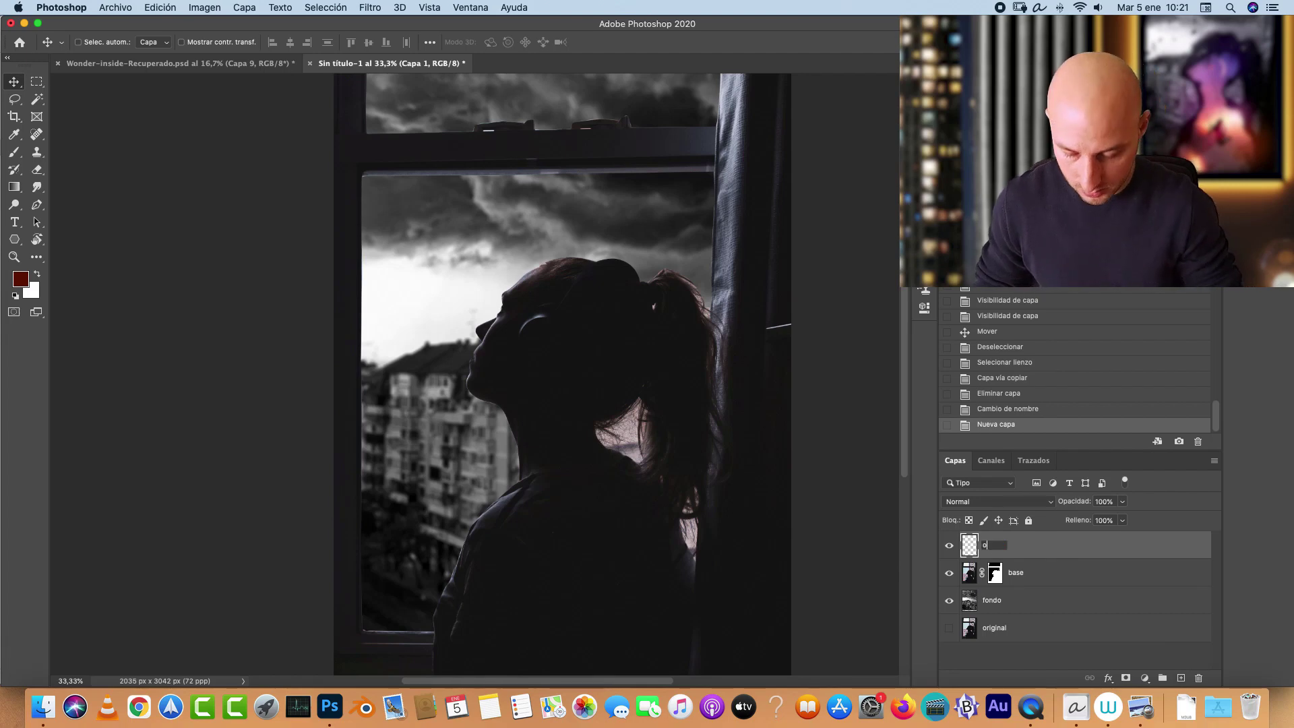
pyautogui.press('Return')
# Step: Paint over the white line on the dark curtain with a soft 90 px Brush in the dark colour sampled just below it
pyautogui.press('b')
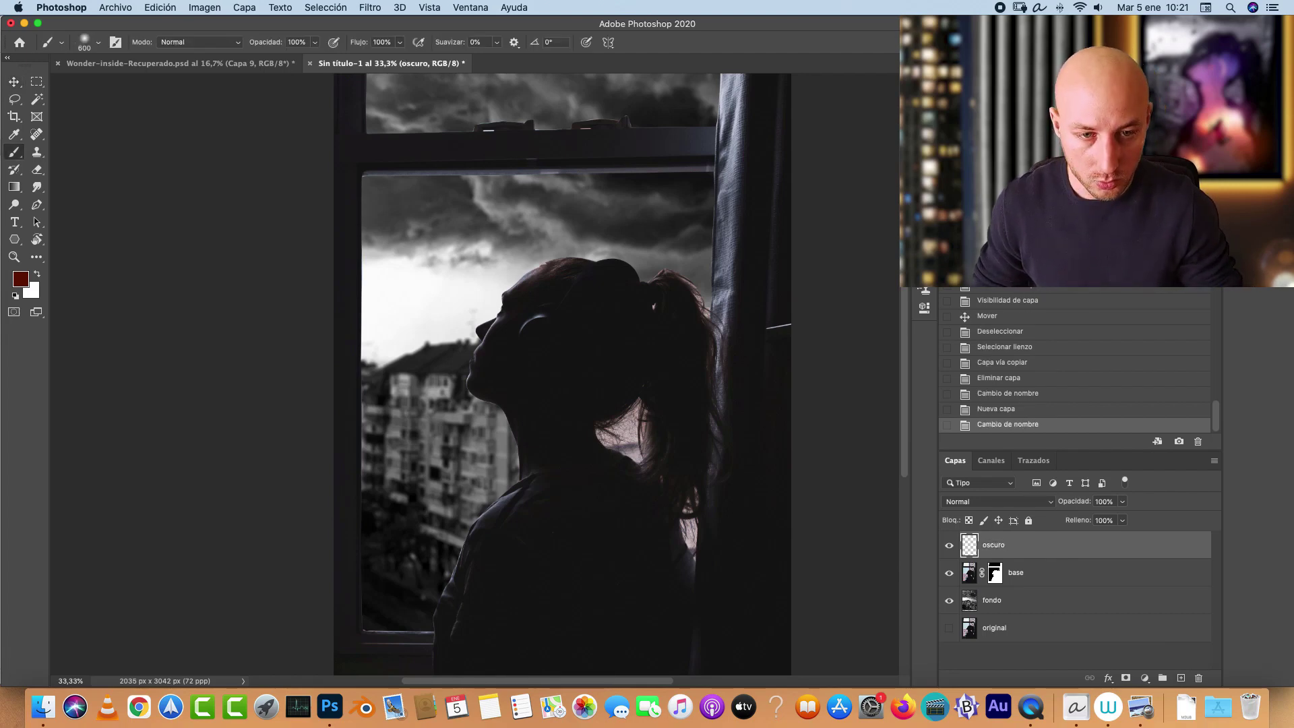
pyautogui.press('super+1')
pyautogui.moveTo(762, 432); pyautogui.dragTo(254, 318)
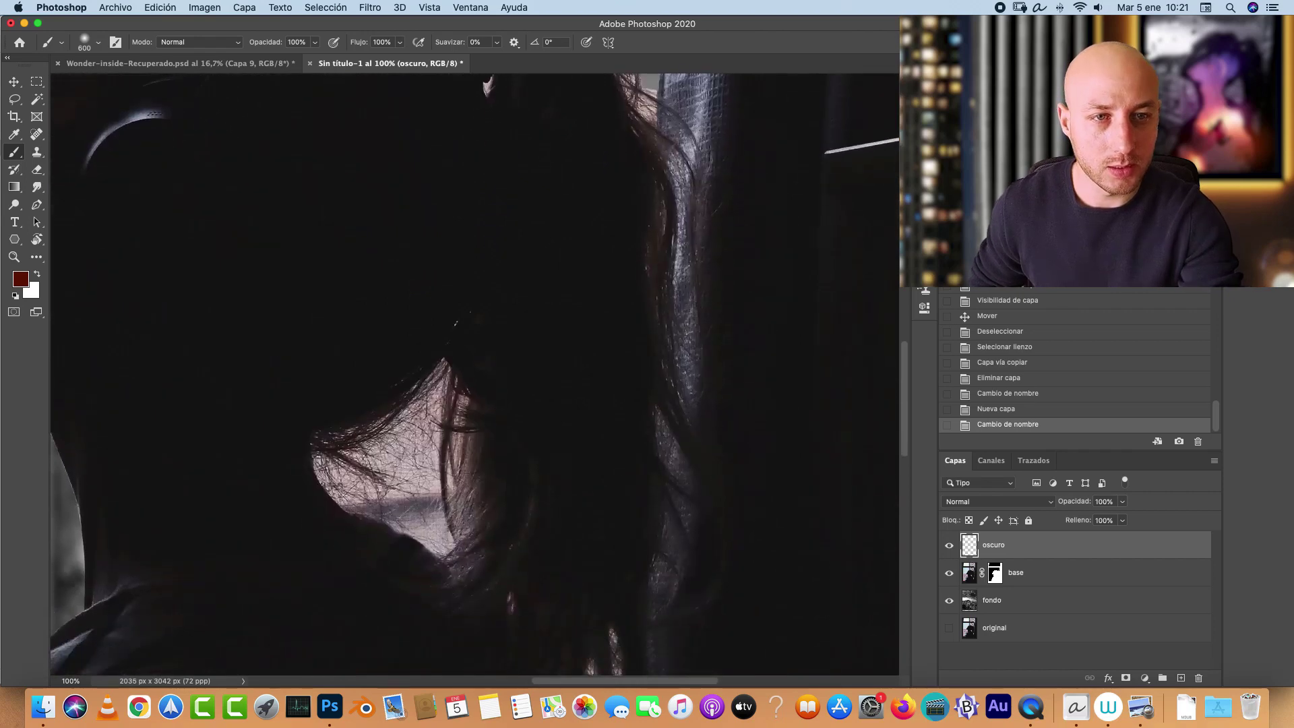
pyautogui.moveTo(722, 324); pyautogui.dragTo(388, 565)
pyautogui.press('[')
pyautogui.press('[')
pyautogui.press('[')
pyautogui.press('[')
pyautogui.press('[')
pyautogui.press('[')
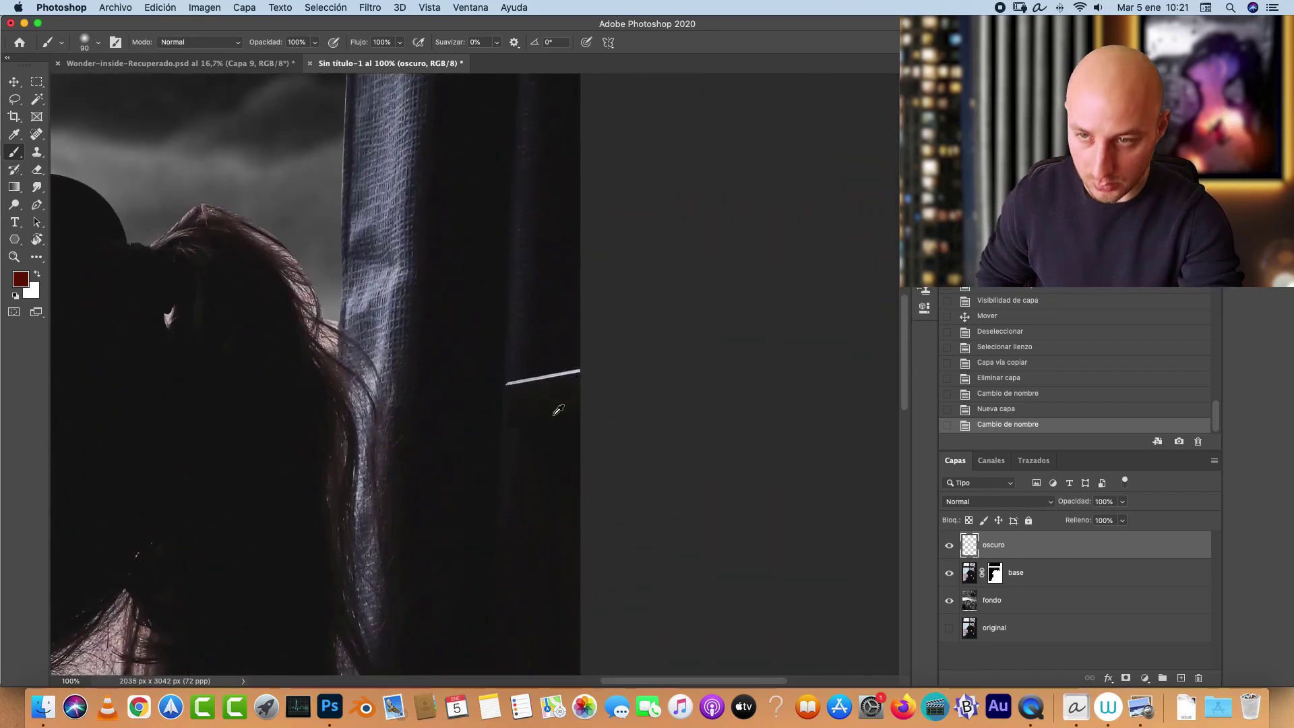
pyautogui.keyDown('alt'); pyautogui.click(556, 412); pyautogui.keyUp('alt')
pyautogui.moveTo(556, 374)
pyautogui.mouseDown()
pyautogui.moveTo(527, 437)
pyautogui.moveTo(531, 372)
pyautogui.moveTo(543, 404)
pyautogui.moveTo(519, 335)
pyautogui.mouseUp()
# Step: Enable Transfer with pen-pressure opacity control for the brush and reduce its tip spacing
pyautogui.rightClick(523, 335)
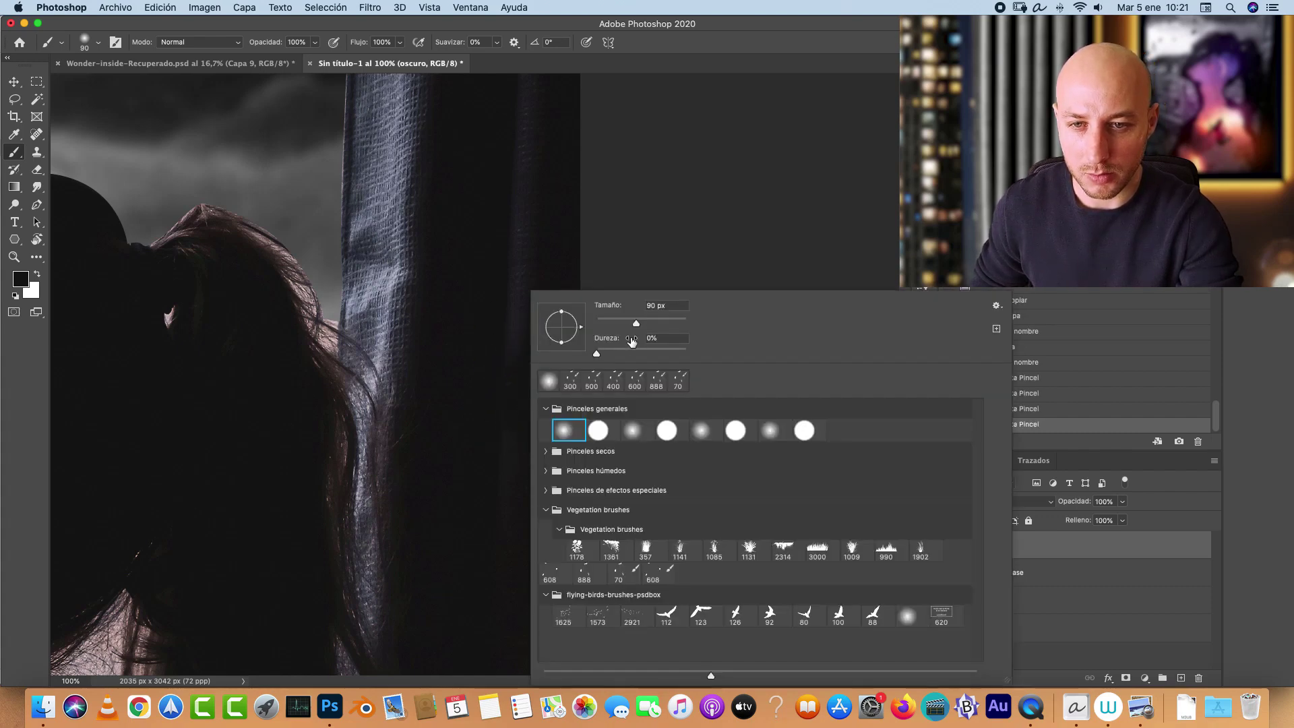
pyautogui.click(1119, 539)
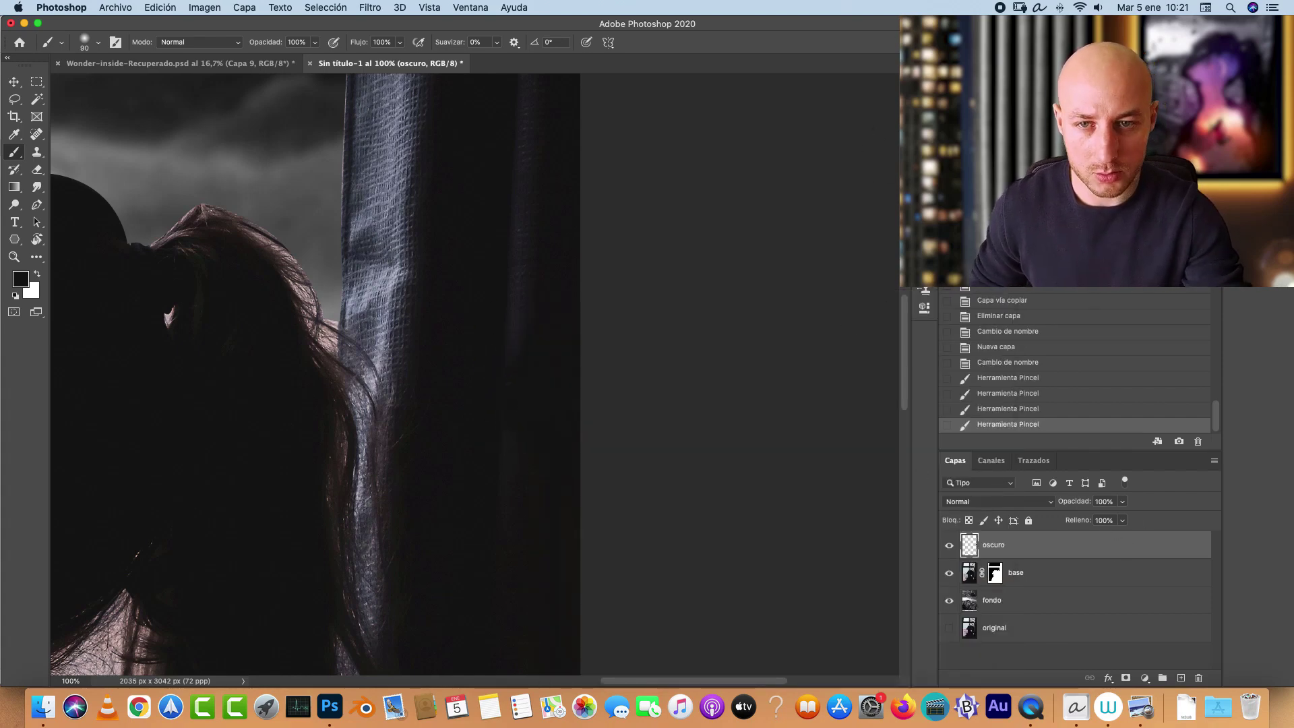
pyautogui.press('F5')
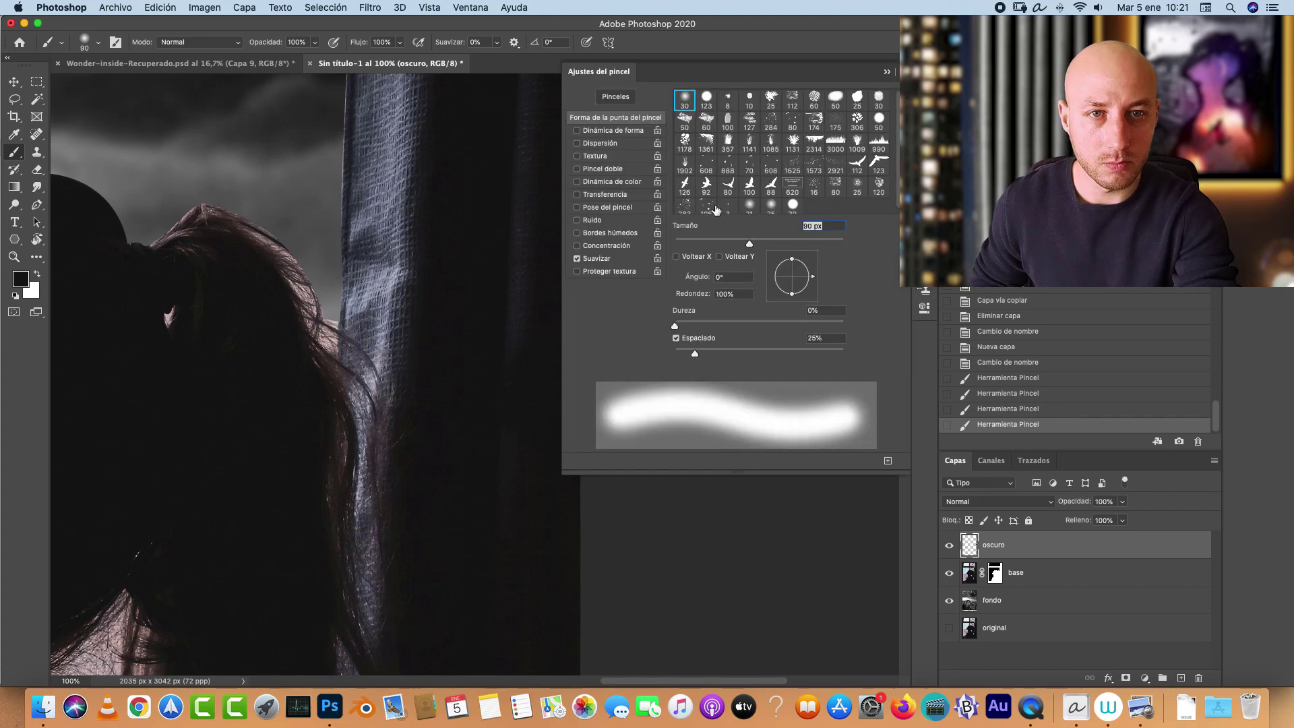
pyautogui.click(606, 194)
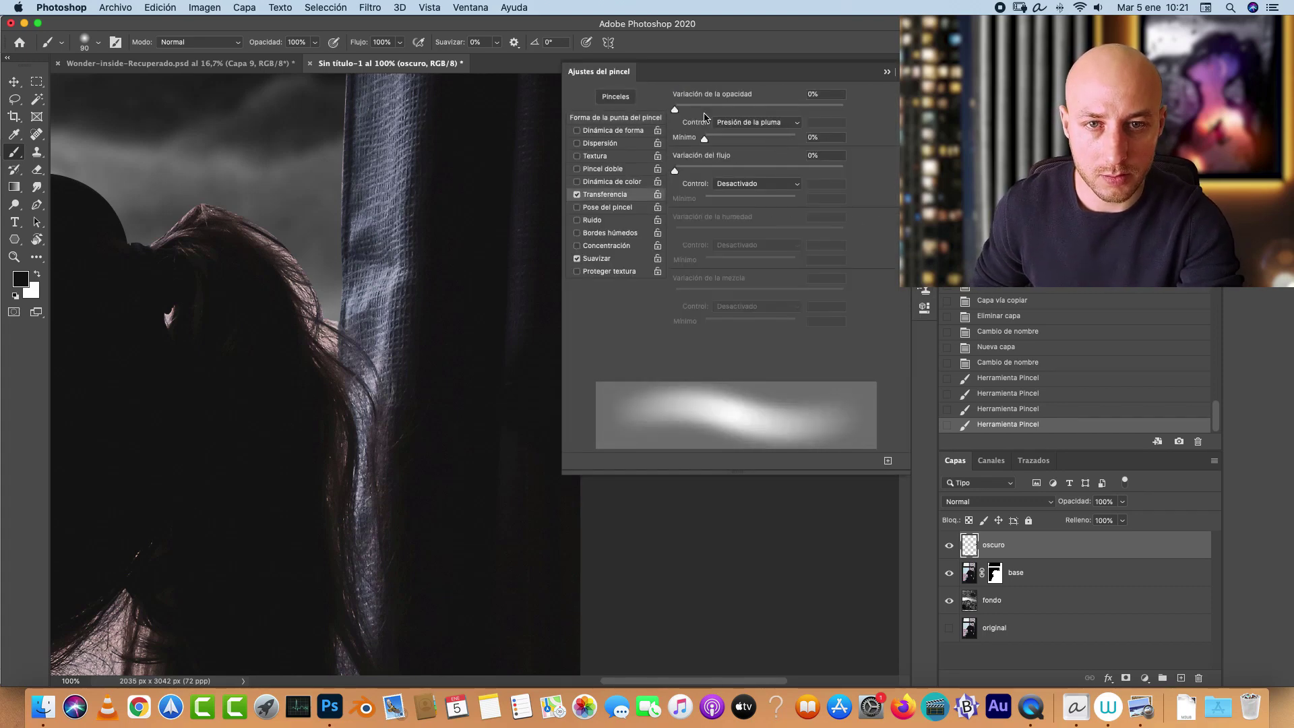
pyautogui.click(615, 117)
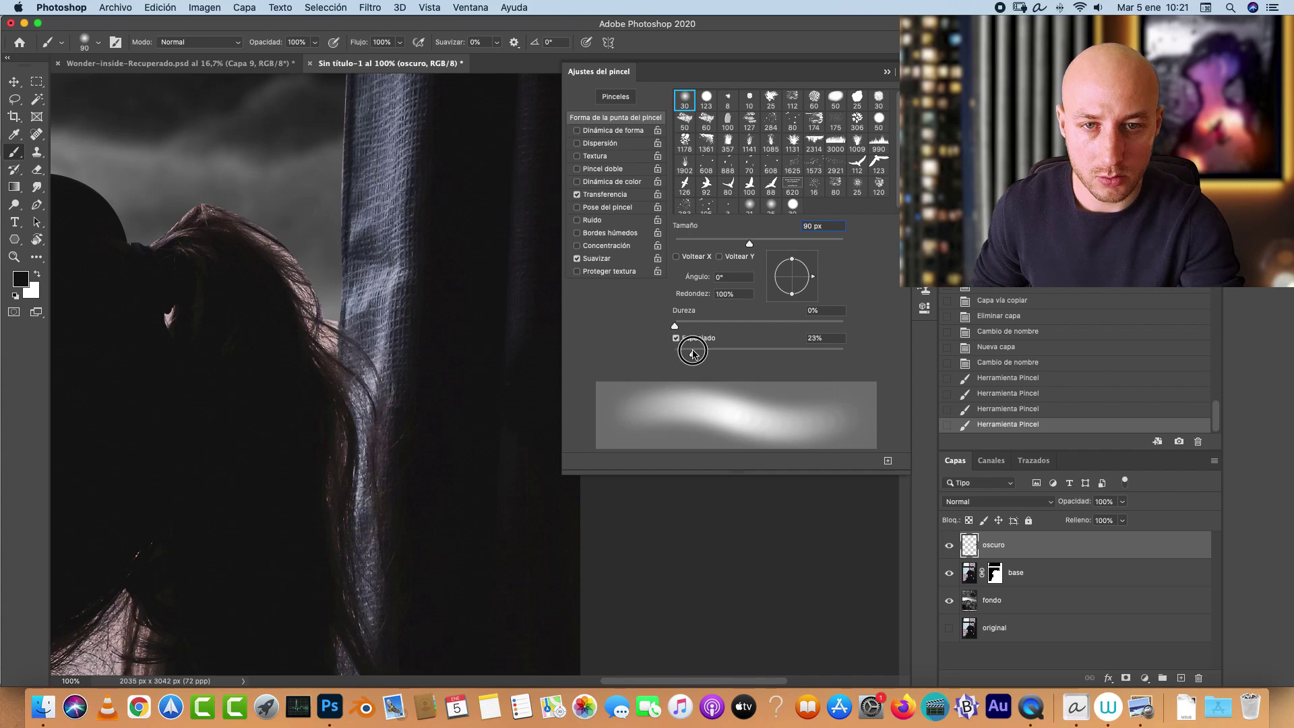
pyautogui.moveTo(695, 353); pyautogui.dragTo(688, 356)
pyautogui.click(886, 72)
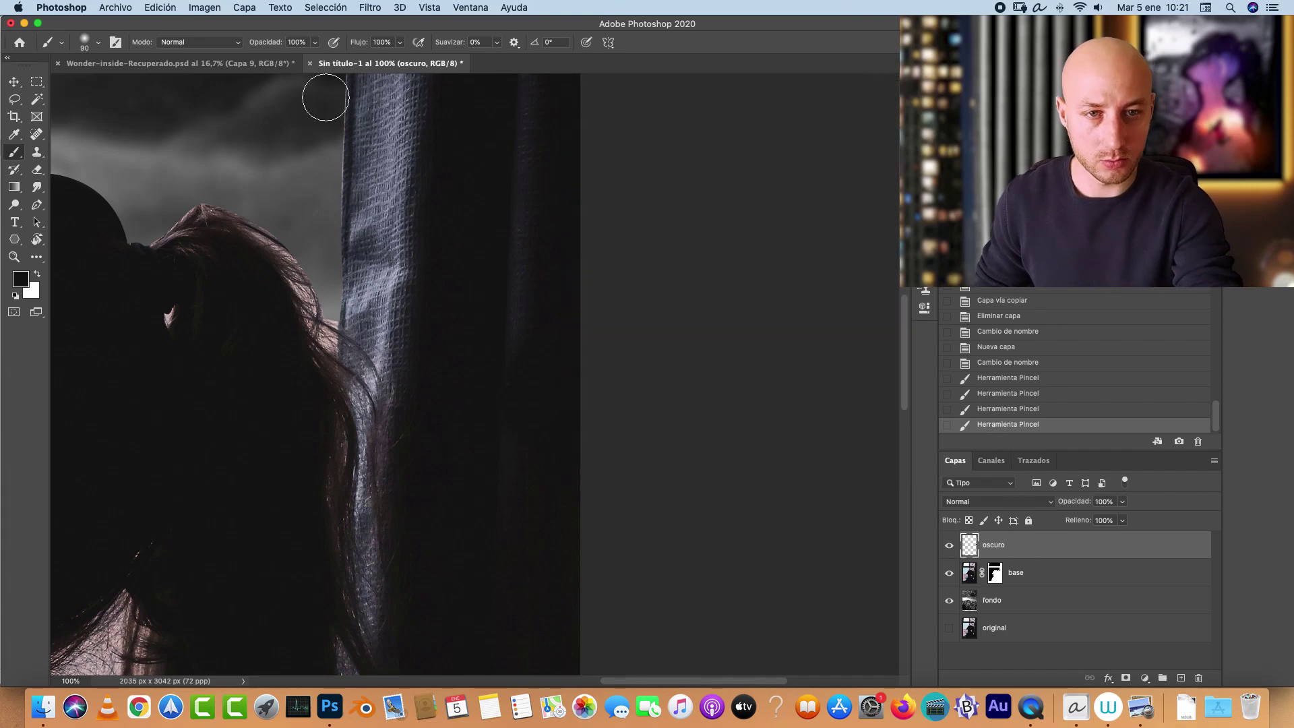
# Step: Darken the upper outer part of the curtain on the oscuro layer with a soft 500 px brush
pyautogui.press(']')
pyautogui.press(']')
pyautogui.press('super+minus')
pyautogui.press('super+minus')
pyautogui.press('super+minus')
pyautogui.press('super+minus')
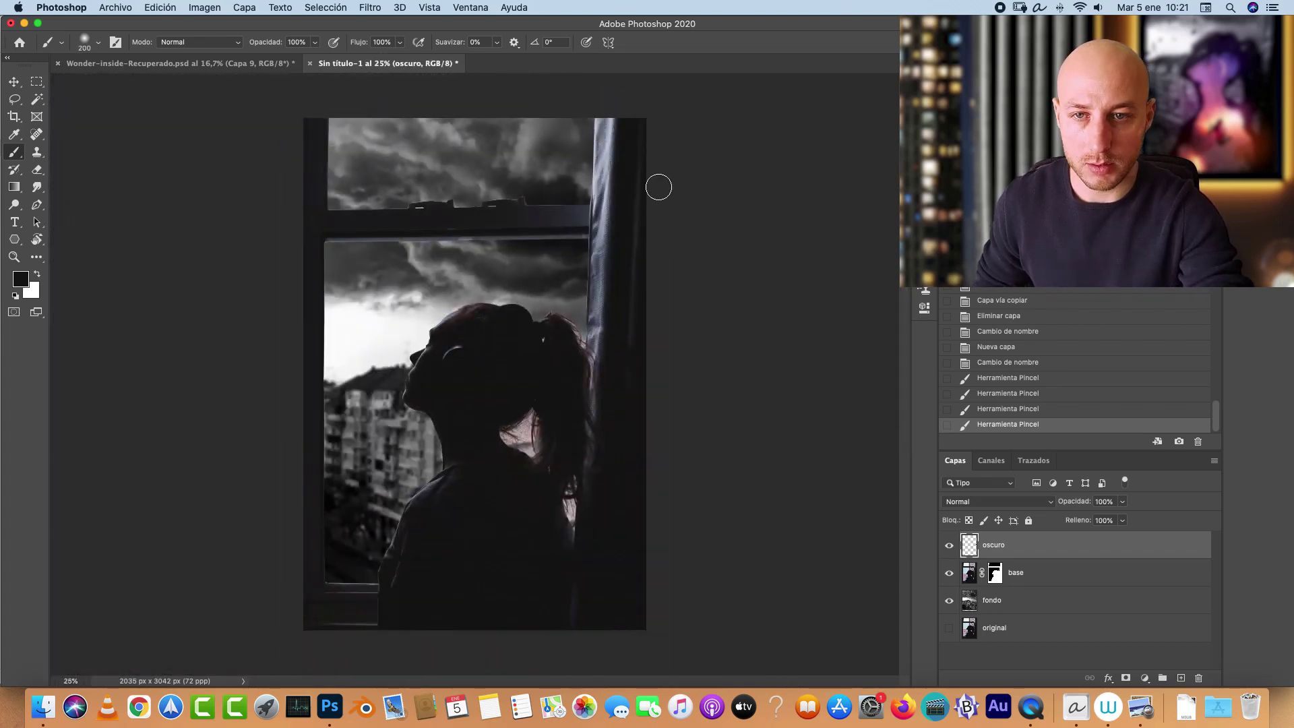
pyautogui.press(']')
pyautogui.press(']')
pyautogui.press(']')
pyautogui.press(']')
pyautogui.moveTo(658, 143); pyautogui.dragTo(651, 312)
pyautogui.moveTo(651, 312)
pyautogui.mouseDown()
pyautogui.moveTo(667, 222)
pyautogui.moveTo(650, 339)
pyautogui.moveTo(657, 618)
pyautogui.moveTo(650, 593)
pyautogui.moveTo(618, 634)
pyautogui.moveTo(586, 605)
pyautogui.moveTo(561, 638)
pyautogui.moveTo(643, 539)
pyautogui.moveTo(560, 632)
pyautogui.moveTo(635, 414)
pyautogui.moveTo(627, 490)
pyautogui.moveTo(659, 114)
pyautogui.mouseUp()
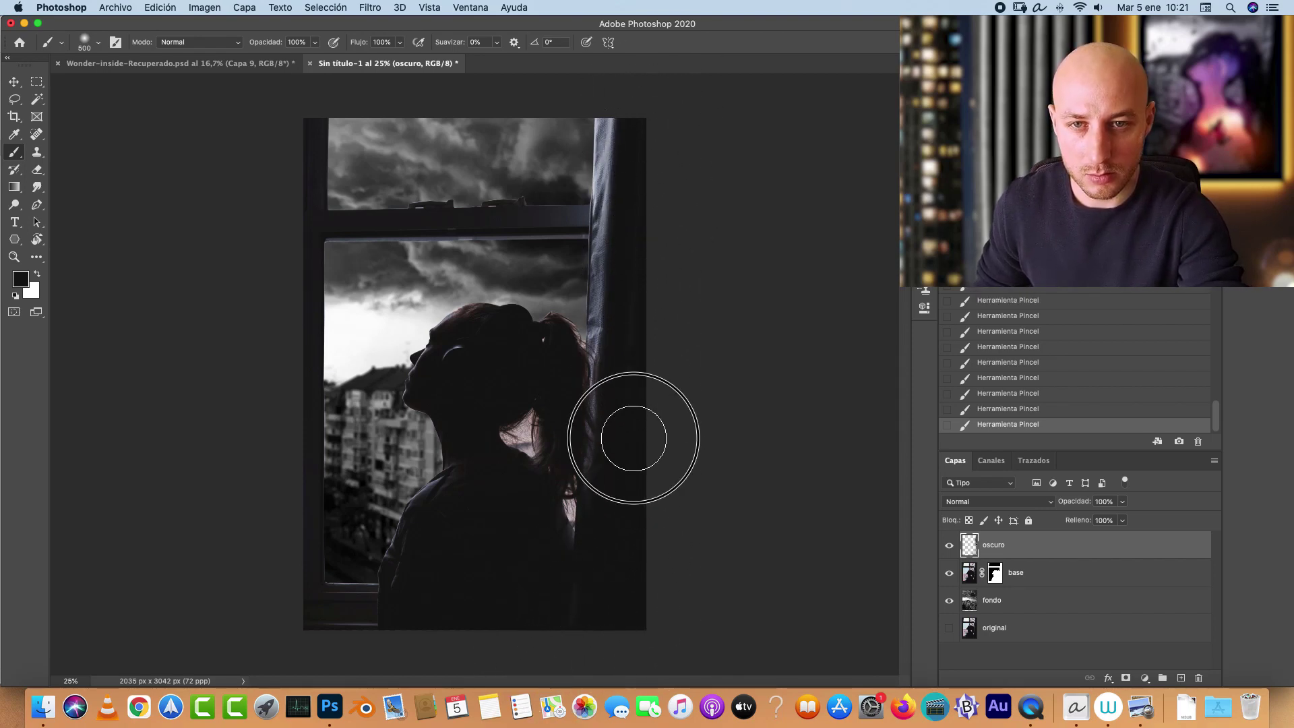
# Step: Darken the window sill, the woman's lower back and the lower curtain using brush sizes up to 700 px
pyautogui.press('[')
pyautogui.press('[')
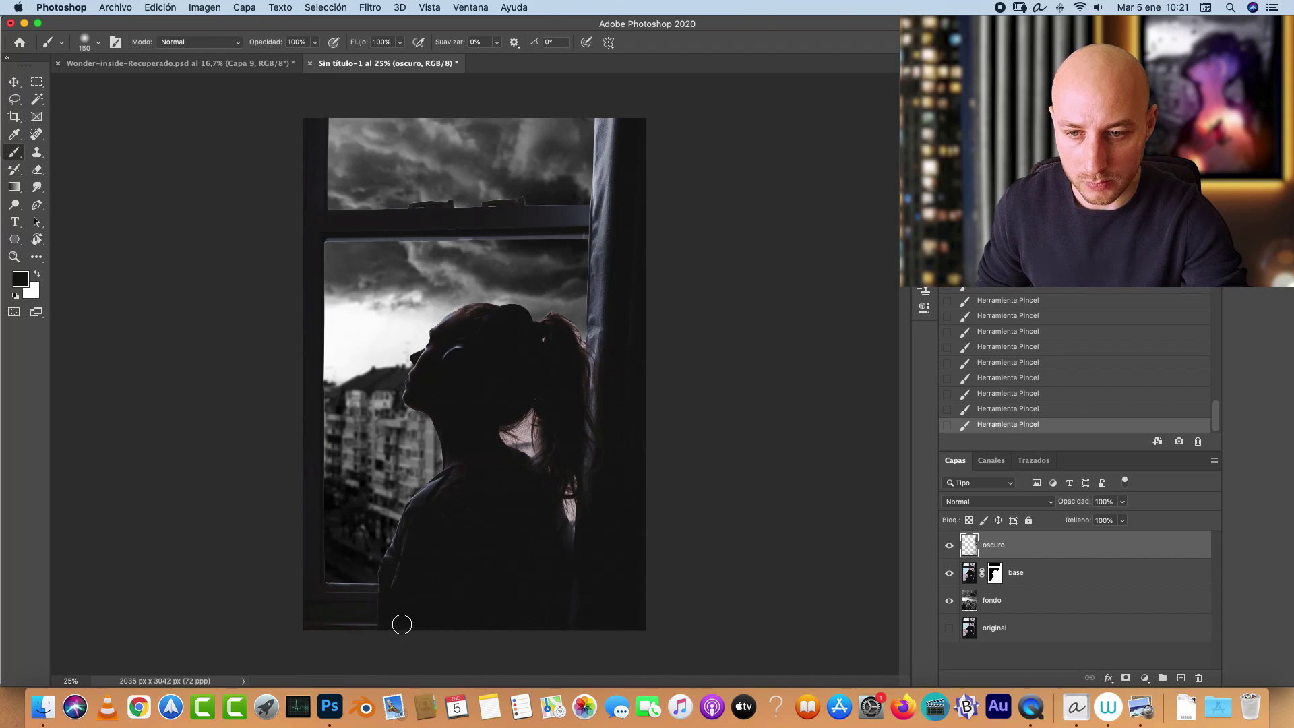
pyautogui.press(']')
pyautogui.press(']')
pyautogui.press(']')
pyautogui.press(']')
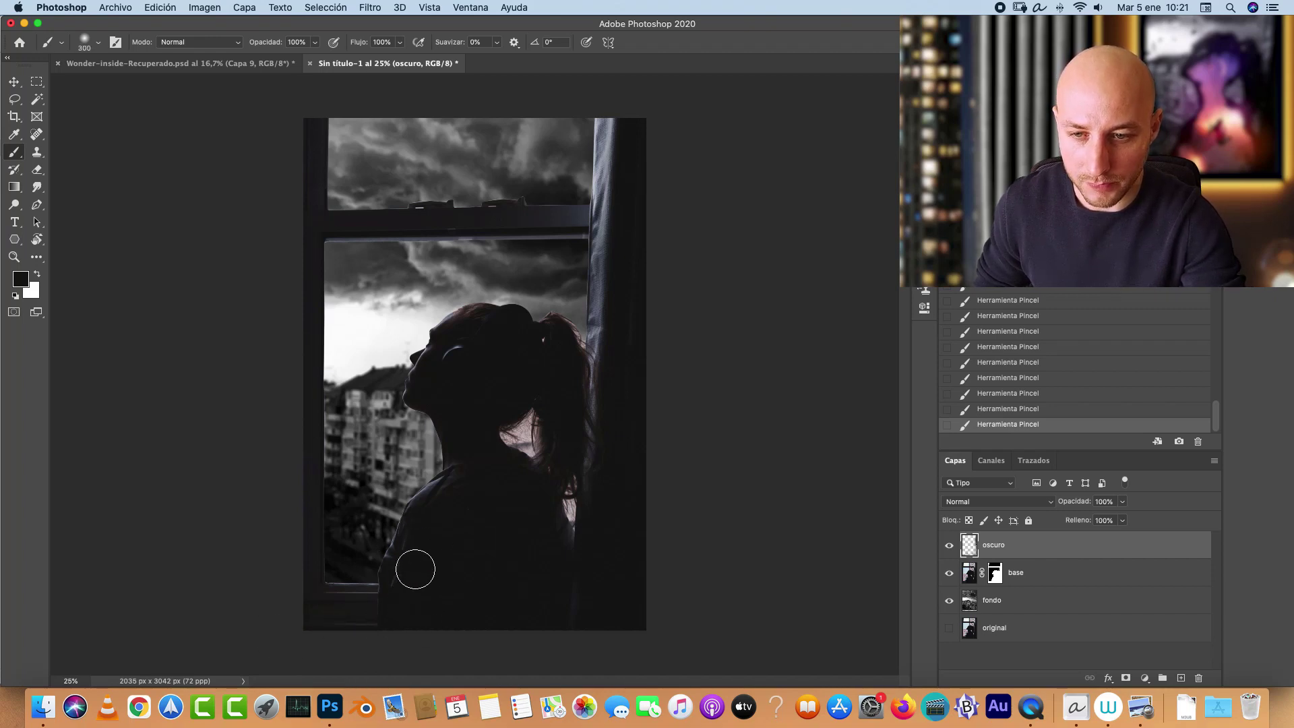
pyautogui.click(558, 625)
pyautogui.moveTo(574, 615); pyautogui.dragTo(596, 488)
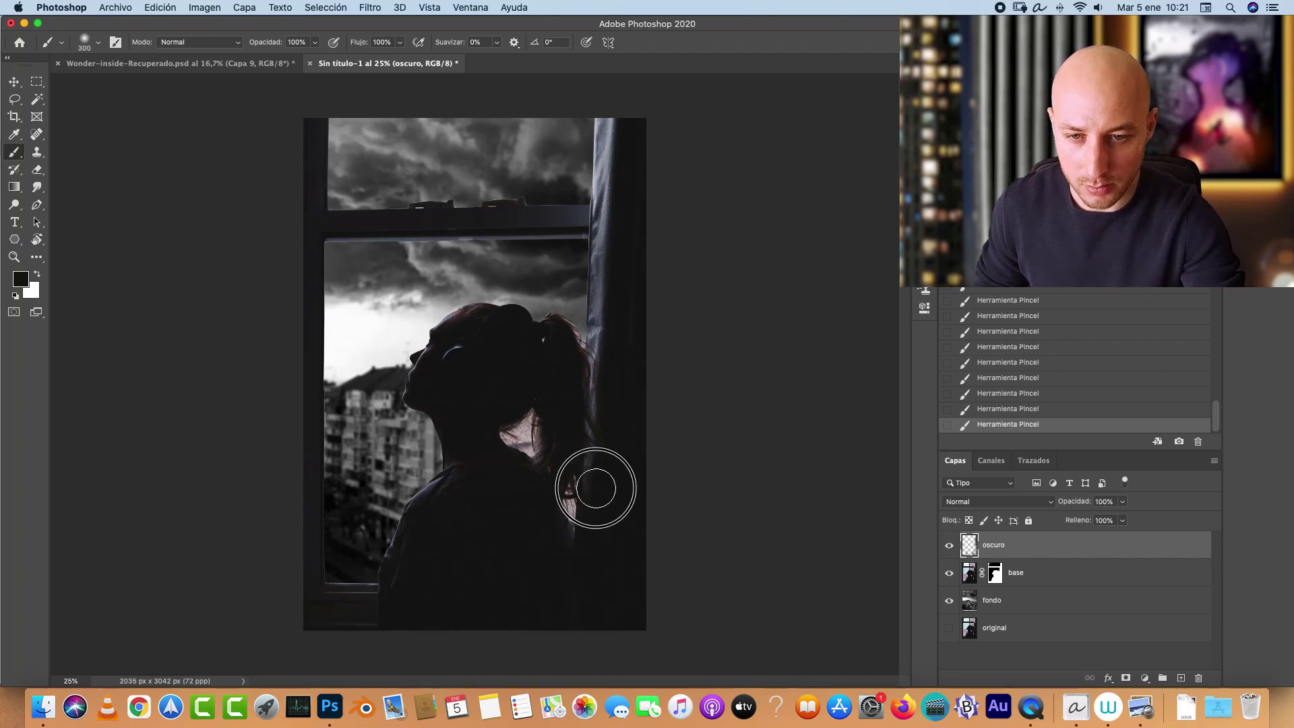
pyautogui.press(']')
pyautogui.press(']')
pyautogui.press(']')
pyautogui.press(']')
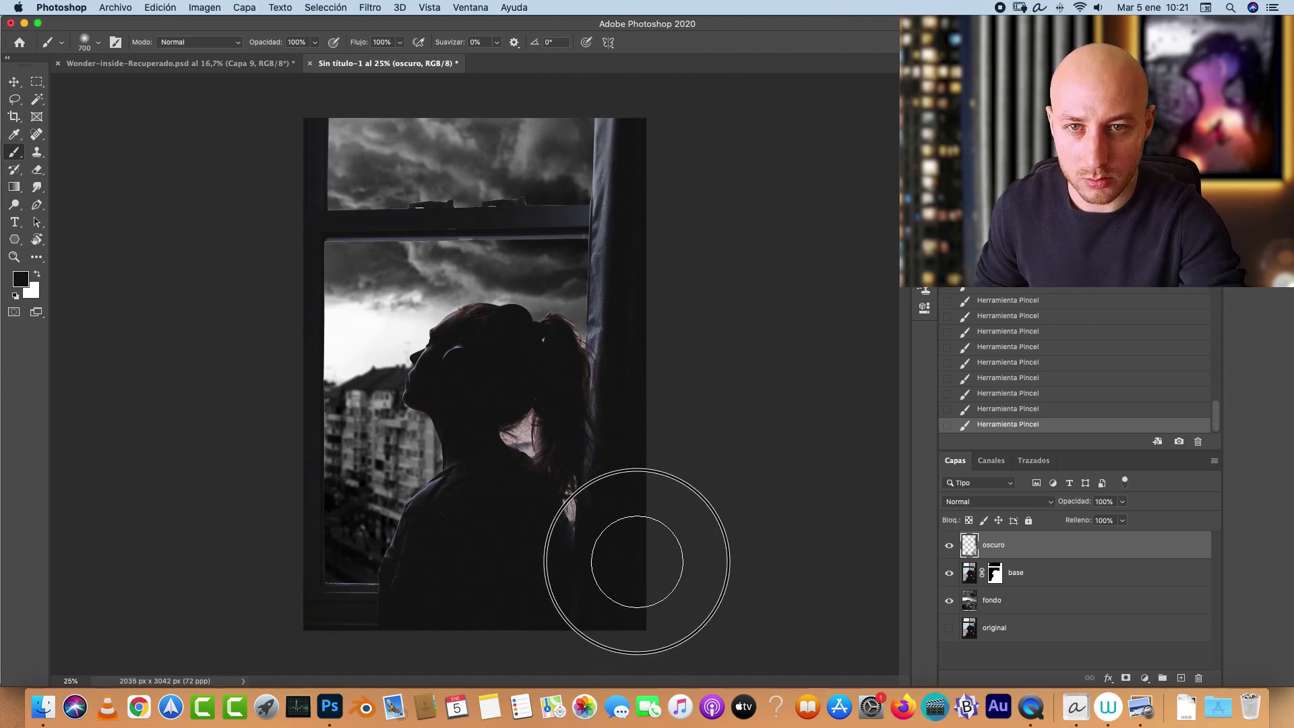
# Step: Clip the oscuro layer to the base layer and darken the window frame, crossbar and upper curtain with the 700 px brush
pyautogui.keyDown('alt'); pyautogui.click(1114, 556); pyautogui.keyUp('alt')
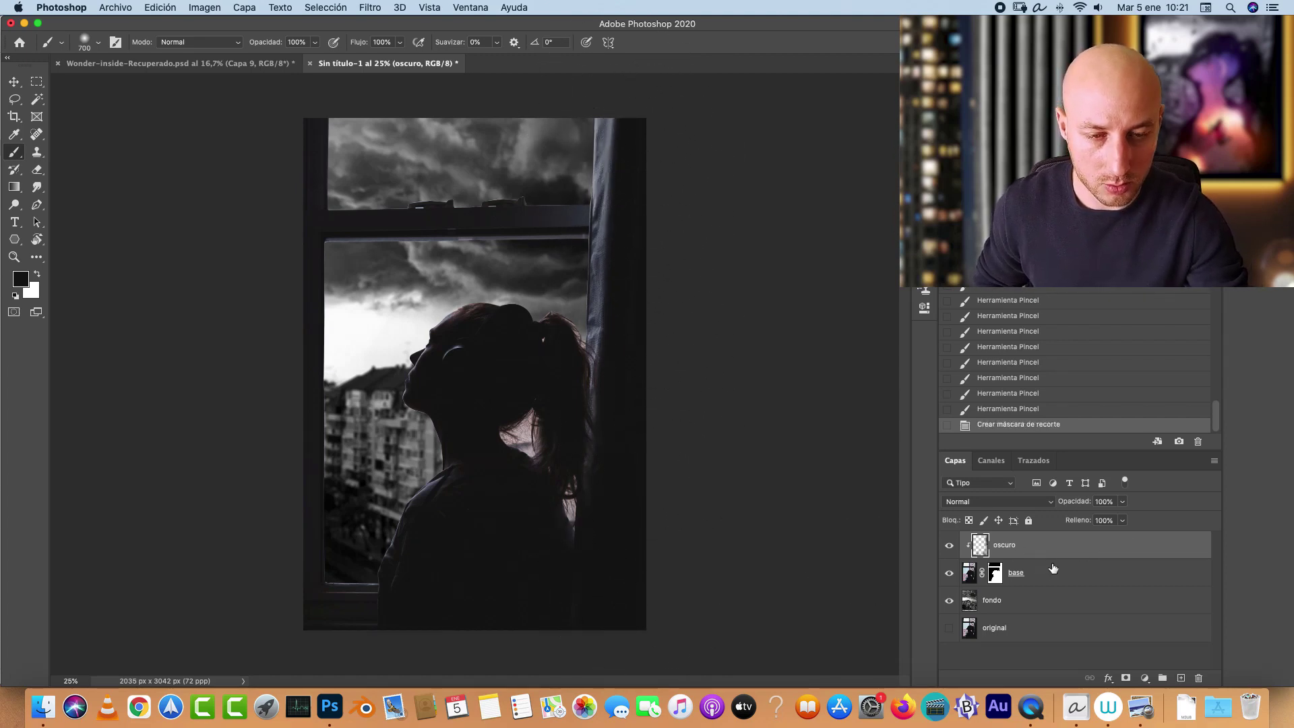
pyautogui.click(414, 223)
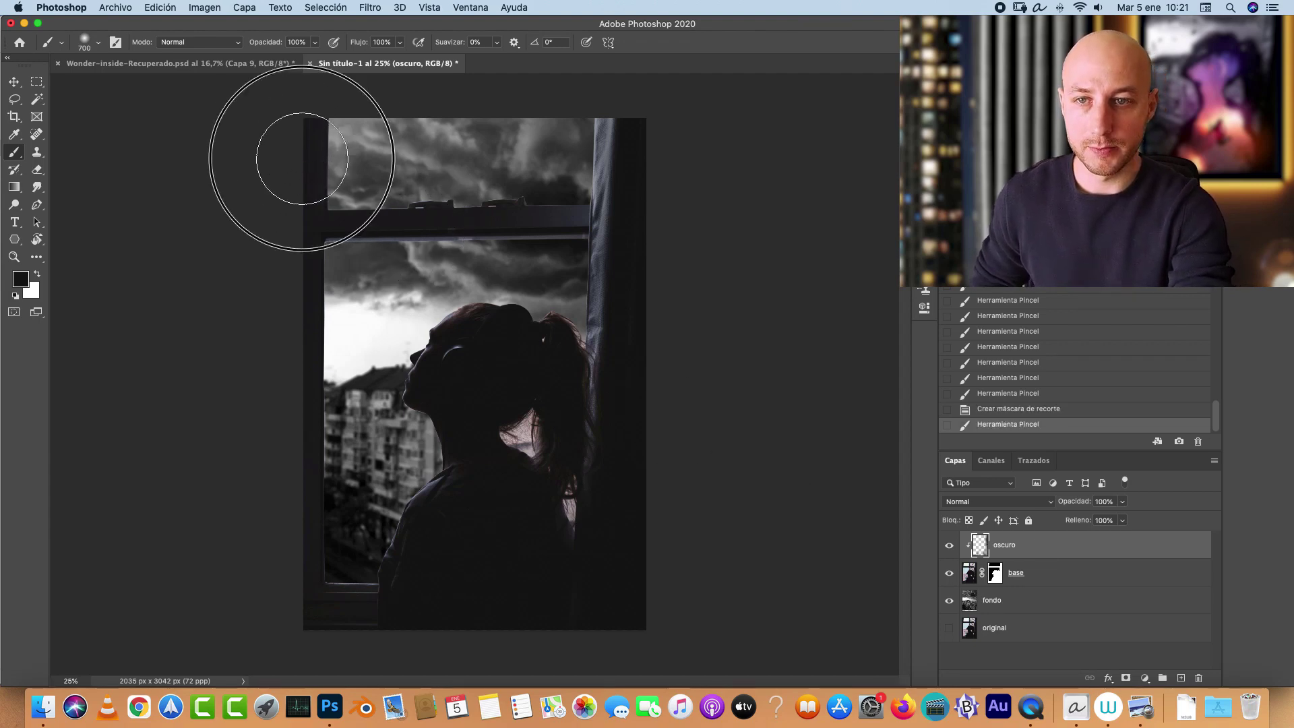
pyautogui.click(302, 159)
pyautogui.click(305, 139)
pyautogui.click(289, 297)
pyautogui.click(268, 341)
pyautogui.click(640, 234)
pyautogui.click(600, 221)
pyautogui.click(593, 214)
pyautogui.click(451, 222)
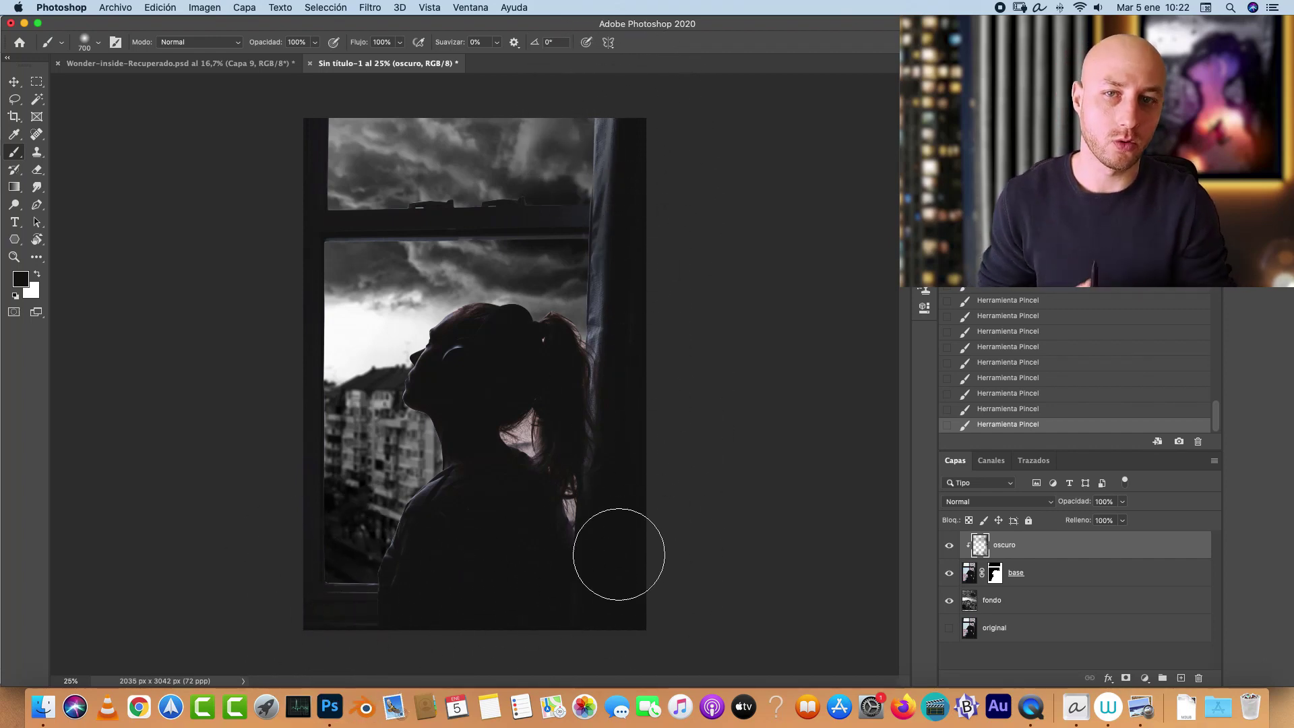
# Step: Darken the bright outline of the first window latch on the oscuro layer with a 45 px brush
pyautogui.press('super+1')
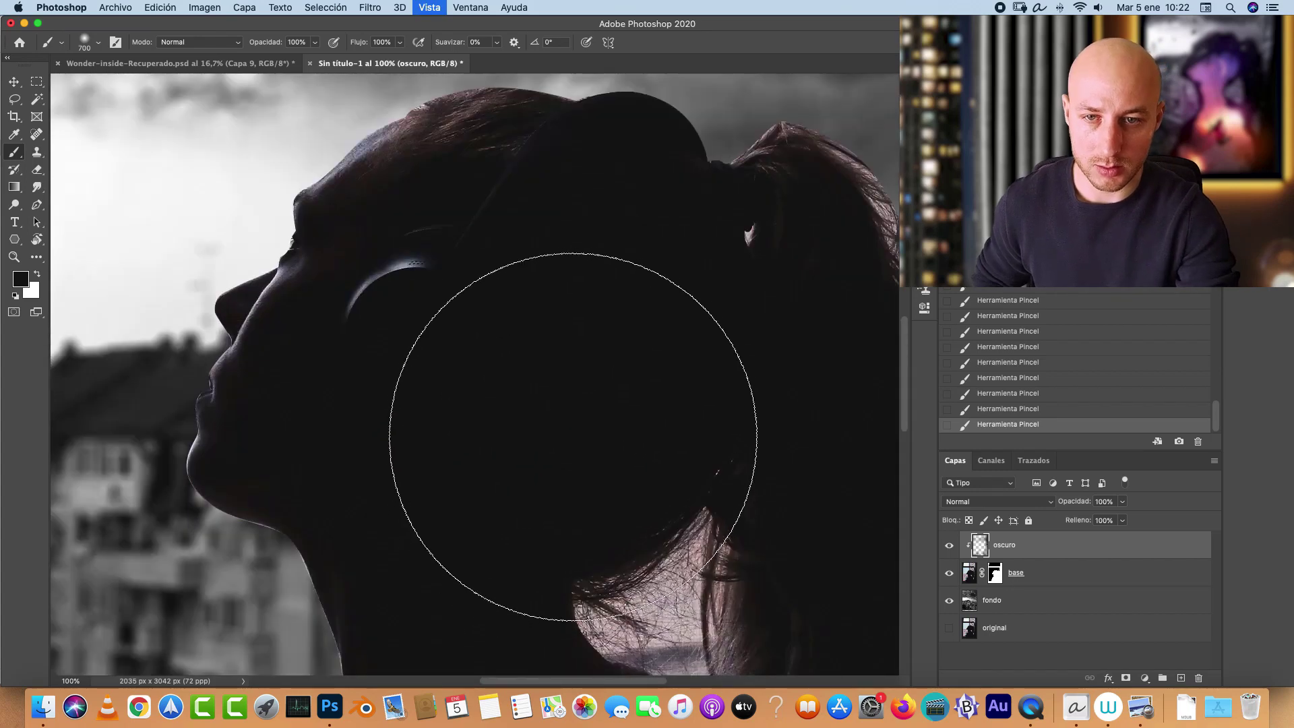
pyautogui.scroll(6, 650, 405)
pyautogui.scroll(5, 760, 358)
pyautogui.hscroll(-5, 760, 359)
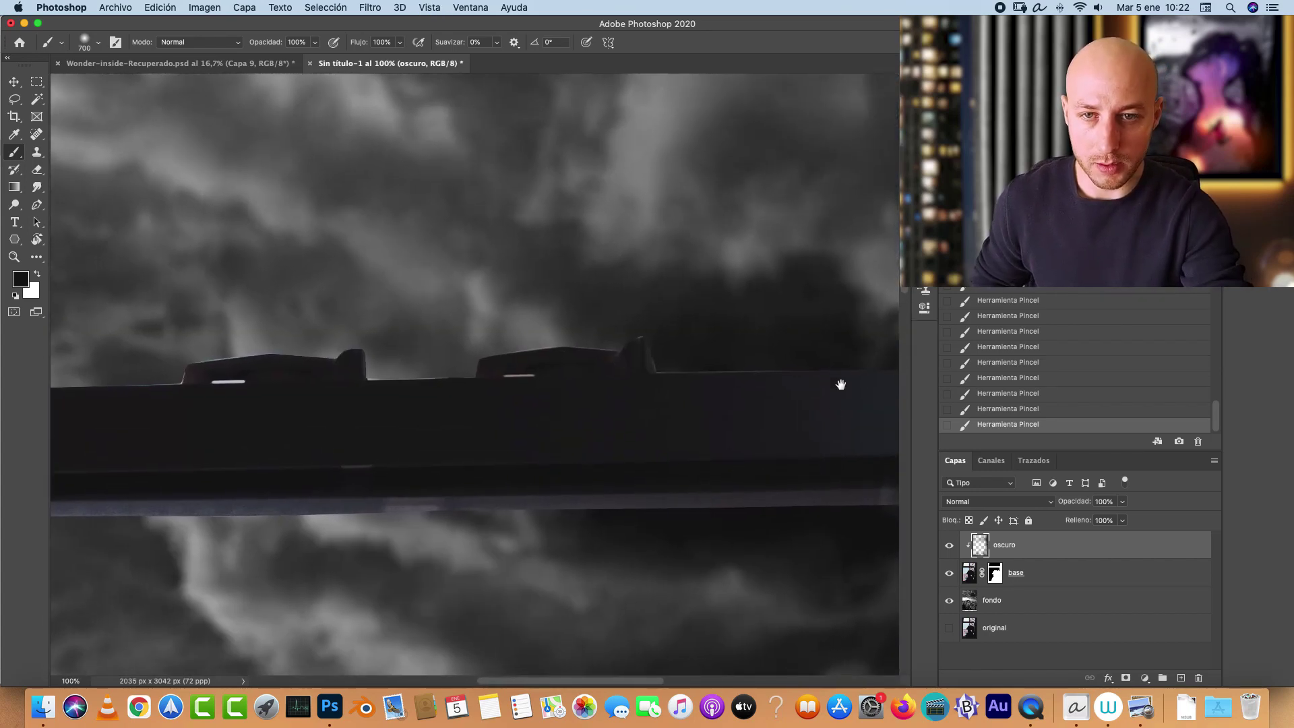
pyautogui.scroll(-2, 814, 399)
pyautogui.hscroll(-4, 814, 399)
pyautogui.press('[')
pyautogui.press('[')
pyautogui.press('[')
pyautogui.press('[')
pyautogui.press('[')
pyautogui.press('[')
pyautogui.press('[')
pyautogui.press('[')
pyautogui.press('[')
pyautogui.press('[')
pyautogui.press('[')
pyautogui.press('[')
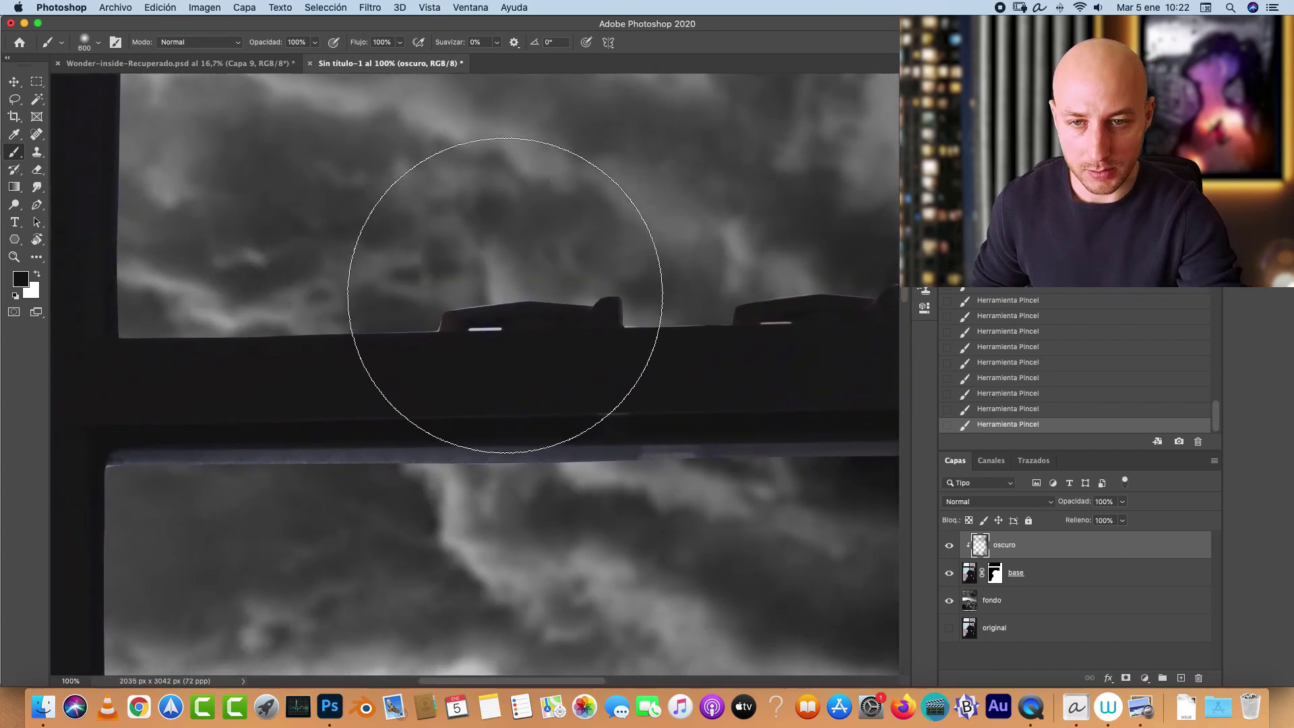
pyautogui.press('super+plus')
pyautogui.press('super+plus')
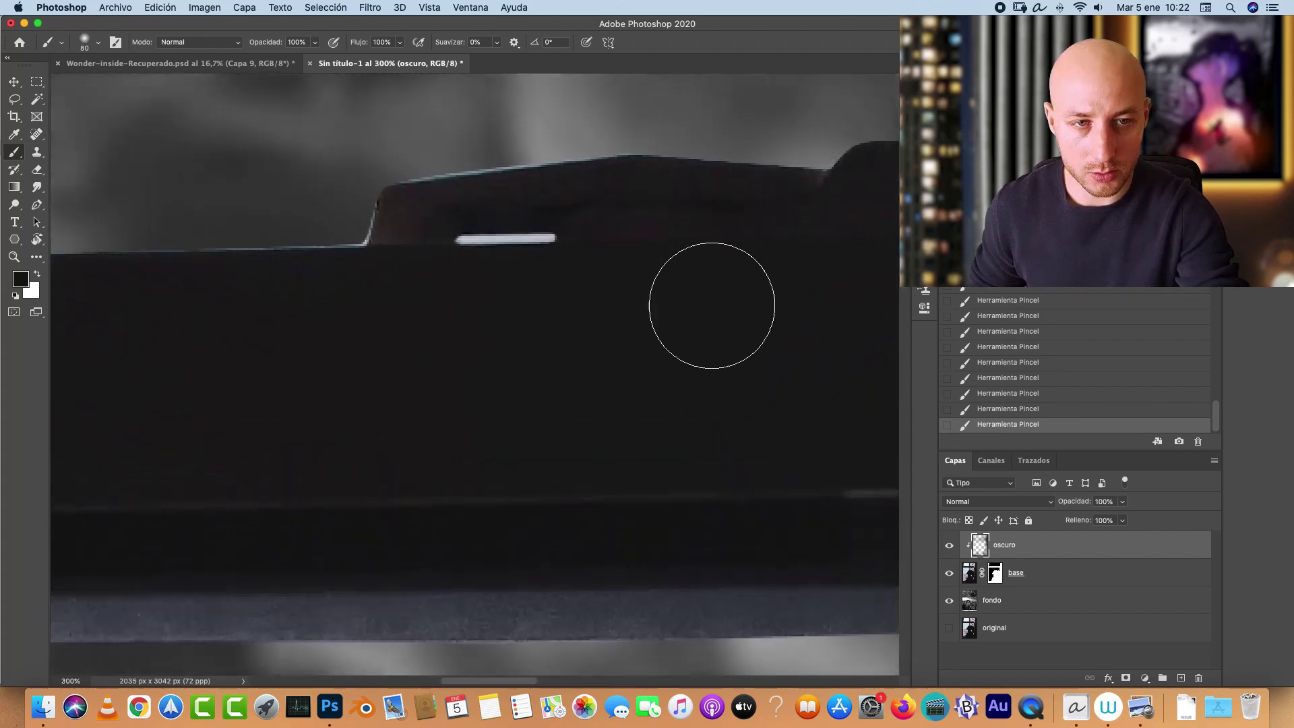
pyautogui.press('[')
pyautogui.press('[')
pyautogui.press('[')
pyautogui.press('[')
pyautogui.moveTo(310, 236); pyautogui.dragTo(370, 182)
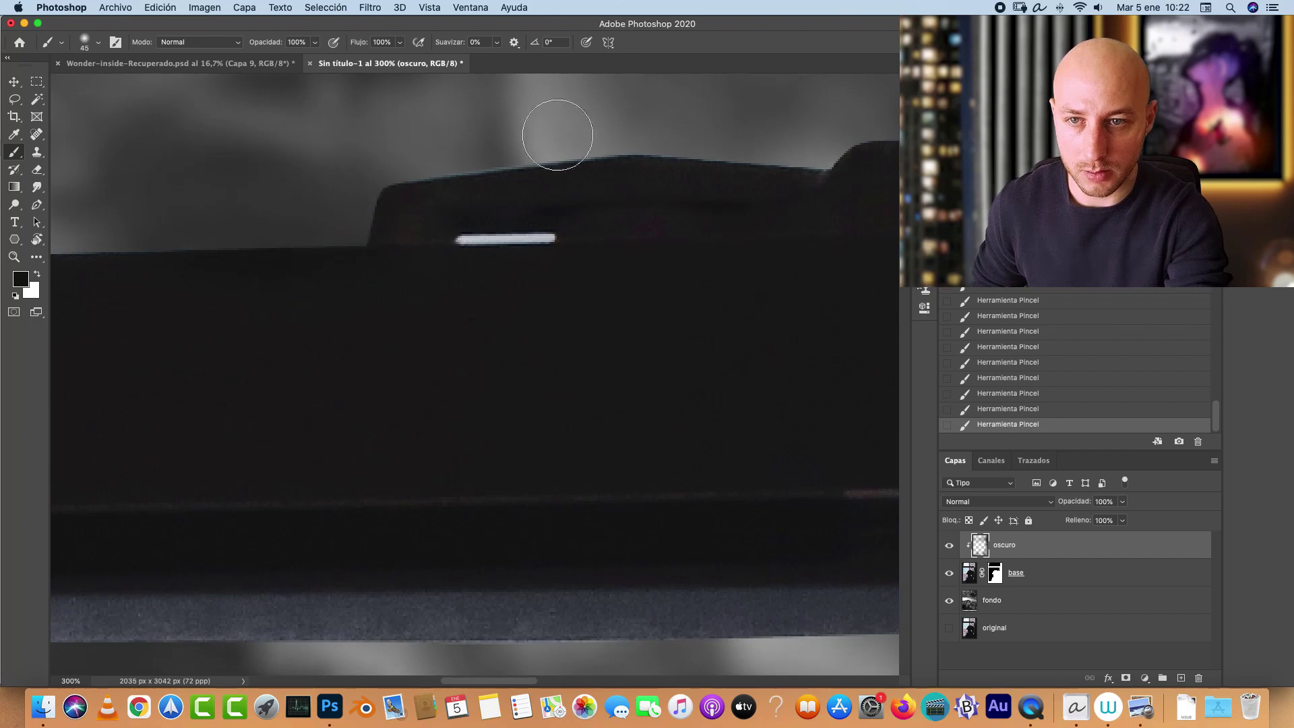
# Step: Darken the light upper edge of the crossbar between the latches and on to the curtain with the 45 px brush
pyautogui.scroll(3, 604, 211)
pyautogui.hscroll(5, 551, 319)
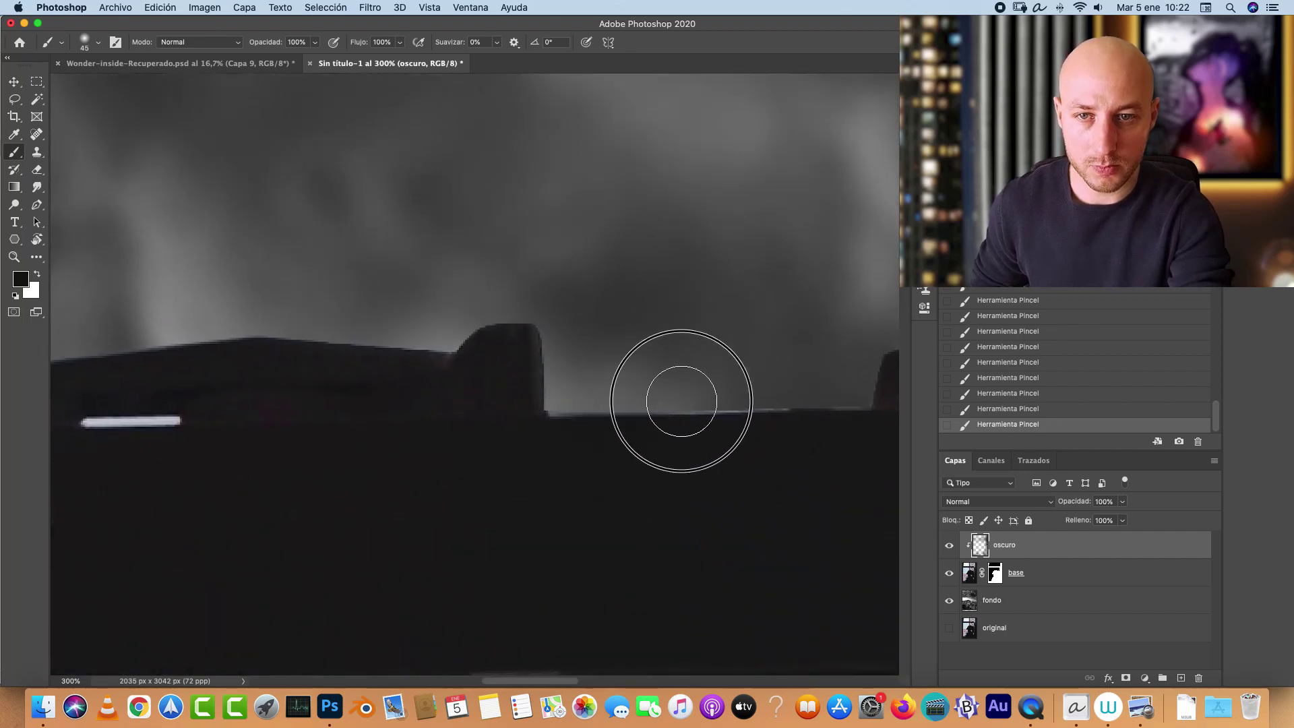
pyautogui.hscroll(5, 404, 411)
pyautogui.hscroll(2, 606, 364)
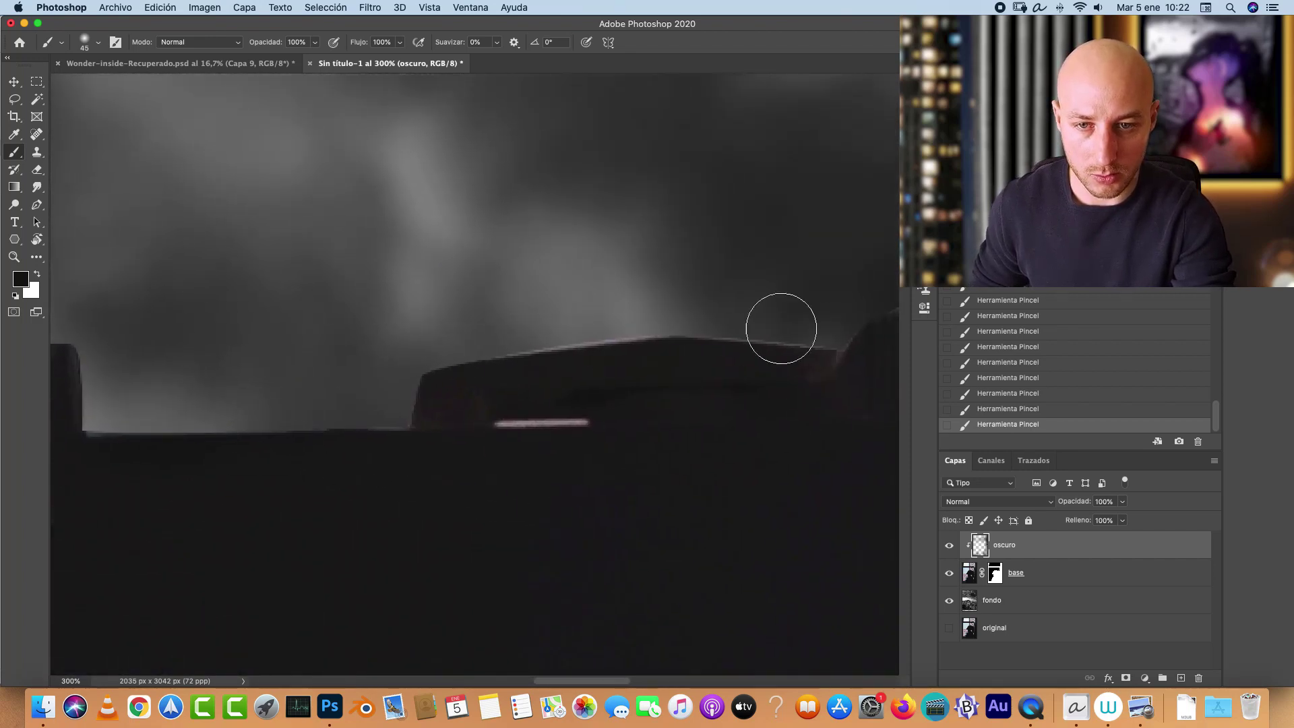
pyautogui.hscroll(10, 513, 342)
pyautogui.scroll(2, 513, 343)
pyautogui.hscroll(4, 512, 323)
pyautogui.scroll(-1, 512, 324)
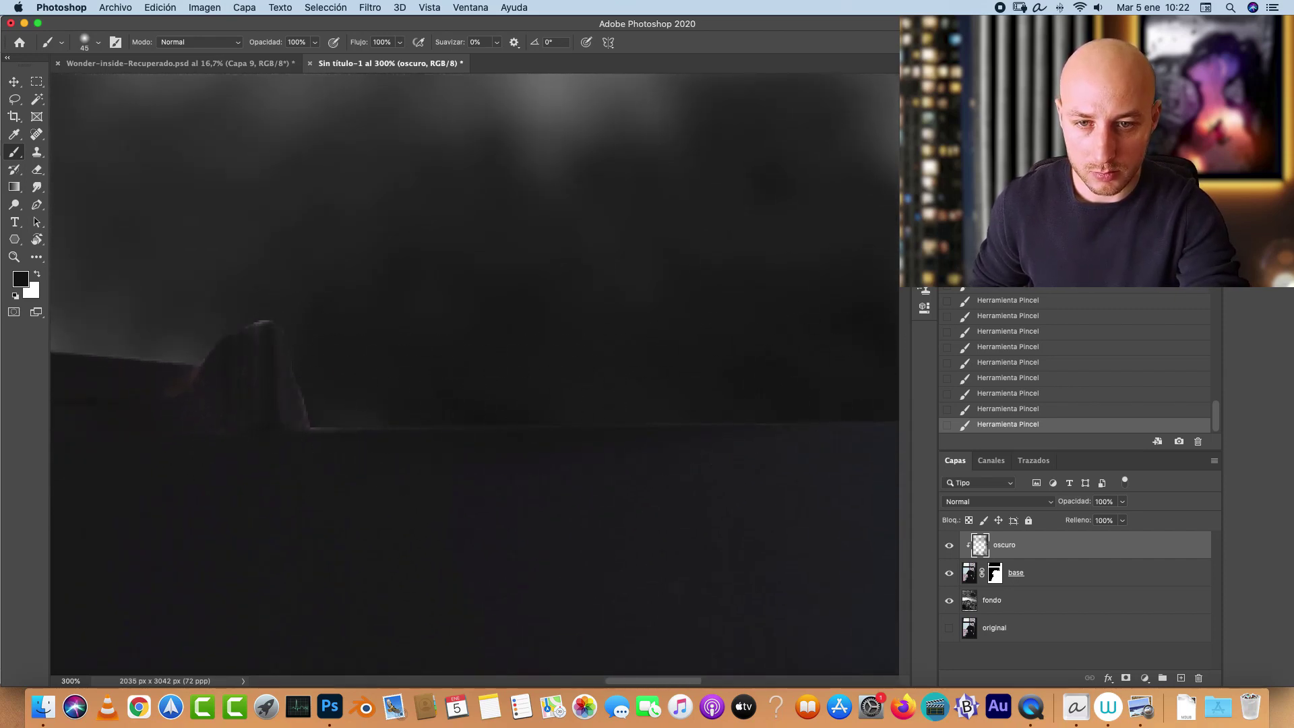
# Step: Darken the light inner edge of the window frame's left upright beside the lower pane
pyautogui.press('super+1')
pyautogui.hscroll(-6, 680, 373)
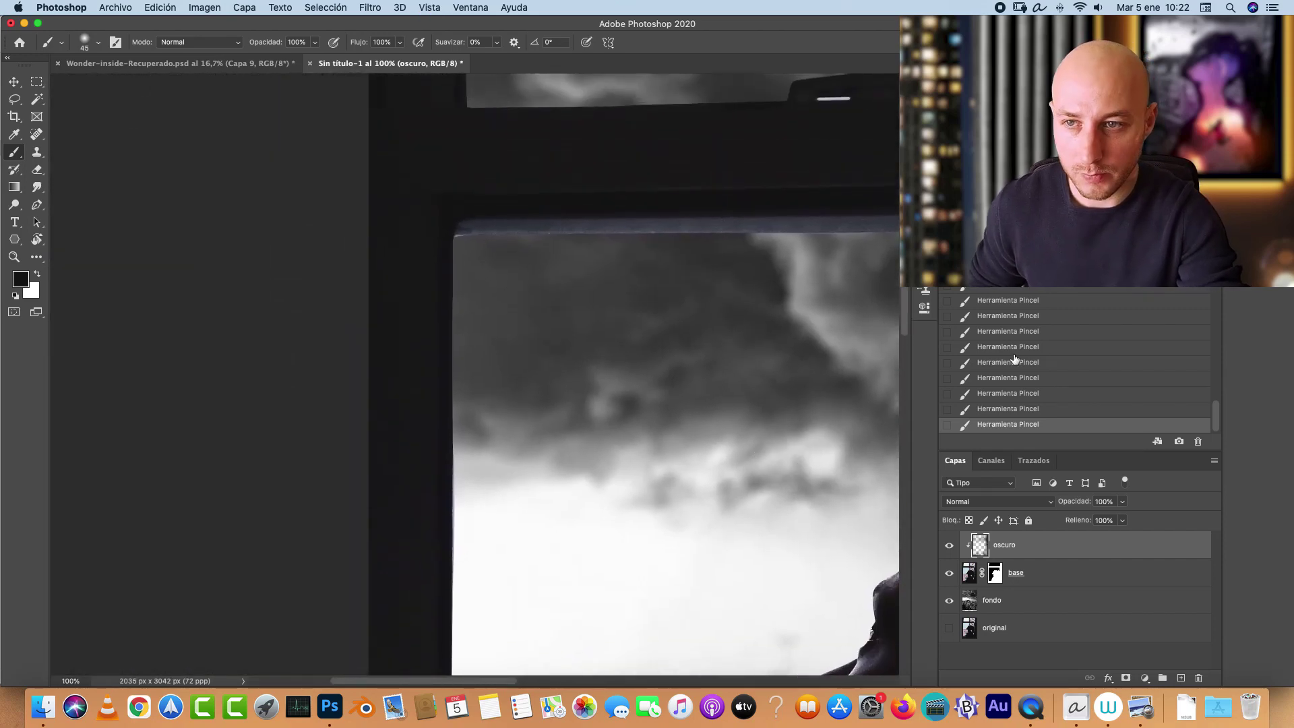
pyautogui.press('super+plus')
pyautogui.press('super+plus')
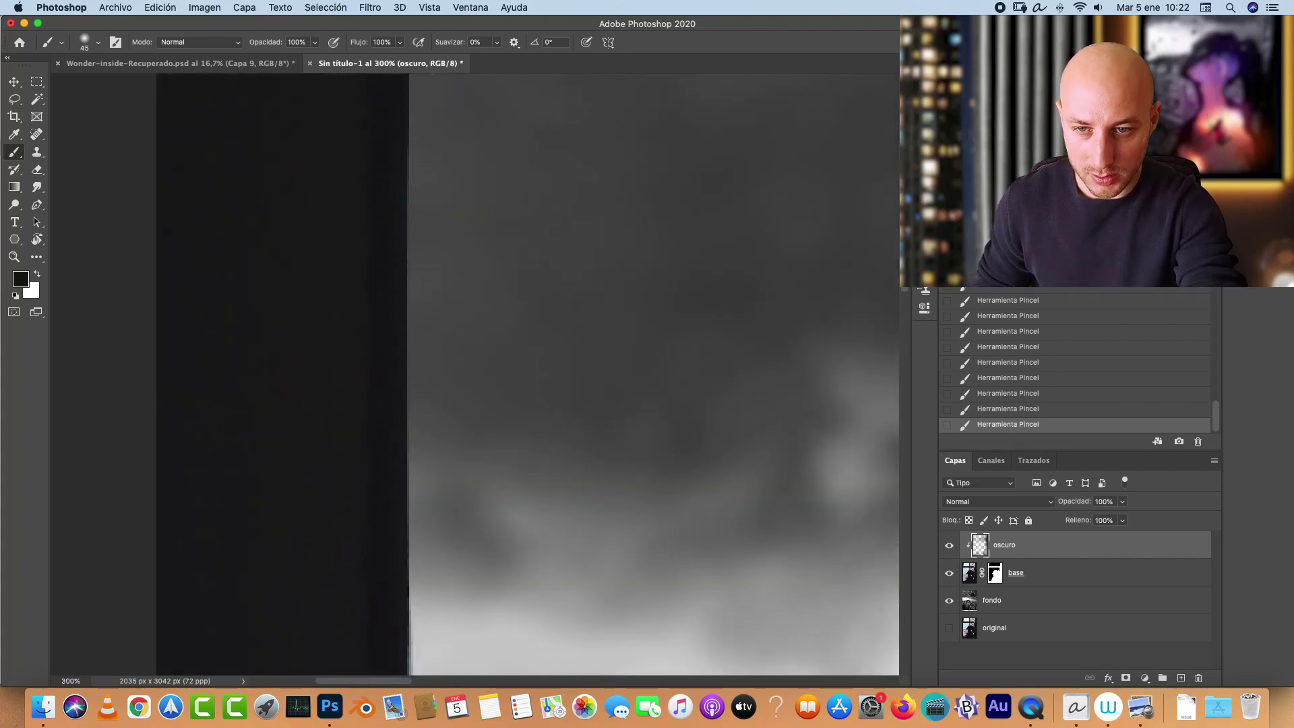
pyautogui.press('super+minus')
pyautogui.press('super+minus')
pyautogui.press('super+minus')
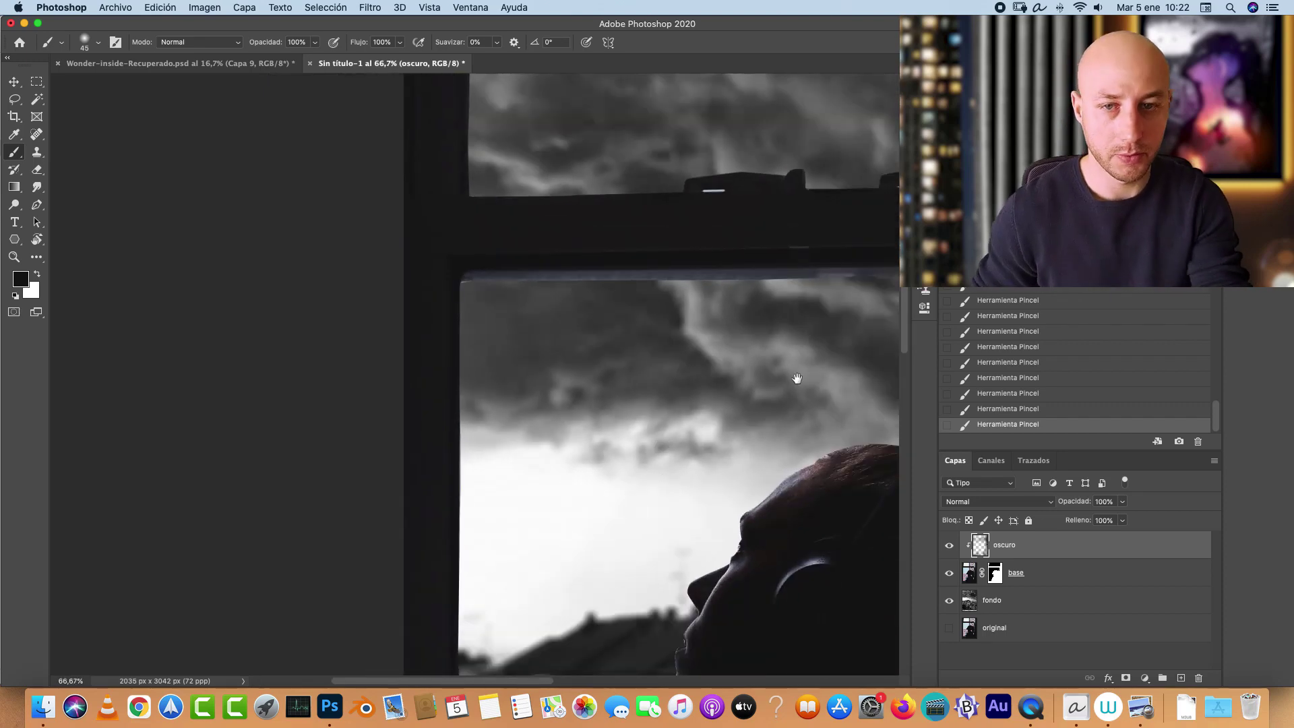
# Step: Paint out the bright slot on the first window latch with a 10 px brush
pyautogui.moveTo(796, 379); pyautogui.dragTo(506, 461)
pyautogui.press('super+plus')
pyautogui.press('super+plus')
pyautogui.press('super+plus')
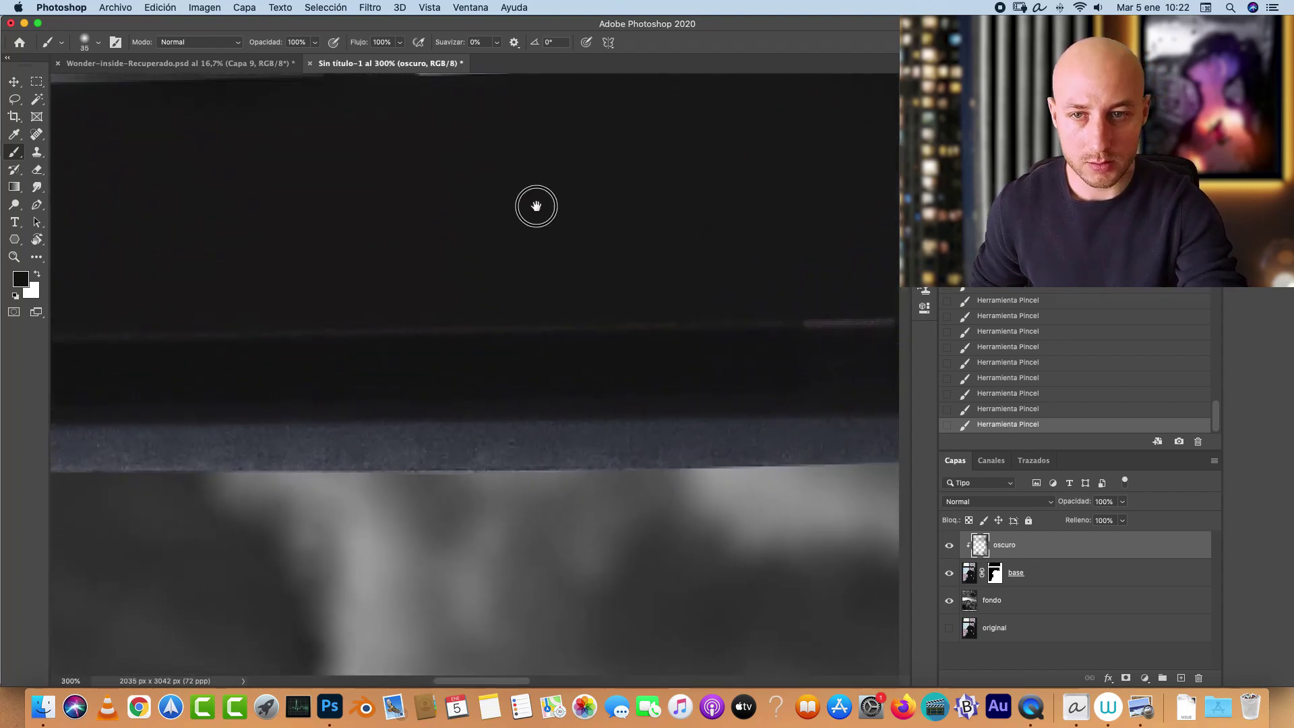
pyautogui.moveTo(536, 205); pyautogui.dragTo(529, 536)
pyautogui.press('[')
pyautogui.press('[')
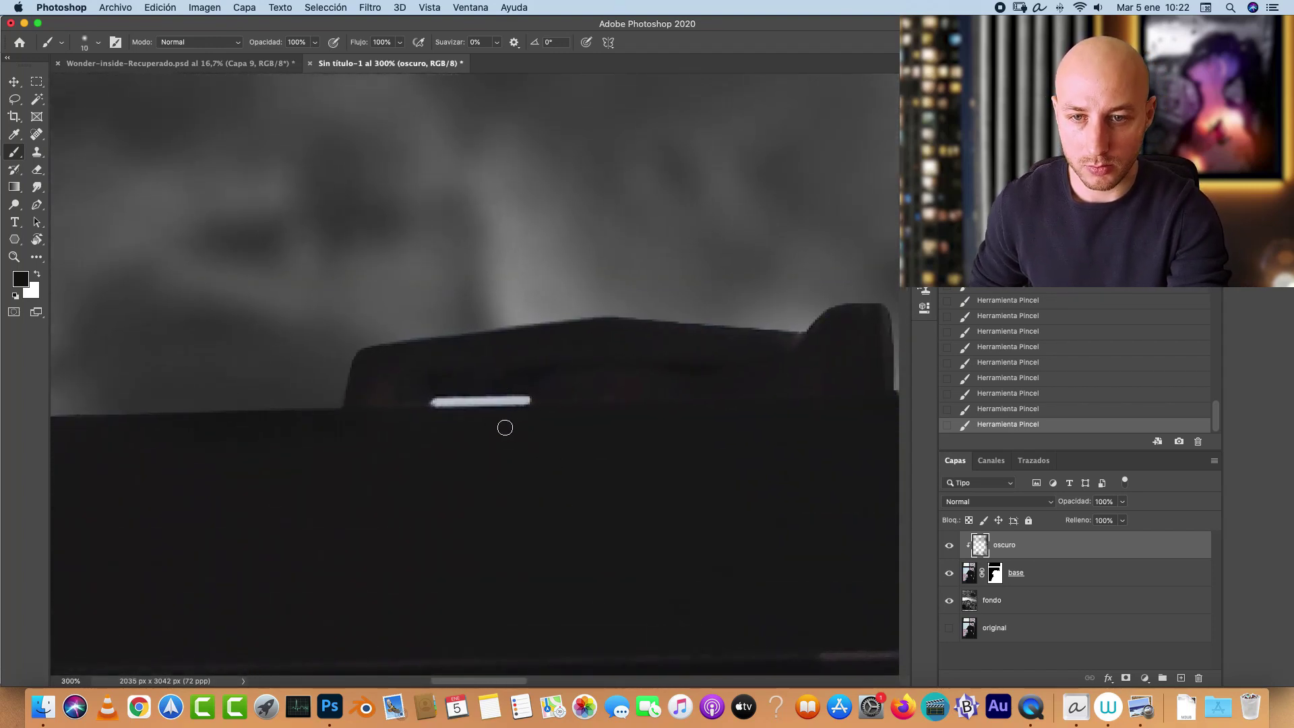
pyautogui.moveTo(508, 402)
pyautogui.mouseDown()
pyautogui.moveTo(459, 402)
pyautogui.moveTo(531, 401)
pyautogui.moveTo(423, 403)
pyautogui.moveTo(528, 395)
pyautogui.mouseUp()
pyautogui.click(443, 397)
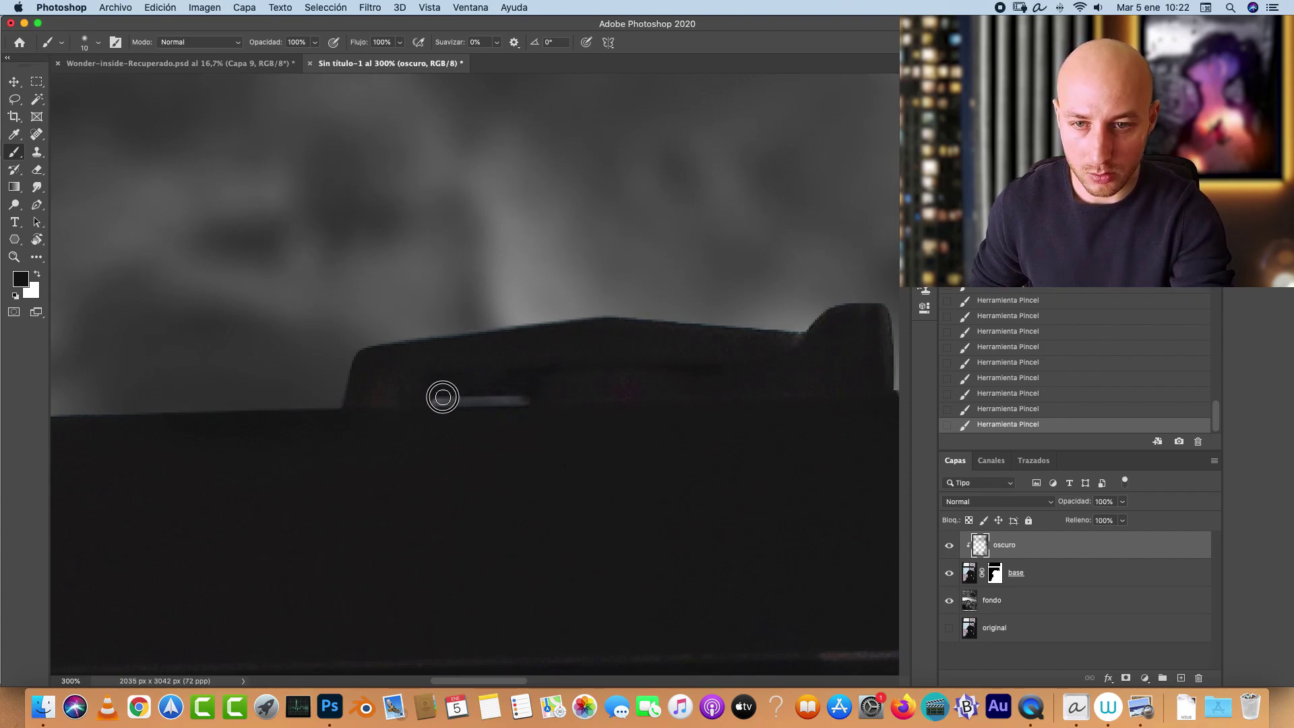
# Step: Paint out the bright slot on the second latch and the light mark on the crossbar, enlarging the brush to 25 px
pyautogui.moveTo(678, 450); pyautogui.dragTo(112, 456)
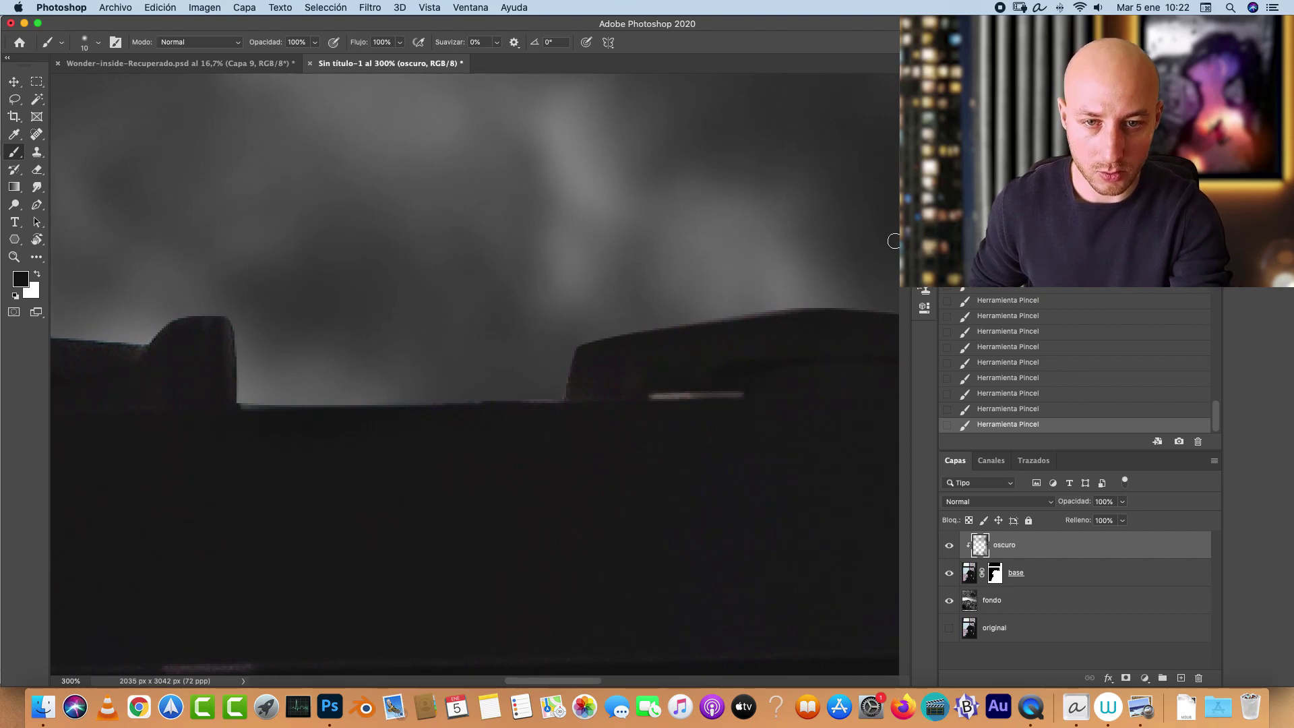
pyautogui.press('super+minus')
pyautogui.press('super+minus')
pyautogui.press('super+minus')
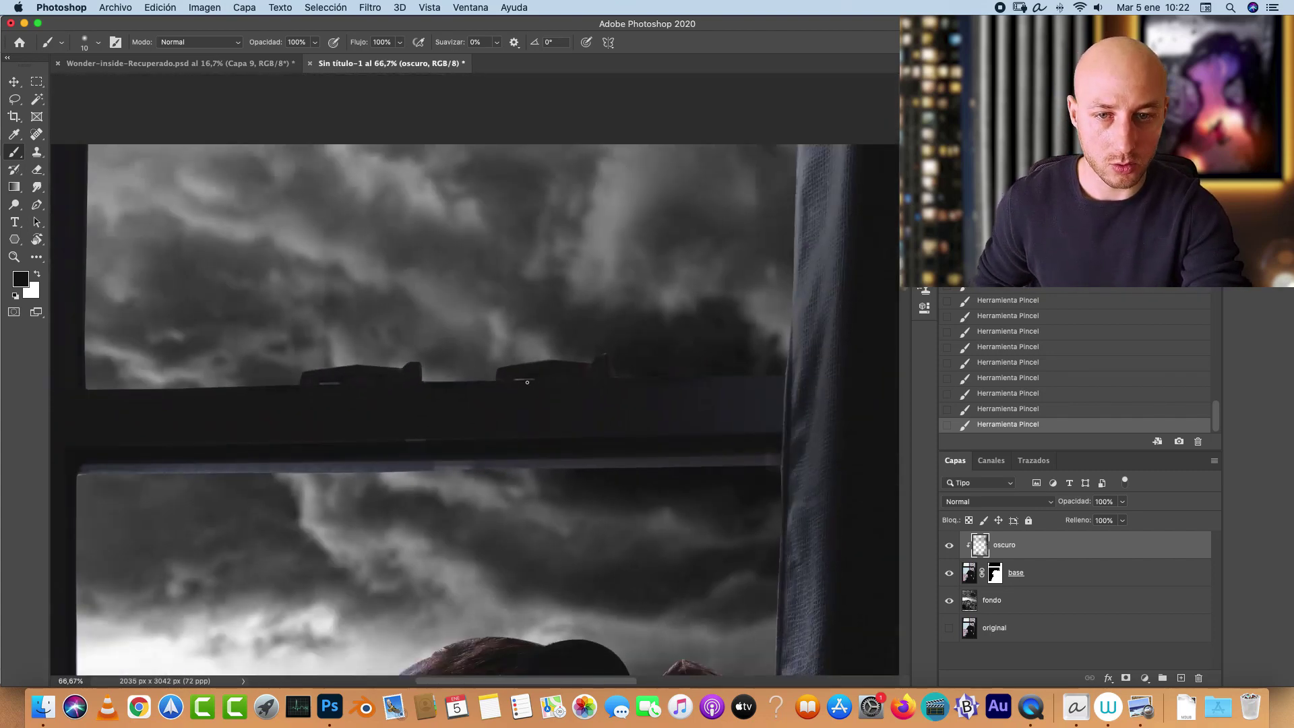
pyautogui.press(']')
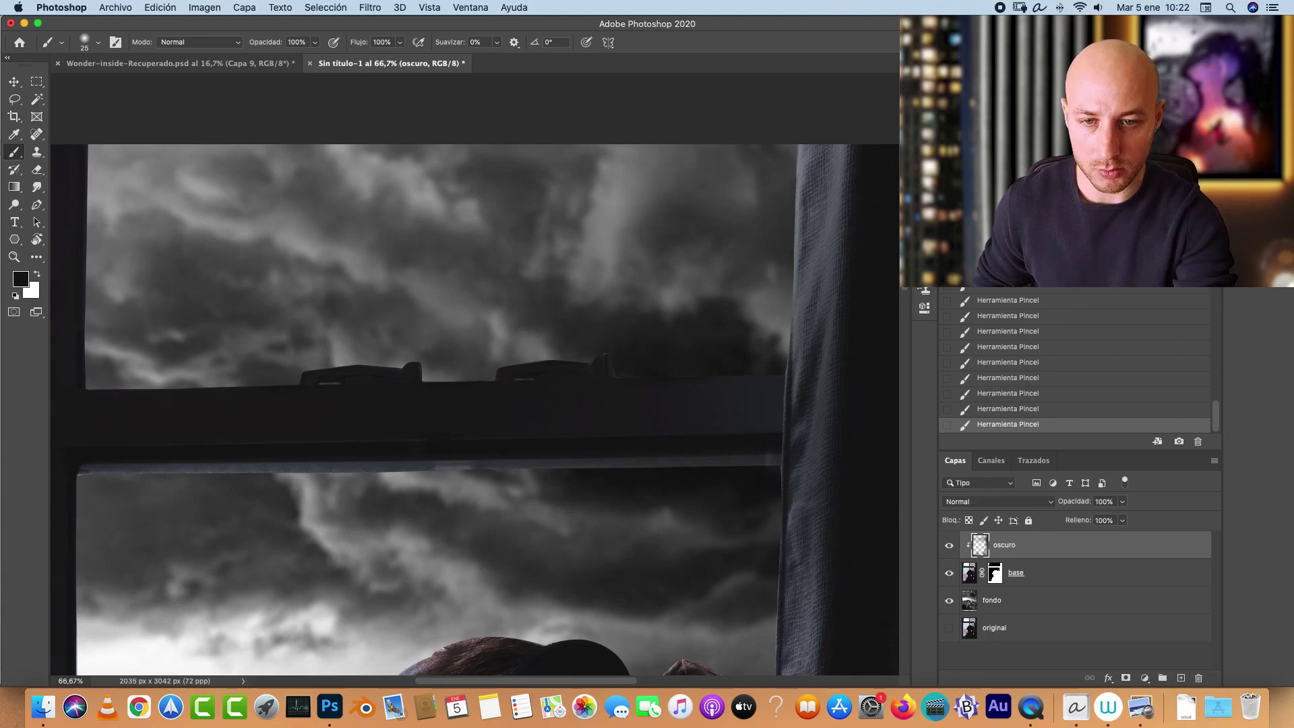
pyautogui.press('super+minus')
pyautogui.press('super+minus')
pyautogui.press('super+minus')
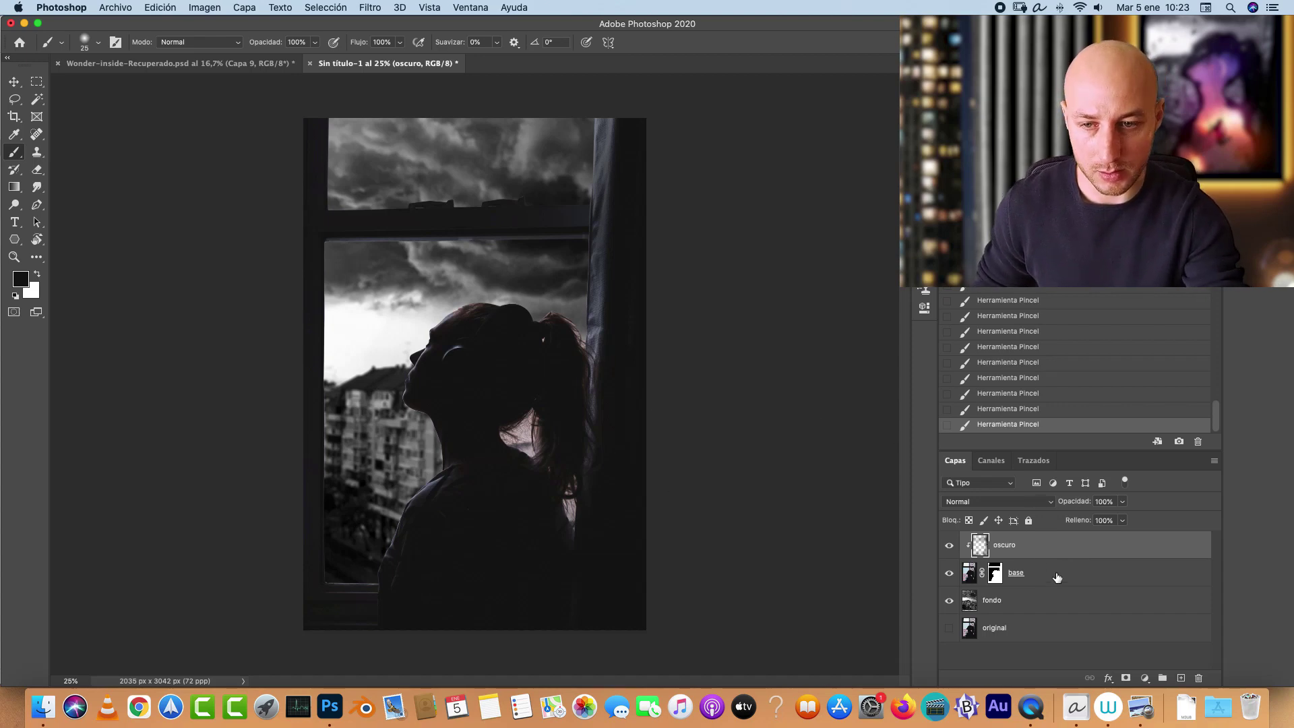
# Step: Preview and open the raindrop photo pexels-ekrulila-2838561.jpg from the Freedom folder
pyautogui.press('super+o')
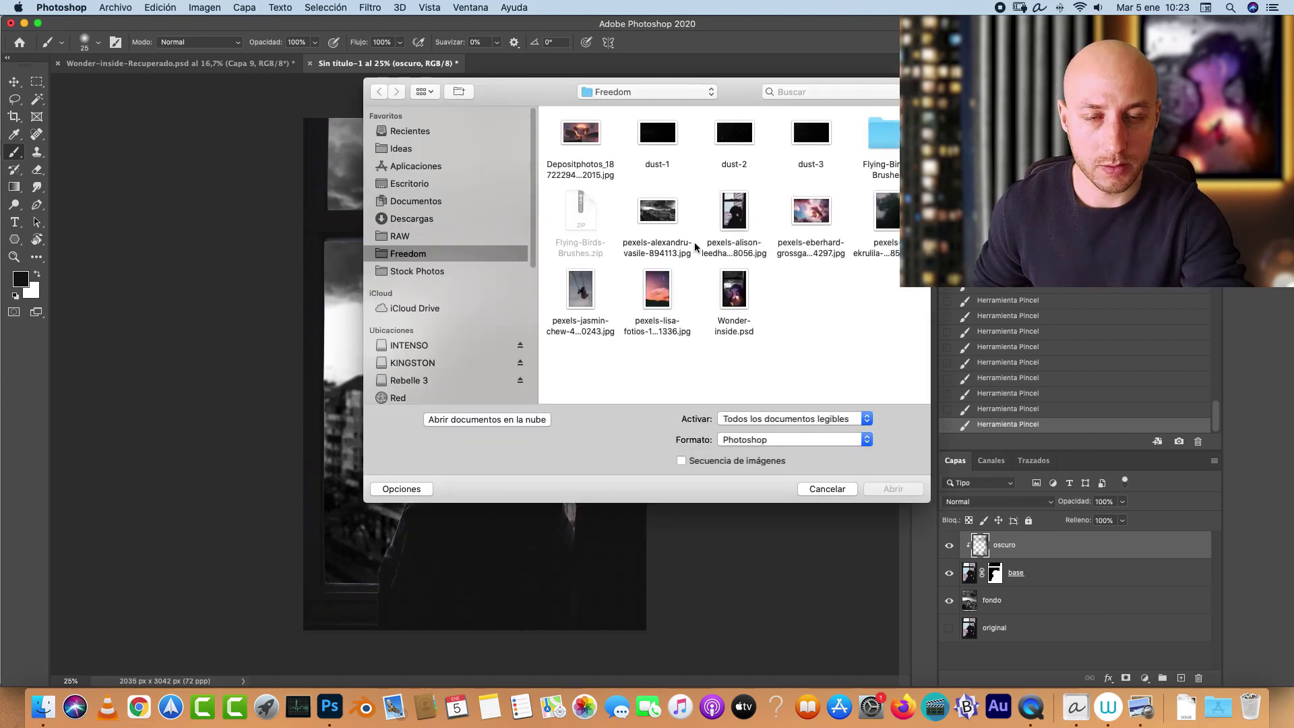
pyautogui.click(883, 258)
pyautogui.press('space')
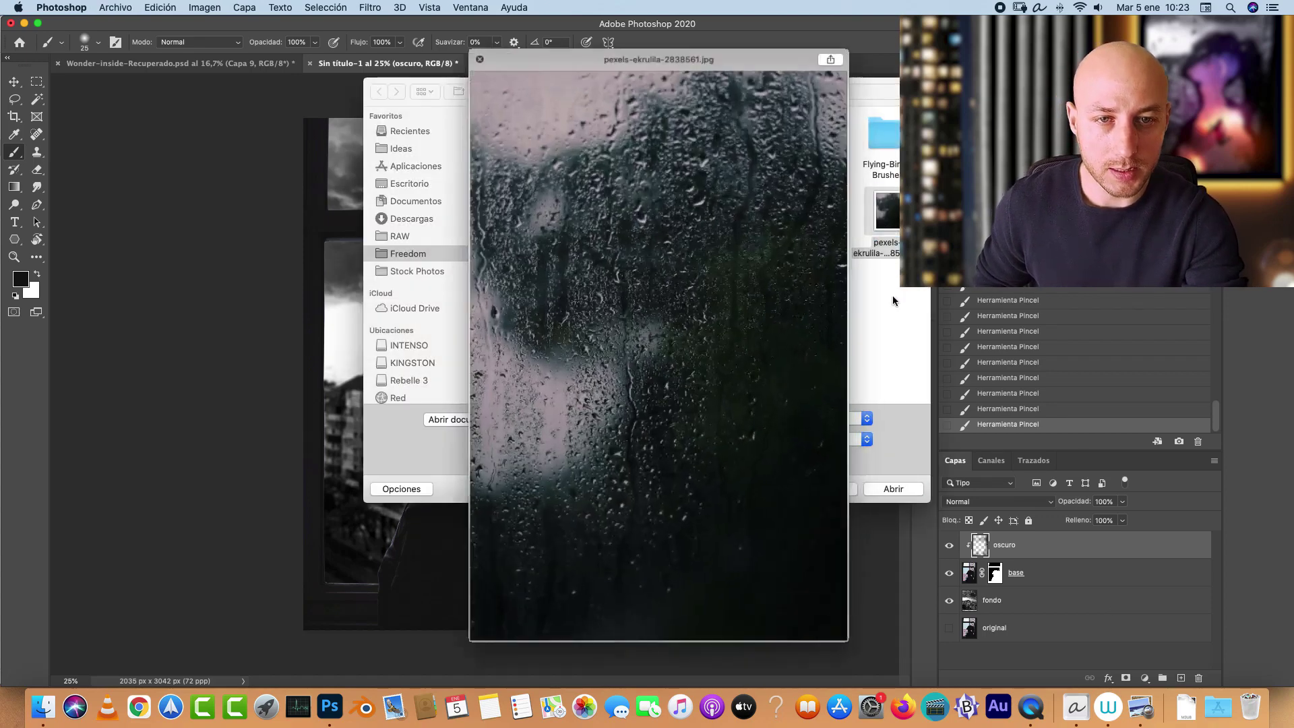
pyautogui.press('space')
pyautogui.click(894, 489)
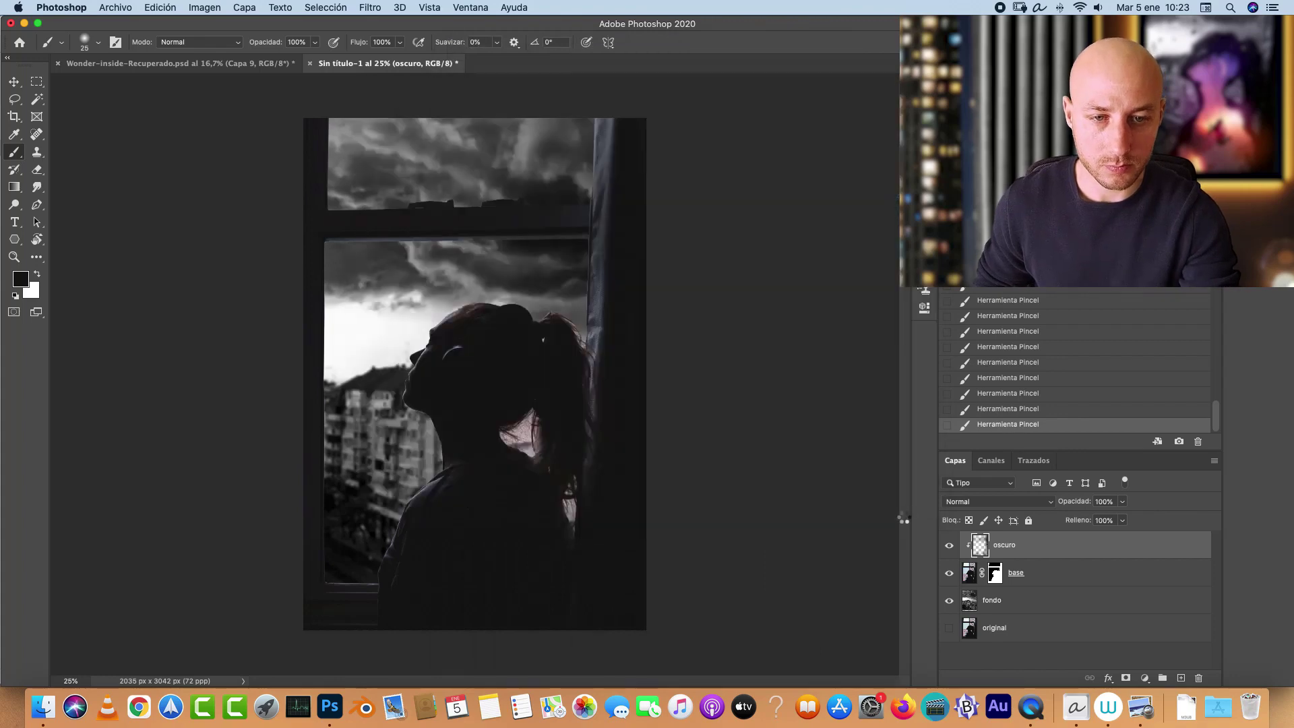
# Step: Cut the entire raindrop image, close its file without saving, and paste it above the fondo layer in the composite
pyautogui.press('super+a')
pyautogui.press('super+x')
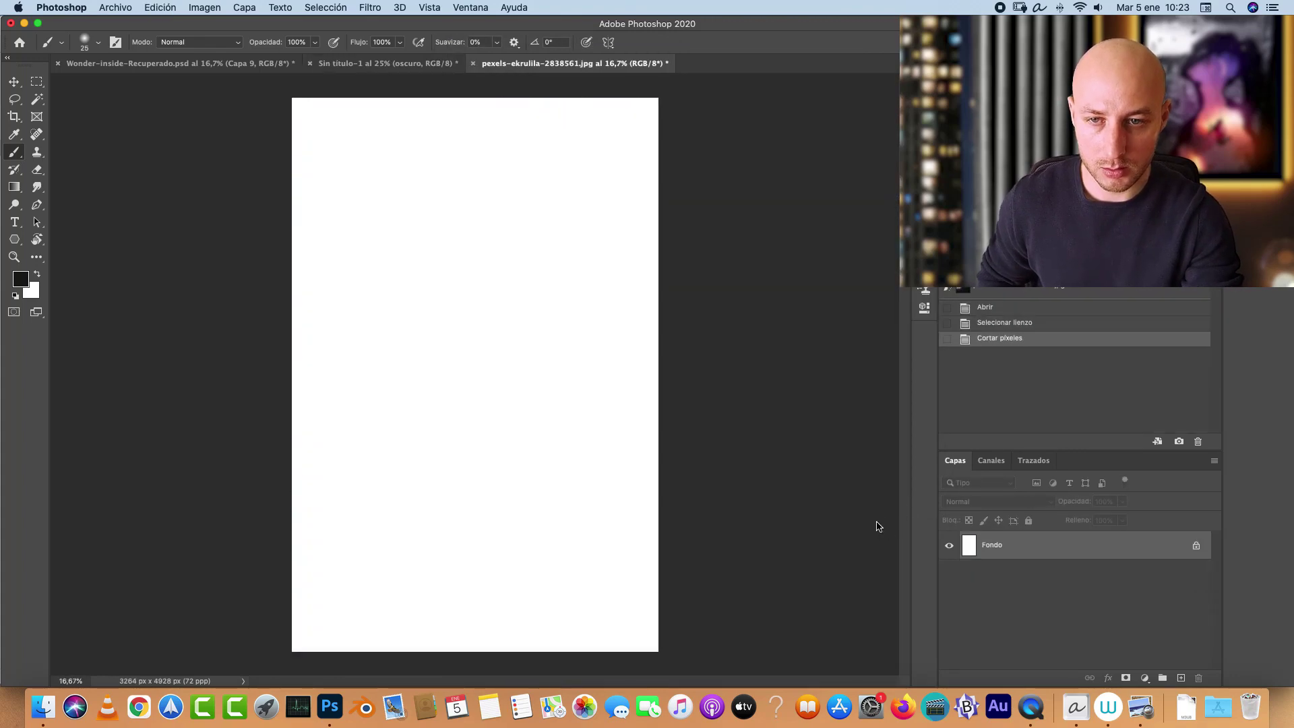
pyautogui.press('super+w')
pyautogui.click(611, 241)
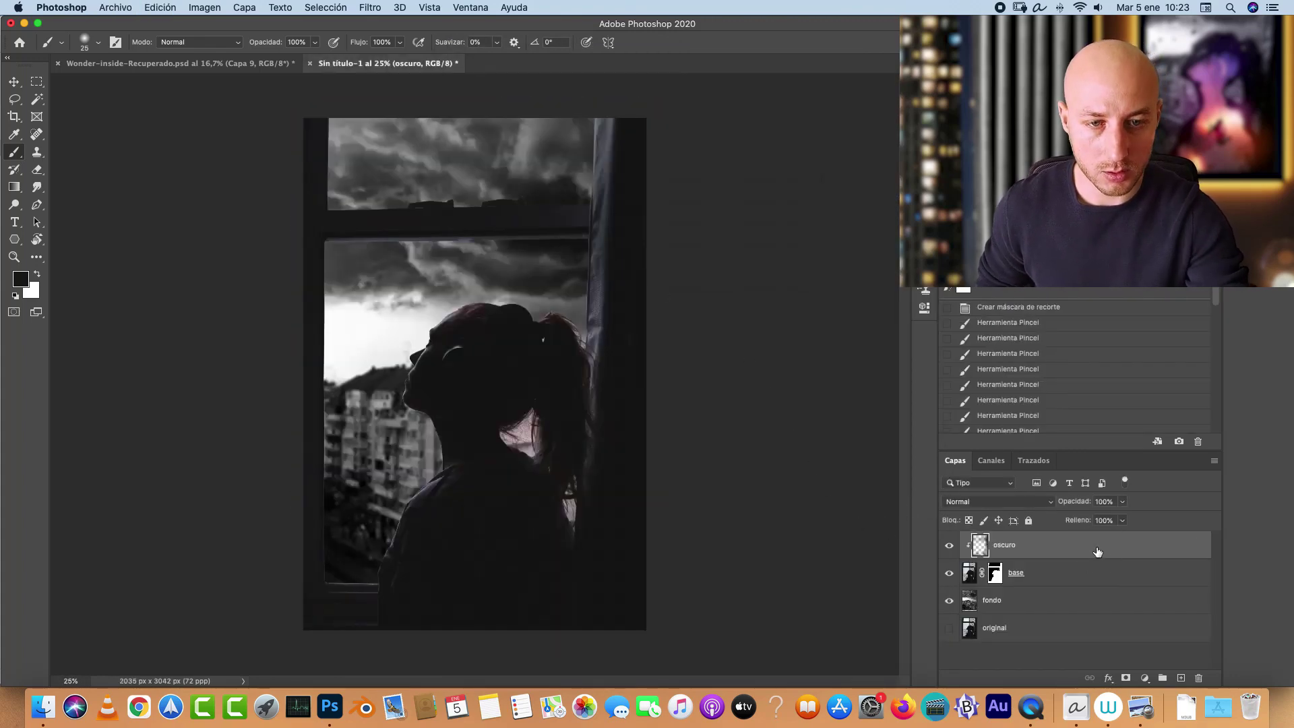
pyautogui.click(1077, 597)
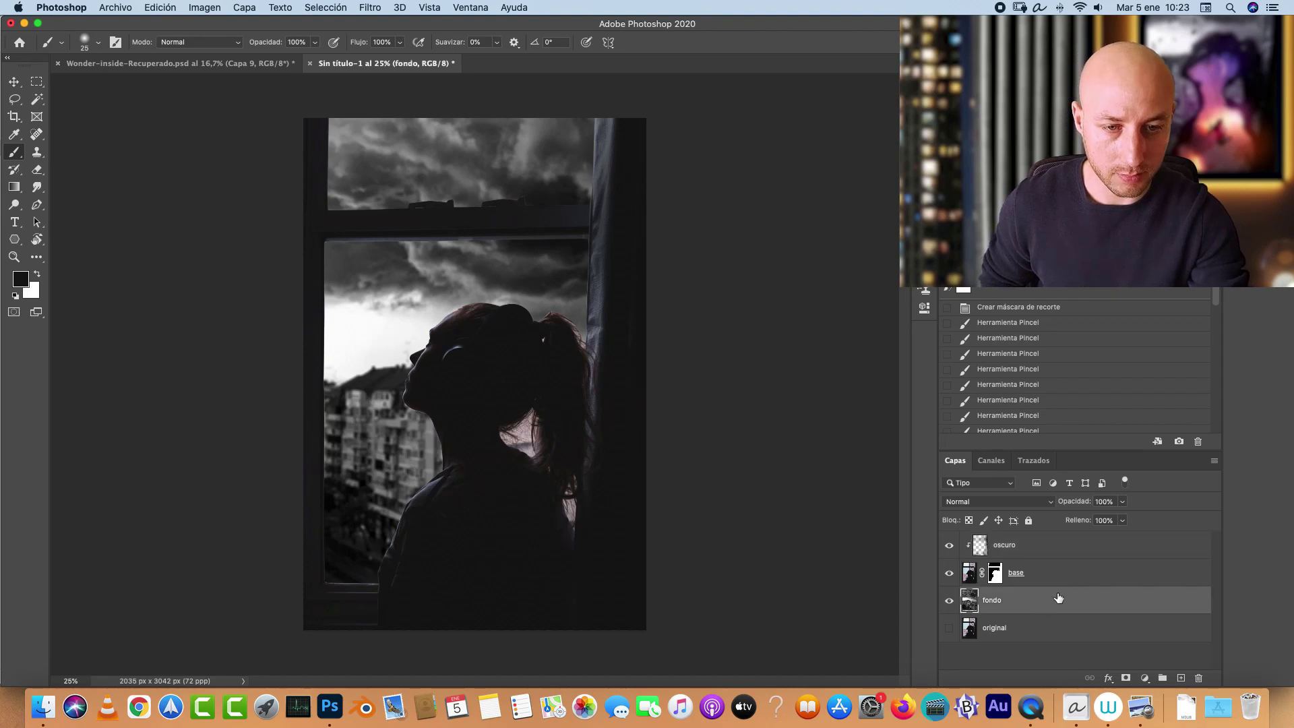
pyautogui.press('super+v')
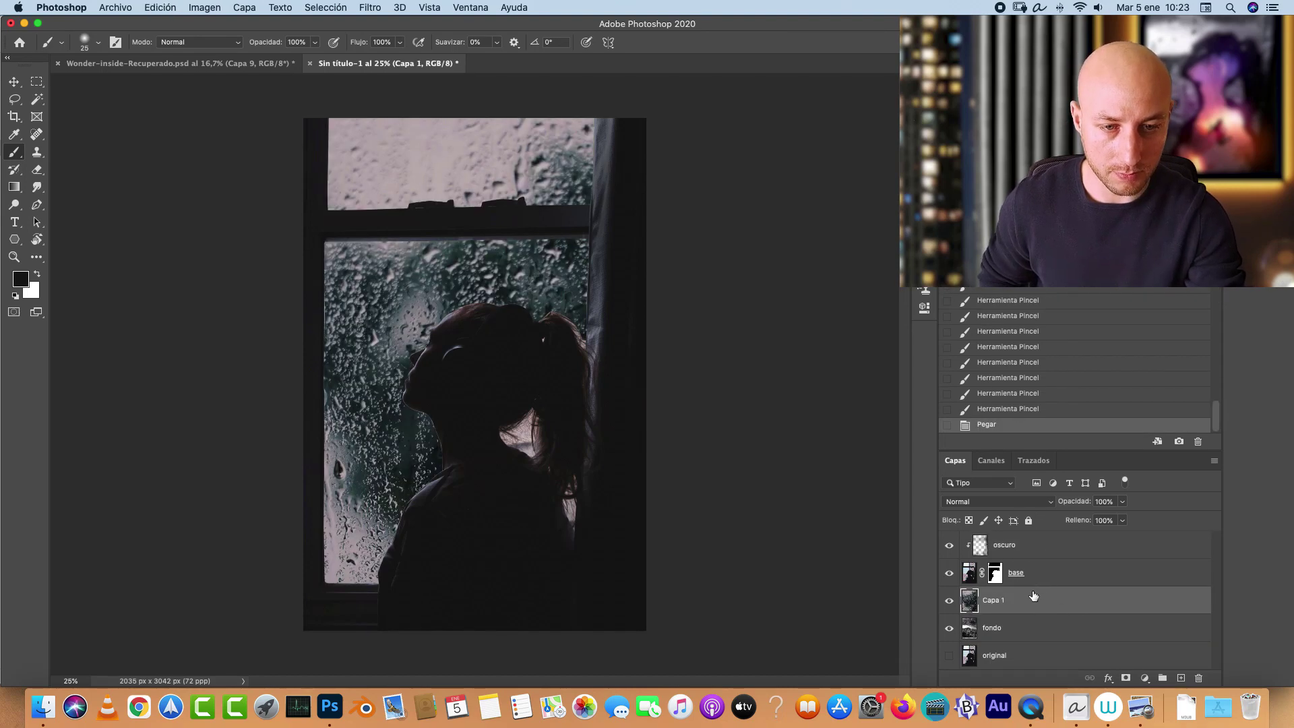
# Step: Scale the pasted raindrop layer to 127.54% and position it across the whole window
pyautogui.press('super+t')
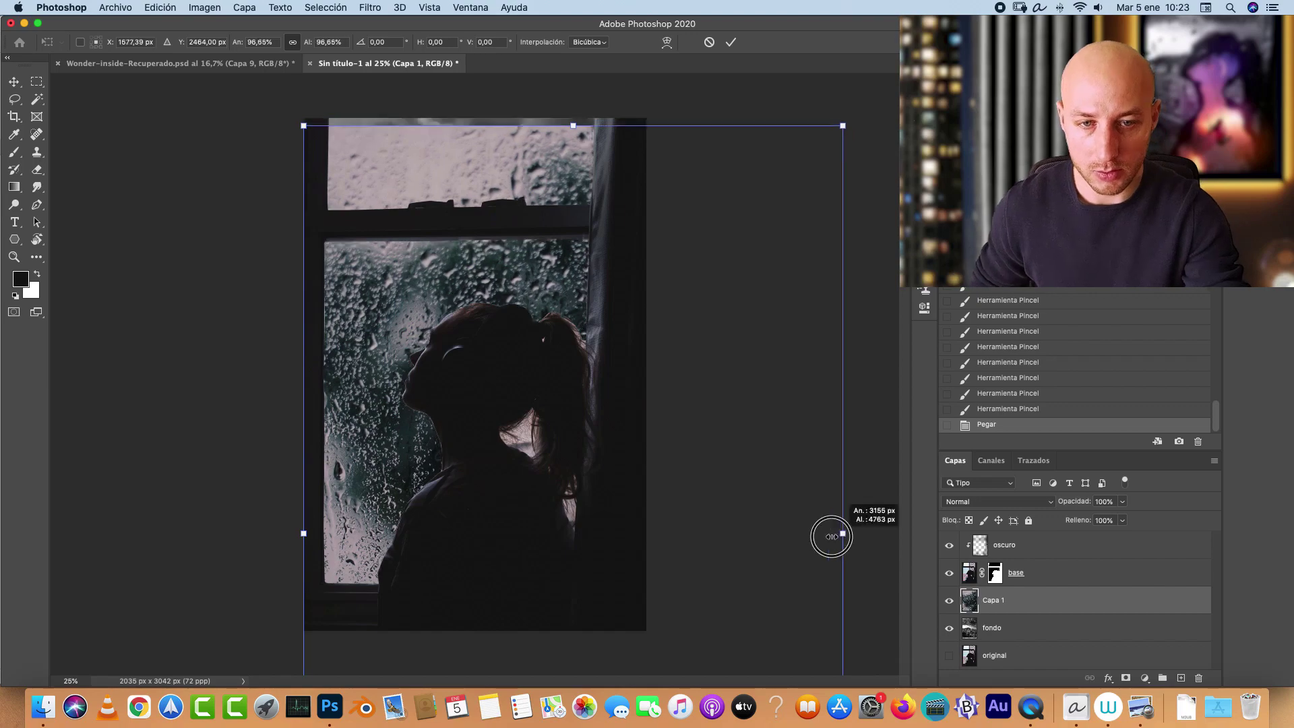
pyautogui.moveTo(836, 535); pyautogui.dragTo(495, 323)
pyautogui.moveTo(558, 247); pyautogui.dragTo(1027, 290)
pyautogui.moveTo(604, 382); pyautogui.dragTo(503, 462)
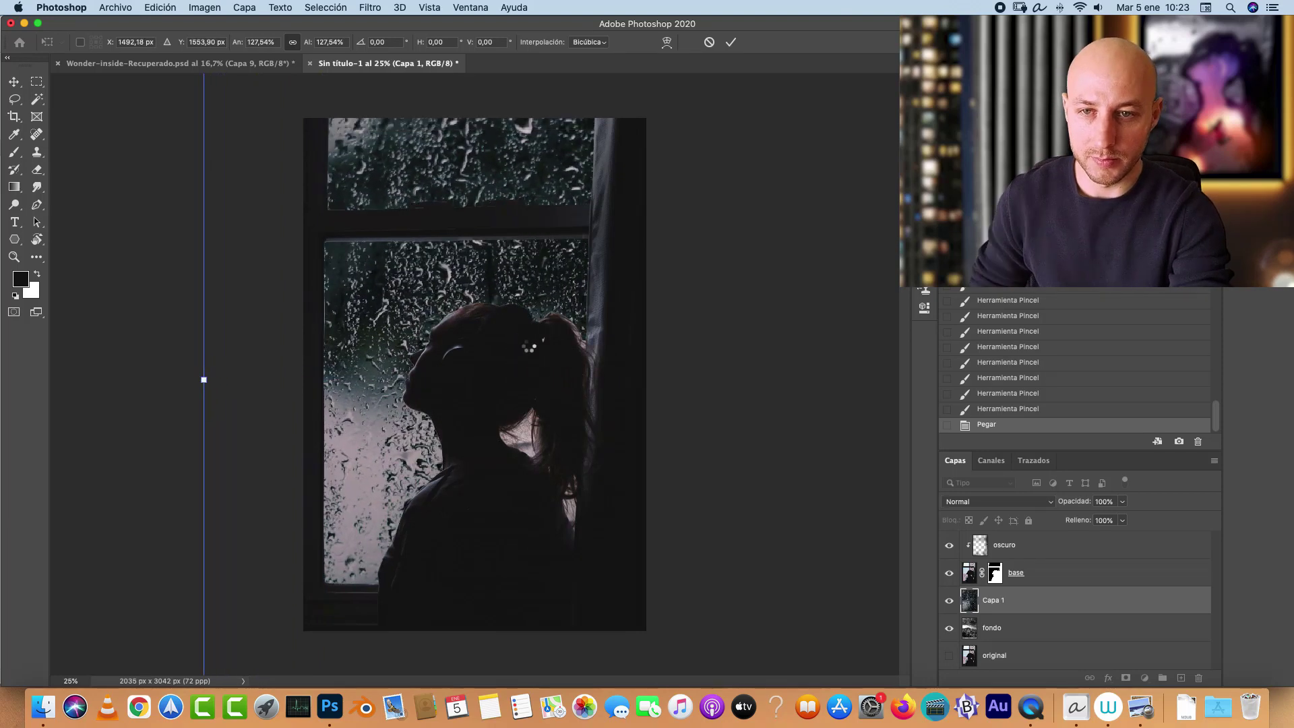
pyautogui.press('Return')
pyautogui.press('b')
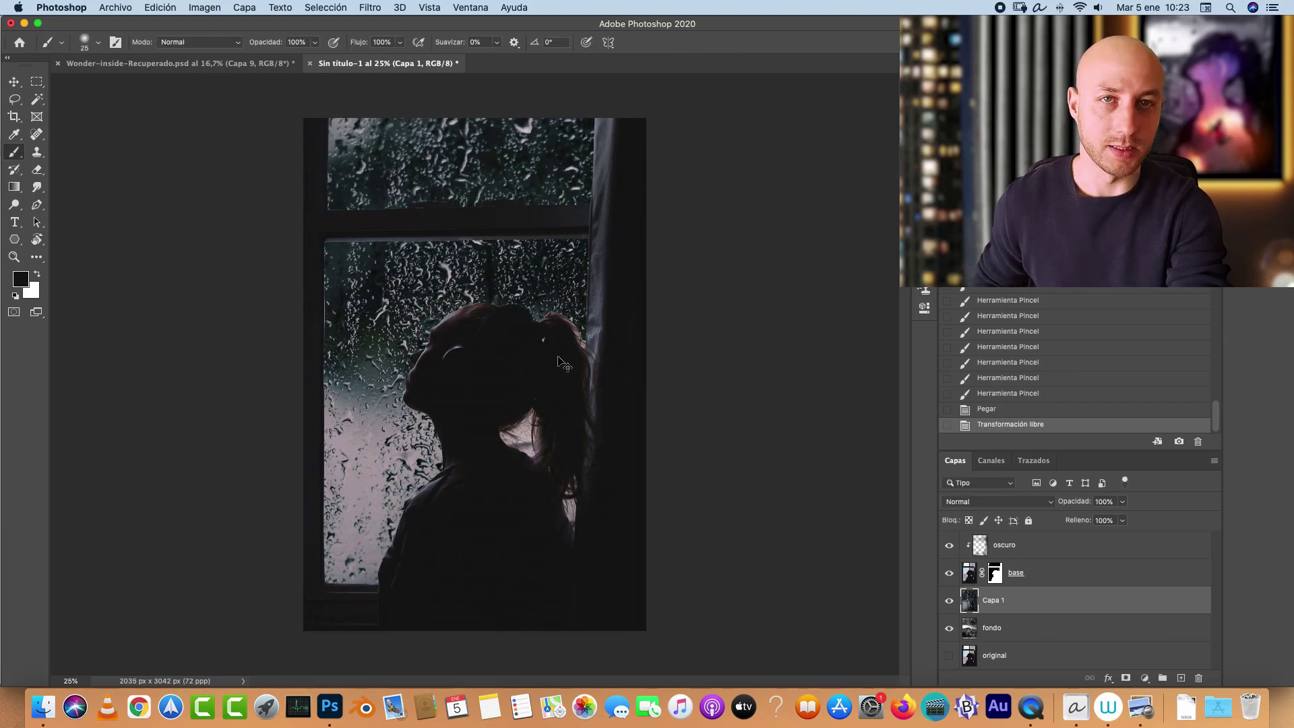
# Step: Shrink the raindrop layer with Free Transform and place it over the upper left part of the window panes
pyautogui.press('super+t')
pyautogui.moveTo(203, 379); pyautogui.dragTo(628, 405)
pyautogui.moveTo(756, 423); pyautogui.dragTo(424, 293)
pyautogui.moveTo(557, 272); pyautogui.dragTo(434, 310)
pyautogui.press('Return')
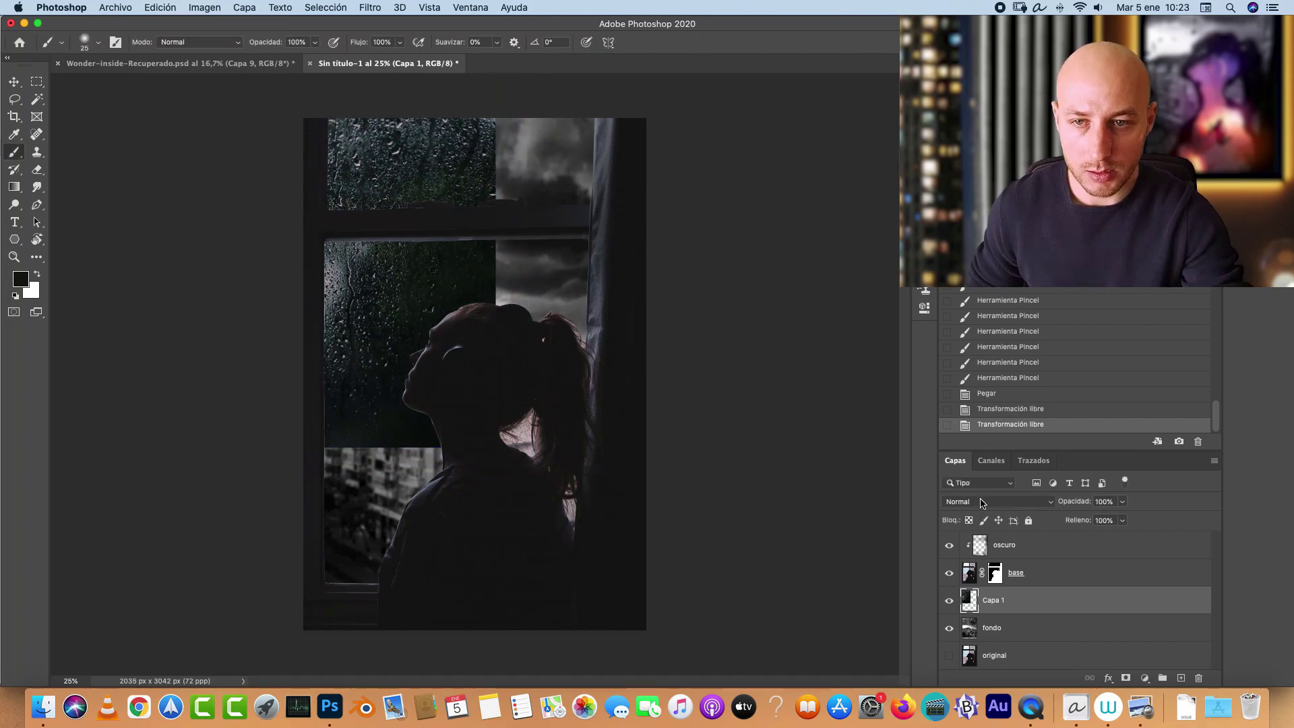
# Step: Try the Trama blend mode on the raindrop layer, inspect the drops up close, and return the layer to Normal
pyautogui.click(981, 503)
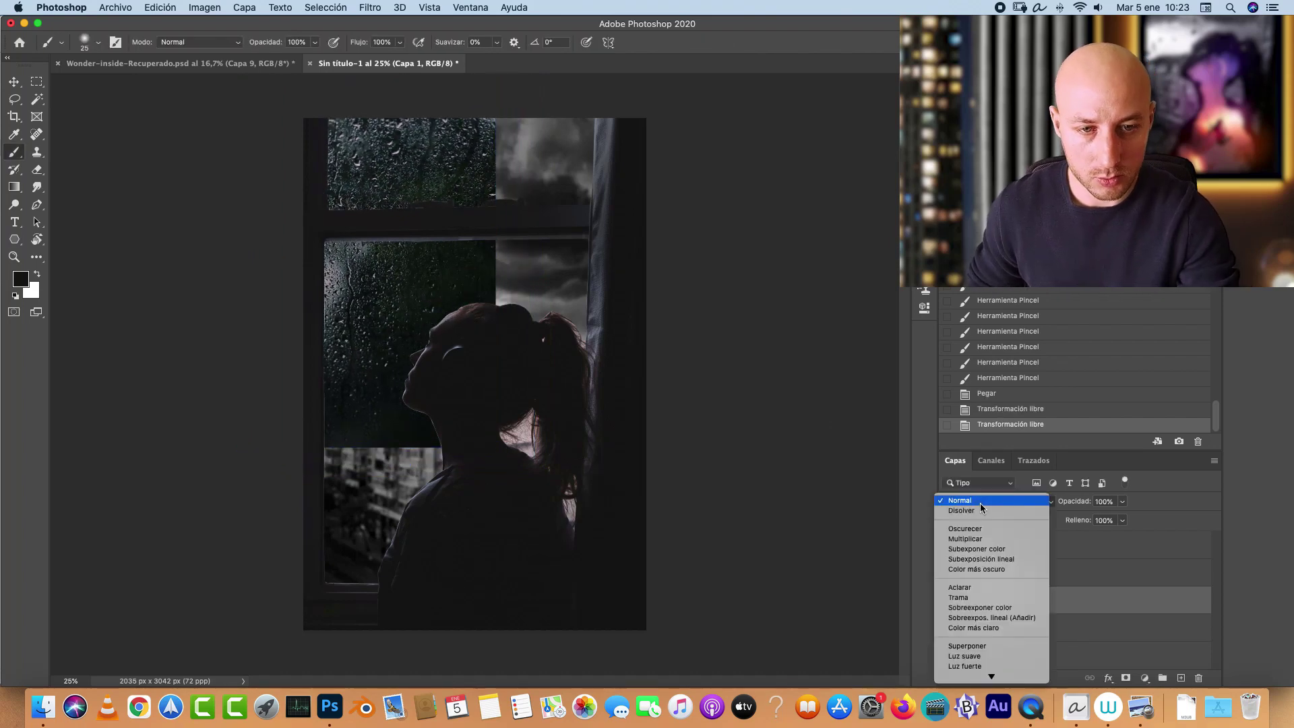
pyautogui.click(985, 599)
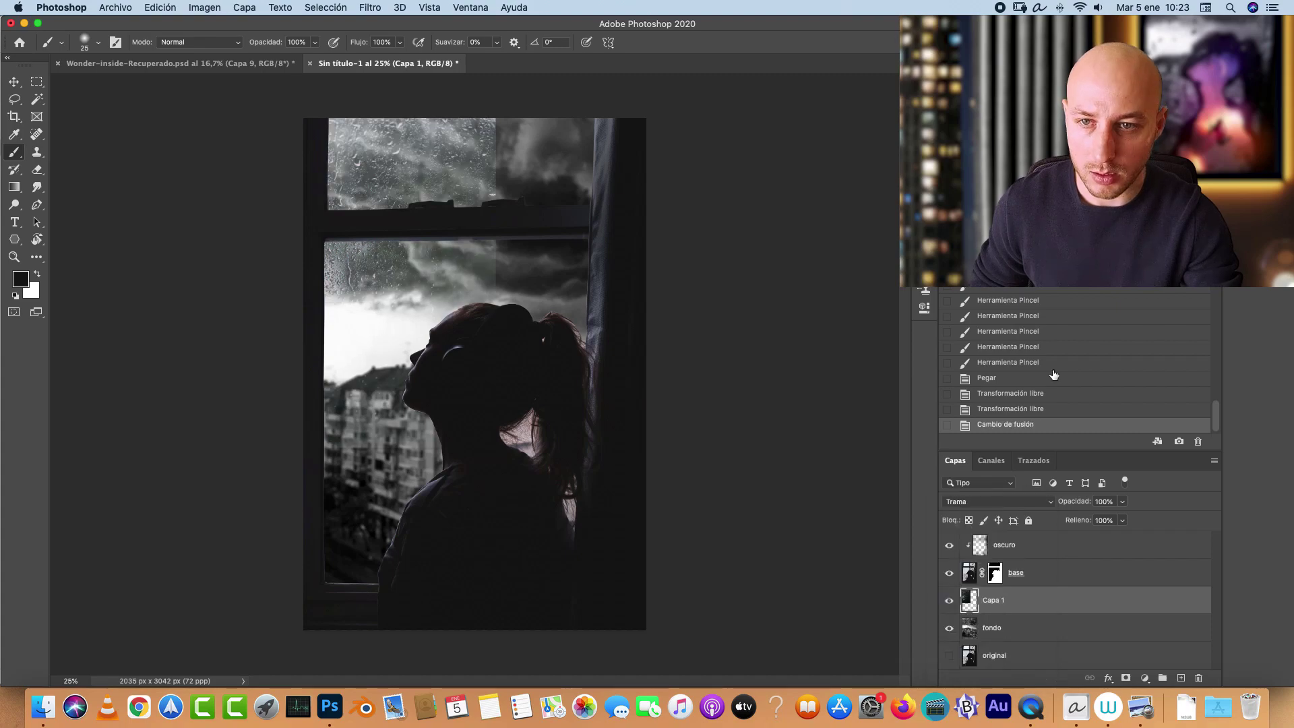
pyautogui.scroll(4, 388, 133)
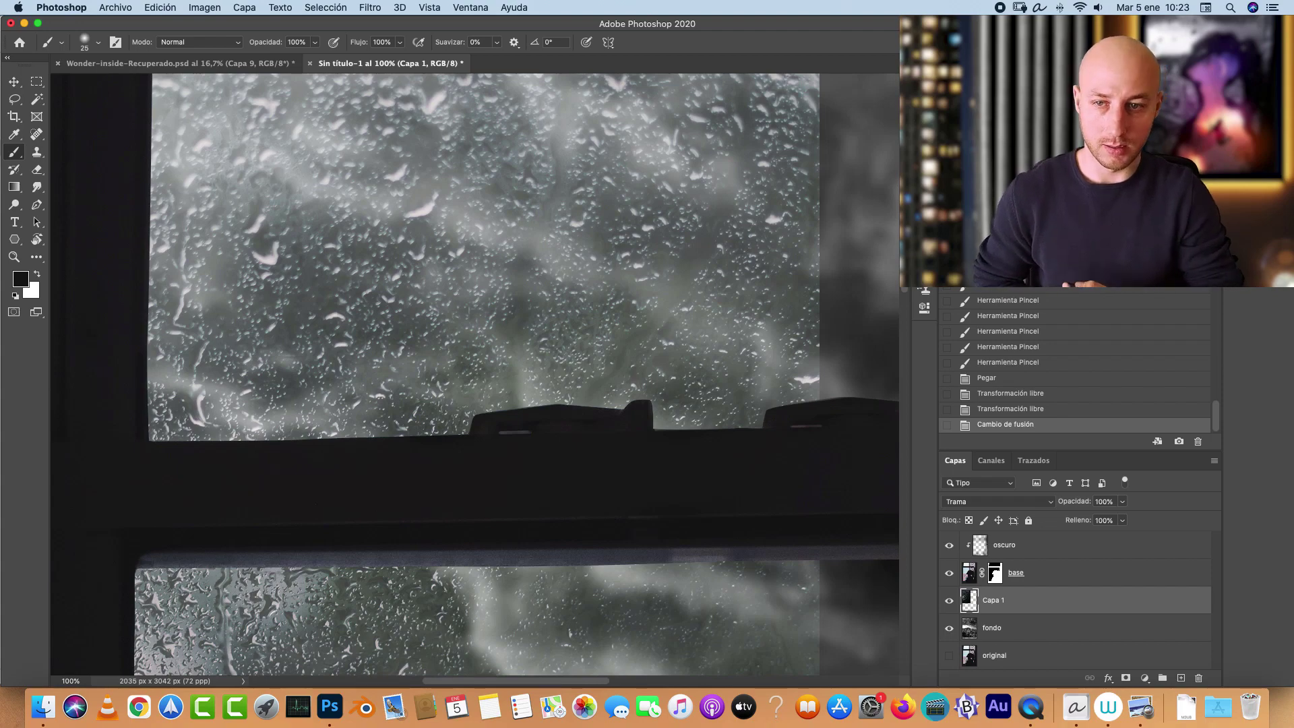
pyautogui.press('super+minus')
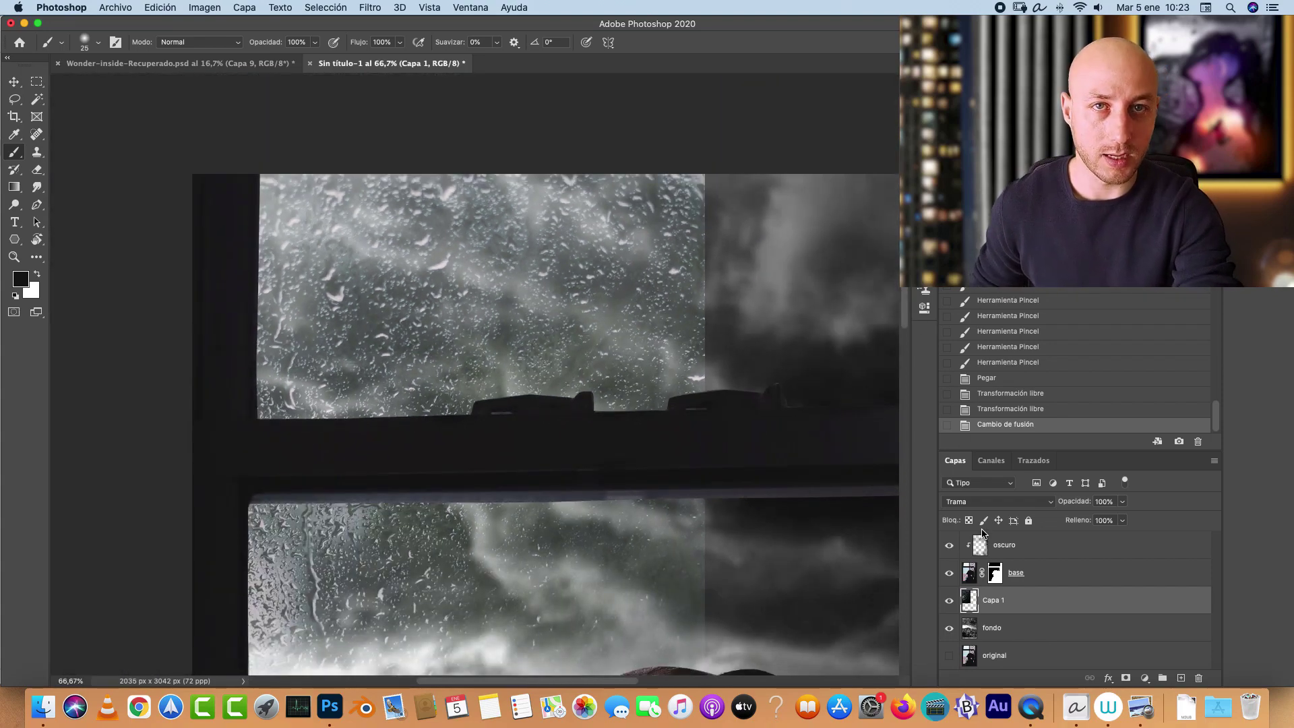
pyautogui.click(985, 503)
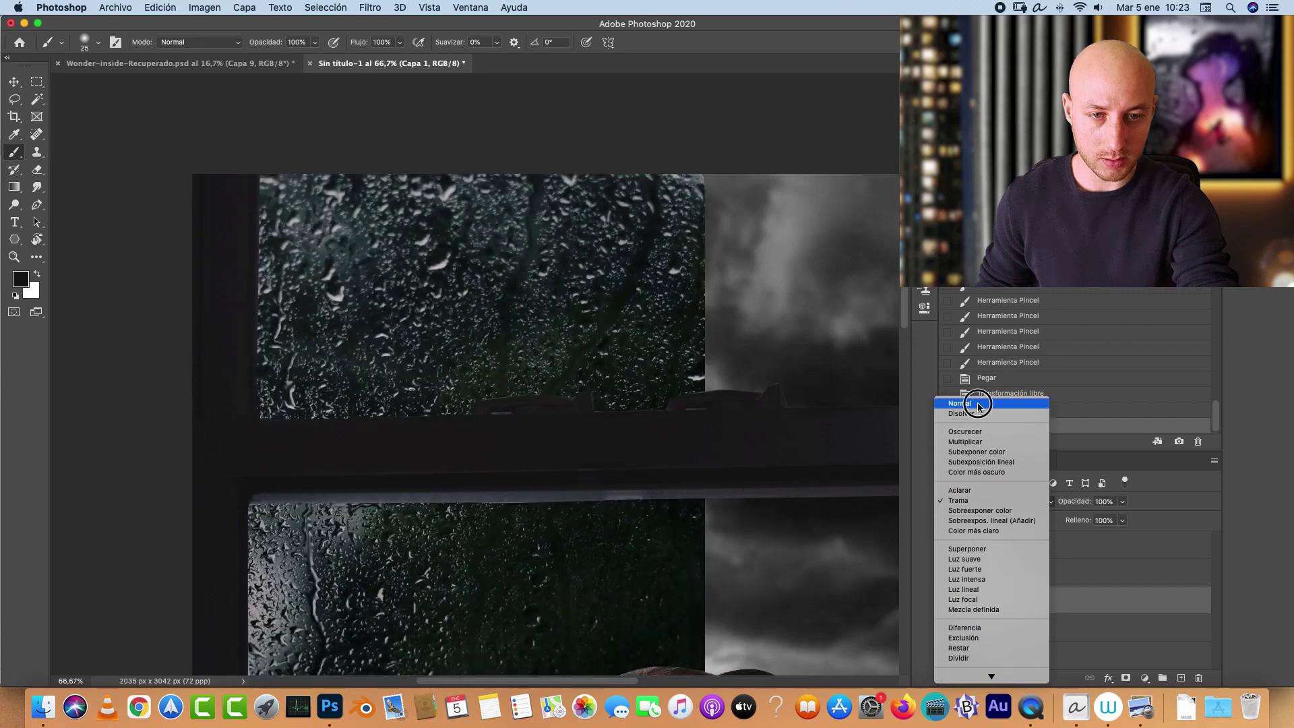
pyautogui.click(982, 405)
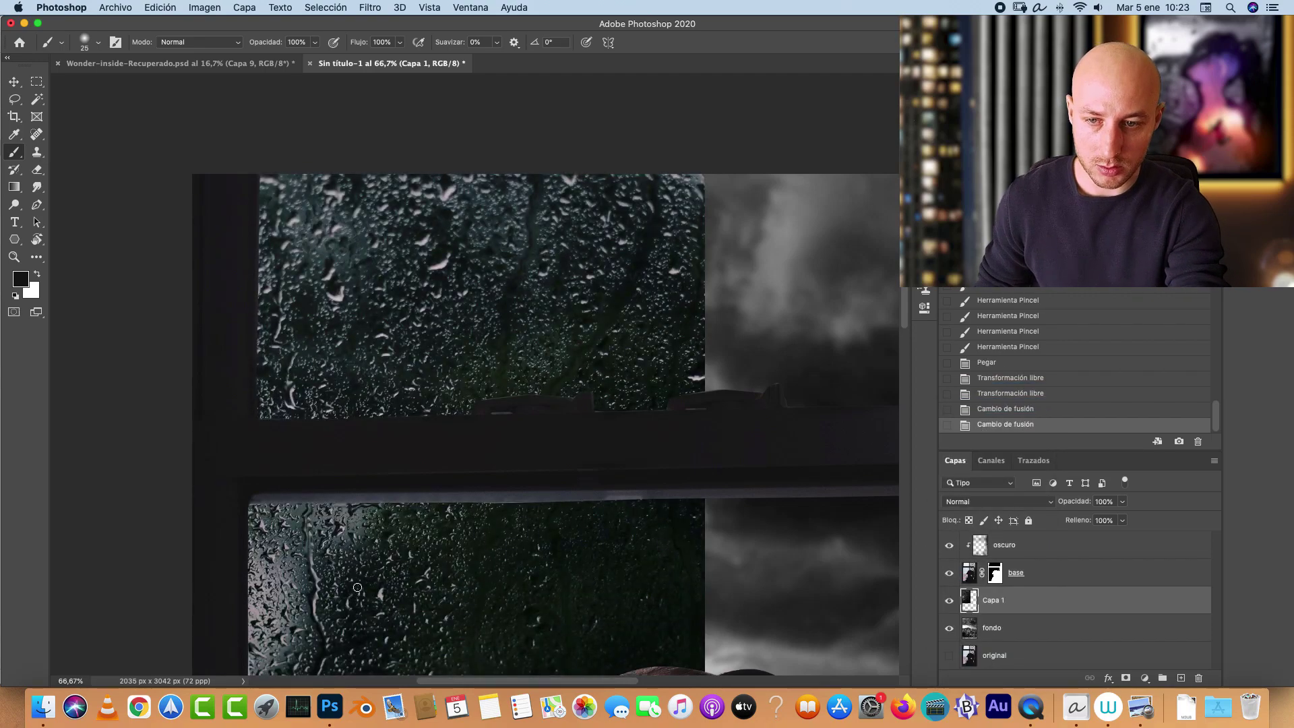
# Step: Set the raindrop layer's blend mode to Trama, comparing it with other modes over the upper and lower panes
pyautogui.click(968, 495)
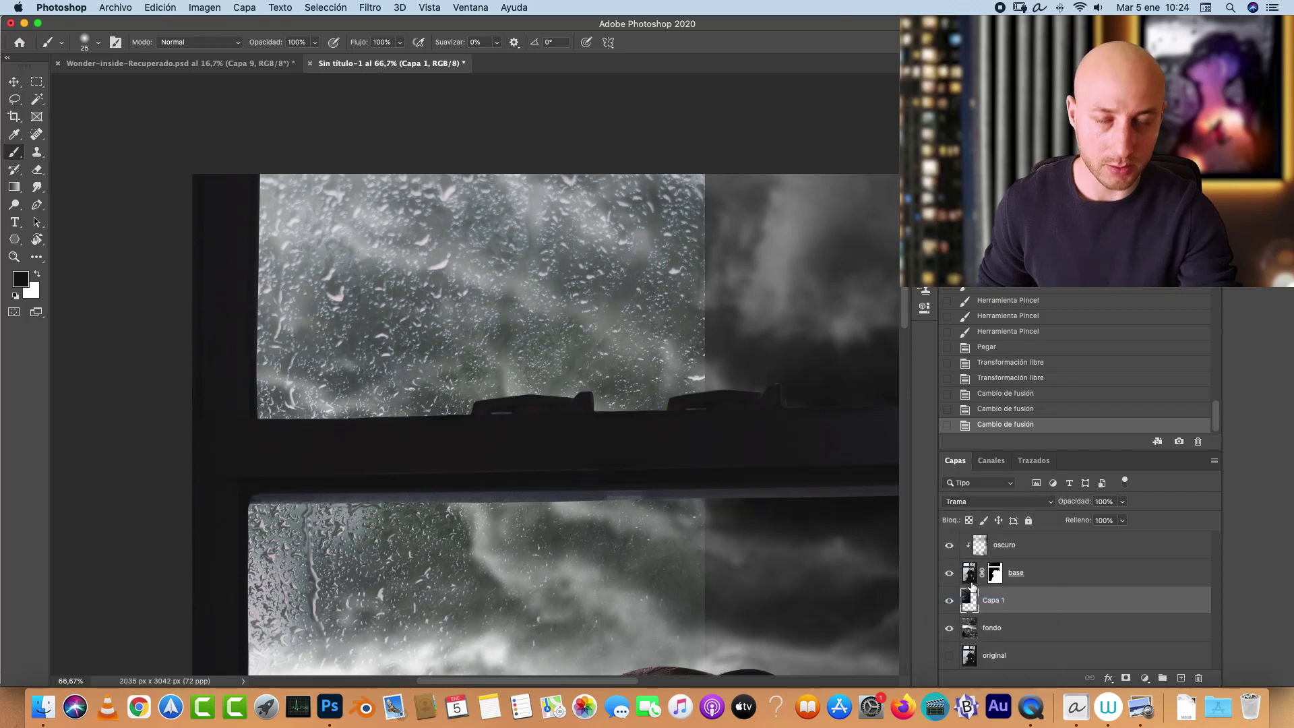
pyautogui.moveTo(578, 602); pyautogui.dragTo(534, 358)
pyautogui.click(992, 502)
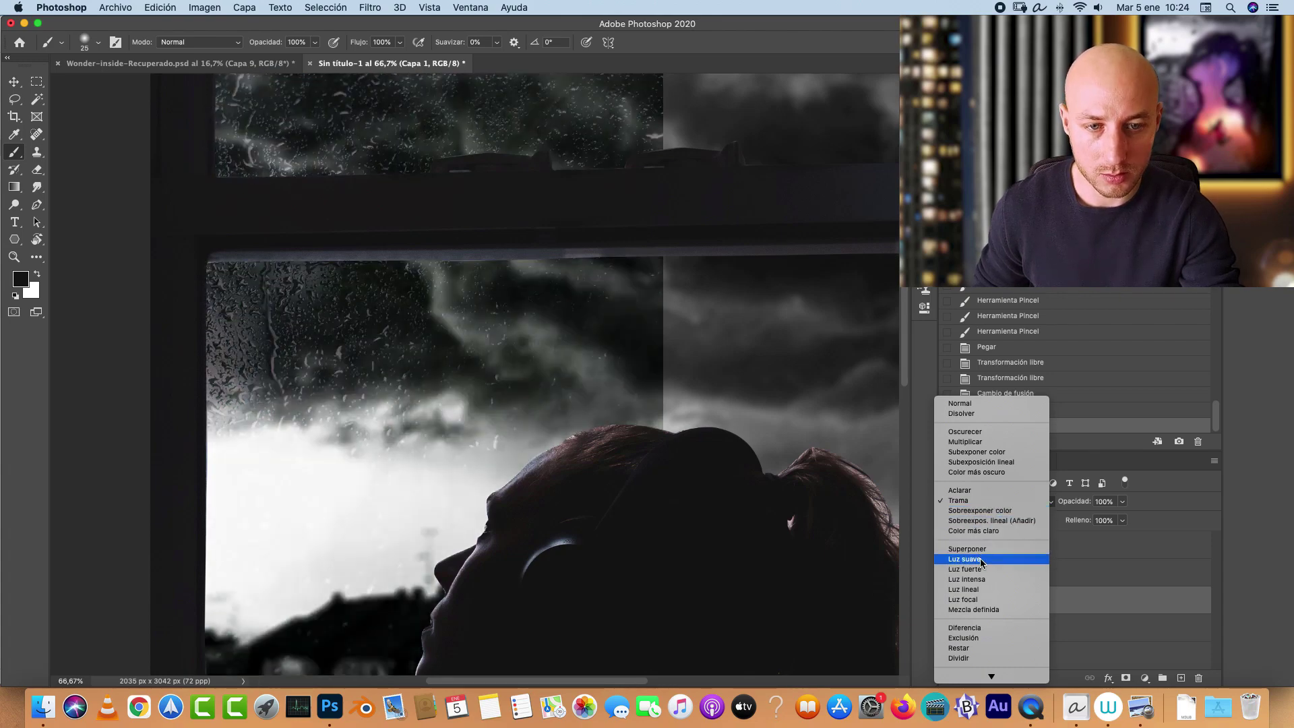
pyautogui.click(977, 500)
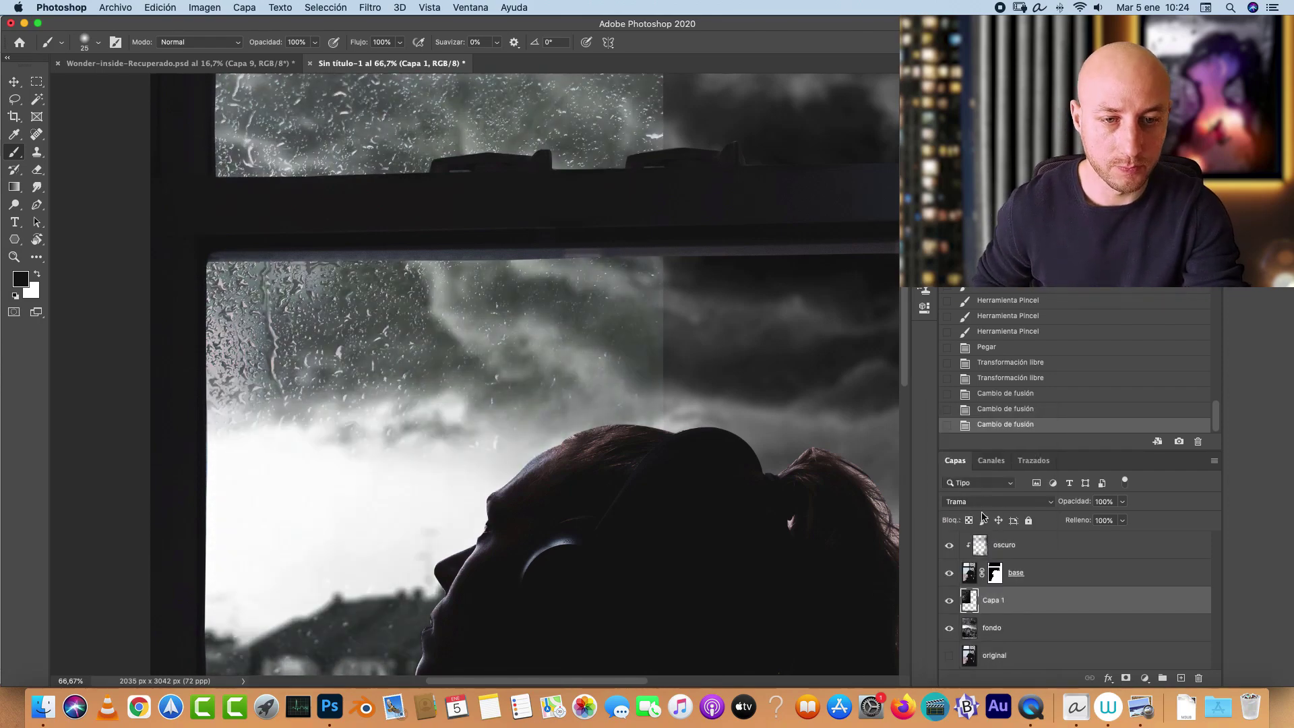
pyautogui.moveTo(784, 432); pyautogui.dragTo(868, 602)
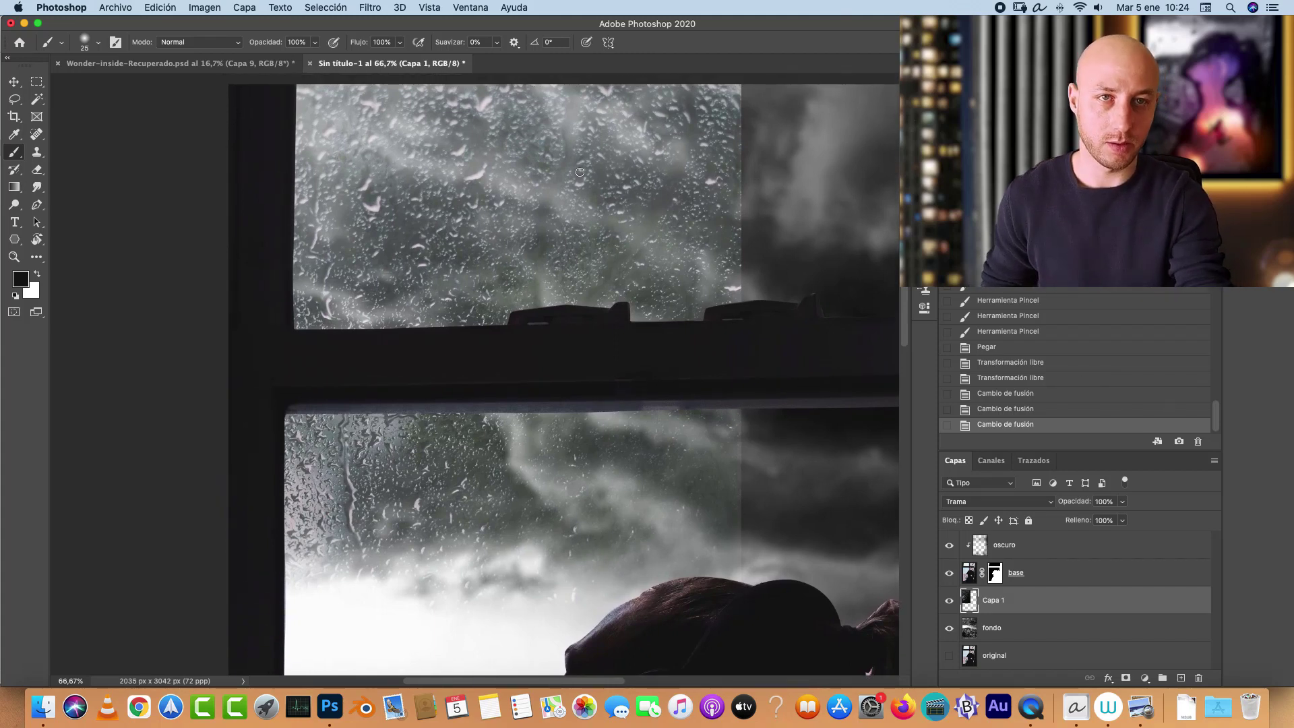
# Step: Apply Levels to the raindrop layer with input values of 30 for shadows, 1 for midtones and 241 for highlights
pyautogui.press('super+l')
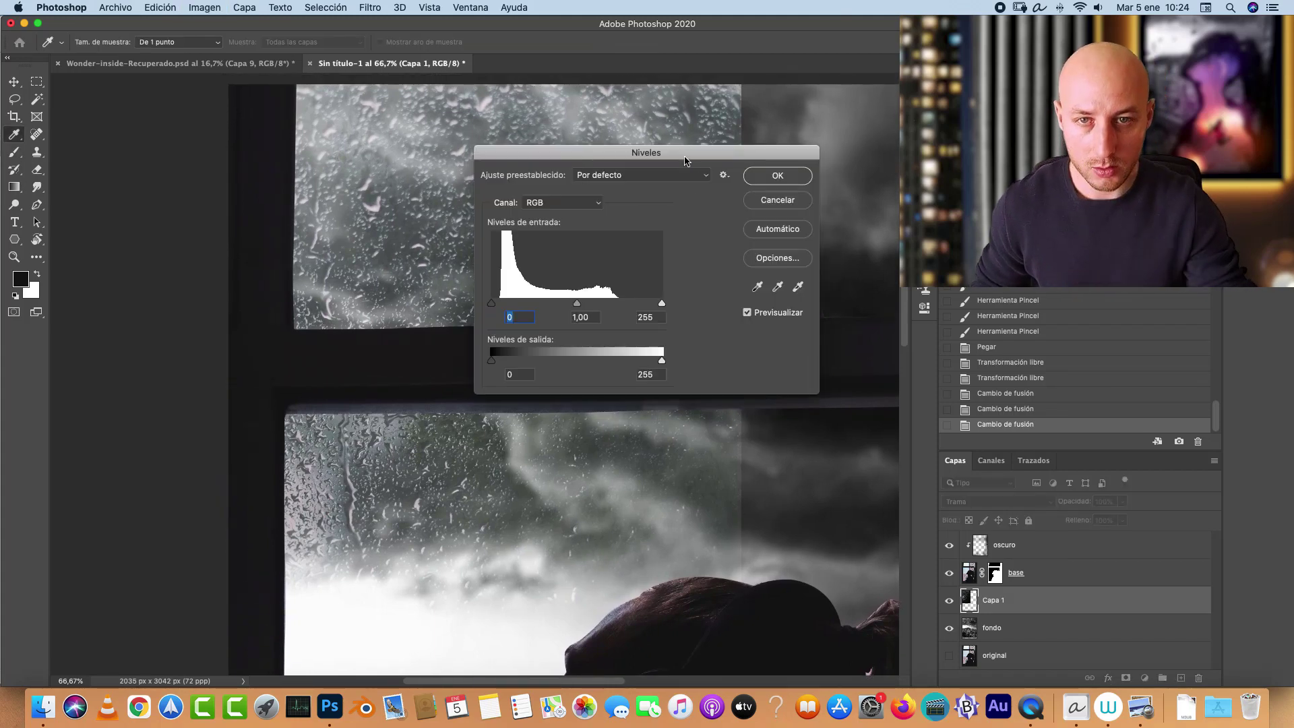
pyautogui.moveTo(662, 212); pyautogui.dragTo(786, 211)
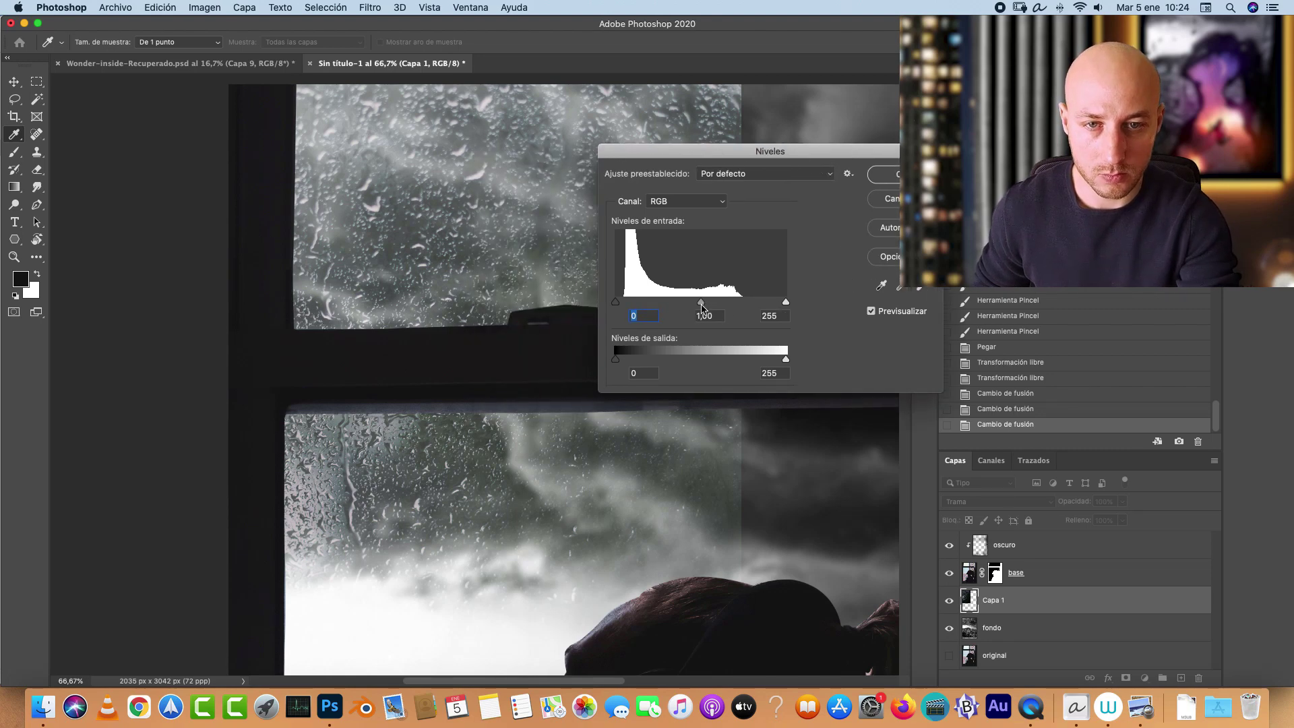
pyautogui.moveTo(619, 303); pyautogui.dragTo(721, 303)
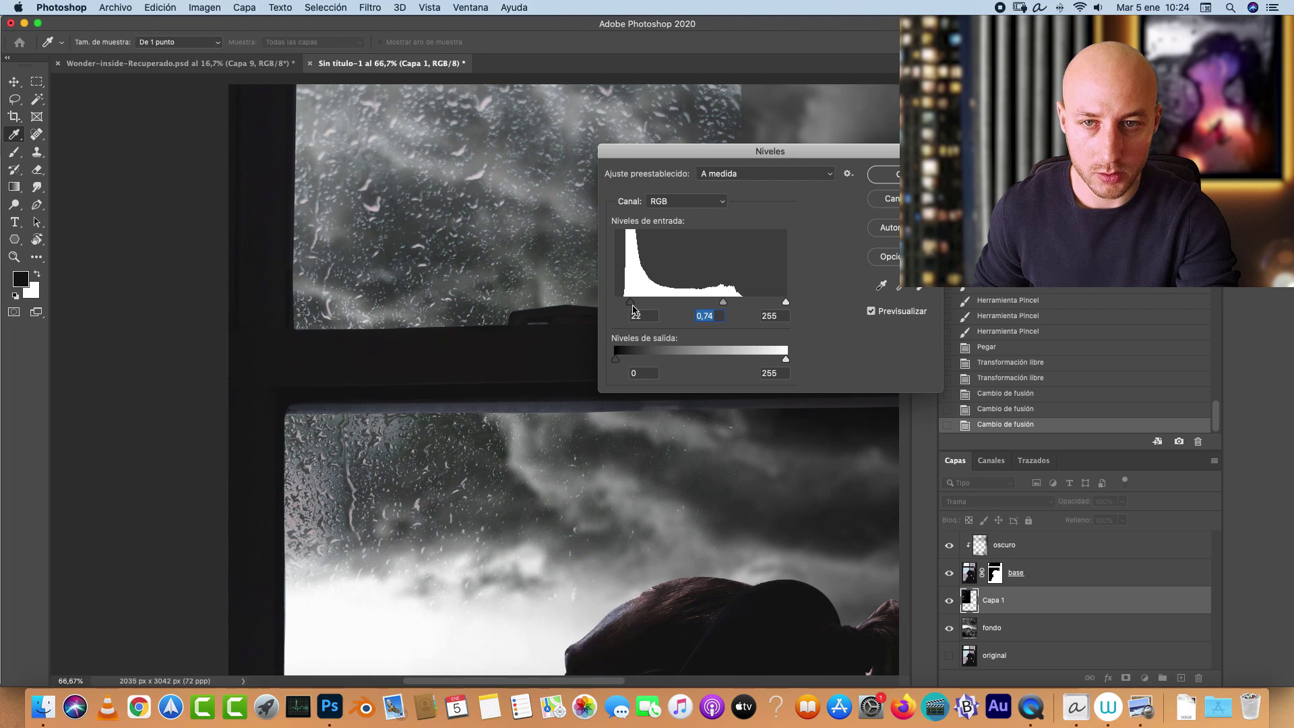
pyautogui.moveTo(633, 307); pyautogui.dragTo(626, 307)
pyautogui.moveTo(719, 304); pyautogui.dragTo(641, 307)
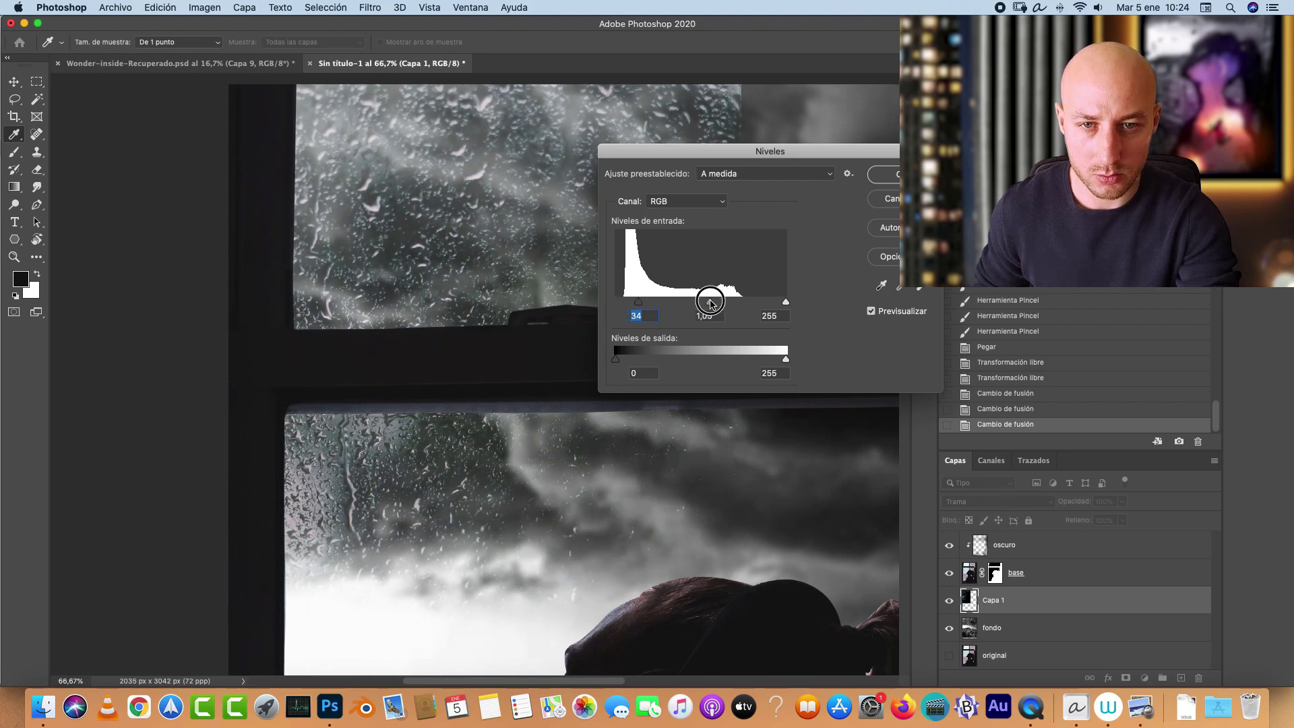
pyautogui.moveTo(638, 303); pyautogui.dragTo(651, 303)
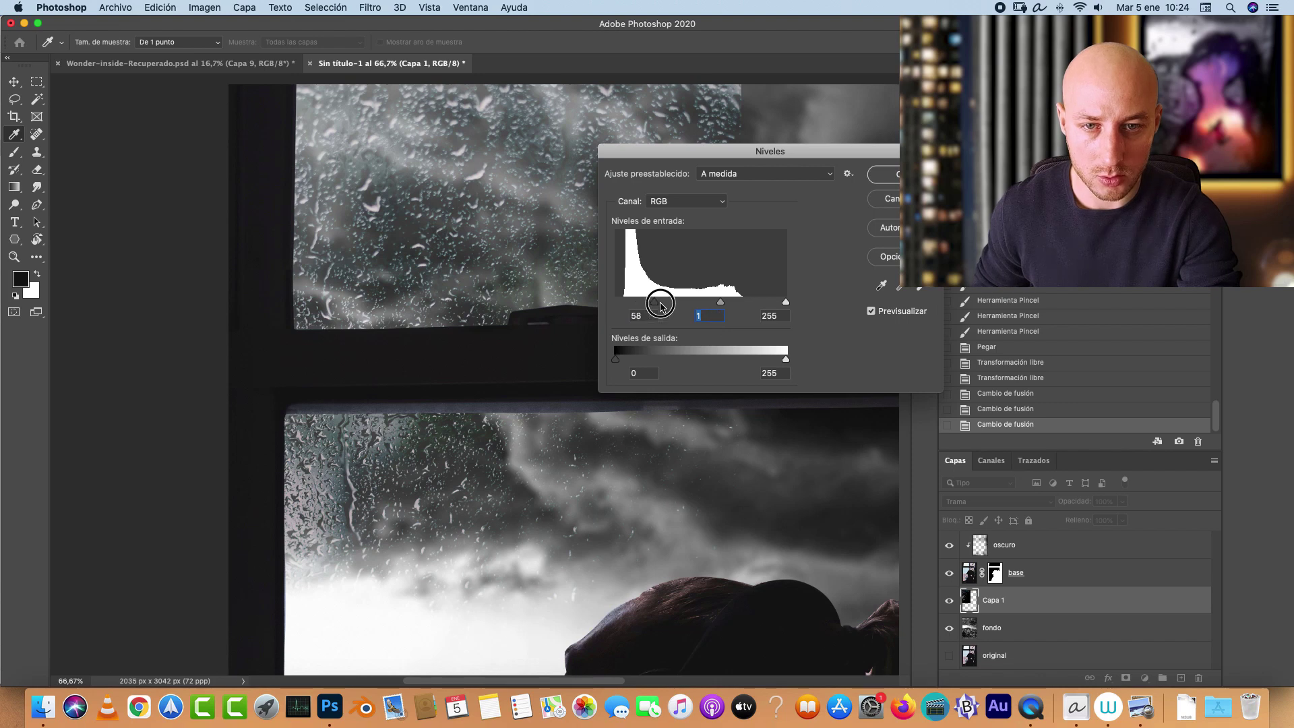
pyautogui.click(690, 318)
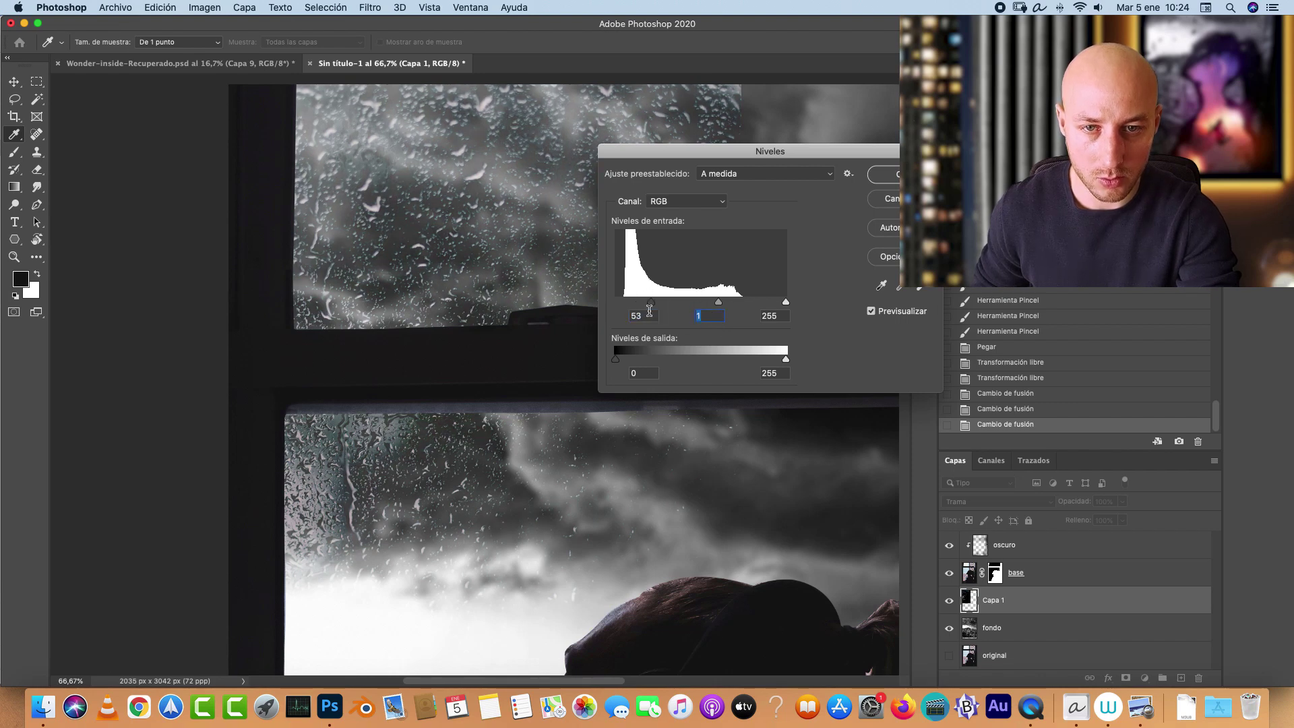
pyautogui.moveTo(651, 304); pyautogui.dragTo(653, 306)
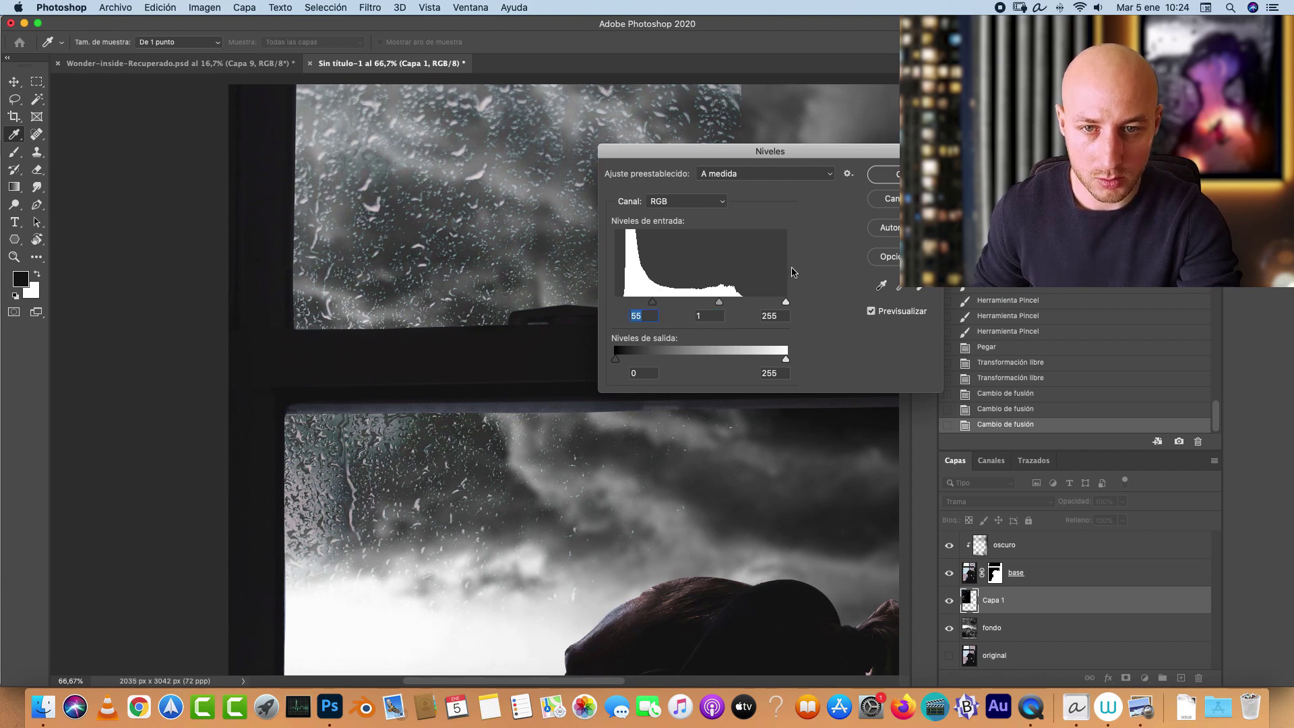
pyautogui.moveTo(786, 302); pyautogui.dragTo(774, 304)
pyautogui.moveTo(651, 303); pyautogui.dragTo(636, 304)
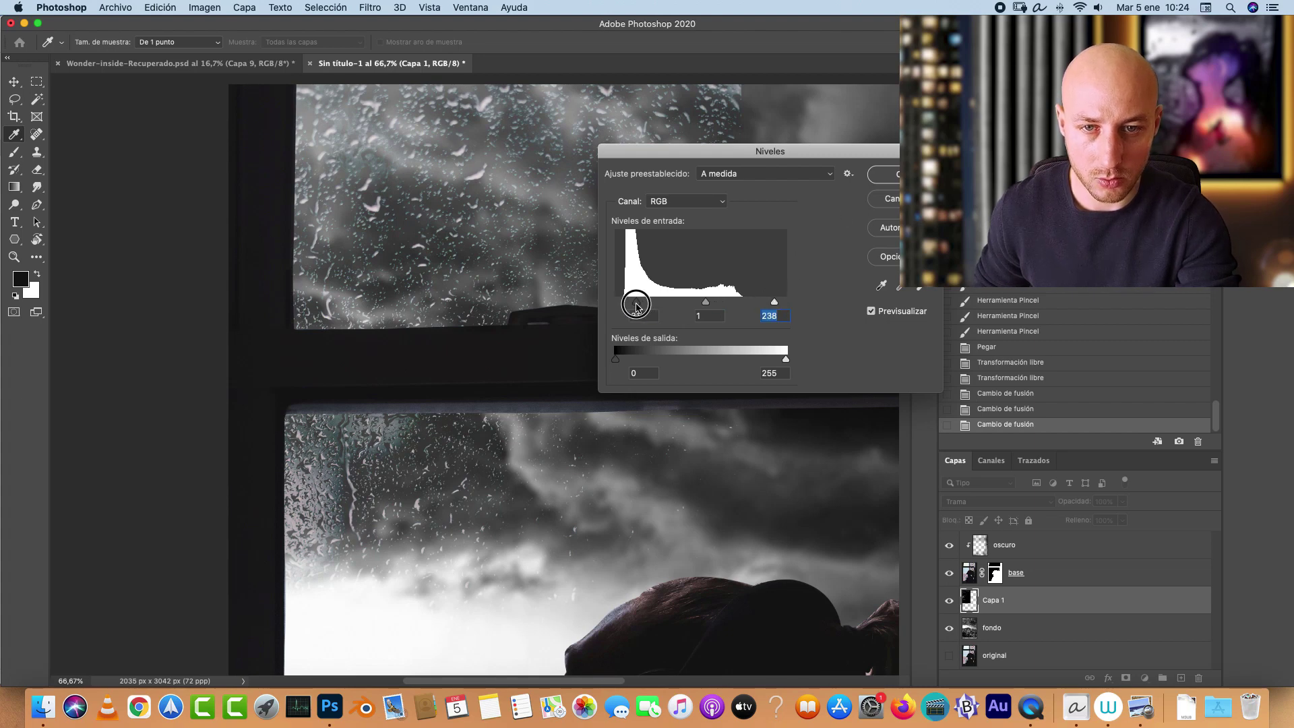
pyautogui.moveTo(775, 304); pyautogui.dragTo(777, 303)
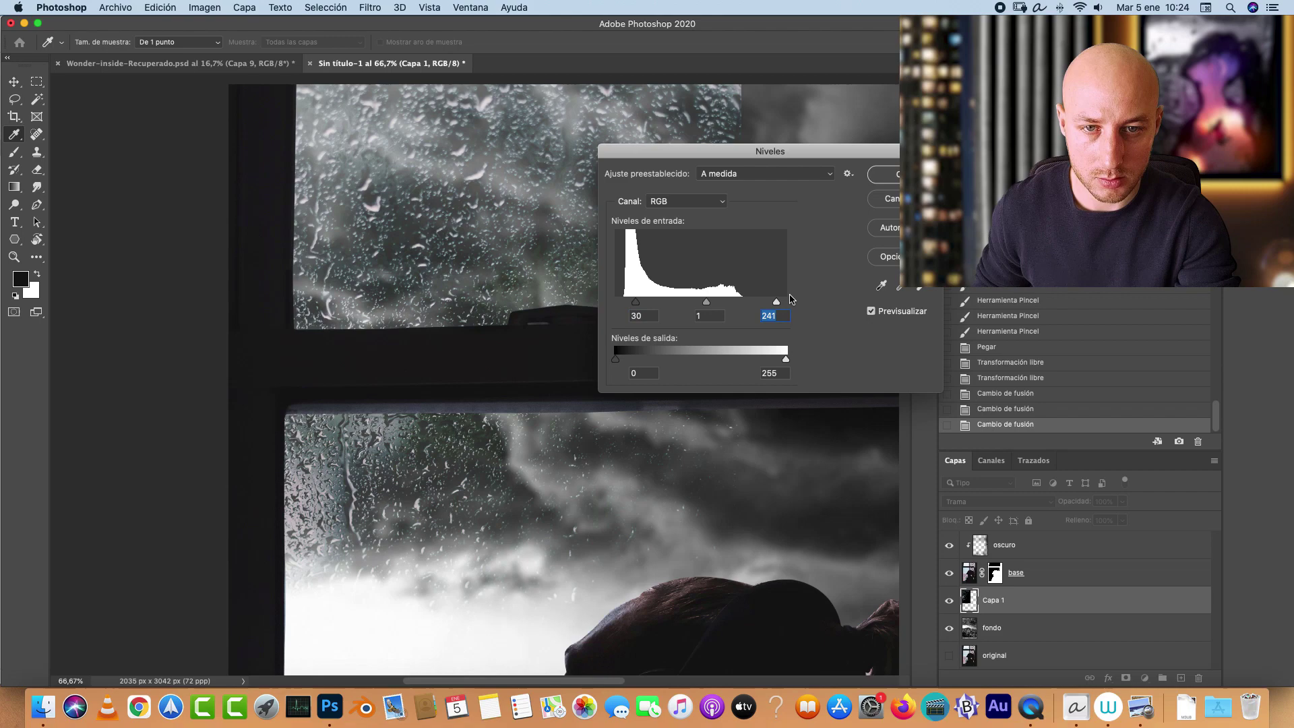
pyautogui.click(895, 174)
# Step: Duplicate the raindrop layer and flip the copy horizontally with Free Transform
pyautogui.press('b')
pyautogui.press('super+minus')
pyautogui.press('super+minus')
pyautogui.press('super+minus')
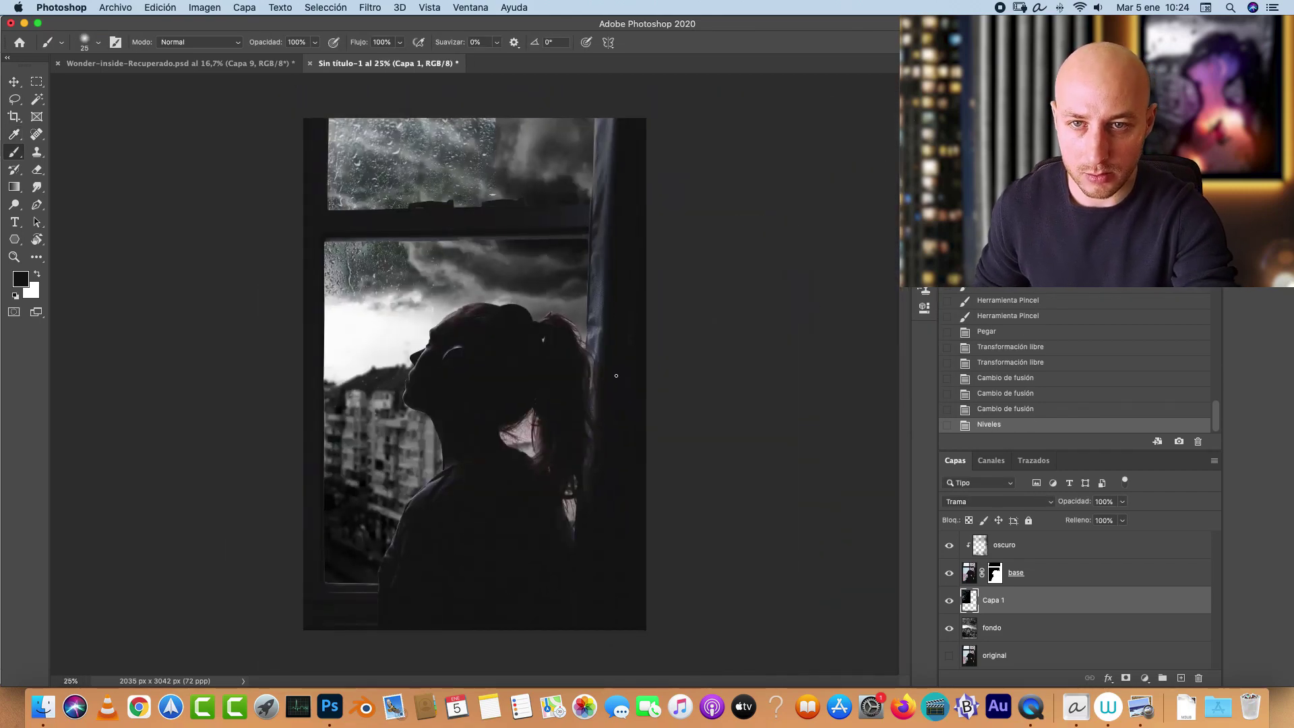
pyautogui.hotkey('ctrl', 'j')
pyautogui.hotkey('ctrl', 't')
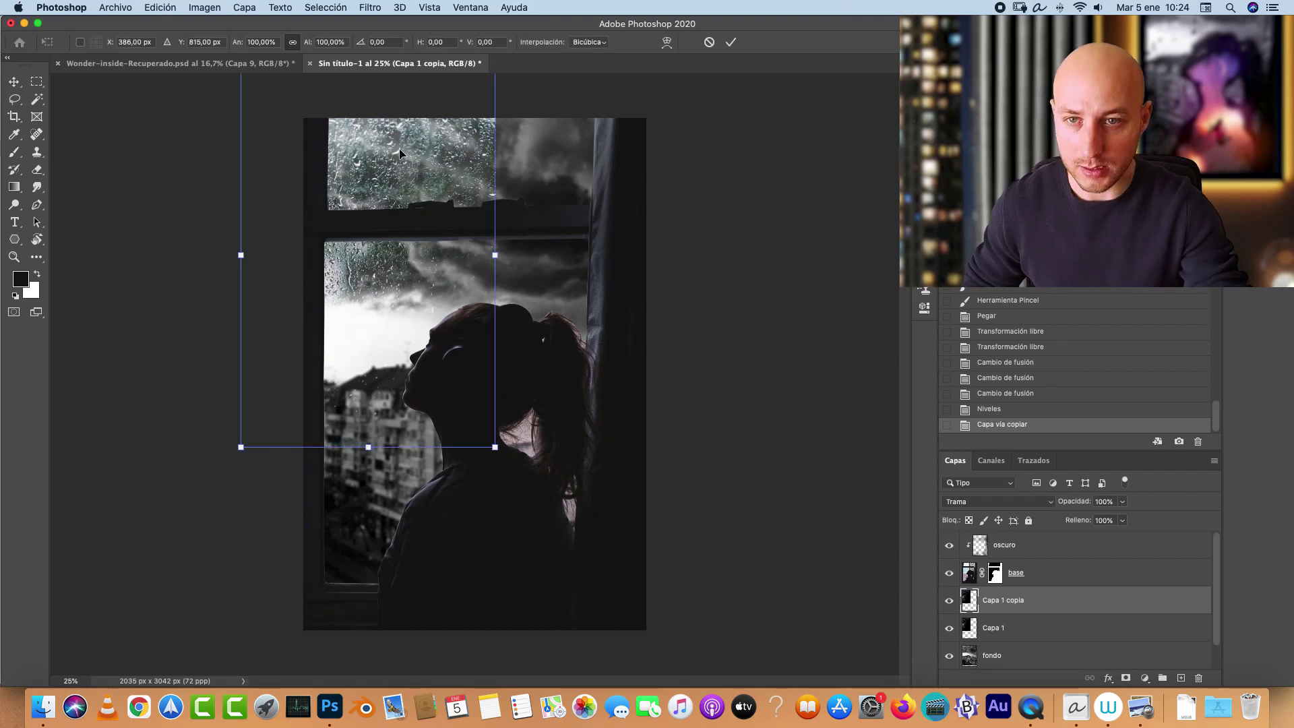
pyautogui.rightClick(431, 163)
pyautogui.click(471, 401)
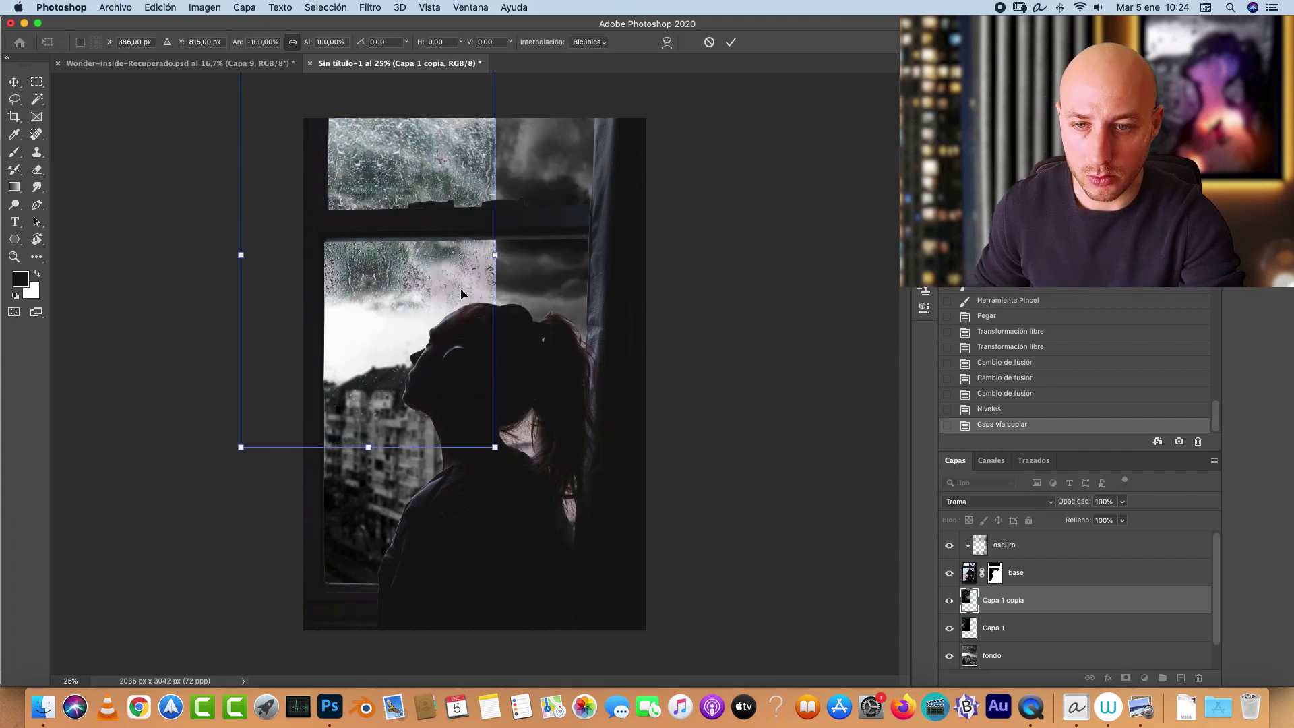
pyautogui.press('Return')
# Step: Move the flipped raindrop copy over the right half of the window, against the original's edge, and check the seam up close
pyautogui.press('v')
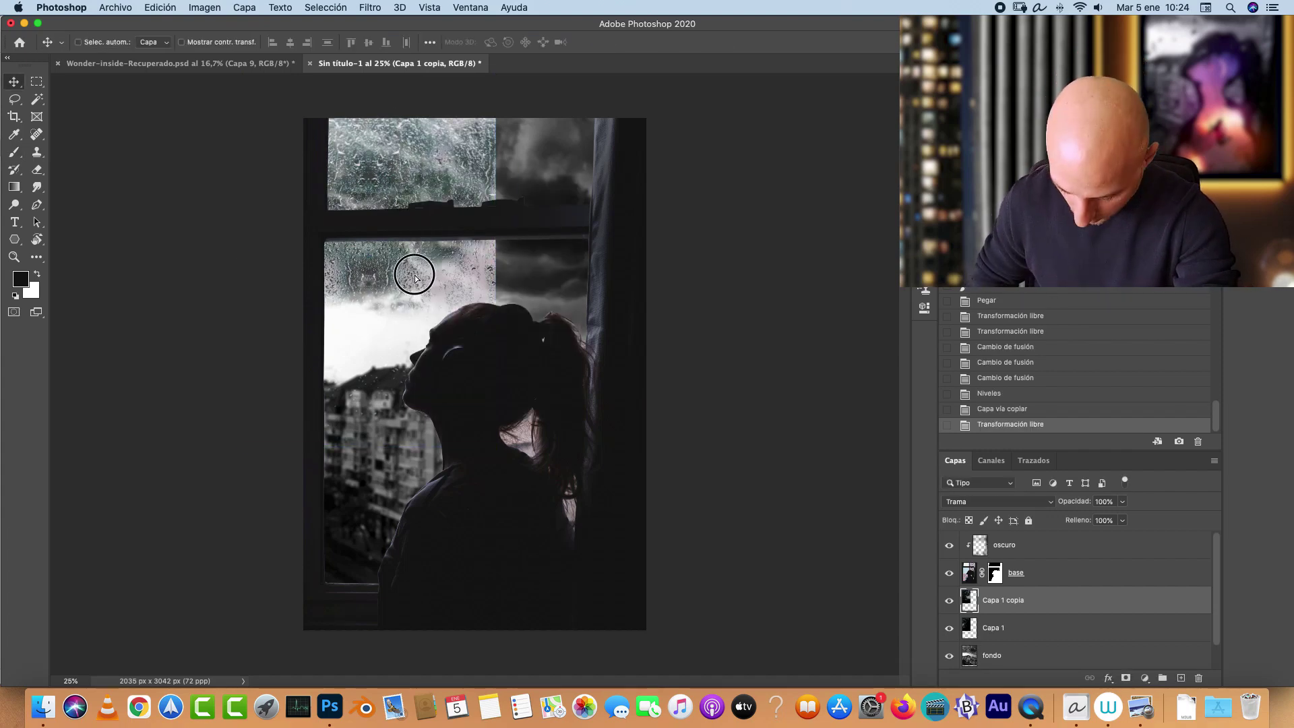
pyautogui.moveTo(411, 272); pyautogui.dragTo(676, 627)
pyautogui.press('super+1')
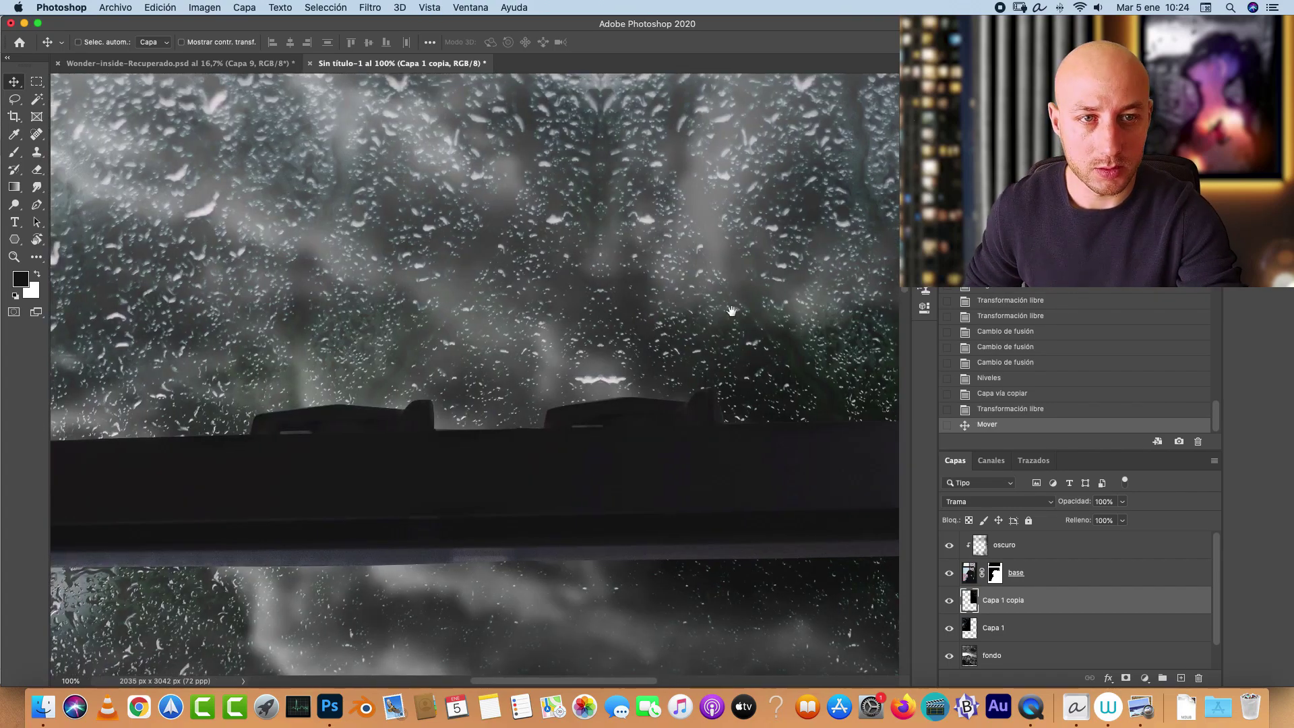
pyautogui.moveTo(731, 310); pyautogui.dragTo(698, 469)
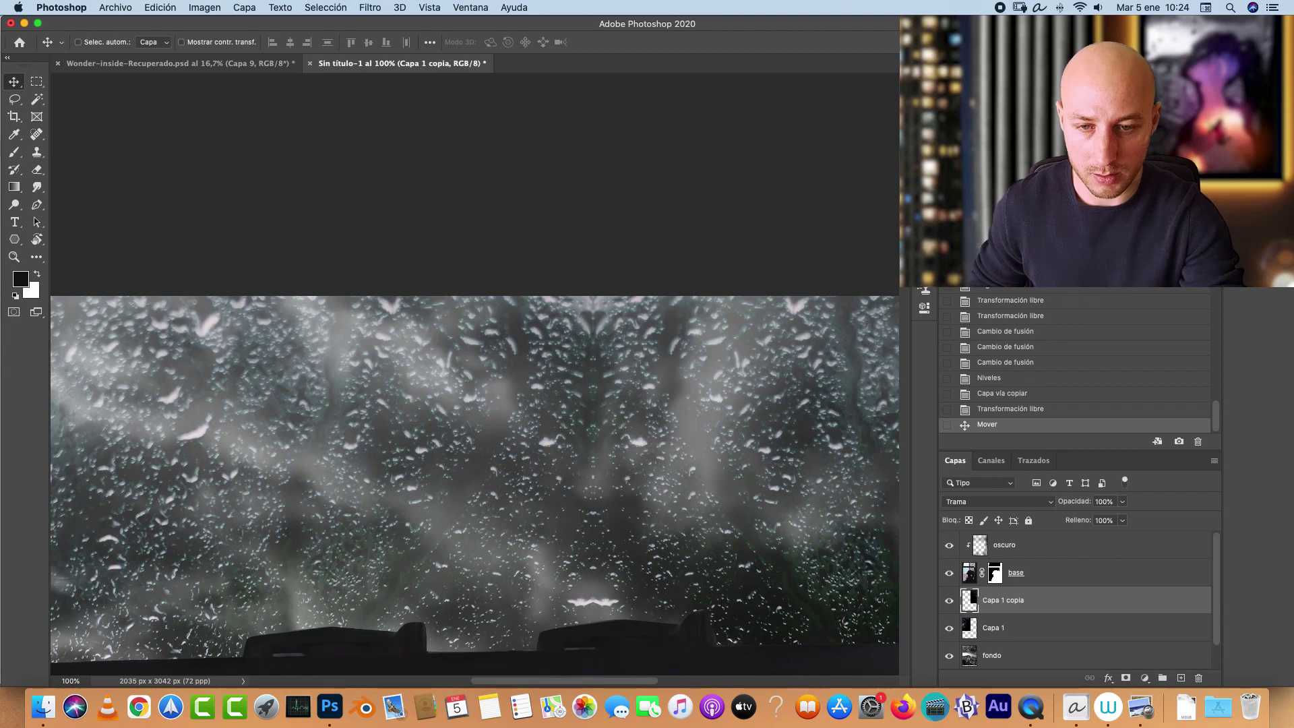
pyautogui.press('super+minus')
pyautogui.press('super+minus')
pyautogui.press('super+minus')
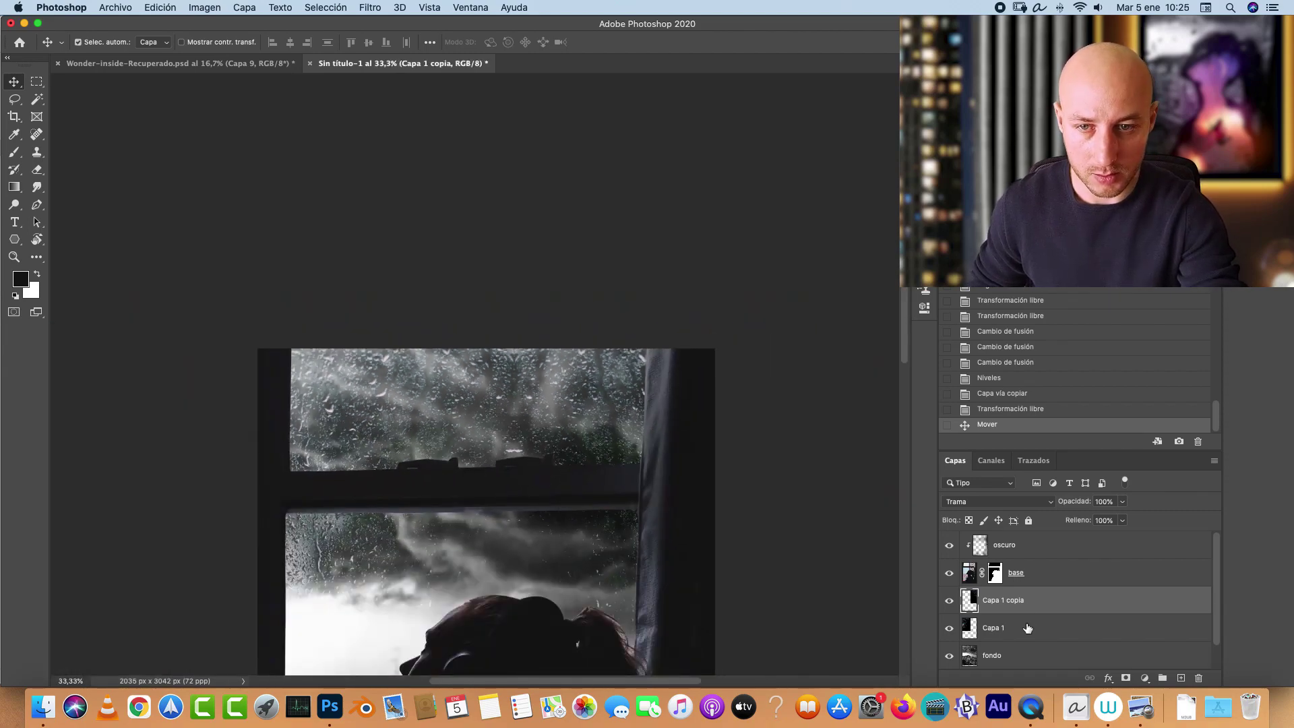
# Step: Select both raindrop layers, Capa 1 and Capa 1 copia, and duplicate them directly below the originals in the layer stack
pyautogui.keyDown('super'); pyautogui.click(1027, 628); pyautogui.keyUp('super')
pyautogui.scroll(-5, 485, 374)
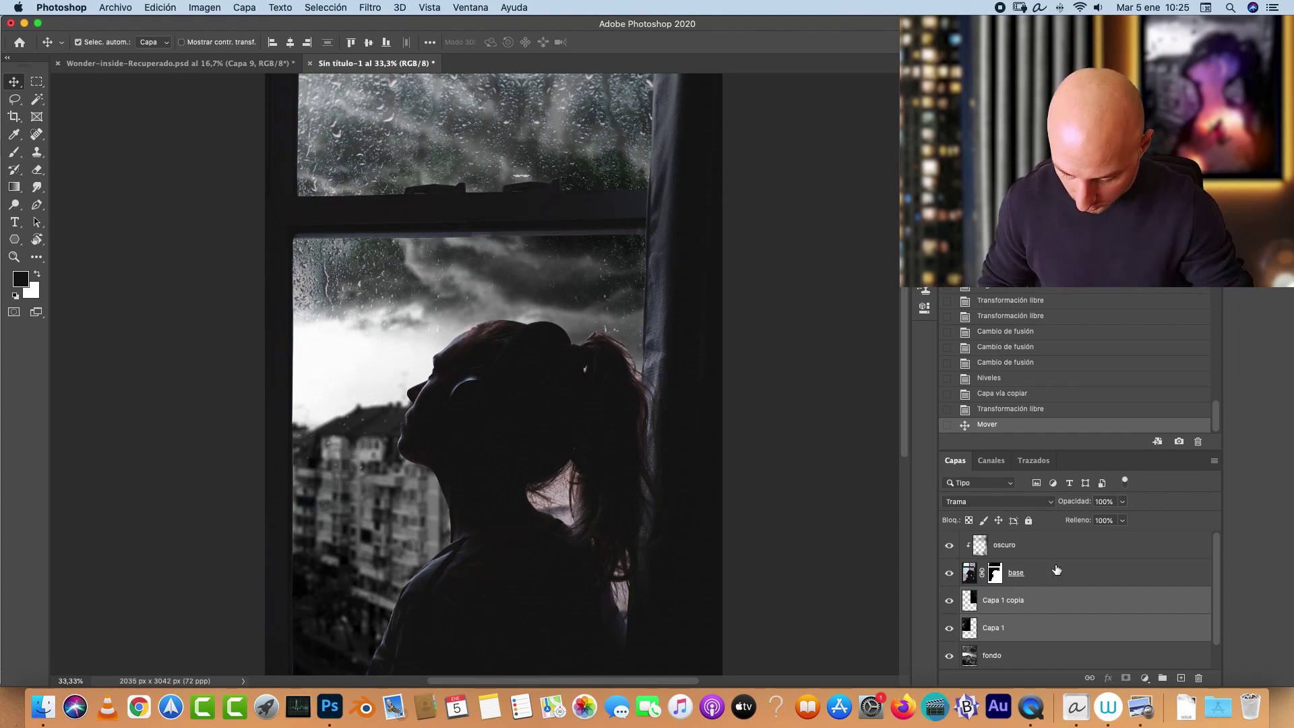
pyautogui.press('super+j')
pyautogui.press('super+z')
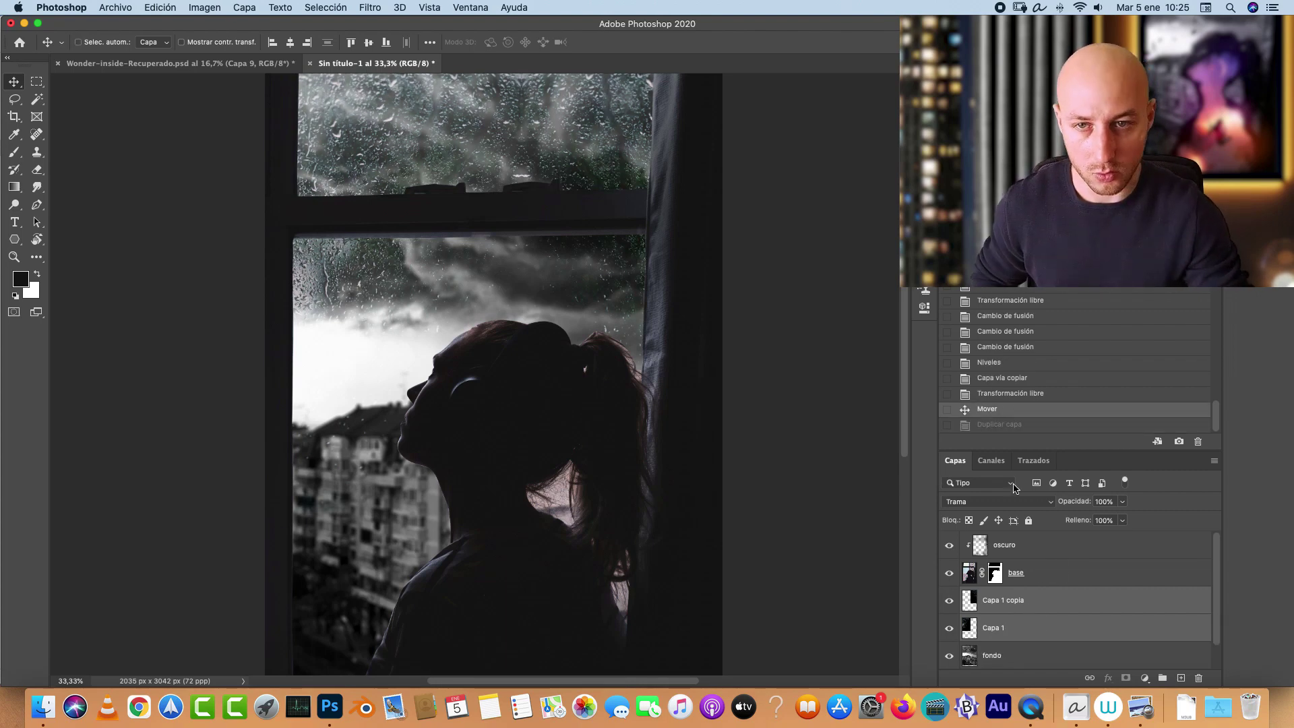
pyautogui.scroll(-1, 1207, 552)
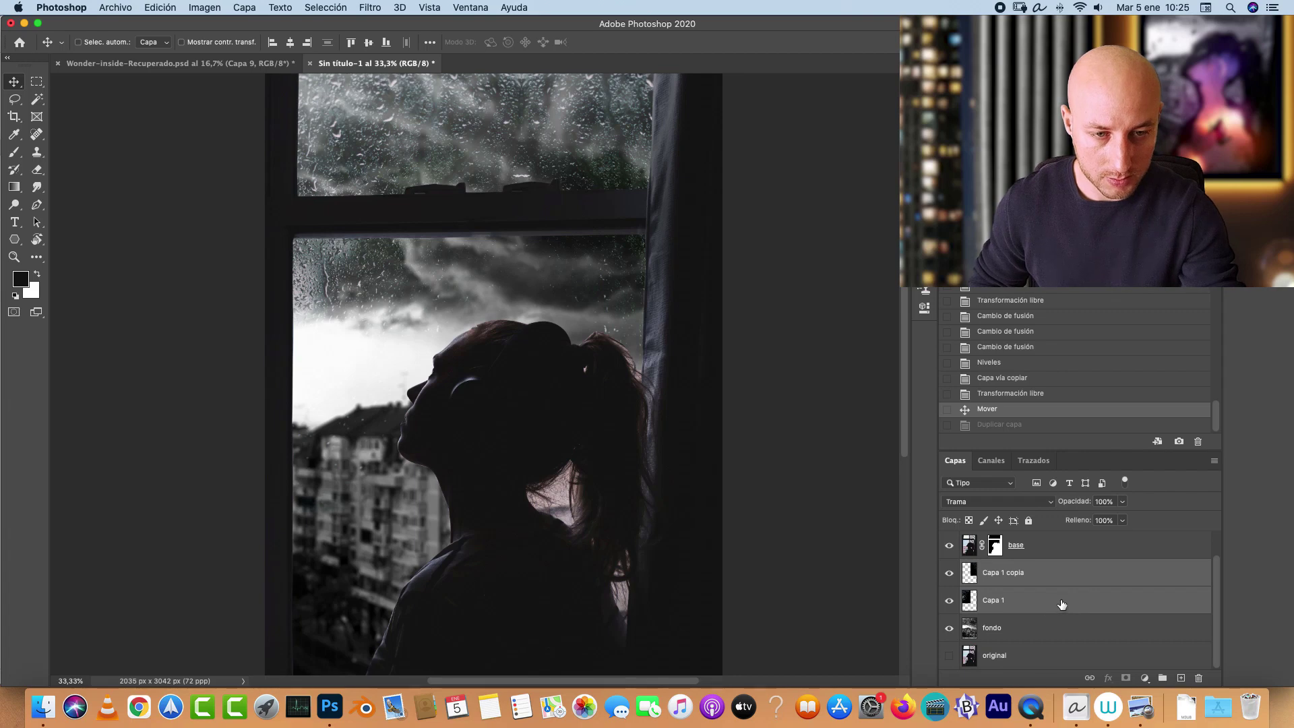
pyautogui.moveTo(1061, 603); pyautogui.dragTo(1057, 614)
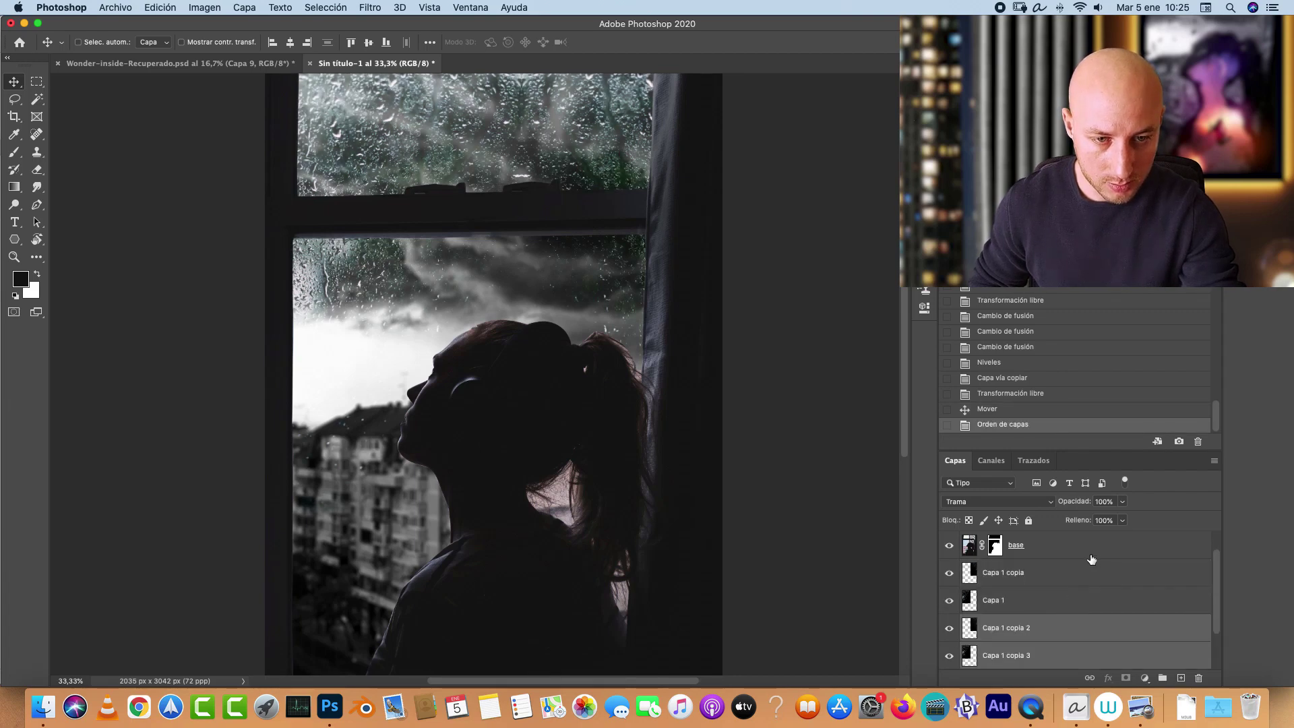
# Step: Flip the two new raindrop copies vertically and move them down over the lower part of the window
pyautogui.press('super+t')
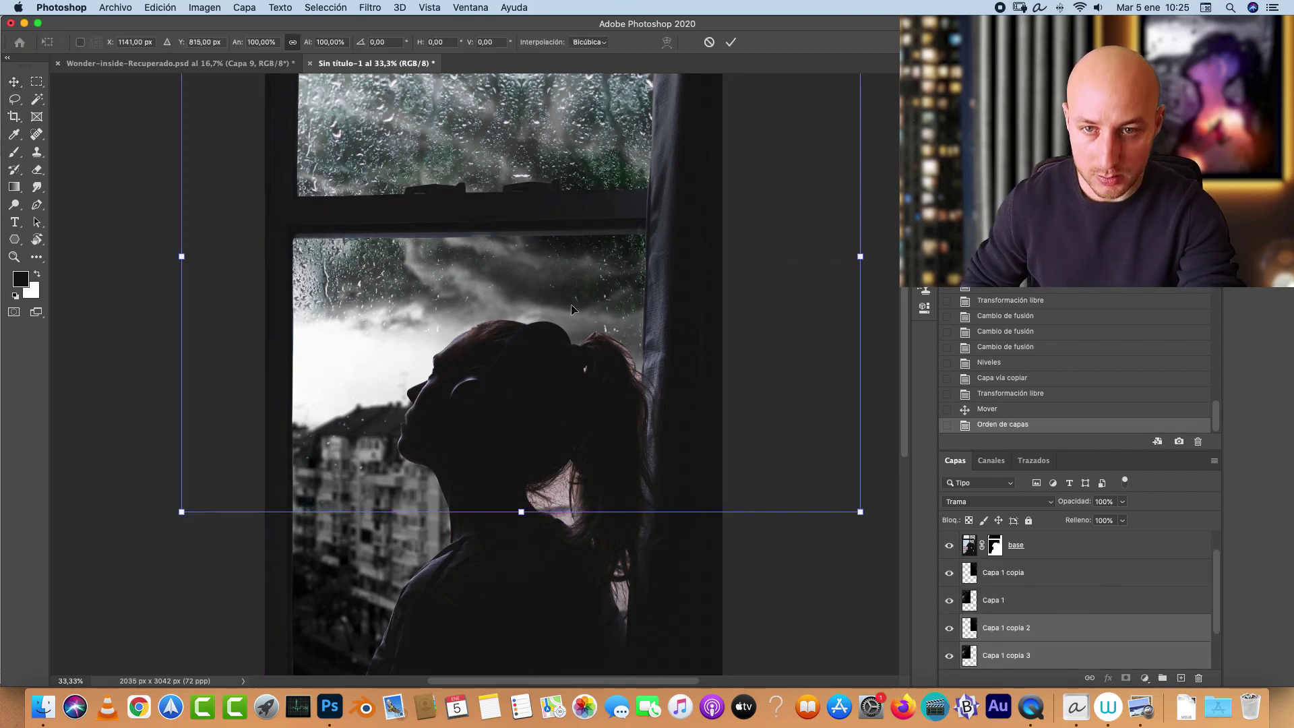
pyautogui.moveTo(572, 305); pyautogui.dragTo(569, 177)
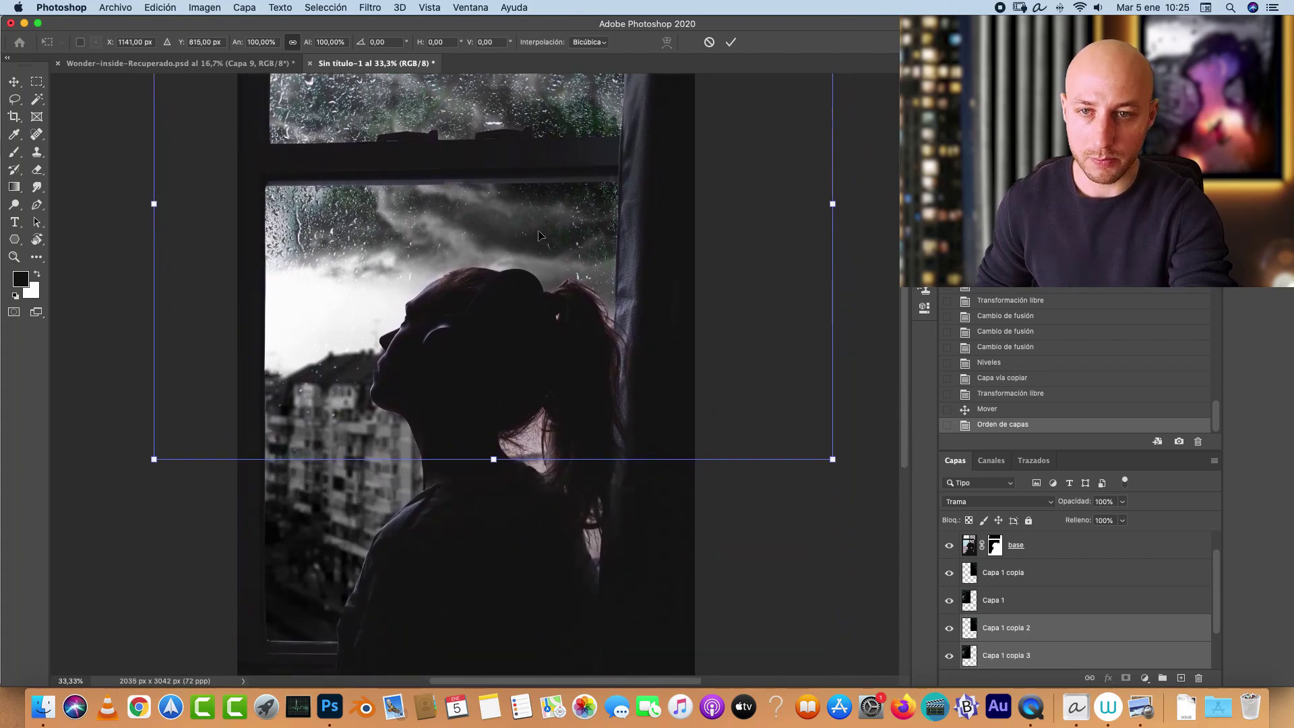
pyautogui.rightClick(490, 226)
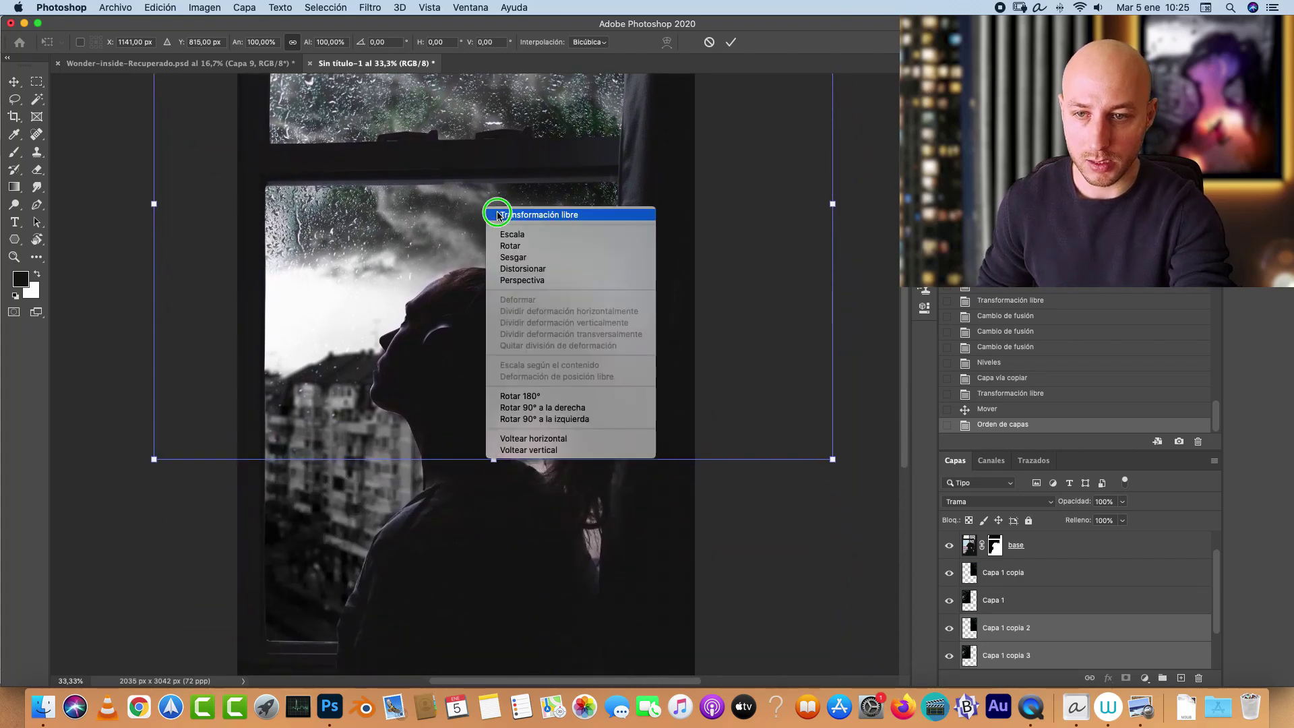
pyautogui.click(553, 451)
pyautogui.moveTo(530, 267); pyautogui.dragTo(572, 536)
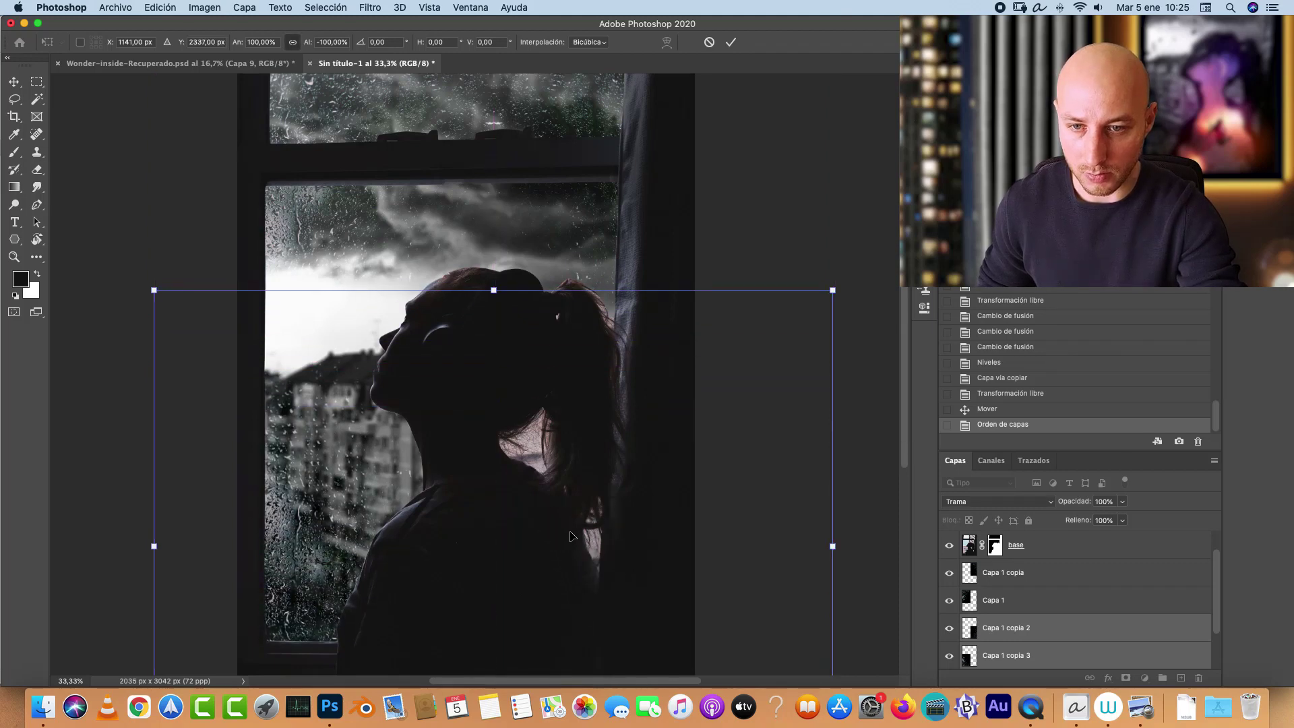
pyautogui.press('Return')
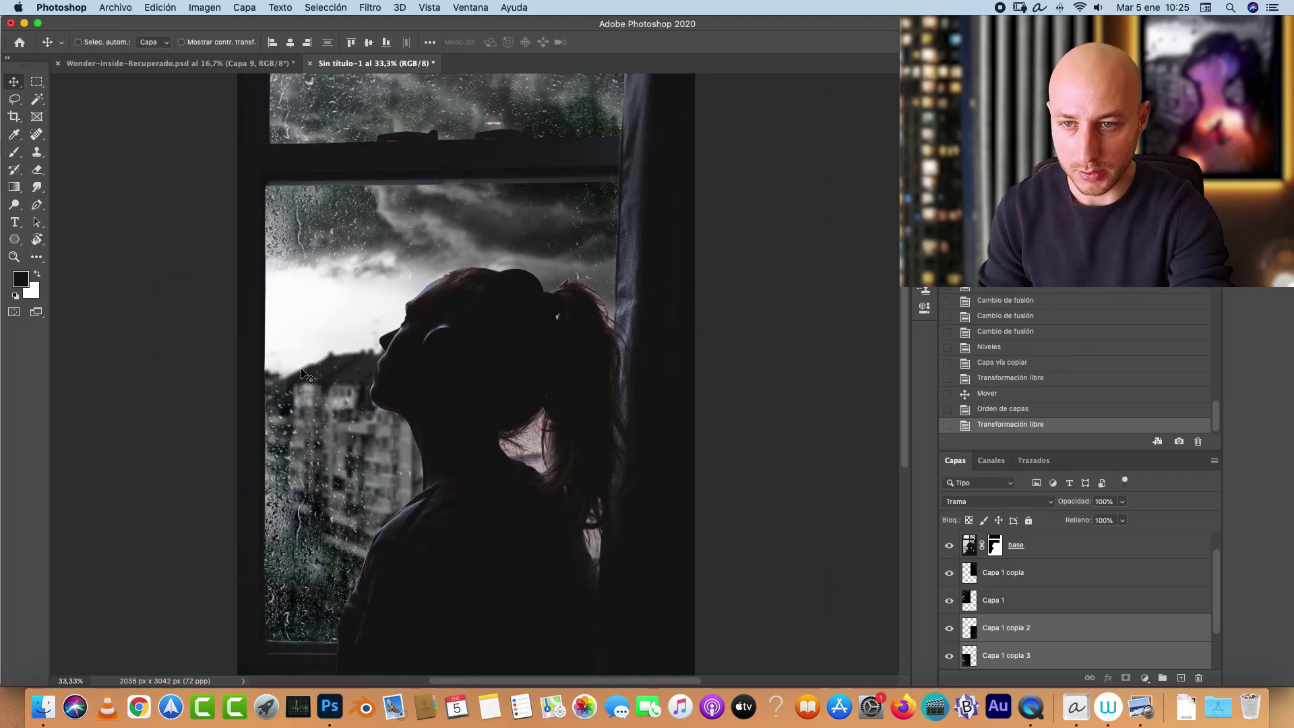
pyautogui.moveTo(356, 388); pyautogui.dragTo(514, 273)
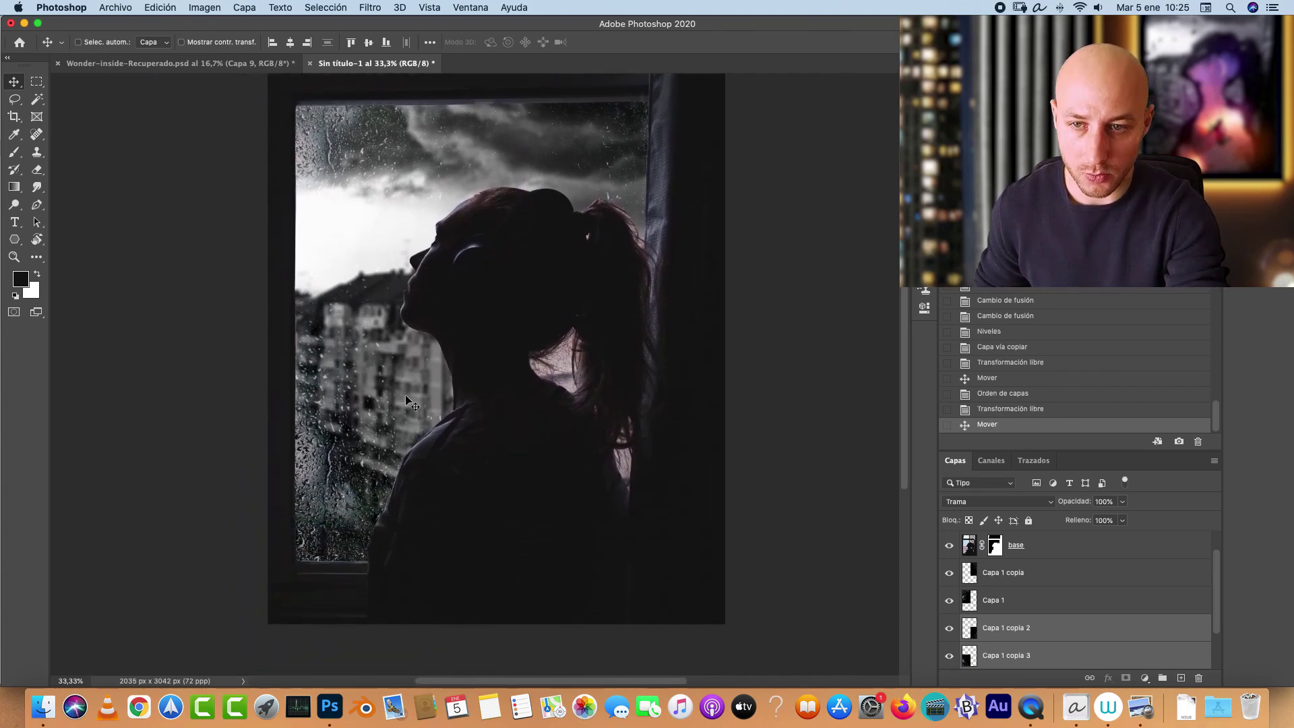
# Step: Select the Capa 1 copia 2 layer and examine the raindrops around the woman's face and across the panes
pyautogui.scroll(5, 495, 456)
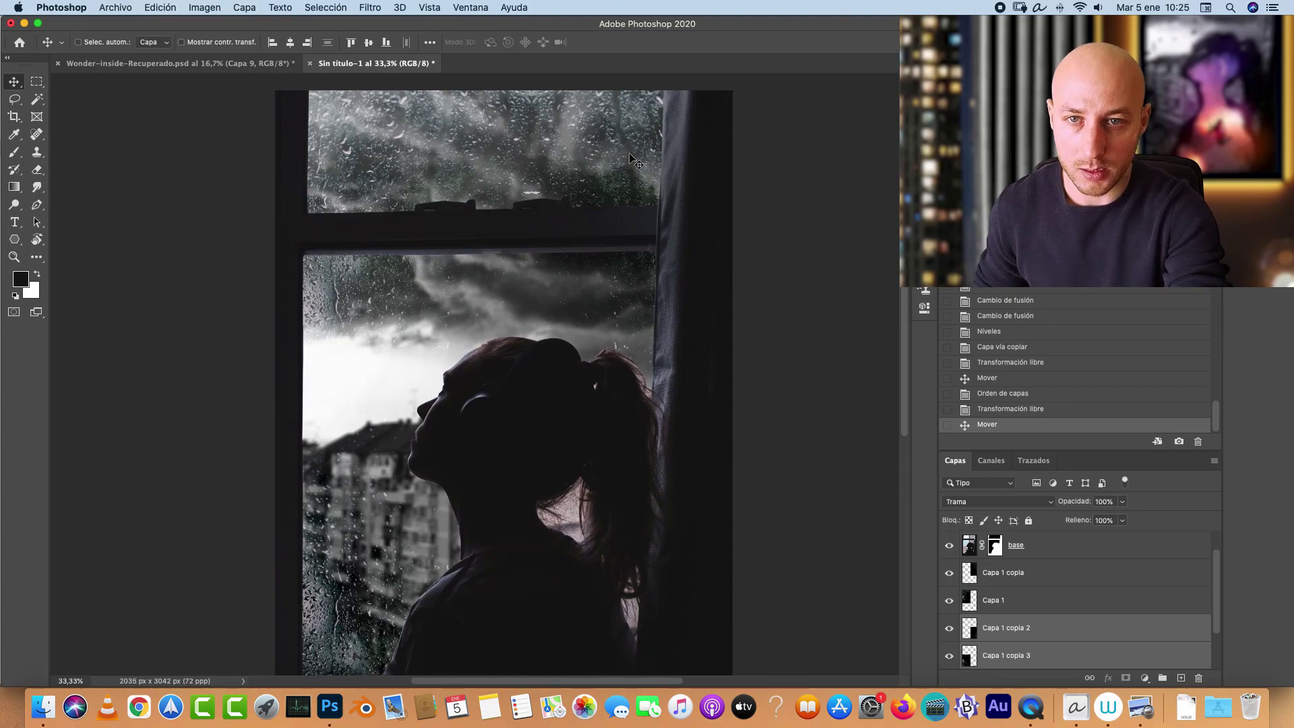
pyautogui.click(1033, 629)
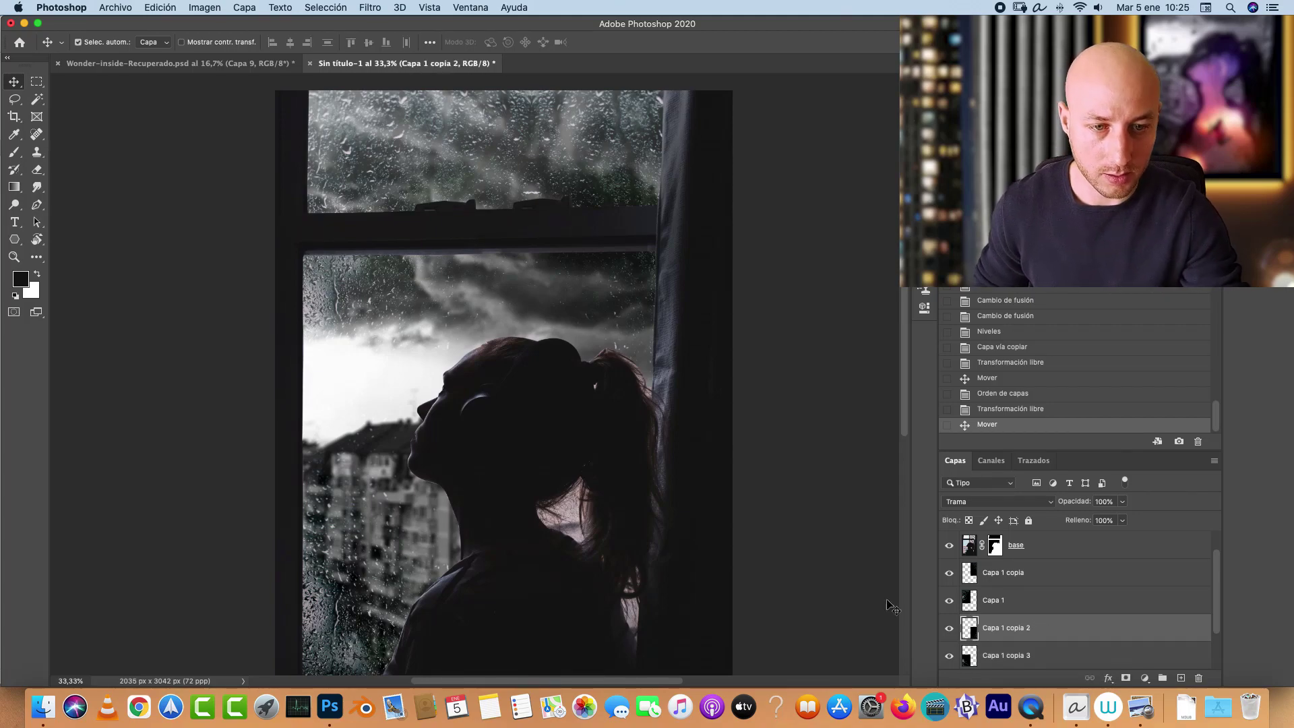
pyautogui.press('super+1')
pyautogui.scroll(-3, 502, 472)
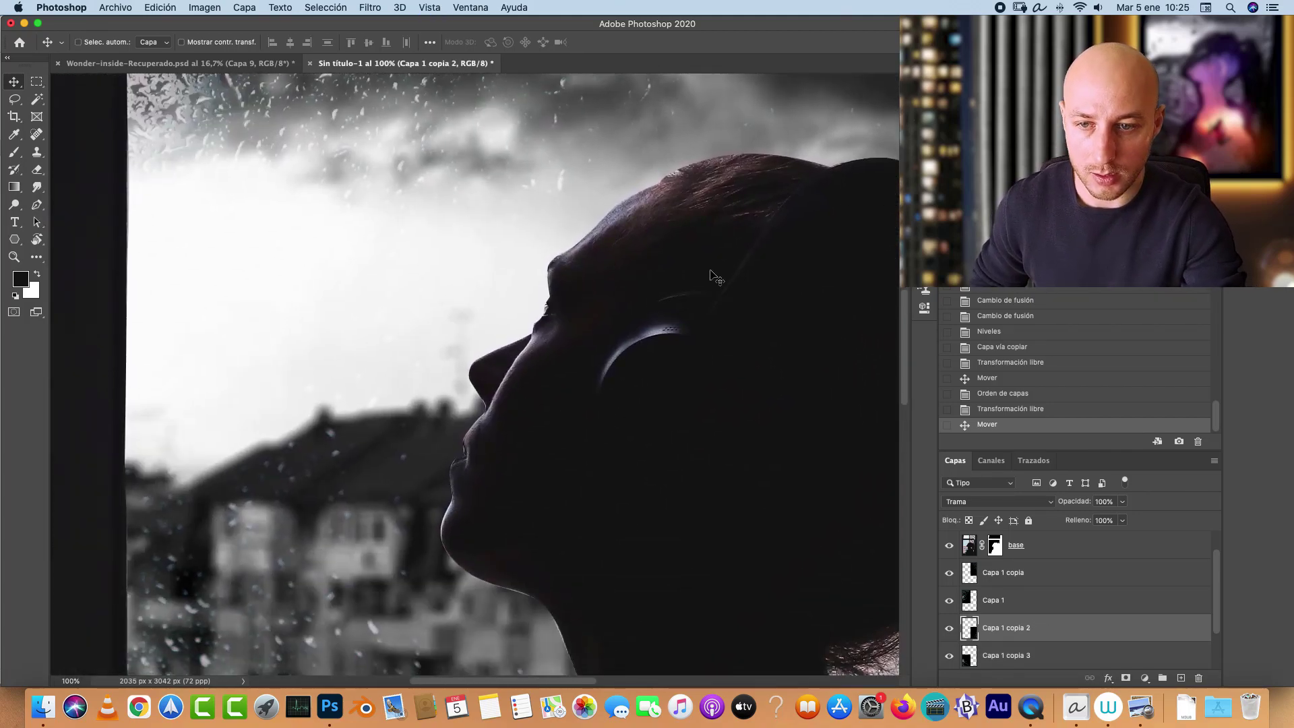
pyautogui.press('super+minus')
pyautogui.press('super+minus')
pyautogui.press('super+minus')
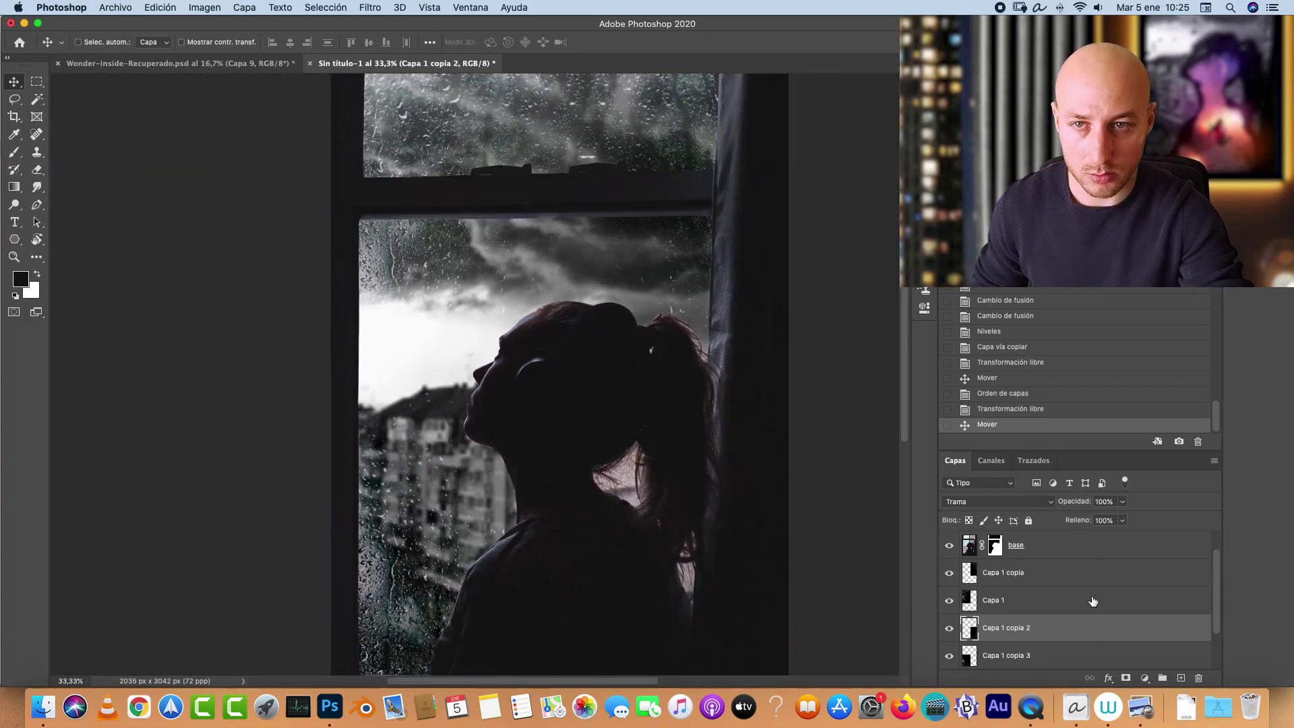
pyautogui.moveTo(768, 360); pyautogui.dragTo(782, 419)
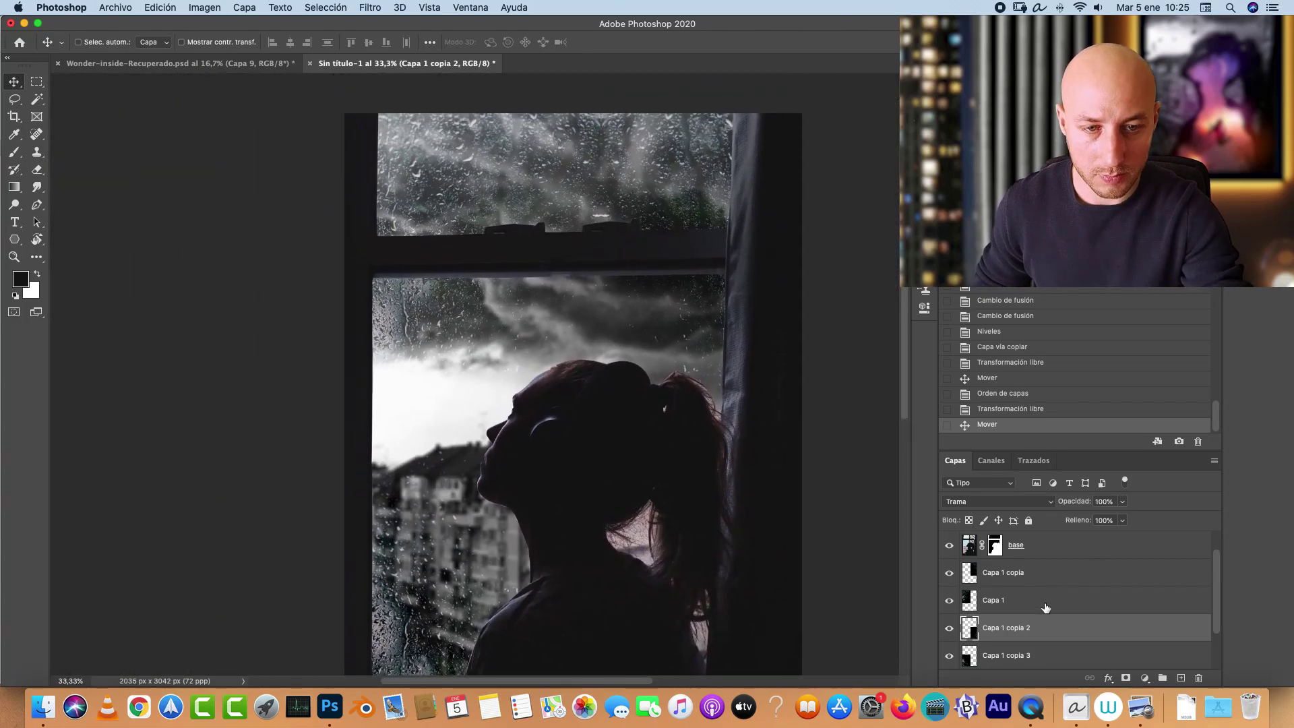
# Step: Merge the four raindrop layers into one and set the merged layer's blend mode to Trama
pyautogui.keyDown('super'); pyautogui.click(1042, 655); pyautogui.keyUp('super')
pyautogui.keyDown('shift'); pyautogui.click(1026, 574); pyautogui.keyUp('shift')
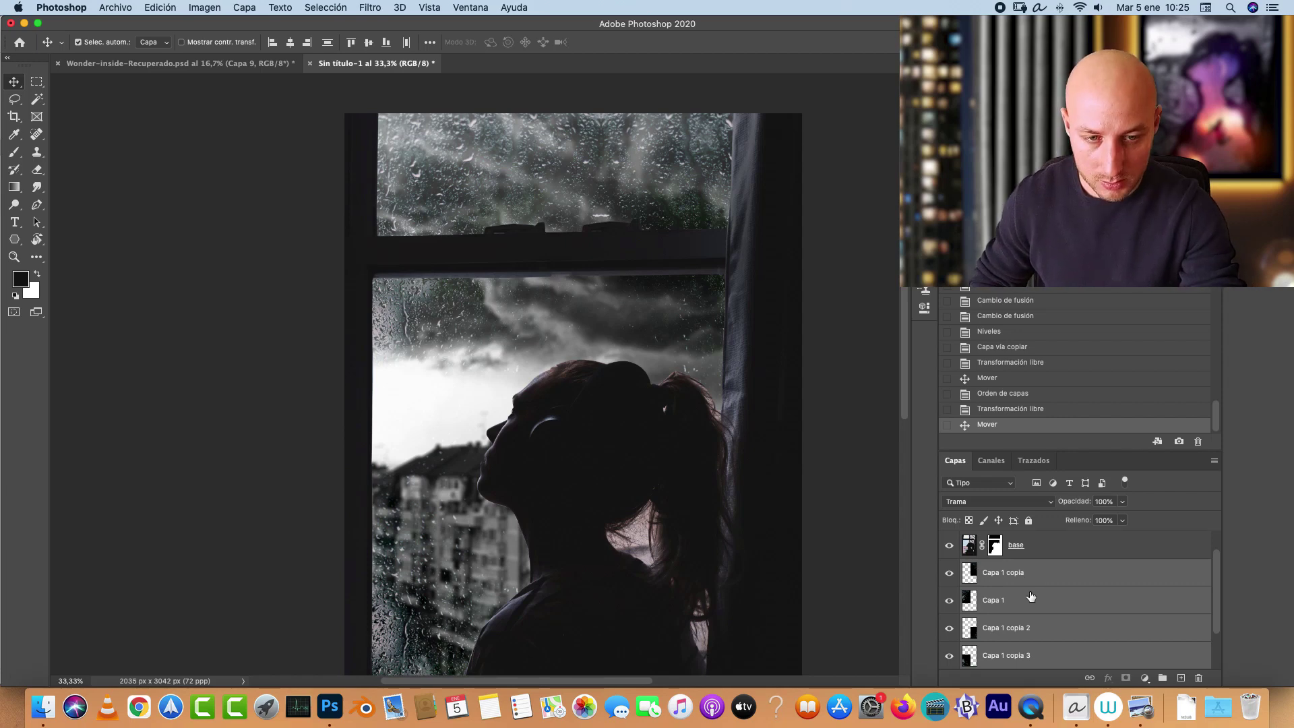
pyautogui.scroll(-1, 1217, 562)
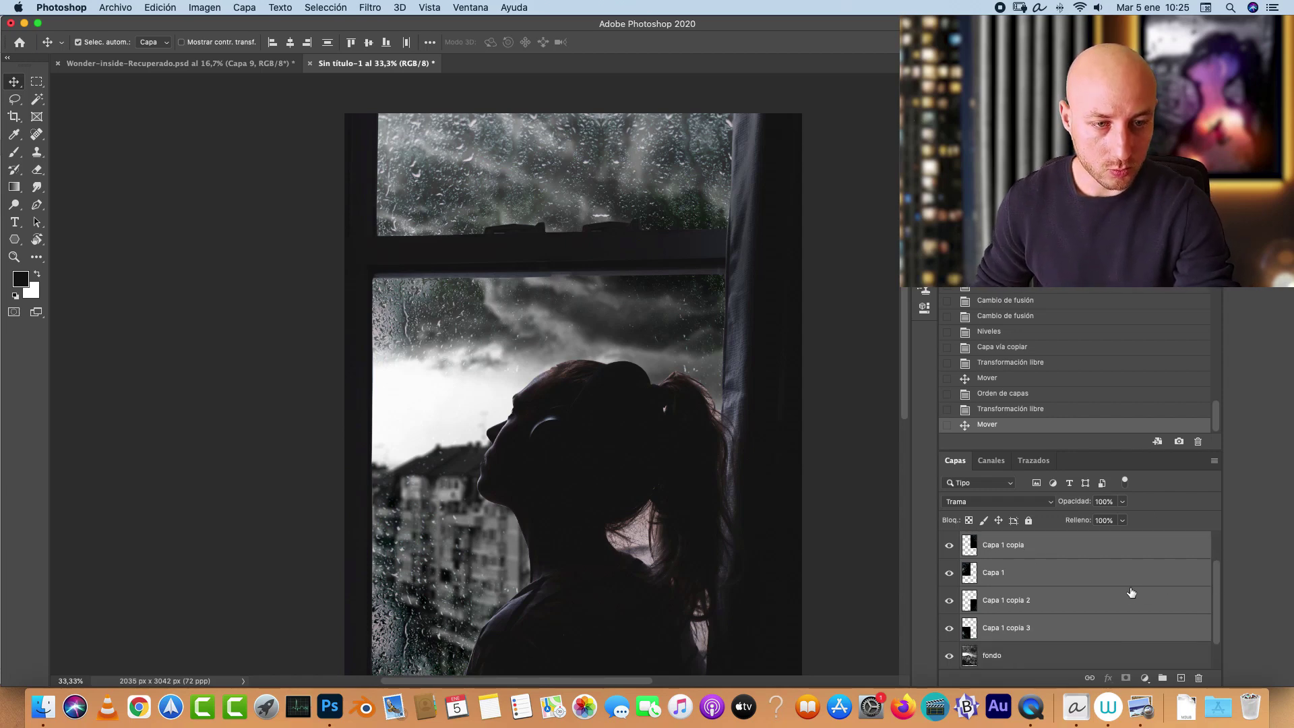
pyautogui.press('super+e')
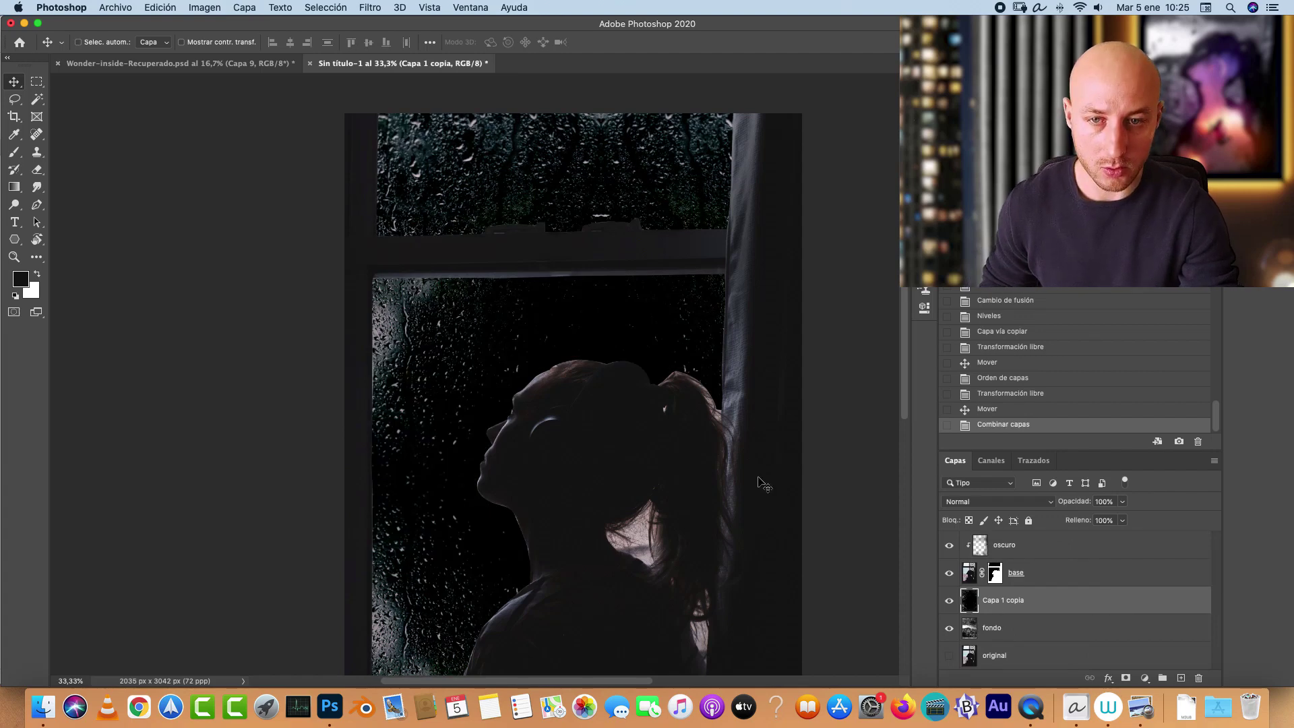
pyautogui.click(985, 502)
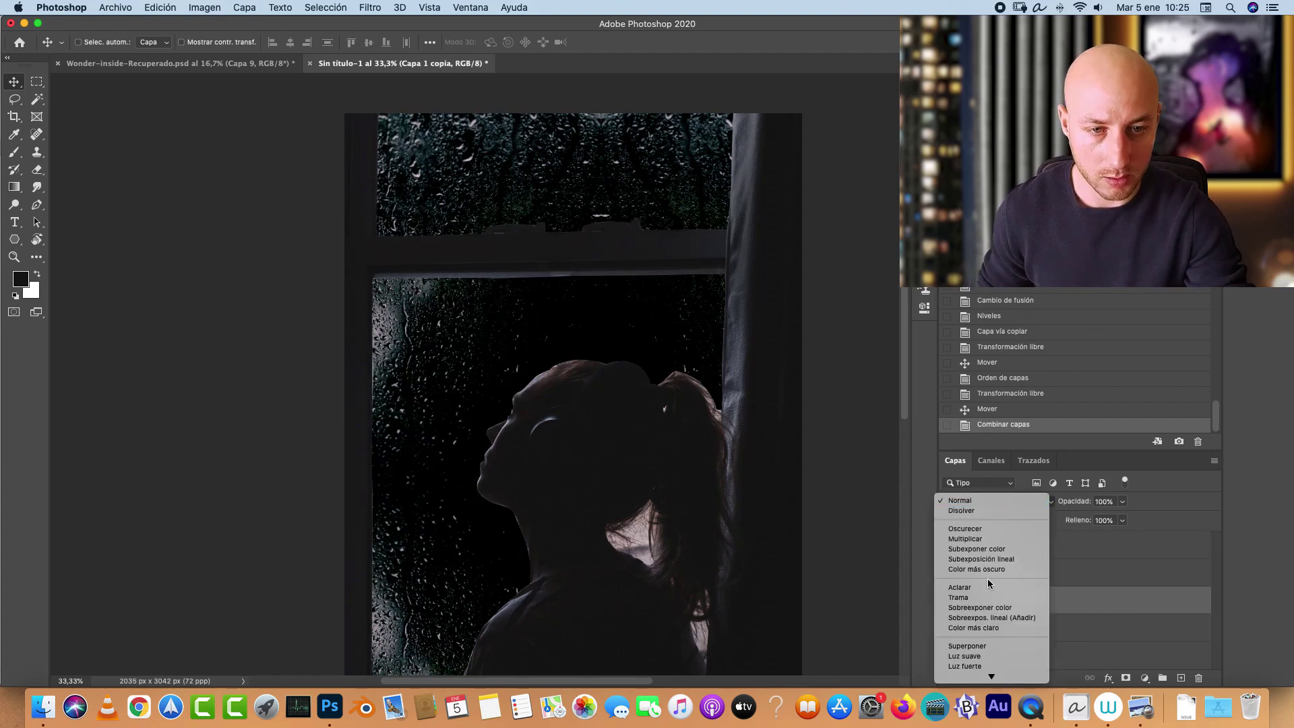
pyautogui.press('Return')
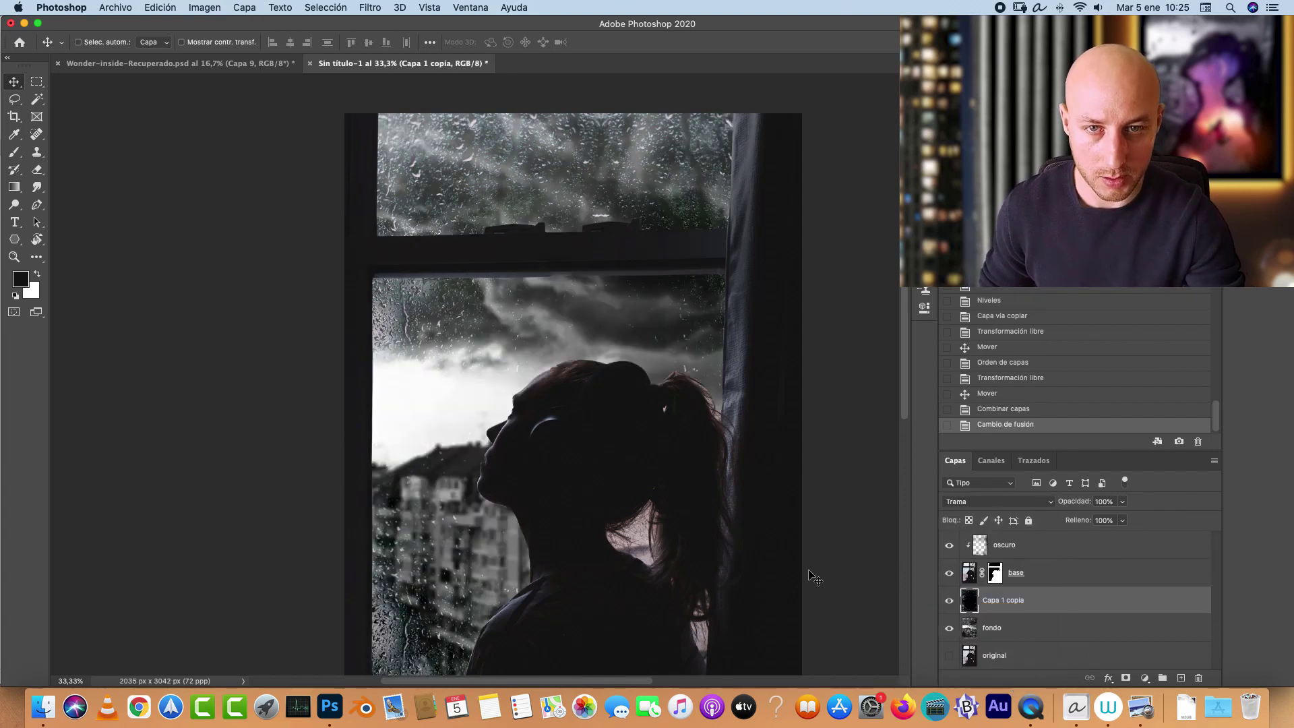
# Step: Scale down the merged raindrop layer with Free Transform and reposition it over the window
pyautogui.press('super')
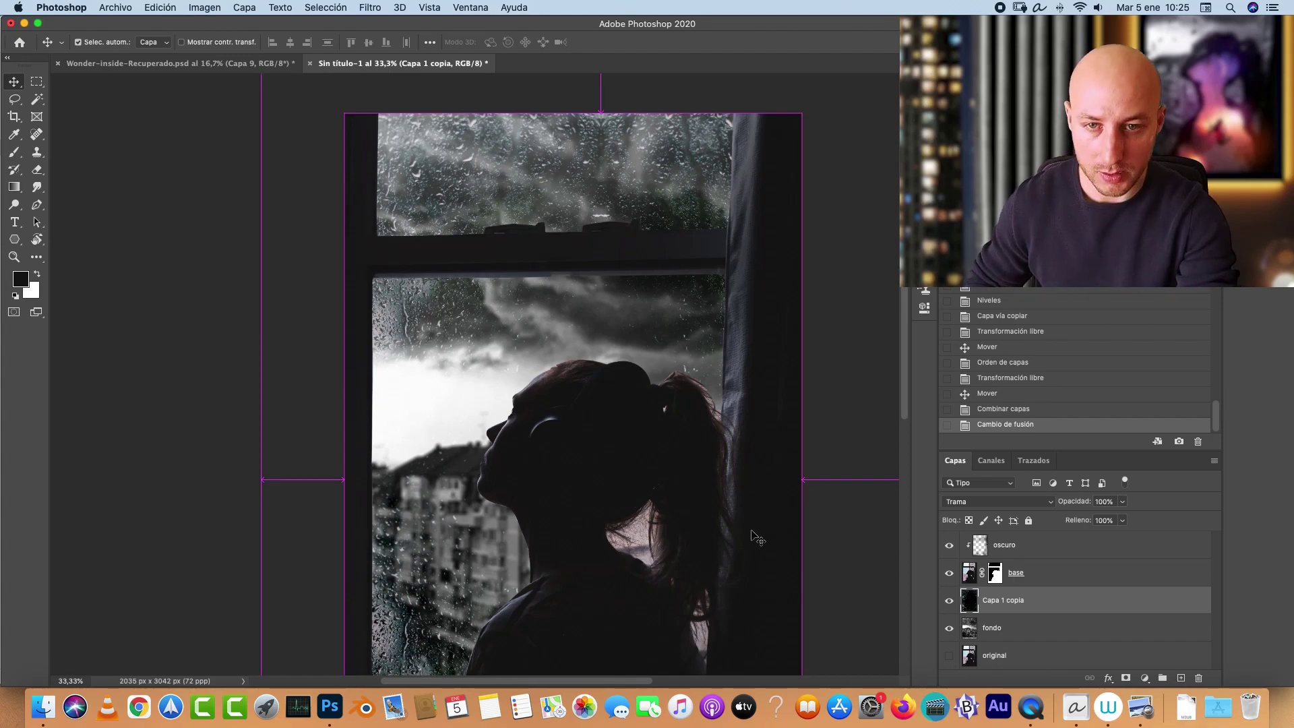
pyautogui.press('super+t')
pyautogui.moveTo(647, 388); pyautogui.dragTo(642, 444)
pyautogui.moveTo(877, 438); pyautogui.dragTo(781, 436)
pyautogui.moveTo(615, 505); pyautogui.dragTo(680, 468)
pyautogui.press('Return')
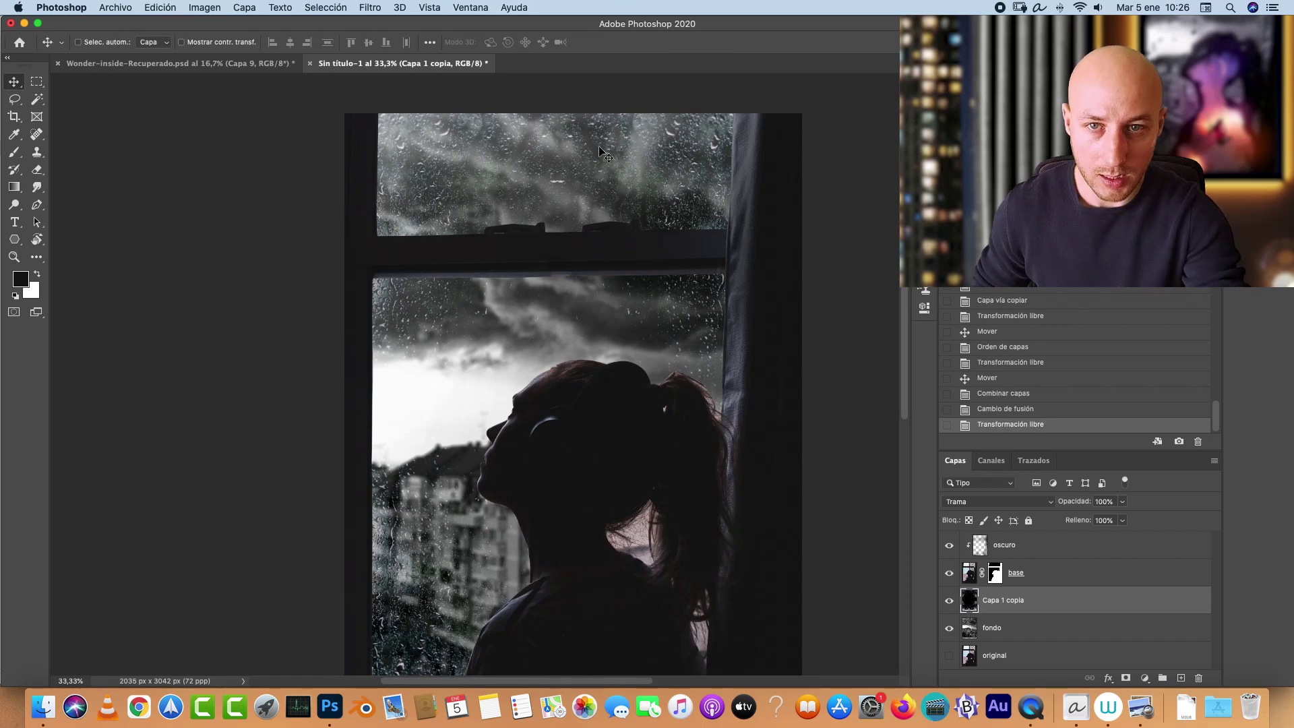
# Step: Move the raindrop layer down about 288 px so larger drops fall on the upper pane
pyautogui.scroll(-3, 669, 370)
pyautogui.hscroll(-2, 670, 370)
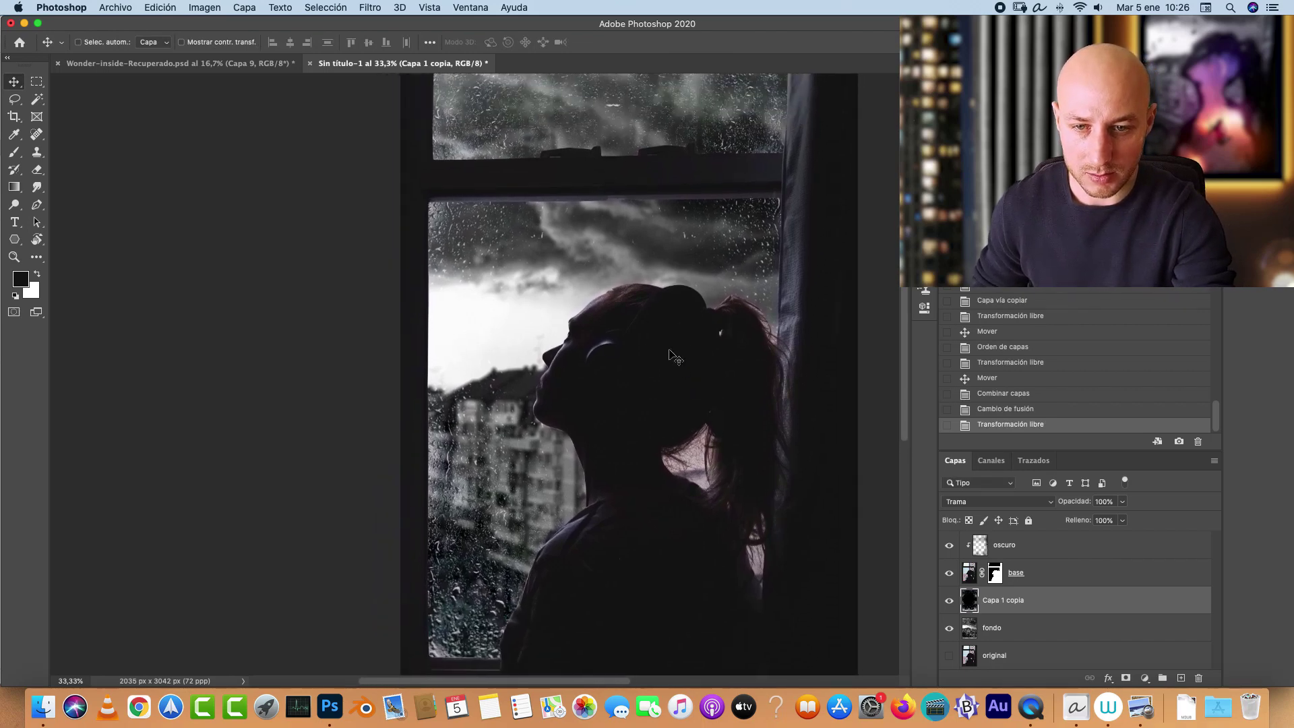
pyautogui.moveTo(657, 407); pyautogui.dragTo(673, 399)
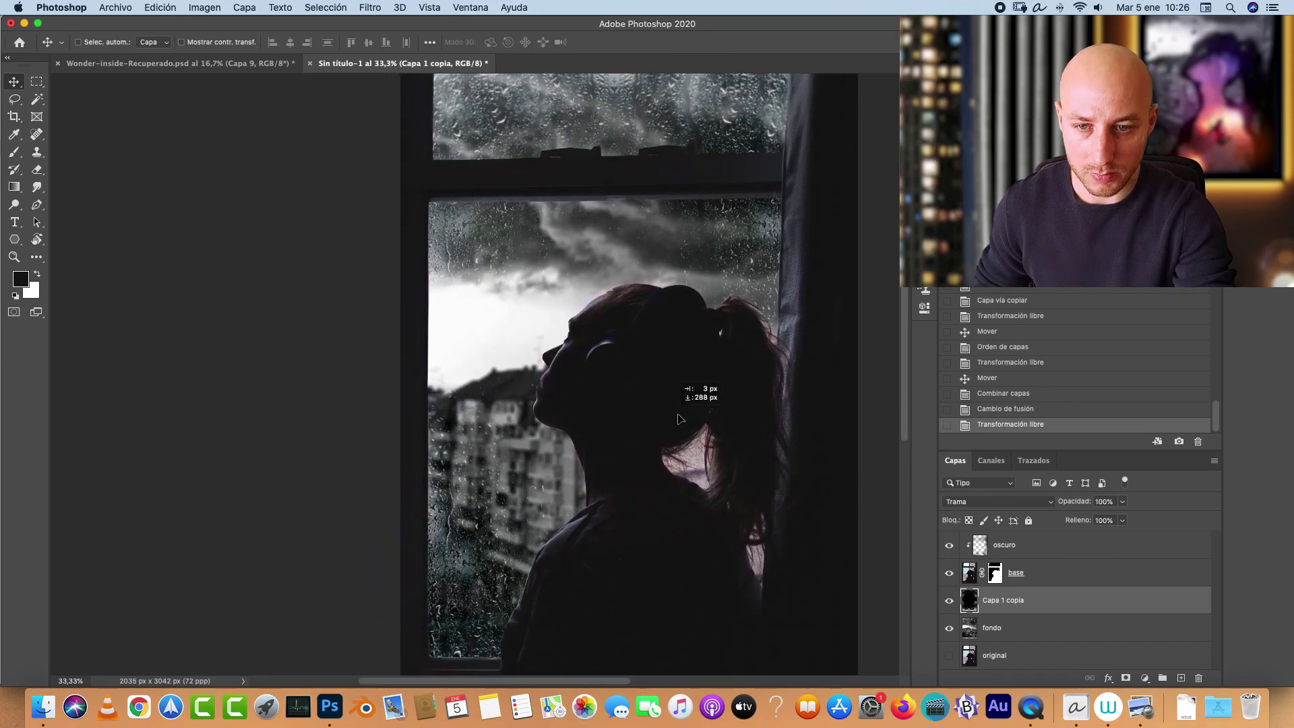
pyautogui.scroll(3, 768, 456)
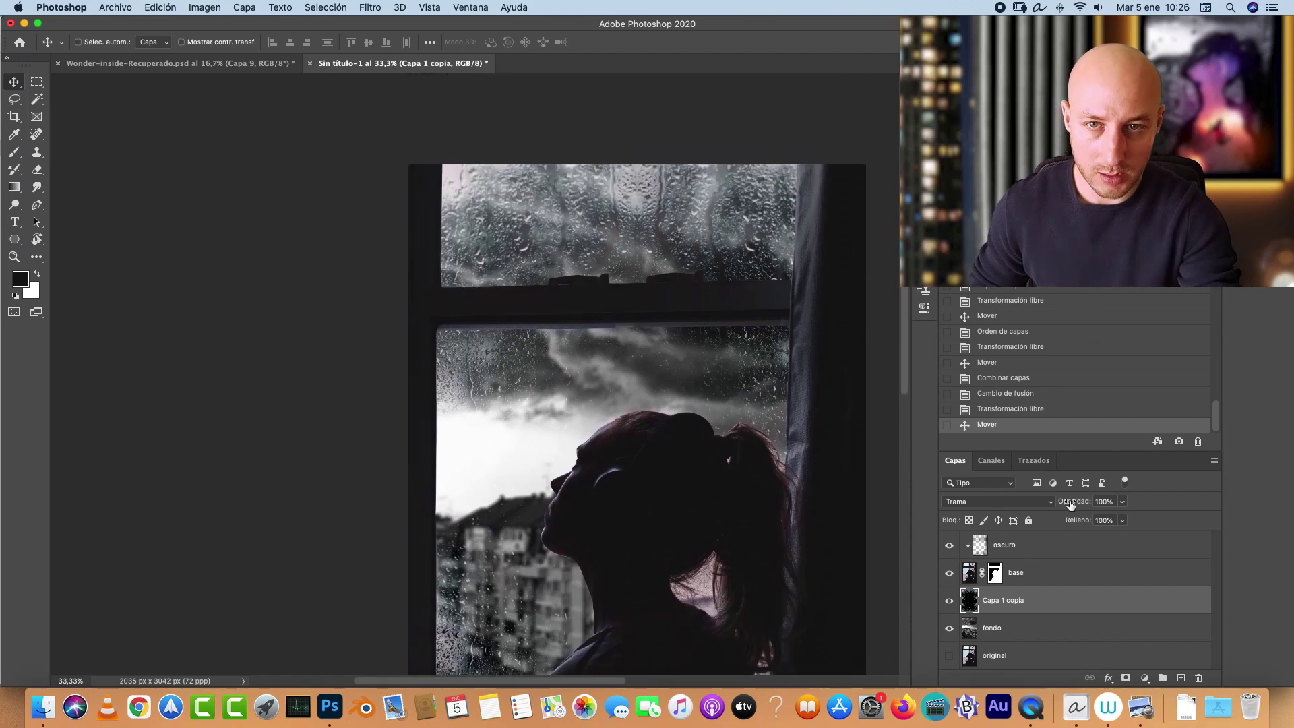
# Step: Try the raindrop layer at 38% opacity, and set it back to 100%
pyautogui.moveTo(1122, 503); pyautogui.dragTo(1082, 525)
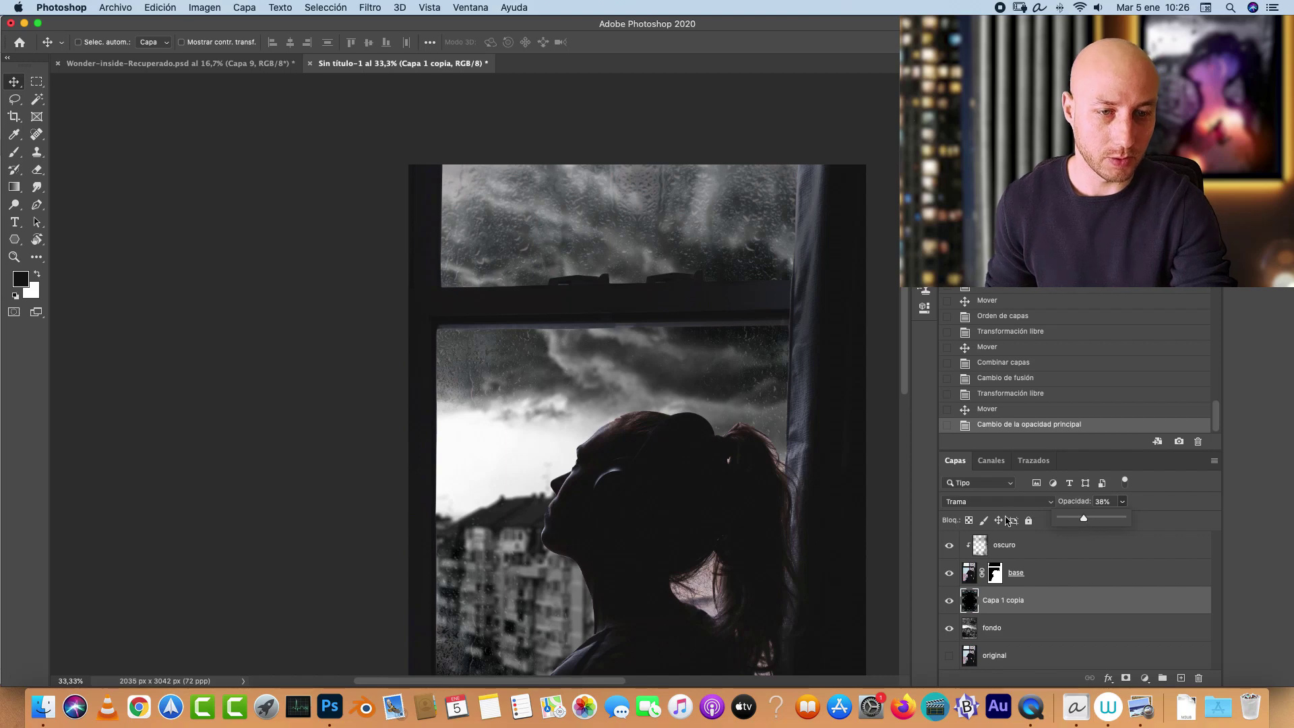
pyautogui.click(650, 344)
pyautogui.moveTo(591, 274); pyautogui.dragTo(653, 413)
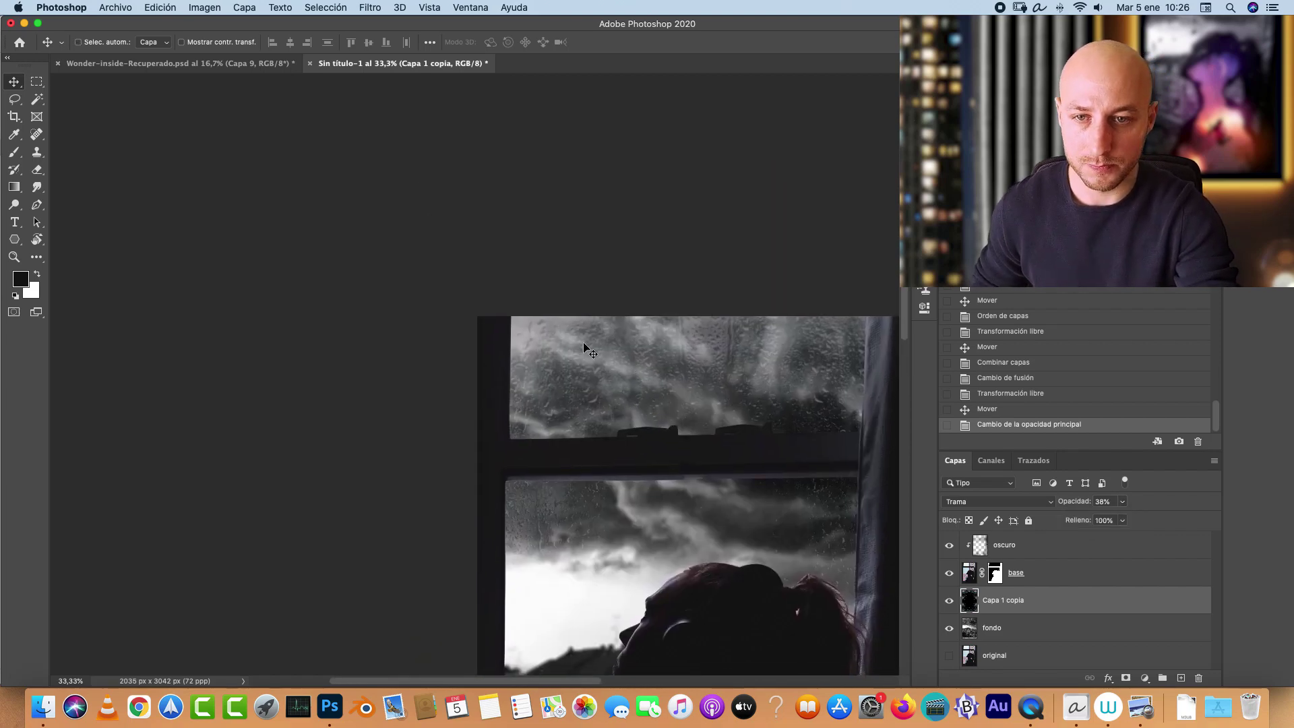
pyautogui.moveTo(1120, 499); pyautogui.dragTo(1170, 562)
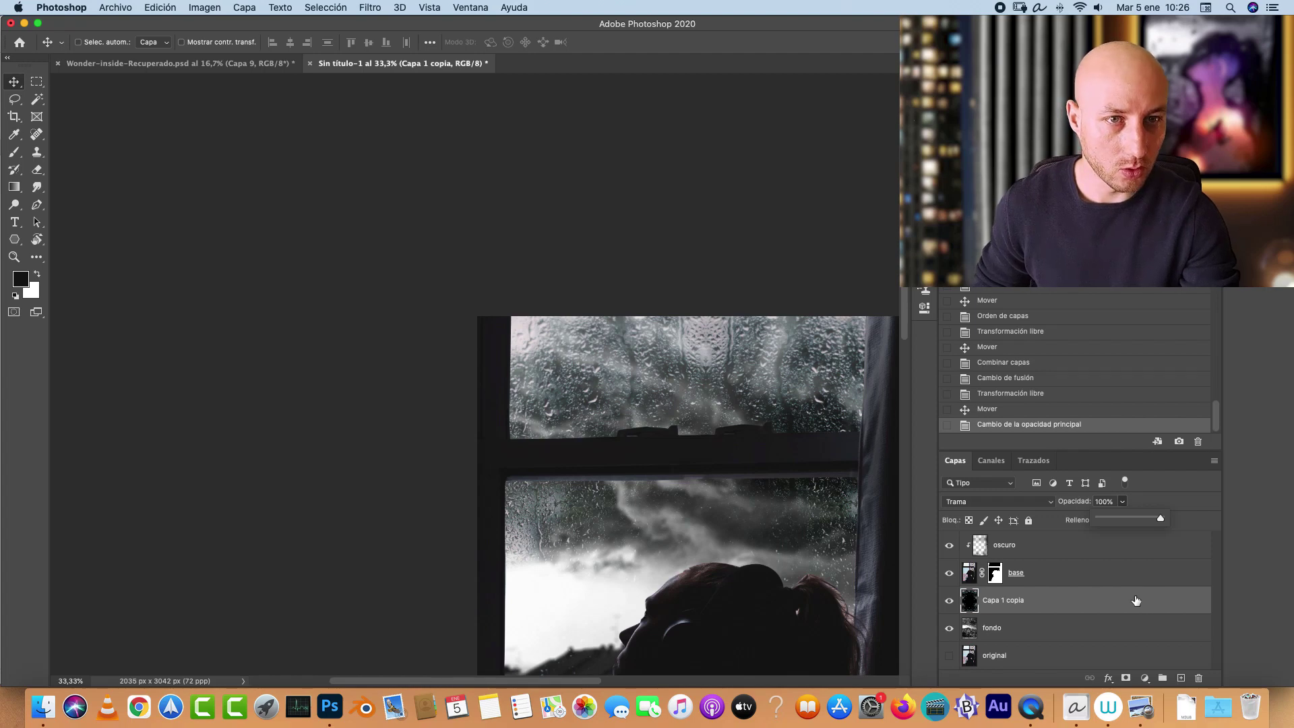
pyautogui.moveTo(766, 659); pyautogui.dragTo(718, 594)
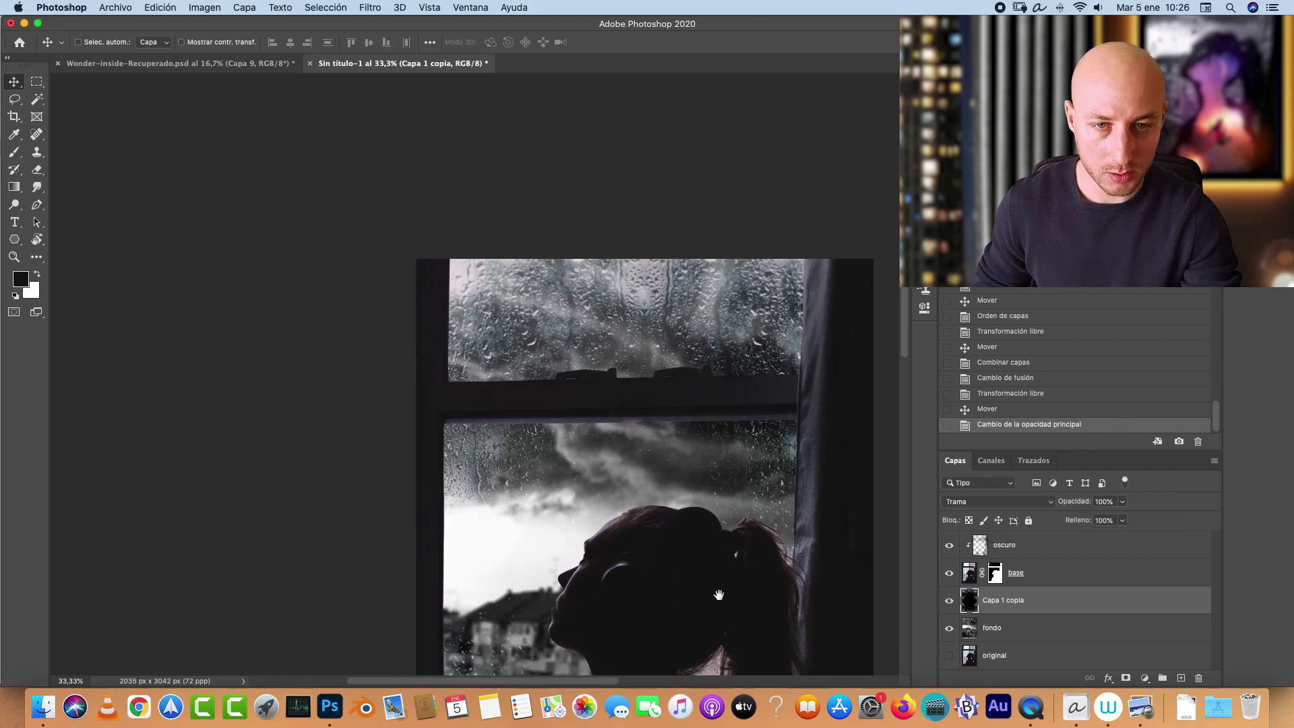
# Step: Add a layer mask to the raindrop layer and try normal and inverted gradients on it, undoing each one
pyautogui.click(1126, 677)
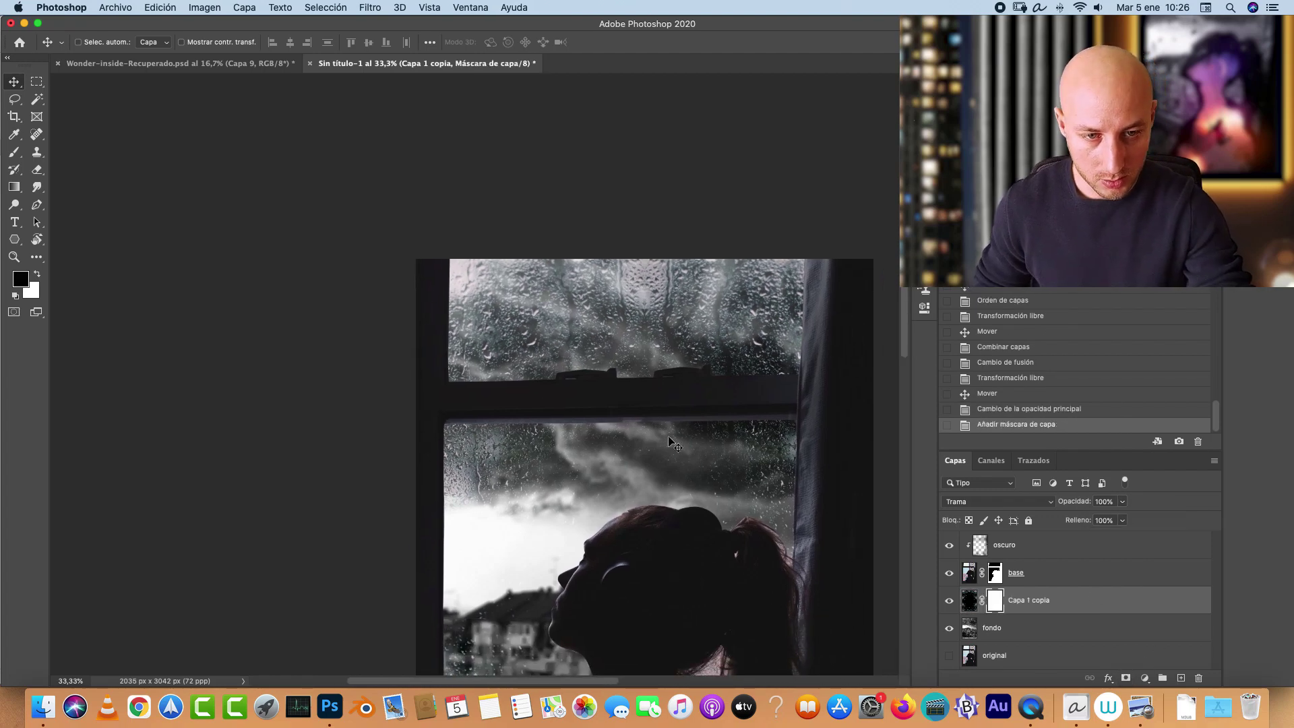
pyautogui.click(14, 186)
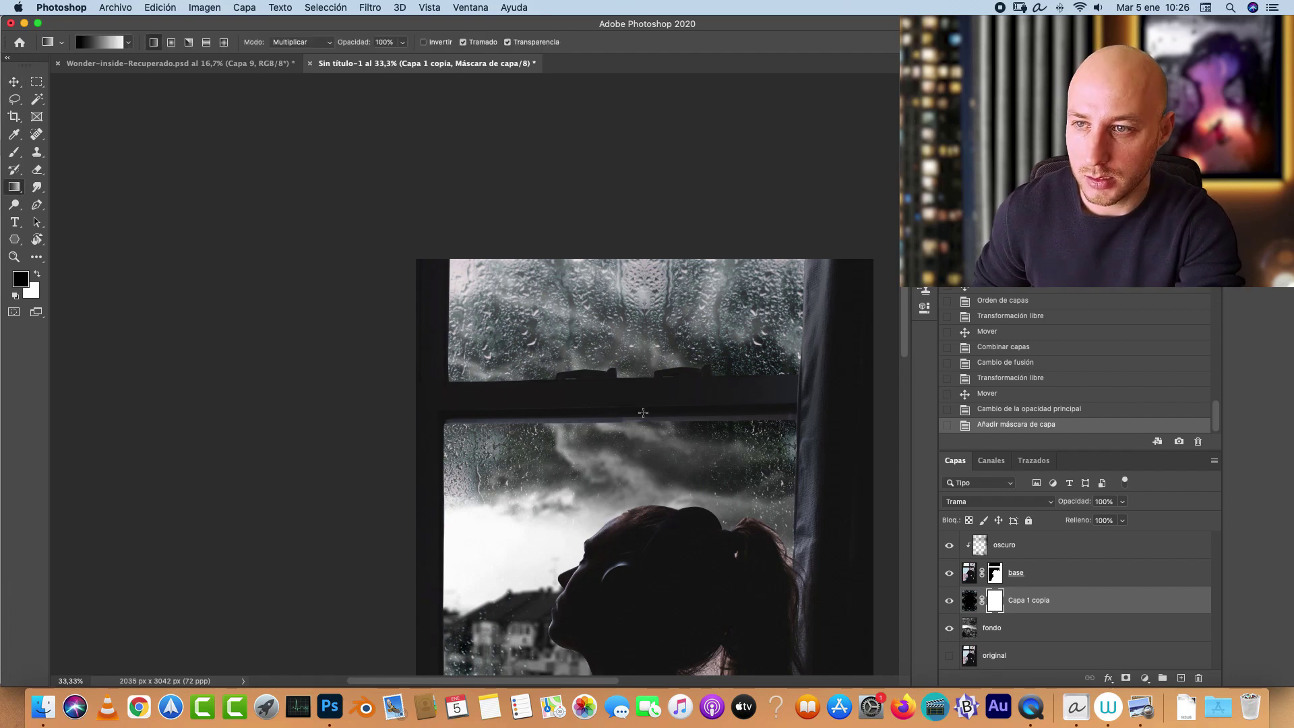
pyautogui.moveTo(641, 413); pyautogui.dragTo(643, 289)
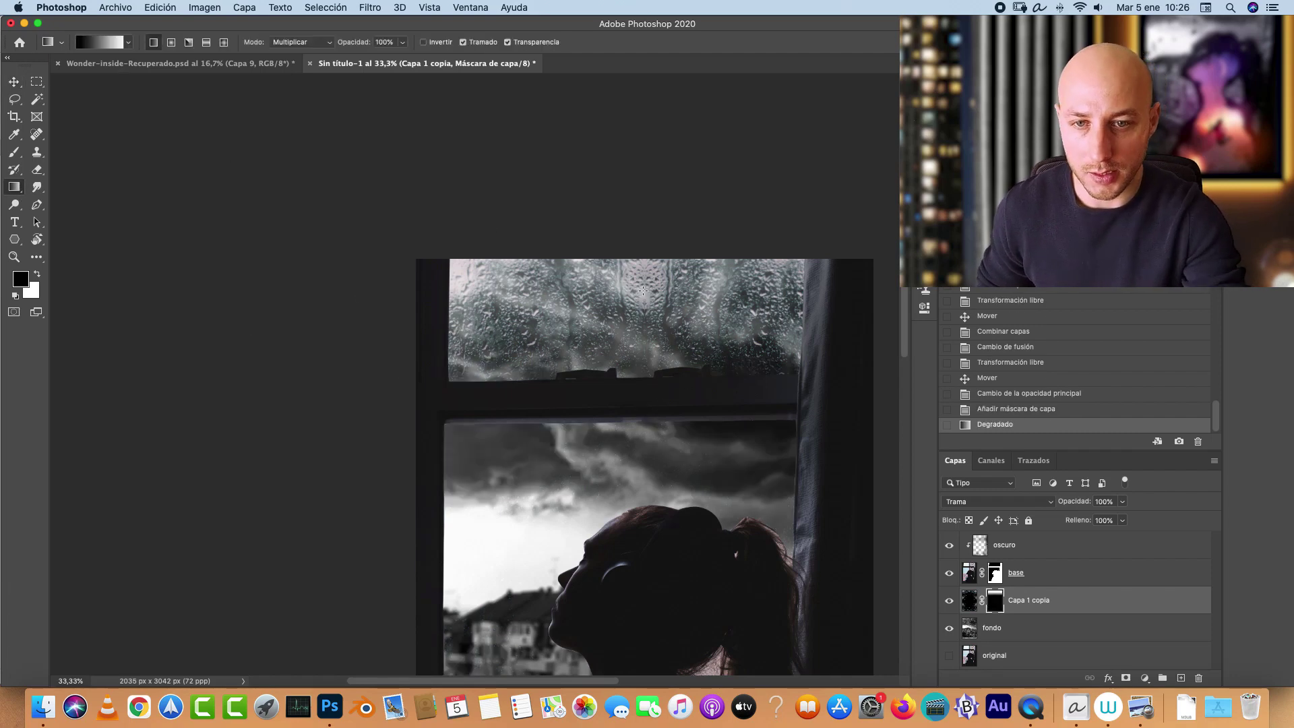
pyautogui.press('super+z')
pyautogui.click(437, 42)
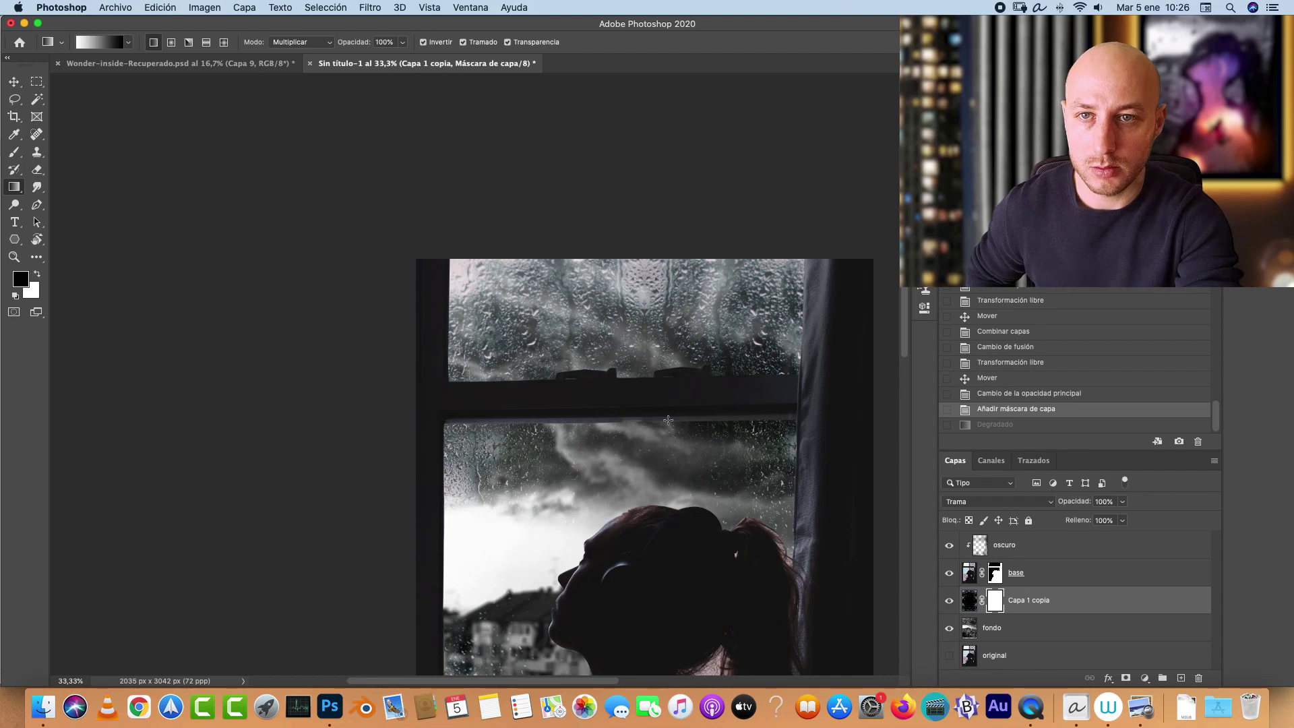
pyautogui.moveTo(668, 419); pyautogui.dragTo(678, 225)
pyautogui.press('super+z')
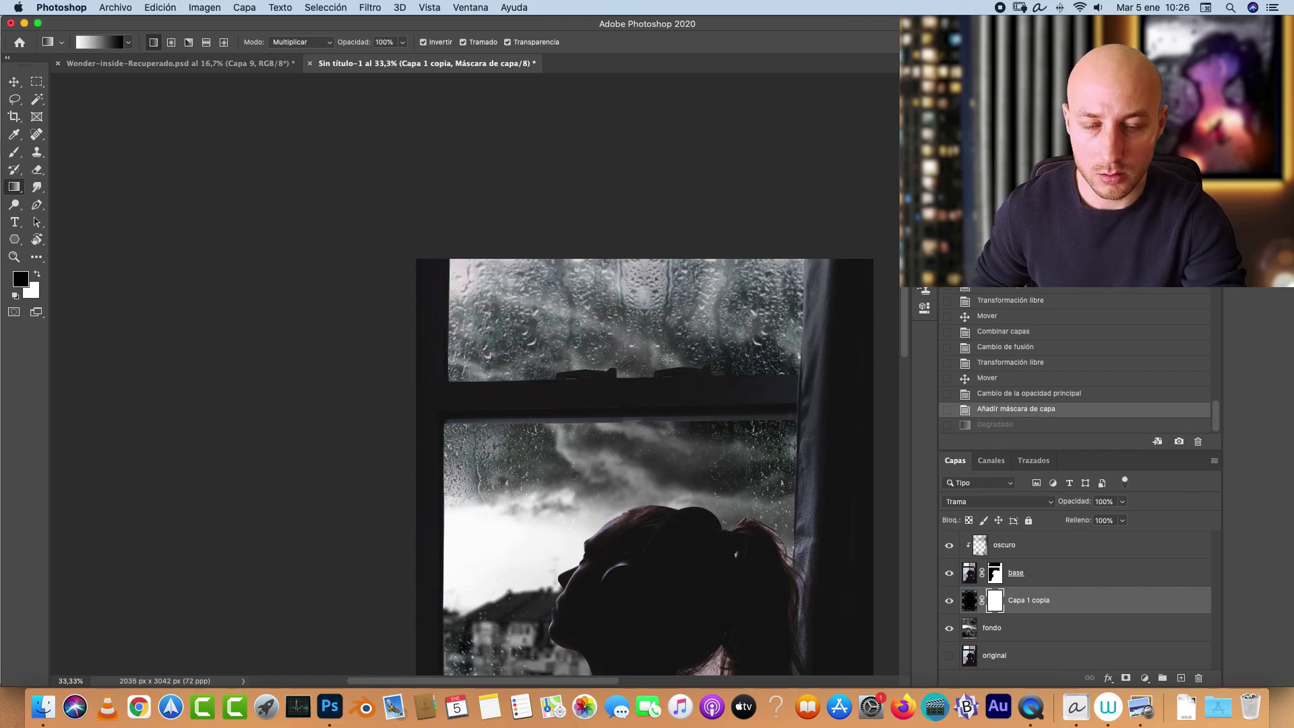
# Step: Try fading the upper pane's raindrops with repeated inverted gradients on the mask, and delete the mask without applying it
pyautogui.moveTo(667, 360); pyautogui.dragTo(685, 139)
pyautogui.moveTo(659, 432); pyautogui.dragTo(670, 269)
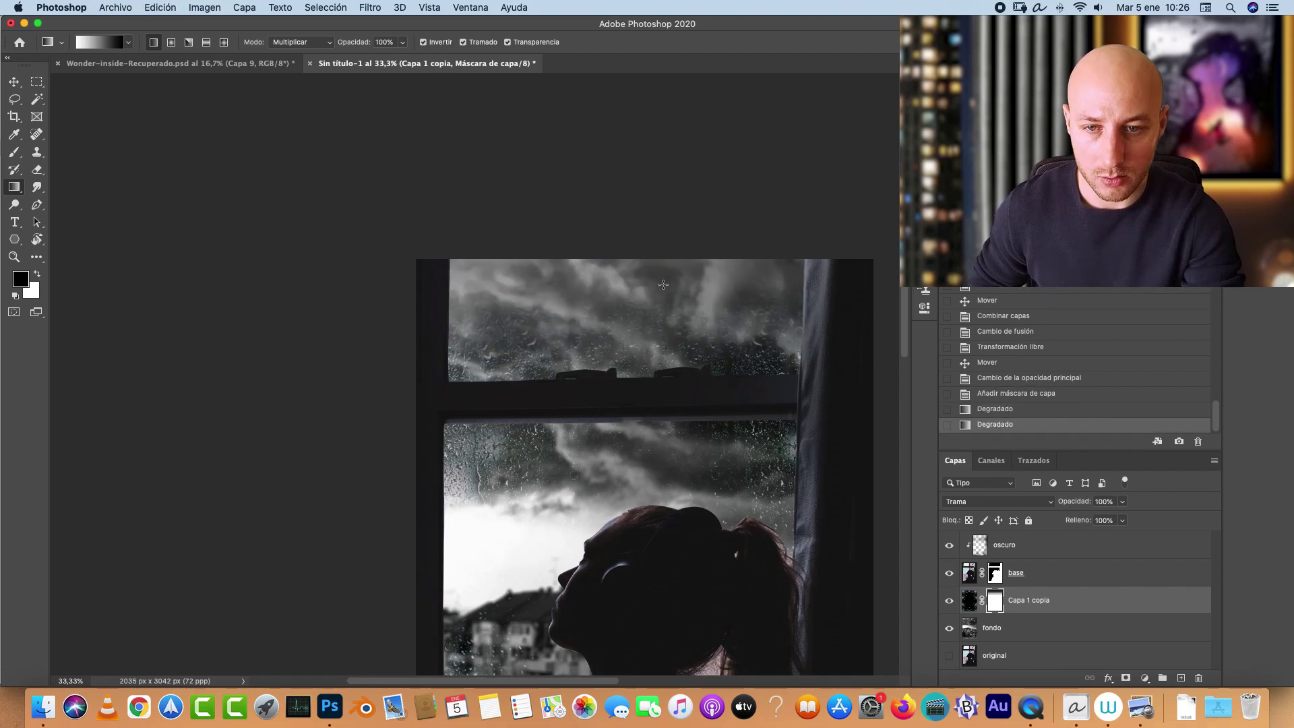
pyautogui.moveTo(670, 448); pyautogui.dragTo(679, 243)
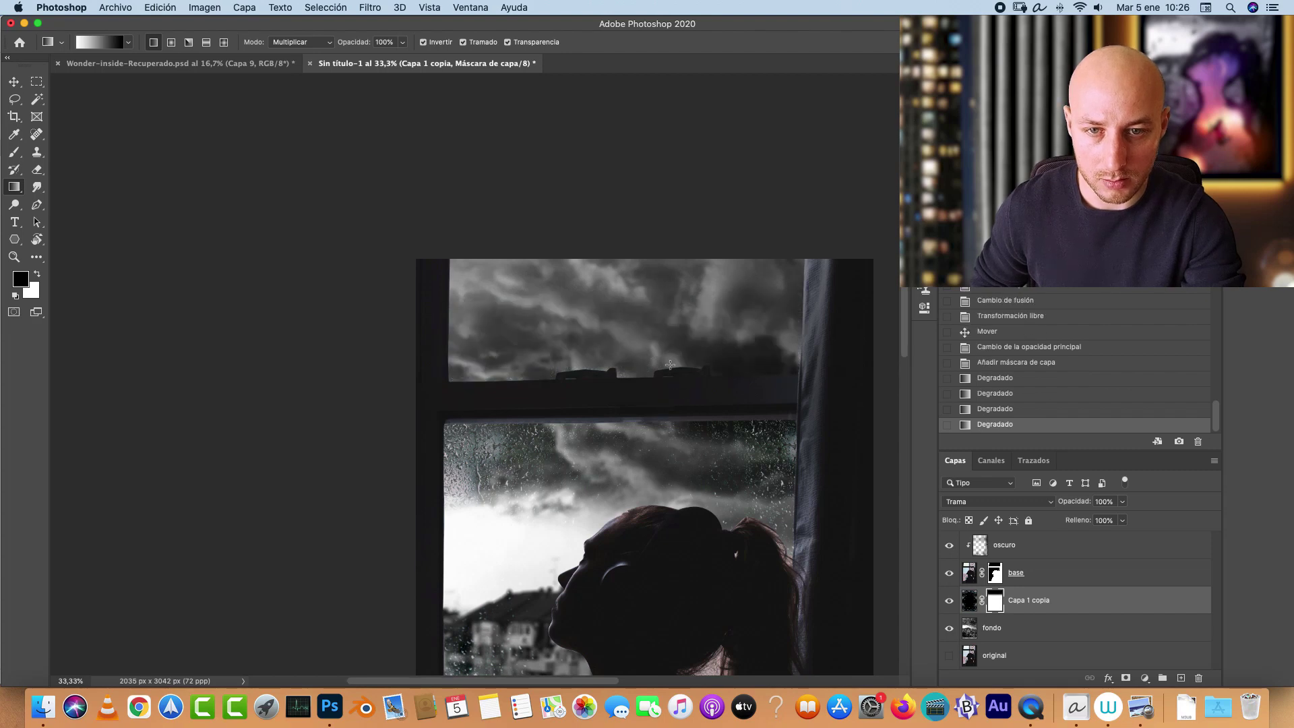
pyautogui.moveTo(670, 399); pyautogui.dragTo(680, 206)
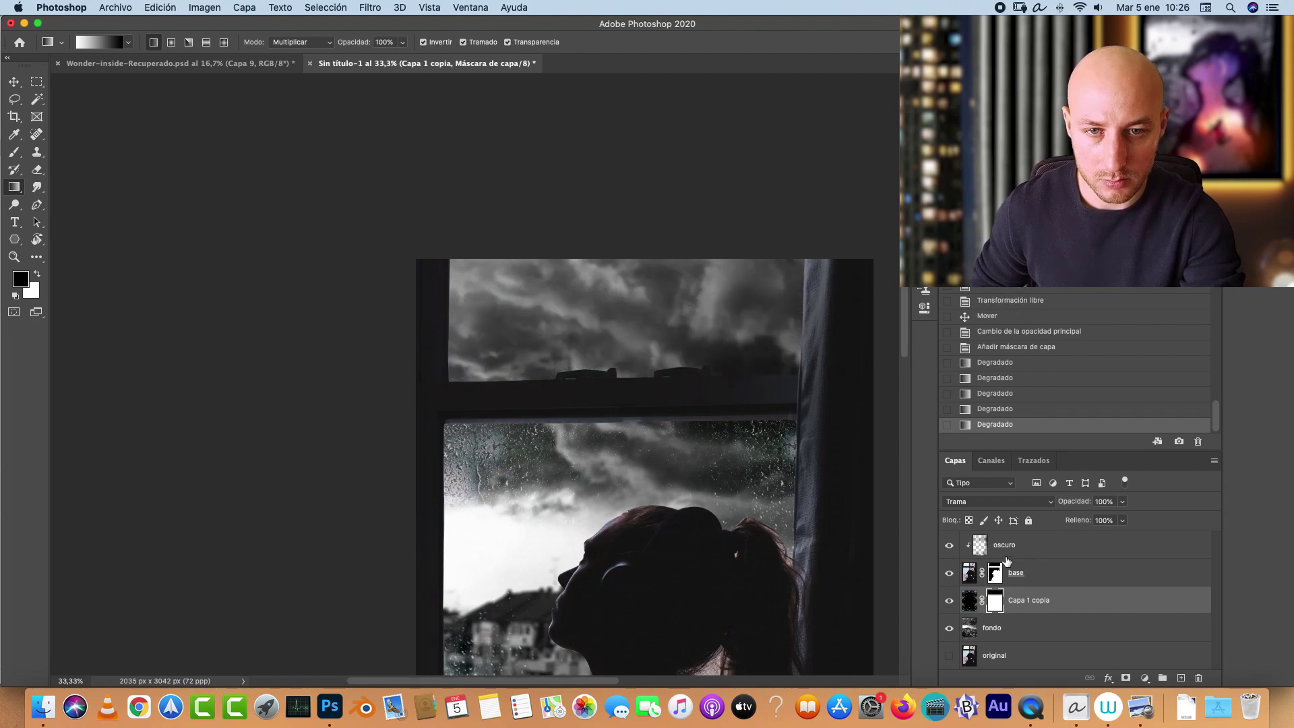
pyautogui.moveTo(996, 605); pyautogui.dragTo(1199, 677)
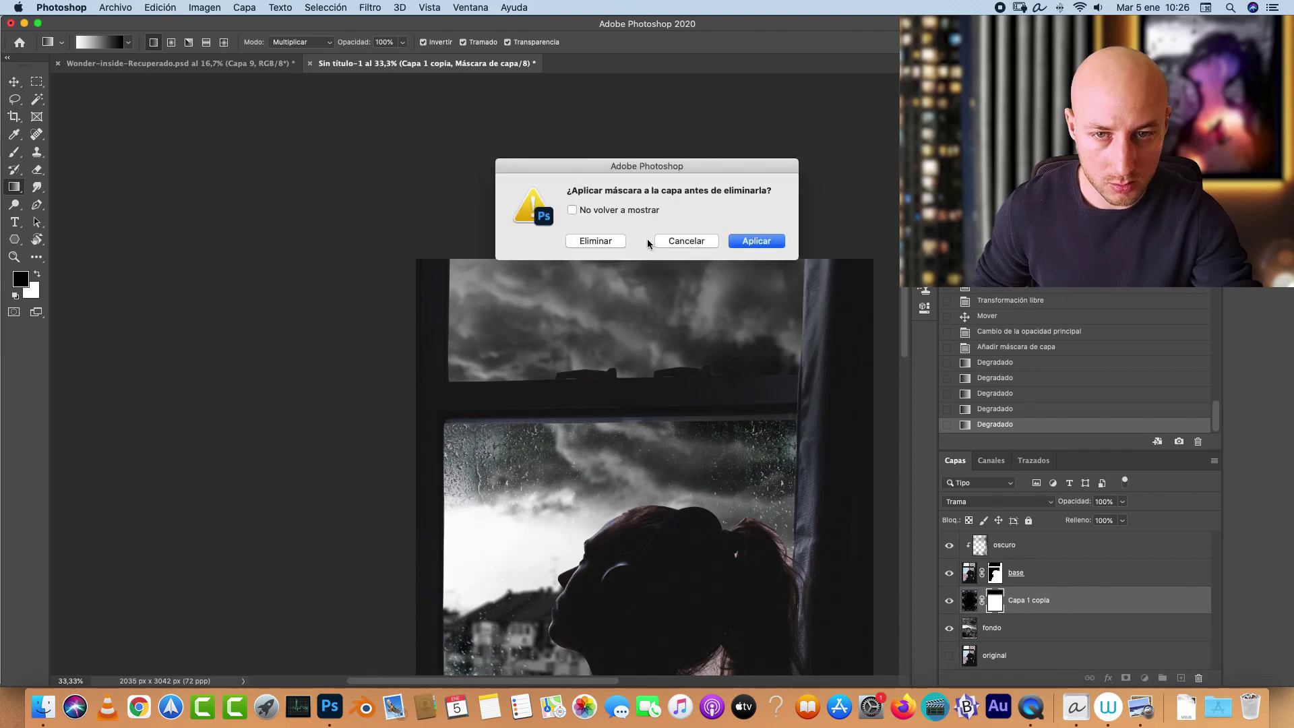
pyautogui.click(596, 241)
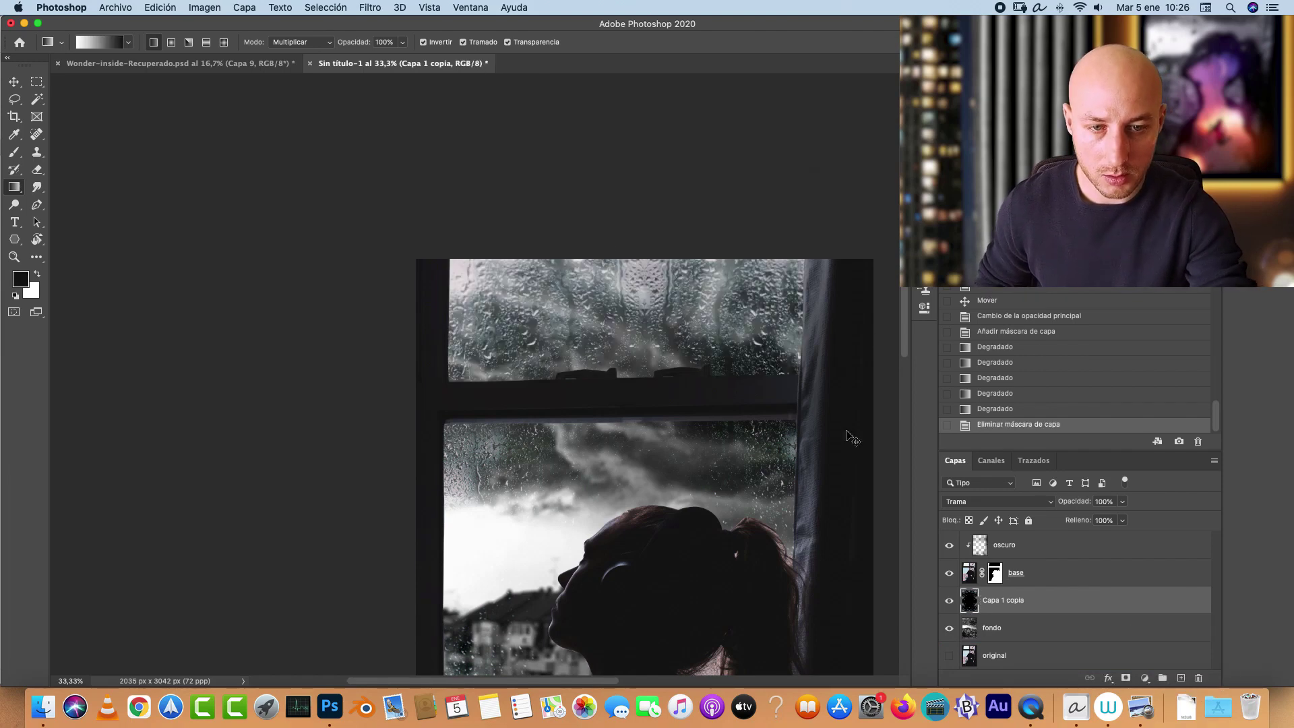
# Step: Darken the raindrop layer with Curves, placing a point at input 133 and output 76
pyautogui.press('super+m')
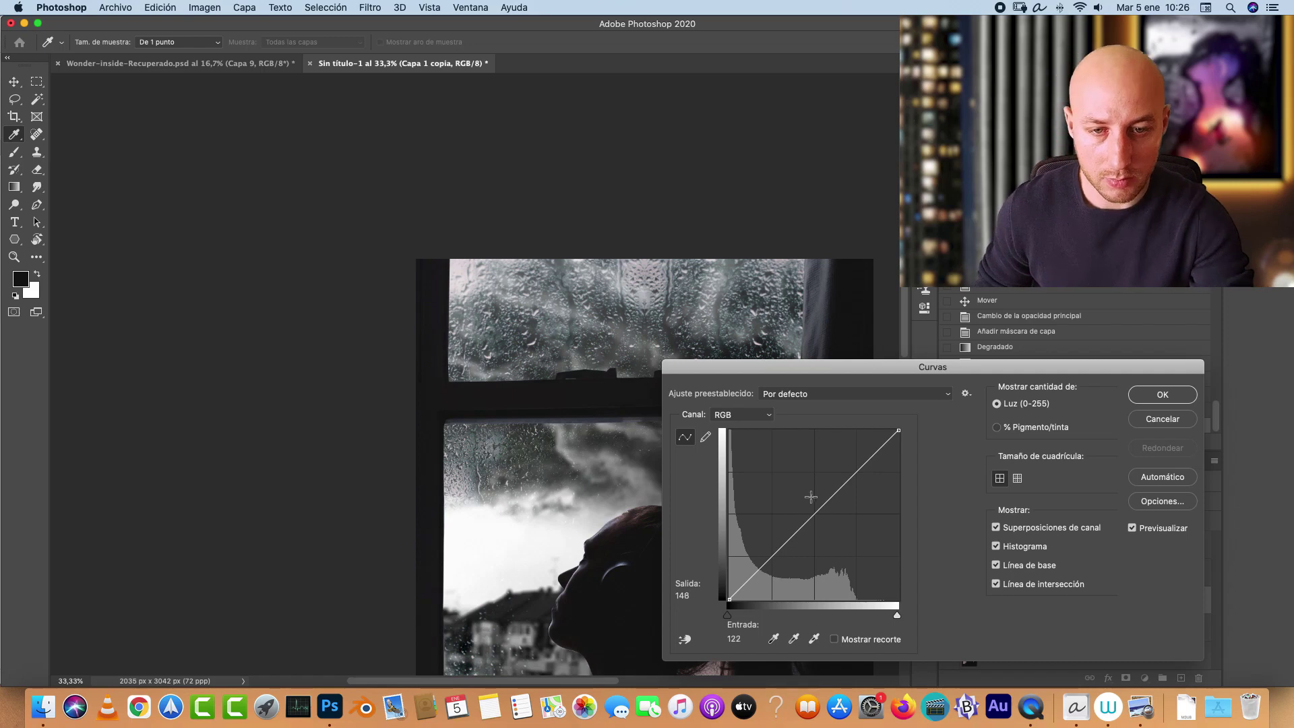
pyautogui.moveTo(802, 529); pyautogui.dragTo(816, 554)
pyautogui.scroll(-5, 404, 390)
pyautogui.hscroll(4, 405, 390)
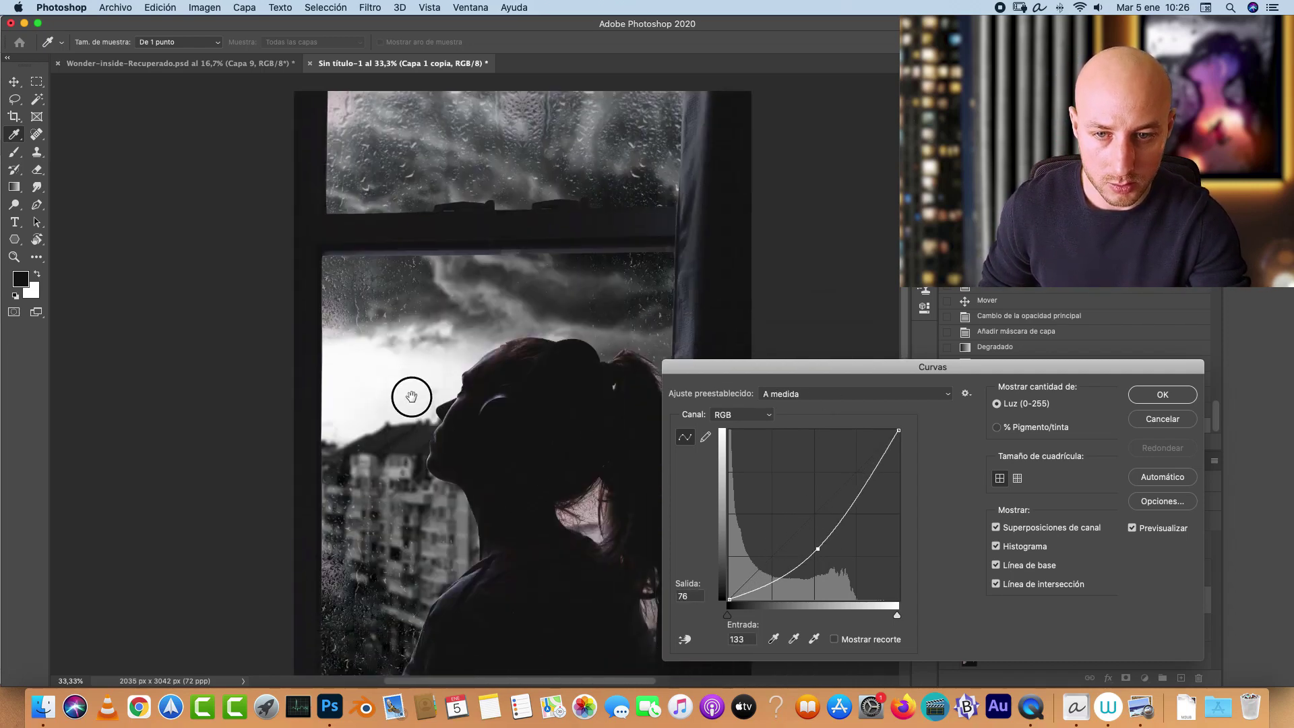
pyautogui.scroll(-2, 404, 375)
pyautogui.scroll(-2, 405, 383)
pyautogui.hscroll(2, 405, 384)
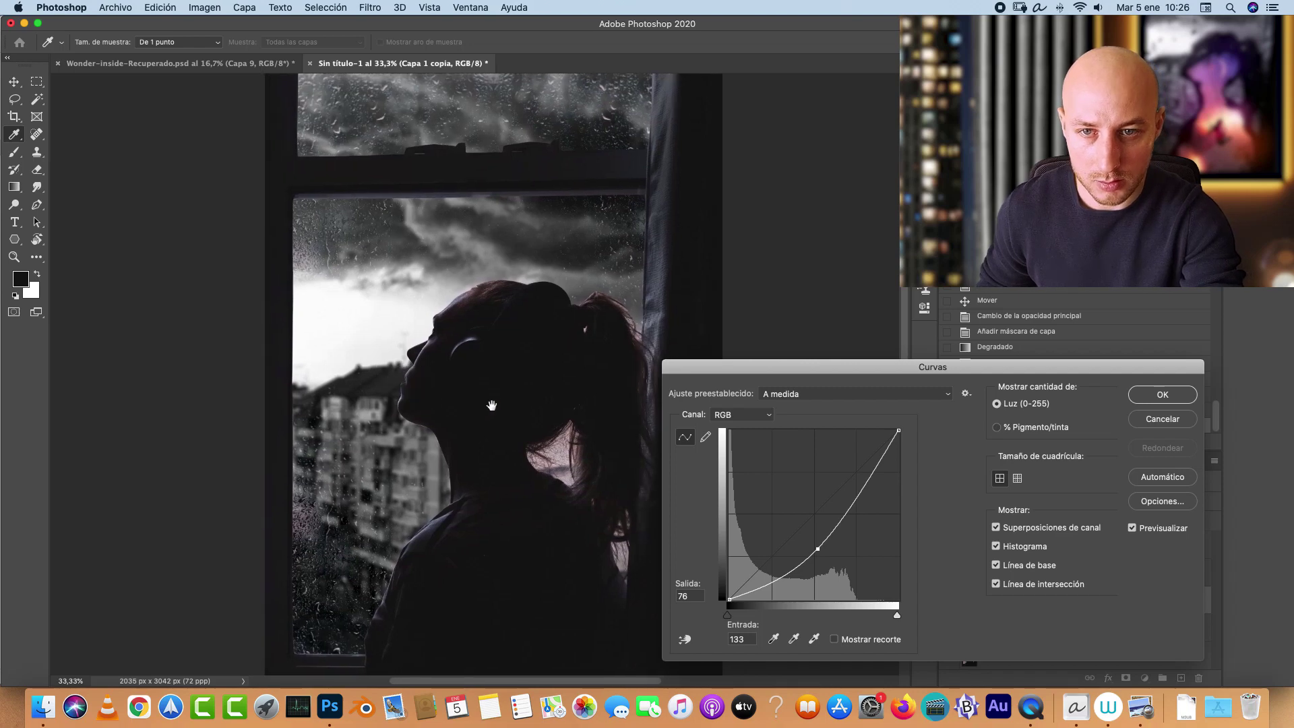
pyautogui.click(1160, 395)
# Step: Examine the darkened raindrops over the upper and lower panes and around the woman's silhouette
pyautogui.scroll(3, 621, 335)
pyautogui.hscroll(-3, 621, 335)
pyautogui.scroll(2, 621, 335)
pyautogui.hscroll(-2, 621, 334)
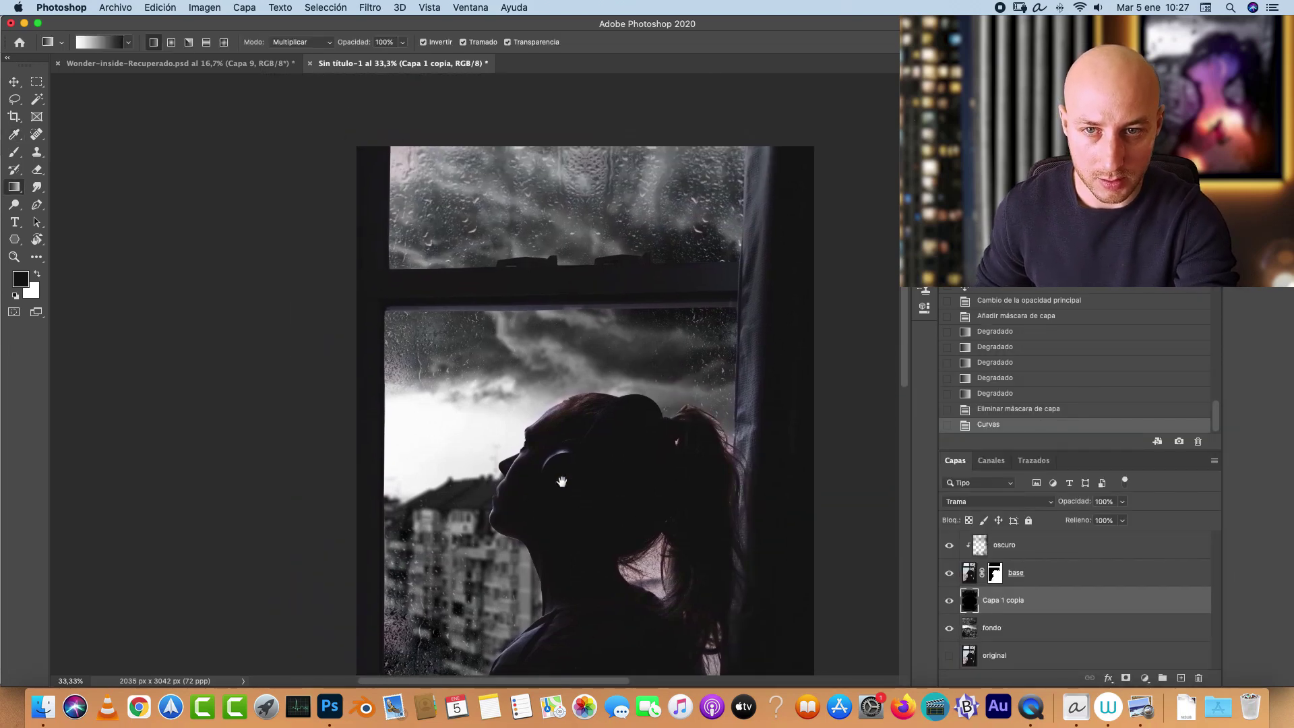
pyautogui.scroll(-5, 561, 481)
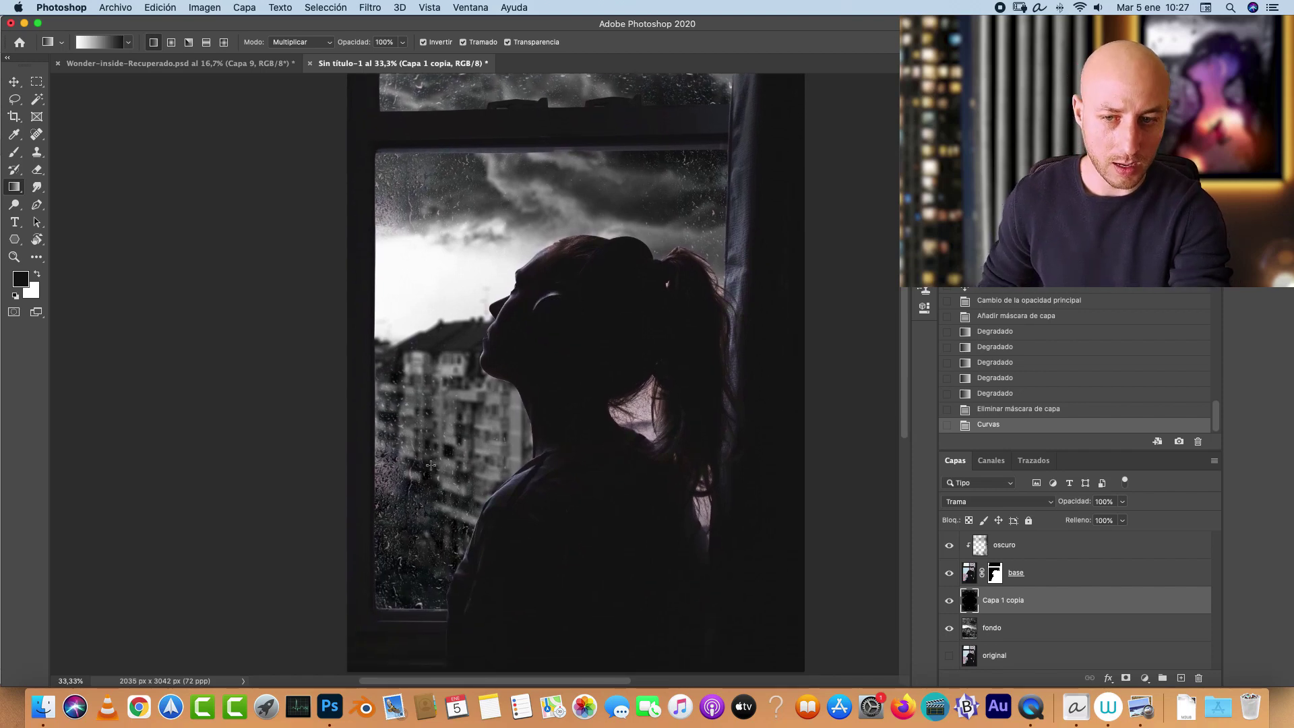
pyautogui.scroll(3, 532, 433)
pyautogui.hscroll(1, 532, 433)
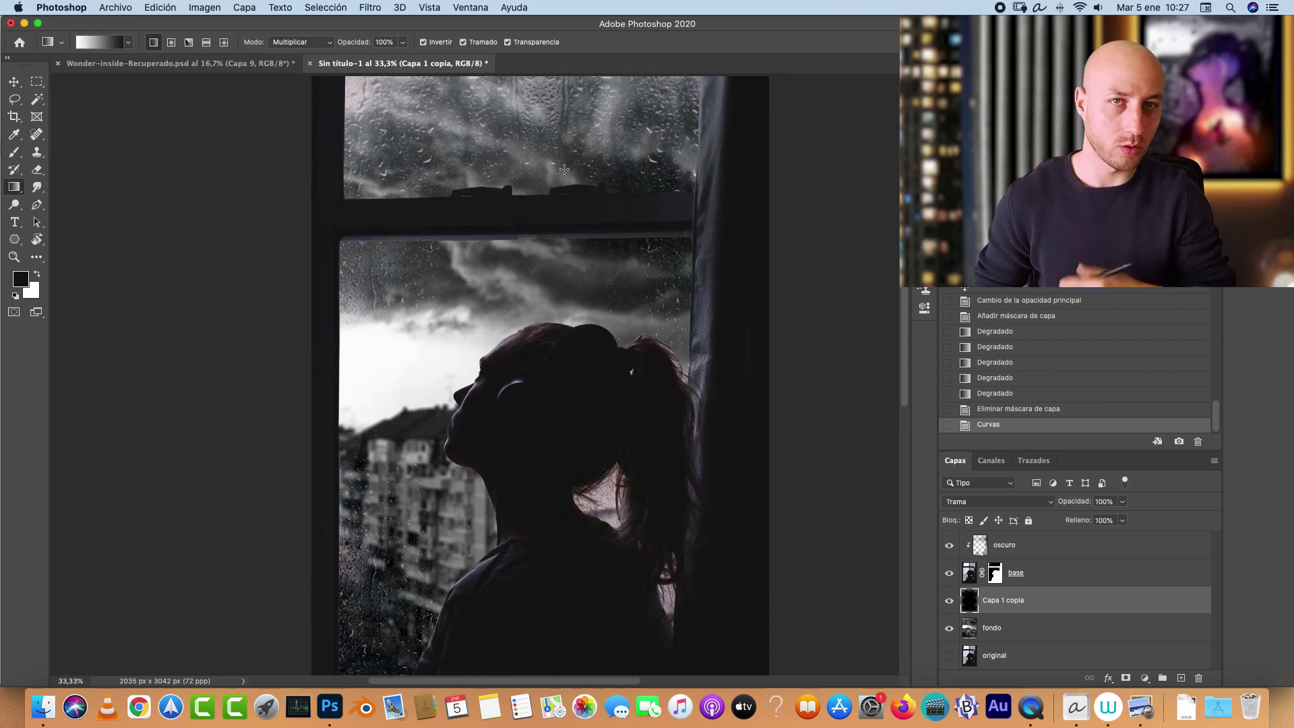
pyautogui.scroll(2, 580, 346)
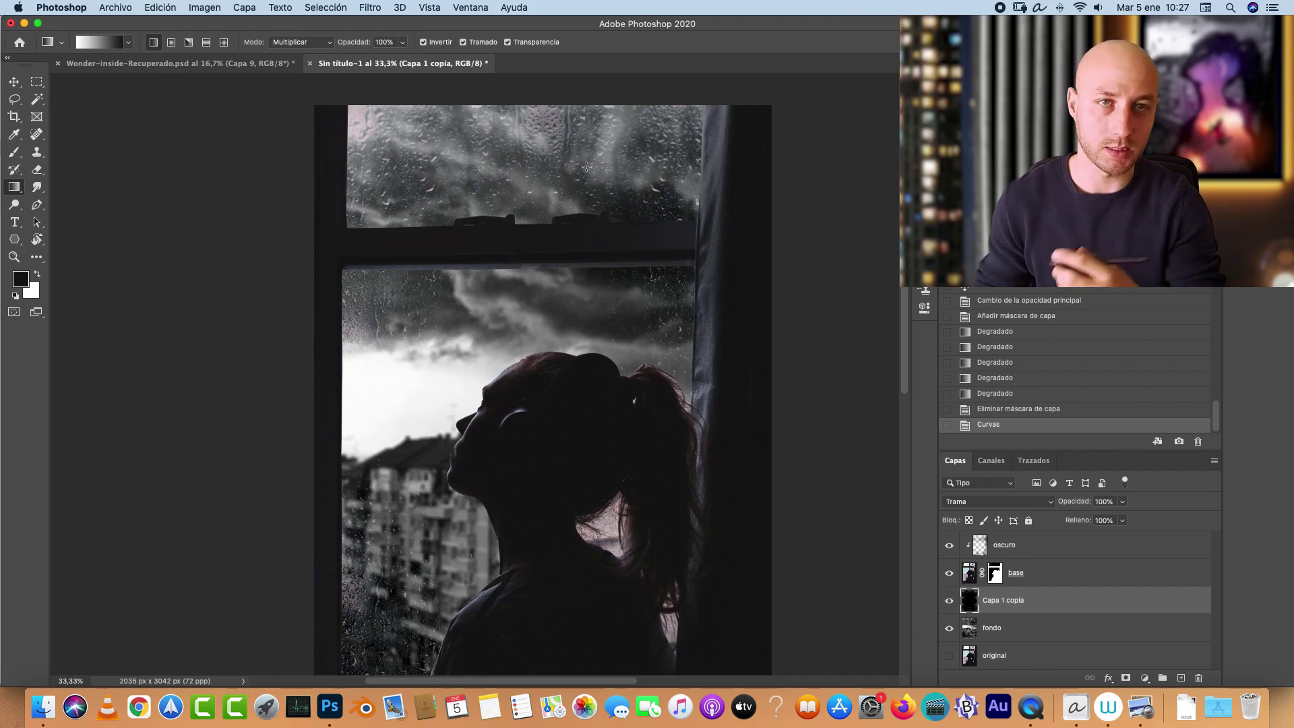
# Step: Rename the Capa 1 copia raindrop layer as agua
pyautogui.moveTo(631, 532); pyautogui.dragTo(659, 489)
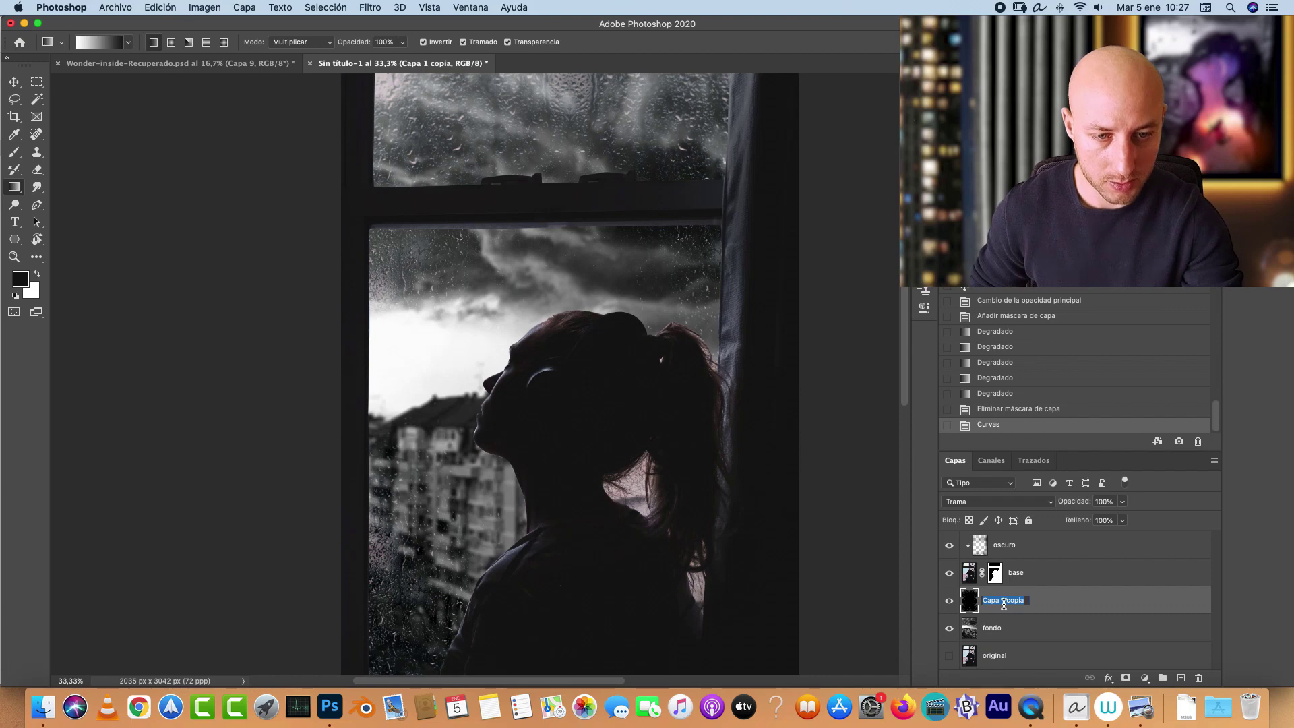
pyautogui.write('agua')
pyautogui.press('Return')
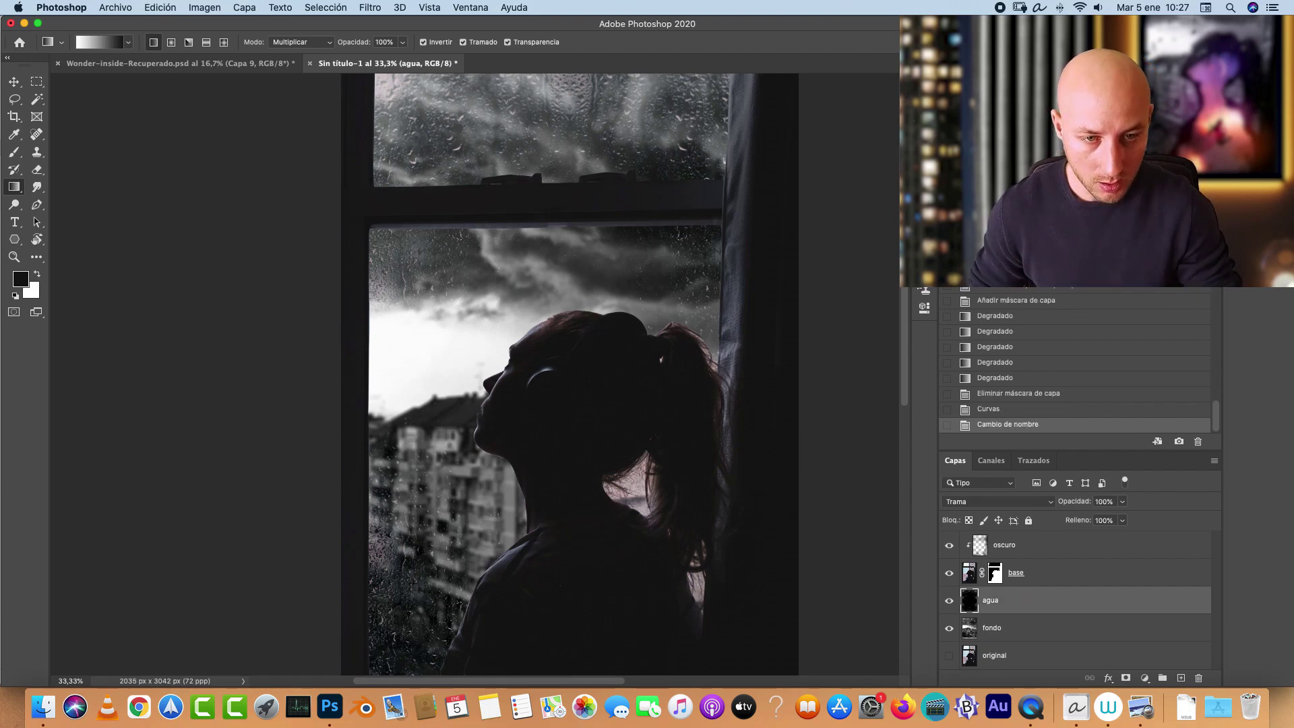
# Step: Inspect the pale gap between the woman's neck and ponytail at 100% zoom
pyautogui.moveTo(651, 490); pyautogui.dragTo(650, 420)
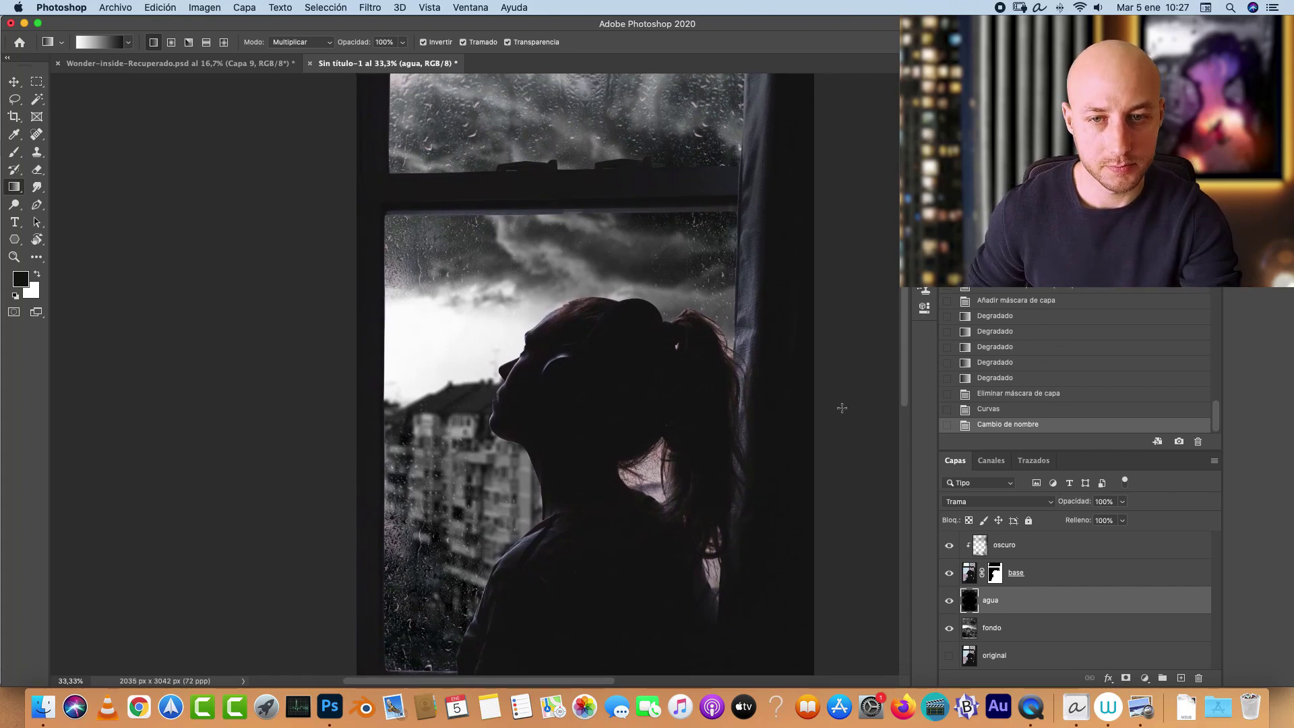
pyautogui.scroll(3, 807, 453)
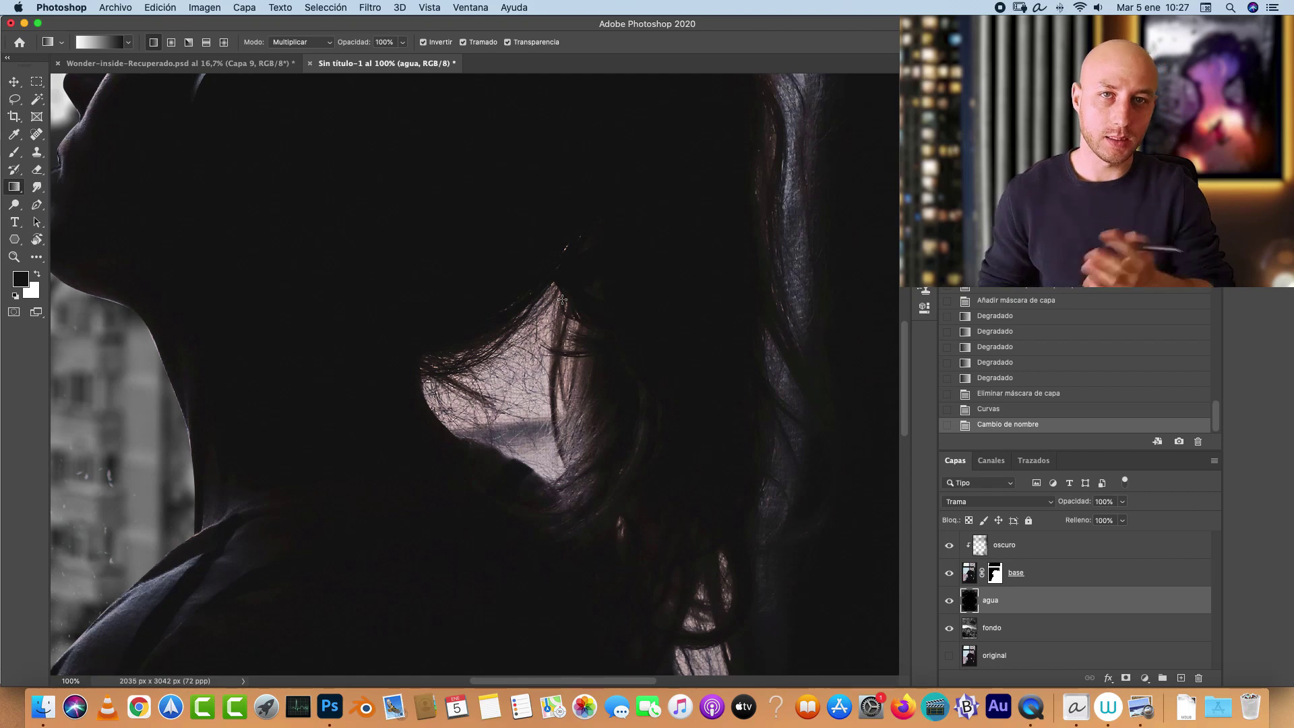
# Step: Compare the hair outline and neck gap in the composite with those in Wonder-inside-Recuperado.psd at 100% zoom
pyautogui.moveTo(562, 299); pyautogui.dragTo(580, 392)
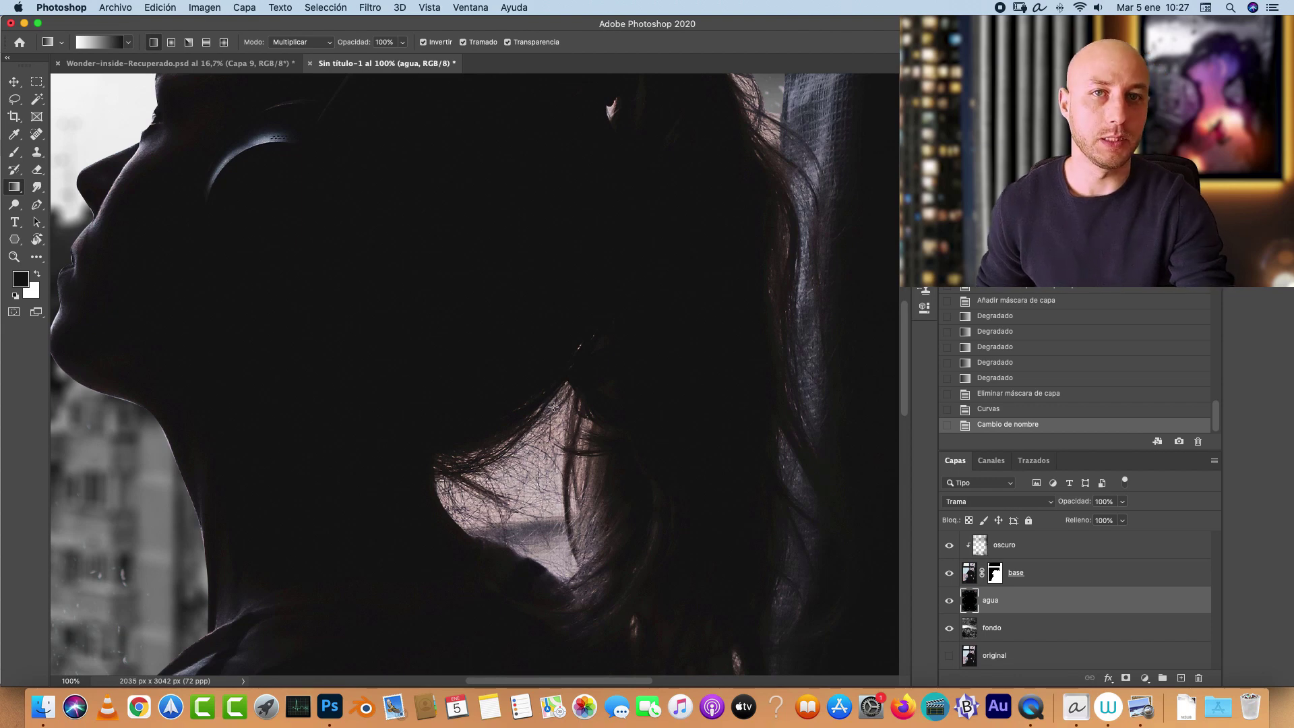
pyautogui.moveTo(637, 490); pyautogui.dragTo(634, 568)
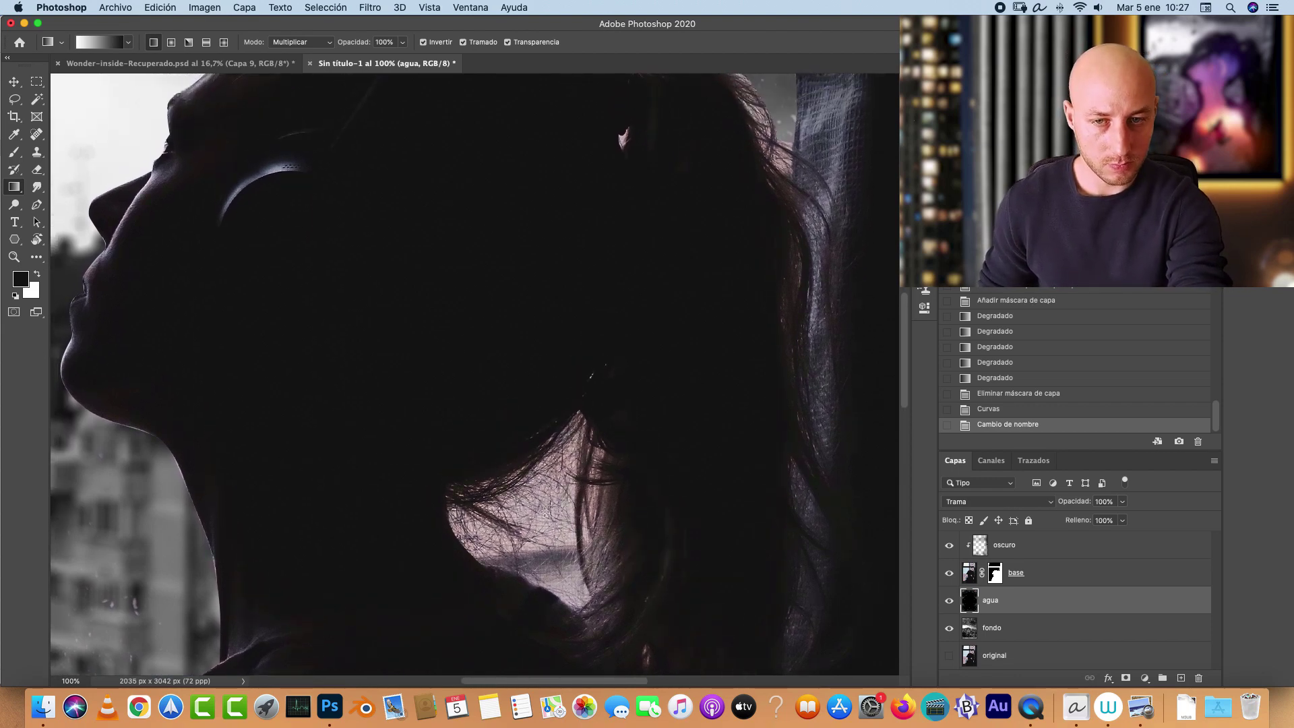
pyautogui.moveTo(674, 312); pyautogui.dragTo(597, 552)
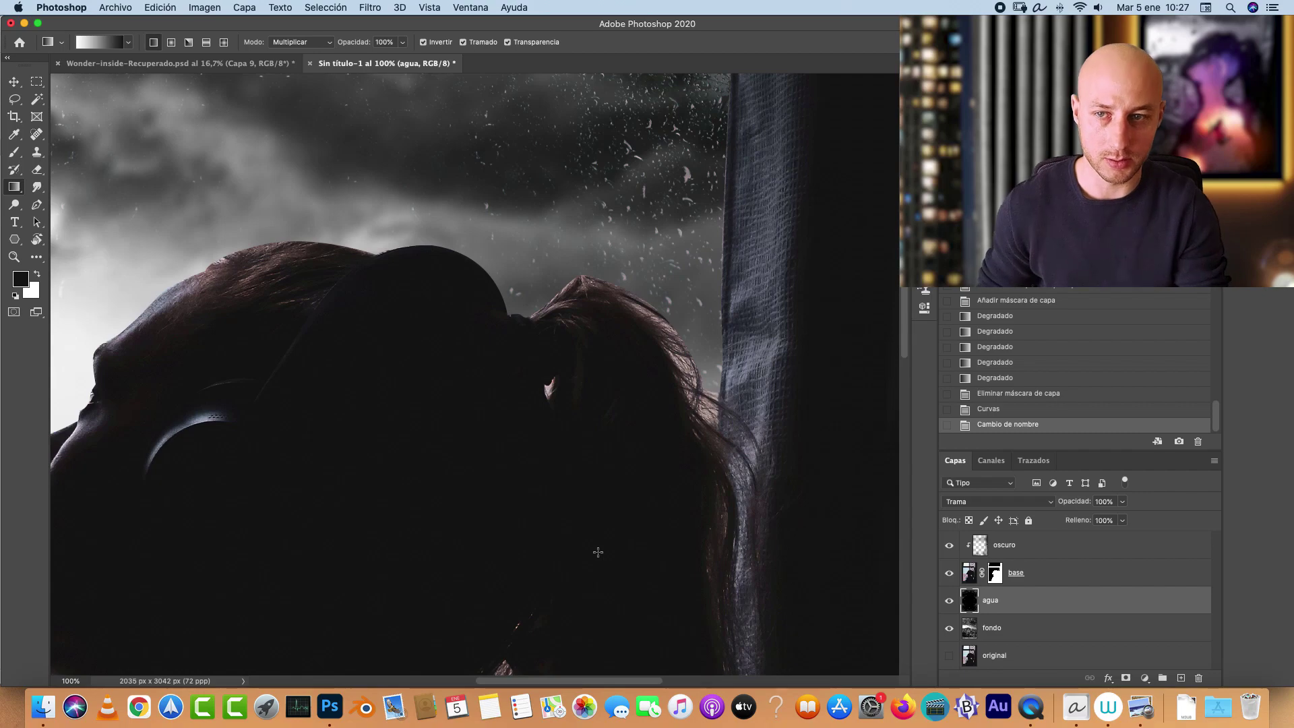
pyautogui.hscroll(-5, 598, 548)
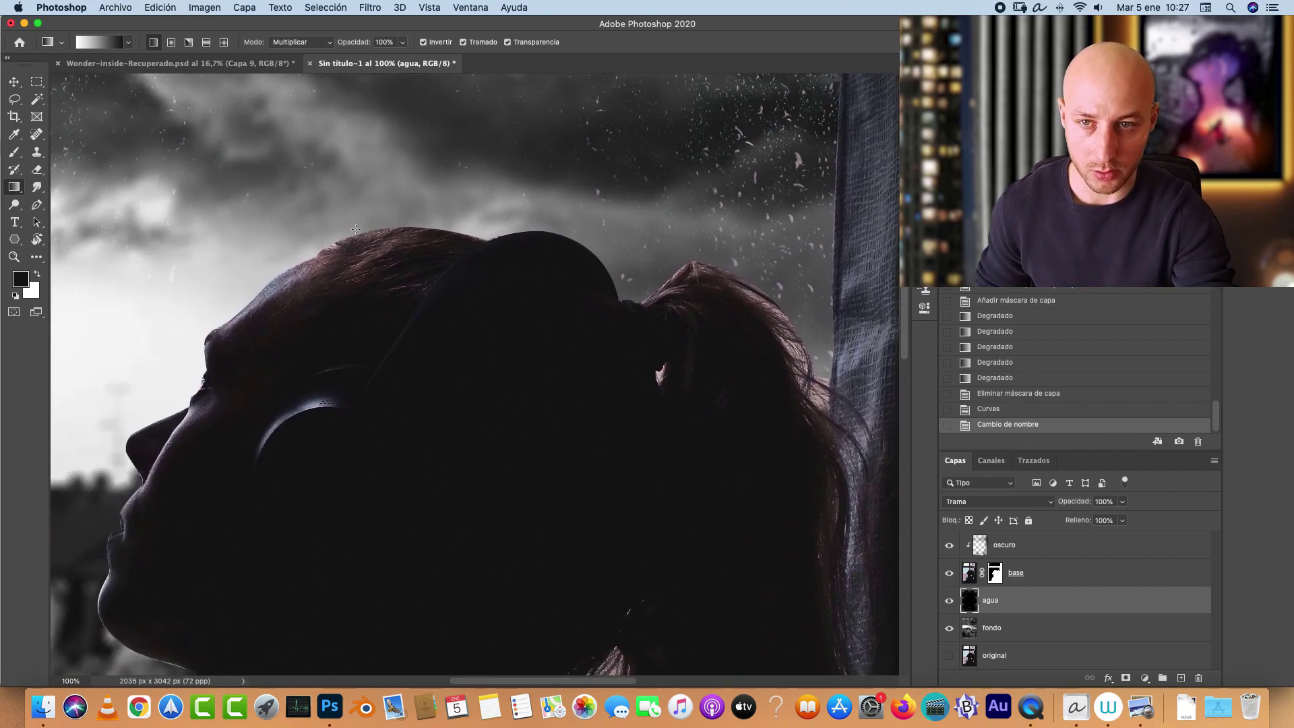
pyautogui.click(179, 63)
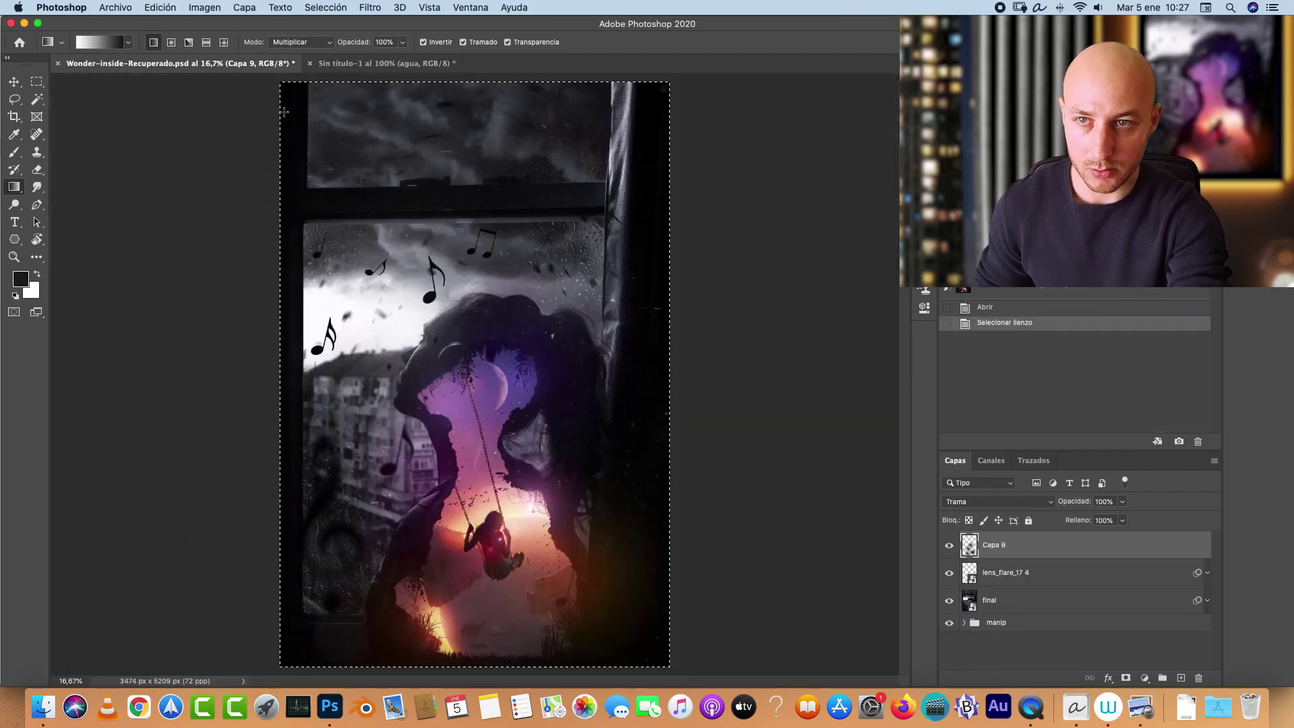
pyautogui.press('super+1')
pyautogui.moveTo(657, 186); pyautogui.dragTo(472, 433)
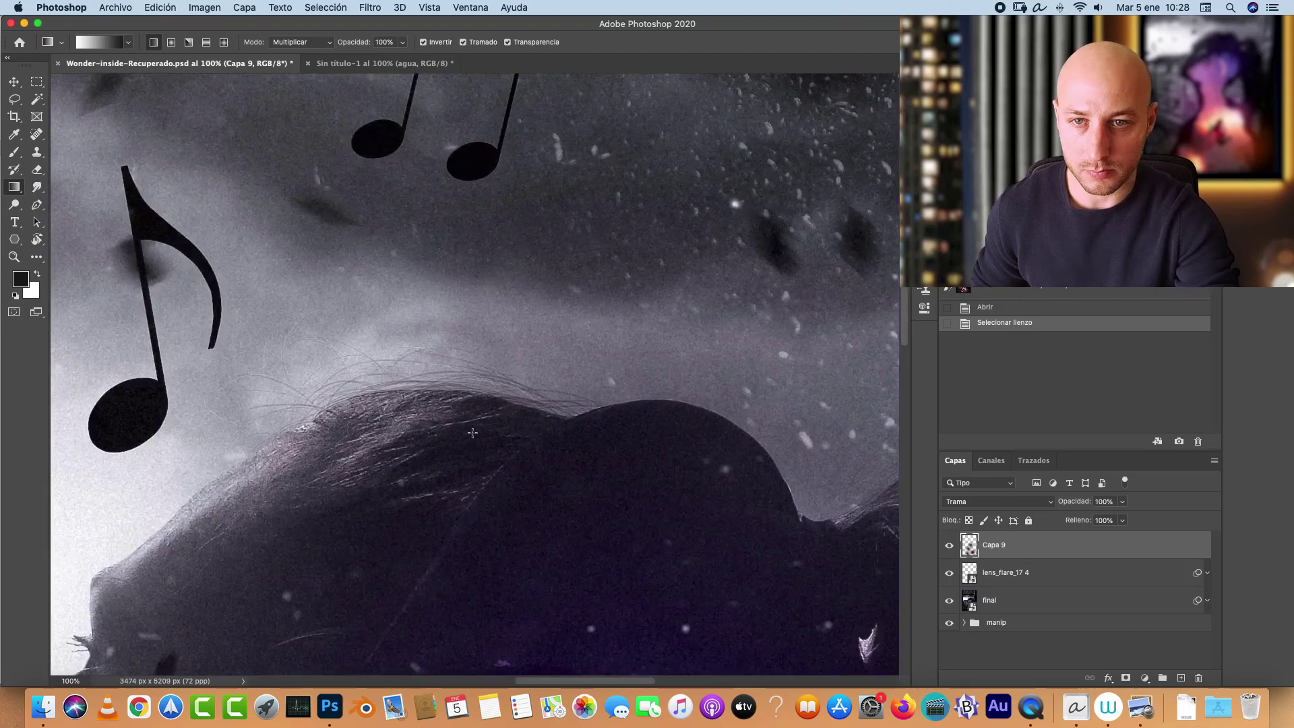
pyautogui.hscroll(10, 364, 375)
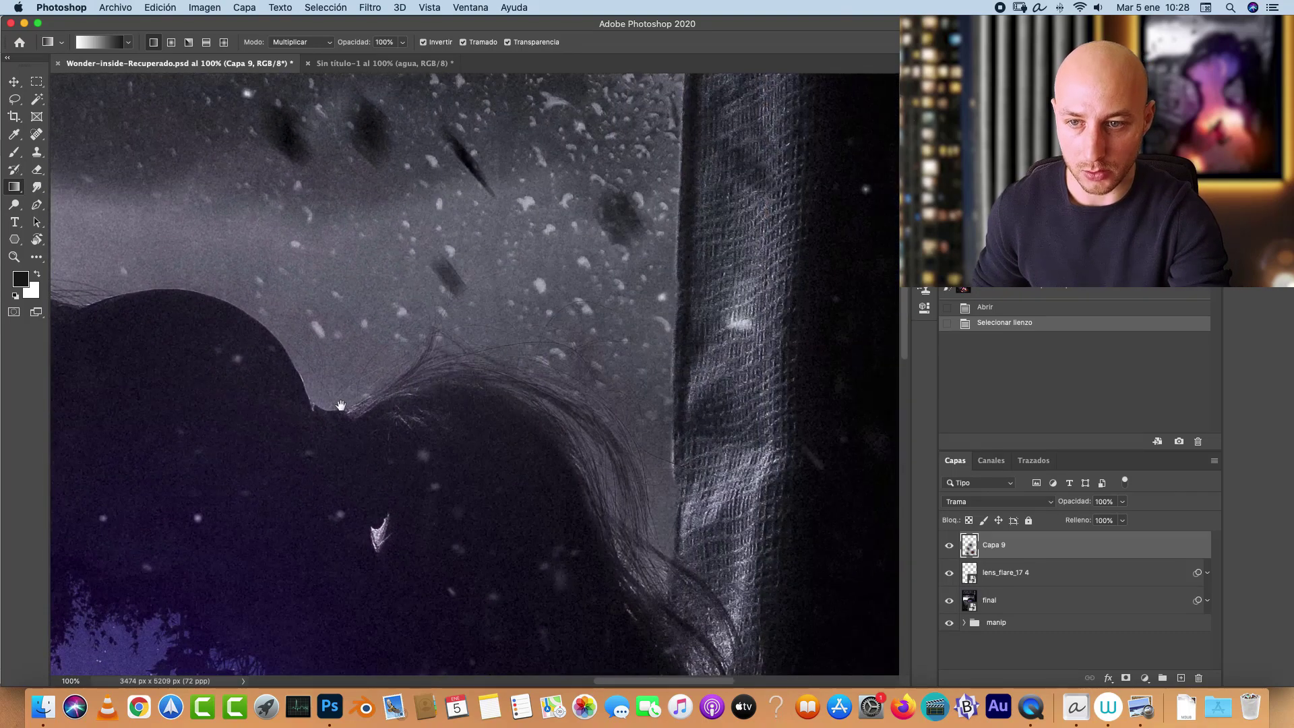
pyautogui.scroll(-15, 626, 441)
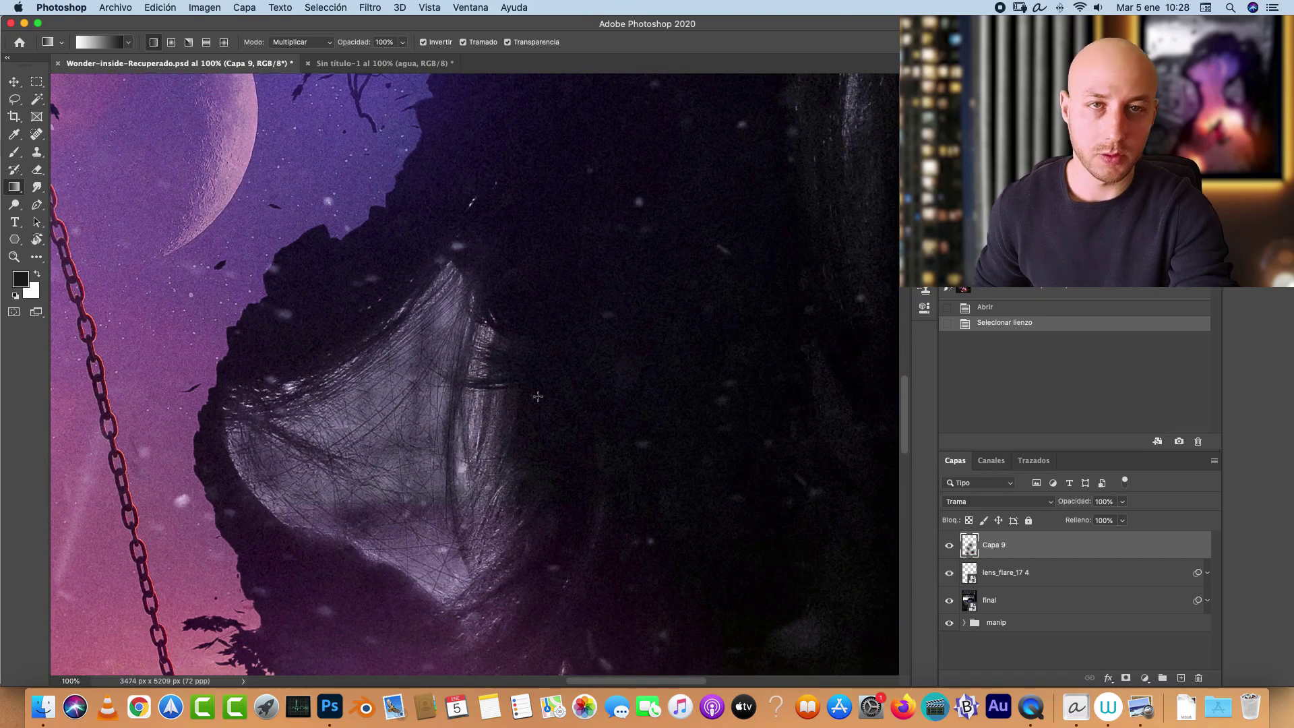
# Step: Target the base layer's mask in the composite and set the Brush to 40% opacity and 30% flow, with pen-pressure opacity transfer
pyautogui.hotkey('ctrl', 'Tab')
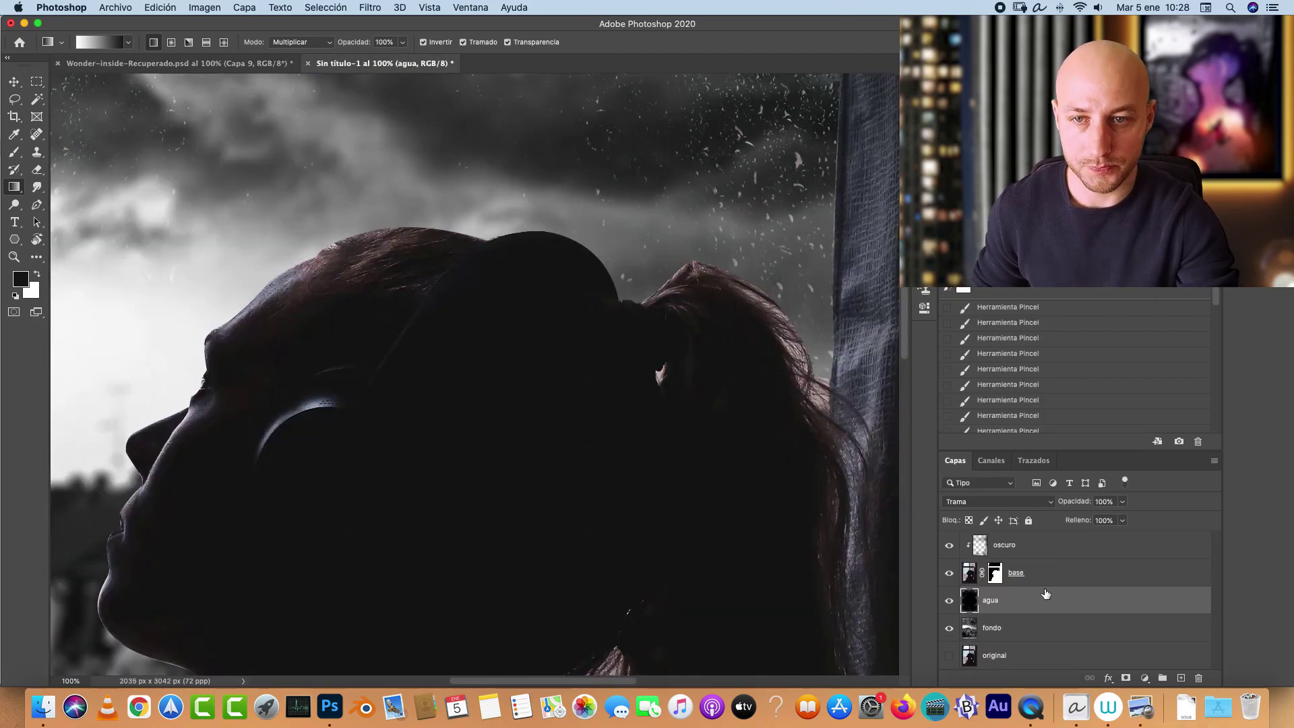
pyautogui.click(1031, 572)
pyautogui.moveTo(768, 502); pyautogui.dragTo(690, 246)
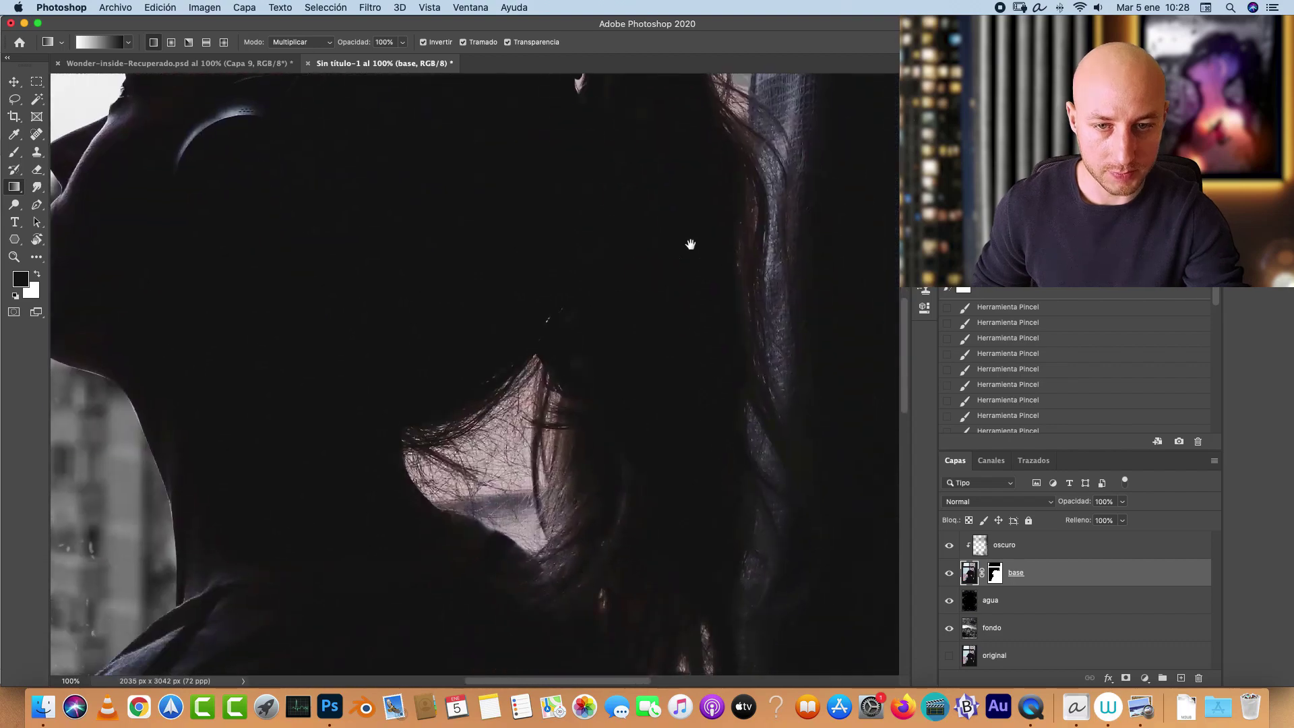
pyautogui.press('b')
pyautogui.rightClick(646, 229)
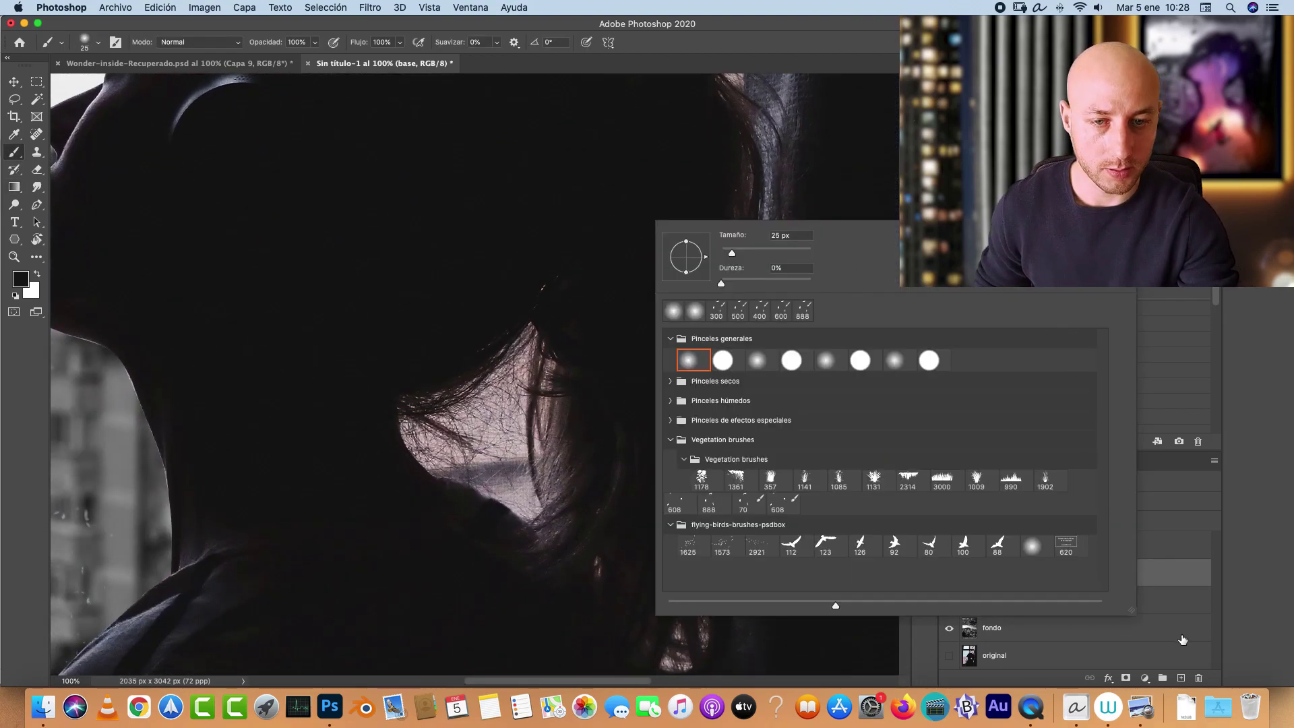
pyautogui.click(1179, 582)
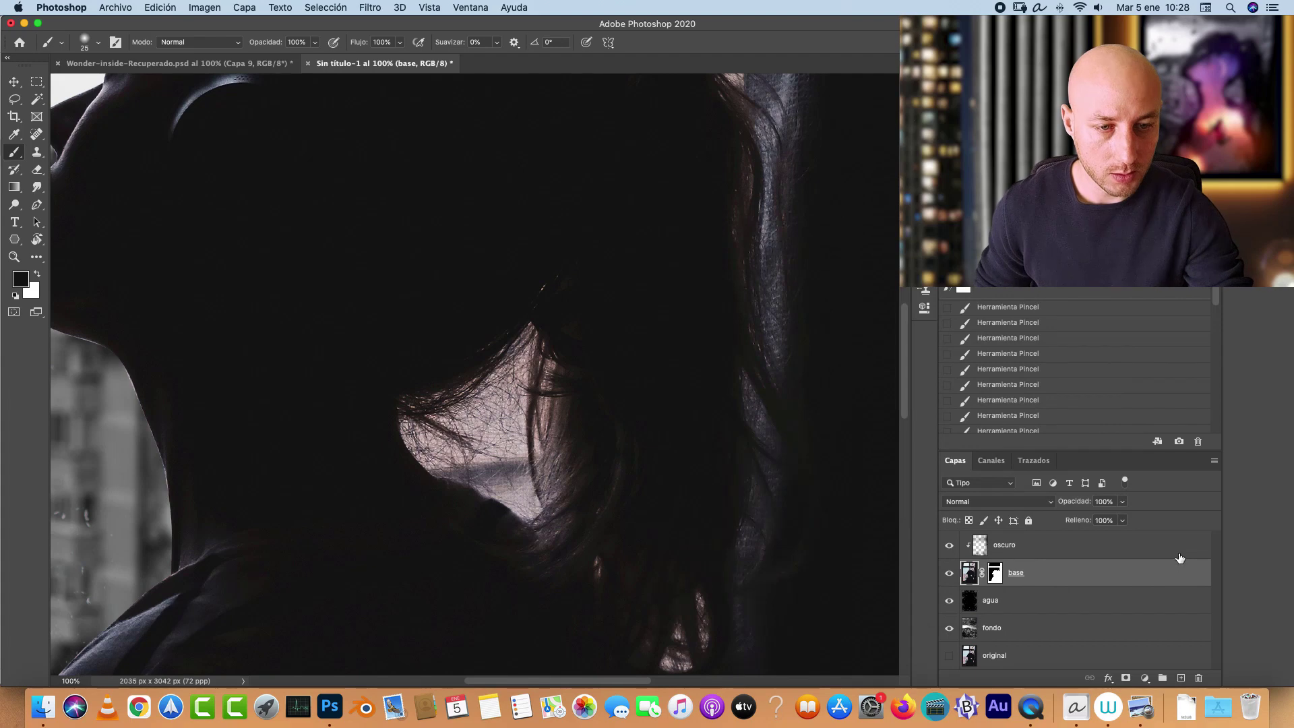
pyautogui.click(993, 578)
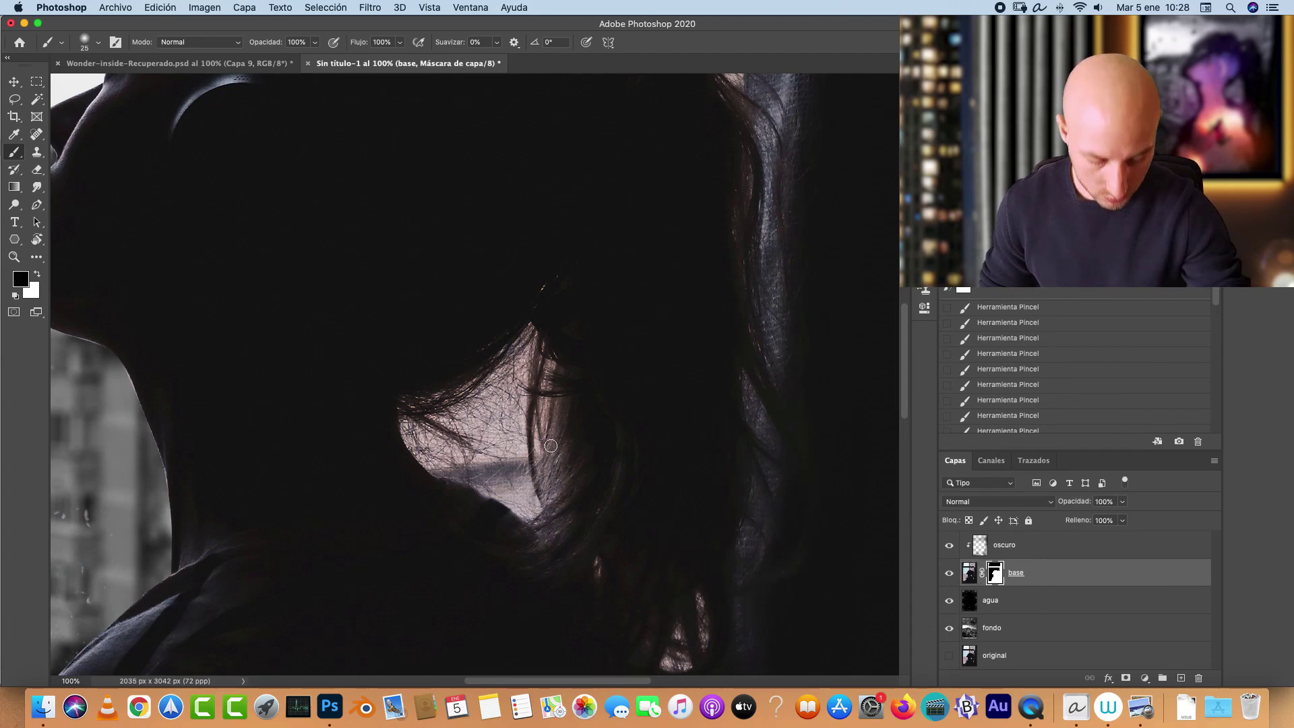
pyautogui.press('4')
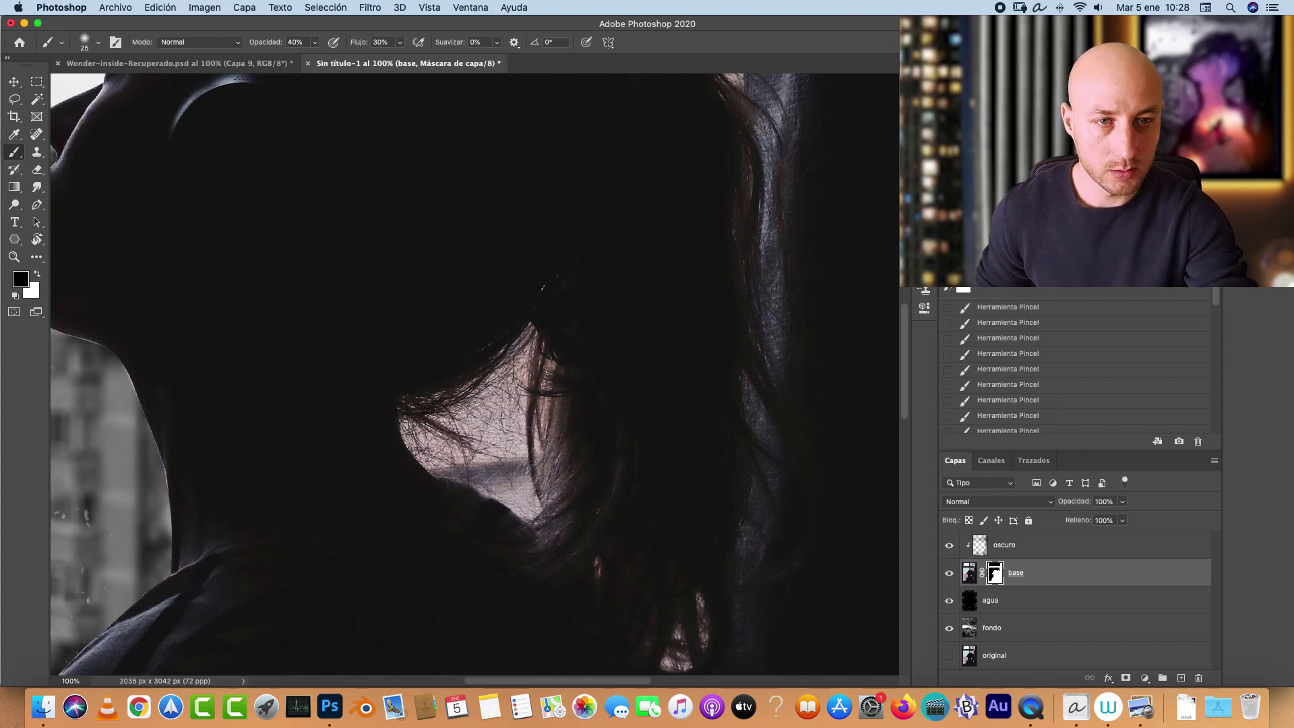
pyautogui.press('F5')
pyautogui.click(605, 194)
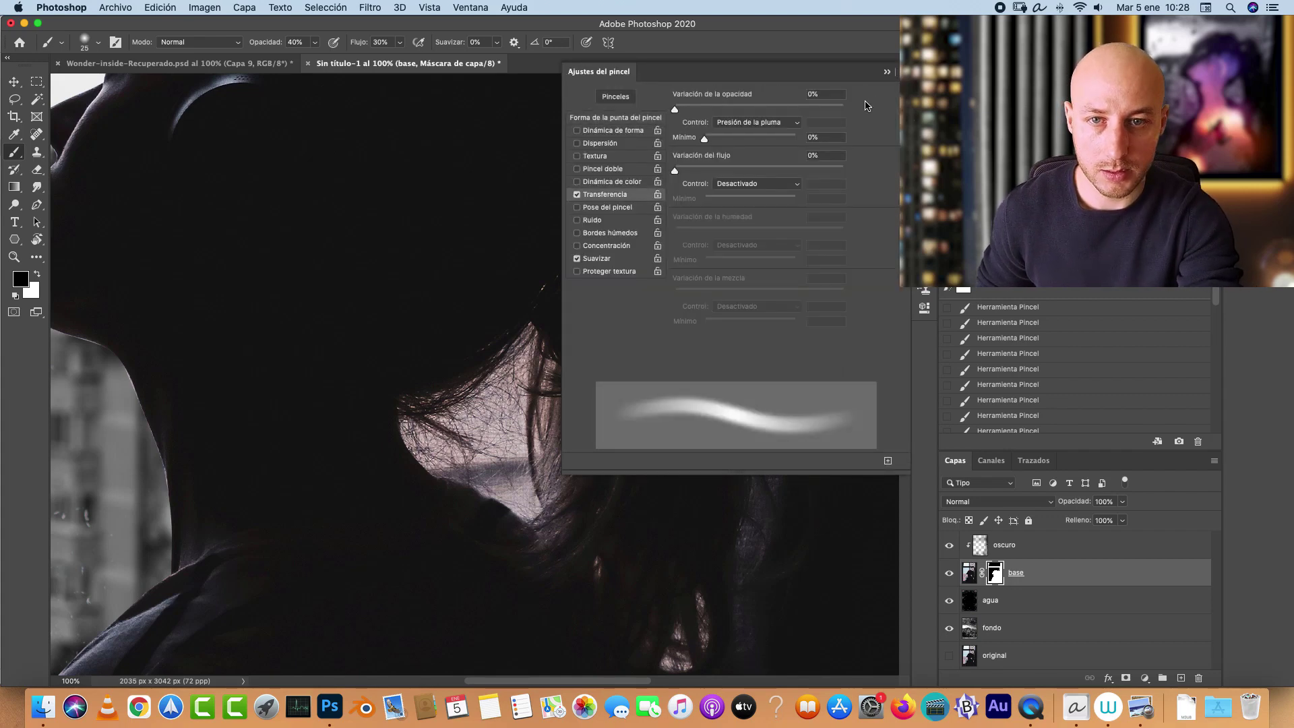
pyautogui.click(886, 72)
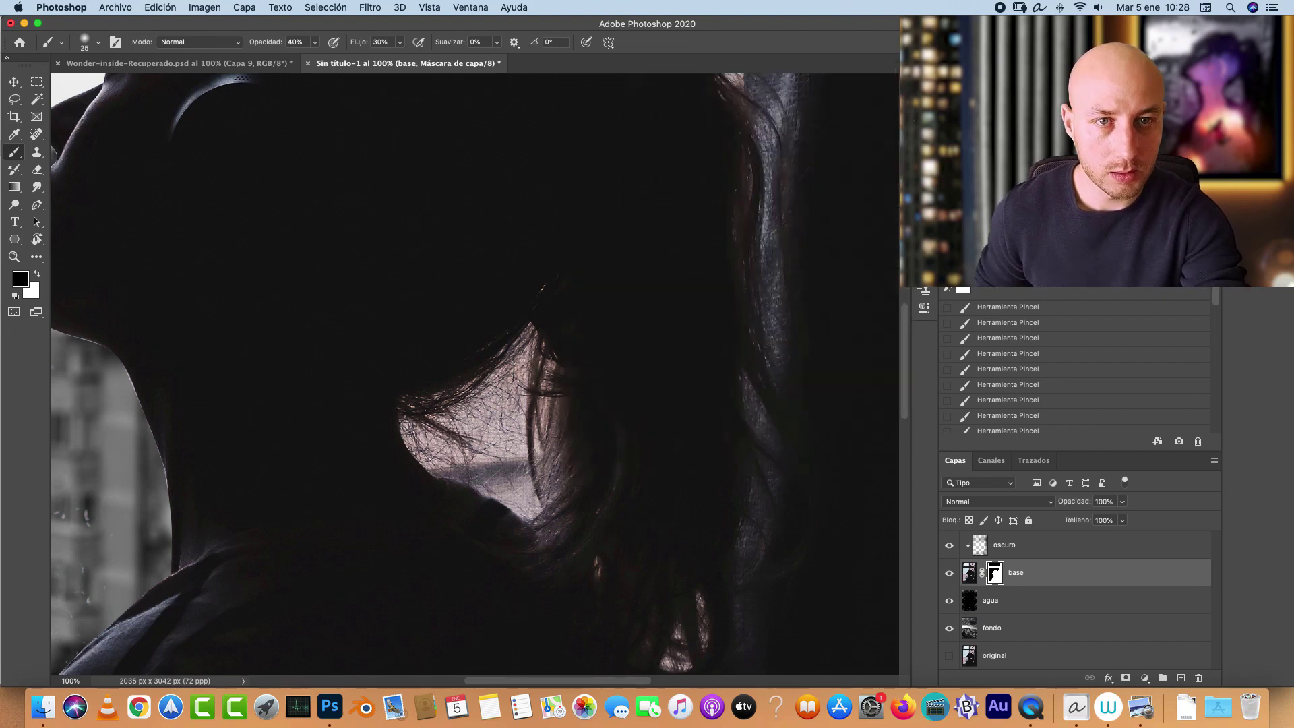
# Step: Paint black on the base mask with a 35 px brush to partly hide the pale backdrop in the neck and ponytail gap
pyautogui.press('super+plus')
pyautogui.press(']')
pyautogui.click(556, 371)
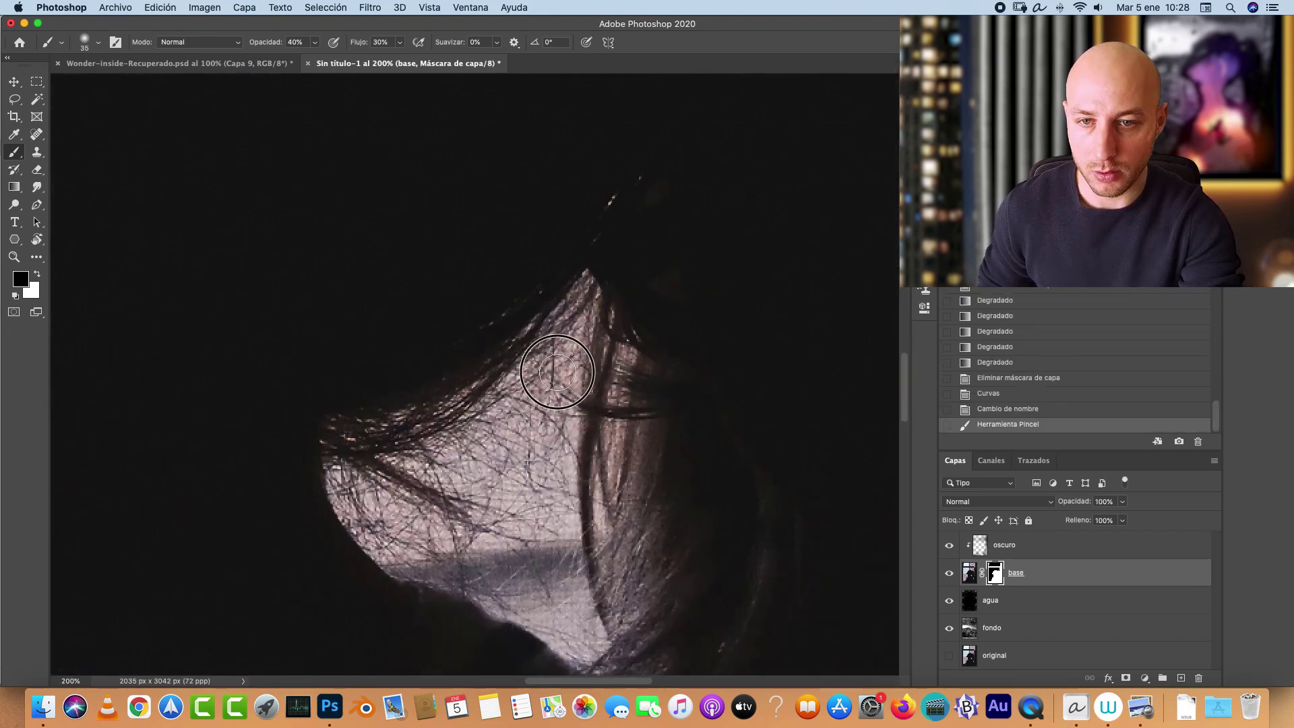
pyautogui.click(586, 357)
pyautogui.click(566, 344)
pyautogui.click(556, 379)
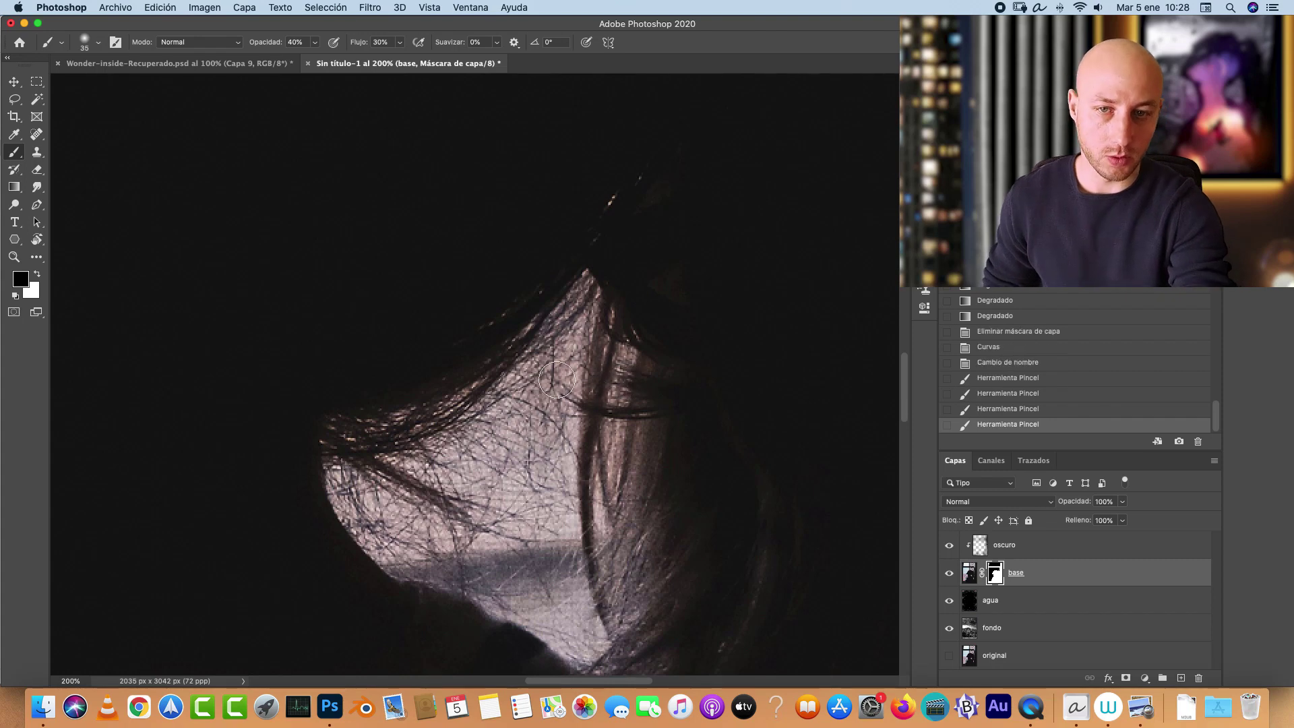
pyautogui.click(543, 523)
pyautogui.click(558, 445)
pyautogui.click(565, 496)
pyautogui.moveTo(558, 532); pyautogui.dragTo(577, 635)
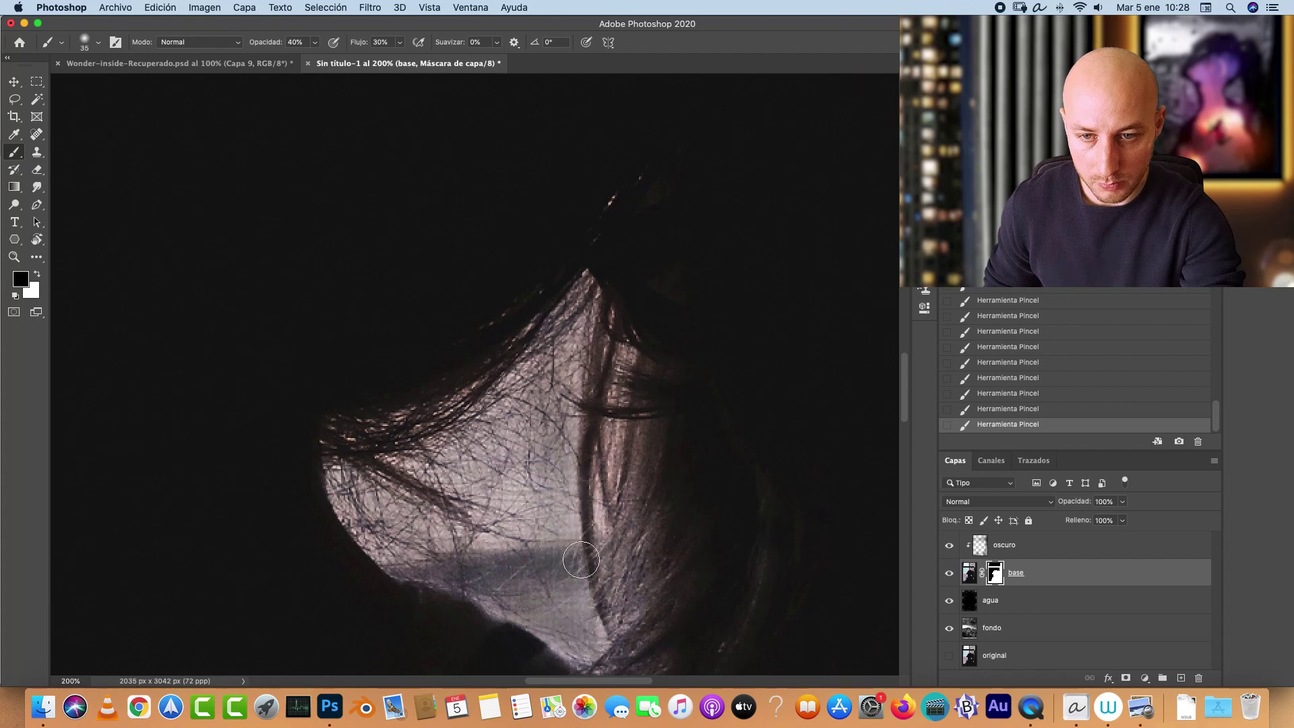
pyautogui.moveTo(586, 647)
pyautogui.mouseDown()
pyautogui.moveTo(403, 557)
pyautogui.moveTo(328, 444)
pyautogui.moveTo(370, 524)
pyautogui.moveTo(429, 529)
pyautogui.mouseUp()
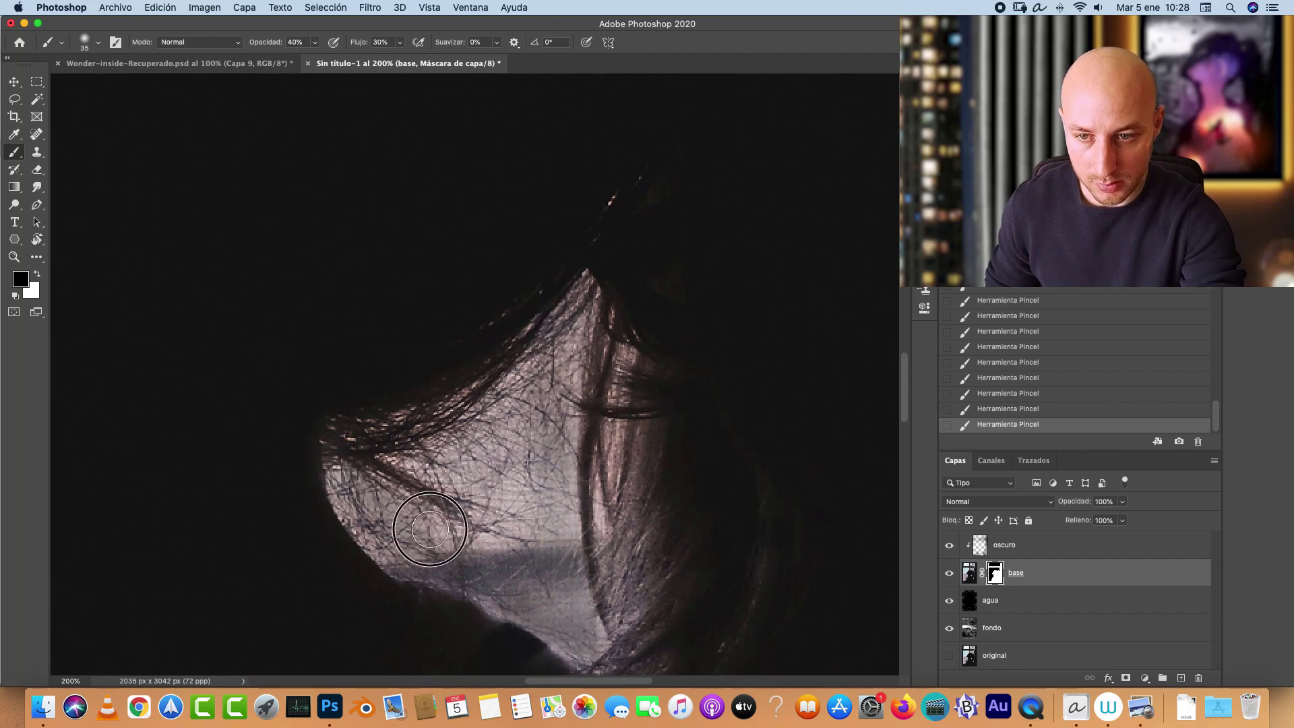
# Step: Fade the remaining backdrop and stray hair texture in the neck gap on the base mask, using brushes up to 50 px
pyautogui.press(']')
pyautogui.press(']')
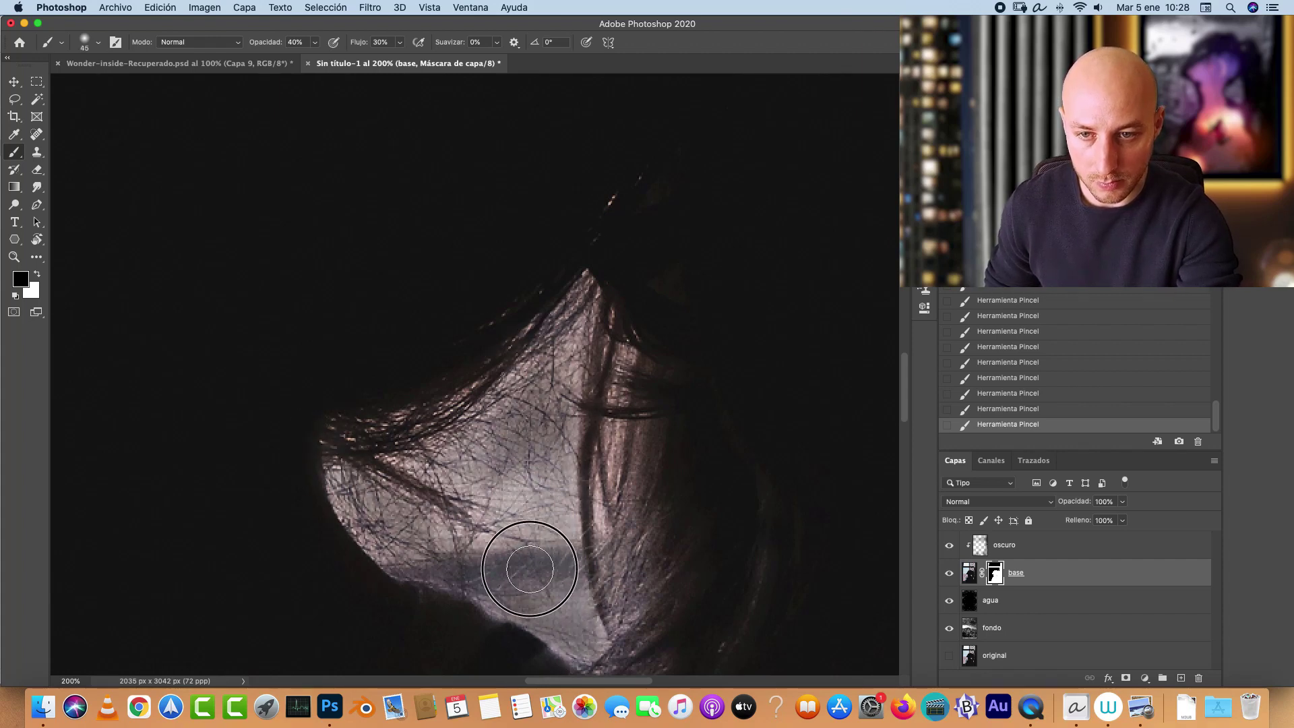
pyautogui.moveTo(529, 568)
pyautogui.mouseDown()
pyautogui.moveTo(561, 370)
pyautogui.moveTo(556, 391)
pyautogui.moveTo(513, 409)
pyautogui.moveTo(427, 528)
pyautogui.moveTo(499, 526)
pyautogui.moveTo(542, 433)
pyautogui.moveTo(569, 629)
pyautogui.moveTo(531, 490)
pyautogui.moveTo(536, 539)
pyautogui.moveTo(558, 533)
pyautogui.moveTo(568, 574)
pyautogui.moveTo(501, 517)
pyautogui.moveTo(457, 533)
pyautogui.moveTo(472, 423)
pyautogui.moveTo(408, 463)
pyautogui.moveTo(608, 268)
pyautogui.moveTo(556, 459)
pyautogui.moveTo(567, 429)
pyautogui.mouseUp()
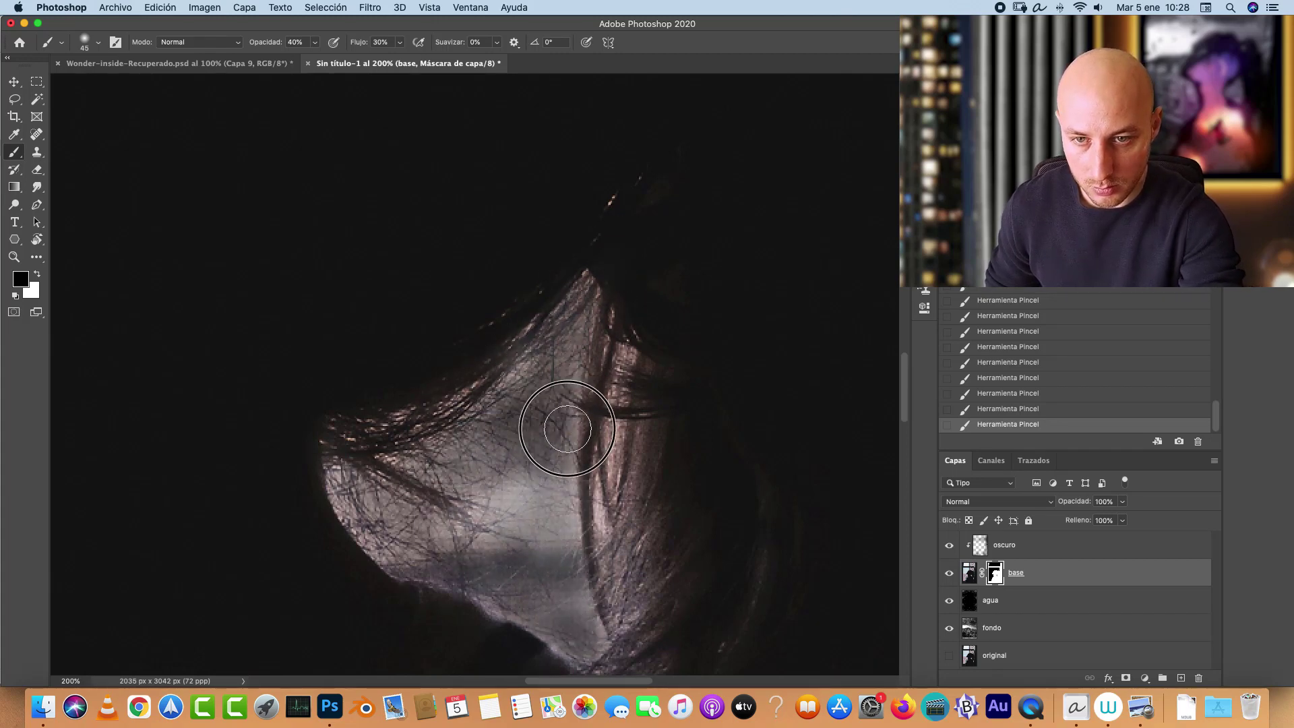
pyautogui.press('[')
pyautogui.moveTo(330, 495)
pyautogui.mouseDown()
pyautogui.moveTo(381, 544)
pyautogui.moveTo(336, 453)
pyautogui.moveTo(376, 545)
pyautogui.moveTo(357, 469)
pyautogui.moveTo(498, 569)
pyautogui.moveTo(517, 488)
pyautogui.moveTo(457, 528)
pyautogui.moveTo(543, 464)
pyautogui.moveTo(419, 533)
pyautogui.moveTo(535, 480)
pyautogui.moveTo(539, 524)
pyautogui.moveTo(549, 451)
pyautogui.moveTo(435, 496)
pyautogui.moveTo(514, 413)
pyautogui.mouseUp()
pyautogui.press(']')
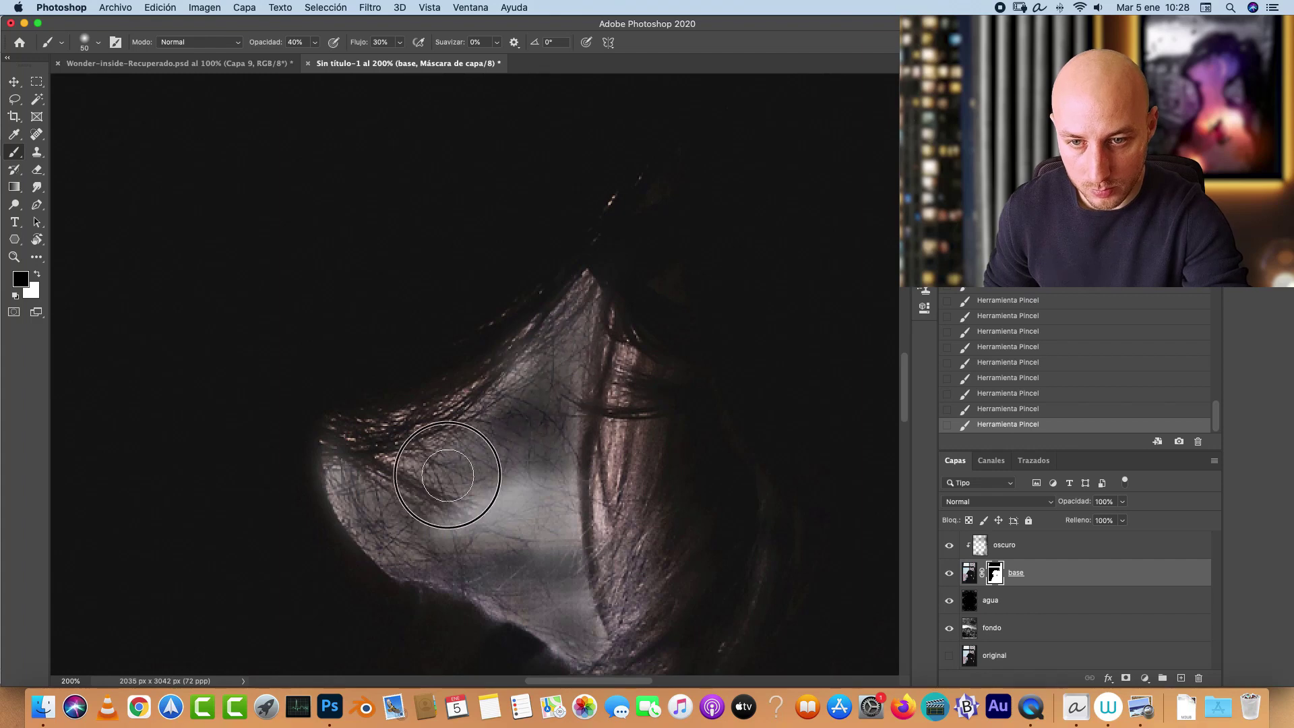
pyautogui.moveTo(448, 475)
pyautogui.mouseDown()
pyautogui.moveTo(370, 453)
pyautogui.moveTo(357, 477)
pyautogui.moveTo(529, 612)
pyautogui.moveTo(564, 531)
pyautogui.moveTo(484, 520)
pyautogui.moveTo(568, 498)
pyautogui.moveTo(601, 393)
pyautogui.moveTo(598, 563)
pyautogui.moveTo(610, 300)
pyautogui.moveTo(360, 446)
pyautogui.mouseUp()
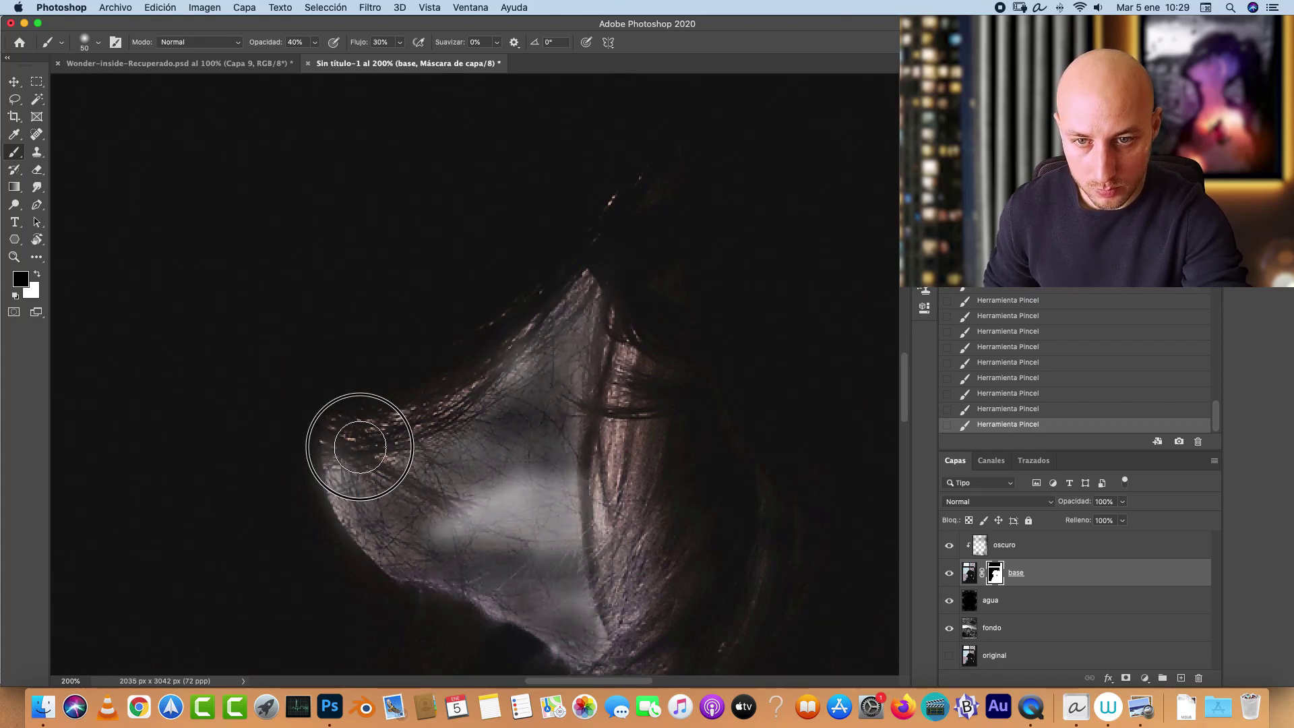
# Step: Reduce the brush to 7 px and mask the backdrop inside the small gap at the base of the ponytail
pyautogui.press('[')
pyautogui.press('super+minus')
pyautogui.press('super+plus')
pyautogui.press('super+plus')
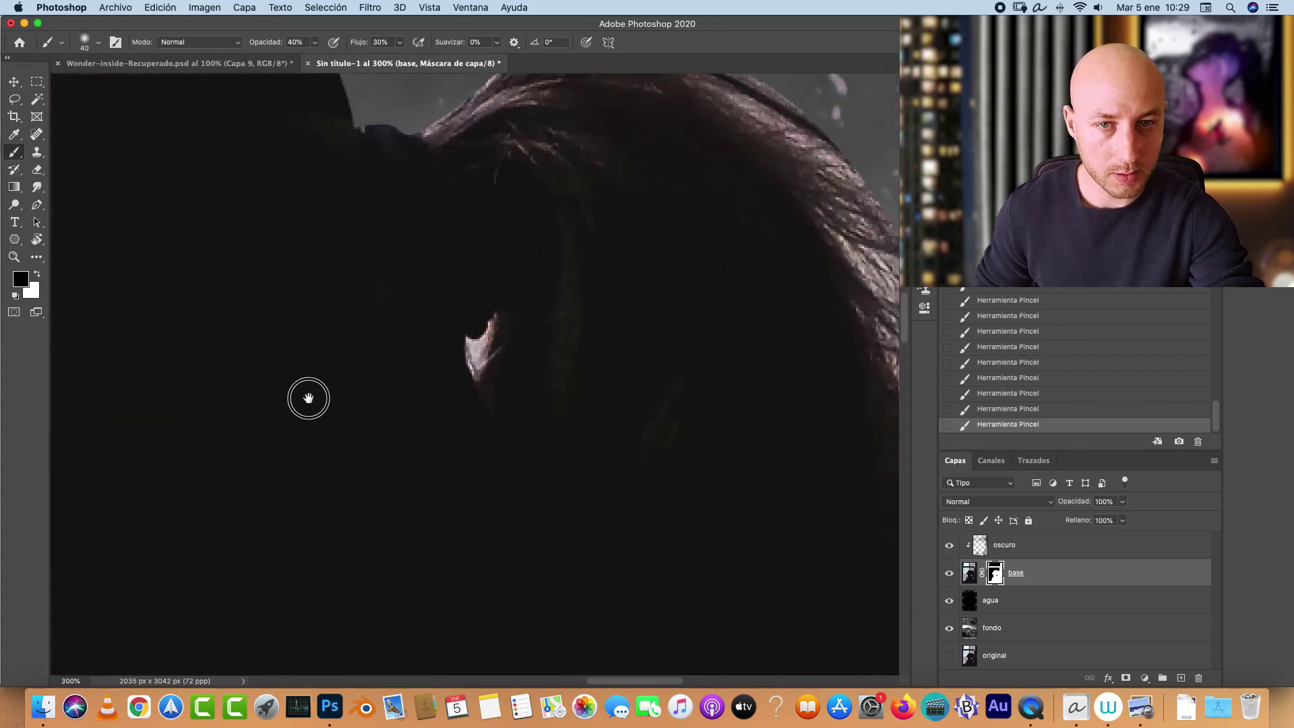
pyautogui.press('[')
pyautogui.press('[')
pyautogui.press('[')
pyautogui.press('[')
pyautogui.press('[')
pyautogui.press('[')
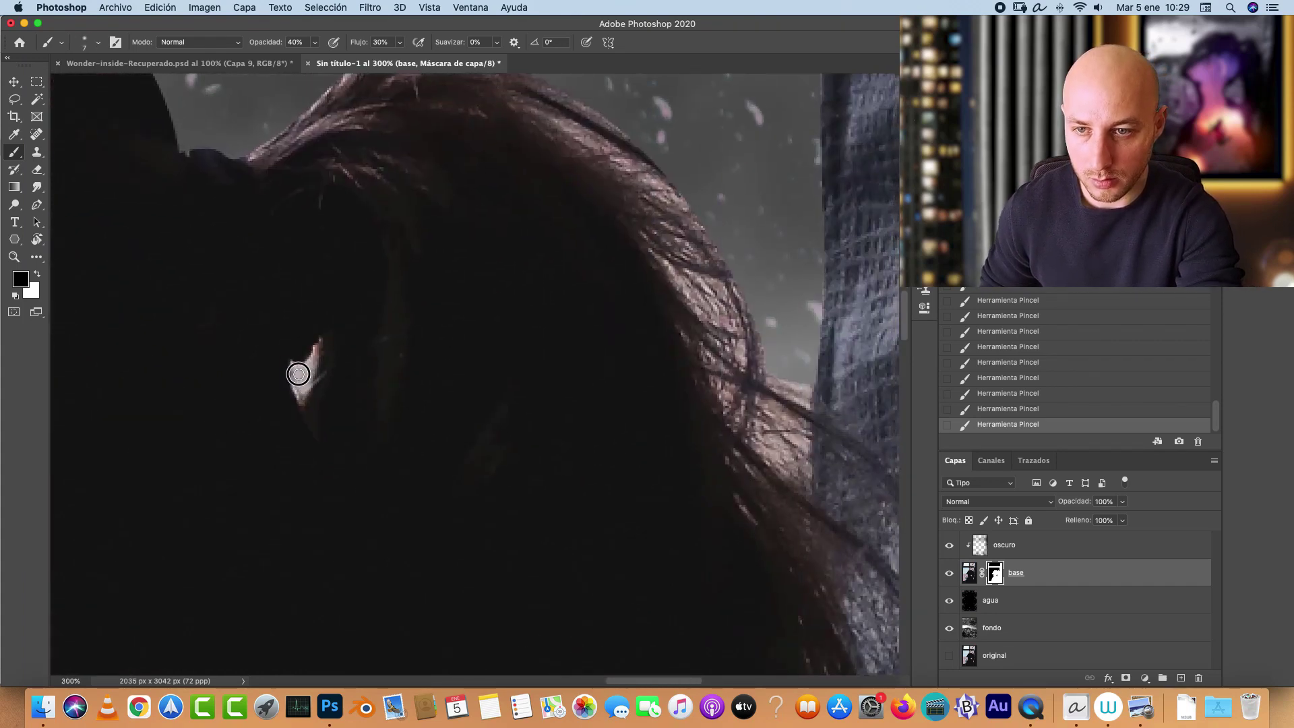
pyautogui.moveTo(642, 369); pyautogui.dragTo(544, 382)
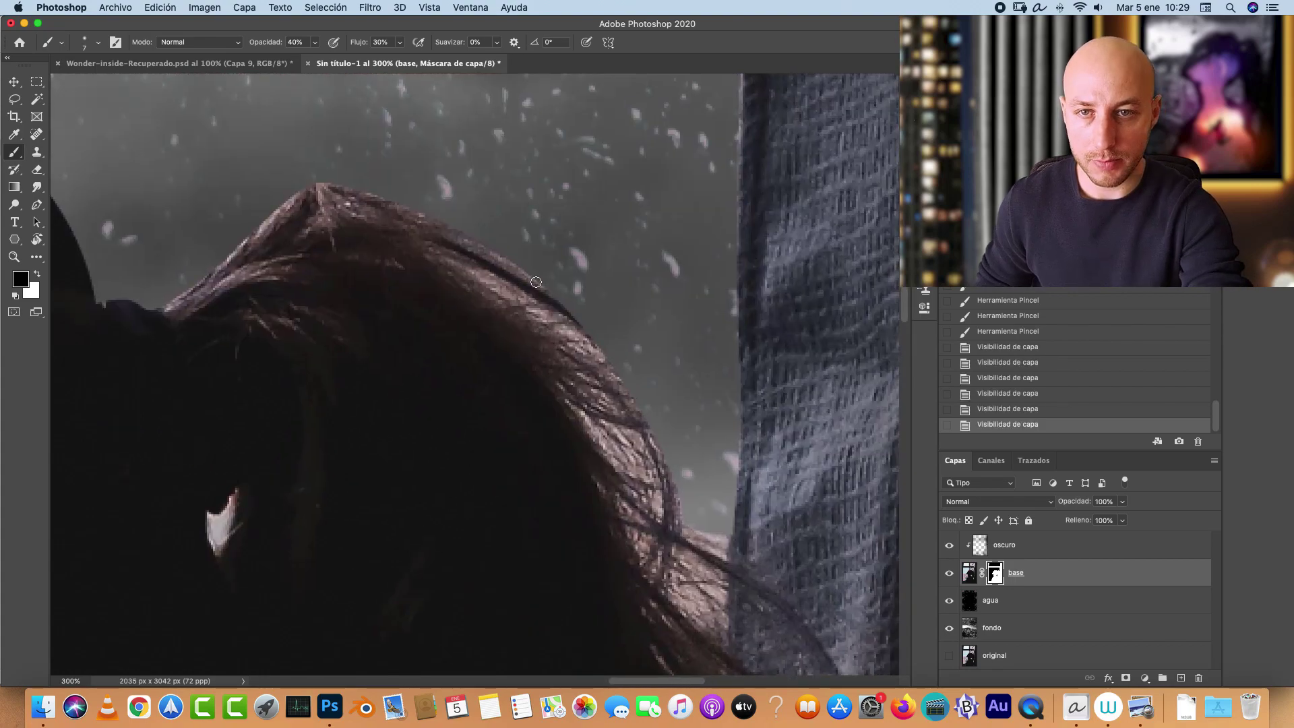
# Step: Paint away the pale fringe along the ponytail's upper outer edge on the base mask with a small brush
pyautogui.moveTo(512, 253); pyautogui.dragTo(547, 290)
pyautogui.press(']')
pyautogui.press(']')
pyautogui.moveTo(603, 357); pyautogui.dragTo(627, 389)
pyautogui.moveTo(628, 403); pyautogui.dragTo(641, 445)
pyautogui.moveTo(652, 469); pyautogui.dragTo(659, 489)
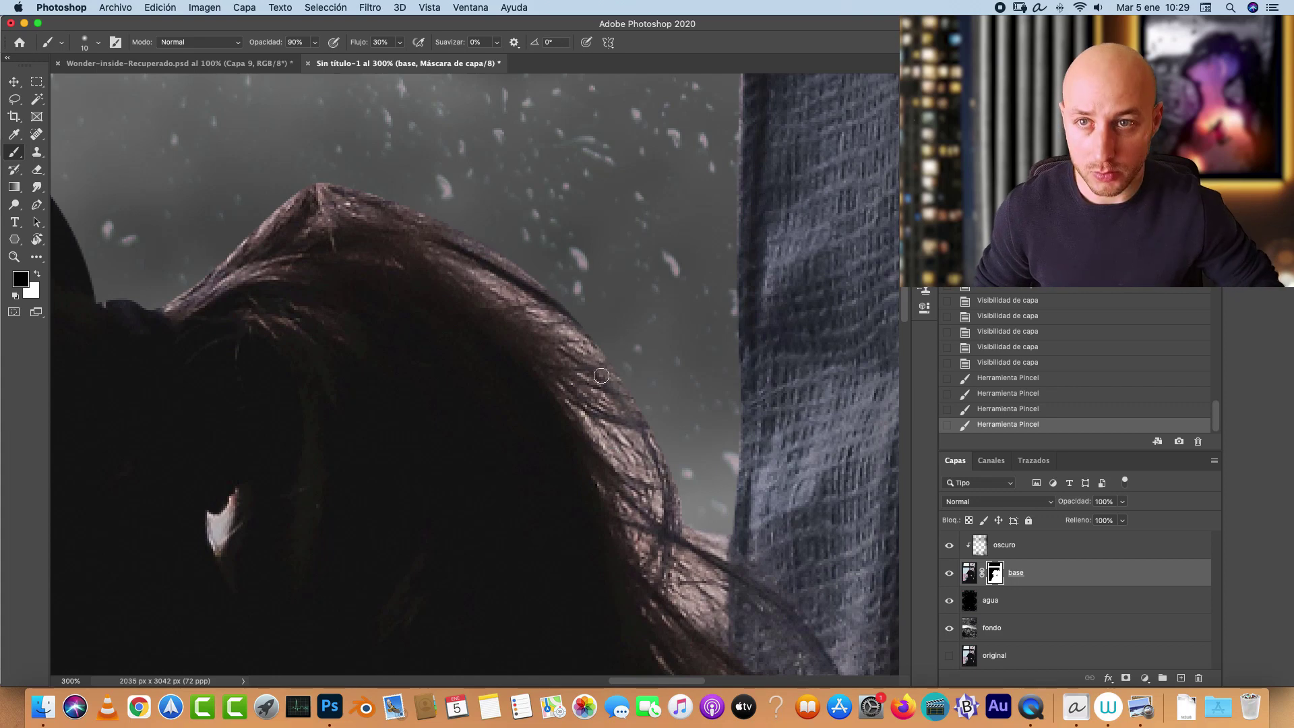
# Step: Mask the pinkish backdrop between the ponytail and the curtain at 90% opacity, enlarging the brush to 20 px
pyautogui.moveTo(601, 375)
pyautogui.mouseDown()
pyautogui.moveTo(613, 428)
pyautogui.moveTo(598, 431)
pyautogui.moveTo(654, 490)
pyautogui.moveTo(687, 586)
pyautogui.mouseUp()
pyautogui.press(']')
pyautogui.press(']')
pyautogui.moveTo(674, 539)
pyautogui.mouseDown()
pyautogui.moveTo(727, 532)
pyautogui.moveTo(711, 534)
pyautogui.moveTo(714, 583)
pyautogui.moveTo(706, 611)
pyautogui.mouseUp()
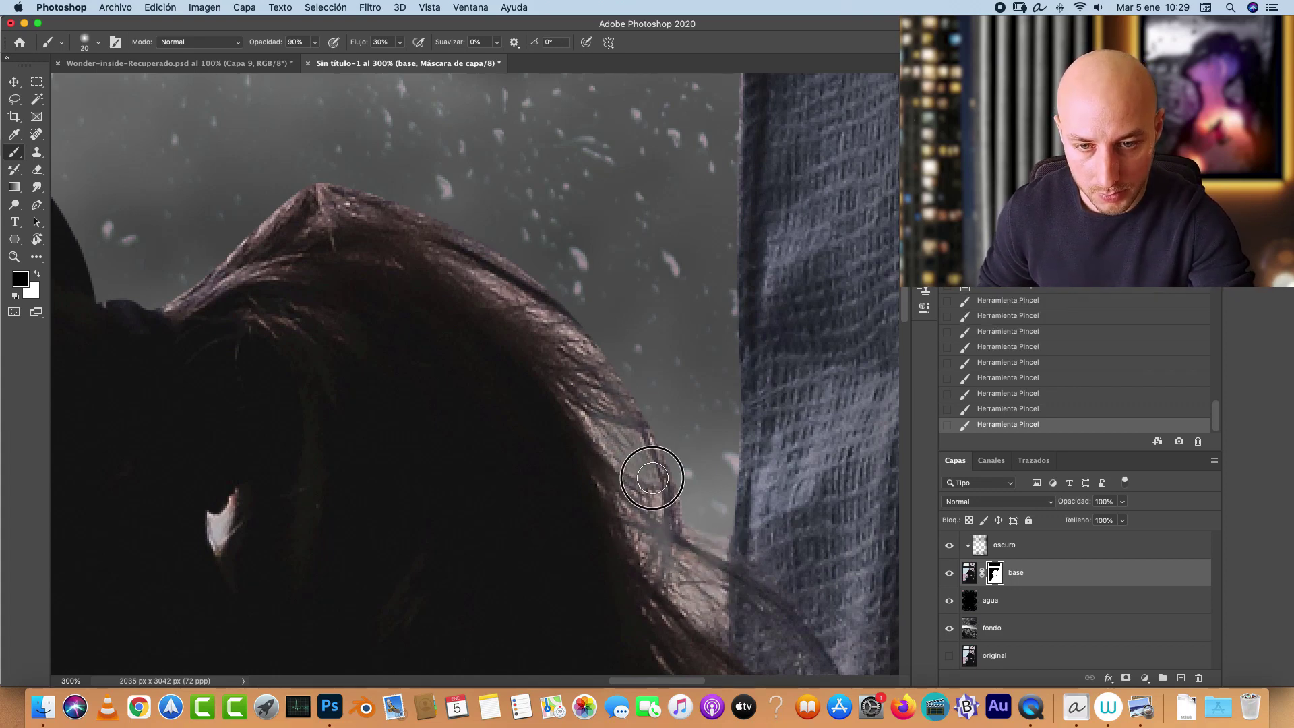
pyautogui.moveTo(652, 478)
pyautogui.mouseDown()
pyautogui.moveTo(655, 514)
pyautogui.moveTo(682, 508)
pyautogui.moveTo(714, 615)
pyautogui.mouseUp()
# Step: Mask the hard hairline along the top of the woman's head with a smaller brush at 90% opacity and 80% flow
pyautogui.moveTo(433, 393); pyautogui.dragTo(770, 433)
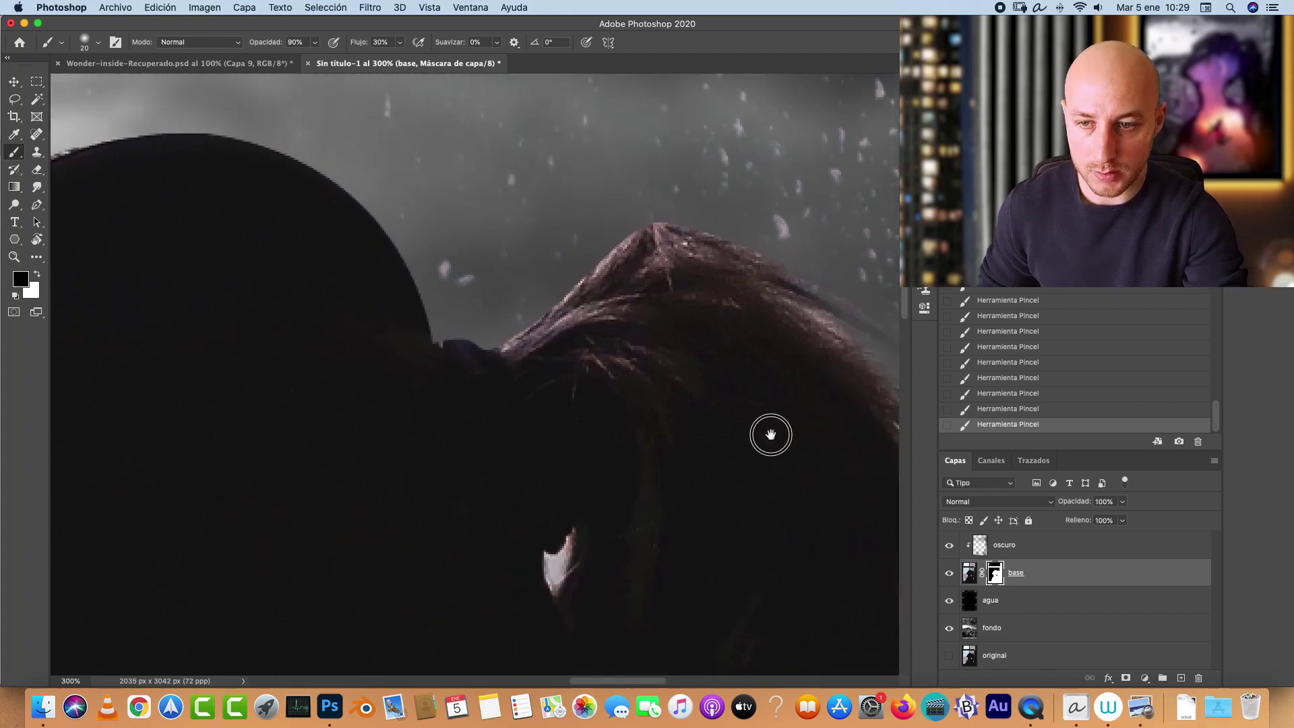
pyautogui.moveTo(396, 221); pyautogui.dragTo(863, 326)
pyautogui.press('[')
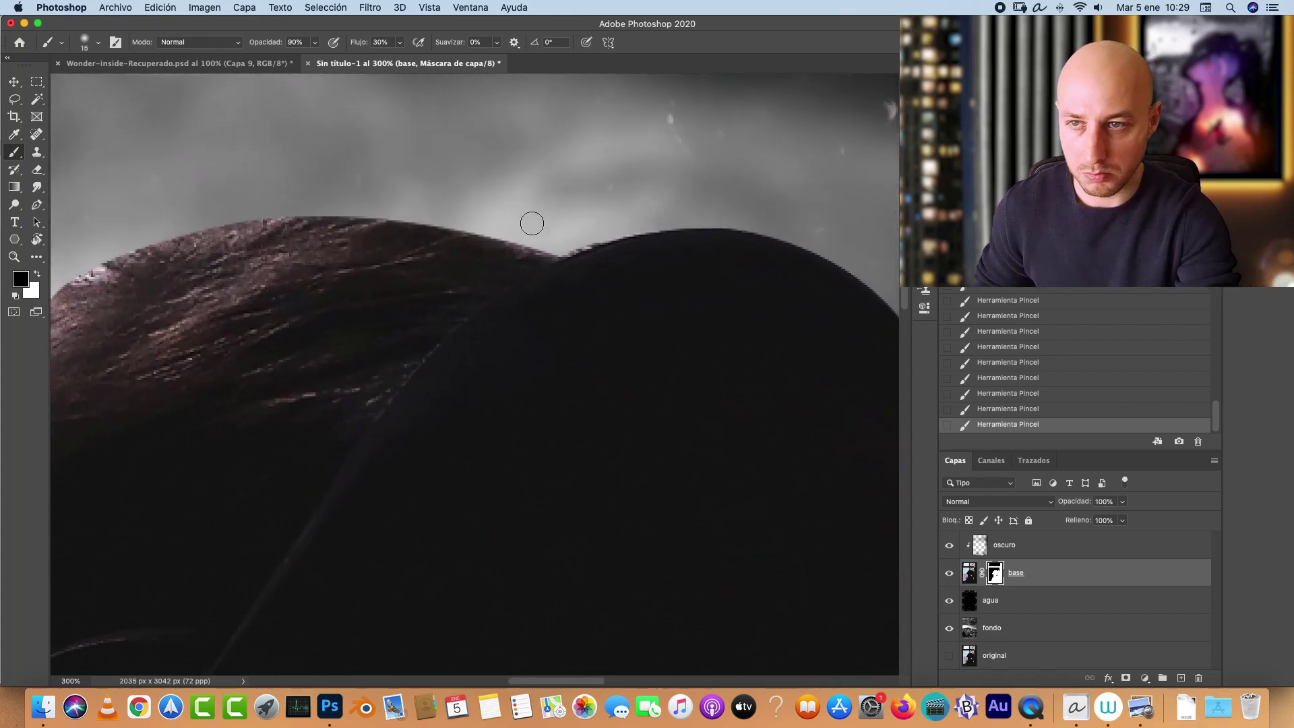
pyautogui.moveTo(556, 253)
pyautogui.mouseDown()
pyautogui.moveTo(511, 235)
pyautogui.moveTo(568, 244)
pyautogui.moveTo(442, 215)
pyautogui.moveTo(540, 236)
pyautogui.moveTo(456, 225)
pyautogui.mouseUp()
pyautogui.hscroll(-5, 456, 225)
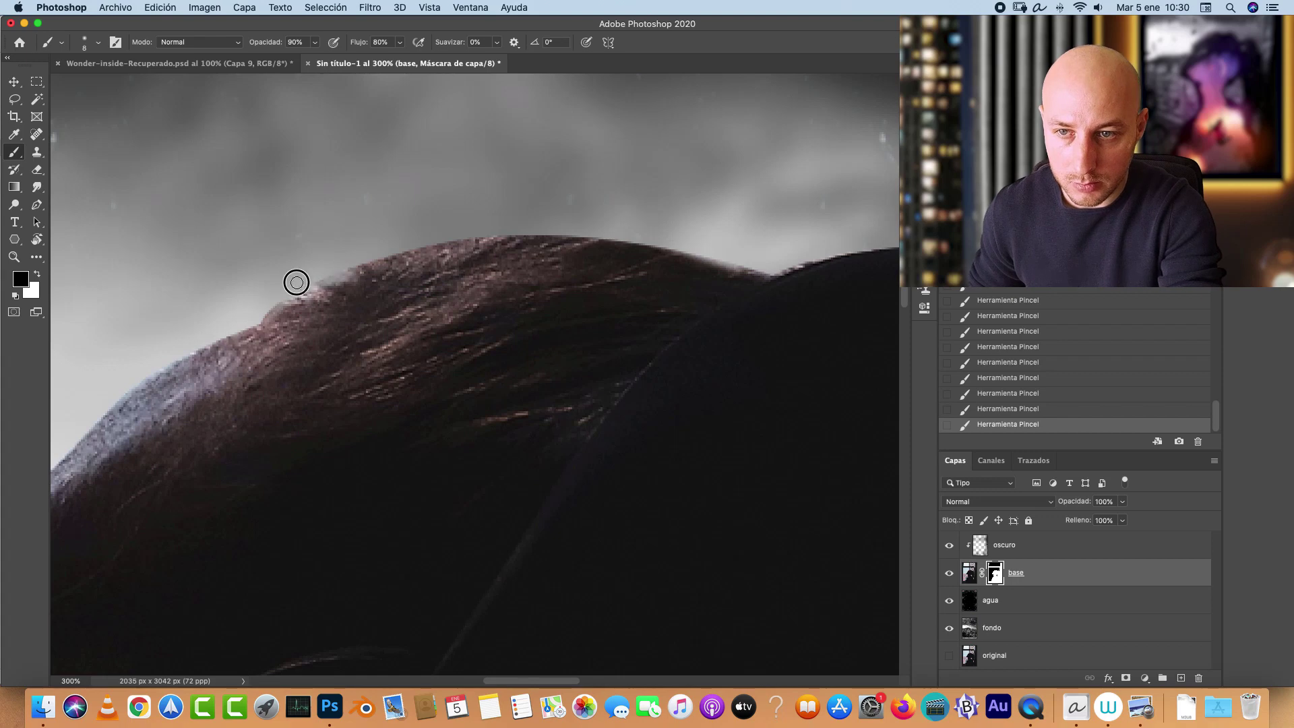
pyautogui.press(']')
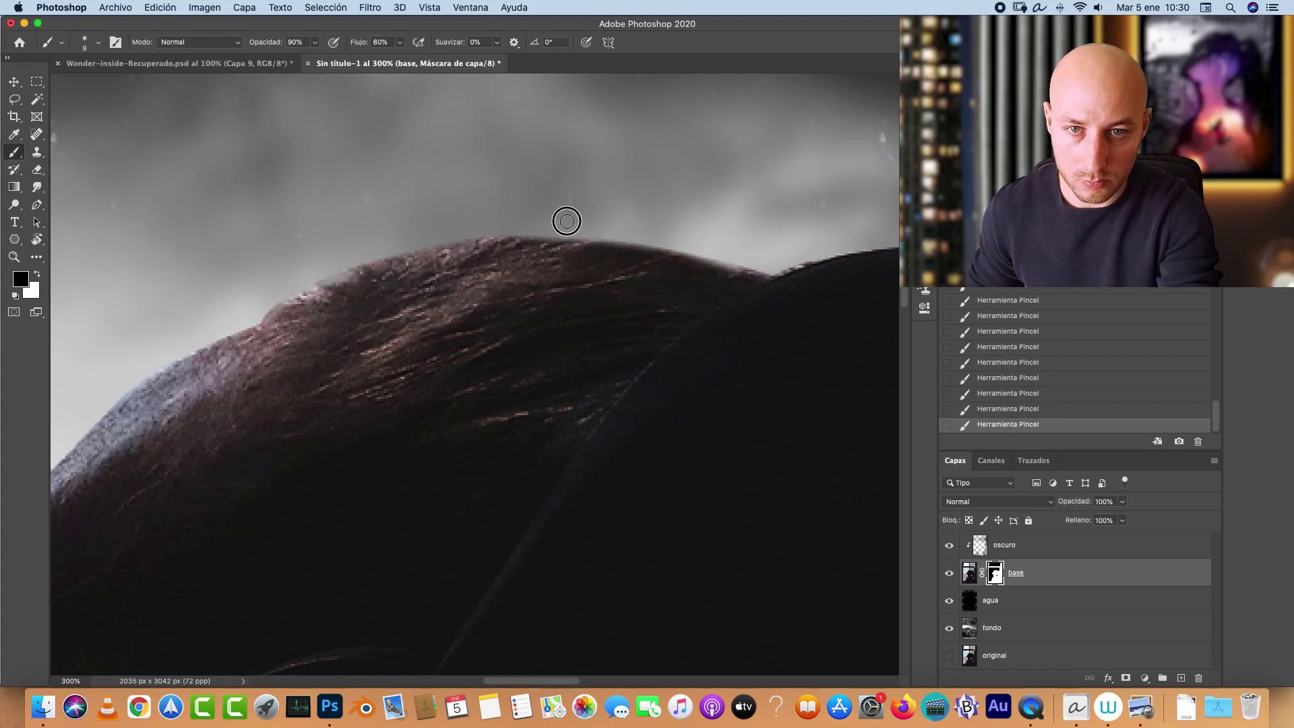
# Step: Create a new empty layer between the base and agua layers
pyautogui.scroll(-5, 771, 216)
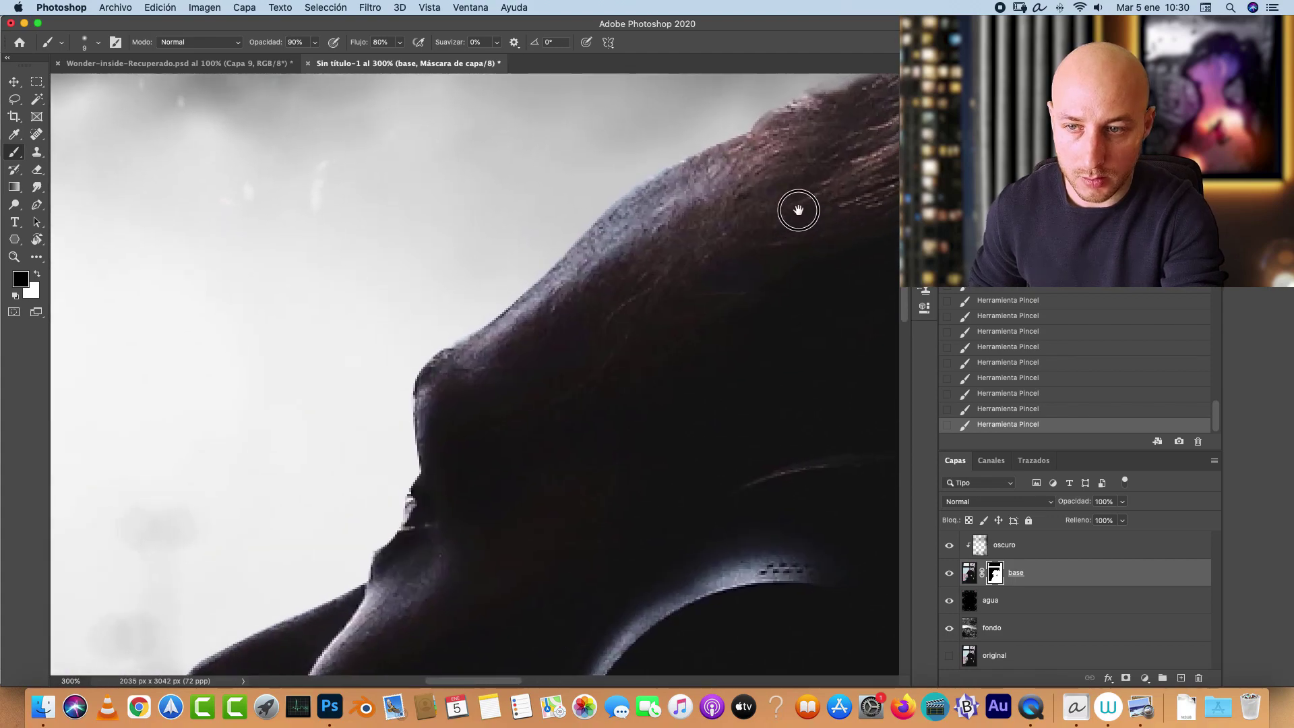
pyautogui.scroll(6, 797, 208)
pyautogui.click(1181, 678)
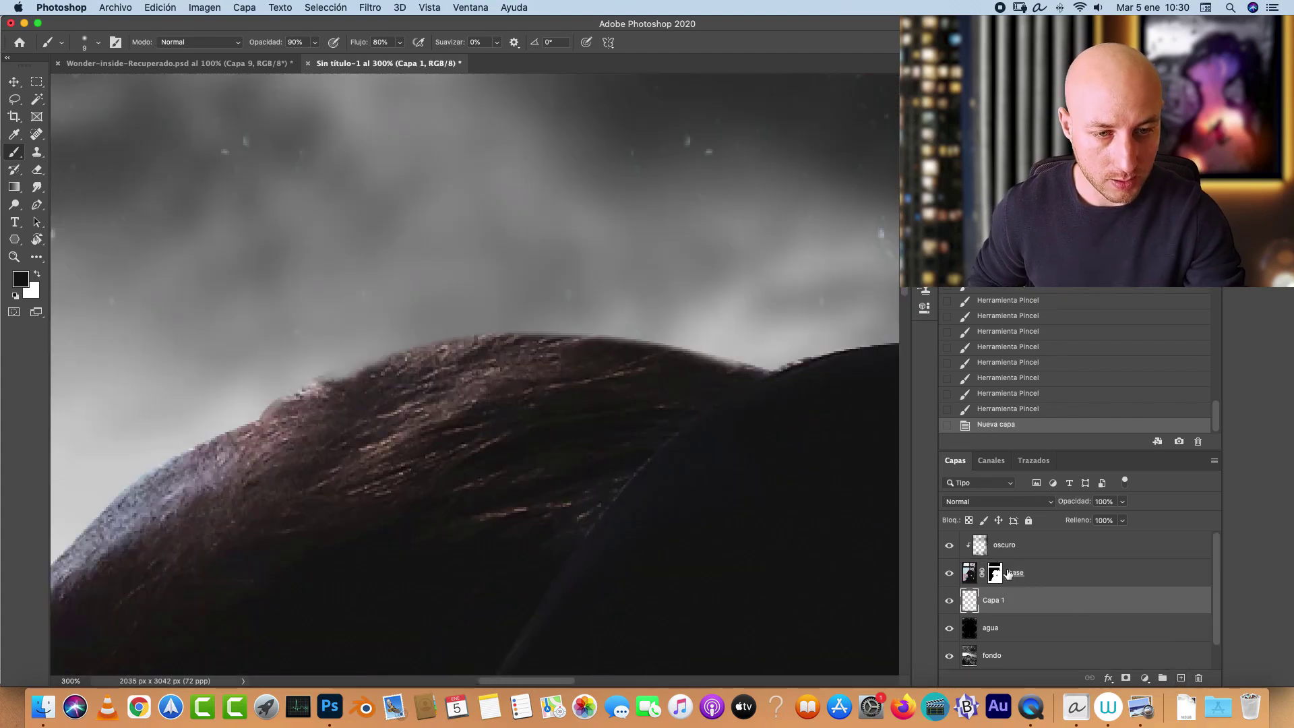
# Step: Rename the new layer as pelo and set the brush to 100% opacity and 100% flow
pyautogui.doubleClick(994, 599)
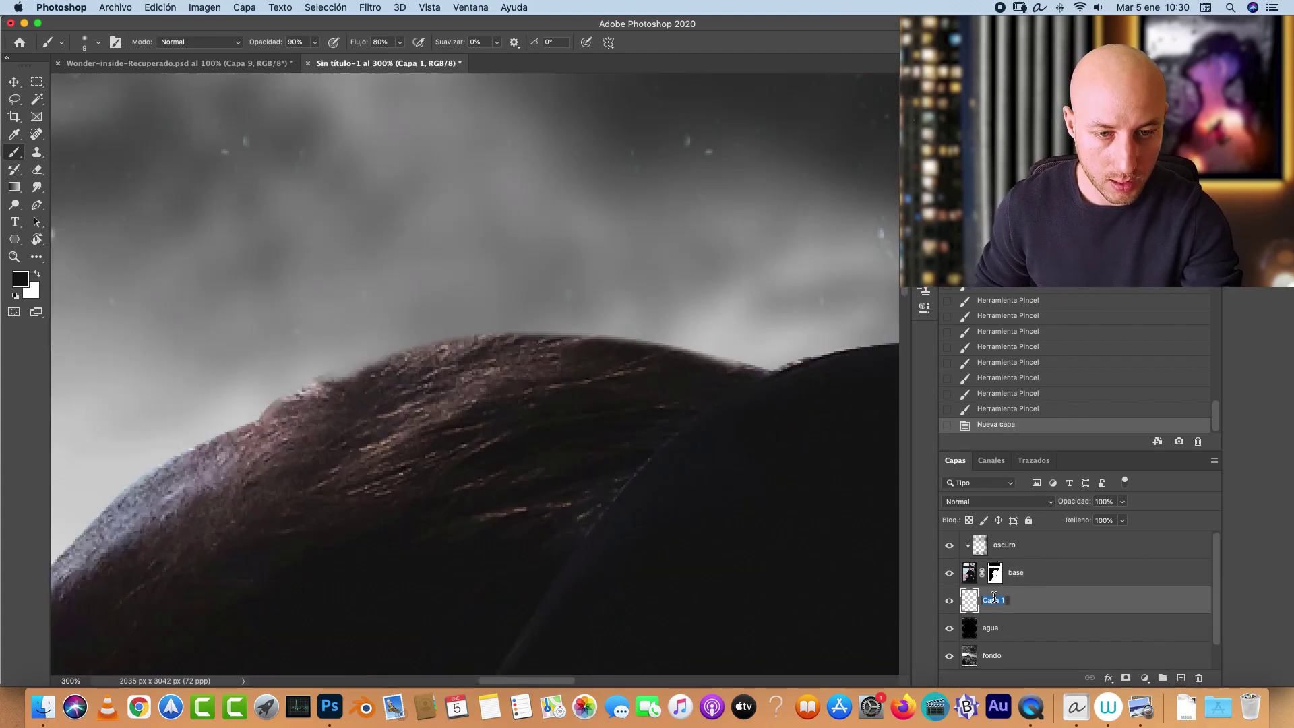
pyautogui.press('Return')
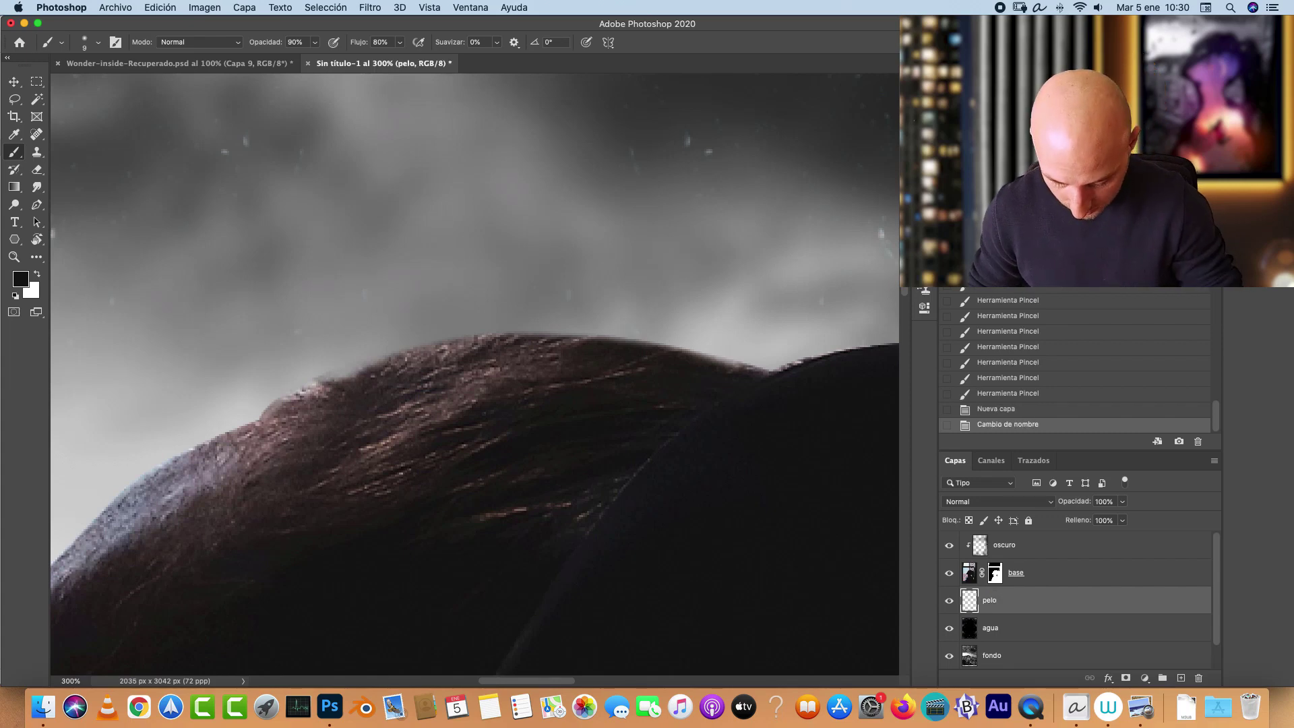
pyautogui.rightClick(508, 268)
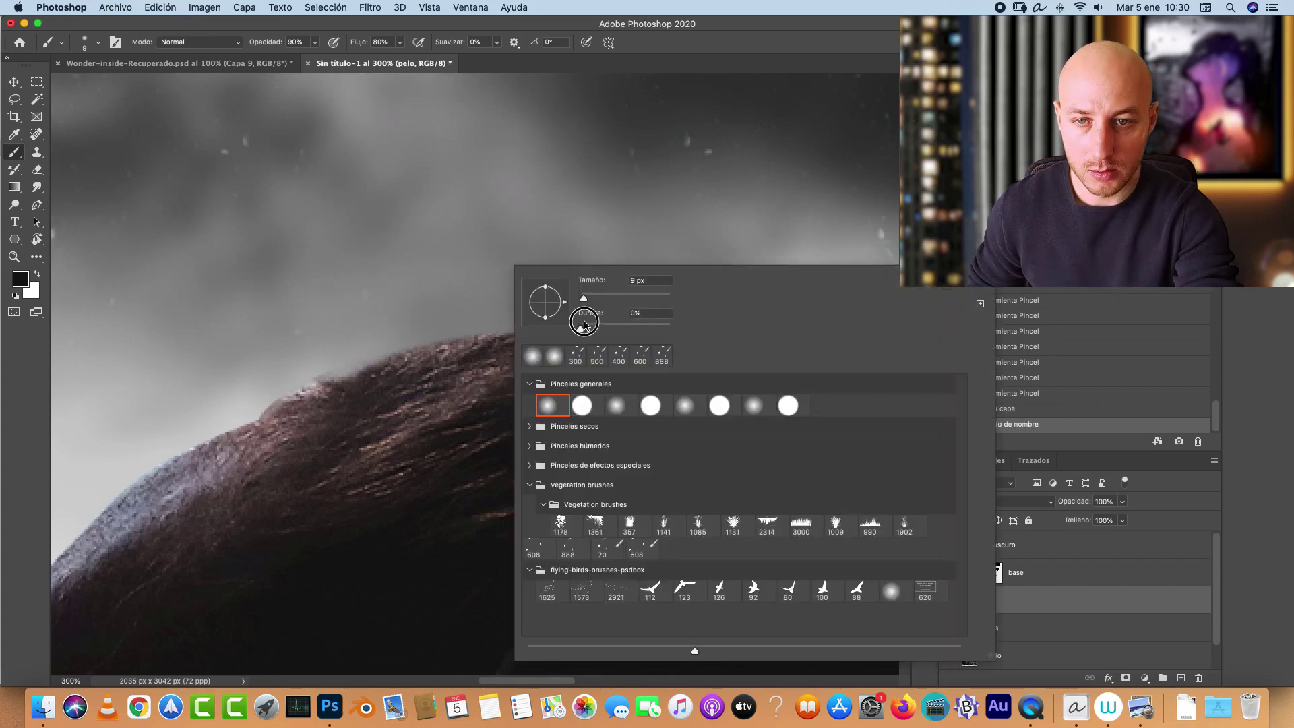
pyautogui.click(1075, 606)
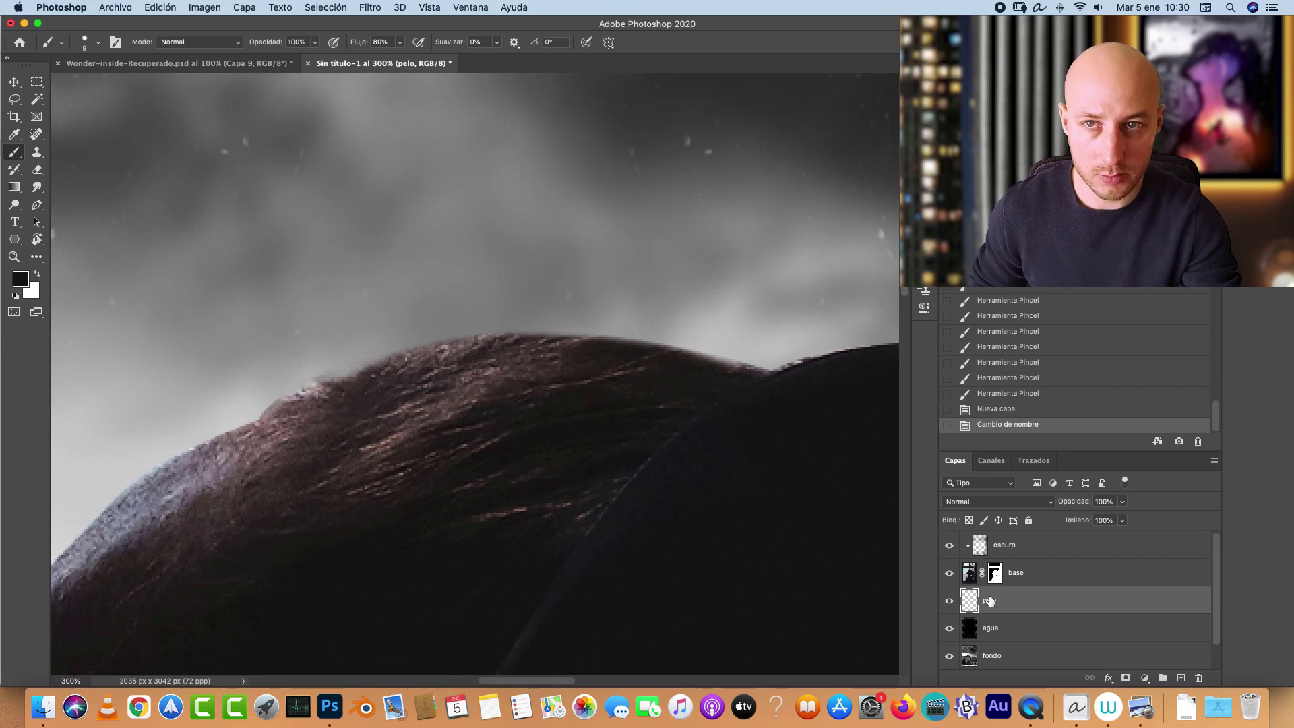
pyautogui.hotkey('shift', '0')
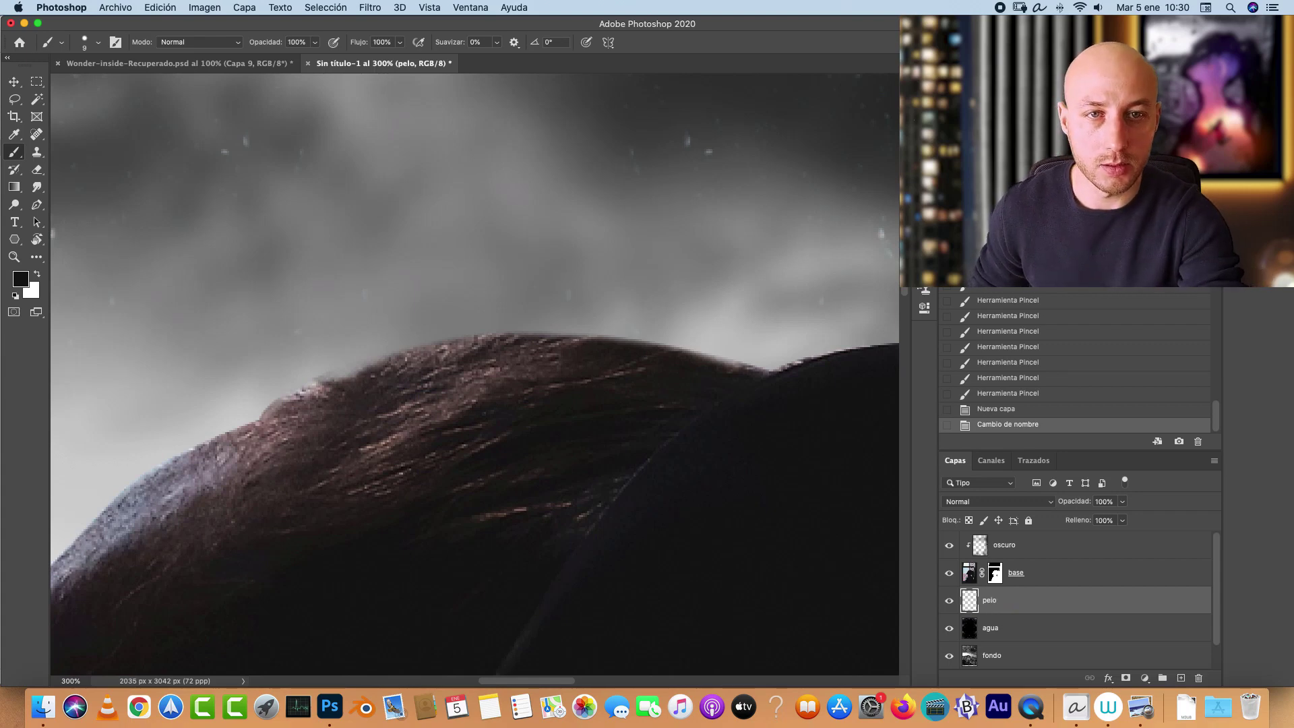
# Step: Enable Shape Dynamics for the brush and have its size controlled by pen pressure
pyautogui.press('F5')
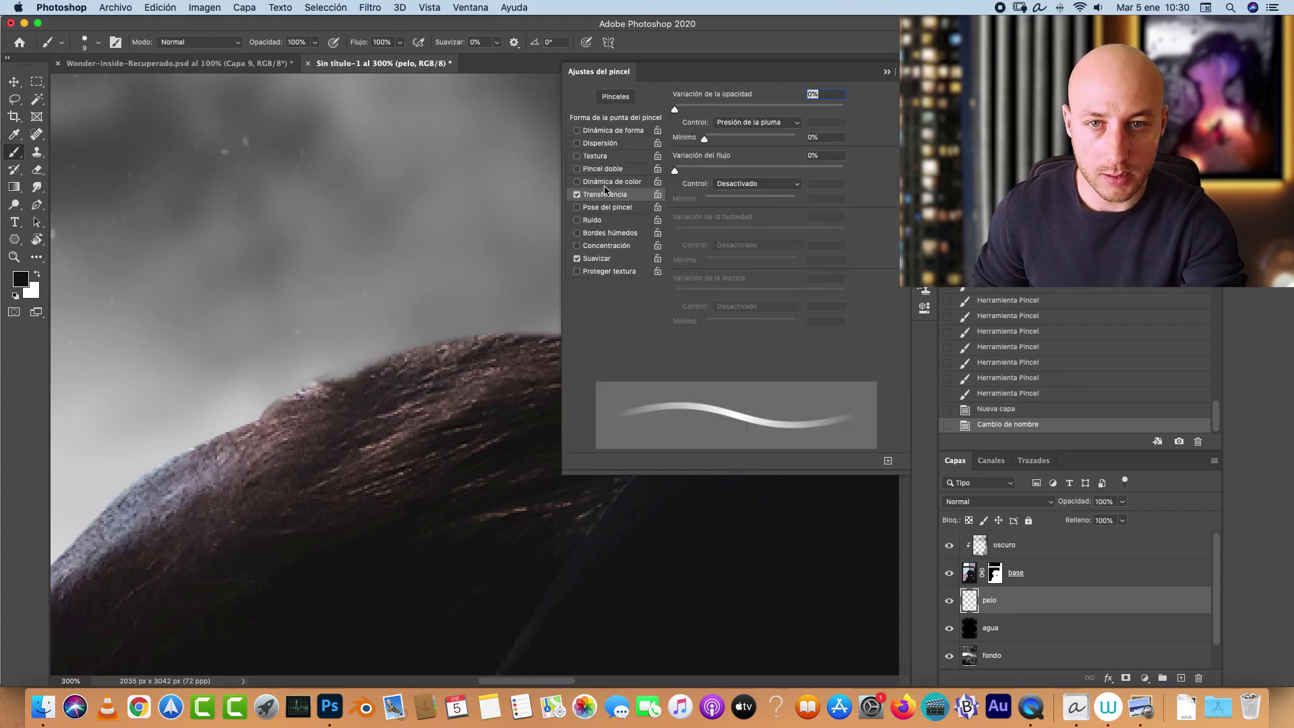
pyautogui.click(602, 132)
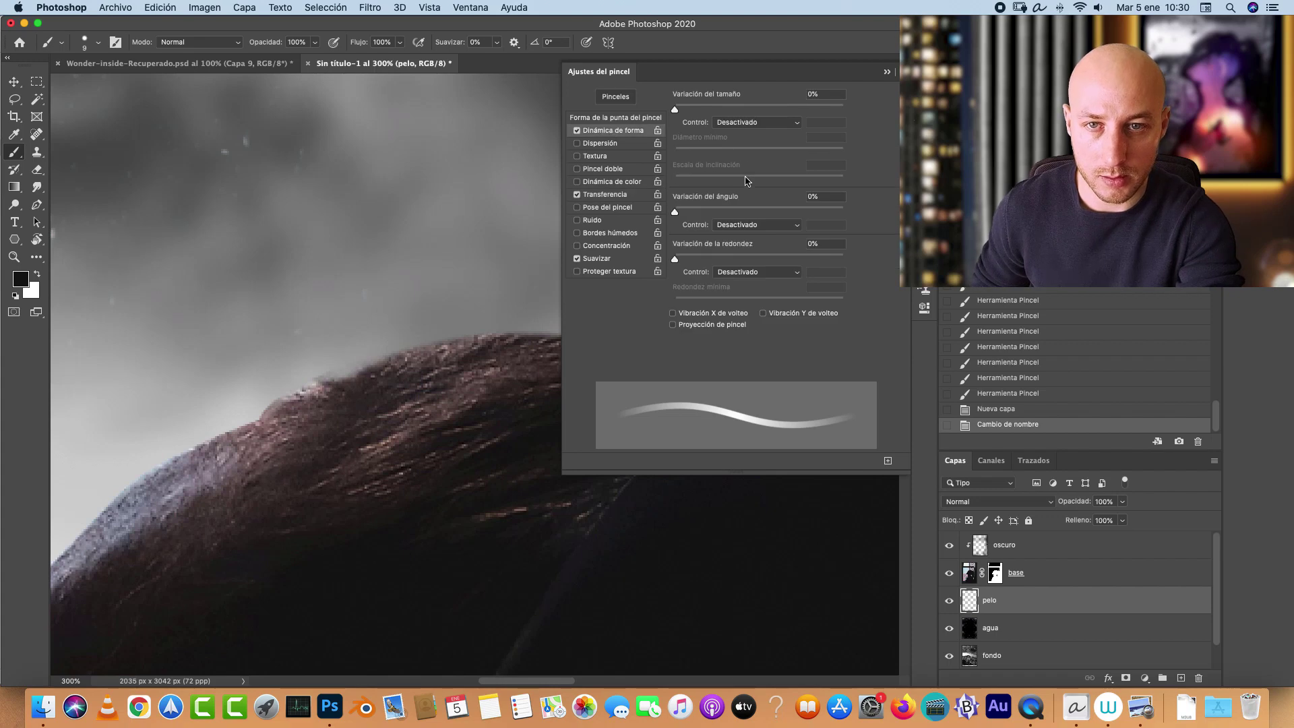
pyautogui.click(749, 122)
pyautogui.click(767, 137)
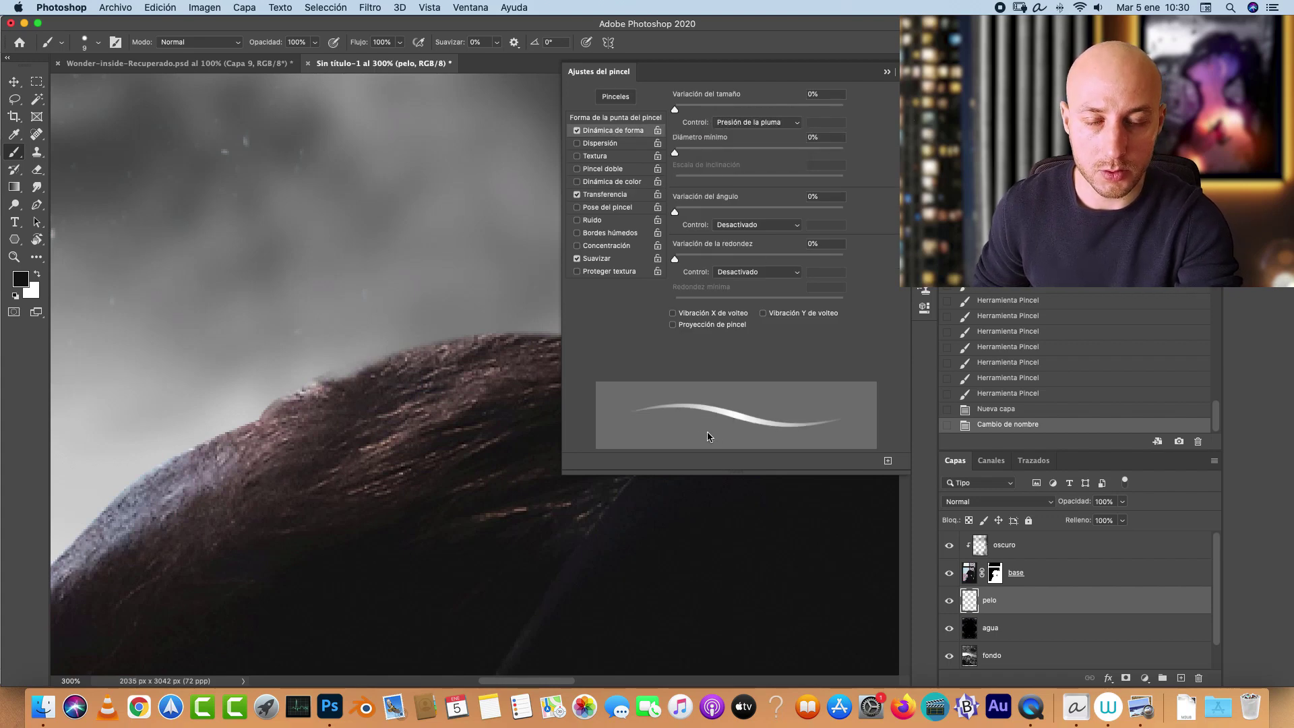
# Step: Try the pressure-sensitive brush with a few test strokes on the sky above the hair and undo them
pyautogui.moveTo(454, 181)
pyautogui.mouseDown()
pyautogui.moveTo(305, 271)
pyautogui.moveTo(235, 352)
pyautogui.moveTo(135, 407)
pyautogui.moveTo(126, 338)
pyautogui.moveTo(167, 282)
pyautogui.moveTo(287, 191)
pyautogui.moveTo(360, 161)
pyautogui.moveTo(438, 152)
pyautogui.moveTo(497, 176)
pyautogui.moveTo(487, 231)
pyautogui.moveTo(239, 386)
pyautogui.mouseUp()
pyautogui.moveTo(366, 289); pyautogui.dragTo(342, 308)
pyautogui.moveTo(394, 273); pyautogui.dragTo(381, 290)
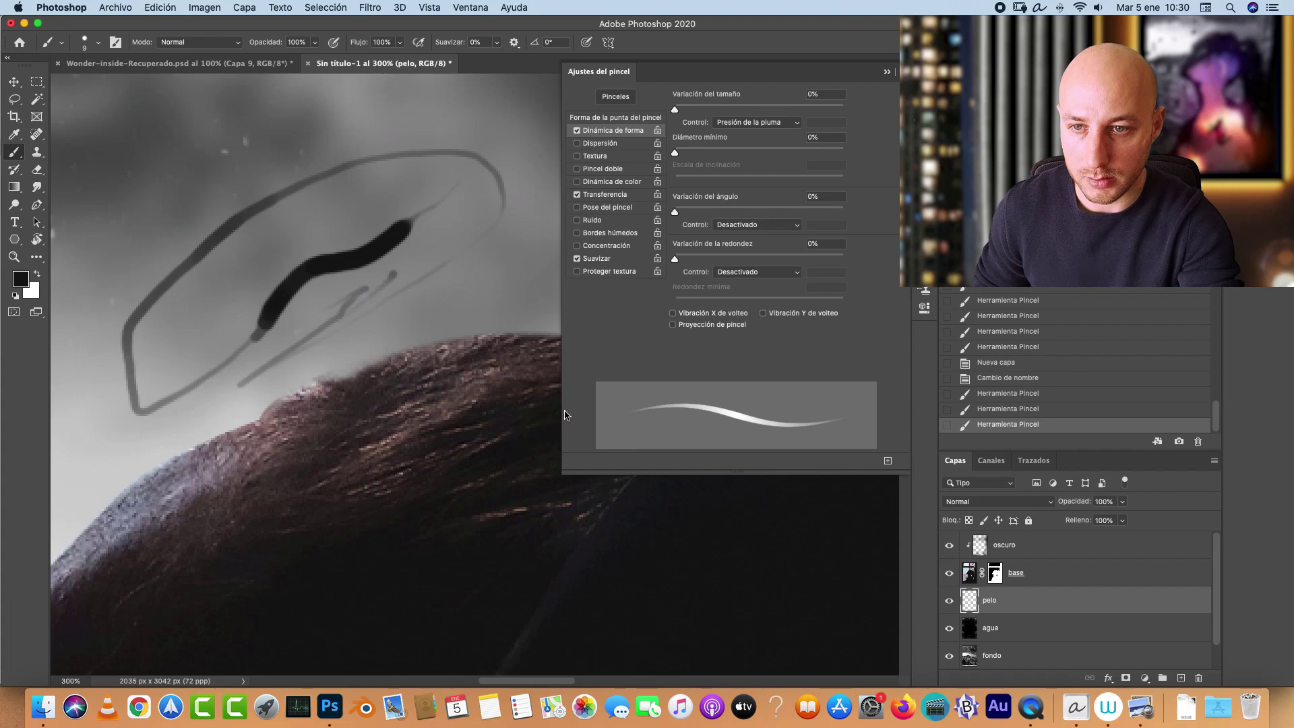
pyautogui.press('super+z')
pyautogui.press('super+z')
pyautogui.press('super+z')
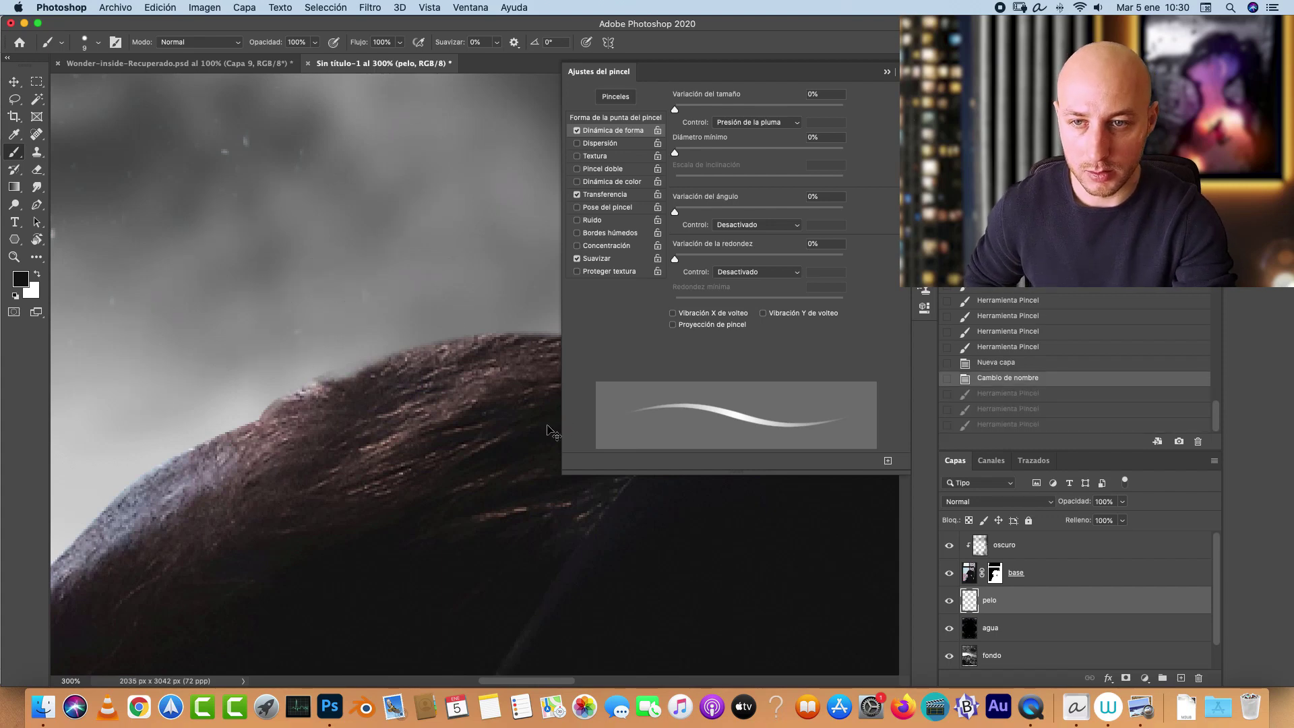
# Step: Close the brush settings and reduce the brush size to 1 px
pyautogui.click(886, 72)
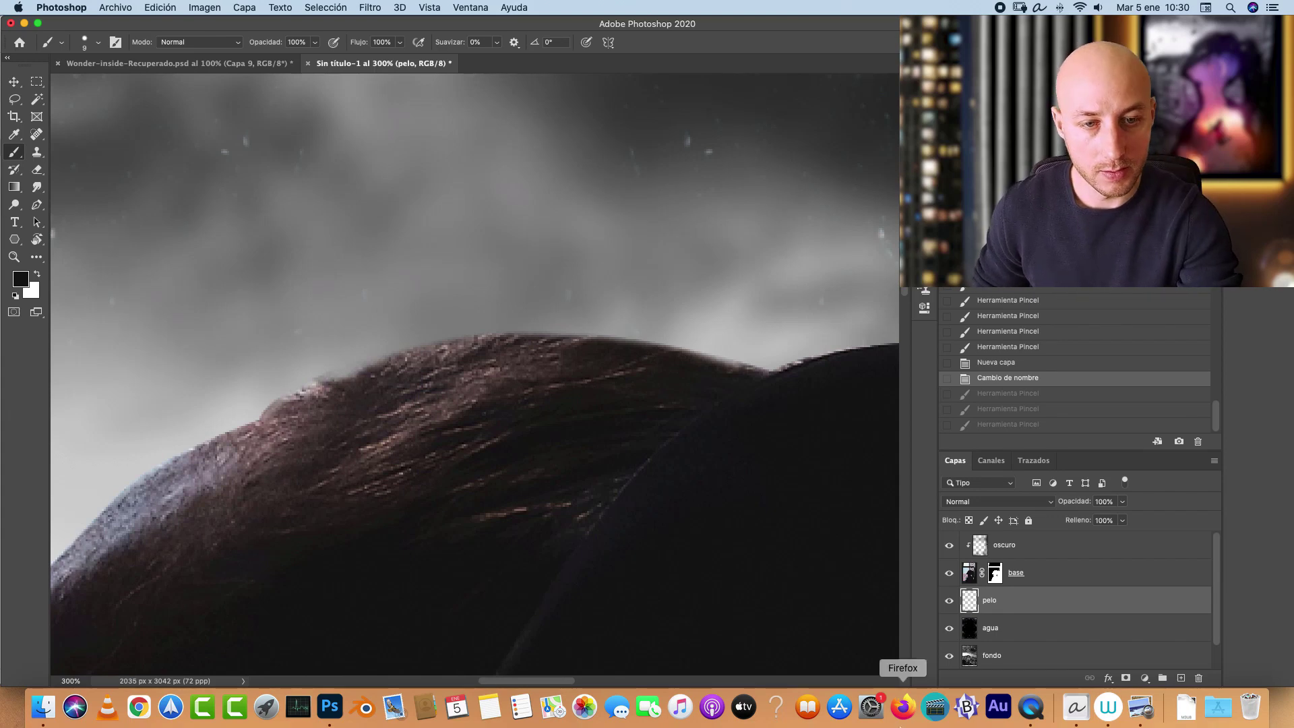
pyautogui.press('[')
pyautogui.press('[')
pyautogui.press('[')
pyautogui.press('[')
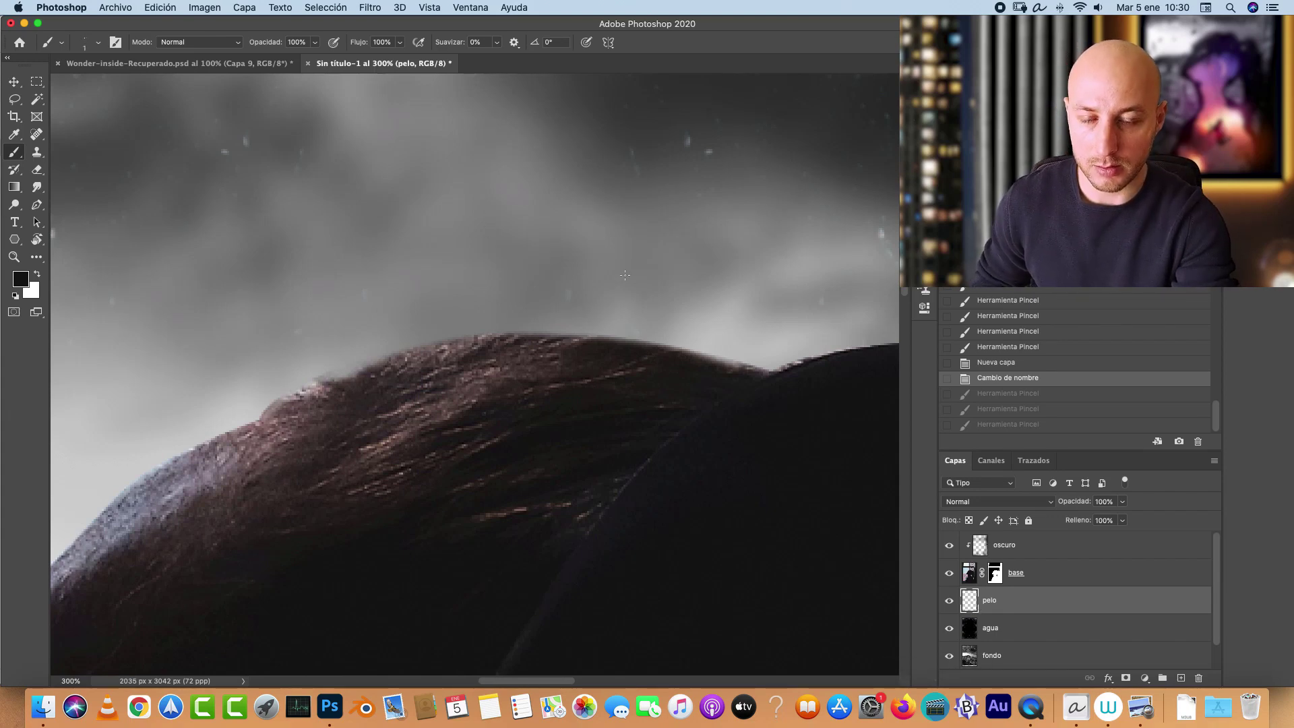
pyautogui.rightClick(685, 232)
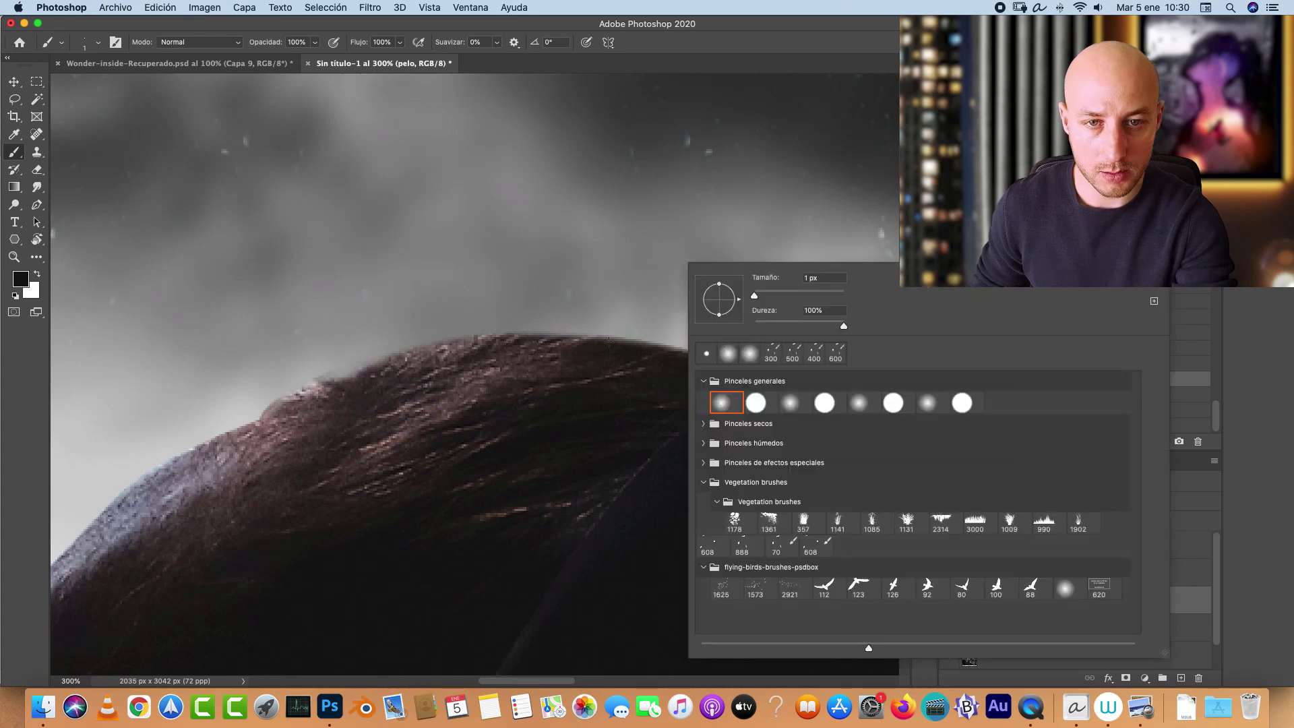
pyautogui.click(641, 365)
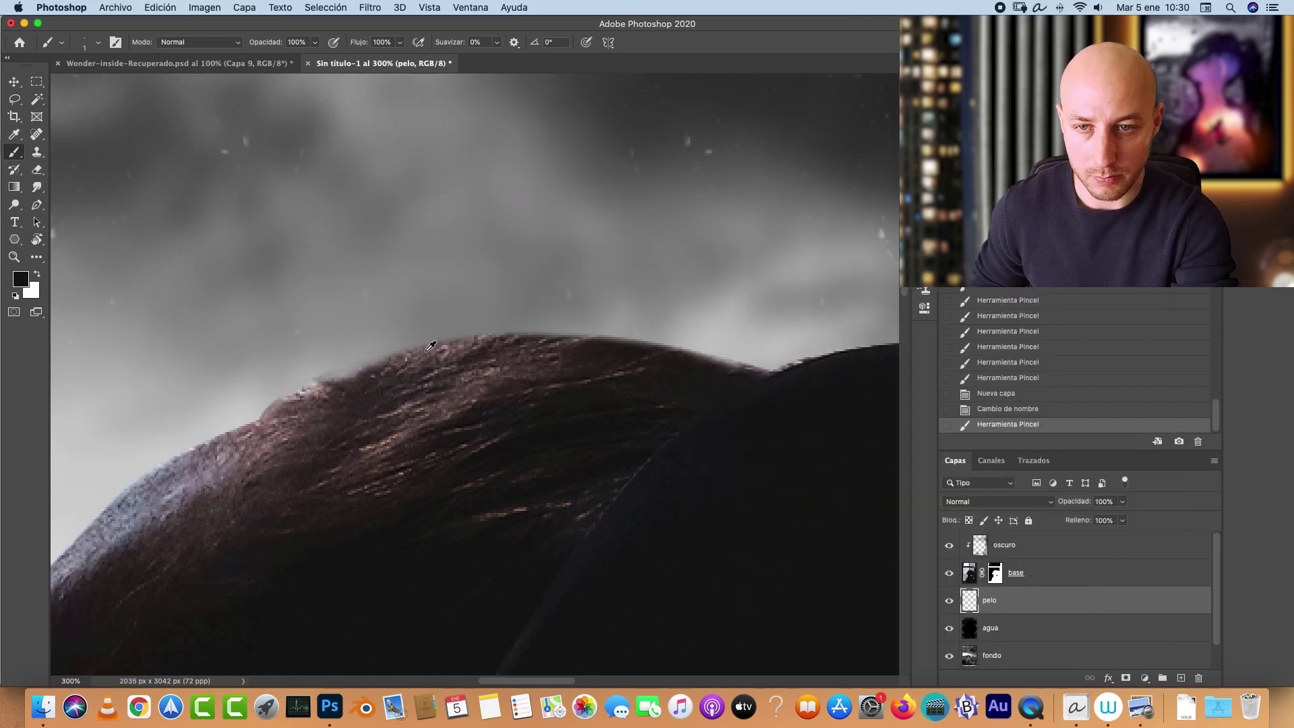
# Step: Sample the hair color and paint thin, curved stray hairs along the top of the head on the pelo layer
pyautogui.keyDown('alt'); pyautogui.click(470, 345); pyautogui.keyUp('alt')
pyautogui.moveTo(563, 342)
pyautogui.mouseDown()
pyautogui.moveTo(390, 357)
pyautogui.moveTo(545, 351)
pyautogui.moveTo(342, 376)
pyautogui.mouseUp()
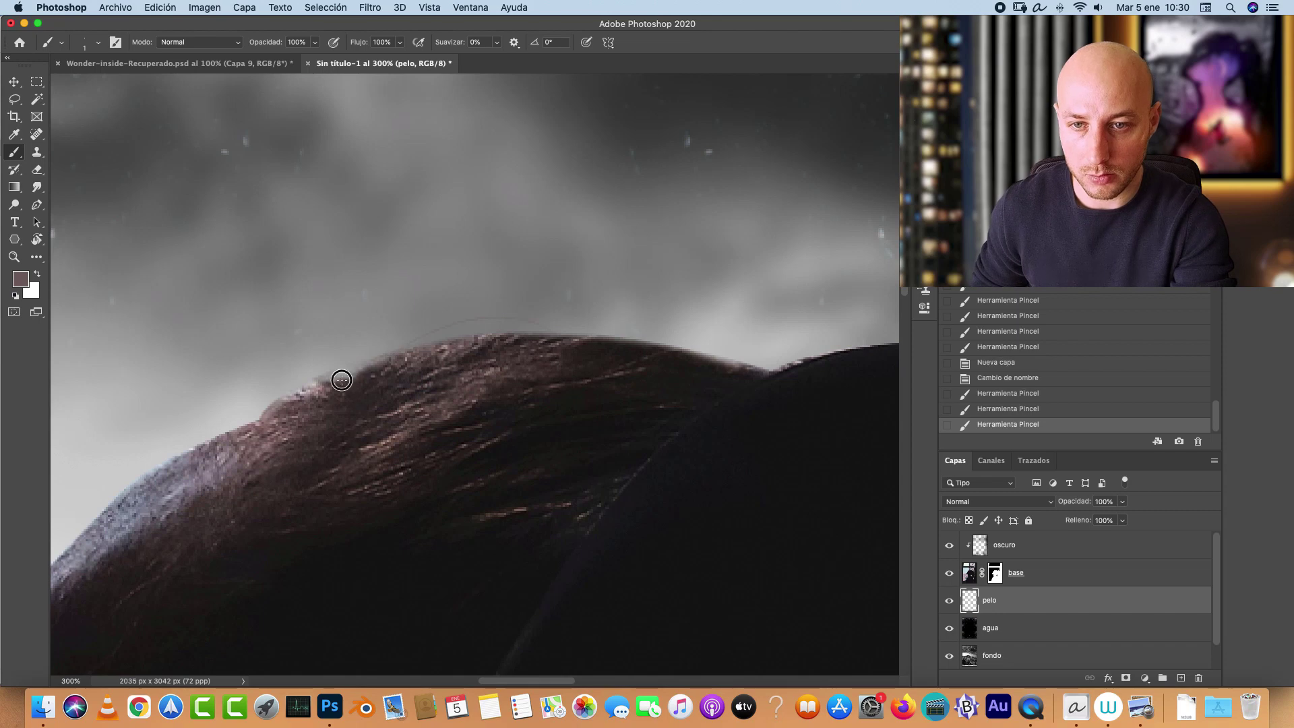
pyautogui.moveTo(423, 343)
pyautogui.mouseDown()
pyautogui.moveTo(350, 374)
pyautogui.moveTo(304, 362)
pyautogui.moveTo(251, 415)
pyautogui.mouseUp()
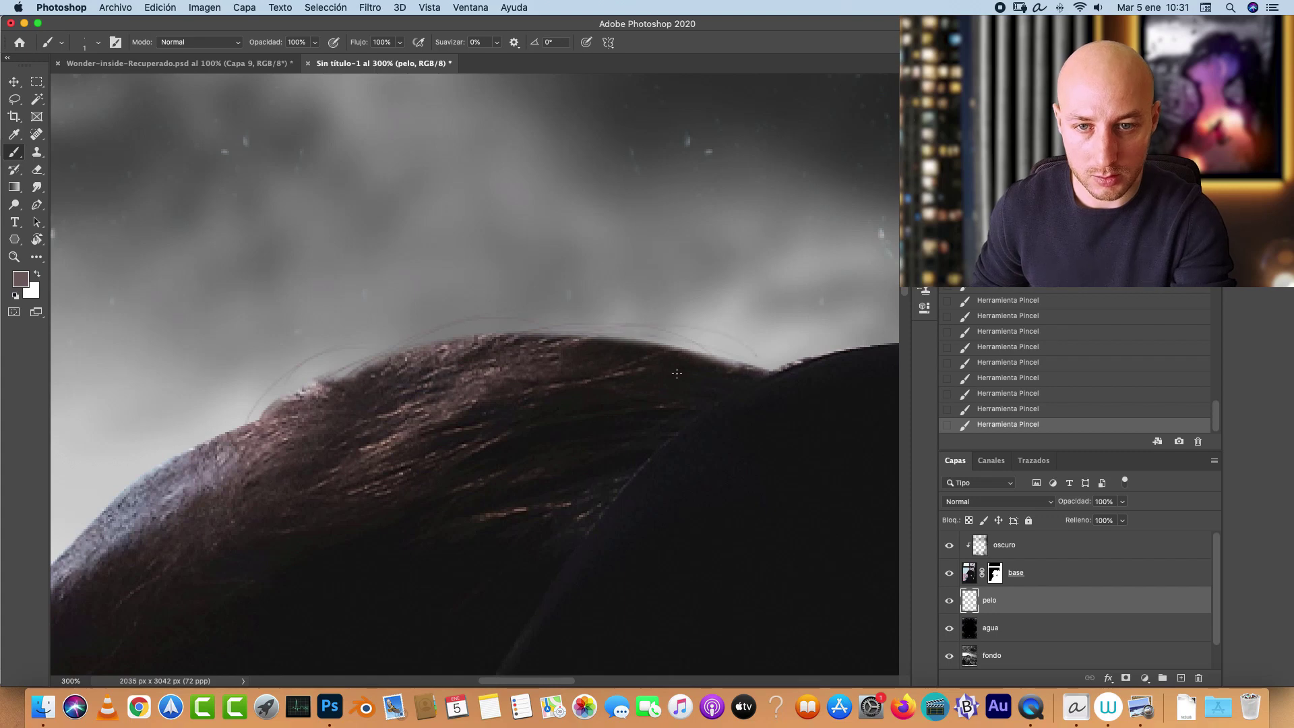
pyautogui.moveTo(624, 337); pyautogui.dragTo(527, 328)
pyautogui.moveTo(426, 333)
pyautogui.mouseDown()
pyautogui.moveTo(300, 367)
pyautogui.moveTo(270, 411)
pyautogui.mouseUp()
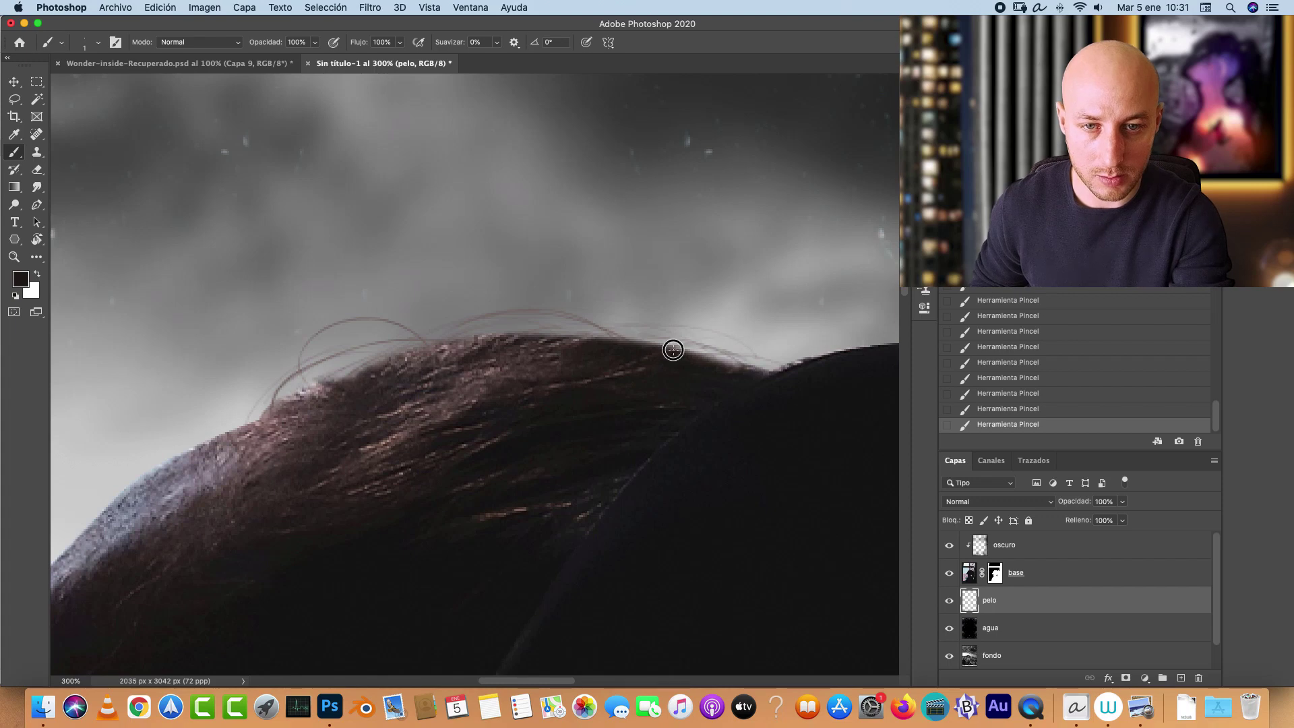
pyautogui.moveTo(535, 330)
pyautogui.mouseDown()
pyautogui.moveTo(571, 333)
pyautogui.moveTo(480, 333)
pyautogui.mouseUp()
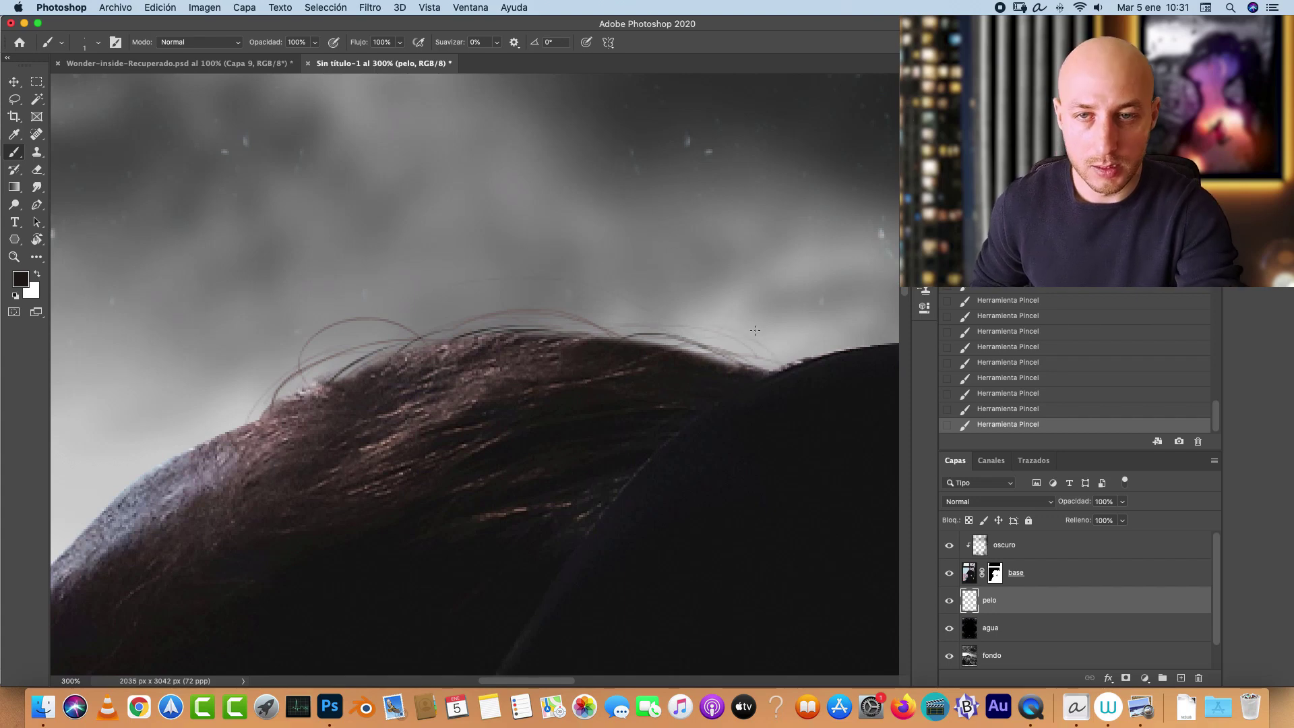
# Step: Show only the original layer to examine its stray hairs, and restore the visibility of the other layers
pyautogui.scroll(-1, 1022, 663)
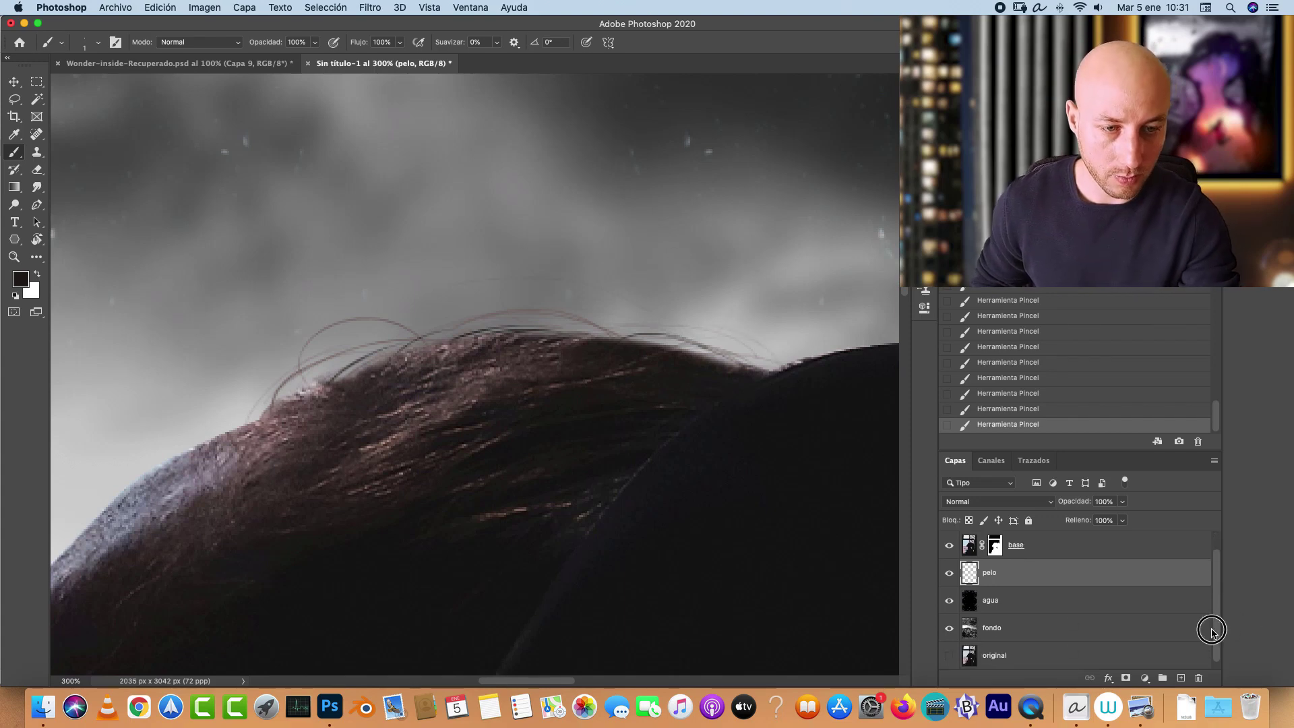
pyautogui.keyDown('alt'); pyautogui.click(950, 657); pyautogui.keyUp('alt')
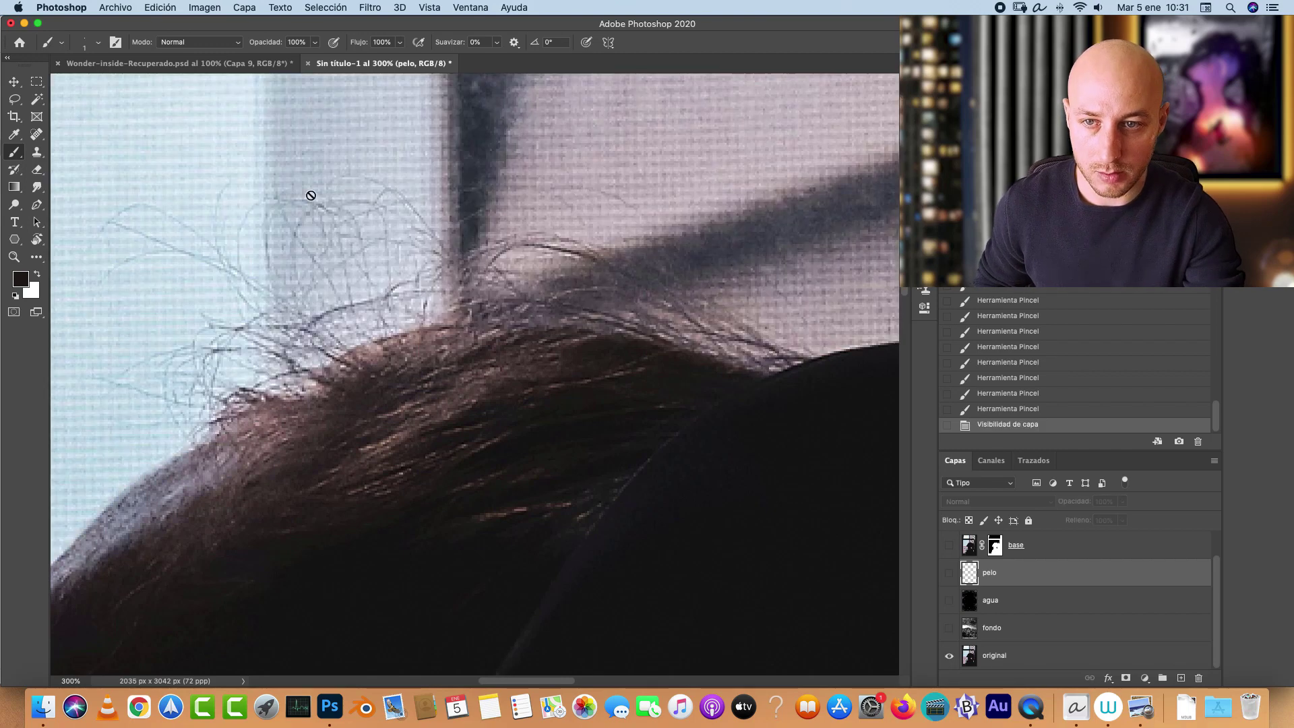
pyautogui.keyDown('alt'); pyautogui.click(949, 658); pyautogui.keyUp('alt')
# Step: Duplicate the original layer to the top of the stack, show it, and copy a rectangular area around the hairline to a new layer
pyautogui.moveTo(1067, 655); pyautogui.dragTo(1051, 535)
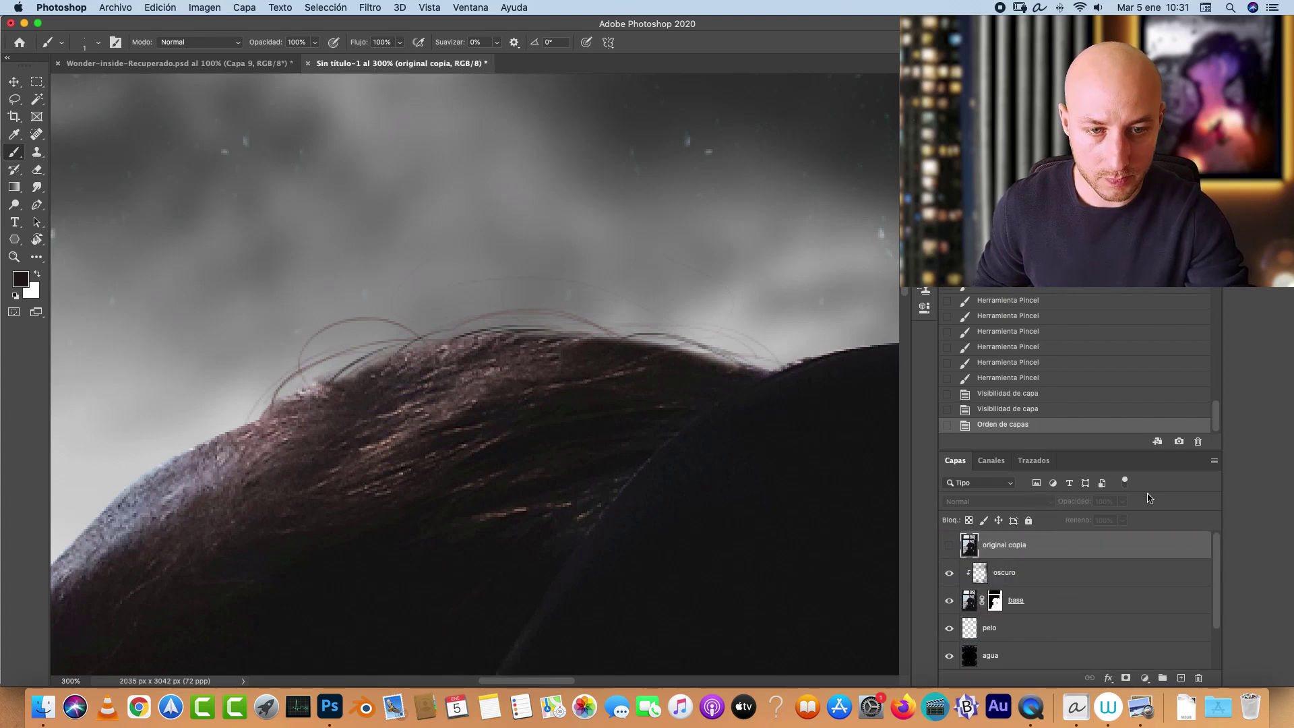
pyautogui.click(949, 545)
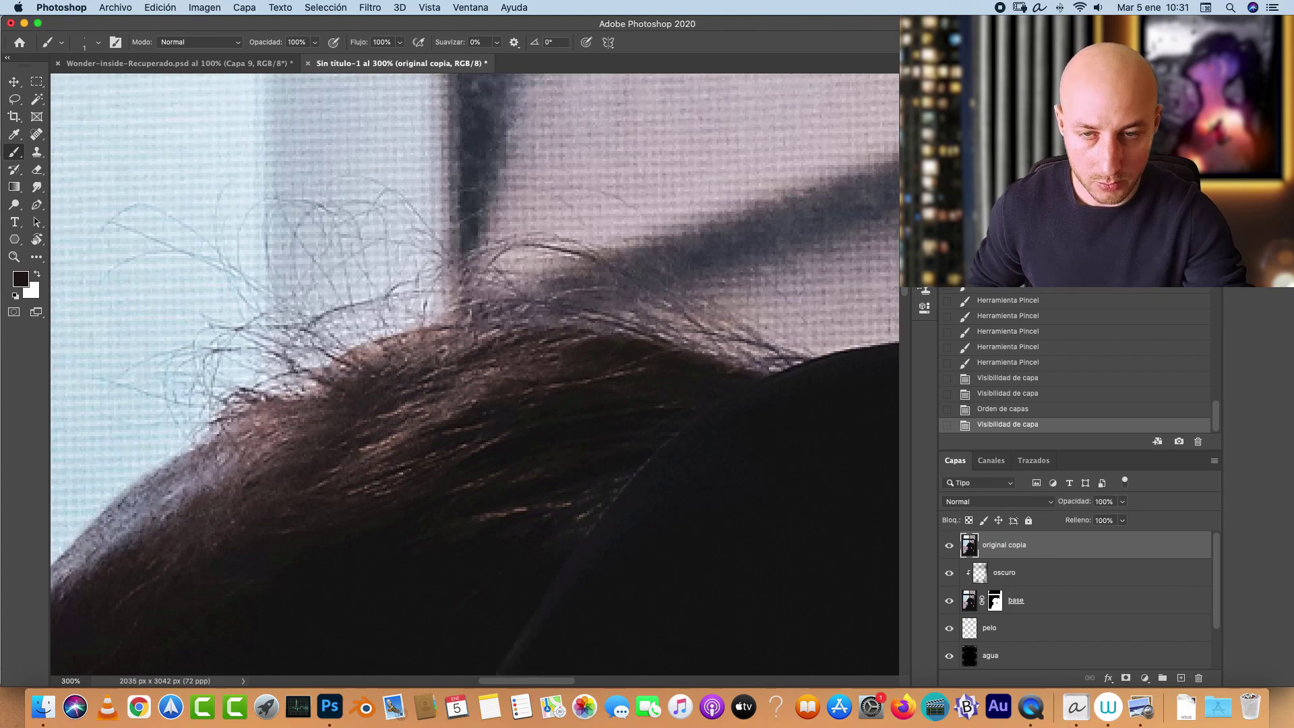
pyautogui.press('super+minus')
pyautogui.press('super+minus')
pyautogui.press('super+minus')
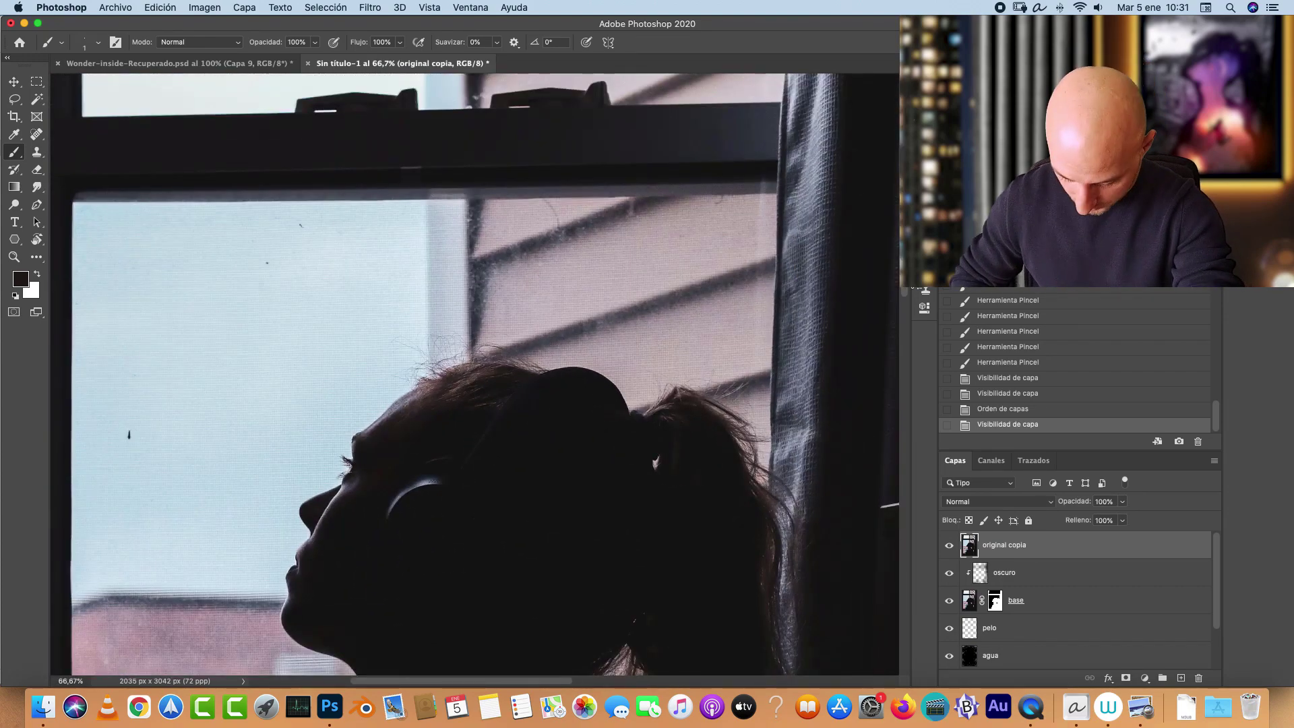
pyautogui.click(37, 81)
pyautogui.moveTo(346, 294); pyautogui.dragTo(621, 464)
pyautogui.rightClick(479, 375)
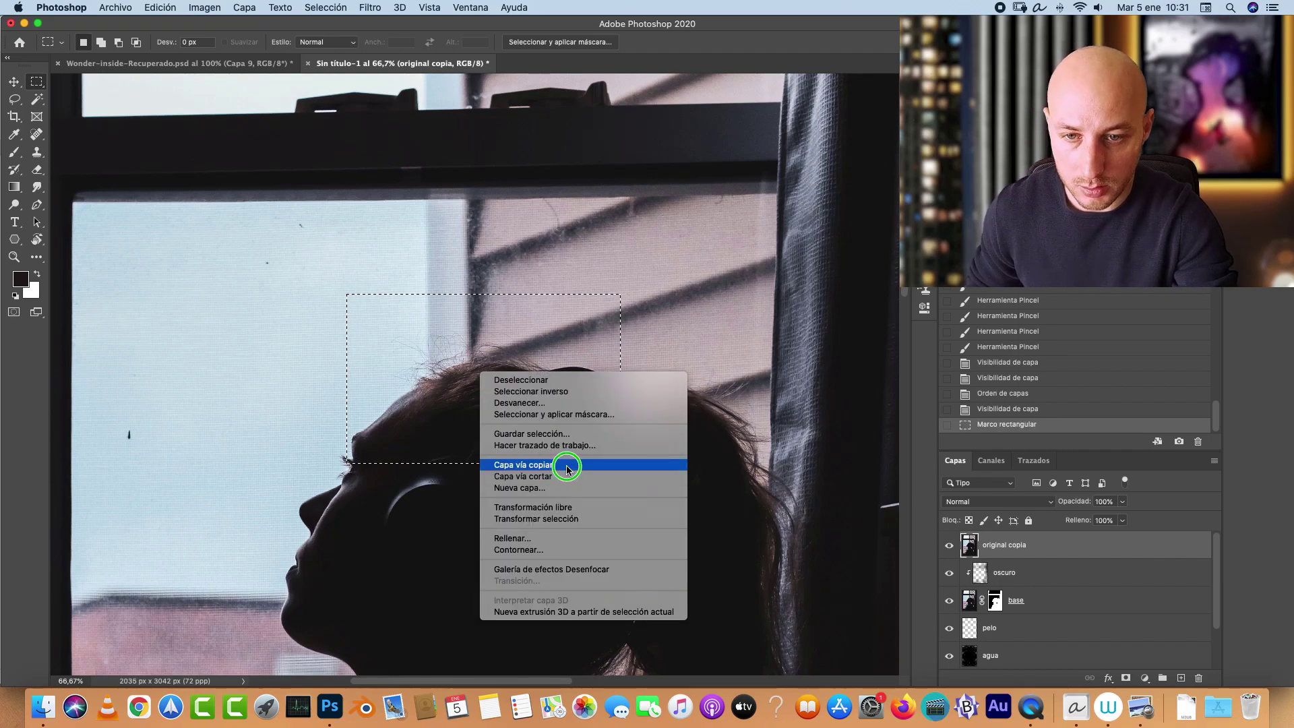
pyautogui.click(572, 467)
# Step: Delete the full duplicate of the original and move the copied hair patch over the window in front of the forehead as a reference
pyautogui.moveTo(1060, 571); pyautogui.dragTo(1198, 676)
pyautogui.press('v')
pyautogui.moveTo(568, 385); pyautogui.dragTo(326, 390)
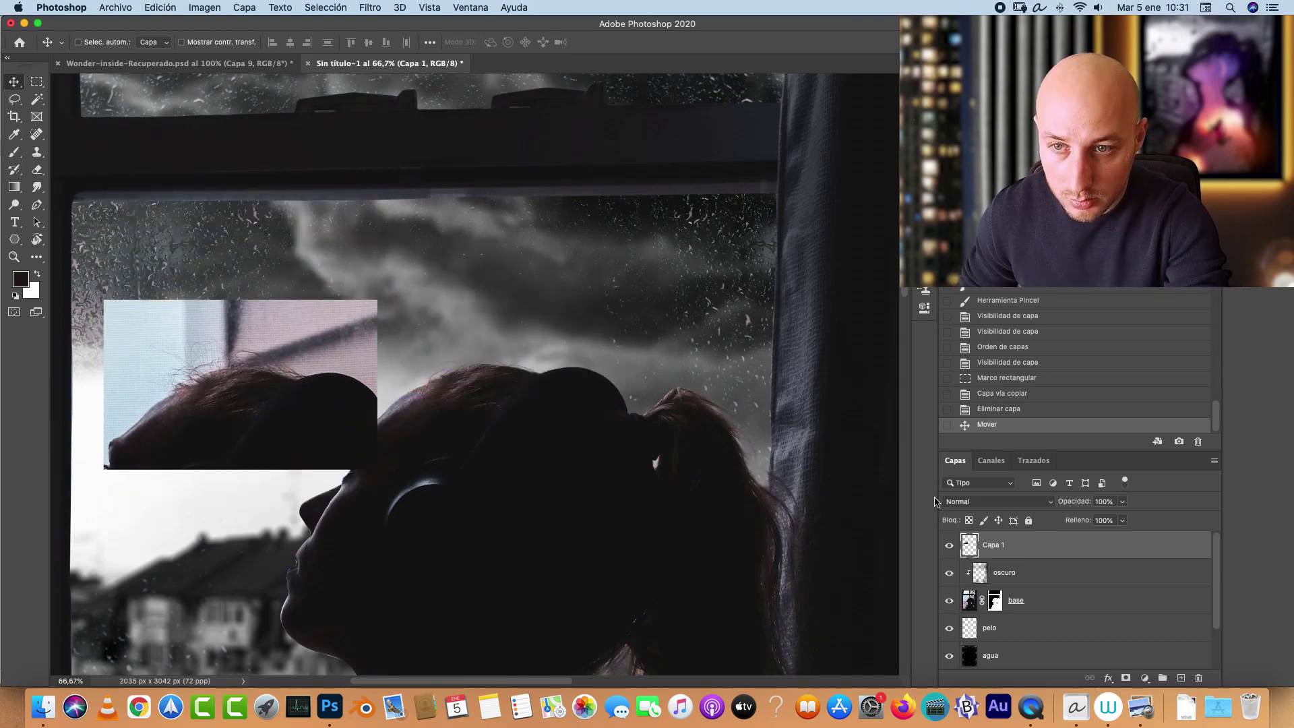
# Step: Paint longer, looping stray hairs above the top of the head on the pelo layer, following the reference patch
pyautogui.click(1004, 629)
pyautogui.press('super+1')
pyautogui.hscroll(-5, 653, 378)
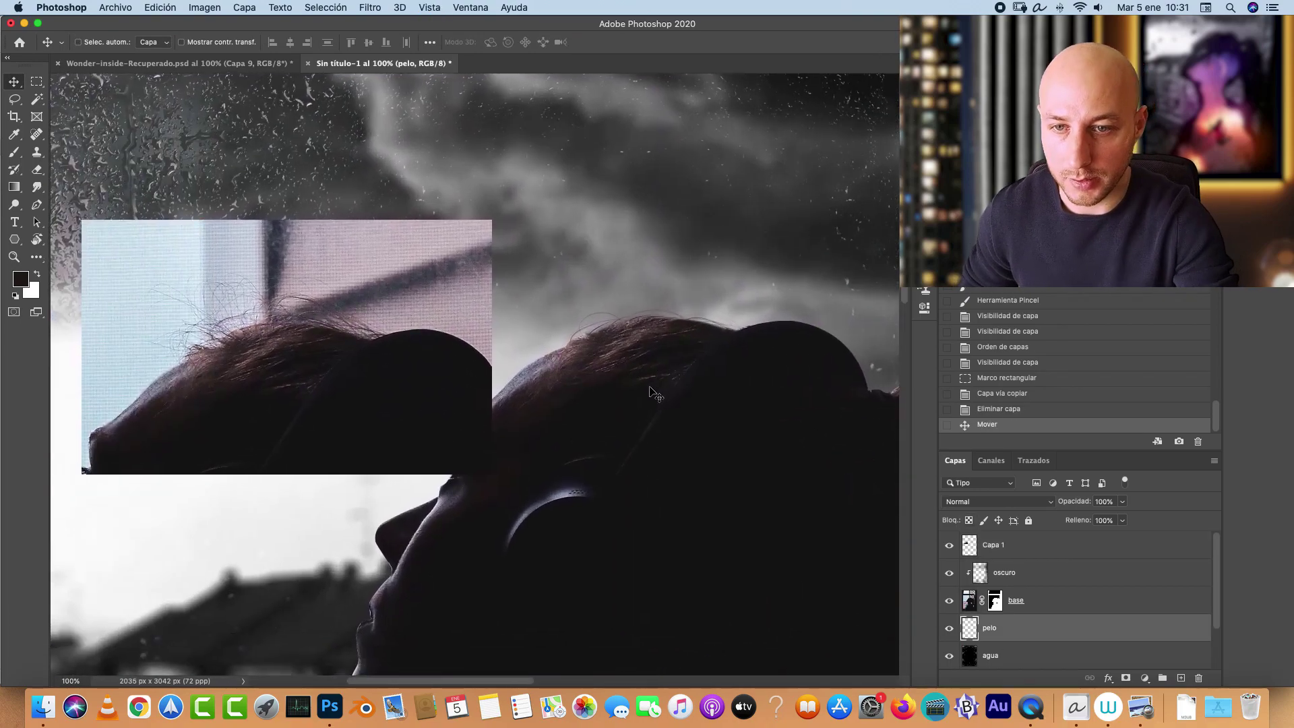
pyautogui.press('b')
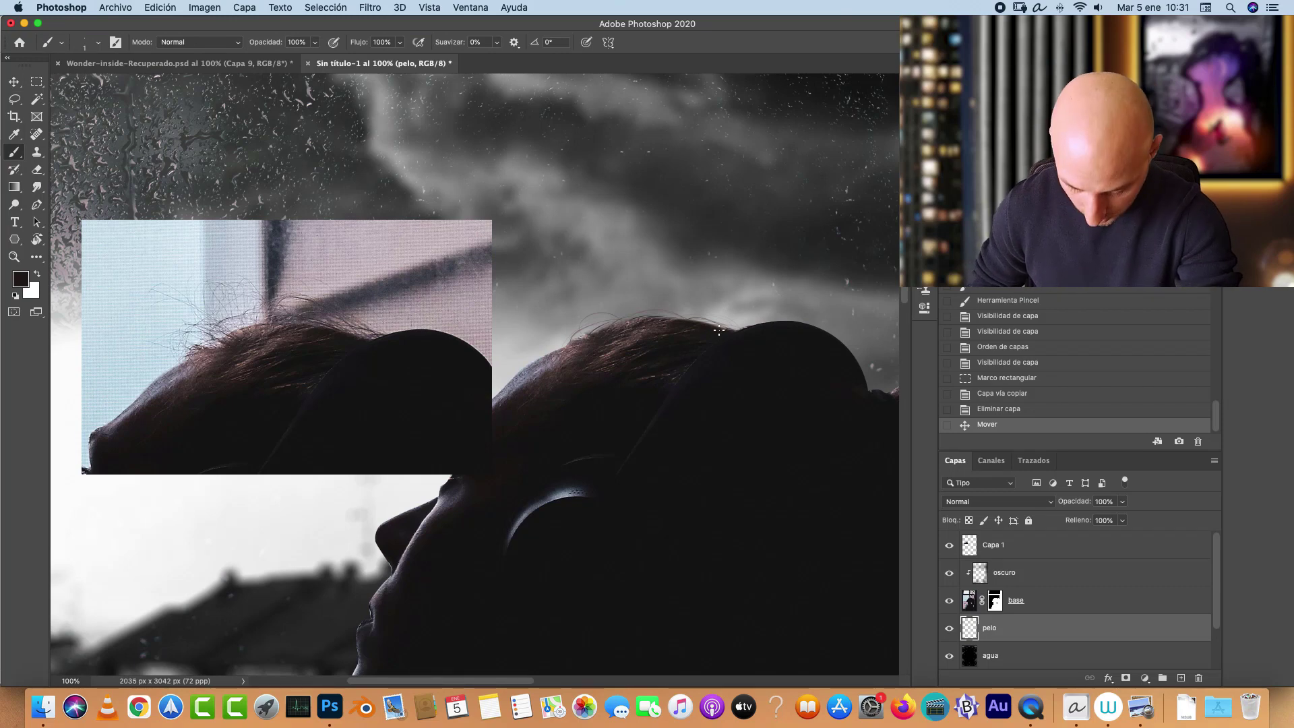
pyautogui.moveTo(684, 301); pyautogui.dragTo(650, 316)
pyautogui.moveTo(678, 306); pyautogui.dragTo(735, 325)
pyautogui.moveTo(717, 316)
pyautogui.mouseDown()
pyautogui.moveTo(610, 317)
pyautogui.moveTo(607, 336)
pyautogui.moveTo(571, 335)
pyautogui.mouseUp()
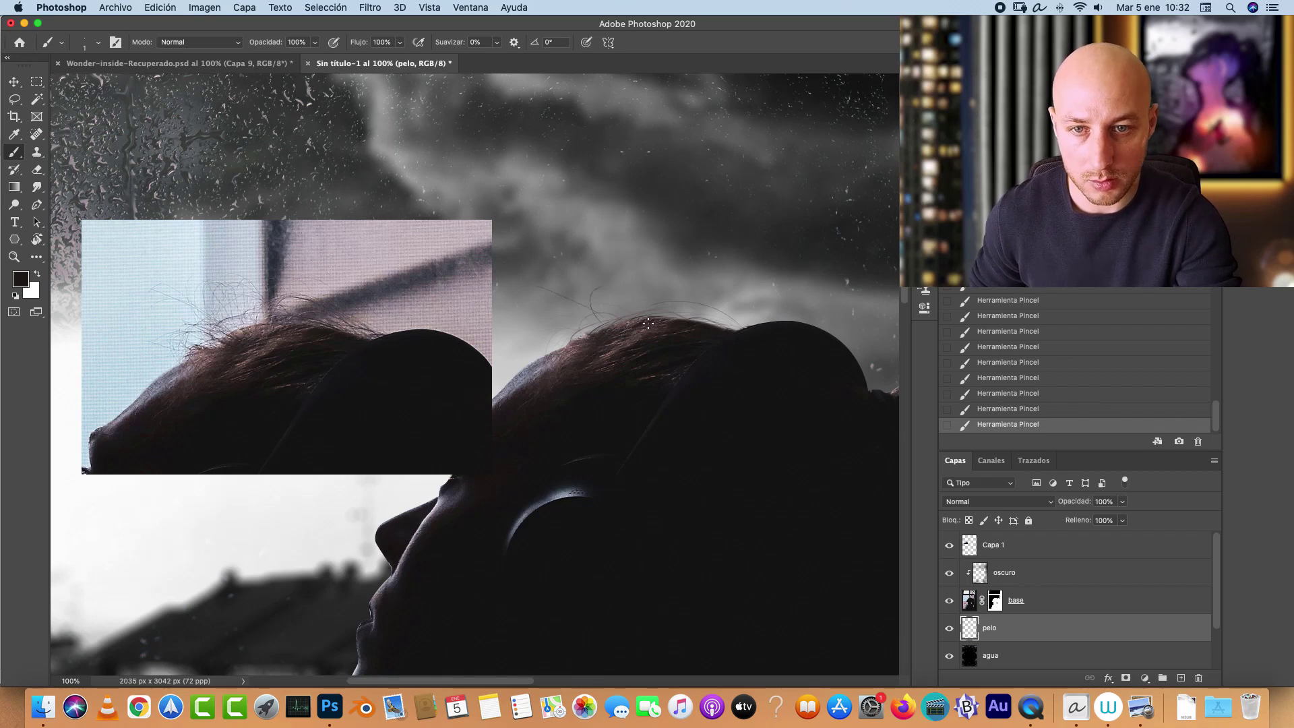
pyautogui.press('super+z')
pyautogui.press('super+shift+z')
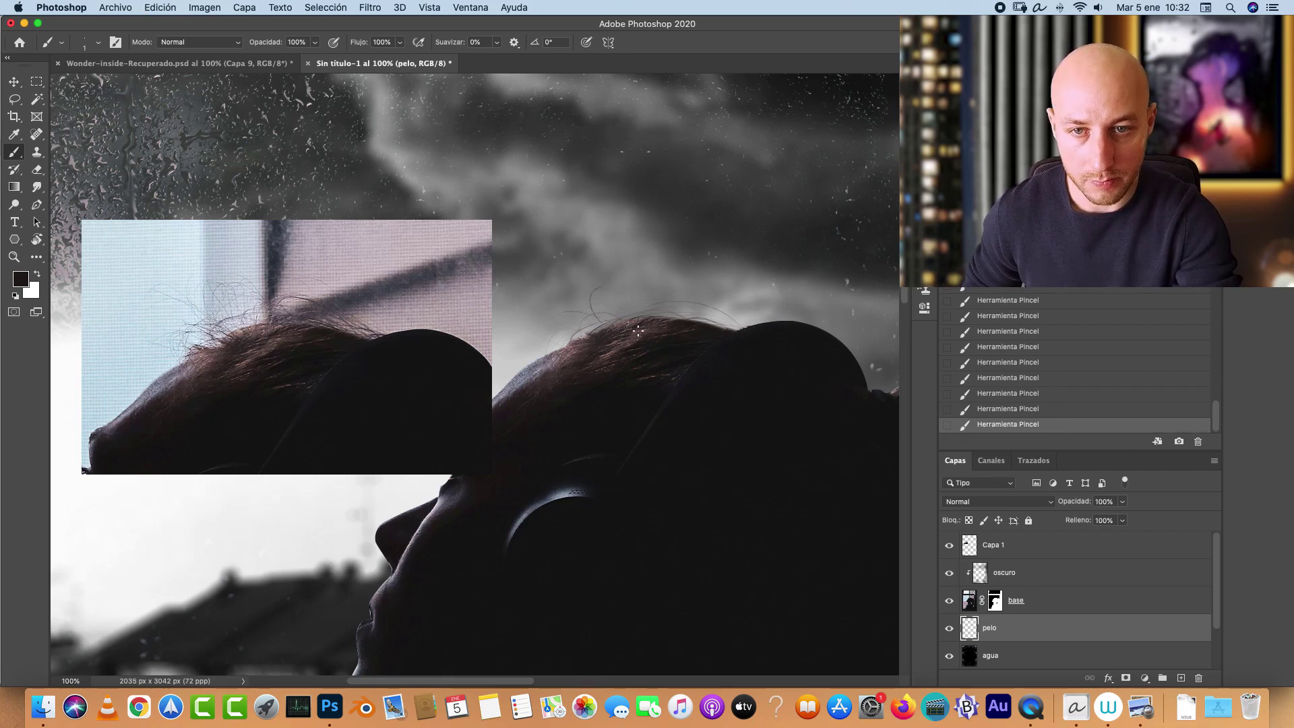
# Step: Sample a reddish-brown hair tone and add more fine strands over the top of the head with a smaller brush
pyautogui.keyDown('alt'); pyautogui.click(531, 354); pyautogui.keyUp('alt')
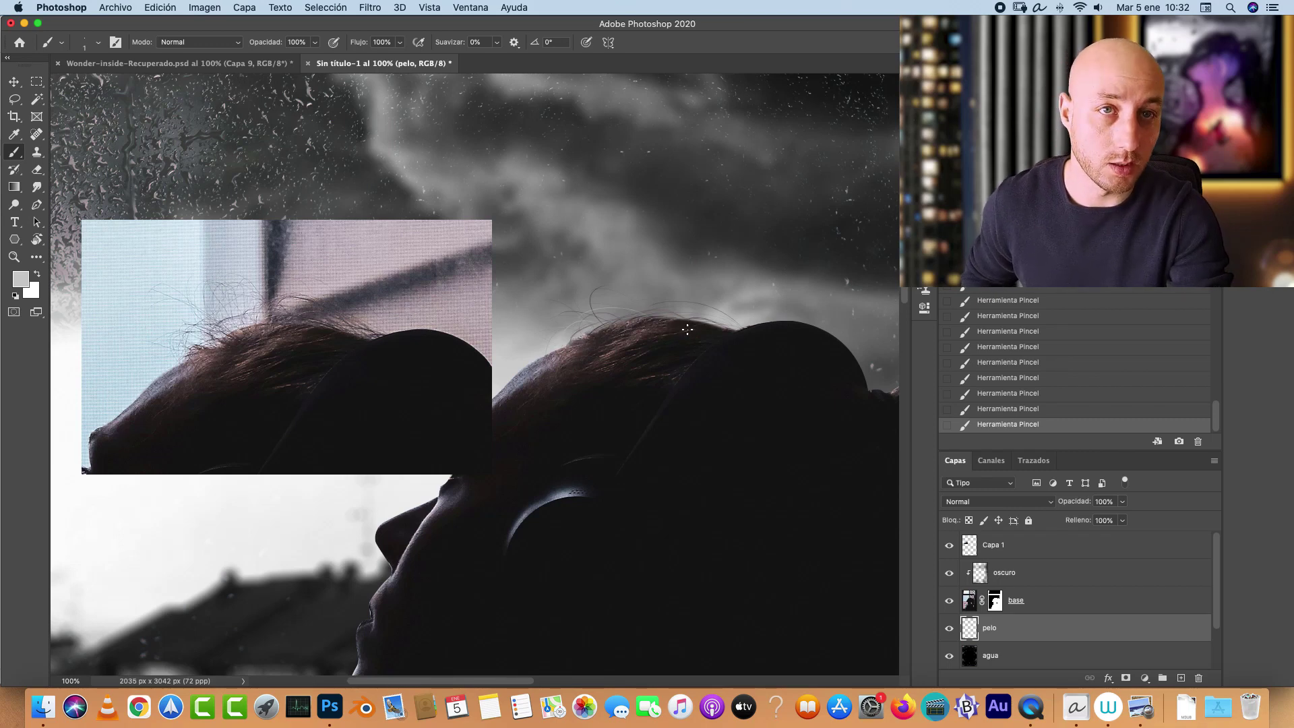
pyautogui.keyDown('alt'); pyautogui.click(652, 290); pyautogui.keyUp('alt')
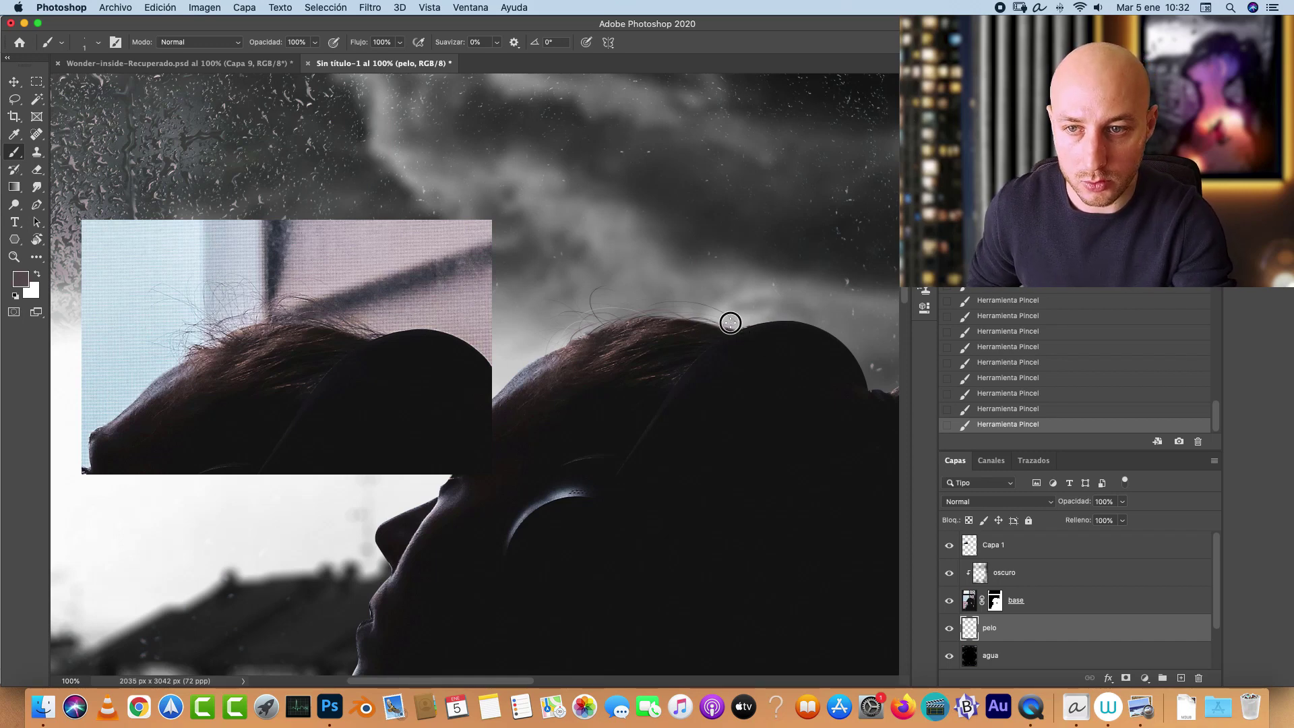
pyautogui.press('[')
pyautogui.press('[')
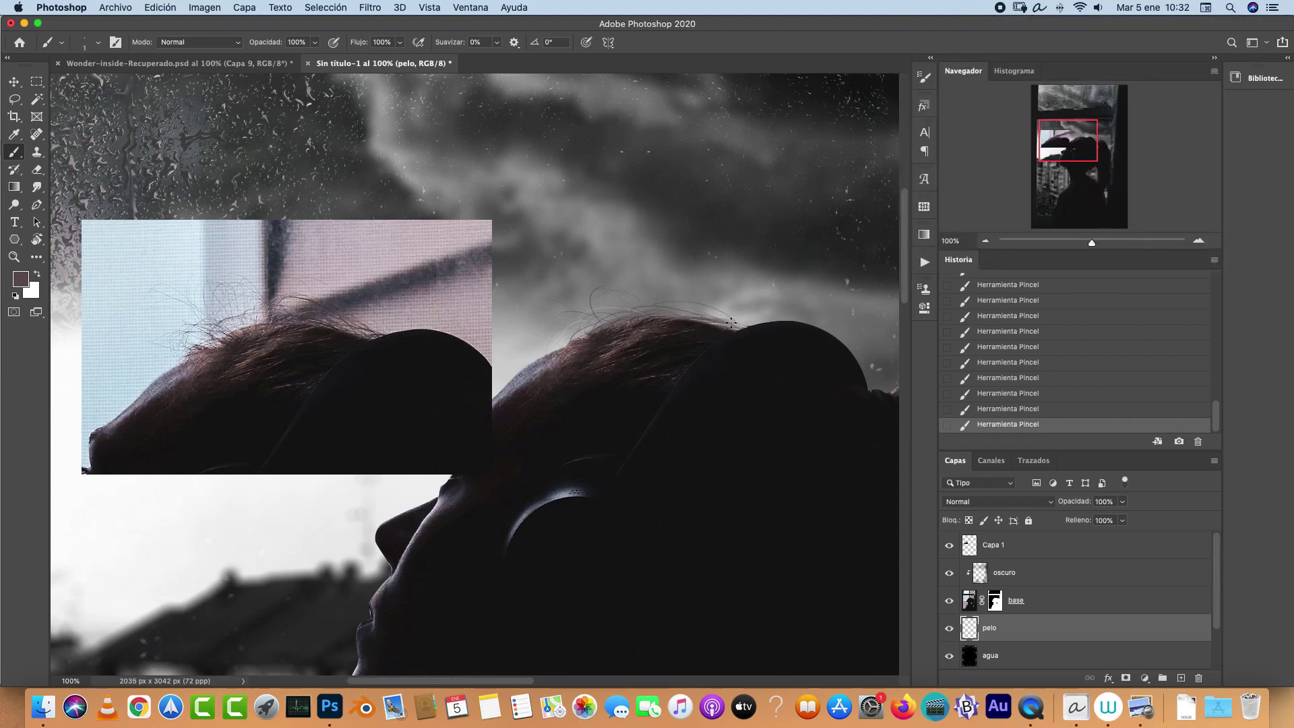
# Step: Paint fine dark strands across the see-through gap in the hair beside the neck, and set the brush's minimum opacity to 68%
pyautogui.hscroll(8, 731, 322)
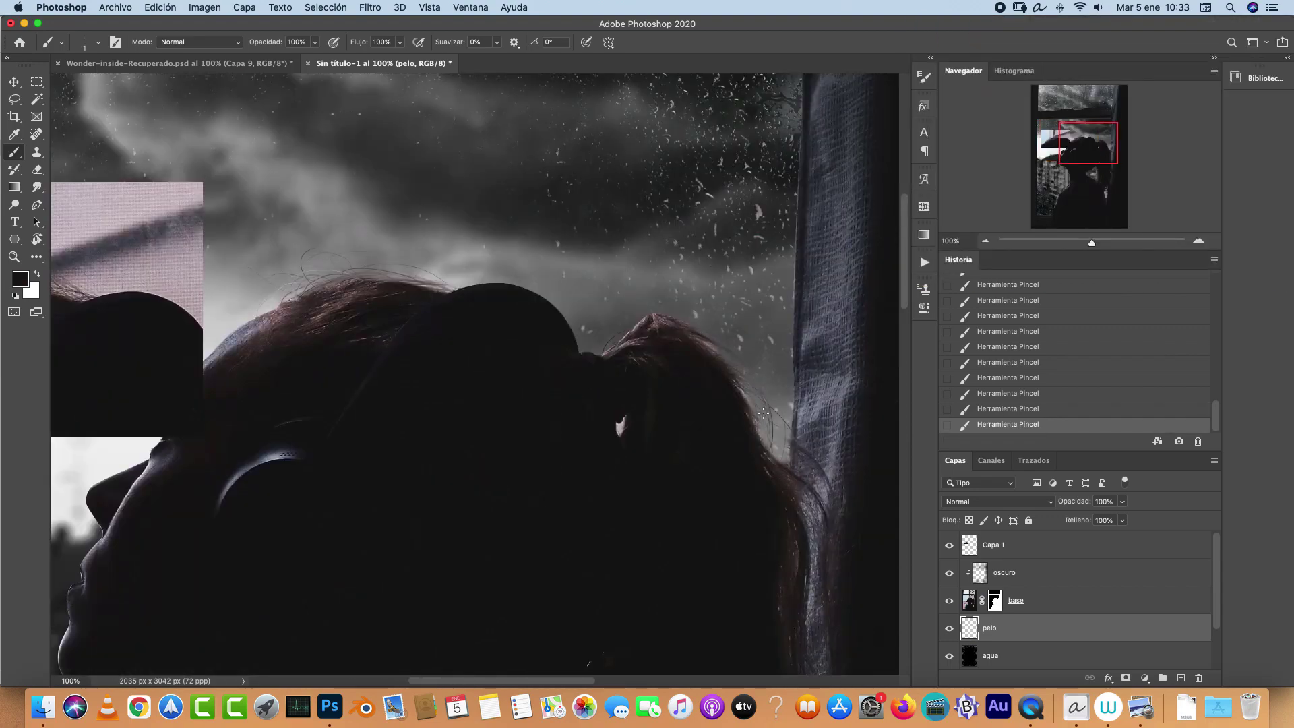
pyautogui.hscroll(-8, 566, 301)
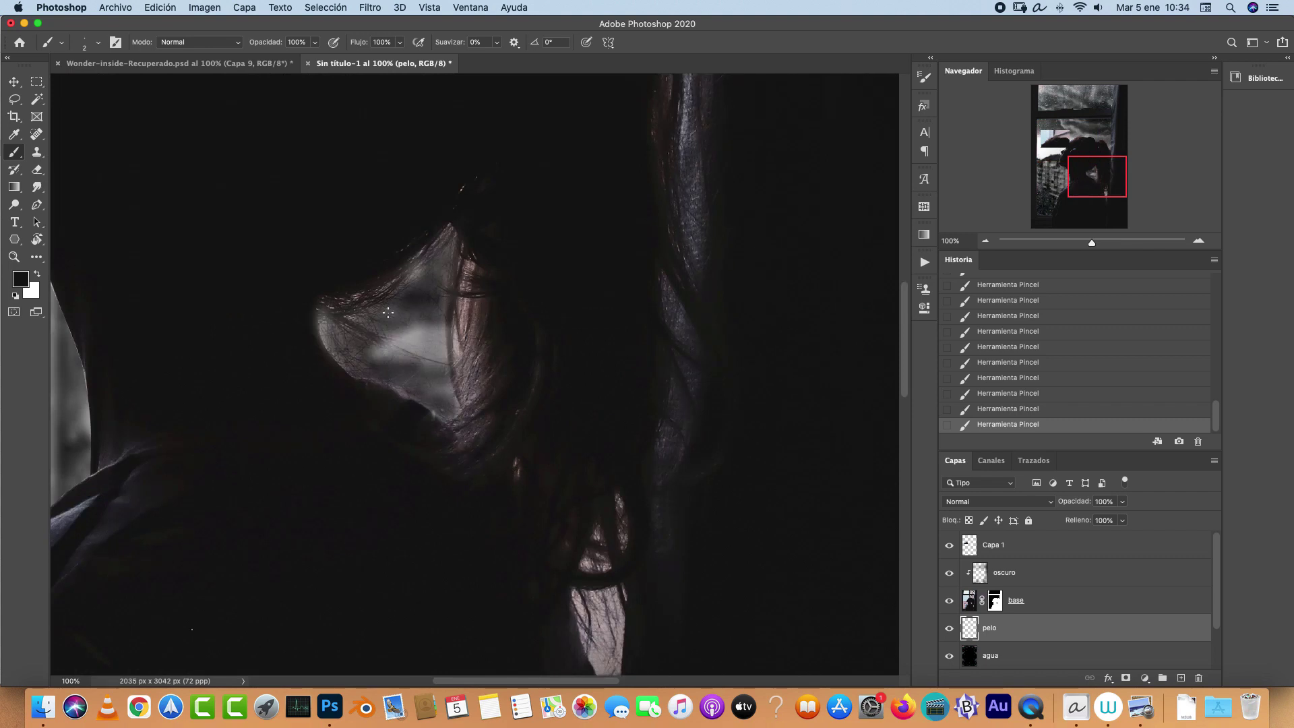
pyautogui.moveTo(438, 325); pyautogui.dragTo(437, 375)
pyautogui.press('F5')
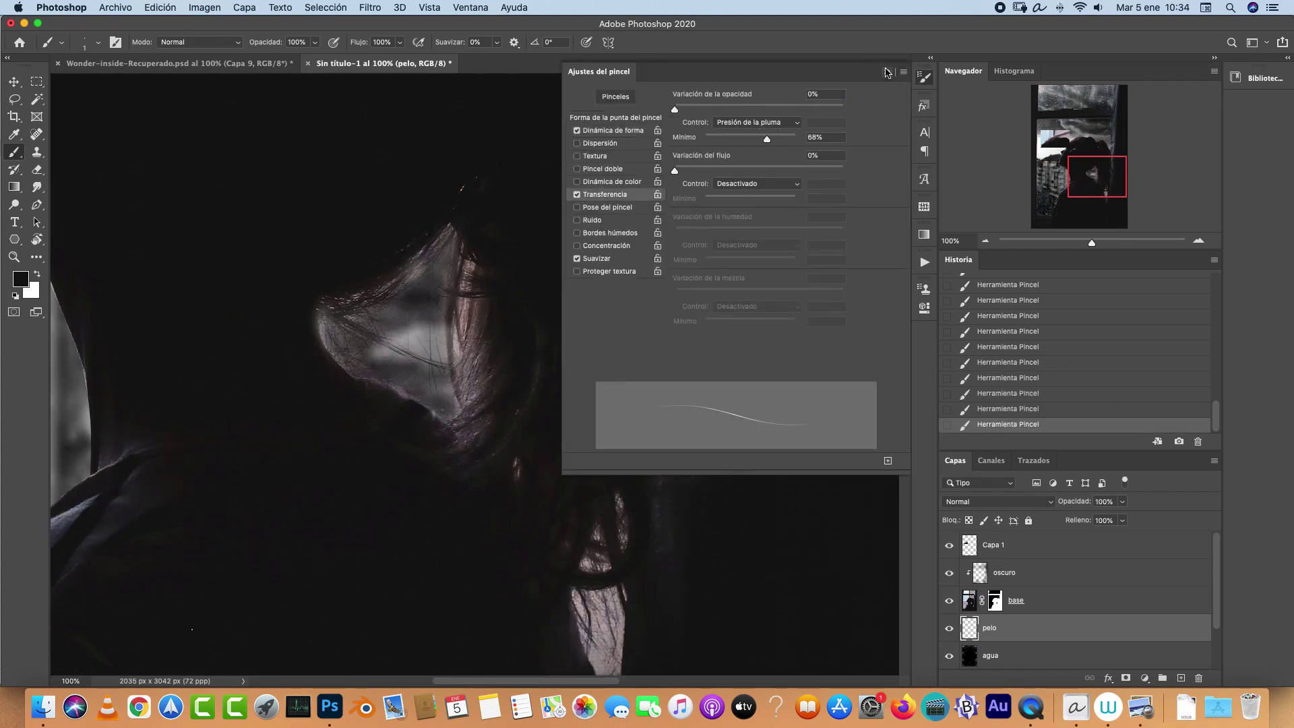
# Step: Close the brush settings and add another fine stray strand along the top of the head on the pelo layer
pyautogui.click(887, 72)
pyautogui.scroll(10, 748, 290)
pyautogui.hscroll(-8, 747, 290)
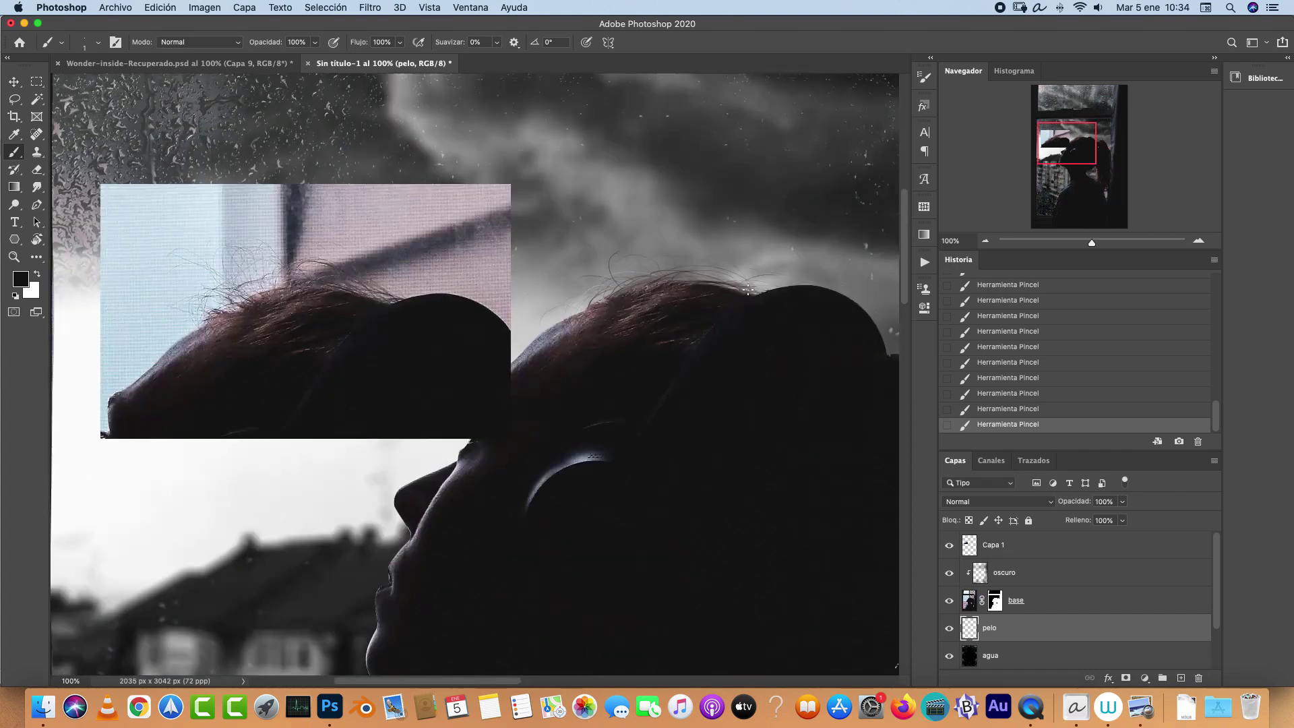
pyautogui.moveTo(636, 271); pyautogui.dragTo(742, 288)
pyautogui.hscroll(5, 633, 280)
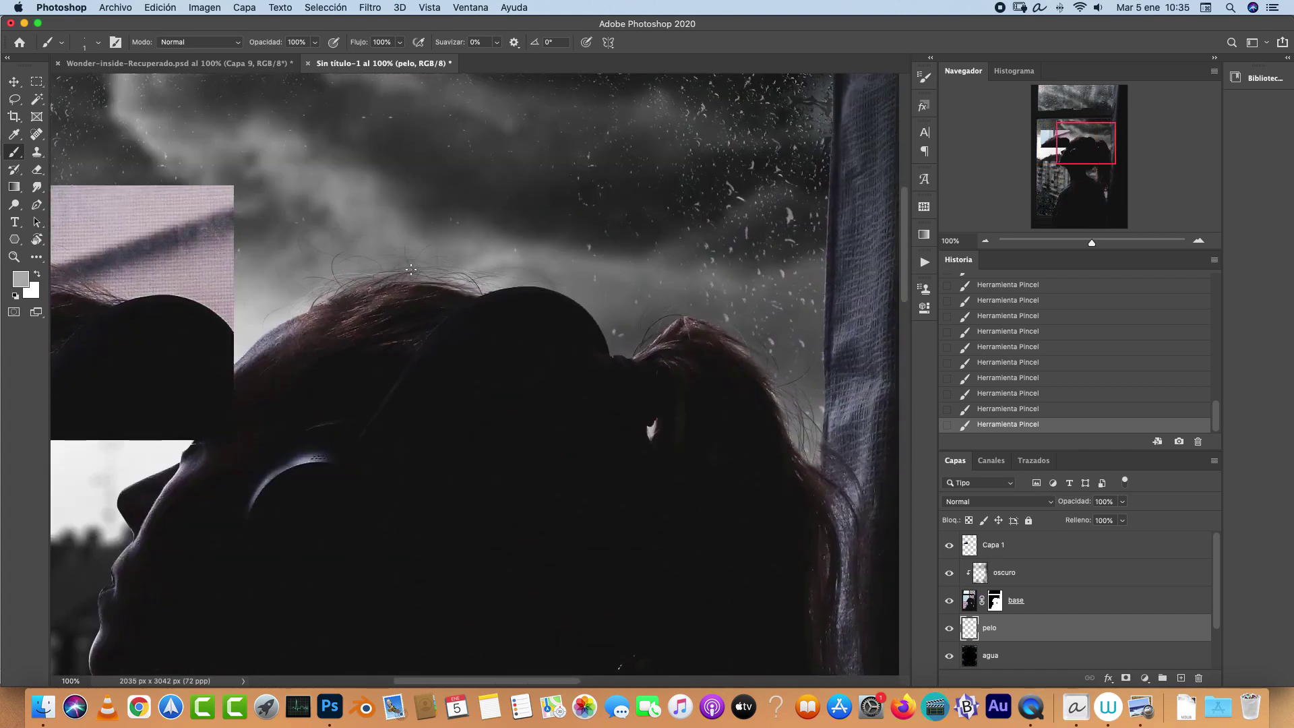
pyautogui.press('d')
pyautogui.scroll(-10, 410, 270)
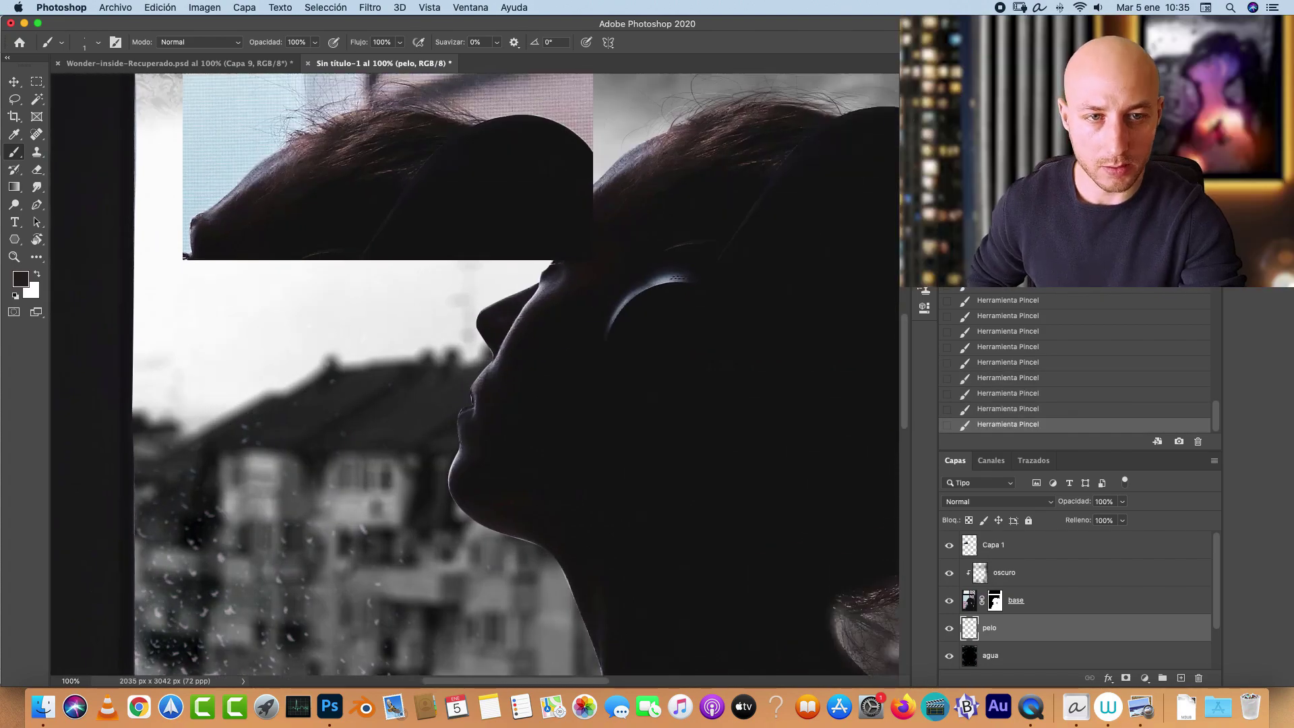
# Step: Hide and show the pelo layer to compare the head's edge with and without the painted hairs
pyautogui.scroll(8, 474, 374)
pyautogui.hscroll(4, 474, 374)
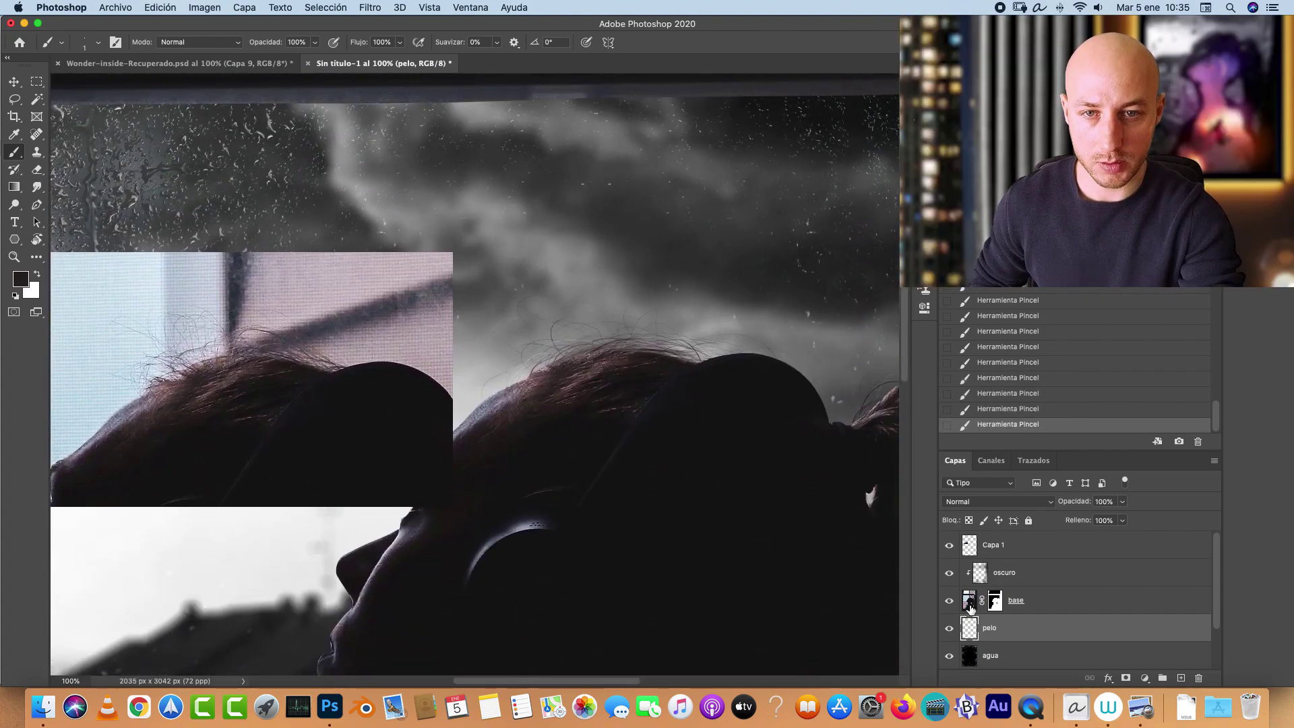
pyautogui.click(949, 627)
pyautogui.click(950, 628)
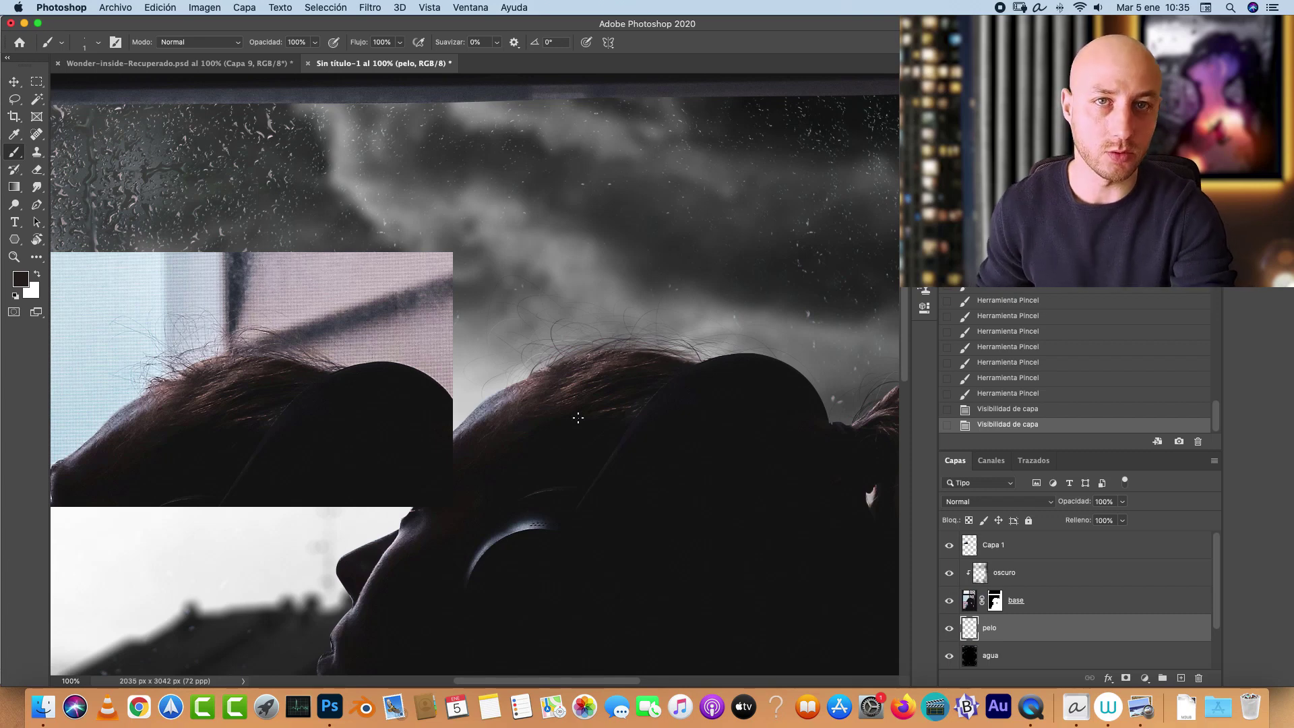
pyautogui.moveTo(546, 366)
pyautogui.mouseDown()
pyautogui.moveTo(537, 375)
pyautogui.moveTo(745, 366)
pyautogui.mouseUp()
# Step: Move the hair reference patch higher over the window and delete its layer, Capa 1
pyautogui.press('v')
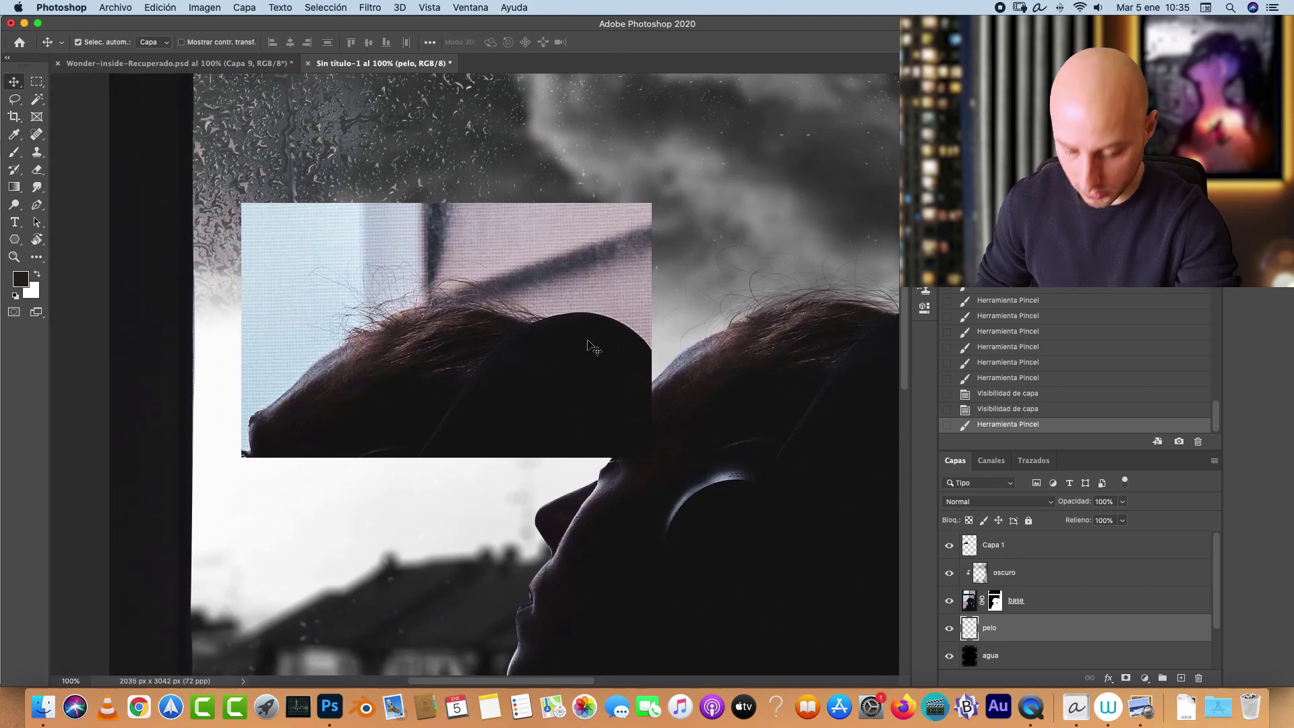
pyautogui.keyDown('super'); pyautogui.click(593, 346); pyautogui.keyUp('super')
pyautogui.moveTo(596, 364); pyautogui.dragTo(613, 243)
pyautogui.moveTo(794, 405); pyautogui.dragTo(808, 419)
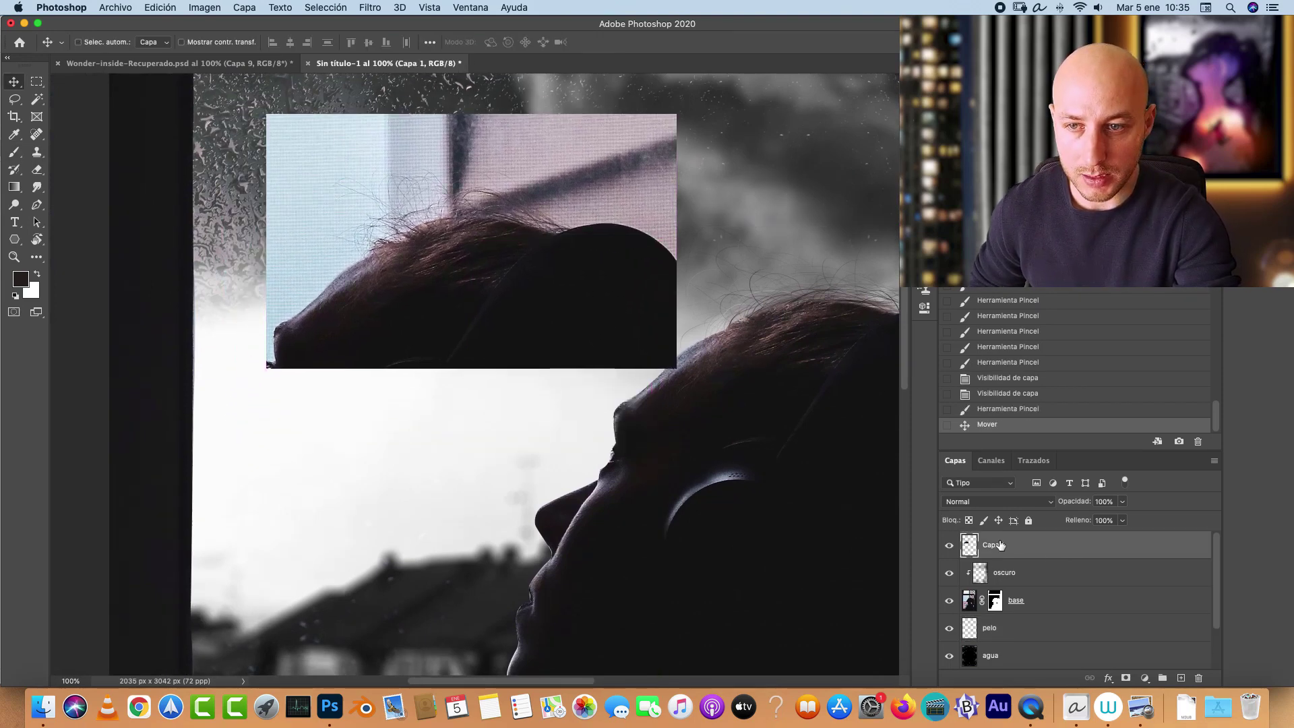
pyautogui.moveTo(1170, 549); pyautogui.dragTo(1198, 678)
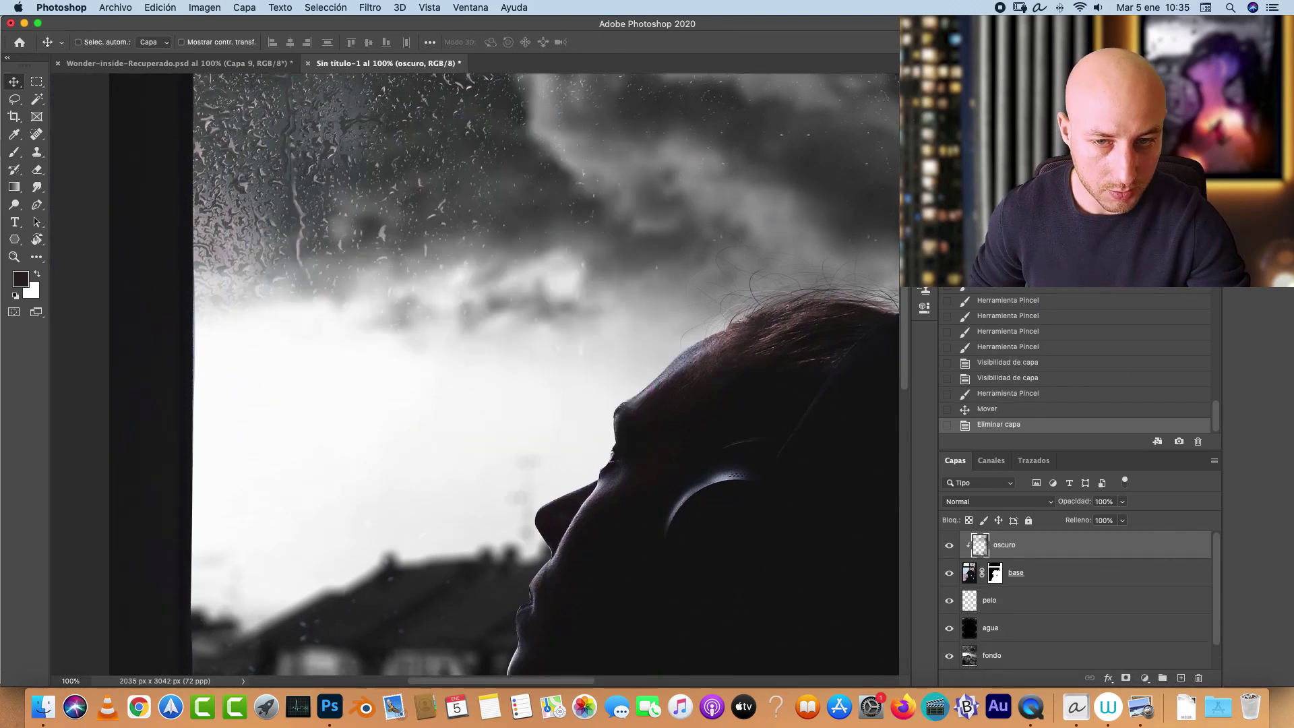
# Step: Show only the original layer and place a rectangular selection around the woman's eyelashes
pyautogui.scroll(-1, 1210, 627)
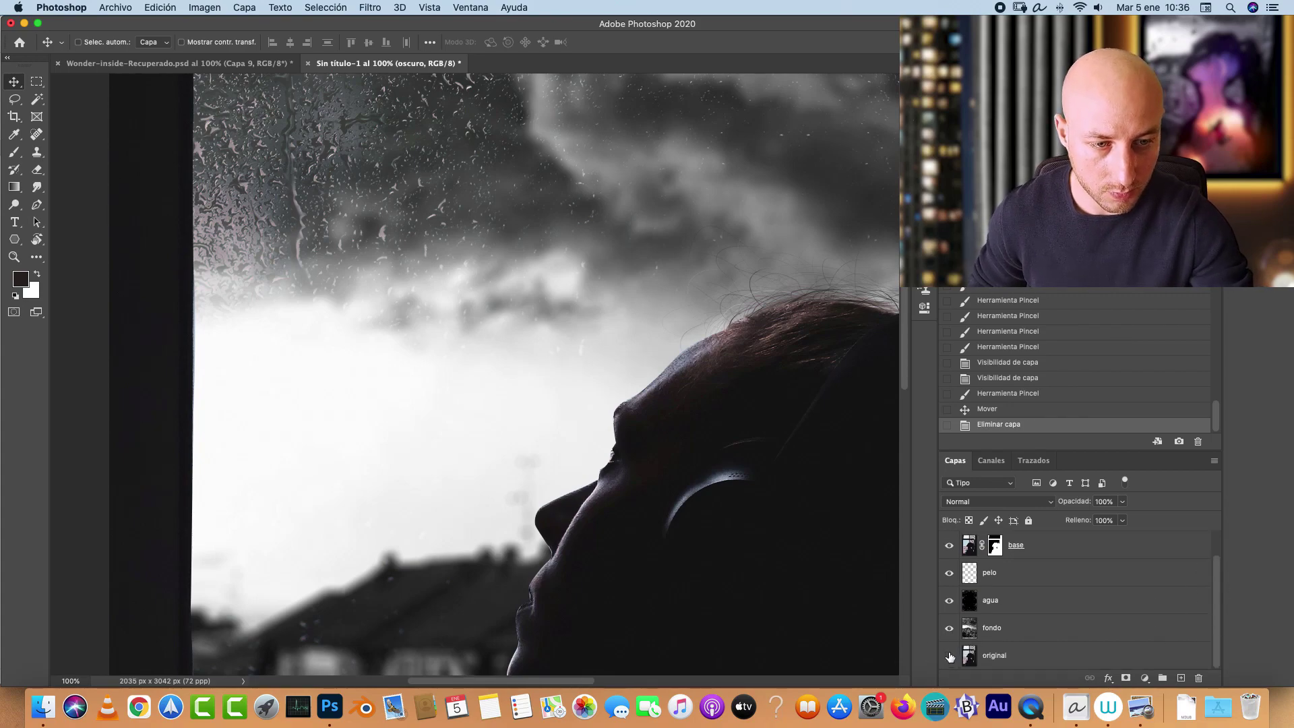
pyautogui.keyDown('alt'); pyautogui.click(949, 656); pyautogui.keyUp('alt')
pyautogui.scroll(3, 549, 442)
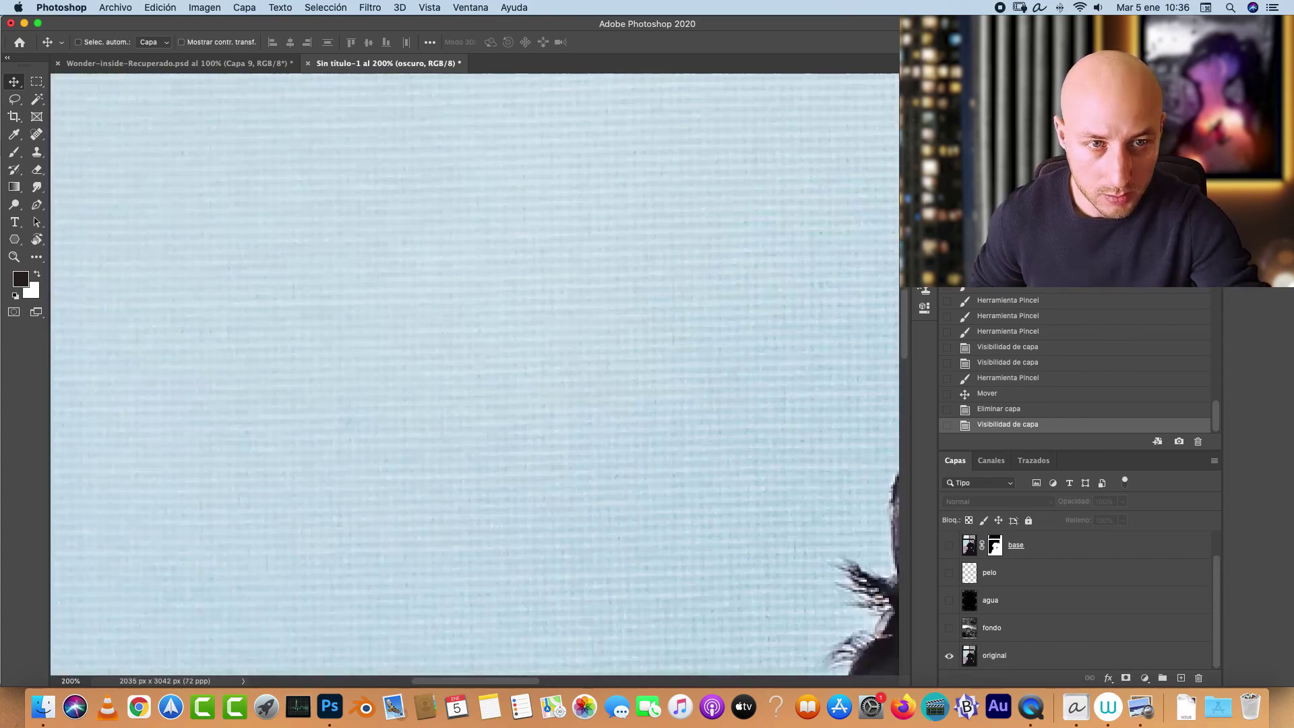
pyautogui.click(38, 85)
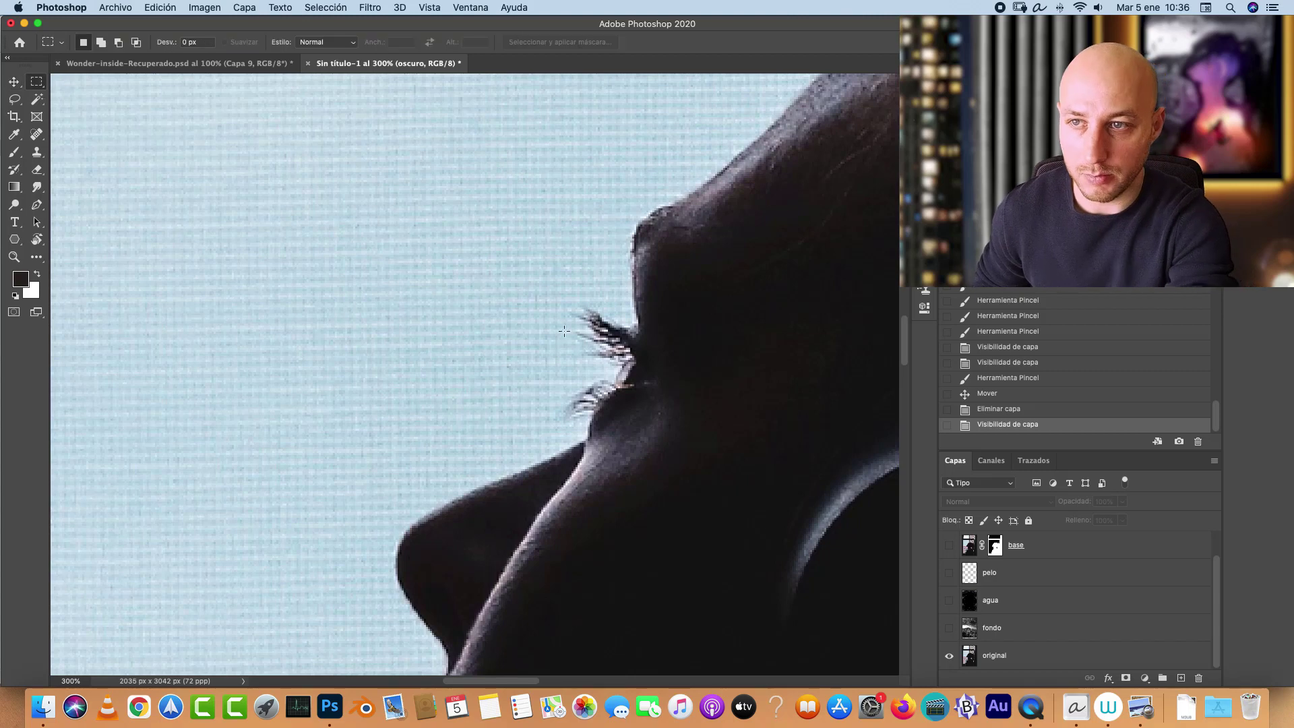
pyautogui.moveTo(514, 289); pyautogui.dragTo(799, 497)
pyautogui.moveTo(677, 419); pyautogui.dragTo(642, 373)
# Step: Try copying the eyelash selection to a new layer, undo it, and copy the visible selected area to the clipboard instead
pyautogui.rightClick(641, 372)
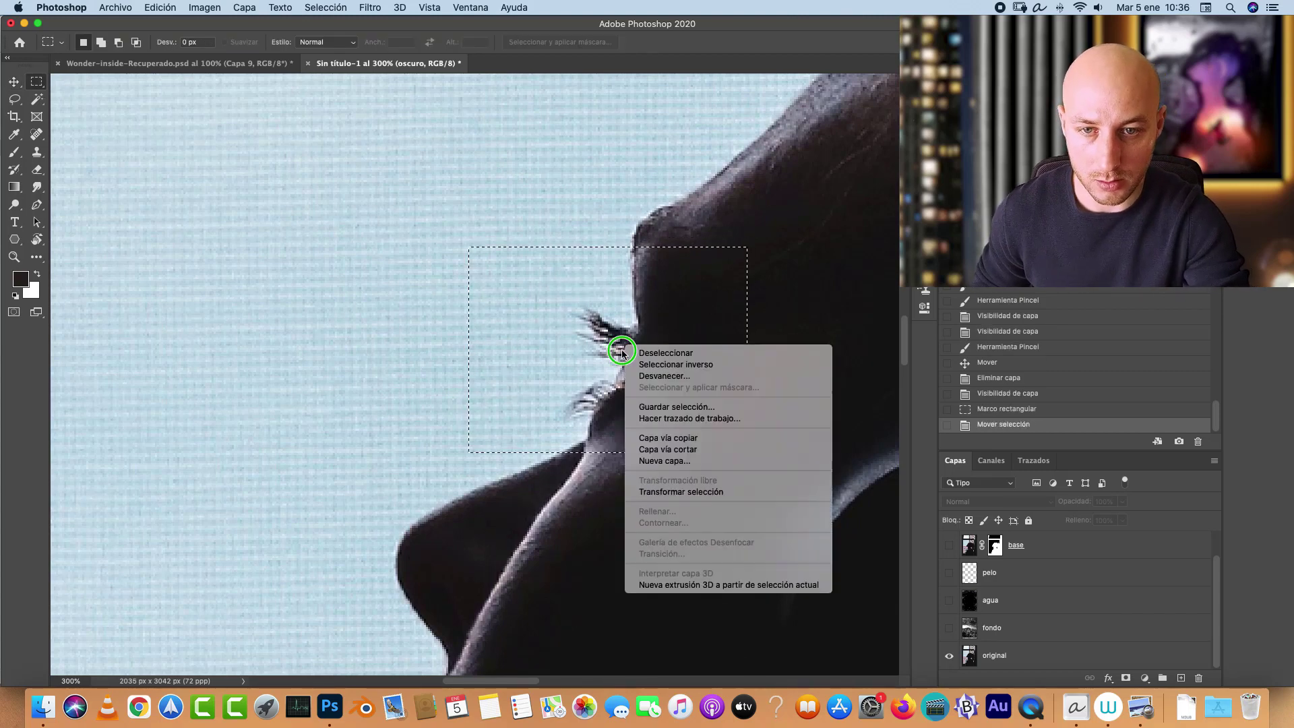
pyautogui.click(687, 438)
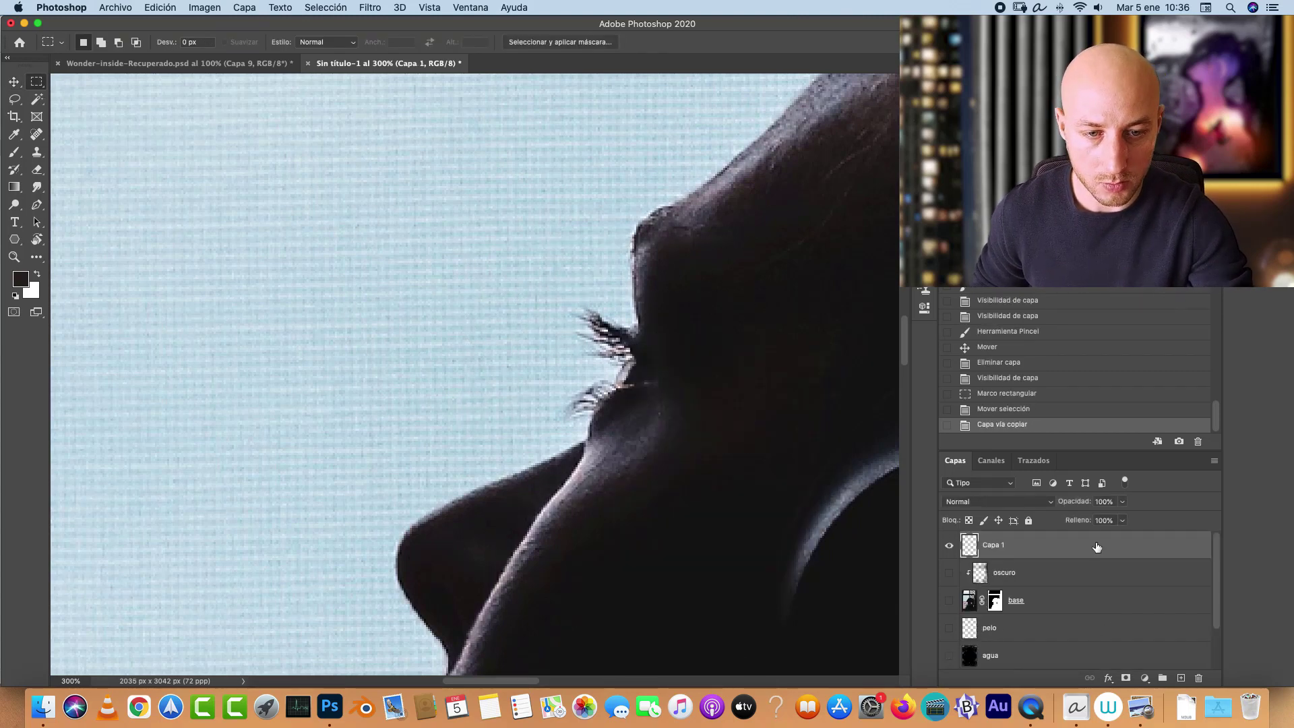
pyautogui.press('super+z')
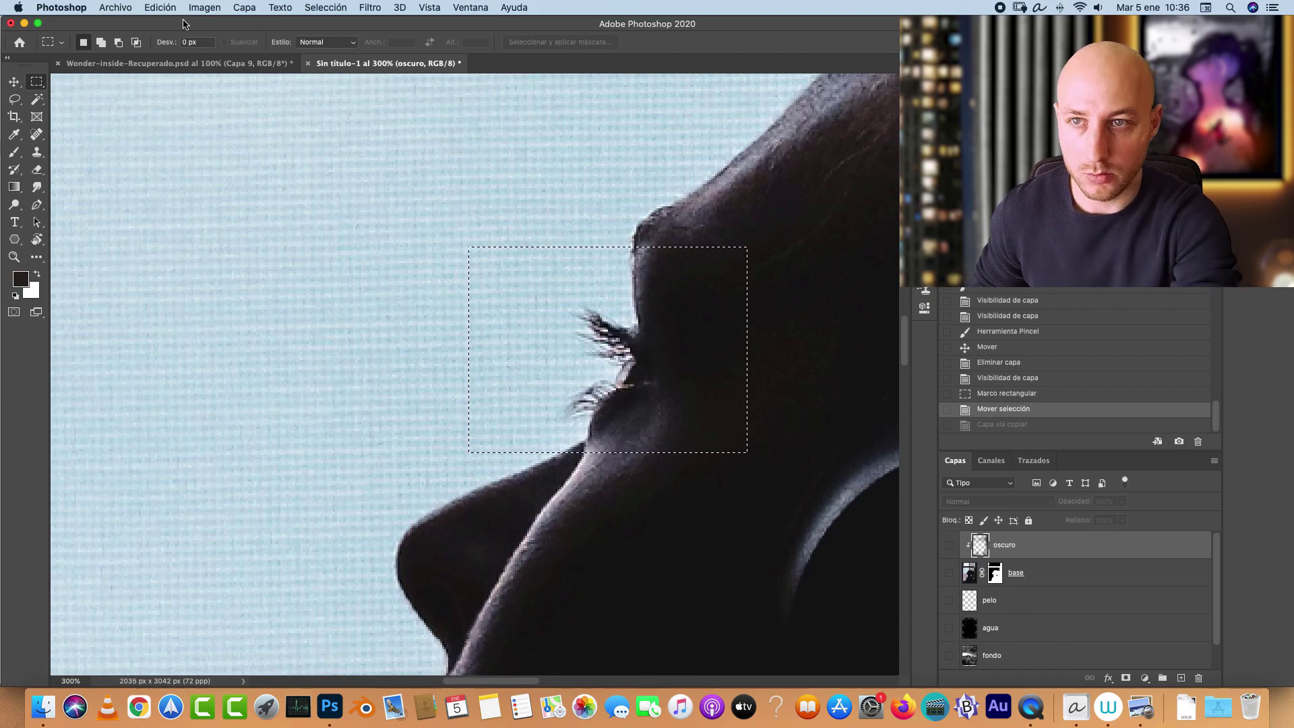
pyautogui.click(160, 7)
pyautogui.click(222, 115)
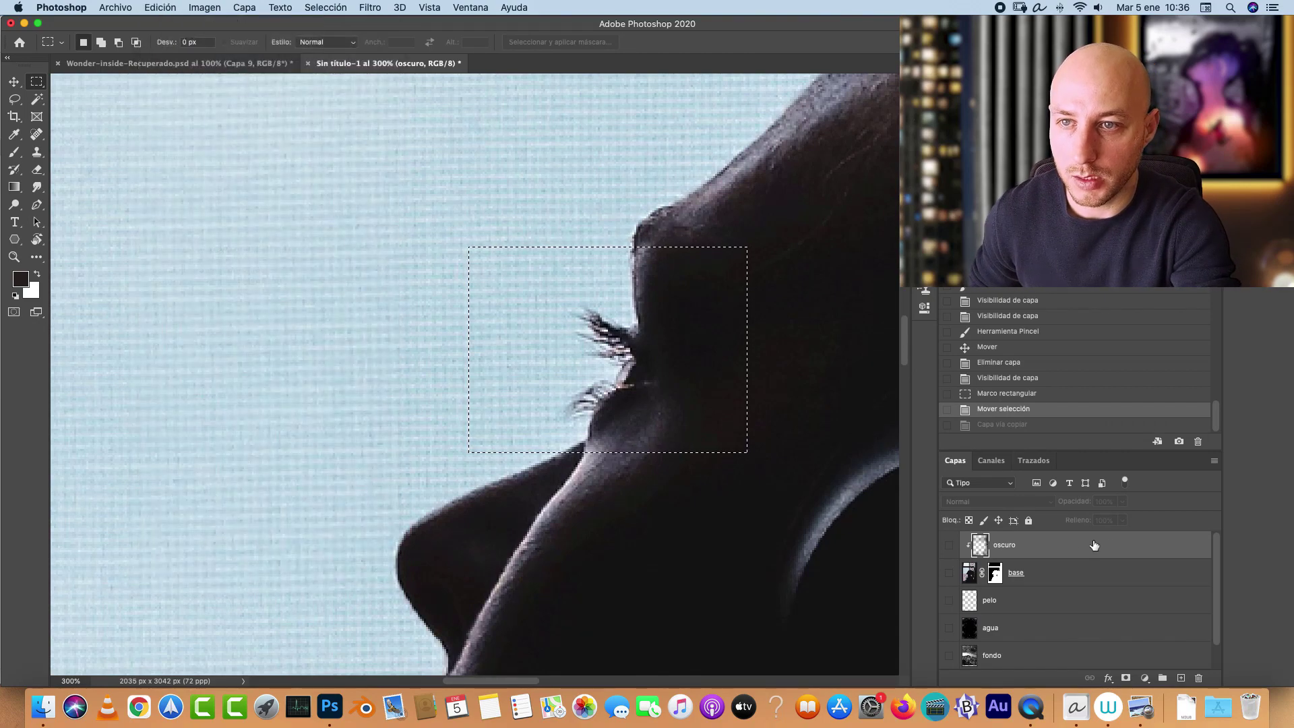
# Step: Restore the composite layers, deselect, paste the eyelash patch above oscuro and move it beside the eye as a reference
pyautogui.scroll(-1, 1206, 606)
pyautogui.keyDown('alt'); pyautogui.click(949, 655); pyautogui.keyUp('alt')
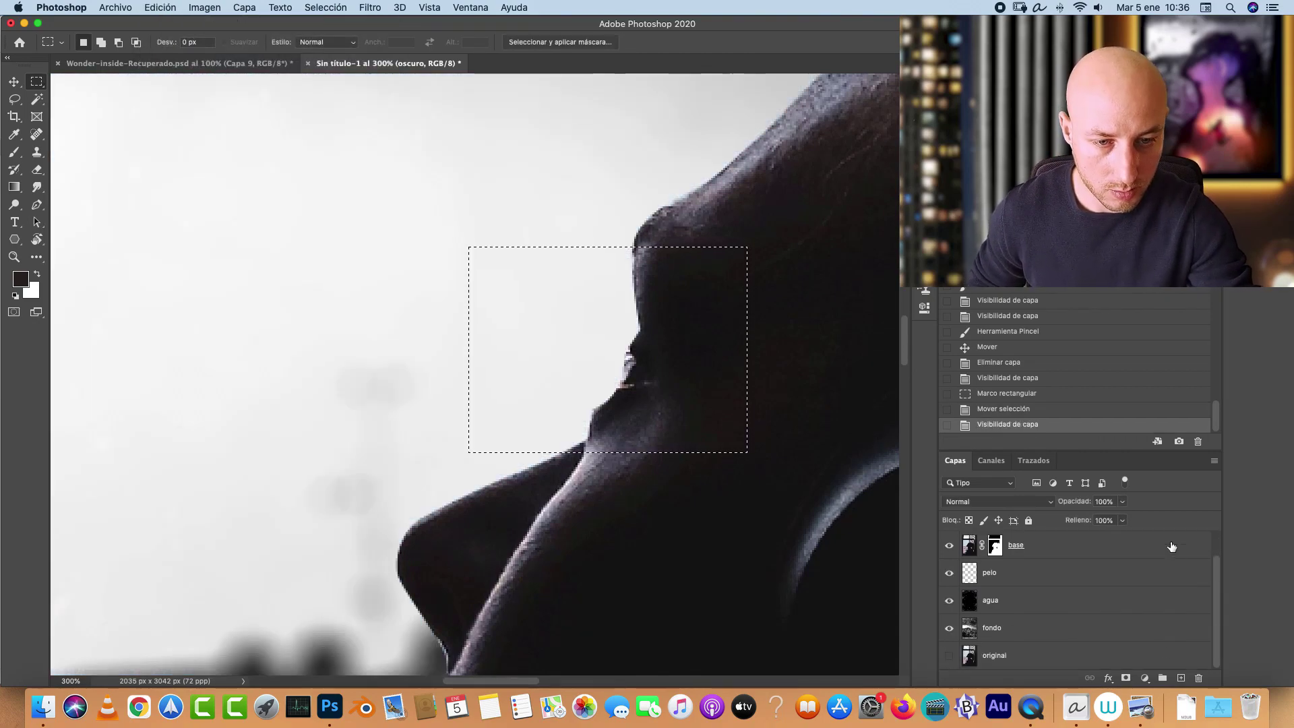
pyautogui.scroll(1, 1193, 556)
pyautogui.press('super+d')
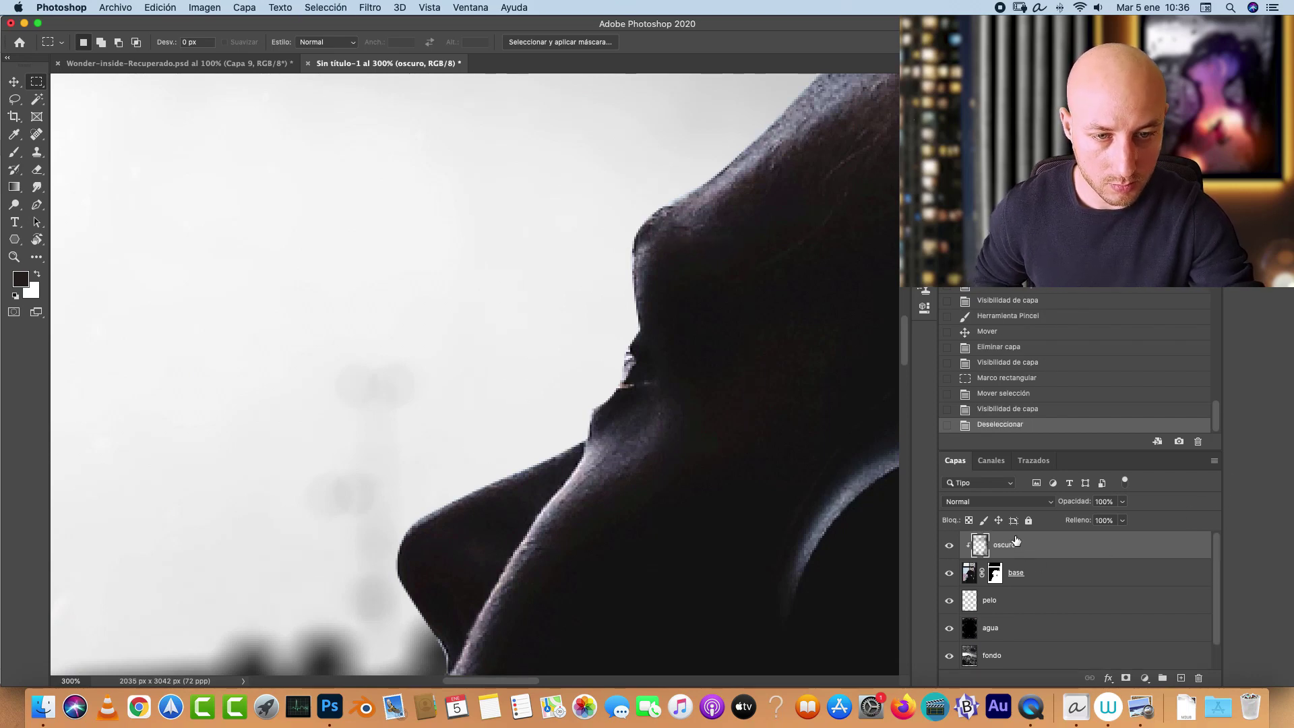
pyautogui.press('super+v')
pyautogui.press('v')
pyautogui.moveTo(547, 385); pyautogui.dragTo(401, 347)
# Step: Paint the upper eyelashes on the pelo layer with short, fine dark strokes, following the reference patch
pyautogui.click(1056, 627)
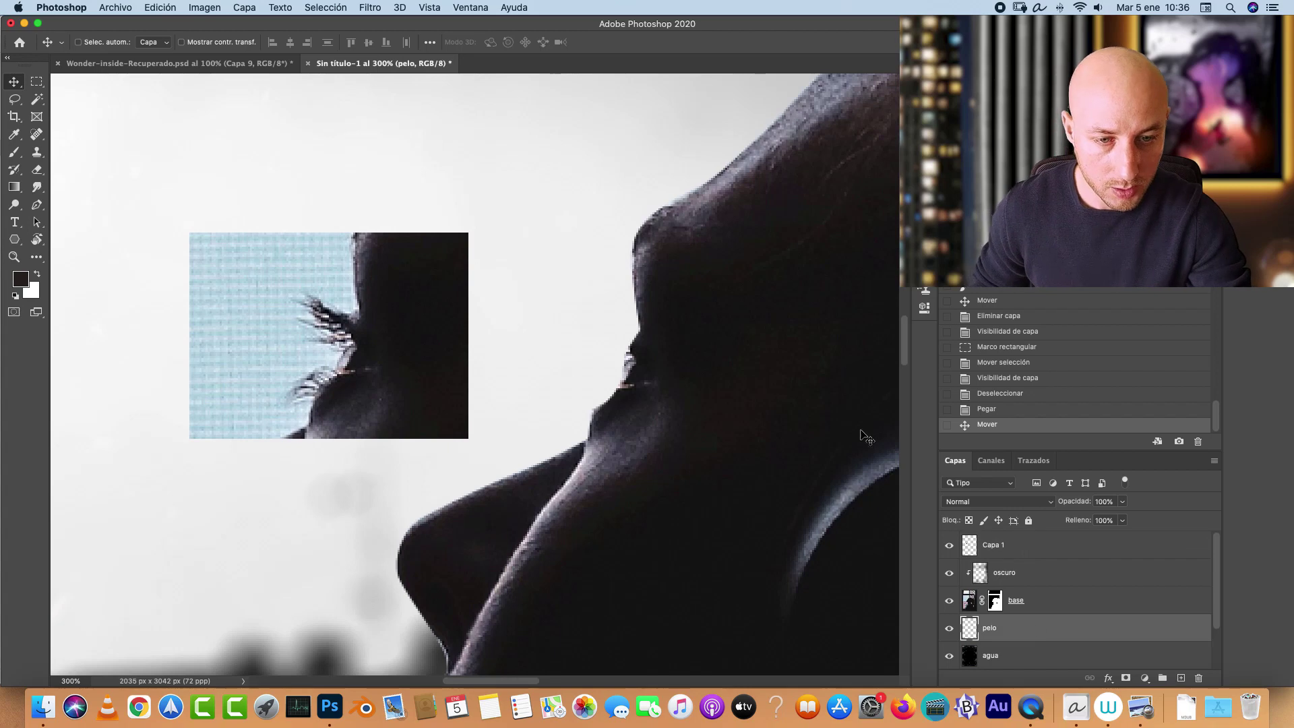
pyautogui.press('super+plus')
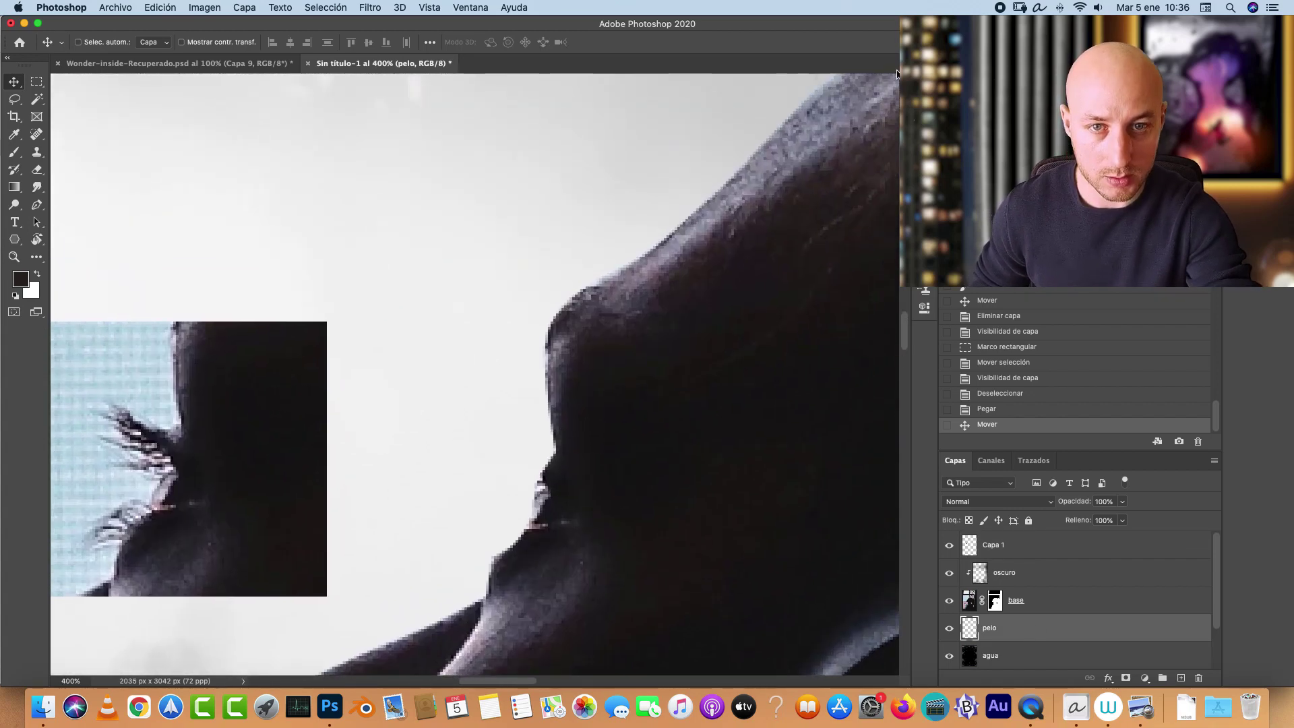
pyautogui.press('b')
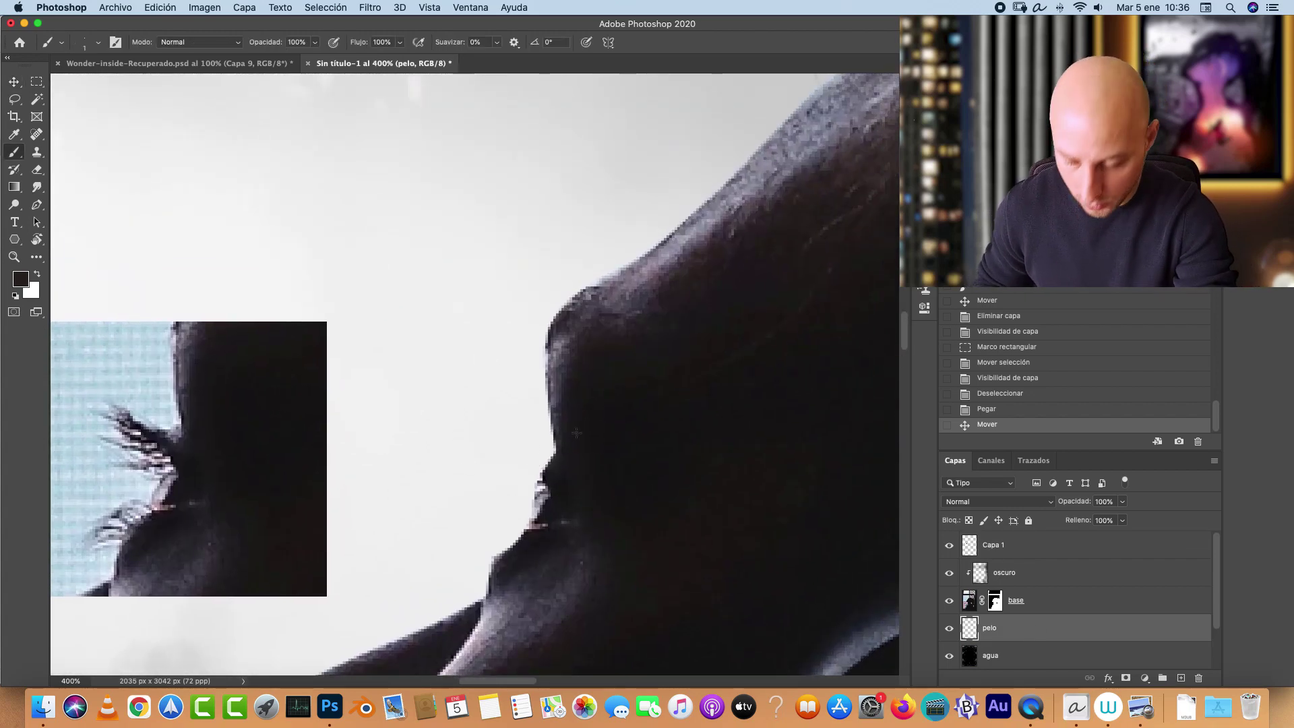
pyautogui.moveTo(532, 463)
pyautogui.mouseDown()
pyautogui.moveTo(644, 433)
pyautogui.moveTo(686, 388)
pyautogui.mouseUp()
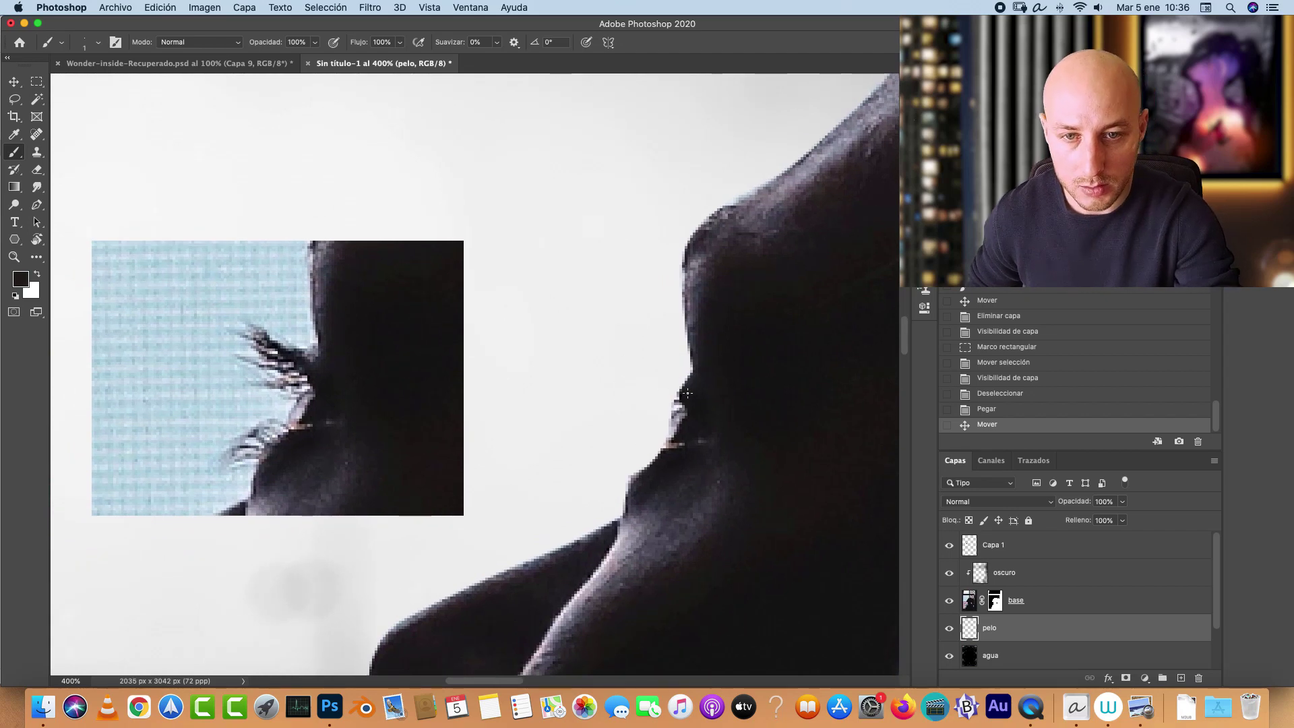
pyautogui.moveTo(676, 395); pyautogui.dragTo(648, 372)
pyautogui.moveTo(677, 391)
pyautogui.mouseDown()
pyautogui.moveTo(707, 386)
pyautogui.moveTo(658, 387)
pyautogui.mouseUp()
pyautogui.moveTo(677, 388); pyautogui.dragTo(634, 368)
pyautogui.moveTo(672, 389)
pyautogui.mouseDown()
pyautogui.moveTo(640, 362)
pyautogui.moveTo(616, 391)
pyautogui.mouseUp()
pyautogui.click(924, 77)
pyautogui.click(889, 70)
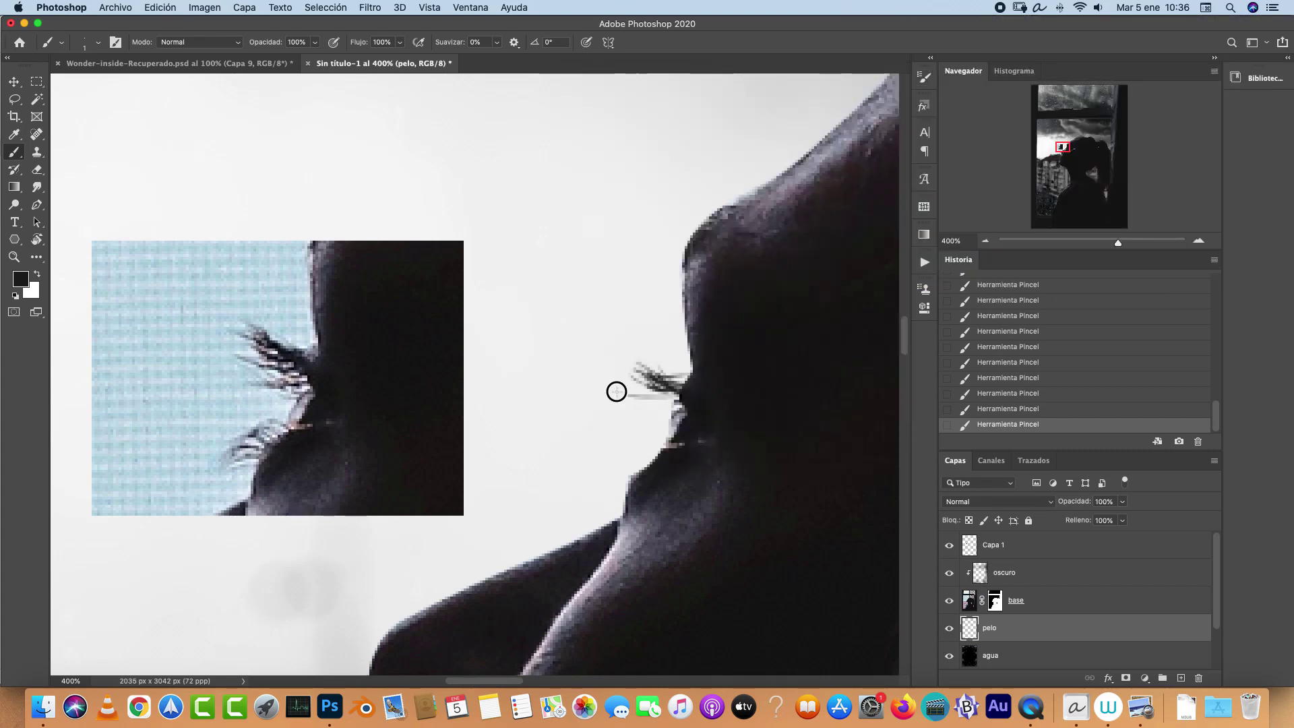
# Step: Reduce the eraser size to refine the upper eyelashes, and brush in another longer upper lash
pyautogui.press('e')
pyautogui.rightClick(650, 303)
pyautogui.press('Return')
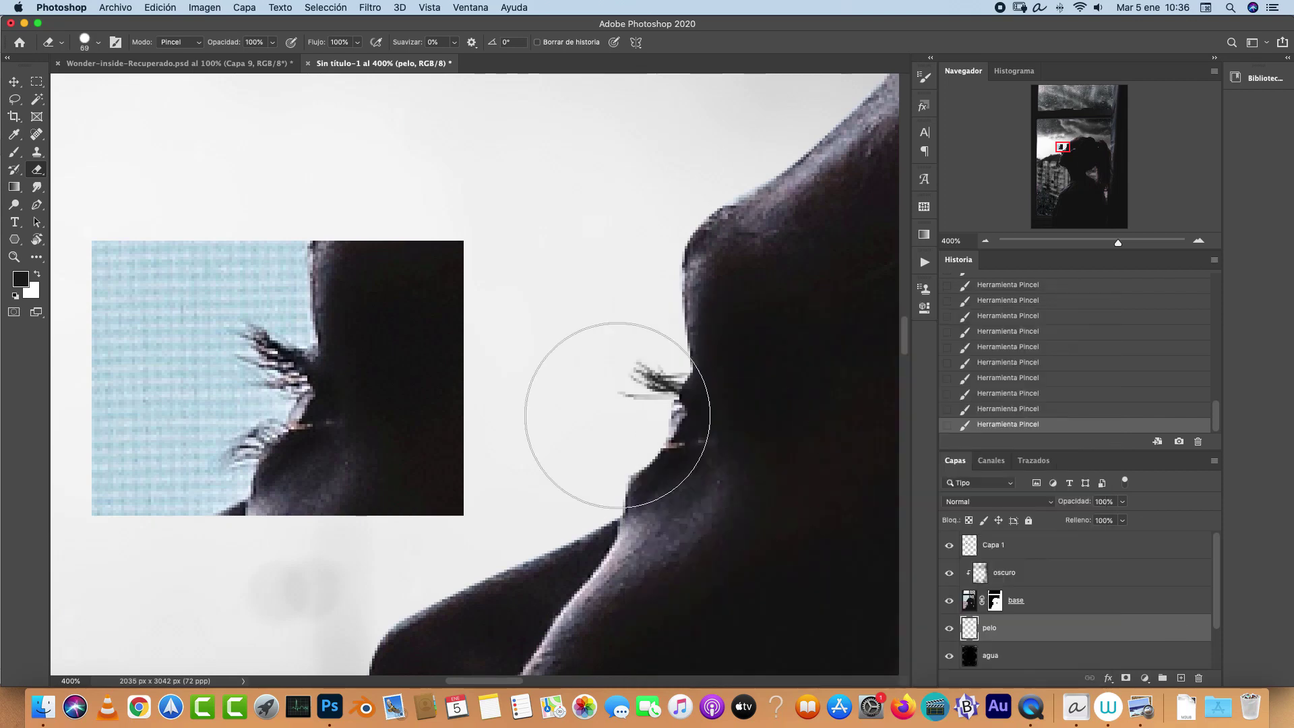
pyautogui.press('[')
pyautogui.press('[')
pyautogui.press('[')
pyautogui.press('[')
pyautogui.press('[')
pyautogui.press('b')
pyautogui.moveTo(687, 384); pyautogui.dragTo(628, 357)
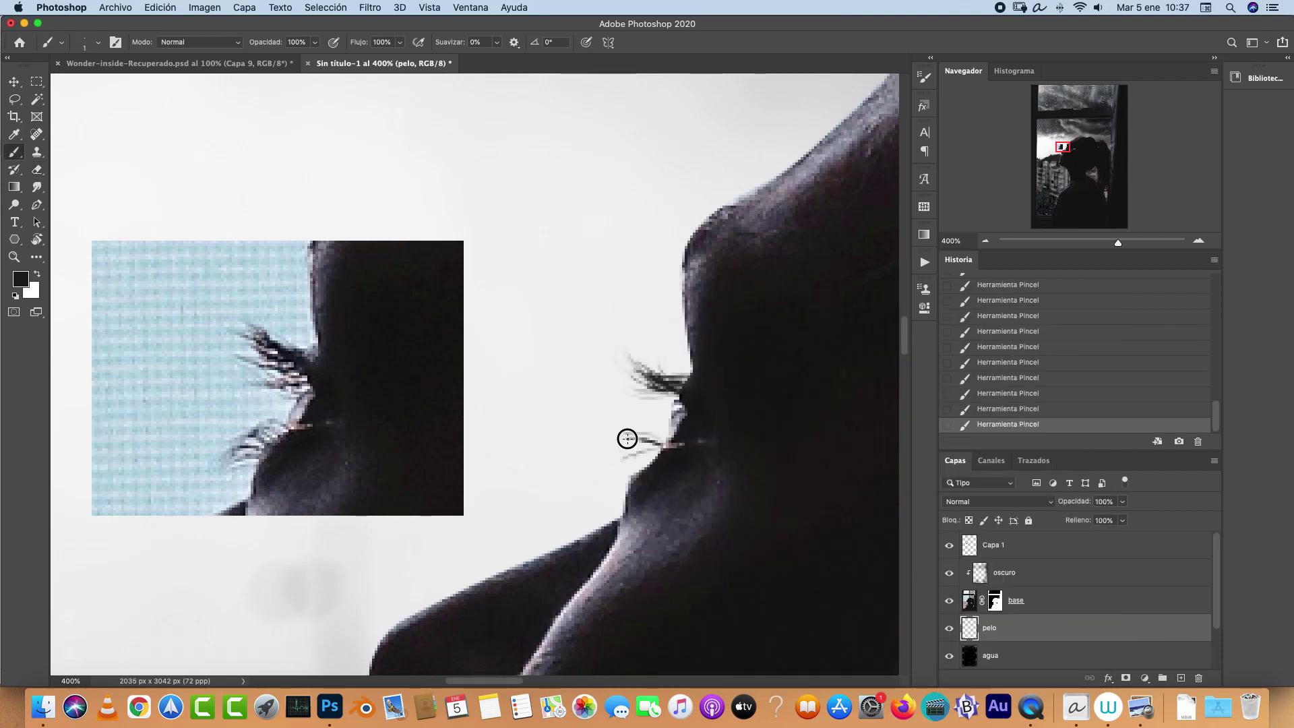
# Step: Paint fine, curved lower eyelashes below the eye on the pelo layer
pyautogui.moveTo(665, 447)
pyautogui.mouseDown()
pyautogui.moveTo(640, 463)
pyautogui.moveTo(630, 444)
pyautogui.moveTo(661, 439)
pyautogui.moveTo(633, 429)
pyautogui.mouseUp()
pyautogui.moveTo(664, 444); pyautogui.dragTo(612, 464)
pyautogui.press('super+minus')
pyautogui.press('super+minus')
pyautogui.press('super+minus')
pyautogui.press('super+plus')
pyautogui.press('super+plus')
pyautogui.press('super+plus')
pyautogui.press('e')
pyautogui.press('b')
pyautogui.moveTo(661, 415)
pyautogui.mouseDown()
pyautogui.moveTo(610, 418)
pyautogui.moveTo(618, 452)
pyautogui.mouseUp()
pyautogui.moveTo(657, 450); pyautogui.dragTo(621, 474)
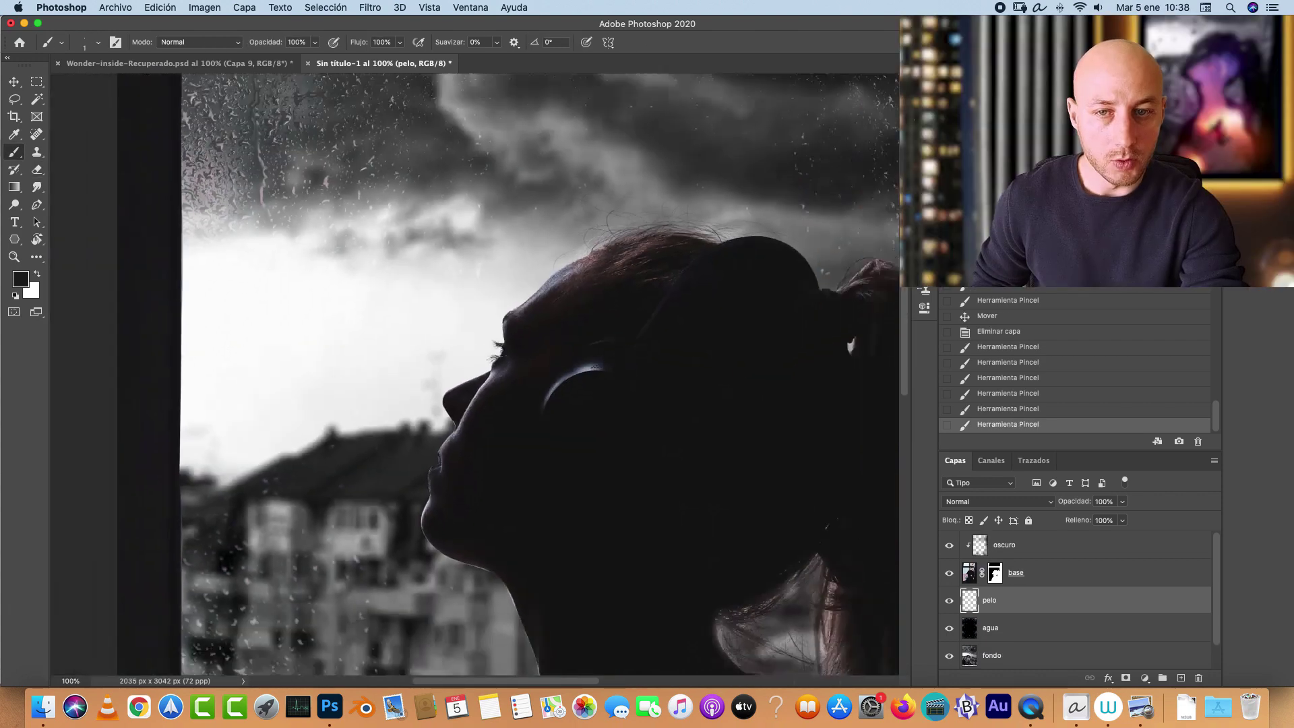
# Step: Toggle the pelo layer's visibility repeatedly to compare the whole figure with and without the painted hairs and eyelashes
pyautogui.press('super+minus')
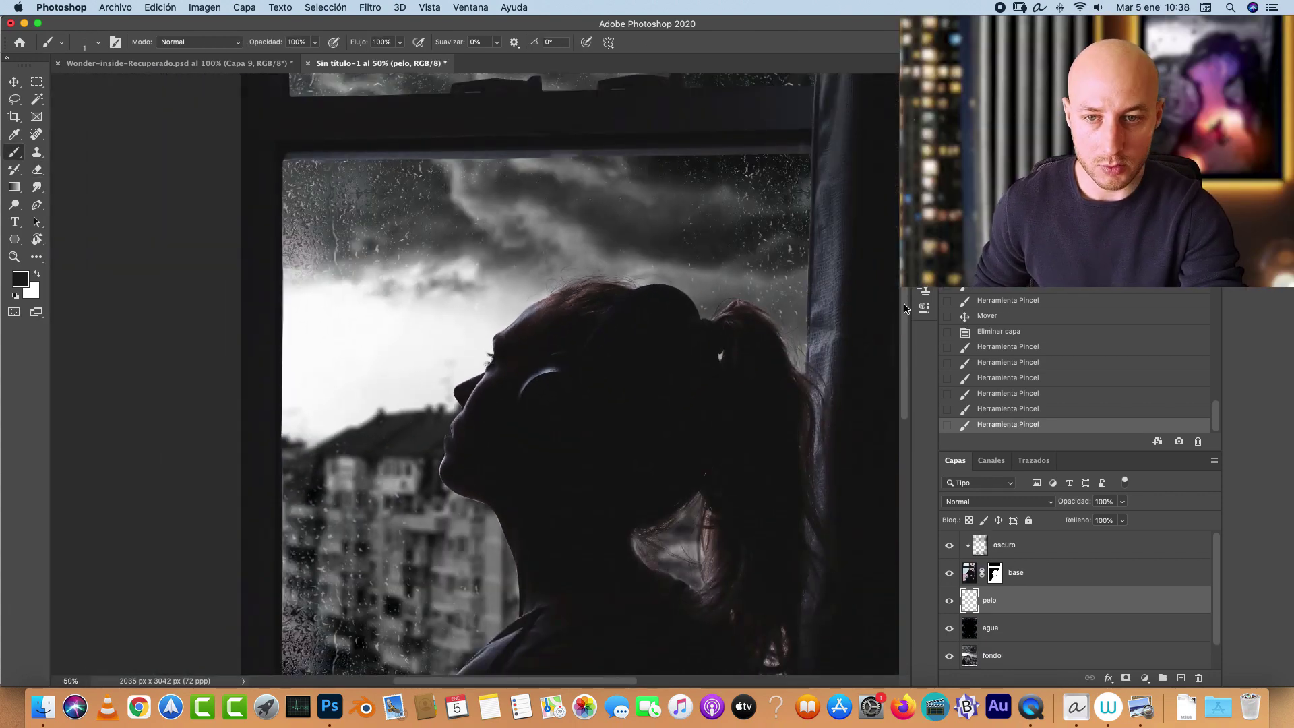
pyautogui.click(949, 601)
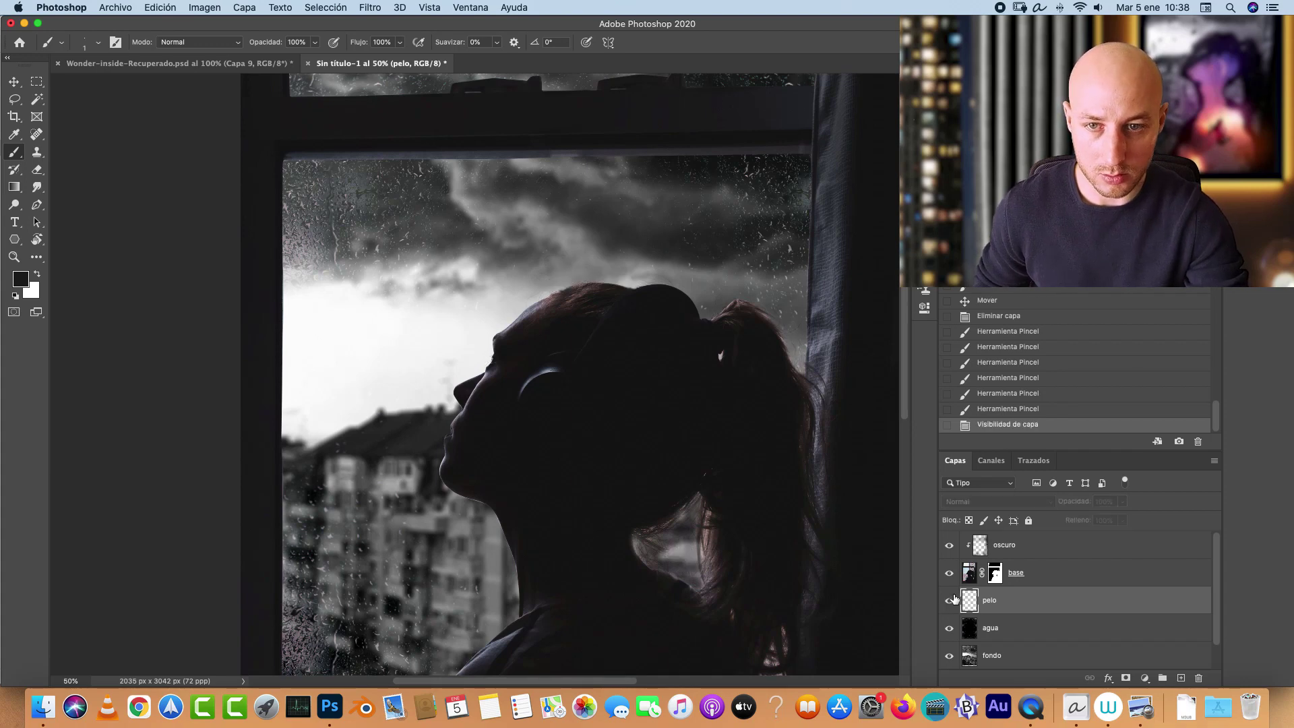
pyautogui.click(950, 600)
pyautogui.click(951, 600)
pyautogui.click(950, 599)
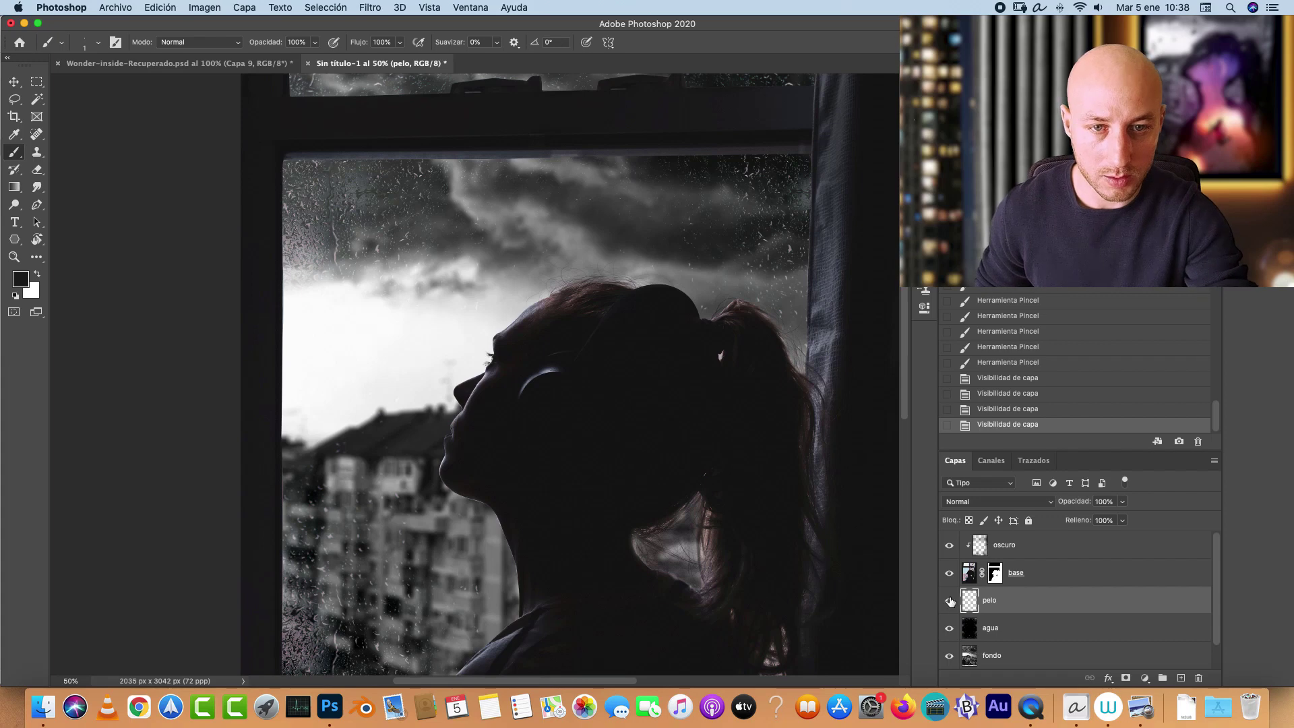
pyautogui.click(950, 600)
pyautogui.click(951, 602)
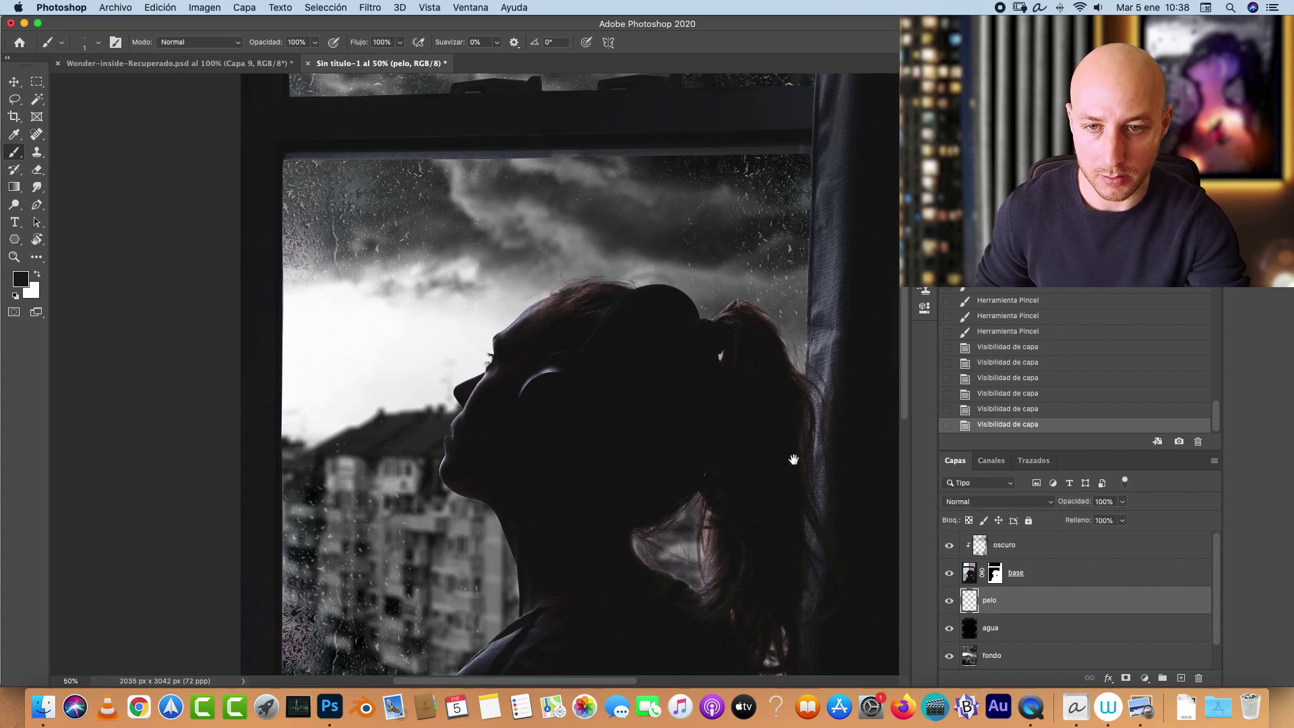
pyautogui.scroll(-2, 475, 374)
pyautogui.hscroll(2, 475, 374)
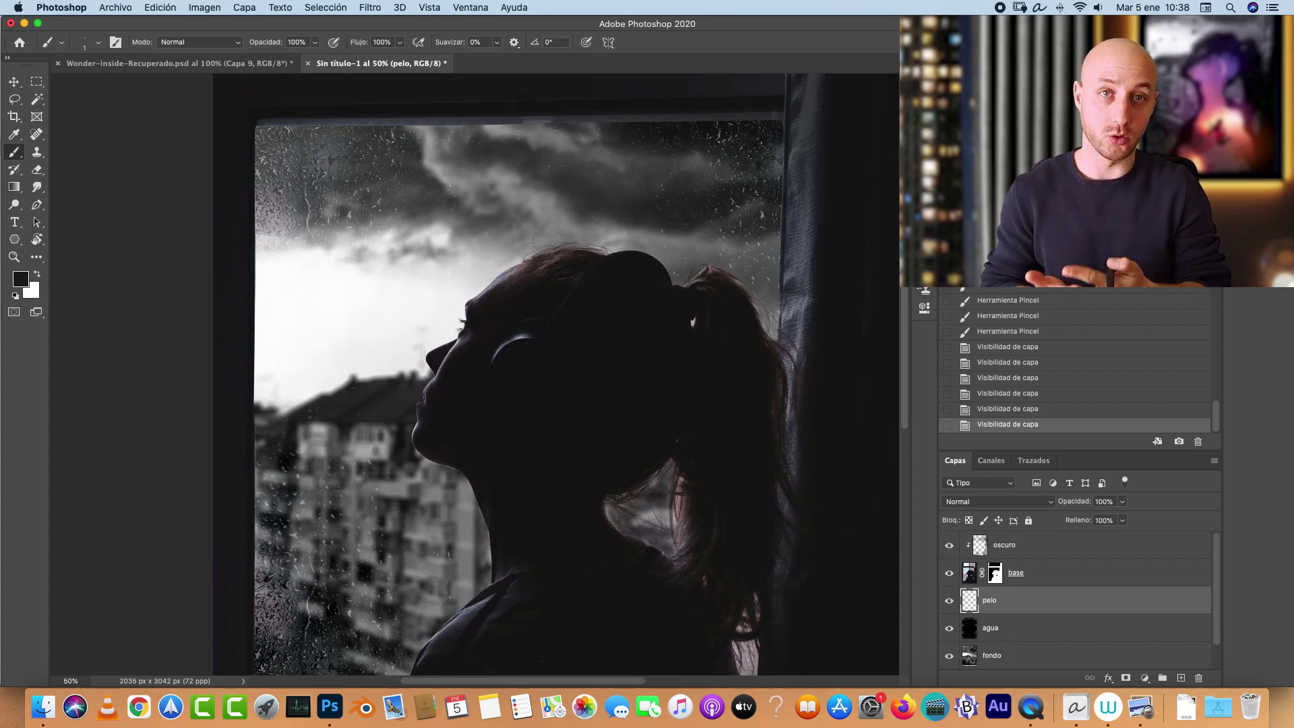
# Step: Examine the hair gap and the neck area in the finished Wonder-inside-Recuperado.psd, and return to the working document
pyautogui.click(83, 65)
pyautogui.scroll(-3, 480, 348)
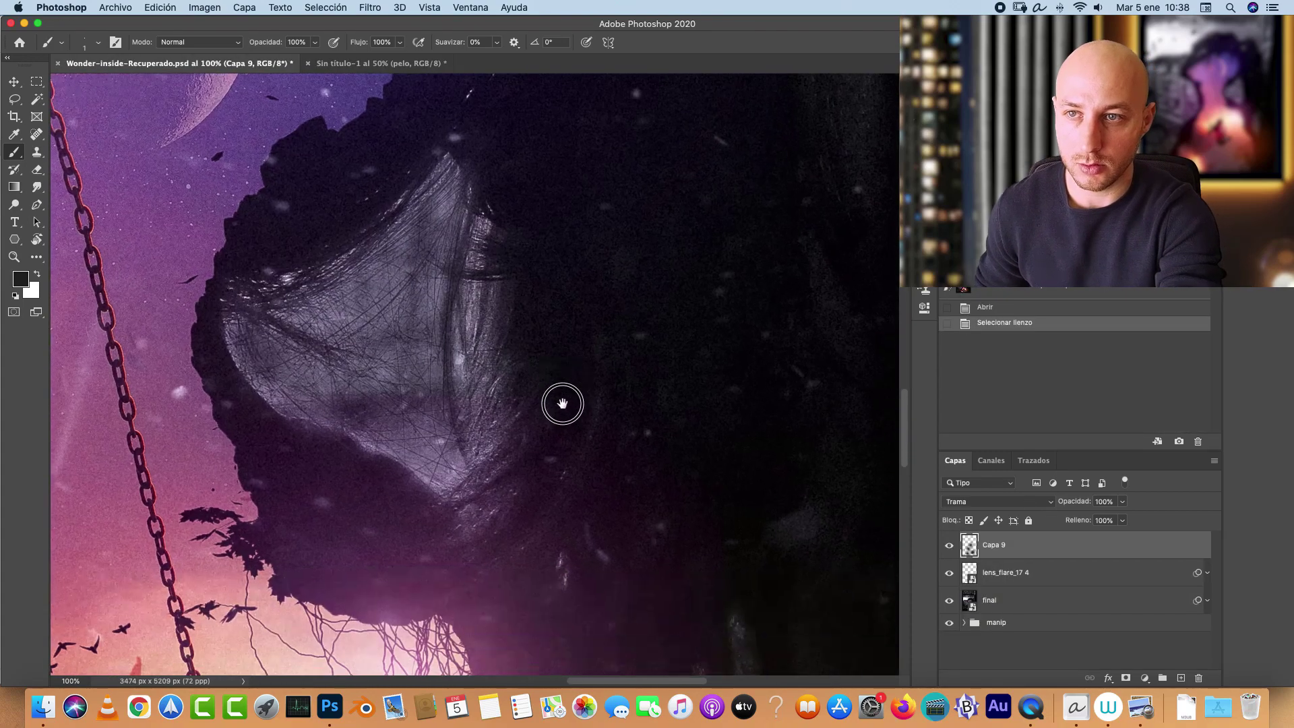
pyautogui.moveTo(560, 502); pyautogui.dragTo(849, 539)
pyautogui.press('super+minus')
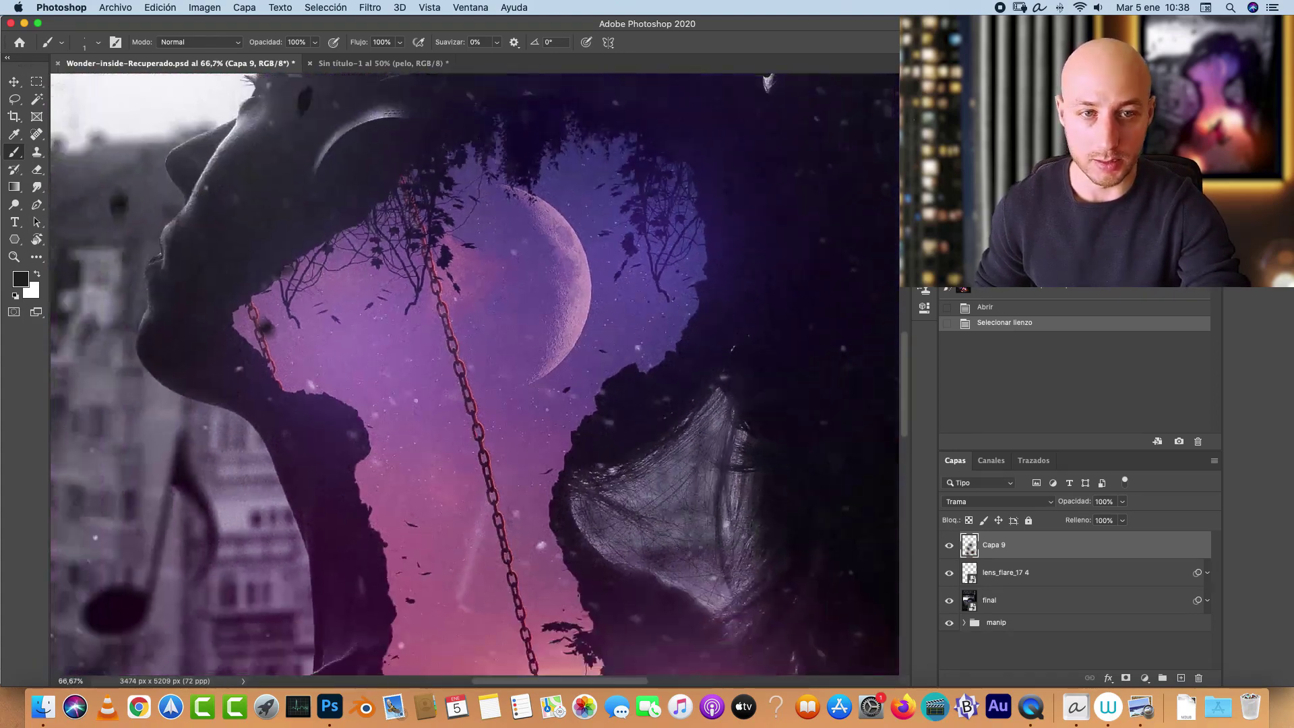
pyautogui.hotkey('ctrl', 'Tab')
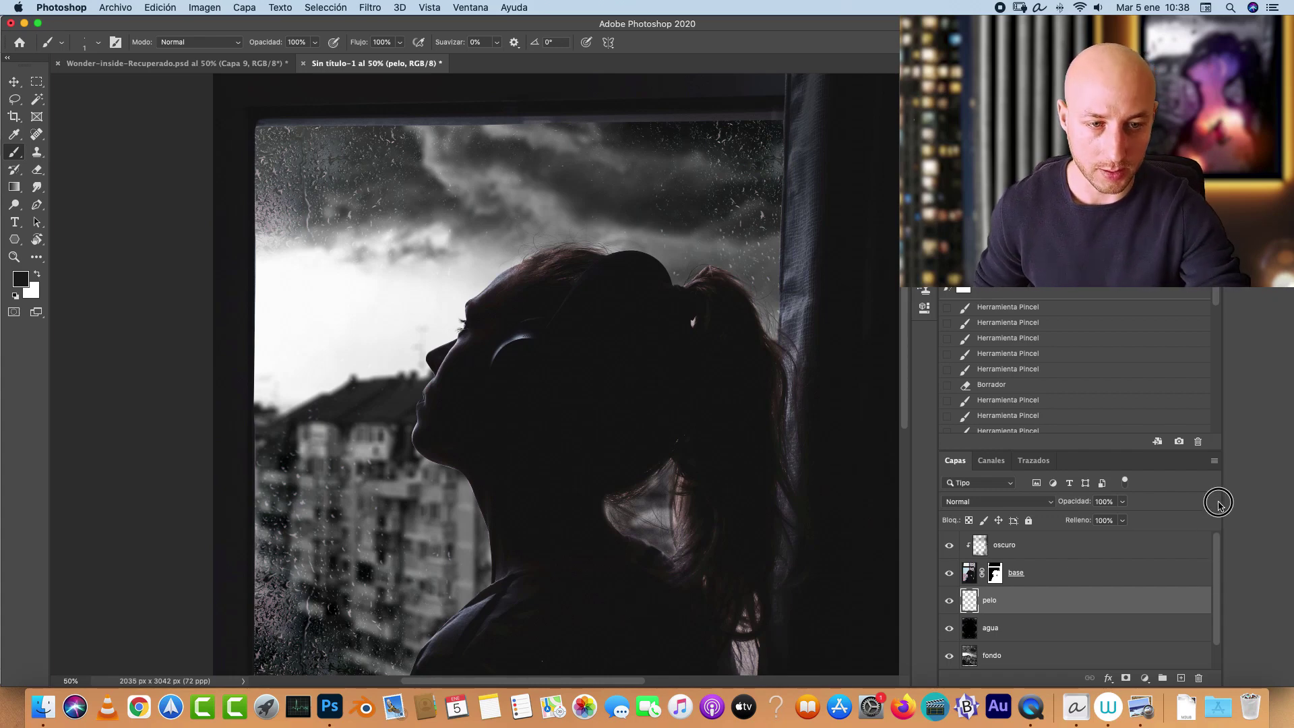
# Step: Create a new empty layer above the oscuro layer
pyautogui.click(1074, 545)
pyautogui.click(1181, 678)
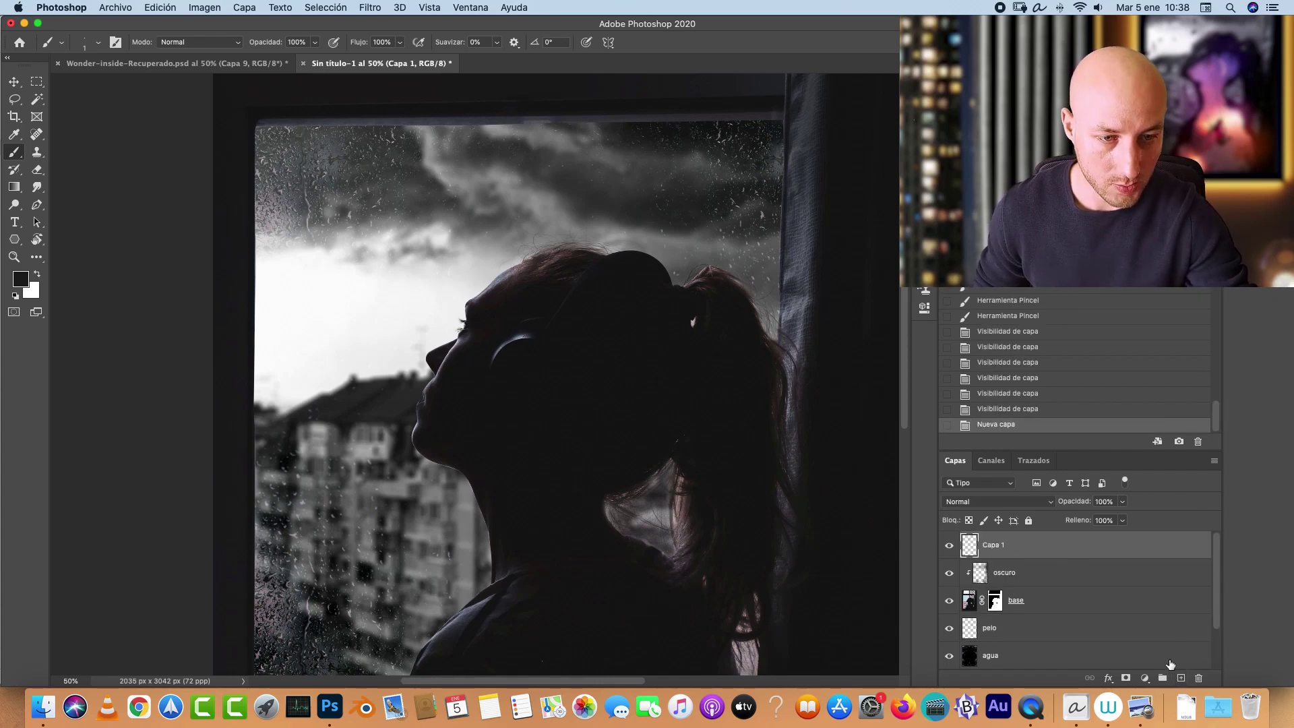
pyautogui.moveTo(658, 500); pyautogui.dragTo(596, 412)
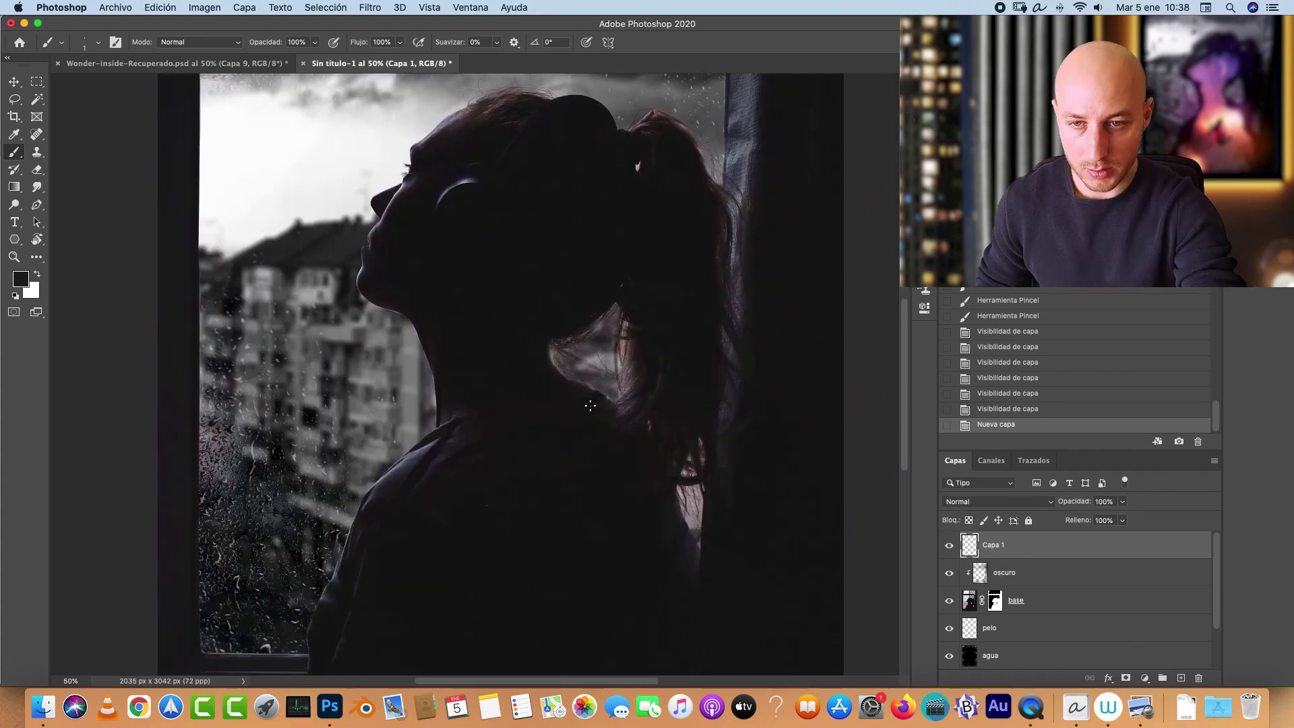
# Step: Rename the new empty layer above oscuro as Forma
pyautogui.moveTo(13, 99)
pyautogui.mouseDown()
pyautogui.moveTo(54, 111)
pyautogui.moveTo(42, 108)
pyautogui.mouseUp()
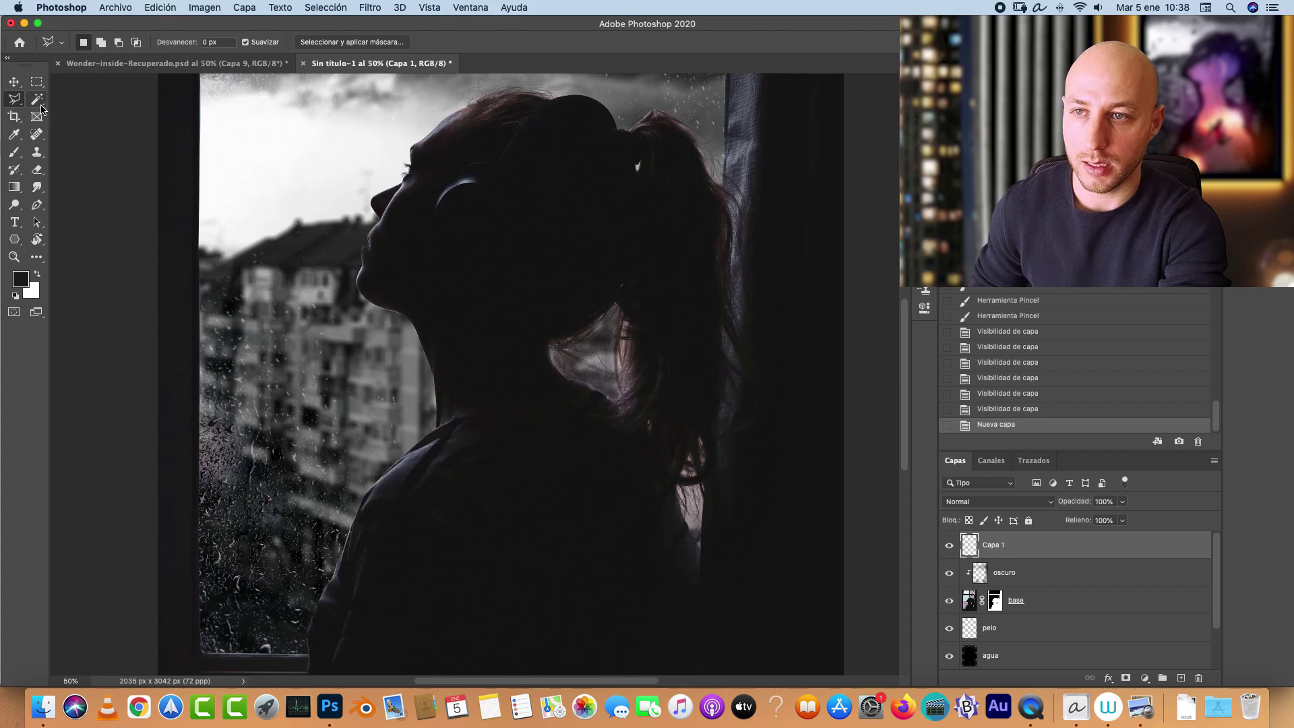
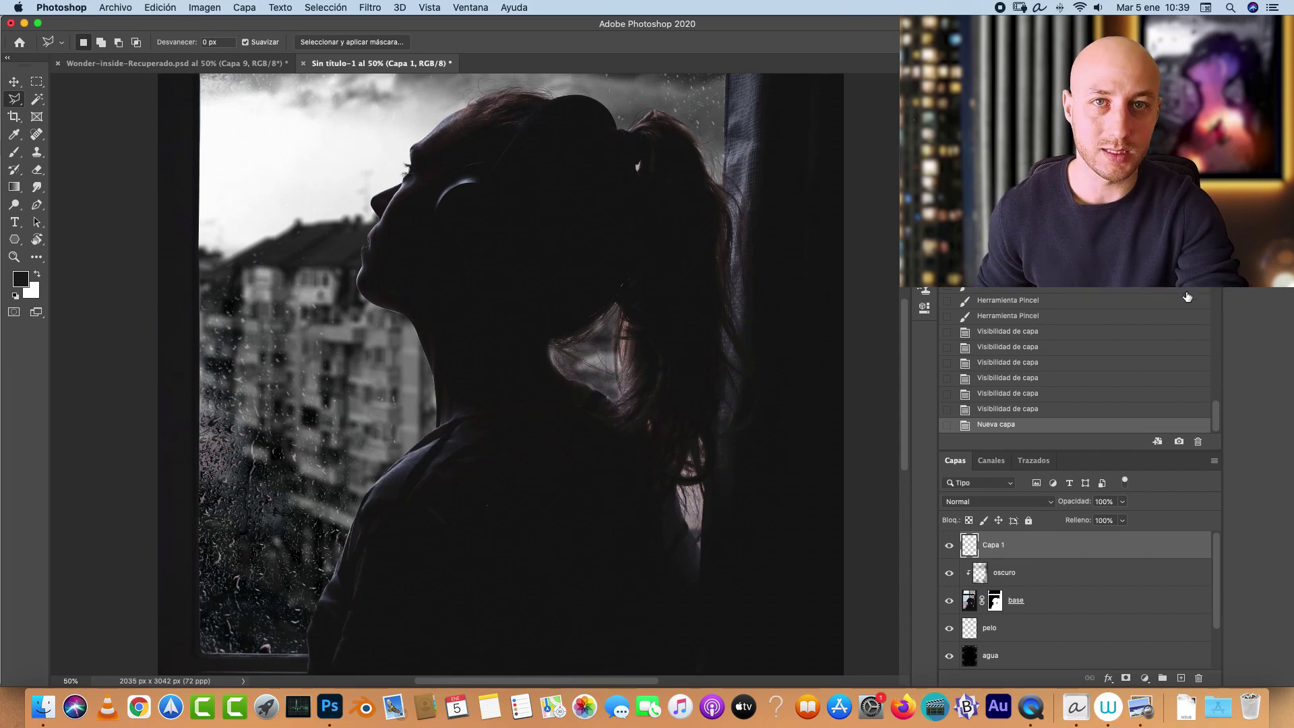
pyautogui.doubleClick(993, 546)
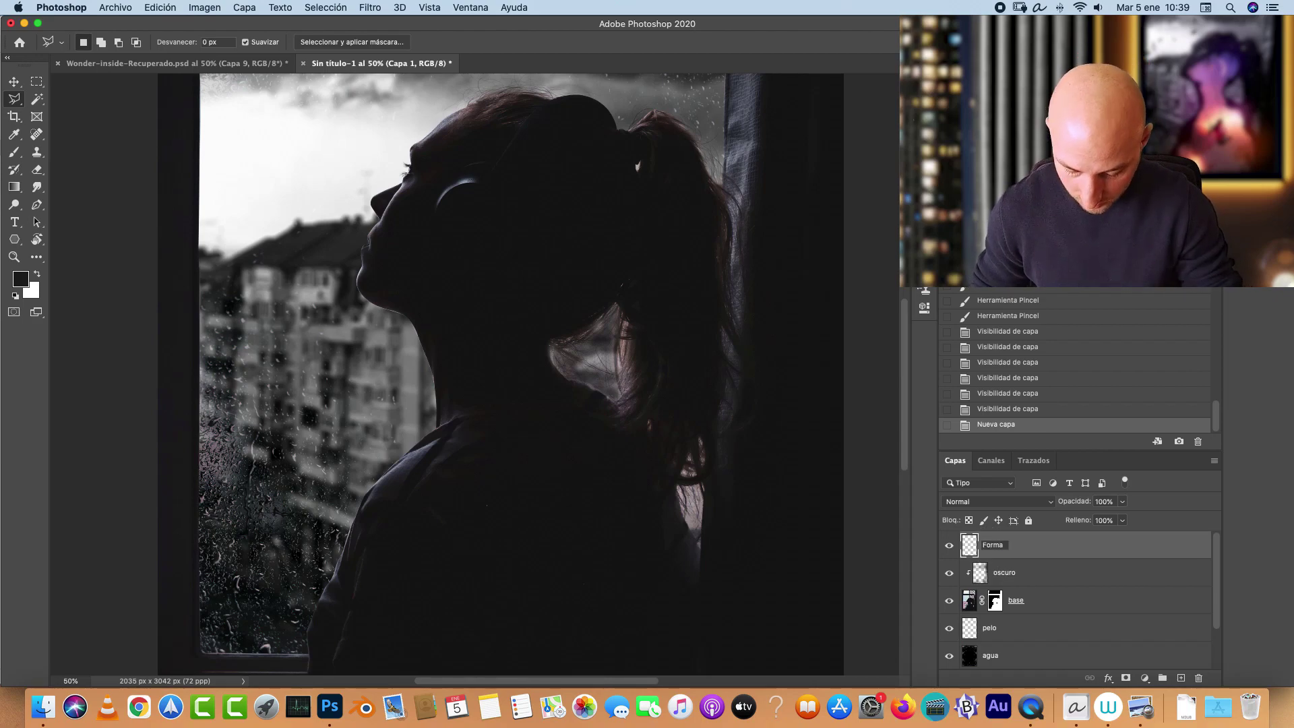
pyautogui.press('Return')
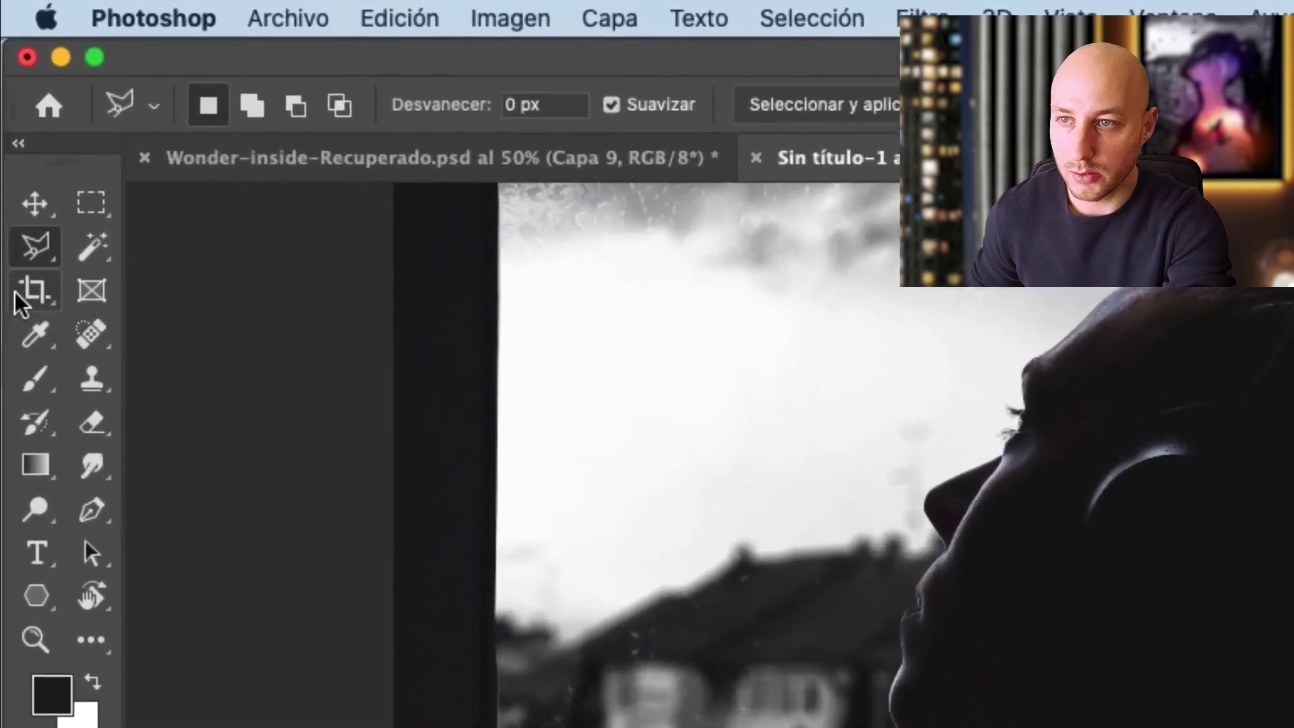
# Step: Draw a freehand Lasso selection through the woman's head, neck and torso, following the opening in the finished Wonder-inside-Recuperado.psd
pyautogui.moveTo(14, 99); pyautogui.dragTo(67, 101)
pyautogui.moveTo(167, 251); pyautogui.dragTo(236, 251)
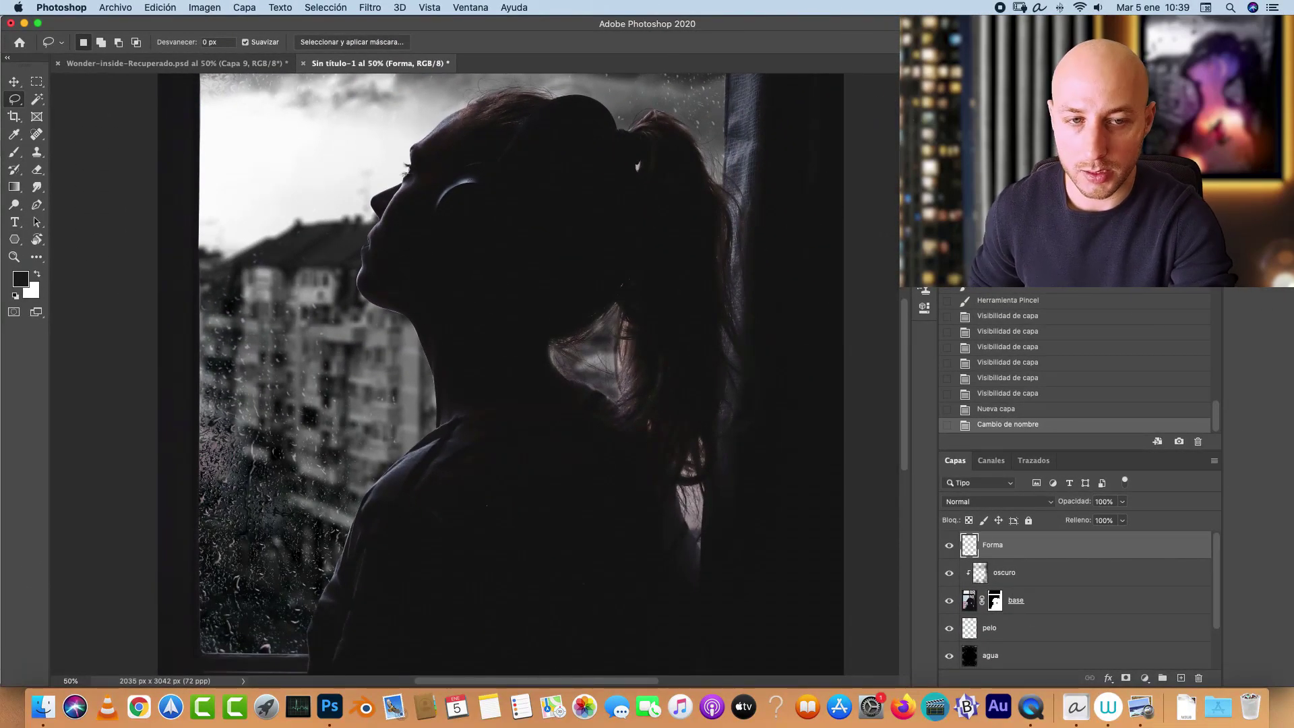
pyautogui.click(169, 63)
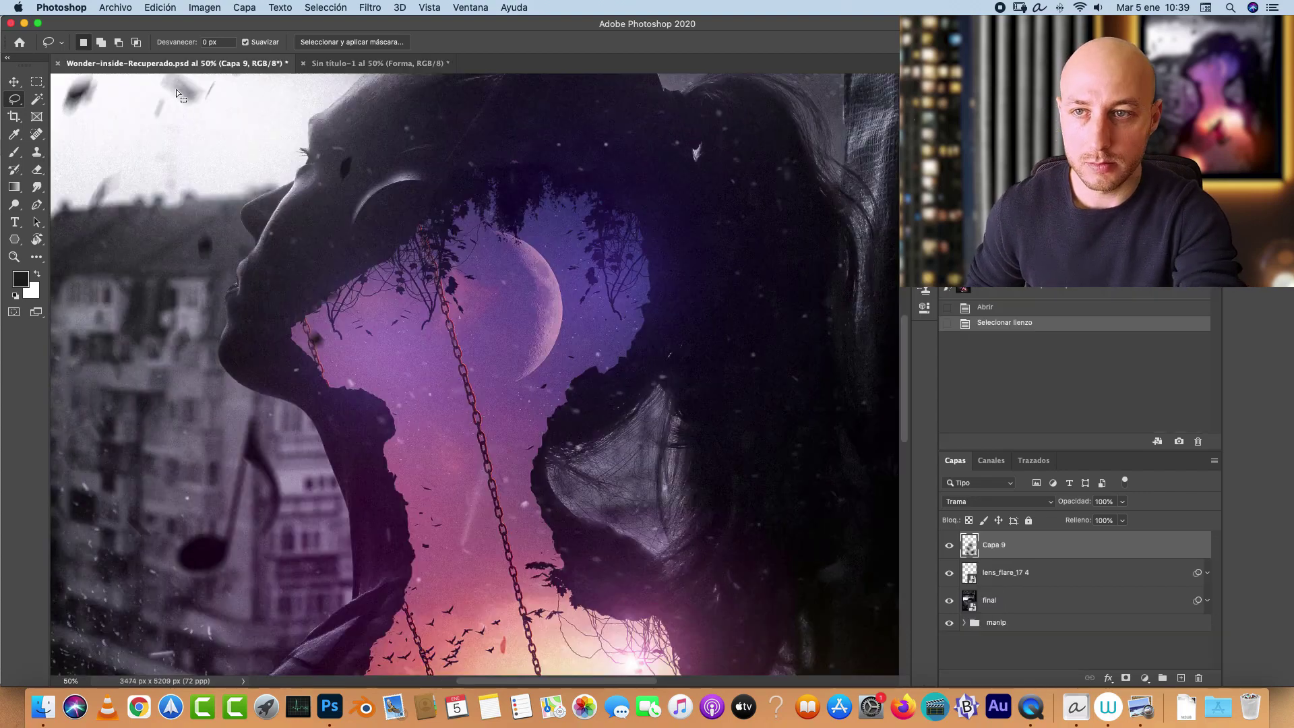
pyautogui.press('super+minus')
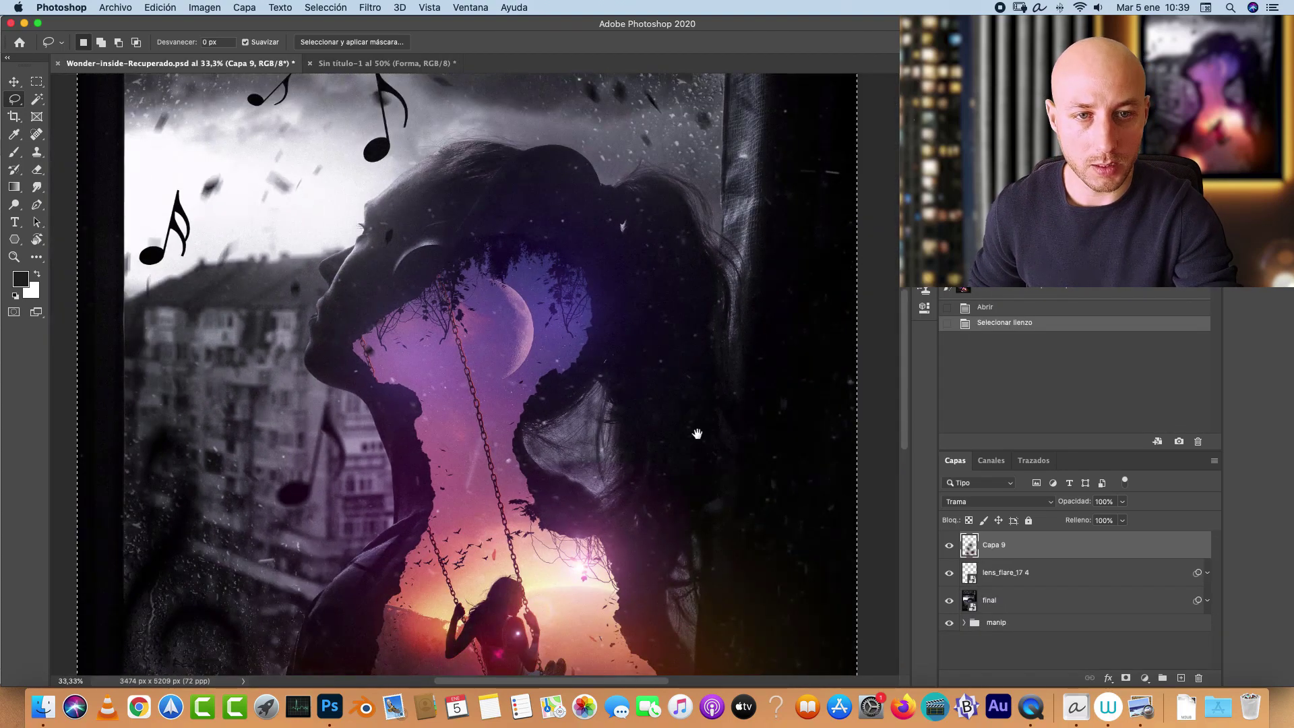
pyautogui.moveTo(557, 485); pyautogui.dragTo(556, 413)
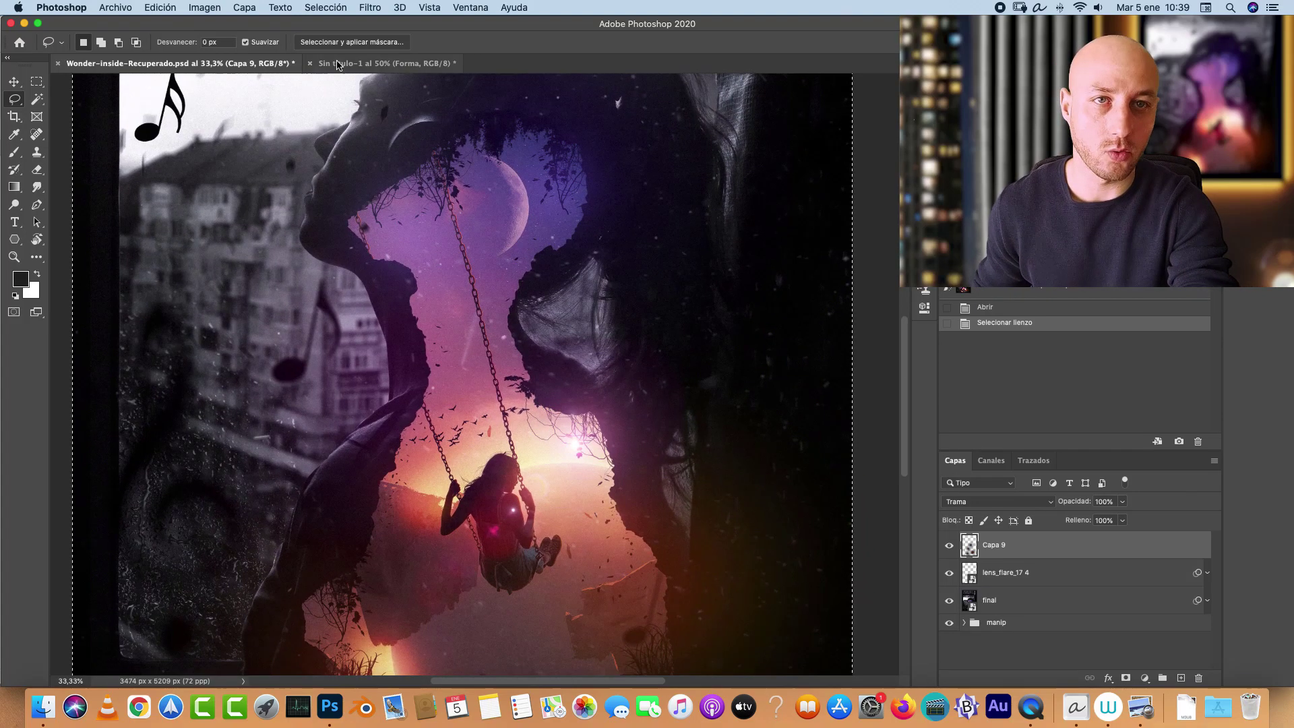
pyautogui.hotkey('ctrl', 'Tab')
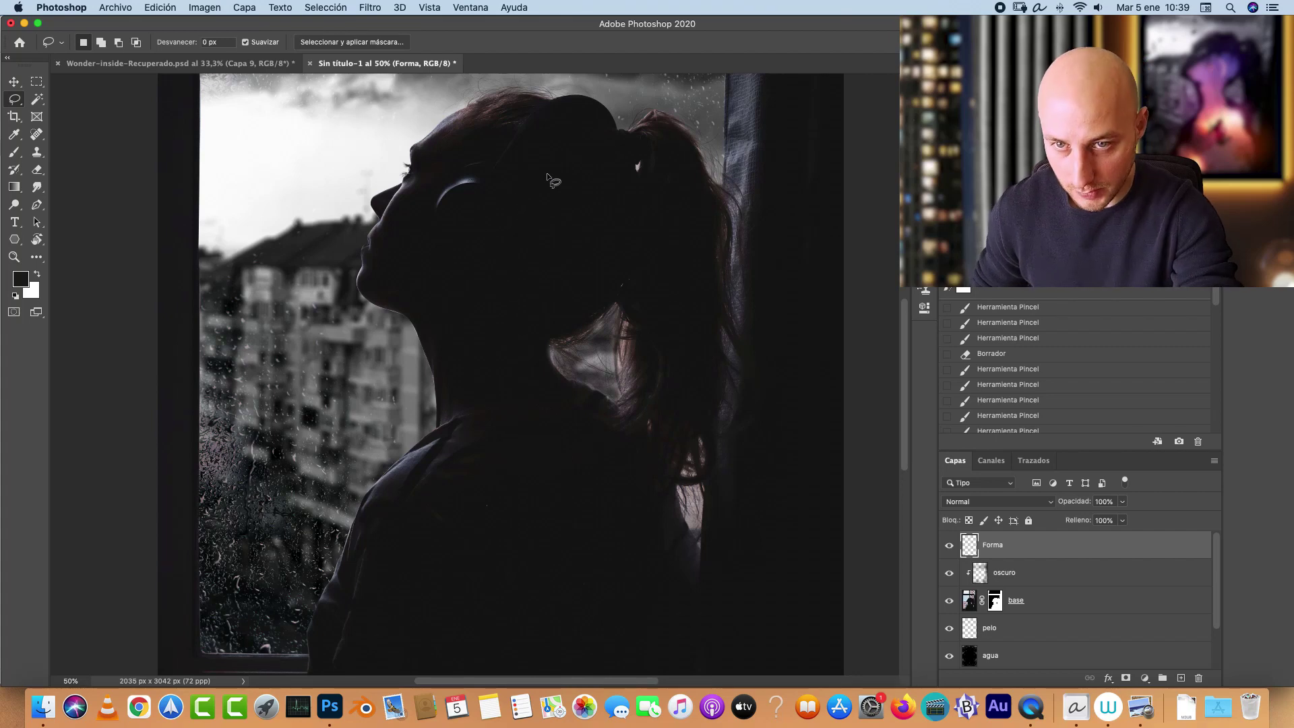
pyautogui.moveTo(538, 176)
pyautogui.mouseDown()
pyautogui.moveTo(440, 228)
pyautogui.moveTo(411, 263)
pyautogui.moveTo(456, 373)
pyautogui.moveTo(457, 428)
pyautogui.moveTo(394, 549)
pyautogui.moveTo(375, 653)
pyautogui.moveTo(617, 661)
pyautogui.moveTo(637, 647)
pyautogui.moveTo(633, 528)
pyautogui.moveTo(532, 356)
pyautogui.moveTo(539, 324)
pyautogui.moveTo(589, 274)
pyautogui.moveTo(604, 215)
pyautogui.moveTo(597, 181)
pyautogui.moveTo(549, 170)
pyautogui.mouseUp()
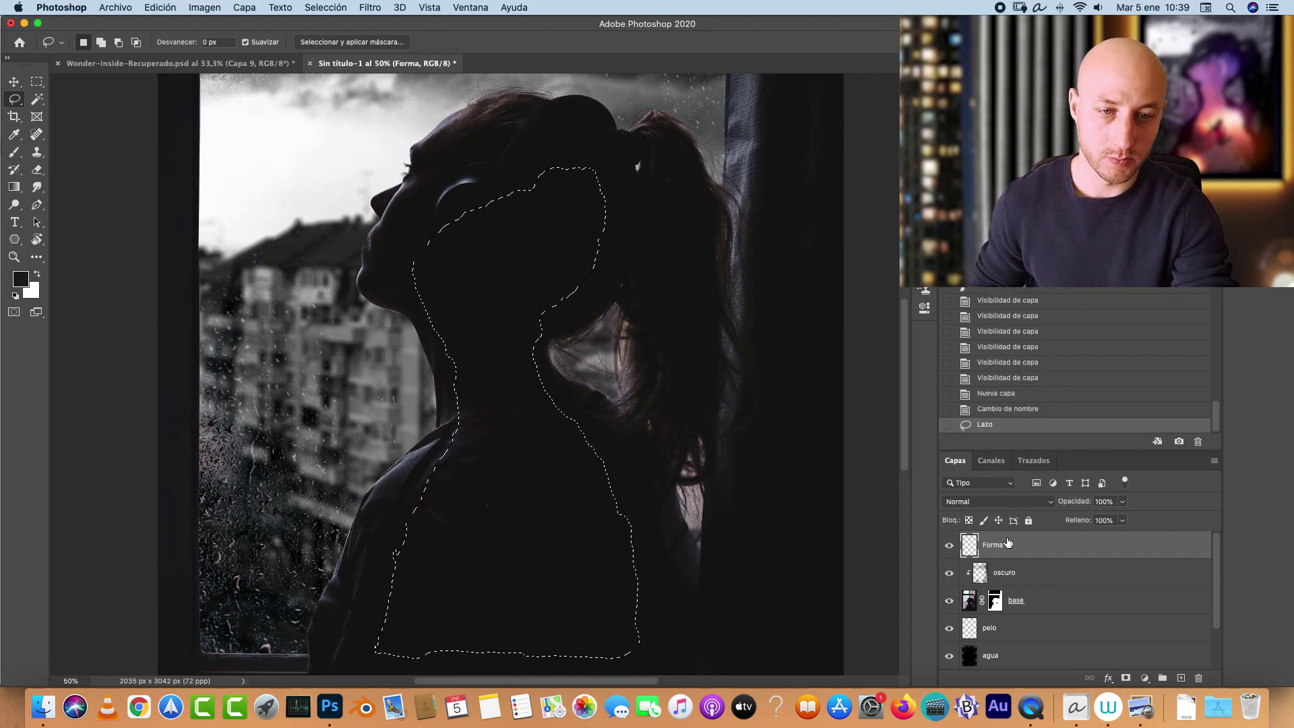
# Step: Choose a dark green foreground colour, fill the body-shaped selection with it on the Forma layer, and deselect
pyautogui.hotkey('alt', 'BackSpace')
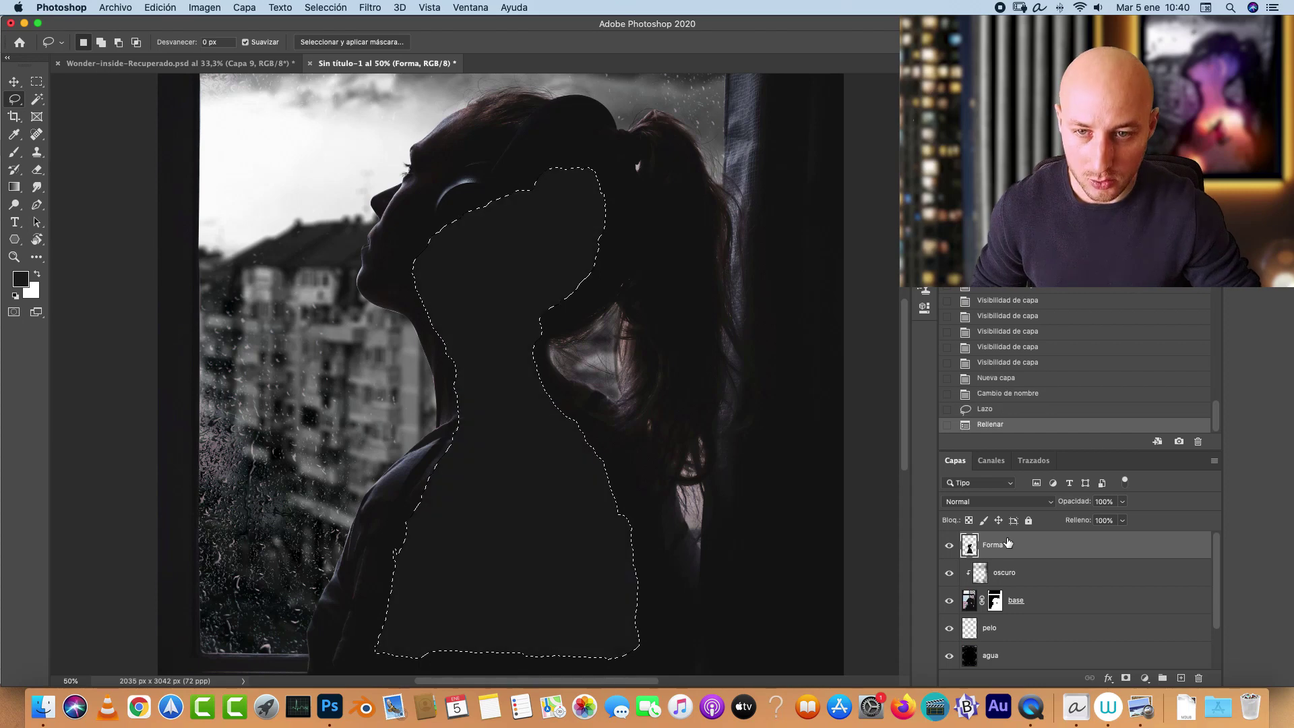
pyautogui.press('super+z')
pyautogui.click(20, 278)
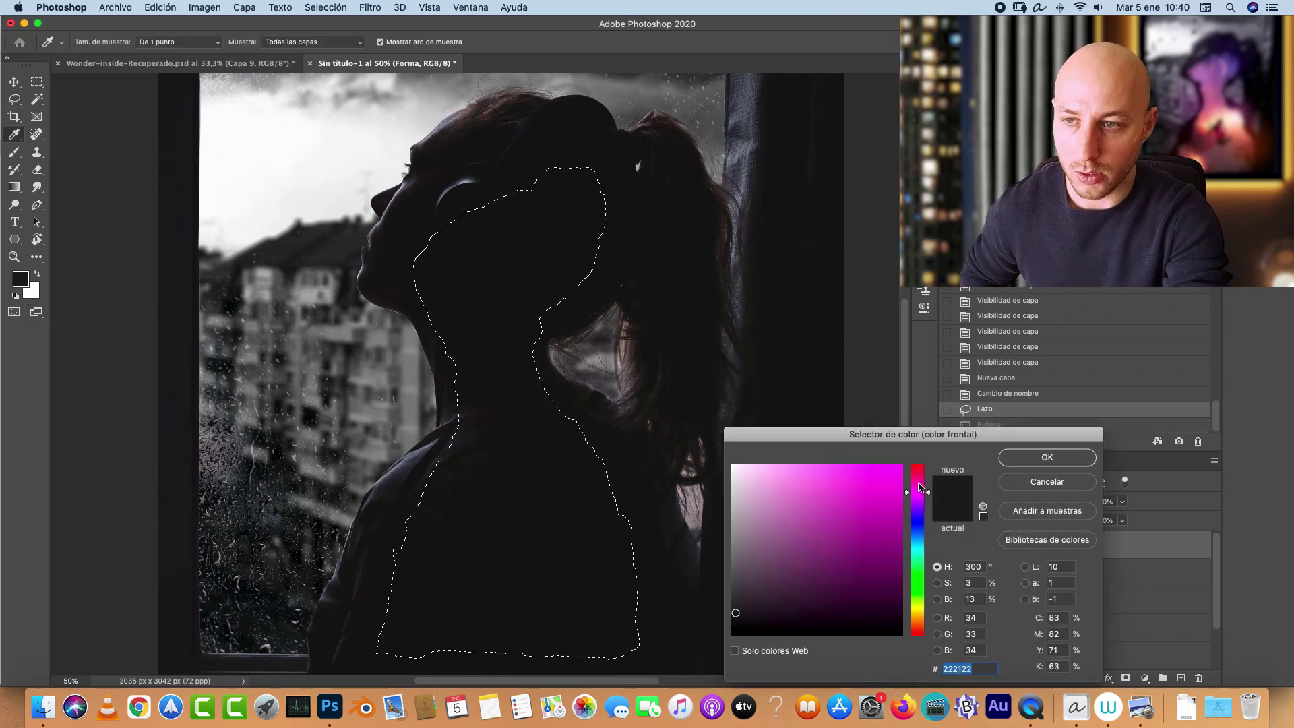
pyautogui.moveTo(920, 486); pyautogui.dragTo(917, 601)
pyautogui.click(799, 597)
pyautogui.click(816, 577)
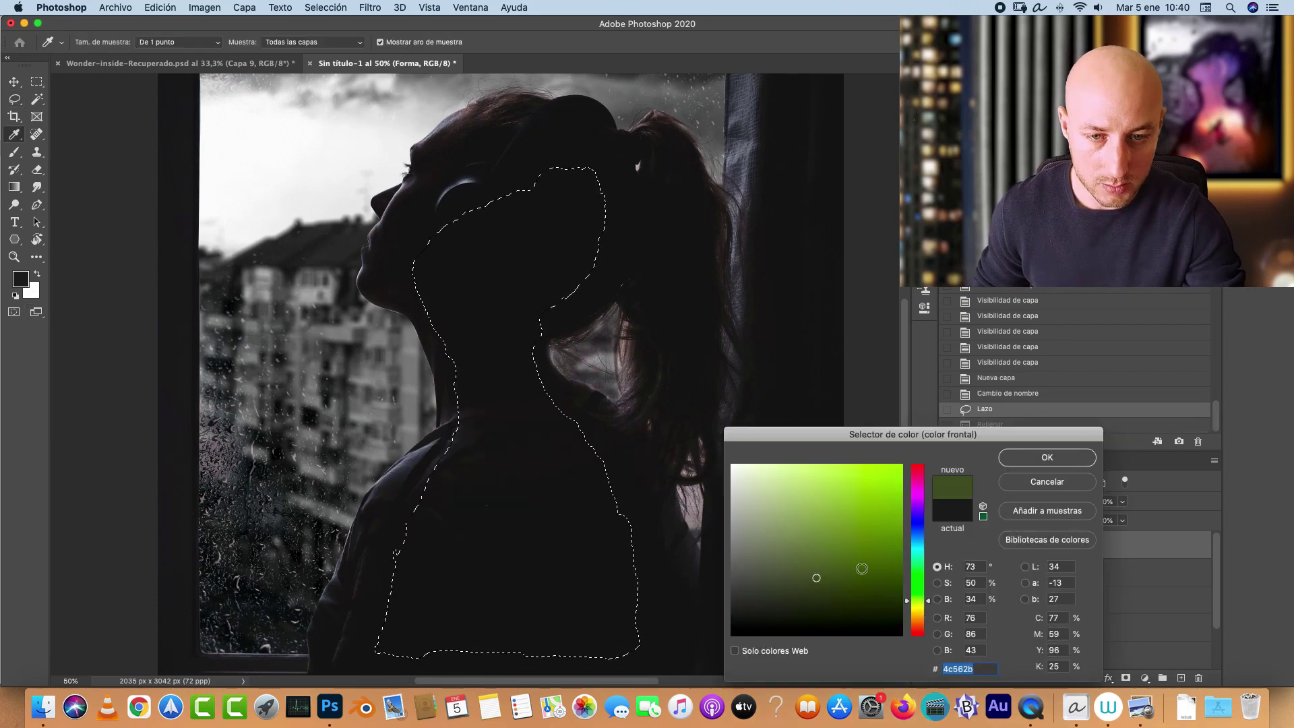
pyautogui.click(1024, 457)
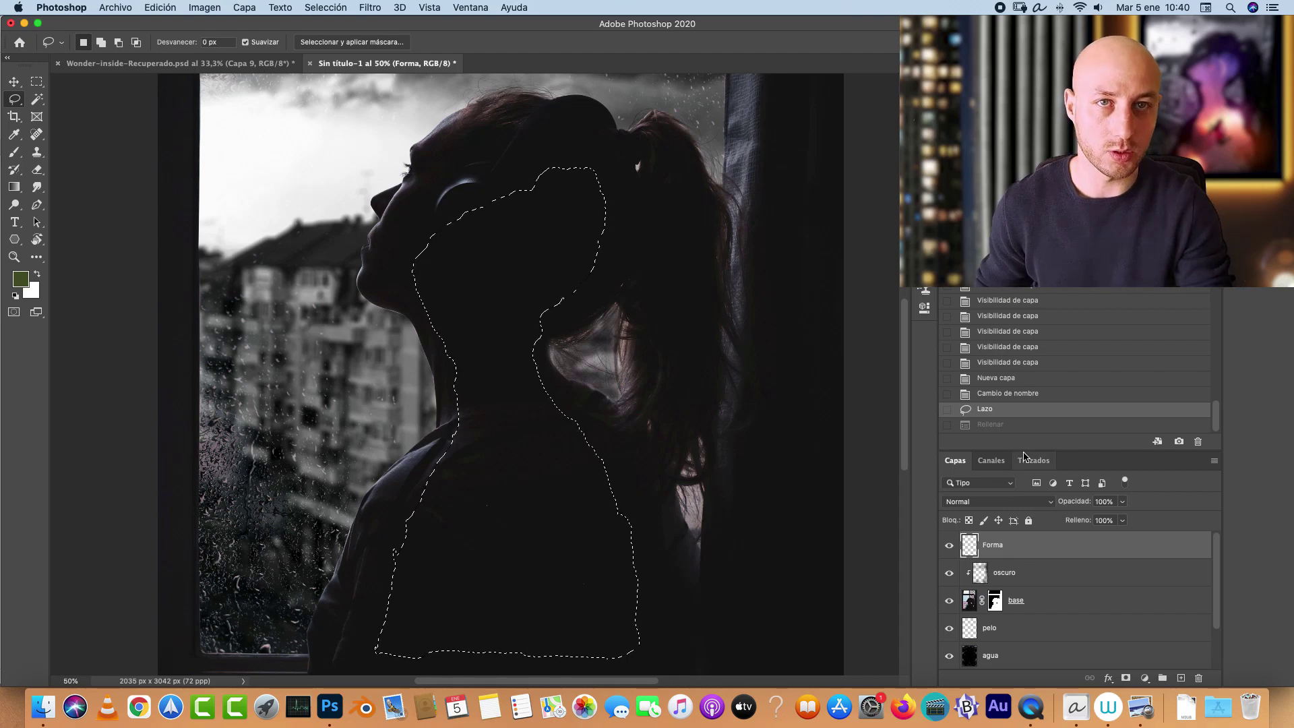
pyautogui.hotkey('alt', 'BackSpace')
pyautogui.press('super+d')
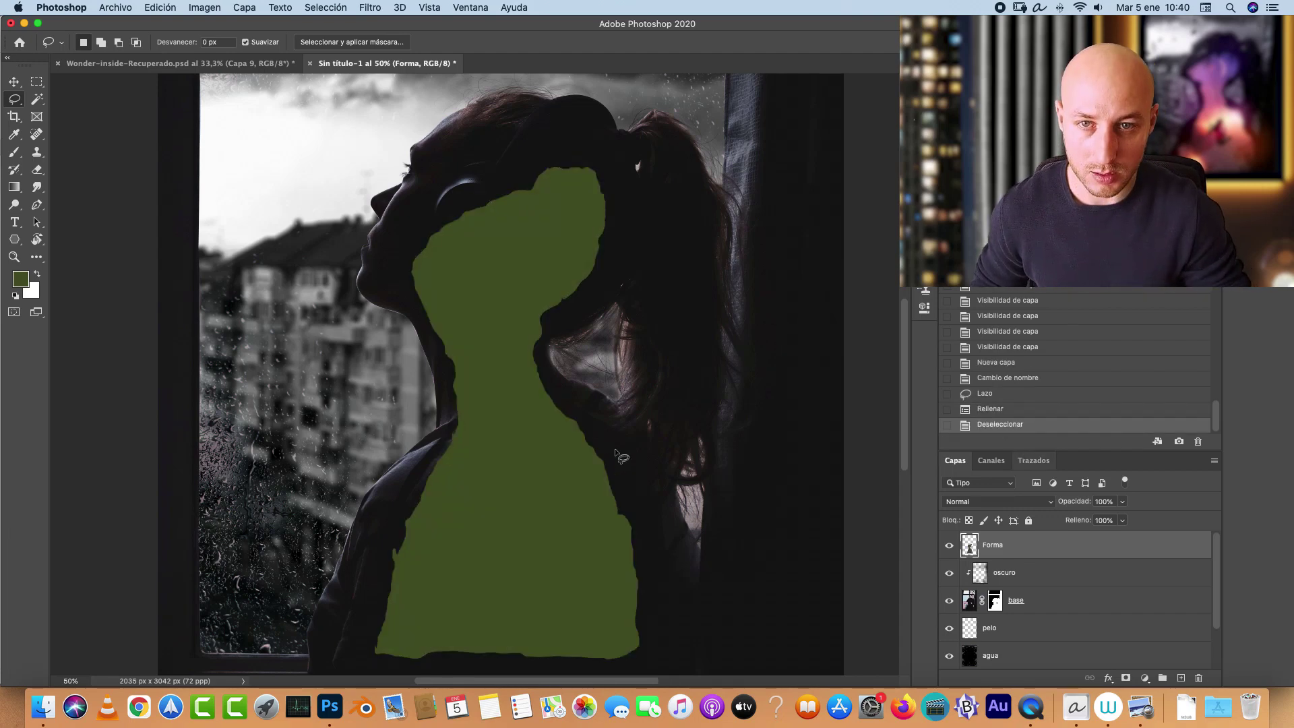
# Step: Set up a hard 25 px brush and paint over the small notch in the green shape's edge beside the woman's arm
pyautogui.scroll(3, 690, 425)
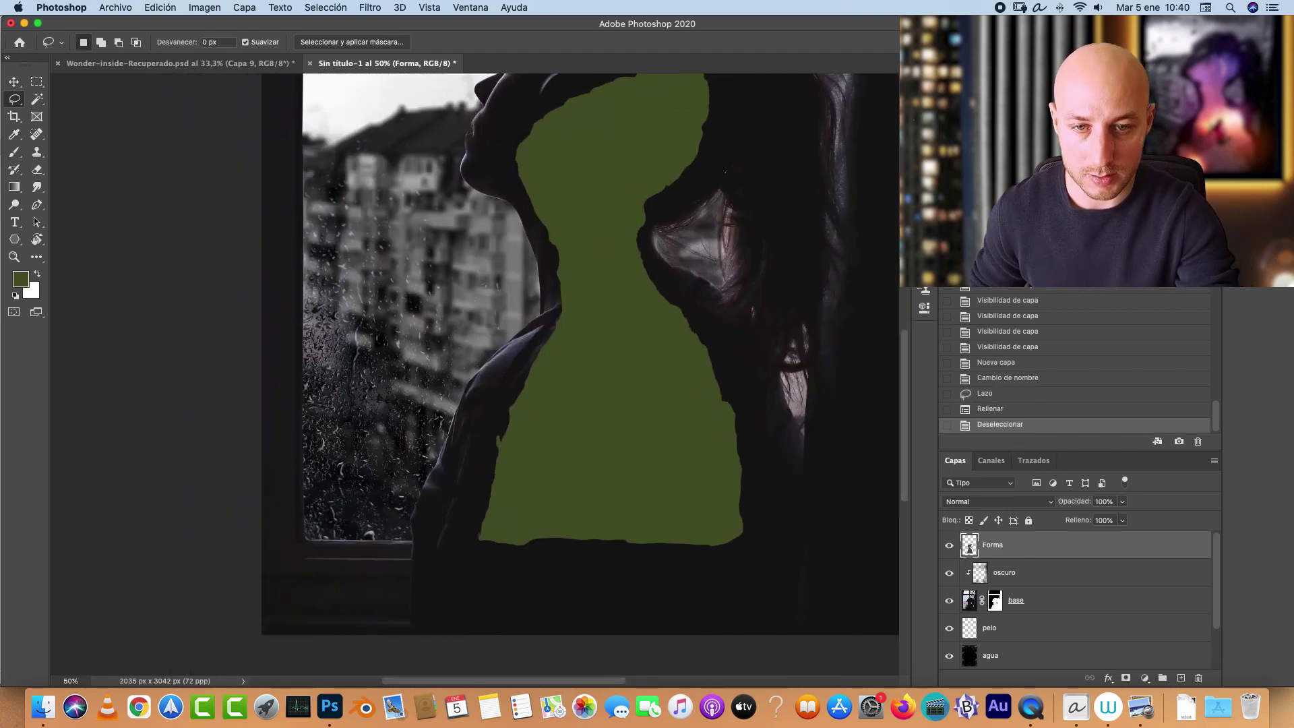
pyautogui.press('super+1')
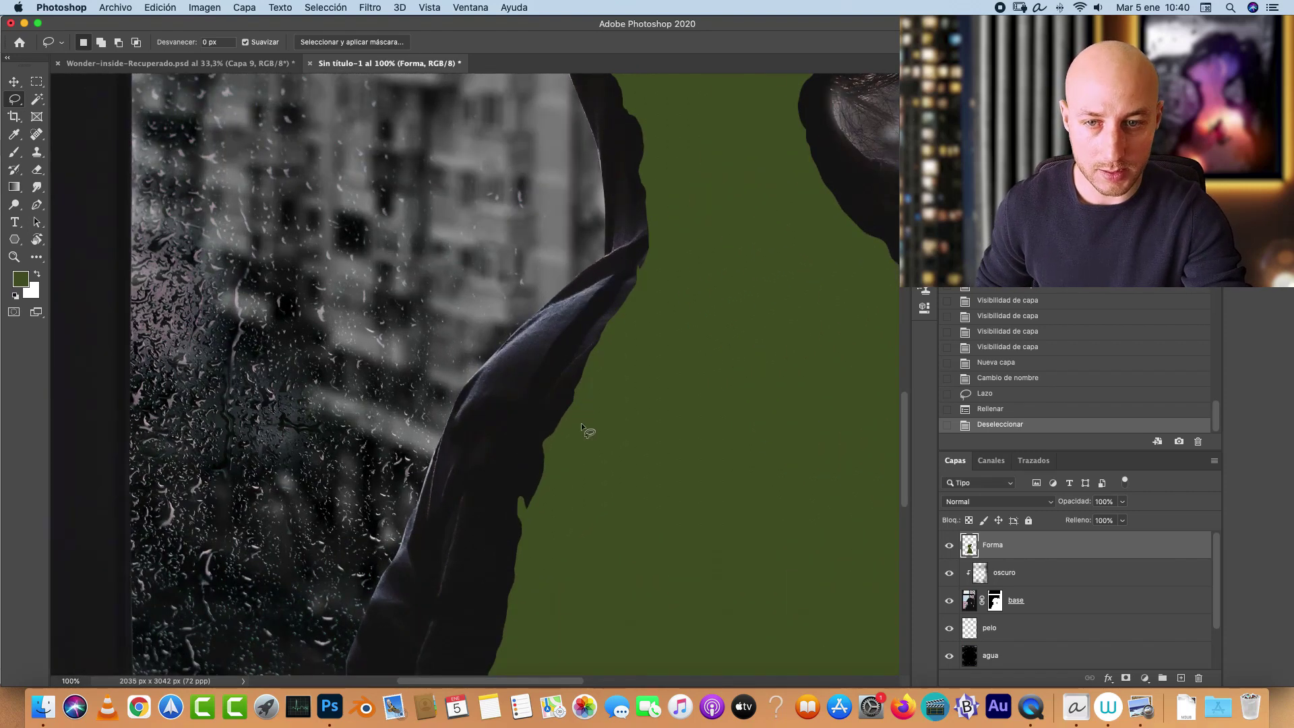
pyautogui.press('b')
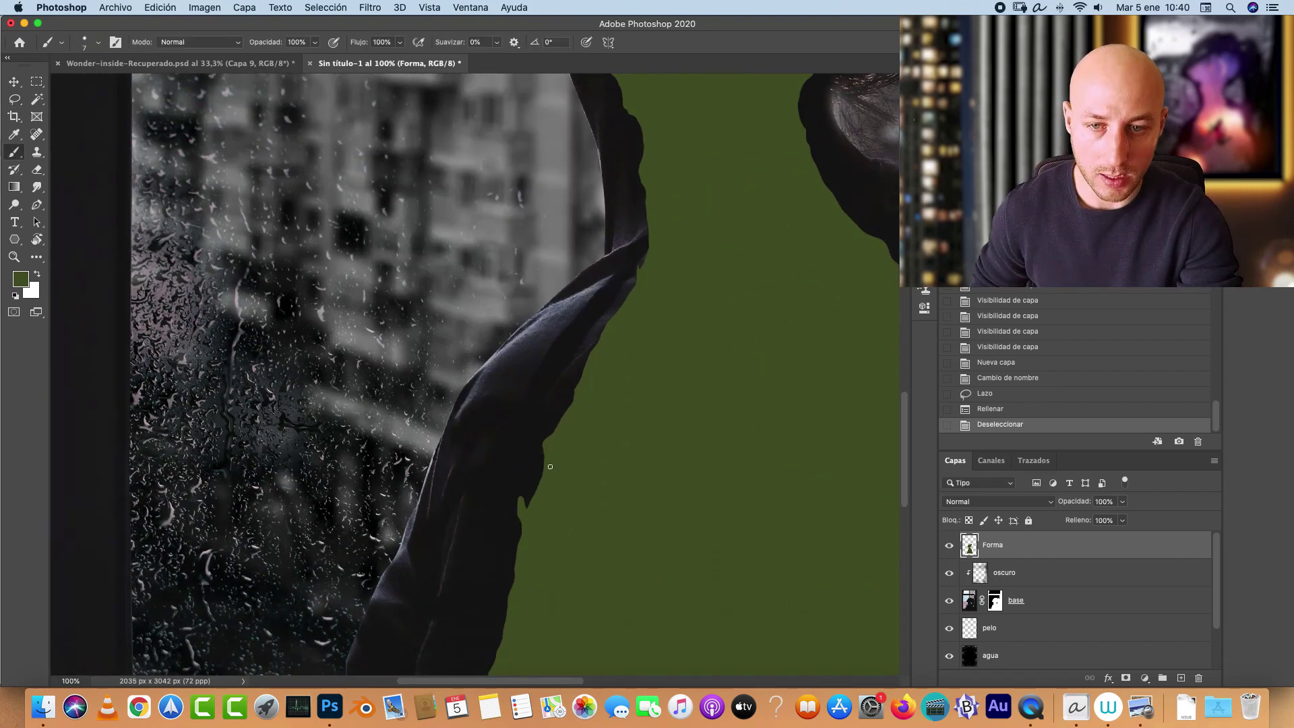
pyautogui.press(']')
pyautogui.rightClick(584, 387)
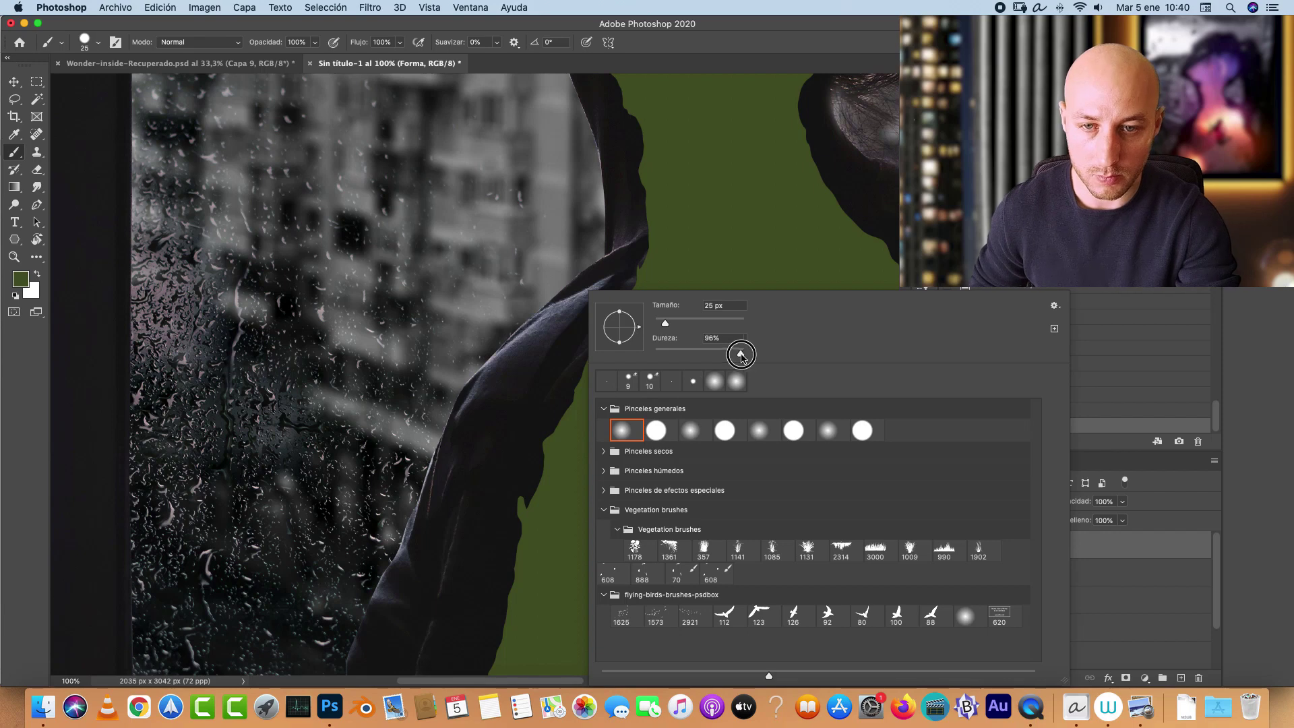
pyautogui.press('Tab')
pyautogui.click(798, 43)
pyautogui.moveTo(521, 493); pyautogui.dragTo(521, 504)
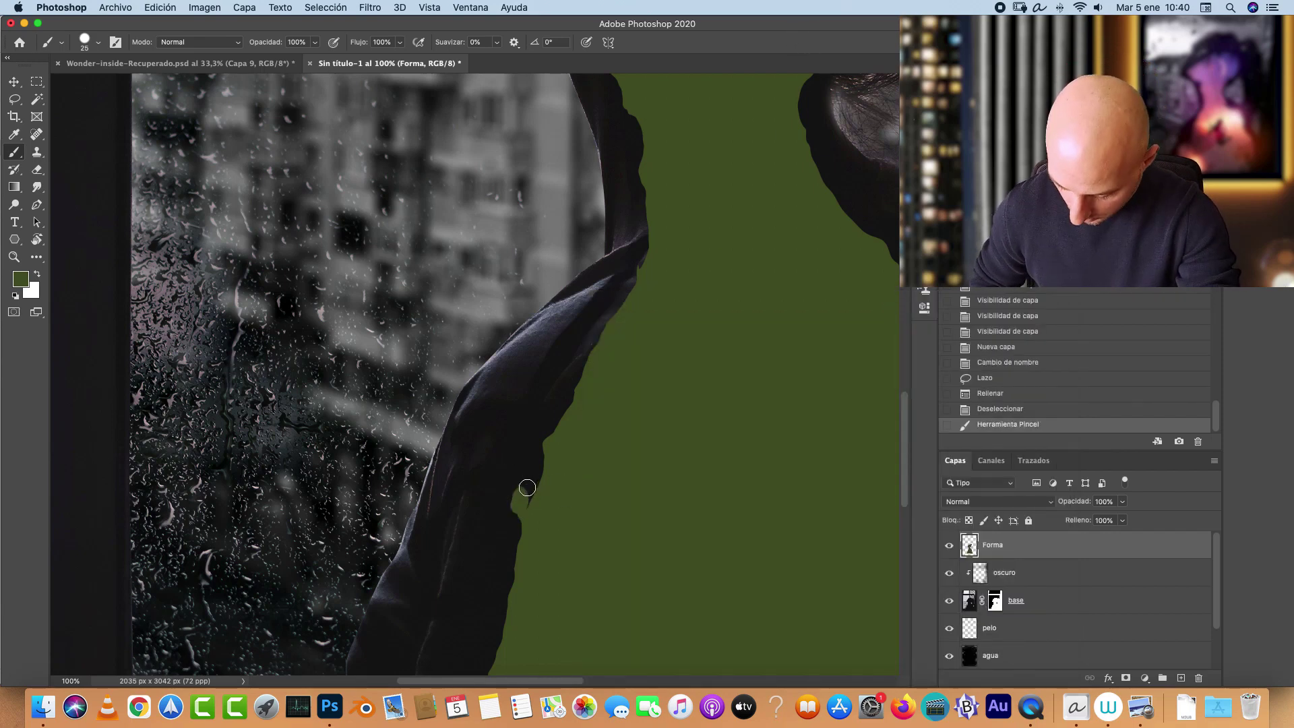
# Step: Smooth the irregular bumps along both side edges of the green shape with a 20 px Eraser
pyautogui.press('e')
pyautogui.moveTo(521, 487); pyautogui.dragTo(519, 509)
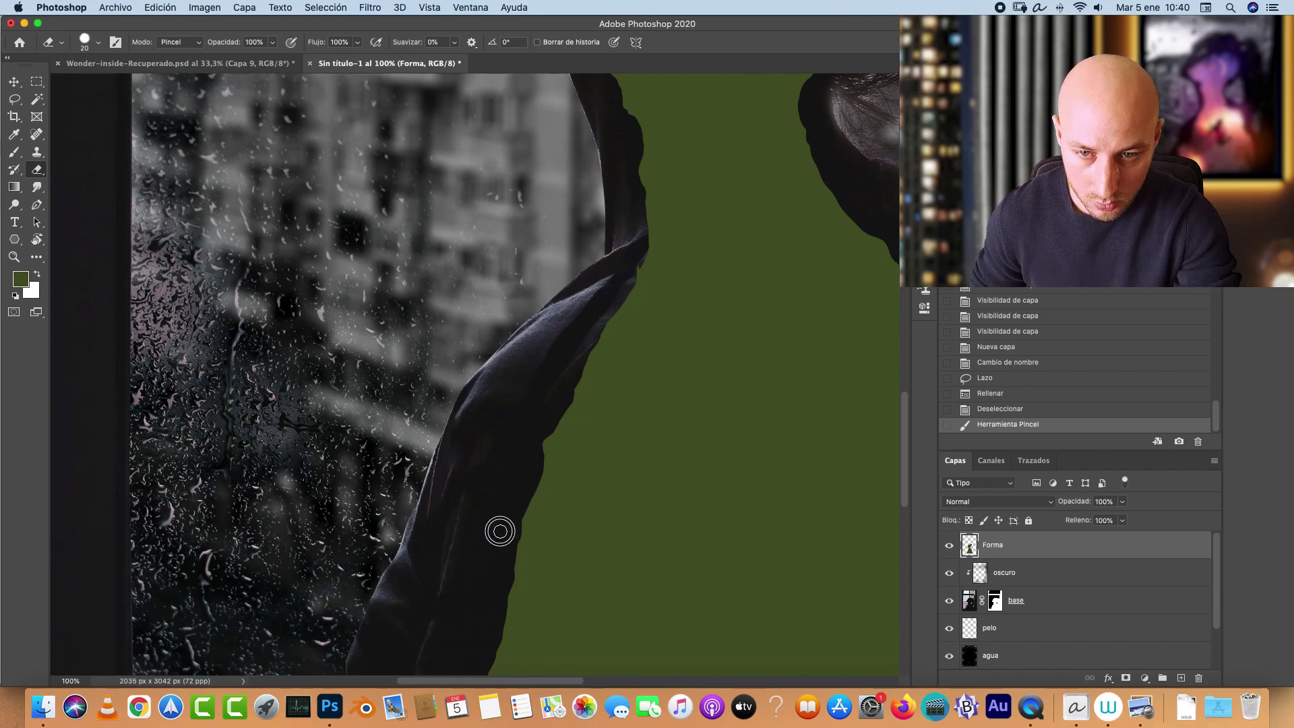
pyautogui.click(499, 531)
pyautogui.scroll(5, 618, 518)
pyautogui.hscroll(3, 618, 518)
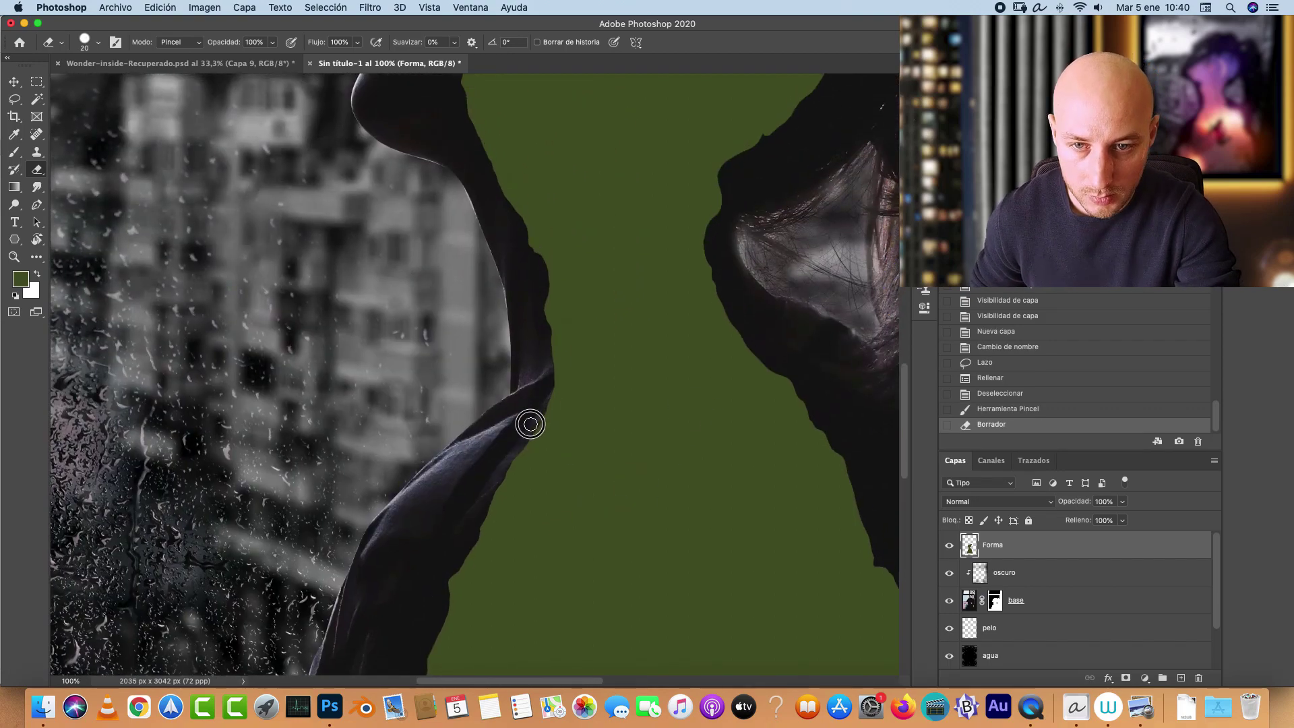
pyautogui.click(530, 424)
pyautogui.hscroll(5, 705, 434)
pyautogui.scroll(-3, 681, 572)
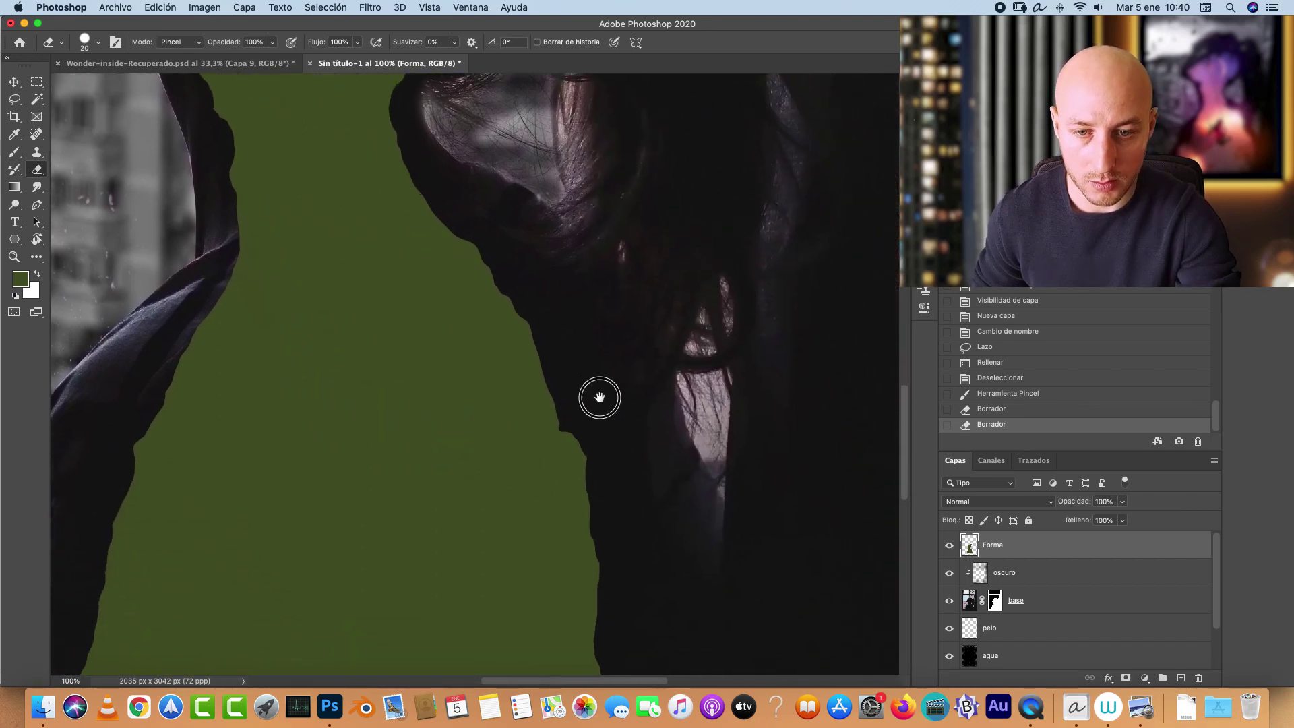
pyautogui.moveTo(577, 412)
pyautogui.mouseDown()
pyautogui.moveTo(613, 413)
pyautogui.moveTo(658, 265)
pyautogui.moveTo(696, 282)
pyautogui.mouseUp()
pyautogui.moveTo(189, 459); pyautogui.dragTo(202, 477)
# Step: Extend the green shape downward with rounded lower corners, using the finished composite as reference and enlarging the brush to 50 px
pyautogui.hscroll(-6, 407, 508)
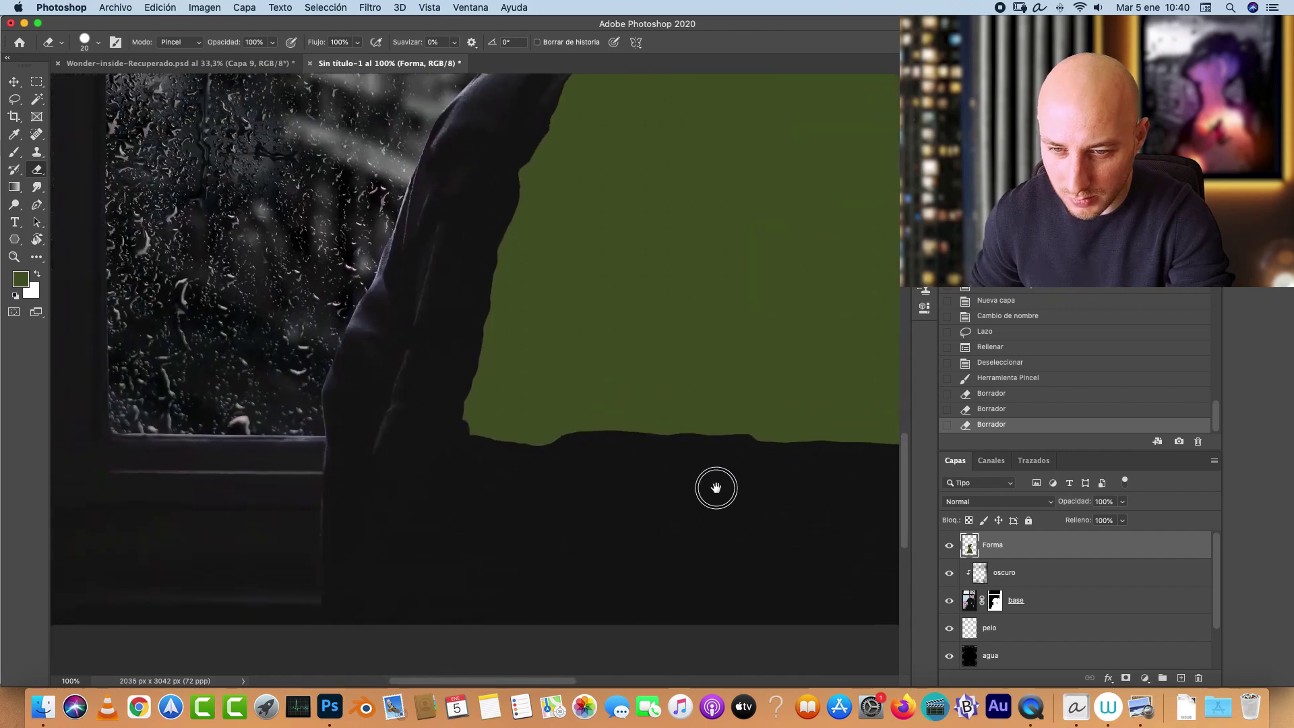
pyautogui.click(184, 66)
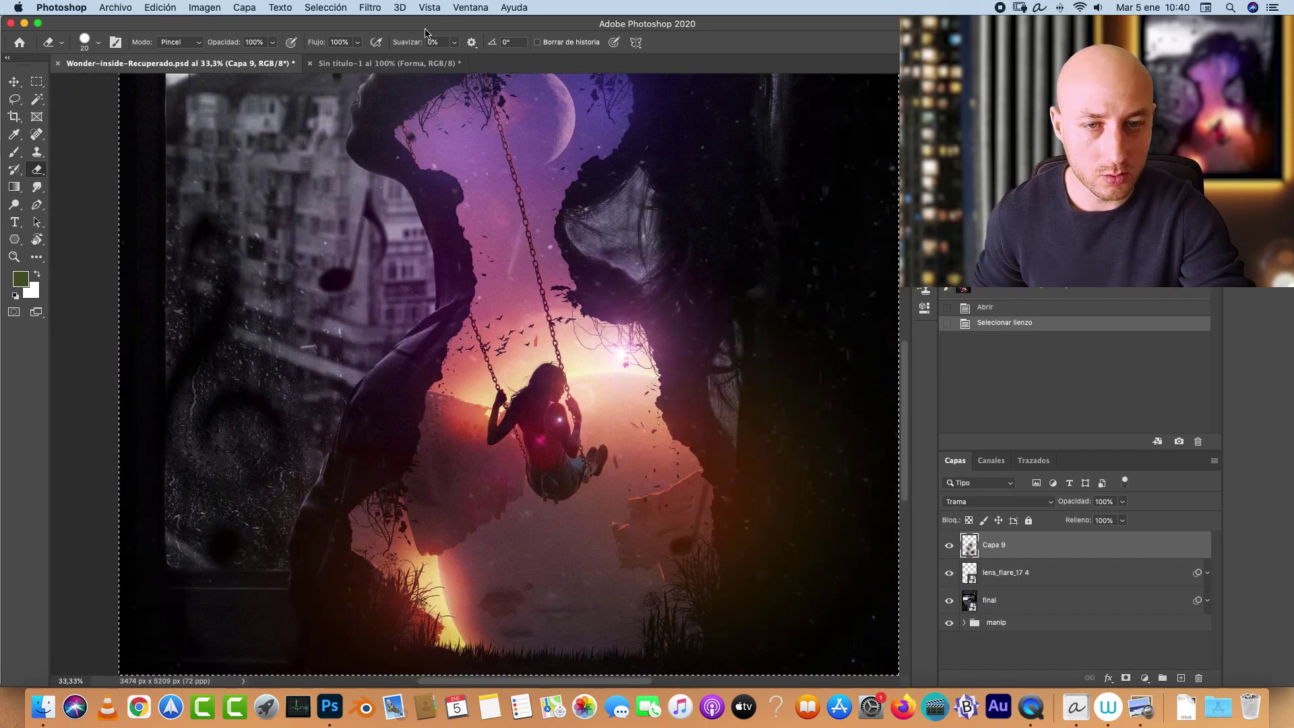
pyautogui.click(384, 64)
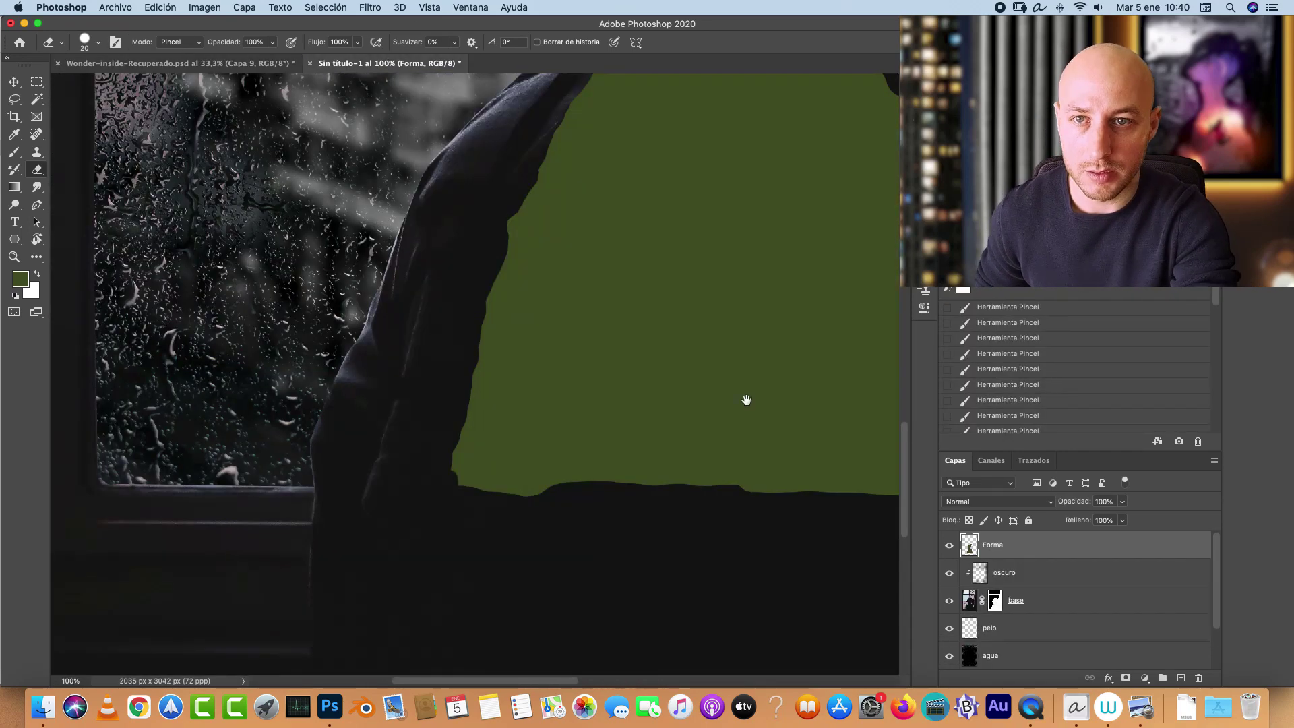
pyautogui.scroll(-5, 674, 384)
pyautogui.press('b')
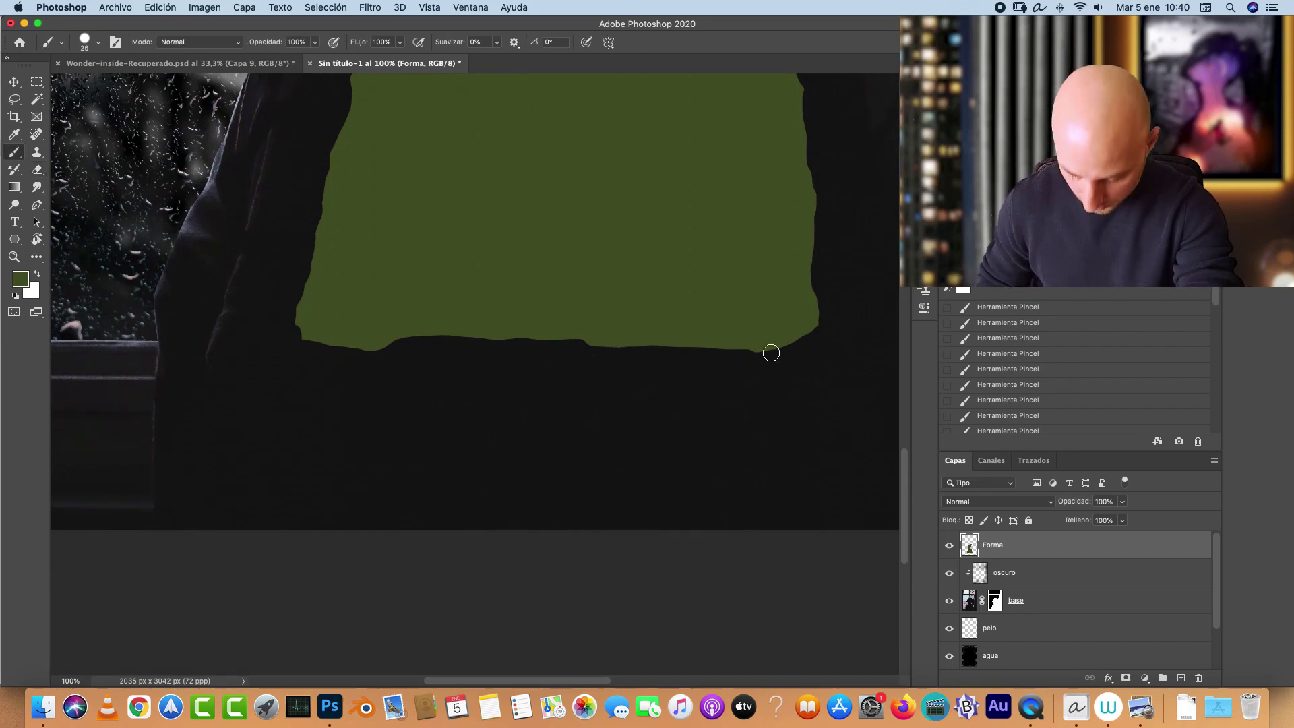
pyautogui.moveTo(808, 312)
pyautogui.mouseDown()
pyautogui.moveTo(809, 402)
pyautogui.moveTo(783, 424)
pyautogui.moveTo(619, 446)
pyautogui.moveTo(324, 434)
pyautogui.moveTo(297, 403)
pyautogui.moveTo(293, 360)
pyautogui.moveTo(302, 334)
pyautogui.moveTo(311, 376)
pyautogui.moveTo(377, 332)
pyautogui.moveTo(803, 338)
pyautogui.moveTo(795, 372)
pyautogui.moveTo(753, 398)
pyautogui.moveTo(655, 418)
pyautogui.moveTo(525, 433)
pyautogui.moveTo(354, 409)
pyautogui.moveTo(319, 384)
pyautogui.moveTo(338, 404)
pyautogui.moveTo(312, 399)
pyautogui.moveTo(342, 378)
pyautogui.moveTo(353, 414)
pyautogui.moveTo(378, 356)
pyautogui.moveTo(365, 365)
pyautogui.moveTo(385, 375)
pyautogui.moveTo(428, 360)
pyautogui.moveTo(404, 386)
pyautogui.moveTo(504, 349)
pyautogui.moveTo(773, 364)
pyautogui.moveTo(775, 400)
pyautogui.moveTo(701, 376)
pyautogui.moveTo(606, 393)
pyautogui.moveTo(426, 383)
pyautogui.moveTo(452, 409)
pyautogui.moveTo(607, 397)
pyautogui.moveTo(560, 411)
pyautogui.moveTo(593, 407)
pyautogui.mouseUp()
pyautogui.press(']')
pyautogui.press(']')
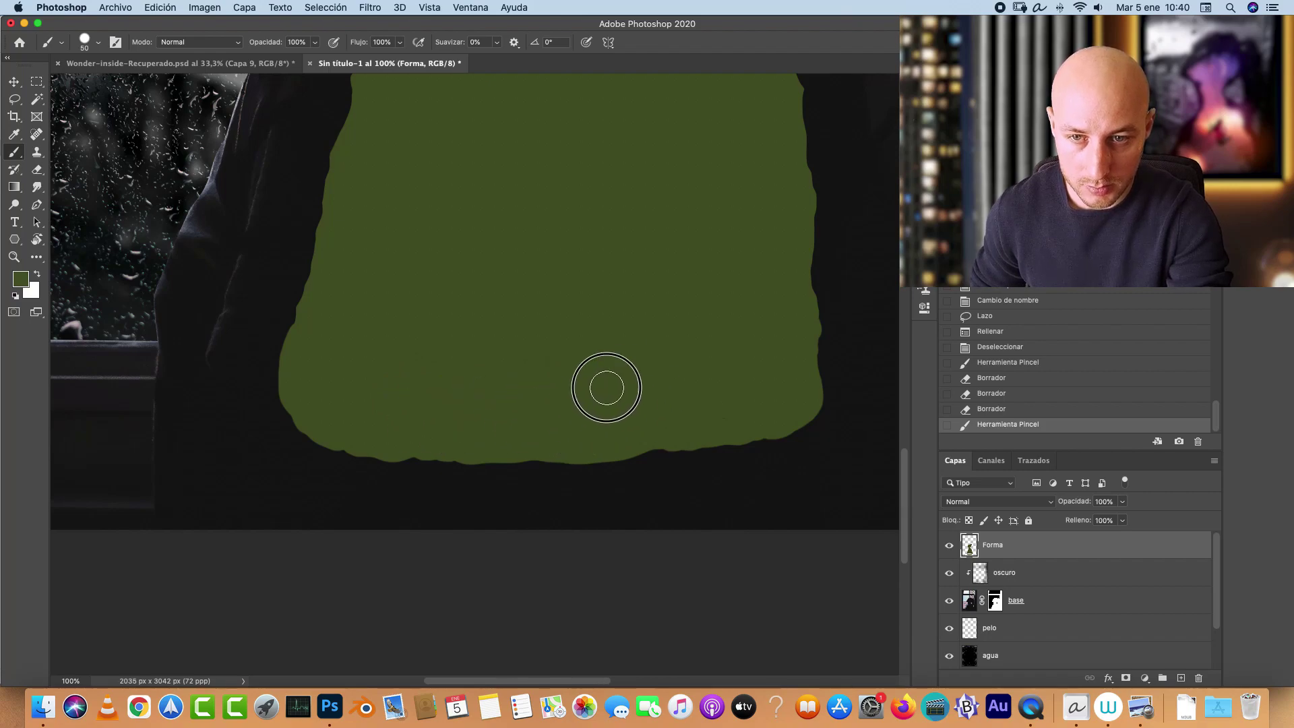
pyautogui.moveTo(725, 222); pyautogui.dragTo(696, 517)
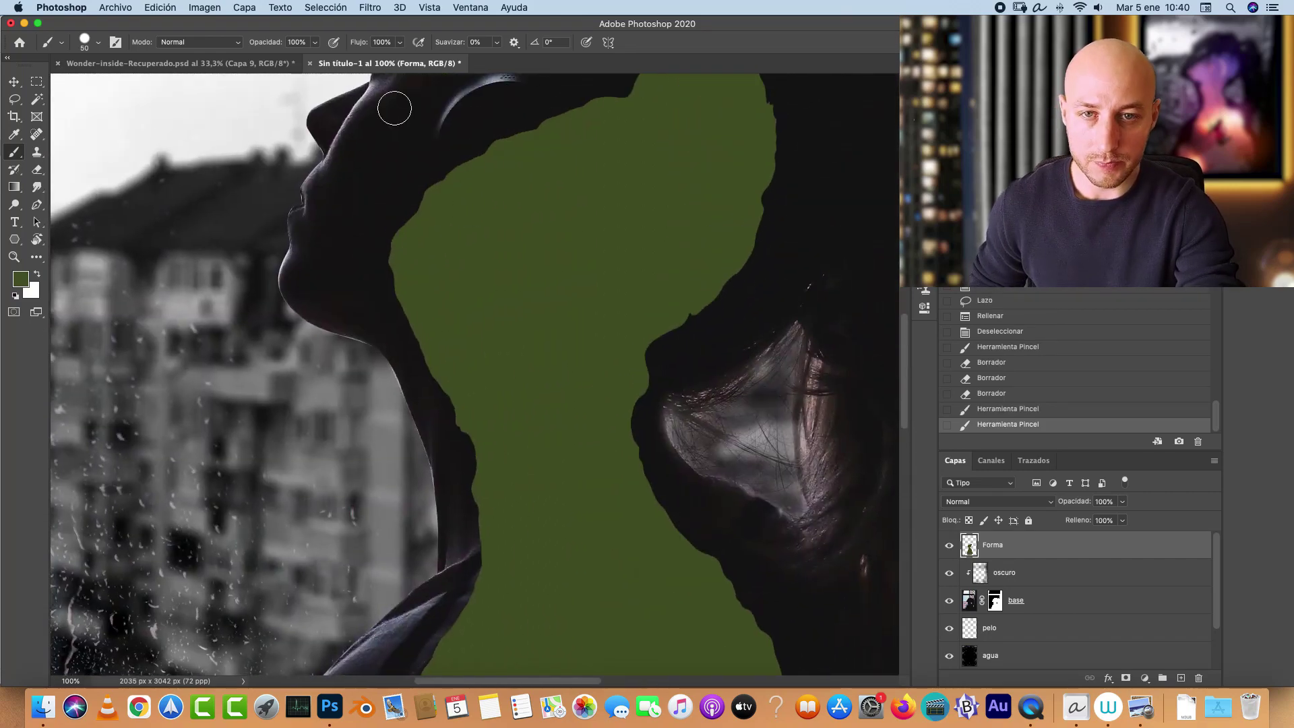
# Step: Examine the rough rocky edges of the opening in Wonder-inside-Recuperado.psd at 100% and return to the working document
pyautogui.click(264, 64)
pyautogui.press('super+1')
pyautogui.scroll(5, 616, 613)
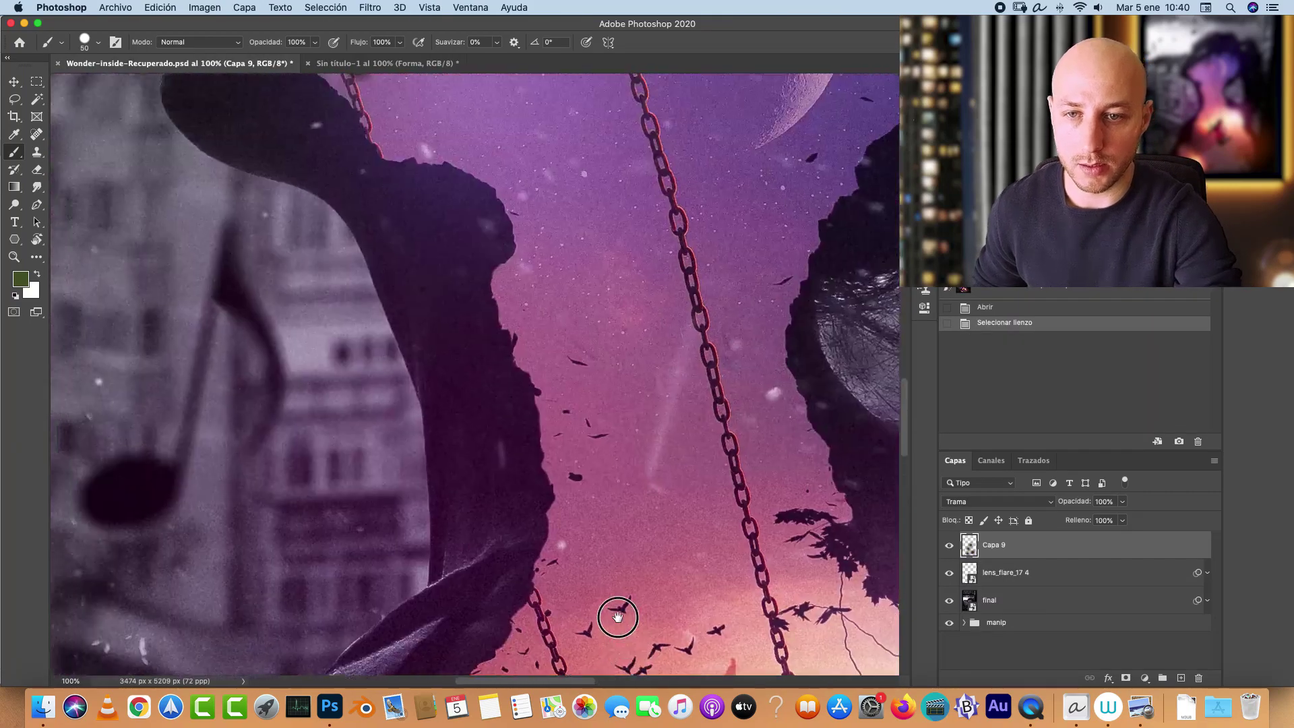
pyautogui.scroll(-6, 506, 216)
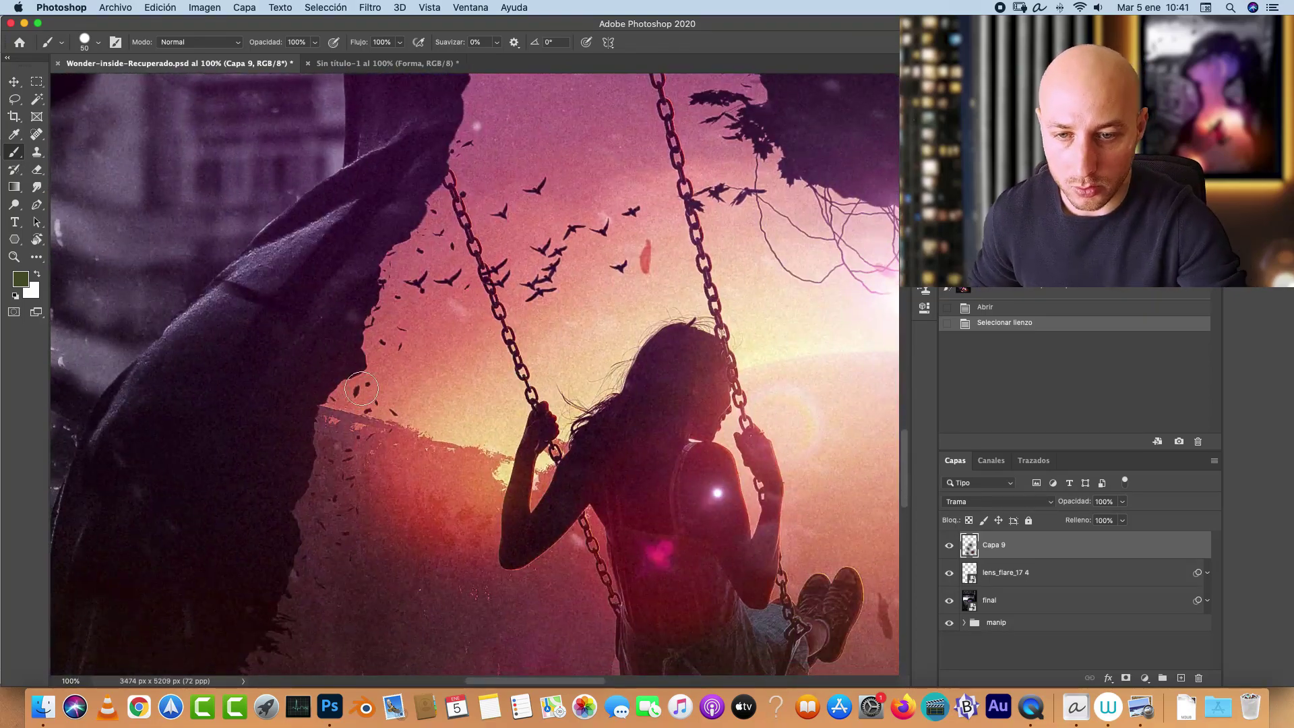
pyautogui.scroll(1, 457, 352)
pyautogui.scroll(8, 458, 352)
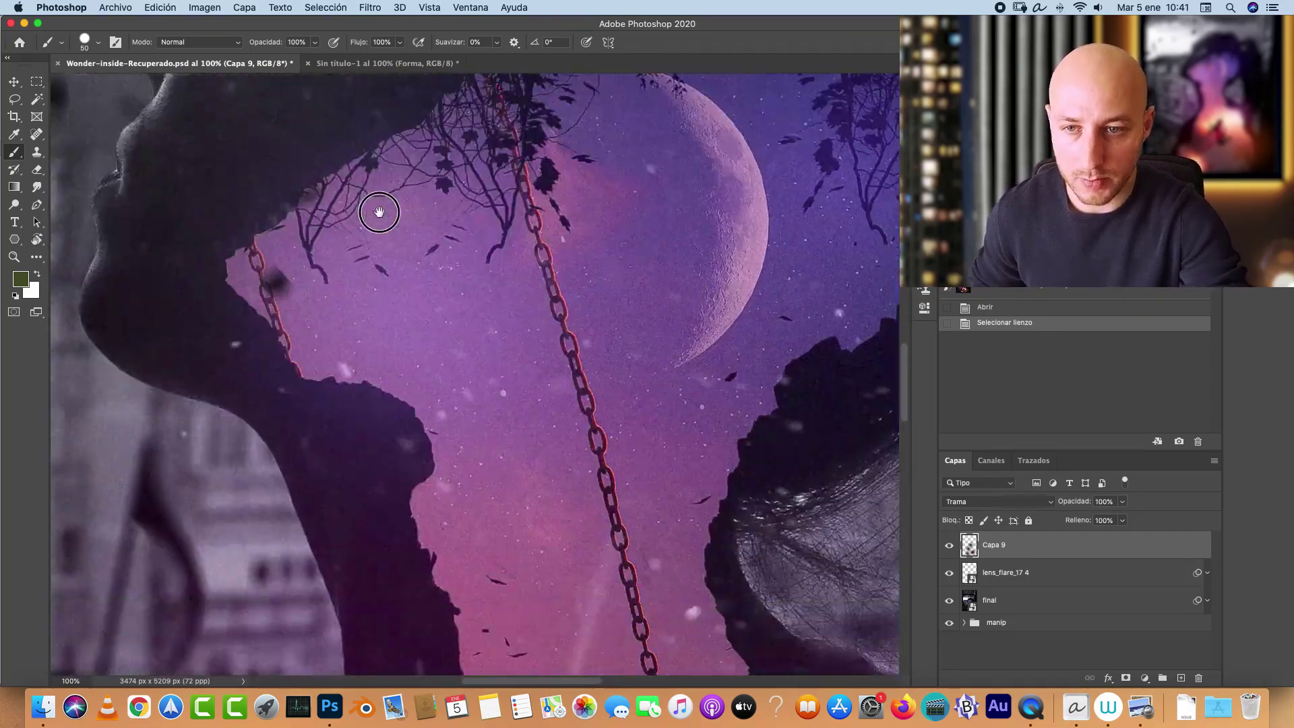
pyautogui.click(388, 63)
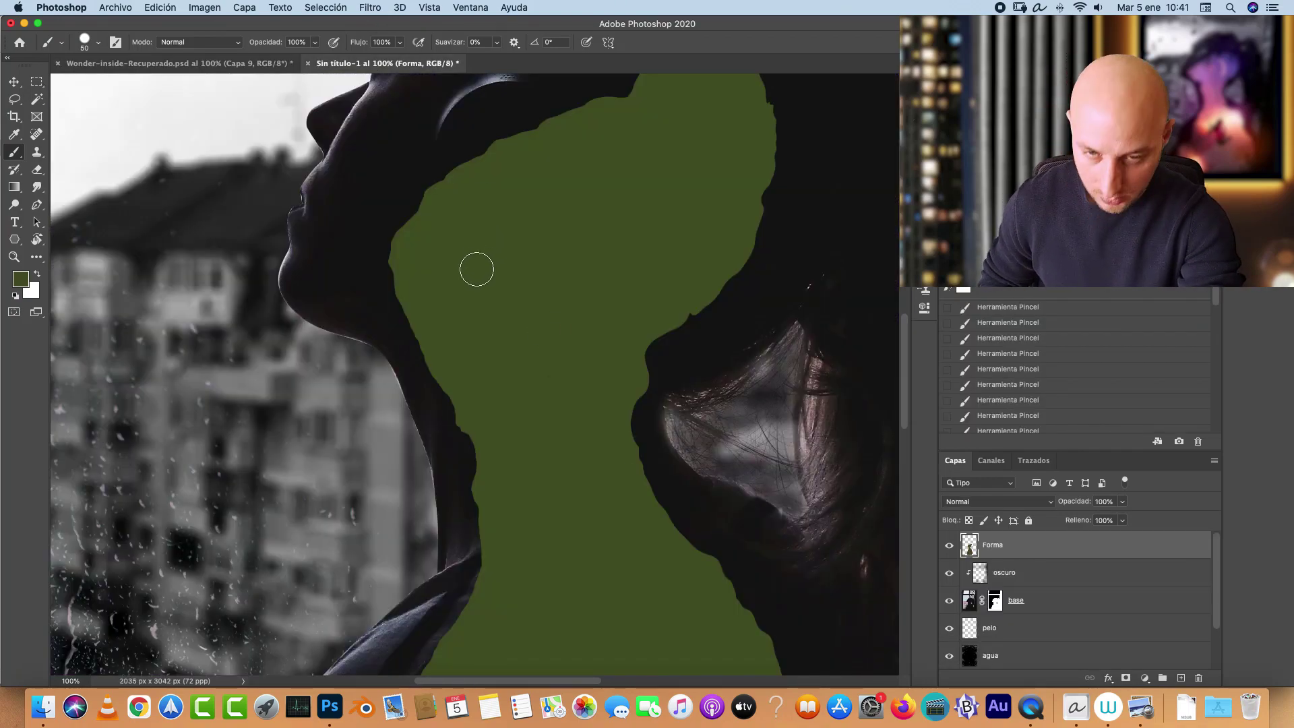
# Step: Open the brush settings and turn off Transfer and Shape Dynamics for the current brush
pyautogui.rightClick(533, 213)
pyautogui.press('F5')
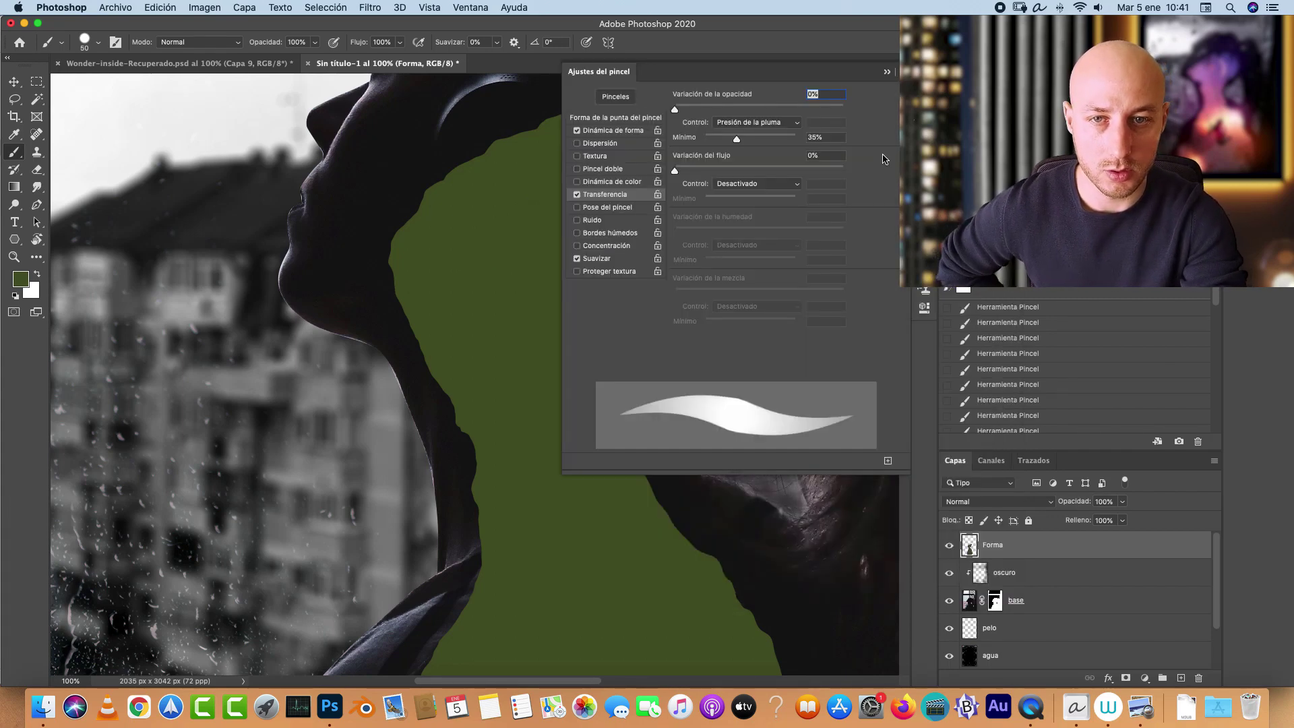
pyautogui.click(469, 7)
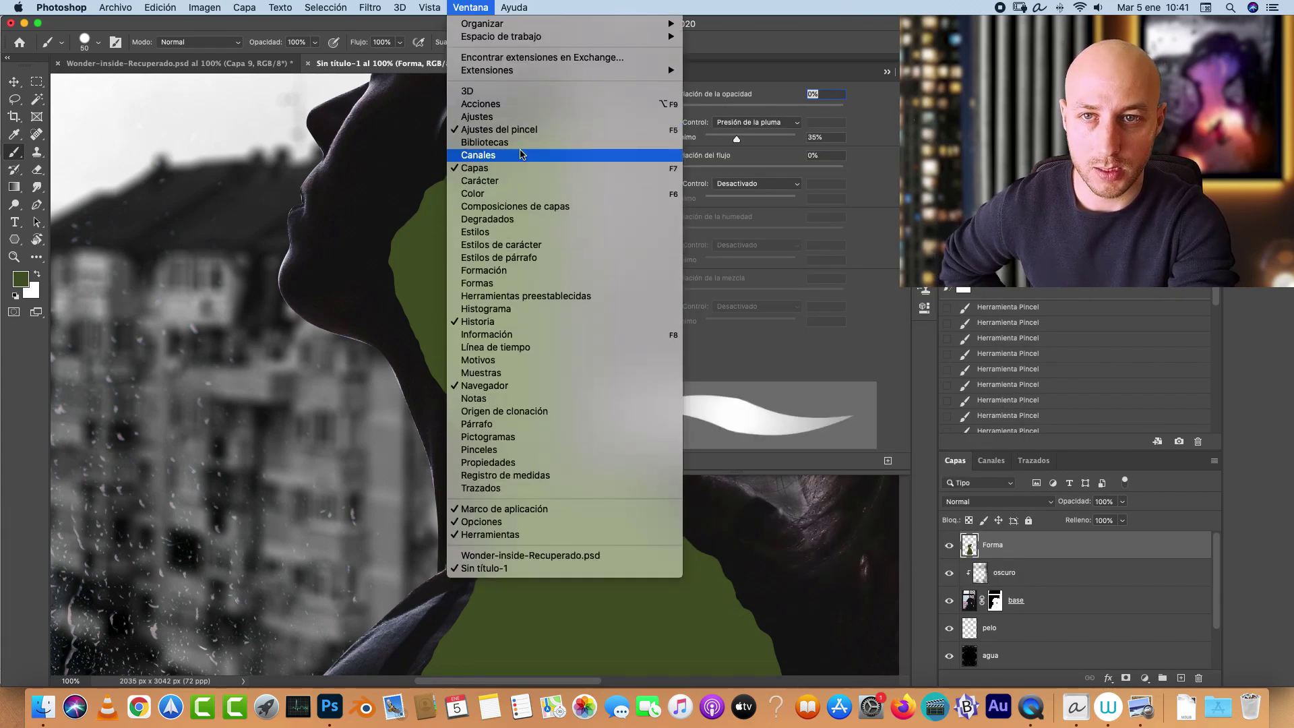
pyautogui.click(874, 77)
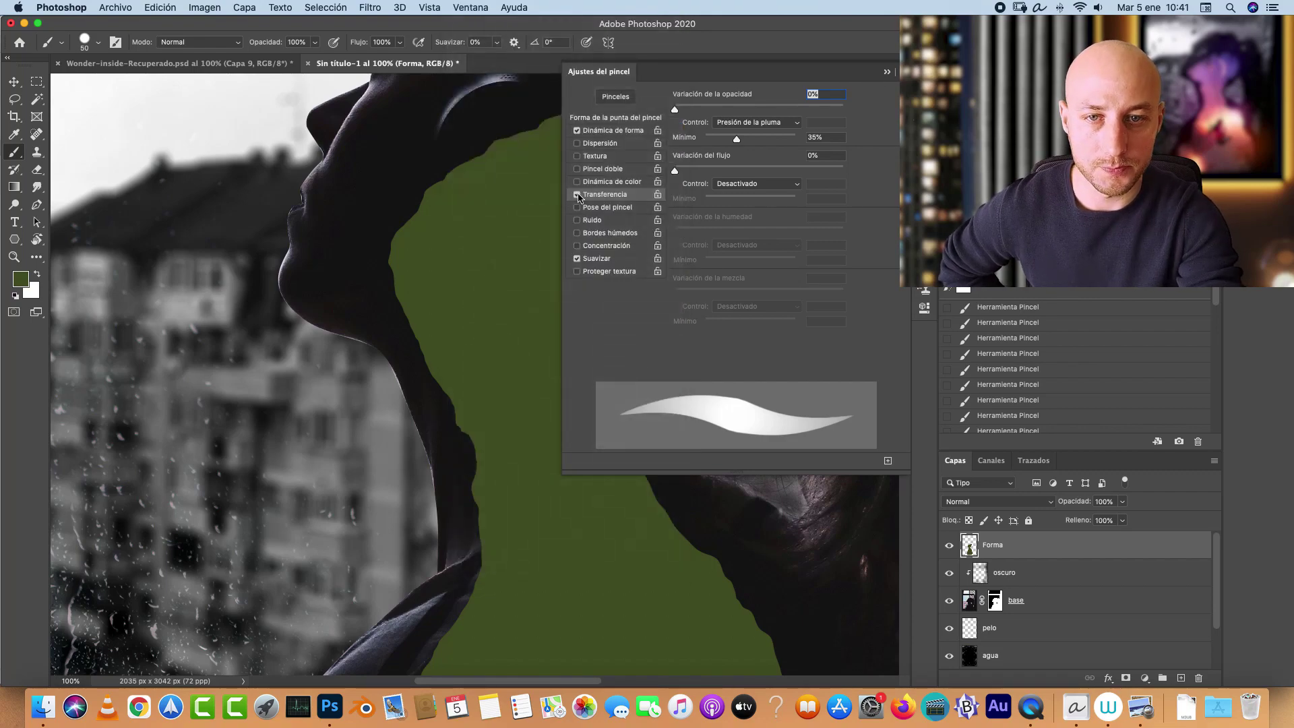
pyautogui.click(576, 195)
pyautogui.click(577, 131)
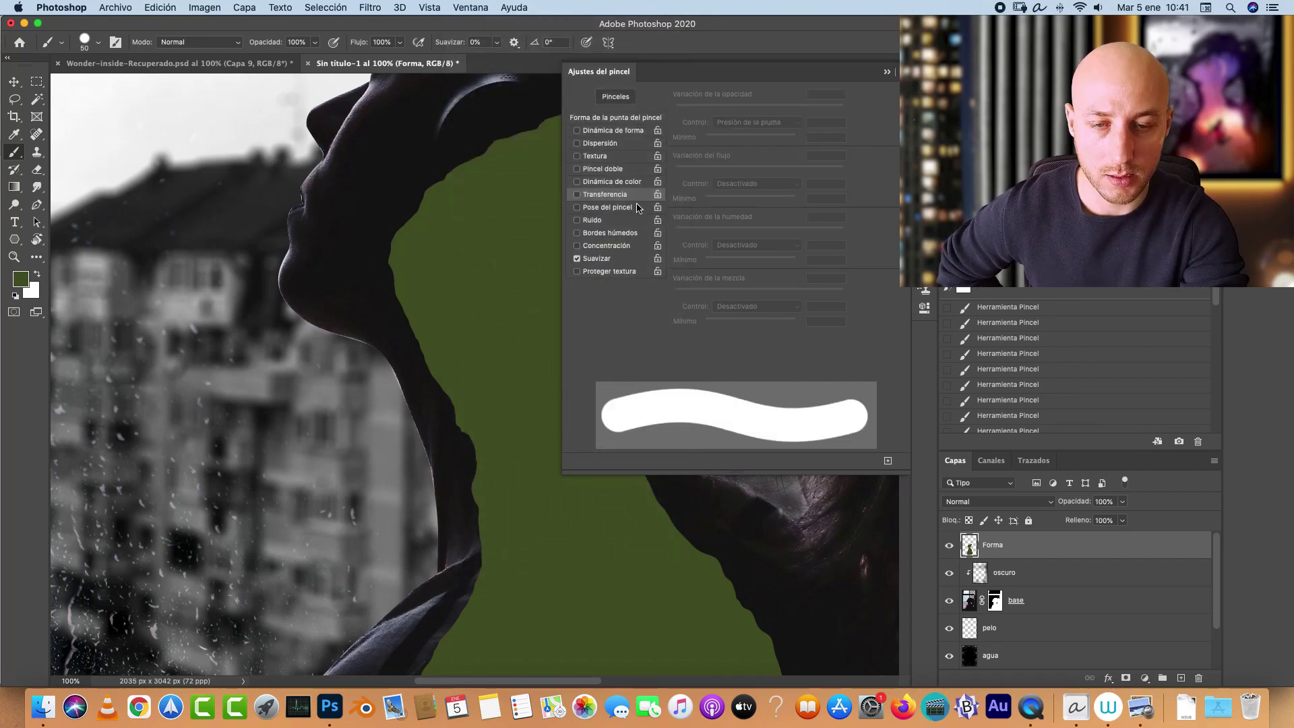
# Step: Choose the irregular 25 px brush tip and set its spacing to 69%
pyautogui.click(618, 118)
pyautogui.scroll(1, 883, 128)
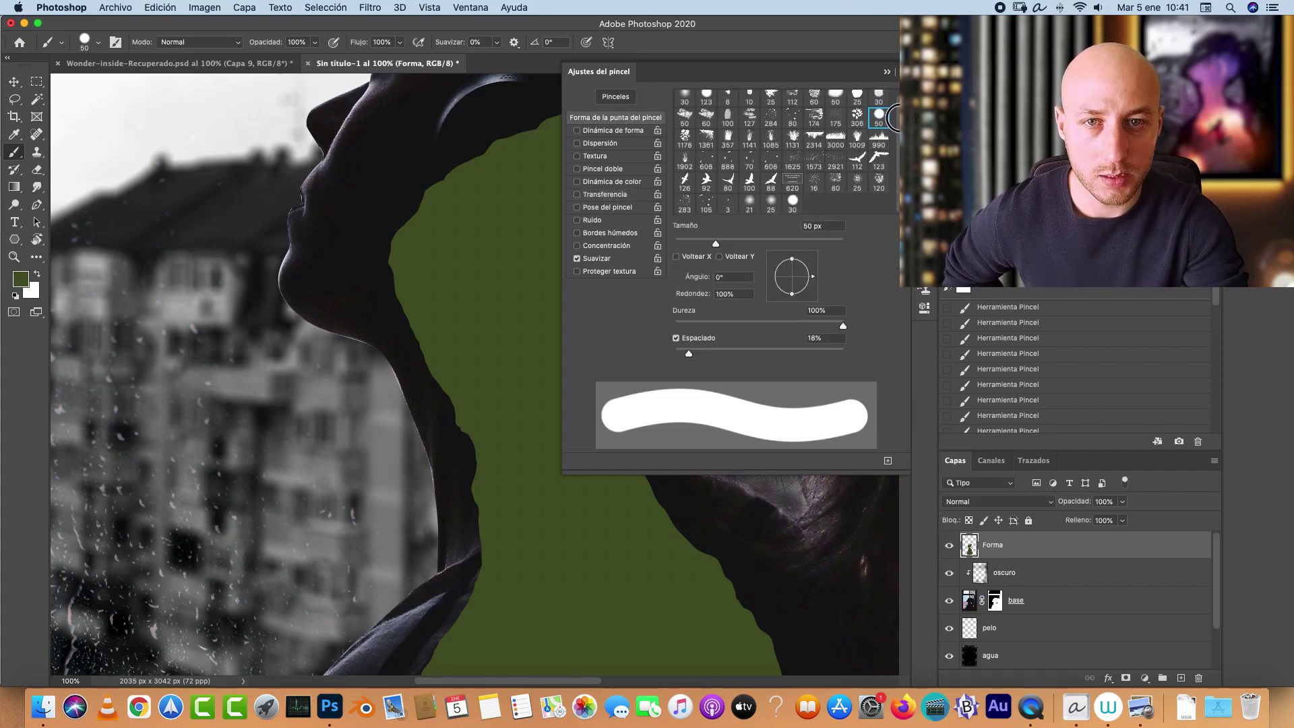
pyautogui.click(858, 100)
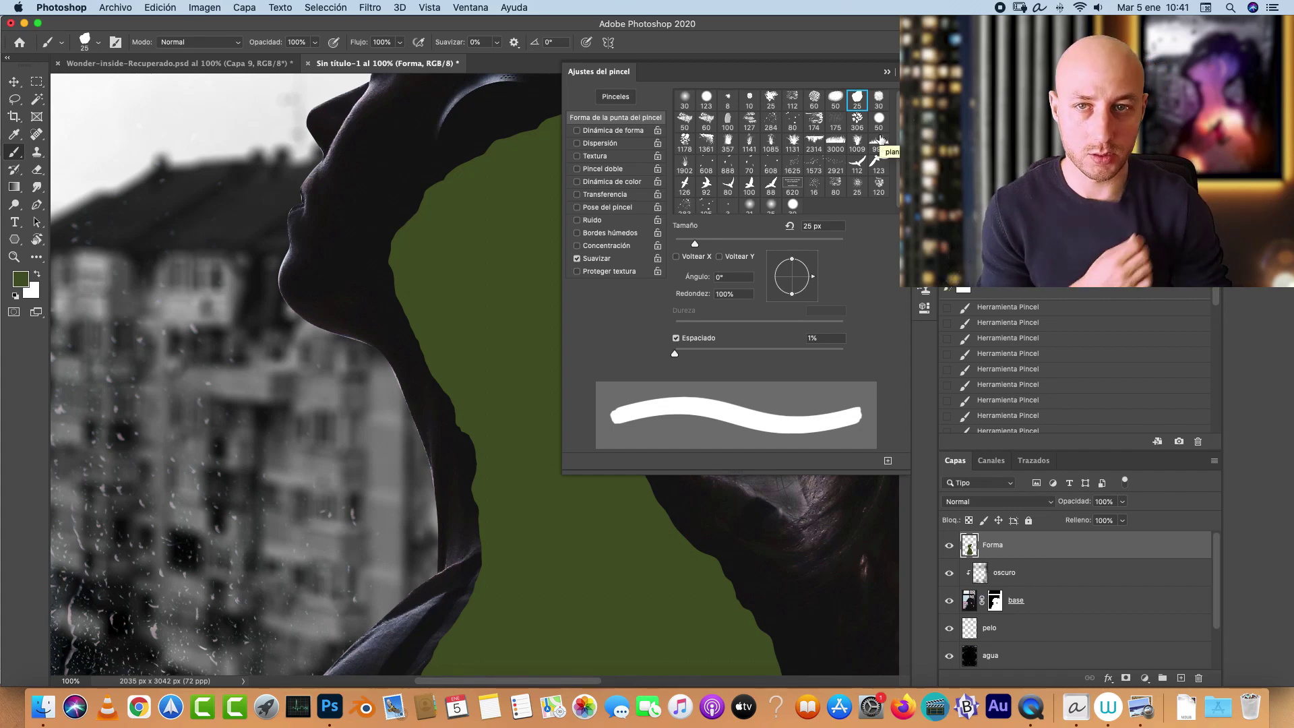
pyautogui.click(773, 102)
pyautogui.click(857, 101)
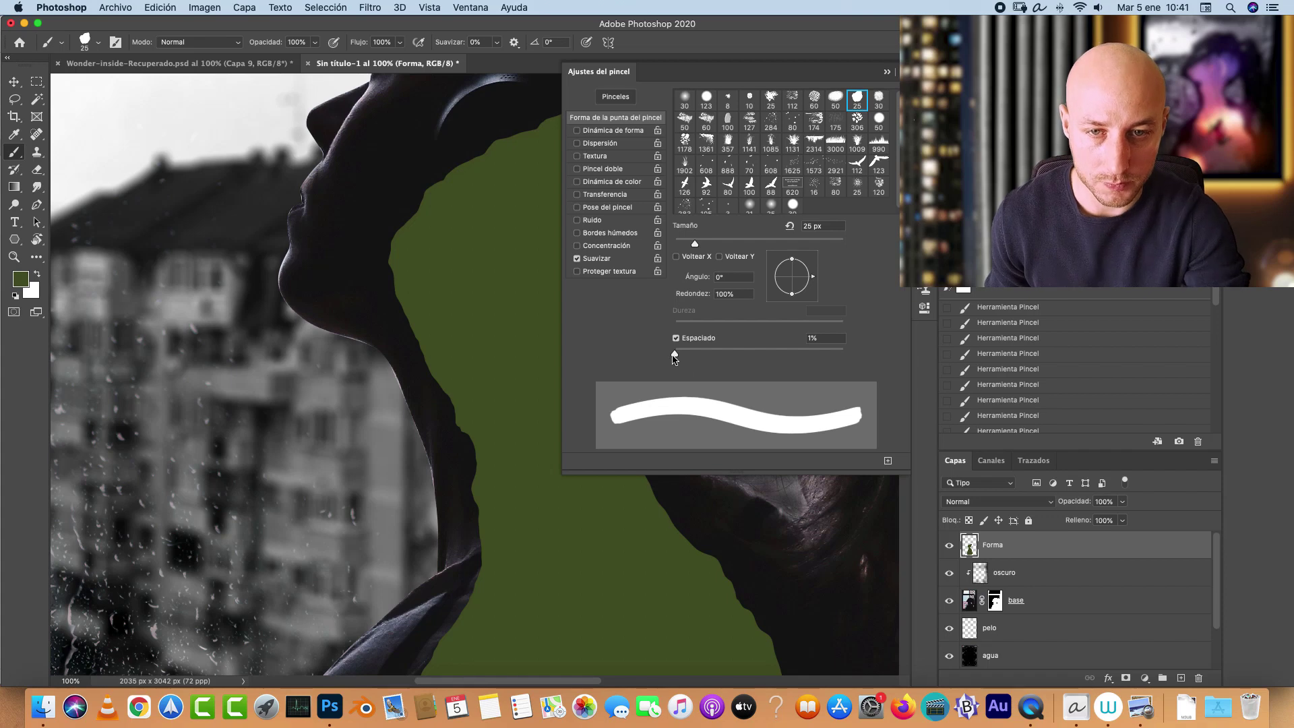
pyautogui.moveTo(673, 355); pyautogui.dragTo(732, 357)
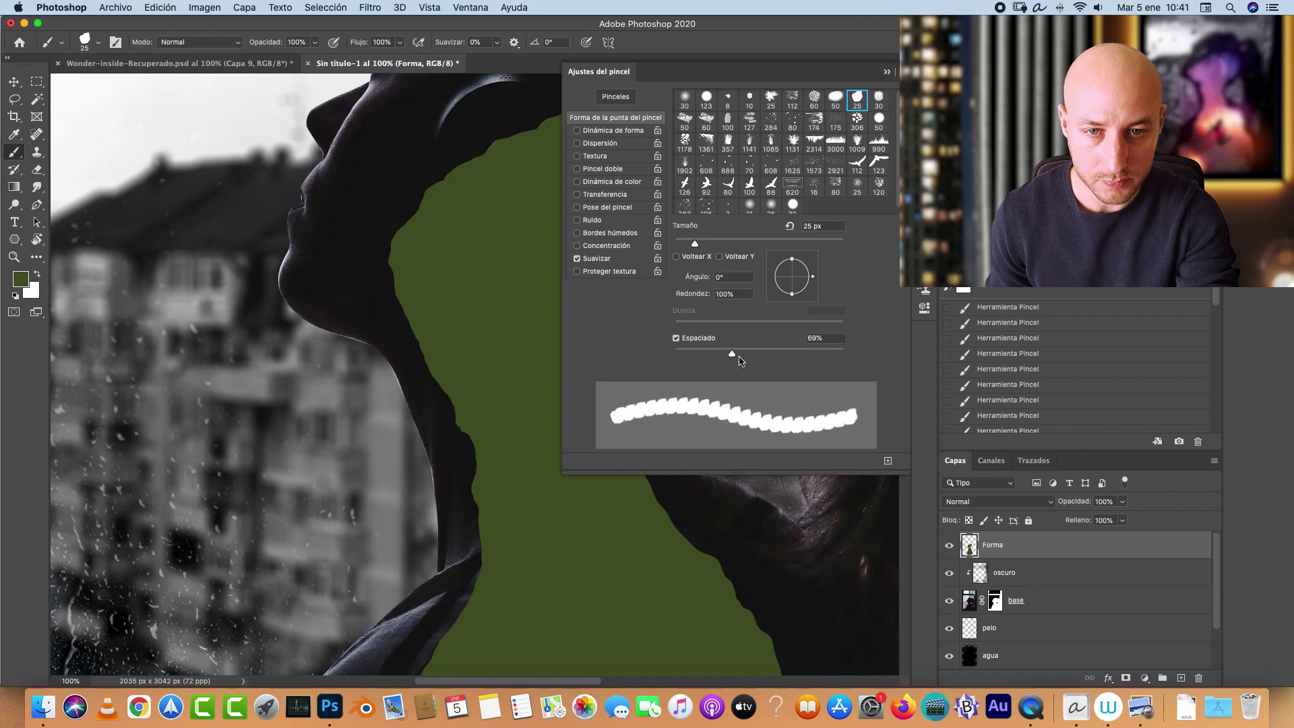
# Step: Enable Shape Dynamics with size control off and 19% angle jitter, and reduce the tip spacing to 52%
pyautogui.click(610, 132)
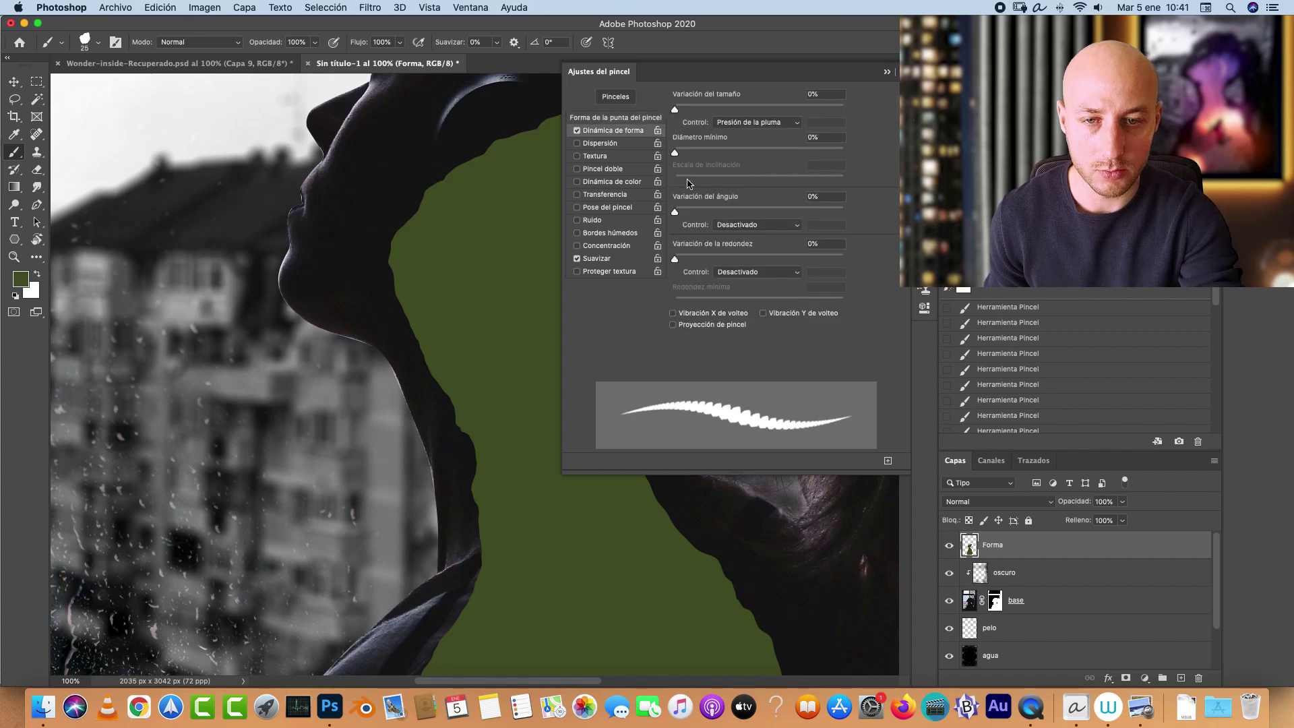
pyautogui.click(758, 123)
pyautogui.click(734, 97)
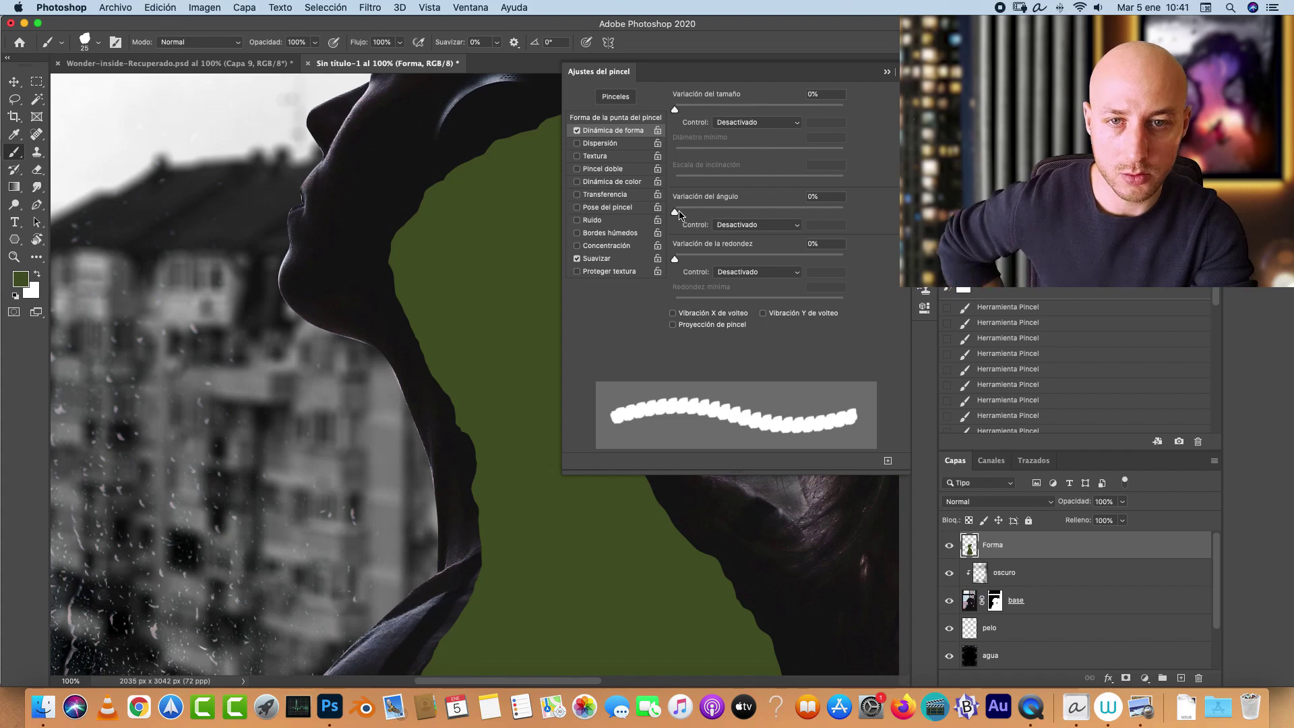
pyautogui.moveTo(675, 211); pyautogui.dragTo(707, 213)
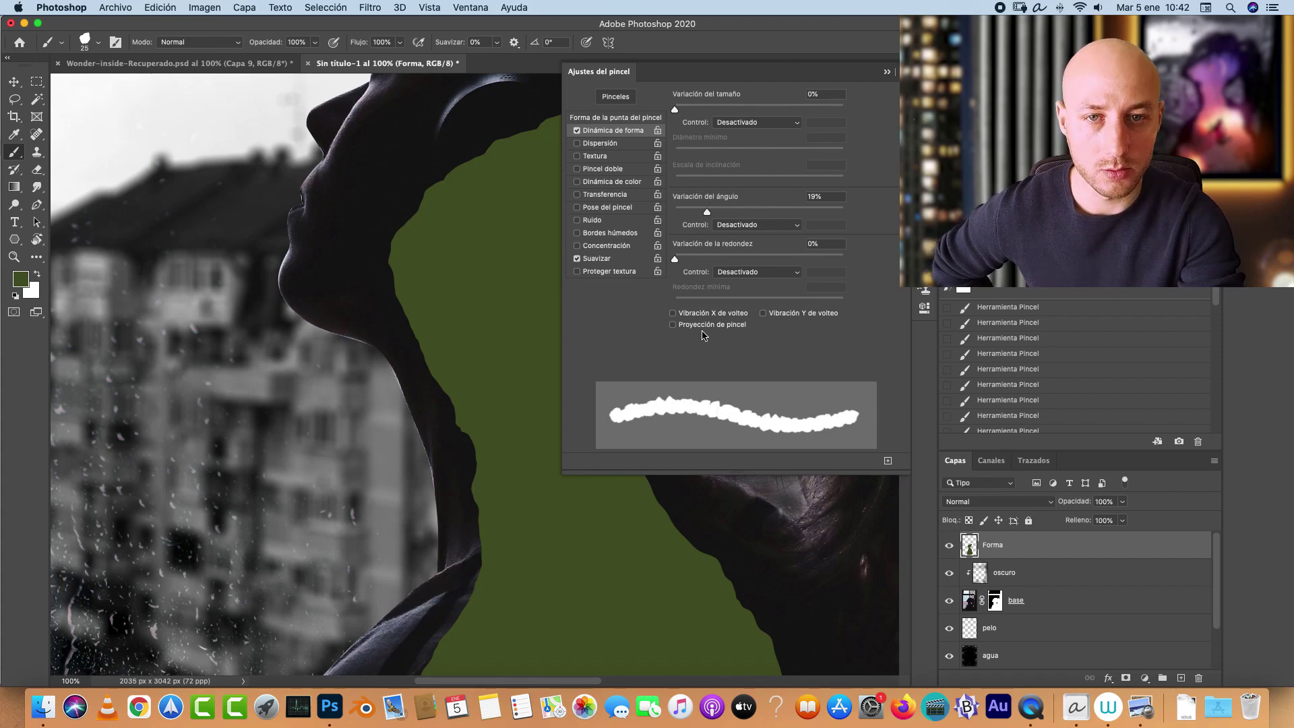
pyautogui.click(624, 117)
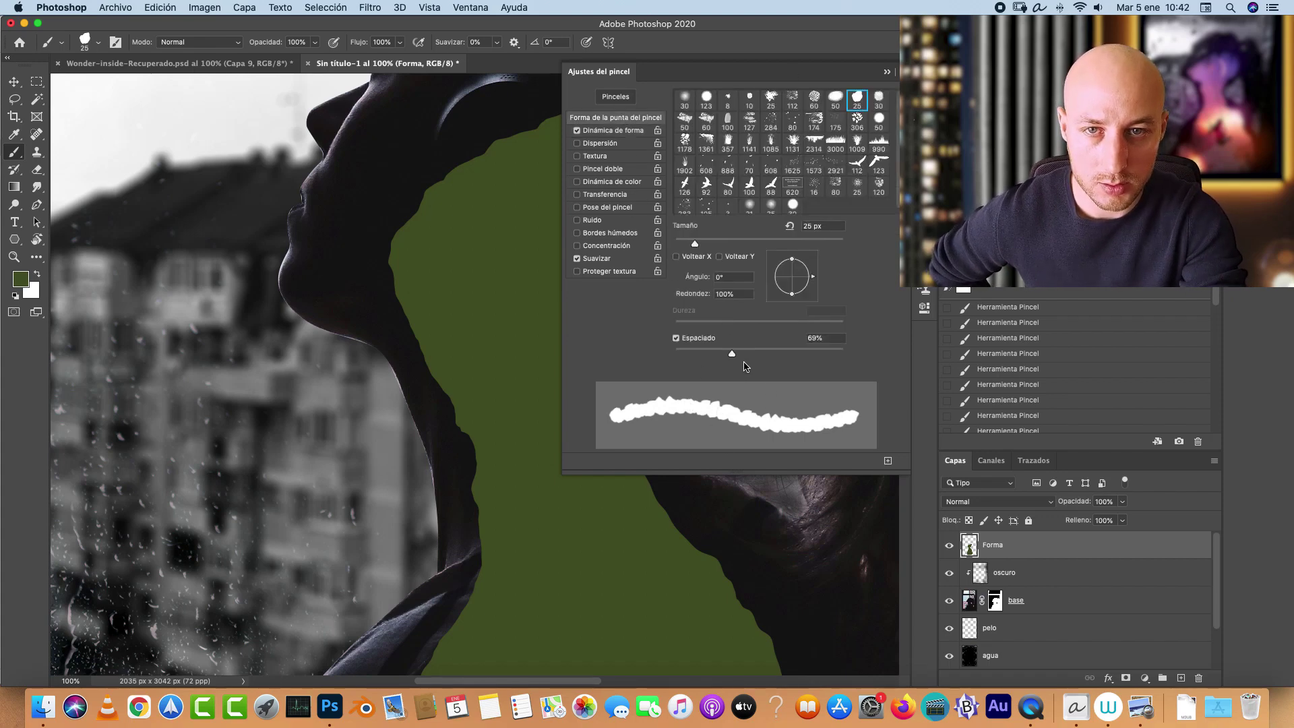
pyautogui.moveTo(732, 353)
pyautogui.mouseDown()
pyautogui.moveTo(707, 353)
pyautogui.moveTo(792, 356)
pyautogui.moveTo(716, 355)
pyautogui.mouseUp()
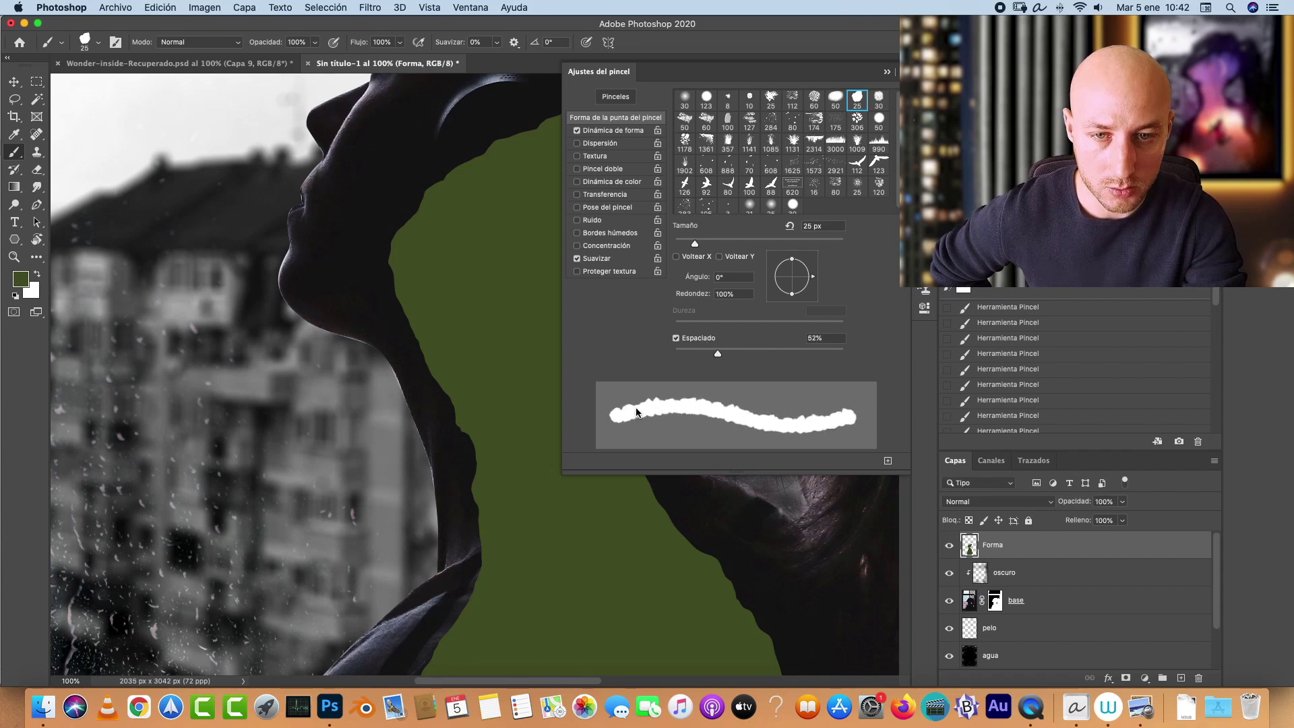
pyautogui.click(886, 71)
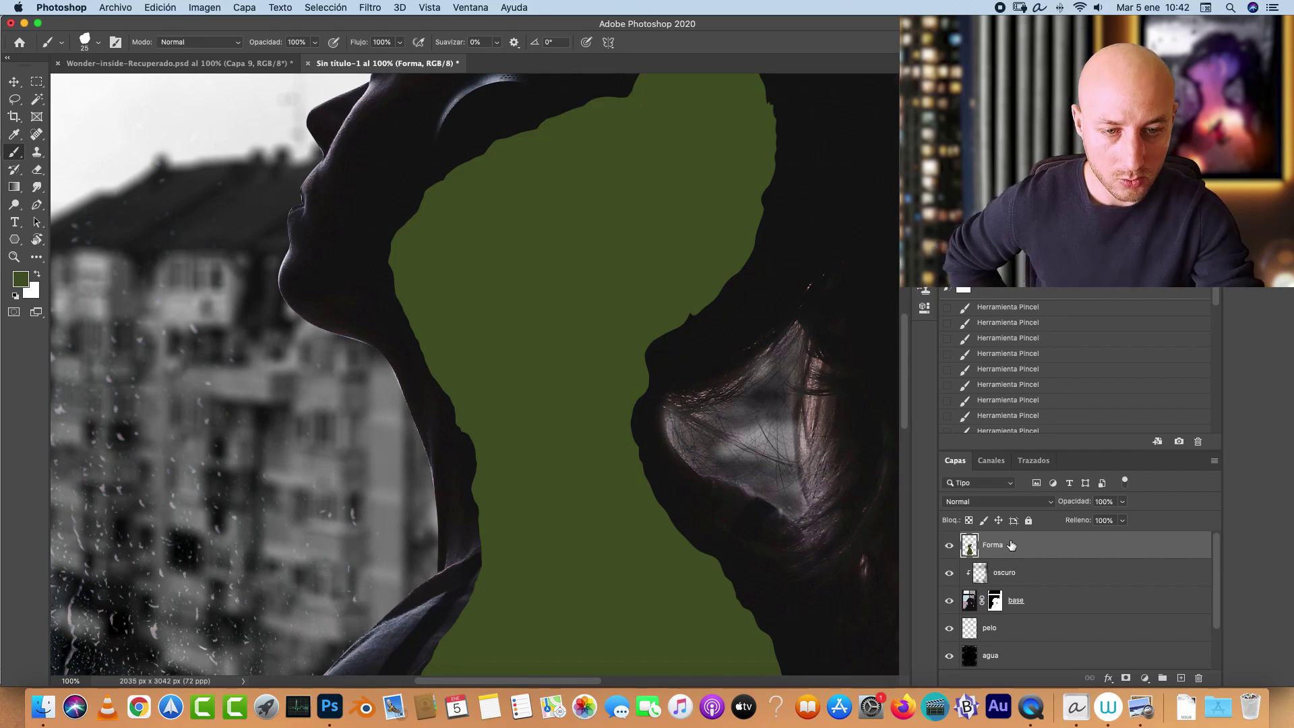
# Step: Try roughening the green shape's edge beside the face with the irregular brush at 25 and 35 px, and undo the strokes
pyautogui.scroll(5, 592, 263)
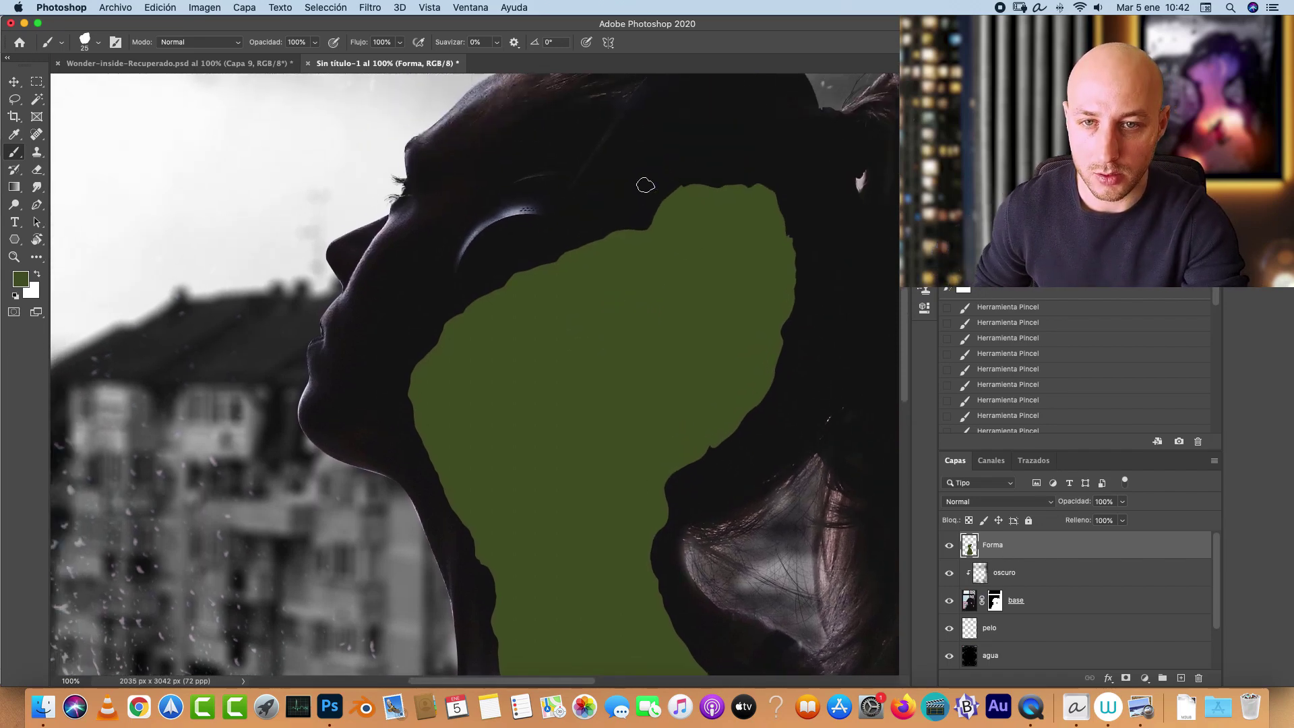
pyautogui.moveTo(652, 202); pyautogui.dragTo(648, 215)
pyautogui.press('super+z')
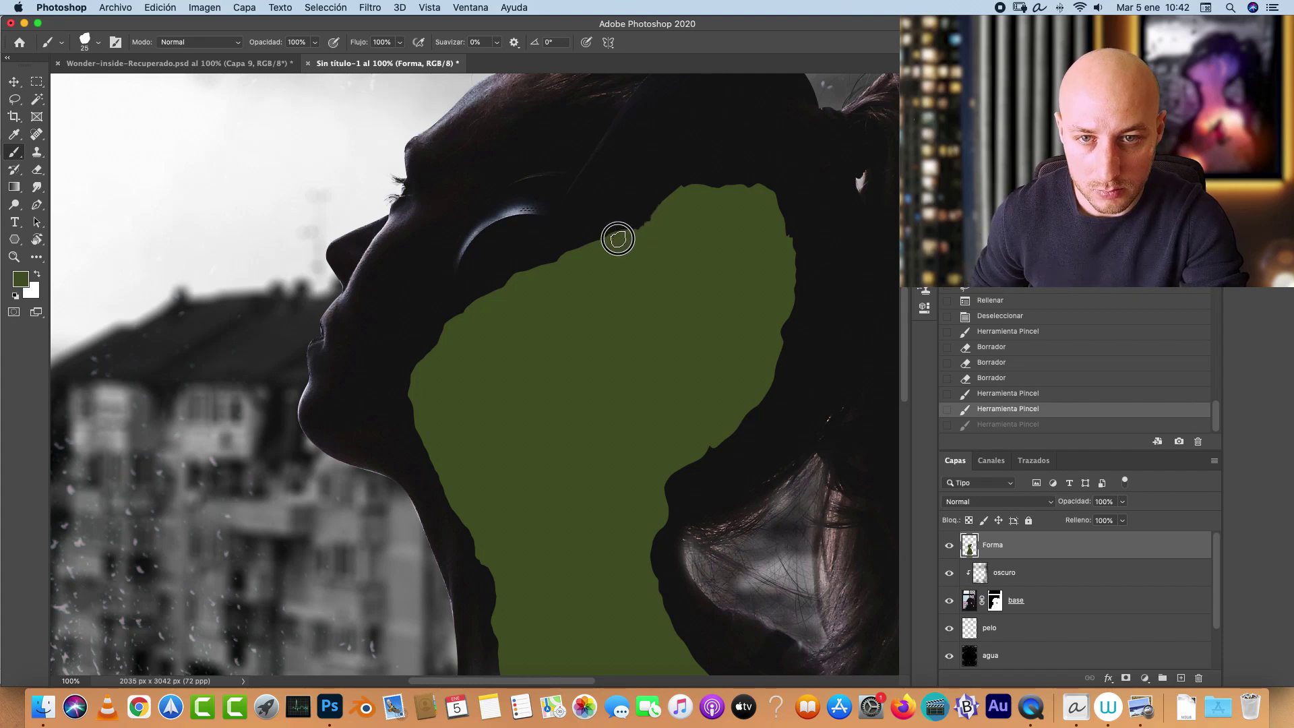
pyautogui.press('super+shift+z')
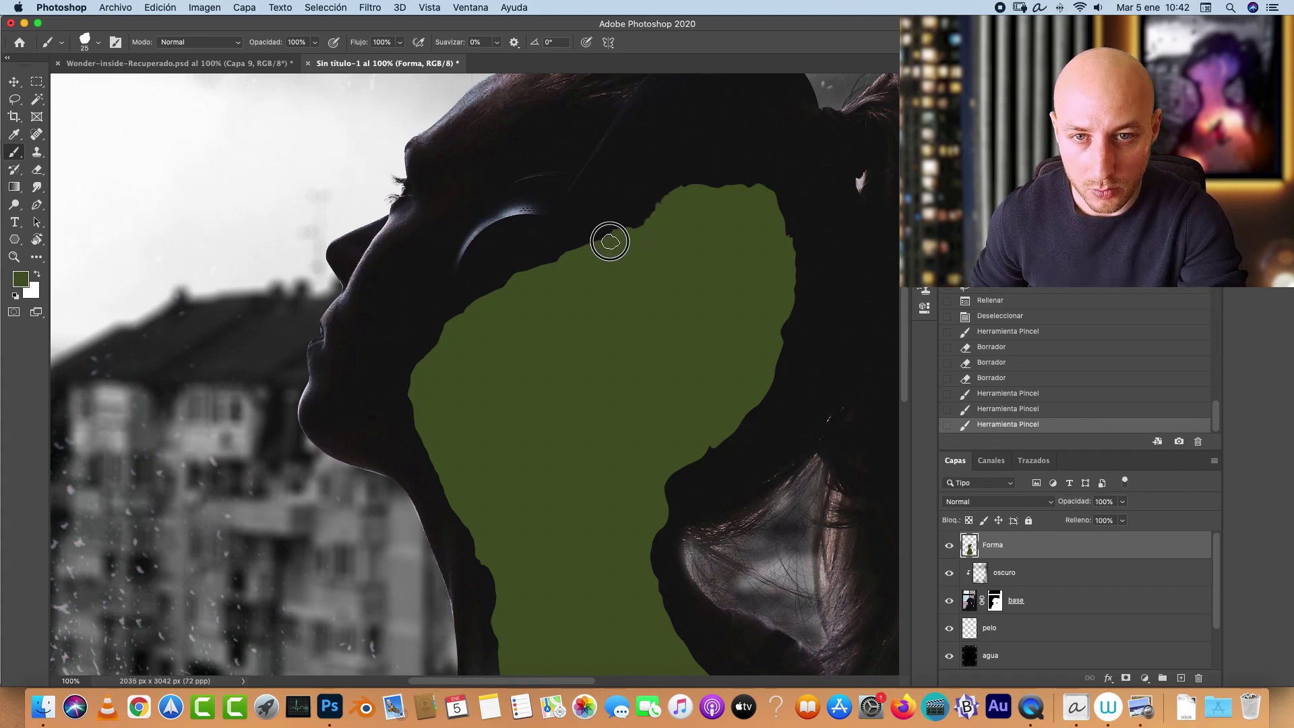
pyautogui.moveTo(610, 241)
pyautogui.mouseDown()
pyautogui.moveTo(507, 285)
pyautogui.moveTo(527, 271)
pyautogui.moveTo(562, 268)
pyautogui.moveTo(444, 339)
pyautogui.moveTo(417, 381)
pyautogui.moveTo(443, 461)
pyautogui.mouseUp()
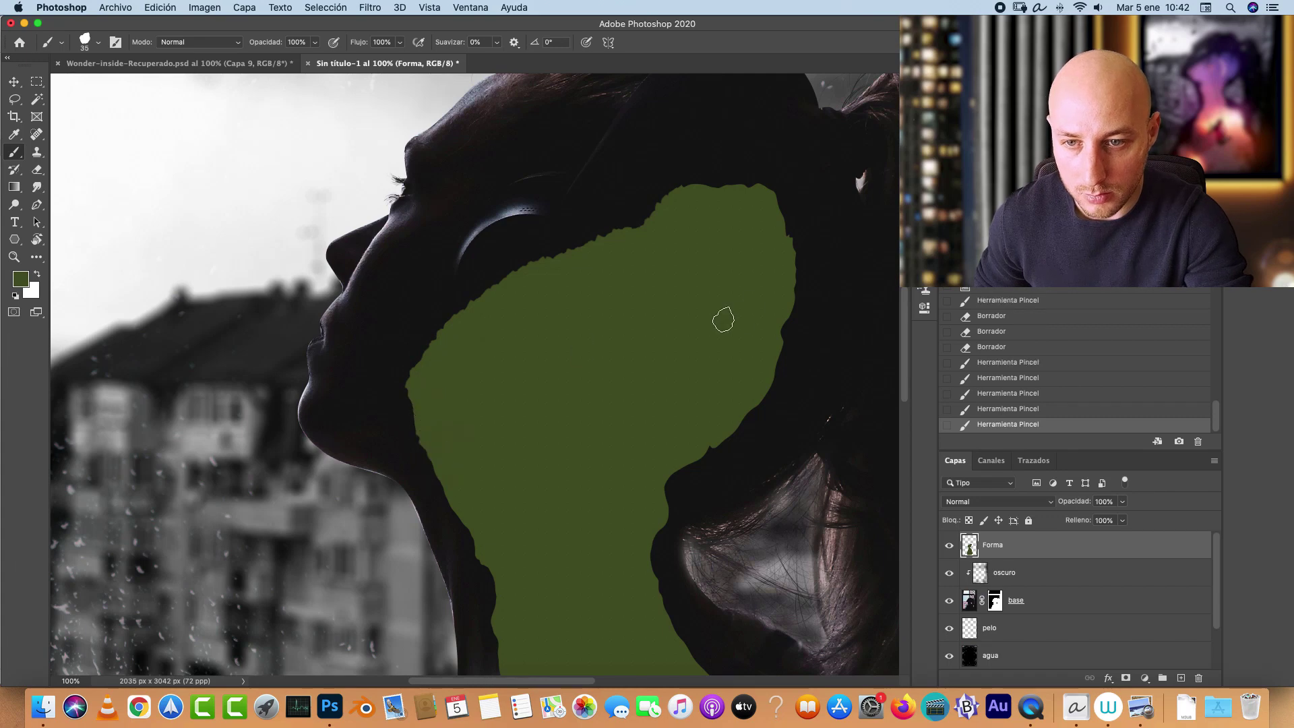
pyautogui.press('super+z')
pyautogui.press('super+z')
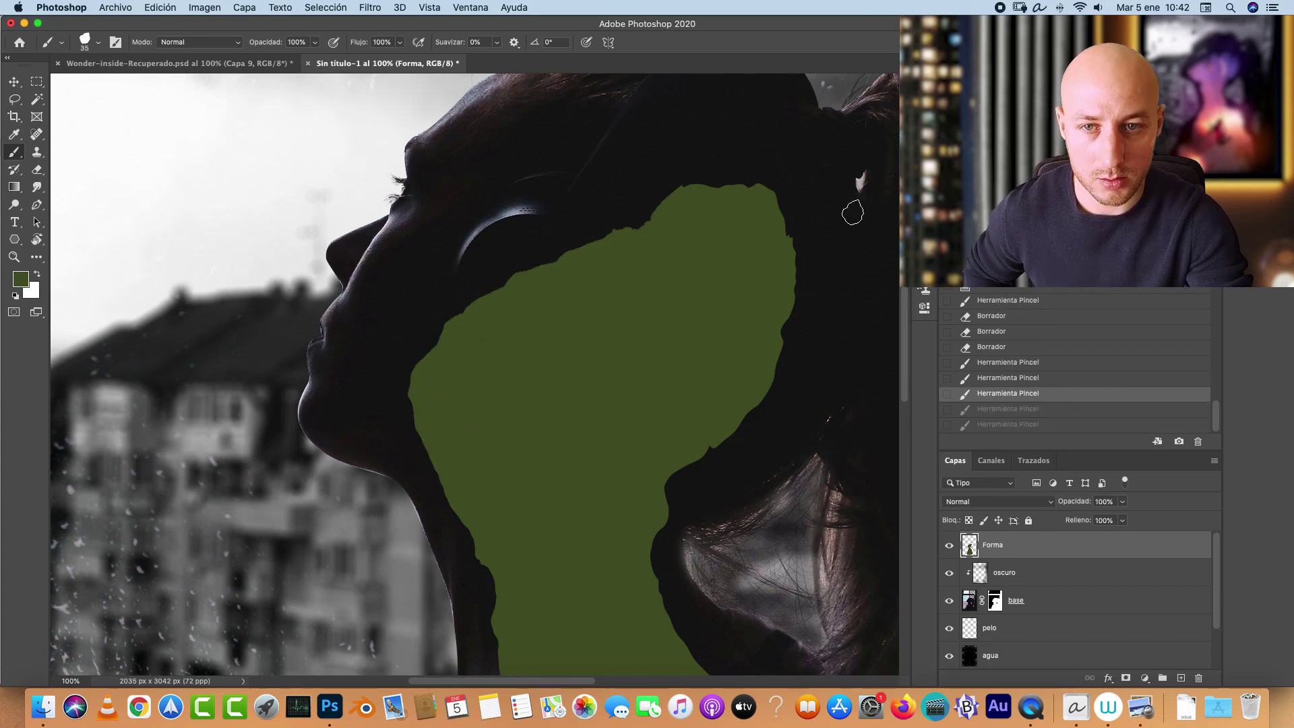
# Step: Set the irregular 35 px brush's spacing to 71% and close the brush settings
pyautogui.press('F5')
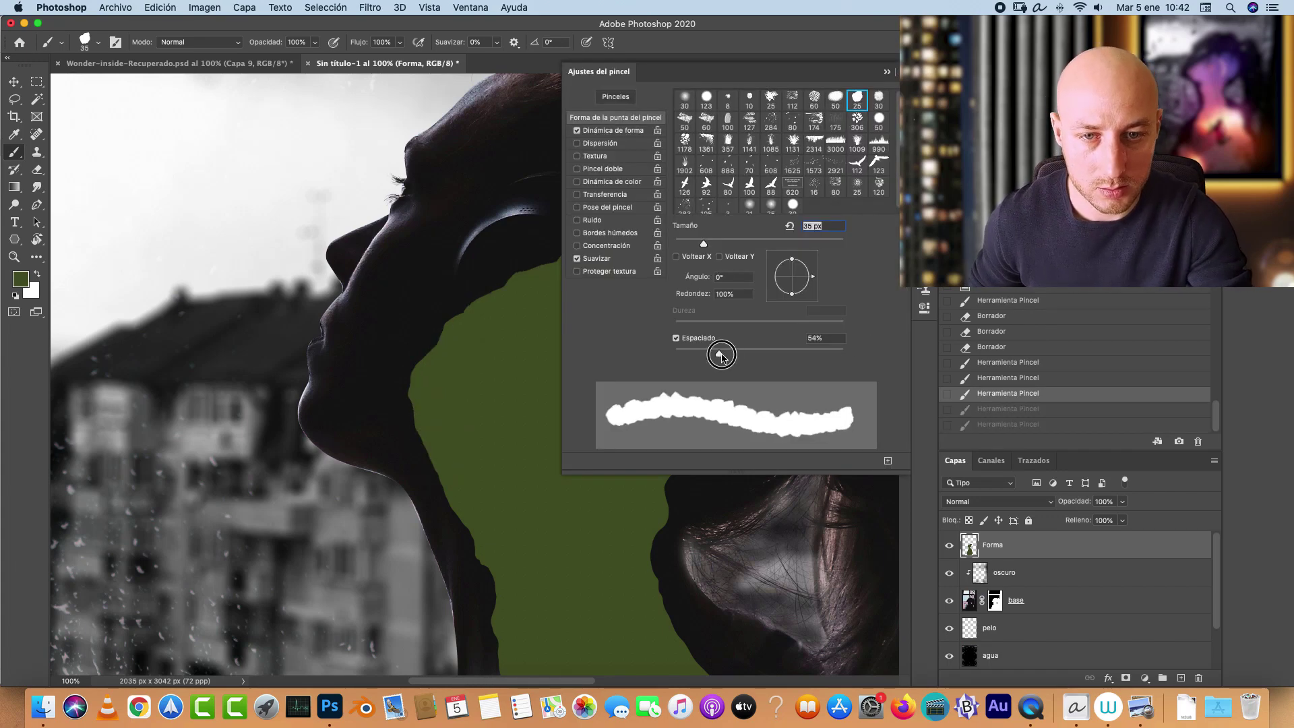
pyautogui.moveTo(716, 351); pyautogui.dragTo(734, 356)
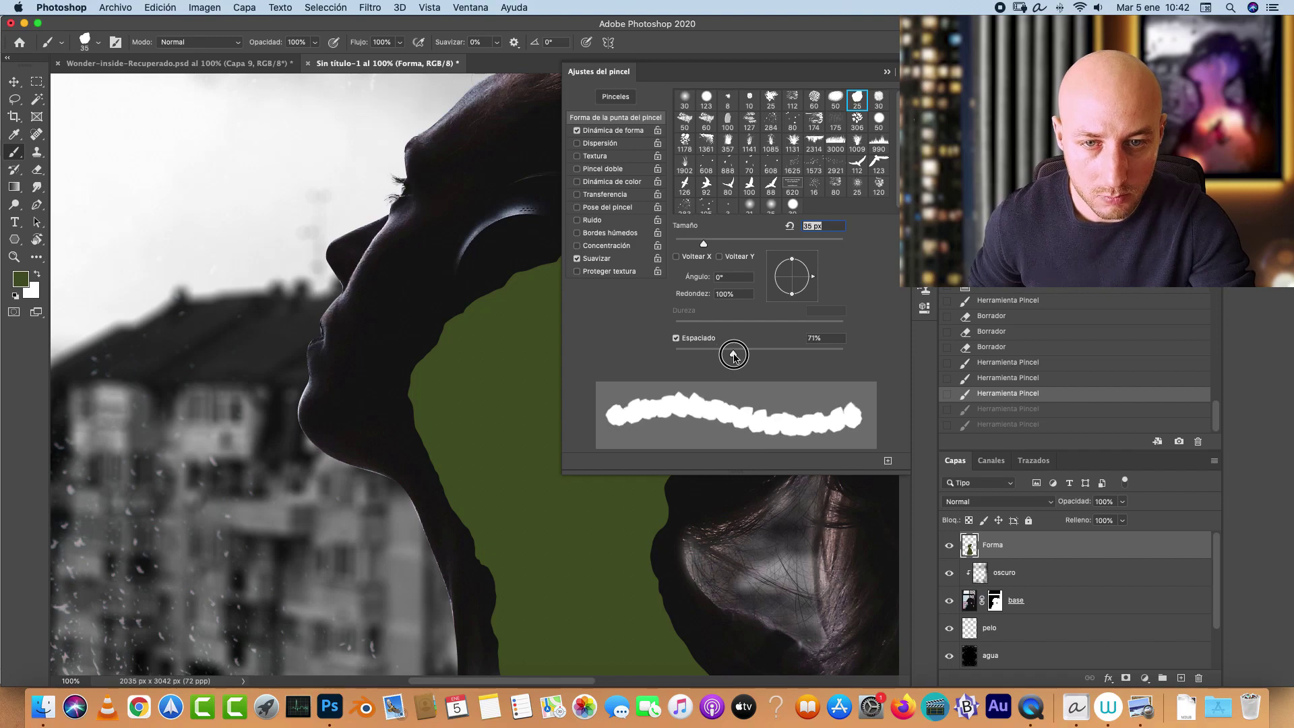
pyautogui.click(886, 74)
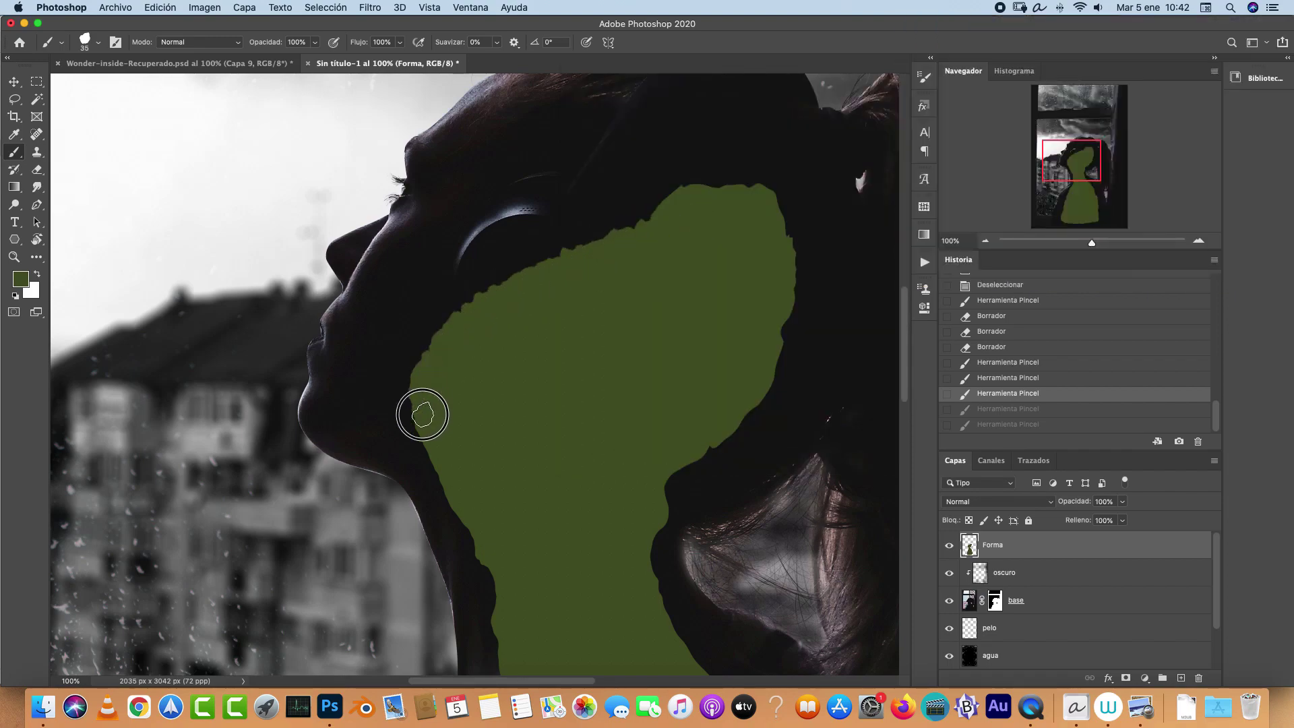
# Step: Paint a jagged, rocky outline along the green shape's left edge from the face down to the woman's arm
pyautogui.moveTo(422, 414); pyautogui.dragTo(423, 350)
pyautogui.scroll(-5, 424, 304)
pyautogui.scroll(-5, 458, 390)
pyautogui.moveTo(502, 256); pyautogui.dragTo(490, 321)
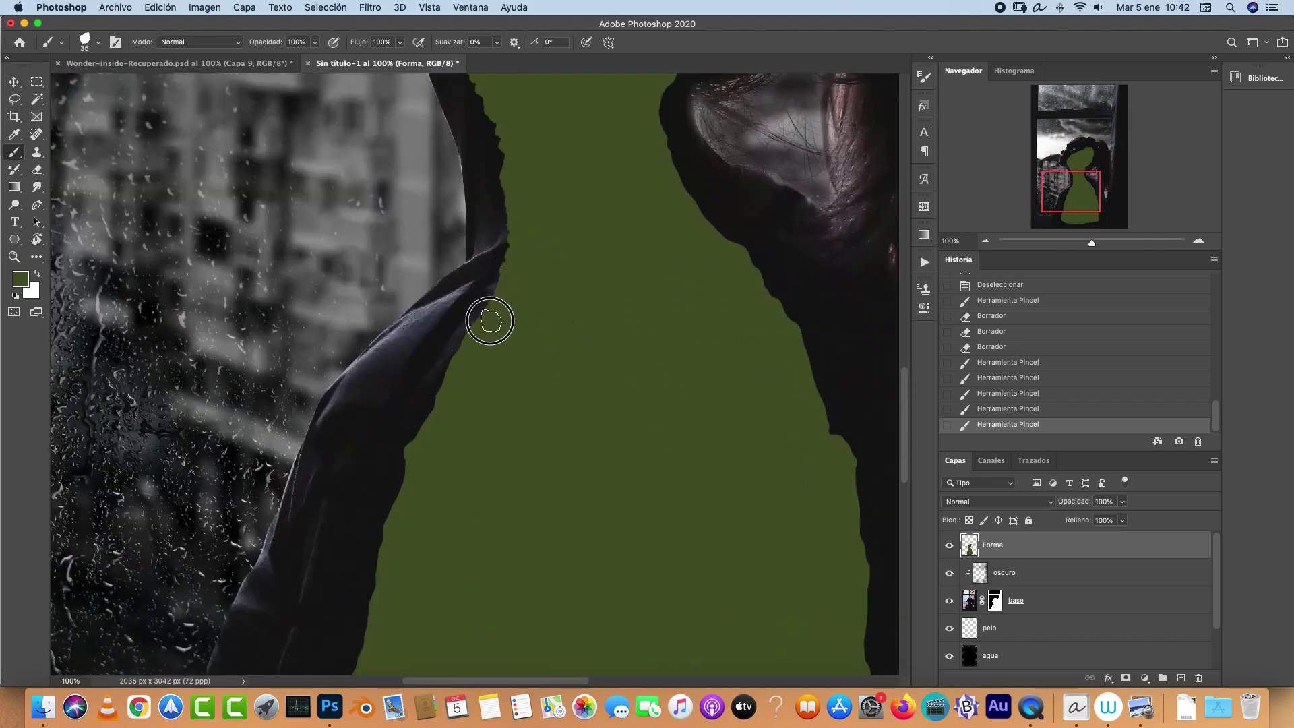
pyautogui.moveTo(444, 395); pyautogui.dragTo(462, 349)
# Step: Roughen the green shape's right edge from the torso up to the head, and continue along its lower left edge
pyautogui.moveTo(821, 431); pyautogui.dragTo(810, 398)
pyautogui.moveTo(778, 300); pyautogui.dragTo(769, 286)
pyautogui.moveTo(721, 232)
pyautogui.mouseDown()
pyautogui.moveTo(681, 209)
pyautogui.moveTo(661, 219)
pyautogui.mouseUp()
pyautogui.scroll(5, 683, 172)
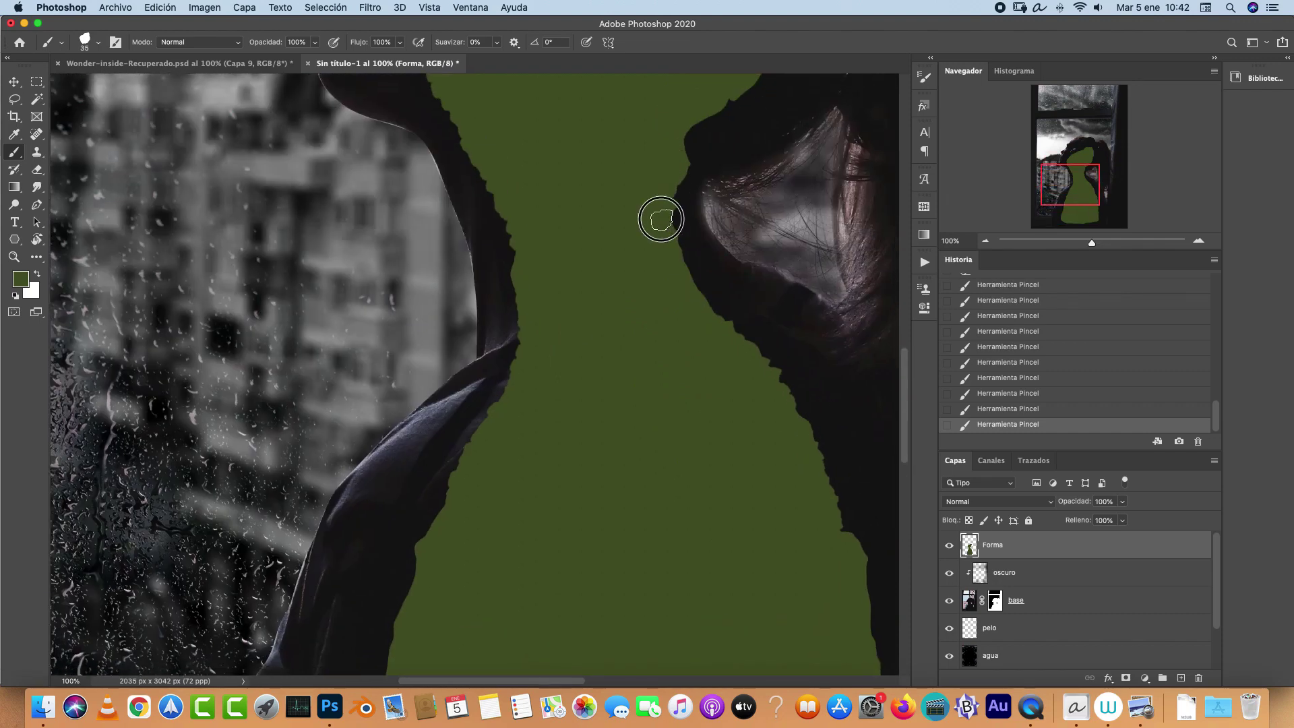
pyautogui.scroll(5, 711, 269)
pyautogui.scroll(2, 709, 196)
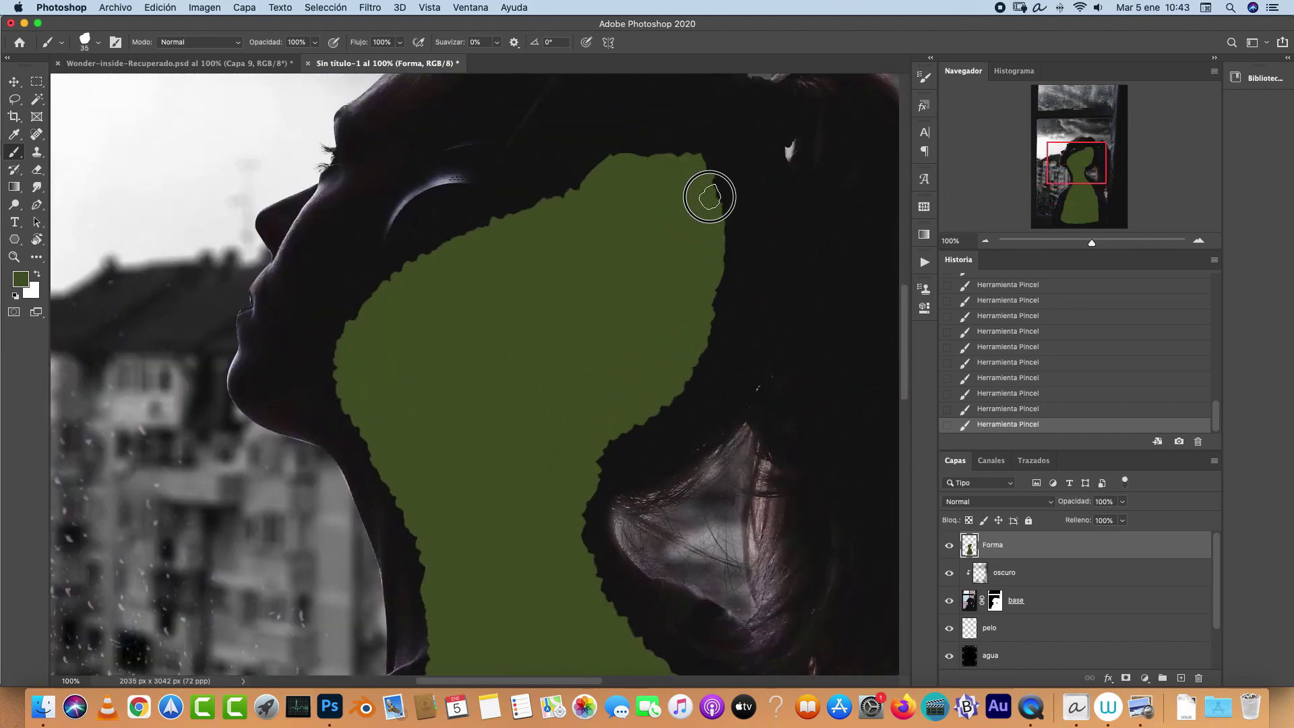
pyautogui.scroll(-10, 647, 297)
pyautogui.hscroll(-5, 632, 352)
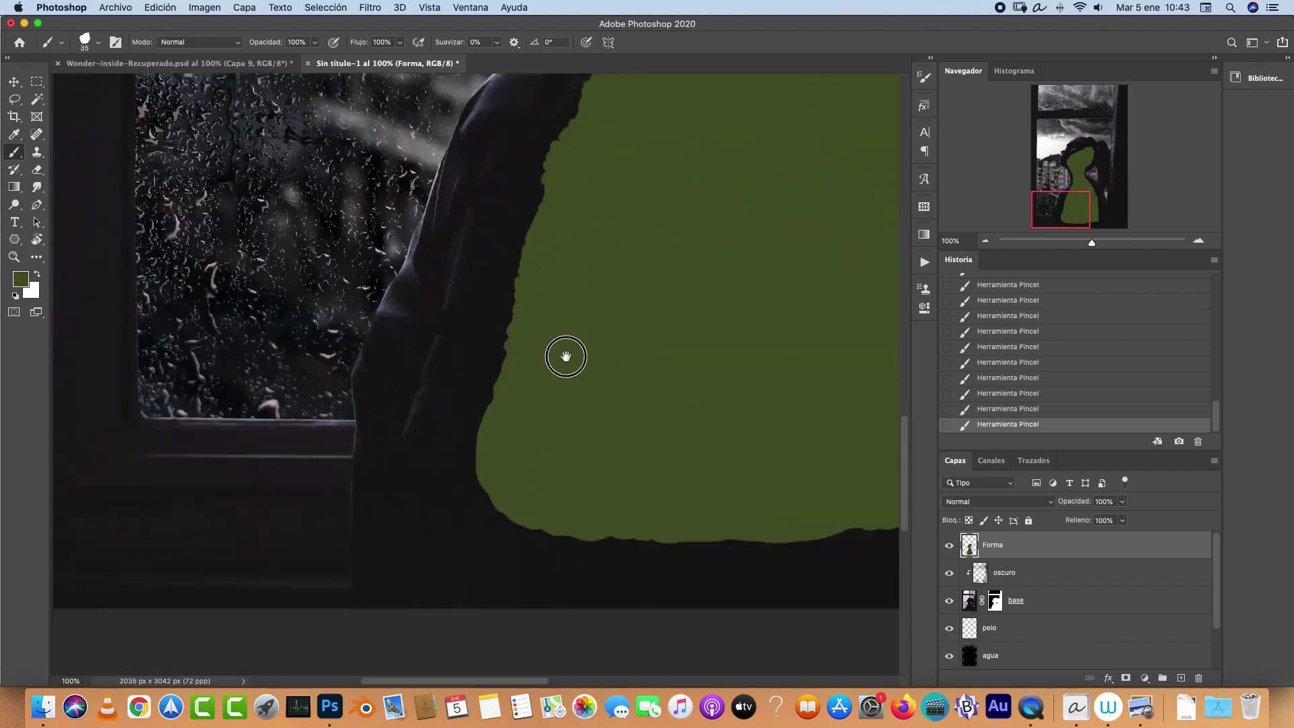
# Step: Roughen the bottom and side edges of the green shape on the Forma layer with the 35 px textured brush
pyautogui.scroll(1, 522, 397)
pyautogui.hscroll(5, 578, 549)
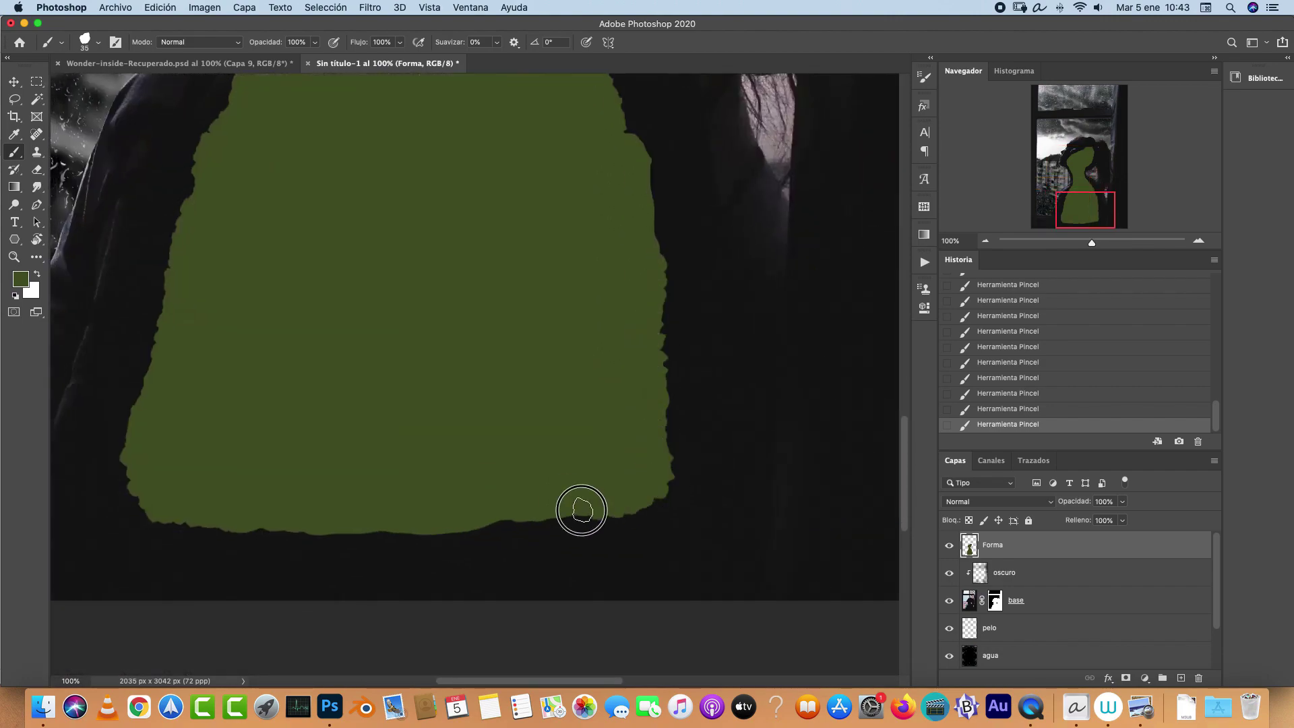
pyautogui.scroll(5, 560, 540)
pyautogui.scroll(-5, 688, 486)
pyautogui.rightClick(700, 465)
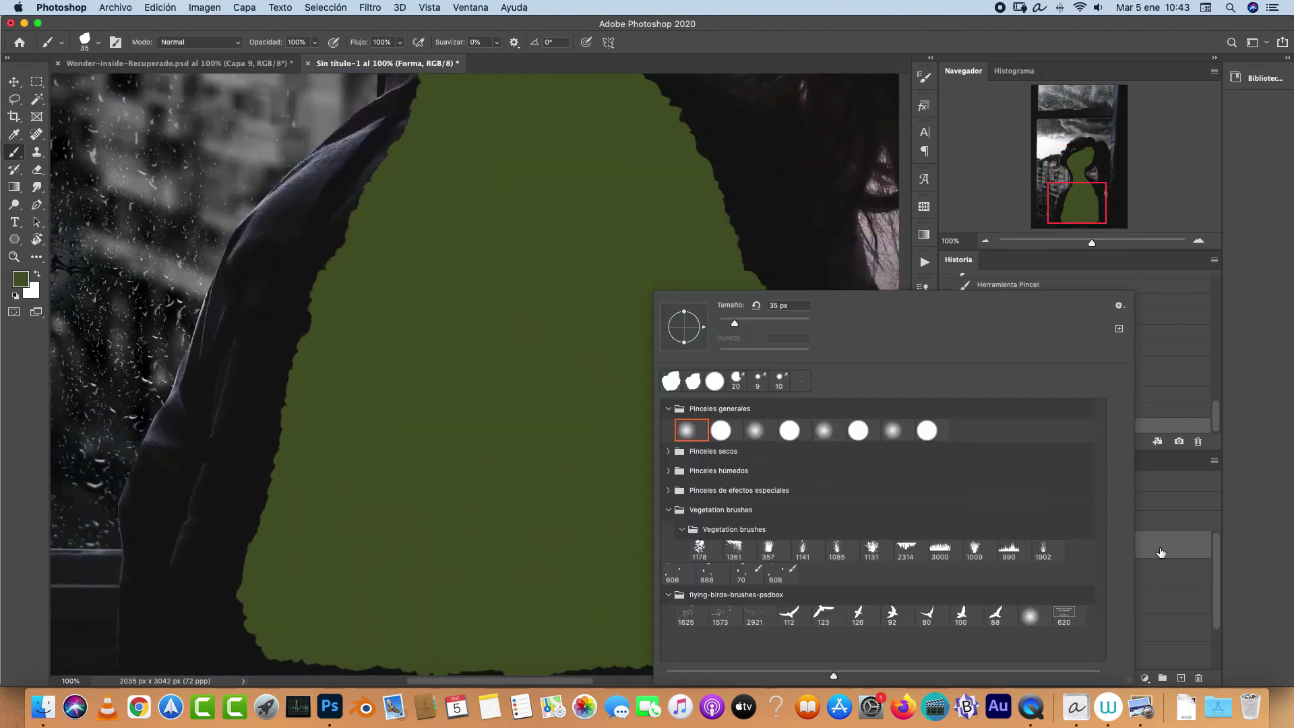
pyautogui.click(1160, 553)
# Step: Examine the torn silhouette edges in the Wonder-inside-Recuperado.psd reference, and return to the Sin título-1 document
pyautogui.hotkey('ctrl', 'Tab')
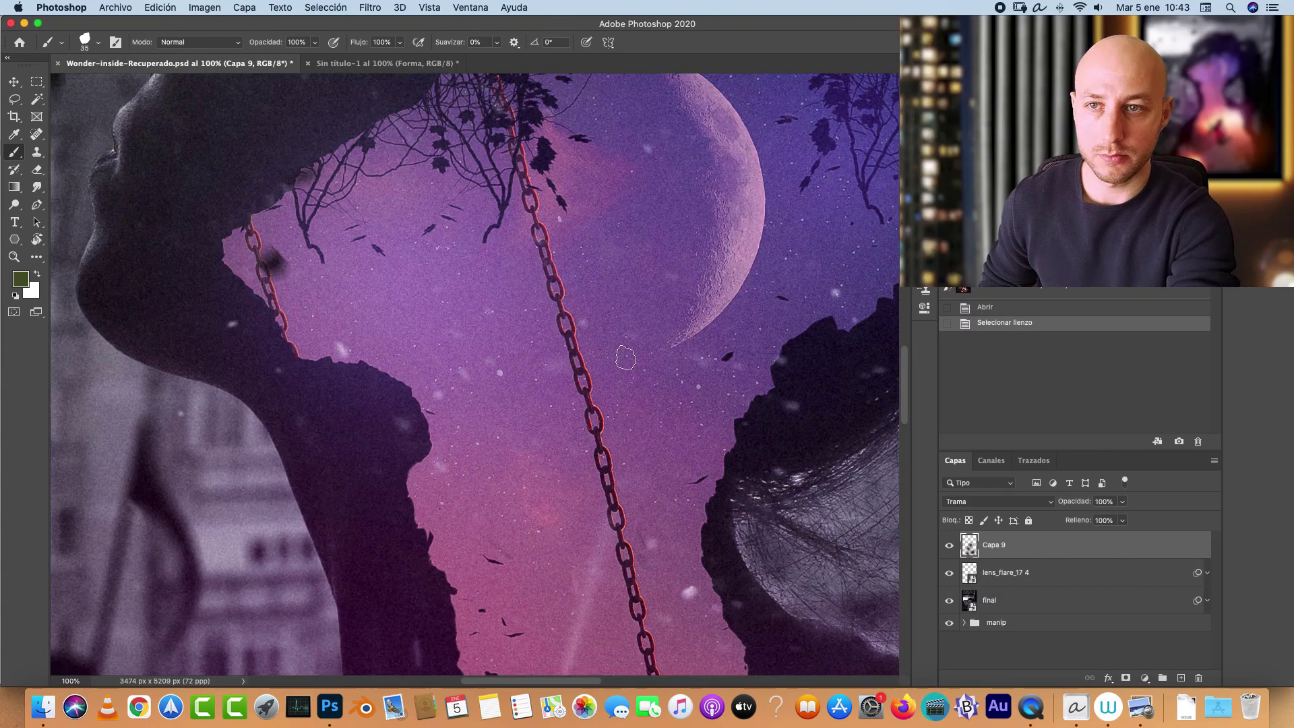
pyautogui.scroll(-10, 625, 358)
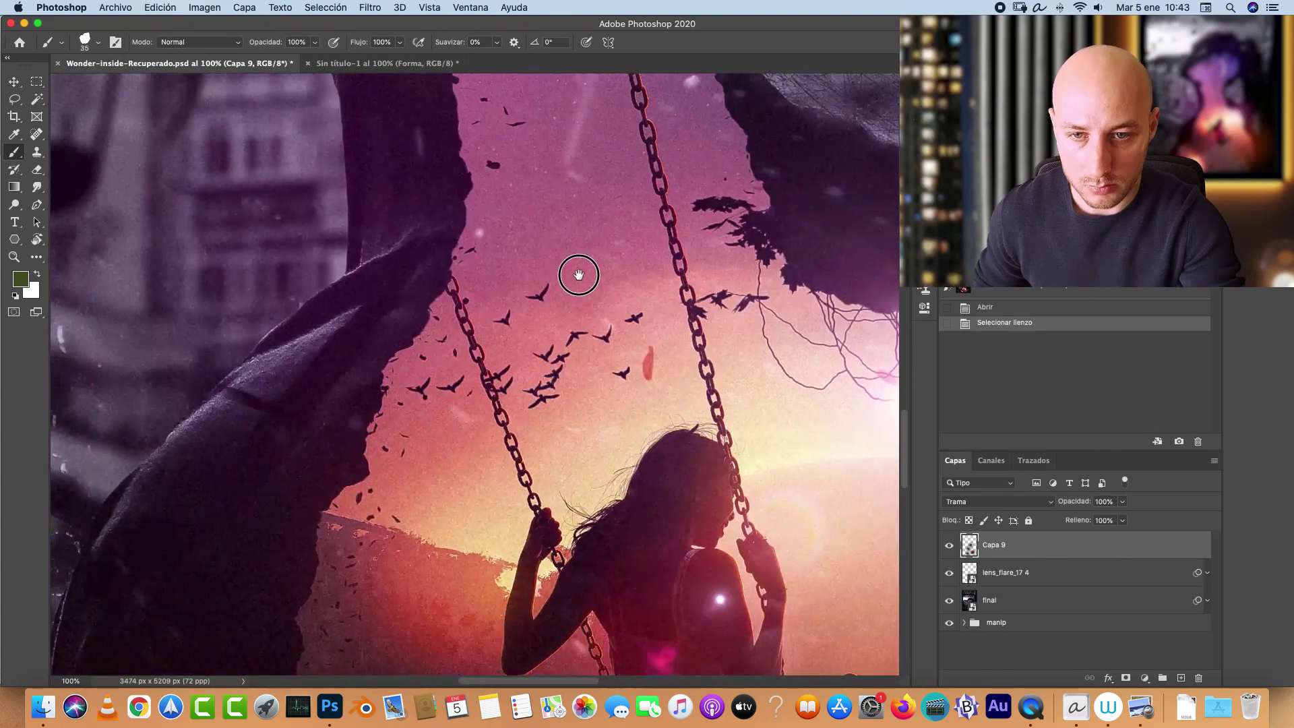
pyautogui.click(378, 63)
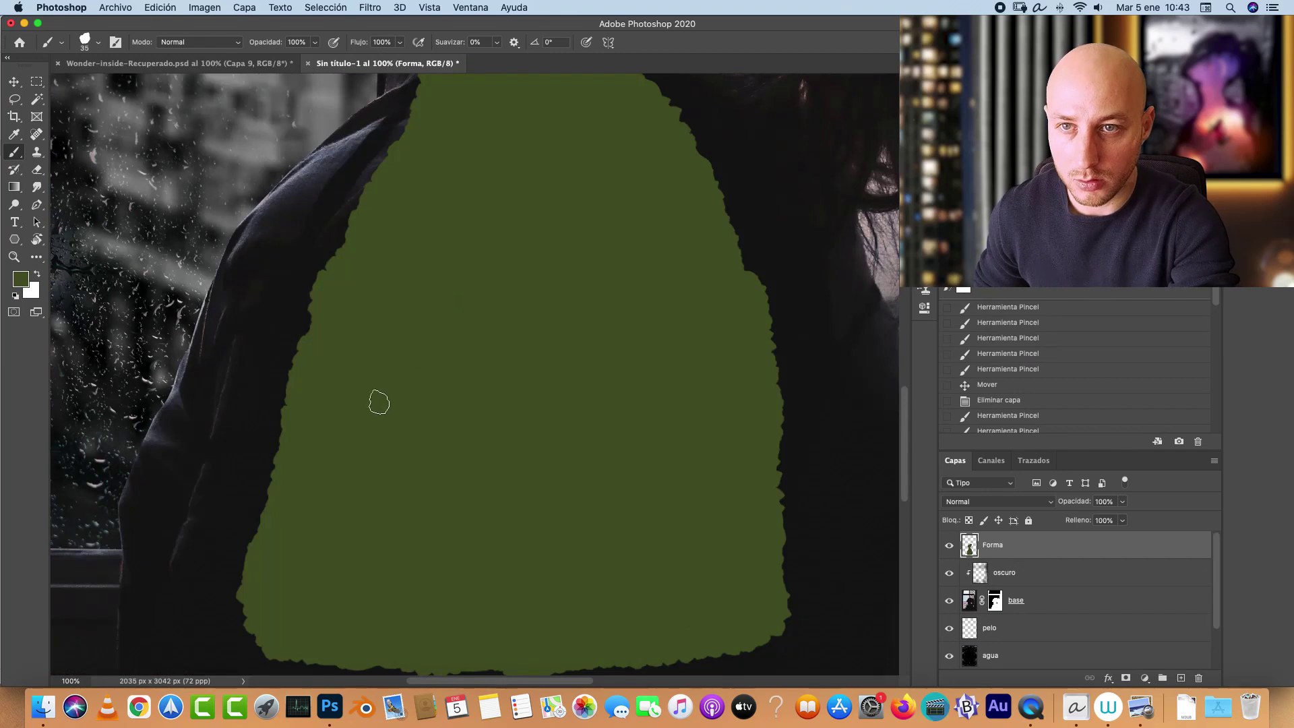
# Step: Set the brush size to 93 px and paint larger irregularities along the green shape's edges, from the torso up to the head
pyautogui.scroll(-5, 774, 482)
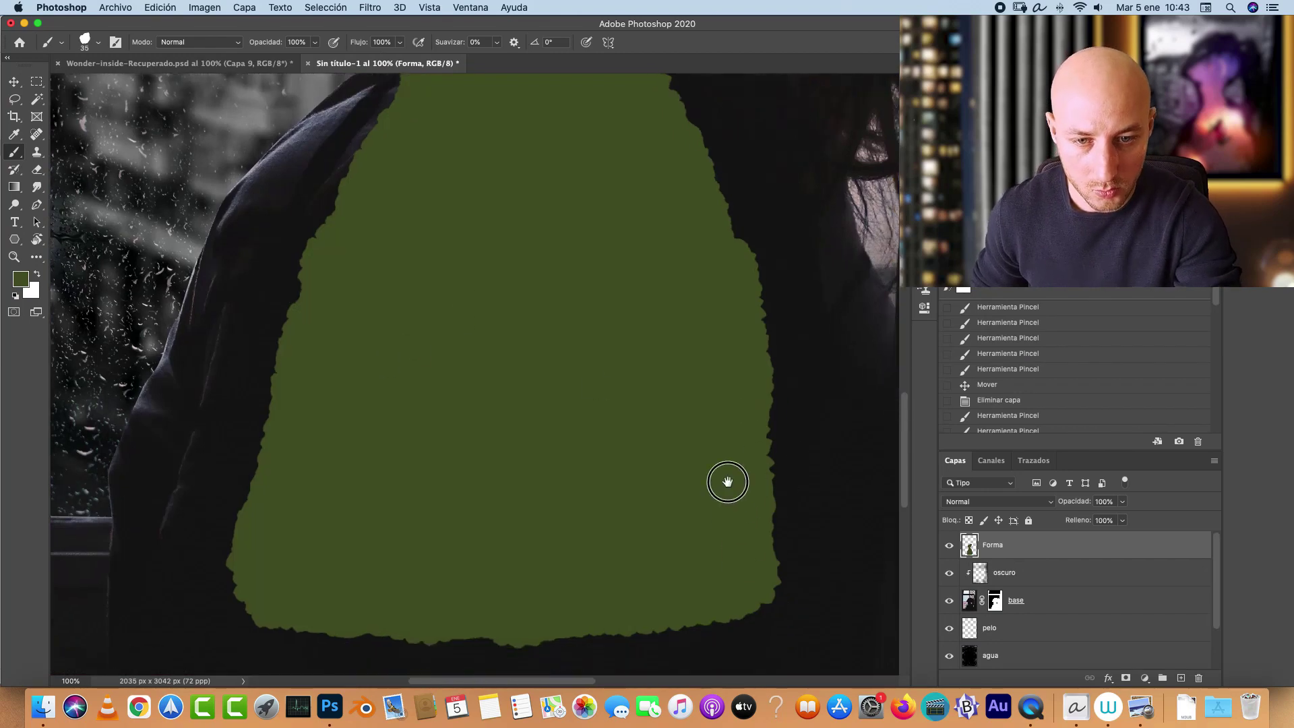
pyautogui.rightClick(682, 334)
pyautogui.moveTo(732, 322); pyautogui.dragTo(760, 322)
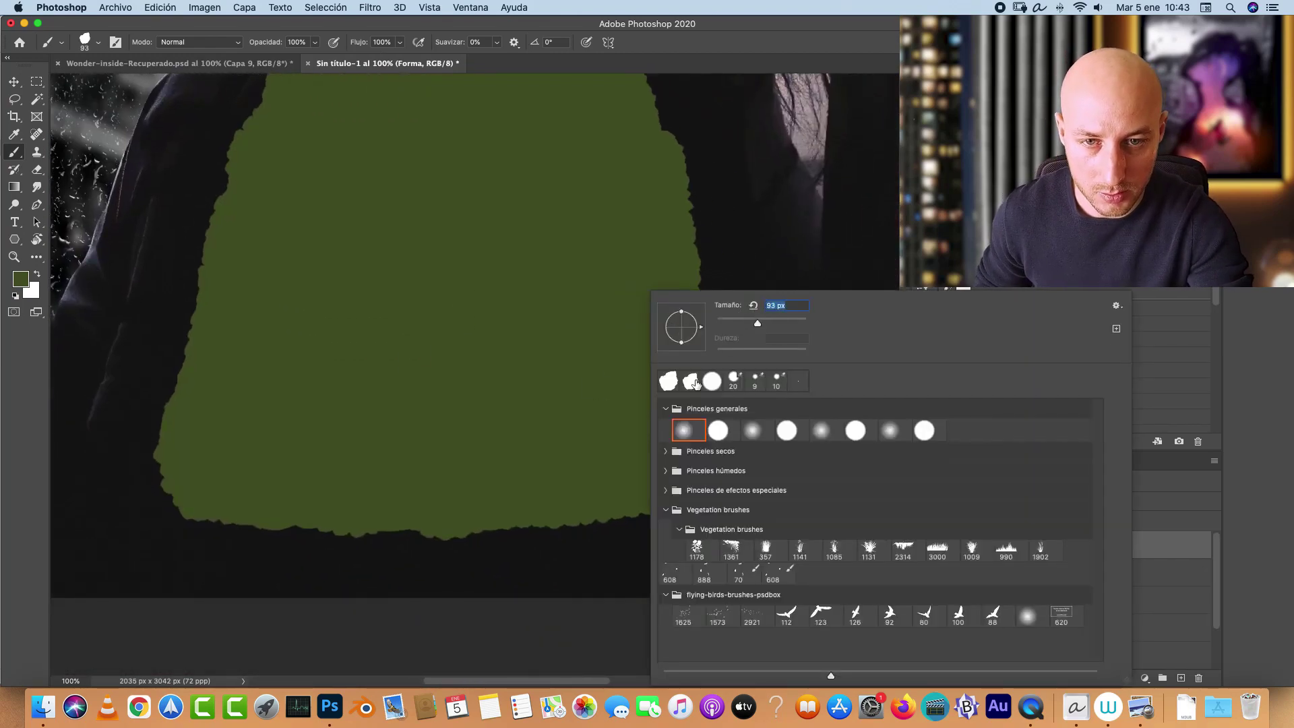
pyautogui.click(600, 483)
pyautogui.moveTo(612, 488)
pyautogui.mouseDown()
pyautogui.moveTo(684, 468)
pyautogui.moveTo(665, 196)
pyautogui.moveTo(630, 148)
pyautogui.mouseUp()
pyautogui.scroll(8, 630, 148)
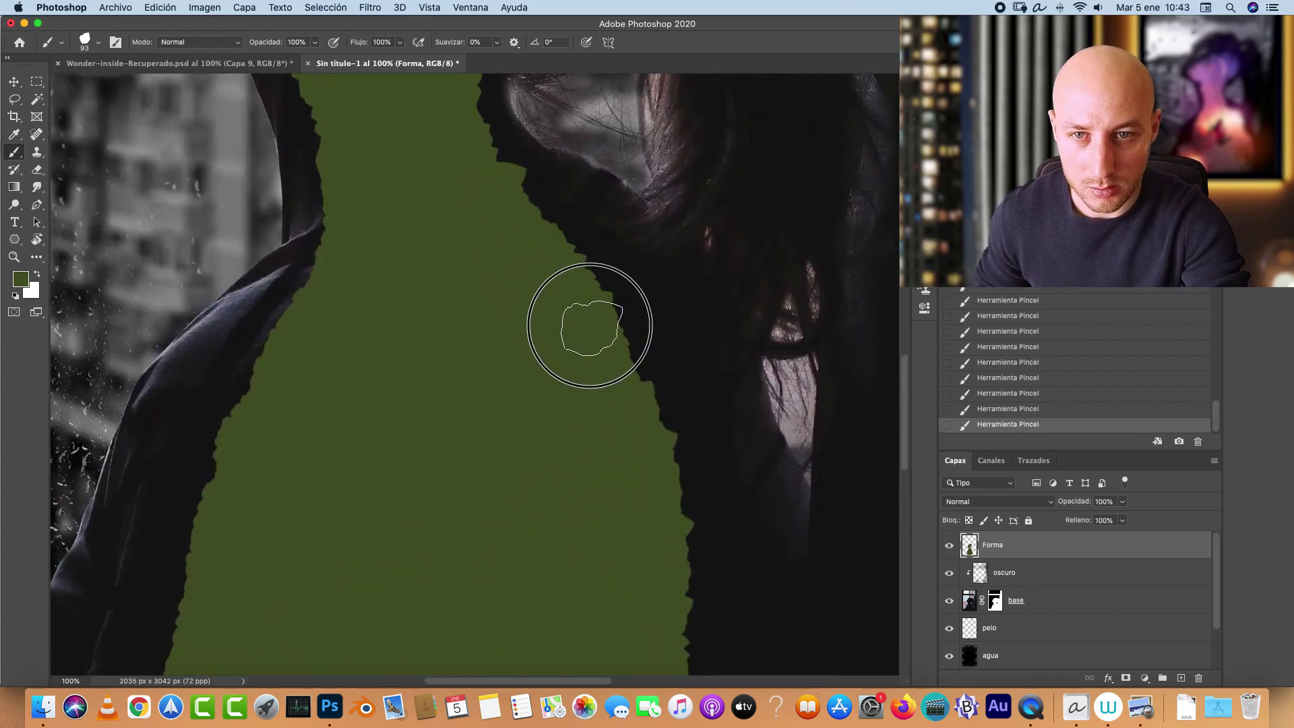
pyautogui.scroll(7, 606, 447)
pyautogui.moveTo(512, 187); pyautogui.dragTo(586, 312)
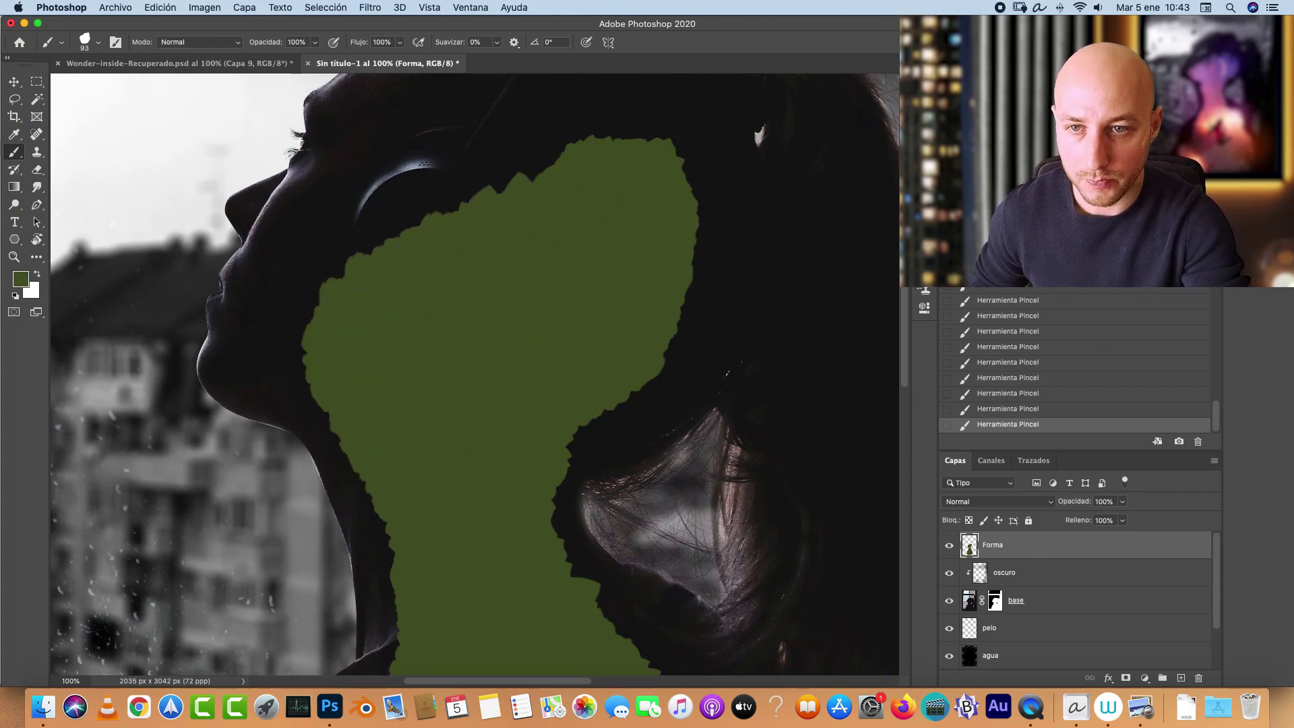
pyautogui.press('super+minus')
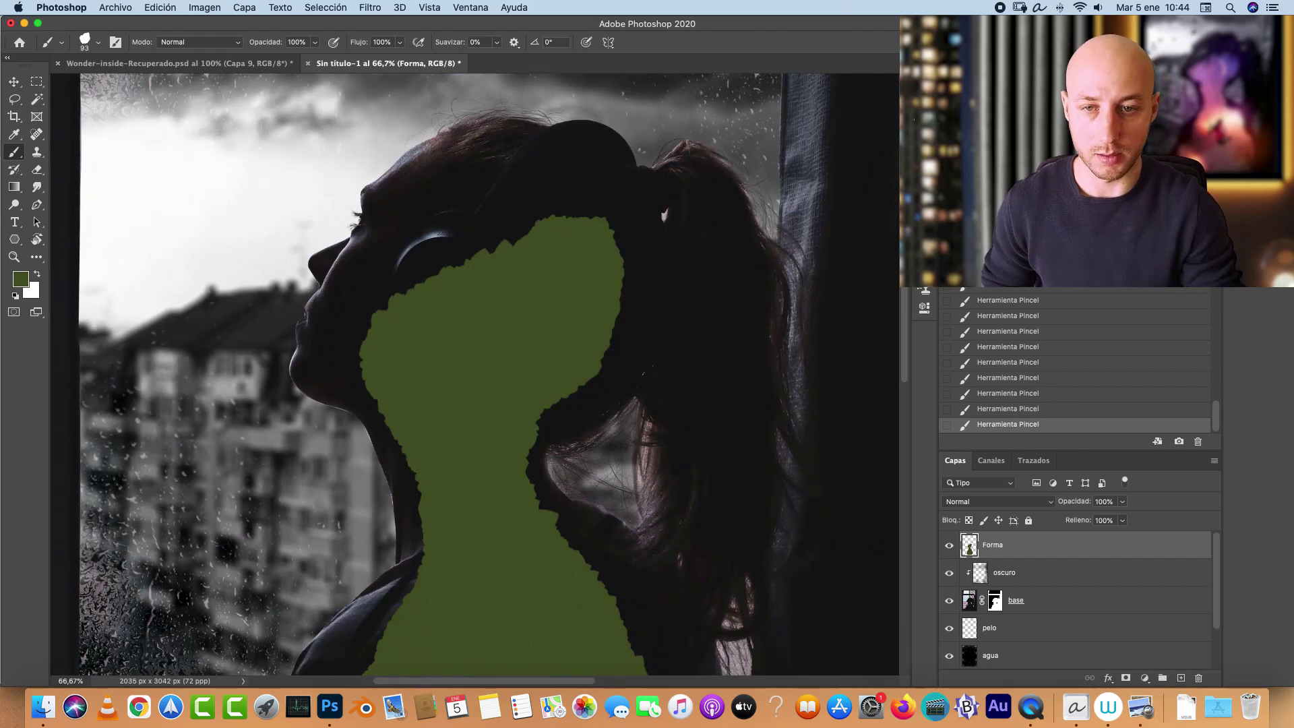
pyautogui.scroll(-5, 753, 480)
pyautogui.press('super+minus')
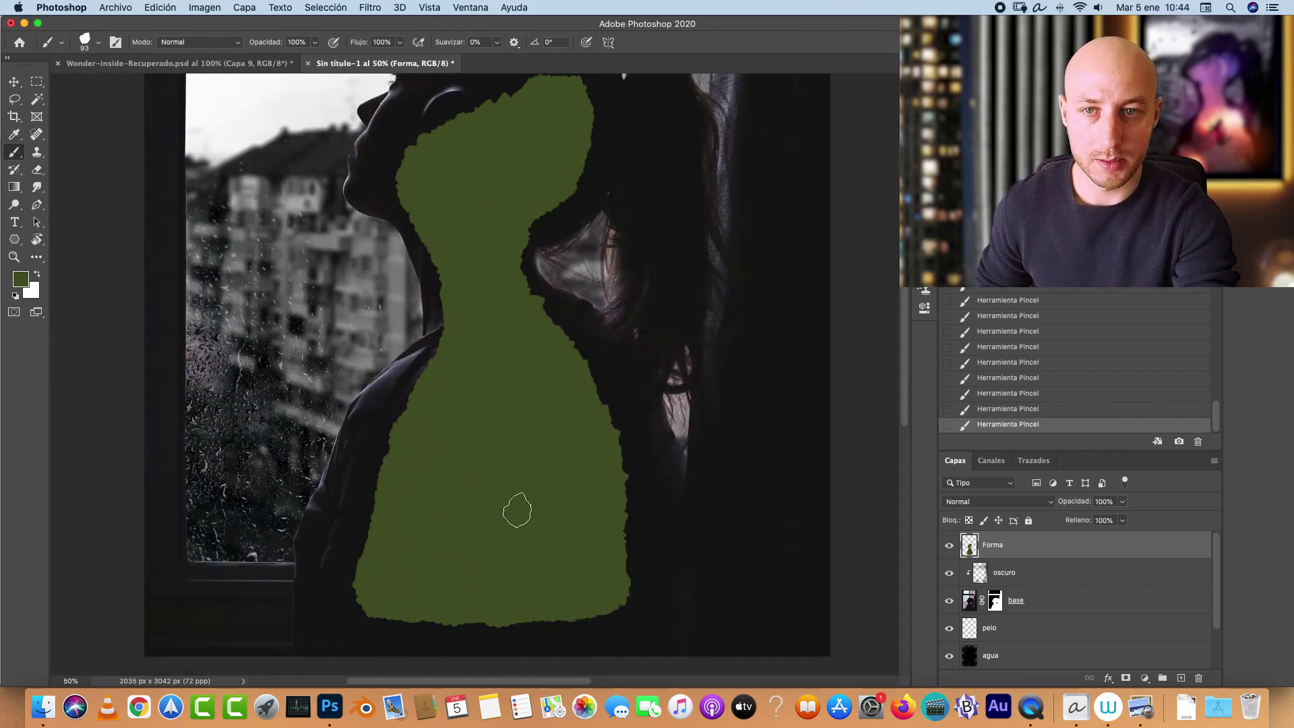
# Step: Examine the inner scene and the inside group's layers within the manip group of Wonder-inside-Recuperado.psd, and return to Sin título-1
pyautogui.click(240, 64)
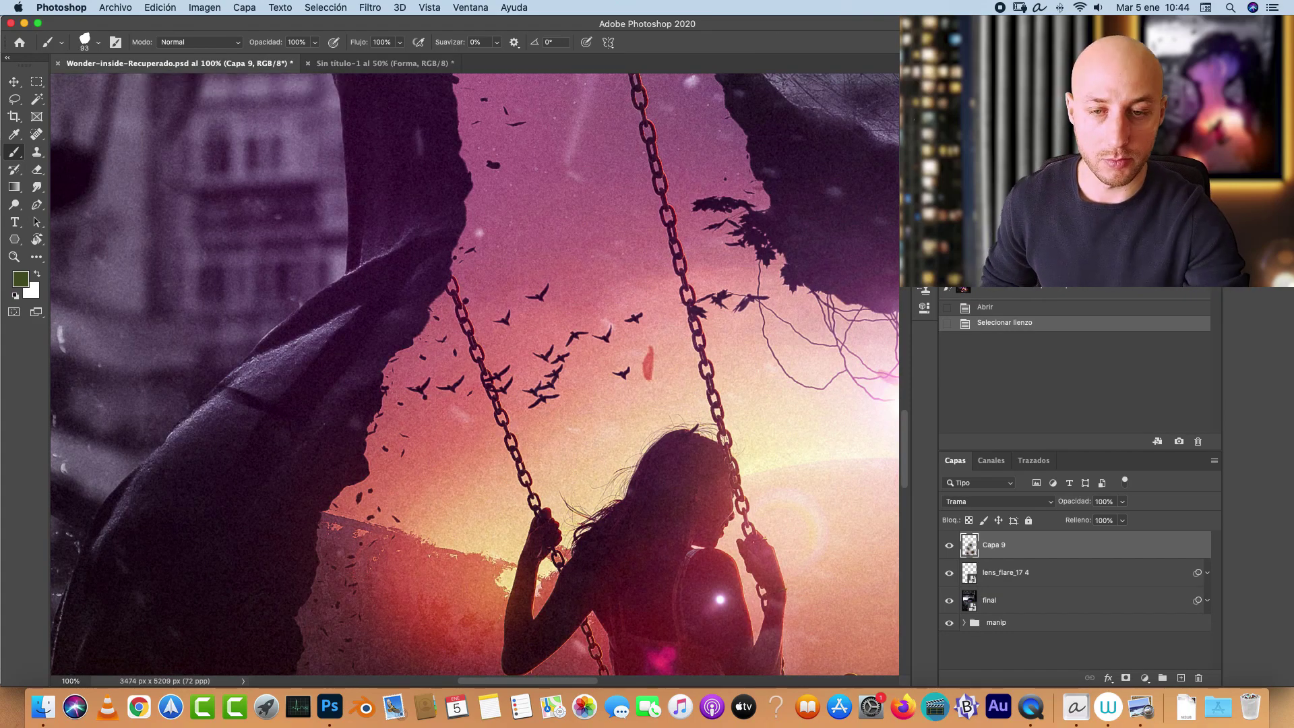
pyautogui.scroll(-5, 475, 374)
pyautogui.hscroll(4, 475, 374)
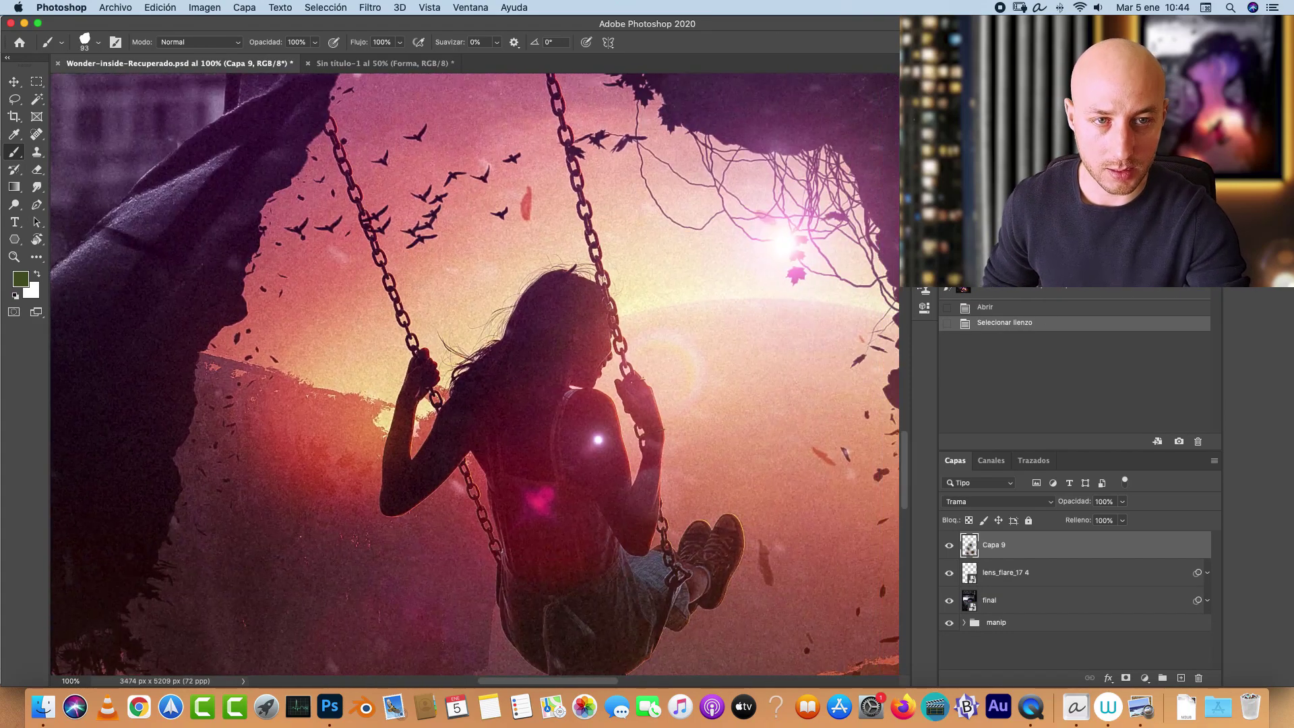
pyautogui.click(964, 622)
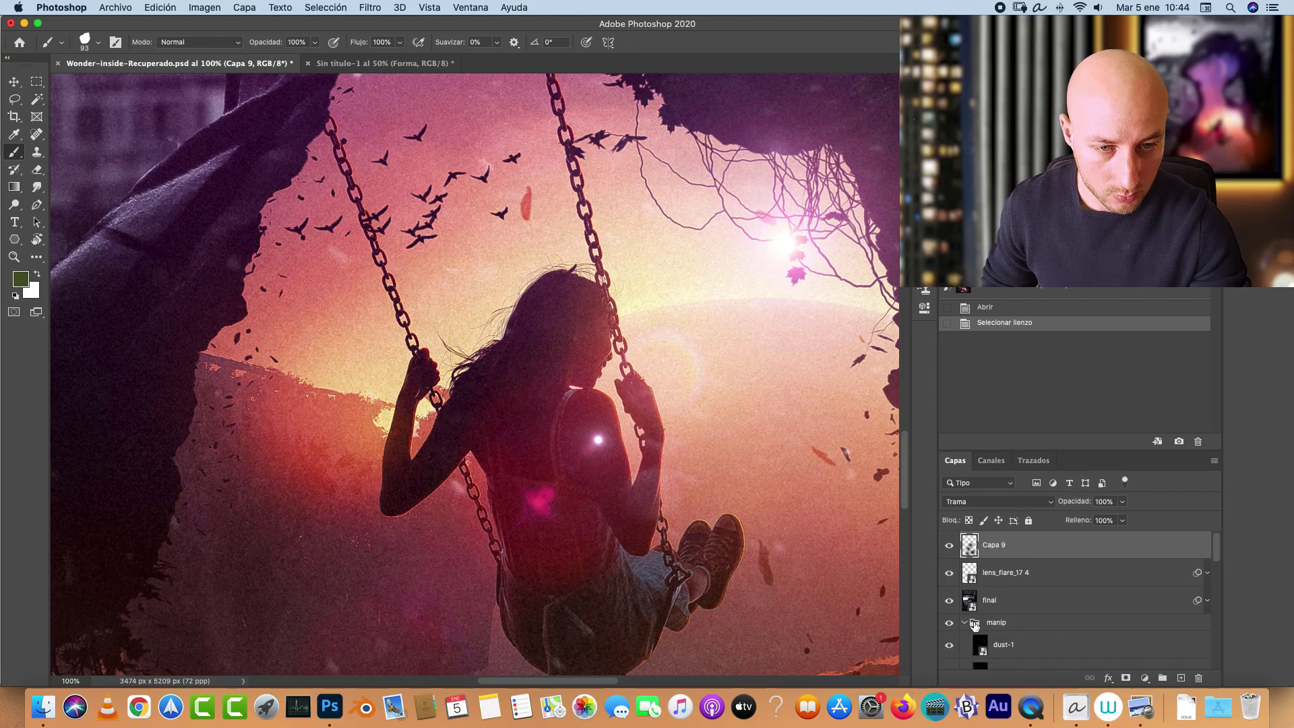
pyautogui.scroll(-10, 1202, 547)
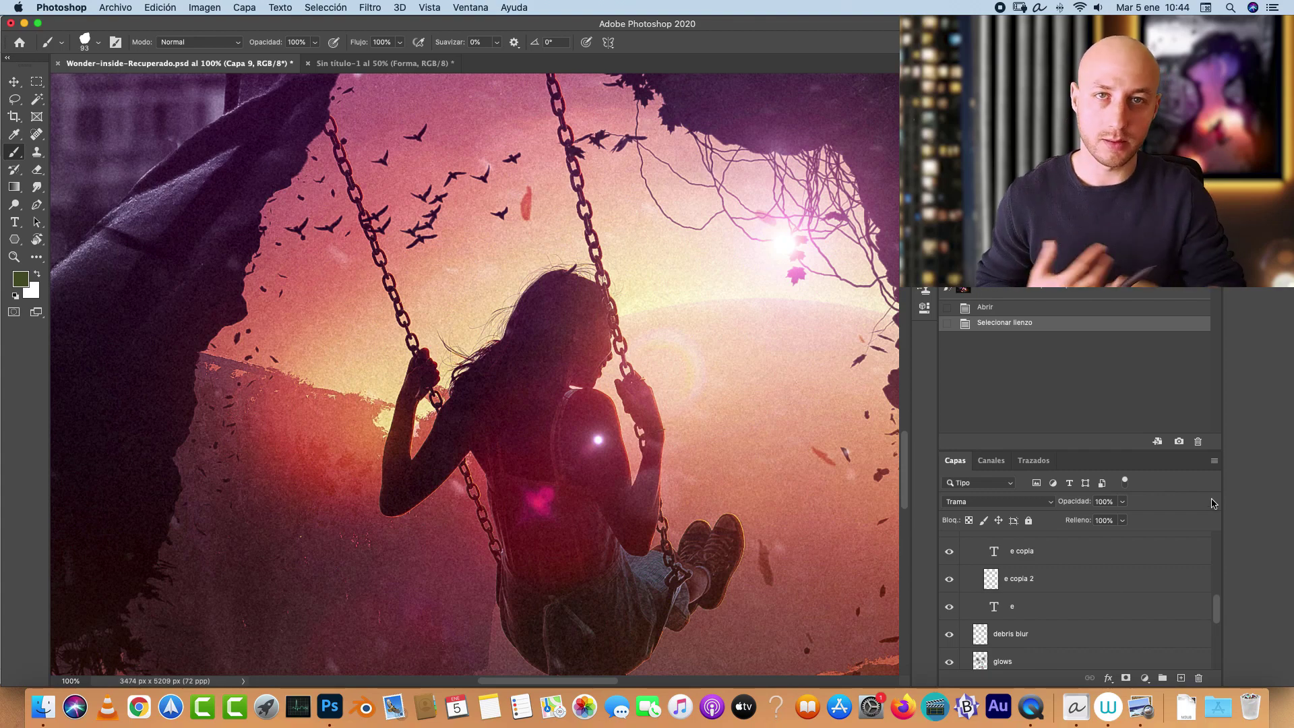
pyautogui.moveTo(1218, 607)
pyautogui.mouseDown()
pyautogui.moveTo(1219, 571)
pyautogui.moveTo(1218, 621)
pyautogui.mouseUp()
pyautogui.click(974, 584)
pyautogui.click(974, 551)
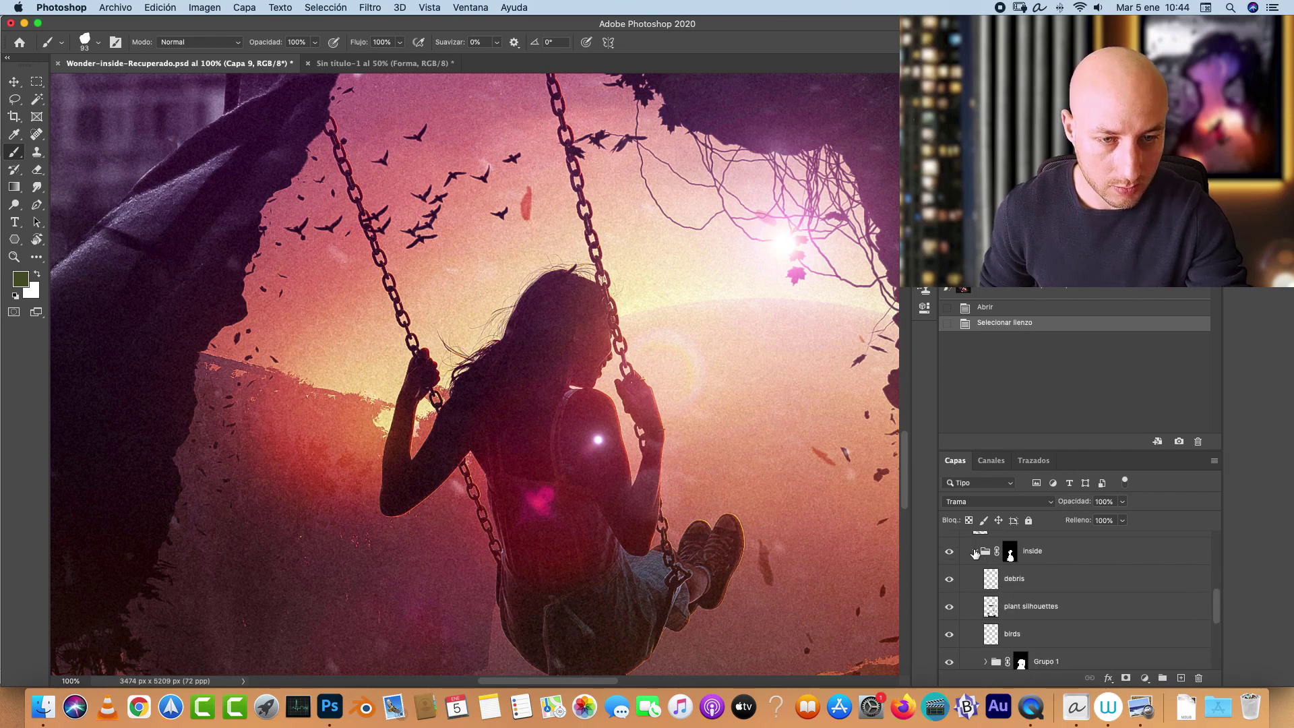
pyautogui.click(1027, 578)
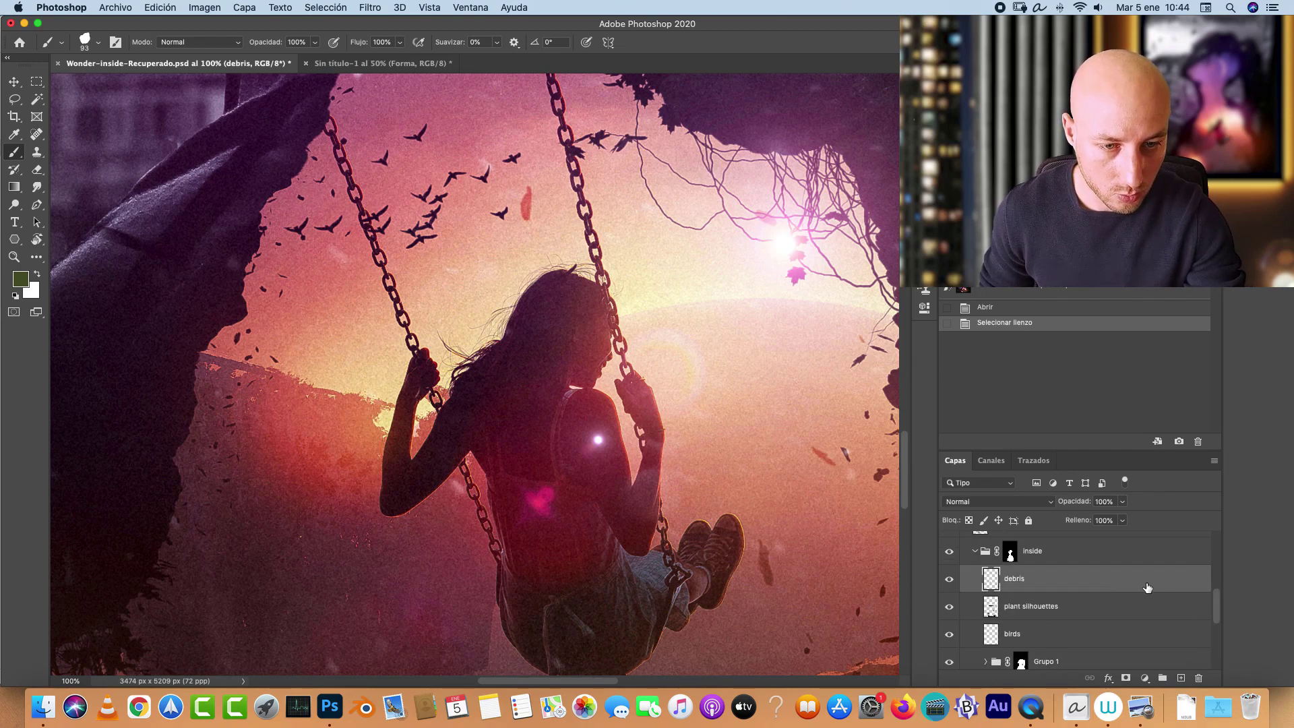
pyautogui.click(975, 551)
pyautogui.scroll(5, 1088, 588)
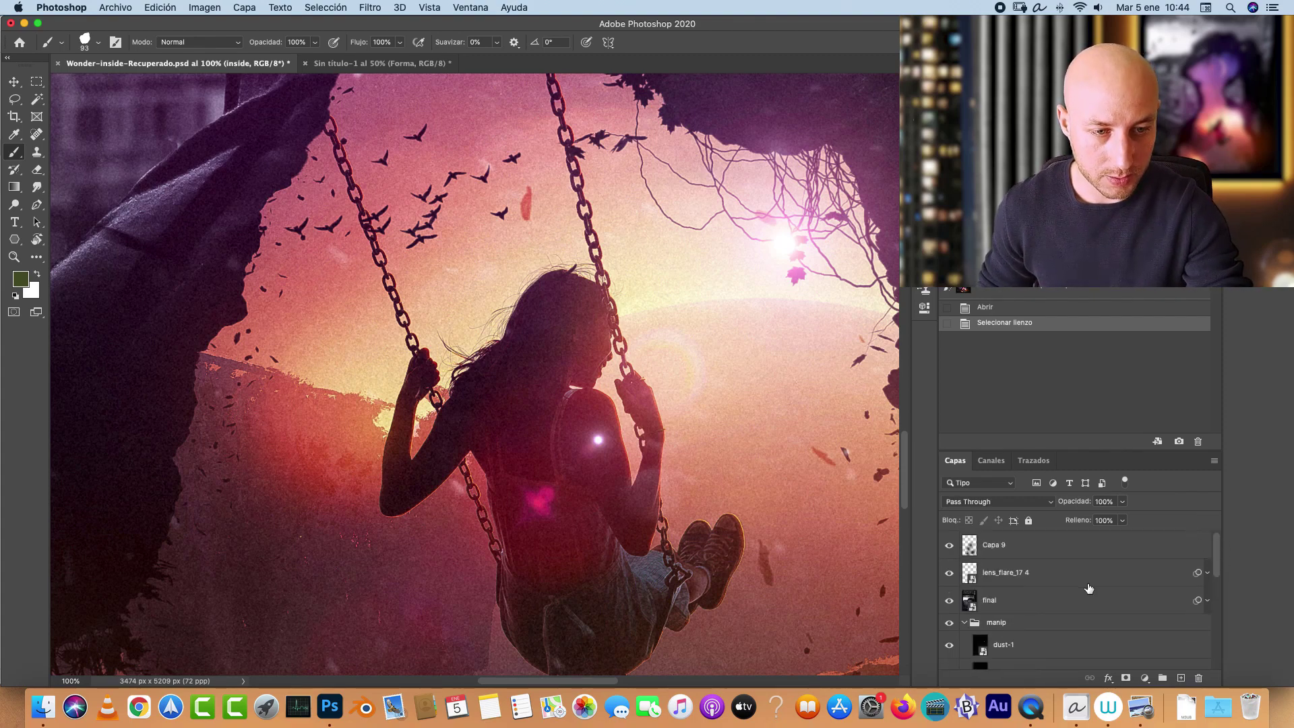
pyautogui.click(964, 622)
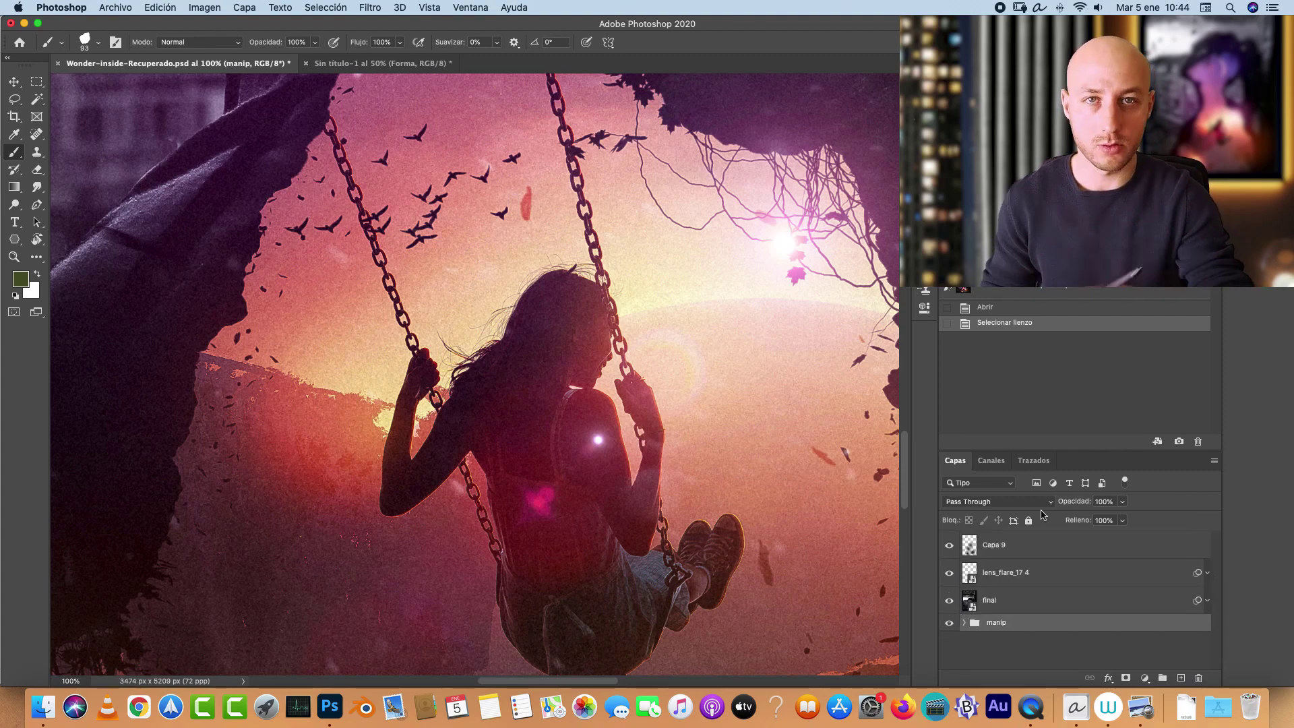
pyautogui.click(381, 63)
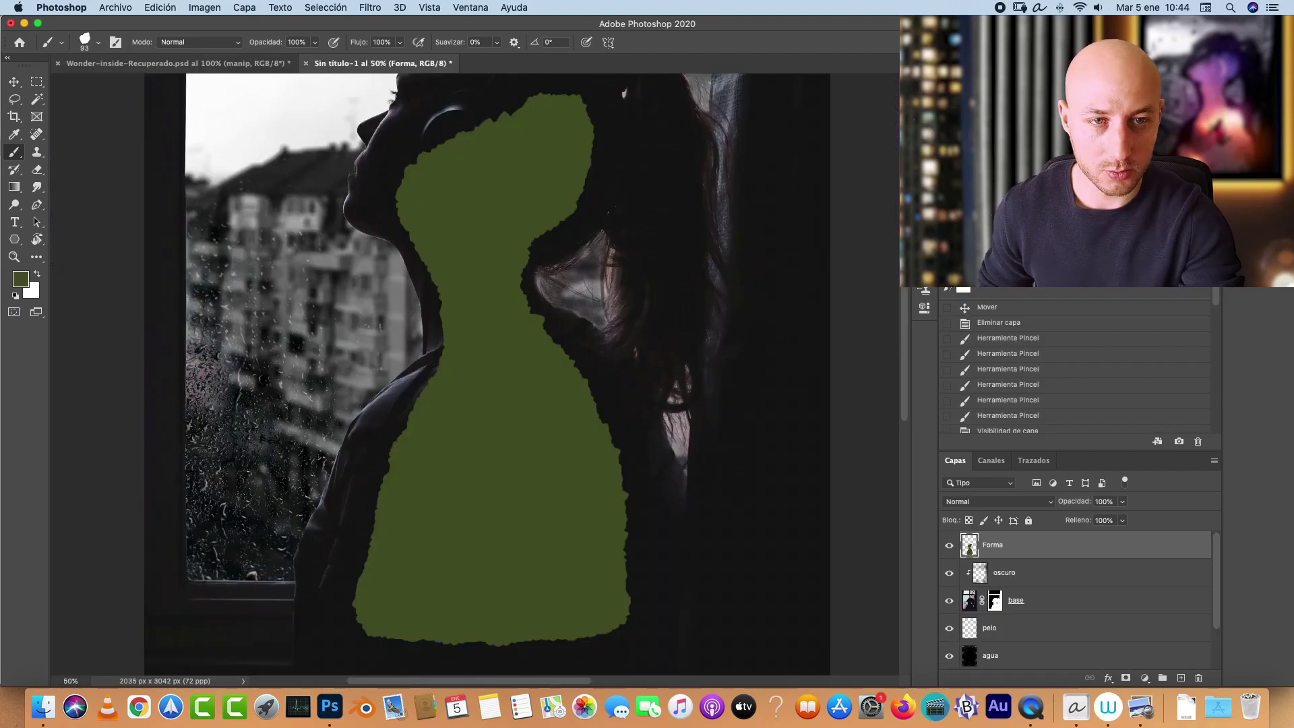
# Step: Open the Depositphotos_187222944_xl-2015.jpg and pexels-lisa-fotios-1921336.jpg images together from the Freedom folder
pyautogui.scroll(2, 525, 374)
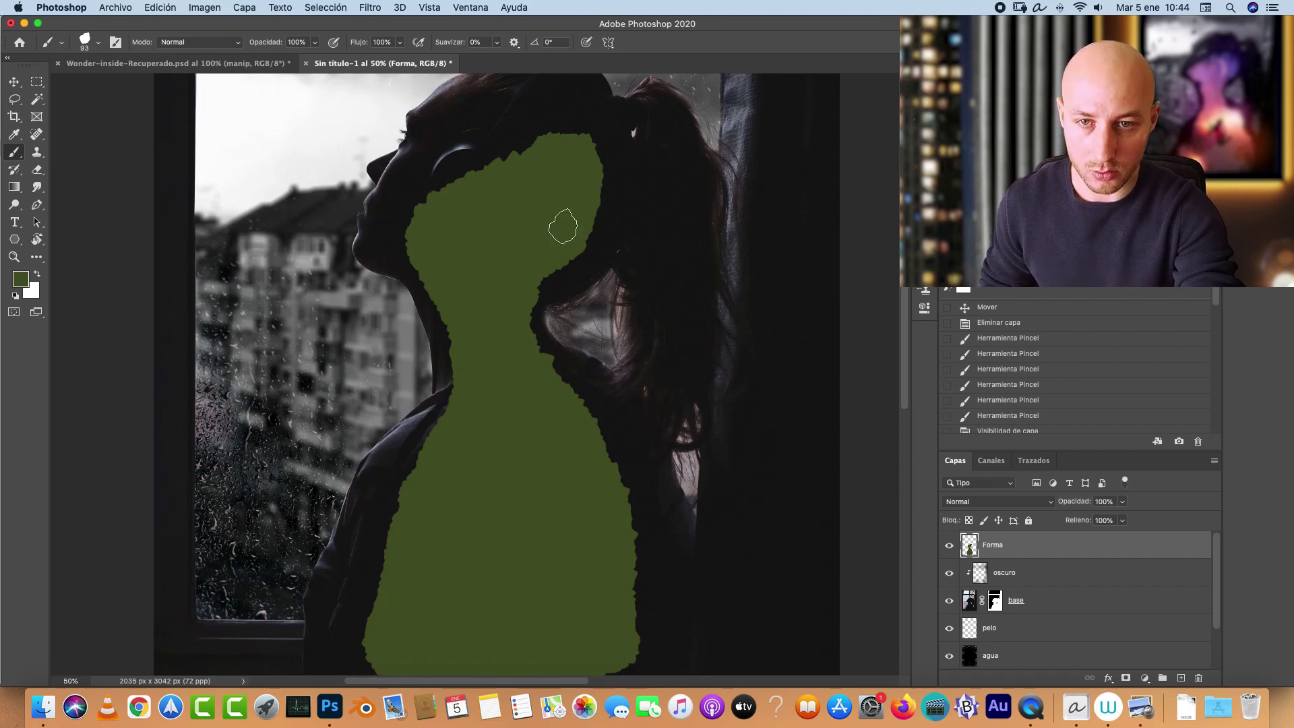
pyautogui.press('super+o')
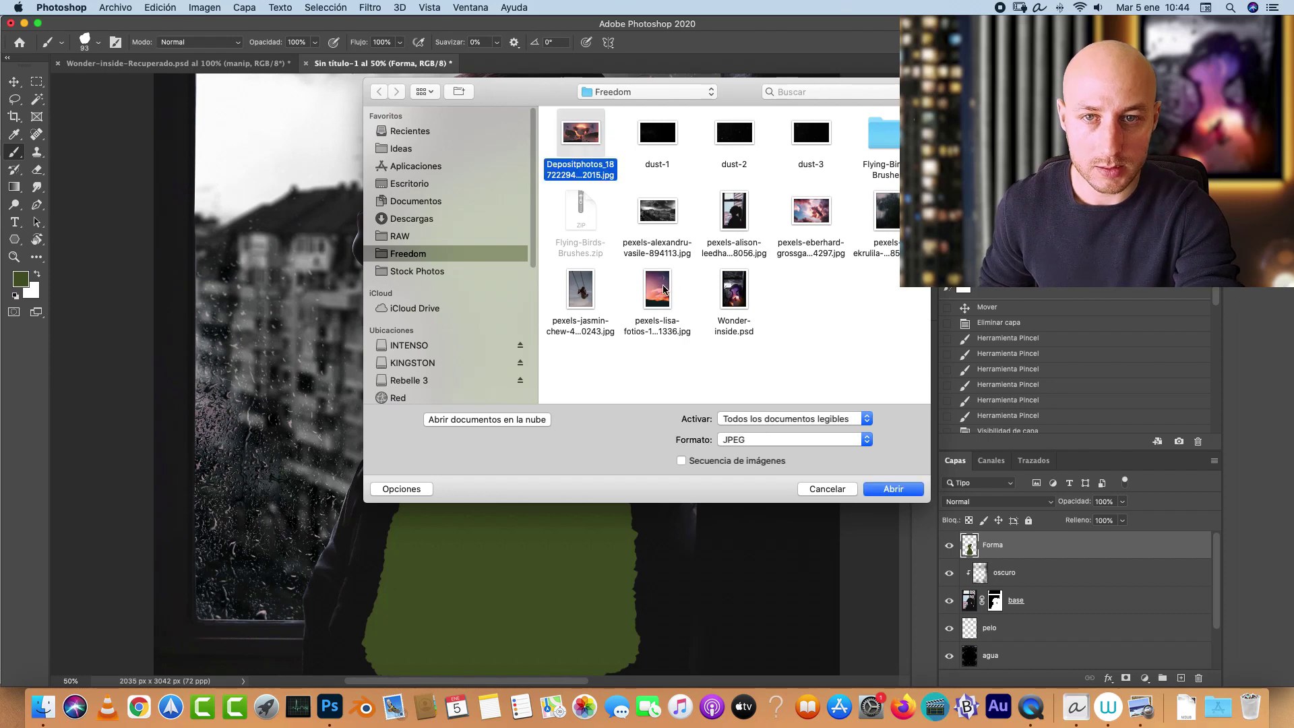
pyautogui.click(664, 289)
pyautogui.press('space')
pyautogui.press('space')
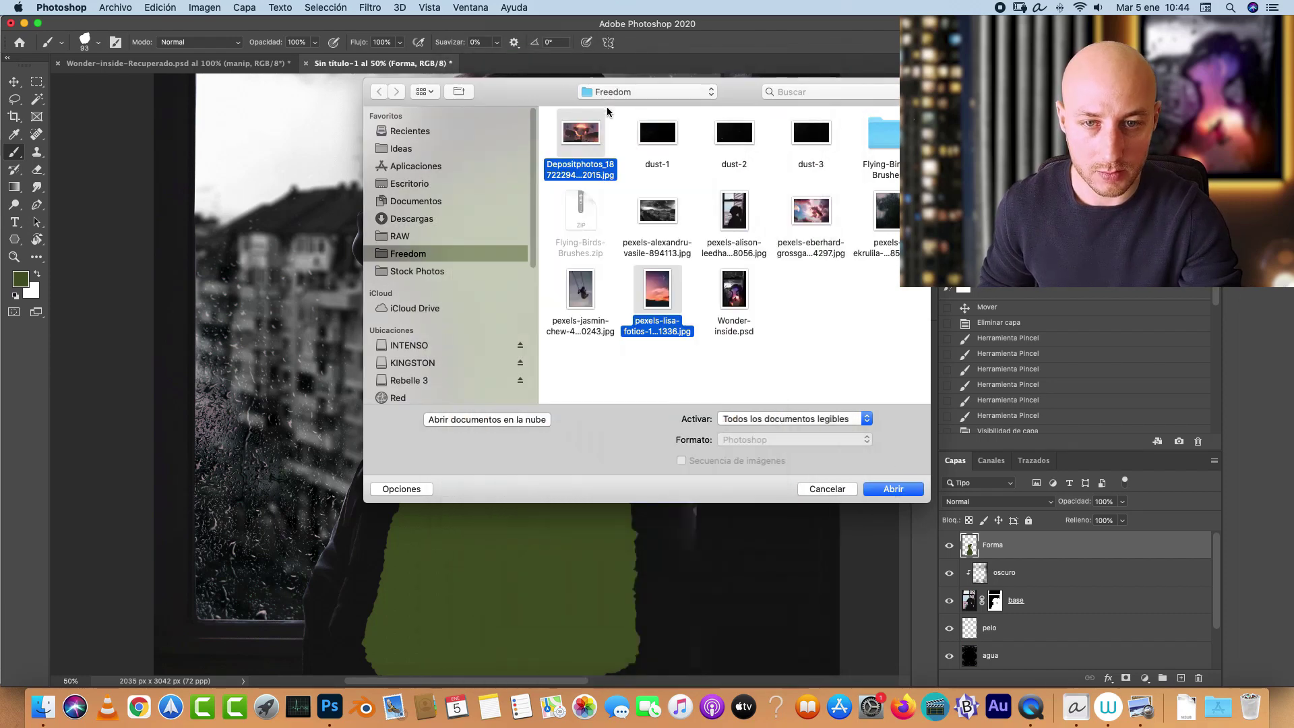
pyautogui.press('space')
pyautogui.press('space')
pyautogui.click(584, 137)
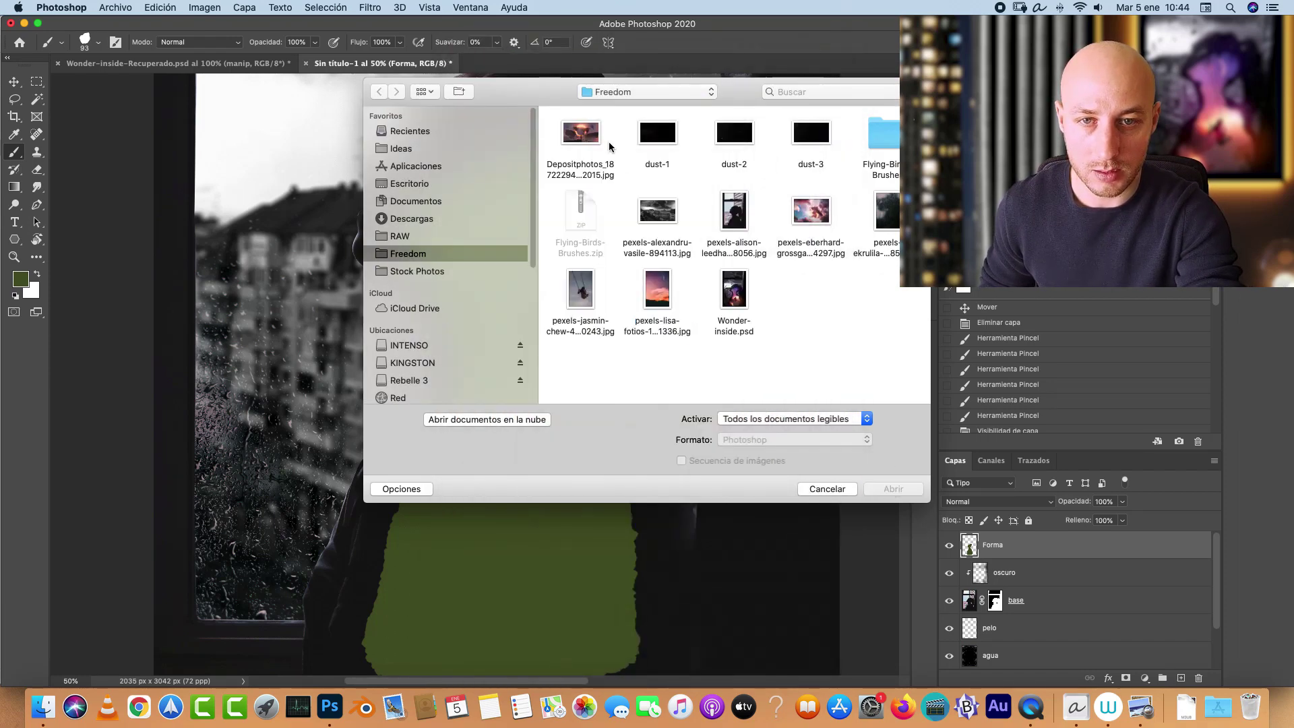
pyautogui.press('space')
pyautogui.press('space')
pyautogui.keyDown('super'); pyautogui.click(657, 290); pyautogui.keyUp('super')
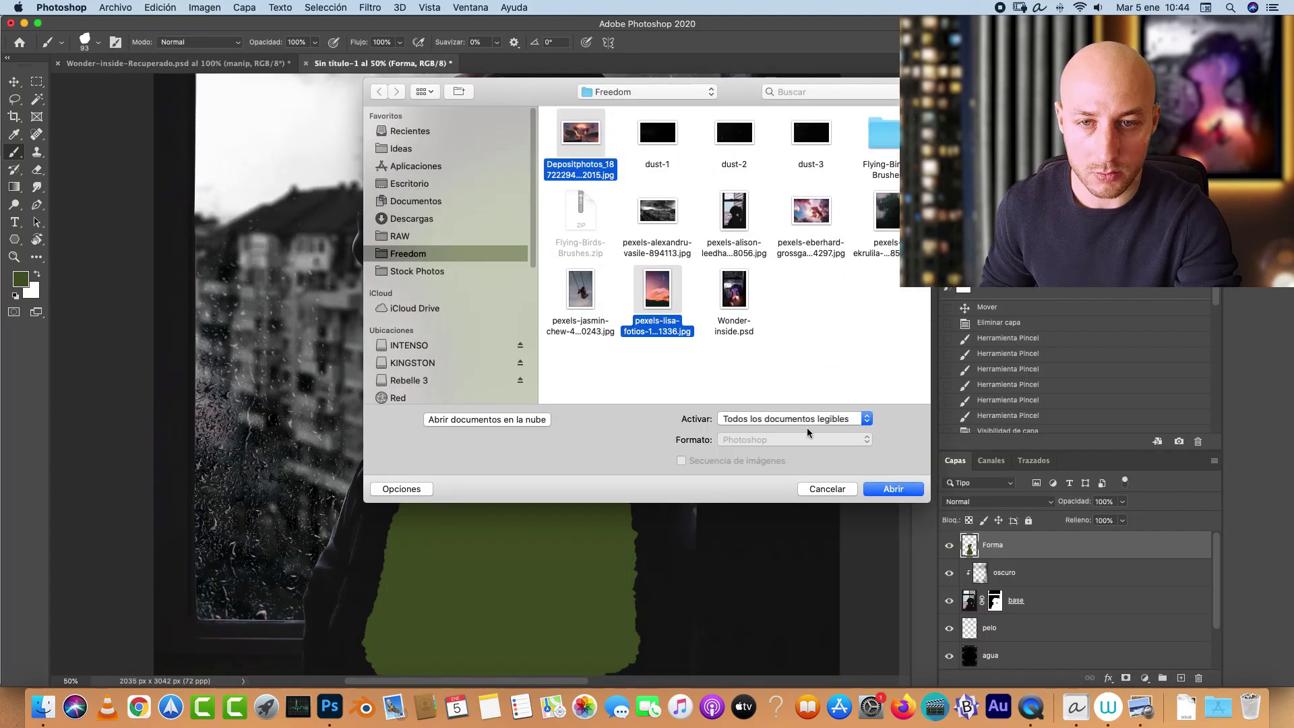
pyautogui.click(895, 489)
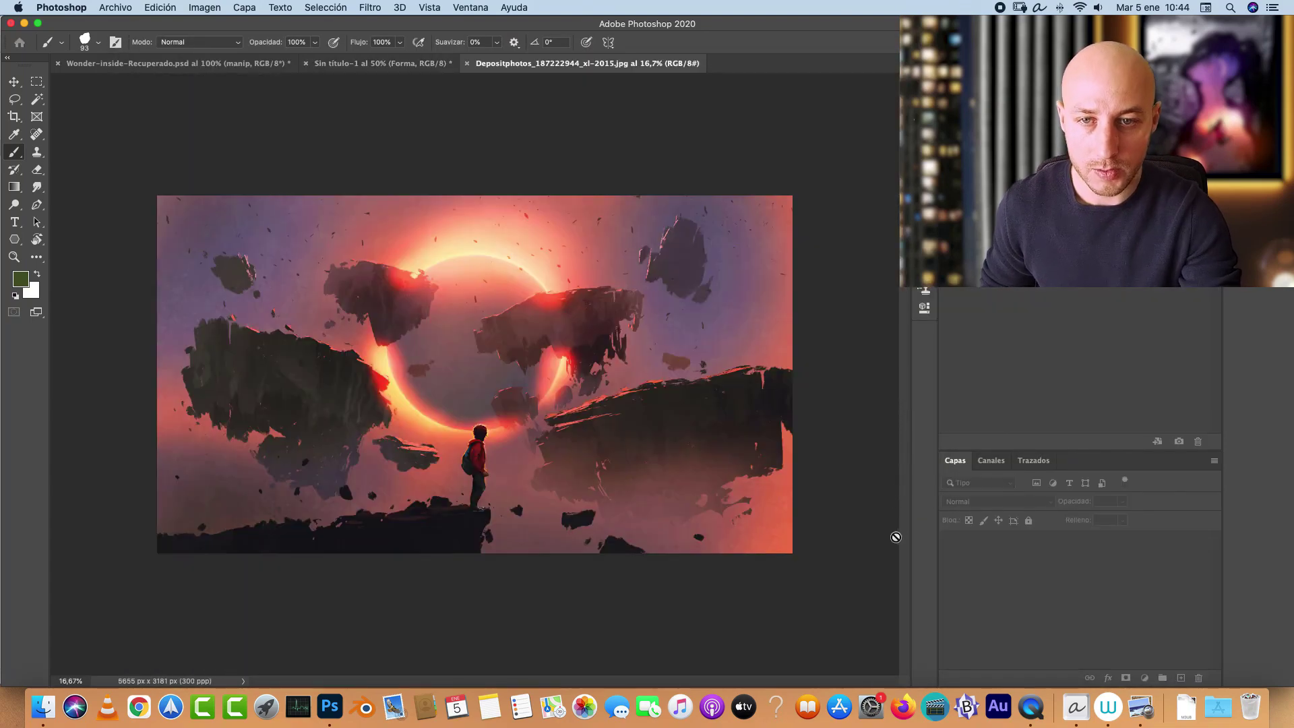
# Step: Outline the standing figure on the rock ledge with the Lasso tool in the Depositphotos image
pyautogui.click(597, 68)
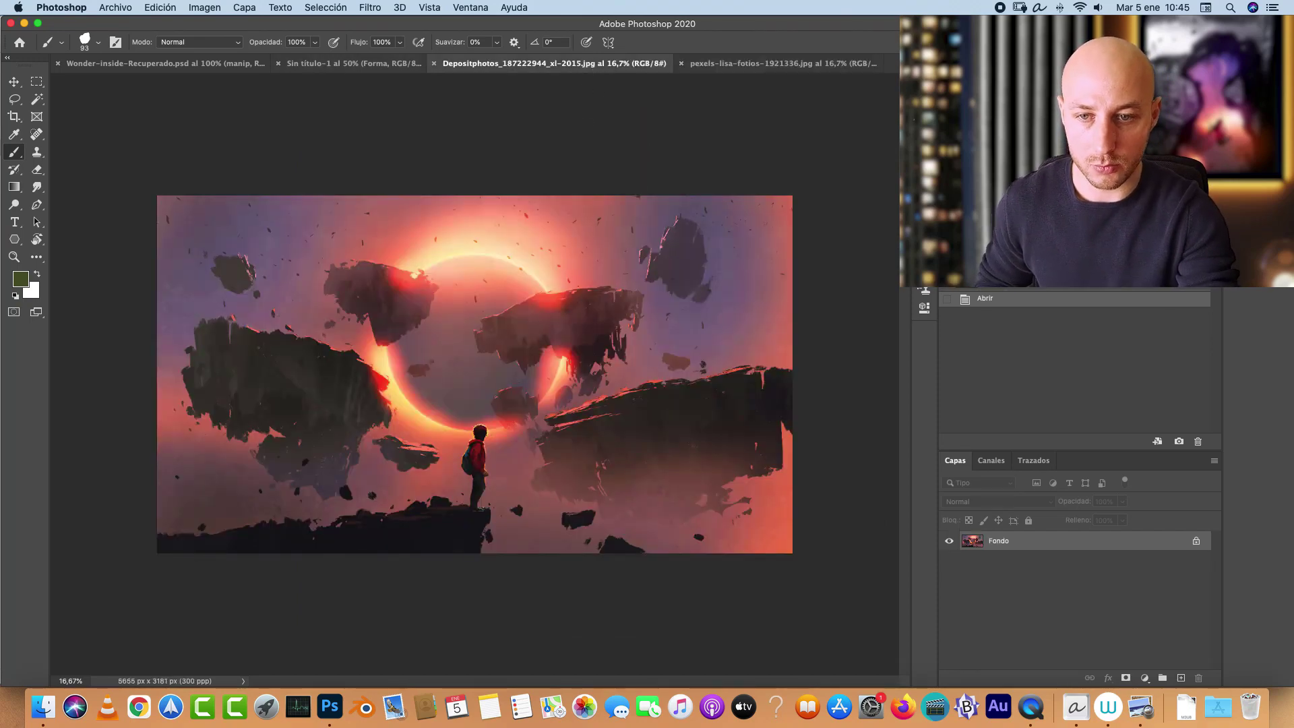
pyautogui.press('super+plus')
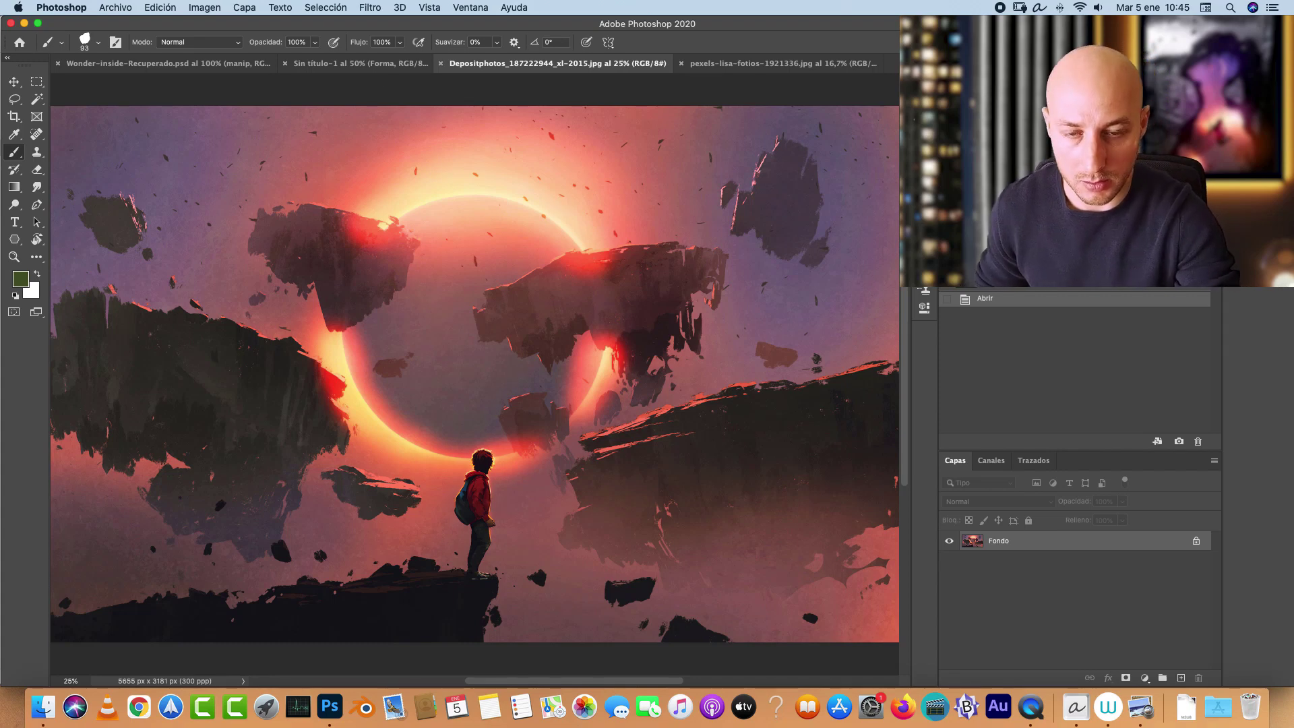
pyautogui.press('super+plus')
pyautogui.scroll(-5, 641, 381)
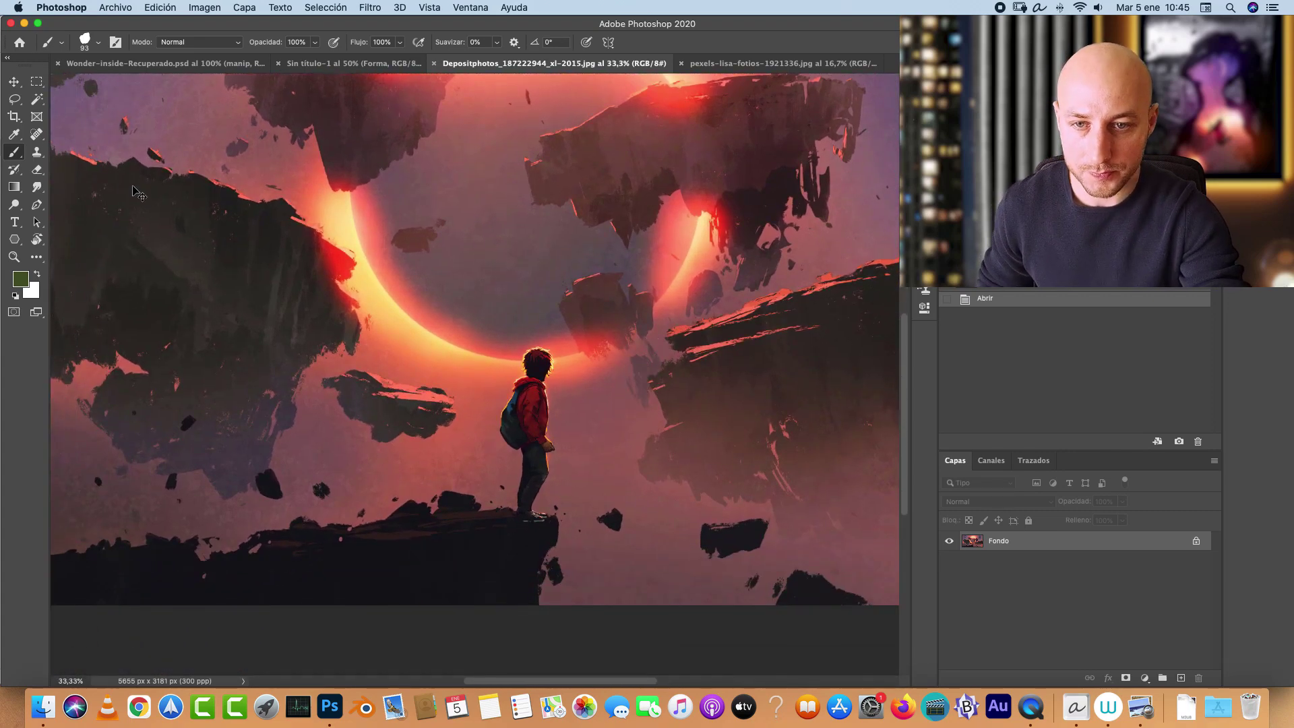
pyautogui.press('l')
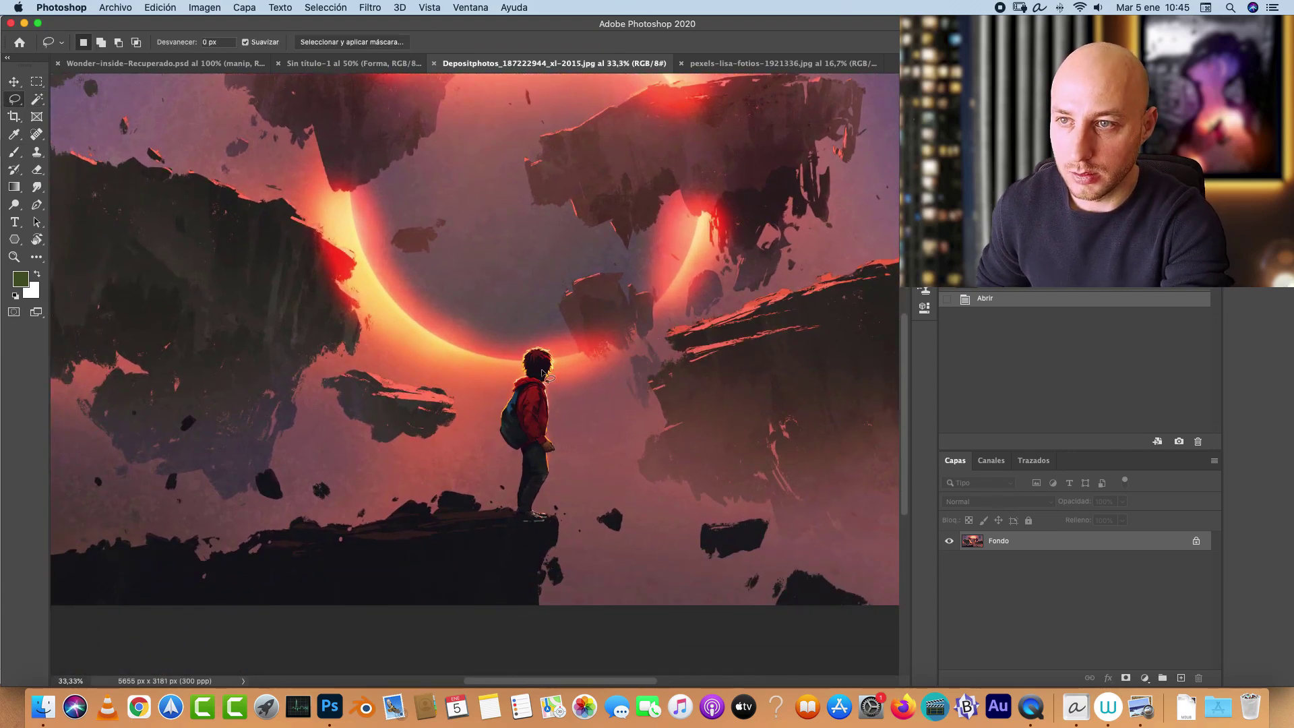
pyautogui.moveTo(516, 371)
pyautogui.mouseDown()
pyautogui.moveTo(495, 444)
pyautogui.moveTo(515, 522)
pyautogui.moveTo(549, 522)
pyautogui.mouseUp()
# Step: Remove the selected figure with a content-aware fill in Normal mode at 100% opacity with color adaptation, and clear the selection
pyautogui.click(160, 7)
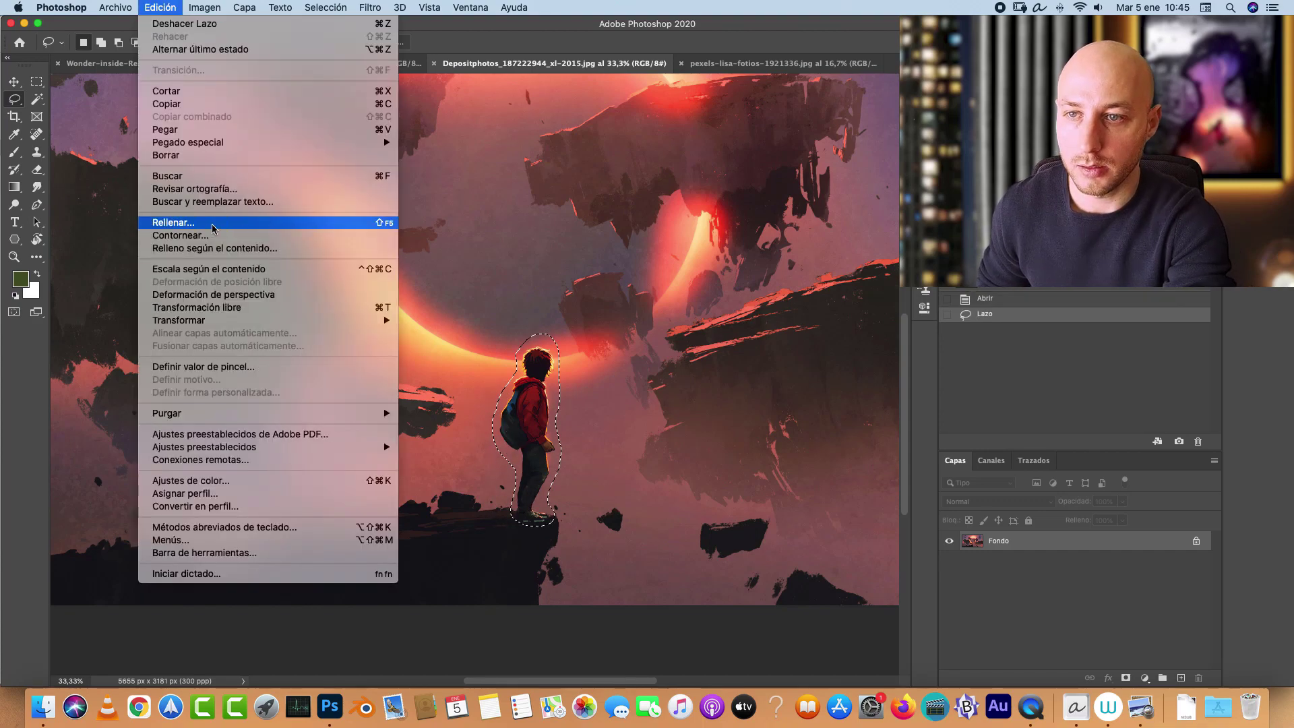
pyautogui.click(212, 229)
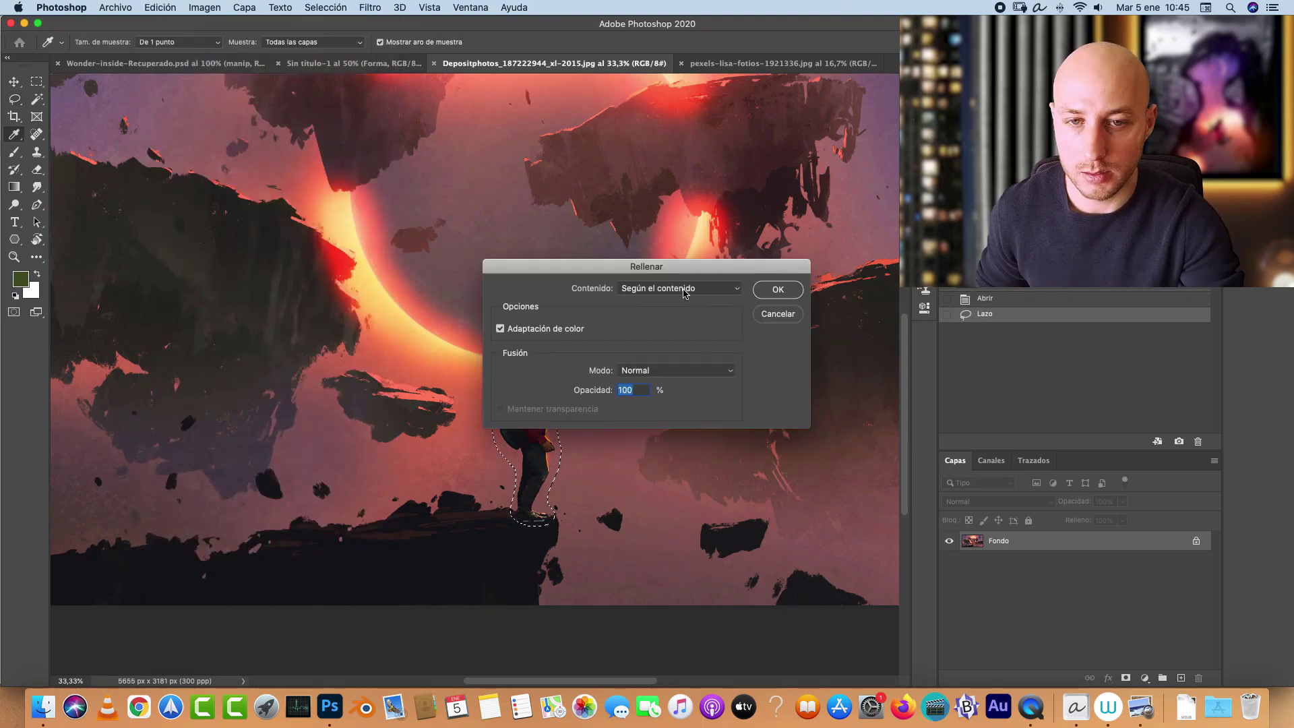
pyautogui.click(777, 290)
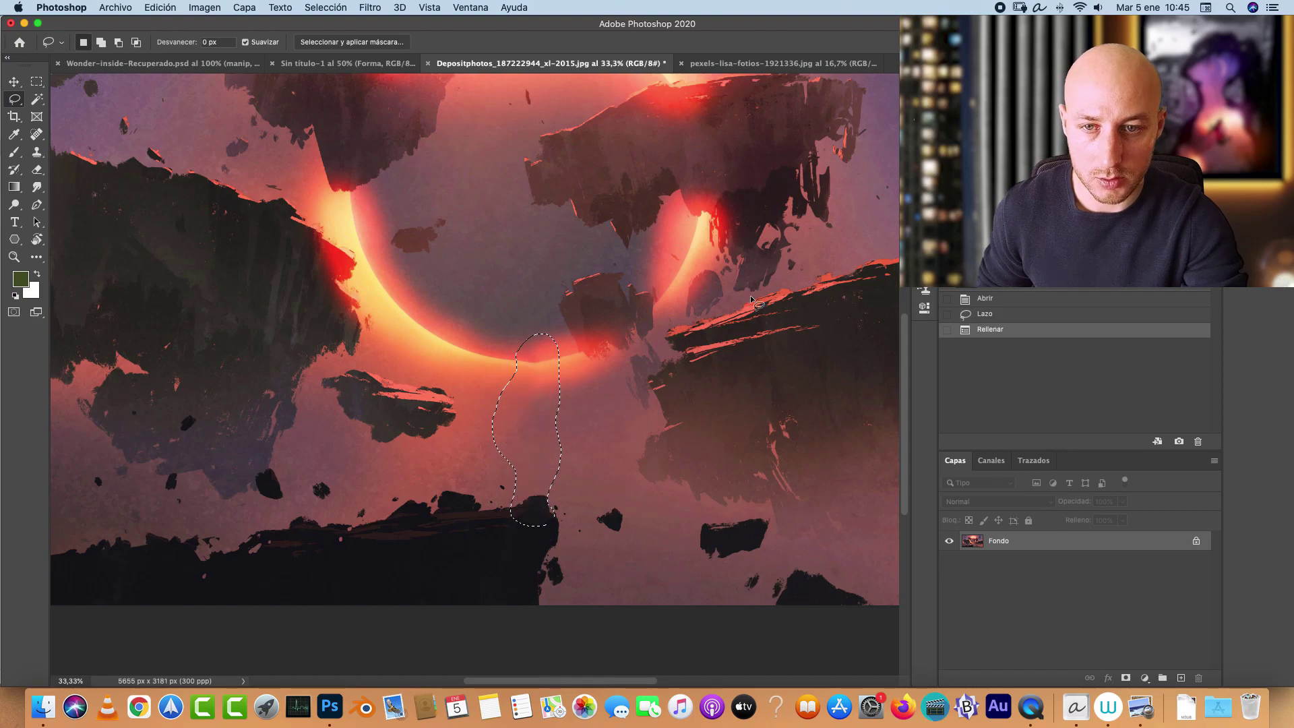
pyautogui.press('super+d')
# Step: Cut the whole retouched Depositphotos image, paste it above Forma in Sin título-1, and clip it to the Forma layer
pyautogui.press('super+minus')
pyautogui.press('super+minus')
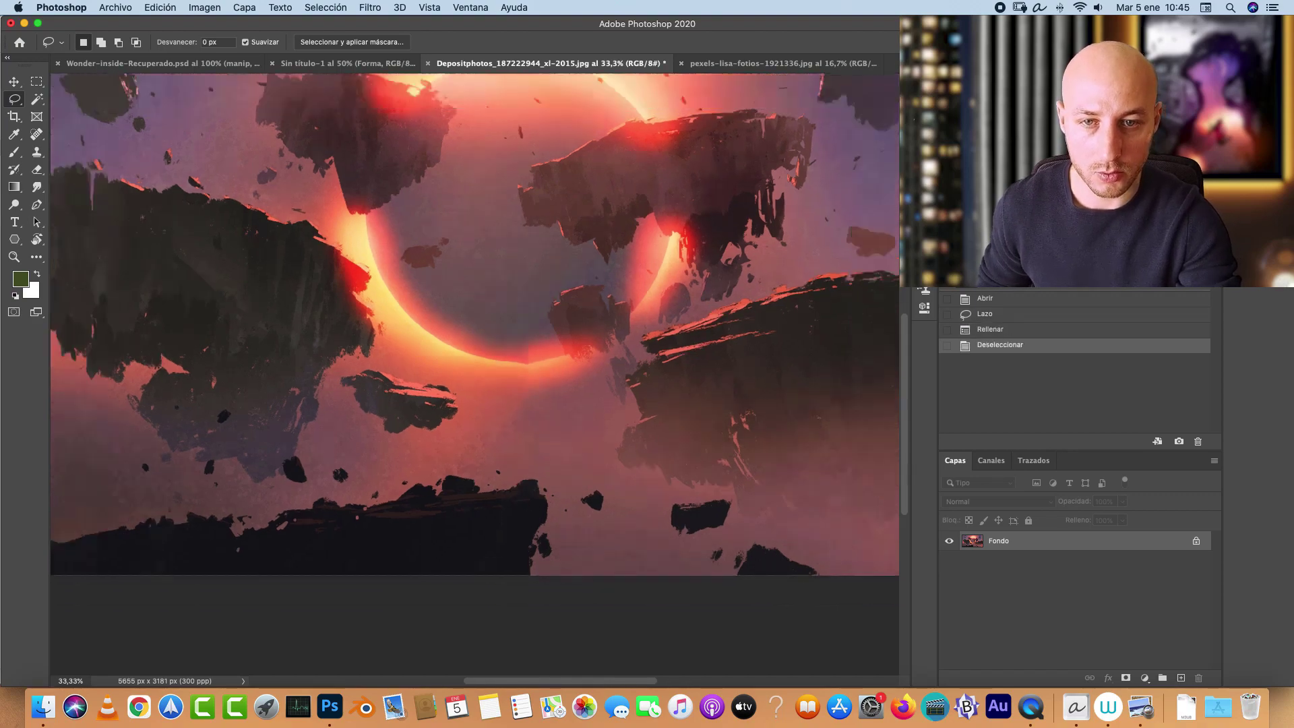
pyautogui.press('super+a')
pyautogui.press('super+x')
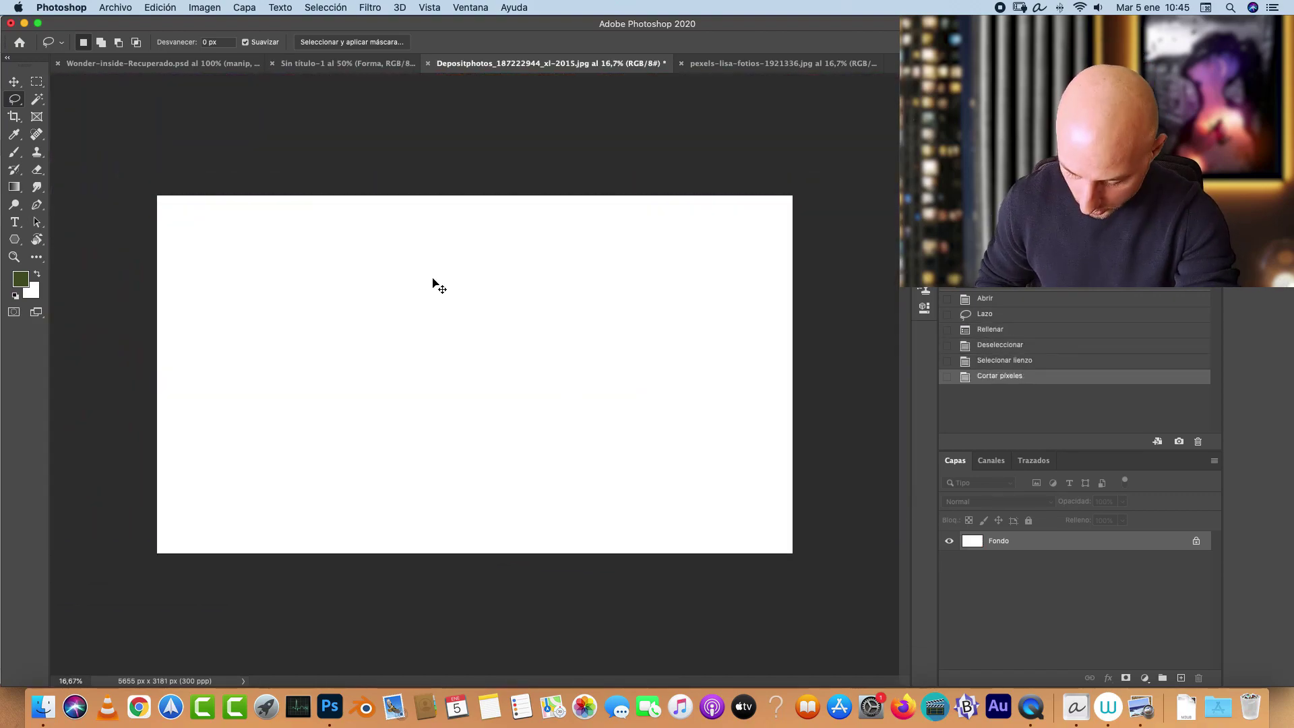
pyautogui.click(317, 65)
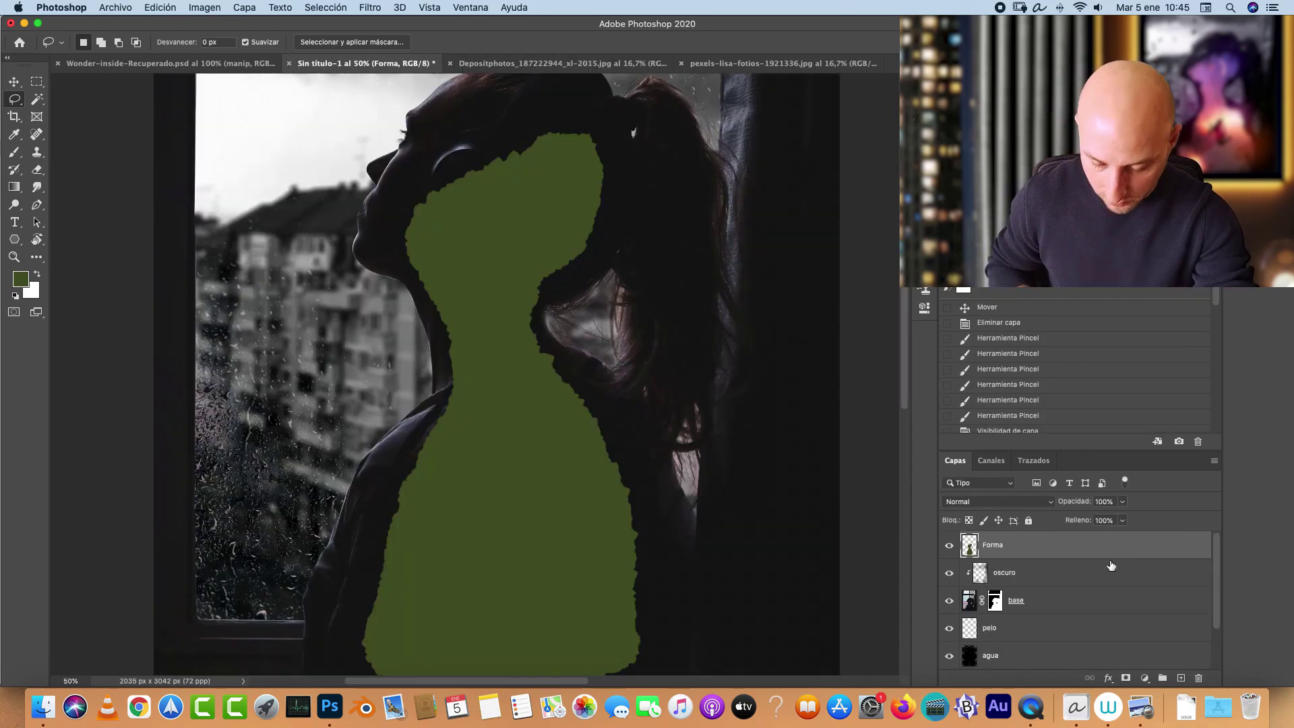
pyautogui.press('super+v')
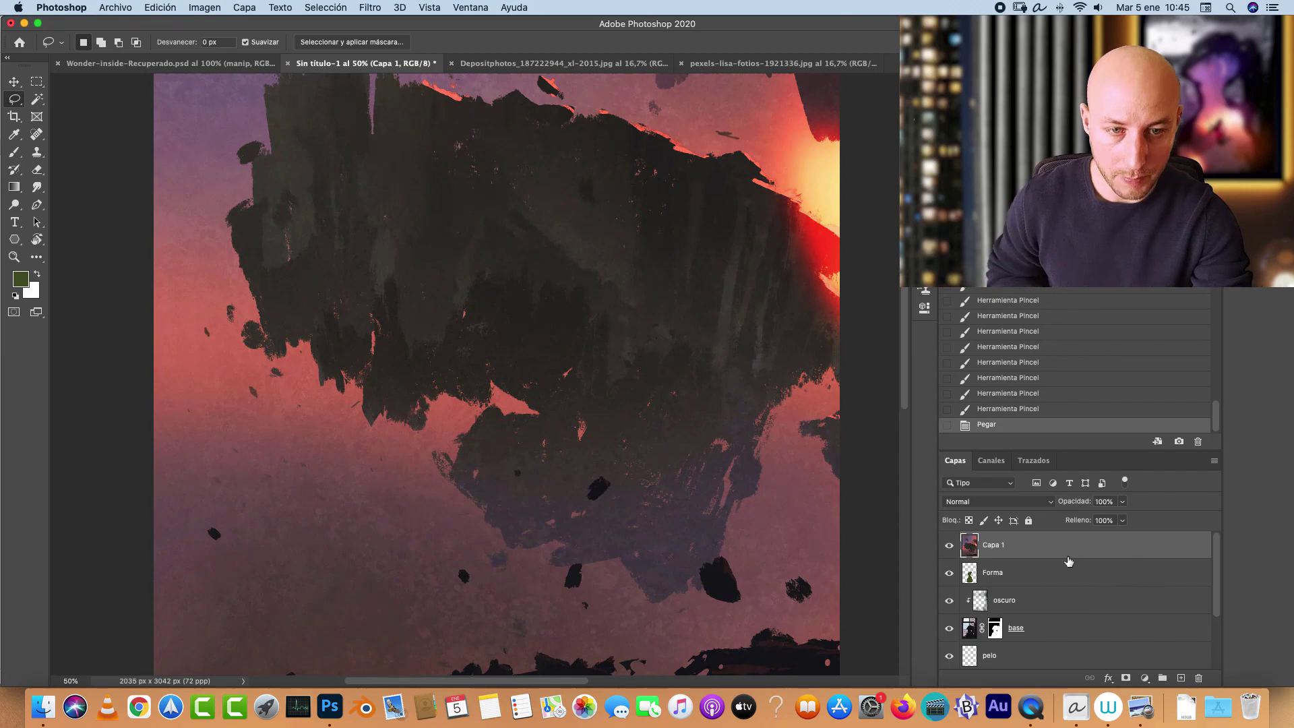
pyautogui.keyDown('alt'); pyautogui.click(1066, 555); pyautogui.keyUp('alt')
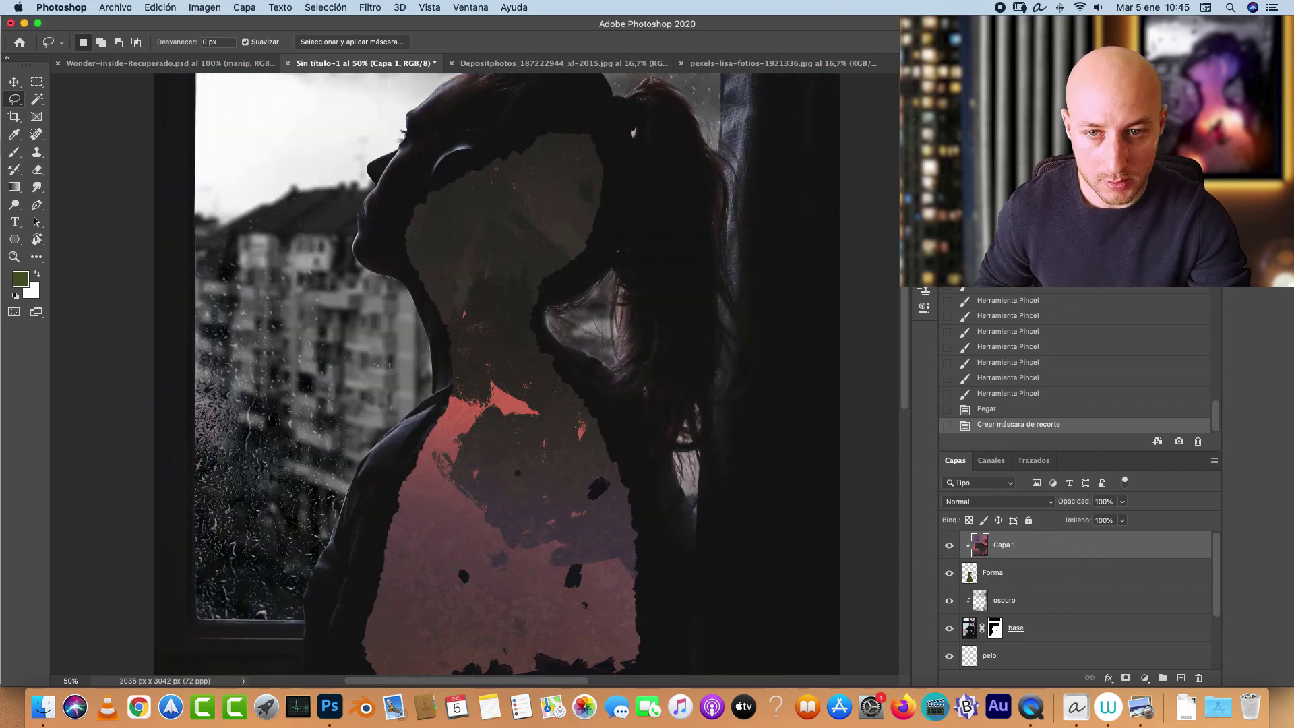
# Step: Move Capa 1 inside the silhouette so the glowing lower rim of the eclipse crosses the torso
pyautogui.press('super+minus')
pyautogui.press('super+minus')
pyautogui.press('v')
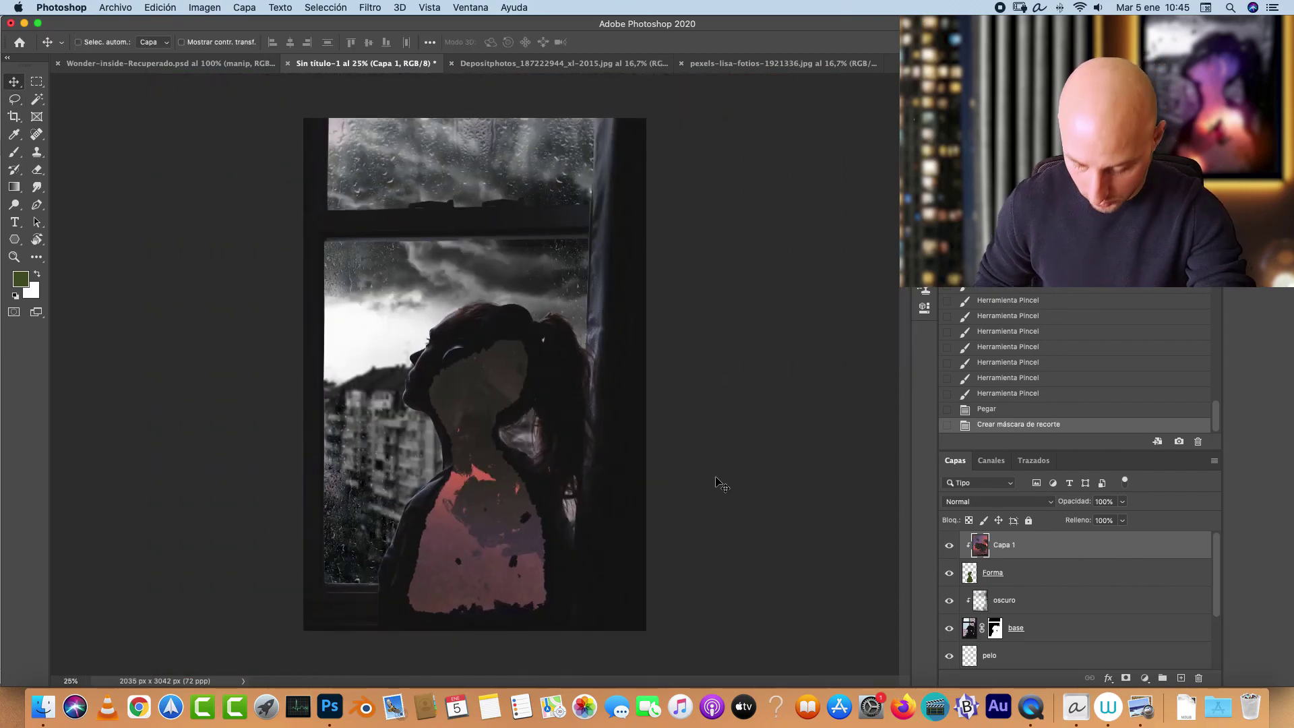
pyautogui.moveTo(584, 473); pyautogui.dragTo(350, 509)
# Step: Release Capa 1 from its clipping mask to reveal the full image, and clip it to the Forma layer again
pyautogui.keyDown('alt'); pyautogui.click(1019, 559); pyautogui.keyUp('alt')
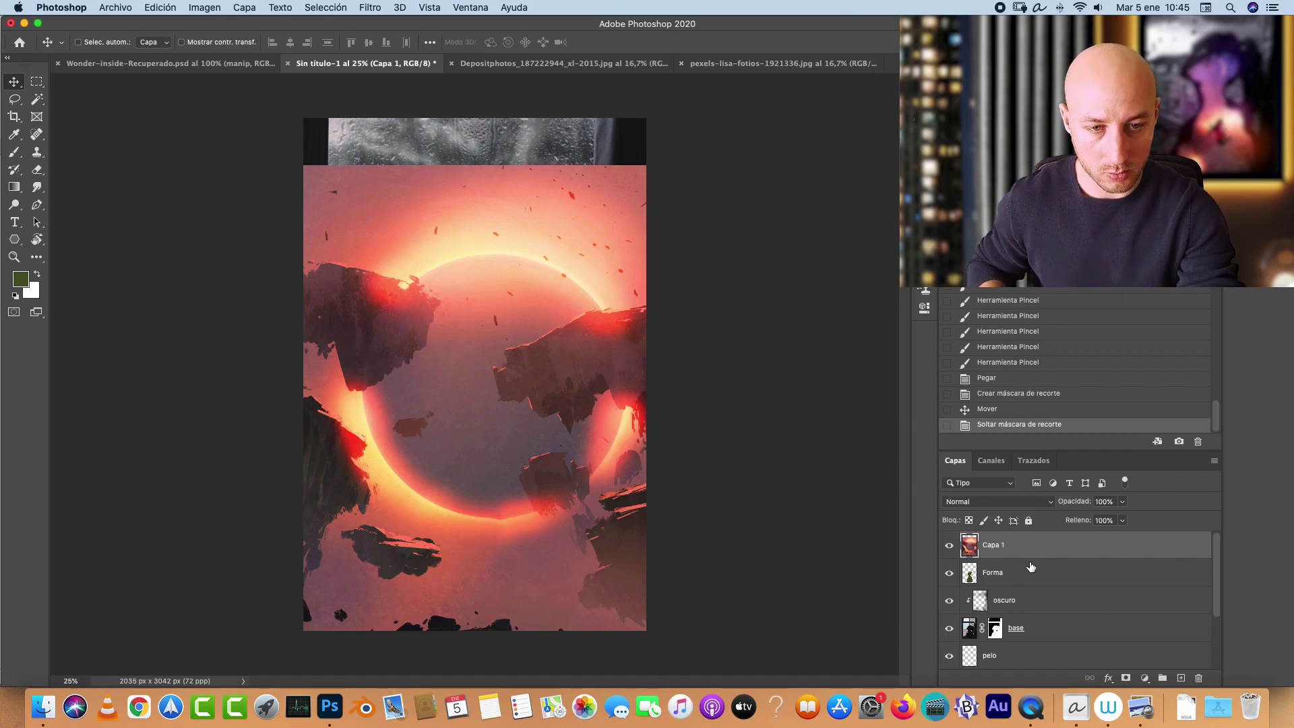
pyautogui.keyDown('alt'); pyautogui.click(1035, 558); pyautogui.keyUp('alt')
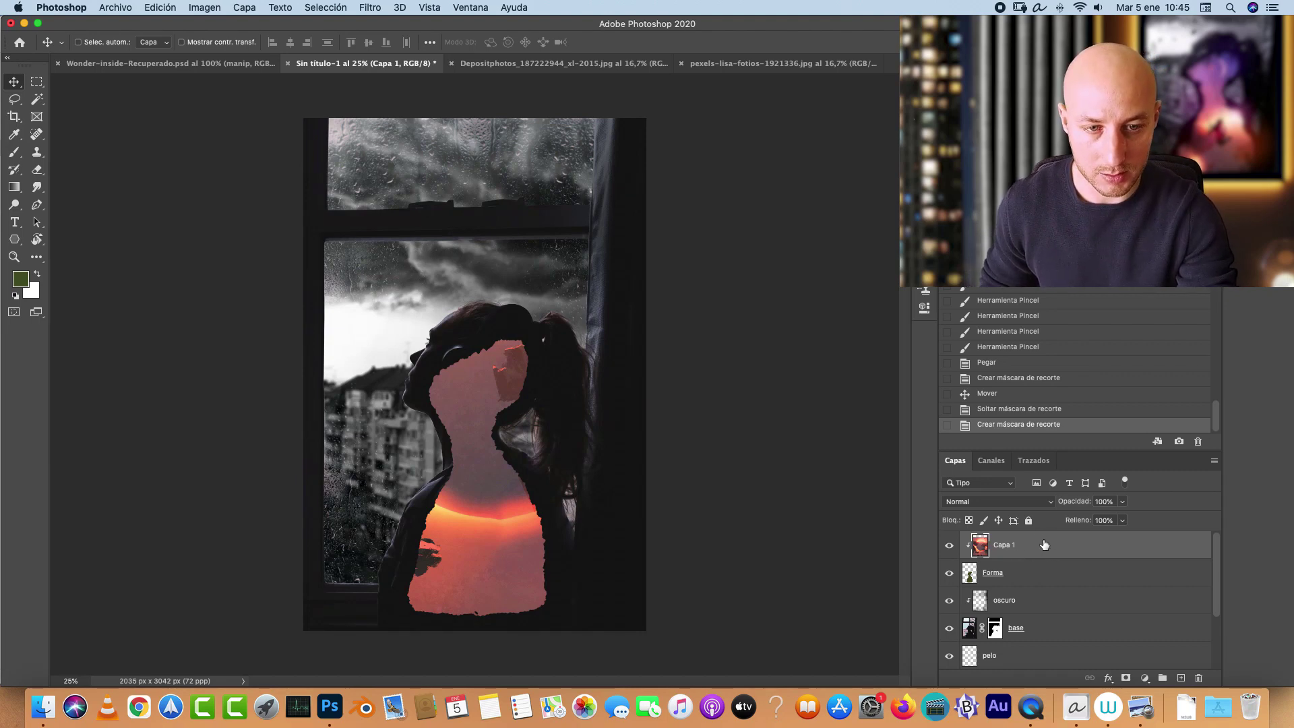
pyautogui.keyDown('alt'); pyautogui.click(1035, 558); pyautogui.keyUp('alt')
pyautogui.rightClick(1020, 536)
pyautogui.press('Escape')
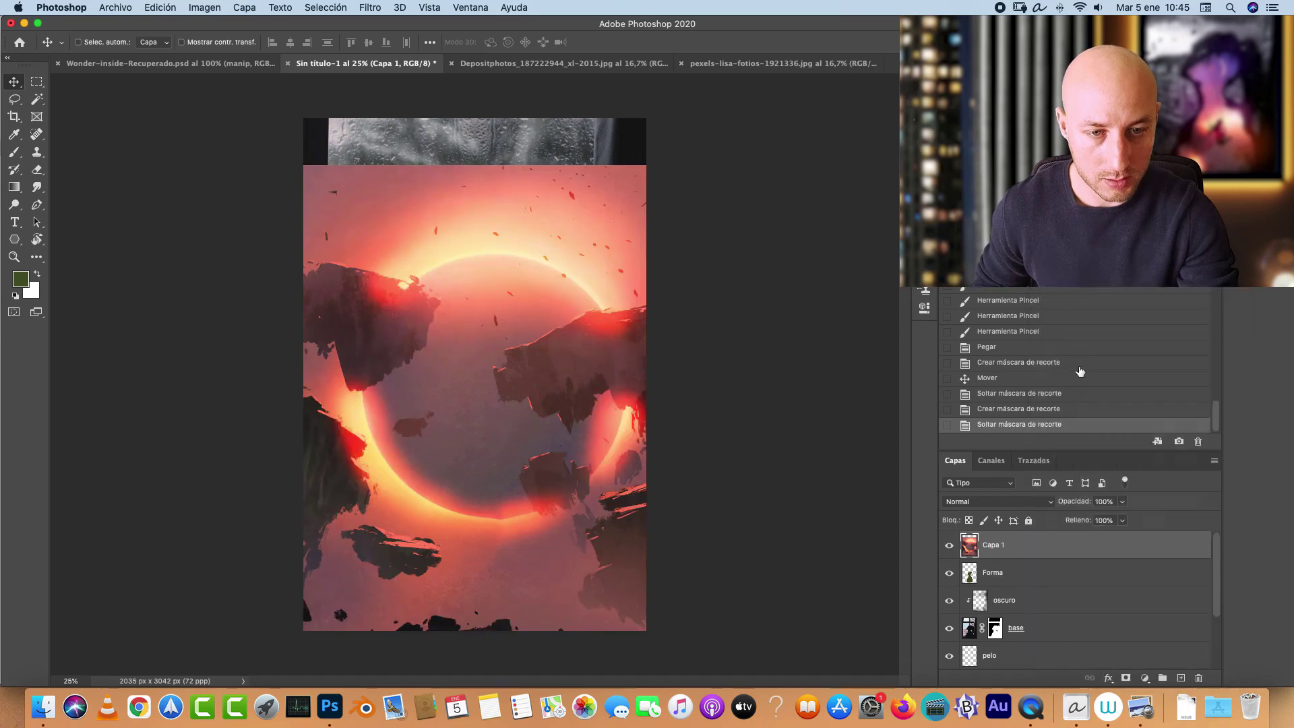
pyautogui.rightClick(1045, 543)
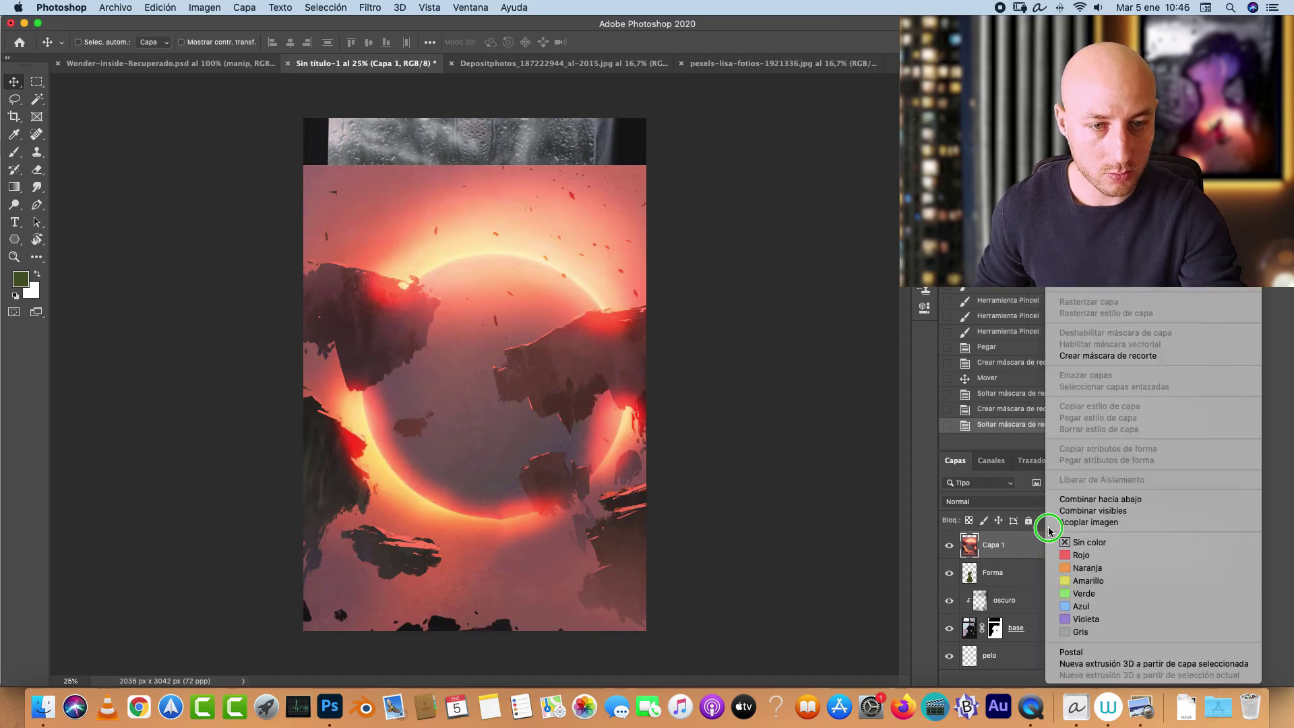
pyautogui.click(1095, 356)
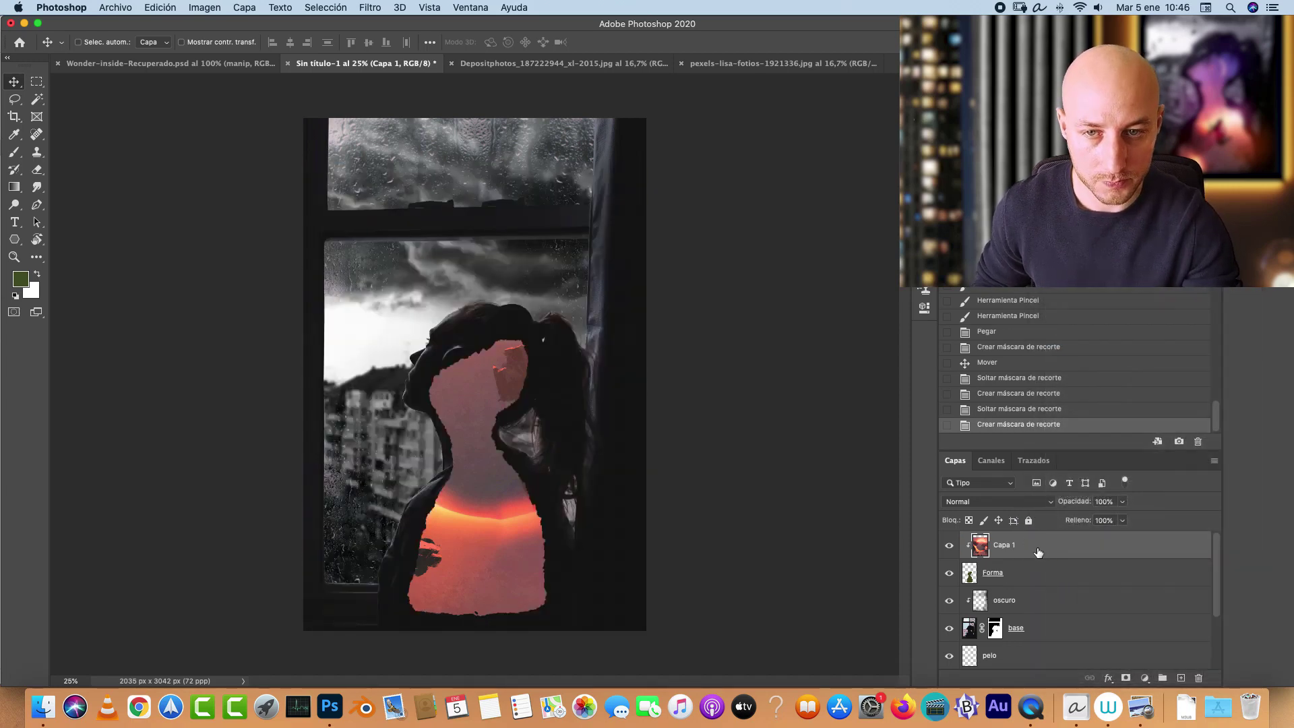
# Step: Reposition Capa 1 with Free Transform so the glowing rim crosses the neck and the dark rock ledge fills the lower torso
pyautogui.press('super+t')
pyautogui.moveTo(651, 521); pyautogui.dragTo(673, 481)
pyautogui.press('Return')
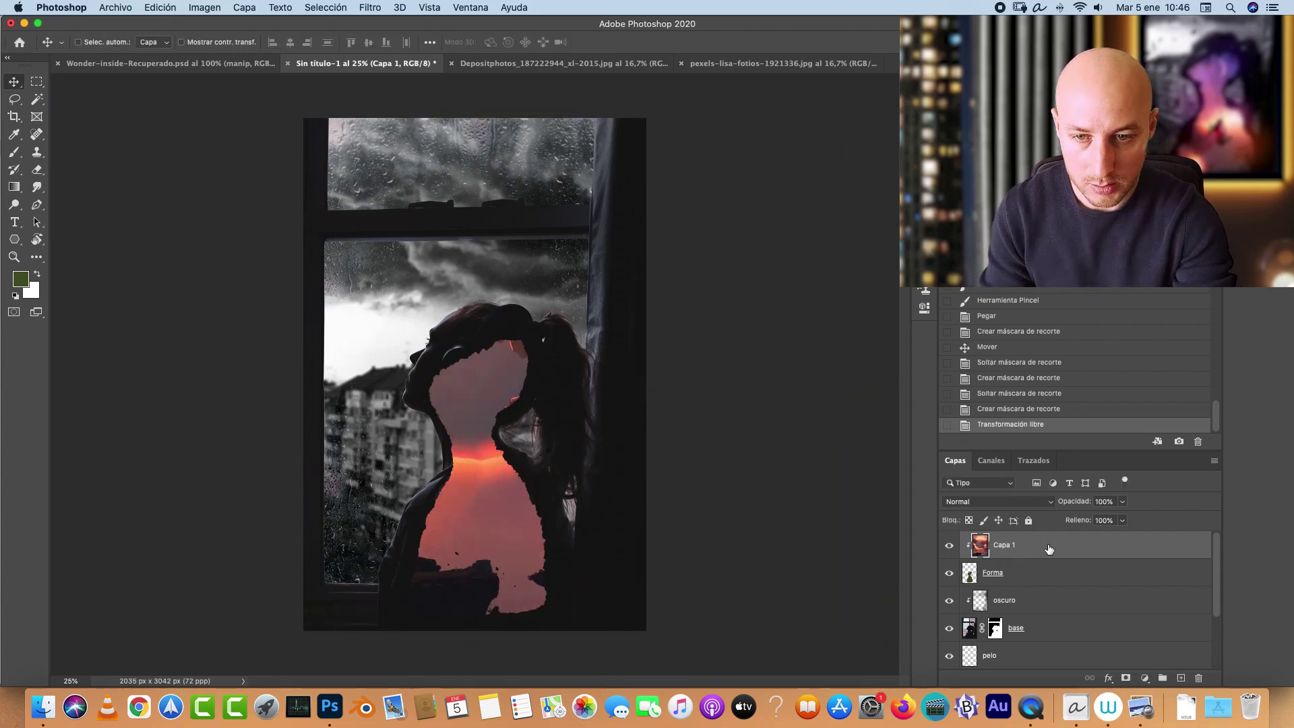
# Step: Convert Capa 1 to a smart object and rename it fondo-fantasia 1
pyautogui.rightClick(1048, 543)
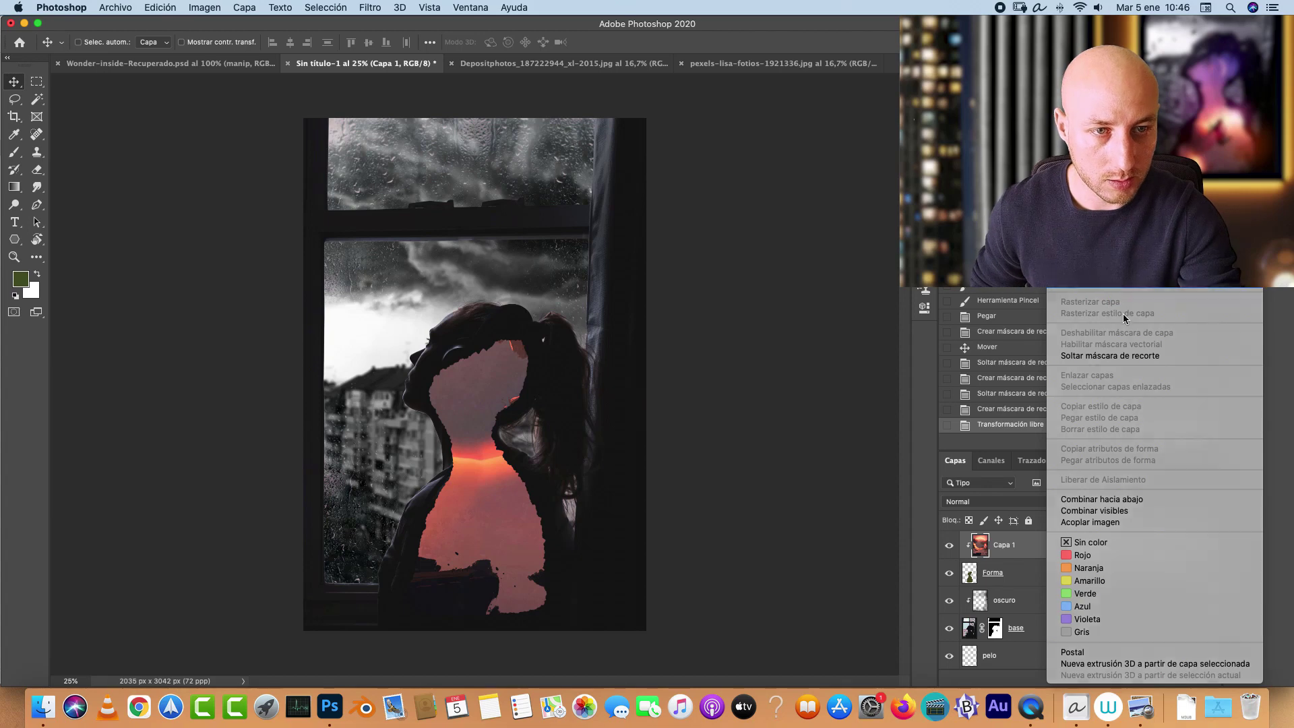
pyautogui.click(1105, 282)
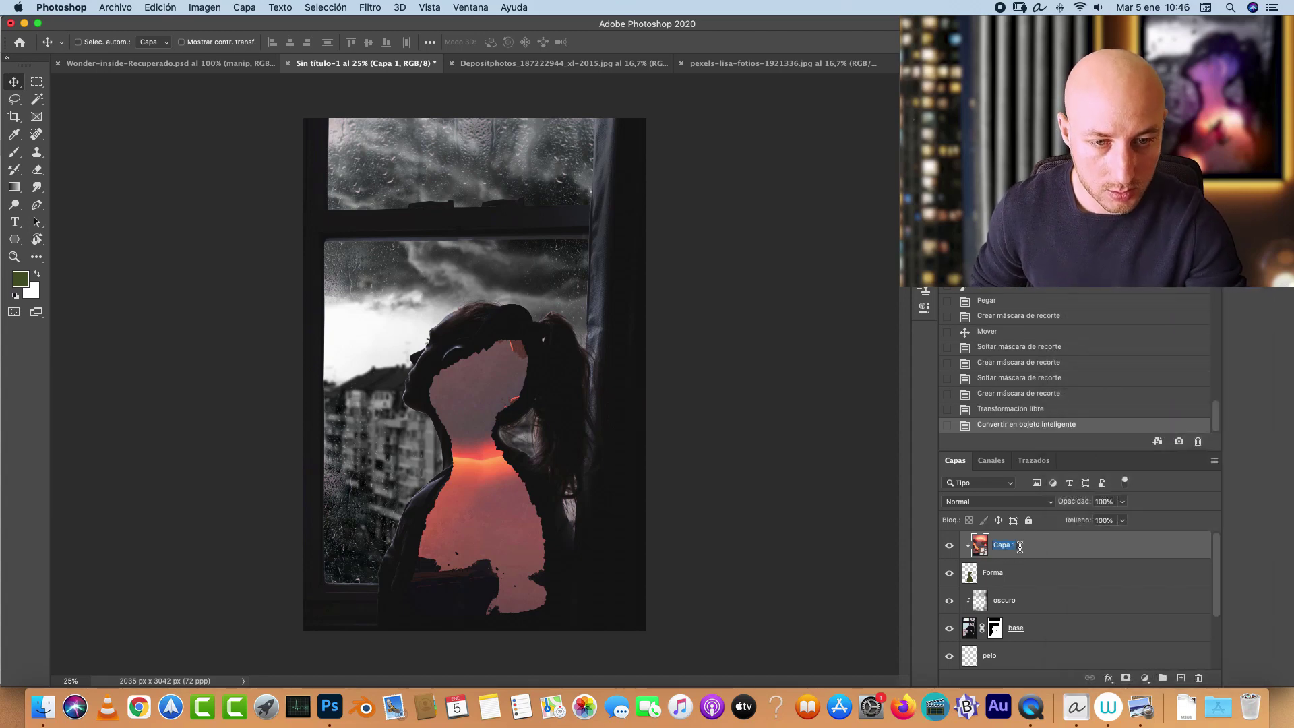
pyautogui.write('fonto-fantasi')
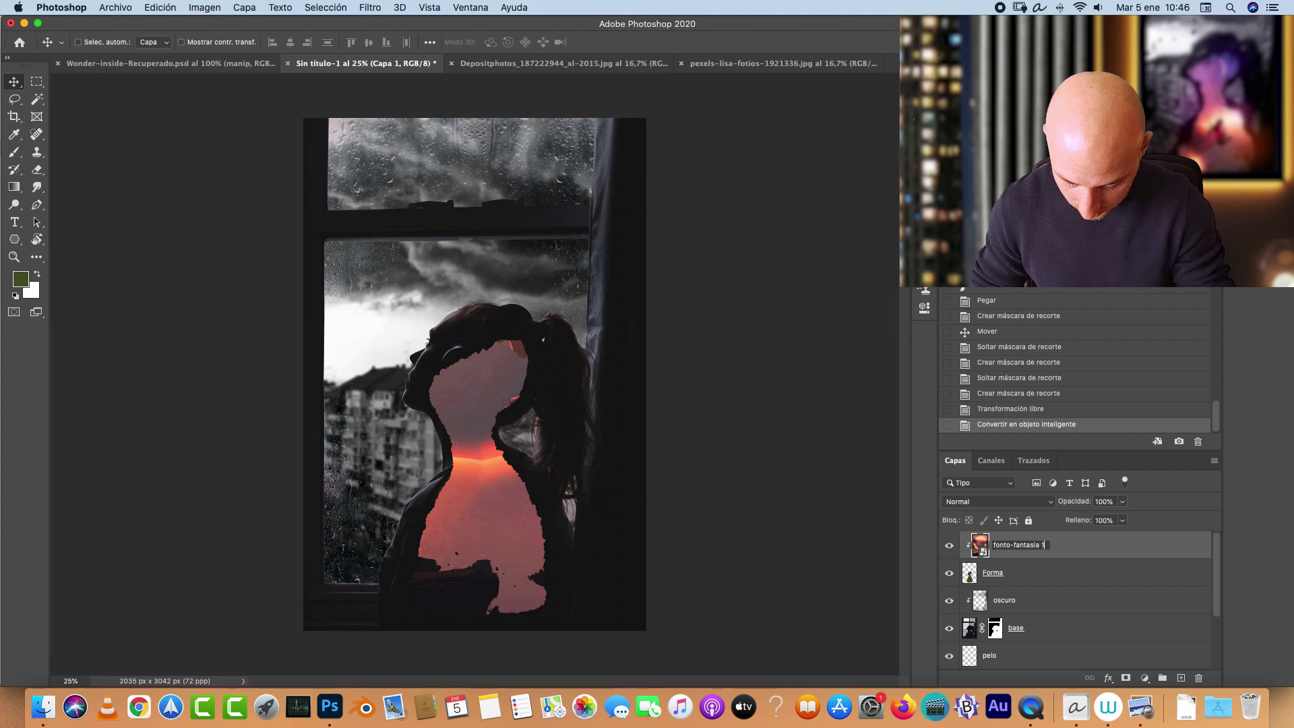
pyautogui.press('Return')
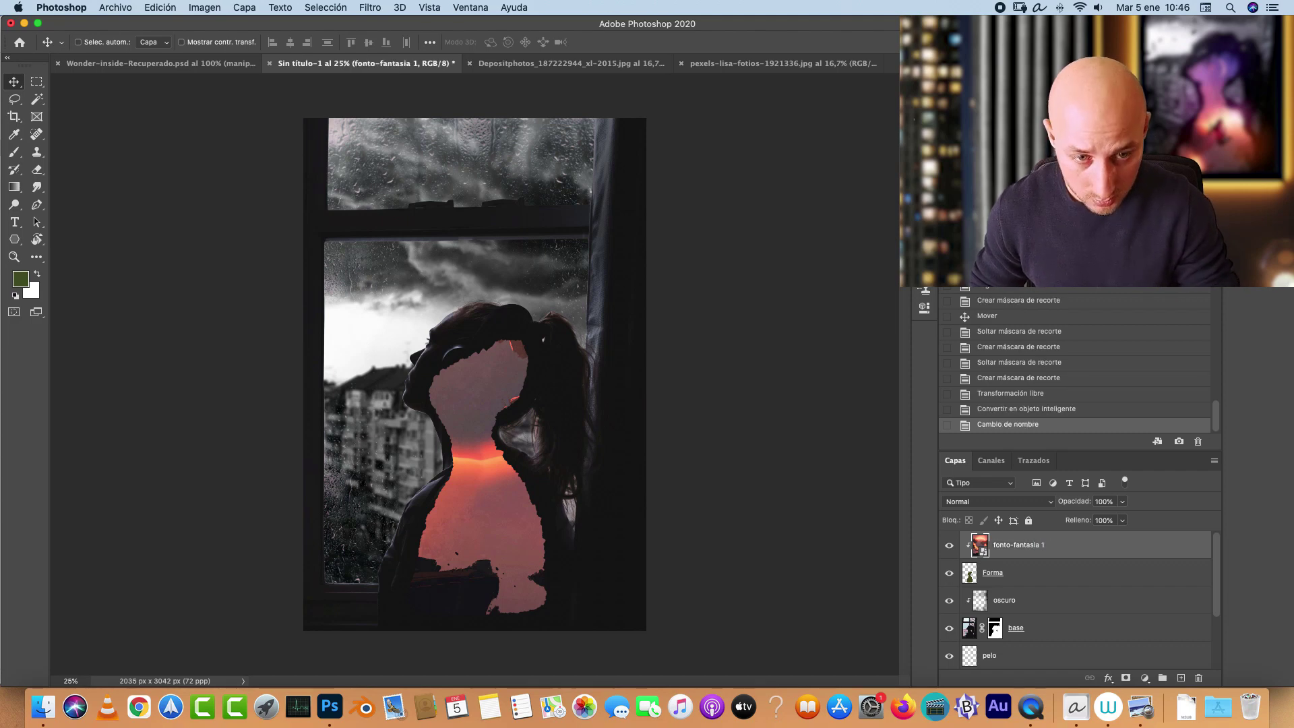
pyautogui.write('fondo-fantasia 1')
pyautogui.press('Return')
# Step: Scale fondo-fantasia 1 to about 73% and place its glowing arc at the silhouette's lower left, using Wonder-inside-Recuperado.psd as reference
pyautogui.hotkey('ctrl', 't')
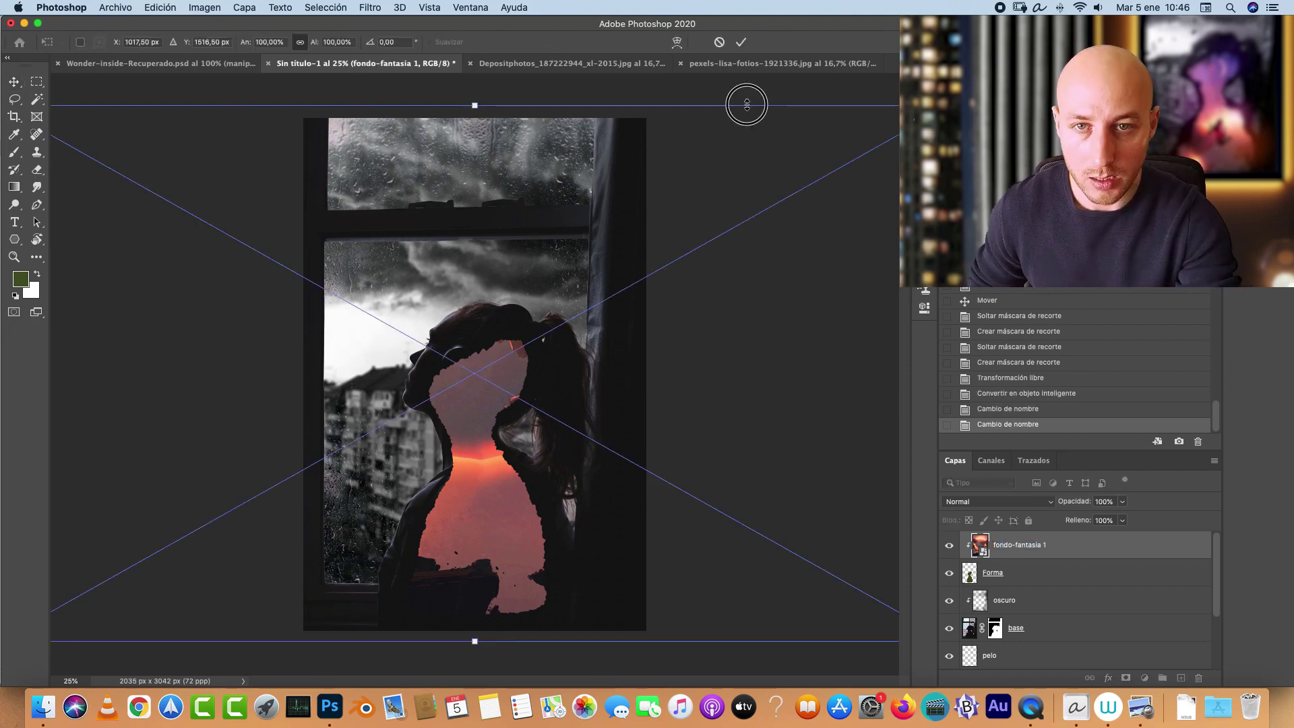
pyautogui.moveTo(745, 104); pyautogui.dragTo(725, 261)
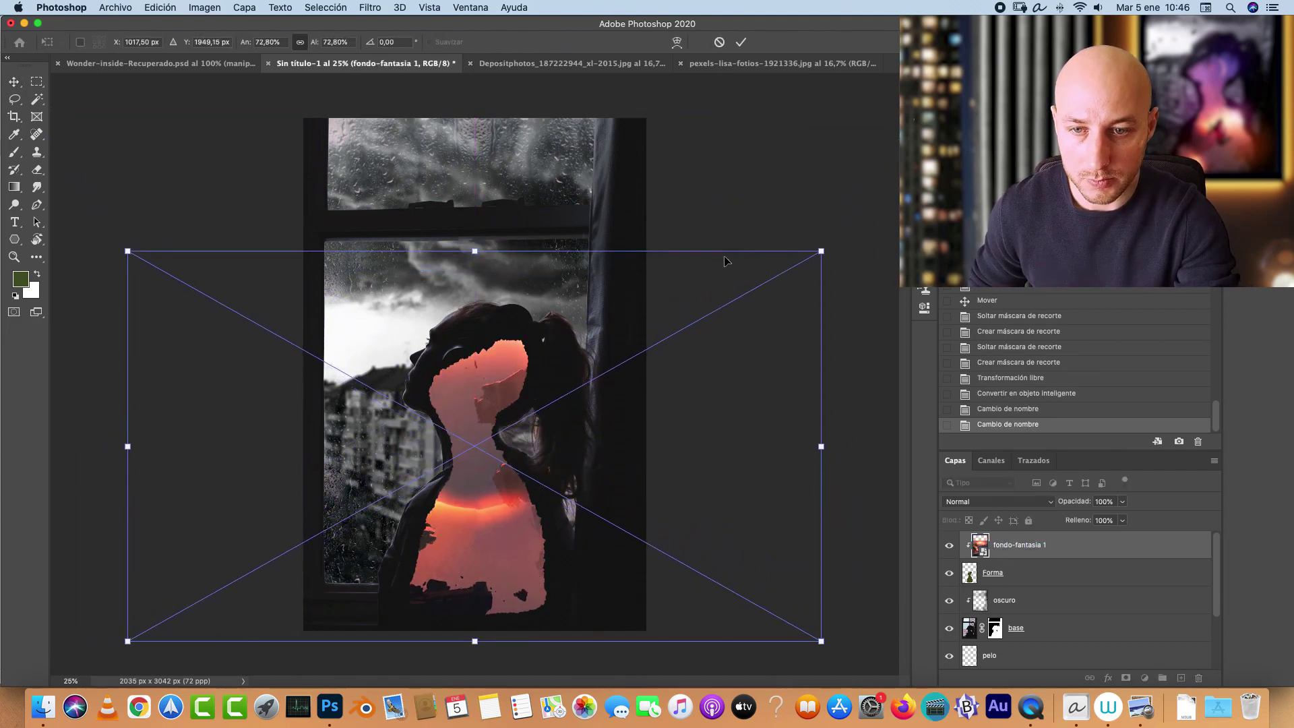
pyautogui.click(185, 64)
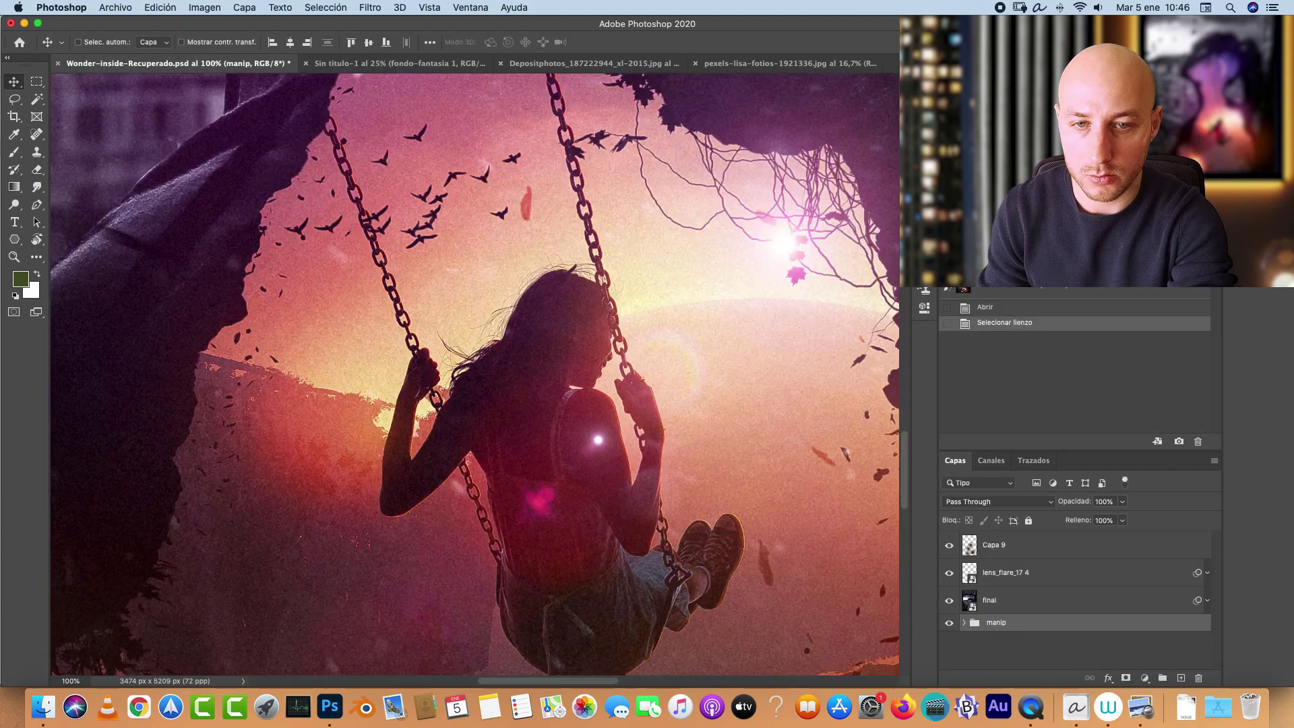
pyautogui.press('super+minus')
pyautogui.press('super+minus')
pyautogui.press('super+minus')
pyautogui.click(465, 63)
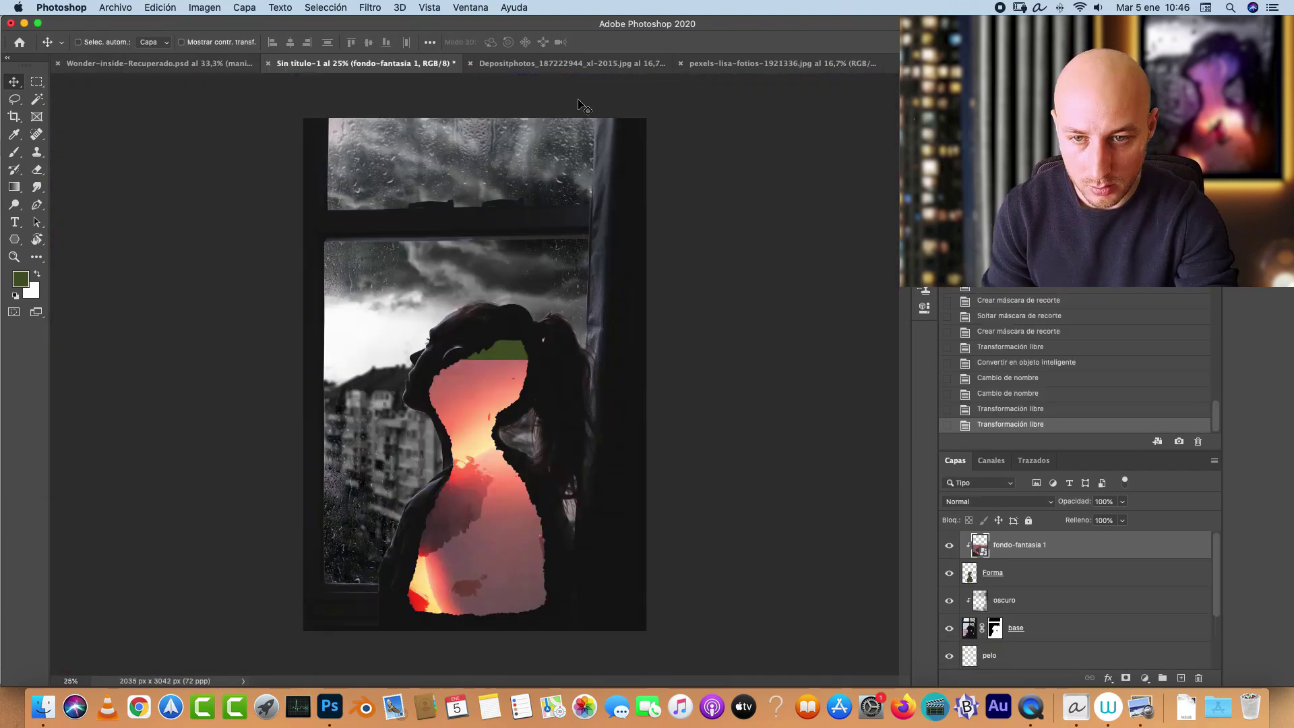
# Step: Close the Depositphotos image without saving its changes
pyautogui.click(539, 64)
pyautogui.press('super+w')
pyautogui.click(595, 244)
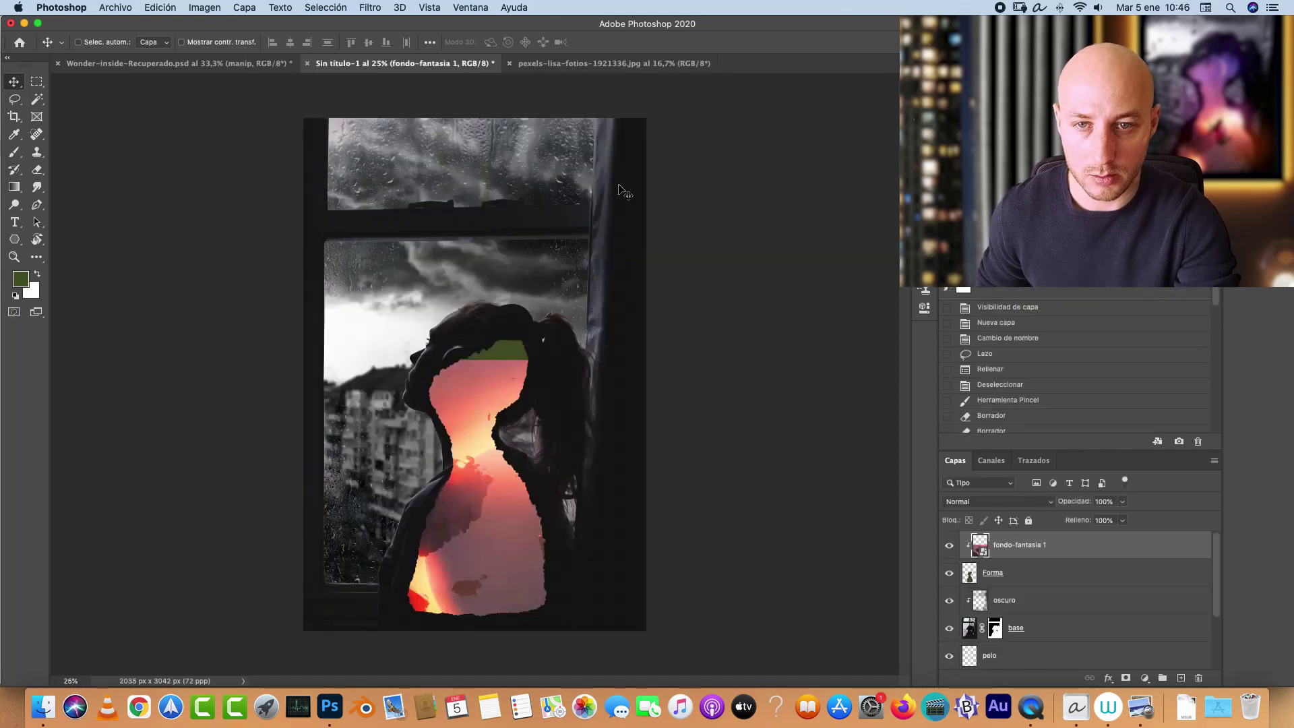
# Step: Transfer the whole pexels crescent-moon sky image into Sin título-1 above fondo-fantasia 1, close its source file, and clip the pasted layer
pyautogui.click(610, 63)
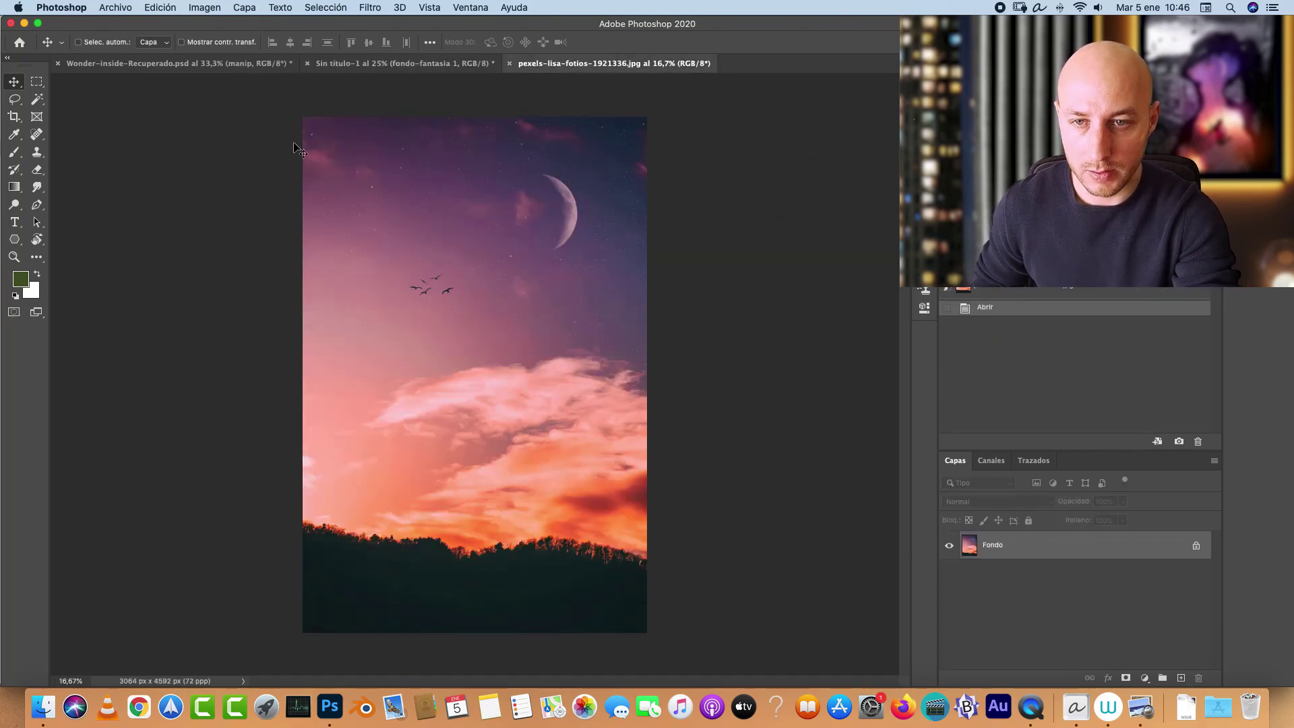
pyautogui.press('super+a')
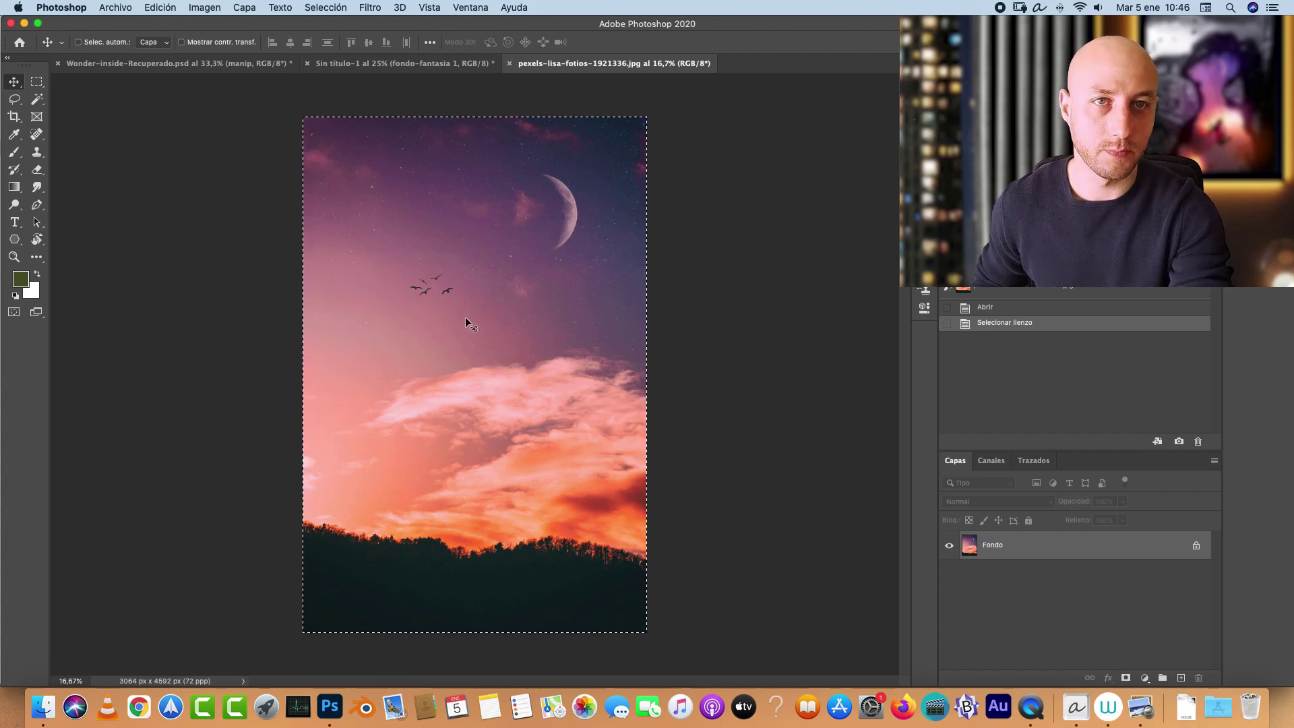
pyautogui.press('super+a')
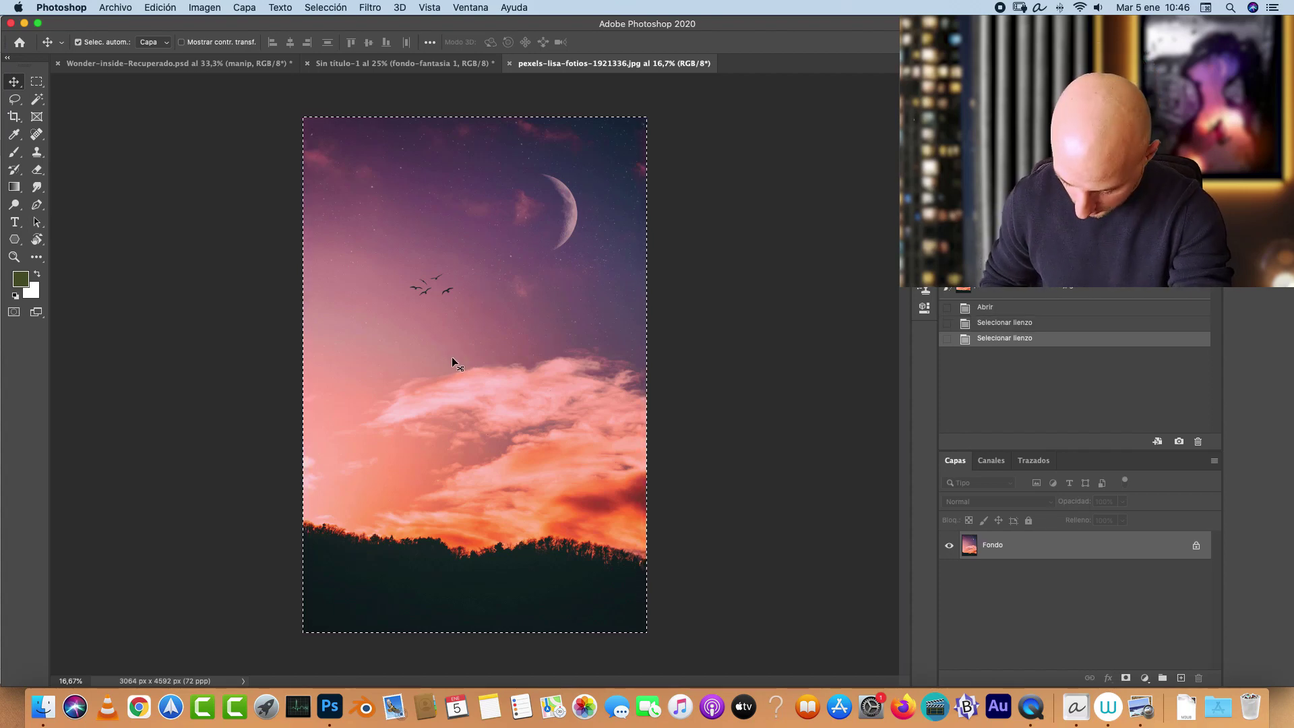
pyautogui.press('super+w')
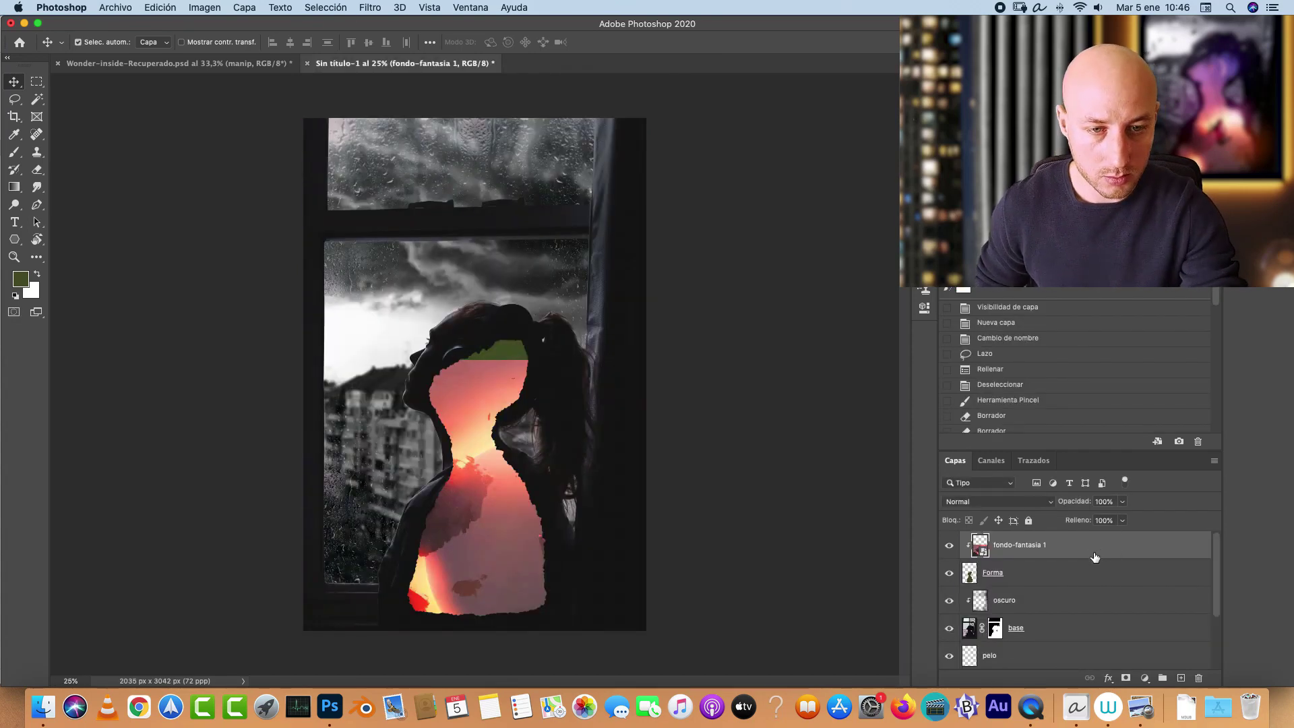
pyautogui.press('super+v')
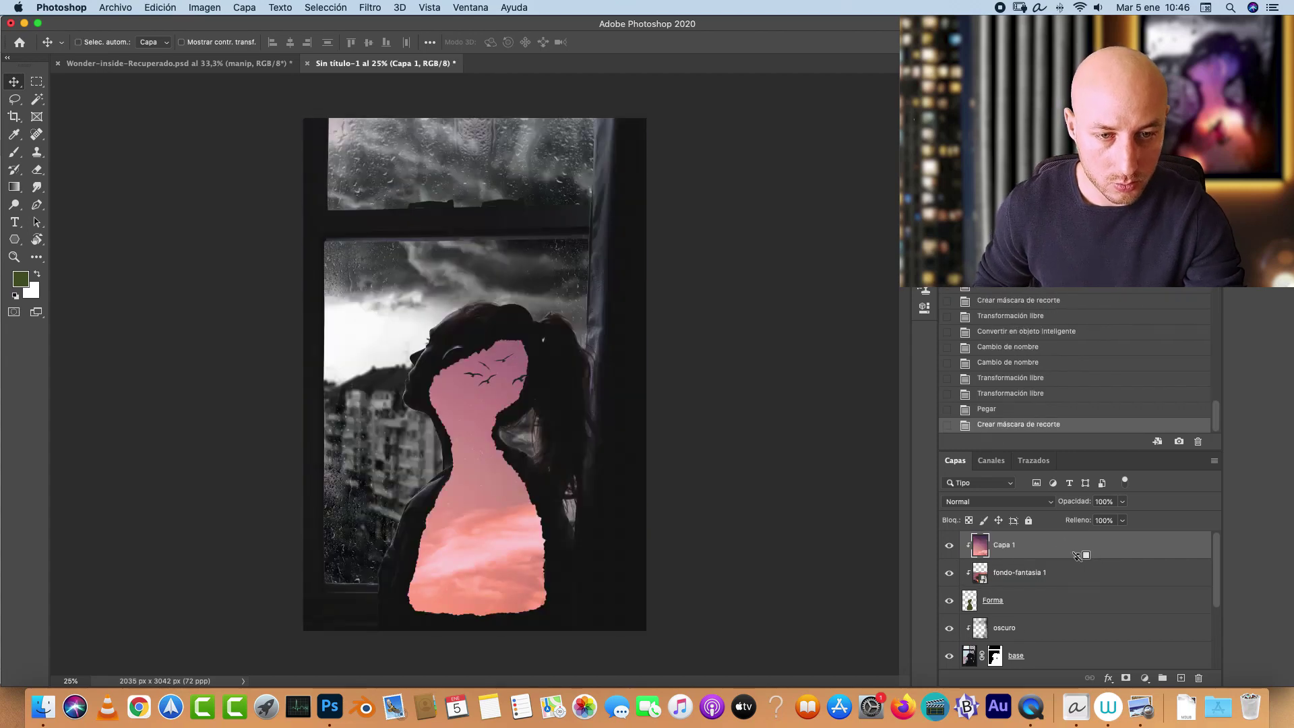
pyautogui.keyDown('alt'); pyautogui.click(1078, 558); pyautogui.keyUp('alt')
# Step: Rename the pasted sky layer fondo fantasia 2 and convert it to a smart object
pyautogui.doubleClick(1014, 545)
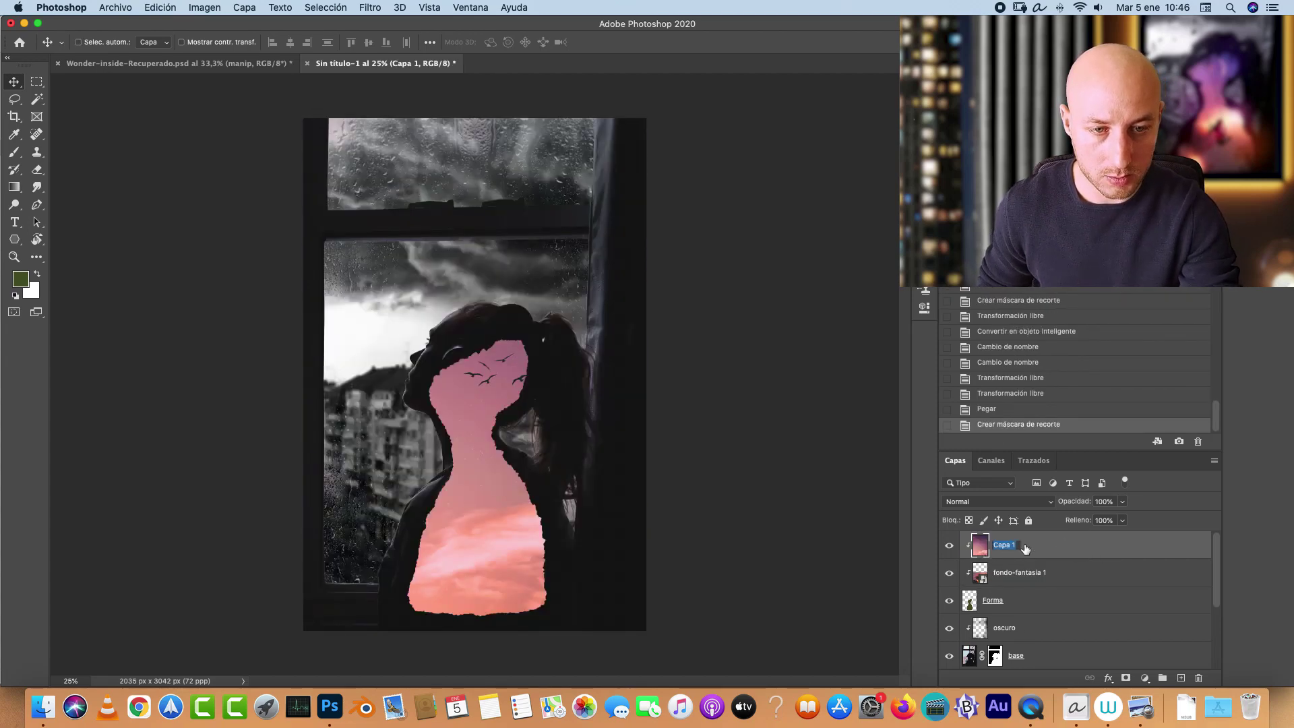
pyautogui.write('fondo fantasi')
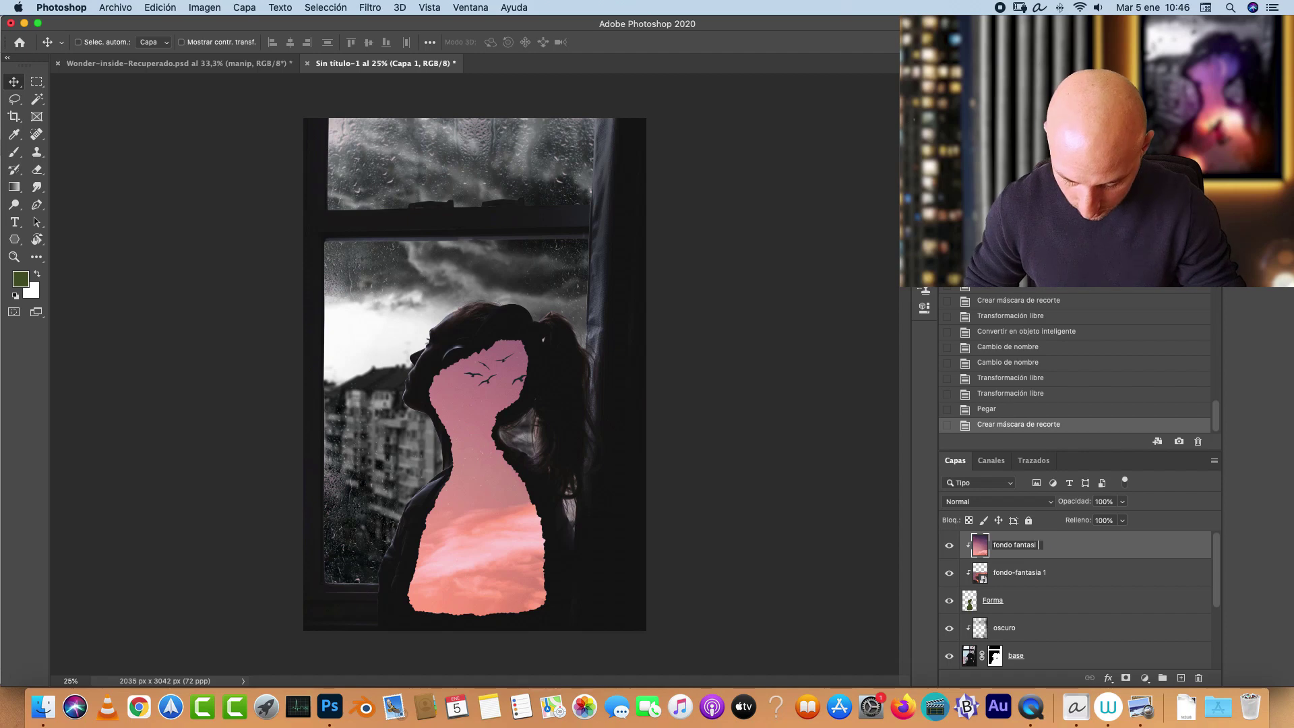
pyautogui.write('a 2')
pyautogui.press('Return')
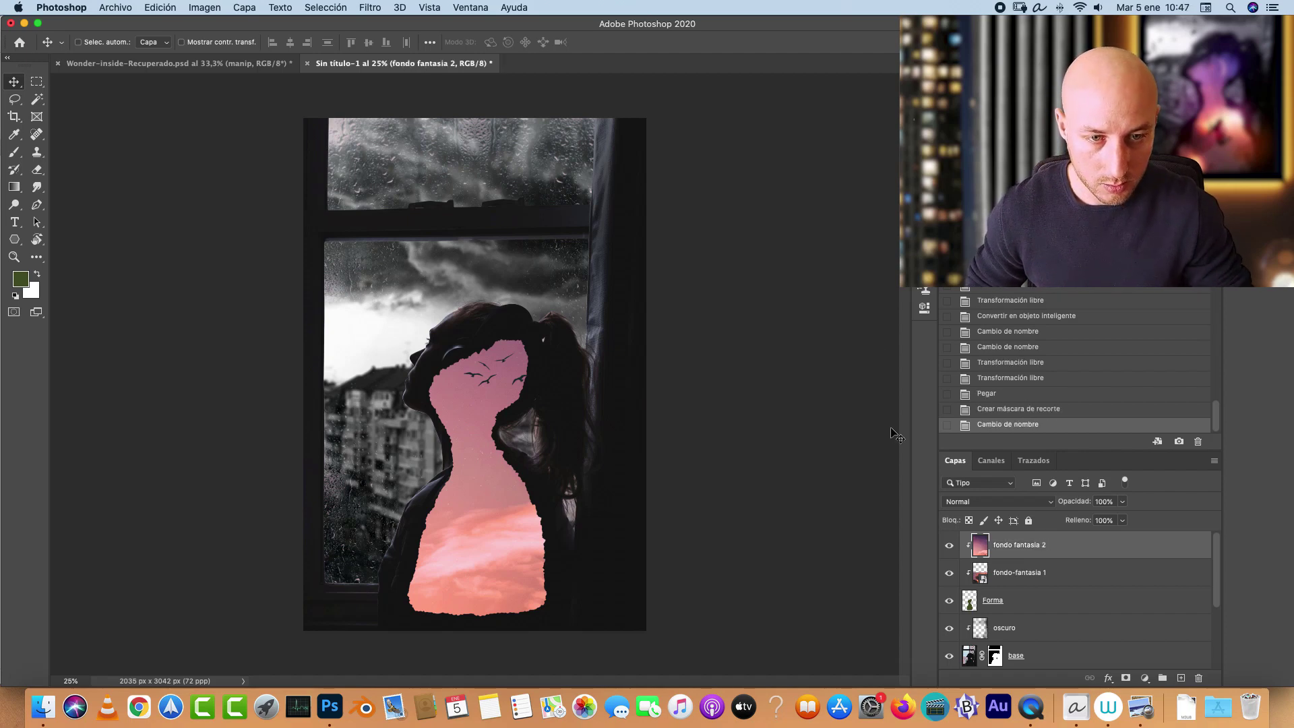
pyautogui.press('cmd+t')
pyautogui.press('Escape')
pyautogui.rightClick(1097, 543)
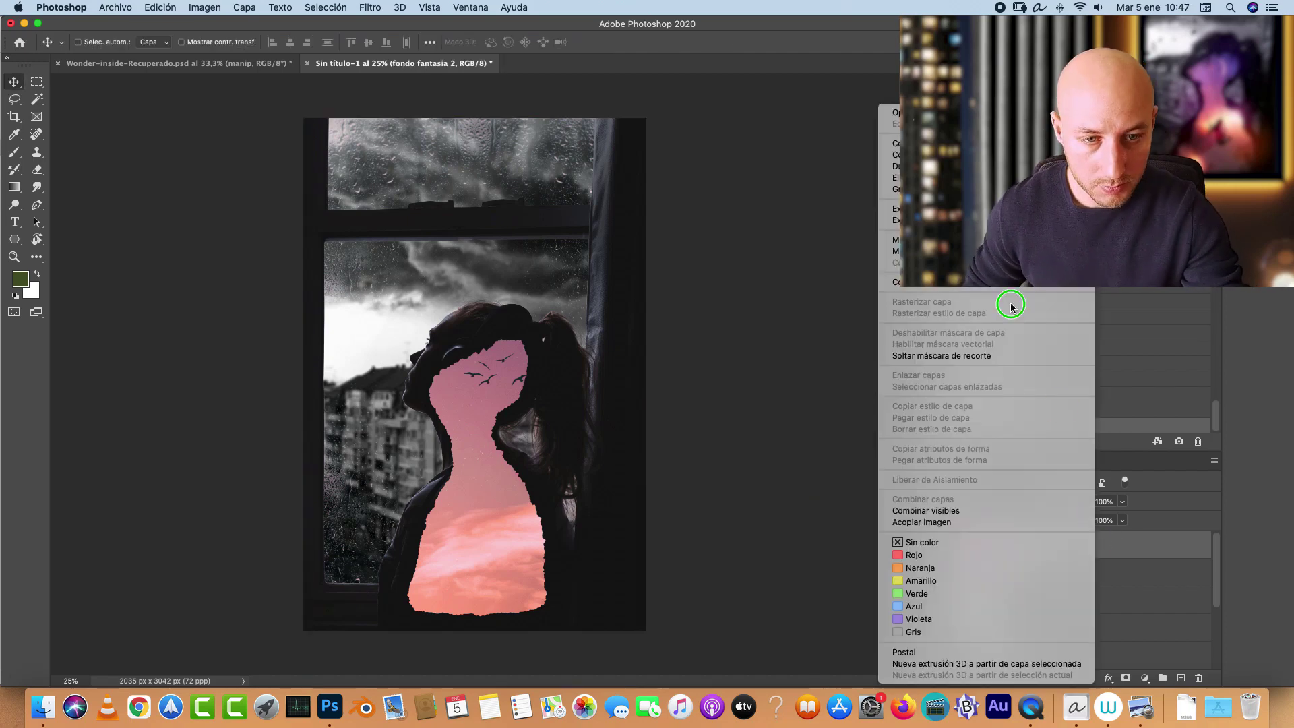
pyautogui.click(927, 283)
# Step: Scale fondo fantasia 2 to about 46% with the crescent moon inside the head, and compare the composition with Wonder-inside-Recuperado.psd
pyautogui.press('cmd+t')
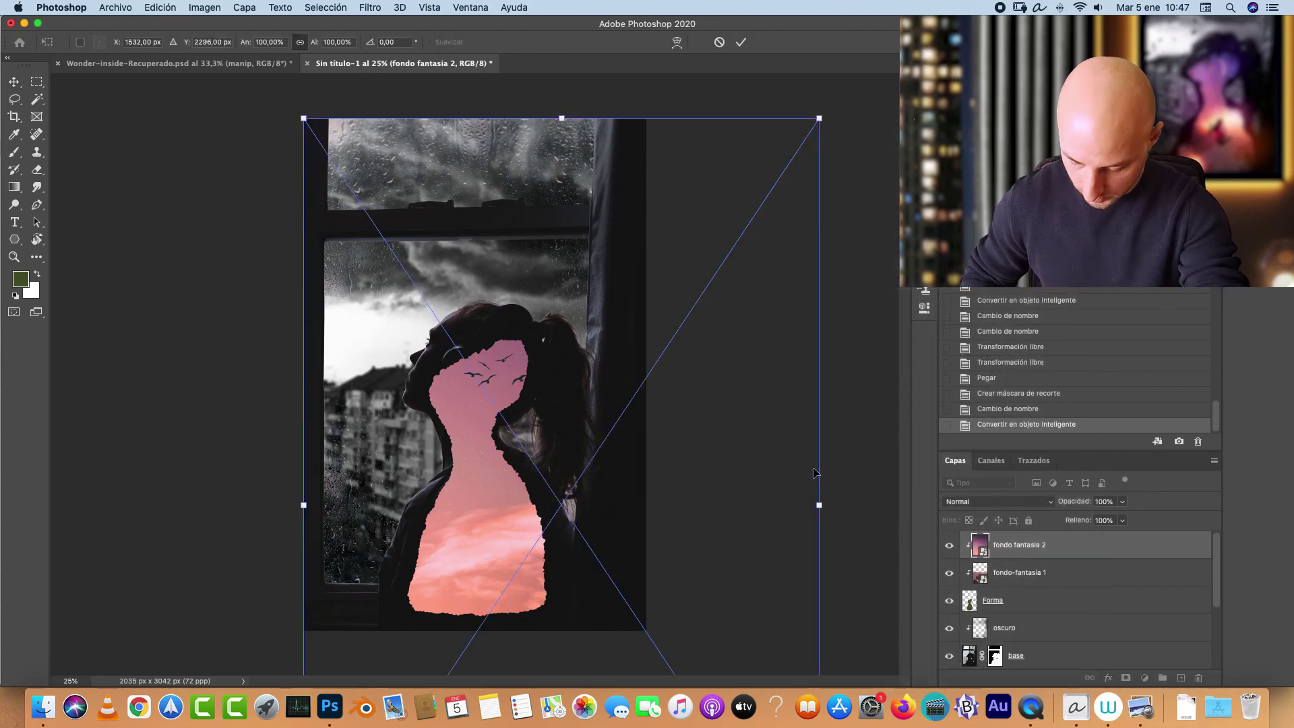
pyautogui.moveTo(820, 505); pyautogui.dragTo(530, 507)
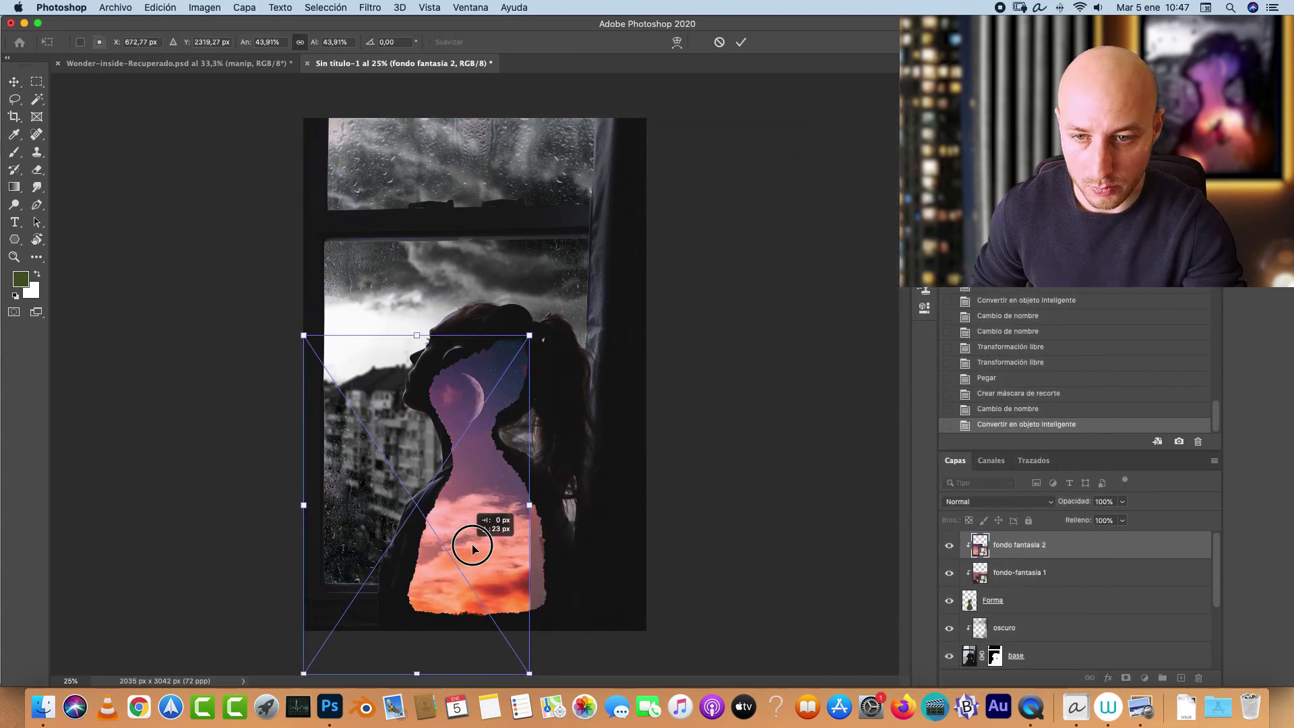
pyautogui.moveTo(451, 547); pyautogui.dragTo(489, 520)
pyautogui.moveTo(569, 309); pyautogui.dragTo(578, 290)
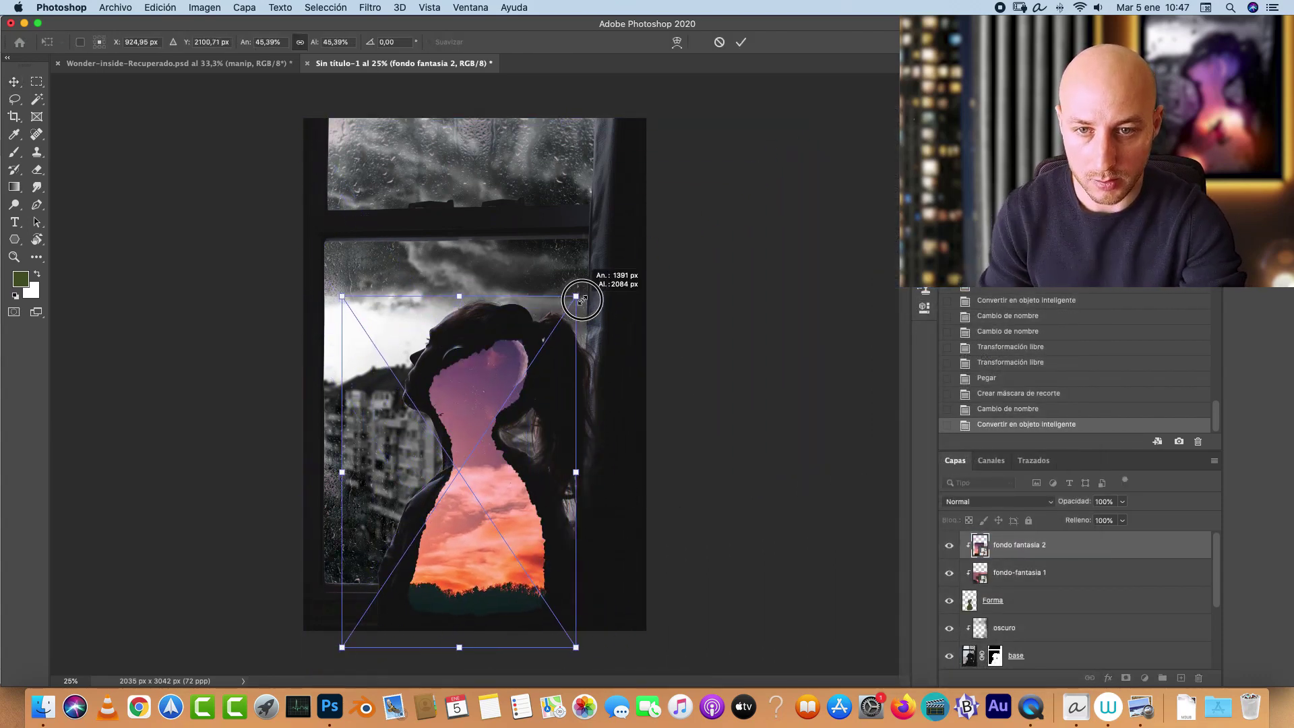
pyautogui.moveTo(554, 356); pyautogui.dragTo(537, 374)
pyautogui.press('Return')
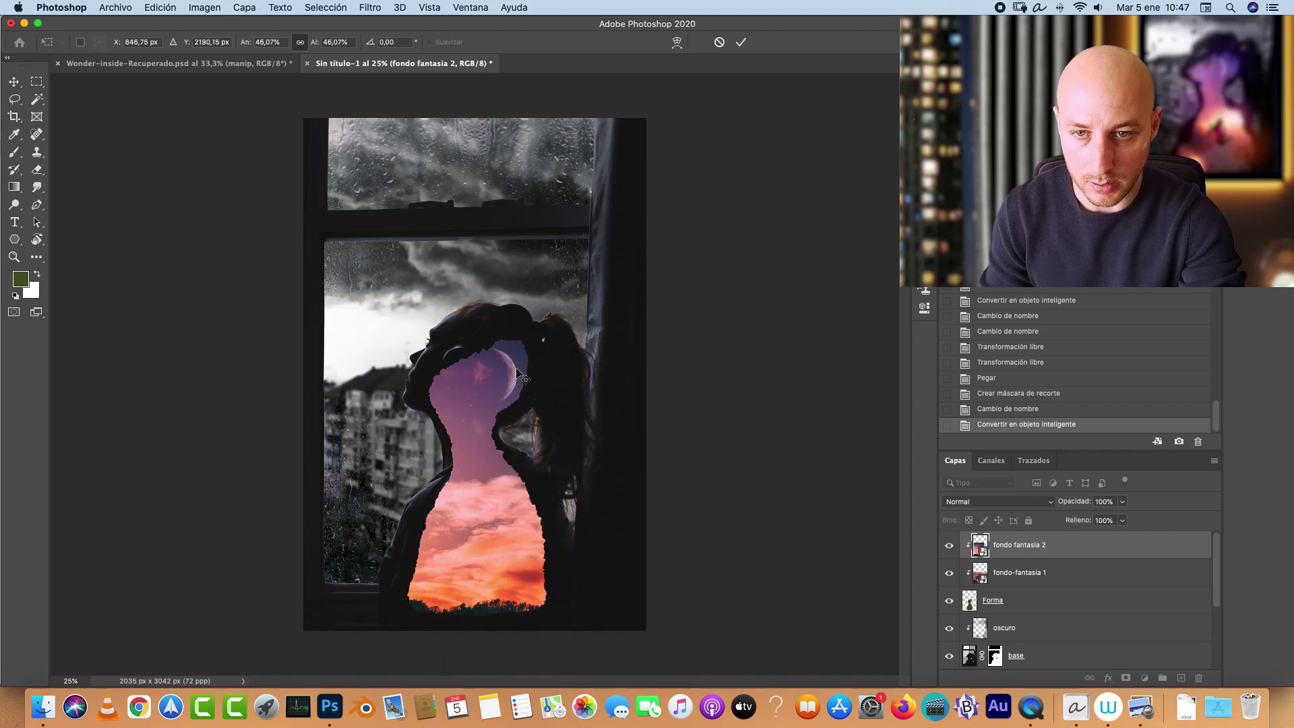
pyautogui.click(214, 63)
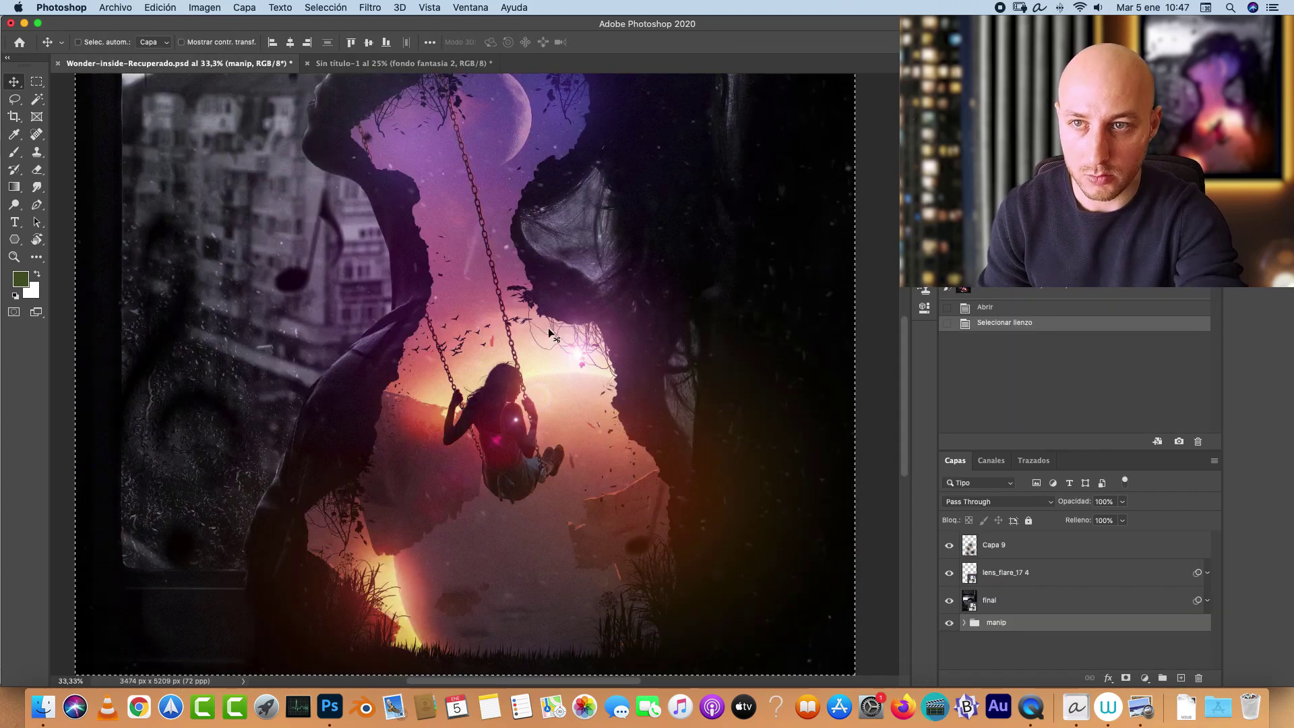
# Step: Check the swing scene in Wonder-inside-Recuperado.psd, return to Sin título-1, and move fondo fantasia 2 slightly higher inside the silhouette
pyautogui.scroll(5, 459, 119)
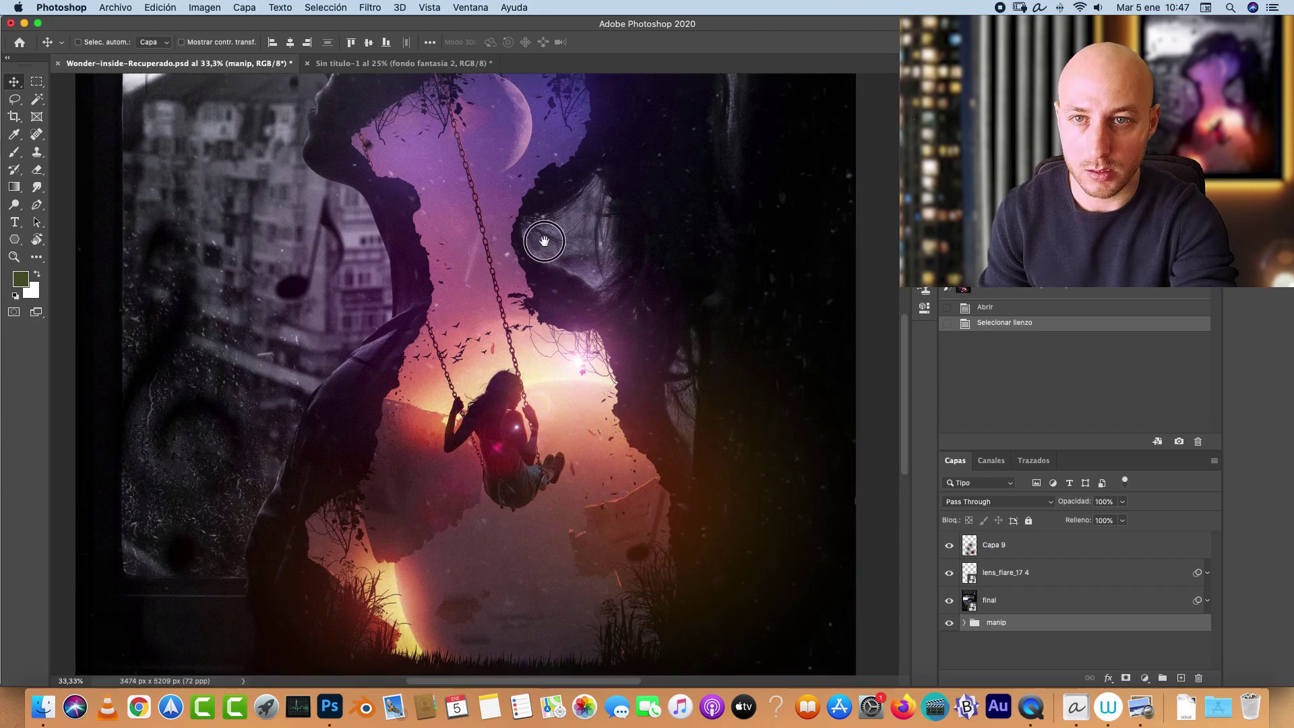
pyautogui.click(418, 69)
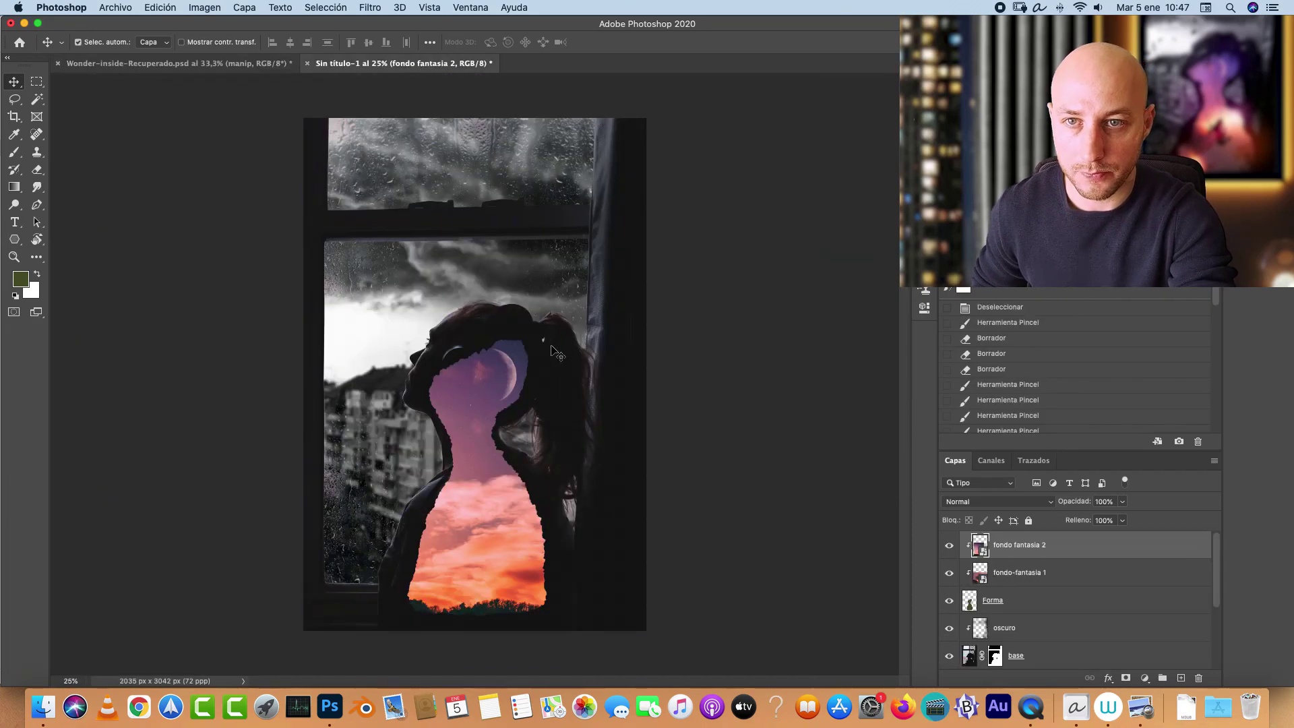
pyautogui.press('super+t')
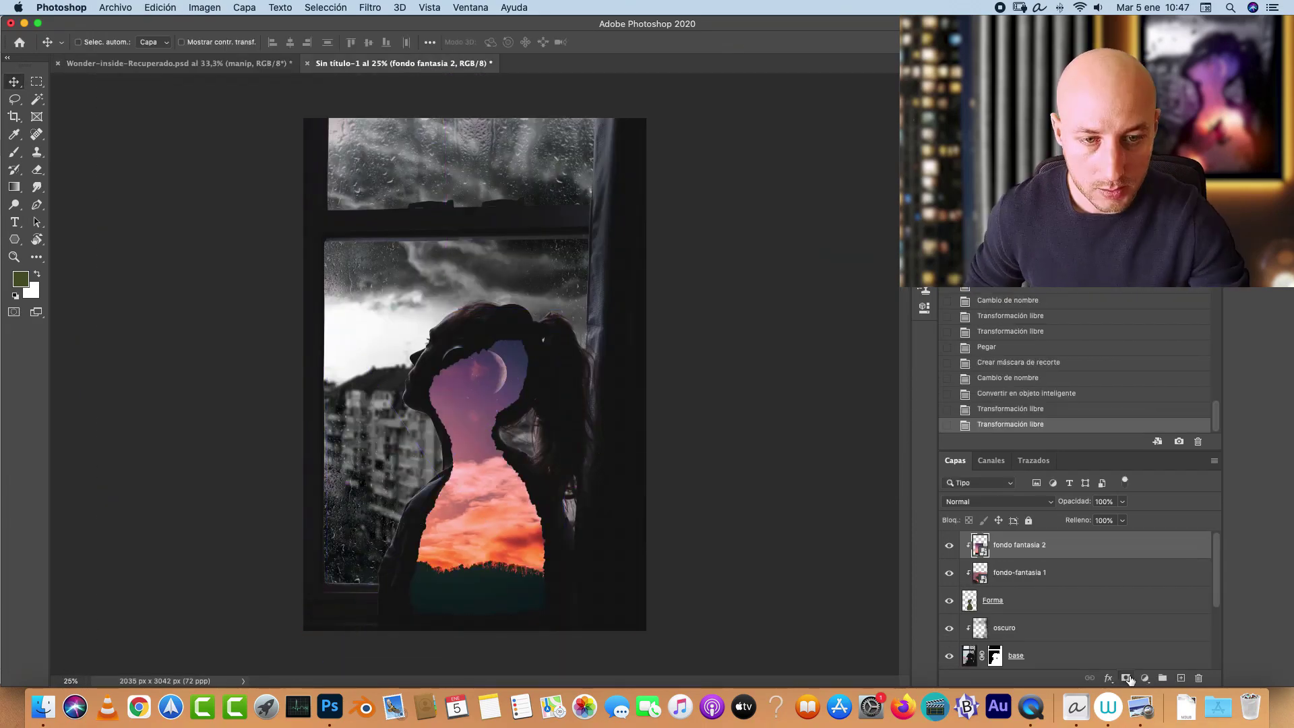
# Step: Add a layer mask to fondo fantasia 2 and set up a linear Gradient with the first preset of the Básicos group
pyautogui.click(1126, 678)
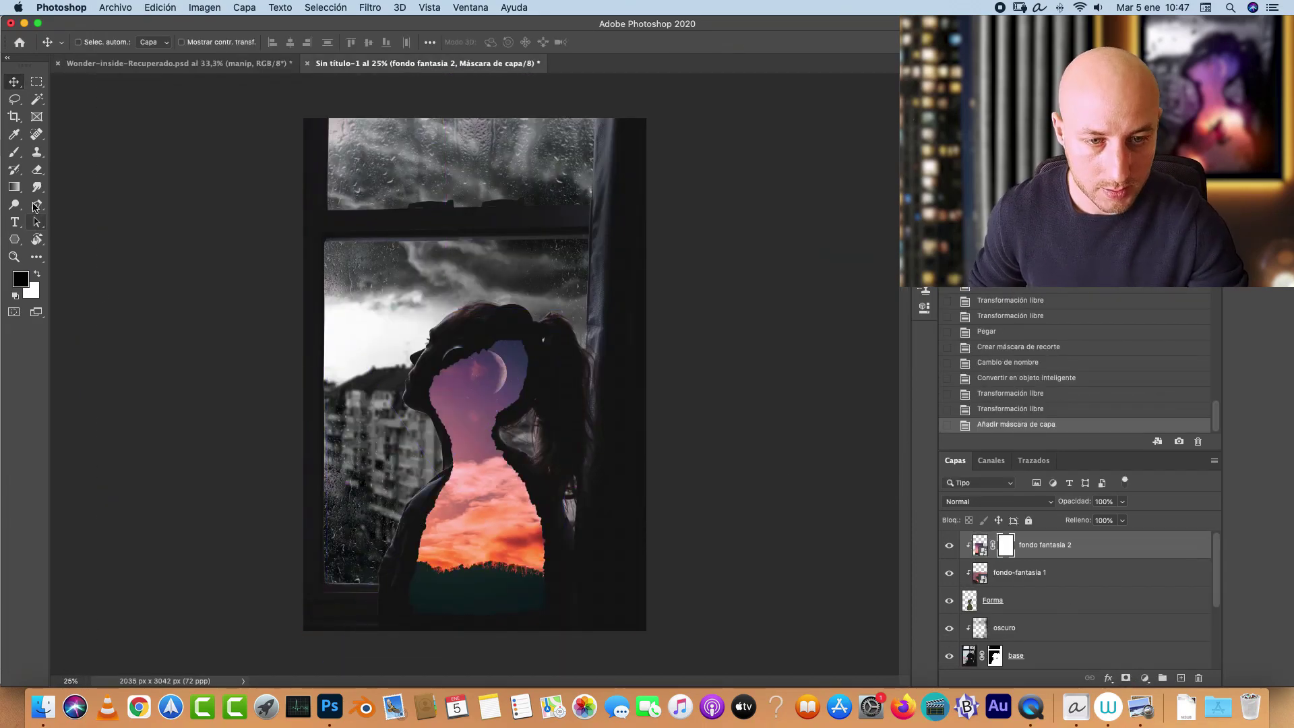
pyautogui.click(14, 187)
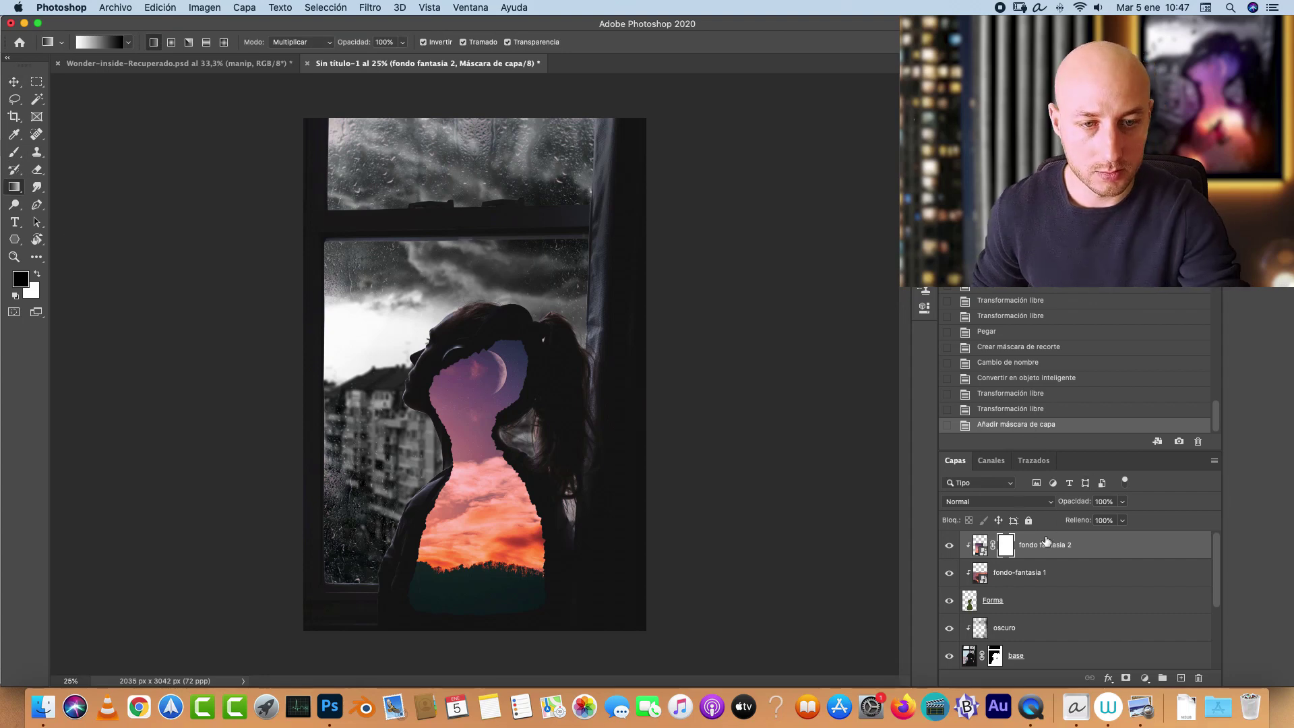
pyautogui.click(129, 43)
pyautogui.click(133, 43)
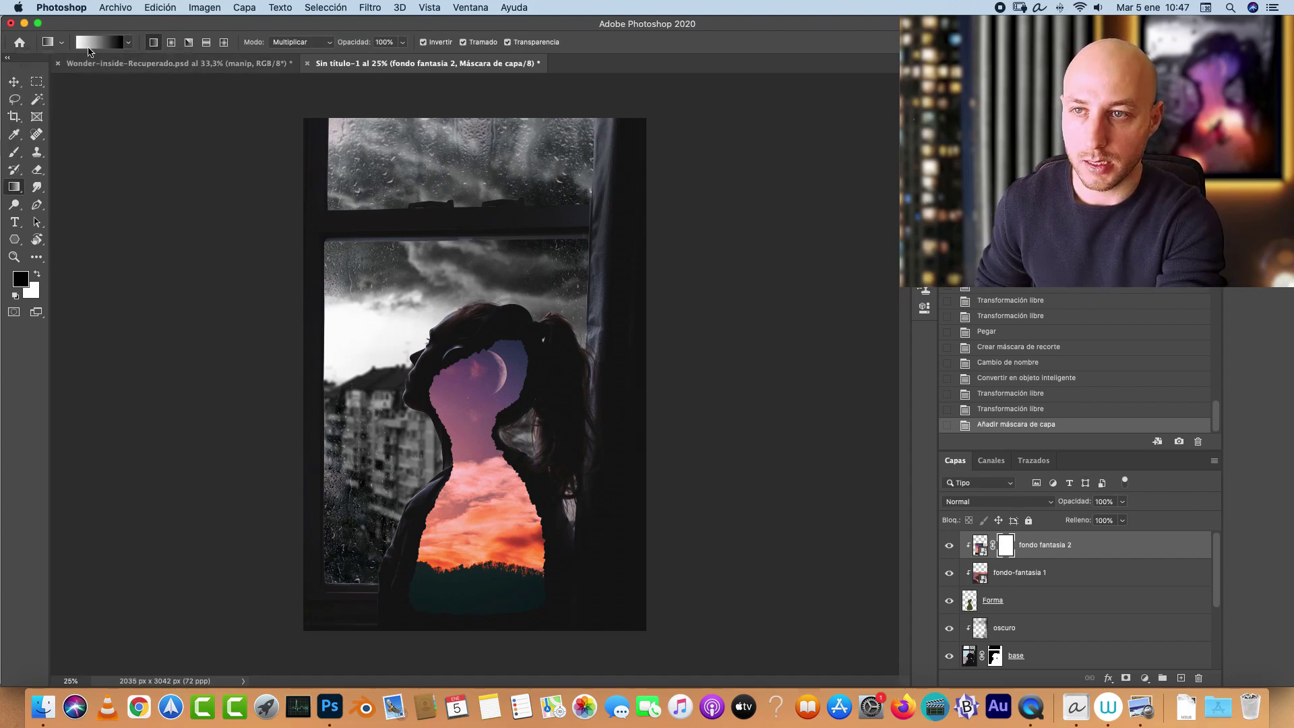
pyautogui.click(130, 44)
pyautogui.click(30, 67)
pyautogui.click(47, 89)
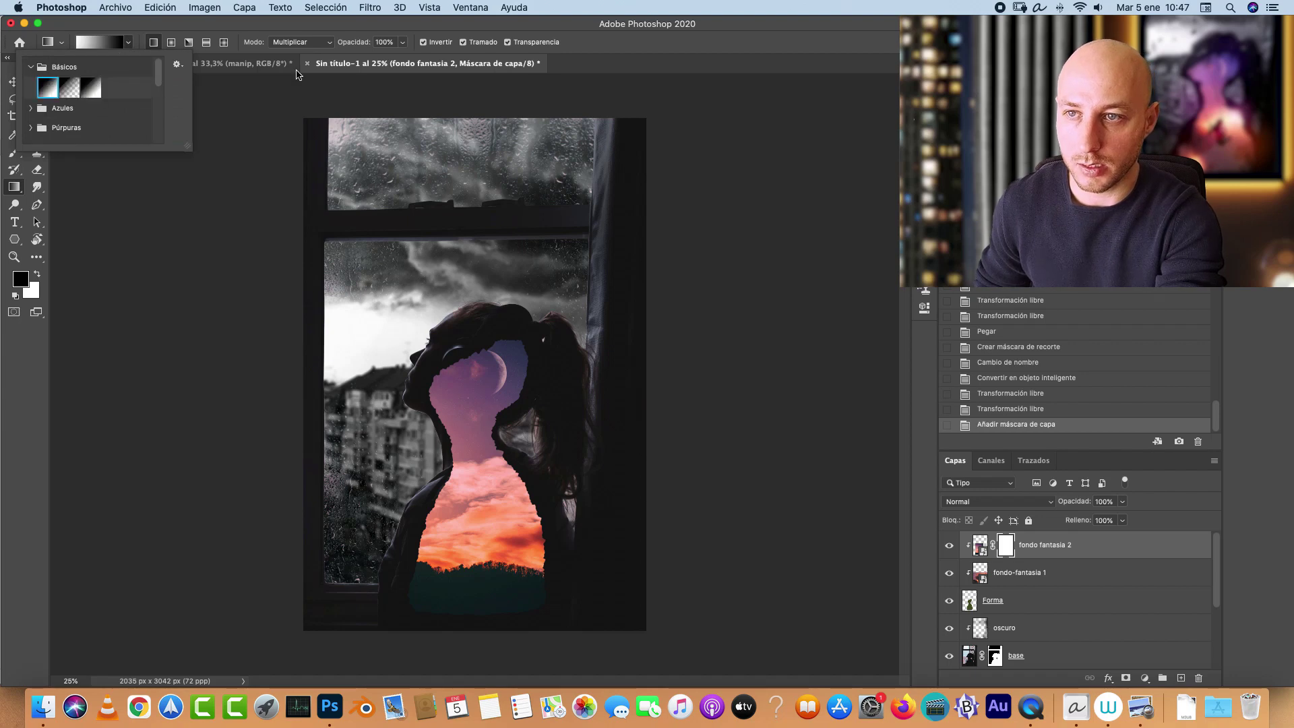
pyautogui.click(540, 106)
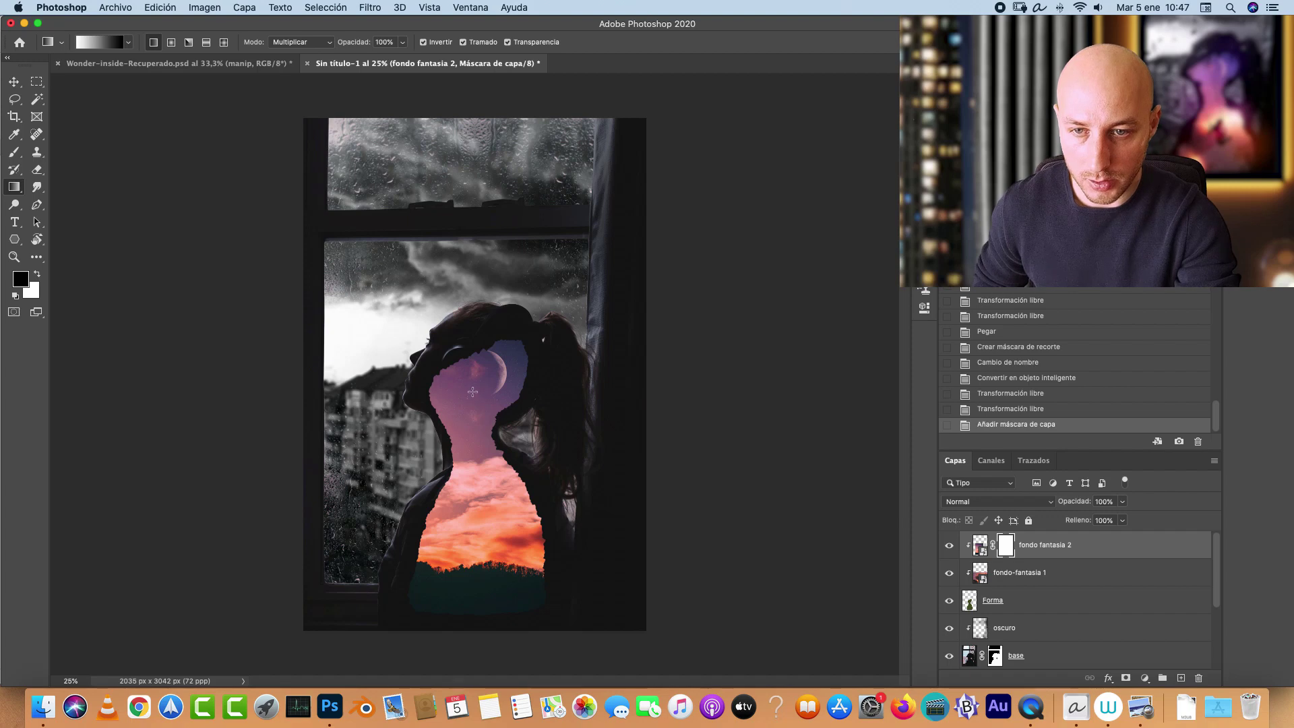
# Step: Redraw black-and-white linear gradients on the fondo fantasia 2 mask, ending with a short vertical one at the neck that blends it into fondo-fantasia 1
pyautogui.moveTo(473, 391); pyautogui.dragTo(475, 450)
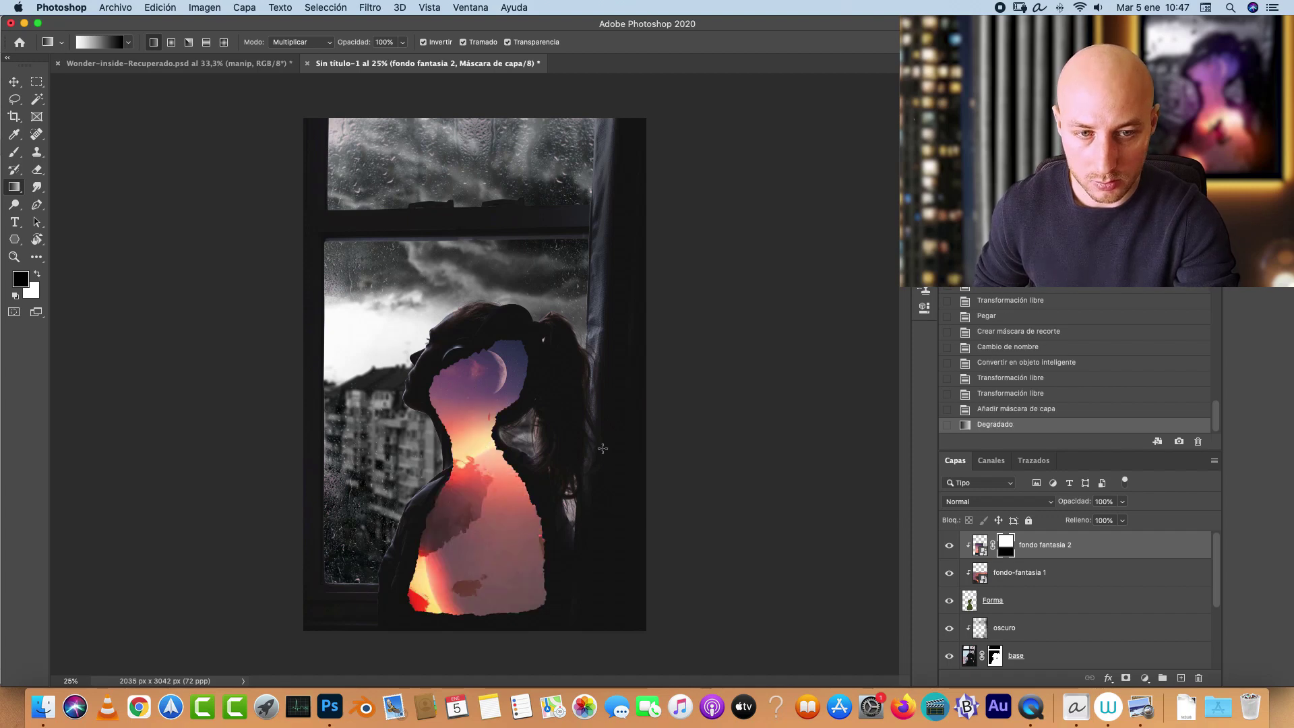
pyautogui.press('super+z')
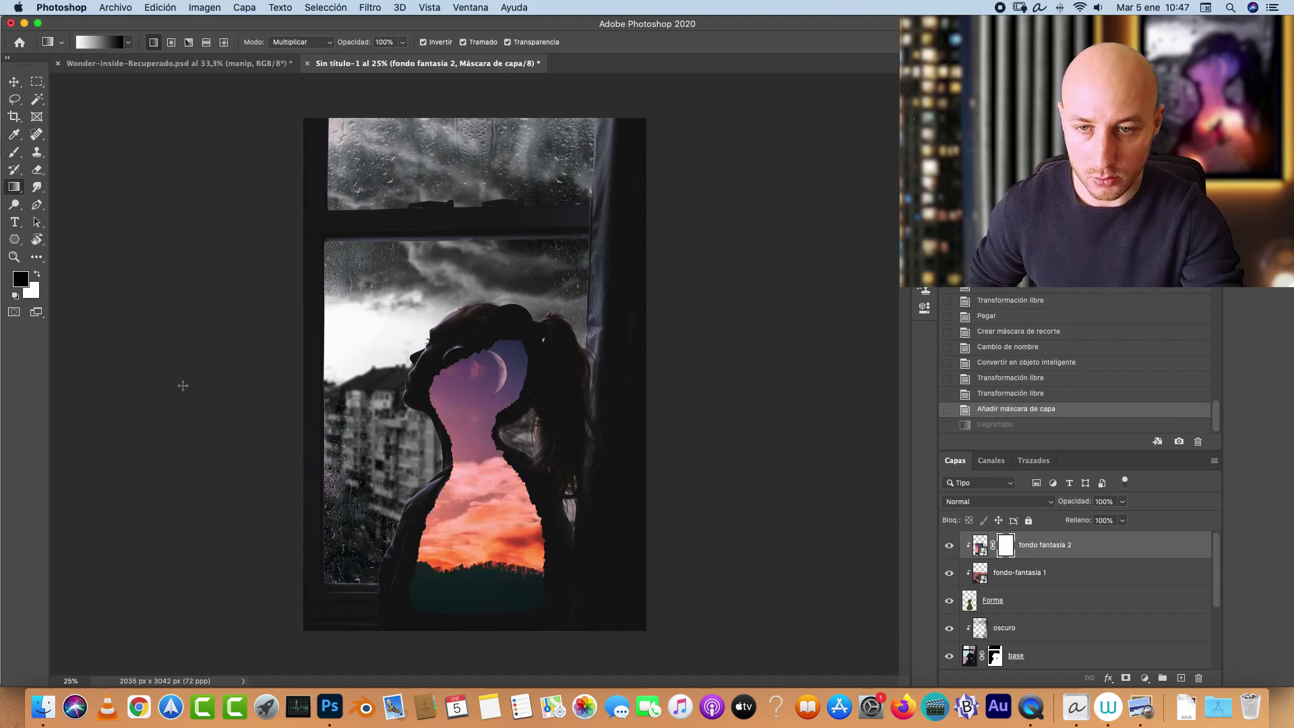
pyautogui.moveTo(484, 403); pyautogui.dragTo(478, 488)
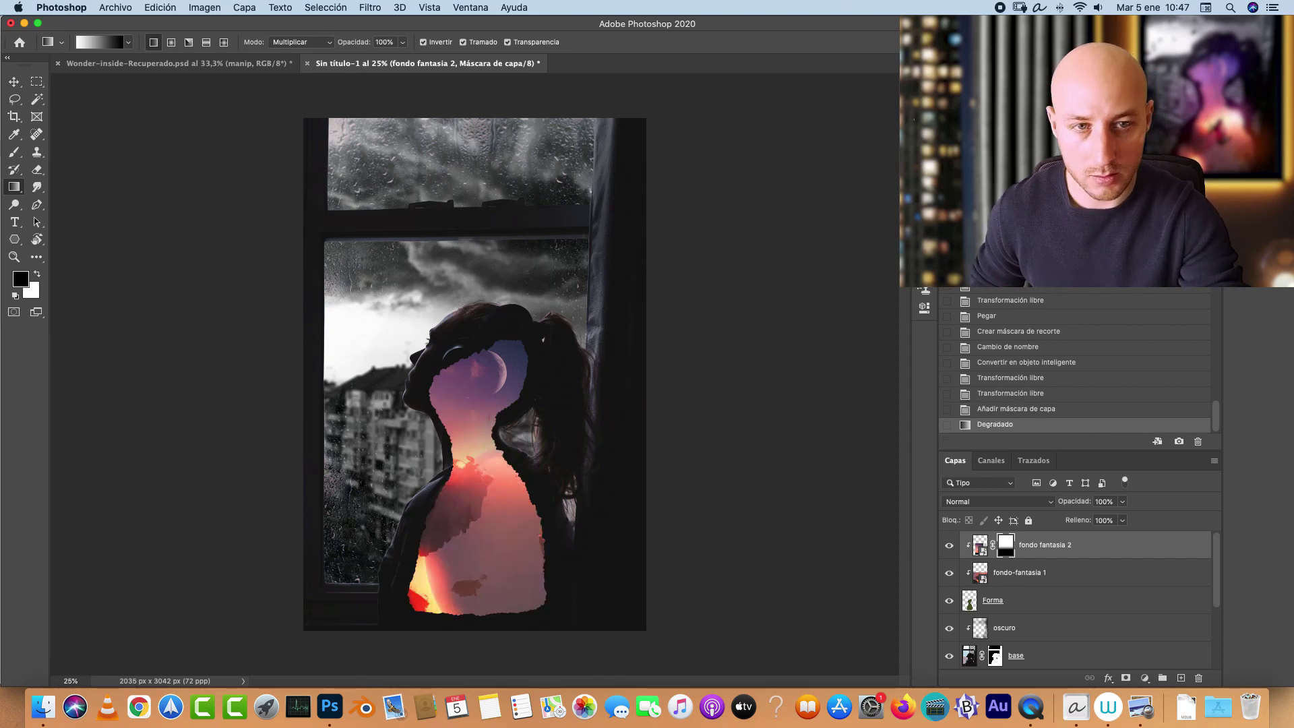
pyautogui.press('super+minus')
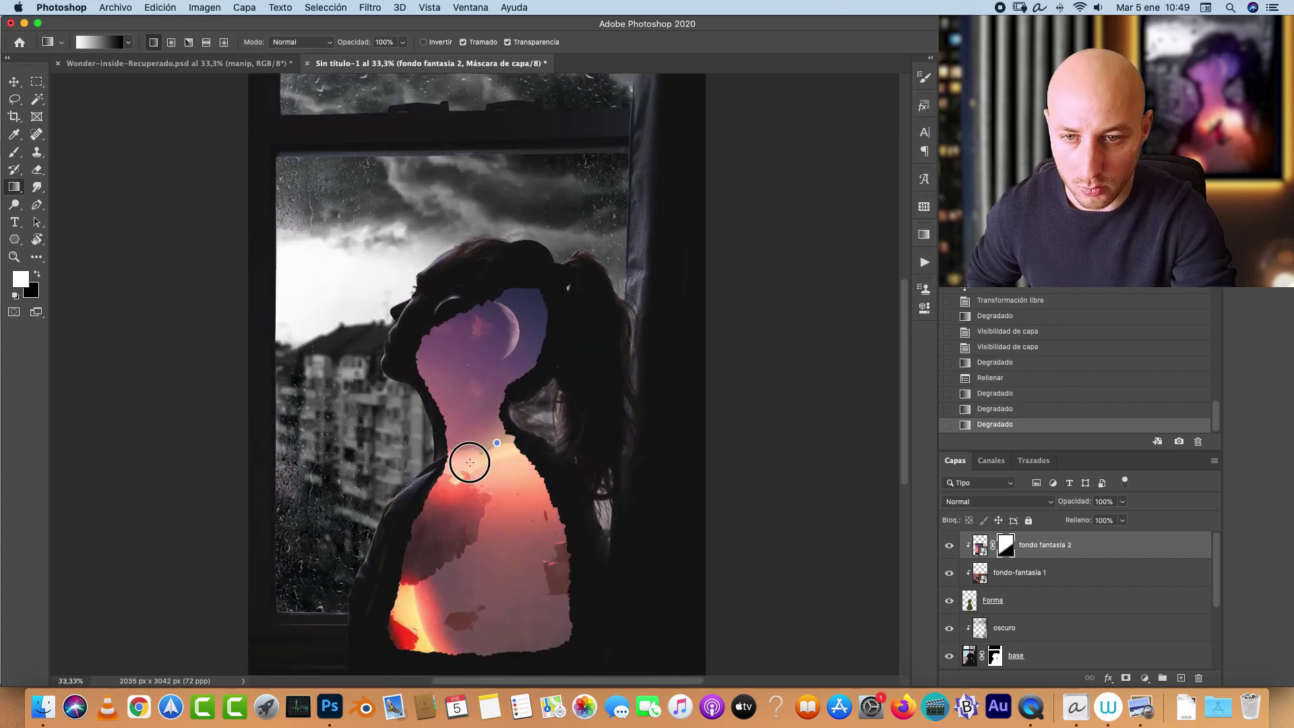
pyautogui.moveTo(468, 456); pyautogui.dragTo(438, 494)
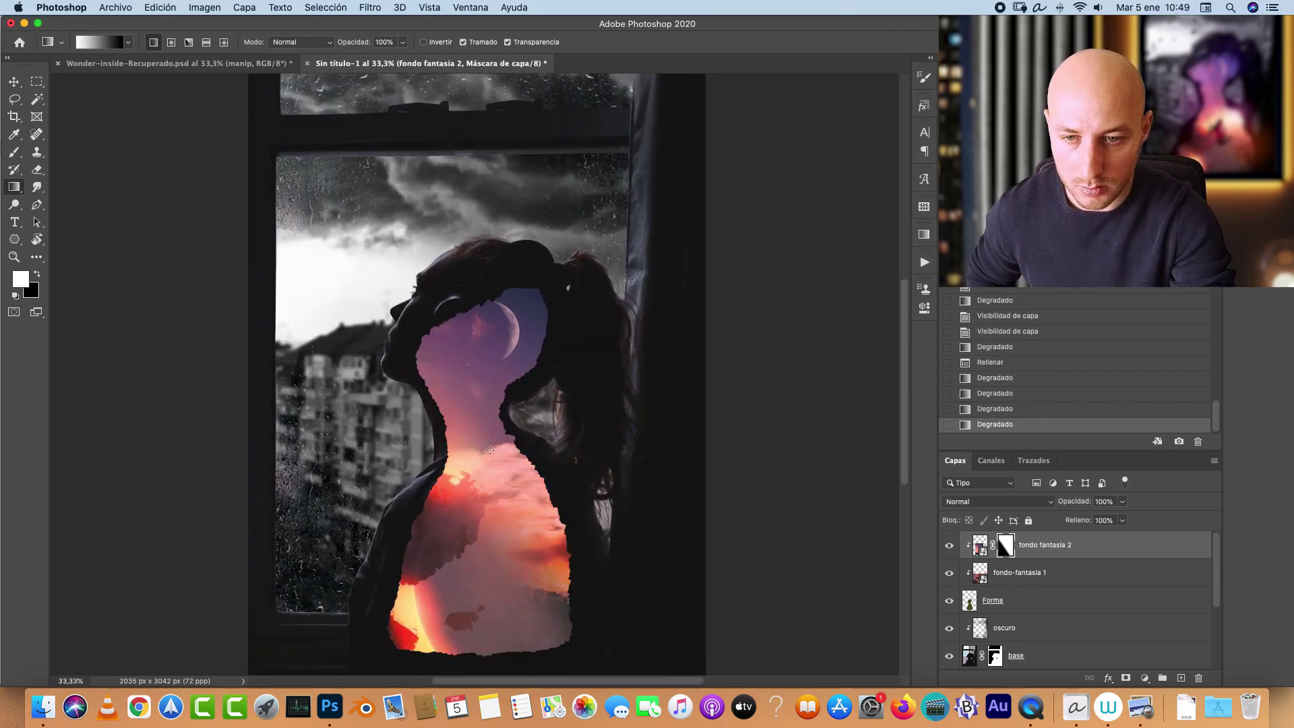
pyautogui.moveTo(506, 611); pyautogui.dragTo(508, 580)
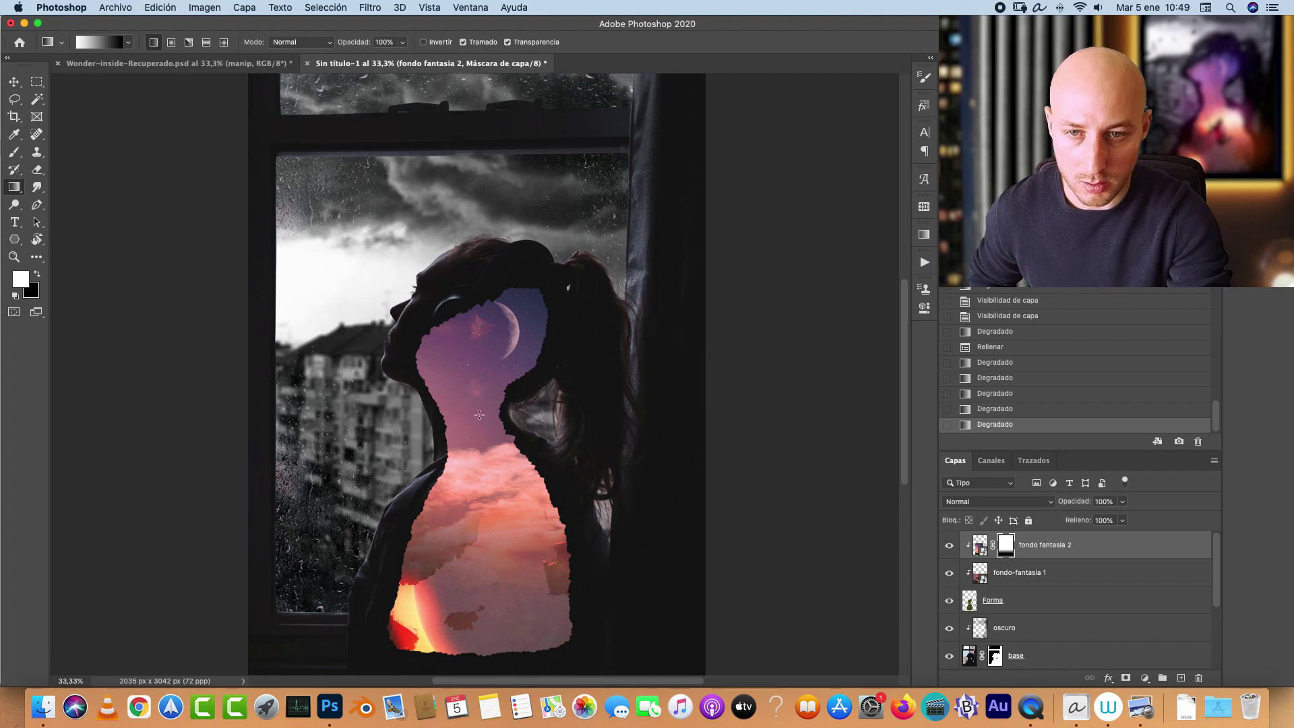
pyautogui.moveTo(479, 415); pyautogui.dragTo(487, 477)
pyautogui.moveTo(474, 404); pyautogui.dragTo(480, 450)
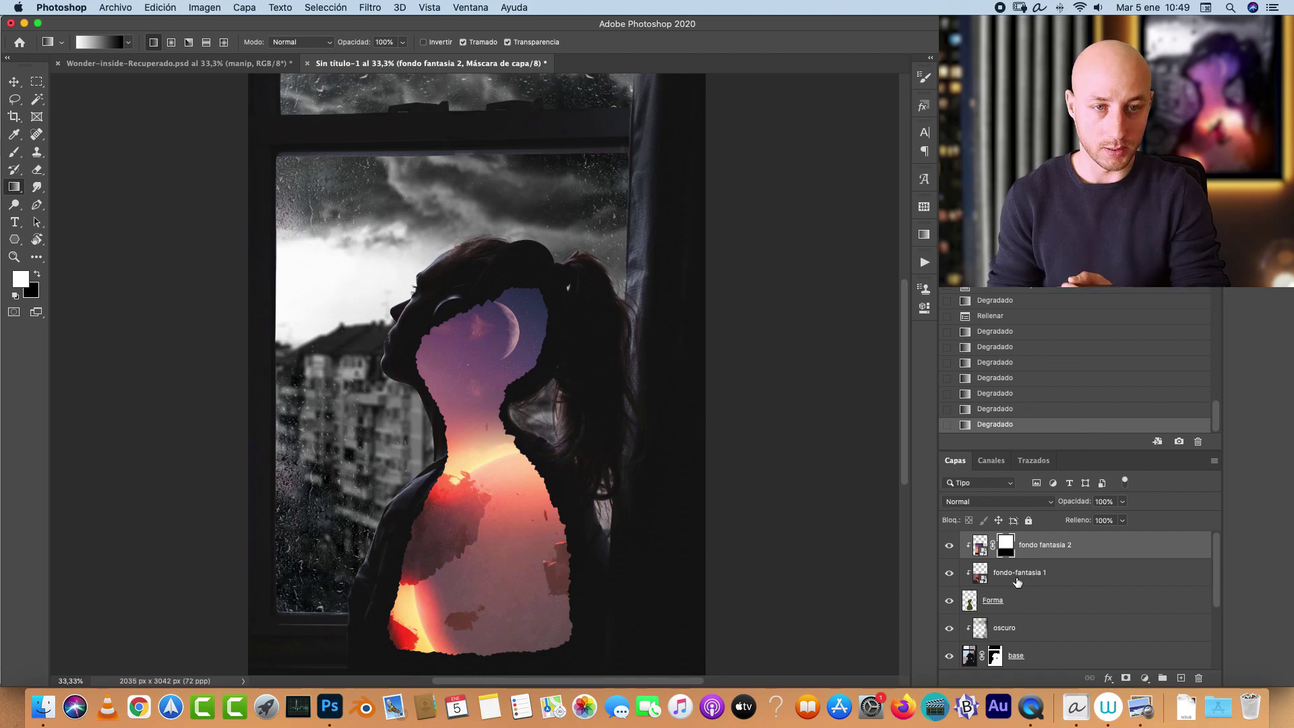
# Step: Make the image of fondo fantasia 2 active instead of its mask and activate the Brush tool
pyautogui.press('super+2')
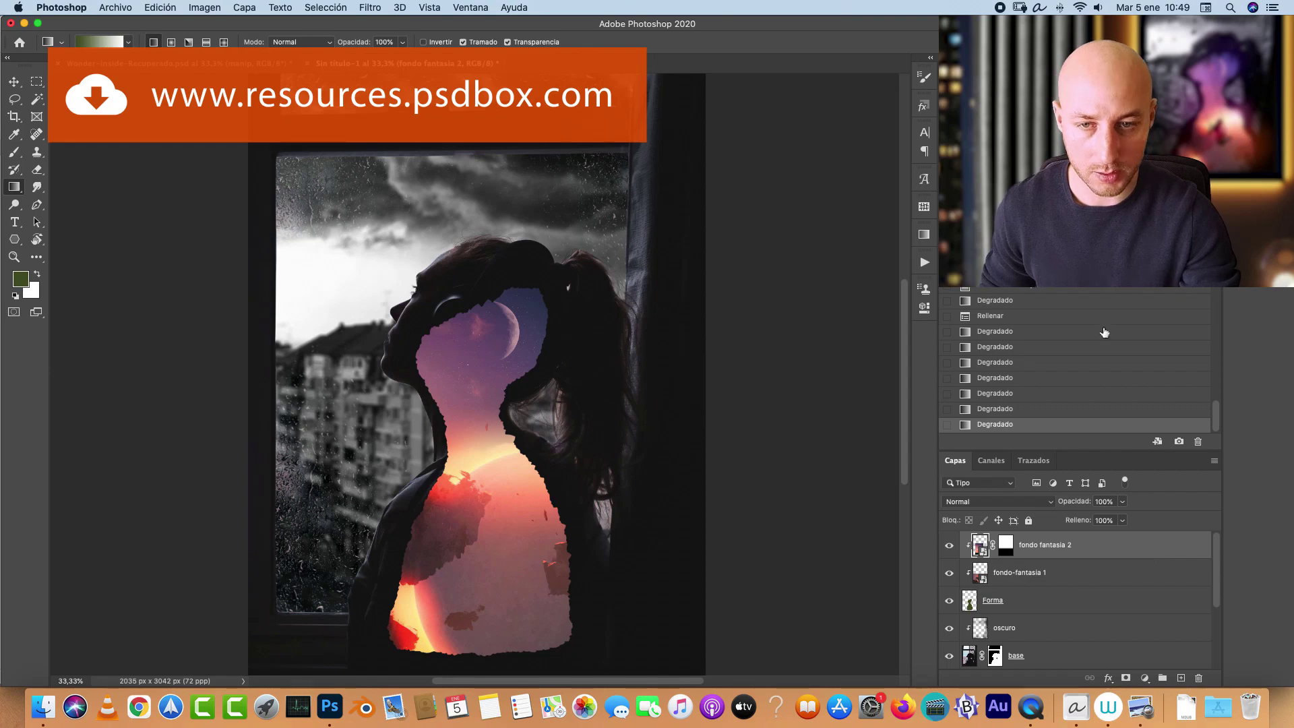
pyautogui.press('b')
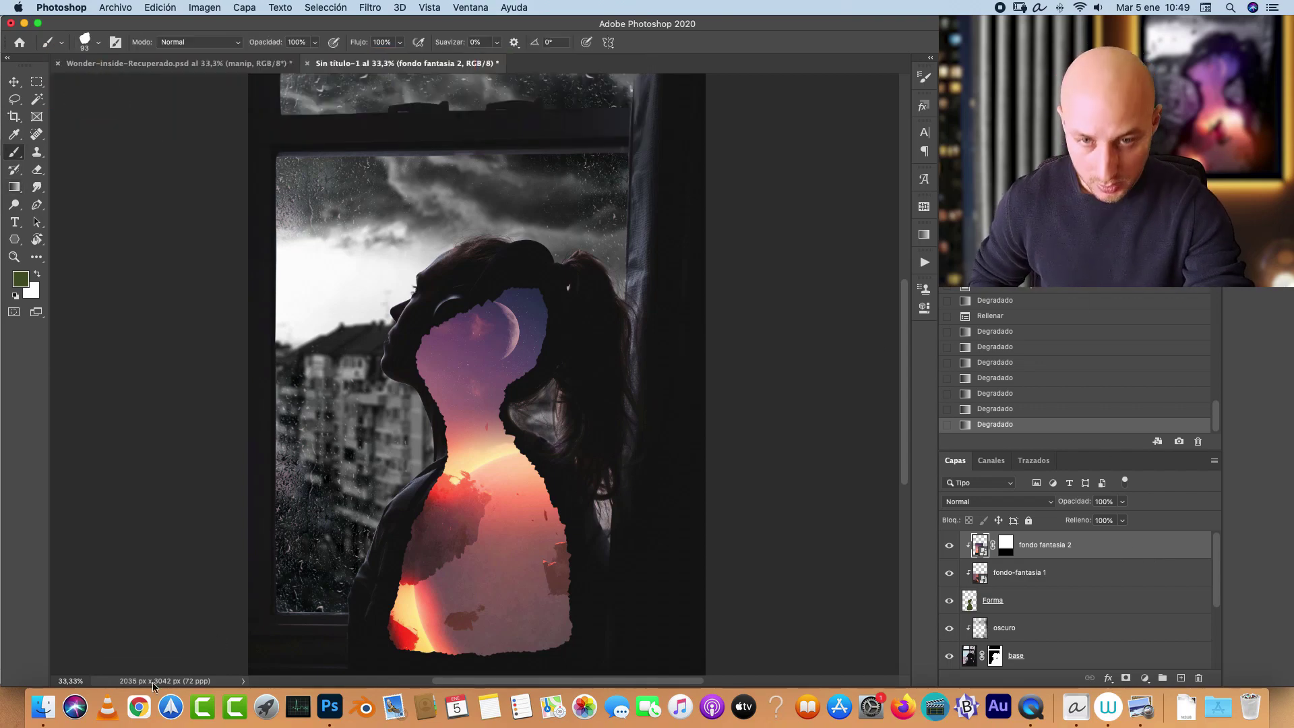
# Step: Switch to Finder, view the resource files of the Freedom folder as icons, and return to Photoshop
pyautogui.click(44, 708)
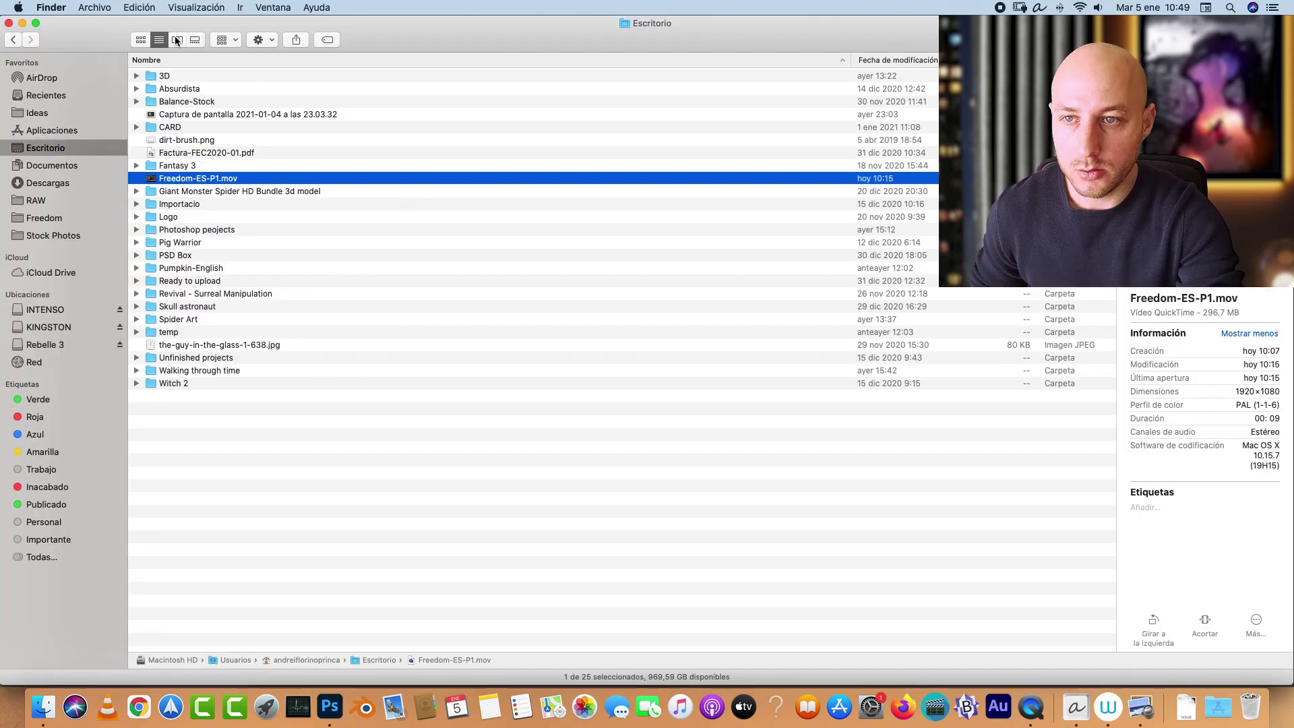
pyautogui.press('super+1')
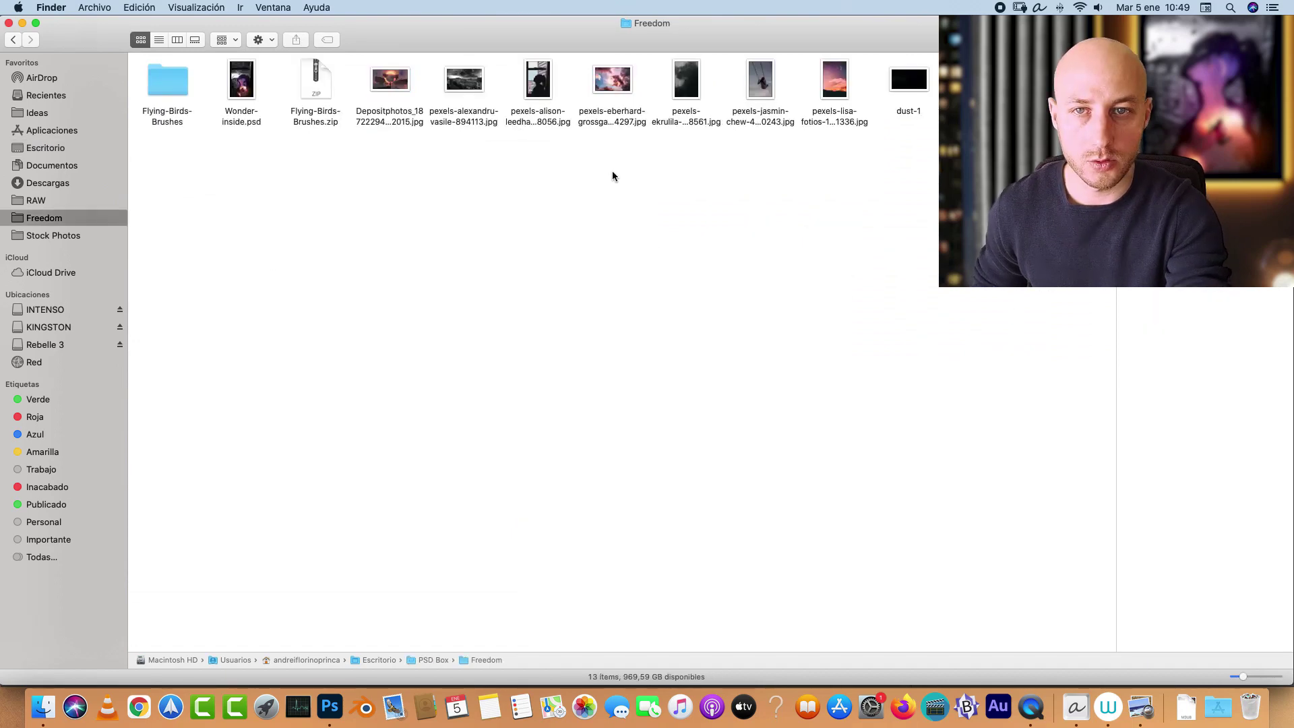
pyautogui.press('super+Tab')
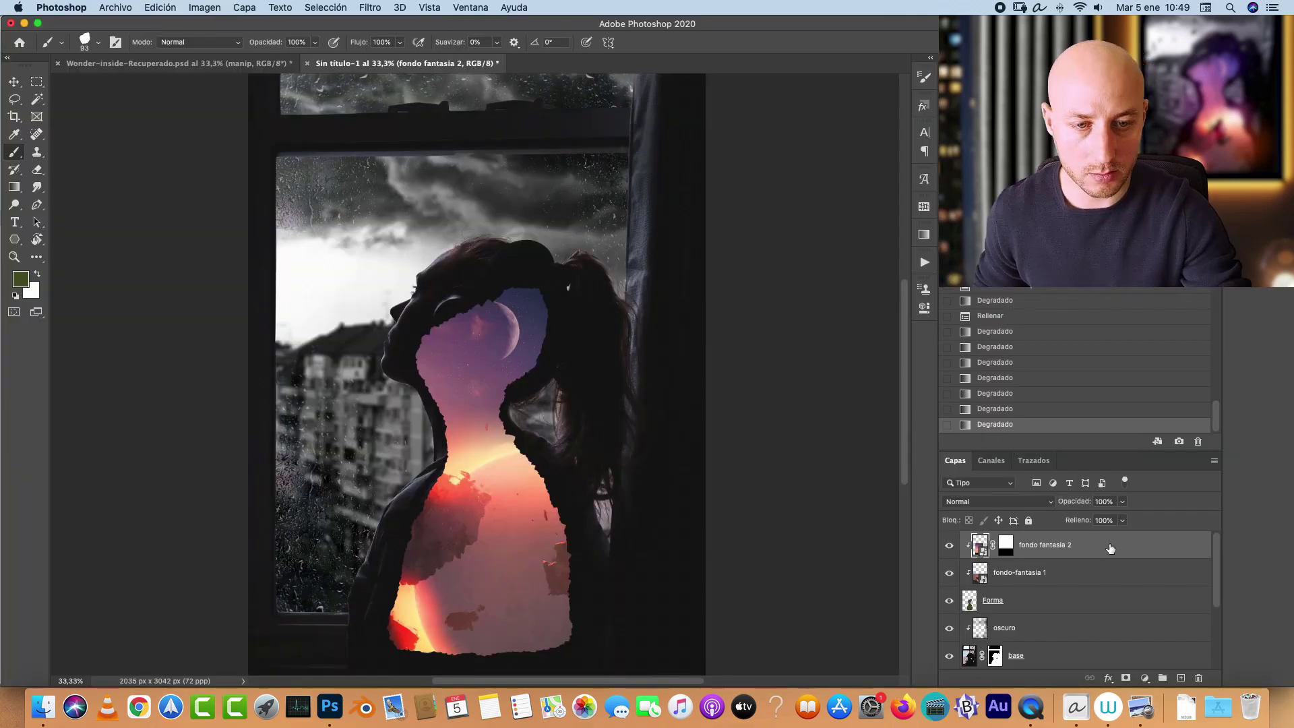
# Step: Create a new layer above fondo fantasia 2 and choose the 2314 px hanging-foliage brush from the Vegetation brushes group
pyautogui.click(1180, 678)
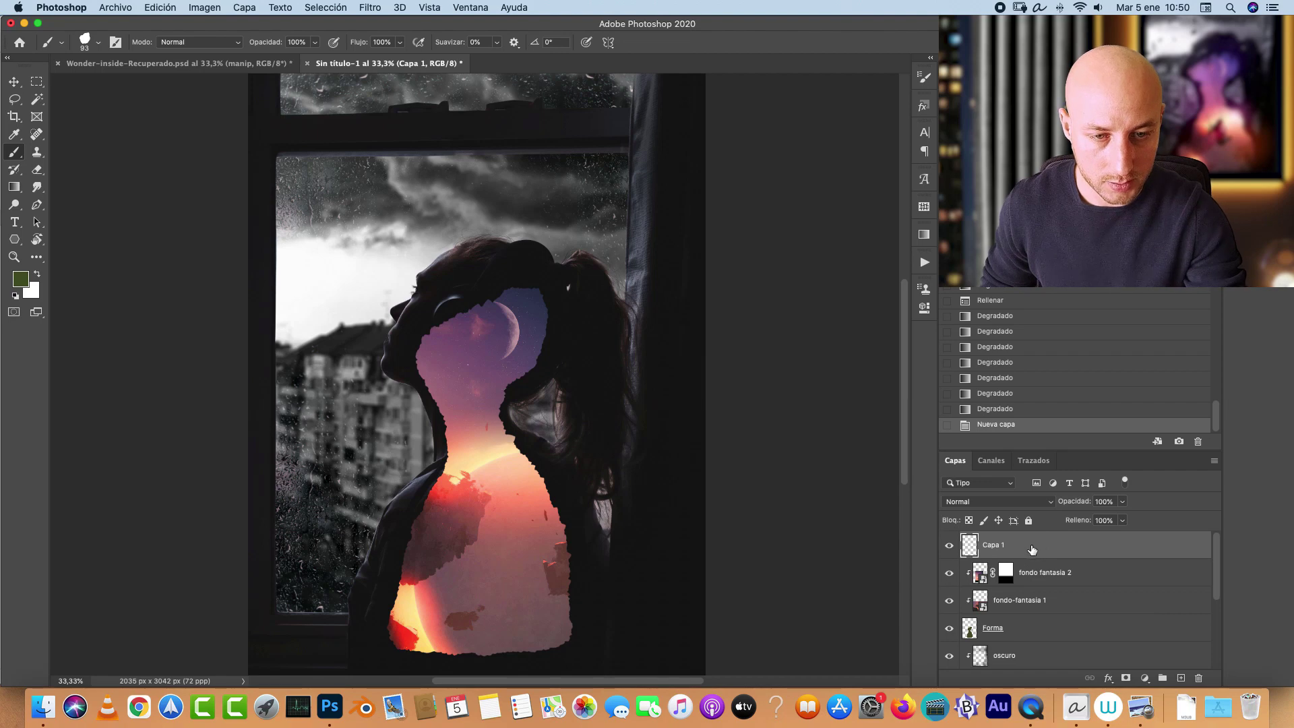
pyautogui.rightClick(490, 298)
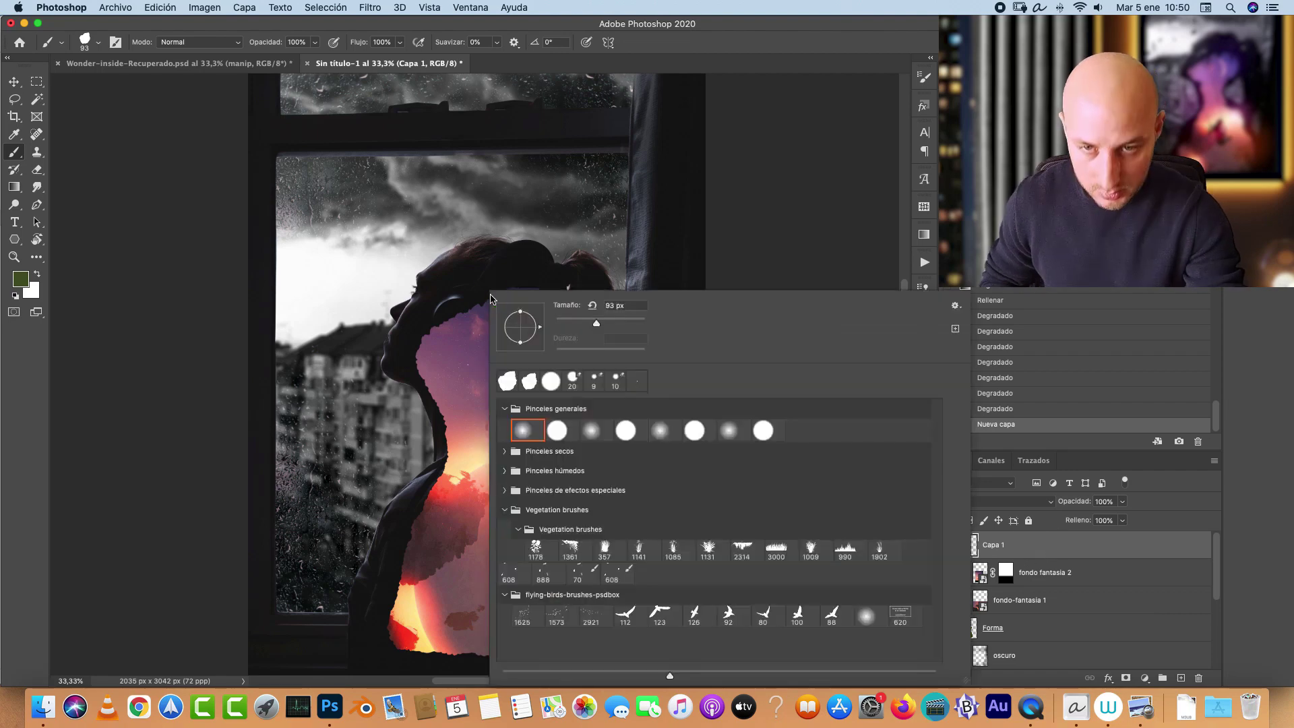
pyautogui.click(520, 532)
pyautogui.click(520, 529)
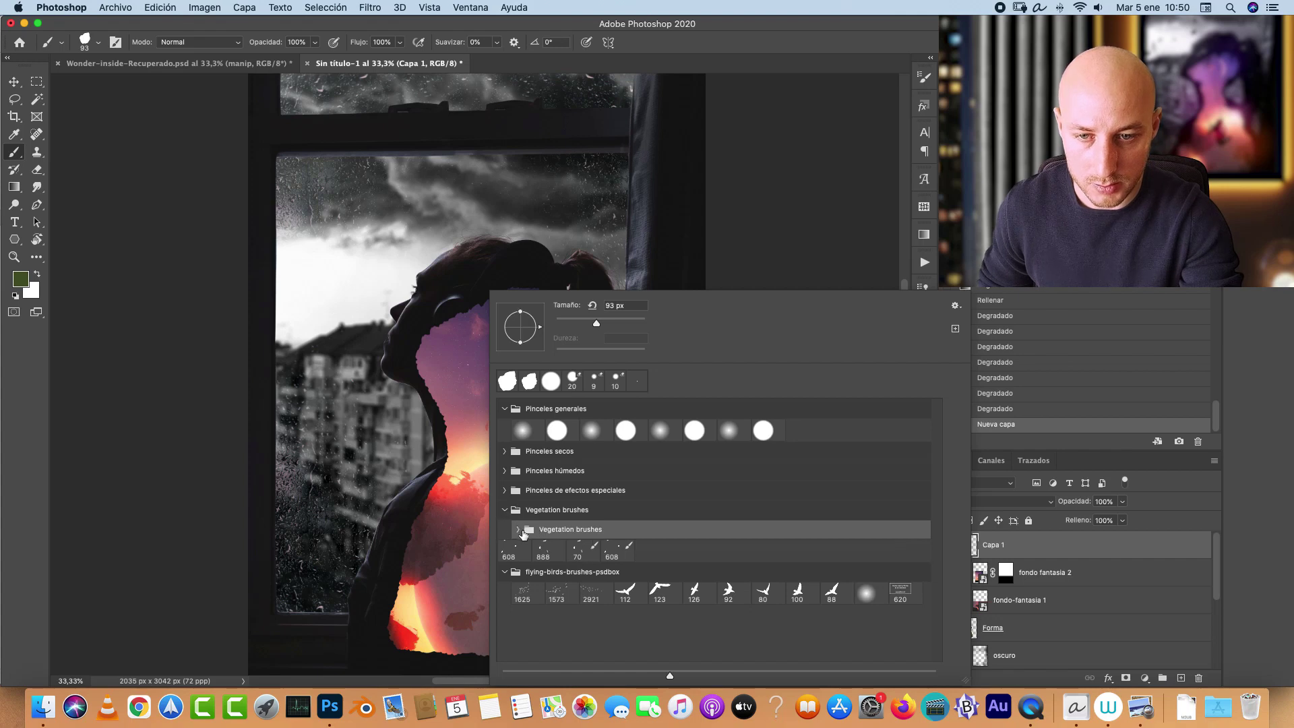
pyautogui.click(520, 530)
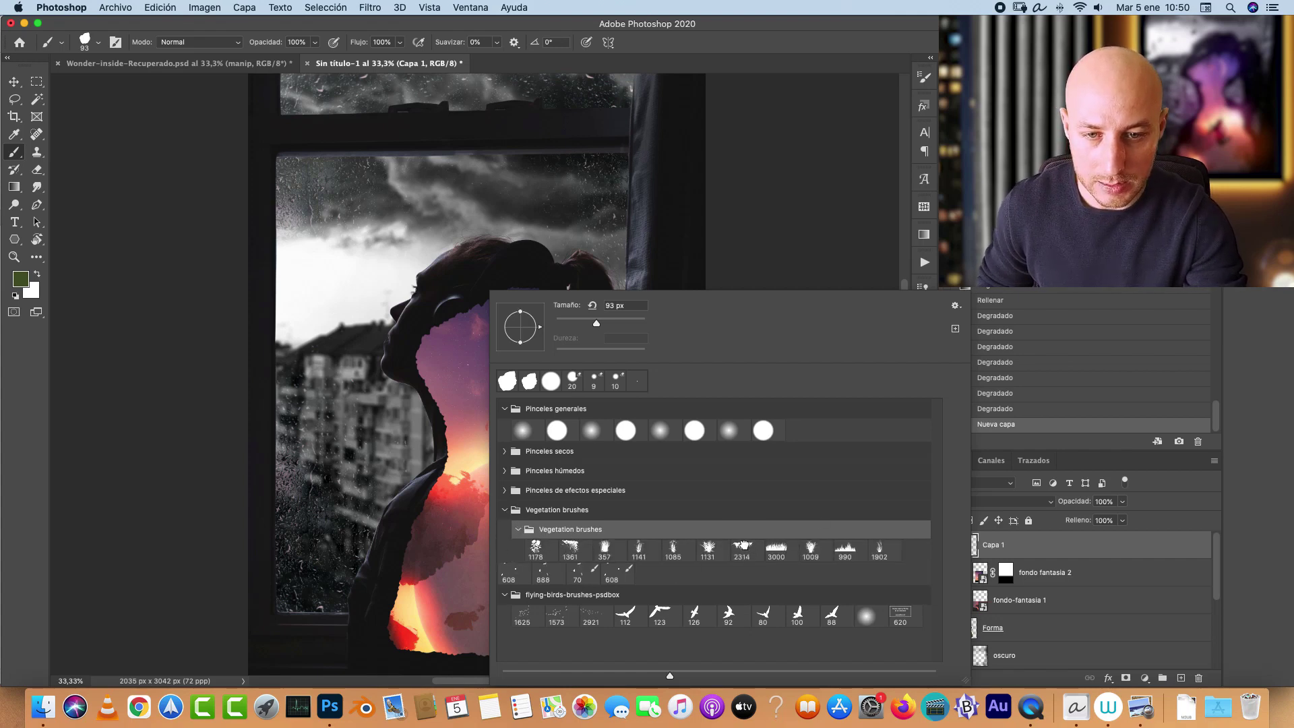
pyautogui.click(742, 548)
pyautogui.click(1054, 551)
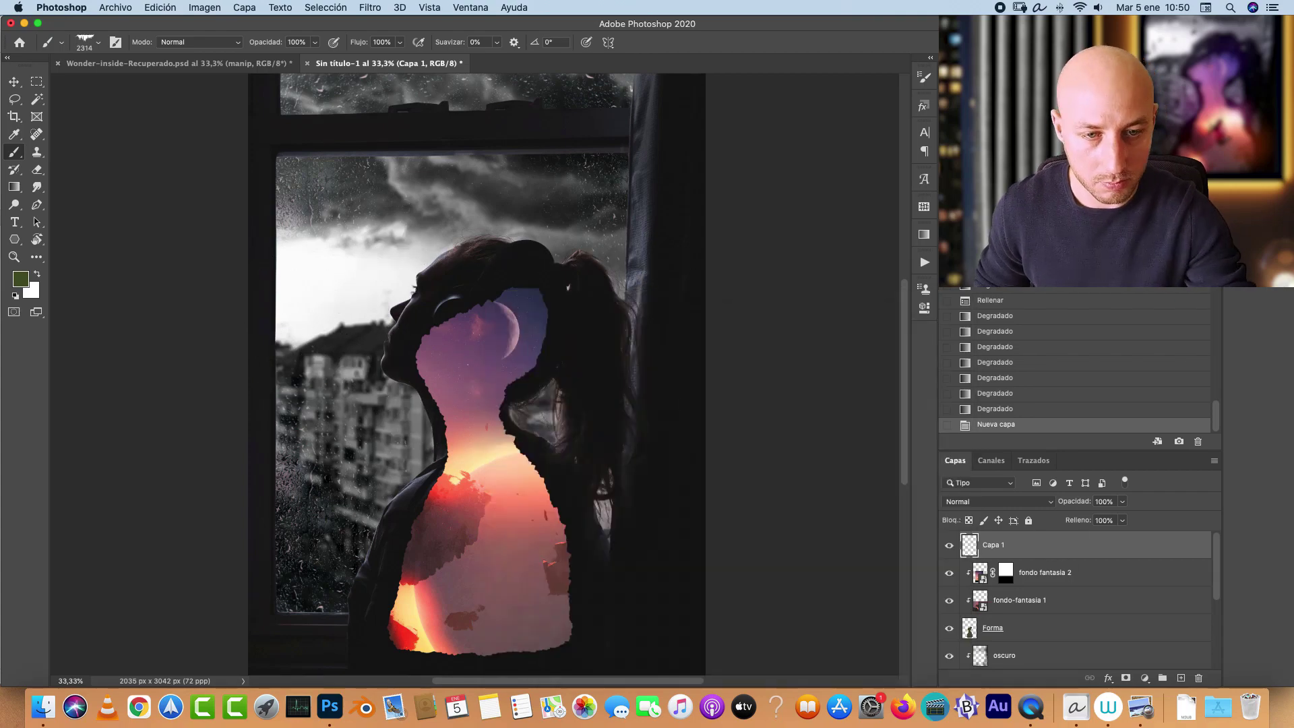
# Step: Set the foliage brush size to 1600 px and reset the painting colours to black and white
pyautogui.press('[')
pyautogui.press('[')
pyautogui.press('[')
pyautogui.press('[')
pyautogui.press('[')
pyautogui.press('[')
pyautogui.press('[')
pyautogui.press('[')
pyautogui.press('[')
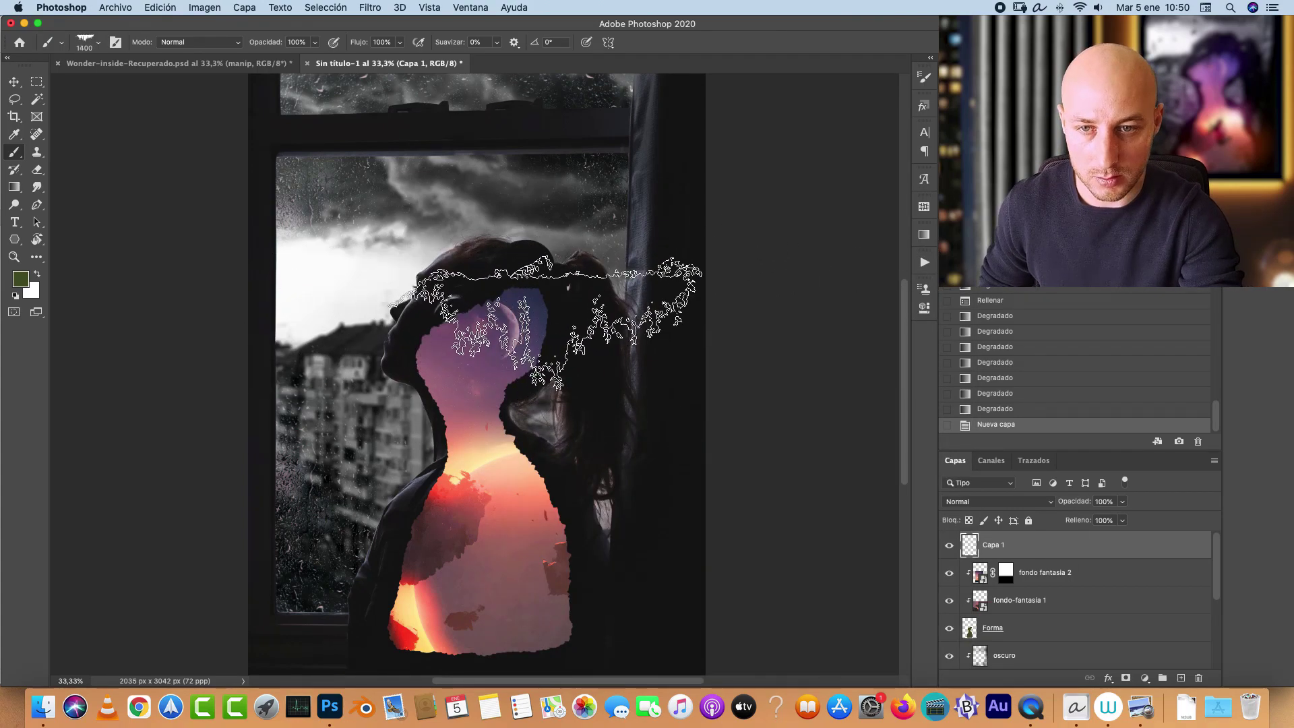
pyautogui.press(']')
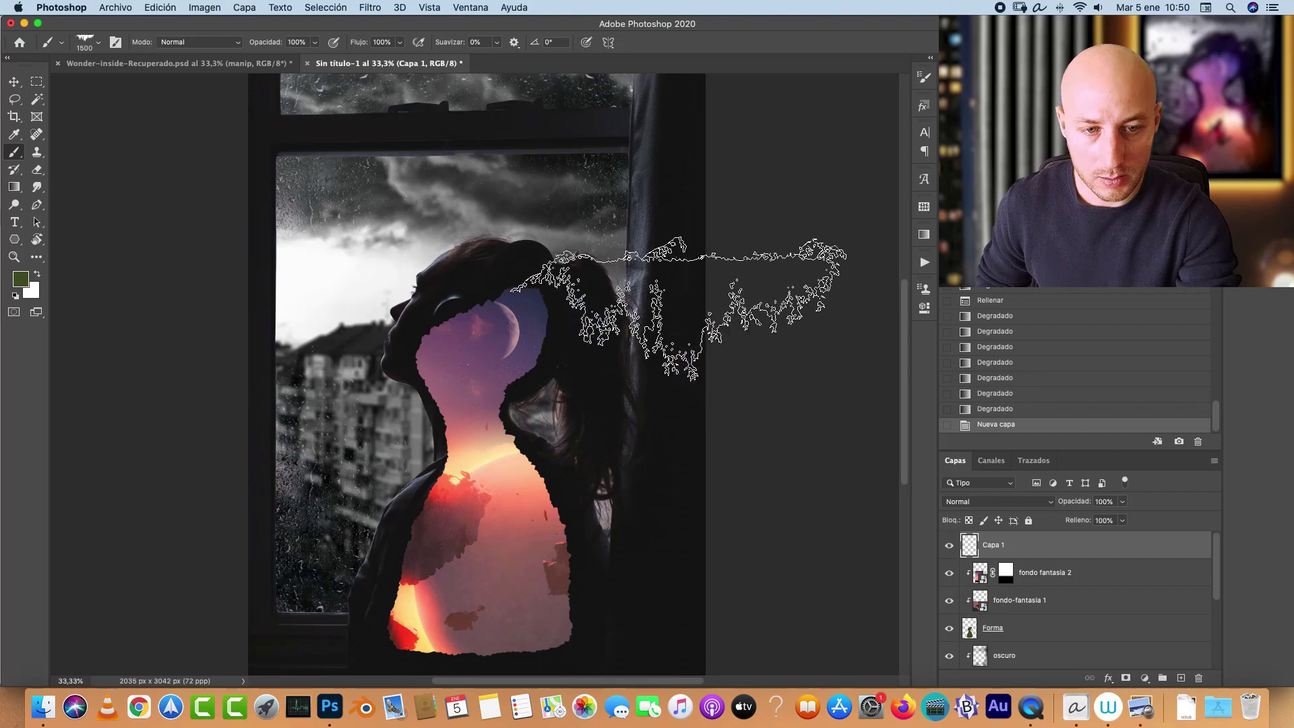
pyautogui.press(']')
pyautogui.scroll(2, 518, 283)
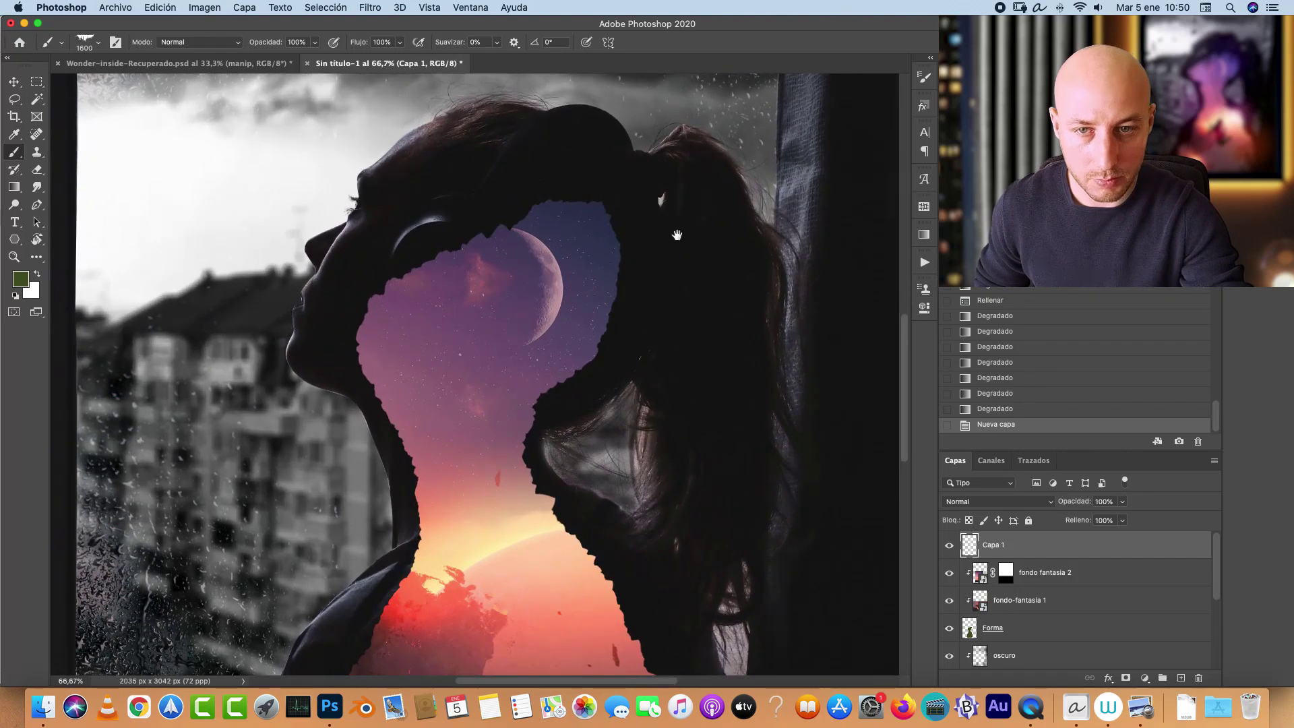
pyautogui.press('d')
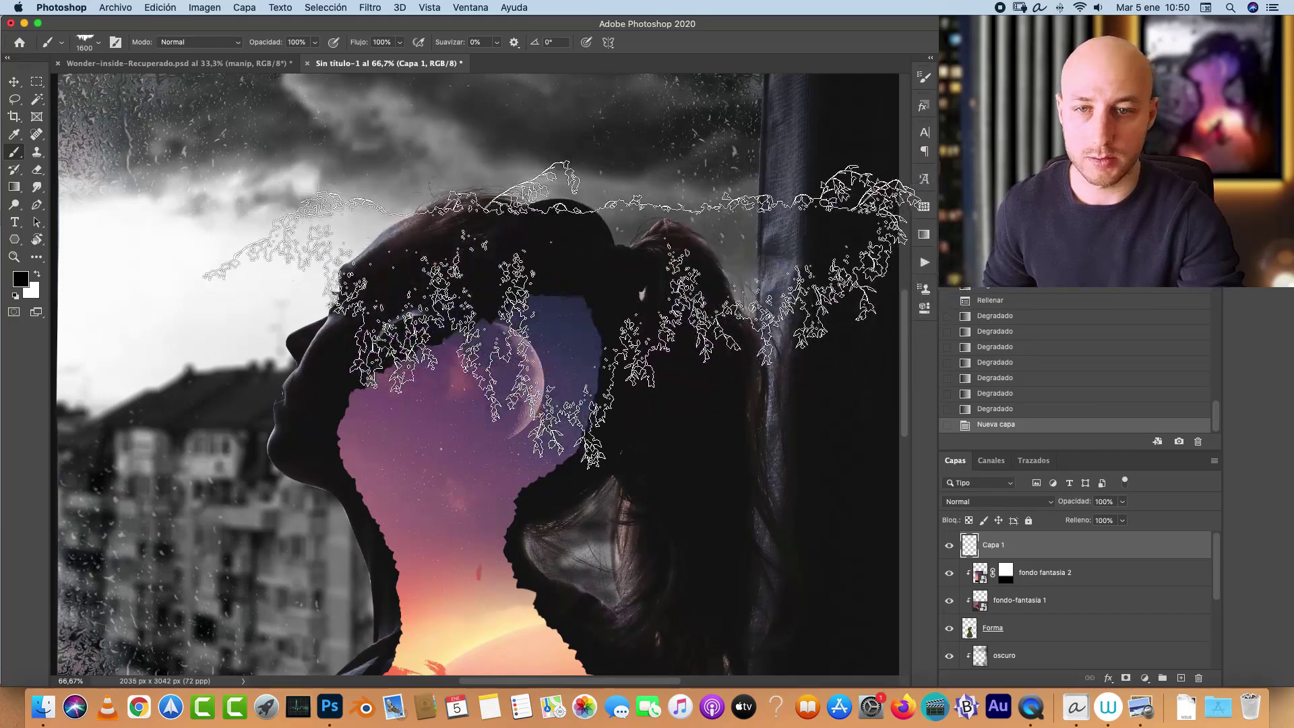
# Step: Try stamping the black hanging foliage across the top of the head opening and undo the stamp
pyautogui.click(583, 304)
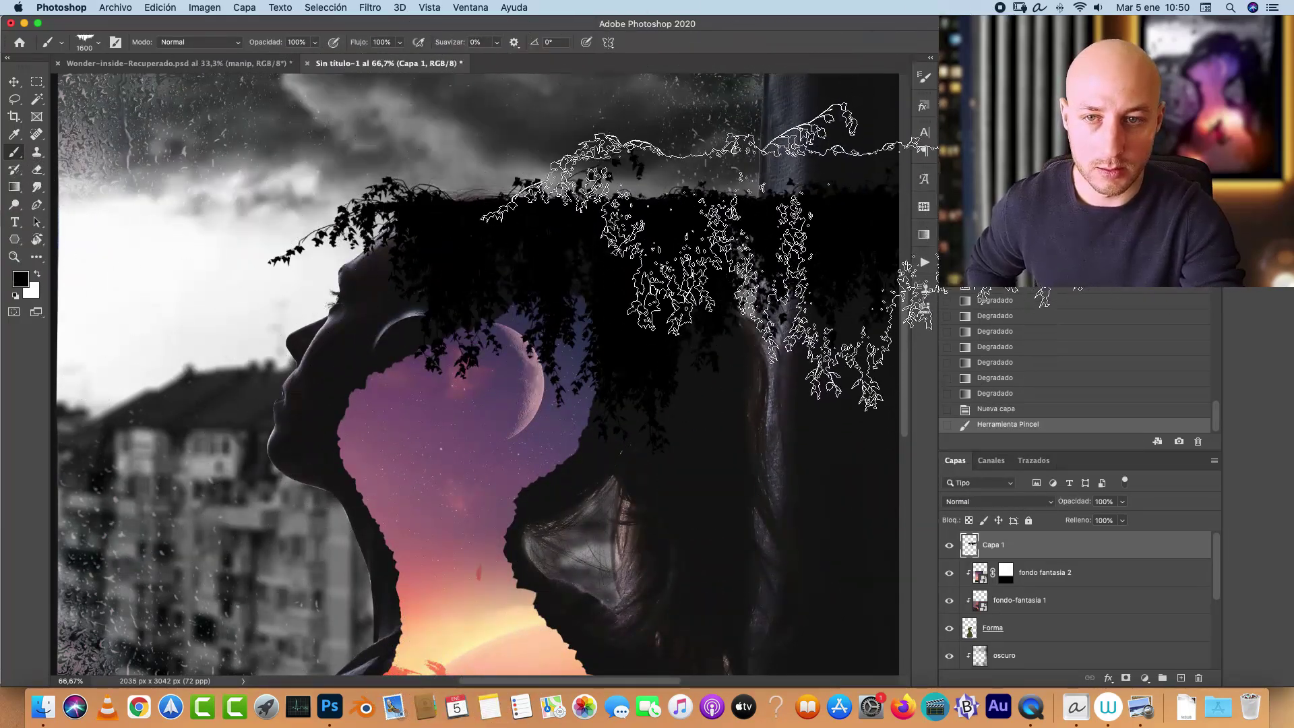
pyautogui.press('super+z')
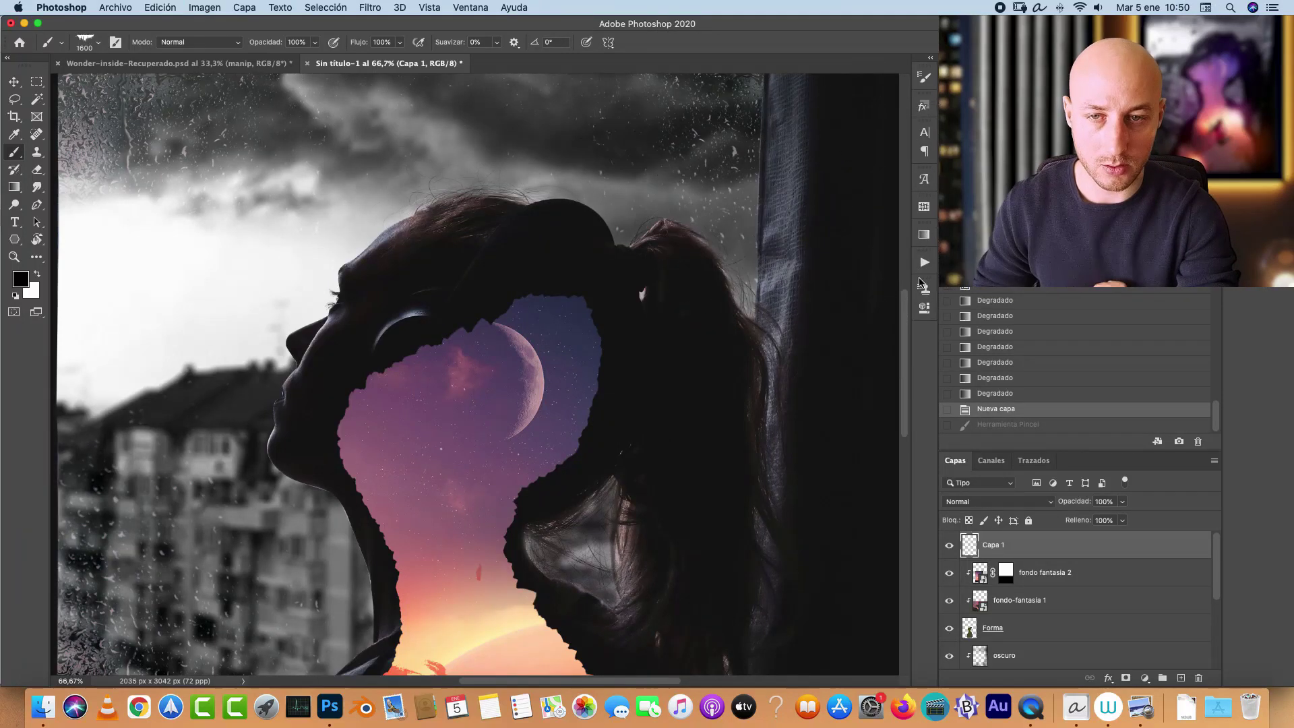
# Step: Load the outline of Forma as a trial selection, clear it, and rename the empty Capa 1 layer plantas
pyautogui.click(1041, 628)
pyautogui.keyDown('super'); pyautogui.click(969, 629); pyautogui.keyUp('super')
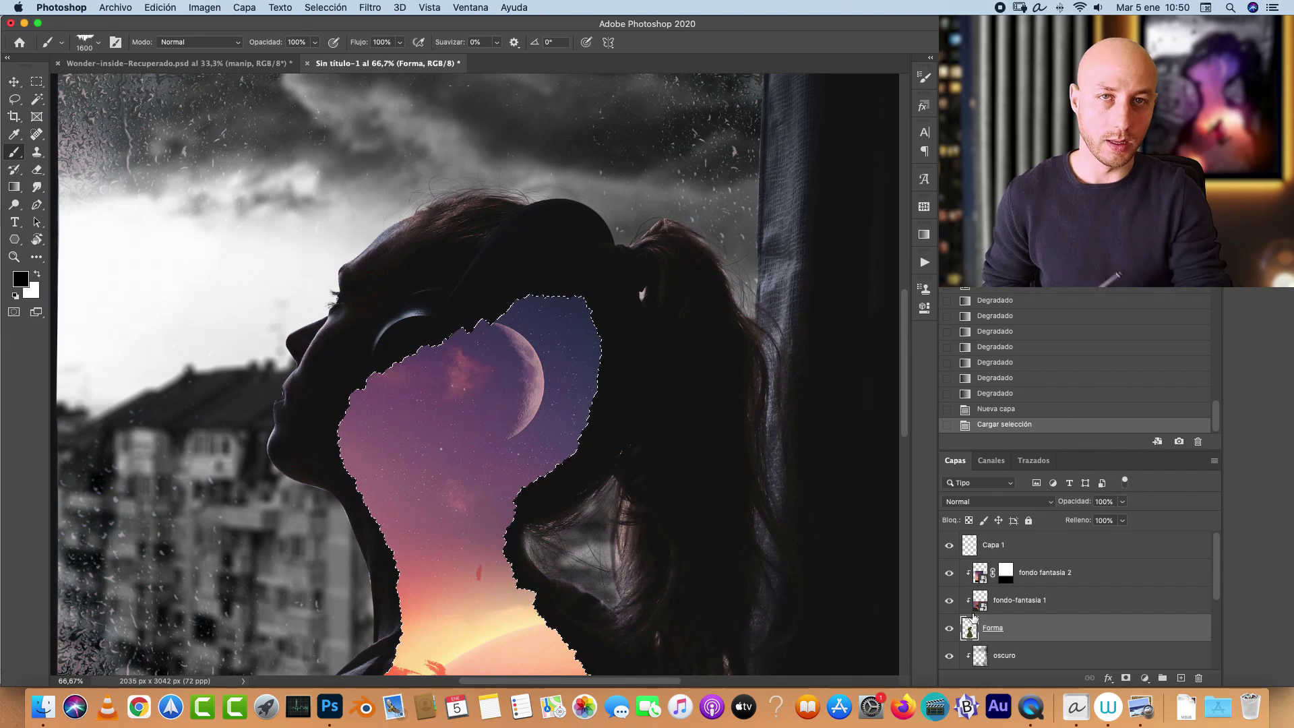
pyautogui.click(1012, 547)
pyautogui.press('super+d')
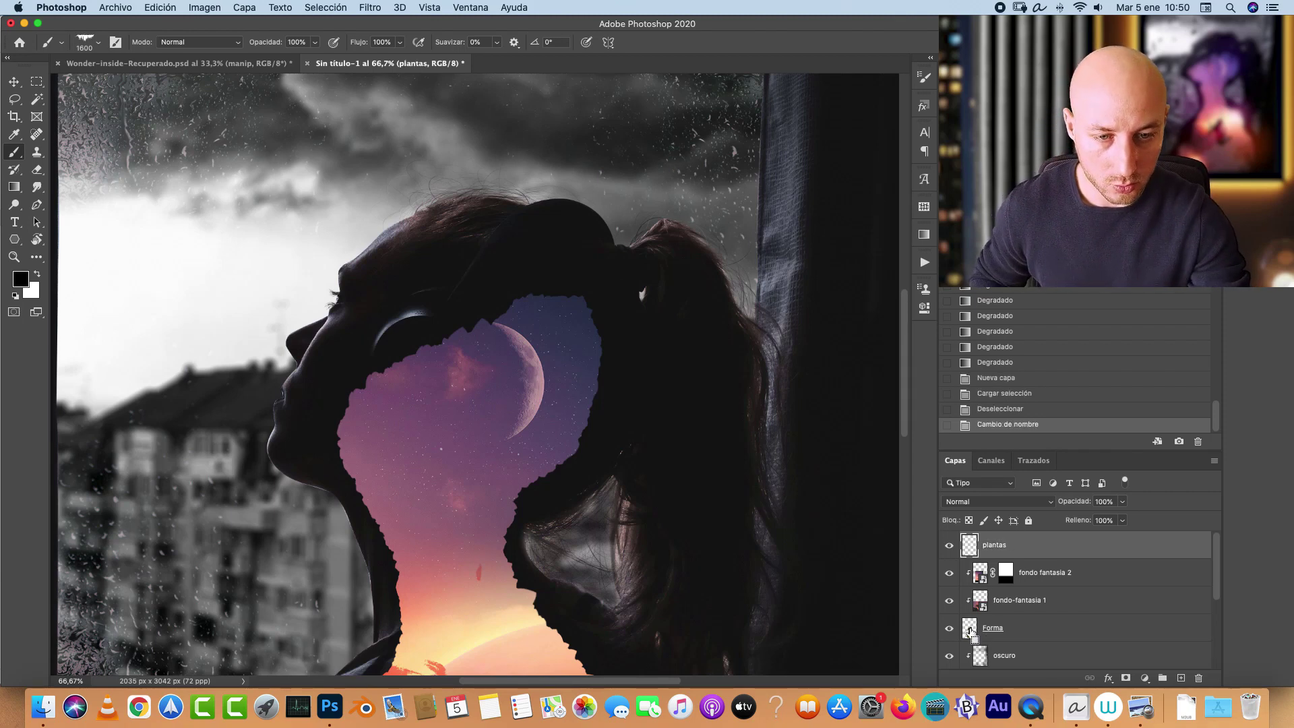
# Step: Load the outline of Forma as a selection while keeping plantas as the active layer
pyautogui.keyDown('super'); pyautogui.click(970, 628); pyautogui.keyUp('super')
pyautogui.scroll(-5, 592, 254)
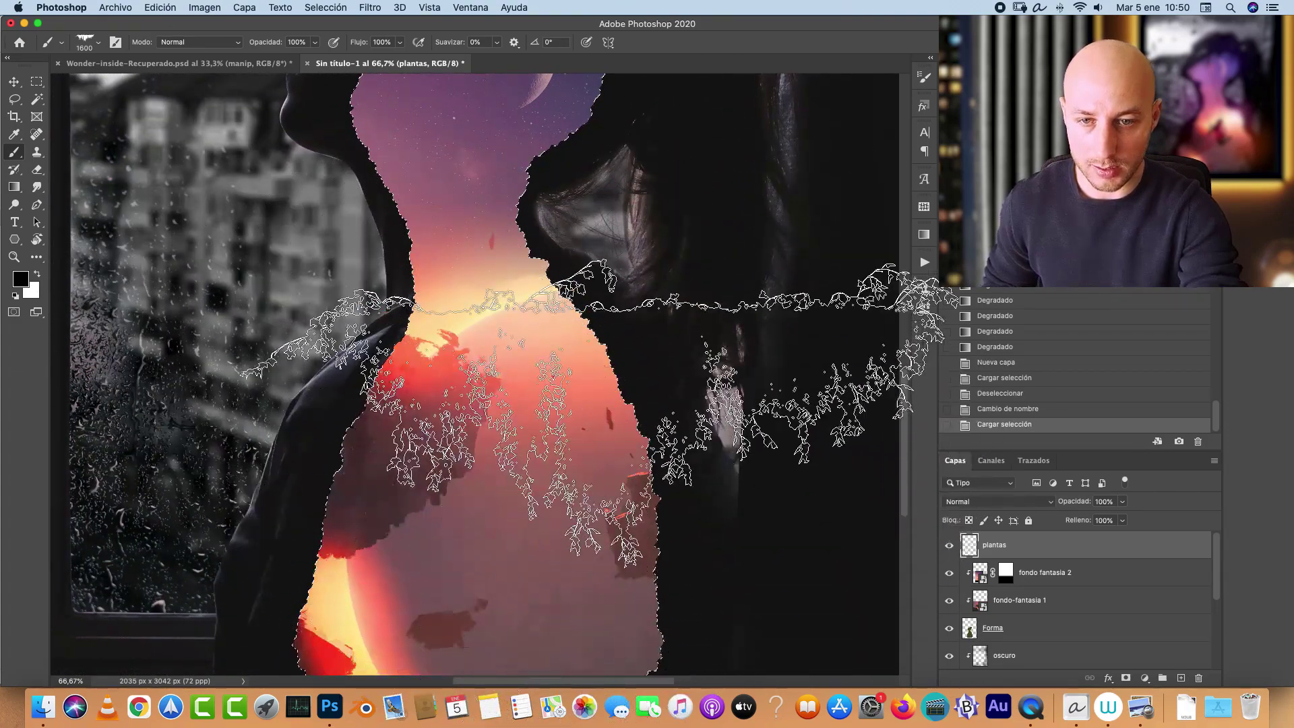
pyautogui.press('super+minus')
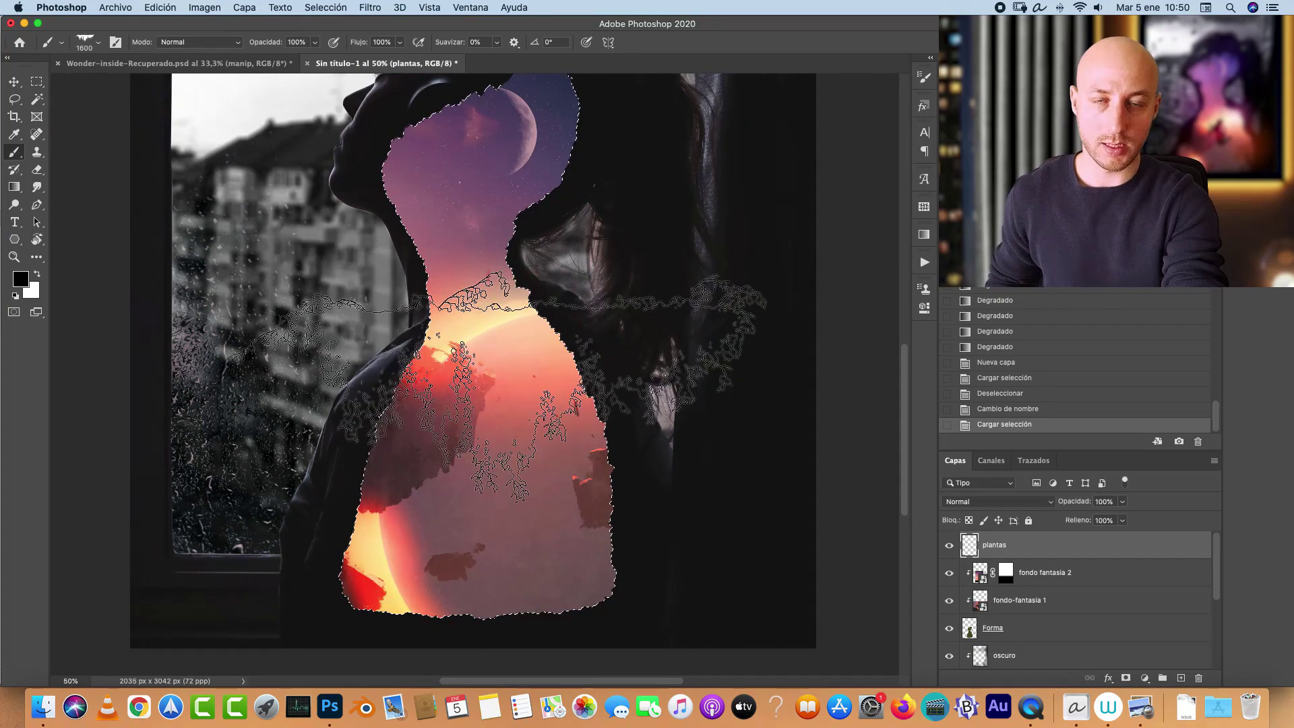
# Step: Mask the plantas layer with the silhouette selection, check the mask on its own, and reactivate the layer's content for painting
pyautogui.scroll(3, 527, 332)
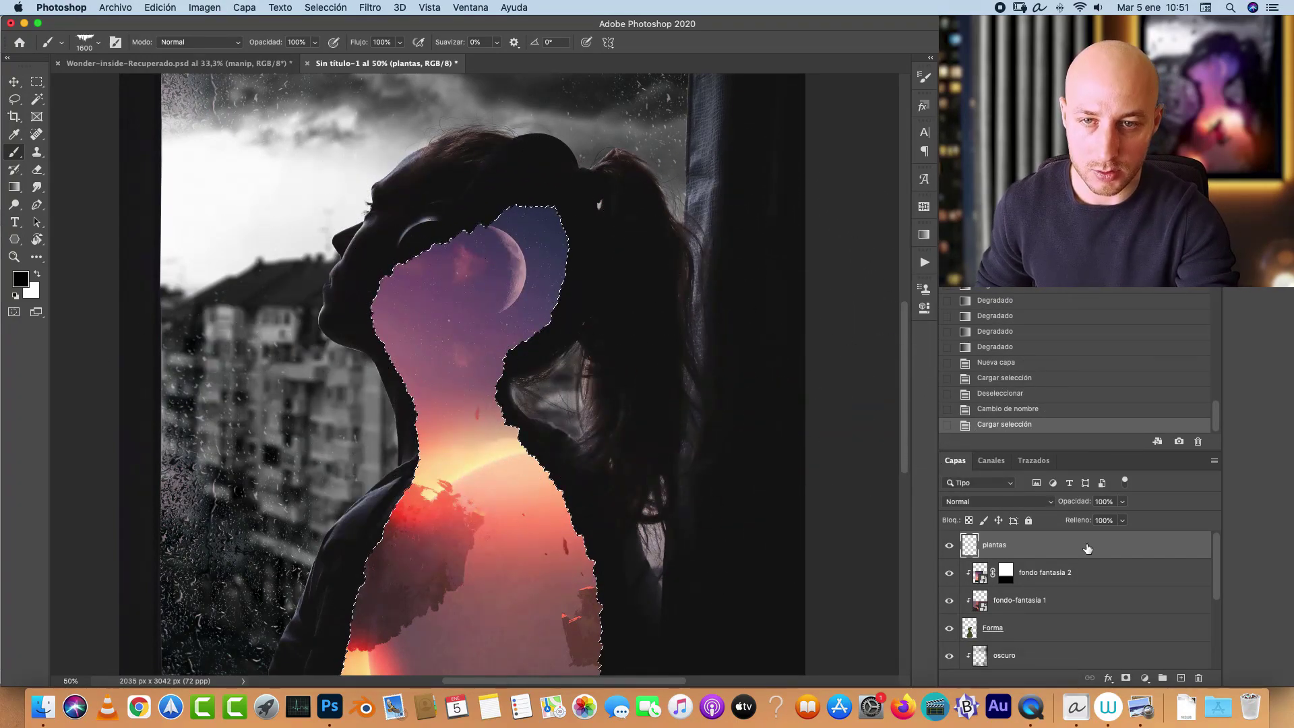
pyautogui.click(1126, 678)
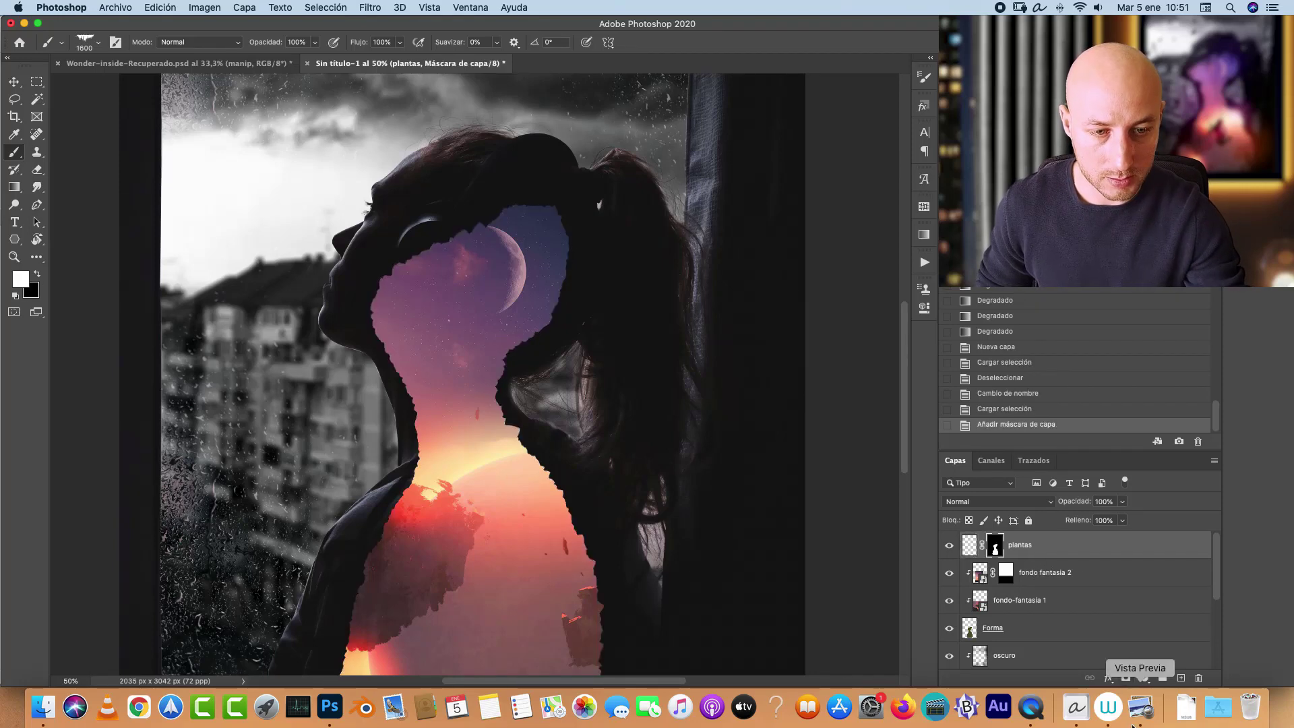
pyautogui.keyDown('alt'); pyautogui.click(950, 546); pyautogui.keyUp('alt')
pyautogui.keyDown('alt'); pyautogui.click(950, 546); pyautogui.keyUp('alt')
pyautogui.keyDown('alt'); pyautogui.click(995, 546); pyautogui.keyUp('alt')
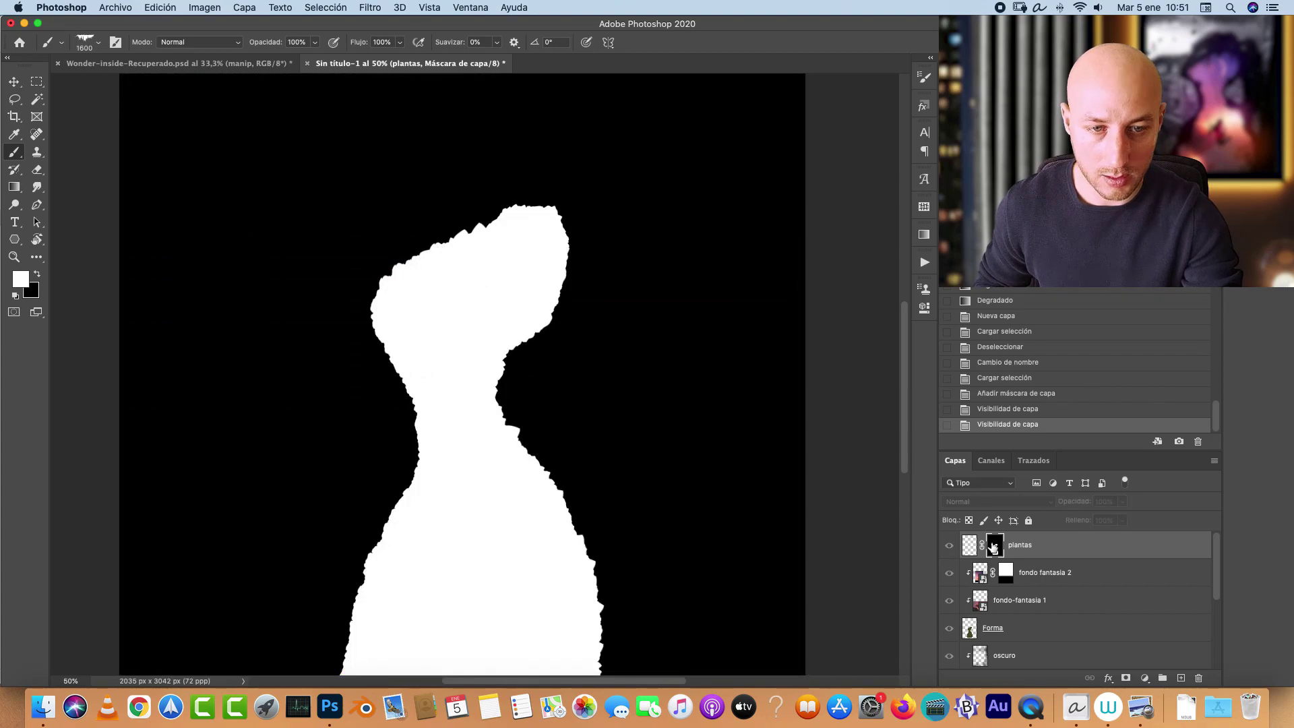
pyautogui.keyDown('alt'); pyautogui.click(994, 548); pyautogui.keyUp('alt')
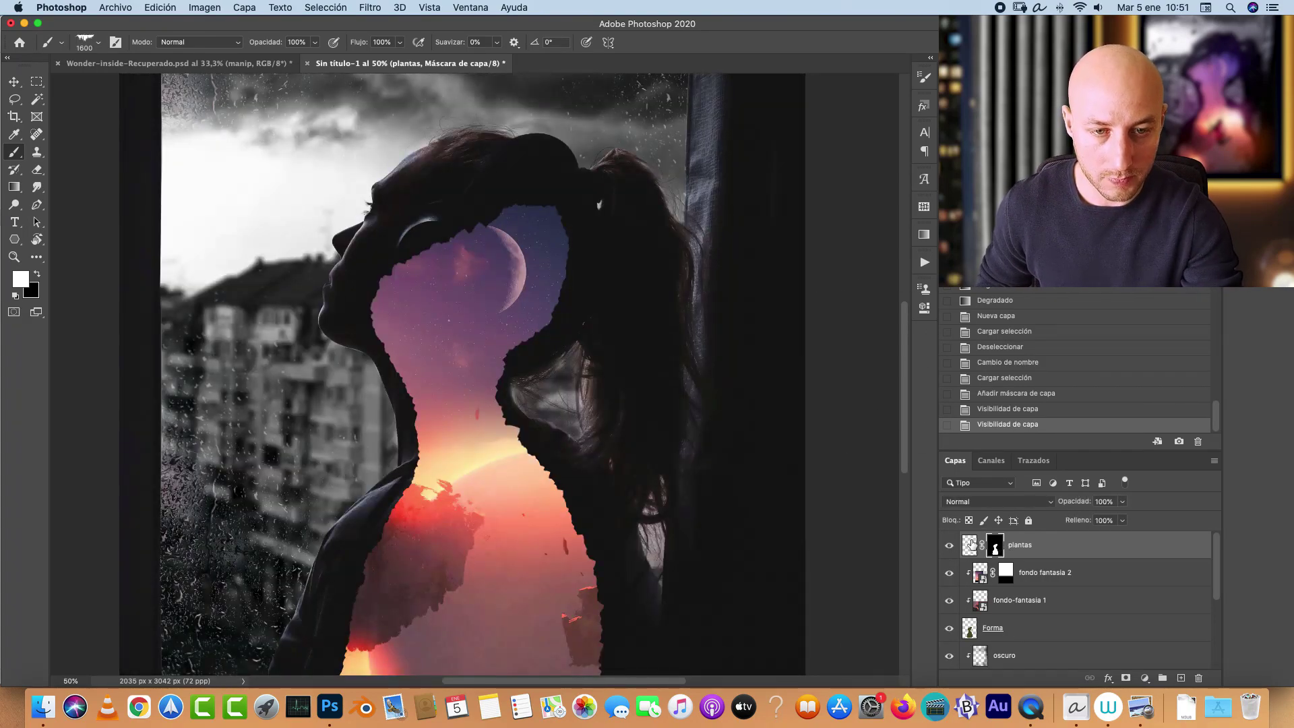
pyautogui.click(969, 543)
# Step: Try stamping the 1600 px black hanging foliage in the head opening, compare it with the mask disabled, and undo the stamps
pyautogui.click(599, 202)
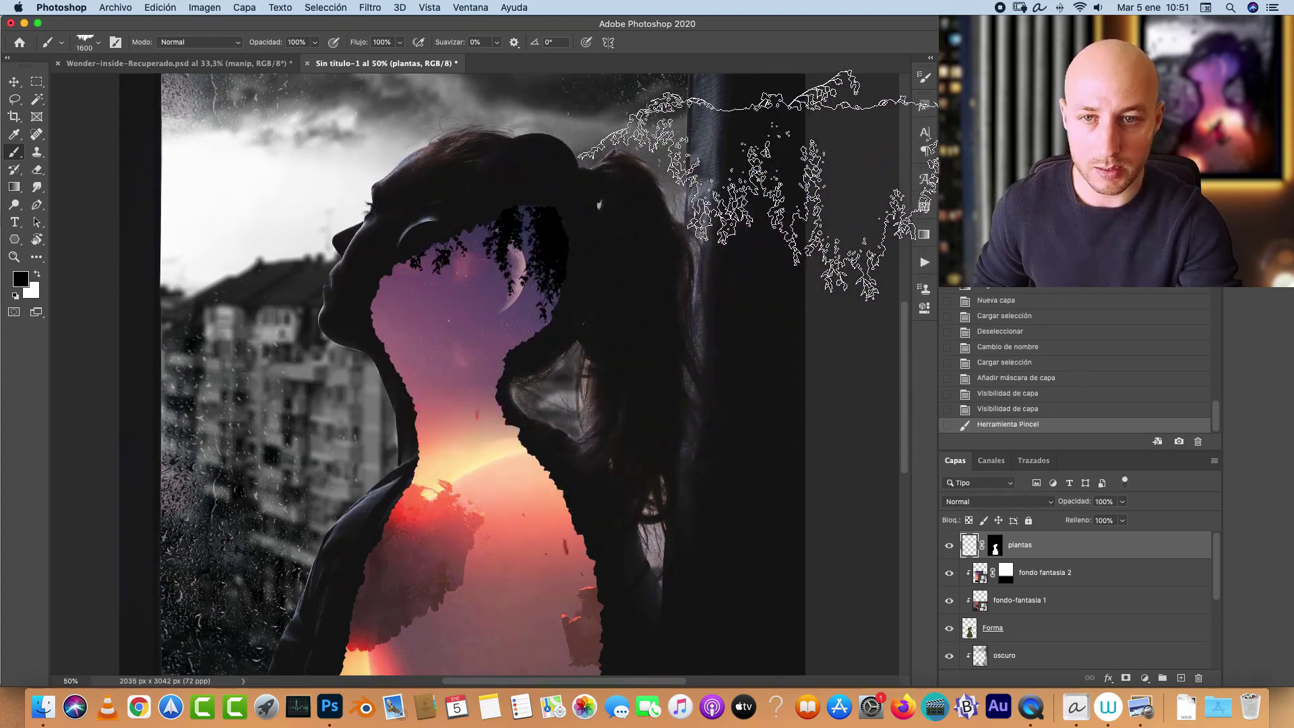
pyautogui.click(339, 240)
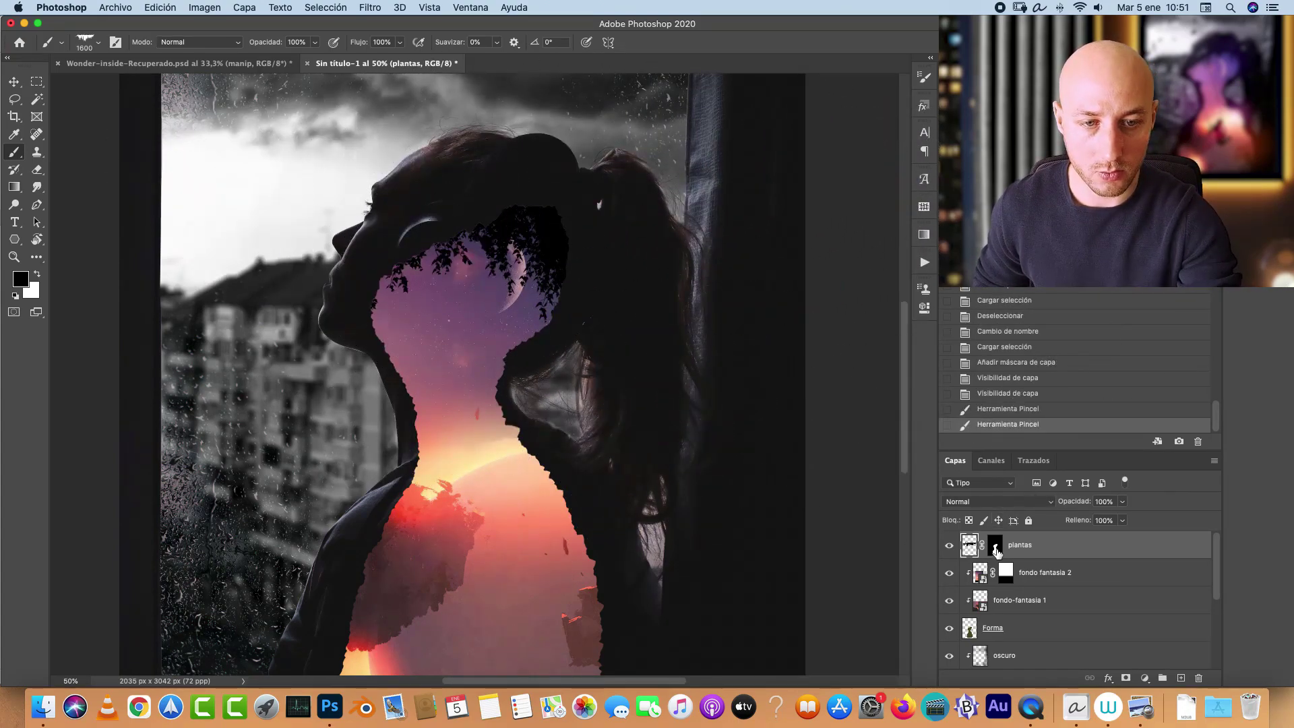
pyautogui.keyDown('shift'); pyautogui.click(996, 549); pyautogui.keyUp('shift')
pyautogui.keyDown('shift'); pyautogui.click(996, 549); pyautogui.keyUp('shift')
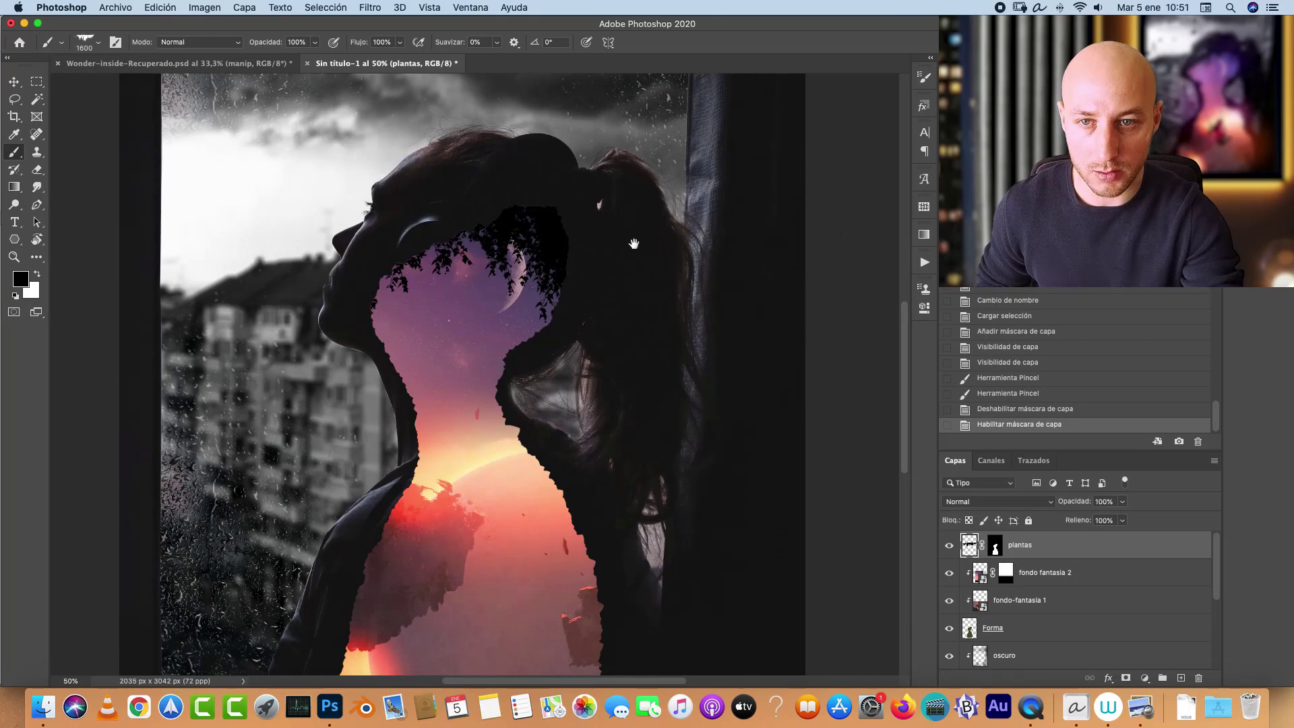
pyautogui.scroll(5, 472, 303)
pyautogui.press('super+z')
pyautogui.press('super+z')
pyautogui.press('super+z')
pyautogui.press('super+z')
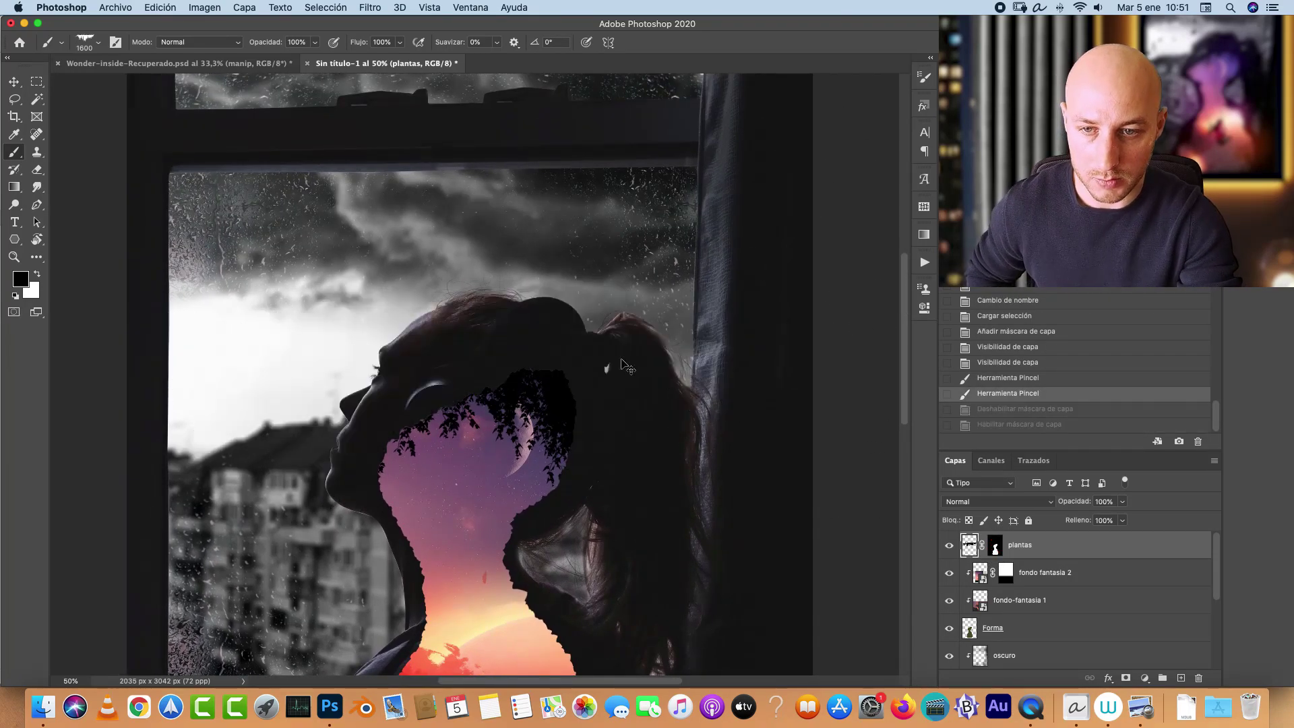
# Step: Reduce the hanging foliage brush to 1100 px and stamp it in black along both sides of the head opening's upper edge
pyautogui.press('[')
pyautogui.press('[')
pyautogui.press('[')
pyautogui.press('[')
pyautogui.press('[')
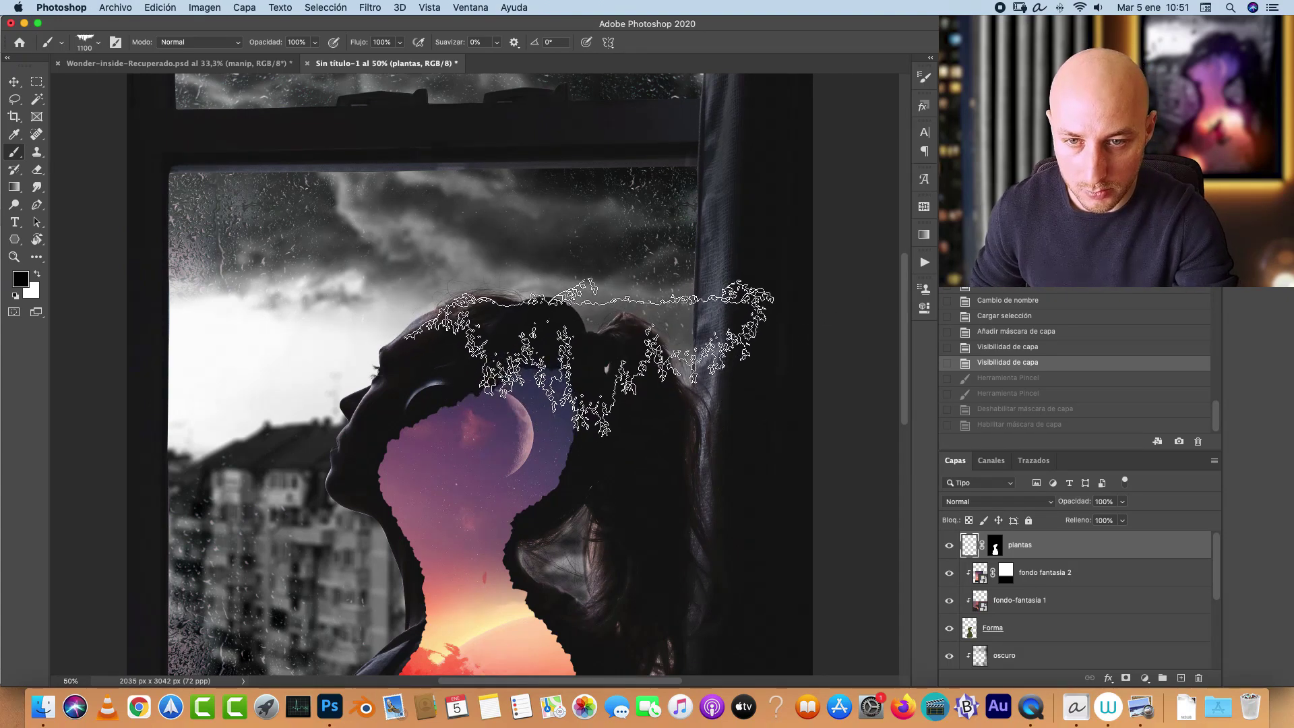
pyautogui.click(623, 369)
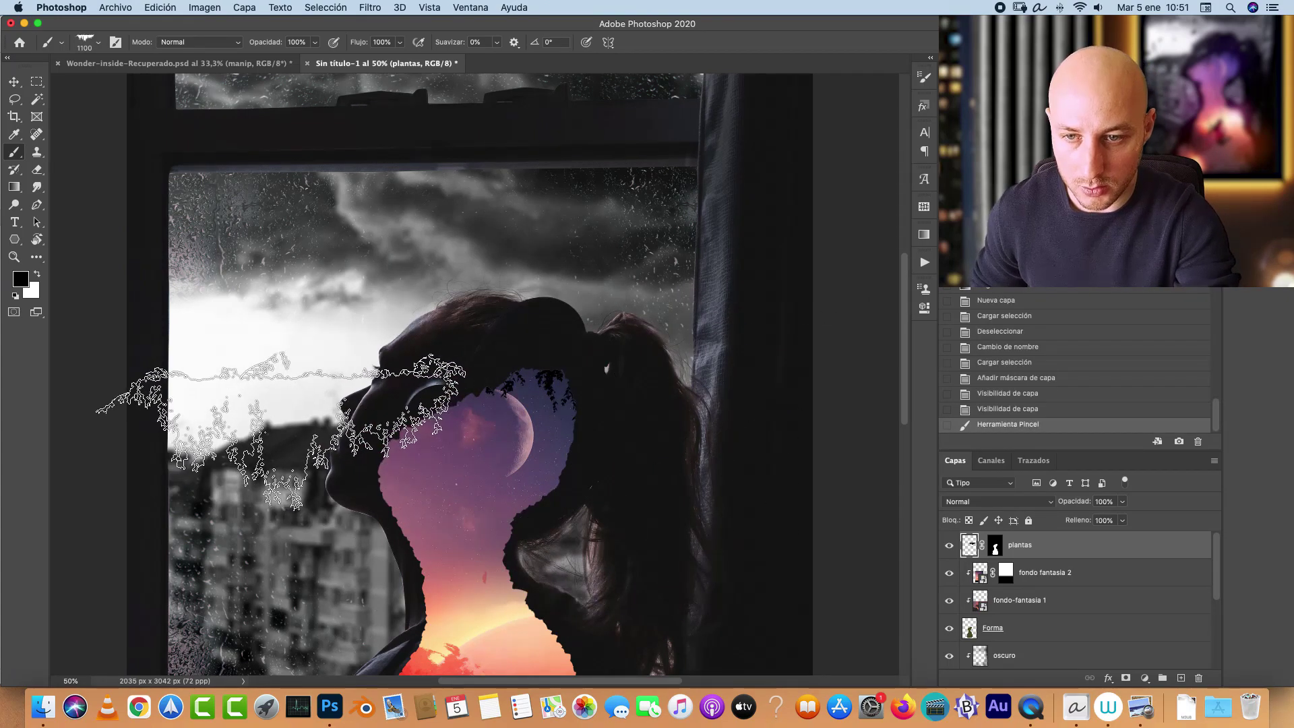
pyautogui.click(285, 433)
# Step: Switch to the branch brush numbered 1361 in the Vegetation brushes and reduce its size to 500 px
pyautogui.rightClick(549, 378)
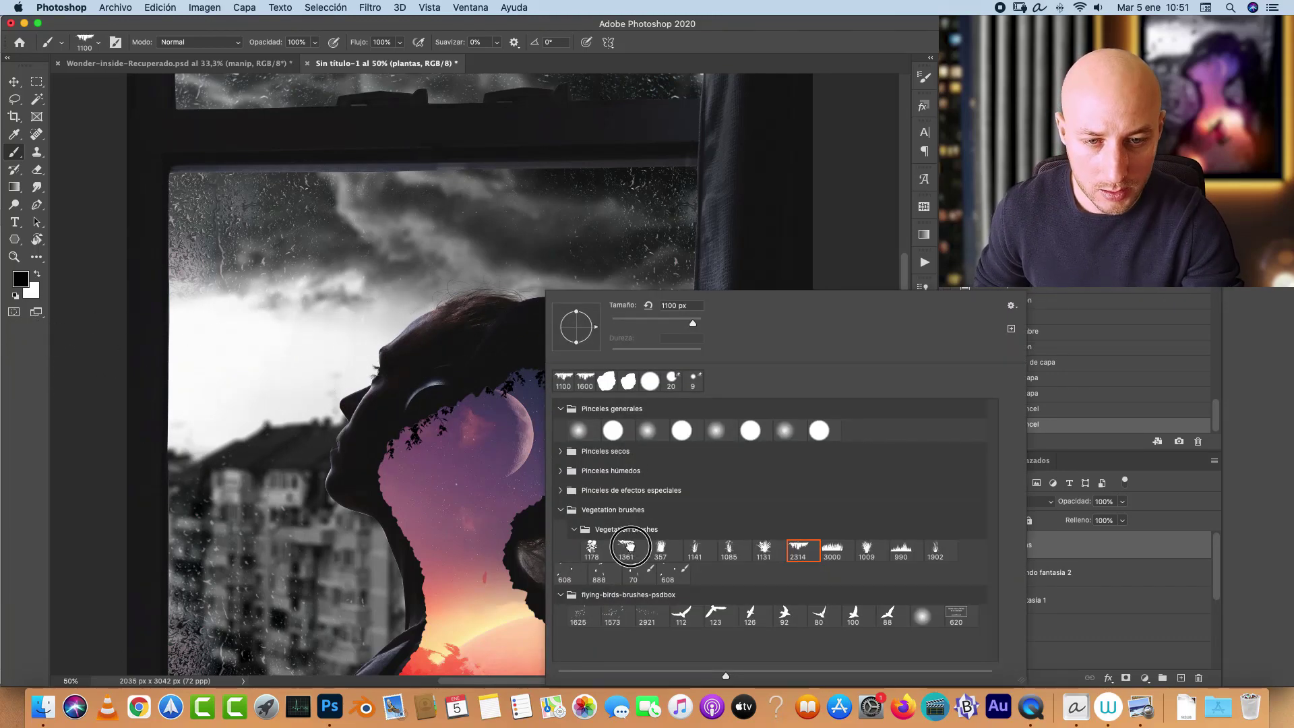
pyautogui.click(1009, 556)
pyautogui.press('[')
pyautogui.press('[')
pyautogui.press('[')
pyautogui.press('[')
pyautogui.press('[')
pyautogui.press('[')
pyautogui.press('[')
pyautogui.press('[')
pyautogui.press('[')
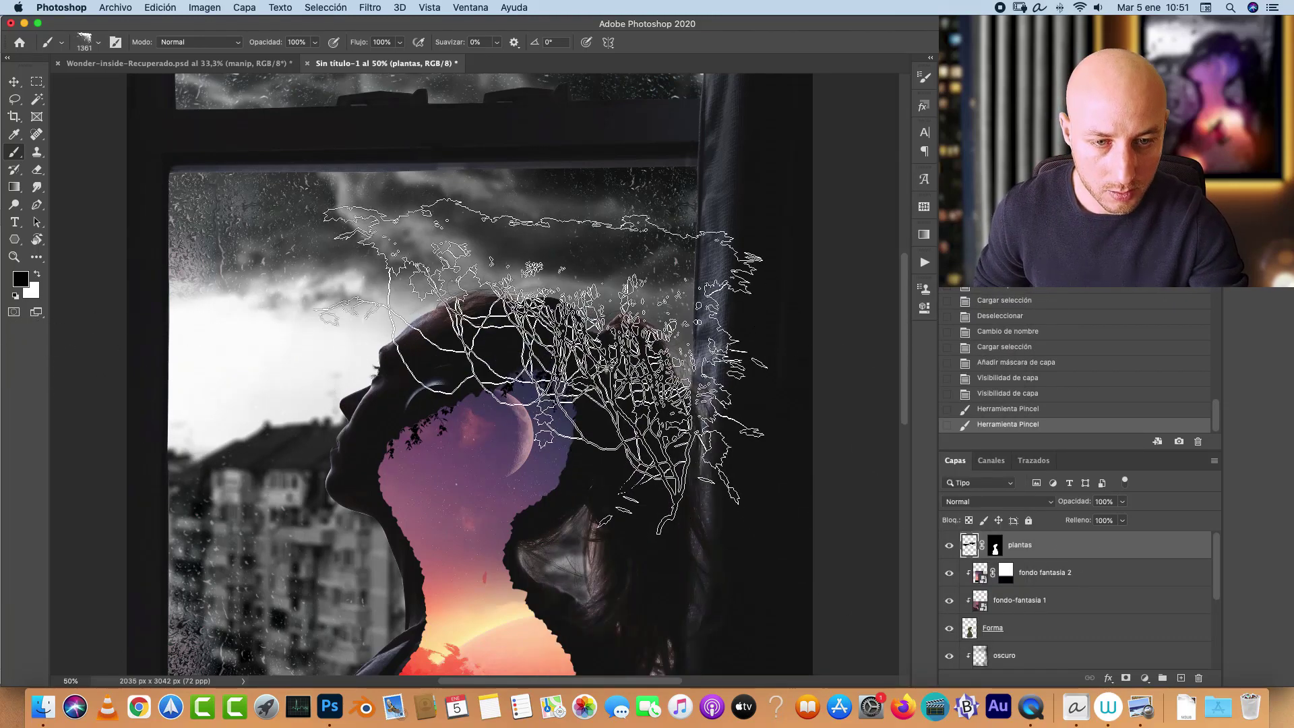
# Step: Try stamping the branches beside the moon at the upper back of the head opening and undo both stamps
pyautogui.click(548, 397)
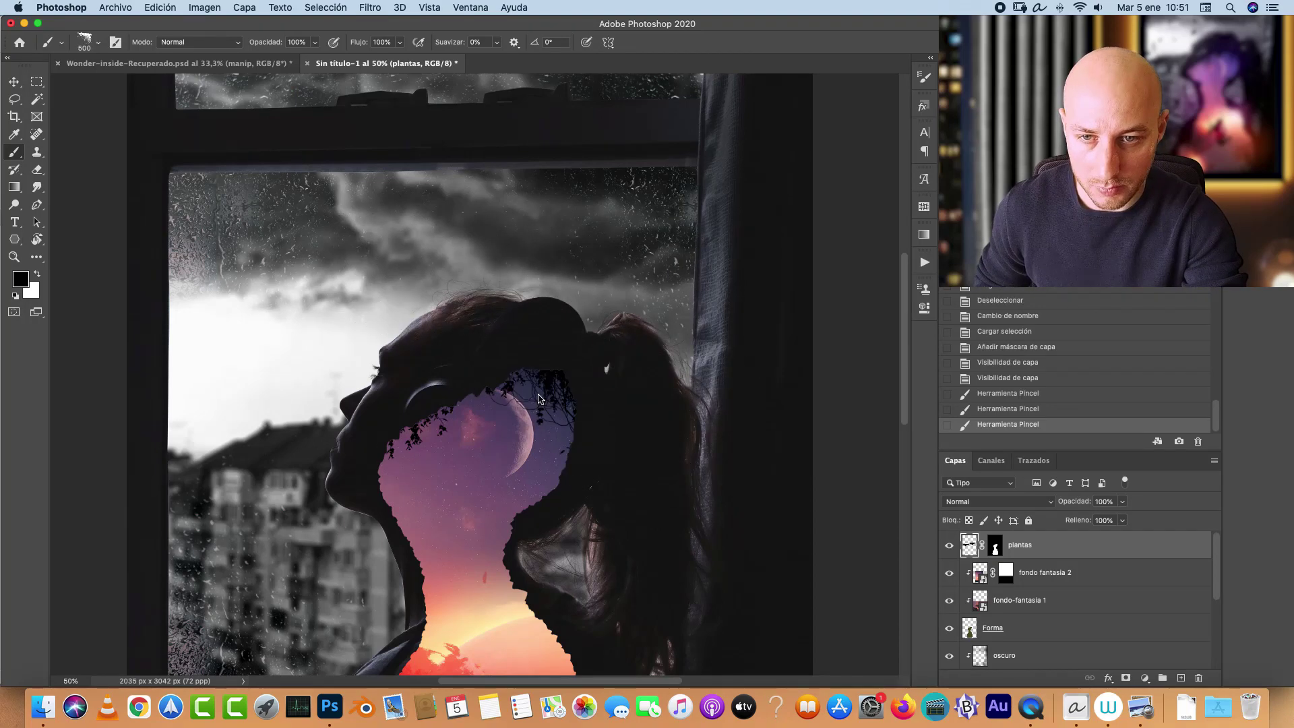
pyautogui.click(541, 386)
pyautogui.press('super+z')
pyautogui.press('super+z')
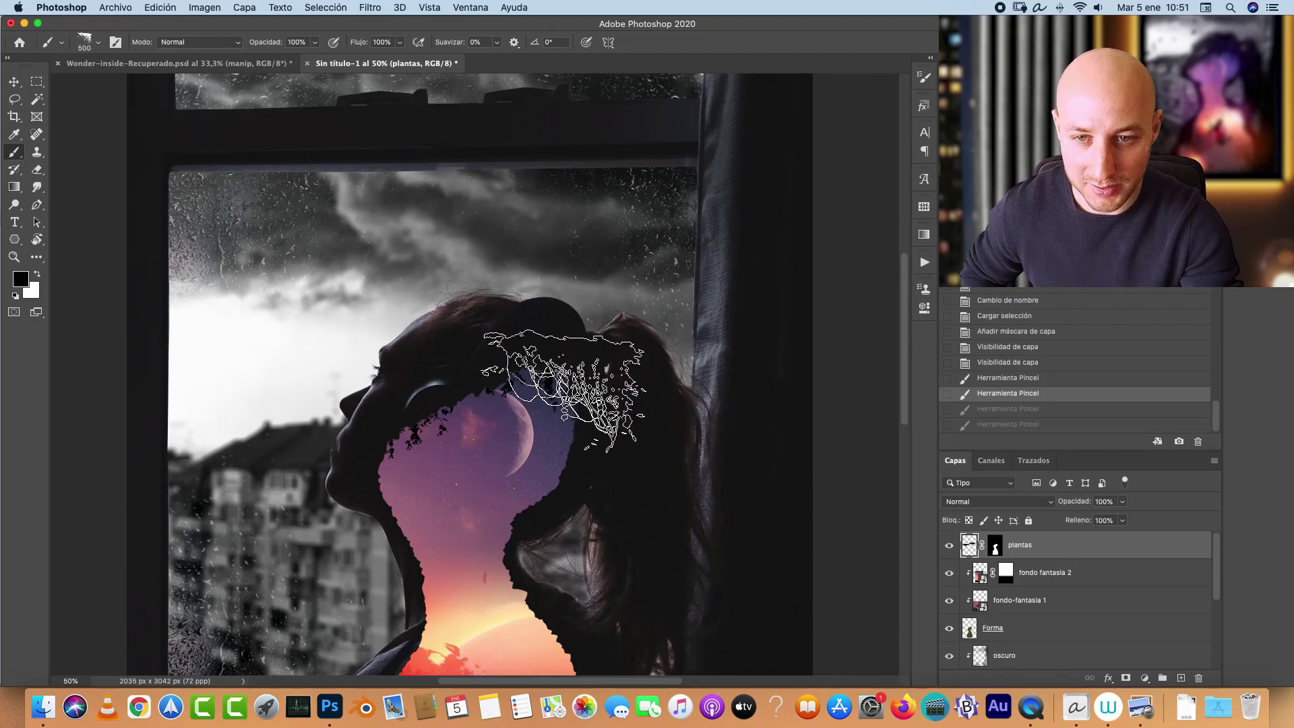
# Step: Stamp the branches at the upper back of the head opening, and at 600 px along its edge behind the face
pyautogui.click(559, 394)
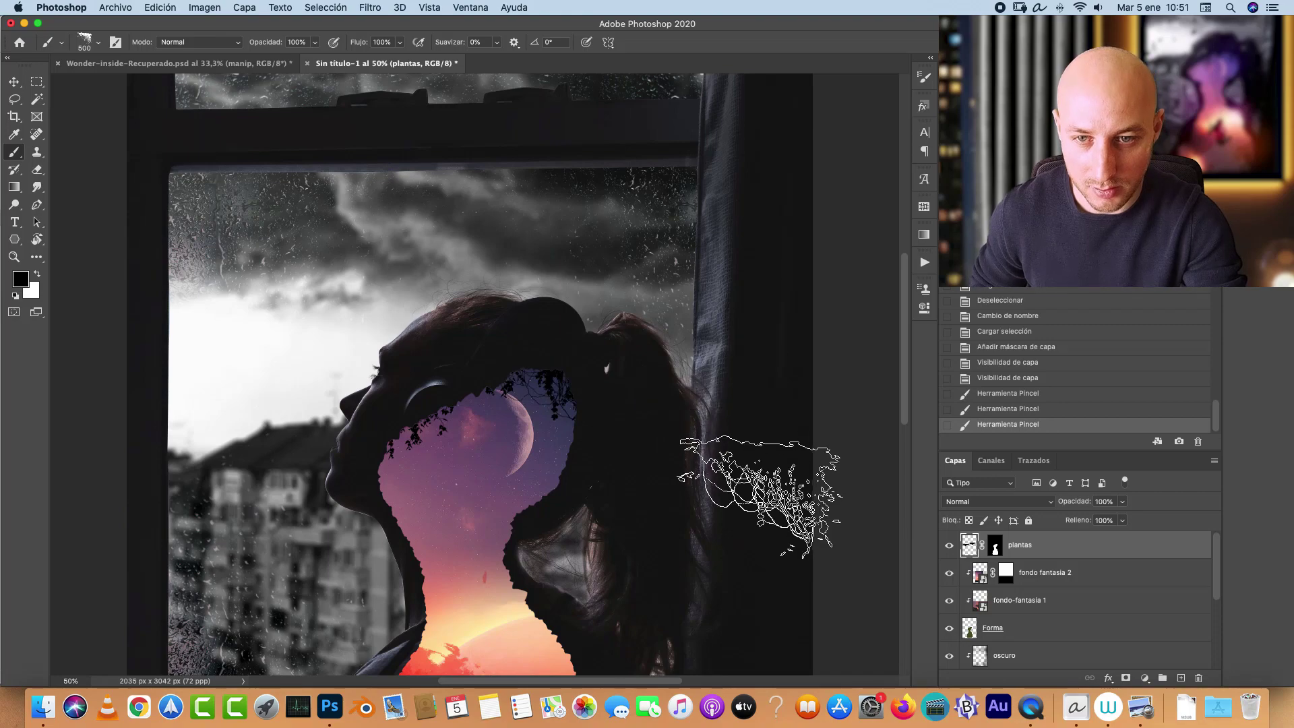
pyautogui.press(']')
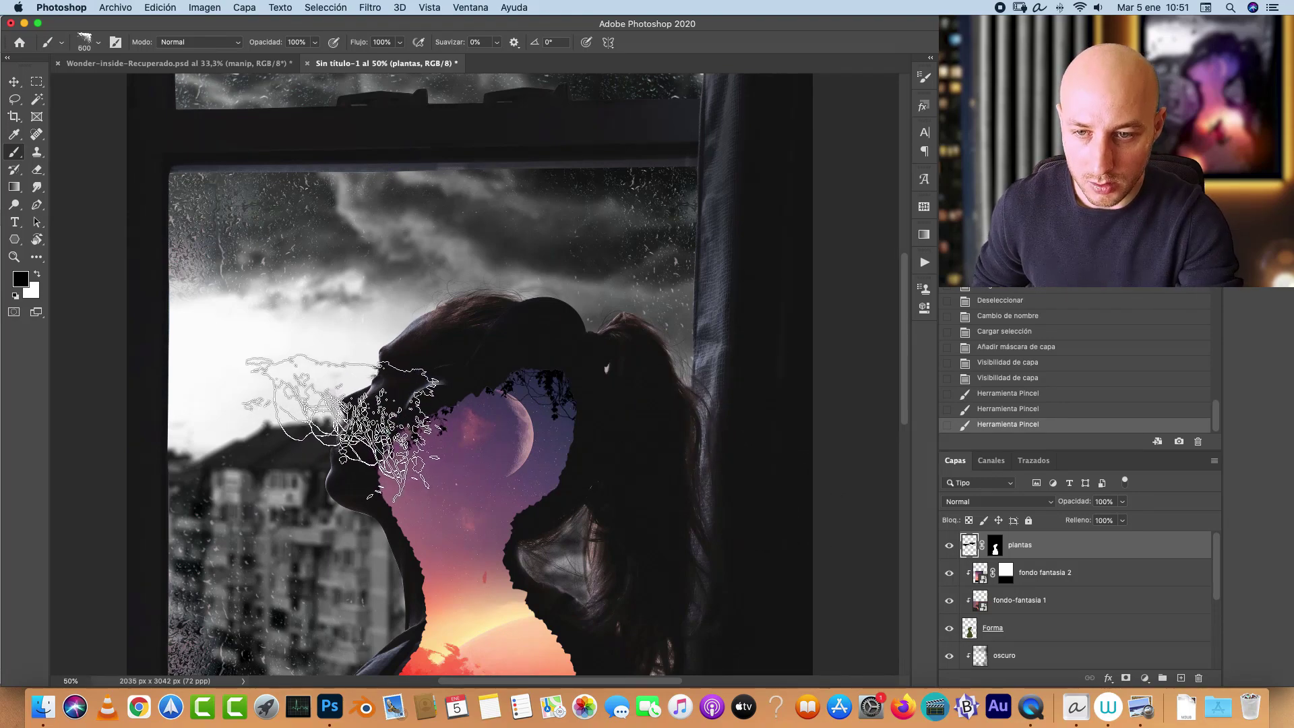
pyautogui.click(357, 415)
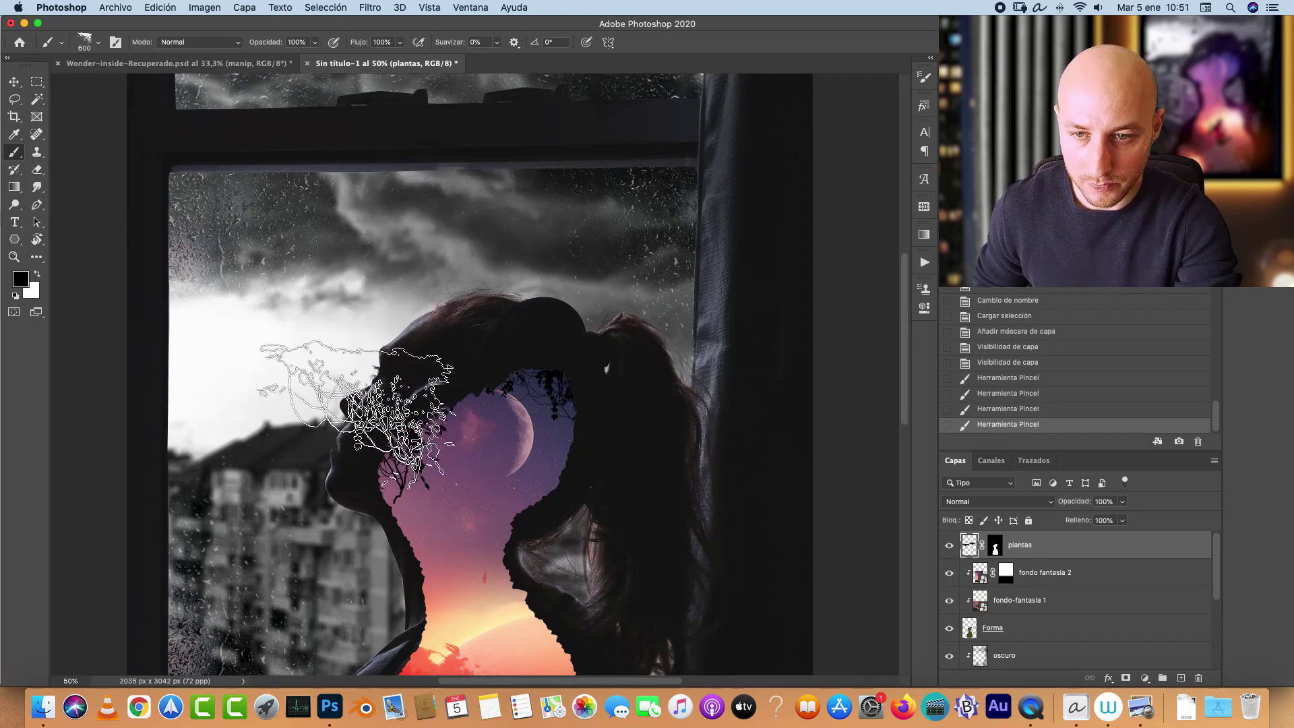
pyautogui.click(347, 422)
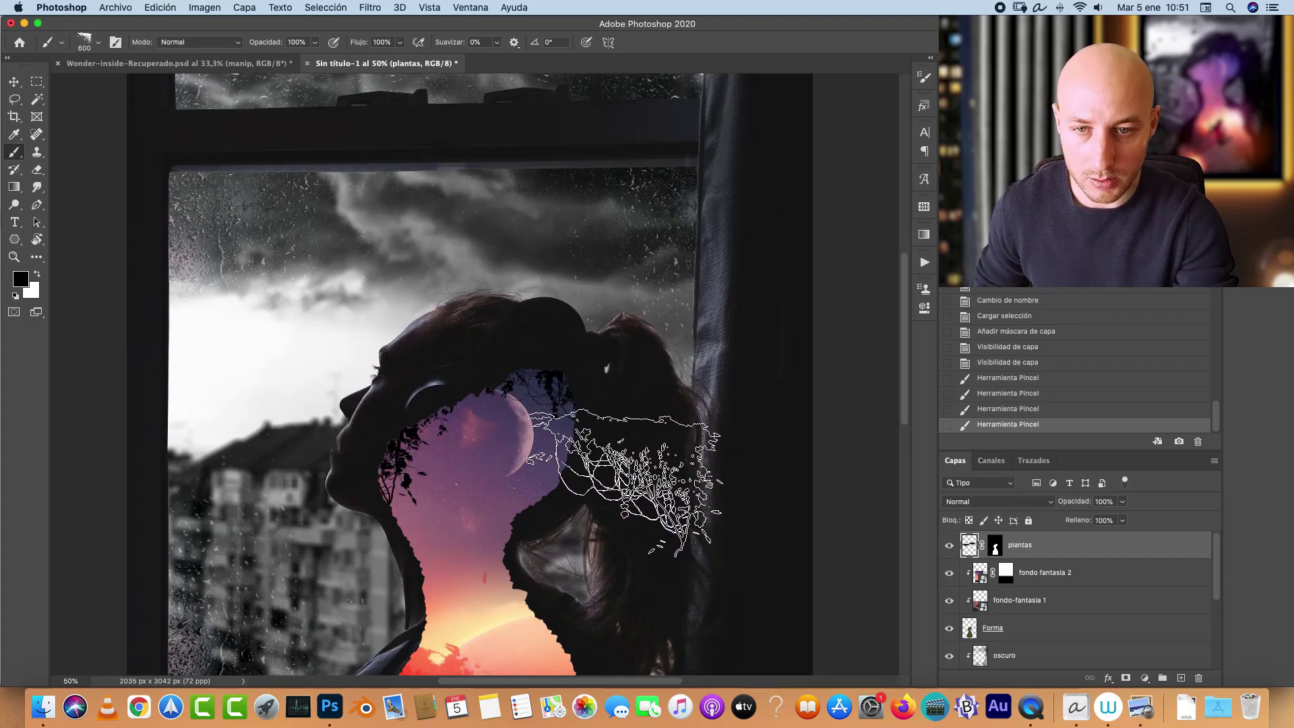
# Step: Return to the 2314 hanging foliage brush at 800 px and stamp it along the head opening's upper edge on the face side
pyautogui.click(578, 341)
pyautogui.rightClick(578, 342)
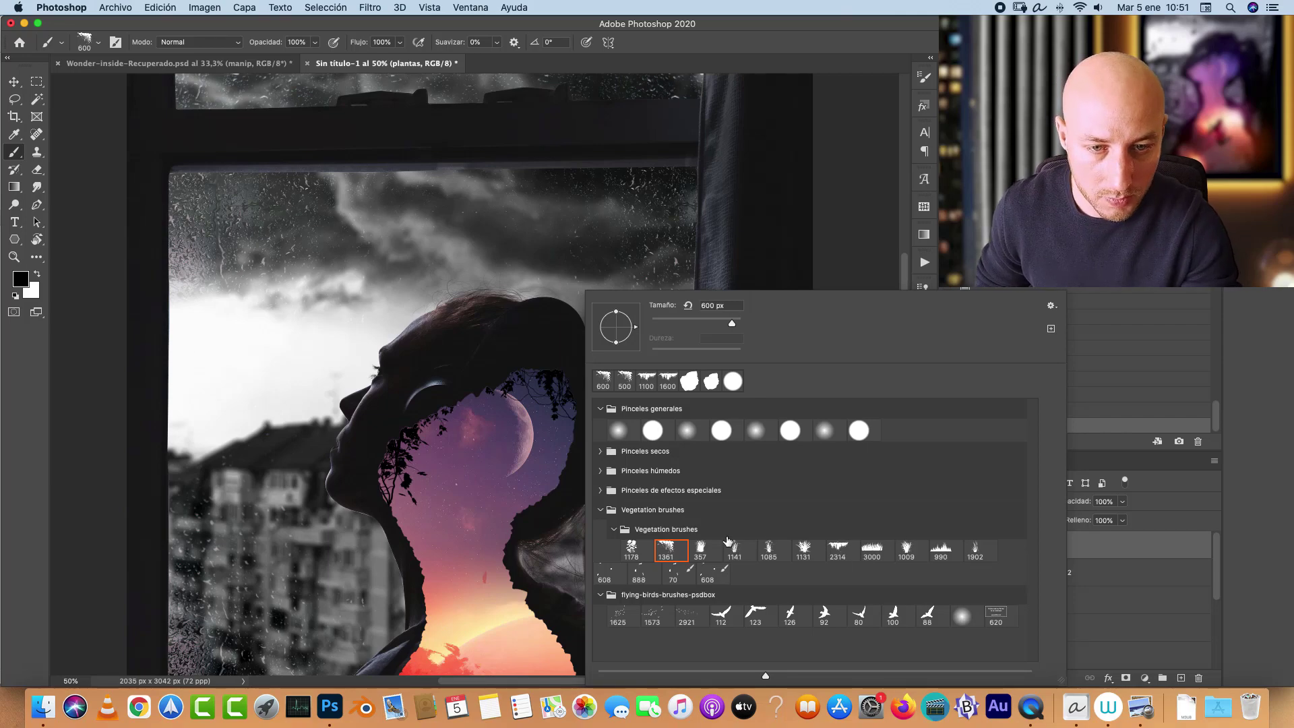
pyautogui.click(1112, 548)
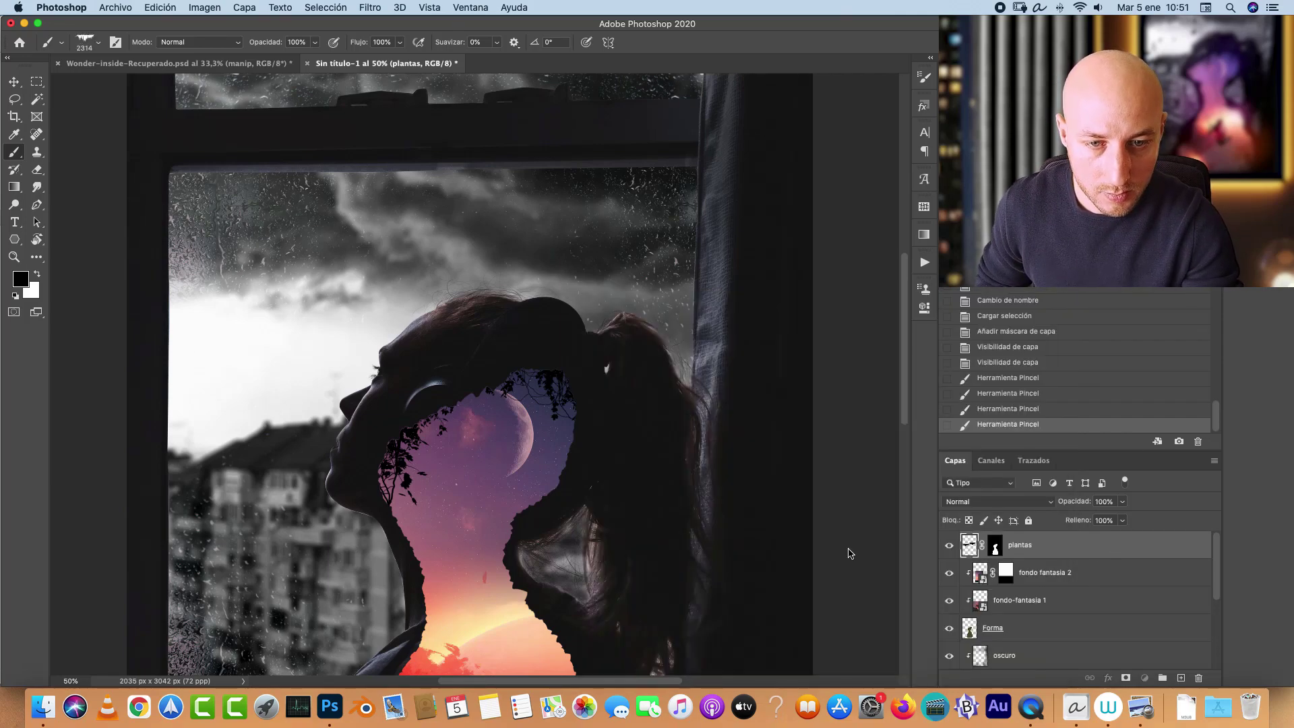
pyautogui.press('[')
pyautogui.press('[')
pyautogui.press('[')
pyautogui.press('[')
pyautogui.press('[')
pyautogui.press('[')
pyautogui.press('[')
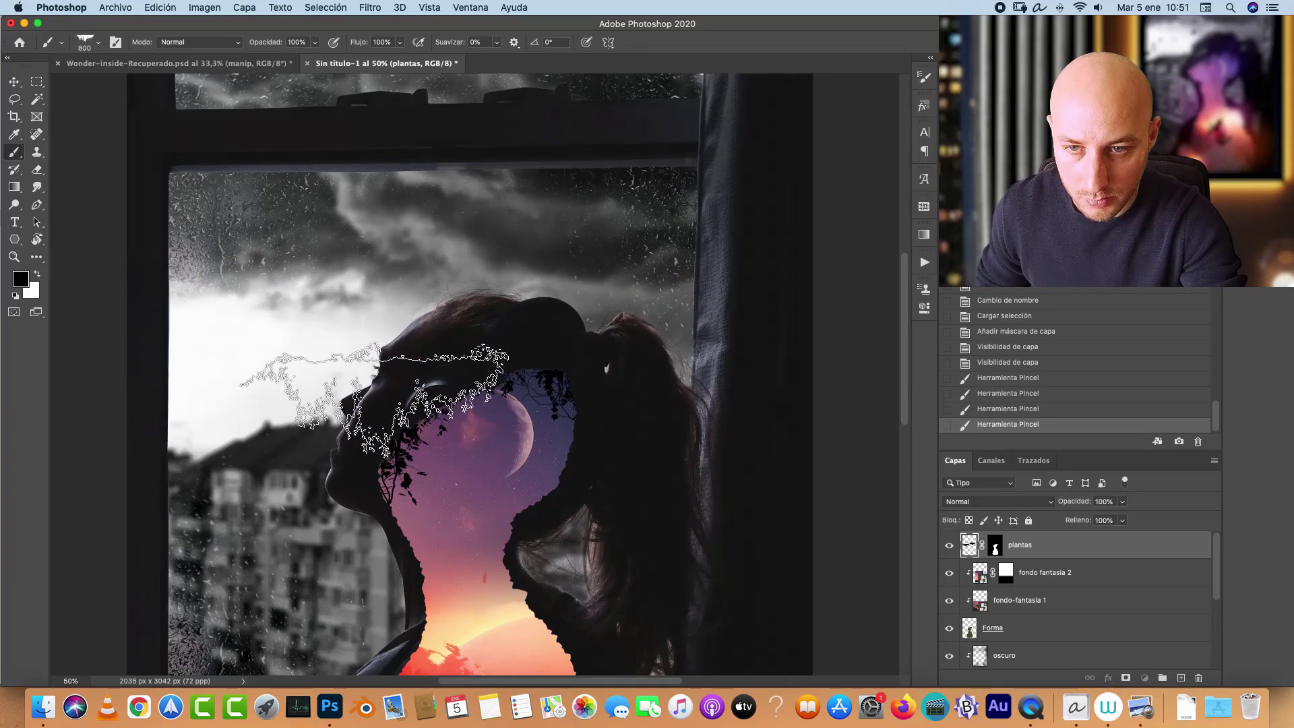
pyautogui.click(377, 404)
pyautogui.press('[')
# Step: Choose the 1361 branch brush at 900 px and stamp it along the right edge of the opening below the neck
pyautogui.scroll(-3, 600, 375)
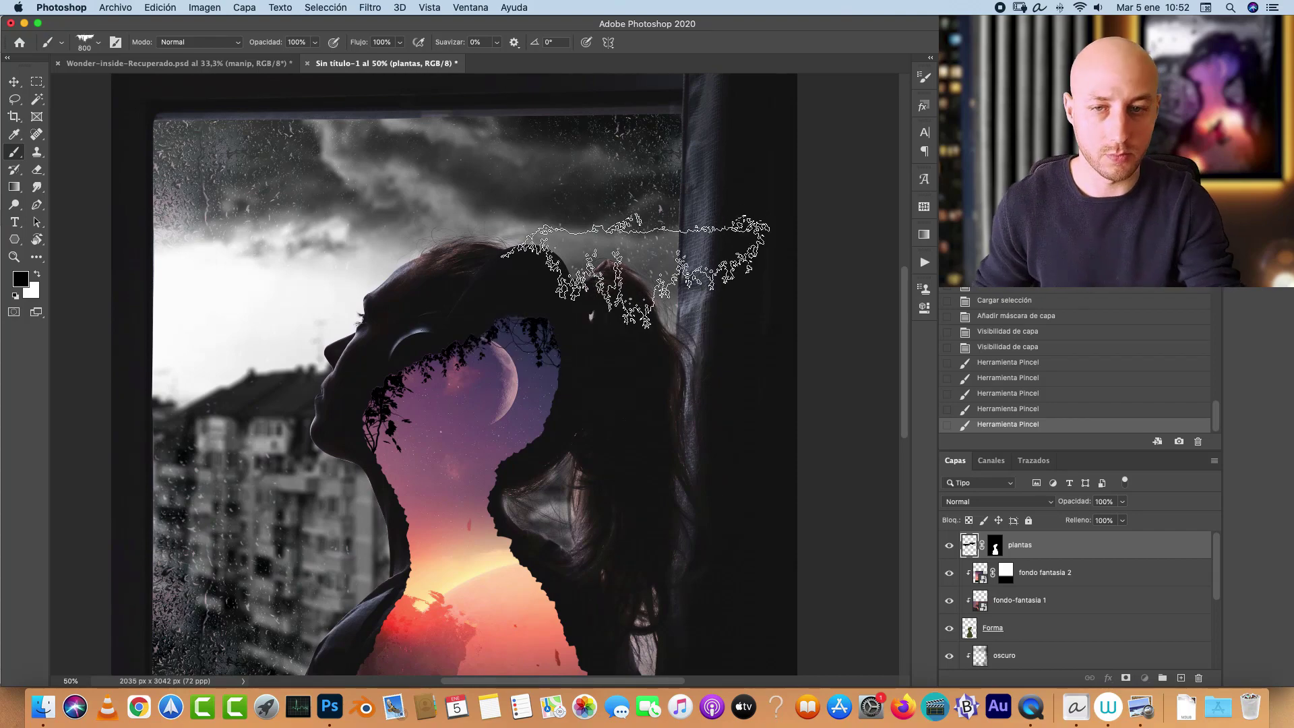
pyautogui.moveTo(512, 412)
pyautogui.mouseDown()
pyautogui.moveTo(550, 324)
pyautogui.moveTo(557, 264)
pyautogui.mouseUp()
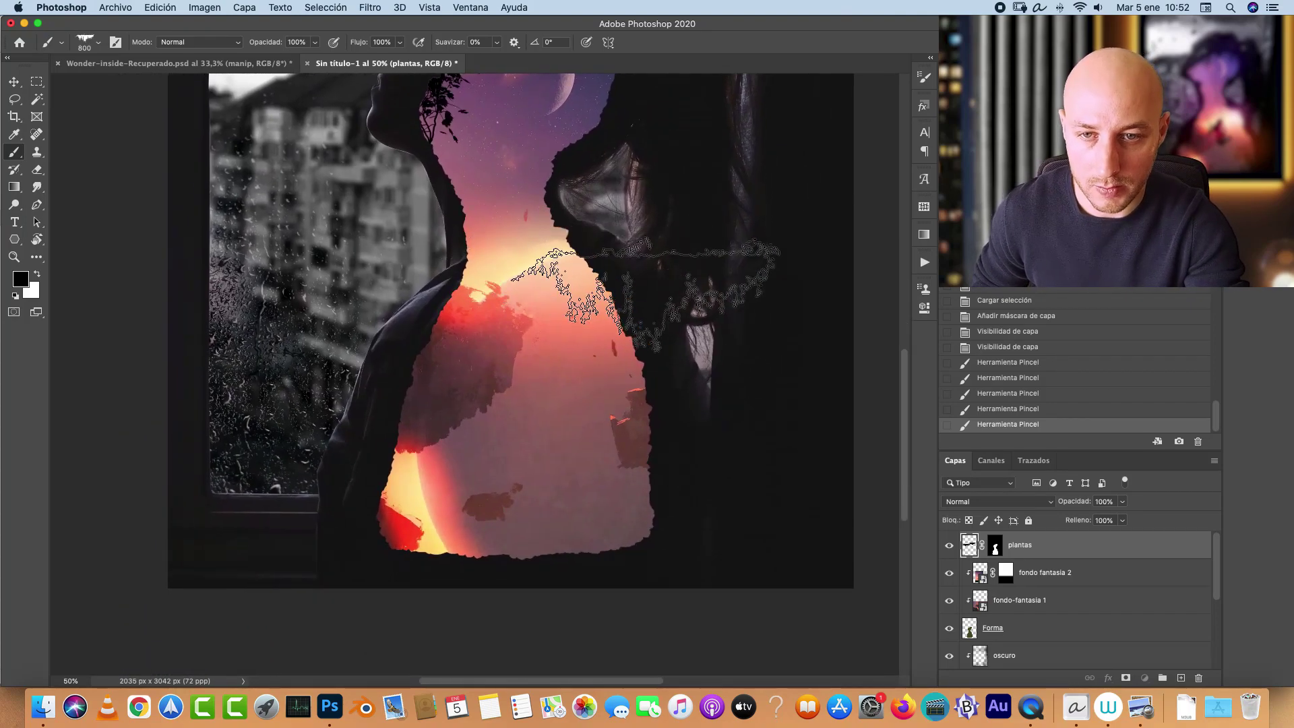
pyautogui.rightClick(728, 366)
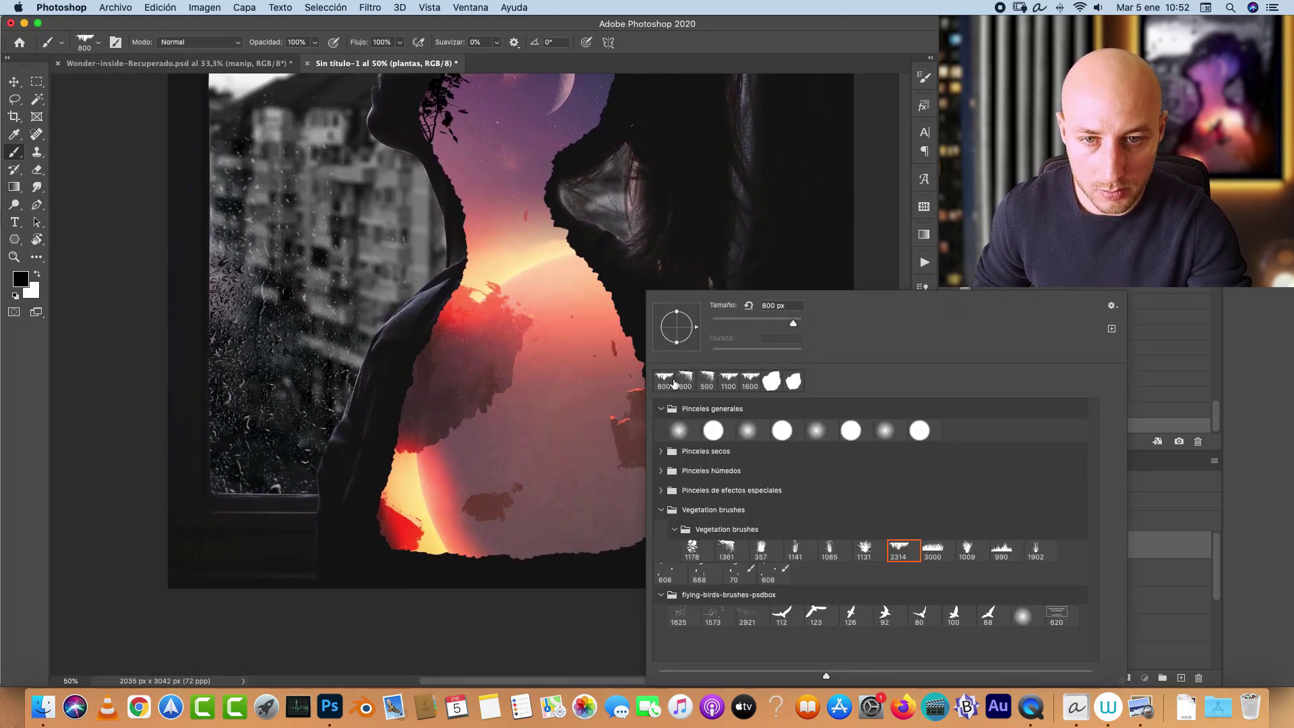
pyautogui.click(727, 549)
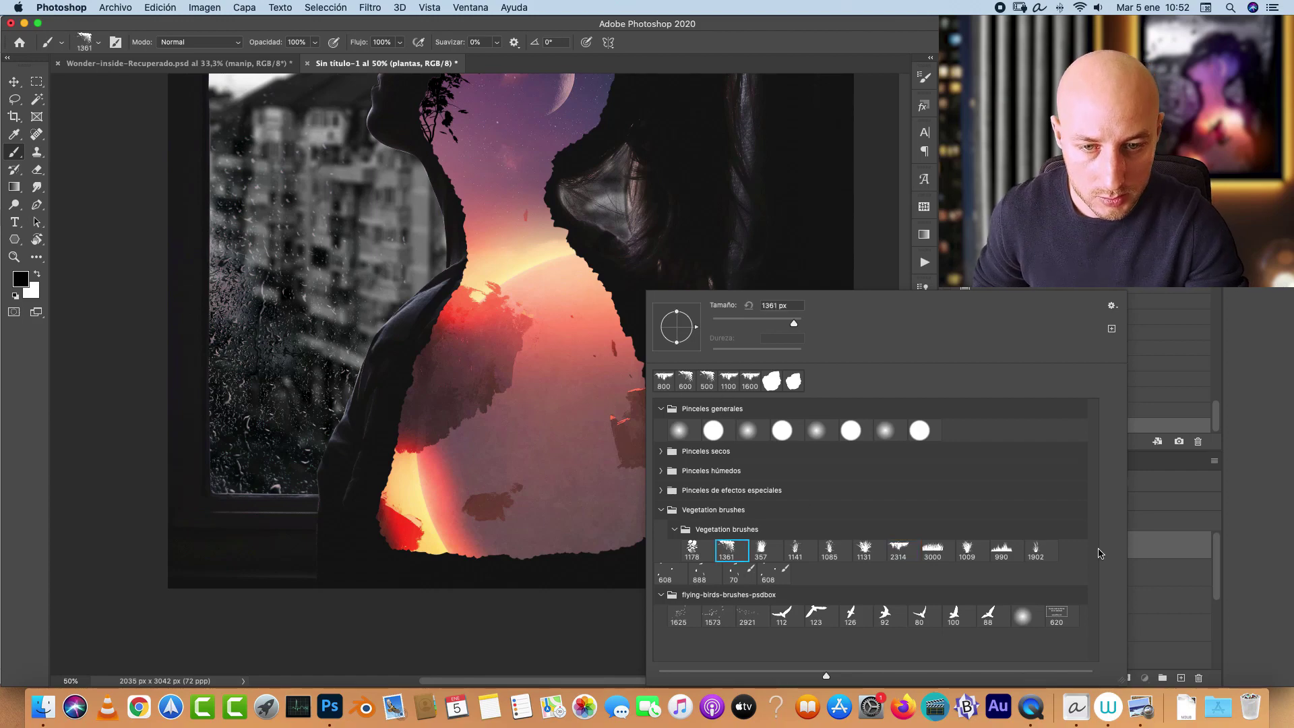
pyautogui.click(1105, 554)
pyautogui.press('[')
pyautogui.press('[')
pyautogui.press('[')
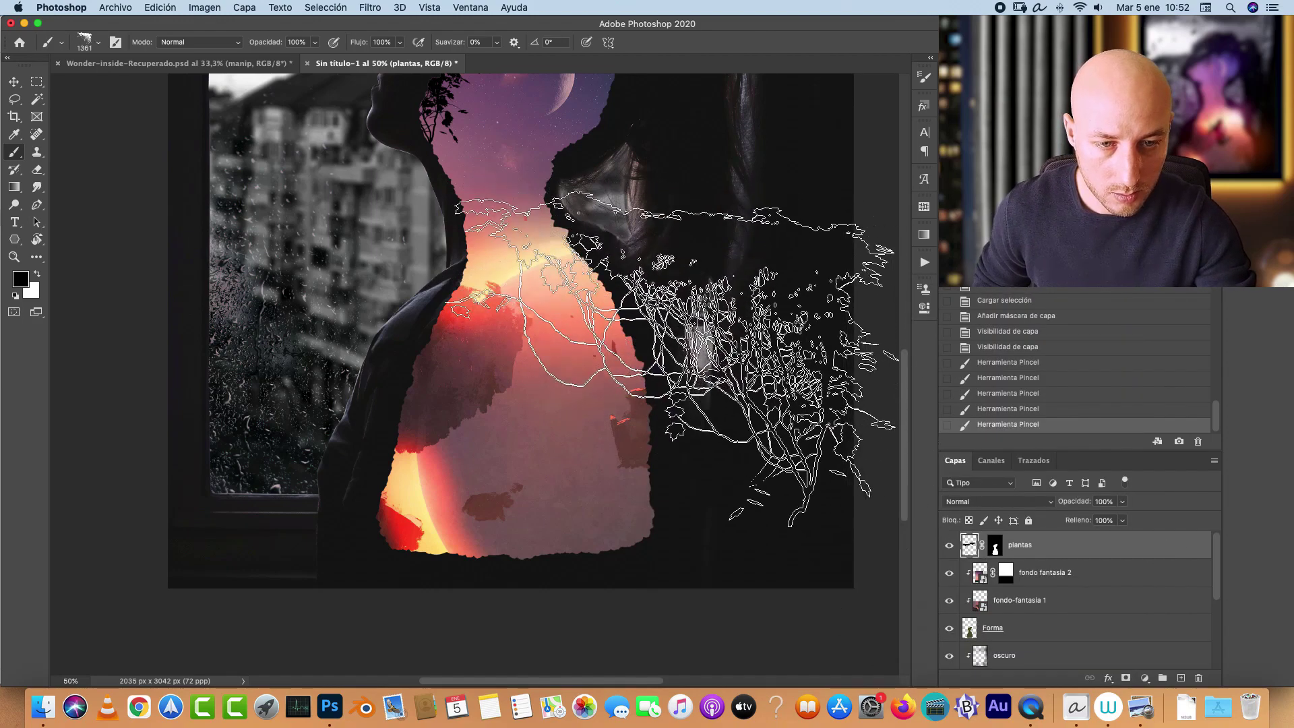
pyautogui.click(662, 323)
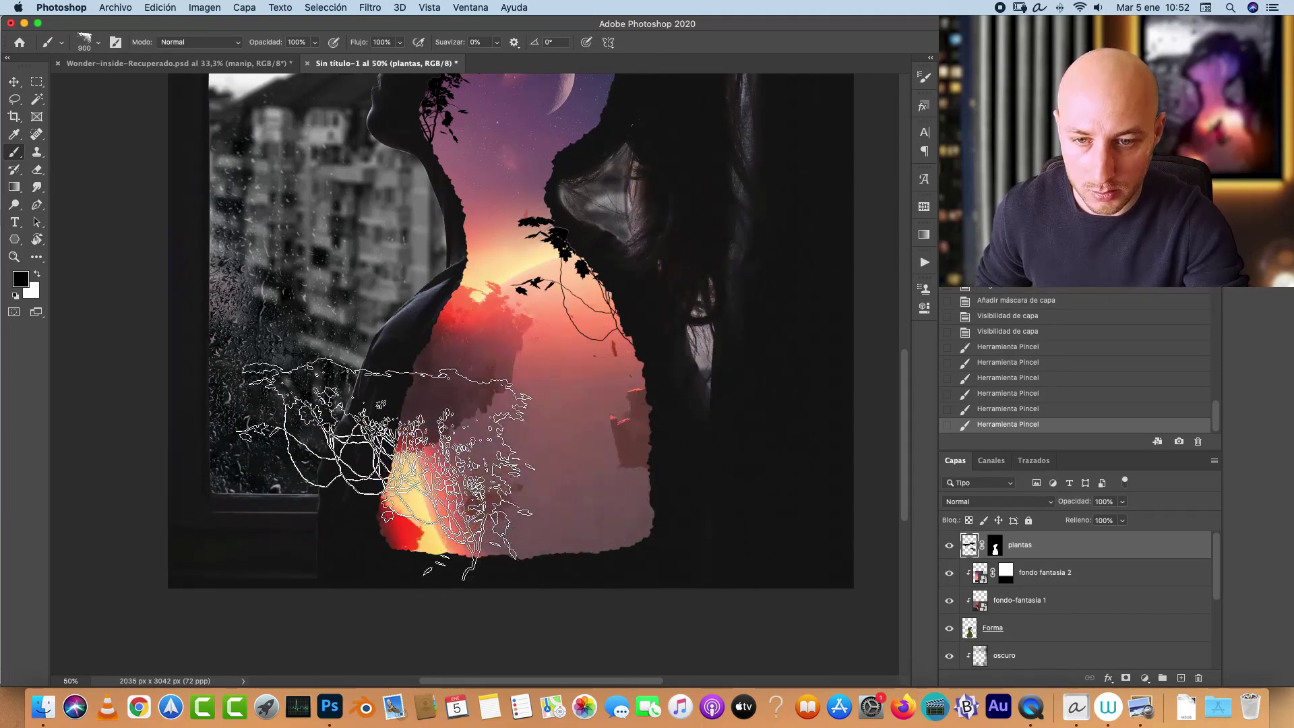
# Step: Flip the 900 px branch brush tip horizontally
pyautogui.rightClick(401, 293)
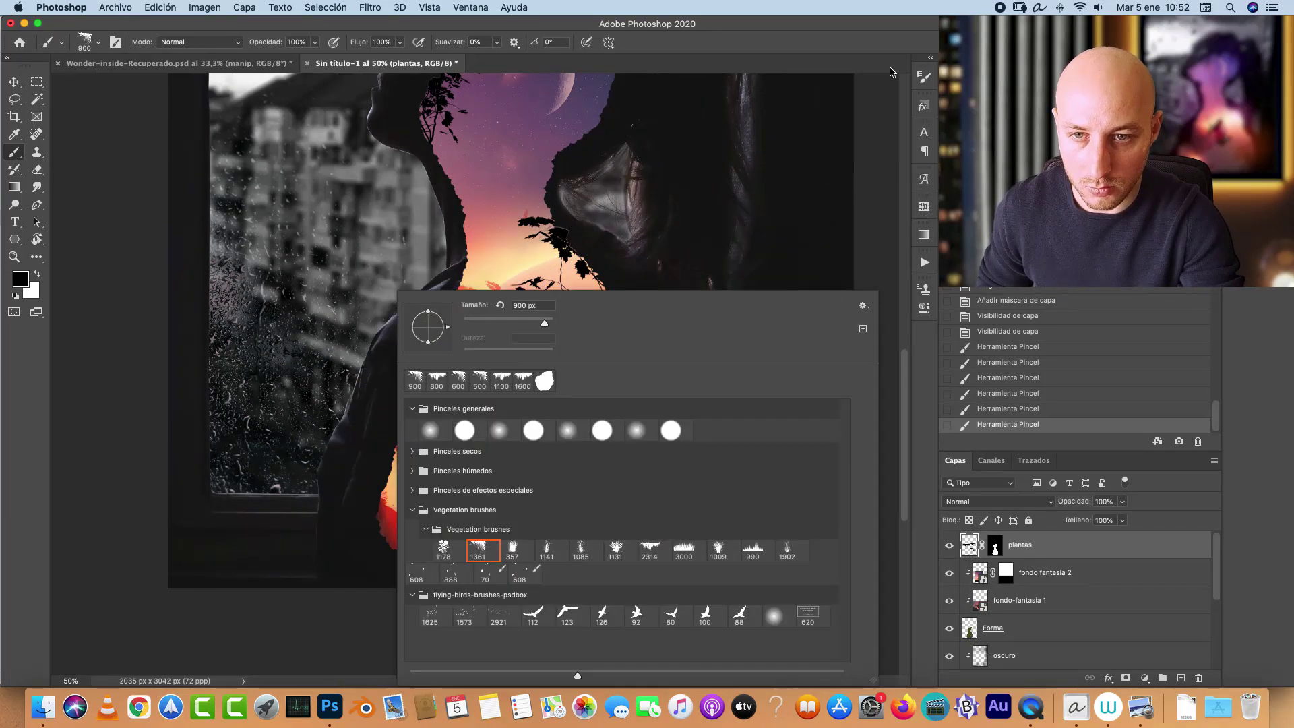
pyautogui.click(924, 76)
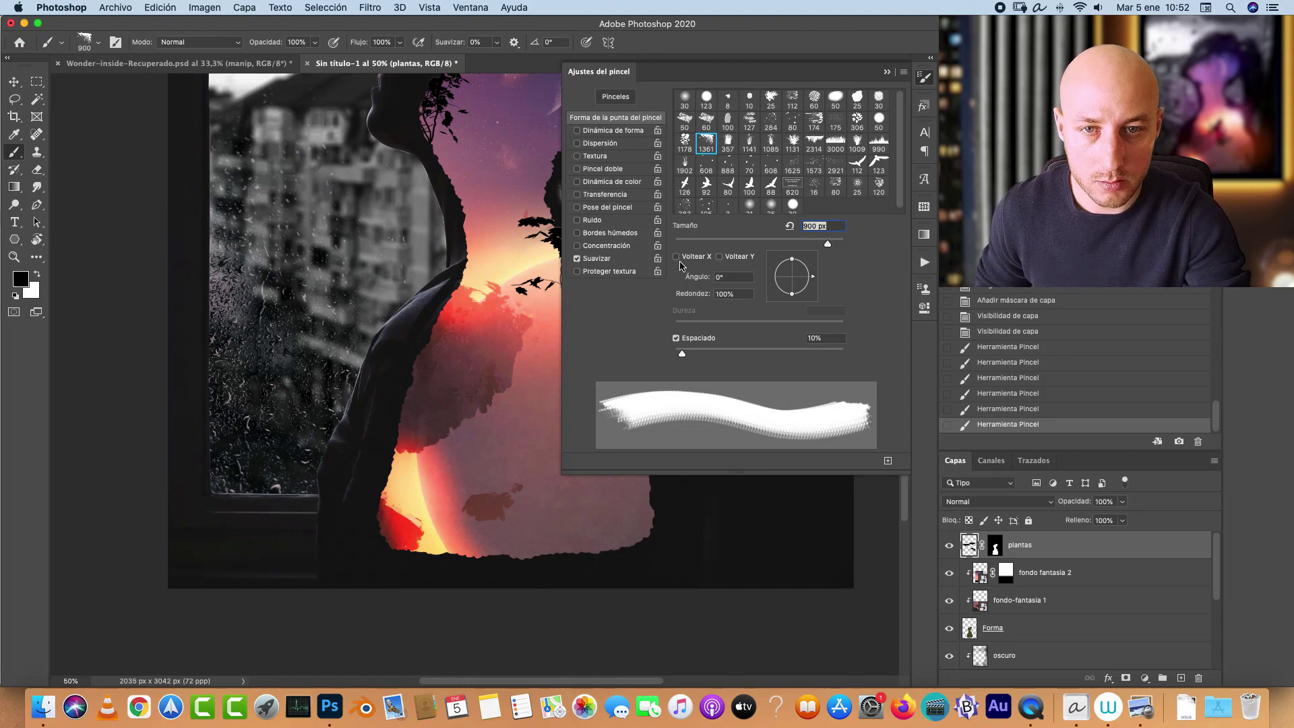
pyautogui.click(676, 257)
pyautogui.click(887, 72)
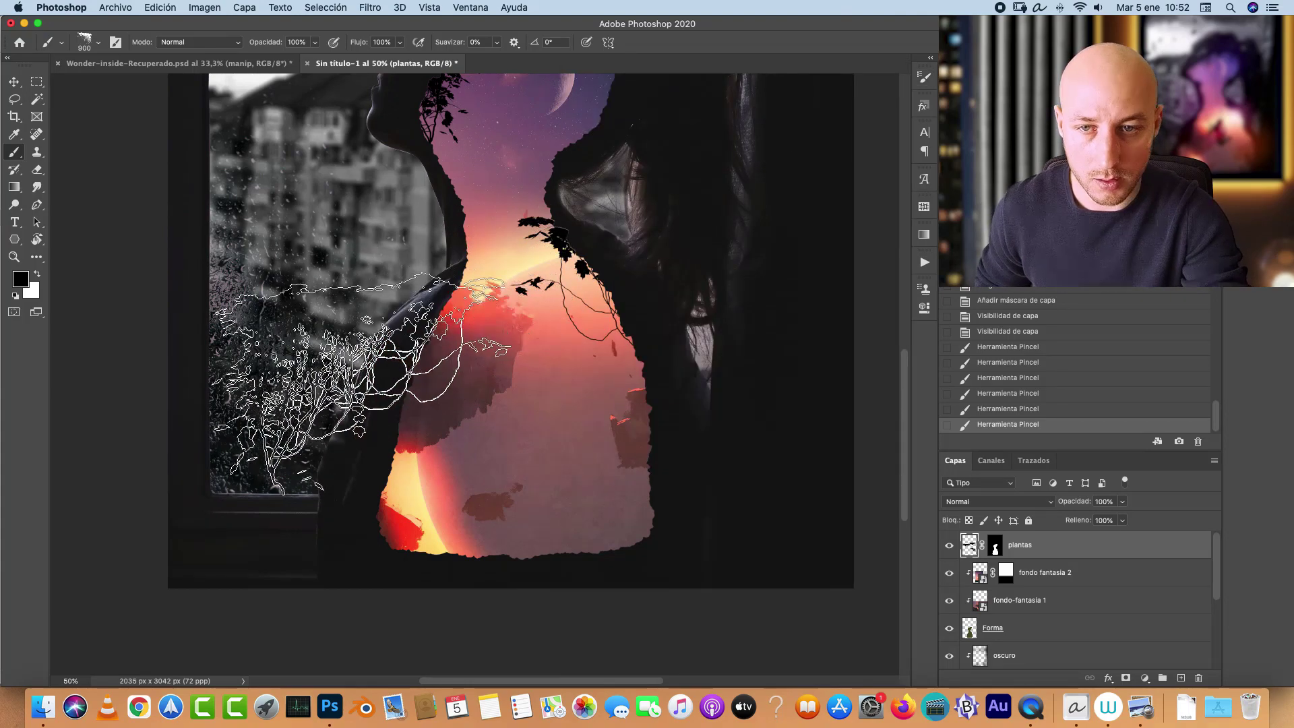
# Step: Try the flipped branches on the opening's left edge below the neck, undo the stamp, and restamp them at a 22° brush angle
pyautogui.click(356, 382)
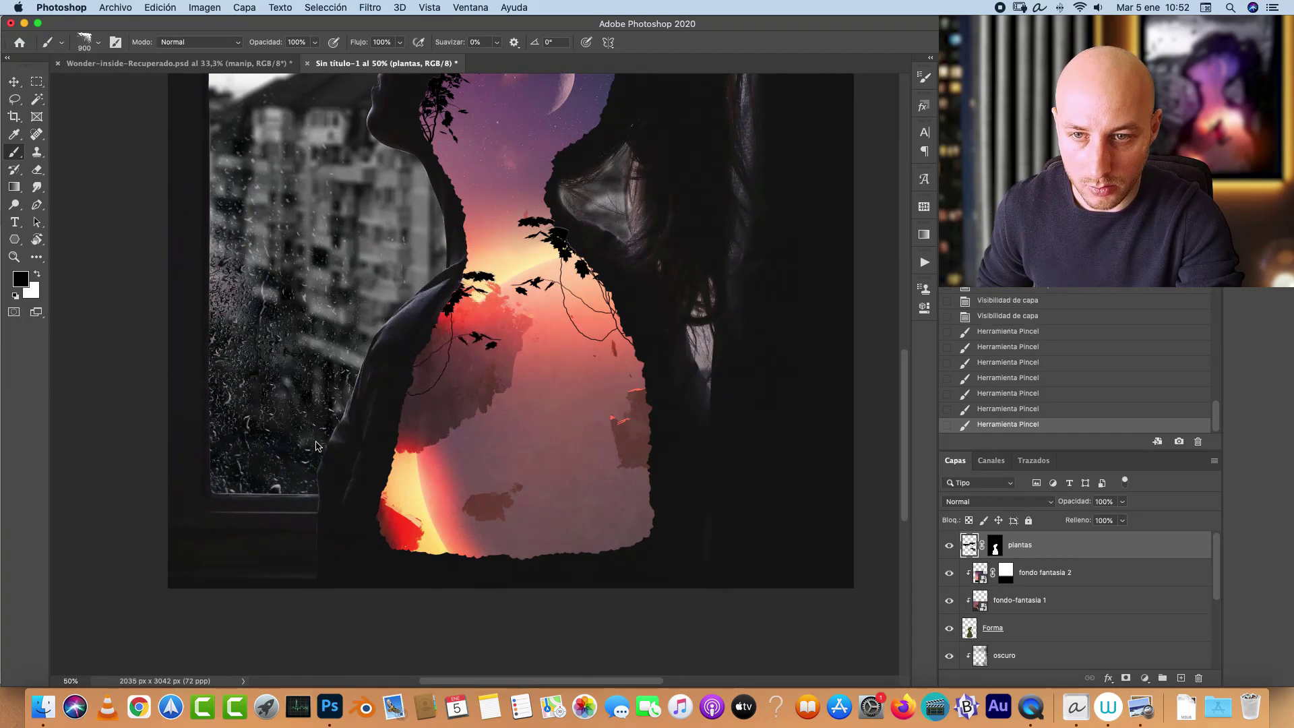
pyautogui.press('super+z')
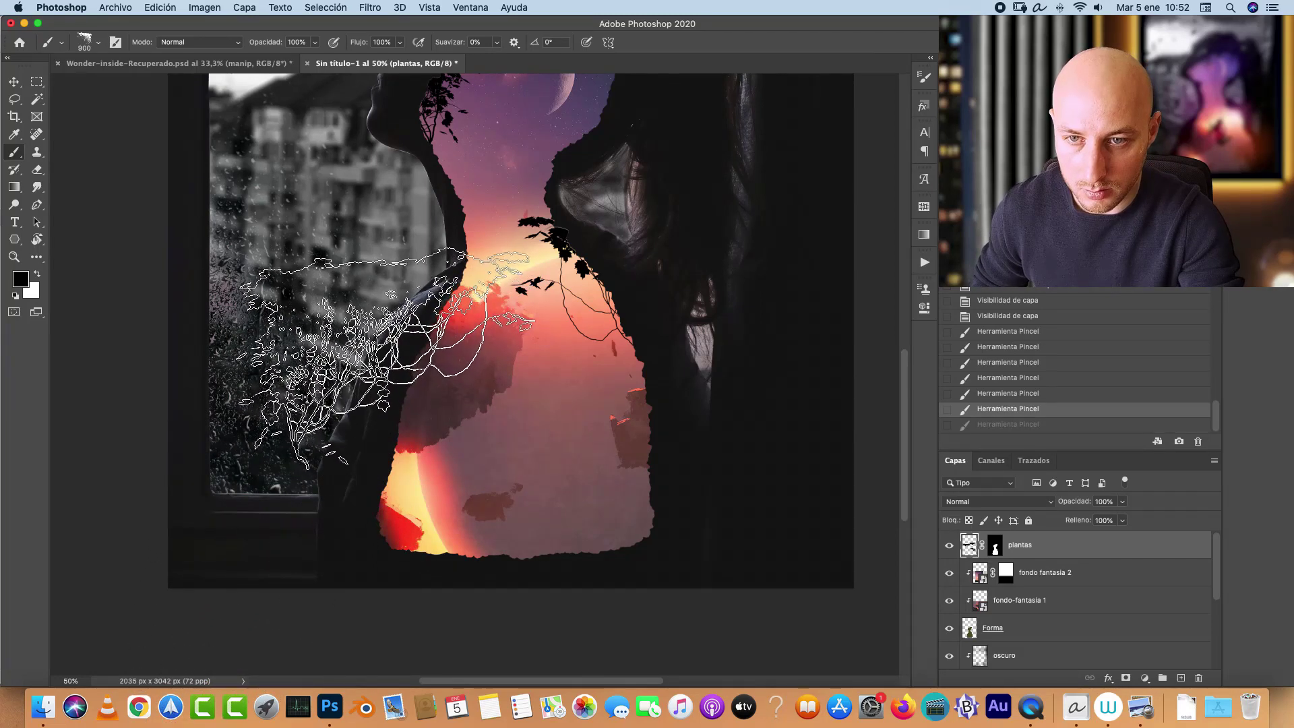
pyautogui.rightClick(388, 359)
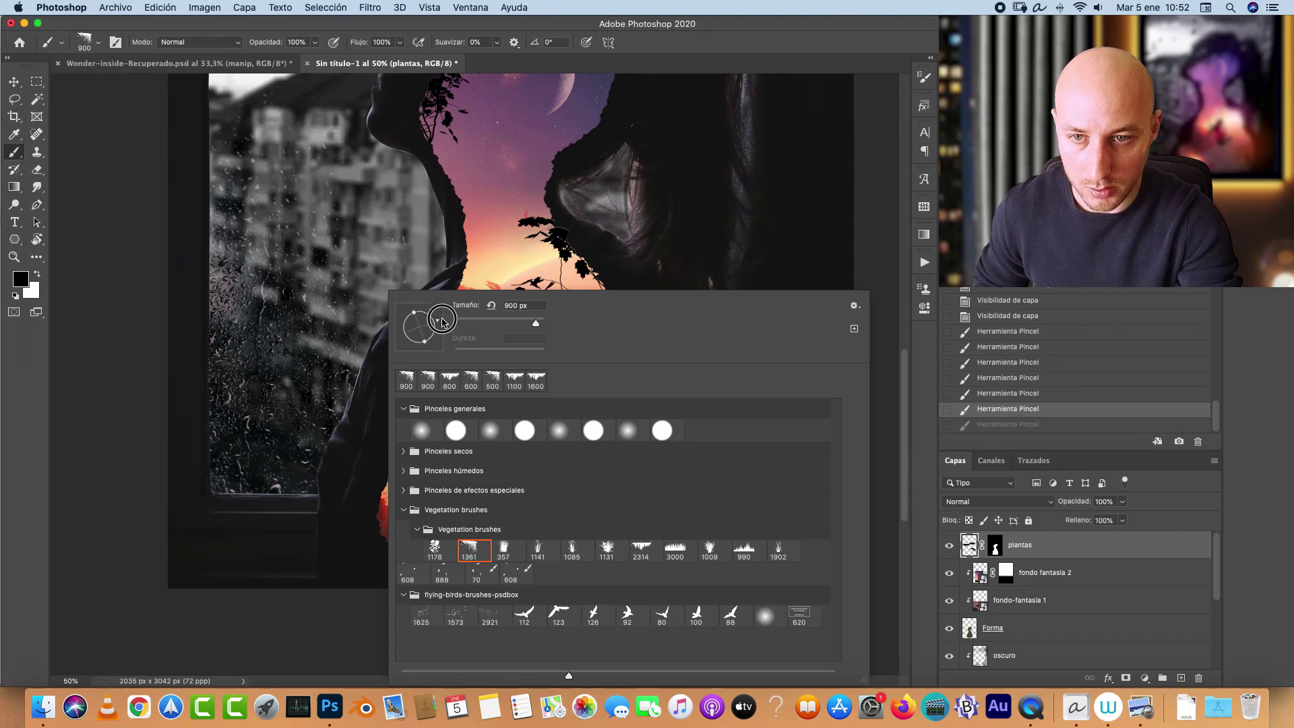
pyautogui.press('Return')
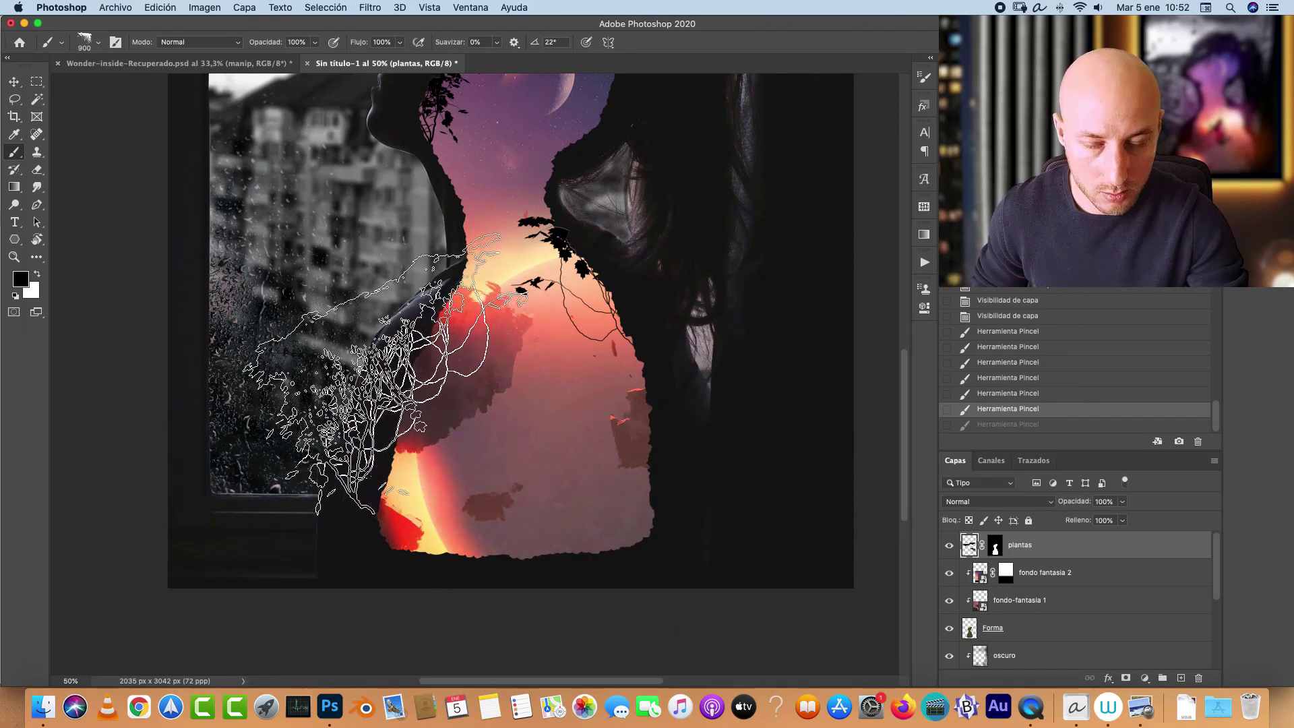
pyautogui.click(358, 370)
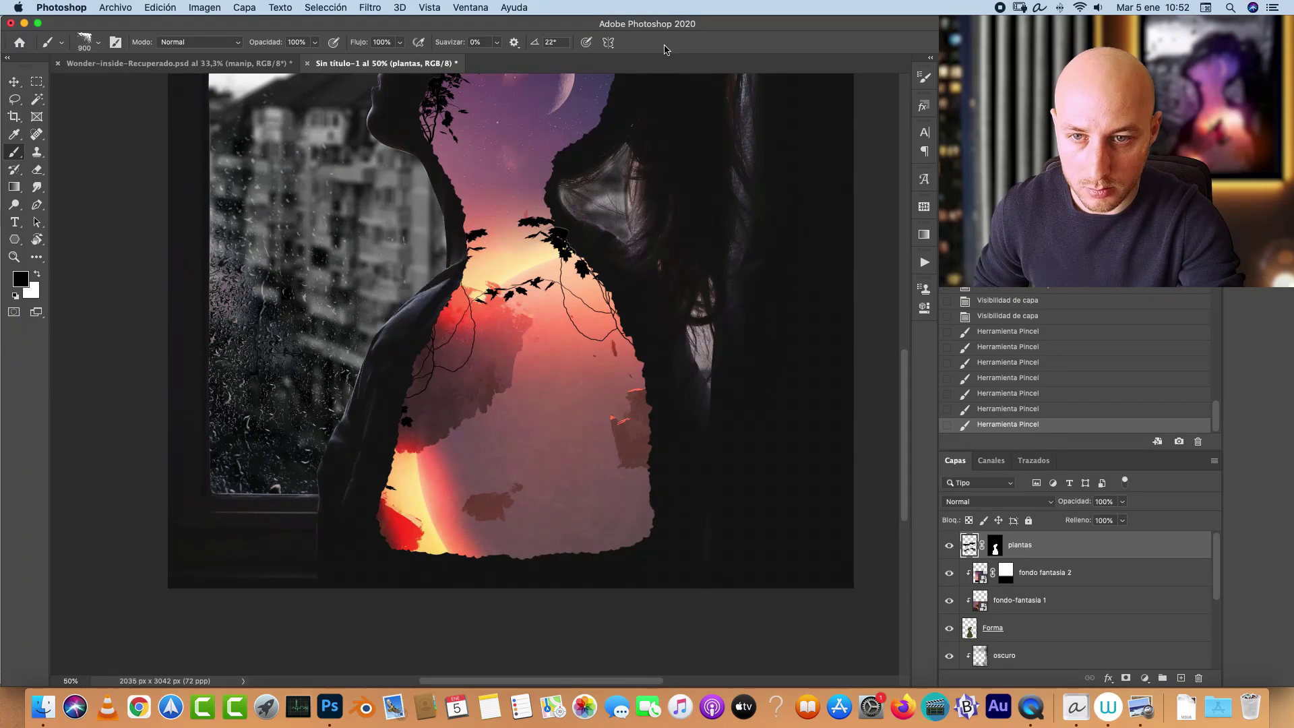
# Step: Stamp the 900 px branch brush at 22° along the head opening's edge on the face side
pyautogui.scroll(5, 571, 350)
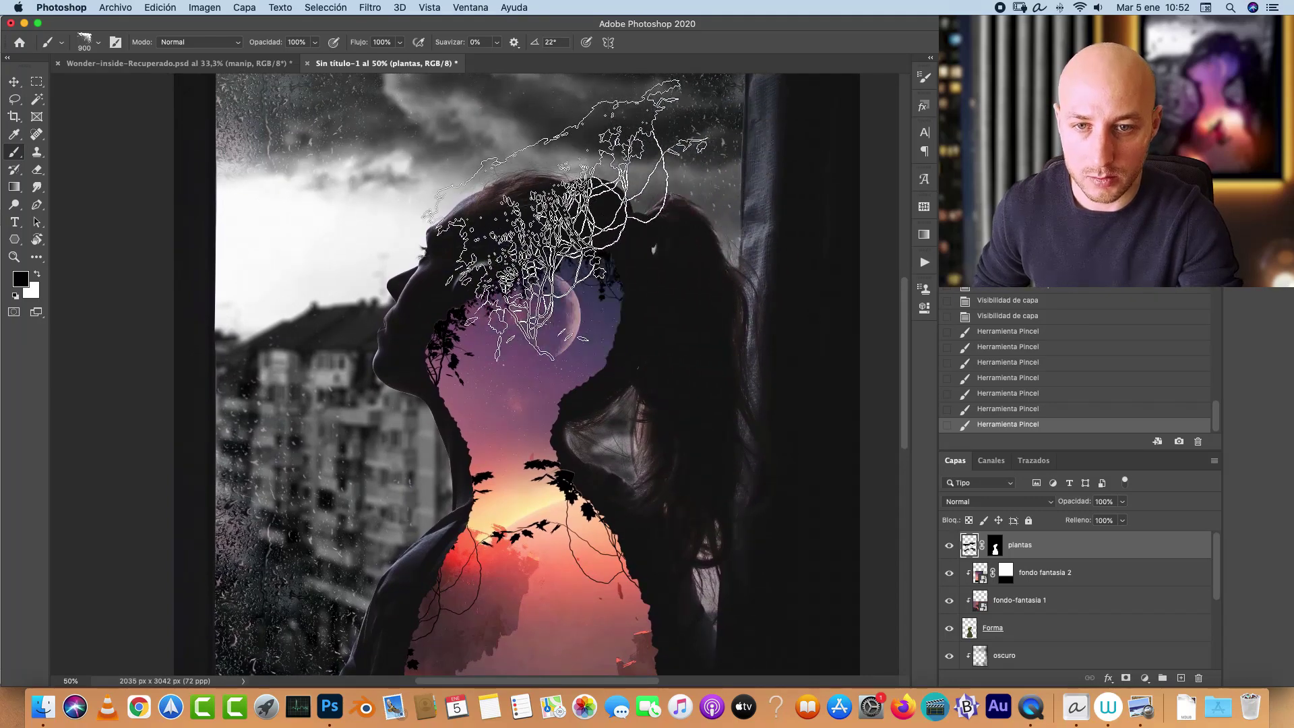
pyautogui.click(431, 310)
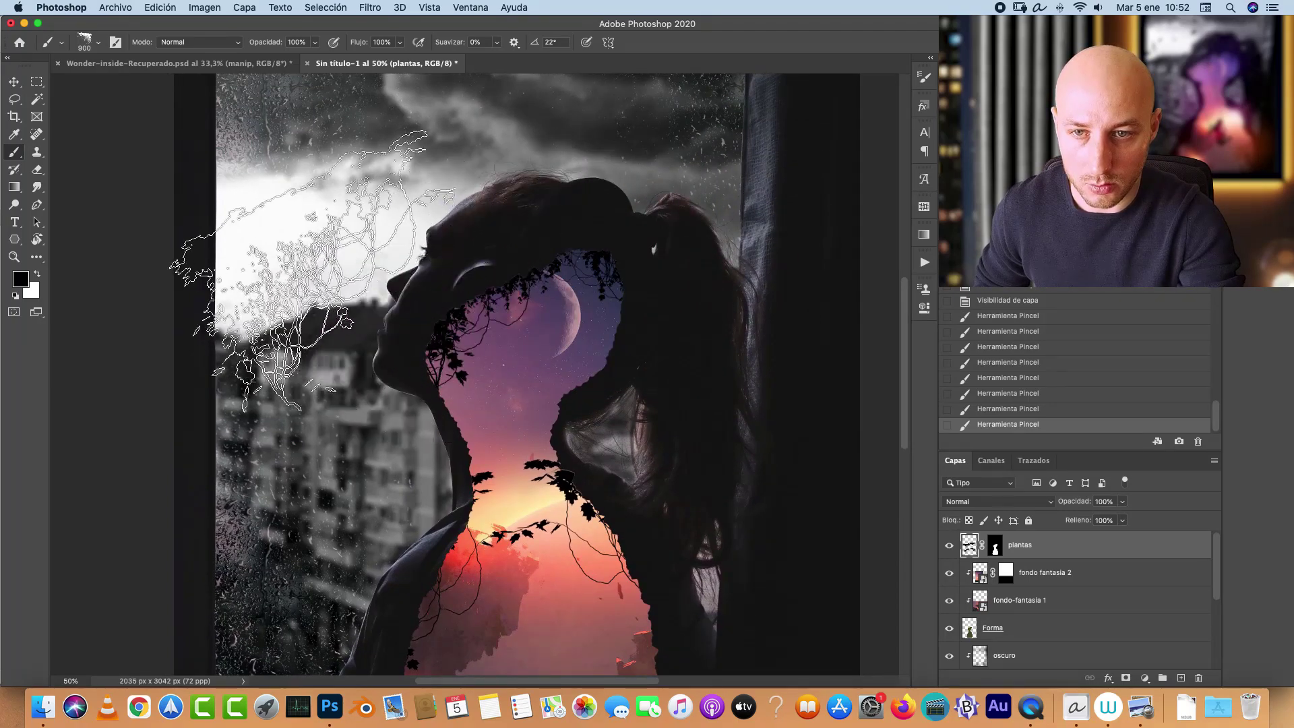
pyautogui.scroll(-3, 635, 274)
# Step: Erase the stray leaves and twig tips around the glowing center of the opening on the plantas layer with a 15 px eraser
pyautogui.press('e')
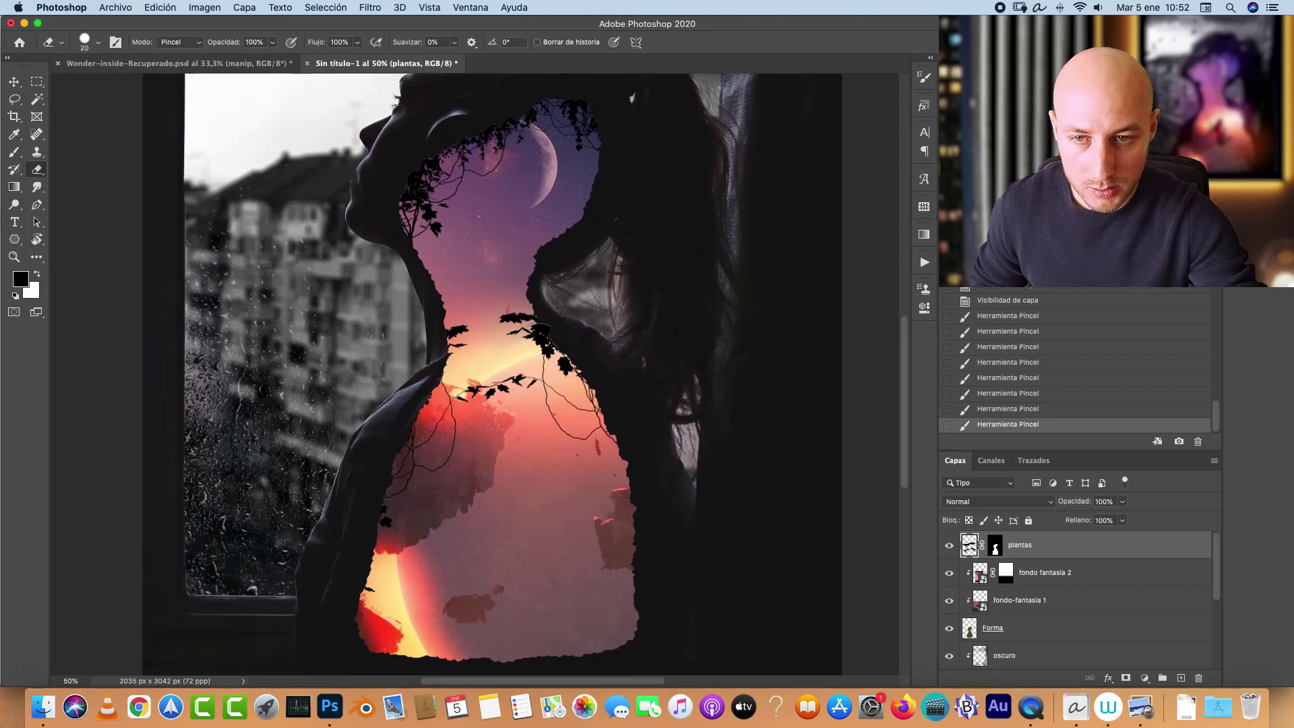
pyautogui.press('super+plus')
pyautogui.press('super+plus')
pyautogui.press('super+plus')
pyautogui.moveTo(537, 436); pyautogui.dragTo(541, 431)
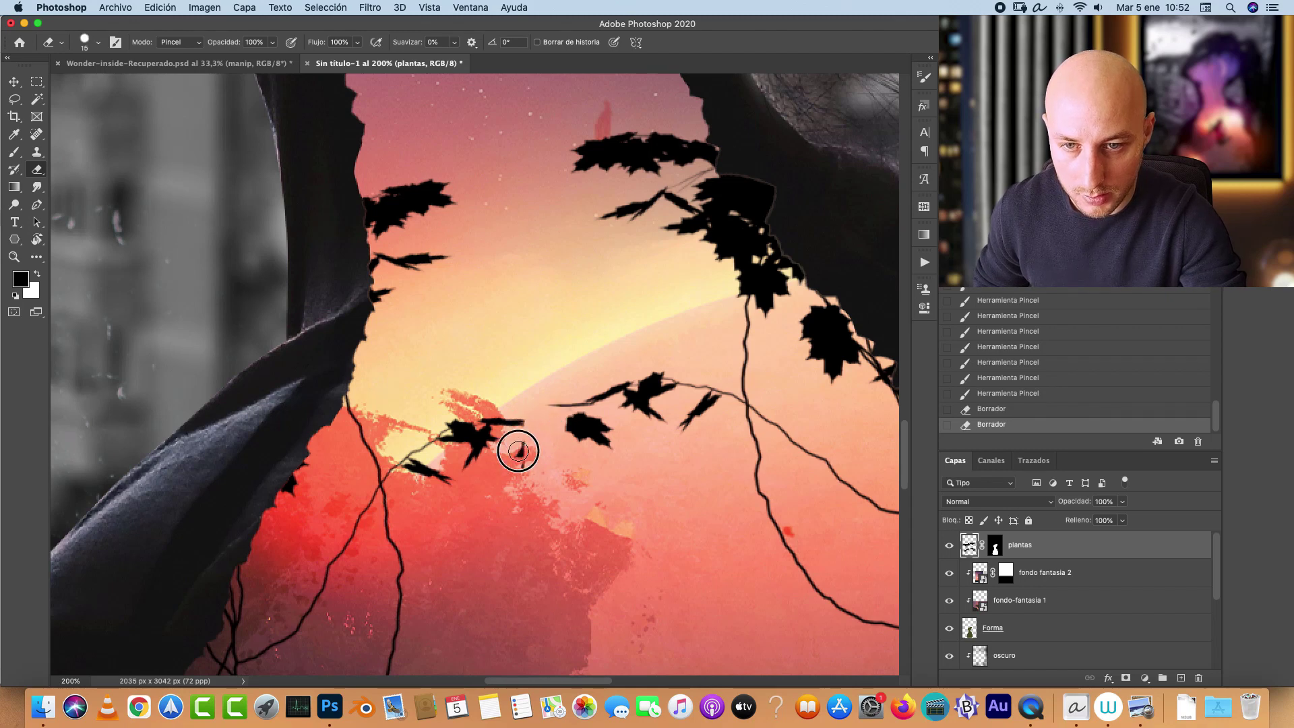
pyautogui.moveTo(487, 416)
pyautogui.mouseDown()
pyautogui.moveTo(532, 432)
pyautogui.moveTo(486, 443)
pyautogui.mouseUp()
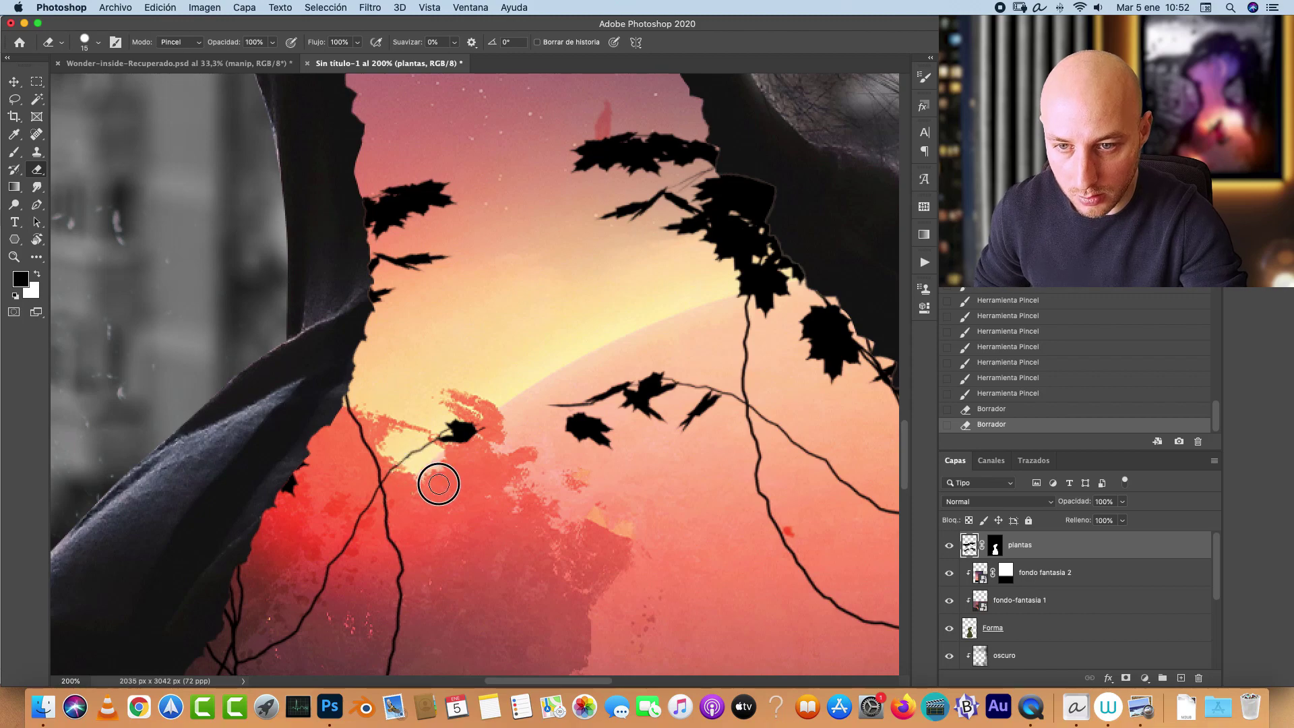
pyautogui.press('super+minus')
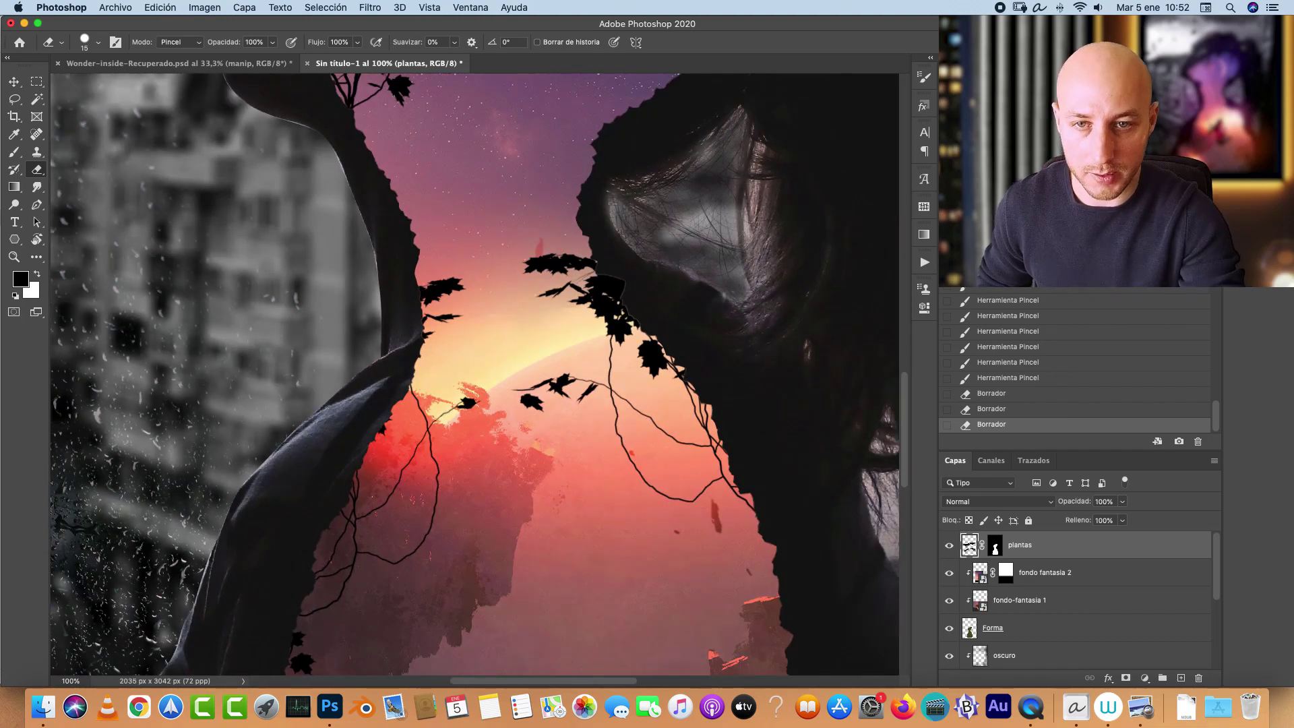
pyautogui.press('super+minus')
pyautogui.press('super+minus')
pyautogui.press('super+minus')
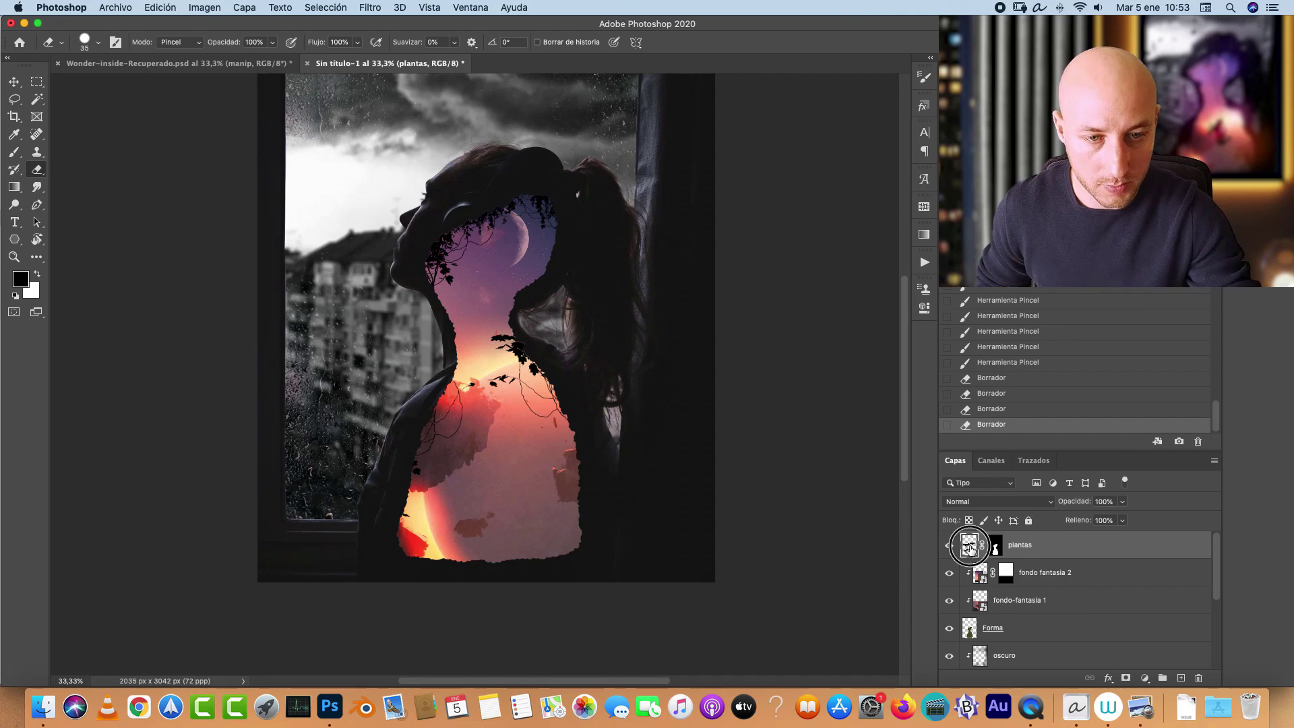
# Step: Choose the 3000 grass brush and reduce it to 175 px for the bottom of the opening
pyautogui.press('b')
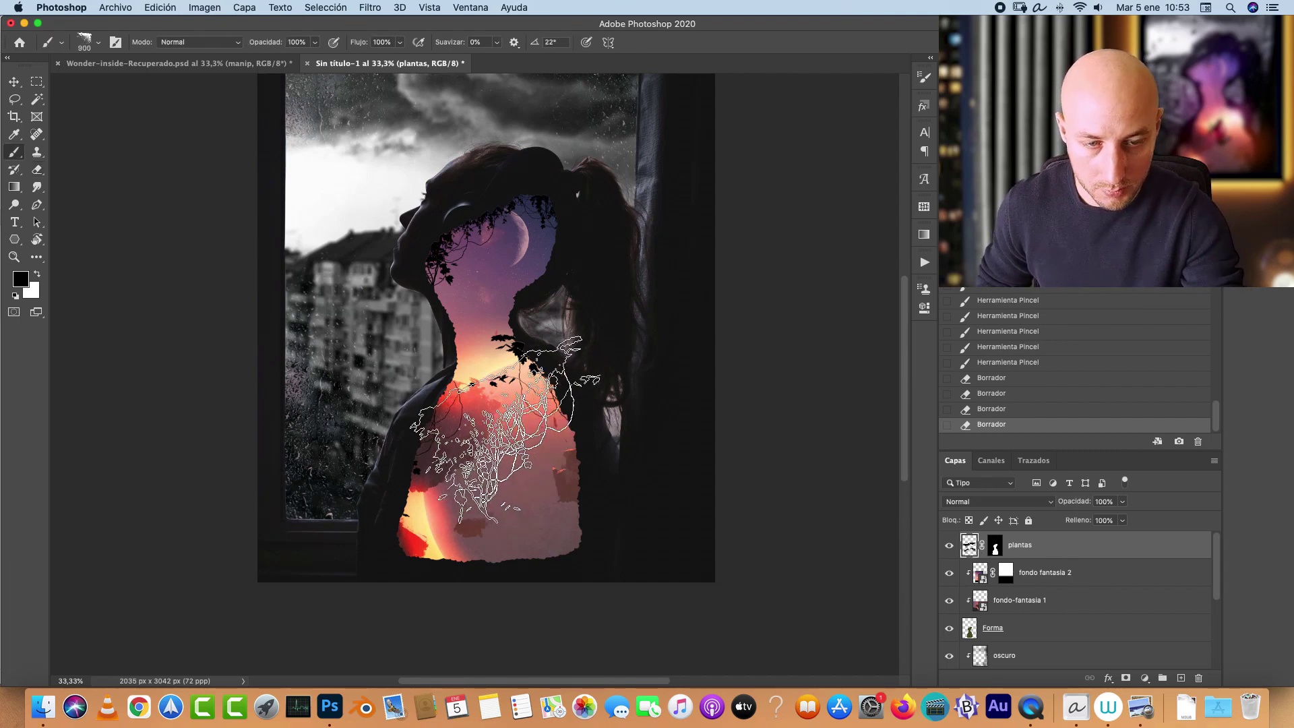
pyautogui.rightClick(528, 402)
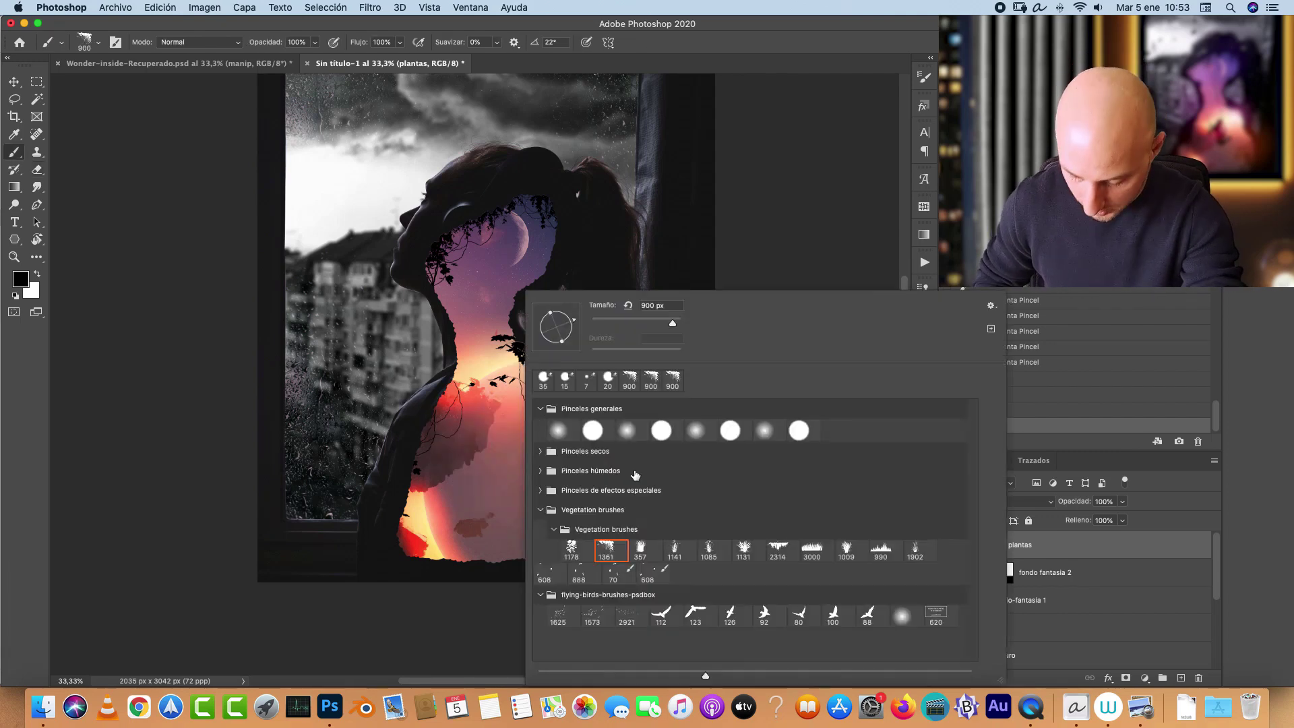
pyautogui.click(812, 549)
pyautogui.click(1025, 548)
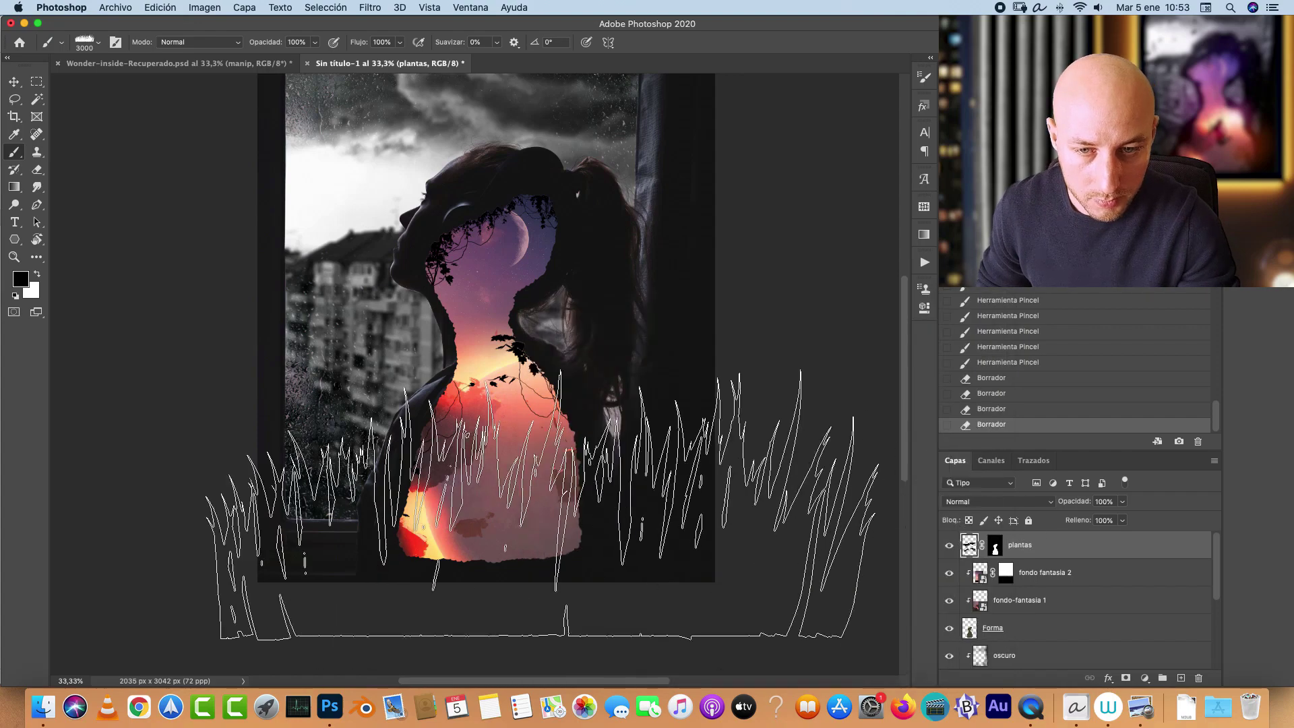
pyautogui.press('[')
pyautogui.press('[')
pyautogui.press('[')
pyautogui.press('[')
pyautogui.press('[')
pyautogui.press('[')
pyautogui.press('[')
pyautogui.press('[')
pyautogui.press('[')
pyautogui.press('[')
pyautogui.press('[')
pyautogui.press('[')
pyautogui.press('[')
pyautogui.press('[')
pyautogui.press('[')
pyautogui.press('[')
pyautogui.press('[')
pyautogui.press('[')
pyautogui.press('[')
pyautogui.press('[')
pyautogui.press('[')
pyautogui.press('[')
pyautogui.press('[')
pyautogui.press('[')
pyautogui.press('[')
pyautogui.press('[')
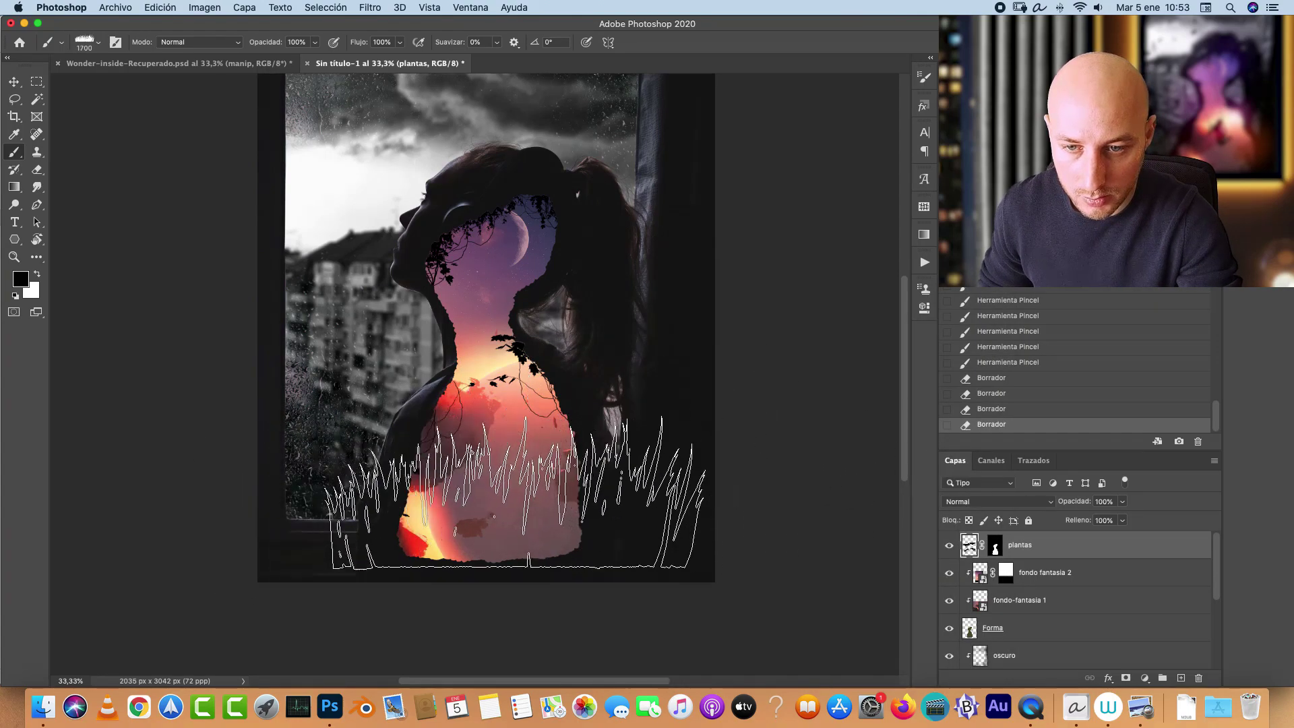
pyautogui.press('super+1')
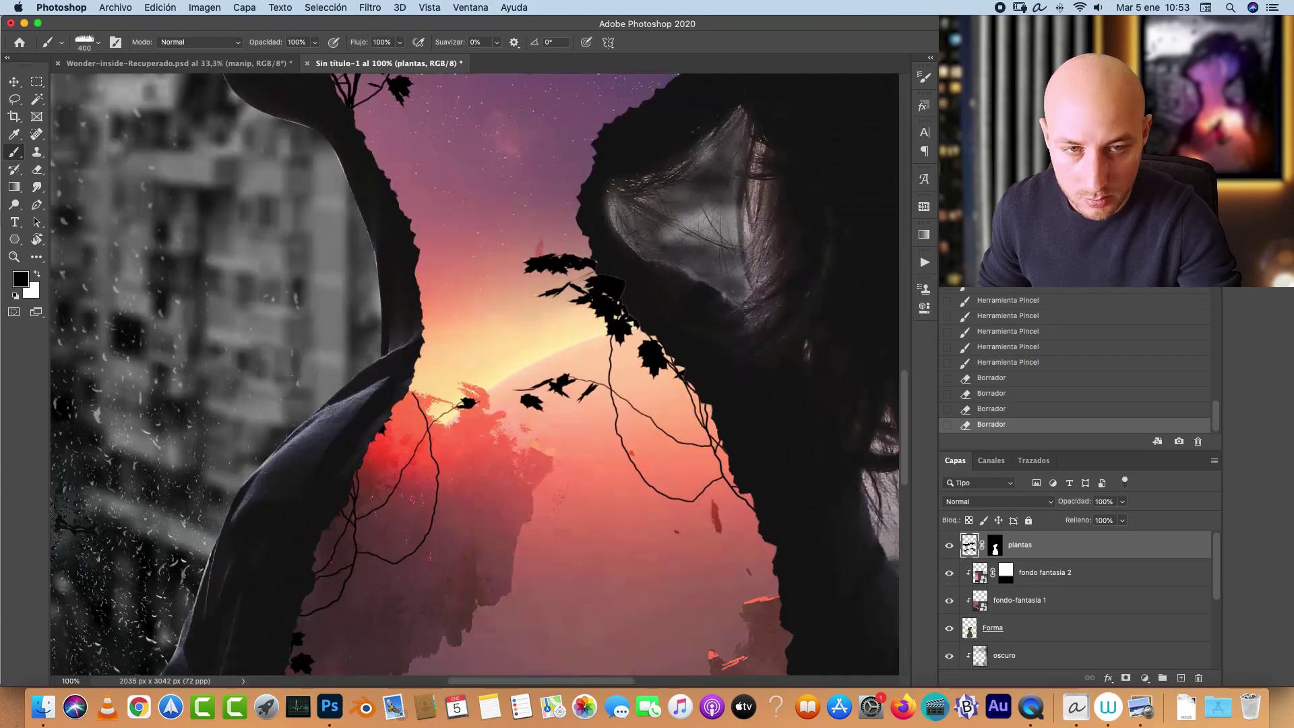
pyautogui.scroll(-10, 429, 536)
pyautogui.press('[')
pyautogui.press('[')
pyautogui.press('[')
pyautogui.press('[')
pyautogui.click(429, 532)
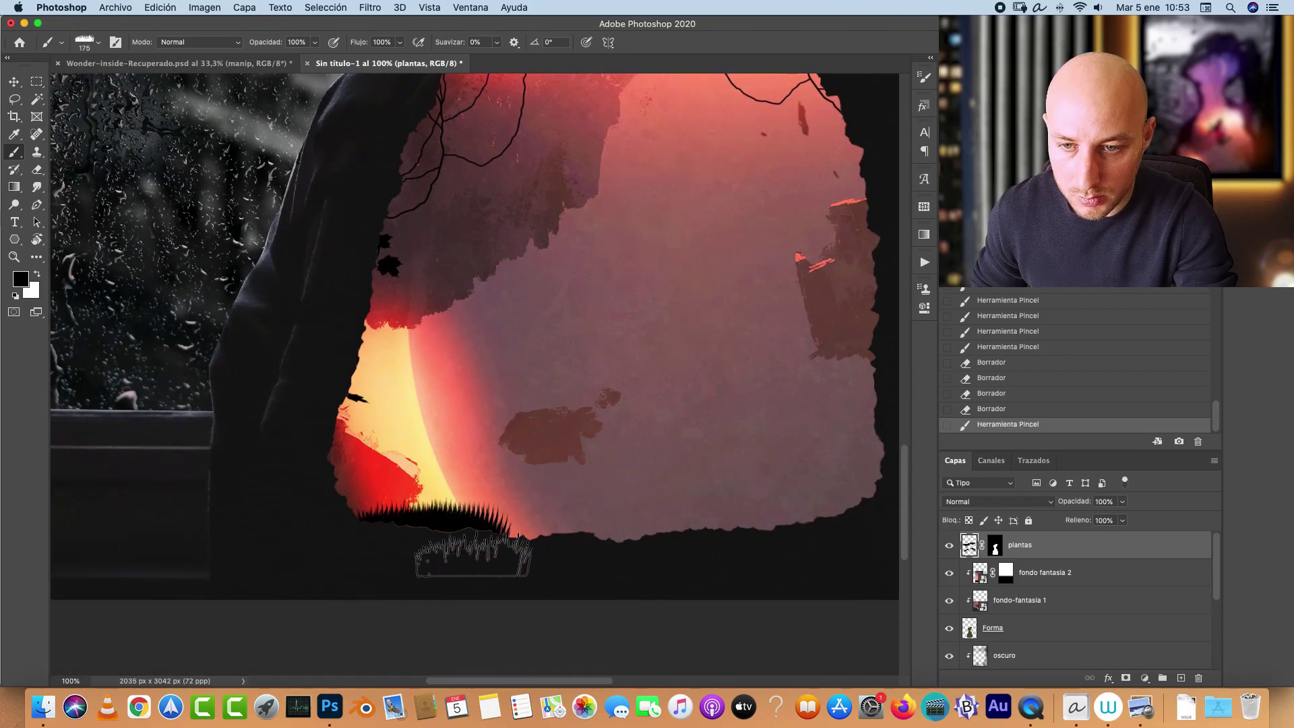
pyautogui.hotkey('ctrl', 'z')
pyautogui.click(418, 531)
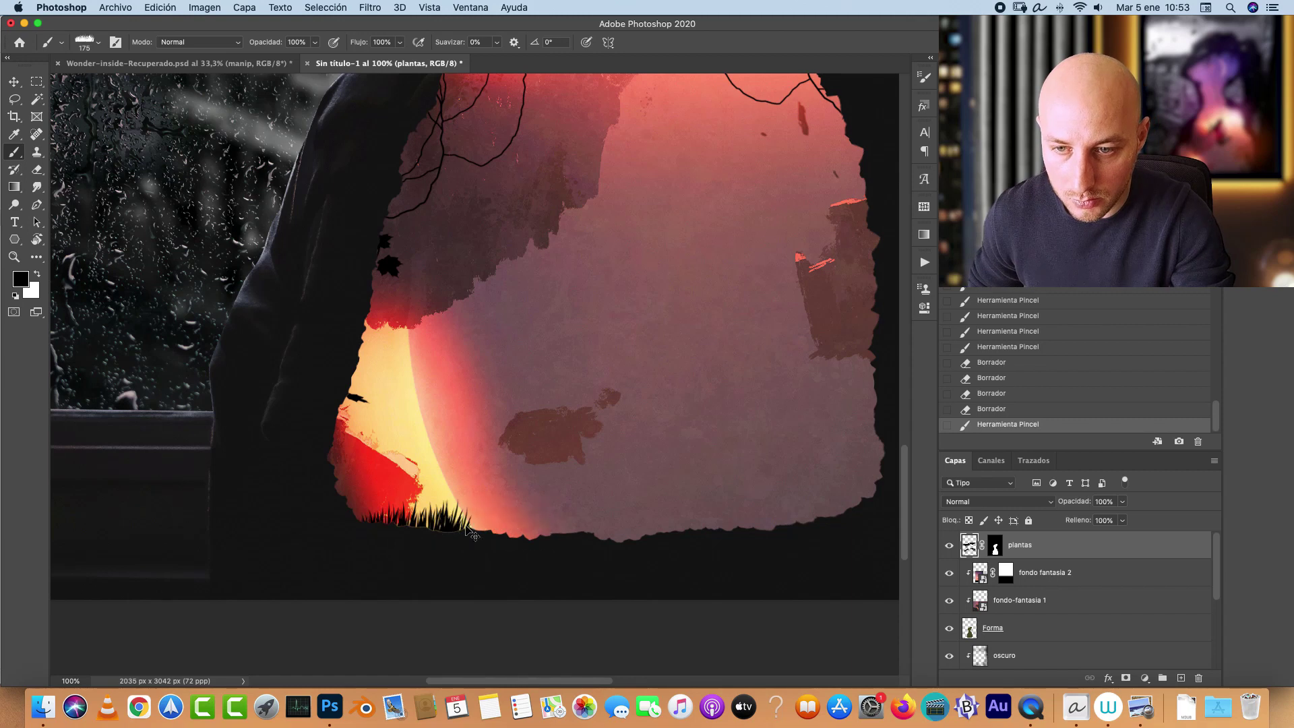
pyautogui.hotkey('ctrl', 'z')
# Step: Stamp black grass at 175 px side by side along the opening's whole lower edge, then reduce the brush to 125 px
pyautogui.click(412, 529)
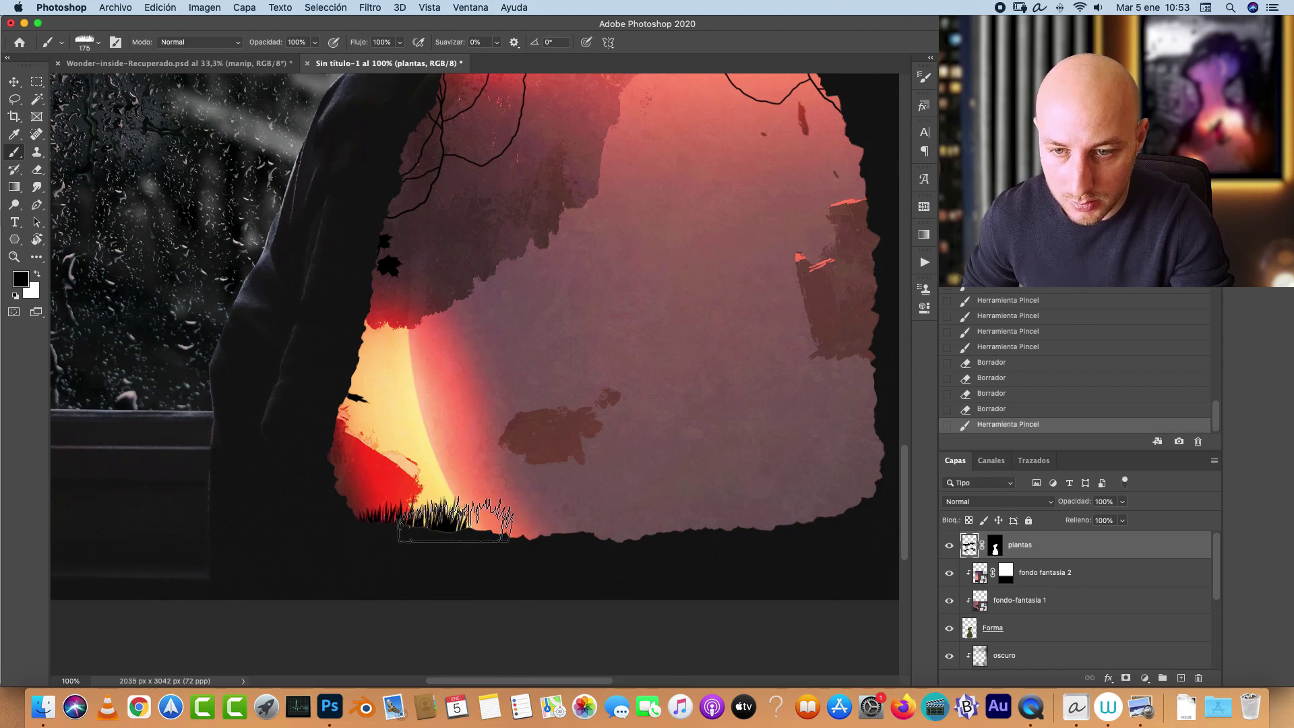
pyautogui.click(479, 529)
pyautogui.click(549, 527)
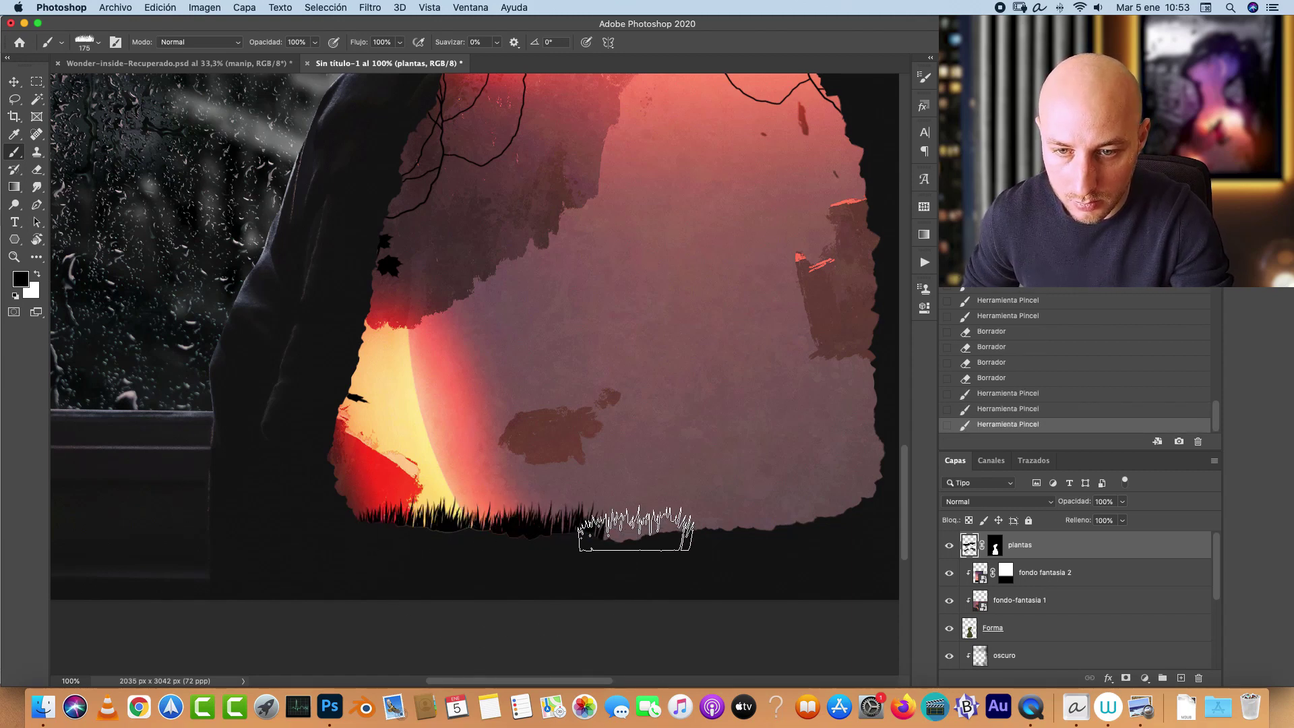
pyautogui.click(635, 528)
pyautogui.click(687, 528)
pyautogui.click(712, 526)
pyautogui.click(811, 515)
pyautogui.press('[')
pyautogui.press('[')
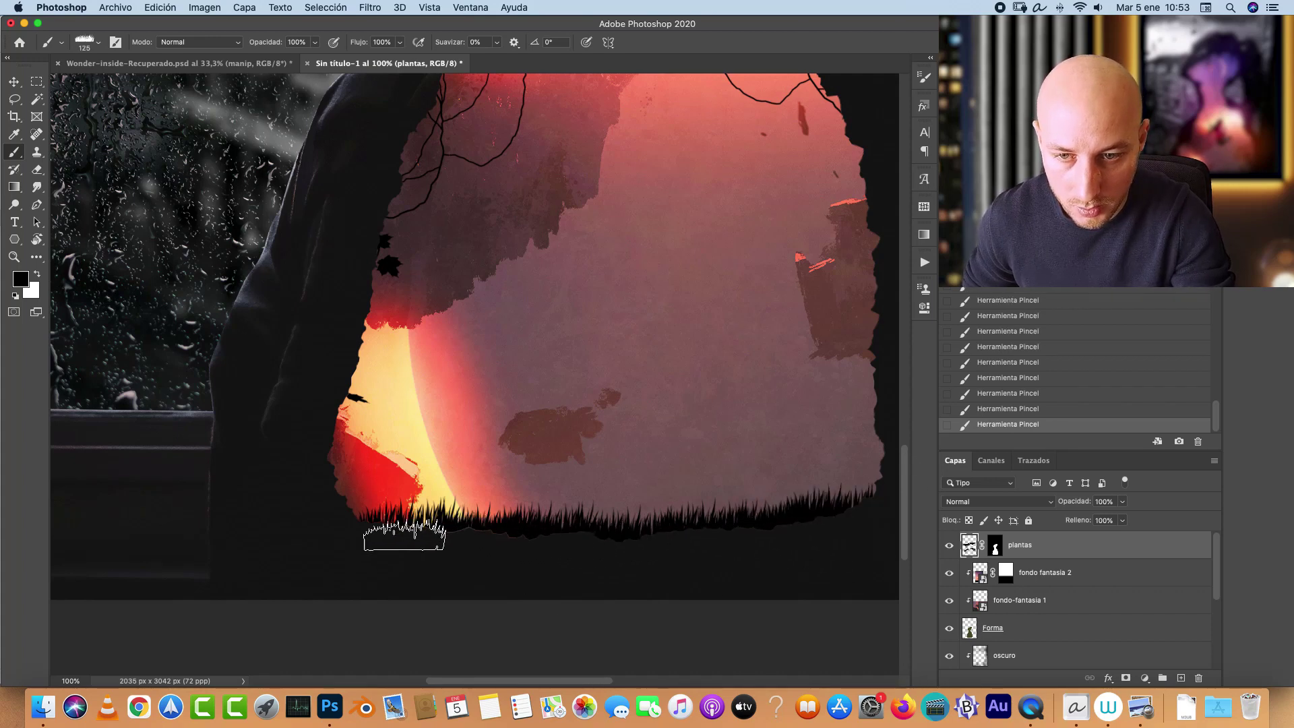
# Step: Target the plantas layer mask and set up a small hard round brush with white at 100% hardness
pyautogui.scroll(6, 630, 472)
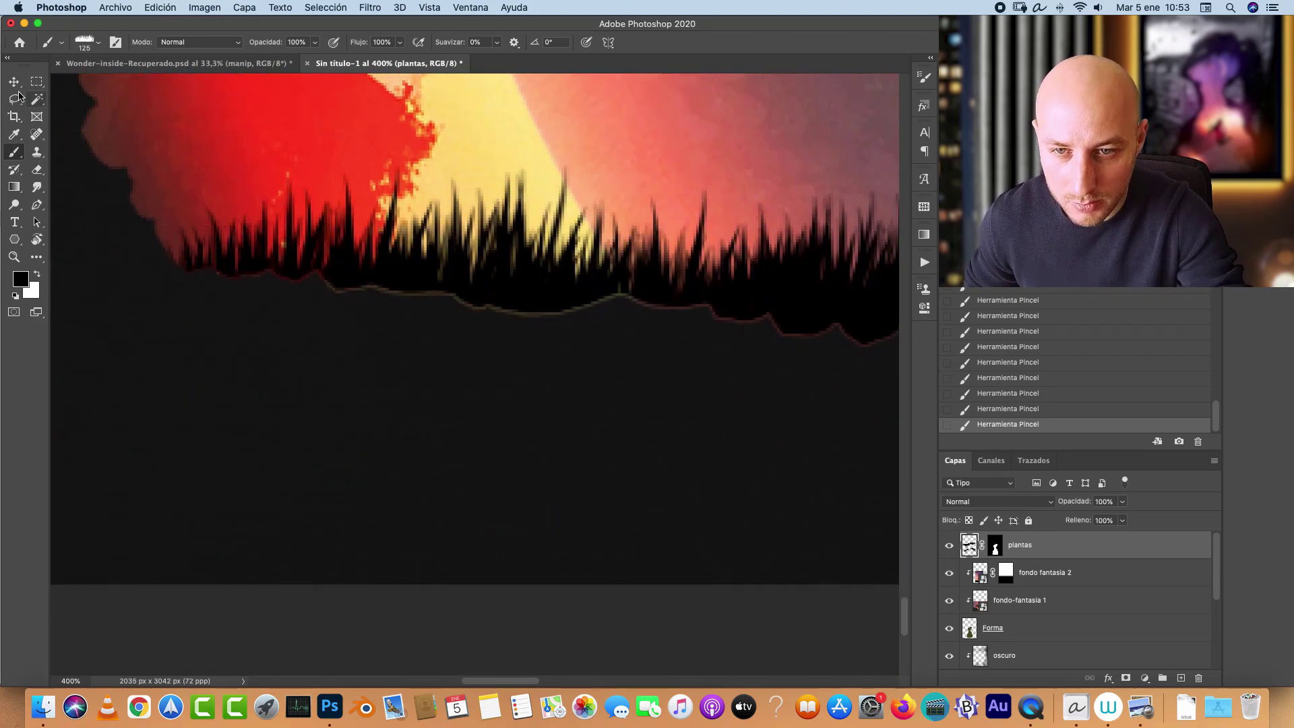
pyautogui.press('v')
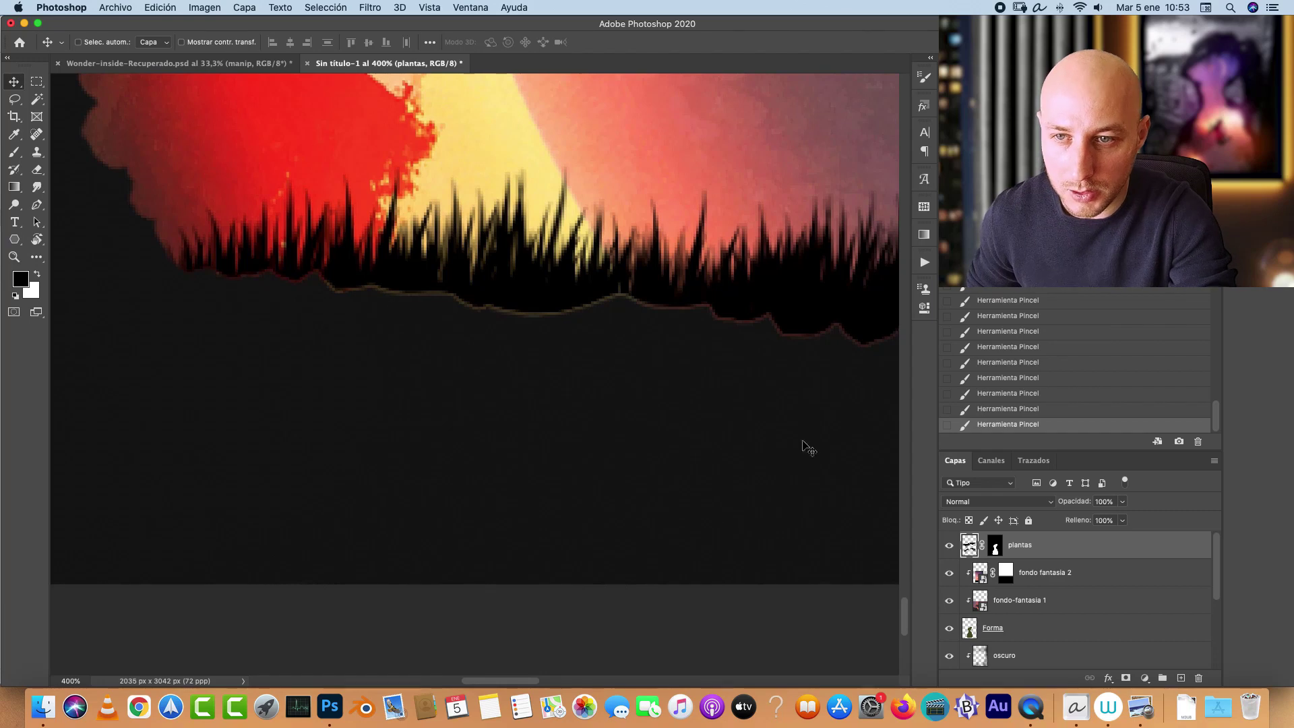
pyautogui.click(995, 545)
pyautogui.moveTo(715, 350); pyautogui.dragTo(539, 479)
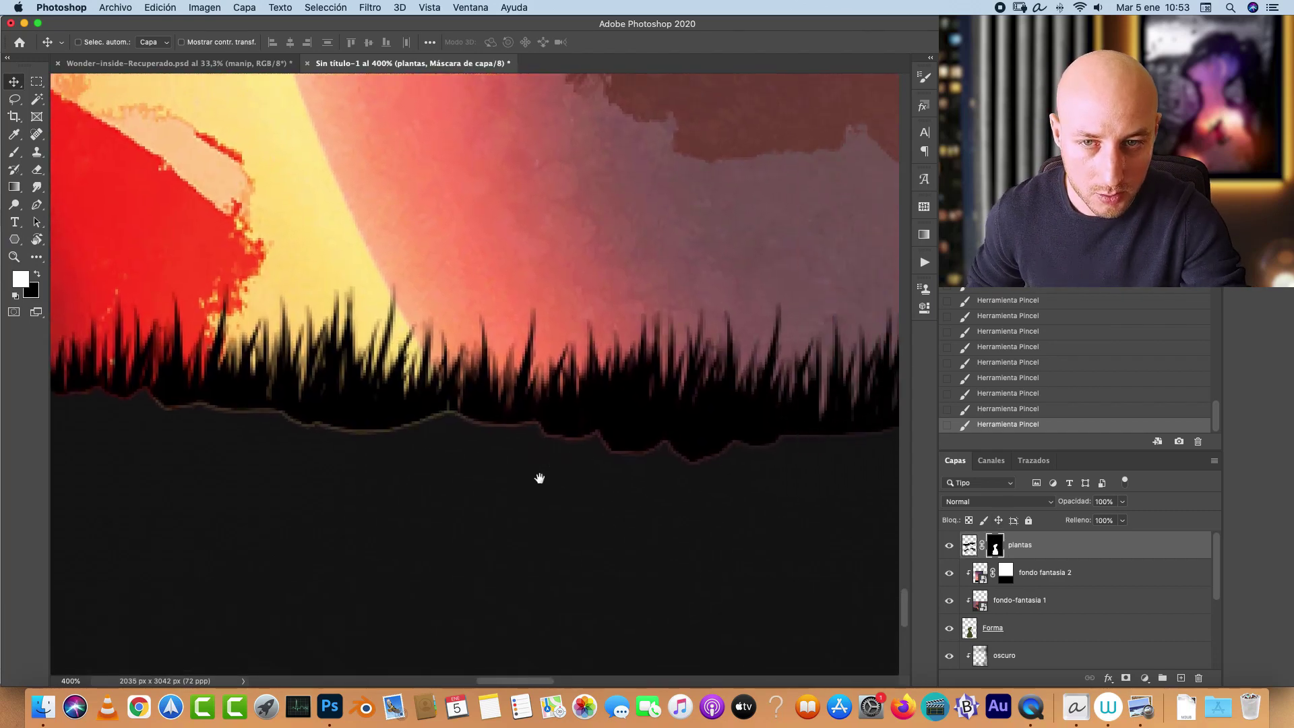
pyautogui.press('b')
pyautogui.rightClick(542, 414)
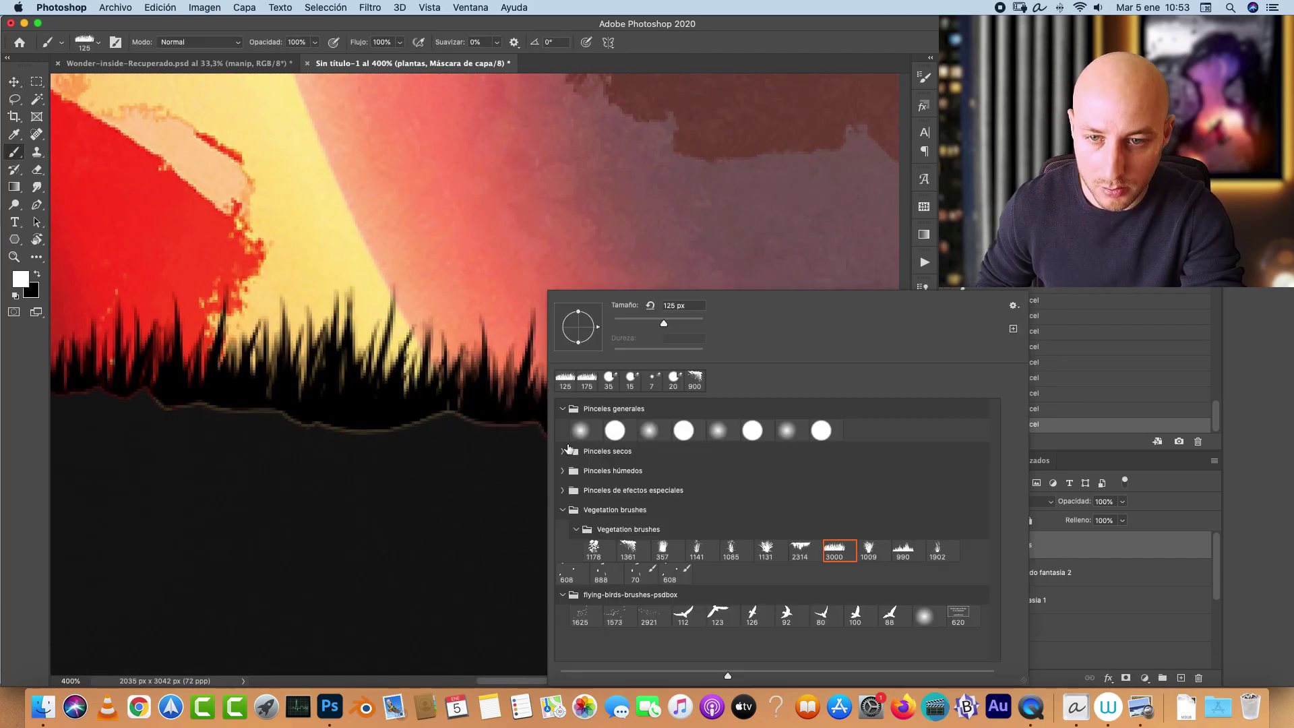
pyautogui.click(615, 431)
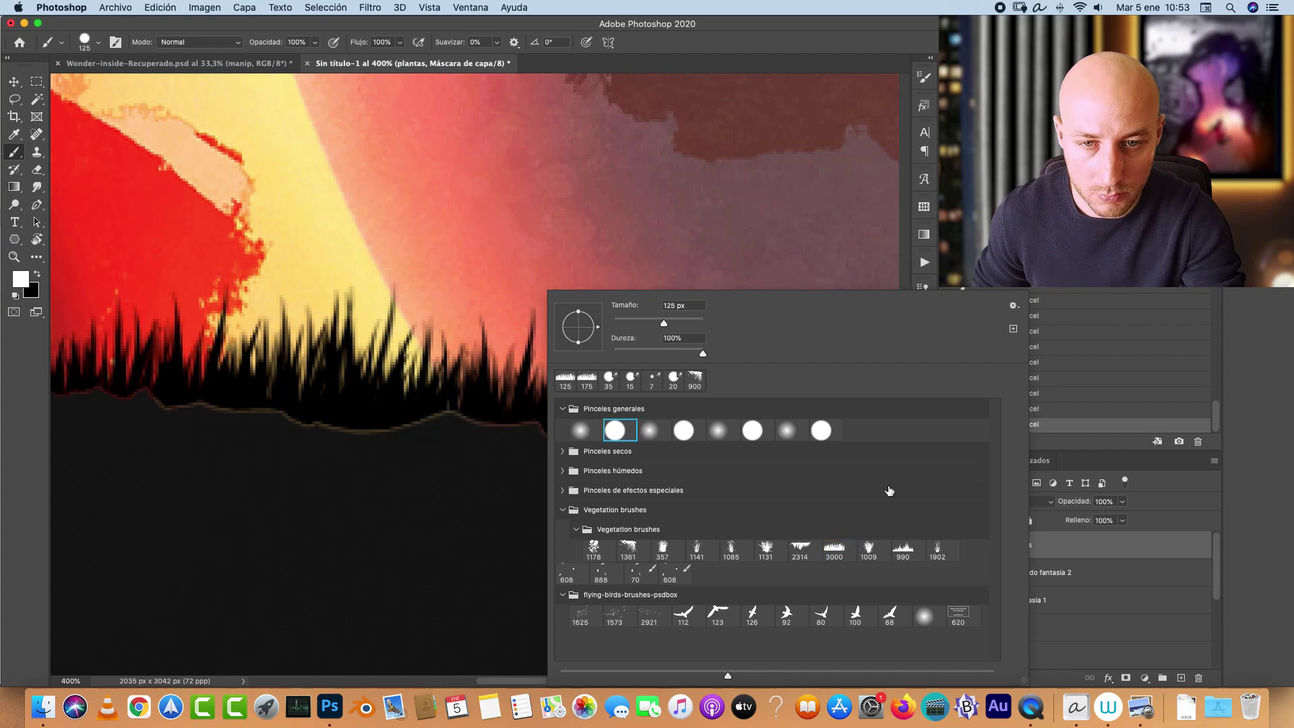
pyautogui.click(1075, 552)
pyautogui.press('[')
pyautogui.press('[')
pyautogui.press('[')
pyautogui.press('[')
pyautogui.press('[')
pyautogui.press('[')
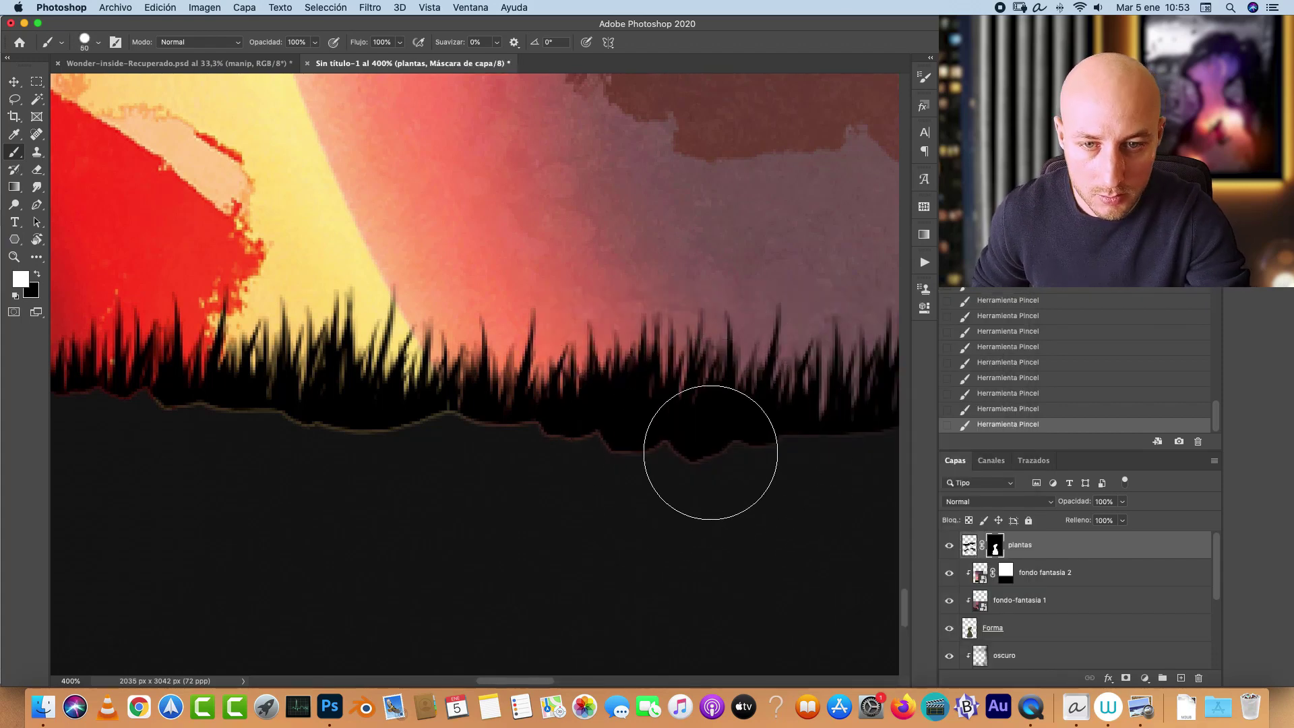
pyautogui.press('[')
pyautogui.press('[')
pyautogui.press('[')
pyautogui.press('[')
pyautogui.press('[')
pyautogui.press('[')
pyautogui.press('[')
# Step: Paint white on the plantas mask along the base of the grass to cover the thin colored outline of the opening
pyautogui.moveTo(736, 444)
pyautogui.mouseDown()
pyautogui.moveTo(712, 465)
pyautogui.moveTo(732, 449)
pyautogui.moveTo(705, 463)
pyautogui.moveTo(661, 440)
pyautogui.moveTo(632, 453)
pyautogui.moveTo(739, 414)
pyautogui.moveTo(632, 435)
pyautogui.moveTo(616, 454)
pyautogui.moveTo(522, 419)
pyautogui.moveTo(414, 414)
pyautogui.moveTo(373, 426)
pyautogui.moveTo(140, 397)
pyautogui.moveTo(484, 431)
pyautogui.moveTo(357, 426)
pyautogui.mouseUp()
pyautogui.hscroll(10, 330, 458)
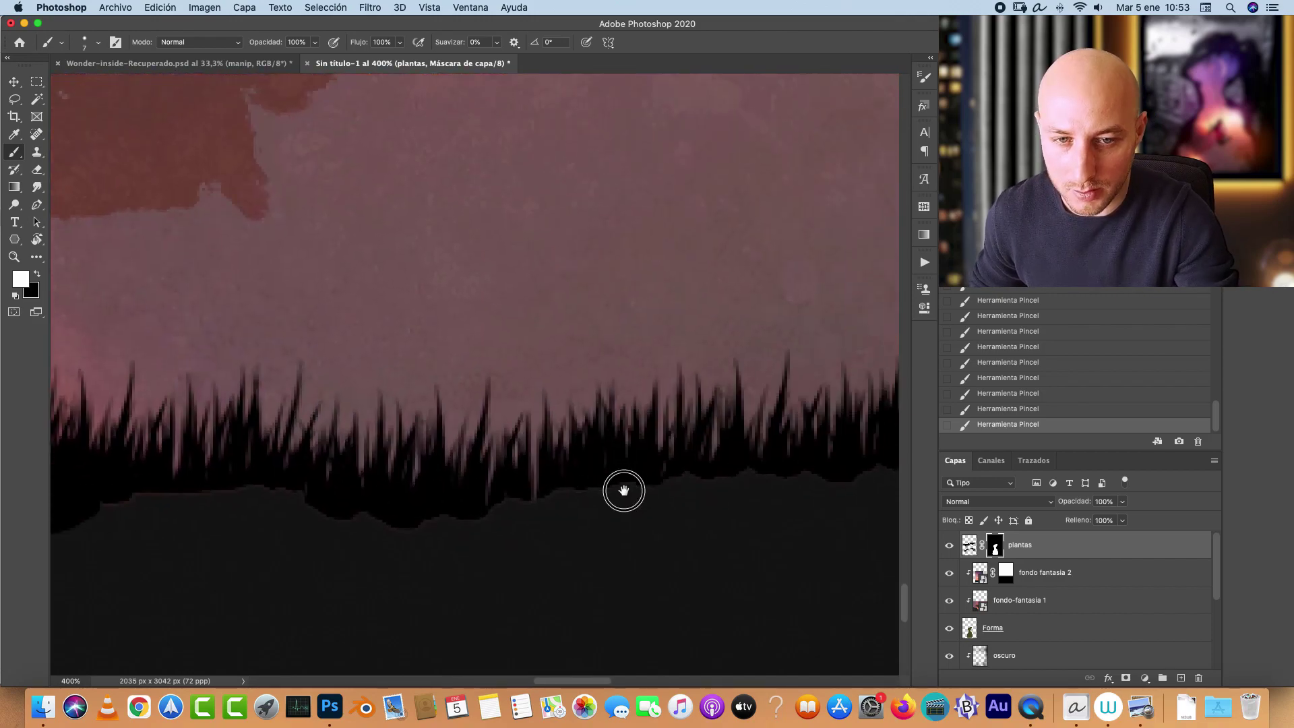
pyautogui.moveTo(755, 469)
pyautogui.mouseDown()
pyautogui.moveTo(400, 522)
pyautogui.moveTo(283, 489)
pyautogui.moveTo(122, 499)
pyautogui.moveTo(148, 487)
pyautogui.mouseUp()
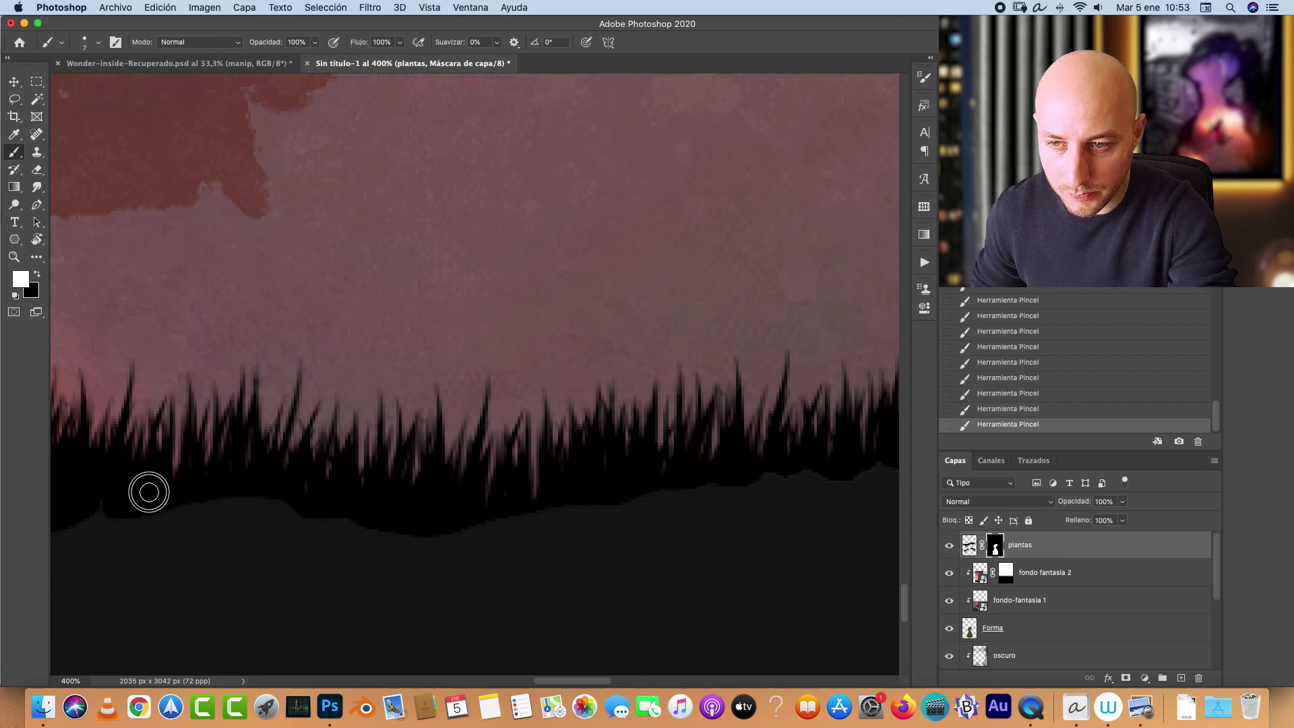
pyautogui.hscroll(5, 340, 463)
pyautogui.hscroll(3, 341, 464)
pyautogui.moveTo(759, 442)
pyautogui.mouseDown()
pyautogui.moveTo(629, 464)
pyautogui.moveTo(596, 484)
pyautogui.moveTo(323, 489)
pyautogui.mouseUp()
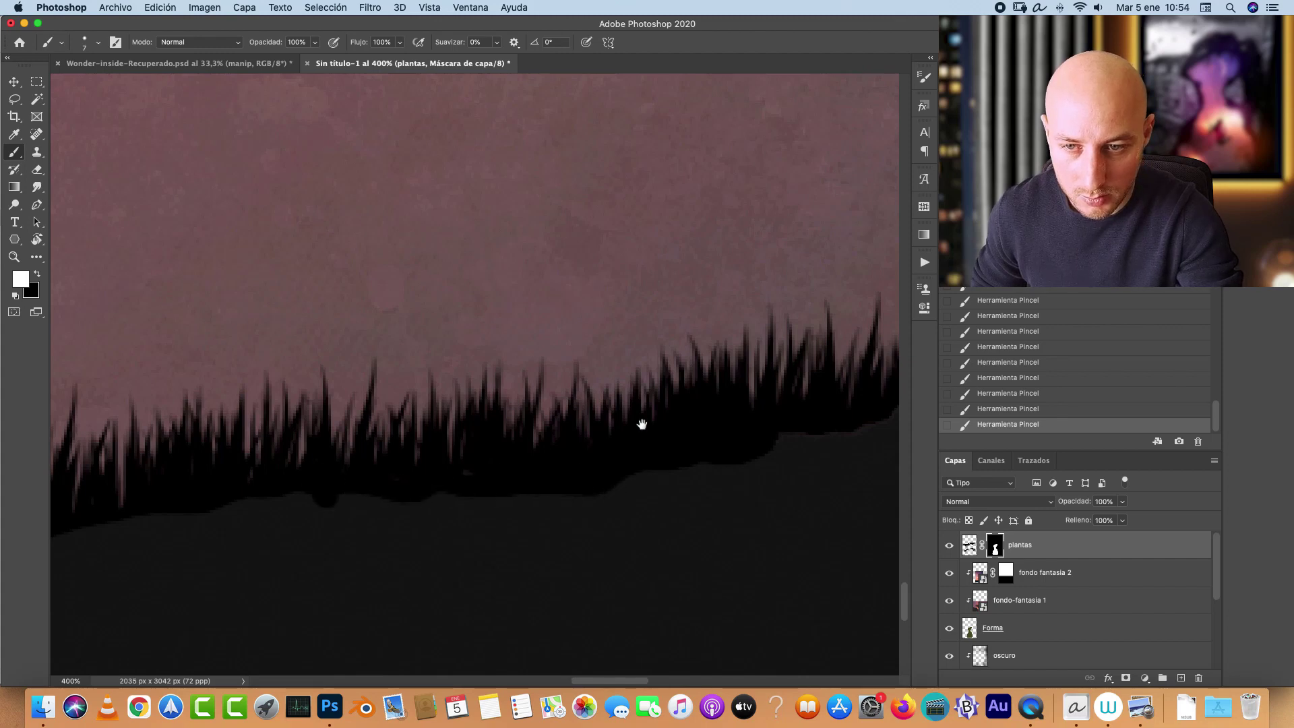
pyautogui.moveTo(641, 424)
pyautogui.mouseDown()
pyautogui.moveTo(314, 480)
pyautogui.moveTo(217, 479)
pyautogui.mouseUp()
pyautogui.moveTo(540, 395)
pyautogui.mouseDown()
pyautogui.moveTo(378, 482)
pyautogui.moveTo(293, 492)
pyautogui.mouseUp()
pyautogui.click(18, 83)
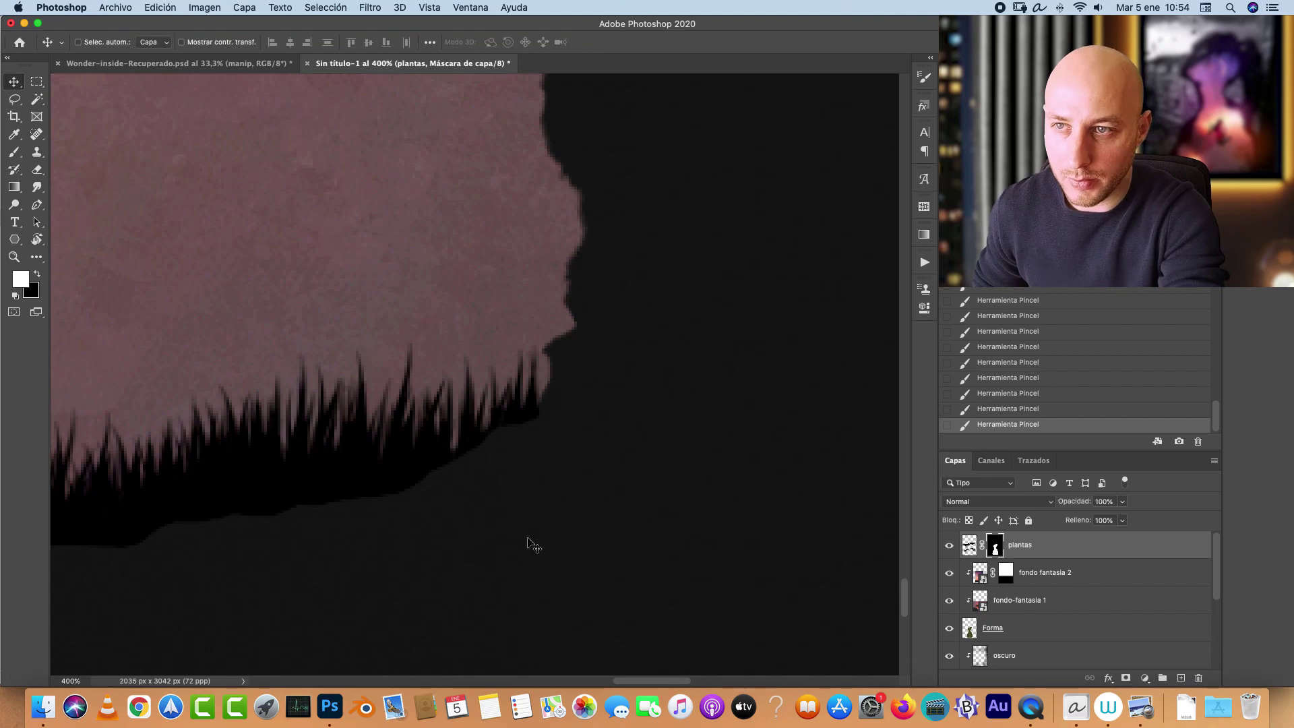
pyautogui.moveTo(528, 542); pyautogui.dragTo(736, 433)
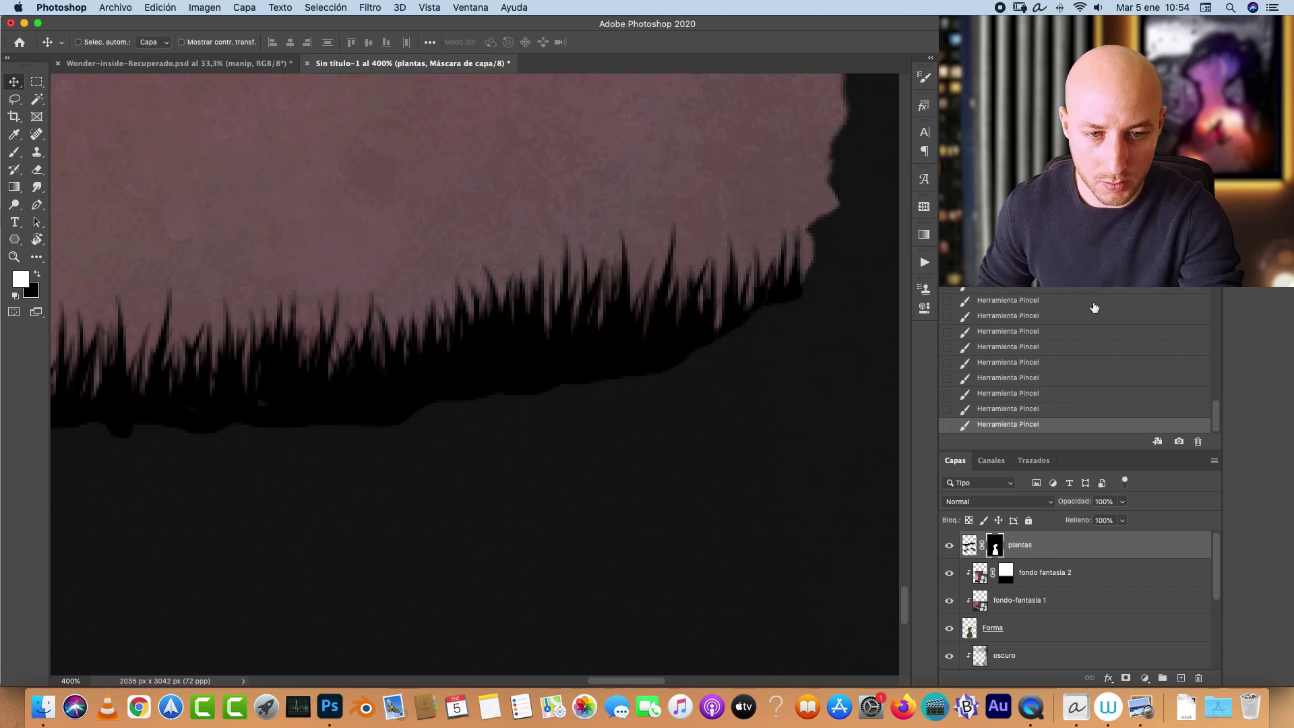
# Step: Check the oscuro layer's effect by hiding and showing it, and darken the base layer with Levels, setting the black input to 22
pyautogui.moveTo(1219, 566); pyautogui.dragTo(1217, 596)
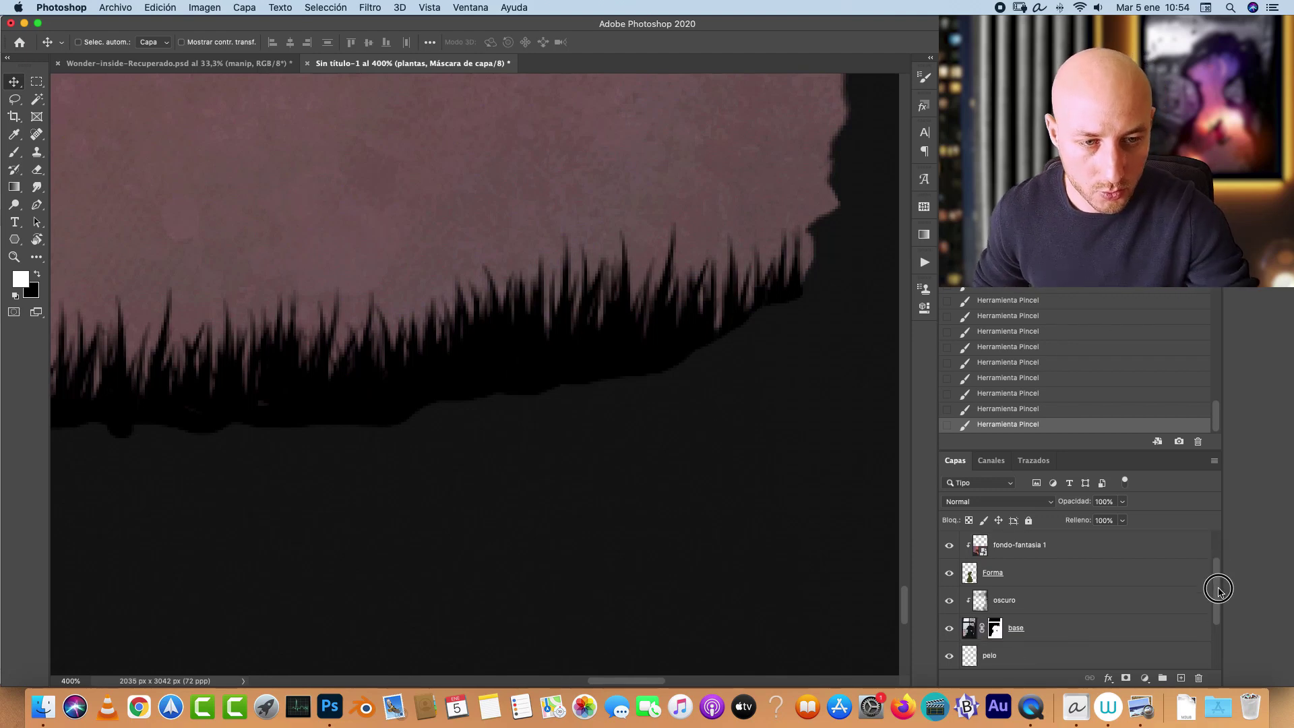
pyautogui.click(964, 634)
pyautogui.click(949, 600)
pyautogui.click(950, 600)
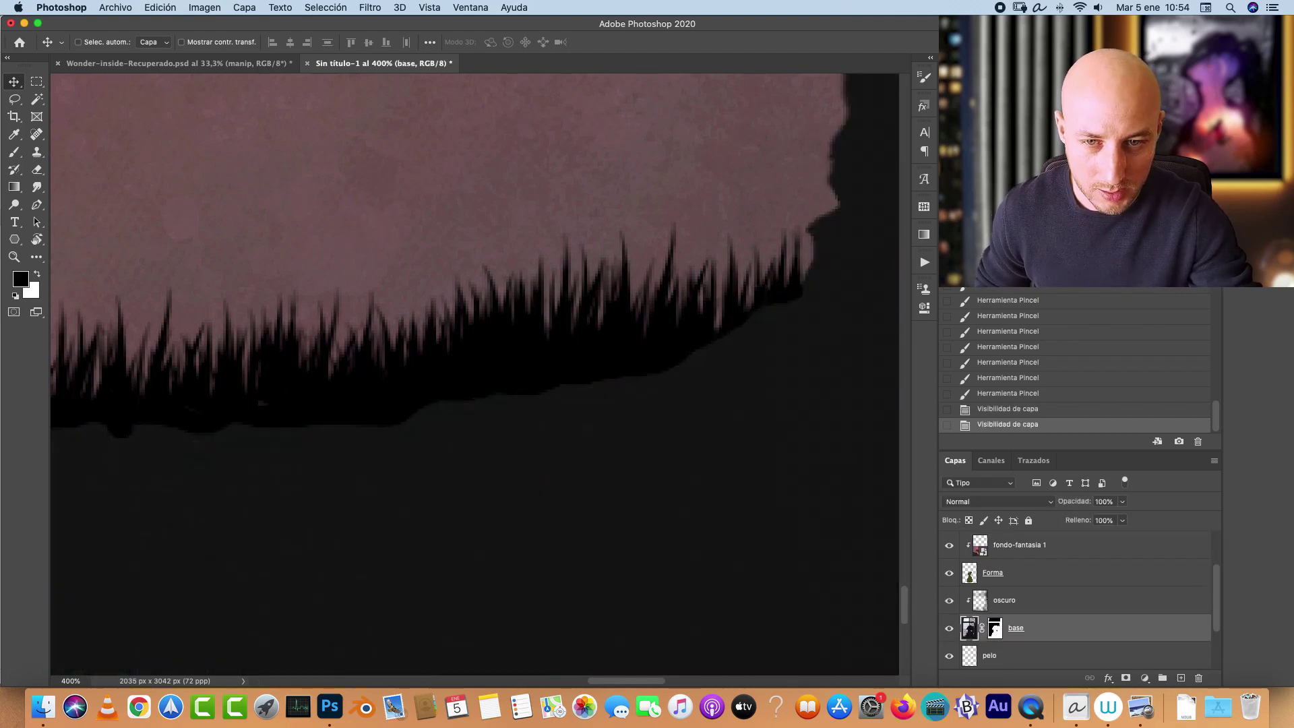
pyautogui.press('super+minus')
pyautogui.press('super+minus')
pyautogui.press('super+minus')
pyautogui.press('super+minus')
pyautogui.press('super+minus')
pyautogui.moveTo(629, 305); pyautogui.dragTo(748, 422)
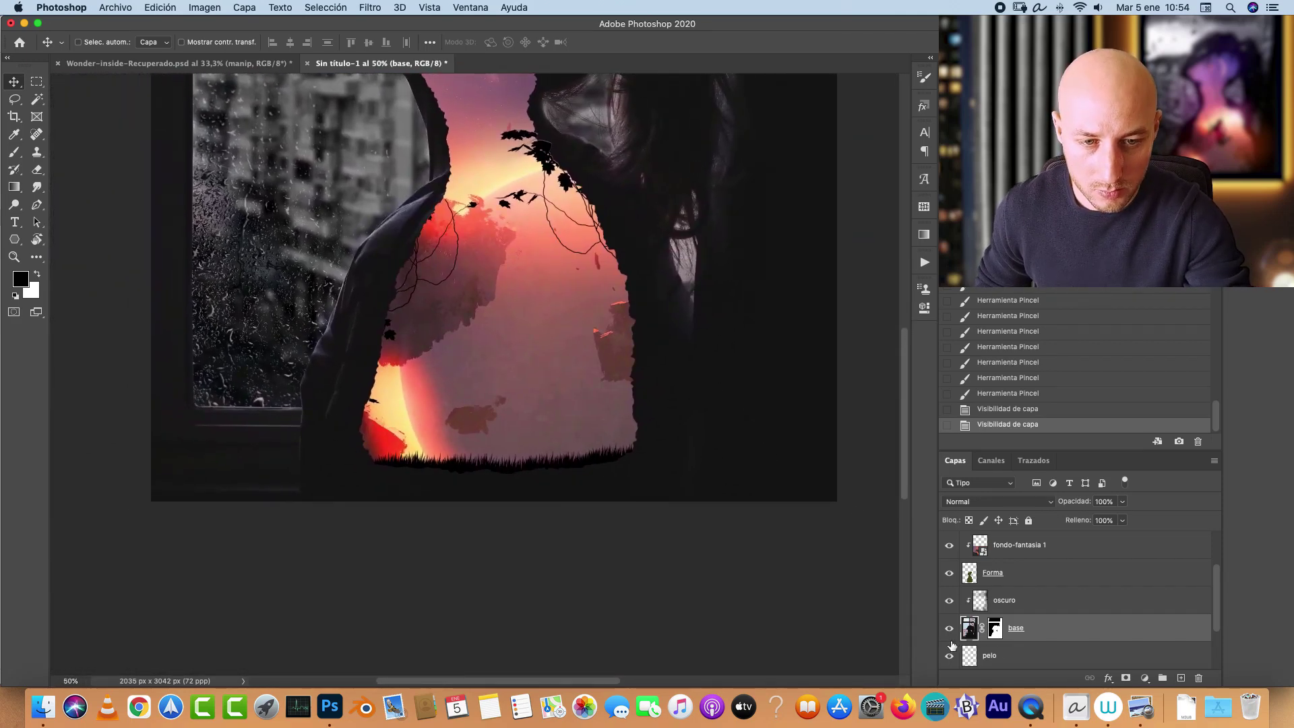
pyautogui.press('super+l')
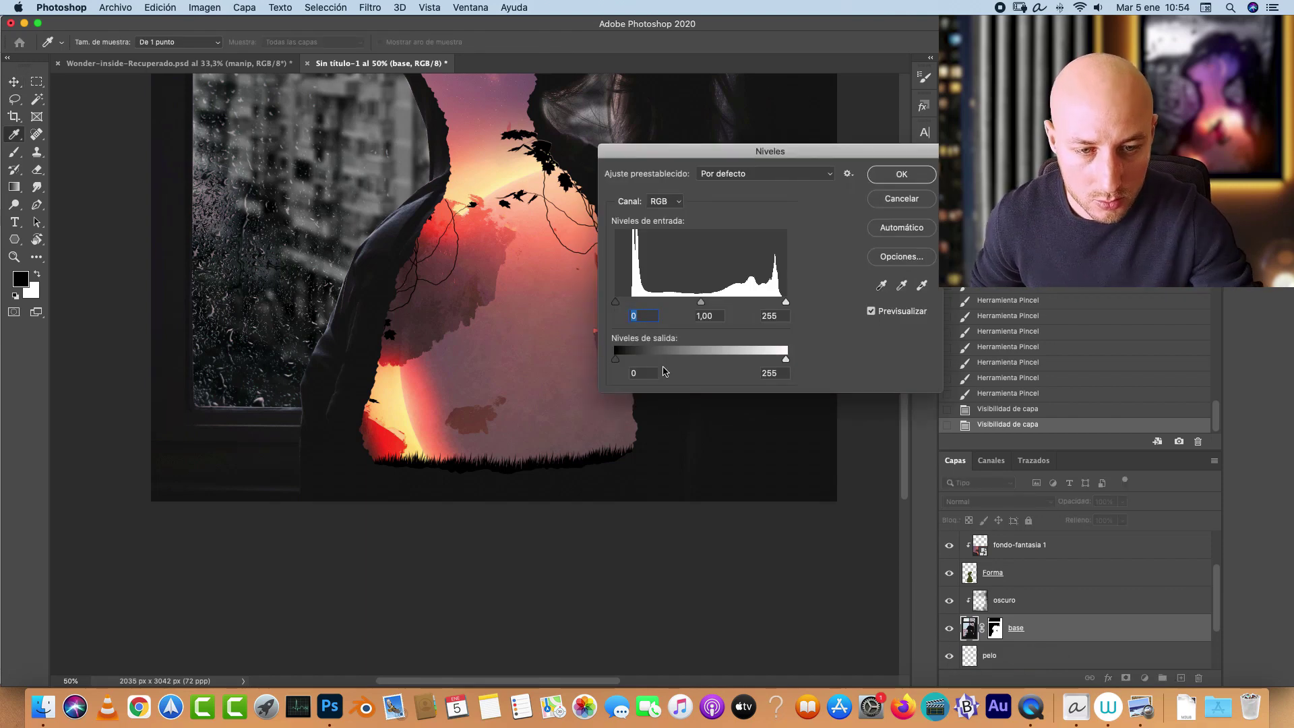
pyautogui.moveTo(614, 302); pyautogui.dragTo(630, 302)
pyautogui.click(897, 177)
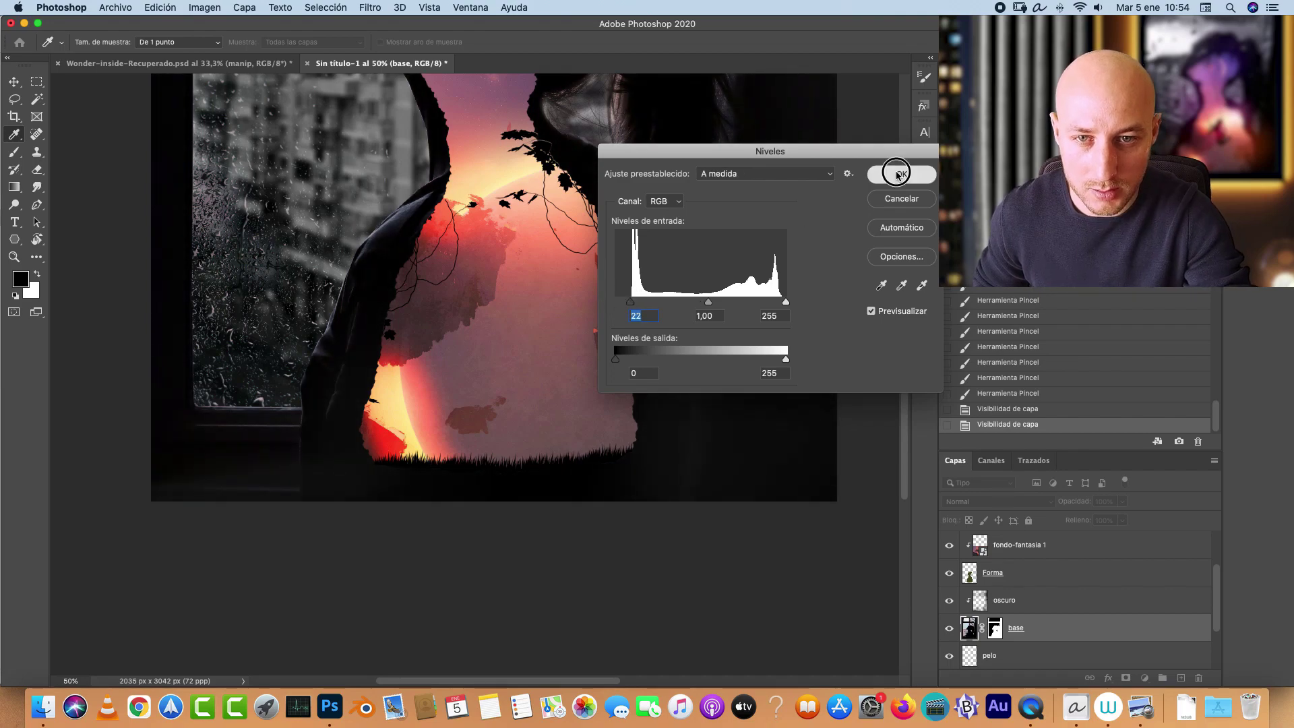
pyautogui.press('super+1')
pyautogui.scroll(-3, 647, 405)
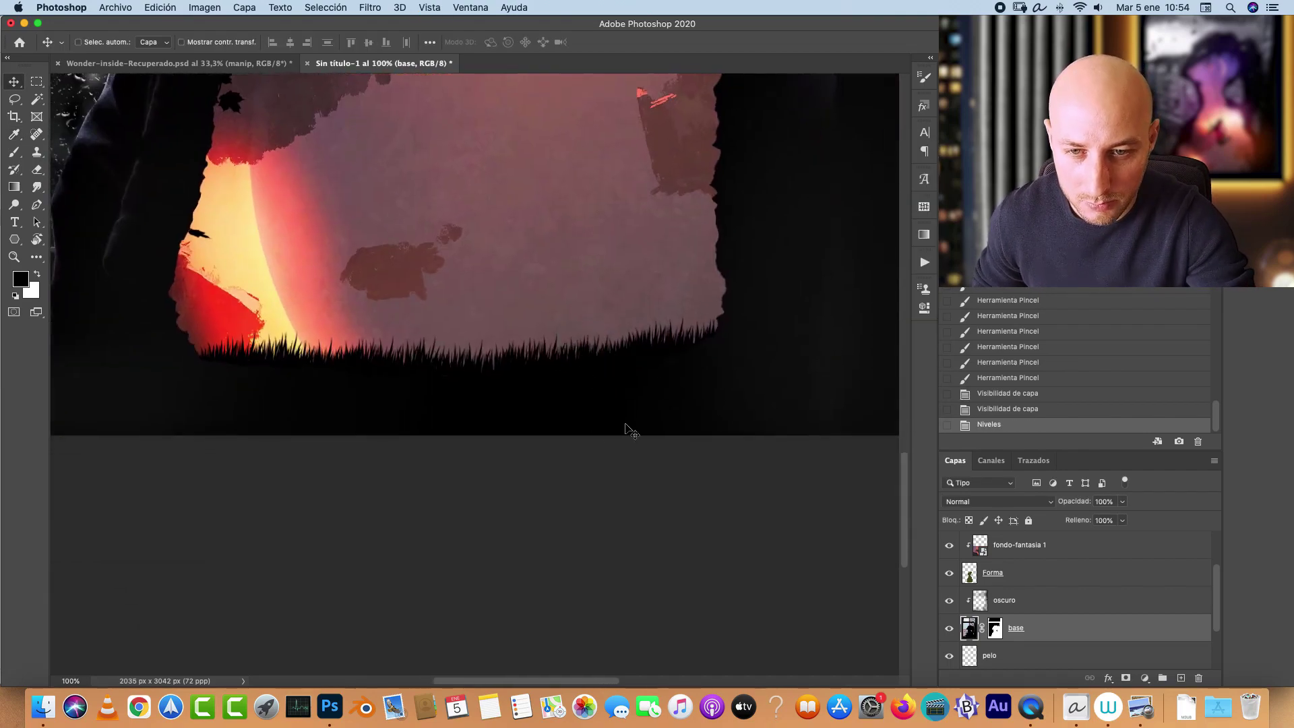
pyautogui.scroll(20, 674, 271)
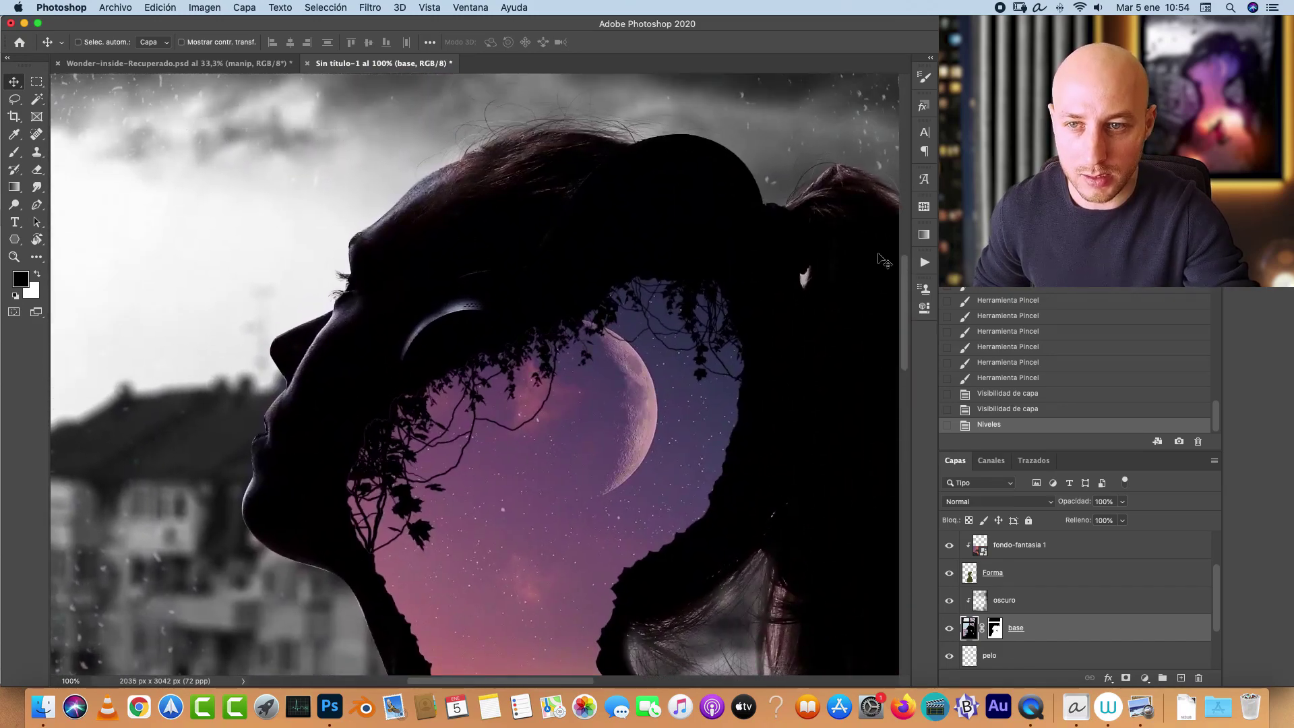
# Step: Compare the whole image before and after the Levels adjustment using the history states
pyautogui.press('super+minus')
pyautogui.press('super+minus')
pyautogui.press('super+minus')
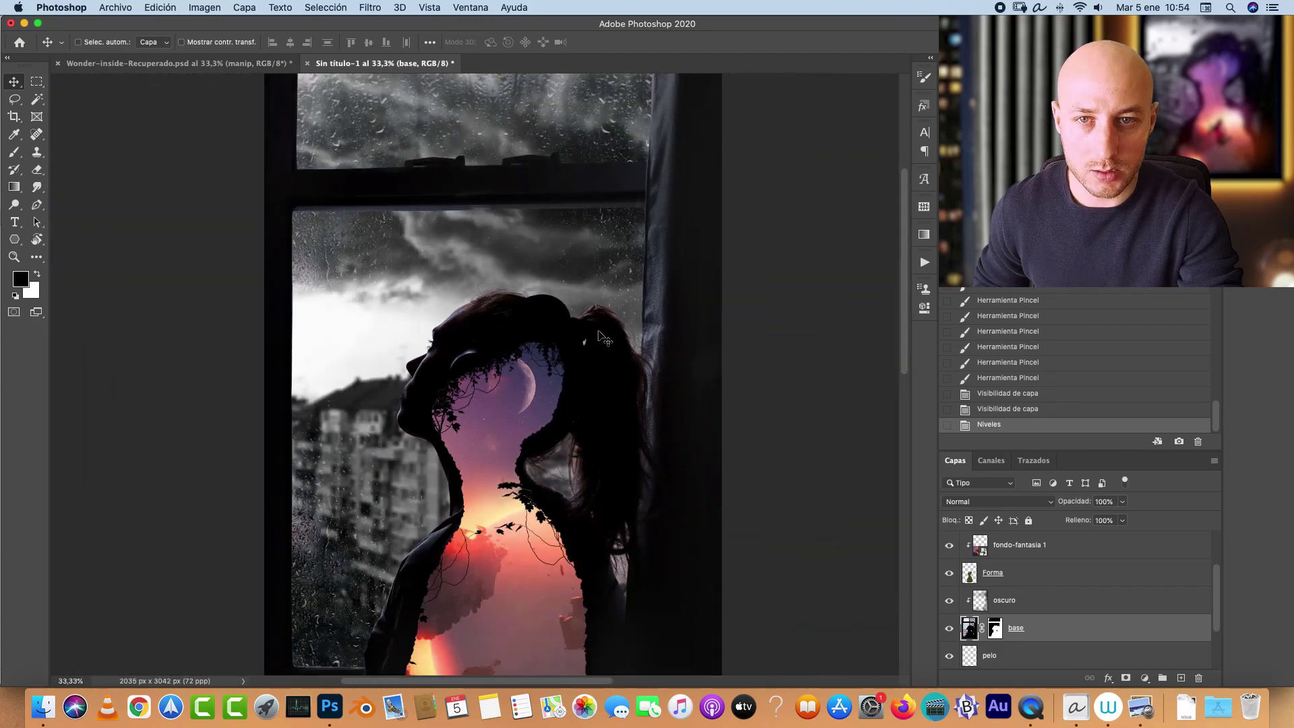
pyautogui.click(1000, 412)
pyautogui.click(988, 427)
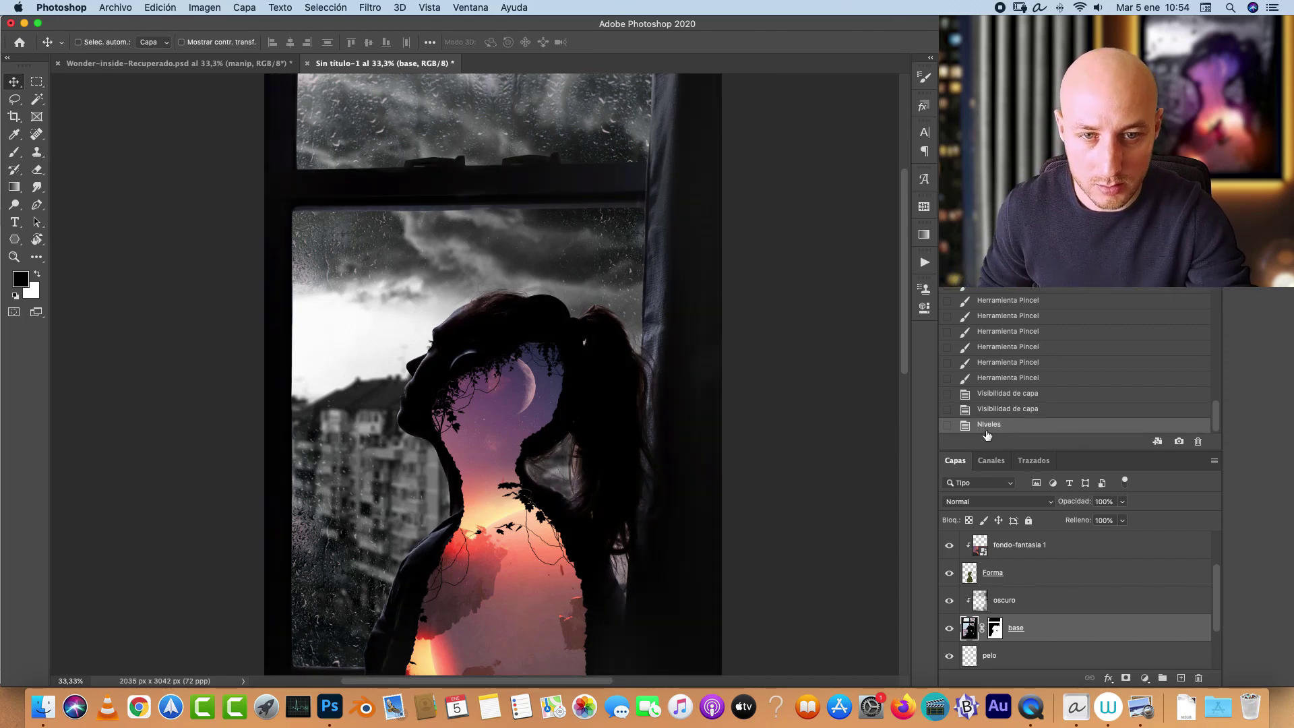
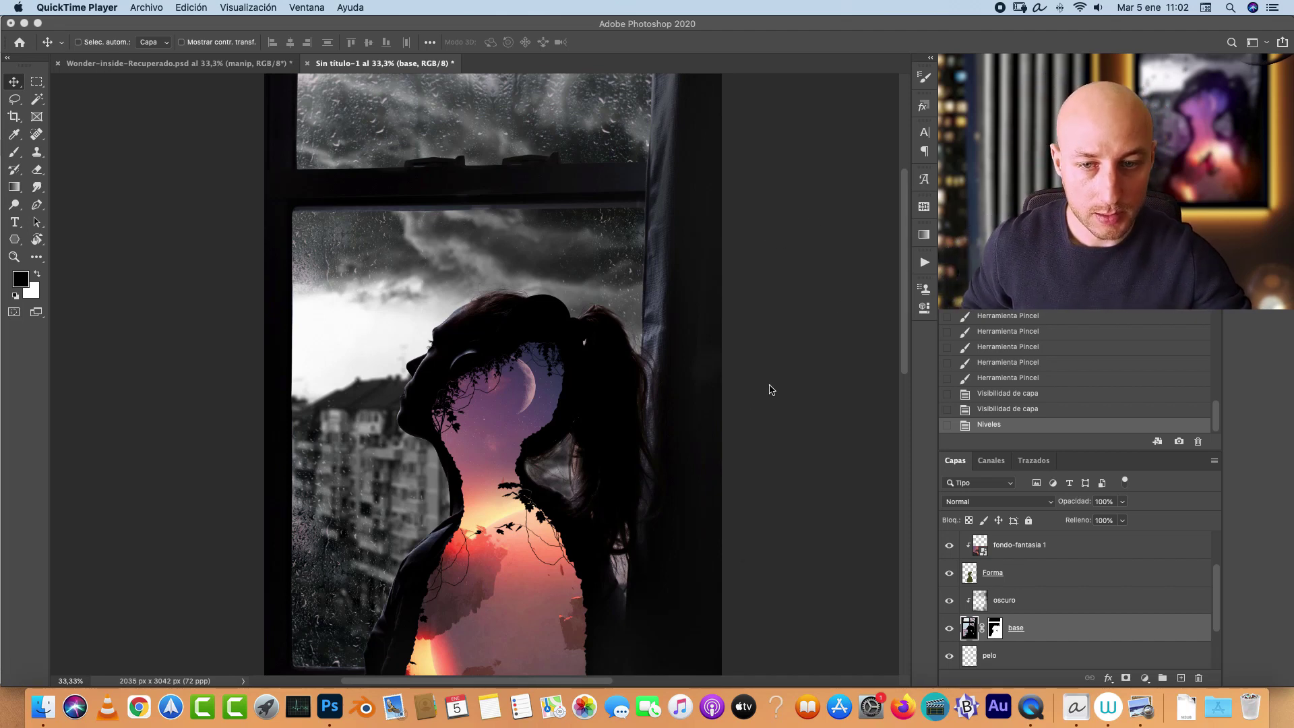
# Step: On the plantas layer itself, stamp black flowering grass at 150 px in the lower left corner of the opening
pyautogui.click(558, 366)
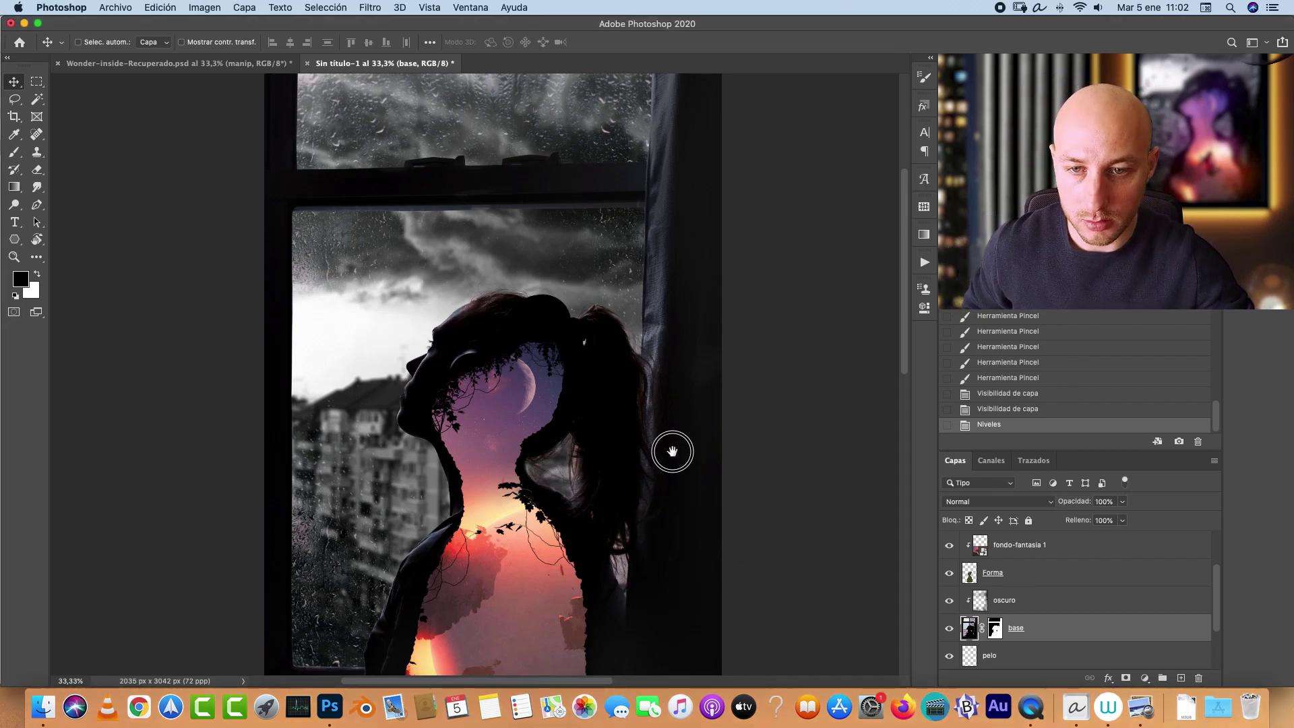
pyautogui.moveTo(670, 450); pyautogui.dragTo(684, 358)
pyautogui.press('super+1')
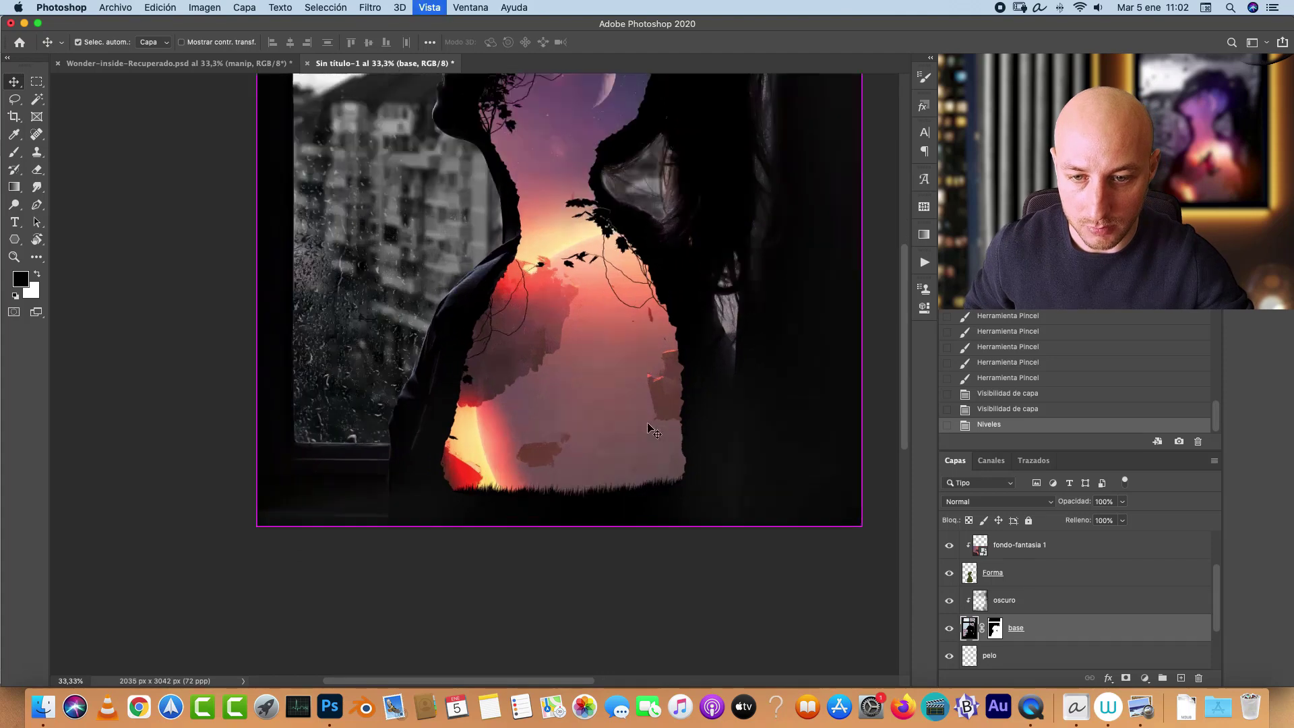
pyautogui.moveTo(686, 490); pyautogui.dragTo(488, 439)
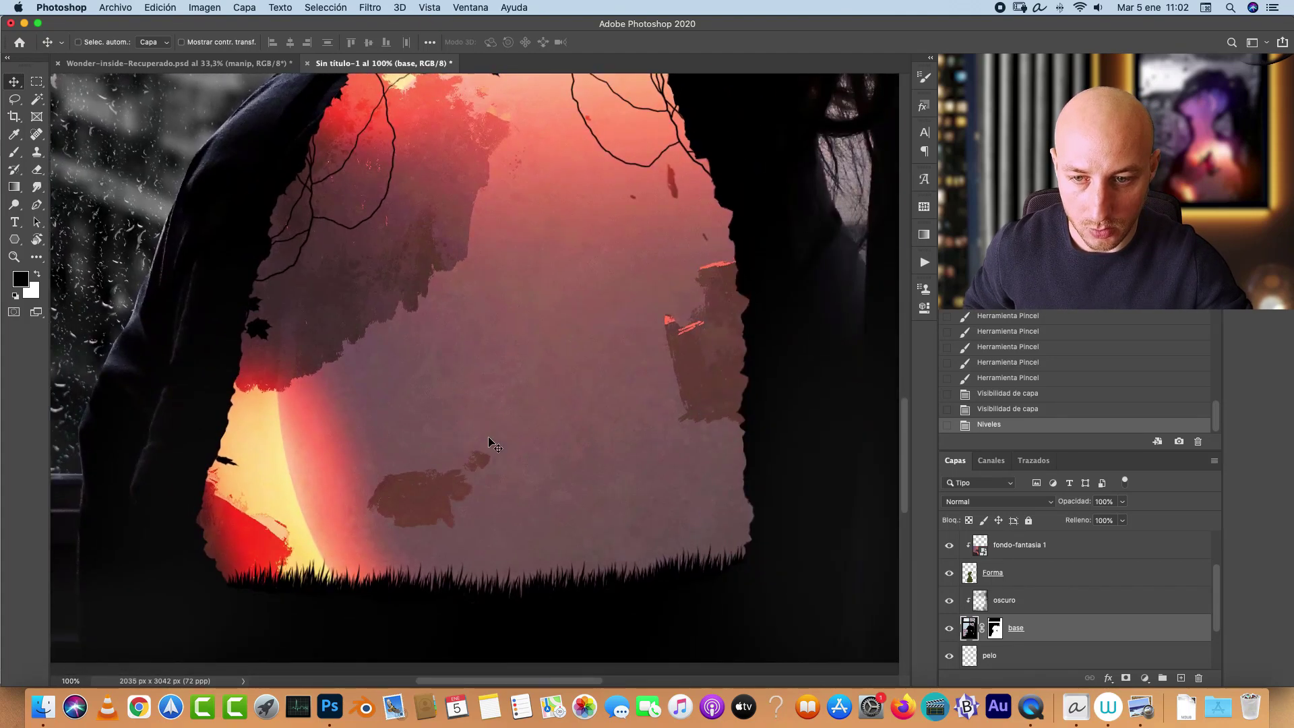
pyautogui.moveTo(1217, 585); pyautogui.dragTo(1217, 557)
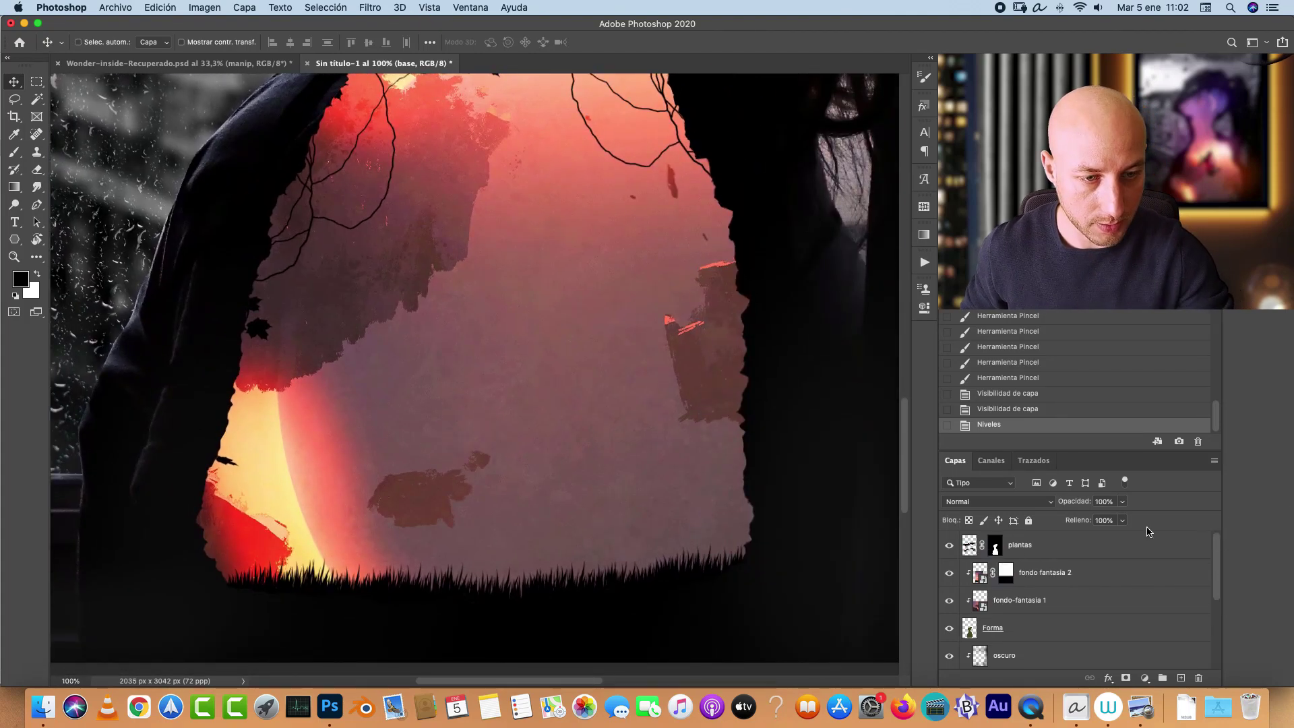
pyautogui.click(995, 548)
pyautogui.press('b')
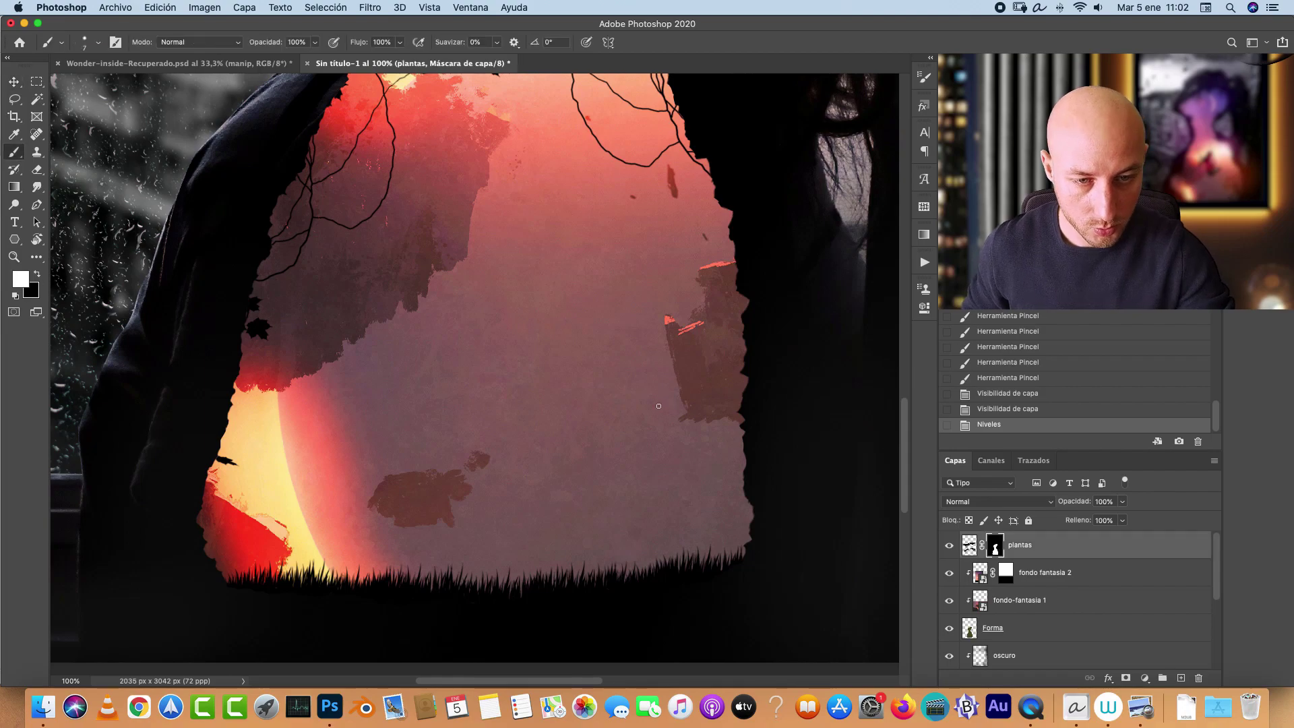
pyautogui.rightClick(607, 355)
pyautogui.click(773, 548)
pyautogui.click(969, 544)
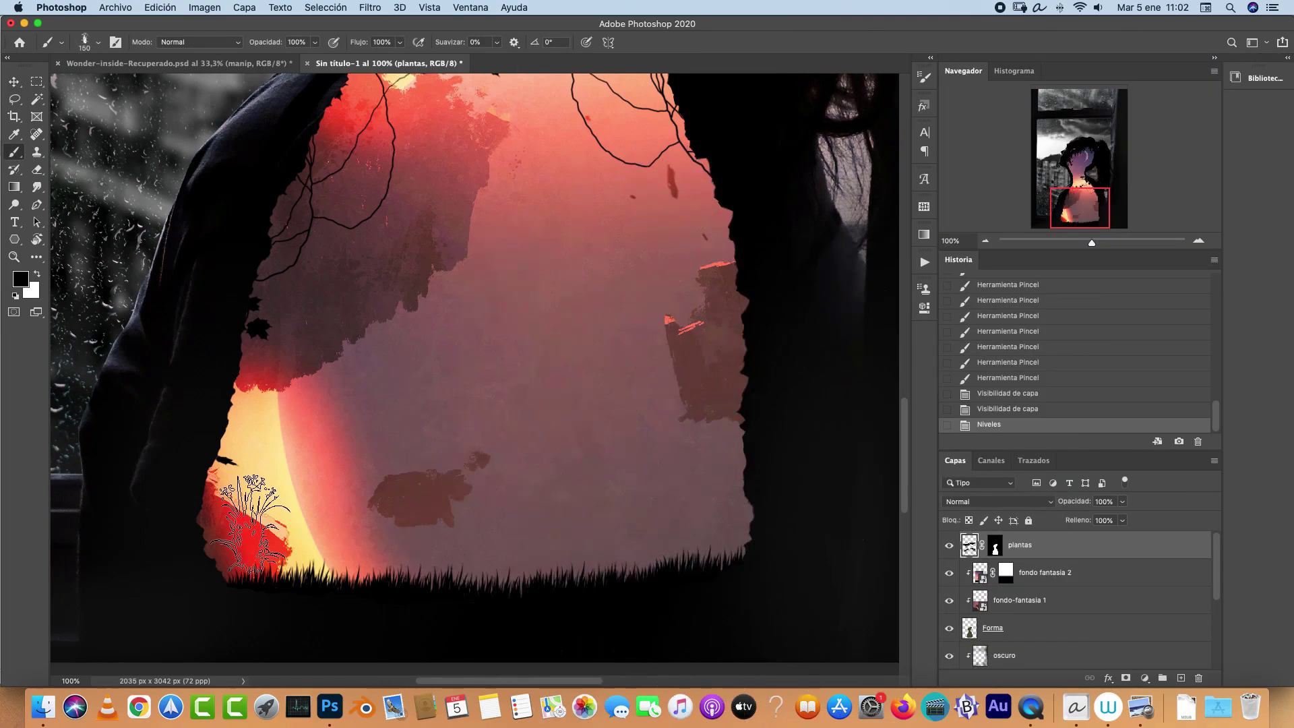
pyautogui.click(248, 512)
pyautogui.click(233, 519)
# Step: Choose another vegetation brush, reduce its size, and stamp a small black flowering bush in the opening's lower right corner
pyautogui.rightClick(700, 465)
pyautogui.click(802, 549)
pyautogui.doubleClick(731, 548)
pyautogui.press('[')
pyautogui.press('[')
pyautogui.press('[')
pyautogui.press('[')
pyautogui.press('[')
pyautogui.press('[')
pyautogui.press('[')
pyautogui.press('[')
pyautogui.click(724, 518)
# Step: Pick the 1902 px tall grass brush, shrink it to 400 px, and stamp black blades behind the lower right bush
pyautogui.rightClick(772, 419)
pyautogui.doubleClick(1150, 552)
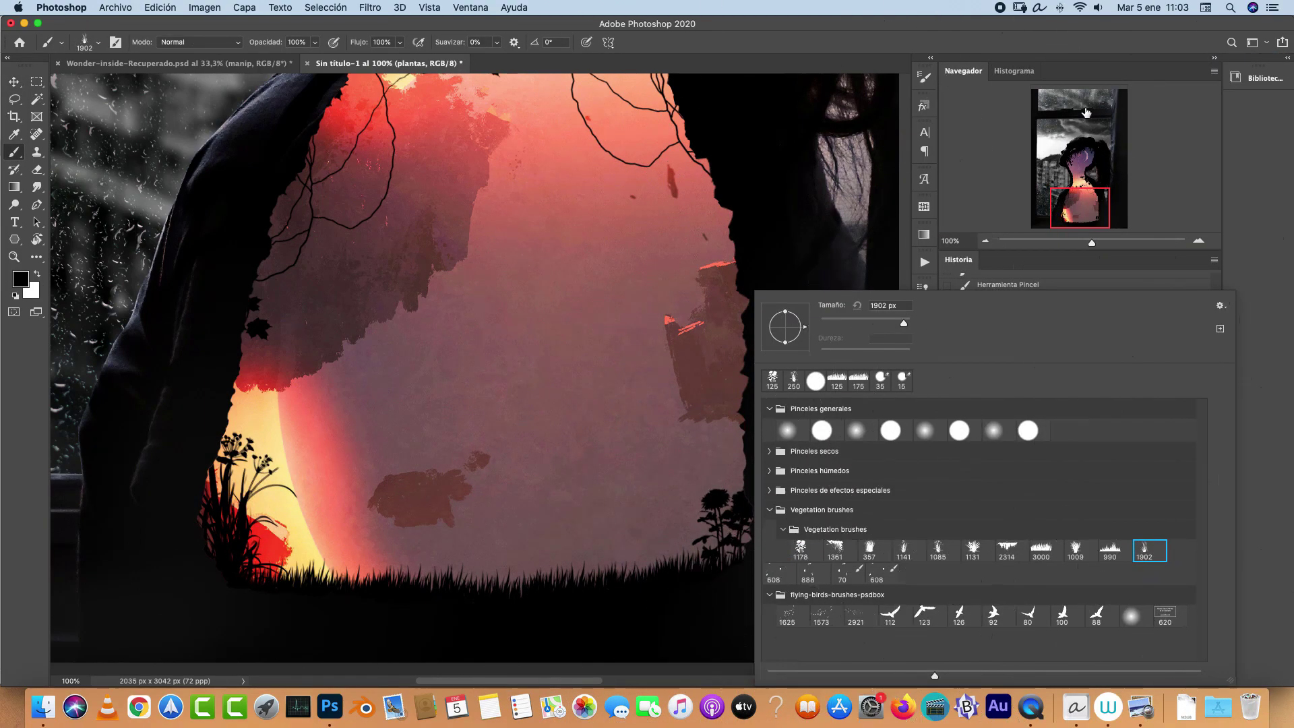
pyautogui.scroll(10, 734, 377)
pyautogui.scroll(-10, 597, 358)
pyautogui.press('[')
pyautogui.press('[')
pyautogui.press('[')
pyautogui.press('[')
pyautogui.press('[')
pyautogui.press('[')
pyautogui.press('[')
pyautogui.press('[')
pyautogui.press('[')
pyautogui.press('[')
pyautogui.press('[')
pyautogui.press('[')
pyautogui.press('[')
pyautogui.press('[')
pyautogui.press('[')
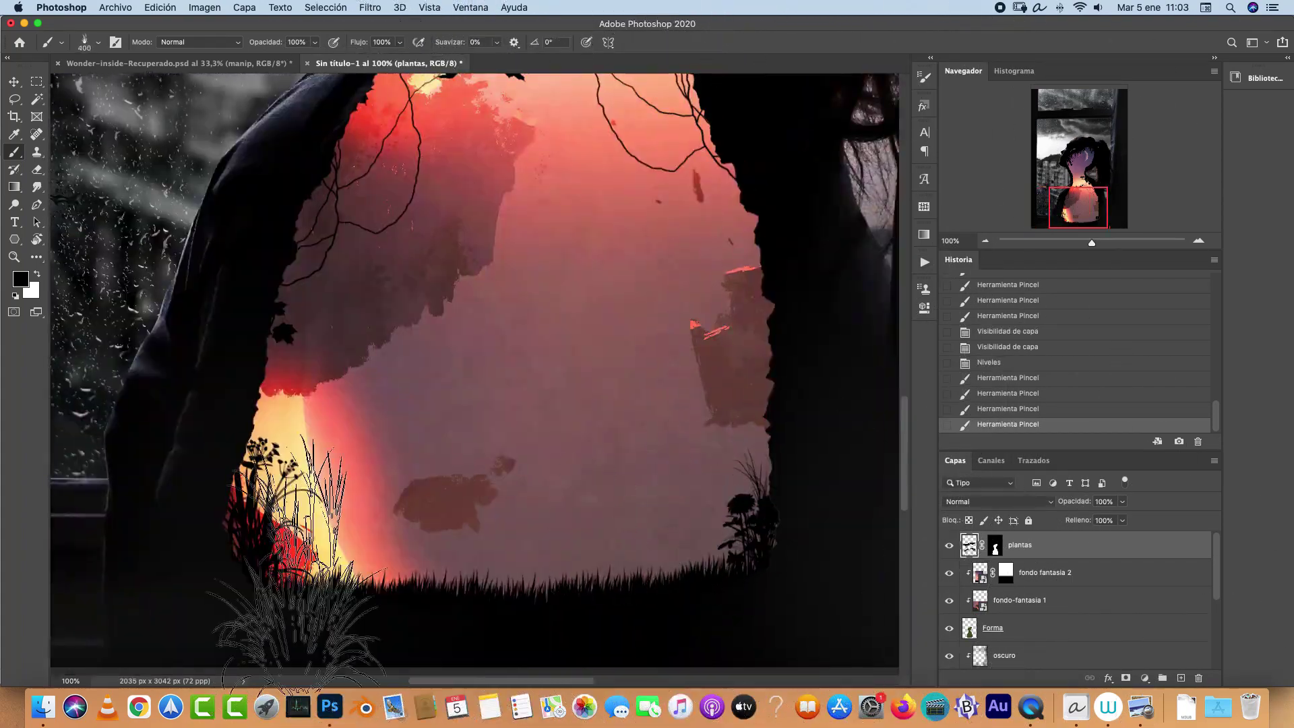
# Step: Add more tall black grass in the opening's lower corners, enlarging the brush to 500 px
pyautogui.press('super+minus')
pyautogui.press('super+minus')
pyautogui.press(']')
pyautogui.press(']')
pyautogui.press(']')
pyautogui.press(']')
pyautogui.press(']')
pyautogui.press(']')
pyautogui.press(']')
pyautogui.press(']')
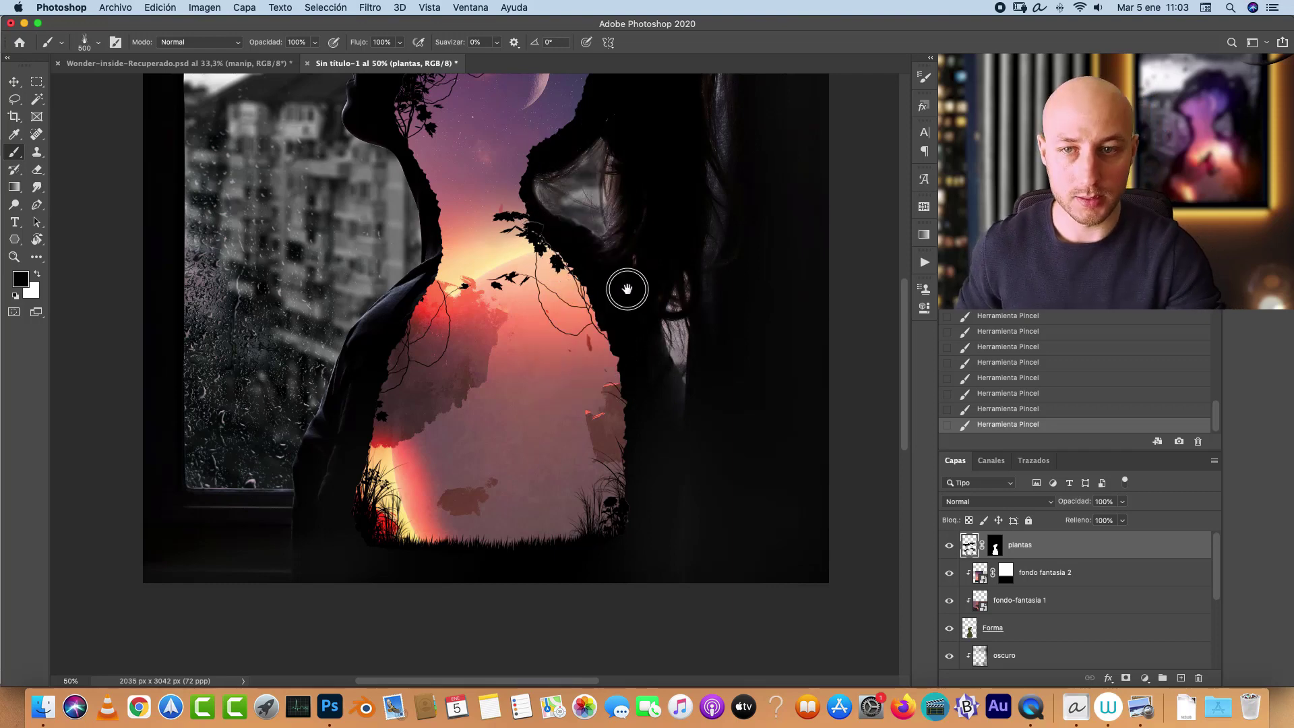
# Step: Examine the flying debris around the swing in Wonder-inside-Recuperado.psd, then return to the working document
pyautogui.scroll(5, 623, 286)
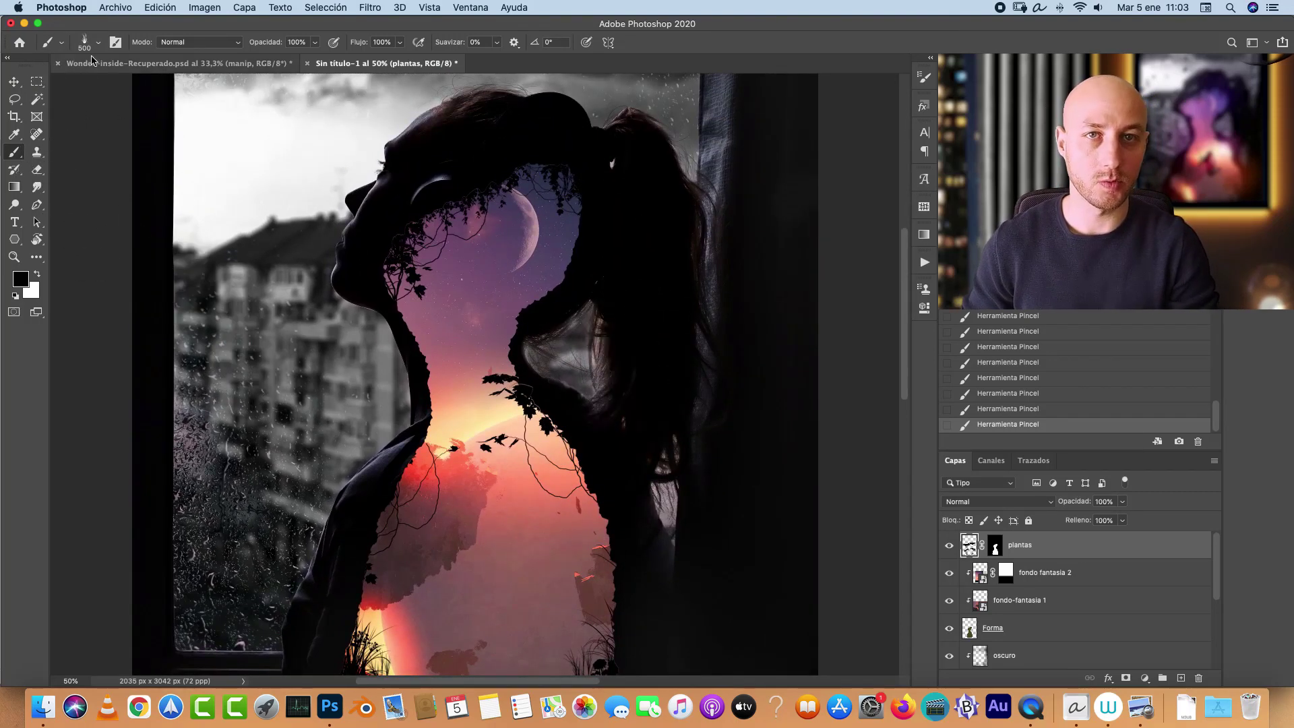
pyautogui.click(171, 63)
pyautogui.press('super+1')
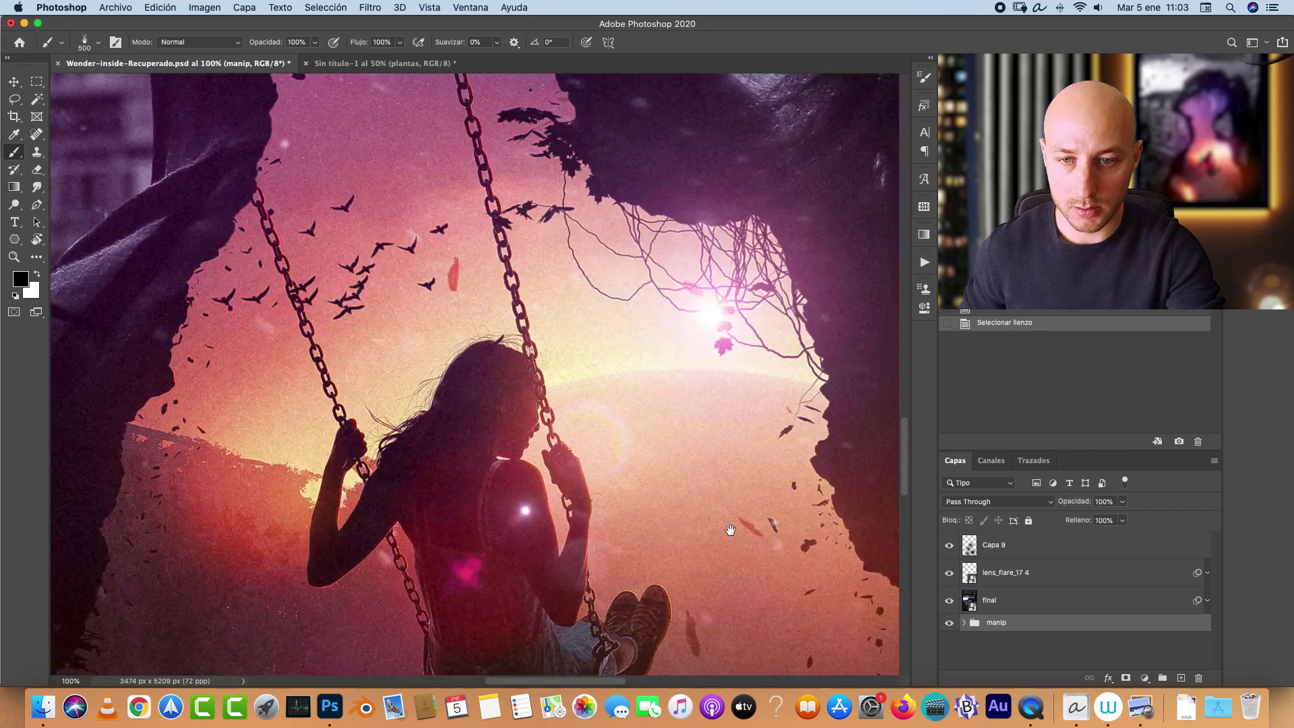
pyautogui.moveTo(718, 586); pyautogui.dragTo(525, 409)
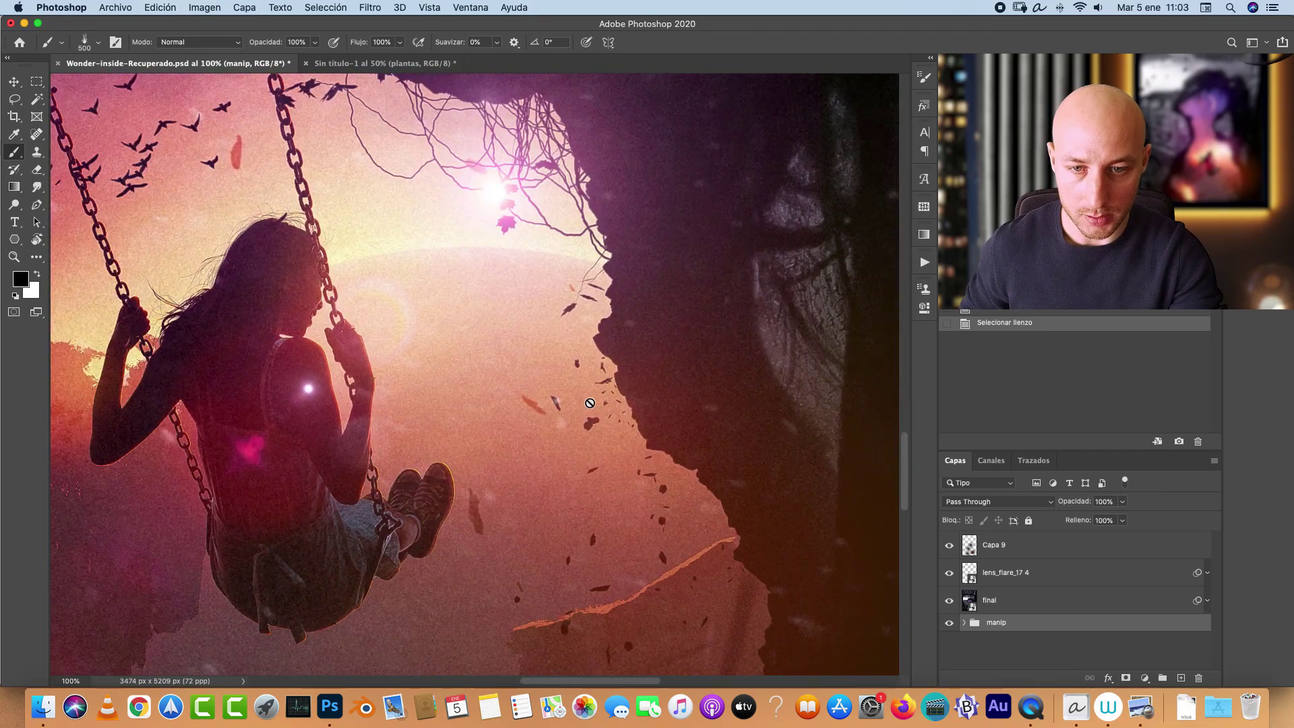
pyautogui.click(384, 63)
pyautogui.moveTo(767, 424); pyautogui.dragTo(641, 277)
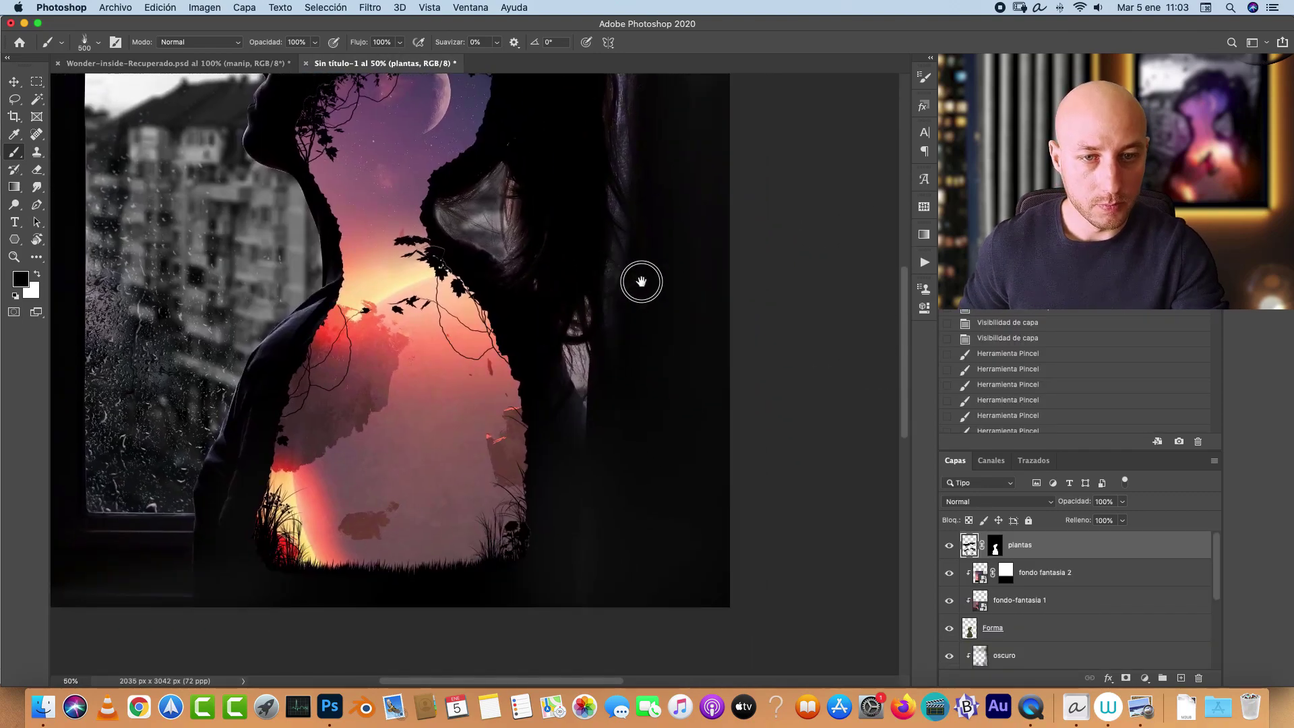
pyautogui.moveTo(650, 332); pyautogui.dragTo(693, 347)
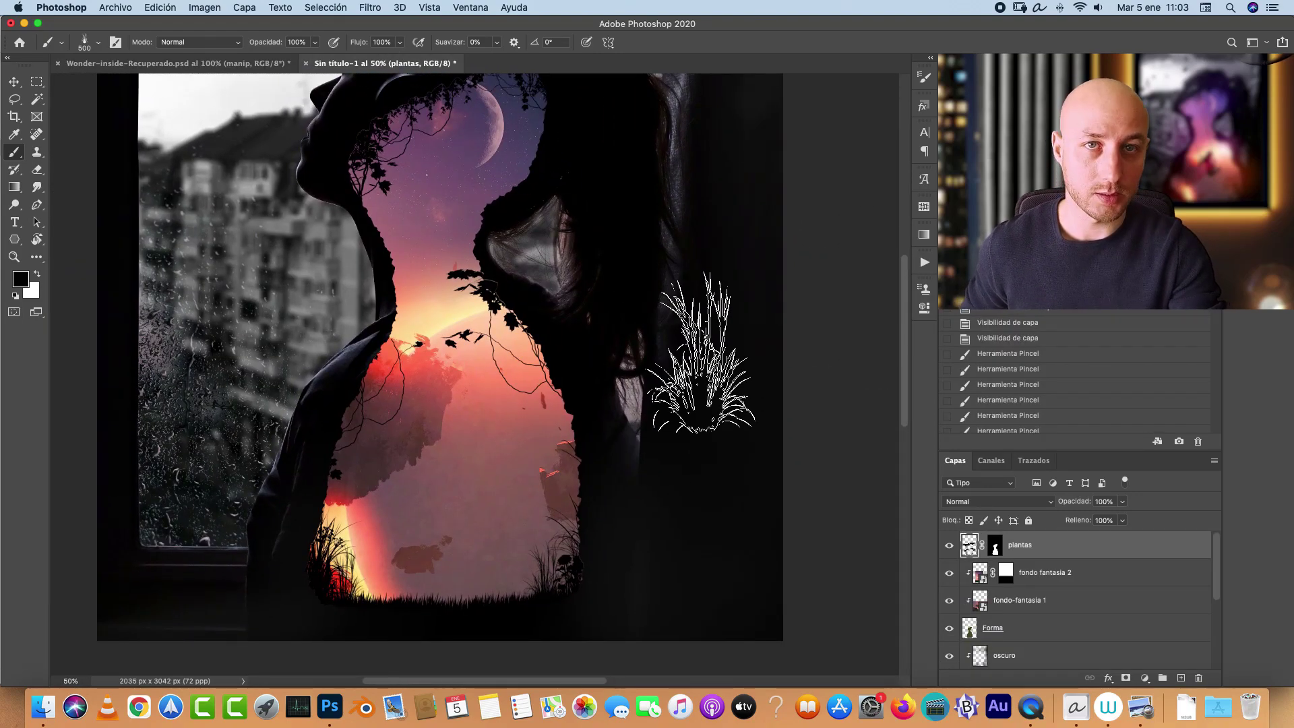
# Step: Create a new layer above plantas and fill a square selection over the opening with white, then deselect
pyautogui.click(1180, 677)
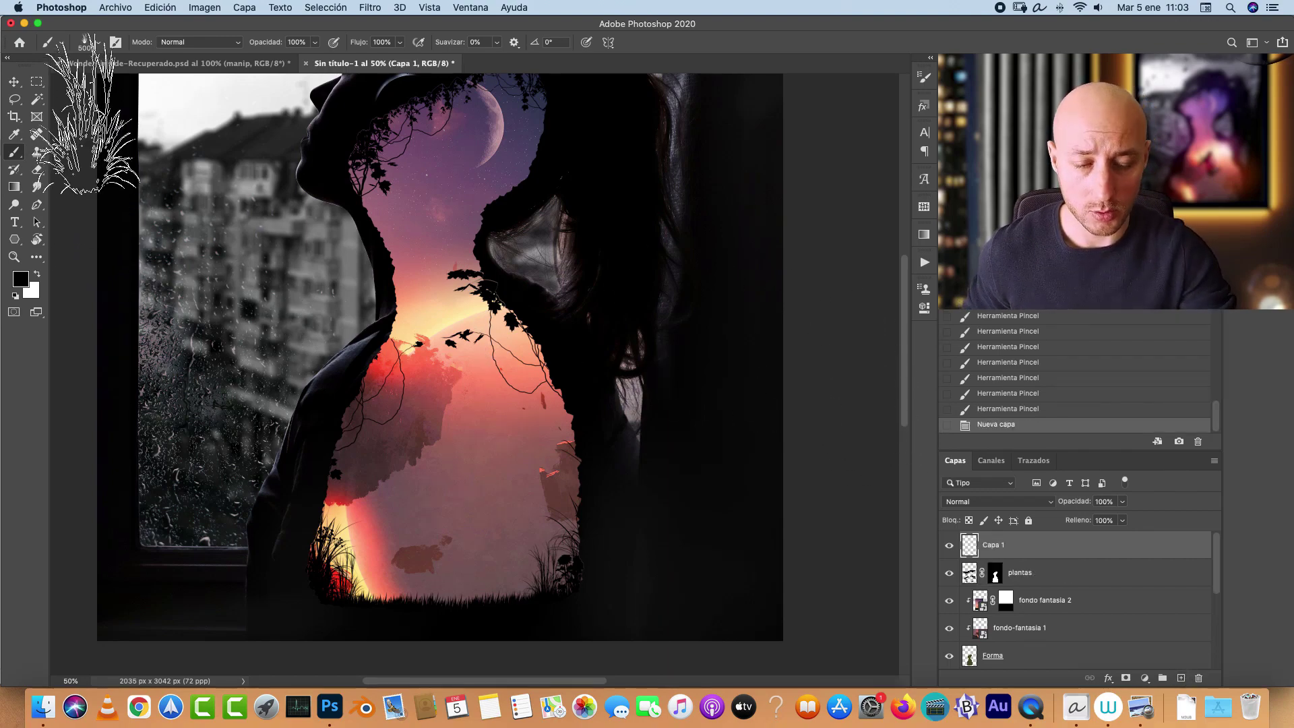
pyautogui.click(36, 81)
pyautogui.moveTo(329, 254); pyautogui.dragTo(664, 524)
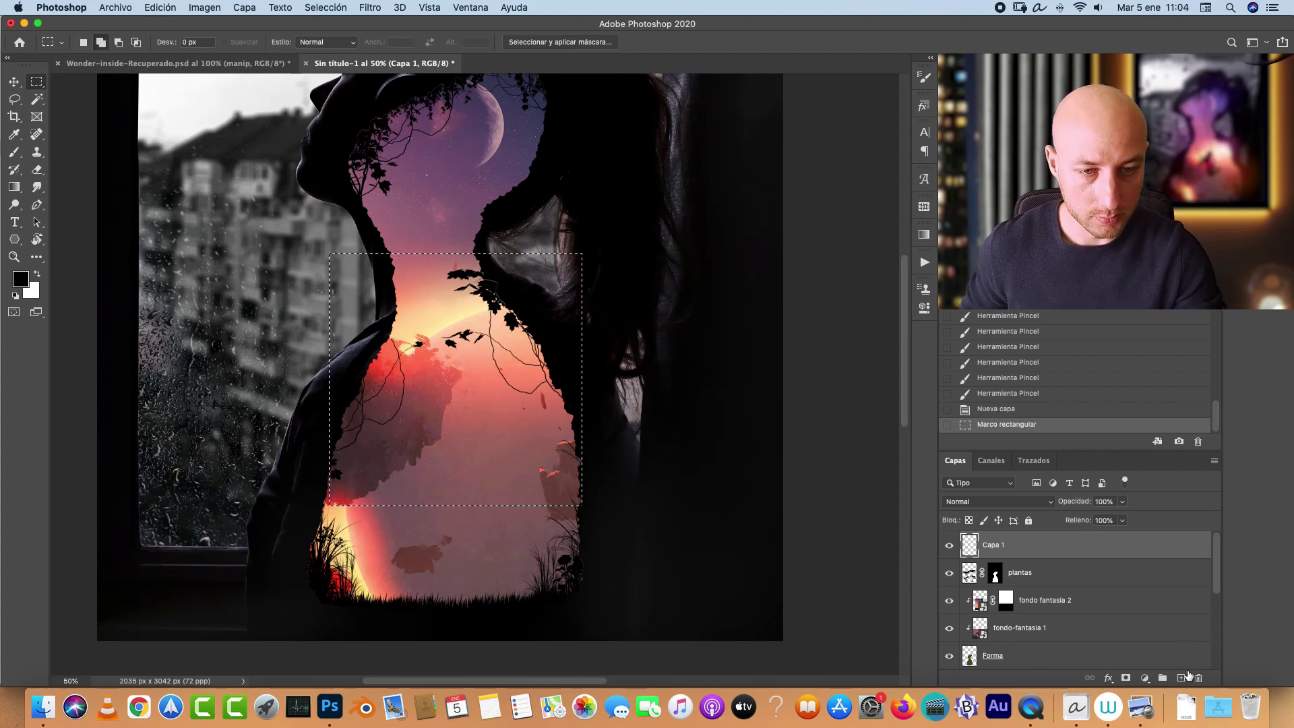
pyautogui.press('x')
pyautogui.hotkey('alt', 'BackSpace')
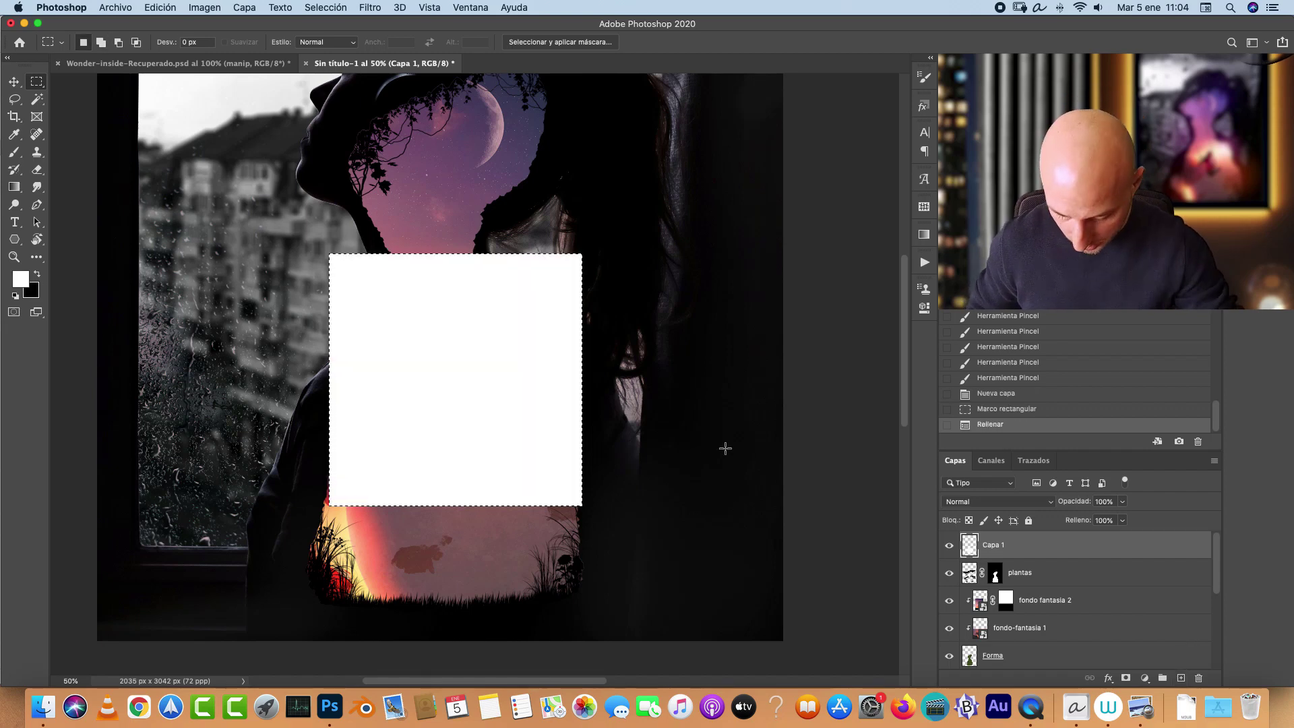
pyautogui.press('super+d')
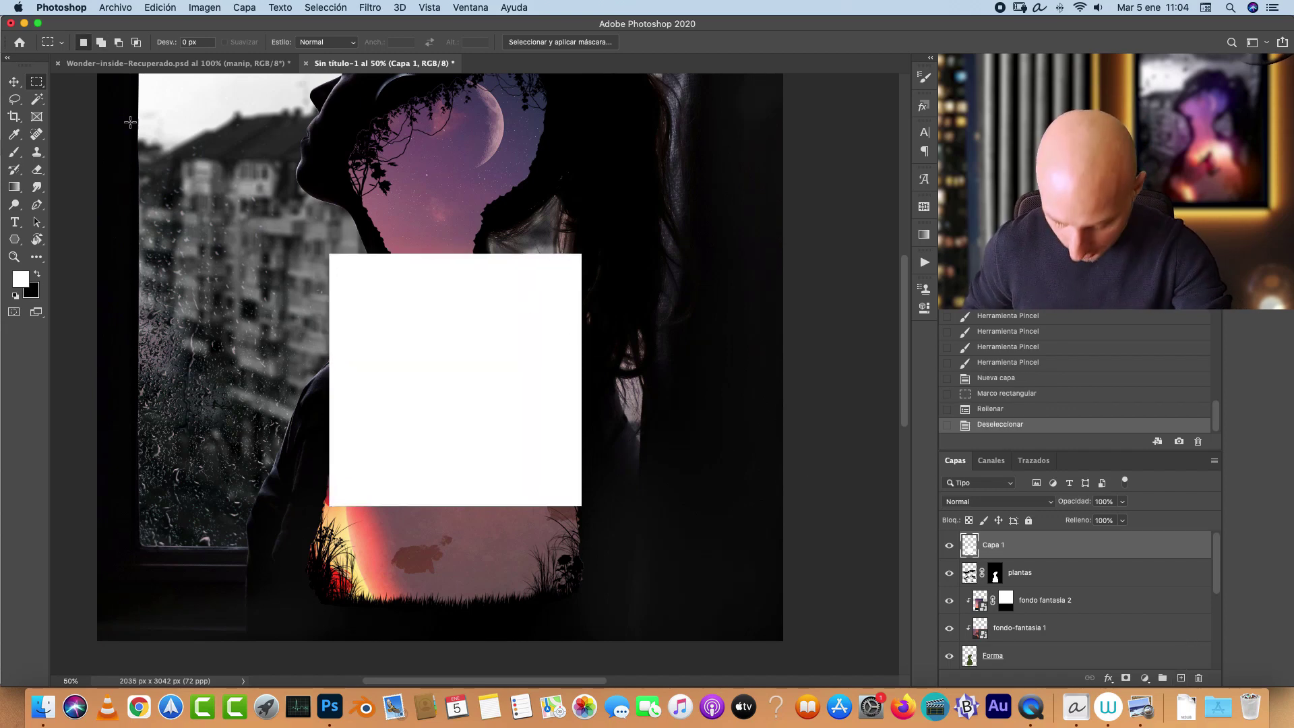
# Step: Activate the Lasso tool and reset the foreground and background colors to black and white
pyautogui.moveTo(15, 99); pyautogui.dragTo(61, 92)
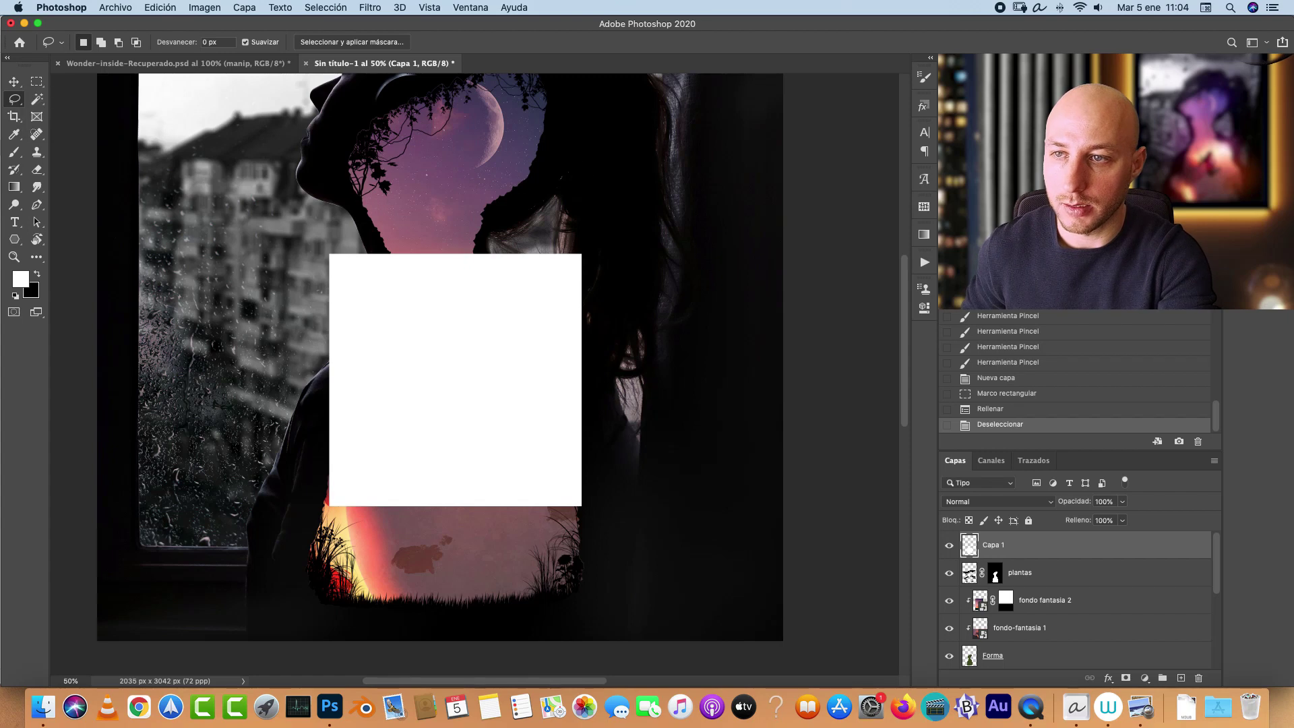
pyautogui.press('super+1')
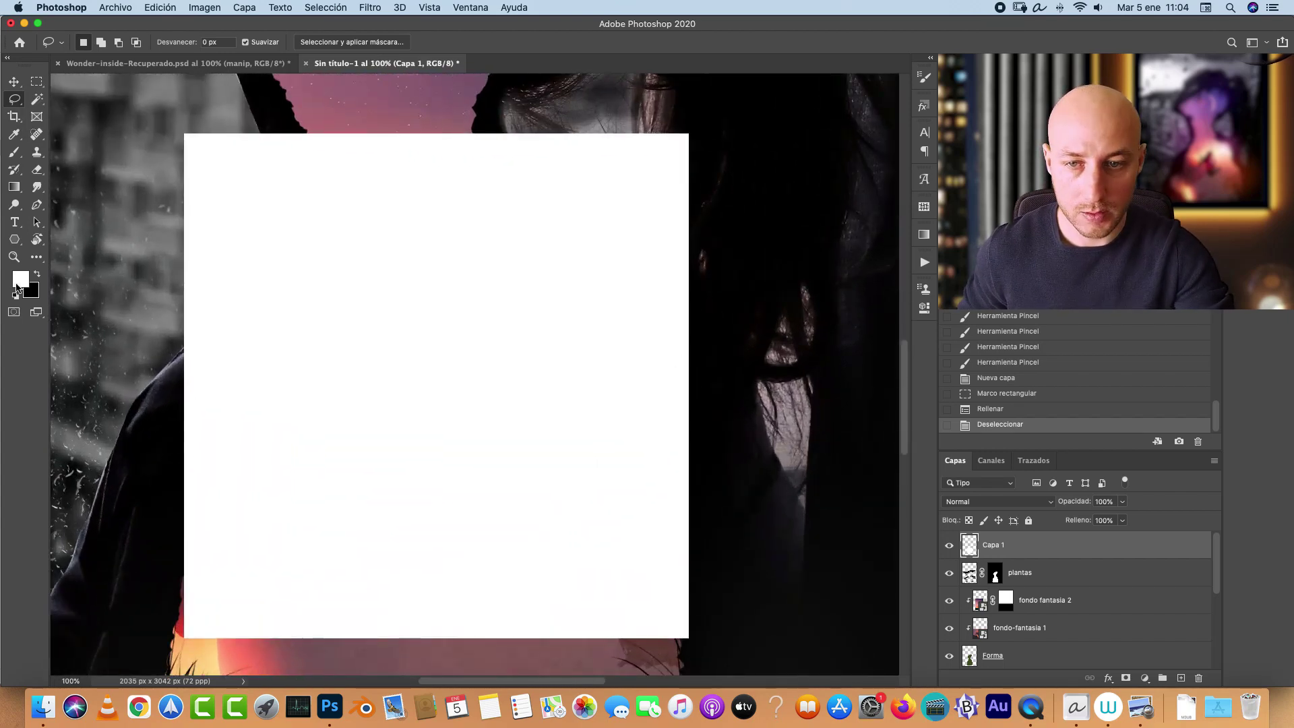
pyautogui.click(16, 297)
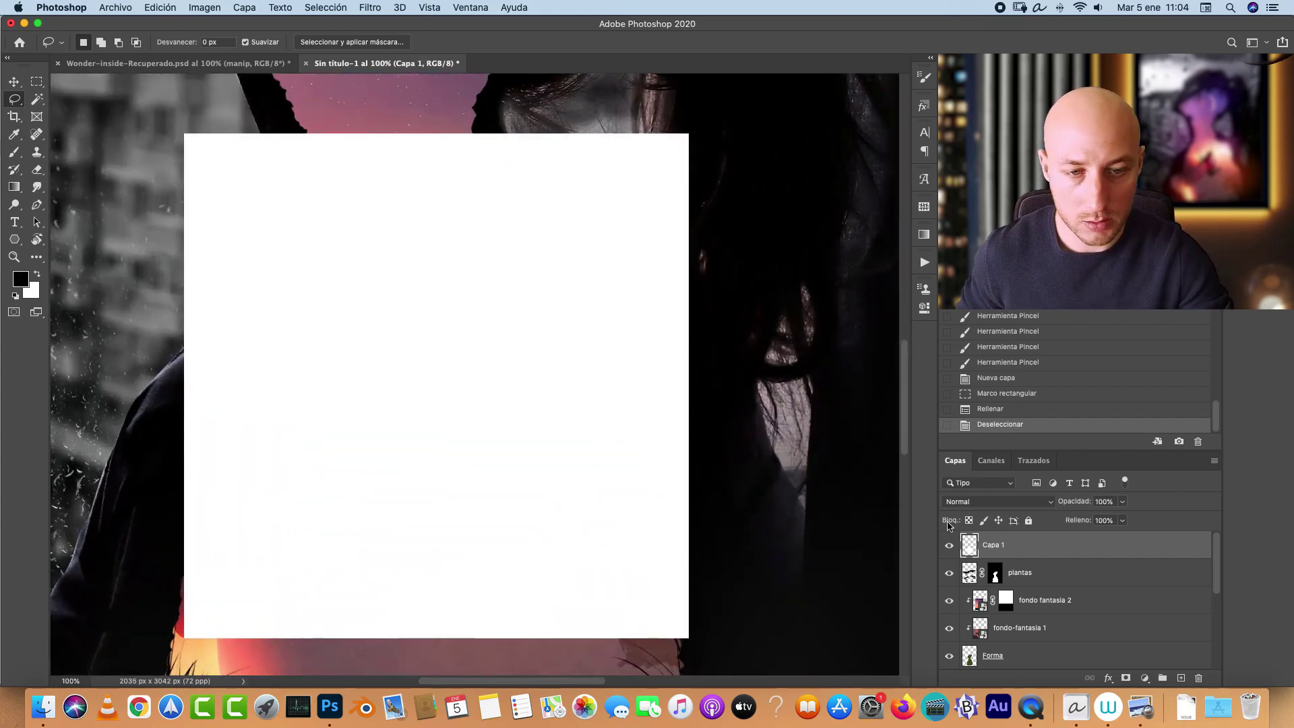
pyautogui.moveTo(476, 398); pyautogui.dragTo(563, 396)
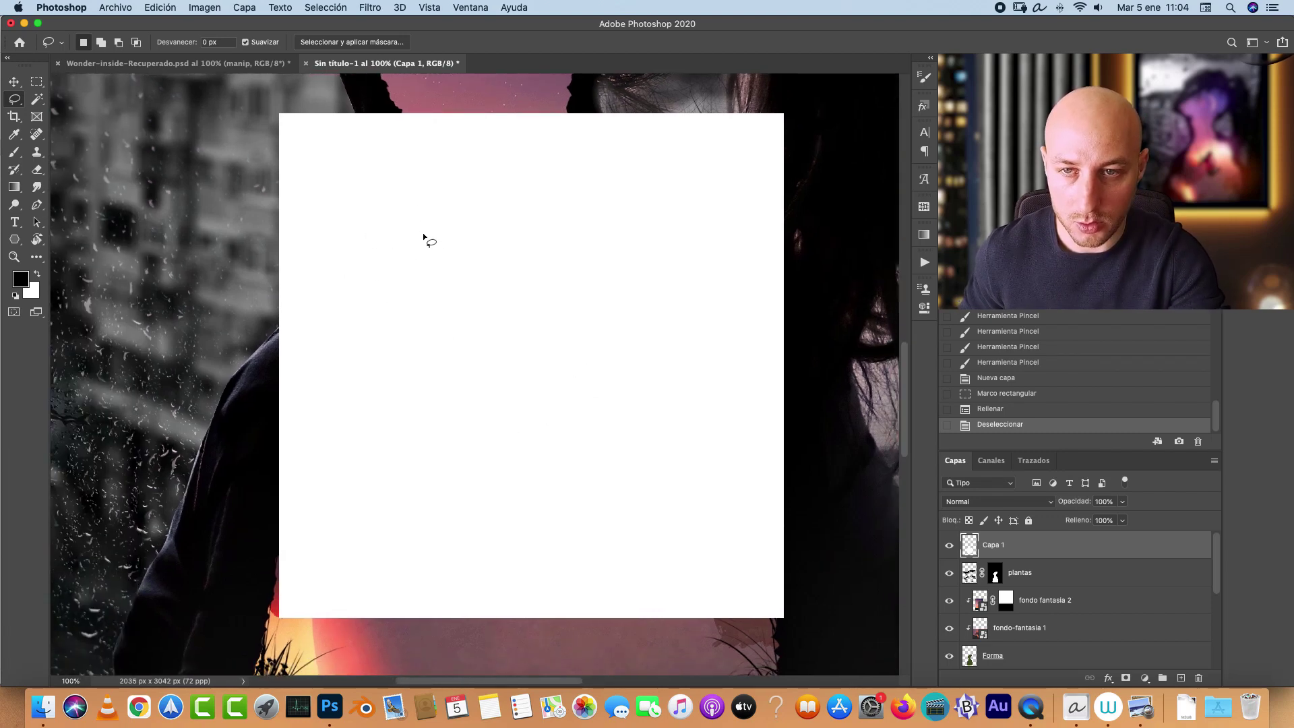
pyautogui.moveTo(385, 224)
pyautogui.mouseDown()
pyautogui.moveTo(405, 222)
pyautogui.moveTo(396, 207)
pyautogui.mouseUp()
pyautogui.hotkey('alt', 'BackSpace')
pyautogui.press('super+d')
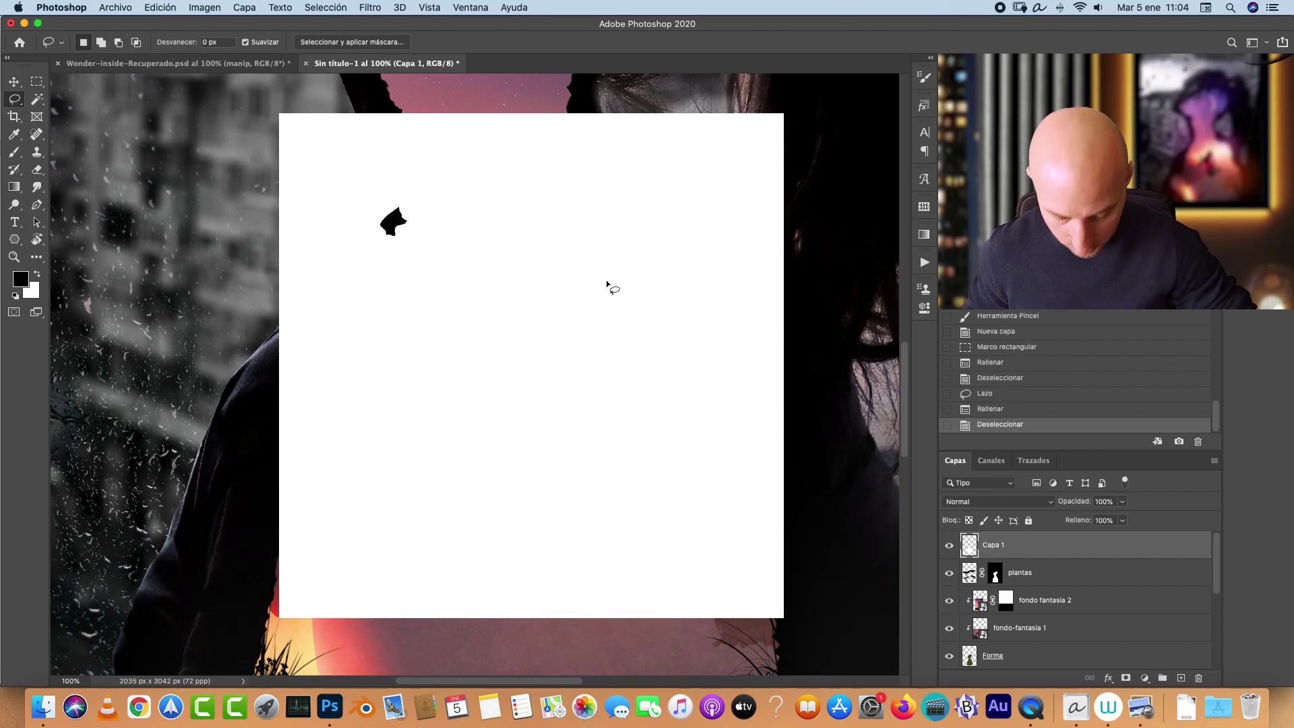
pyautogui.press('super+z')
pyautogui.press('super+z')
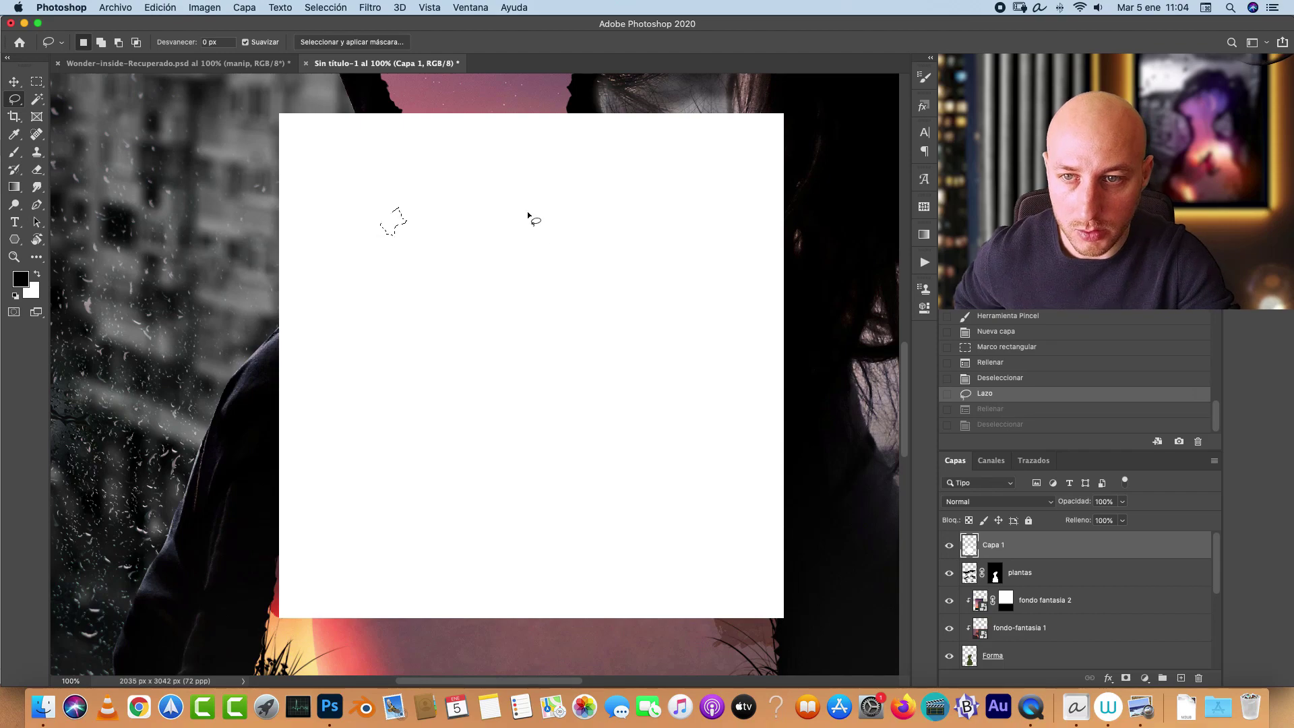
pyautogui.press('super+d')
pyautogui.moveTo(438, 212); pyautogui.dragTo(436, 216)
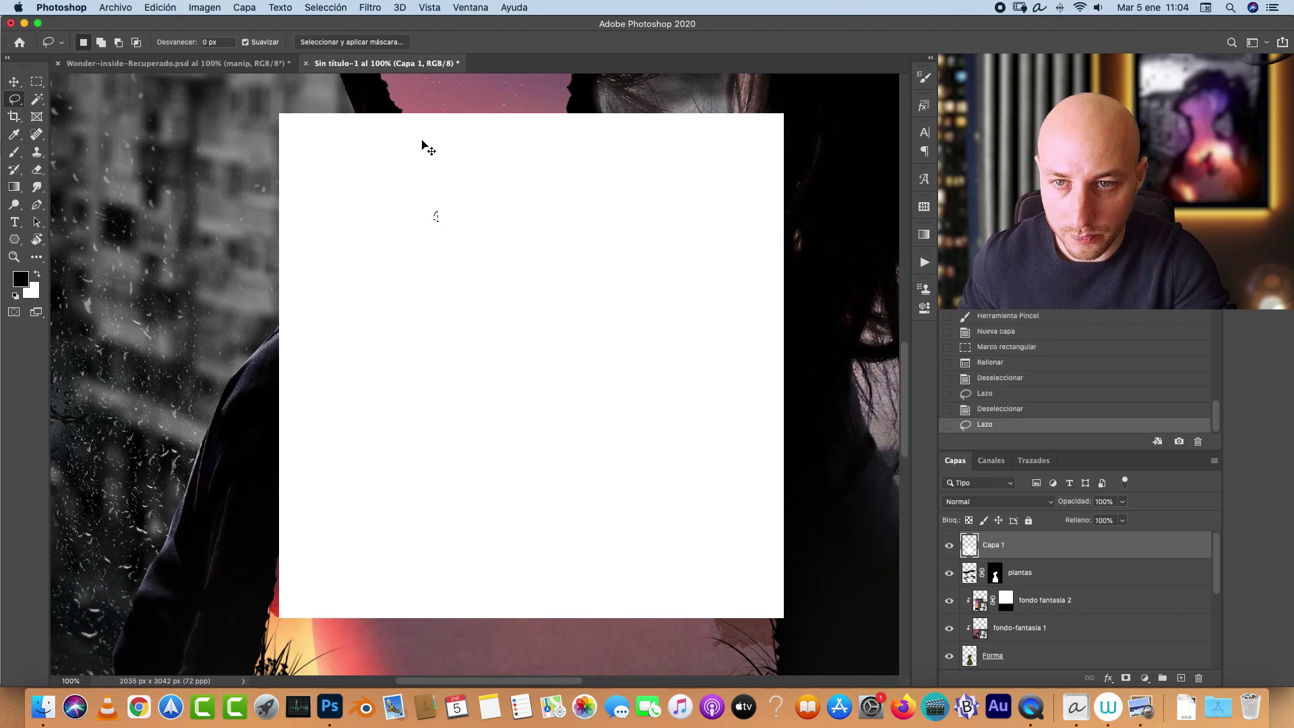
pyautogui.press('super+d')
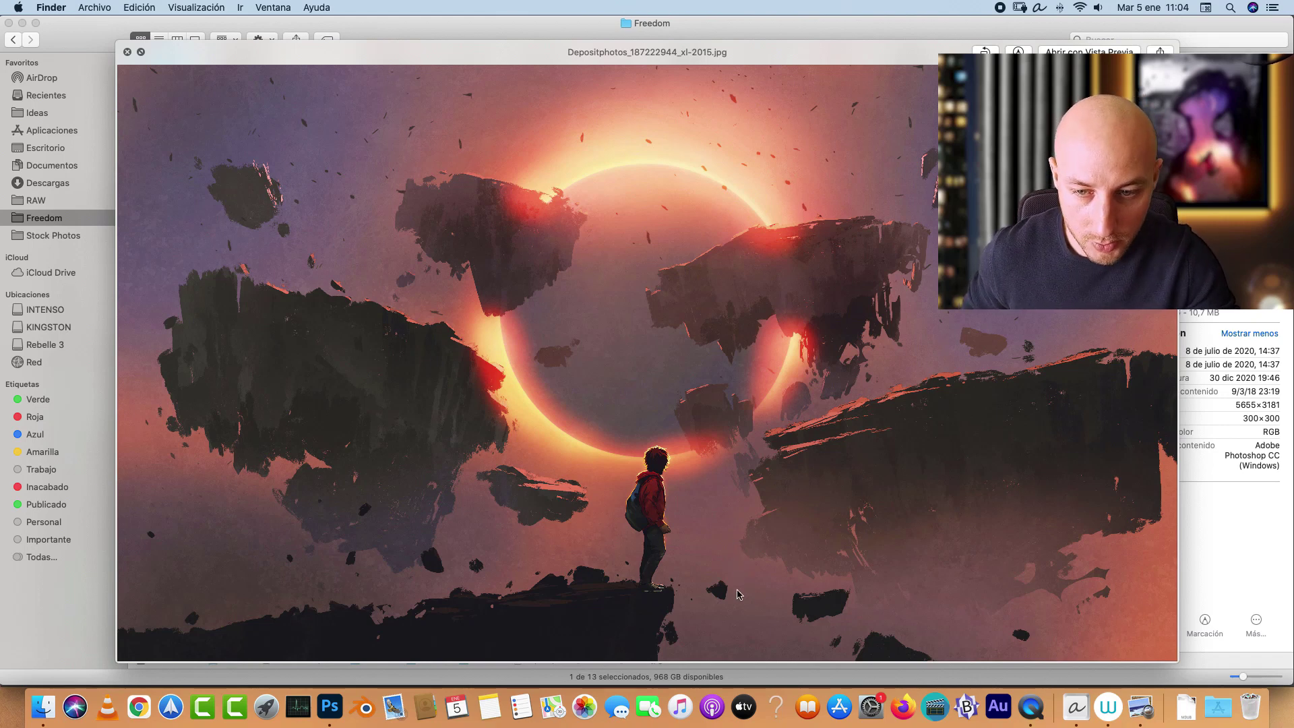
# Step: Close the eclipse image preview, return to Photoshop, and fill two small irregular lasso shapes with black on the white square
pyautogui.press('space')
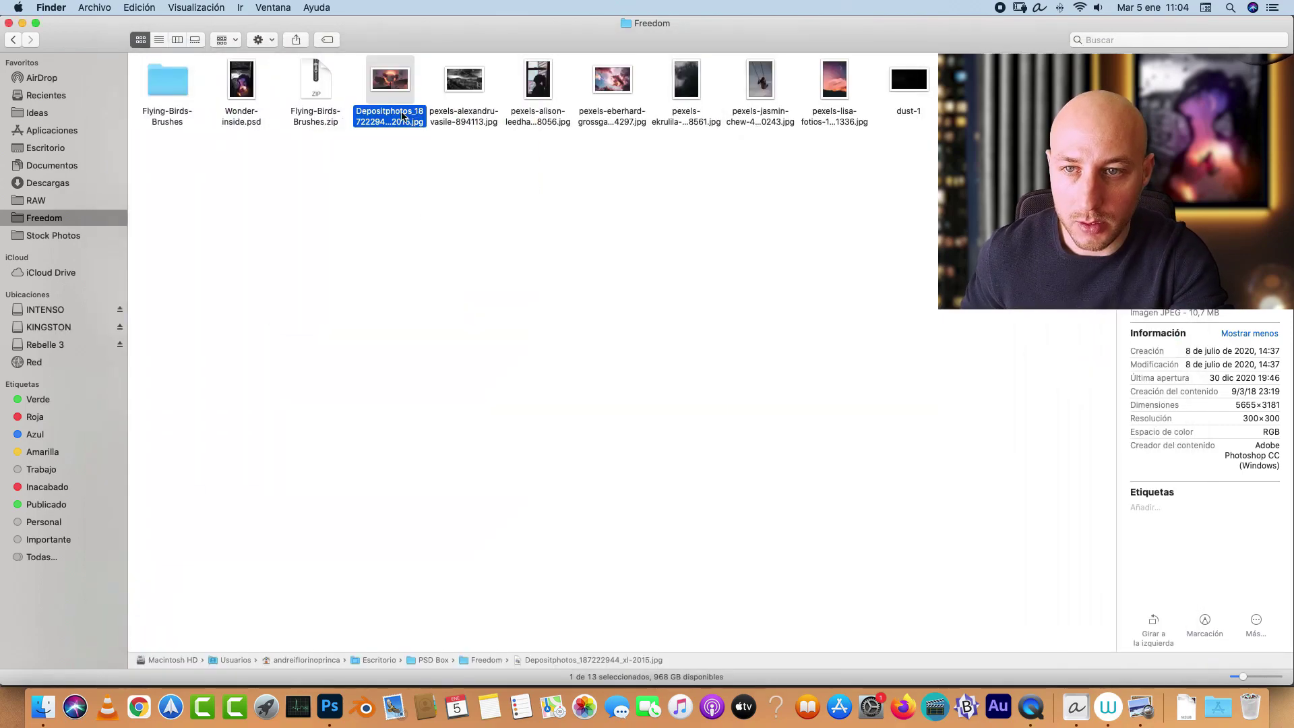
pyautogui.press('super+Tab')
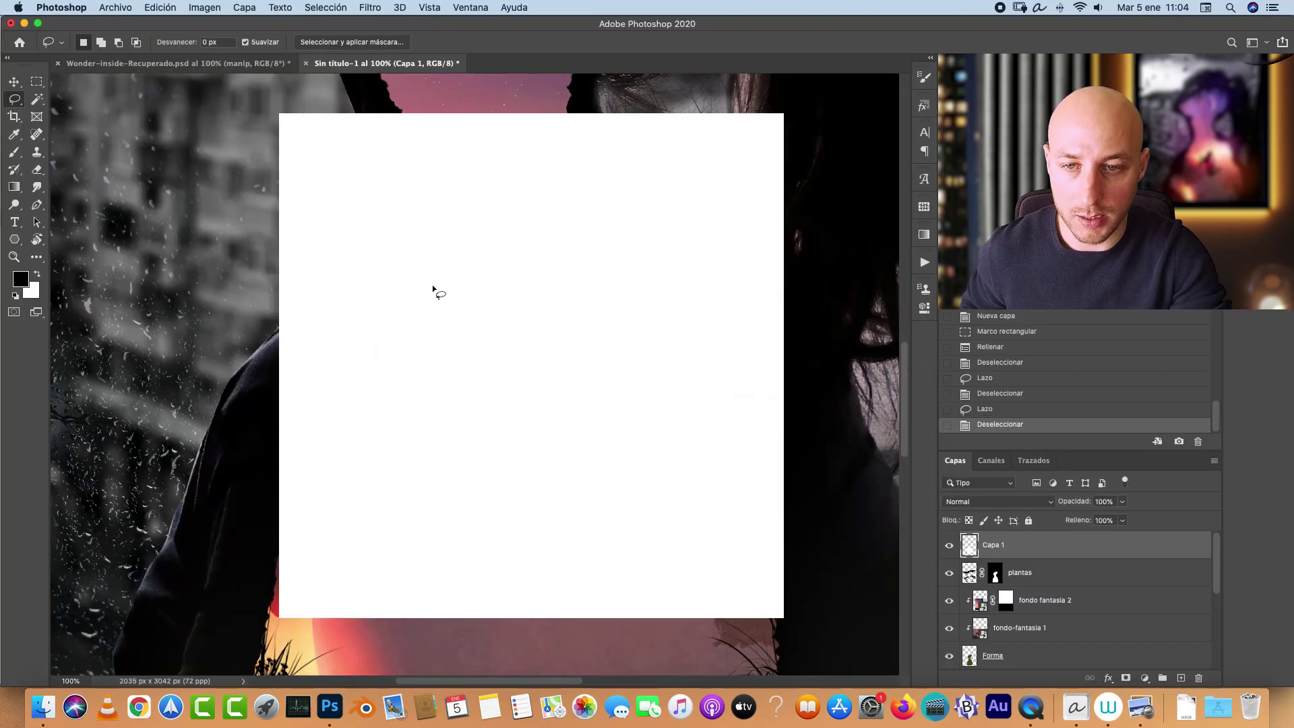
pyautogui.moveTo(472, 210); pyautogui.dragTo(504, 194)
pyautogui.hotkey('alt', 'BackSpace')
pyautogui.press('super+d')
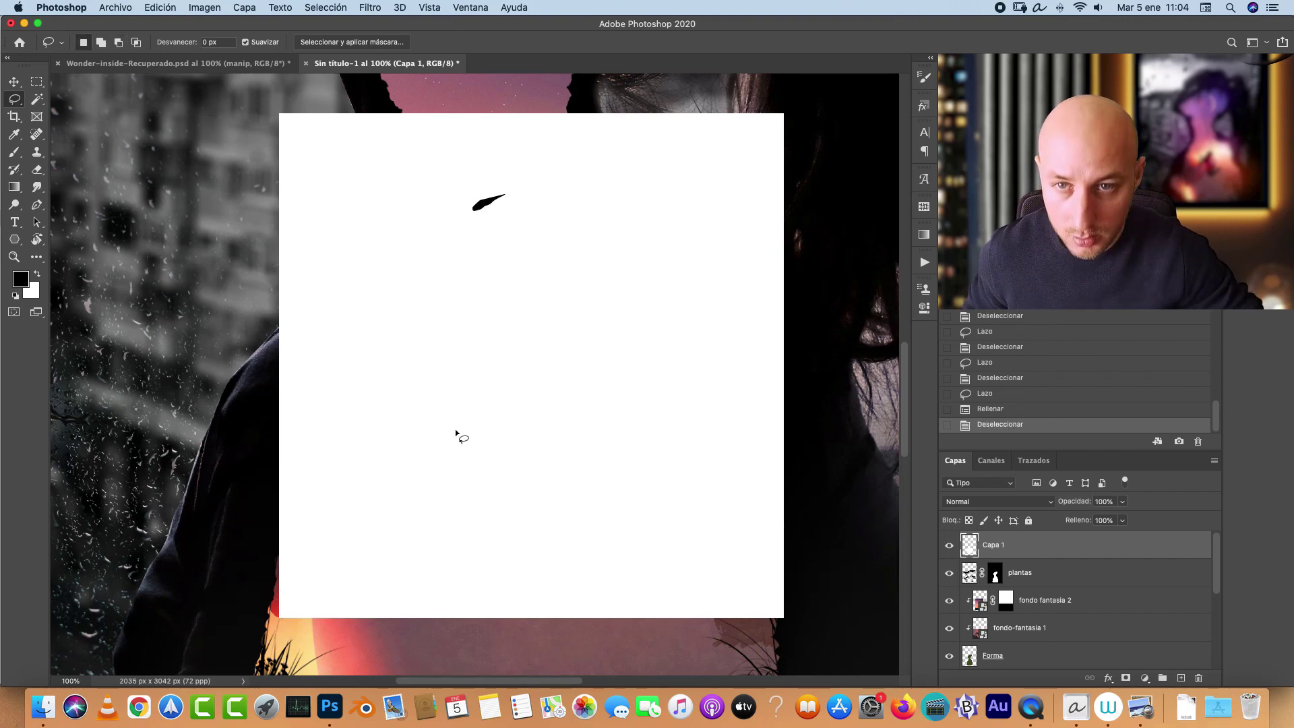
pyautogui.moveTo(370, 437)
pyautogui.mouseDown()
pyautogui.moveTo(355, 433)
pyautogui.moveTo(367, 425)
pyautogui.mouseUp()
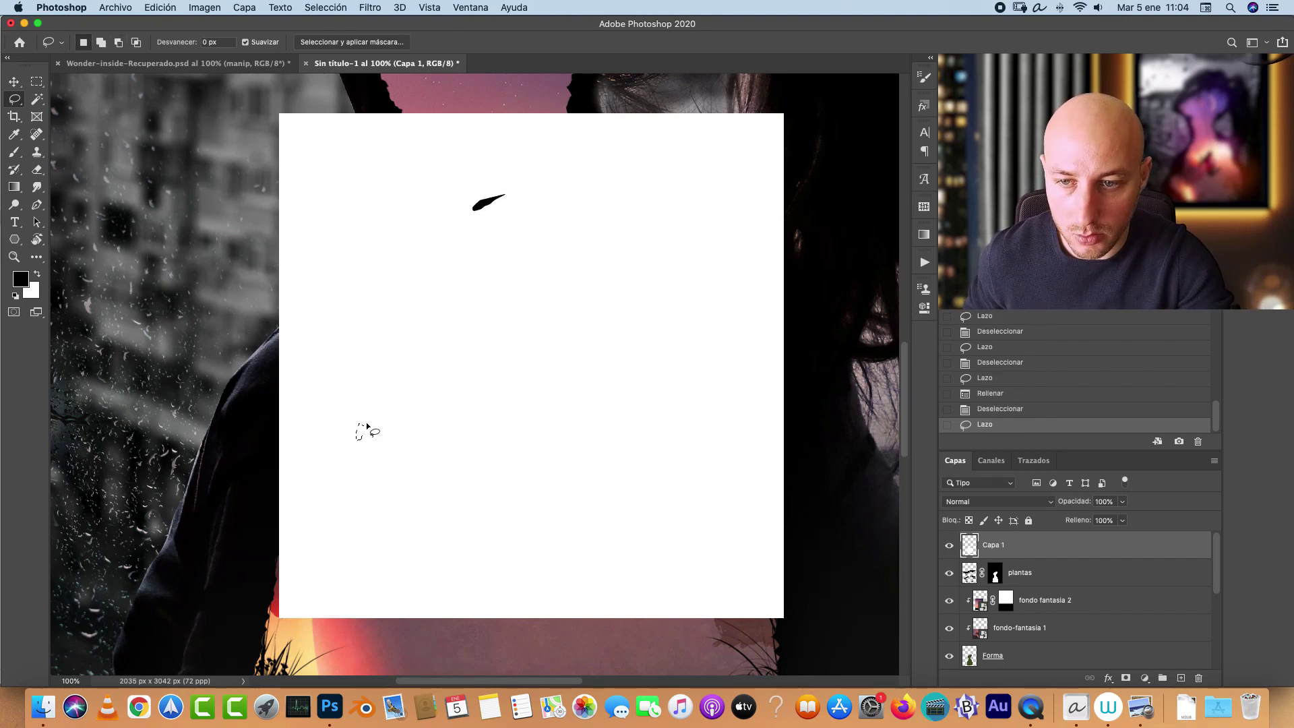
pyautogui.hotkey('alt', 'BackSpace')
pyautogui.press('super+d')
pyautogui.moveTo(558, 338)
pyautogui.mouseDown()
pyautogui.moveTo(581, 352)
pyautogui.moveTo(579, 333)
pyautogui.mouseUp()
pyautogui.hotkey('alt', 'BackSpace')
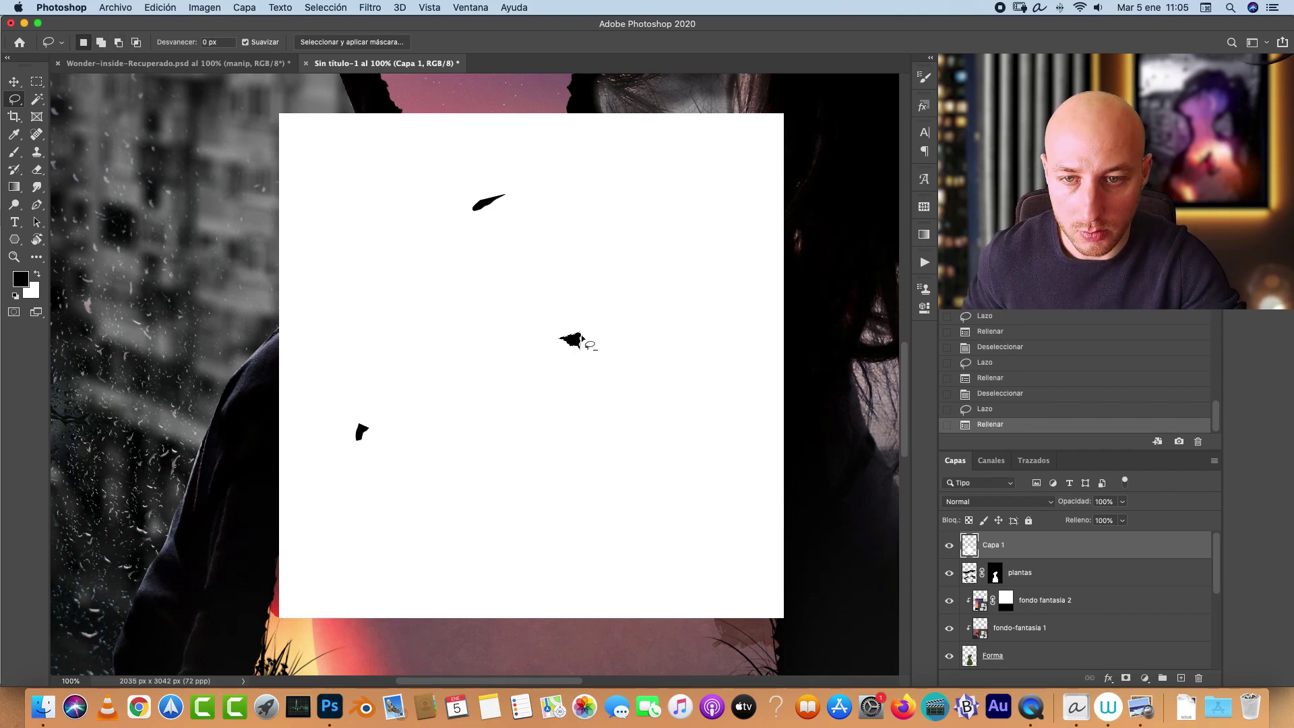
pyautogui.press('super+d')
pyautogui.press('super+z')
pyautogui.press('super+z')
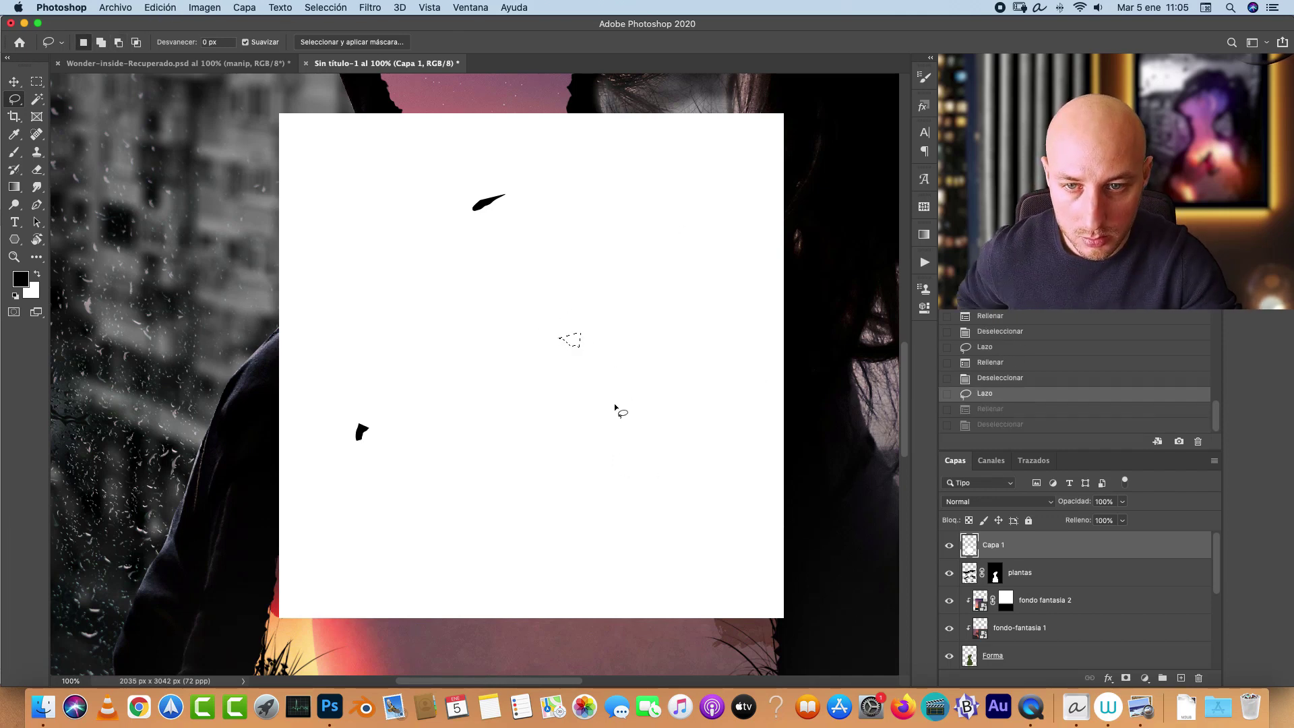
pyautogui.press('super+d')
# Step: Fill two more small irregular lasso shapes with black on the white square, deselecting after each
pyautogui.moveTo(619, 305); pyautogui.dragTo(633, 299)
pyautogui.hotkey('alt', 'BackSpace')
pyautogui.press('super+d')
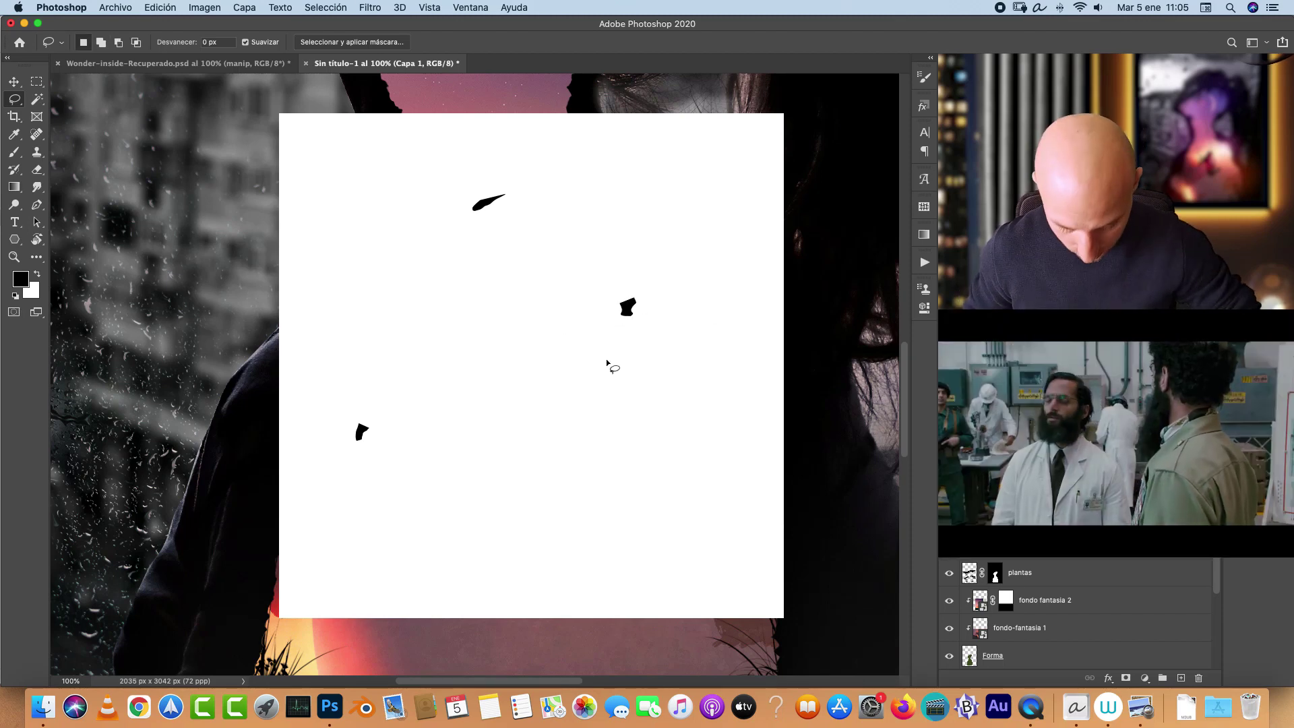
pyautogui.moveTo(528, 413); pyautogui.dragTo(537, 404)
pyautogui.hotkey('alt', 'BackSpace')
pyautogui.press('super+d')
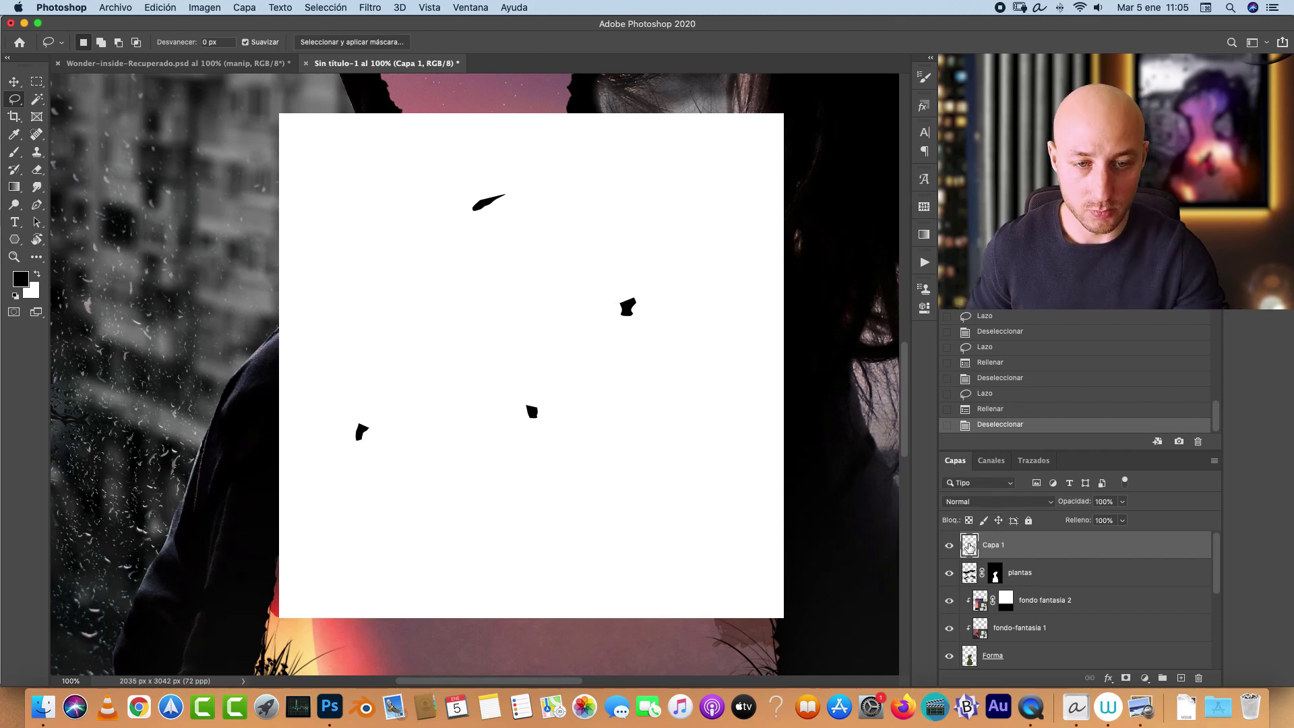
# Step: Load the Capa 1 layer as a selection, define a brush preset named particulas from it, and deselect
pyautogui.keyDown('super'); pyautogui.click(970, 546); pyautogui.keyUp('super')
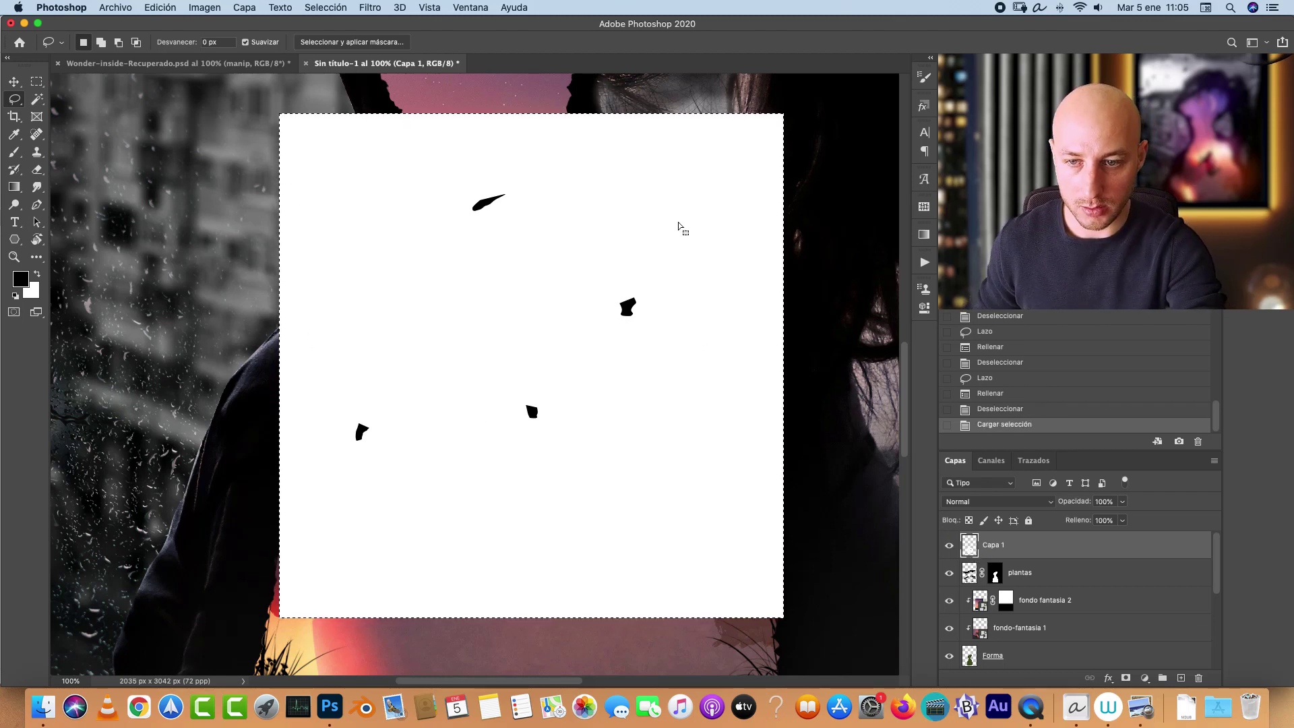
pyautogui.click(170, 8)
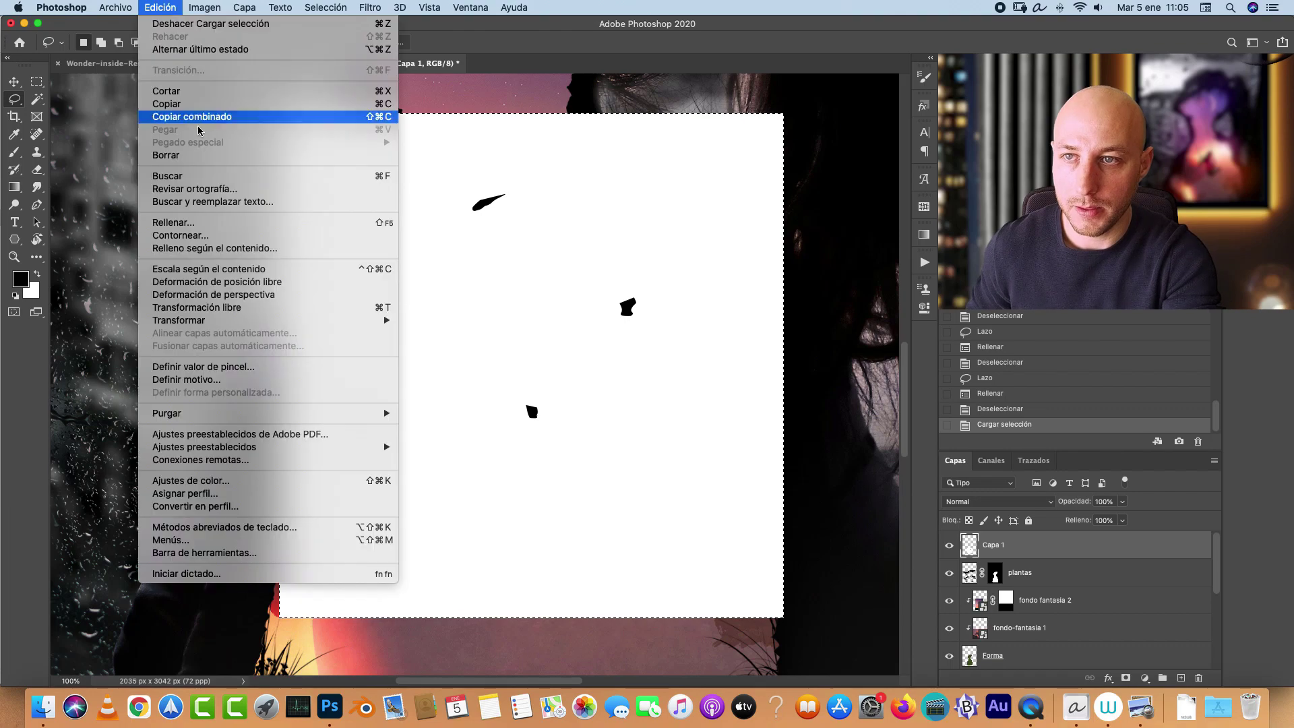
pyautogui.click(247, 368)
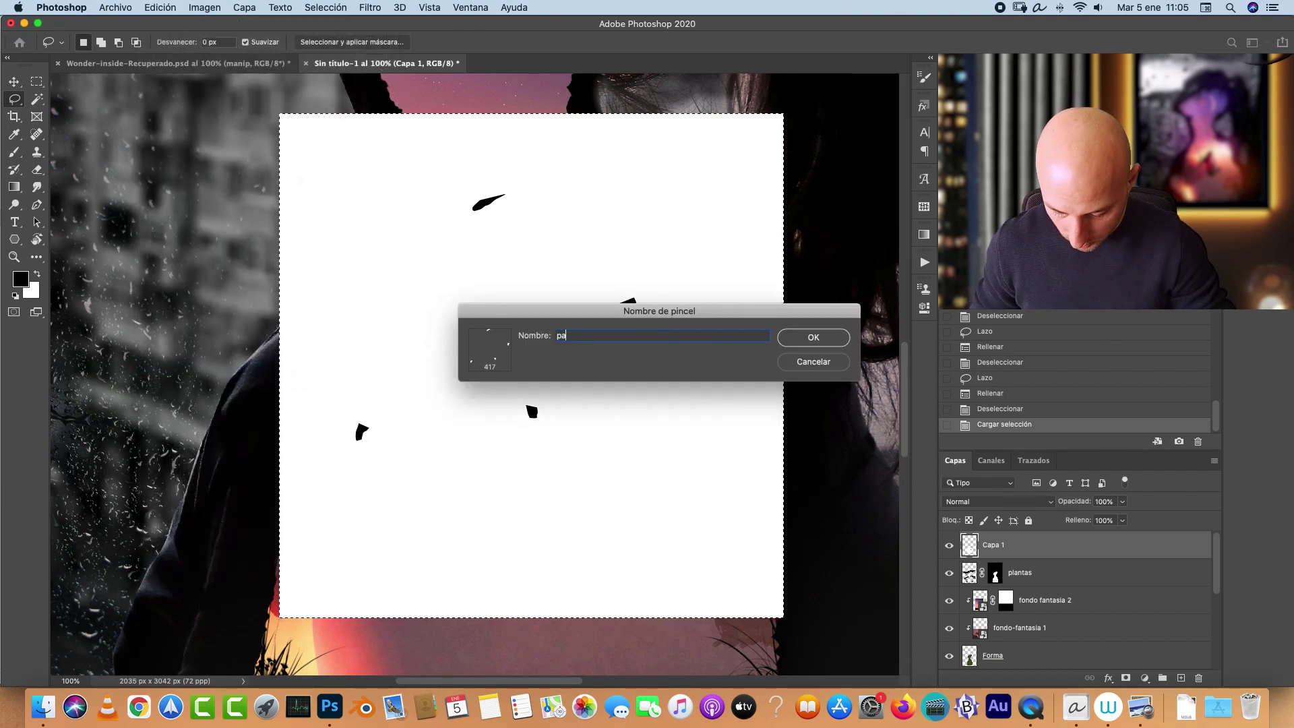
pyautogui.write('particulas')
pyautogui.press('Return')
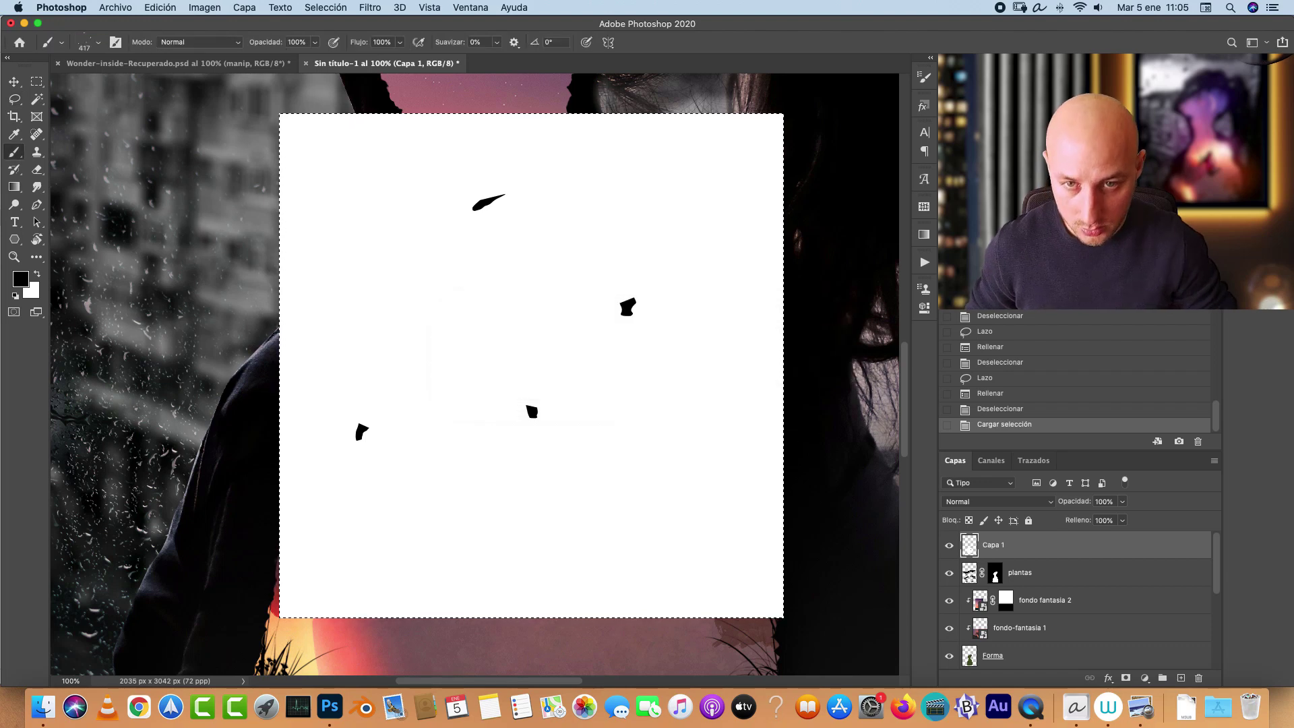
pyautogui.press('super+d')
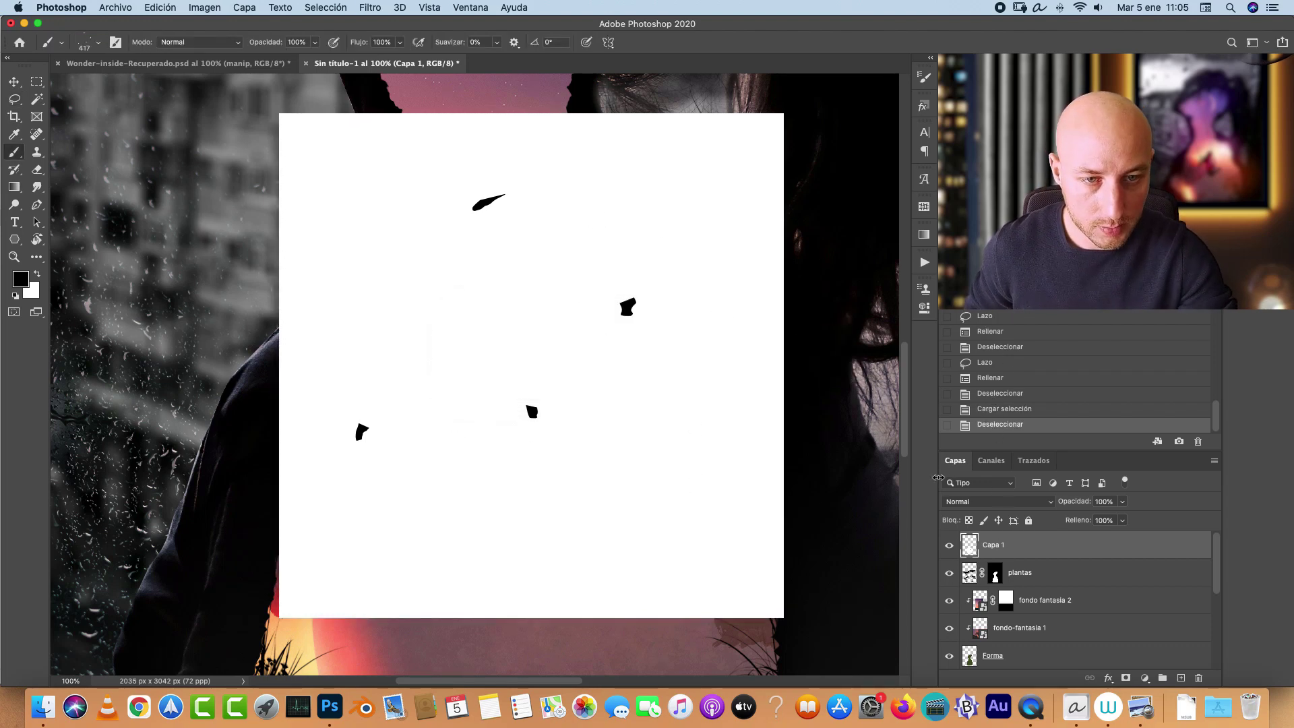
# Step: Refill the Capa 1 square with white to clear the shapes, and return to the Lasso tool with black as foreground
pyautogui.keyDown('super'); pyautogui.click(973, 546); pyautogui.keyUp('super')
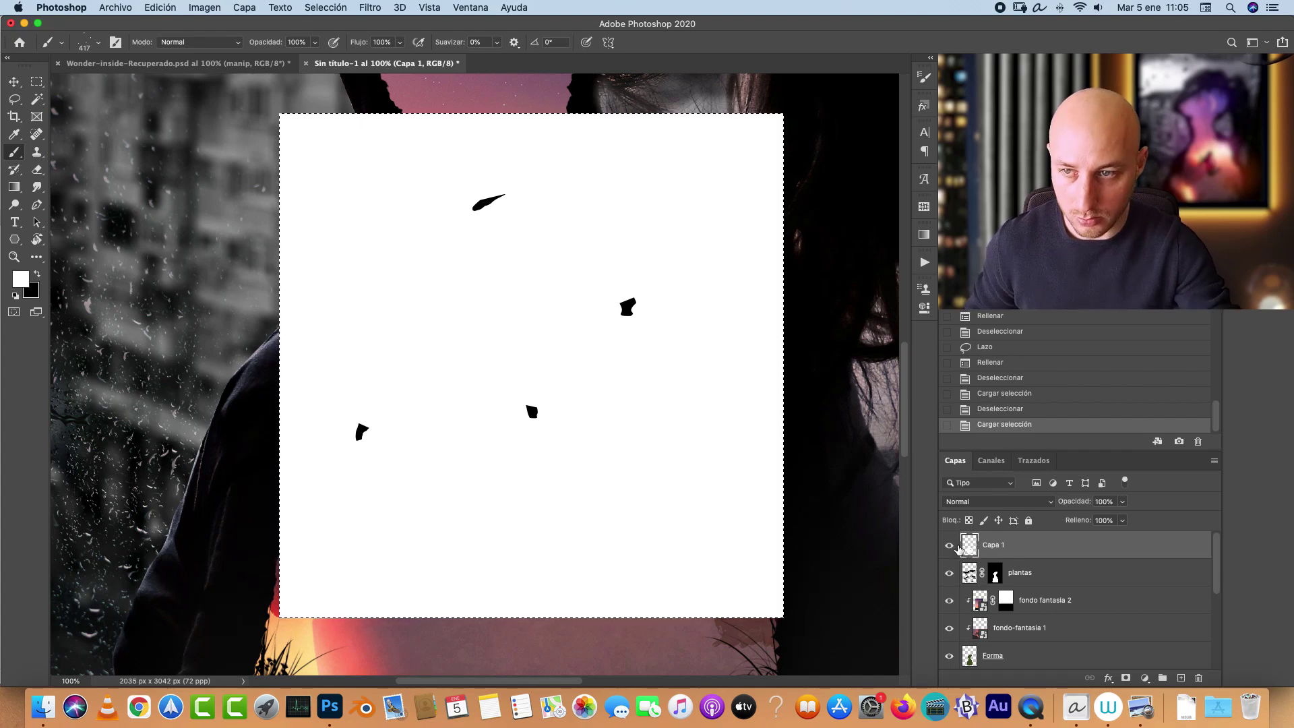
pyautogui.hotkey('alt', 'BackSpace')
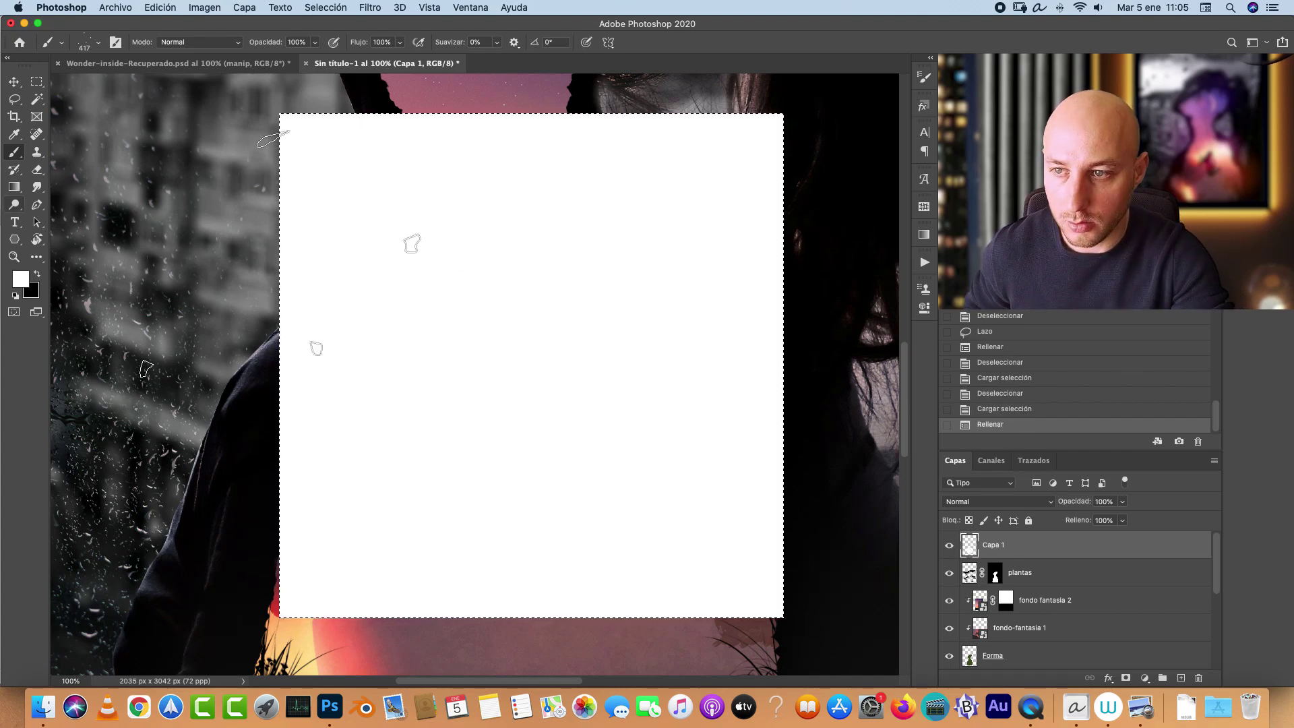
pyautogui.rightClick(436, 265)
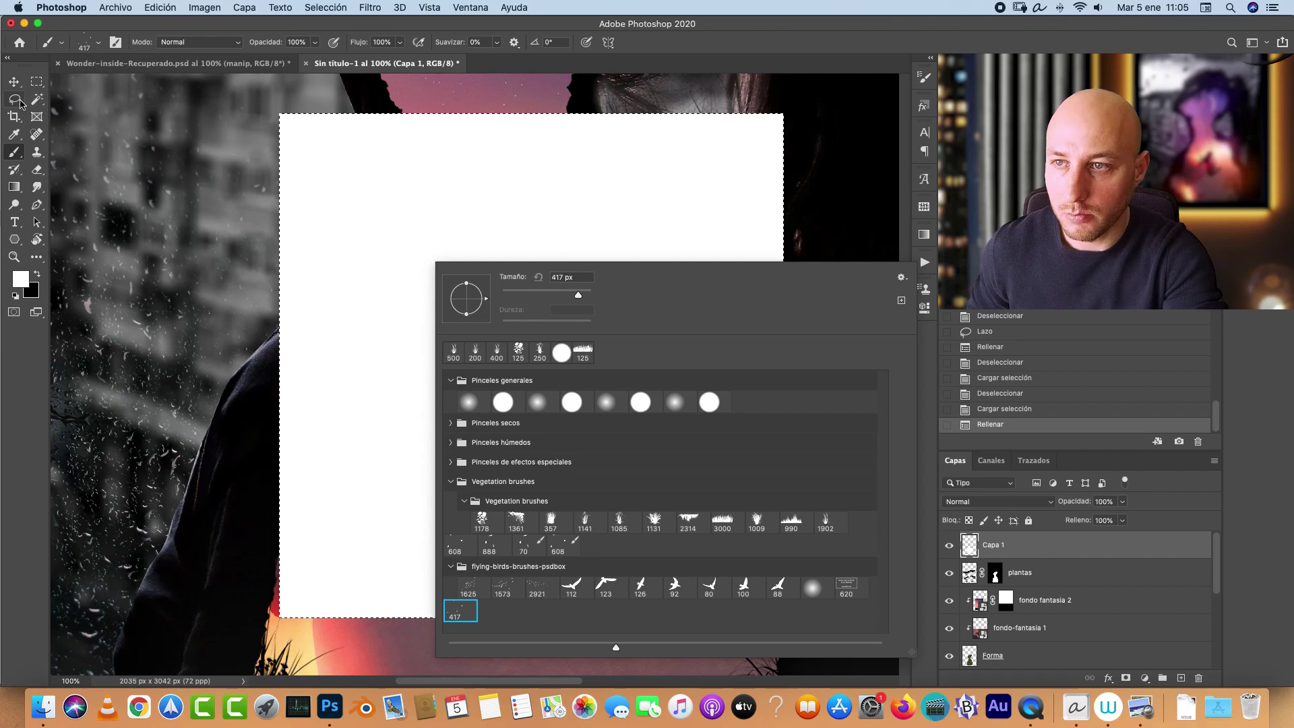
pyautogui.press('l')
pyautogui.press('x')
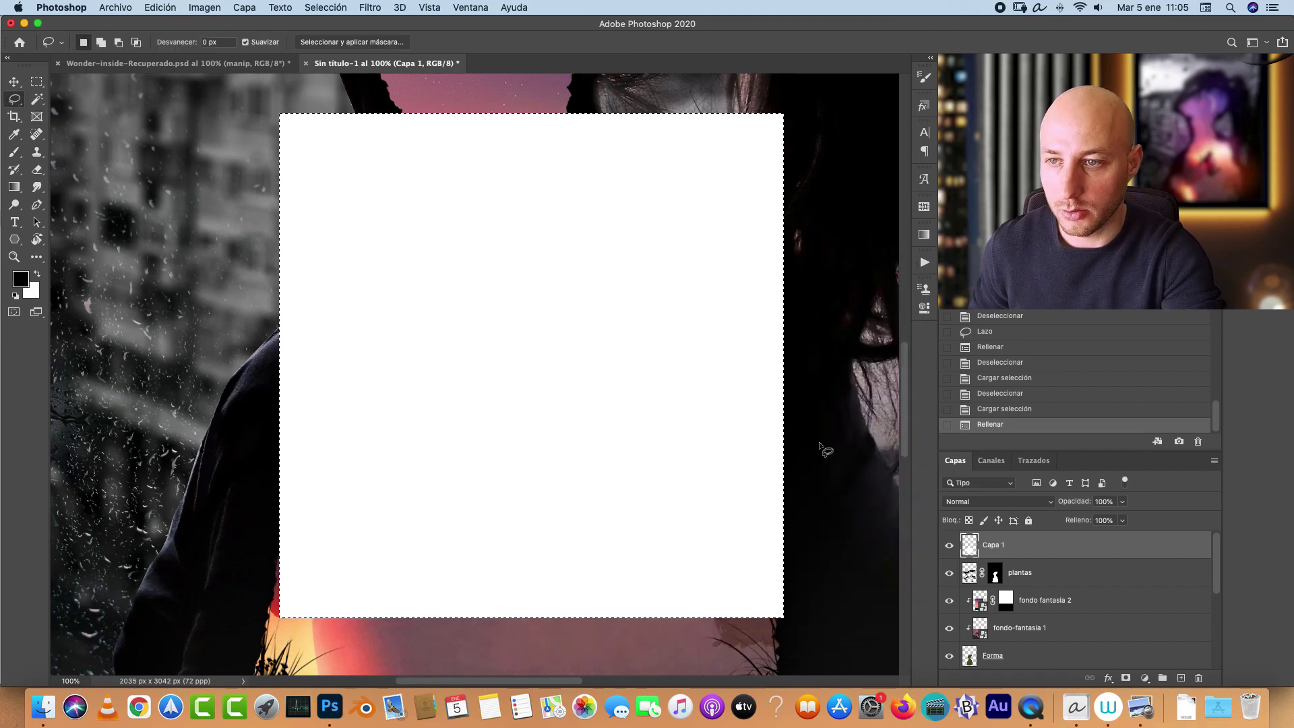
# Step: Fill four new irregular lasso shapes of varied size with black, spread across the white square
pyautogui.moveTo(424, 206)
pyautogui.mouseDown()
pyautogui.moveTo(454, 225)
pyautogui.moveTo(453, 214)
pyautogui.mouseUp()
pyautogui.click(427, 213)
pyautogui.hotkey('alt', 'BackSpace')
pyautogui.click(453, 219)
pyautogui.moveTo(414, 517)
pyautogui.mouseDown()
pyautogui.moveTo(433, 529)
pyautogui.moveTo(434, 490)
pyautogui.mouseUp()
pyautogui.hotkey('alt', 'BackSpace')
pyautogui.click(435, 496)
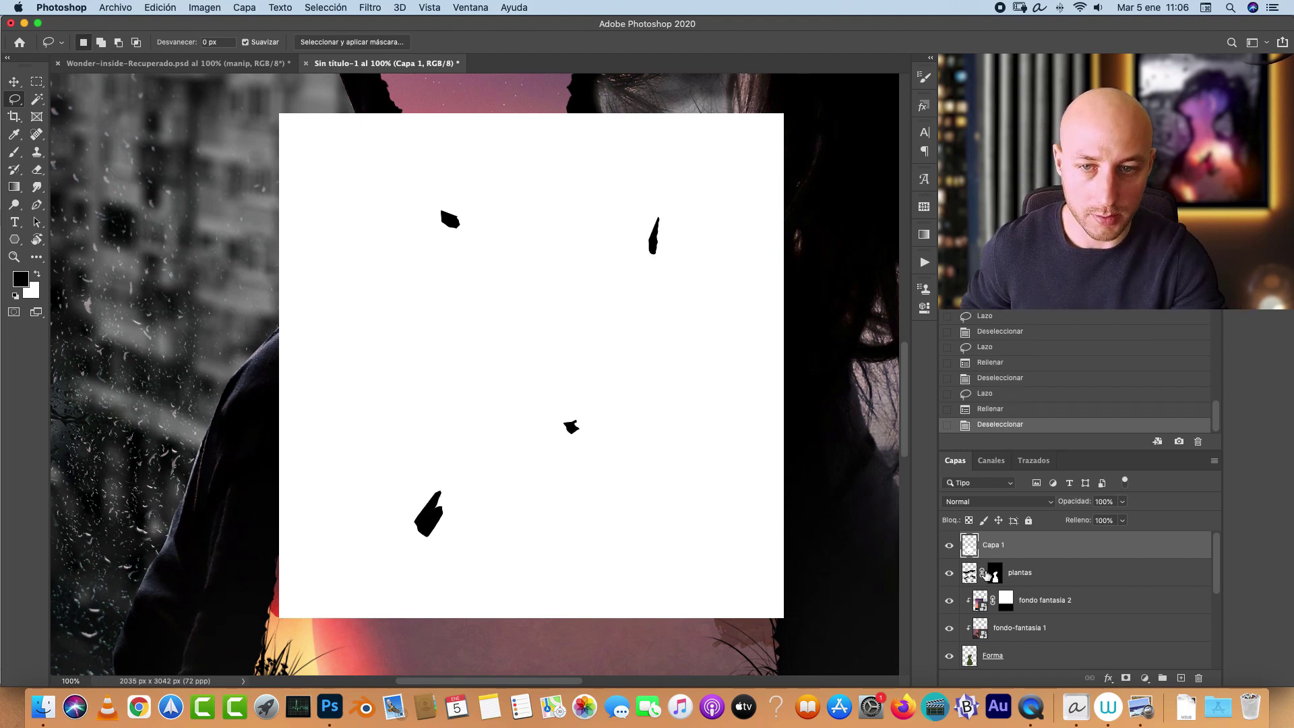
# Step: Define a second brush preset named particulas 2 from the Capa 1 square, and deselect with the Brush tool active
pyautogui.keyDown('ctrl'); pyautogui.click(969, 544); pyautogui.keyUp('ctrl')
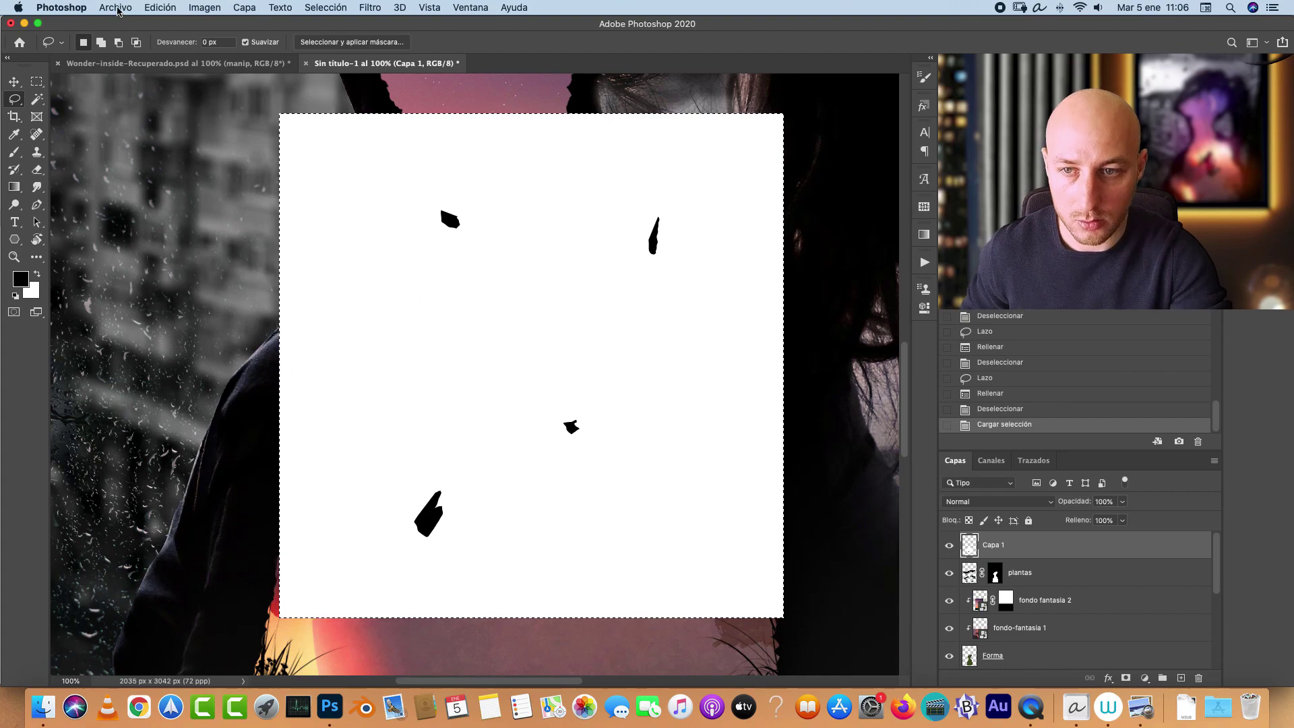
pyautogui.click(160, 7)
pyautogui.click(229, 365)
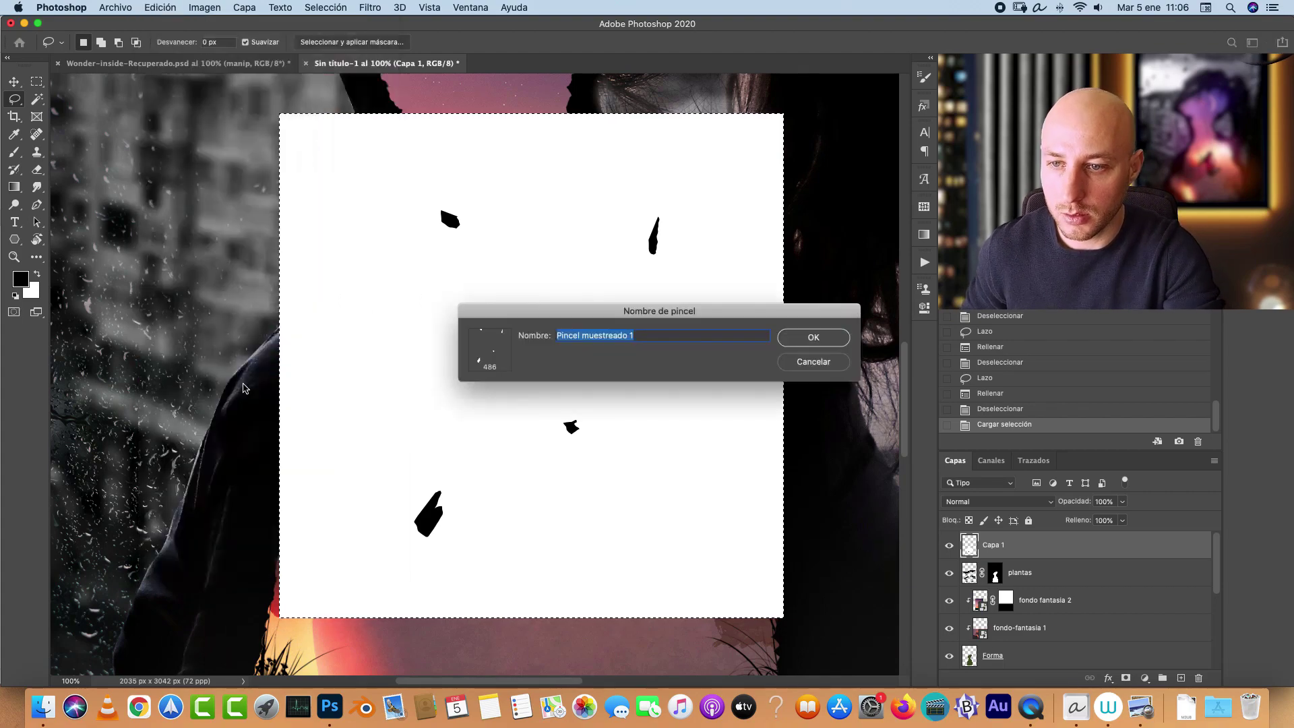
pyautogui.write('particulas 2')
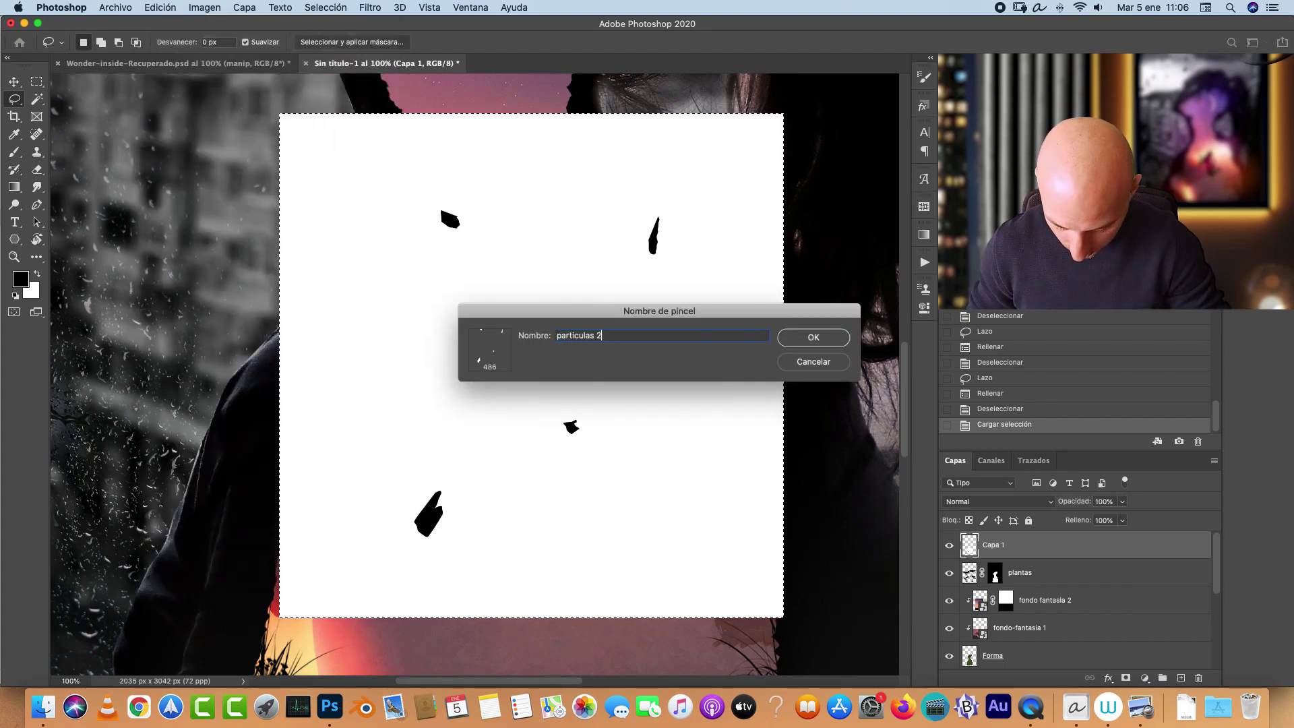
pyautogui.press('Return')
pyautogui.press('b')
pyautogui.hotkey('ctrl', 'd')
# Step: Replace the white square layer with a new layer named partículas bordes that carries a copy of the plantas mask
pyautogui.moveTo(1159, 545)
pyautogui.mouseDown()
pyautogui.moveTo(1202, 642)
pyautogui.moveTo(1199, 677)
pyautogui.mouseUp()
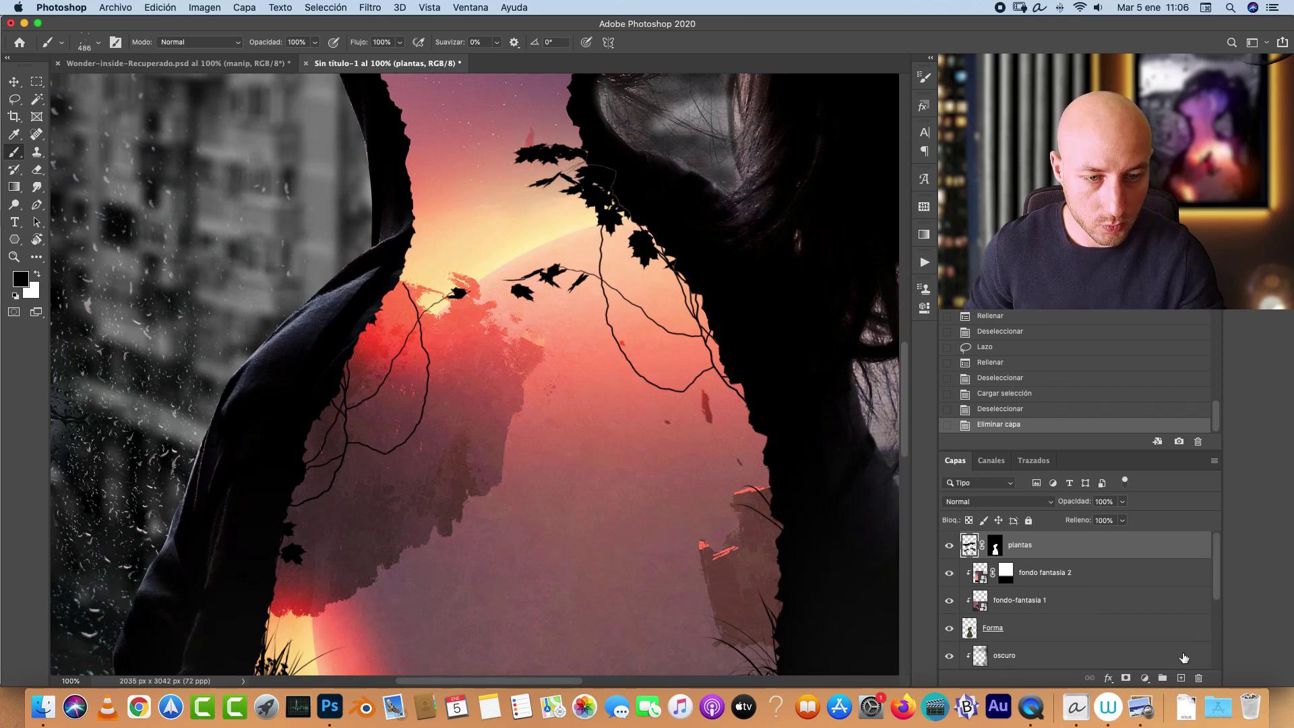
pyautogui.click(1182, 678)
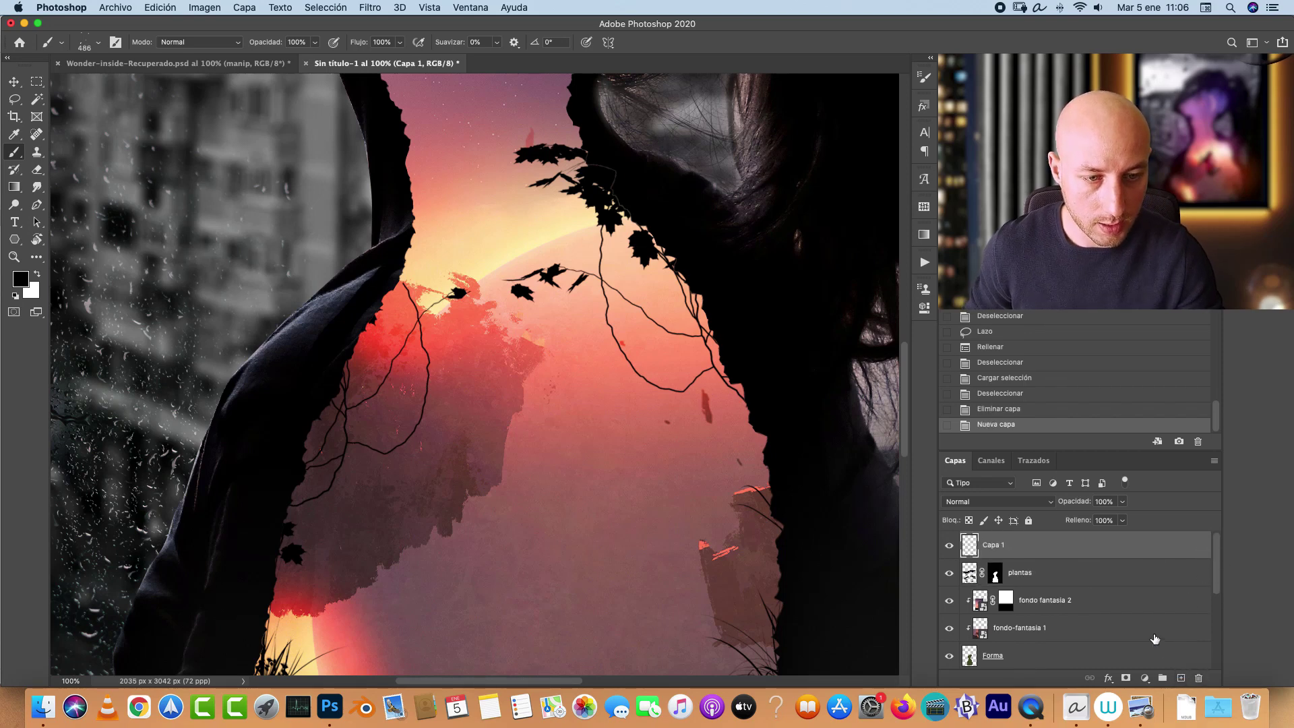
pyautogui.click(998, 574)
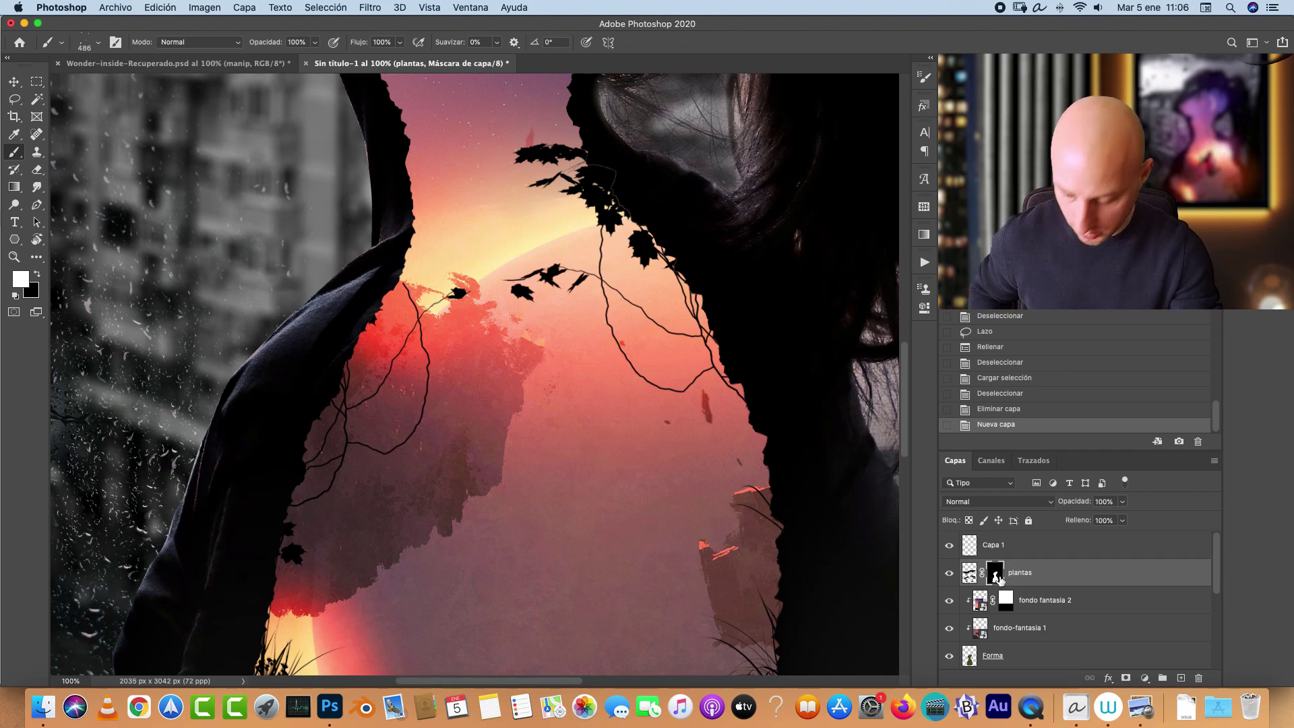
pyautogui.moveTo(997, 574); pyautogui.dragTo(997, 546)
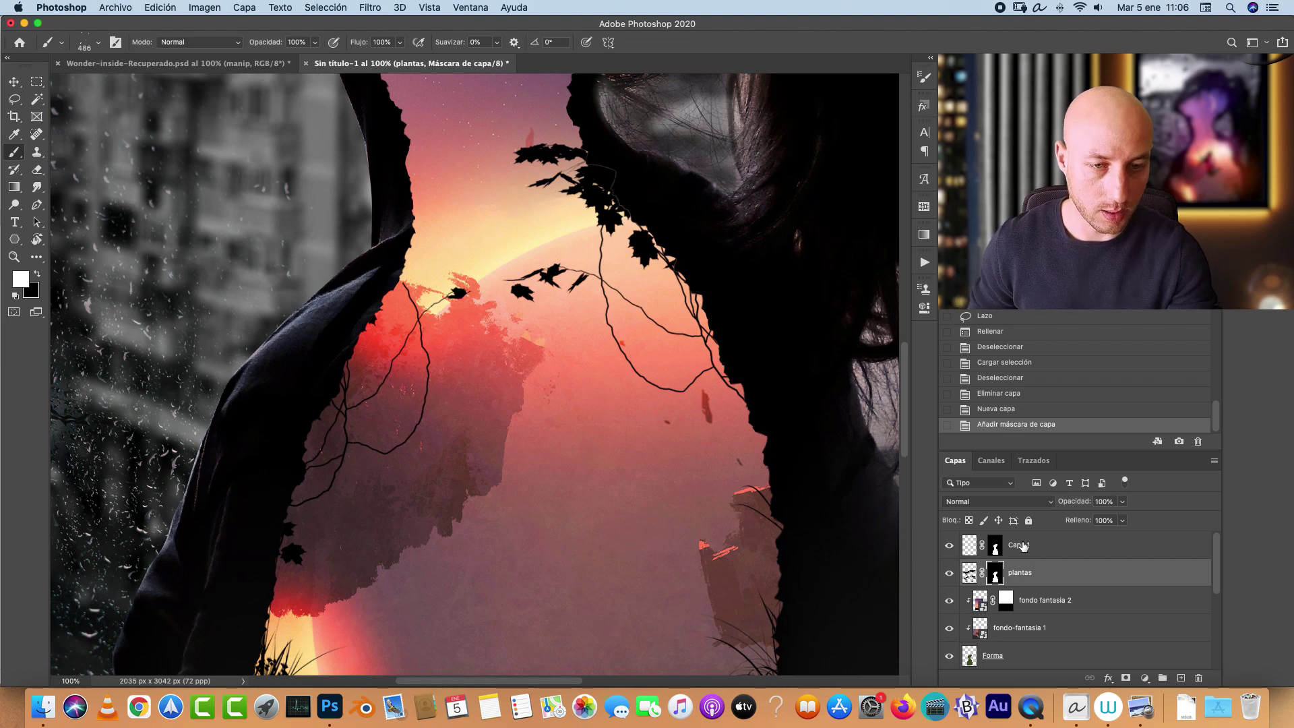
pyautogui.click(1023, 546)
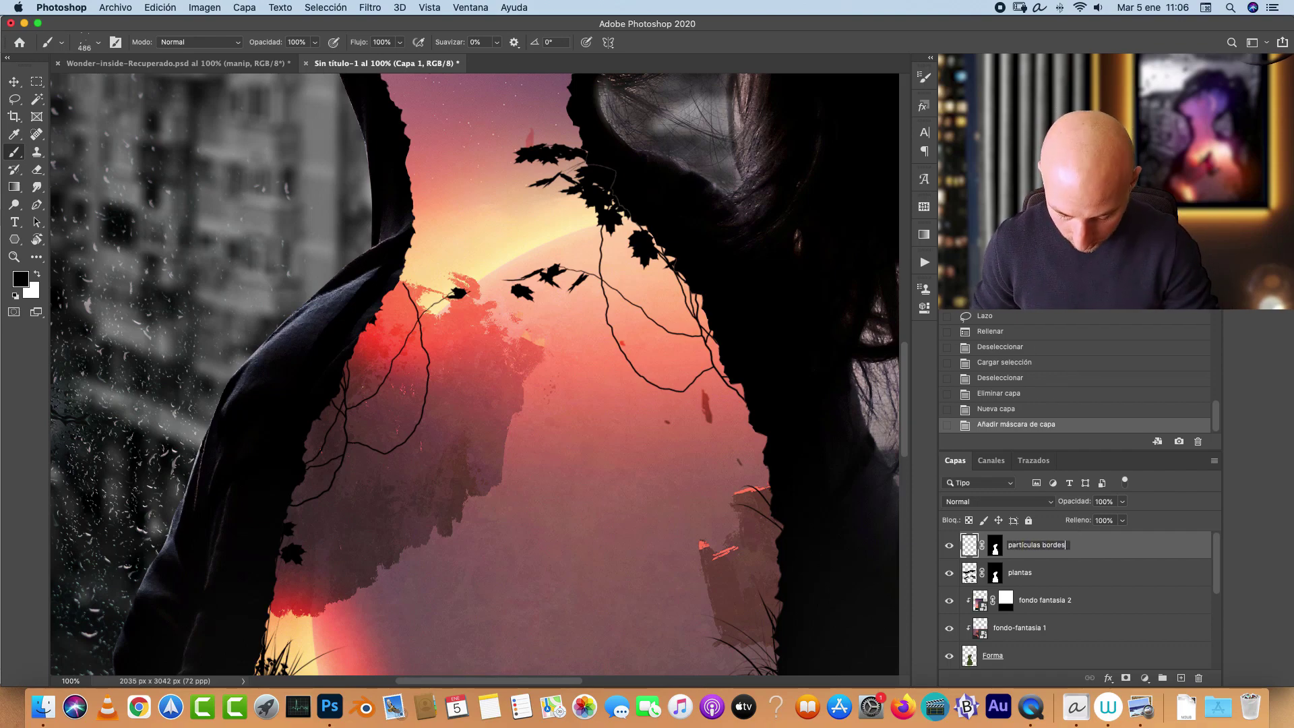
pyautogui.press('Return')
# Step: Try a debris brush stroke over the opening, undo it, and set the brush size to 400 px
pyautogui.scroll(-2, 546, 355)
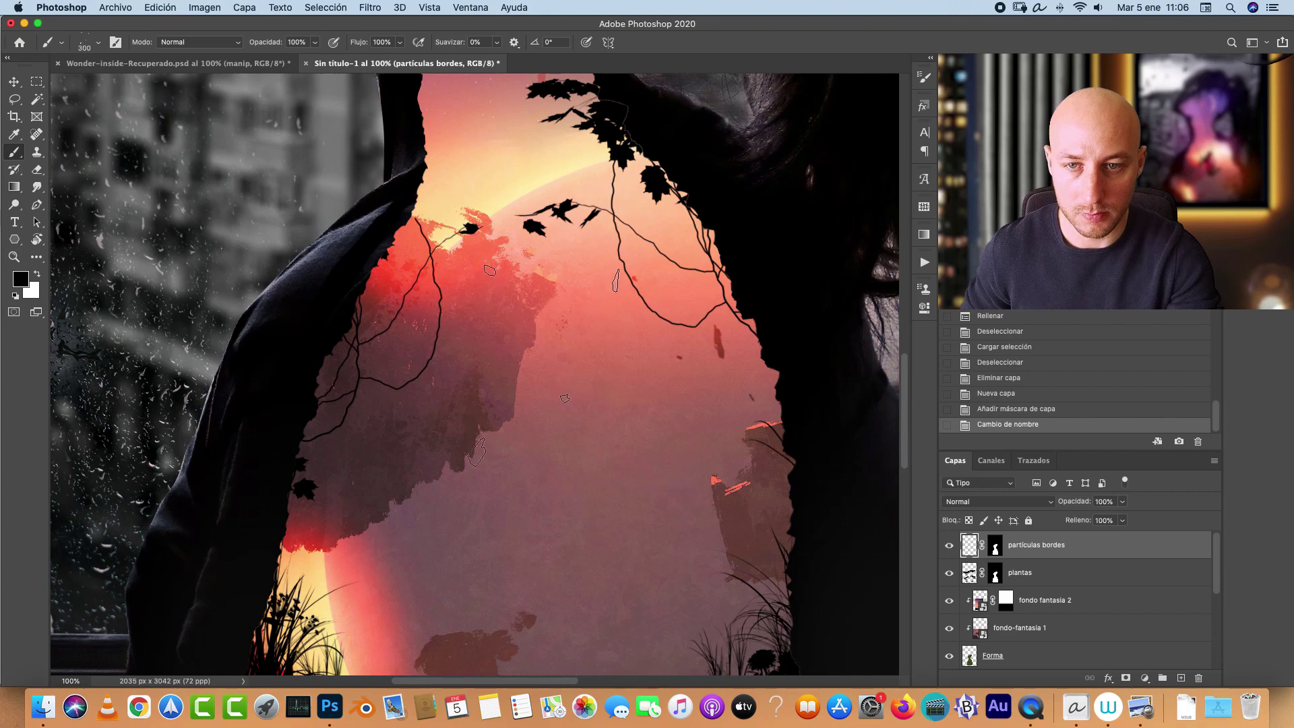
pyautogui.moveTo(472, 519)
pyautogui.mouseDown()
pyautogui.moveTo(673, 377)
pyautogui.moveTo(471, 303)
pyautogui.moveTo(496, 337)
pyautogui.mouseUp()
pyautogui.hotkey('ctrl', 'z')
pyautogui.press(']')
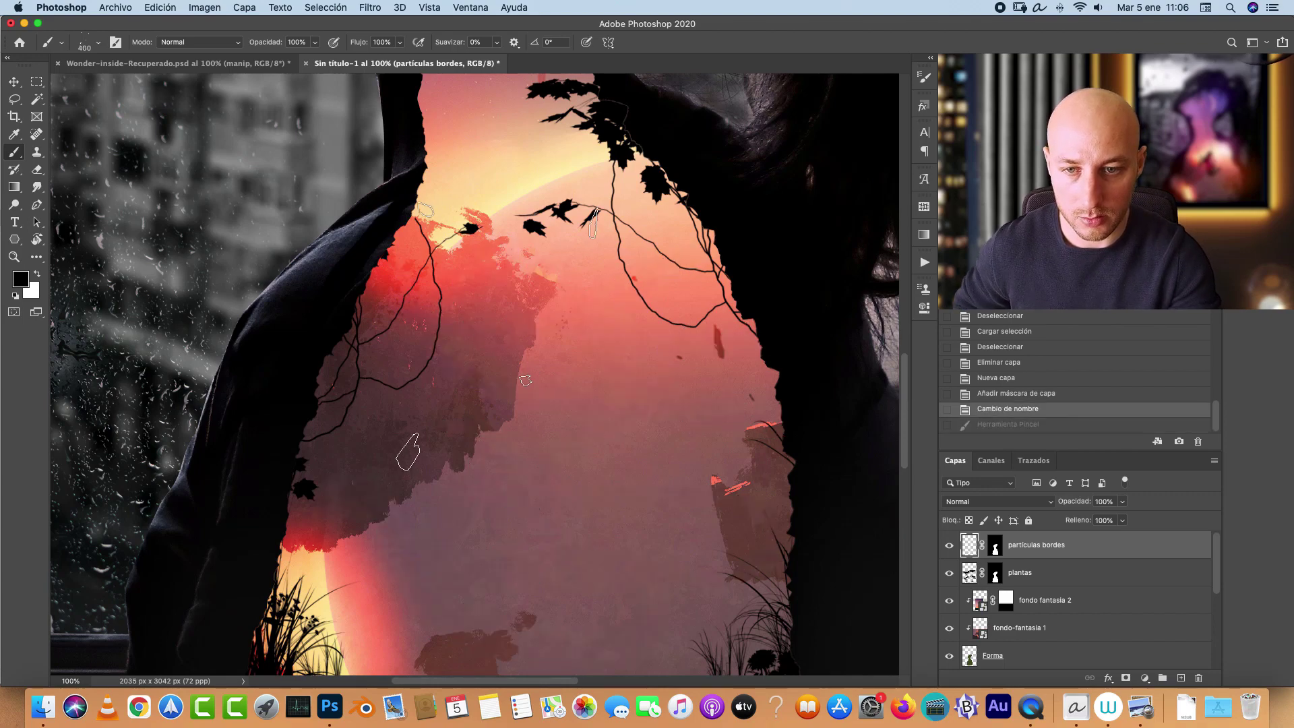
# Step: In the brush settings, enable shape dynamics with 77% size variation and 35% angle variation
pyautogui.click(923, 78)
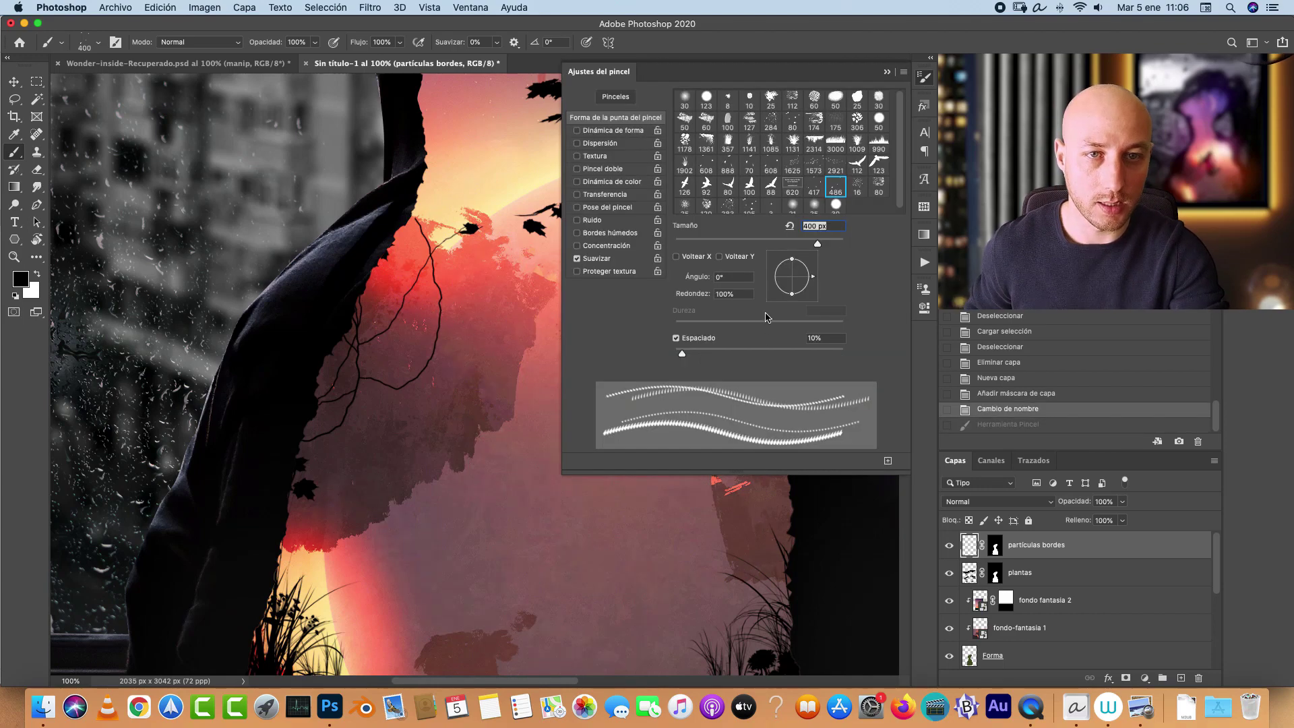
pyautogui.click(469, 10)
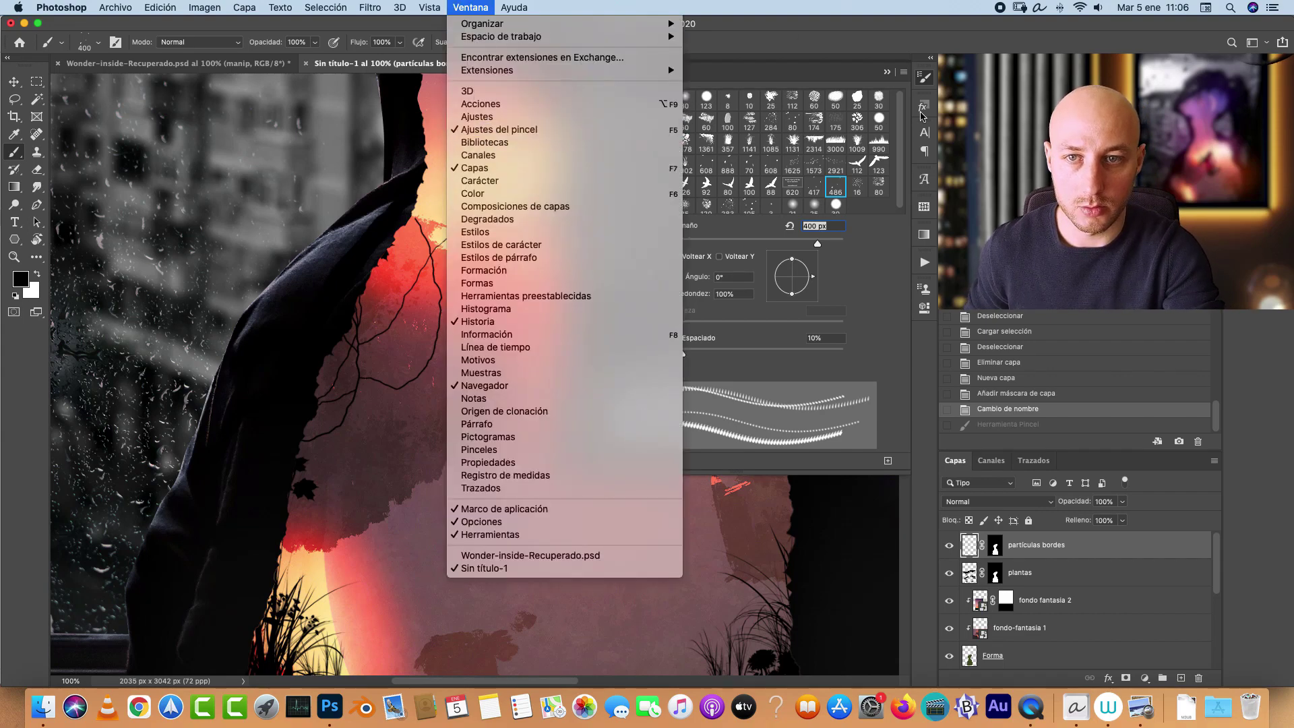
pyautogui.click(851, 75)
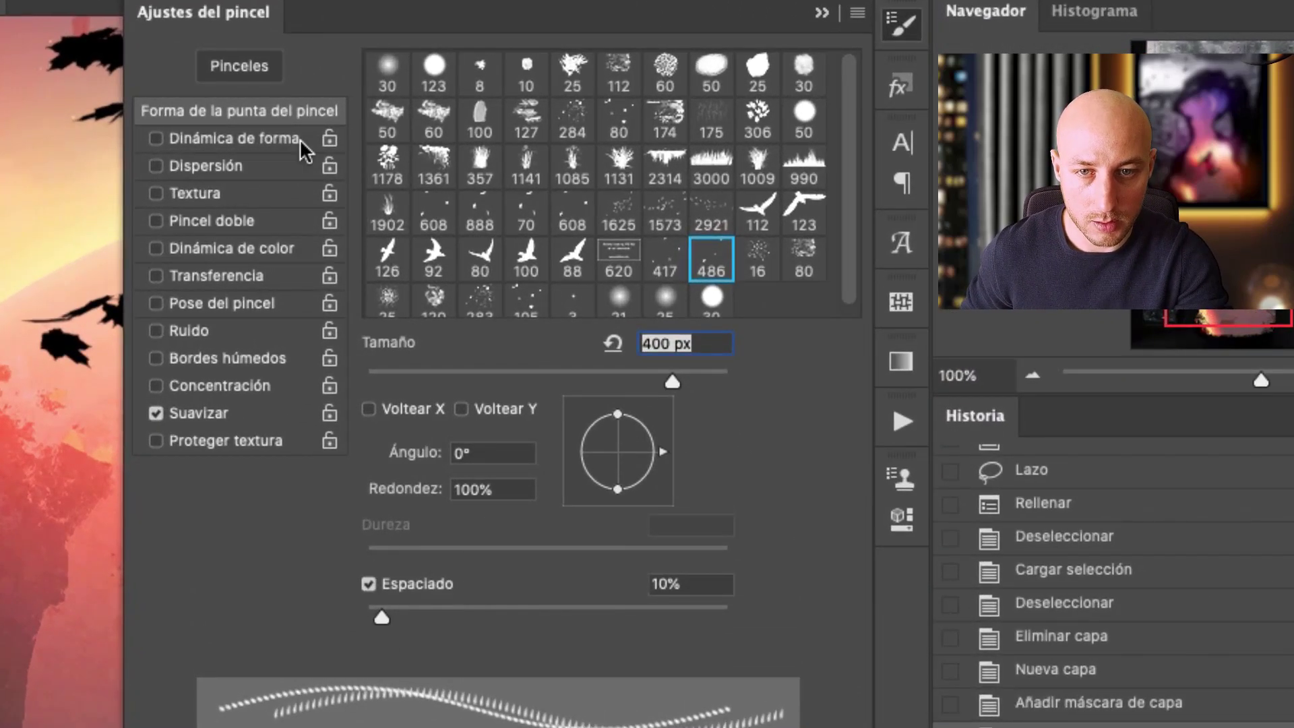
pyautogui.click(252, 138)
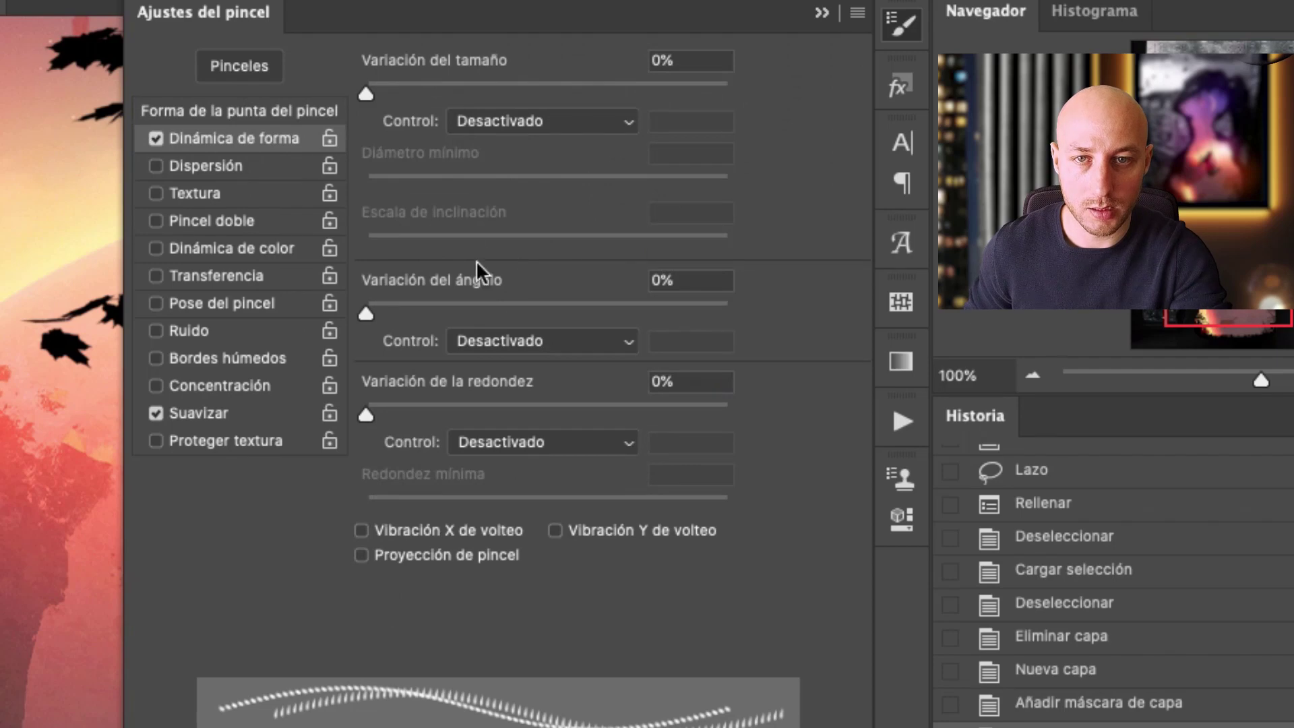
pyautogui.moveTo(366, 312)
pyautogui.mouseDown()
pyautogui.moveTo(520, 323)
pyautogui.moveTo(492, 317)
pyautogui.mouseUp()
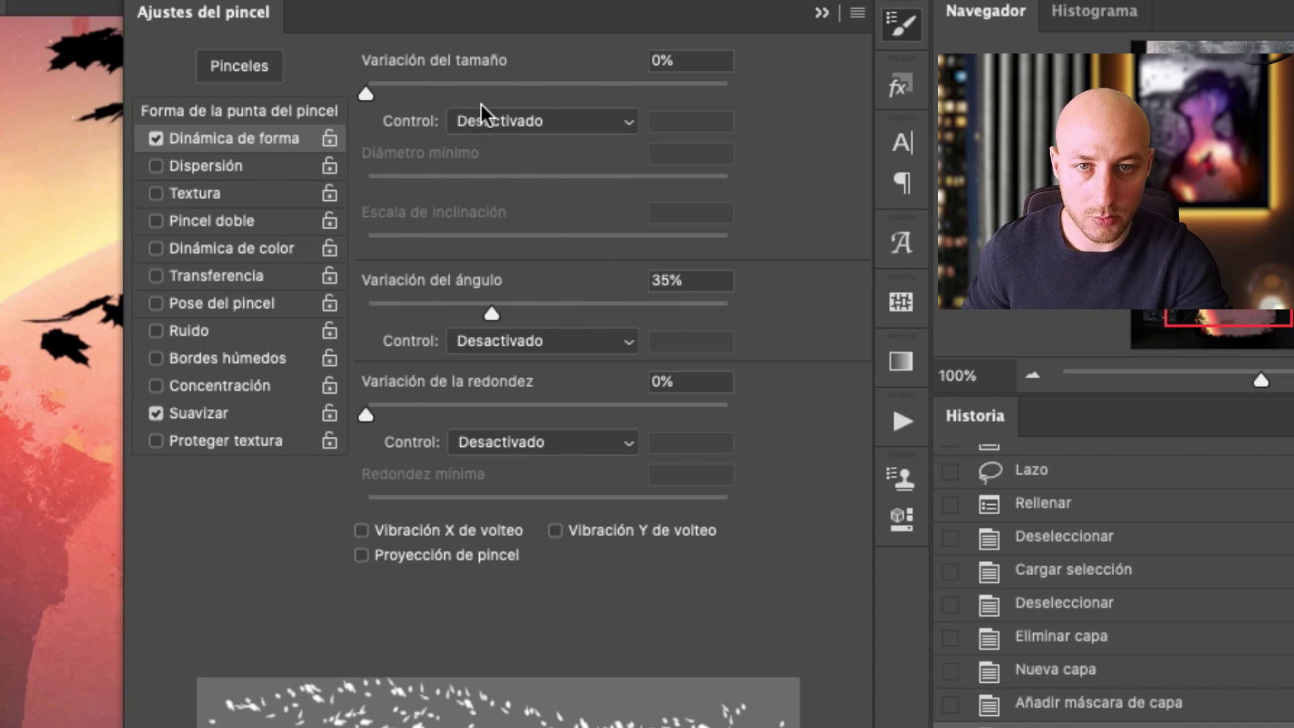
pyautogui.click(528, 130)
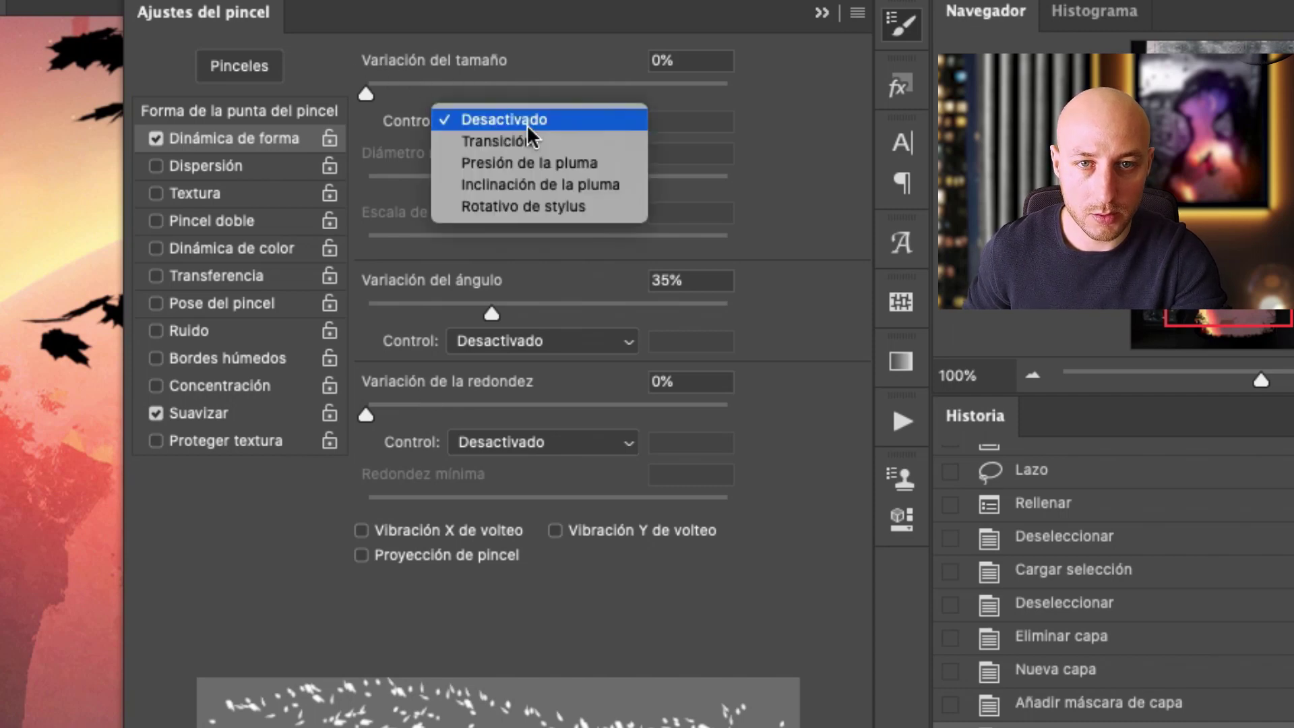
pyautogui.click(563, 60)
pyautogui.moveTo(368, 92); pyautogui.dragTo(644, 98)
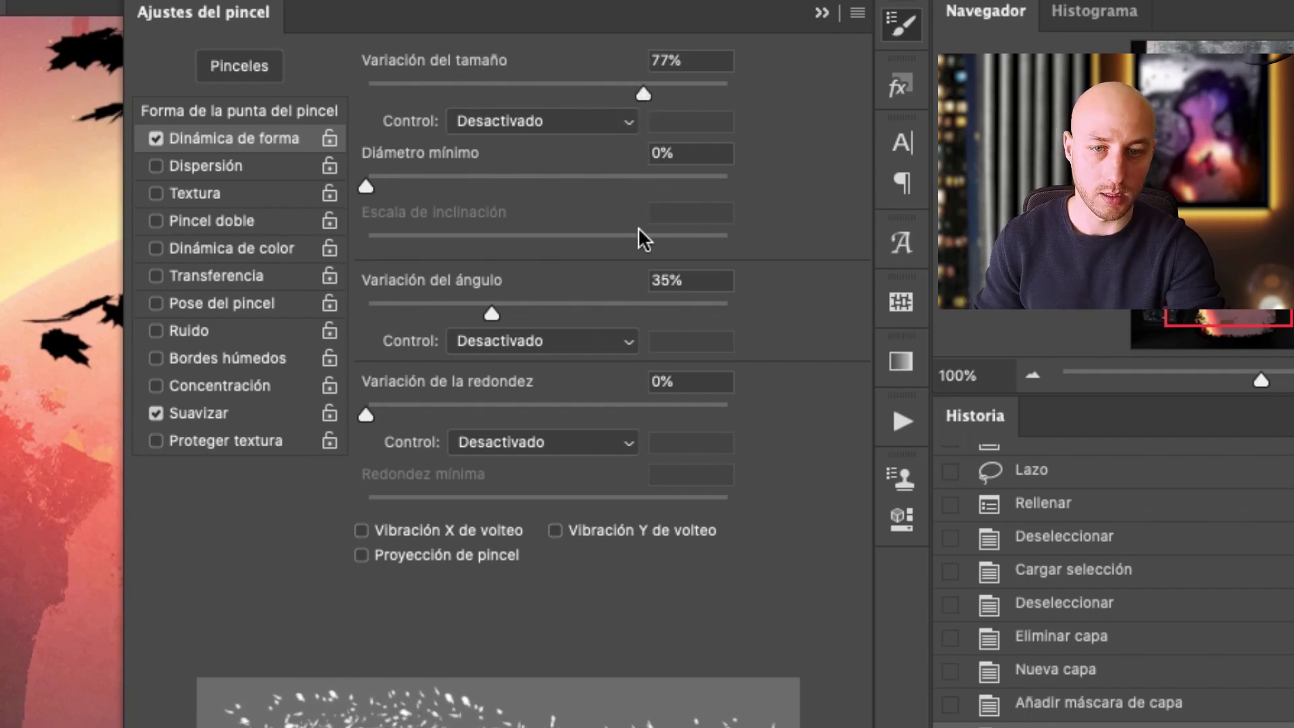
# Step: Enable brush scattering at 272%, increase the brush tip spacing, and close the brush settings
pyautogui.click(215, 168)
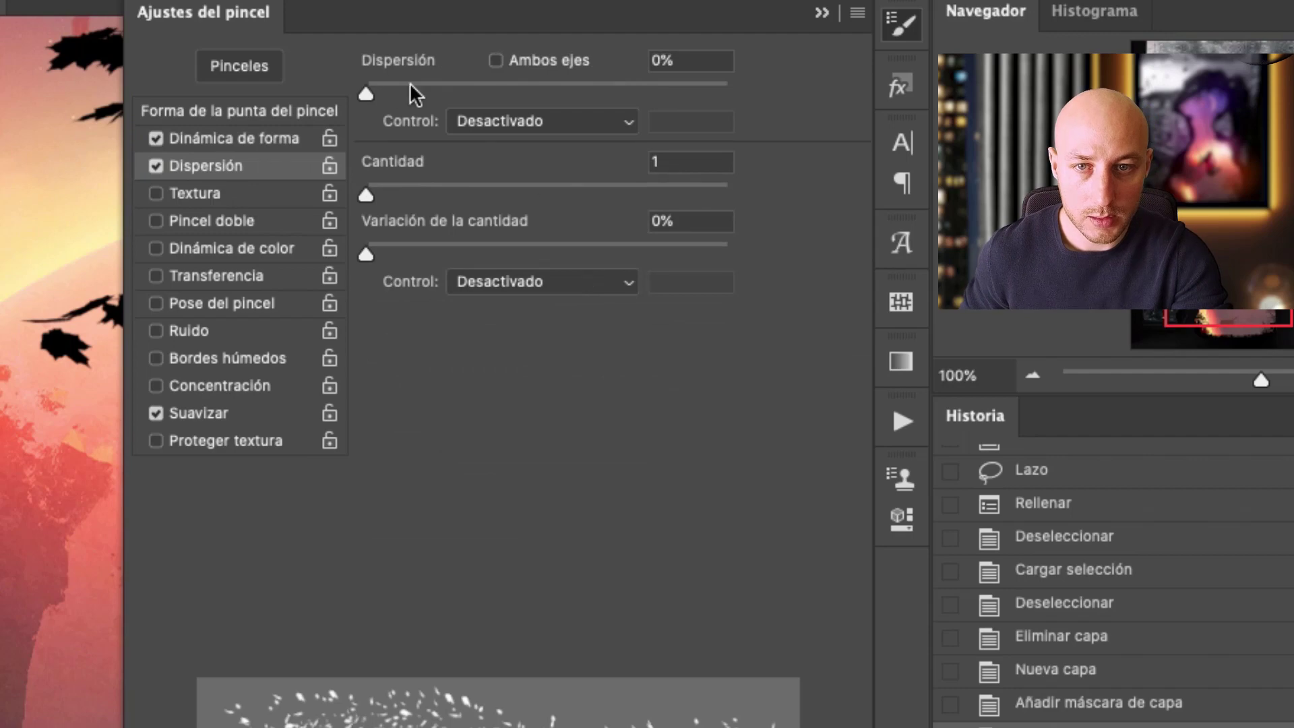
pyautogui.moveTo(381, 87)
pyautogui.mouseDown()
pyautogui.moveTo(477, 84)
pyautogui.moveTo(465, 100)
pyautogui.moveTo(544, 87)
pyautogui.moveTo(447, 93)
pyautogui.moveTo(464, 94)
pyautogui.mouseUp()
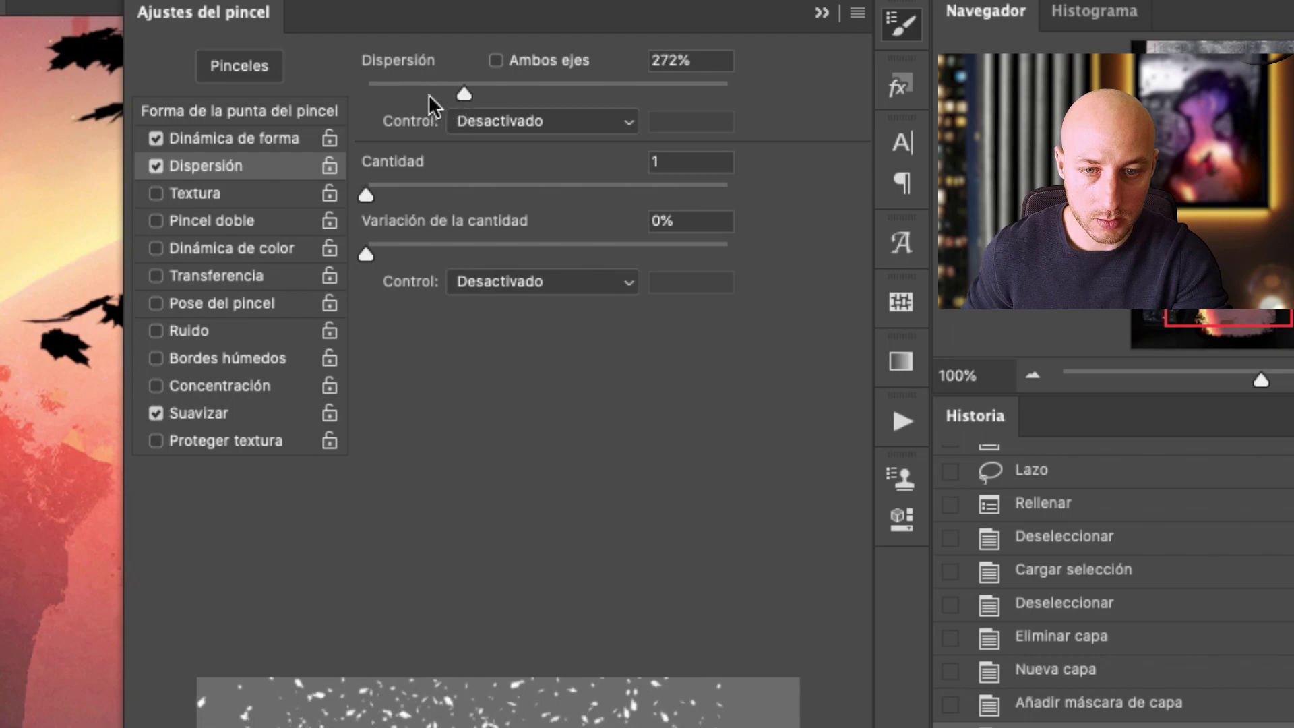
pyautogui.click(288, 119)
pyautogui.moveTo(376, 608); pyautogui.dragTo(453, 613)
pyautogui.click(821, 13)
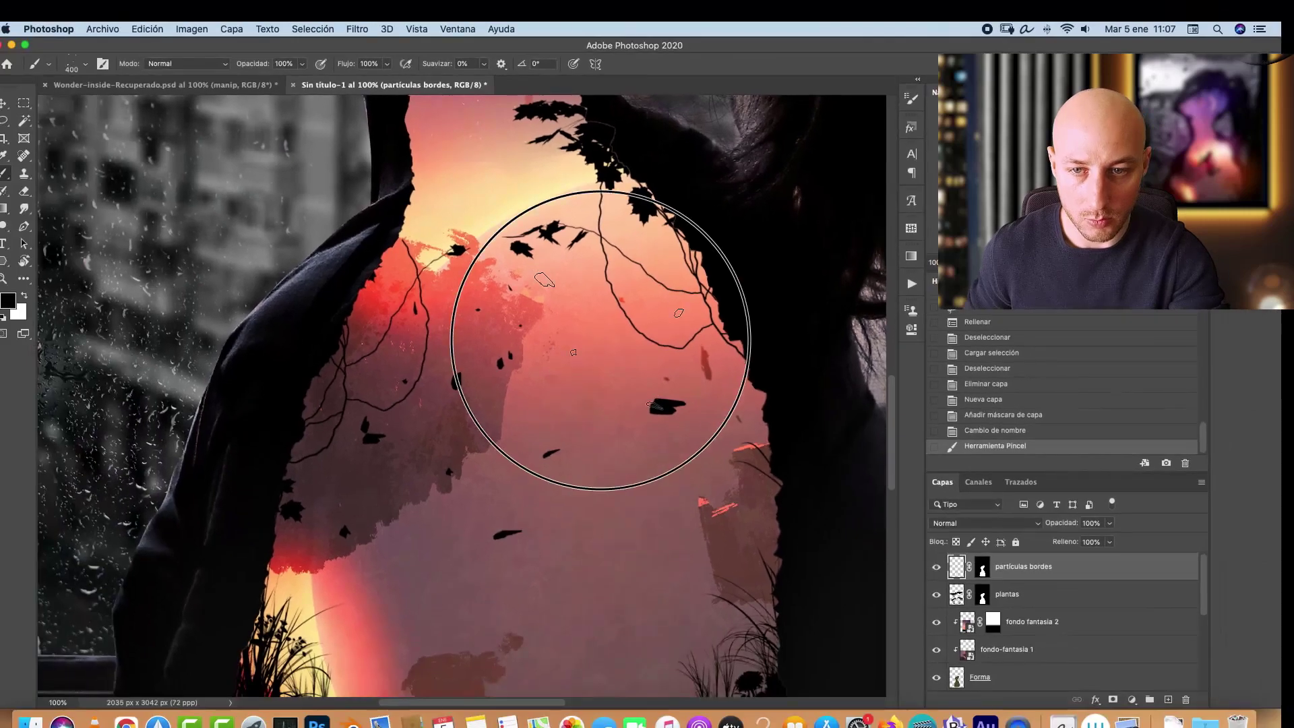
# Step: Try the scattered debris brush across the opening and undo the stroke
pyautogui.click(439, 369)
pyautogui.press('super+z')
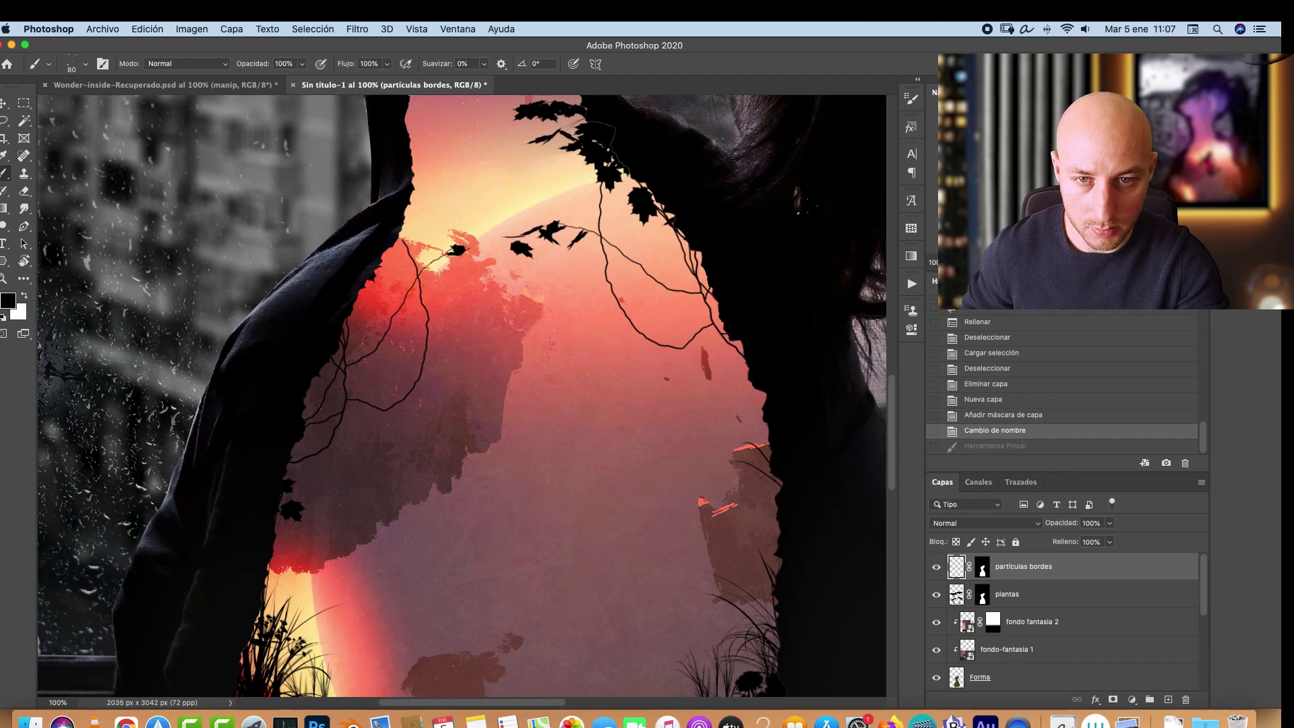
# Step: Set the debris brush's scattering to 108% and close the brush settings
pyautogui.click(911, 99)
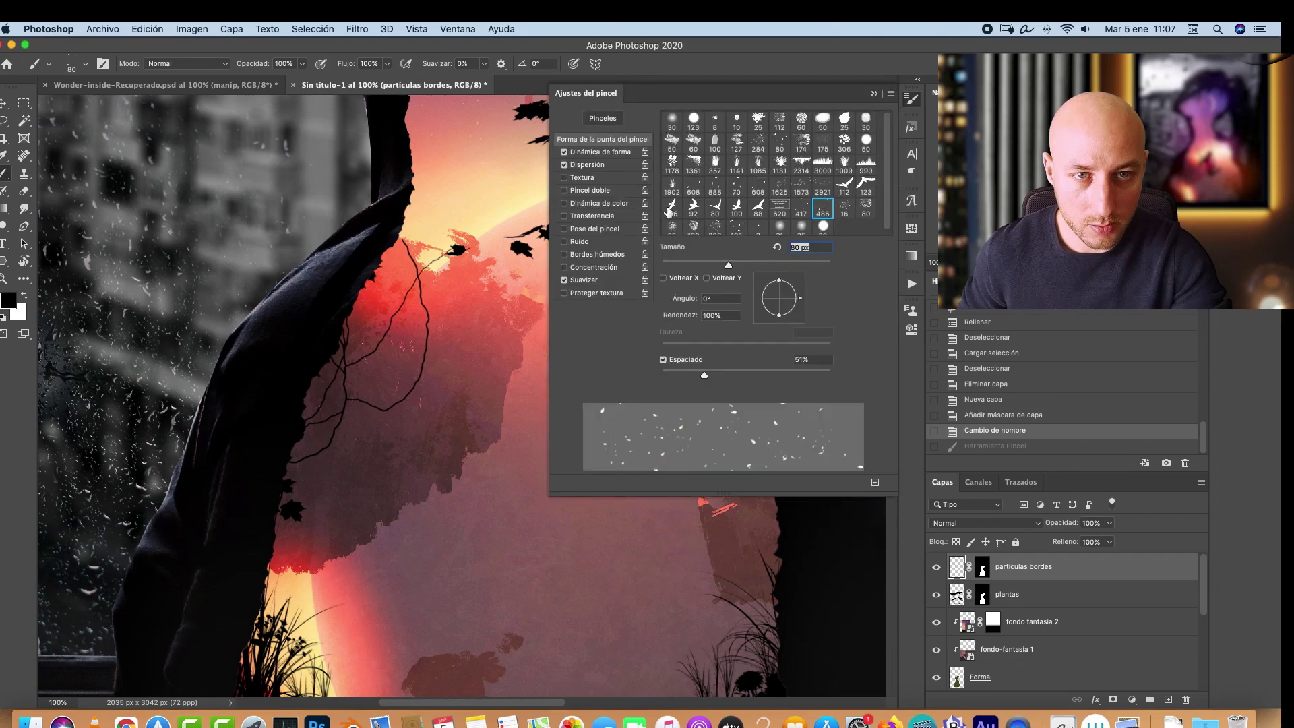
pyautogui.click(610, 168)
pyautogui.moveTo(711, 133); pyautogui.dragTo(671, 132)
pyautogui.click(874, 93)
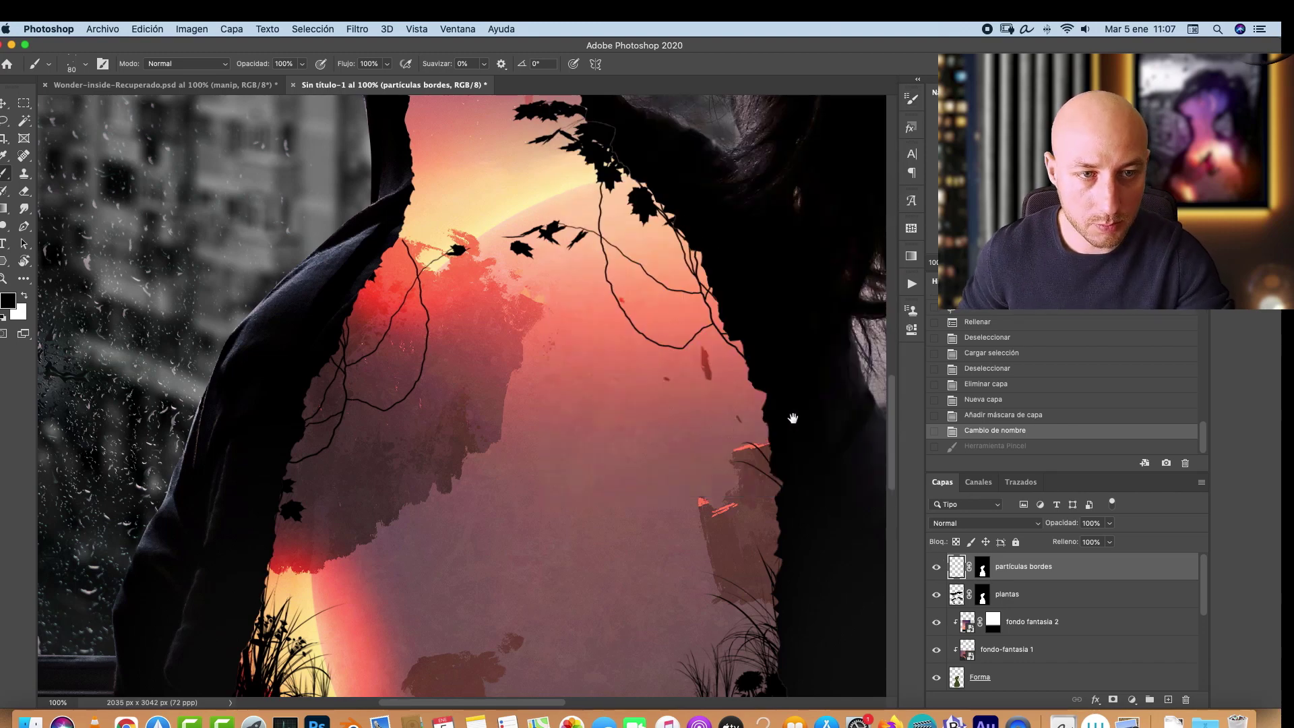
# Step: Paint black debris along the right inner edge of the silhouette opening, beside the hanging vines and maple leaves
pyautogui.moveTo(792, 418); pyautogui.dragTo(541, 448)
pyautogui.press('super+plus')
pyautogui.moveTo(612, 349)
pyautogui.mouseDown()
pyautogui.moveTo(653, 448)
pyautogui.moveTo(667, 647)
pyautogui.mouseUp()
pyautogui.moveTo(581, 274); pyautogui.dragTo(666, 489)
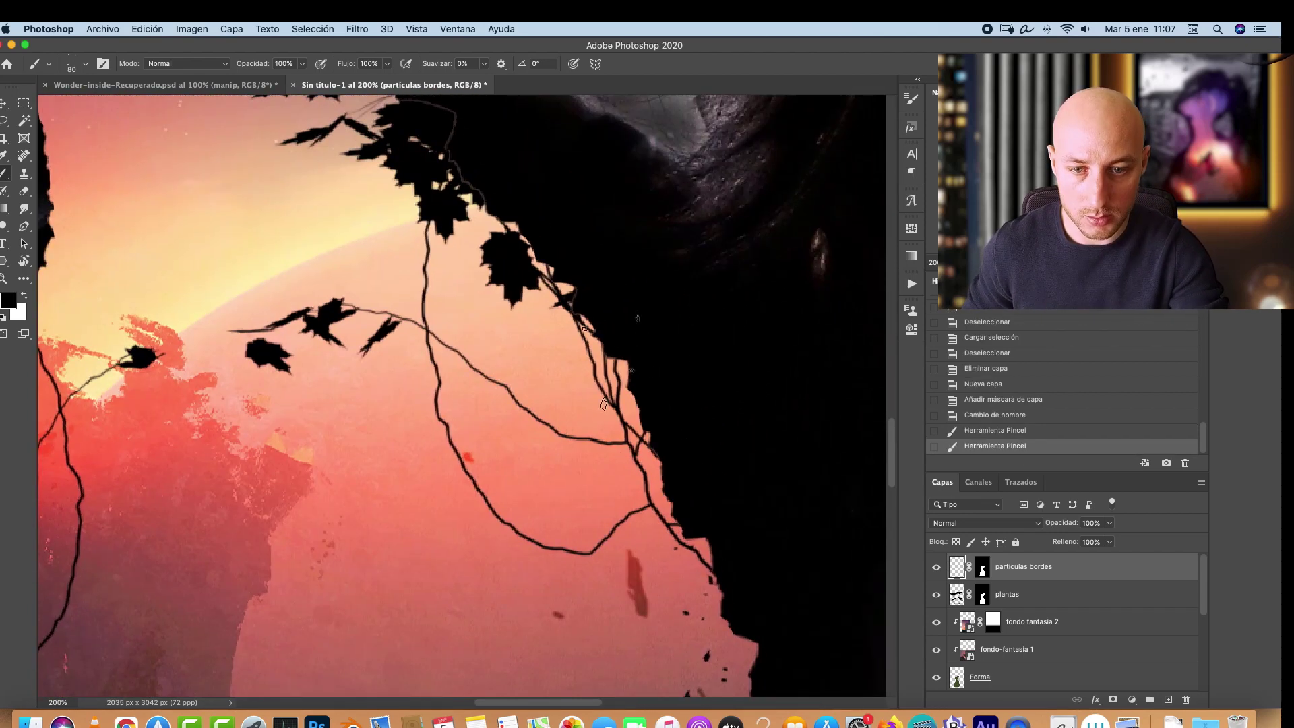
pyautogui.moveTo(571, 297); pyautogui.dragTo(653, 424)
# Step: Paint debris along the draped coat's inner edge over the red area, using brush sizes of 100 px and 90 px
pyautogui.moveTo(517, 474); pyautogui.dragTo(817, 396)
pyautogui.moveTo(306, 453)
pyautogui.mouseDown()
pyautogui.moveTo(641, 302)
pyautogui.moveTo(594, 409)
pyautogui.mouseUp()
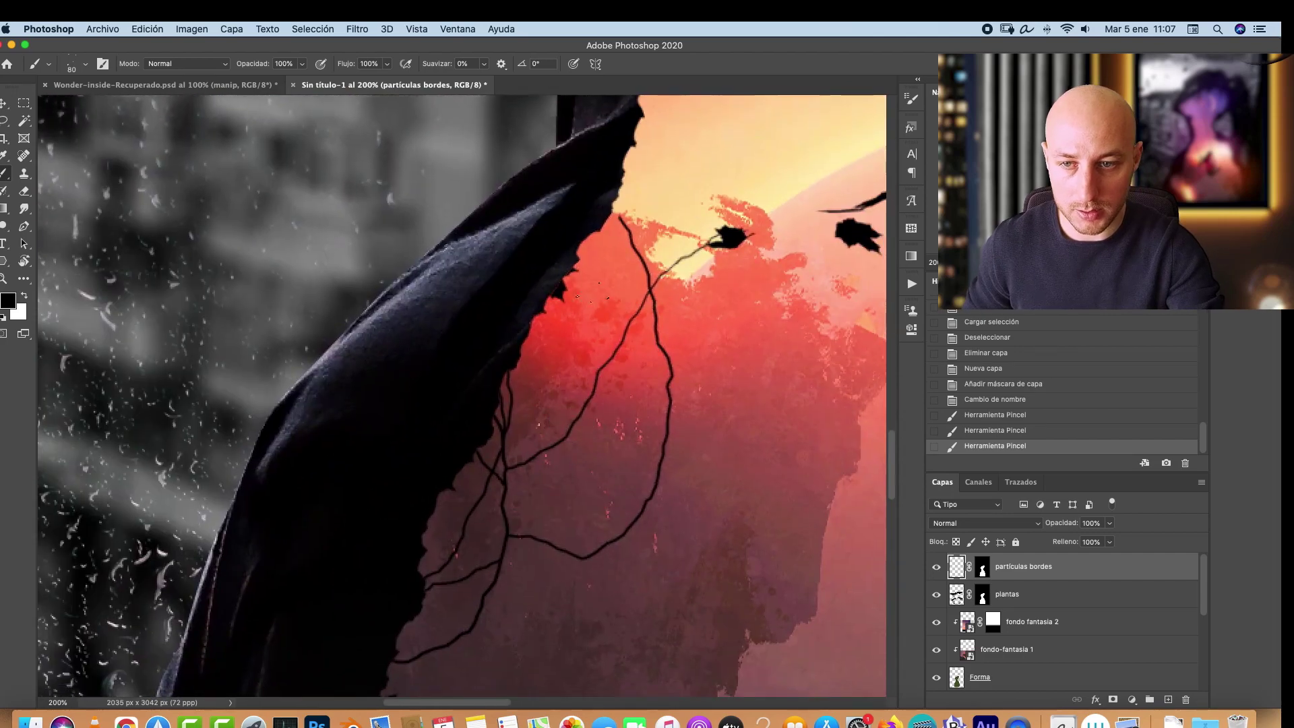
pyautogui.moveTo(593, 260)
pyautogui.mouseDown()
pyautogui.moveTo(596, 276)
pyautogui.moveTo(475, 404)
pyautogui.mouseUp()
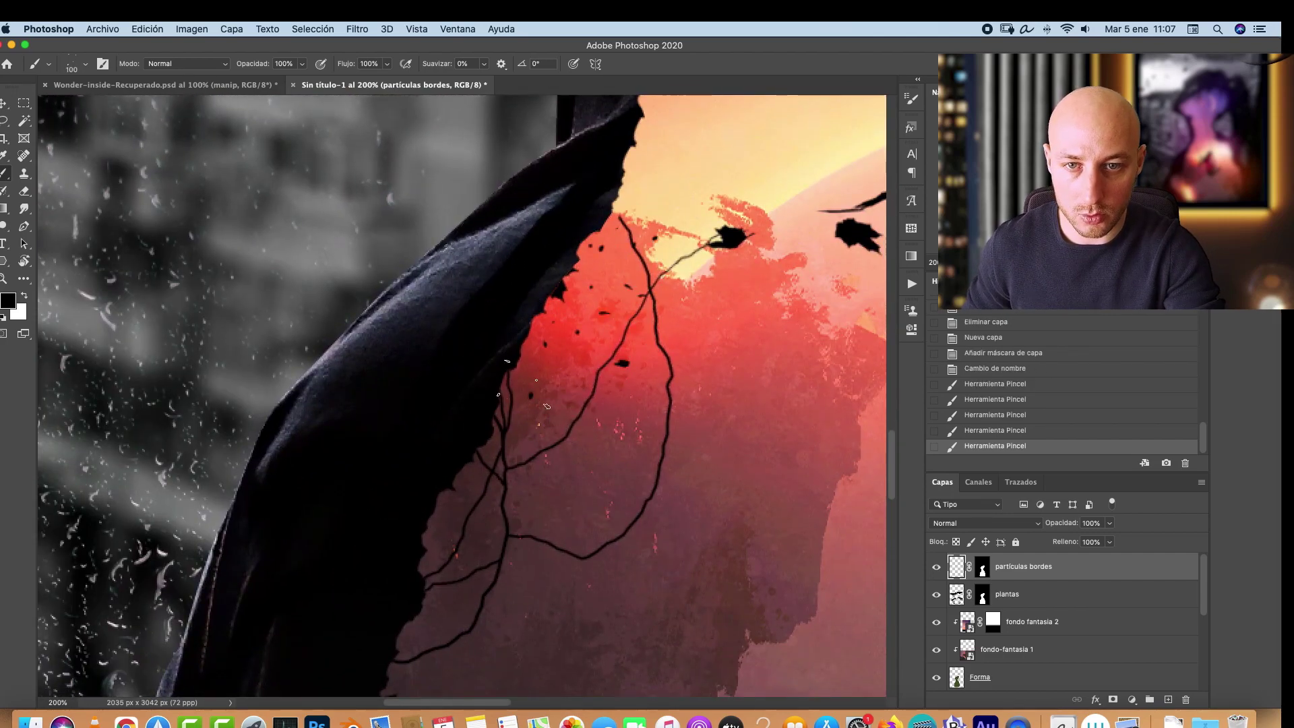
pyautogui.press('[')
pyautogui.click(506, 391)
pyautogui.moveTo(670, 280)
pyautogui.mouseDown()
pyautogui.moveTo(598, 468)
pyautogui.moveTo(543, 310)
pyautogui.moveTo(549, 447)
pyautogui.mouseUp()
# Step: Dab 90 px debris along the opening's upper right edge, beside the crescent moon and hanging ivy
pyautogui.press(']')
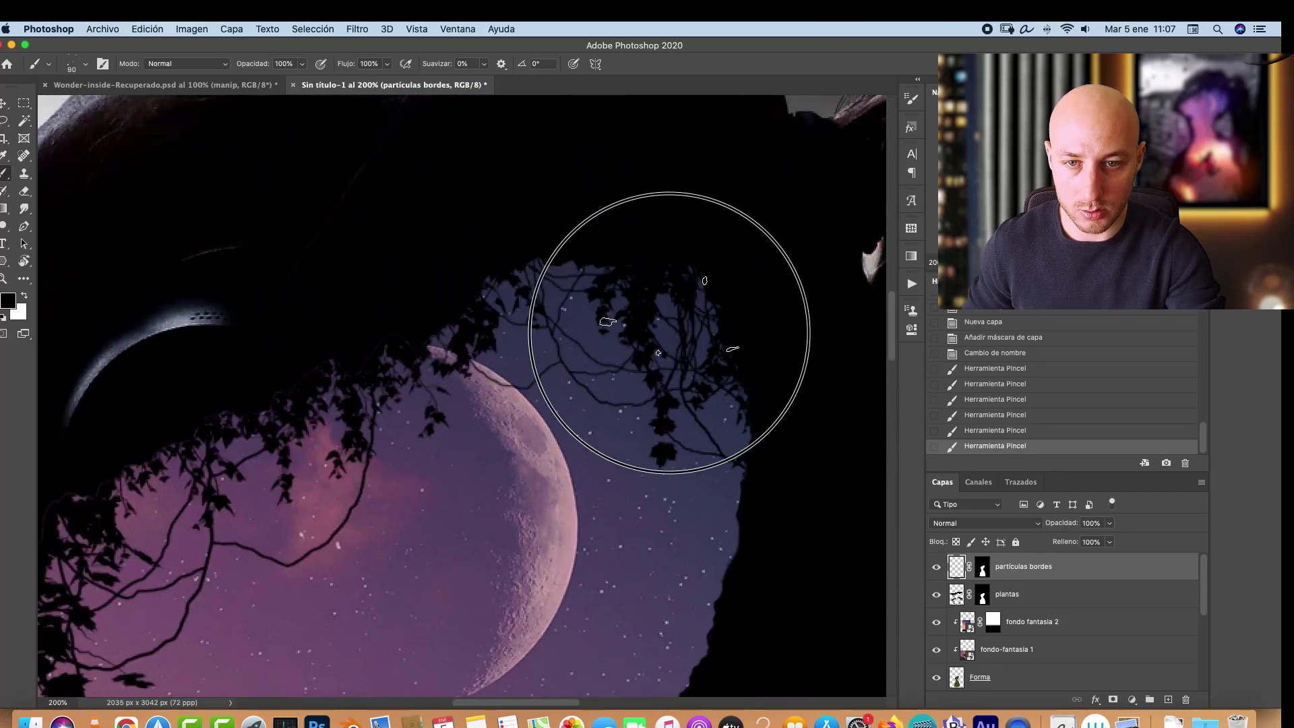
pyautogui.moveTo(649, 317)
pyautogui.mouseDown()
pyautogui.moveTo(668, 468)
pyautogui.moveTo(684, 600)
pyautogui.mouseUp()
pyautogui.click(765, 492)
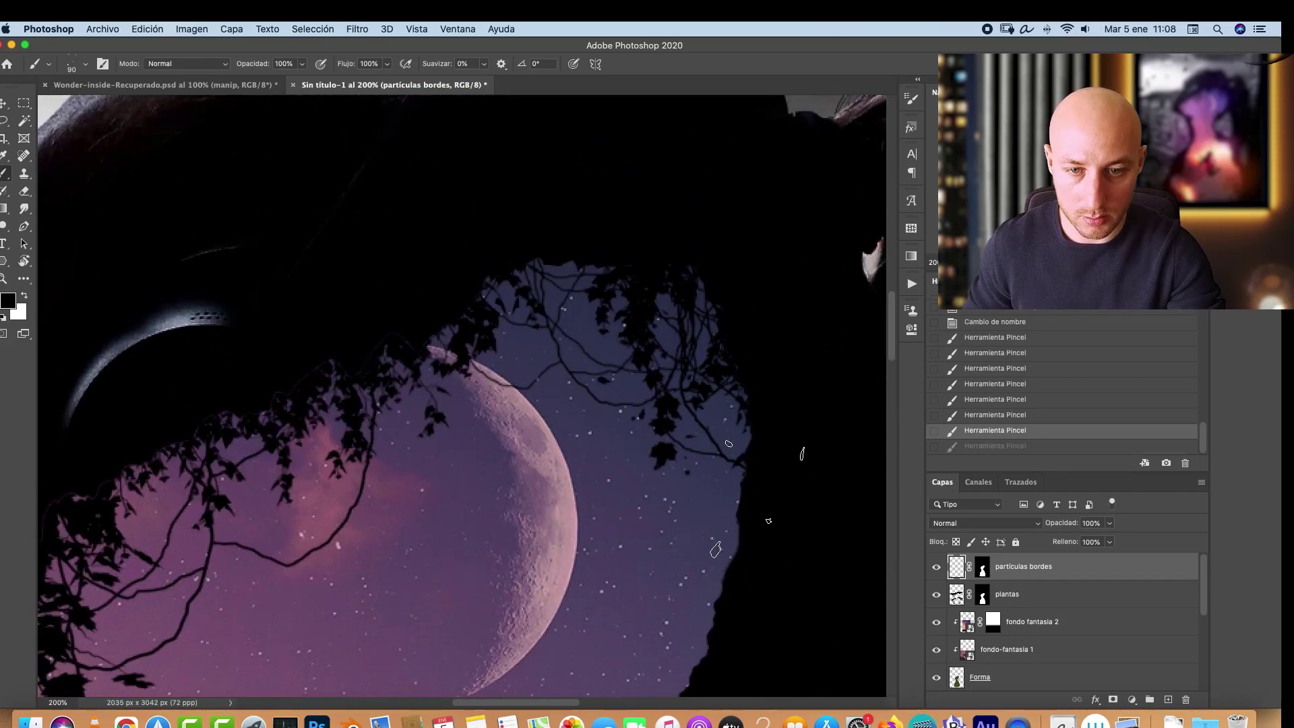
pyautogui.moveTo(758, 533); pyautogui.dragTo(754, 586)
# Step: Paint more 90 px debris along both lower edges of the opening, above the grass and over the reddish patches
pyautogui.press('super+minus')
pyautogui.press('super+minus')
pyautogui.moveTo(581, 606); pyautogui.dragTo(583, 318)
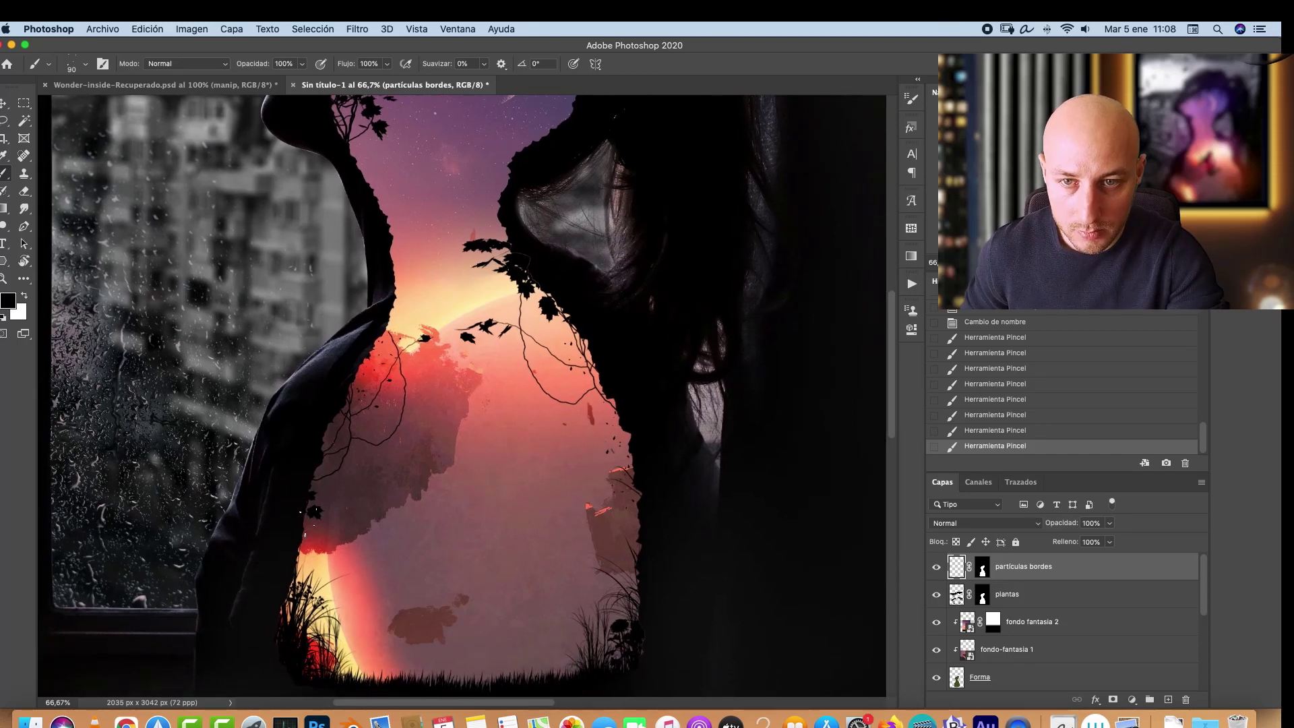
pyautogui.moveTo(307, 522); pyautogui.dragTo(315, 462)
pyautogui.click(593, 408)
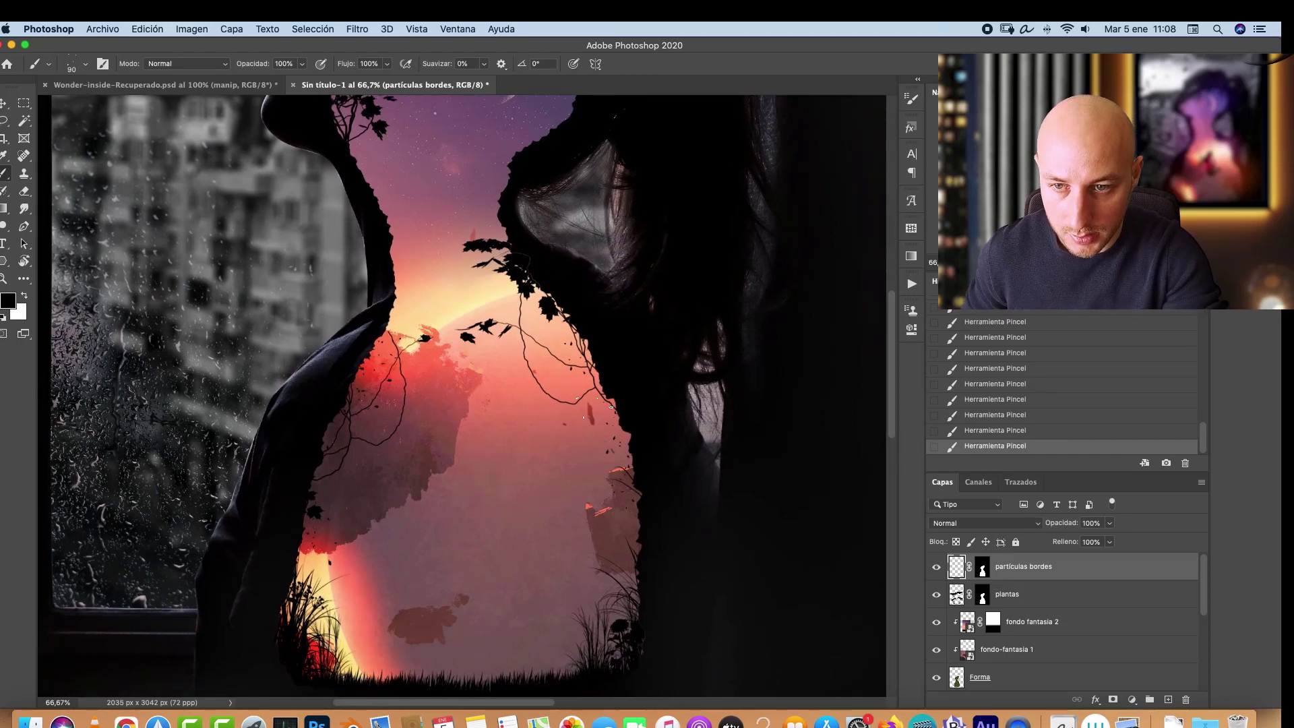
pyautogui.moveTo(616, 493); pyautogui.dragTo(615, 555)
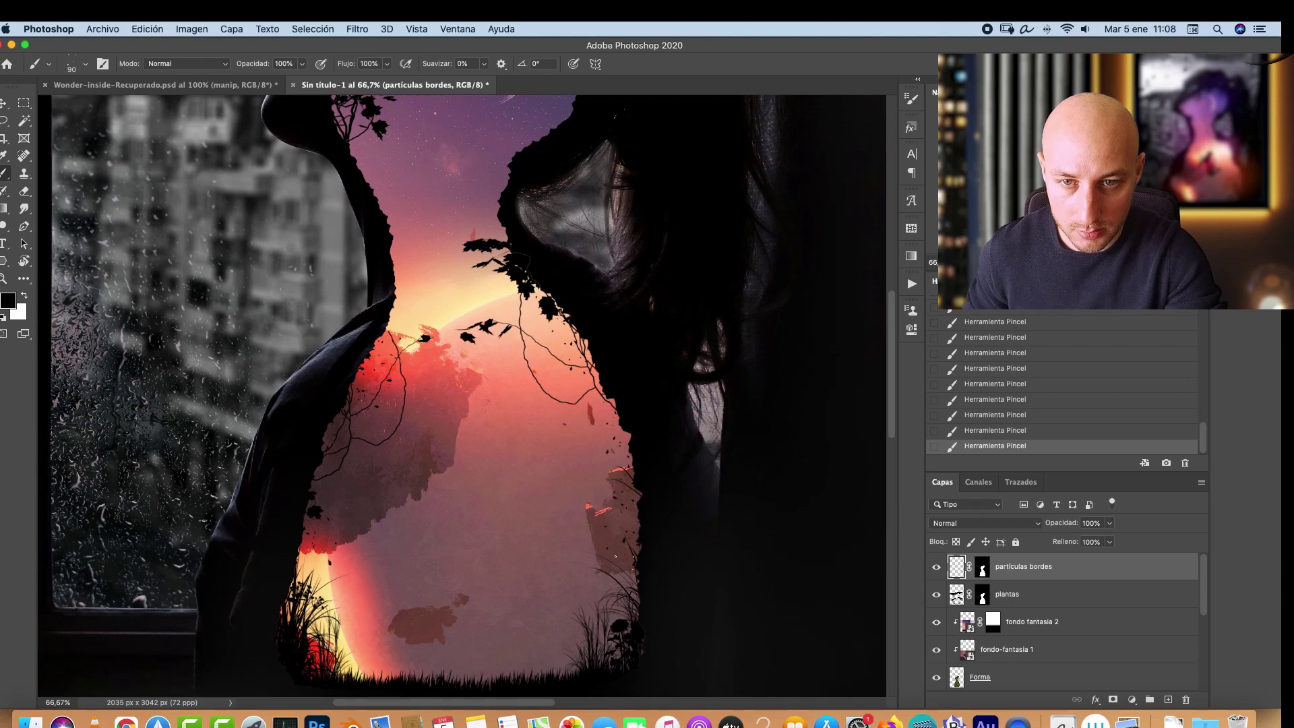
pyautogui.rightClick(486, 389)
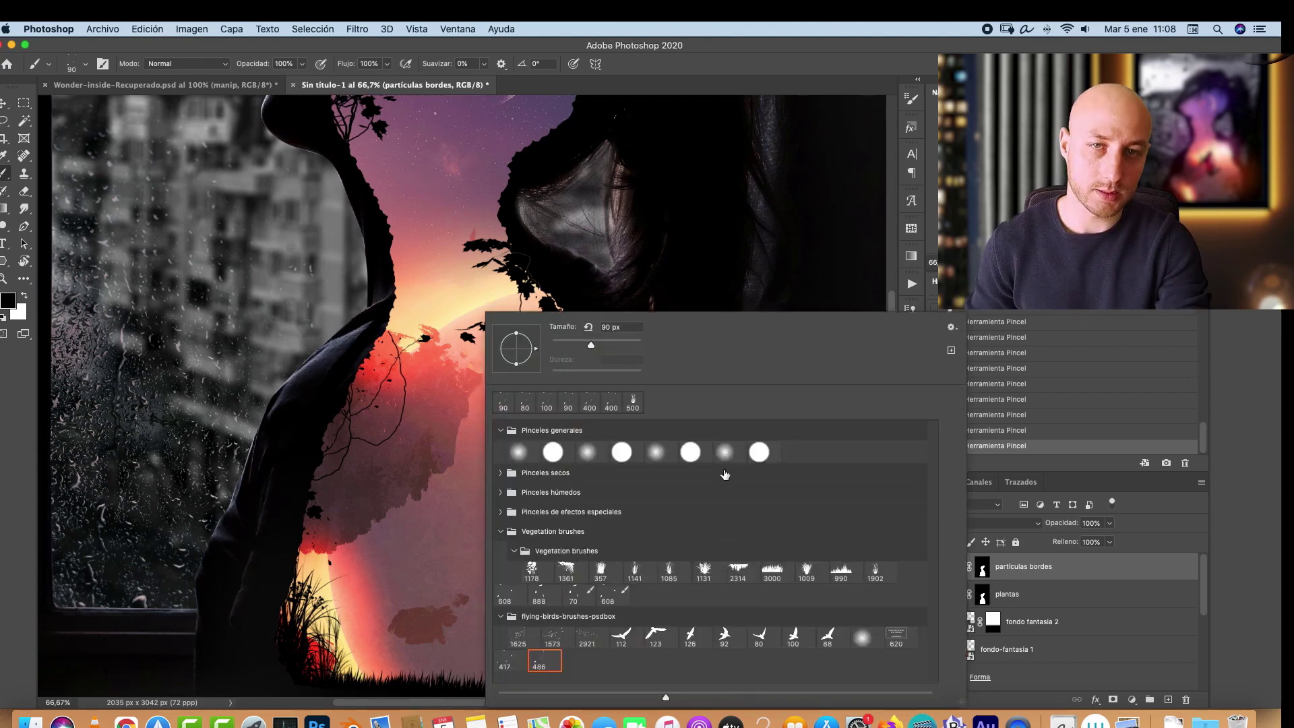
pyautogui.press('Escape')
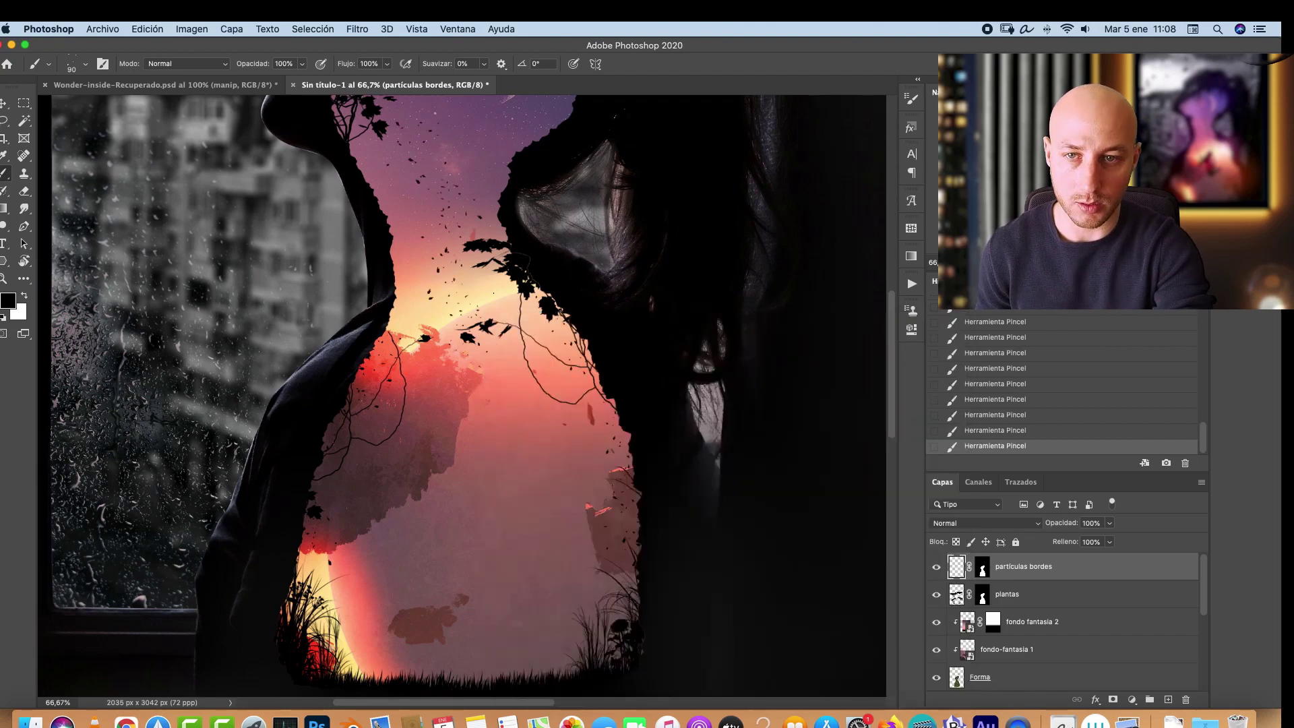
# Step: Save the current brush as a preset named "particulas 2 - Aleatorio", including its size and tool settings
pyautogui.click(911, 99)
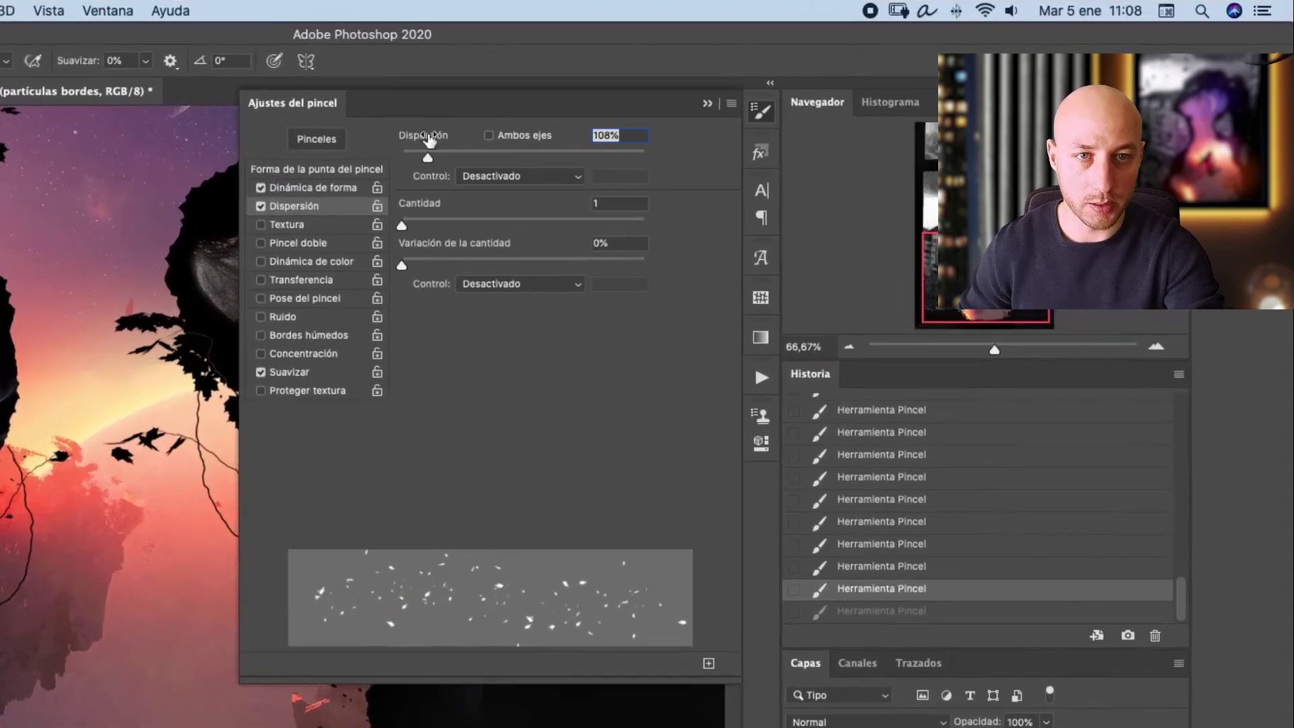
pyautogui.click(731, 106)
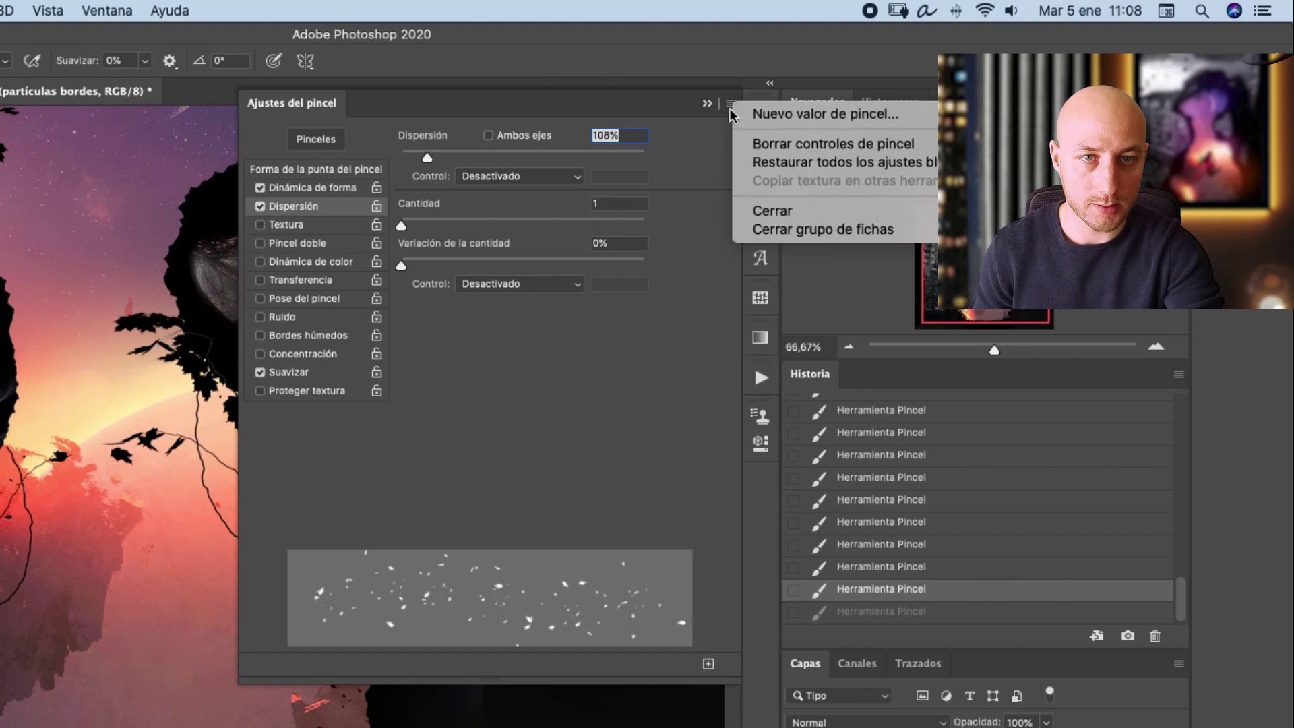
pyautogui.click(828, 113)
pyautogui.click(308, 480)
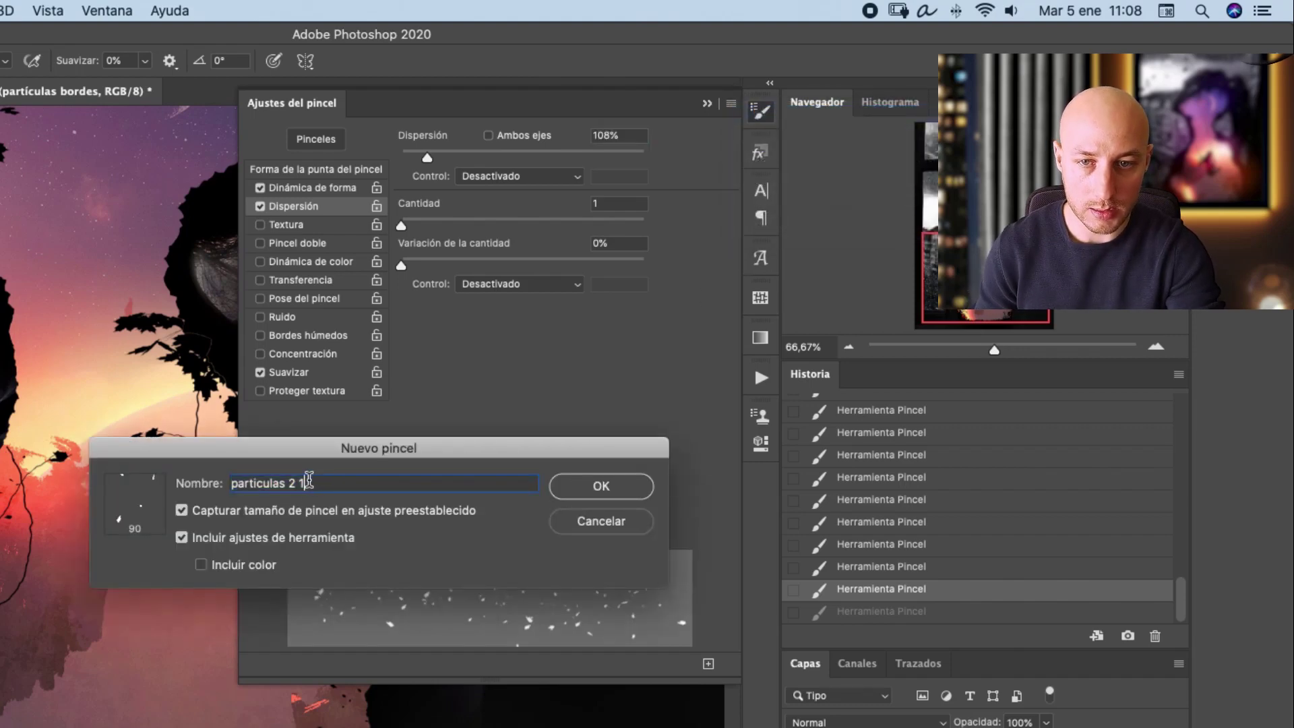
pyautogui.press('BackSpace')
pyautogui.press('BackSpace')
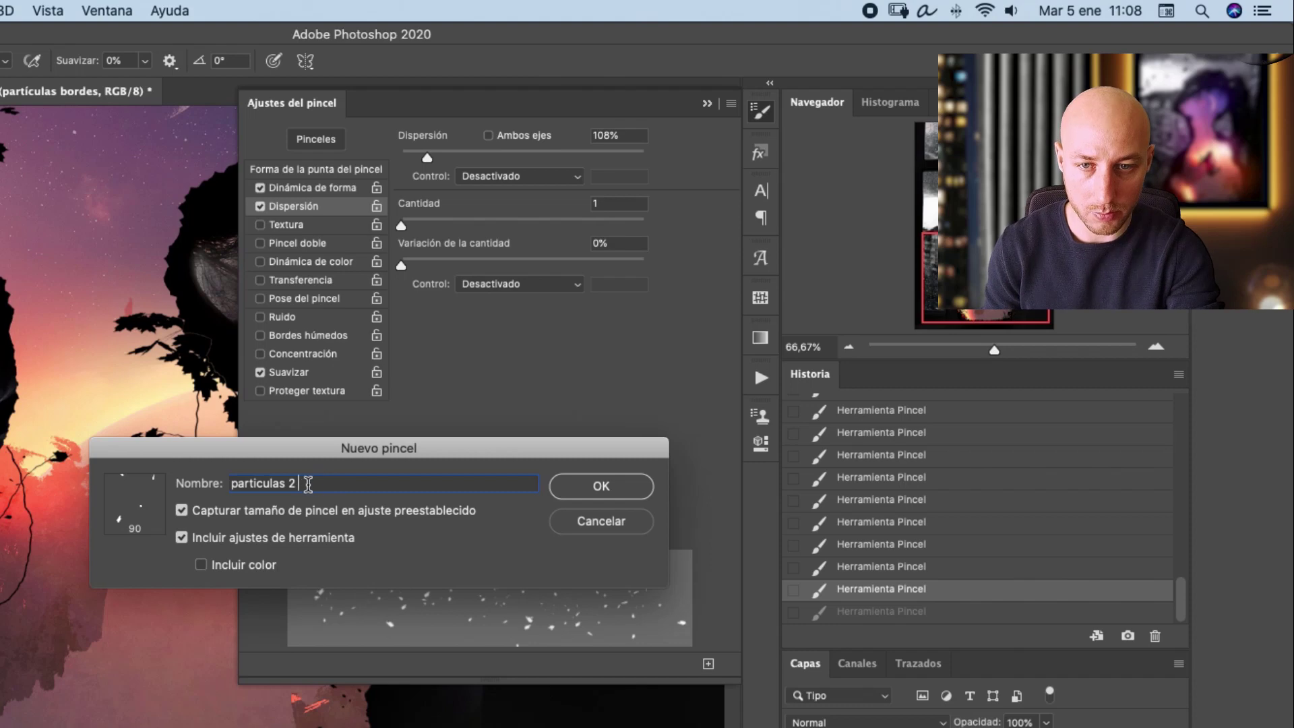
pyautogui.write('- Aleat')
pyautogui.write('o')
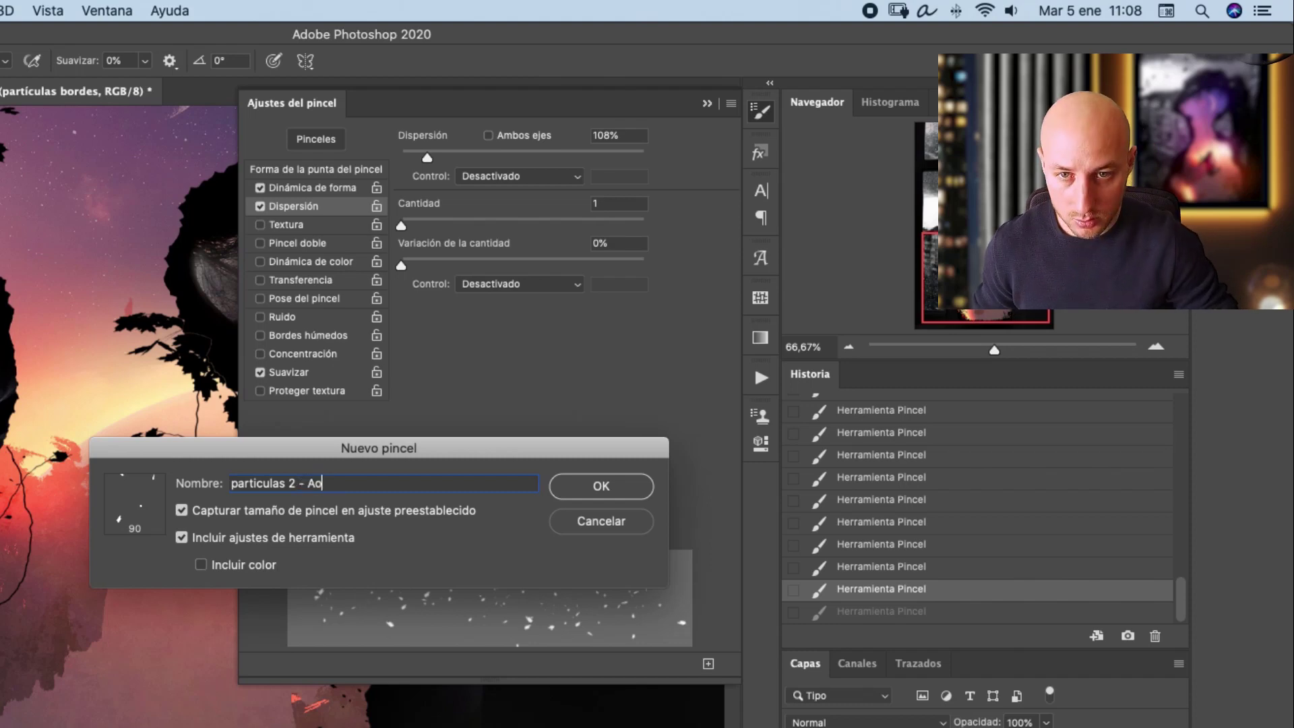
pyautogui.press('BackSpace')
pyautogui.write('leatorio')
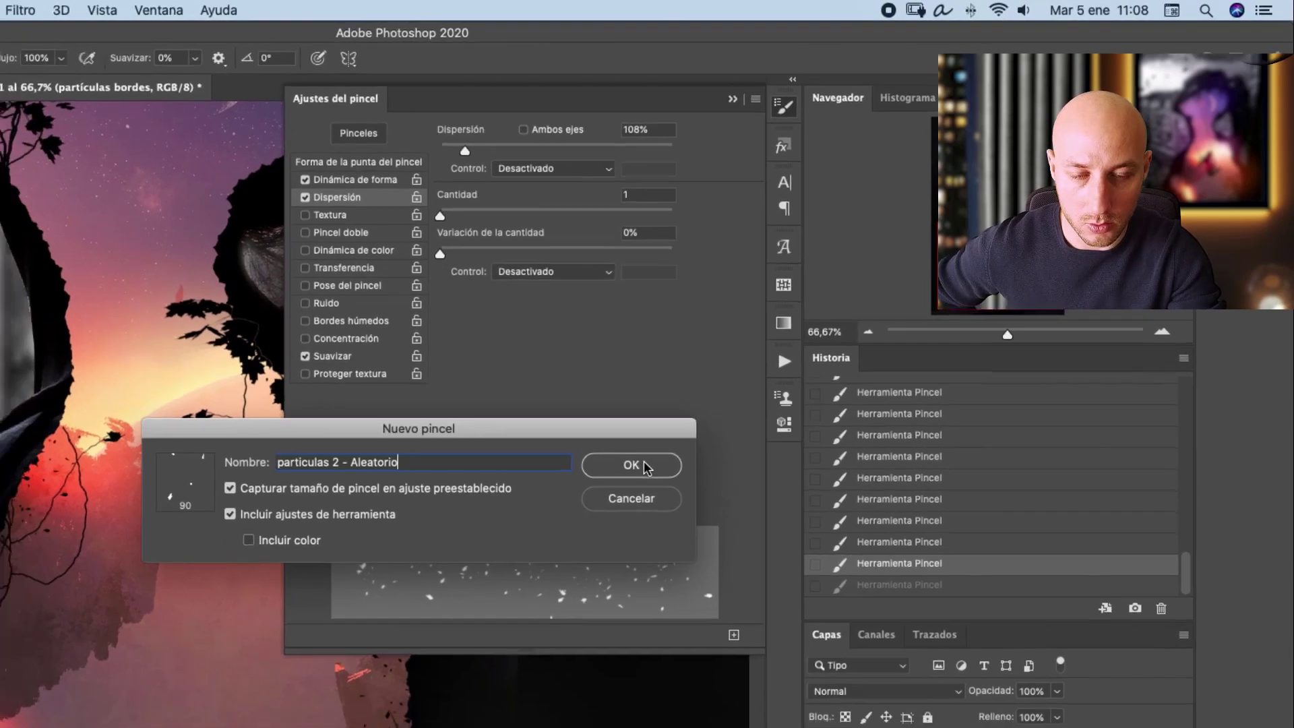
pyautogui.click(615, 485)
# Step: Check the saved brush preset and select the 417 px debris brush from the flying-birds-brushes-psdbox group
pyautogui.rightClick(392, 323)
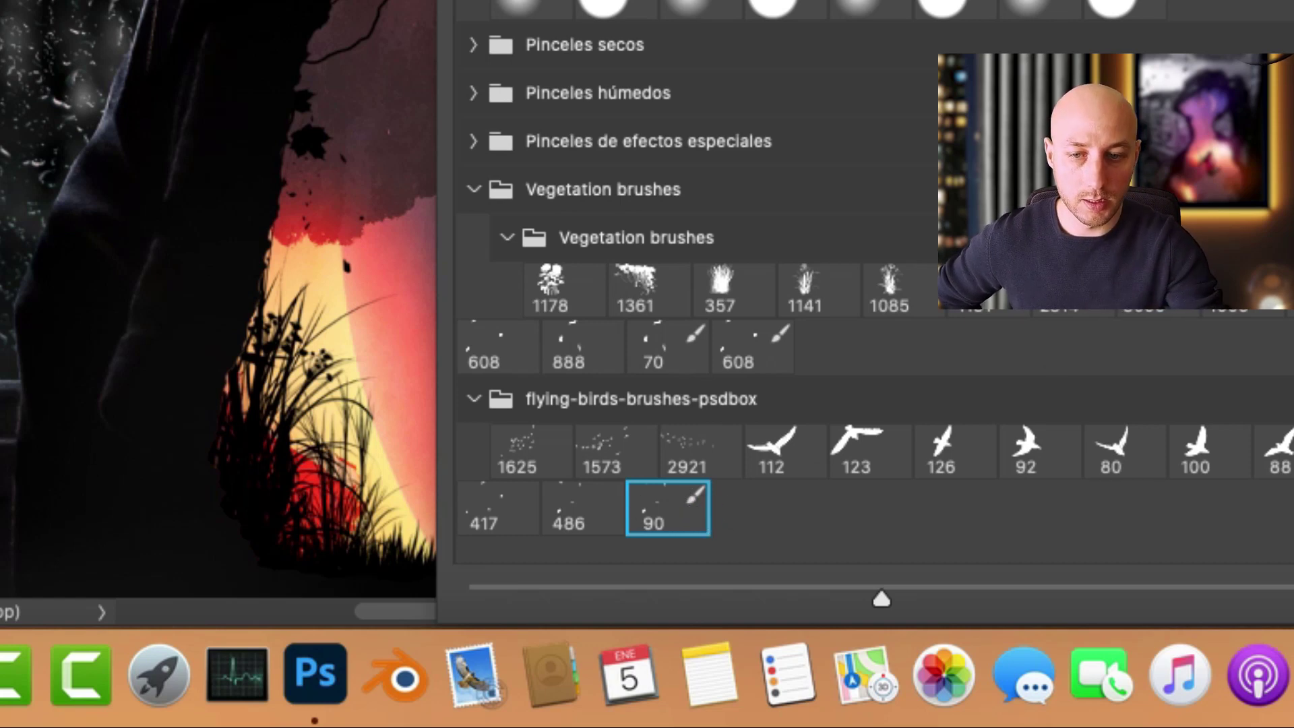
pyautogui.press('F5')
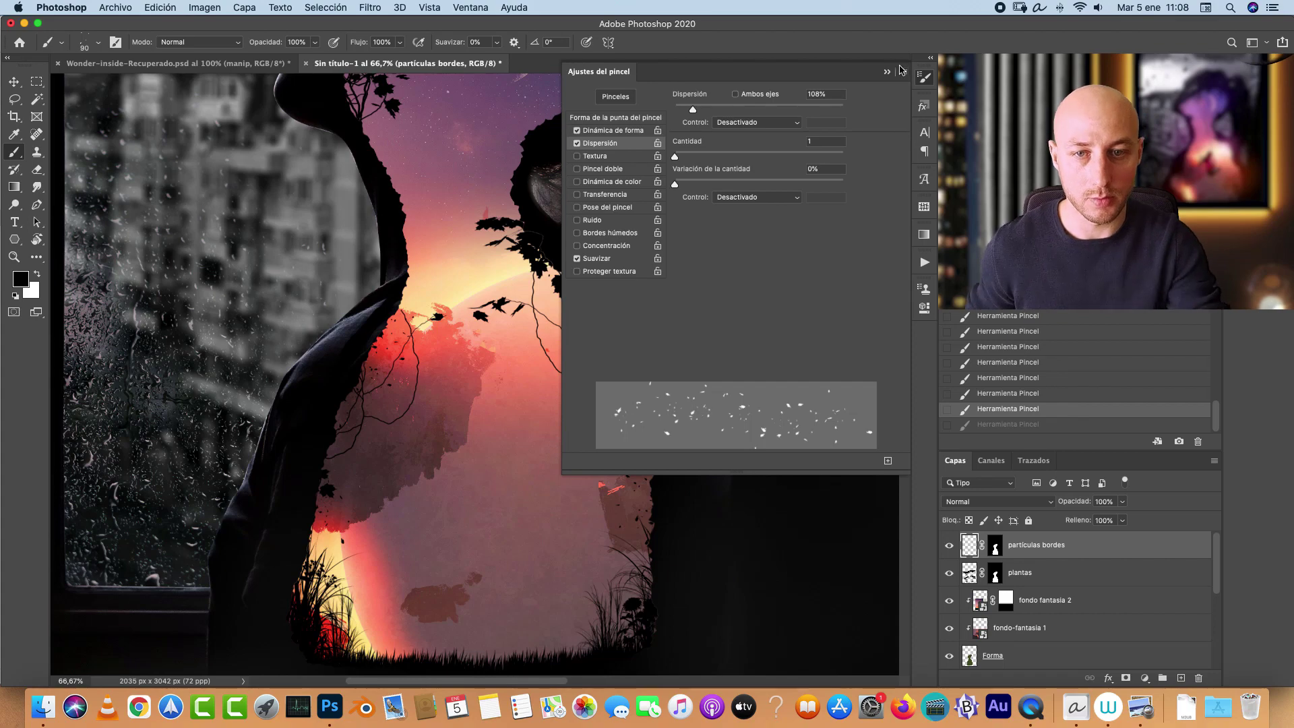
pyautogui.rightClick(444, 294)
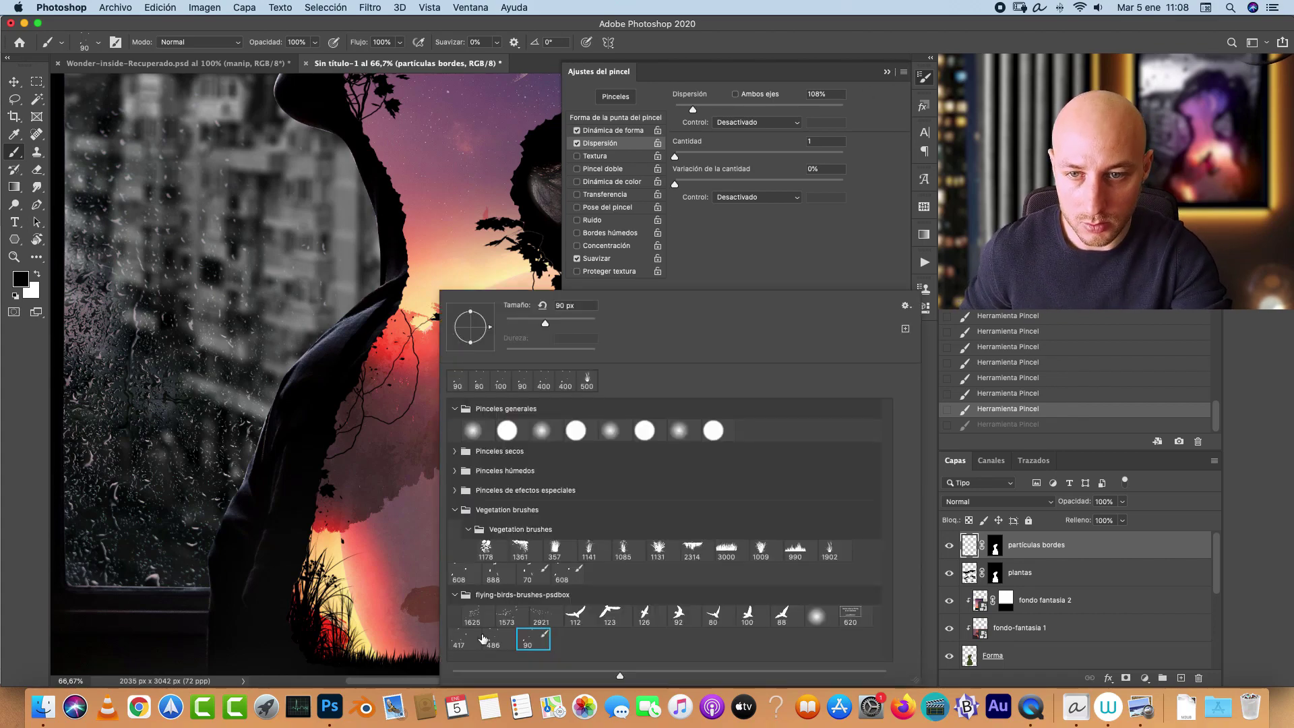
pyautogui.click(461, 639)
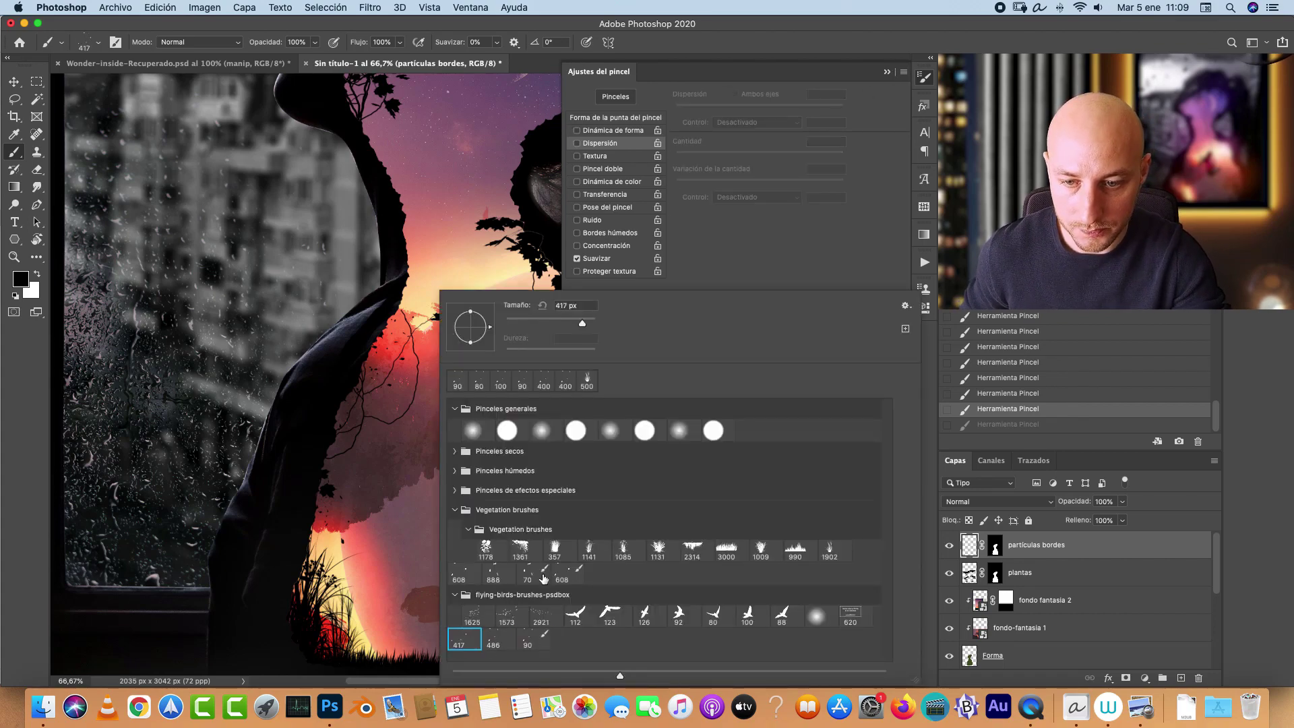
pyautogui.click(835, 75)
# Step: Enable shape dynamics for this brush with 100% size variation and 73% angle variation
pyautogui.click(610, 130)
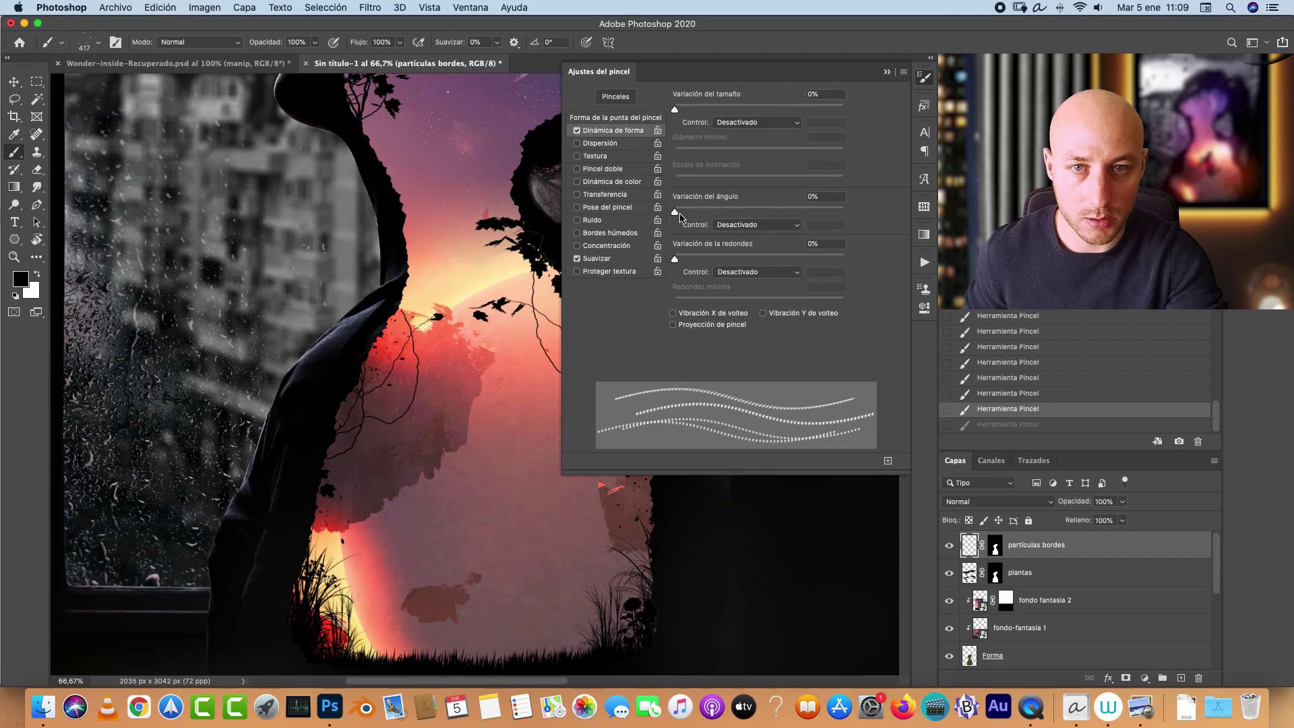
pyautogui.moveTo(676, 213); pyautogui.dragTo(798, 213)
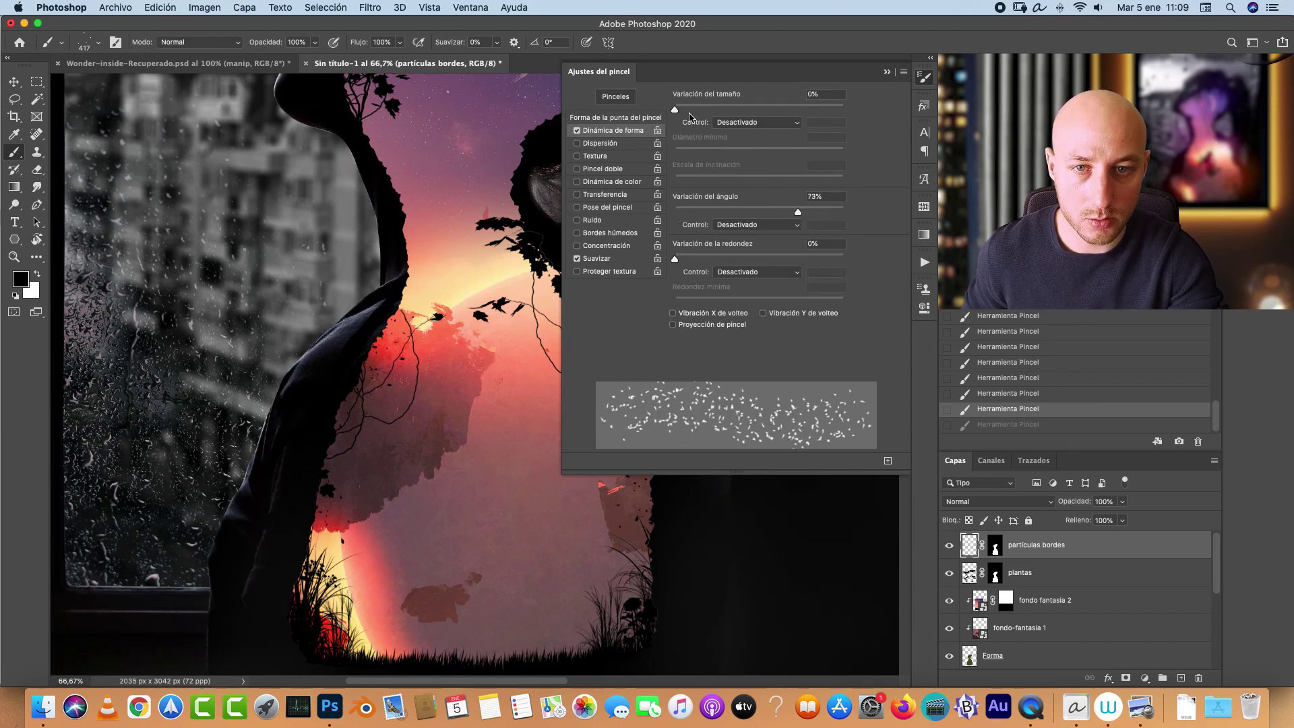
pyautogui.moveTo(675, 109); pyautogui.dragTo(843, 109)
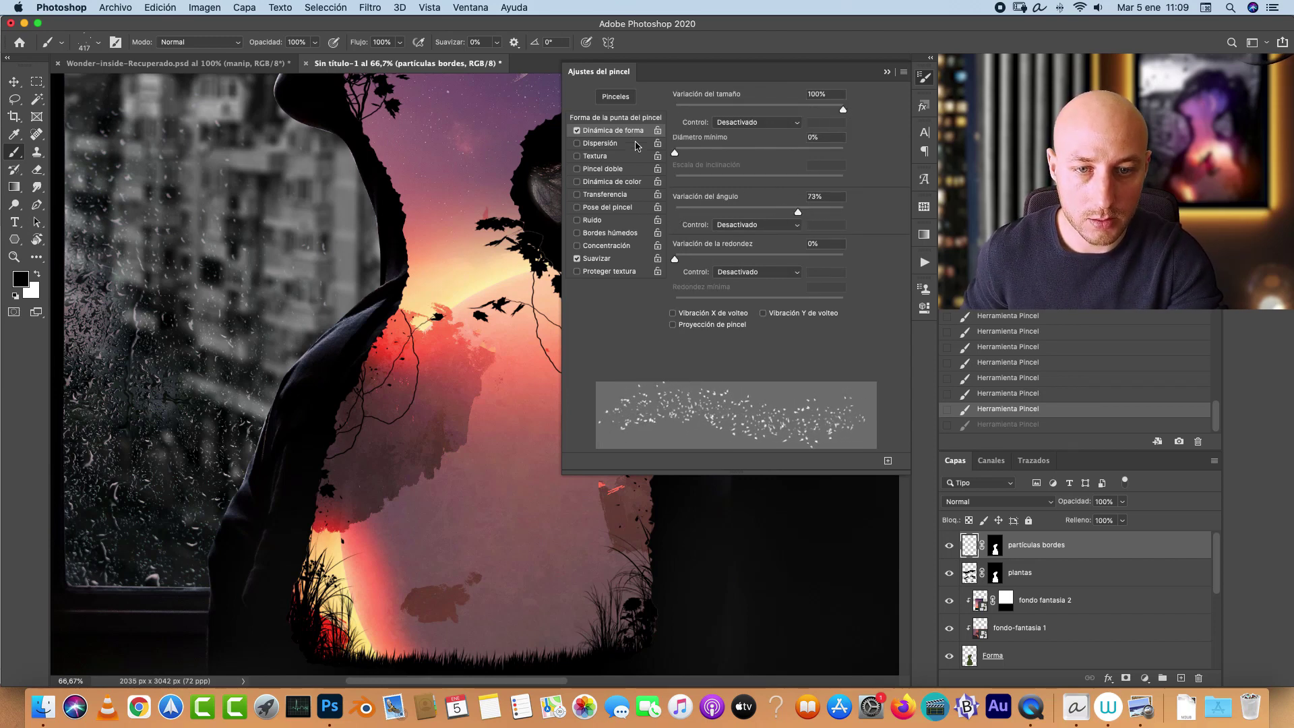
# Step: Enable scattering at 116%, set the brush tip spacing to 56%, and close the brush settings
pyautogui.click(601, 143)
pyautogui.moveTo(677, 109); pyautogui.dragTo(697, 109)
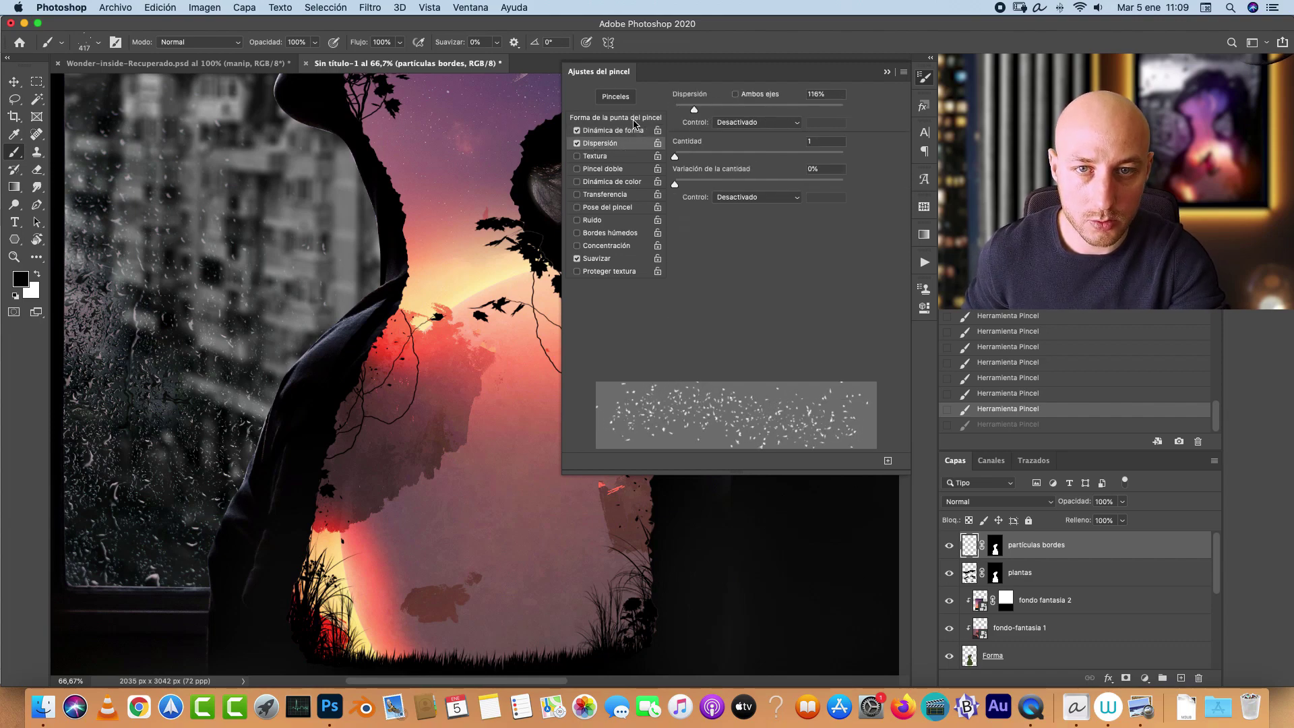
pyautogui.click(635, 119)
pyautogui.moveTo(682, 353); pyautogui.dragTo(721, 353)
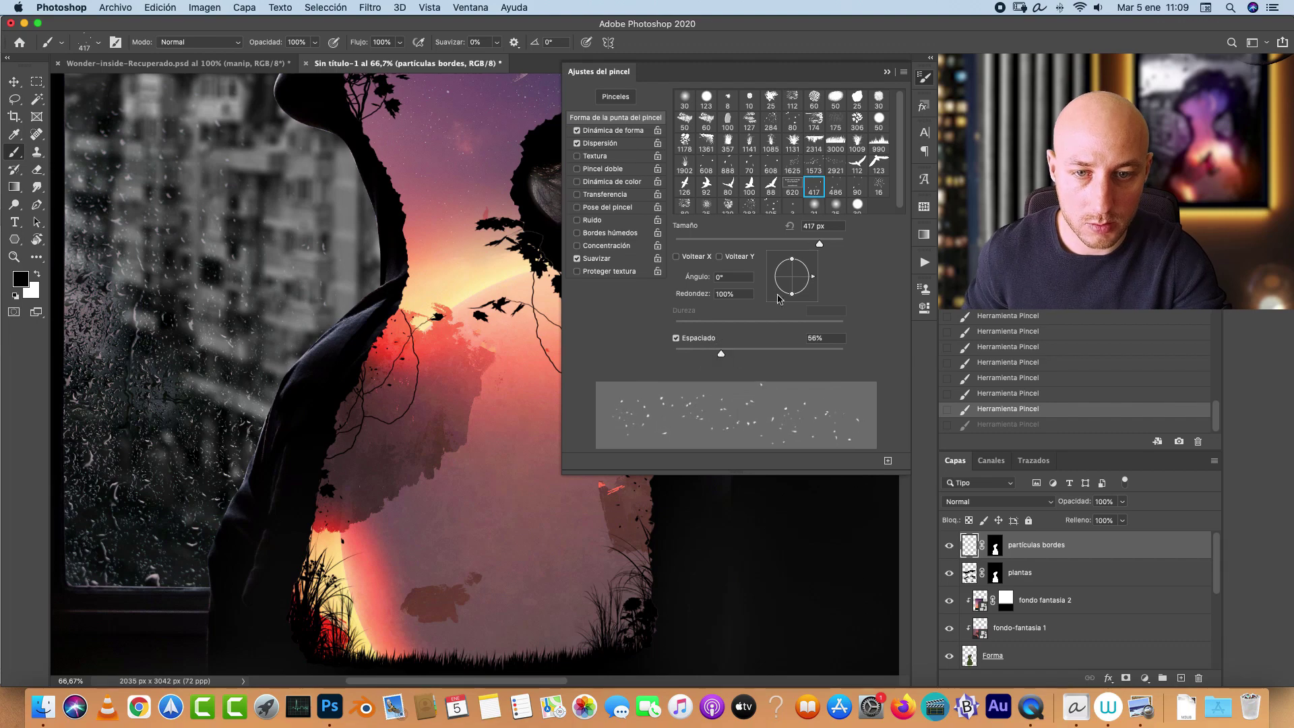
pyautogui.click(887, 71)
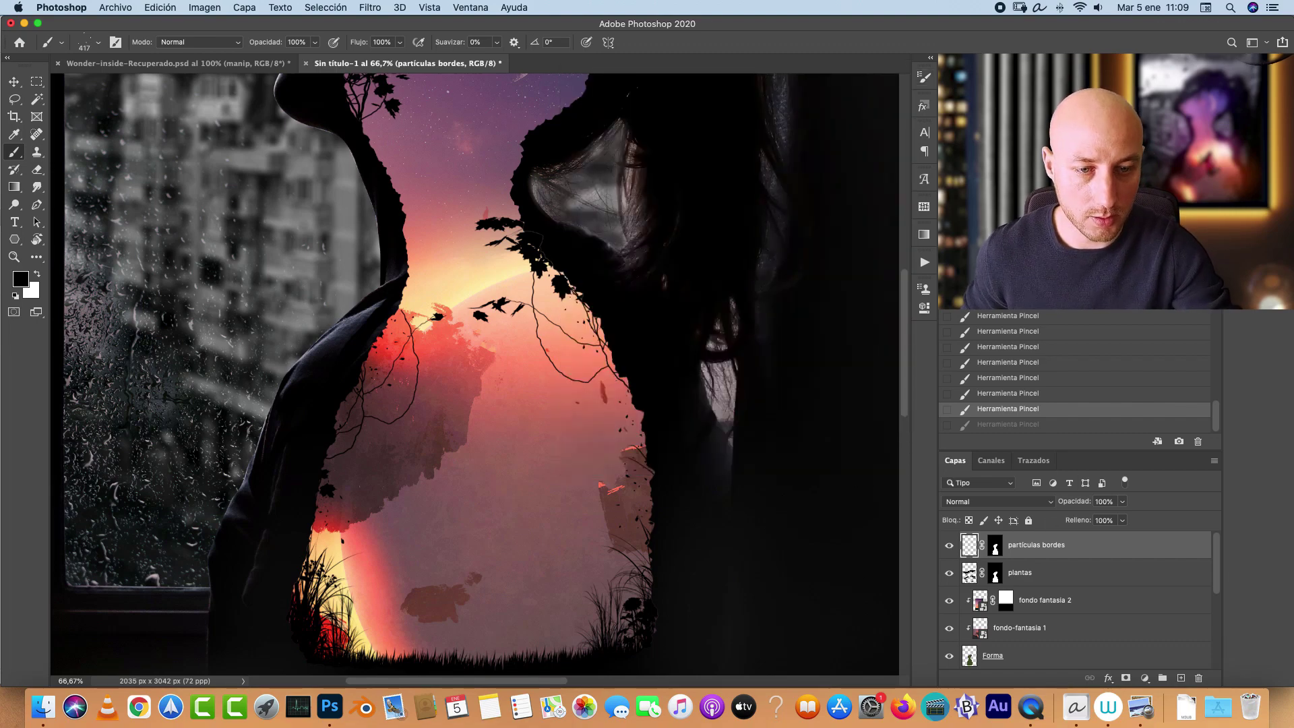
# Step: Try a 400 px debris stroke across the opening and undo it
pyautogui.press('super+plus')
pyautogui.press('[')
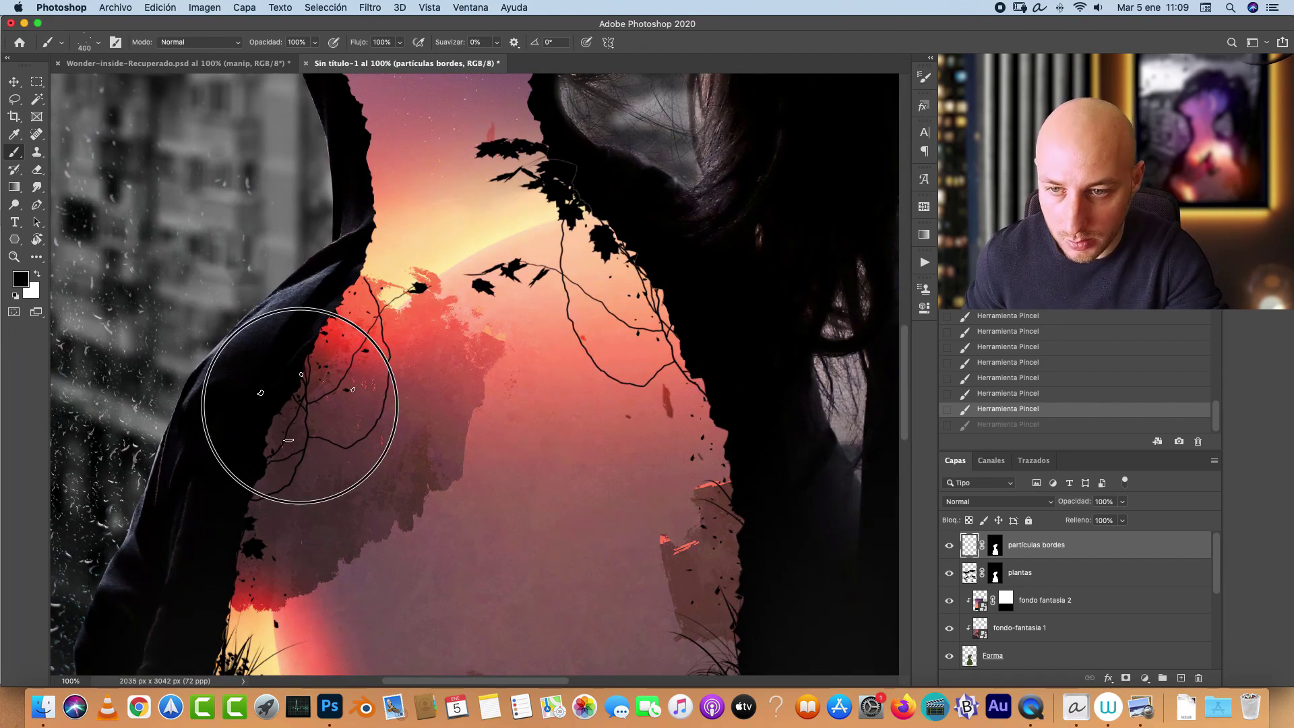
pyautogui.moveTo(303, 404)
pyautogui.mouseDown()
pyautogui.moveTo(260, 492)
pyautogui.moveTo(509, 340)
pyautogui.mouseUp()
pyautogui.press('super+z')
# Step: Reduce the brush size to 150 px and paint debris along the coat's inner edge beside the left vines
pyautogui.press('[')
pyautogui.press('[')
pyautogui.press('[')
pyautogui.press('[')
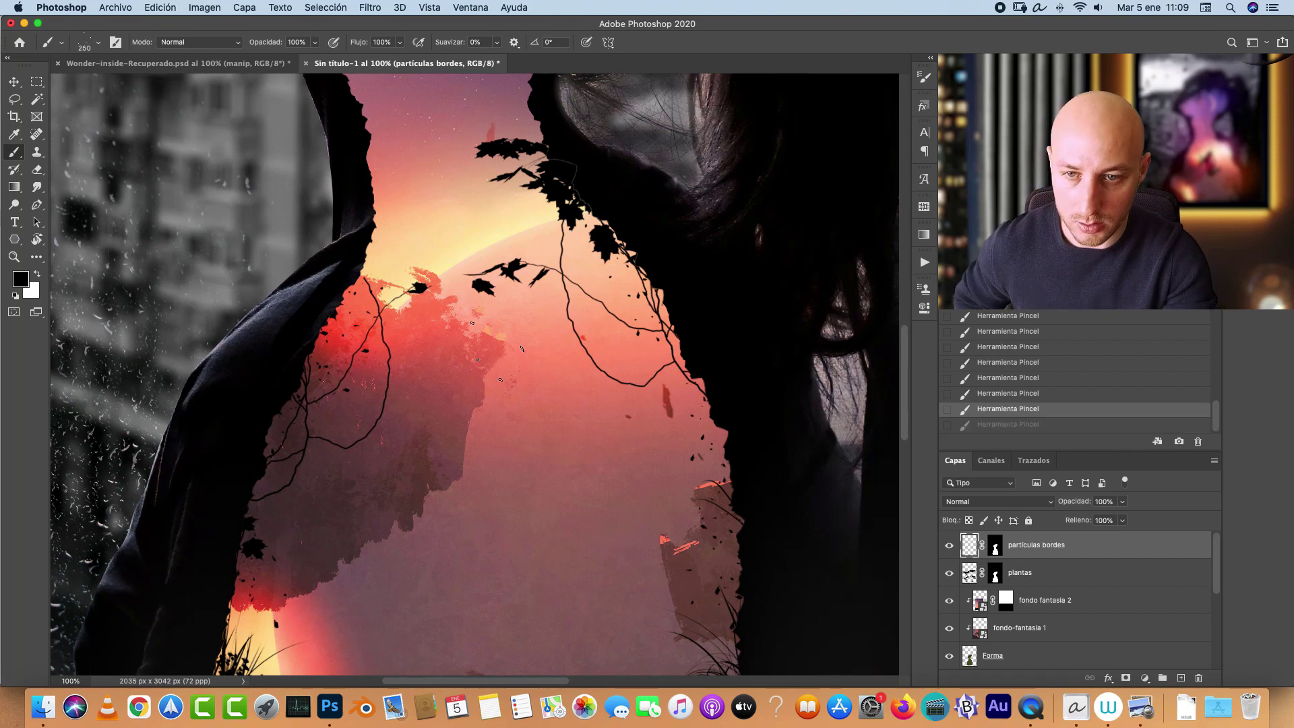
pyautogui.press('[')
pyautogui.moveTo(280, 421); pyautogui.dragTo(245, 519)
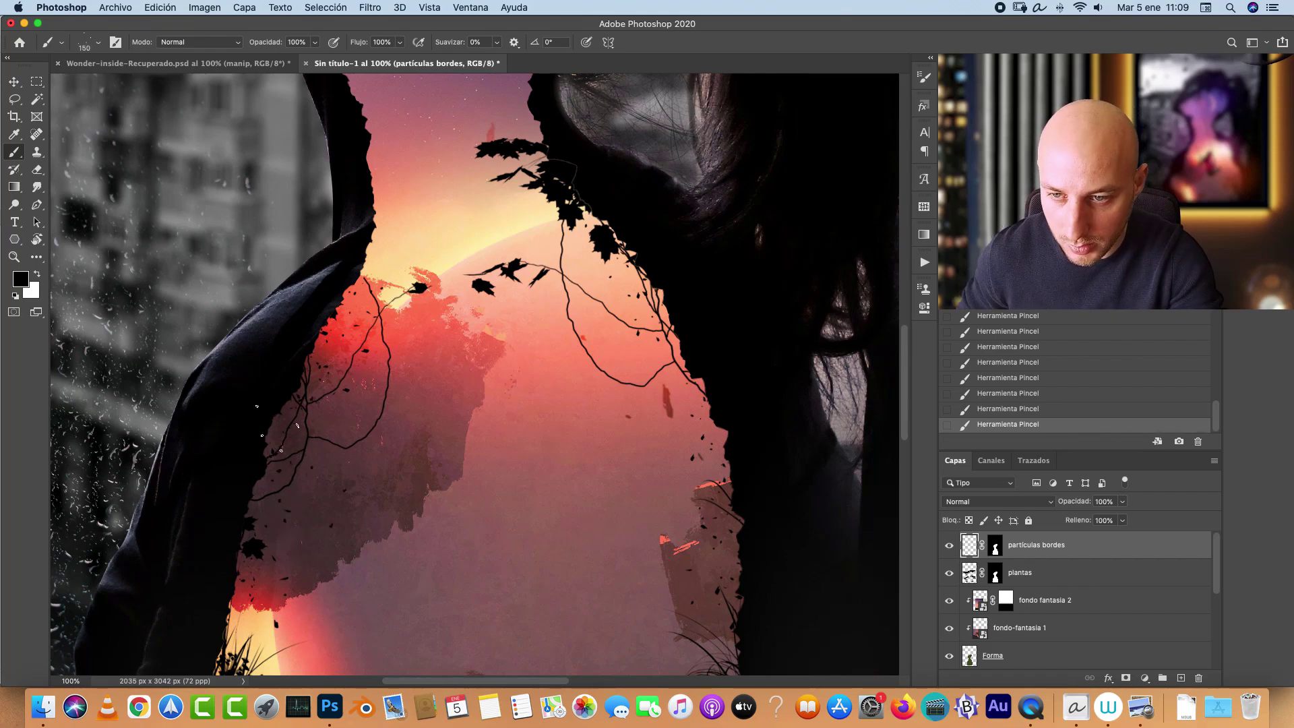
# Step: Reduce the brush size to 100 px and paint debris along the inner neck edge above the coat
pyautogui.moveTo(392, 249); pyautogui.dragTo(398, 475)
pyautogui.press('[')
pyautogui.press('[')
pyautogui.moveTo(363, 371); pyautogui.dragTo(375, 450)
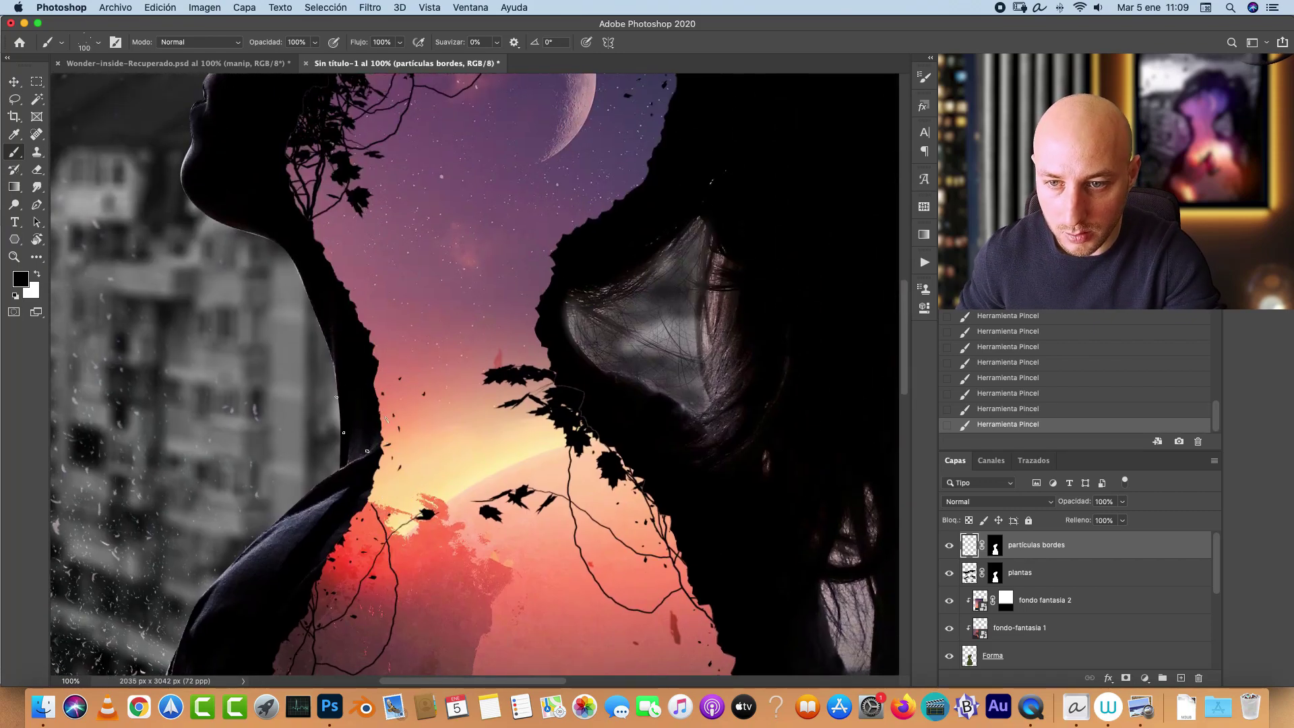
pyautogui.press('[')
pyautogui.press('[')
pyautogui.press('[')
pyautogui.moveTo(425, 391); pyautogui.dragTo(330, 552)
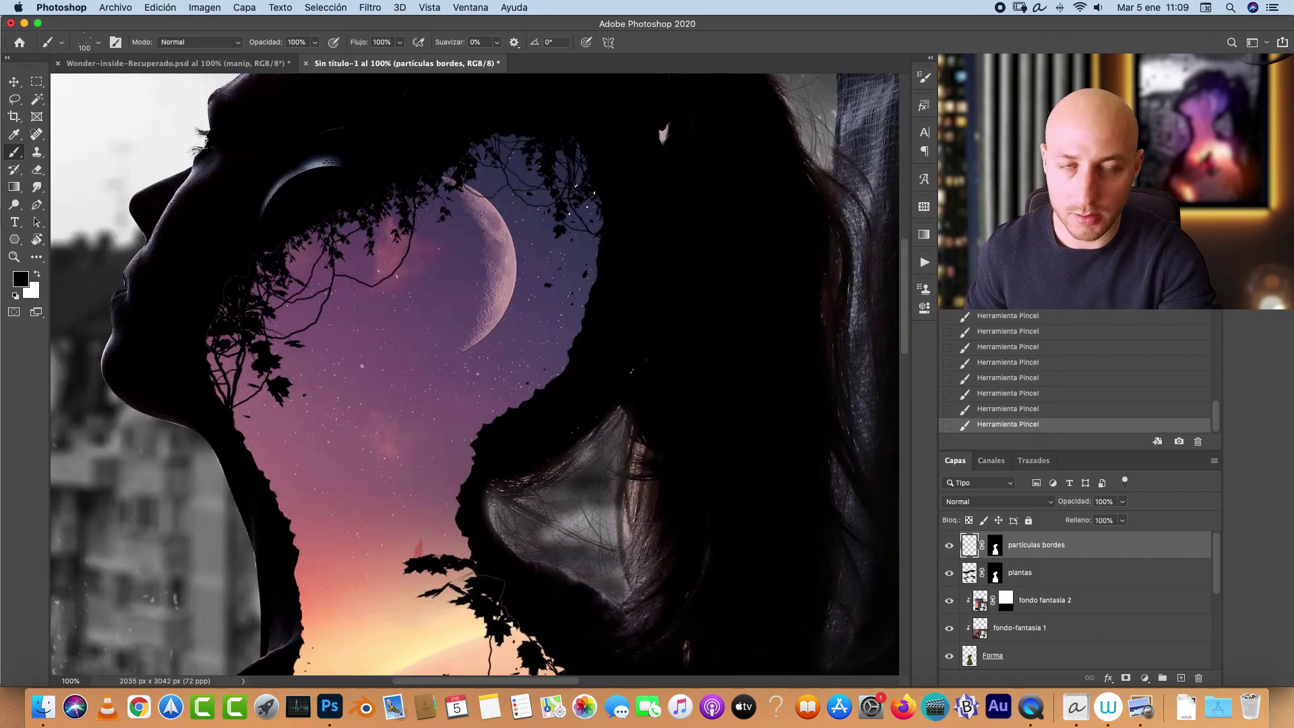
pyautogui.scroll(-10, 522, 384)
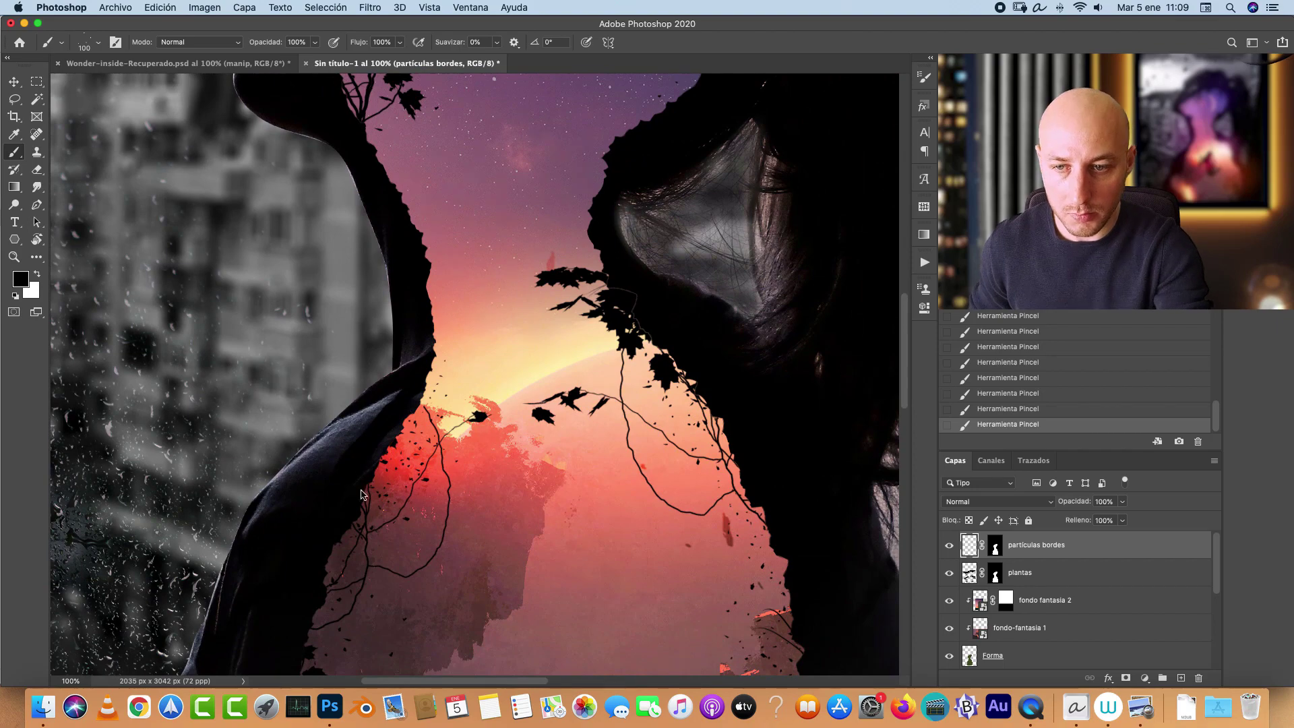
pyautogui.scroll(-6, 362, 494)
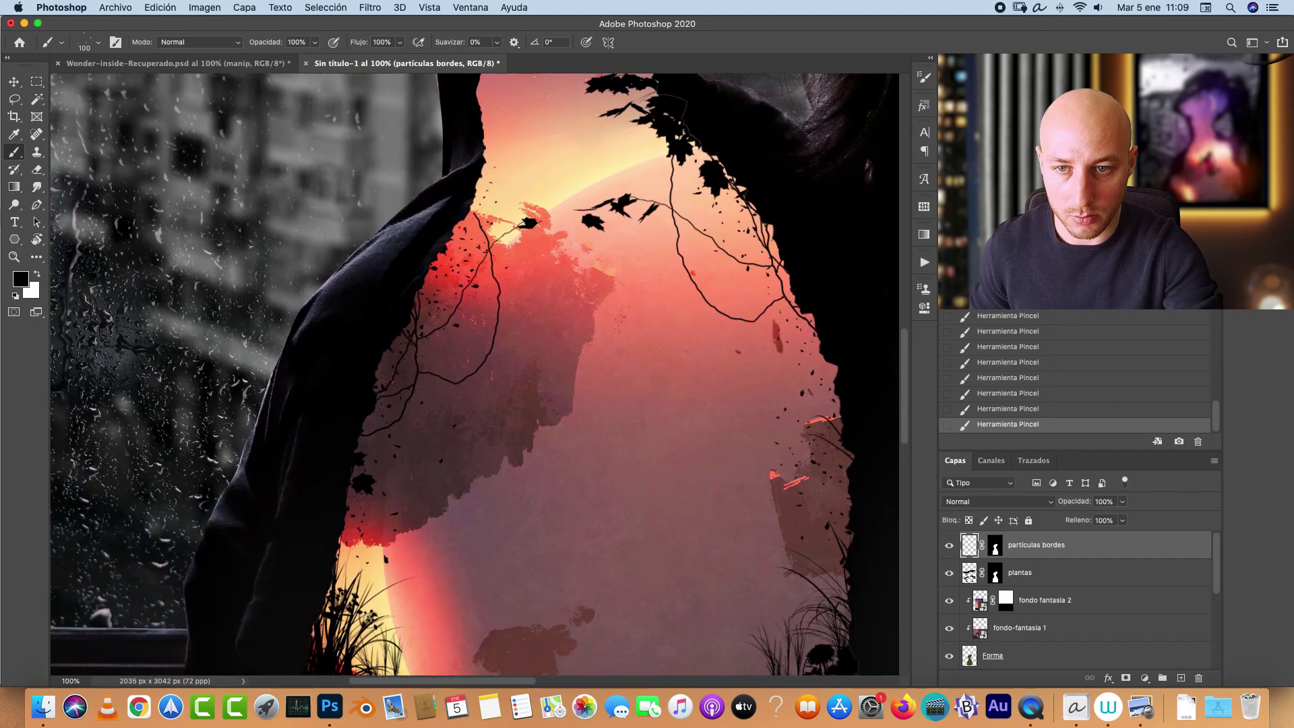
# Step: Open the photo of the girl on a swing from the Freedom folder
pyautogui.press('super+minus')
pyautogui.press('super+minus')
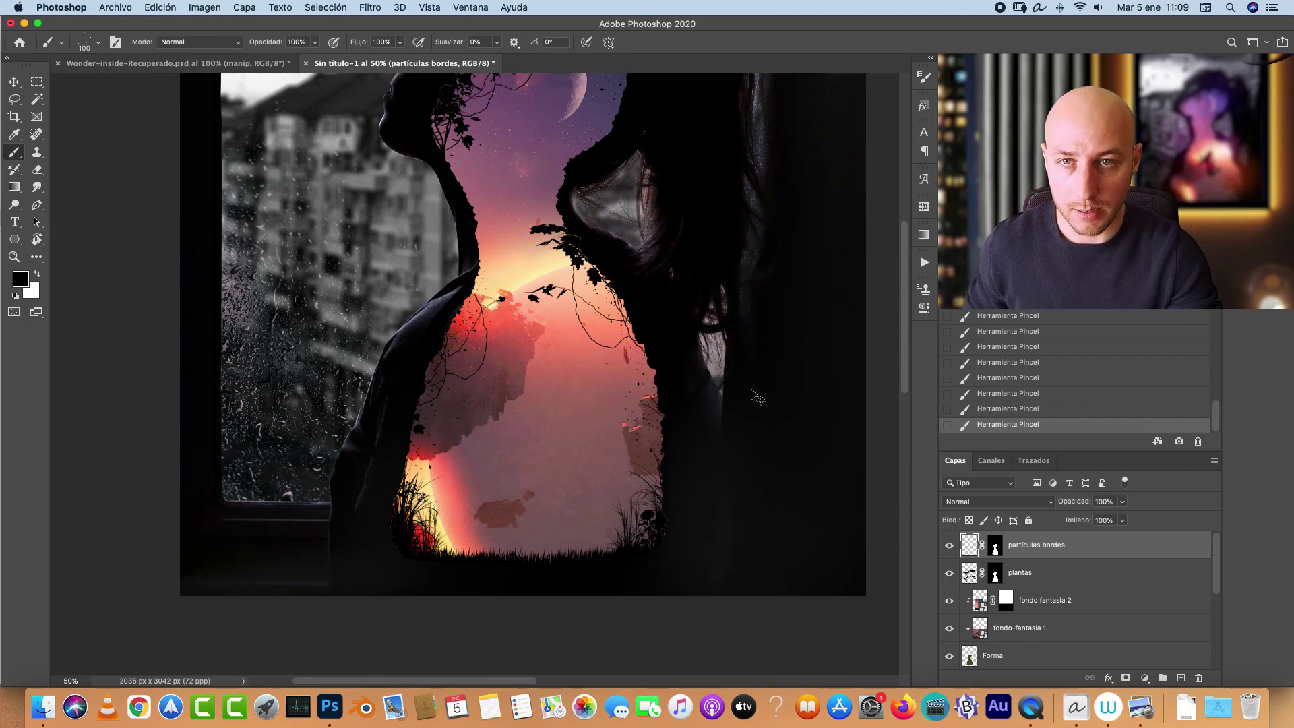
pyautogui.press('super+o')
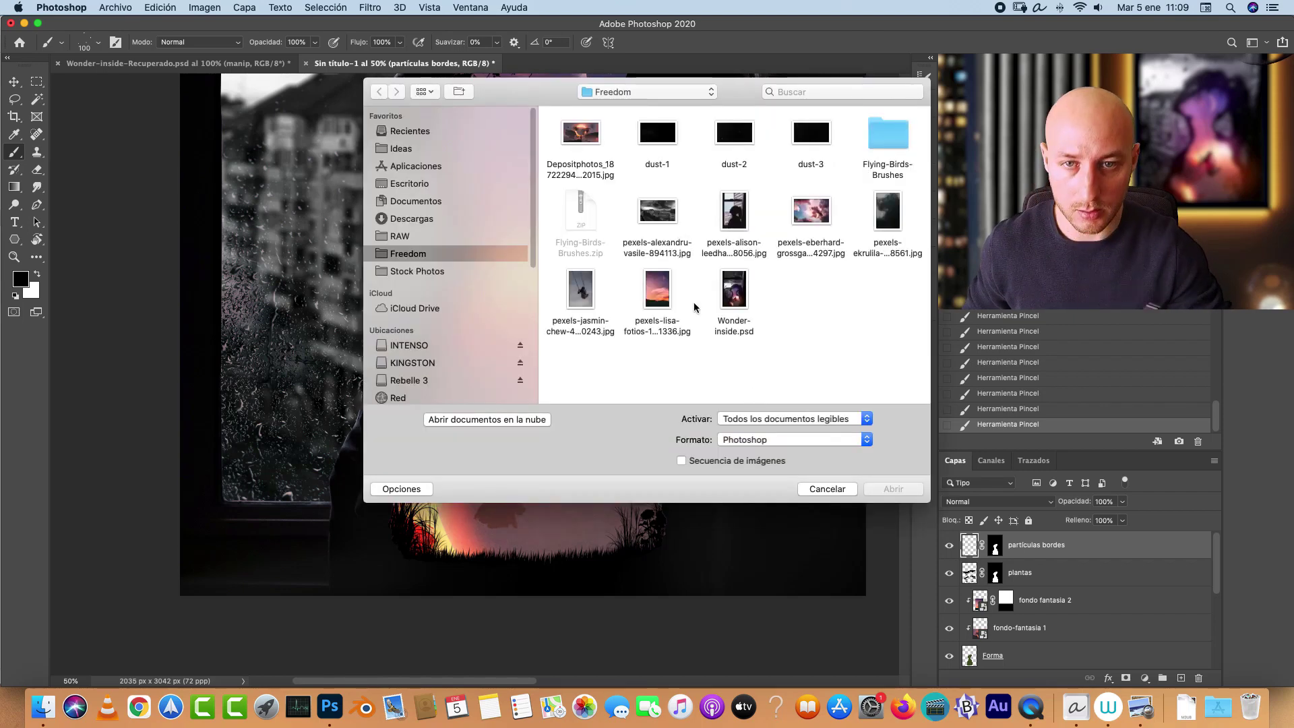
pyautogui.click(587, 295)
pyautogui.click(896, 489)
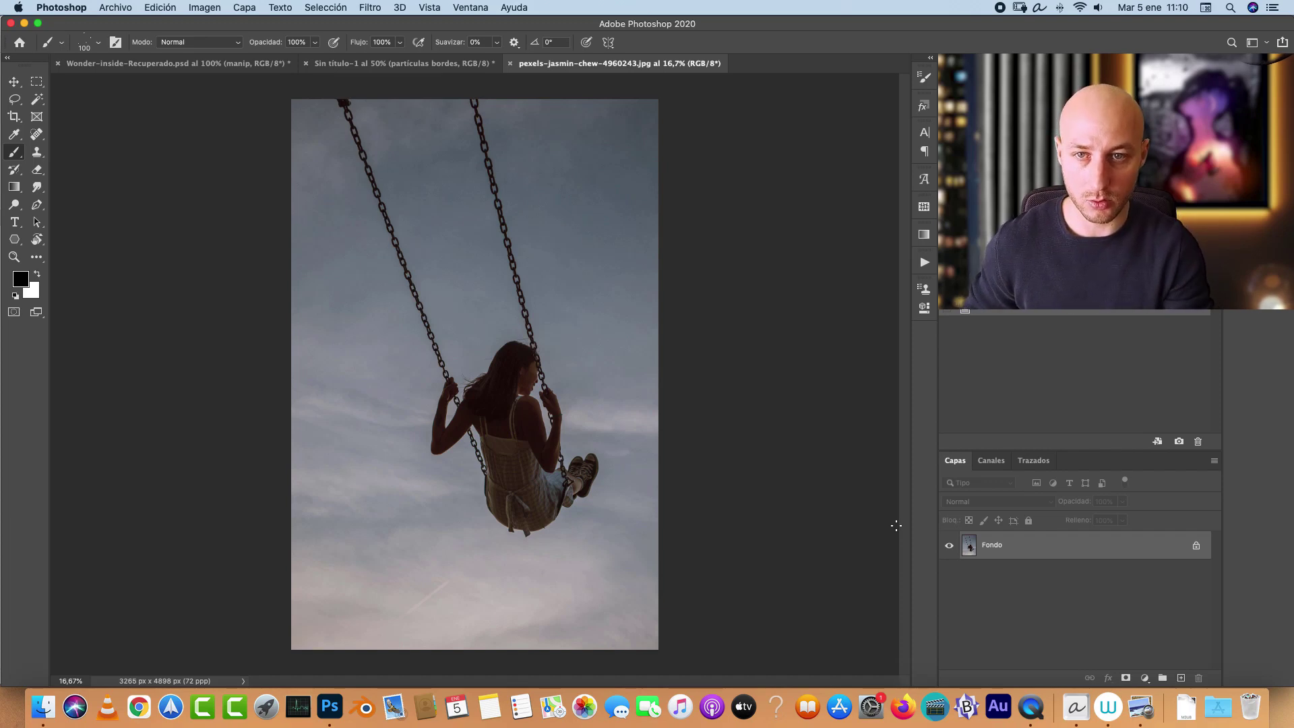
# Step: Examine the swing photo at full size, checking the chain links and the edges of the girl's hair against the sky
pyautogui.press('super+1')
pyautogui.scroll(5, 425, 472)
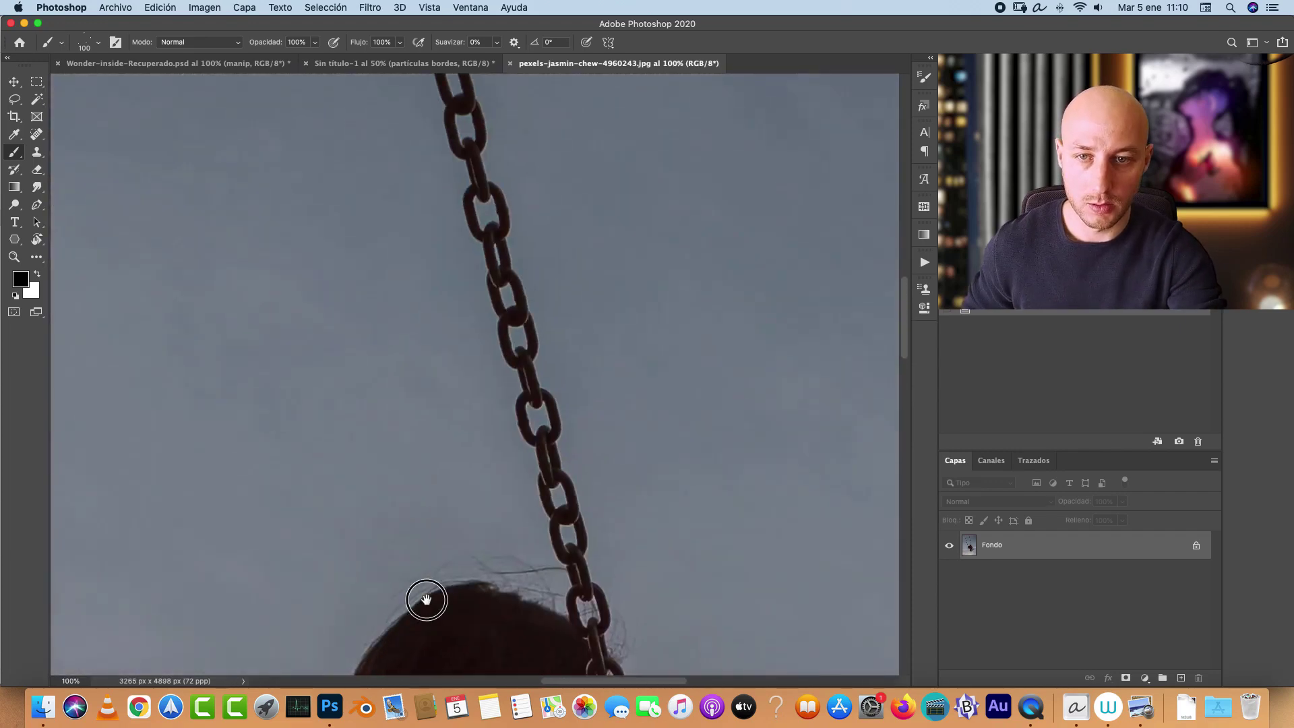
pyautogui.press('v')
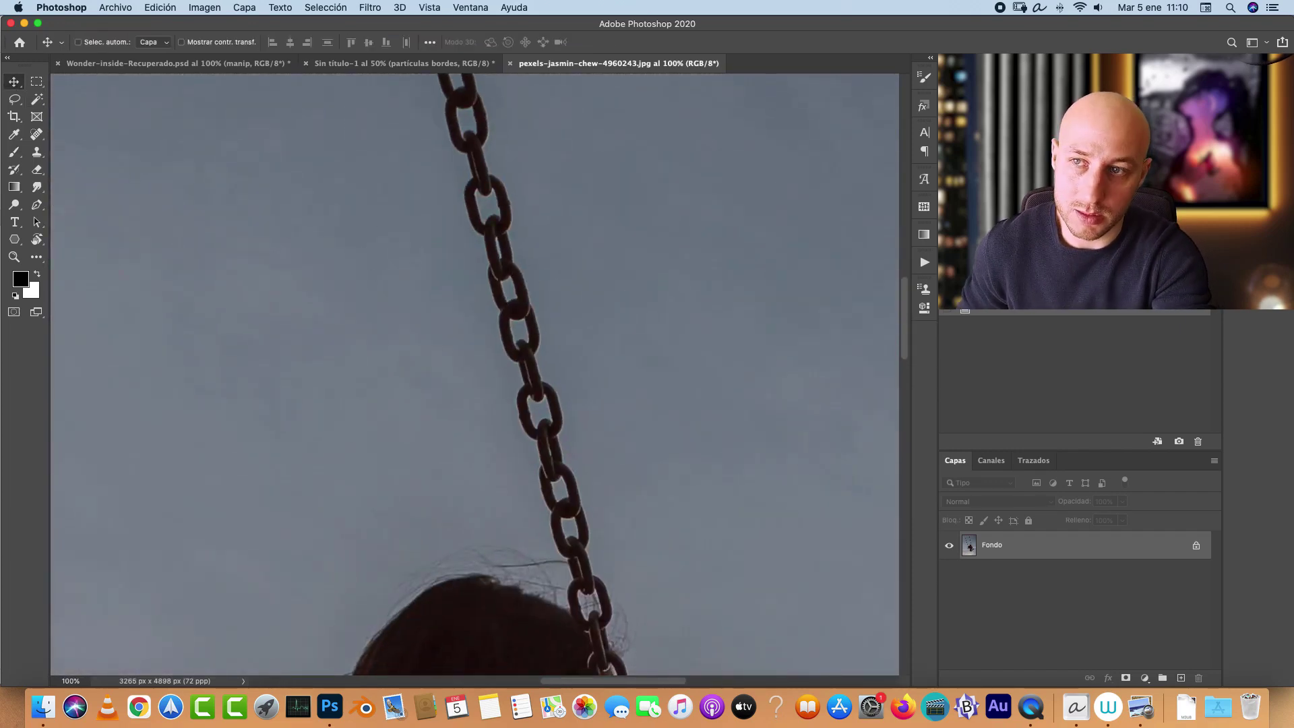
pyautogui.press('super+minus')
pyautogui.press('super+minus')
pyautogui.press('super+minus')
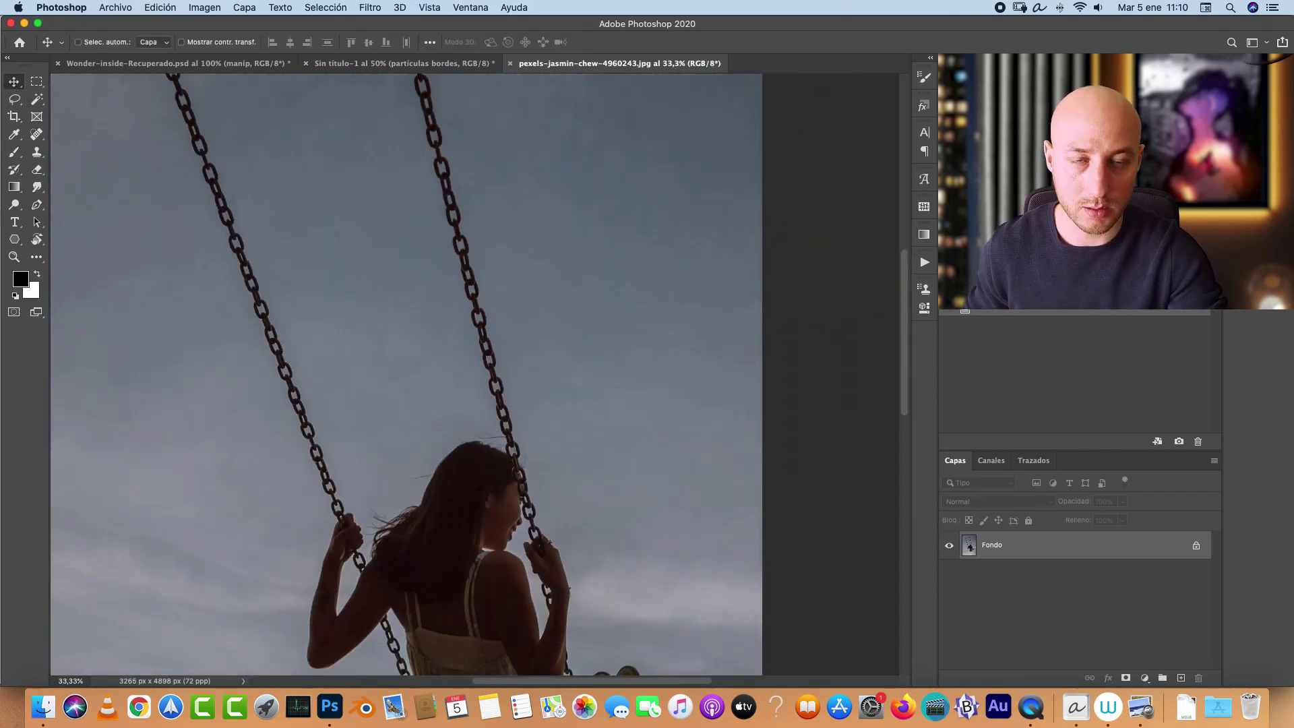
pyautogui.press('super+minus')
pyautogui.press('super+minus')
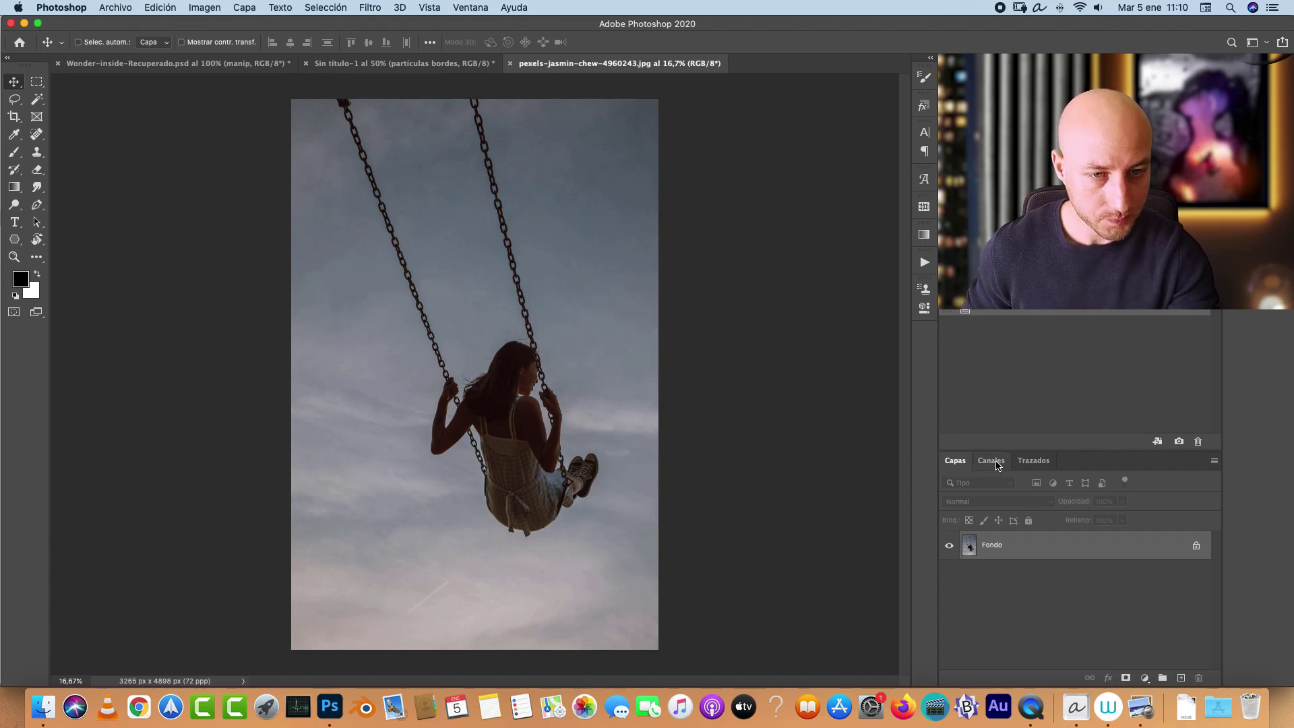
# Step: Compare the Rojo, Verde and Azul channels of the swing photo and leave Azul selected
pyautogui.click(997, 465)
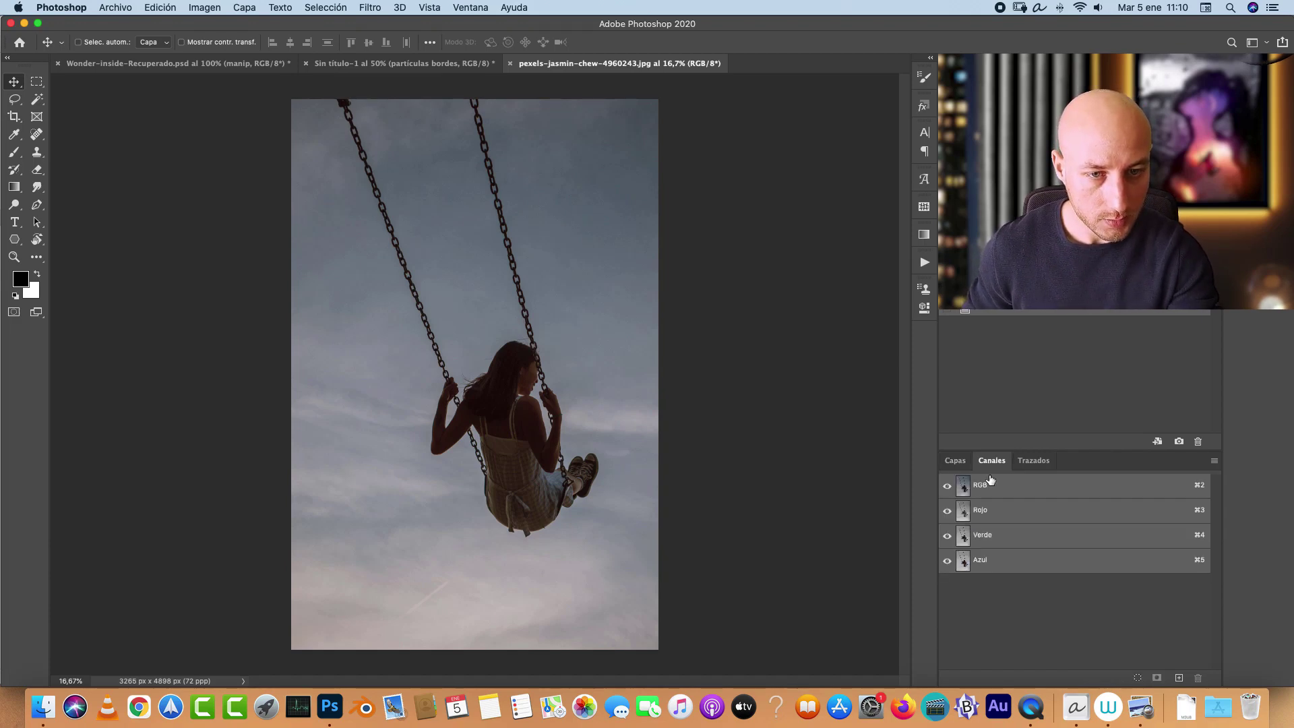
pyautogui.click(1008, 509)
pyautogui.click(1003, 538)
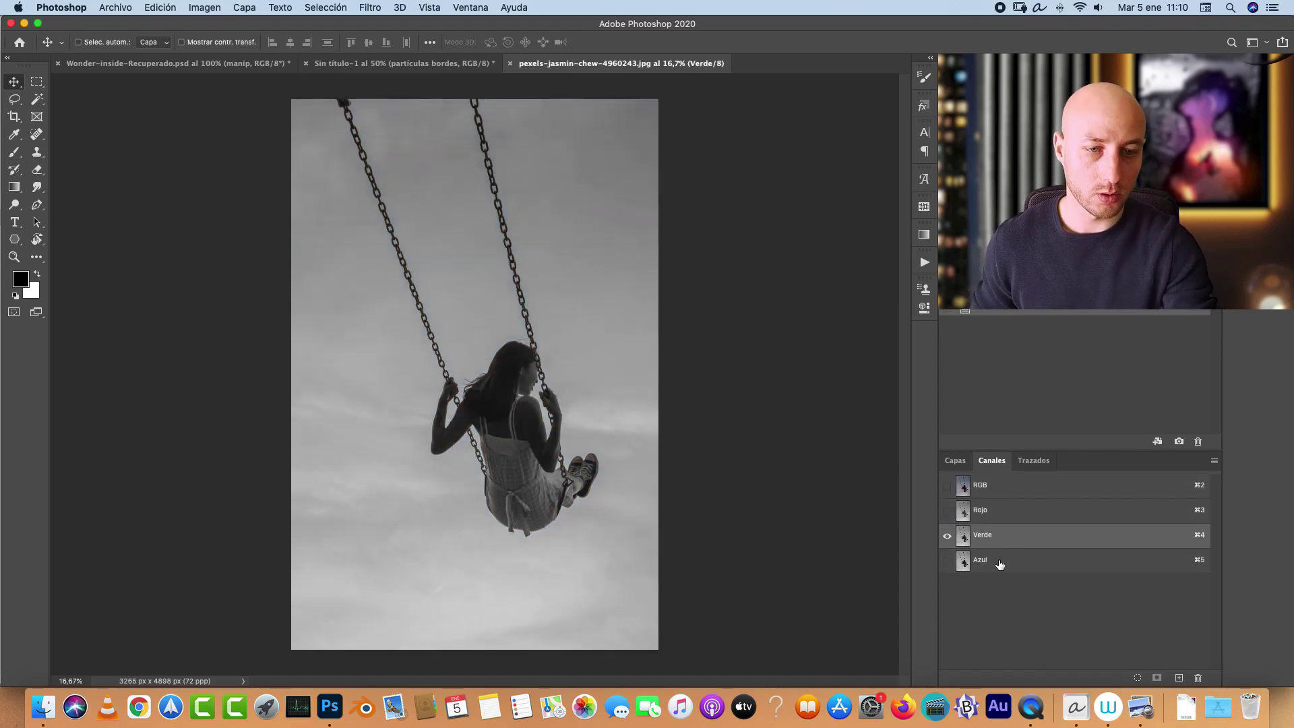
pyautogui.click(999, 562)
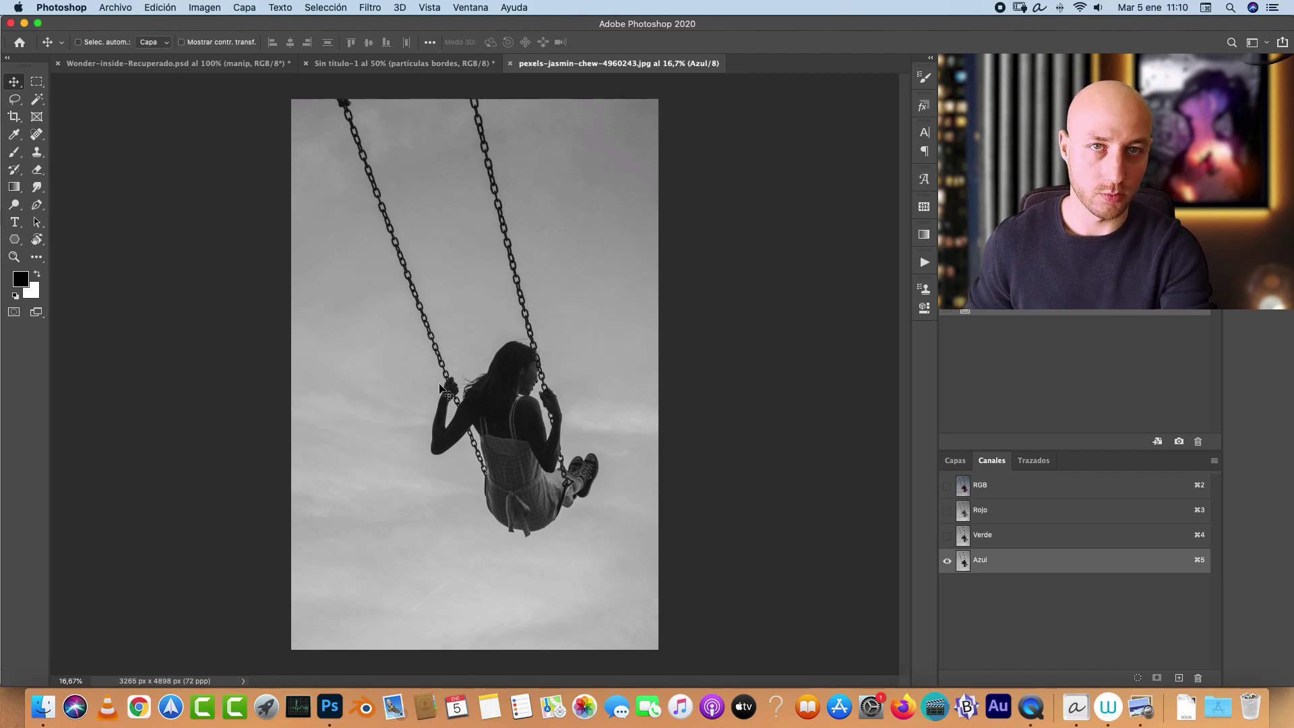
pyautogui.click(999, 537)
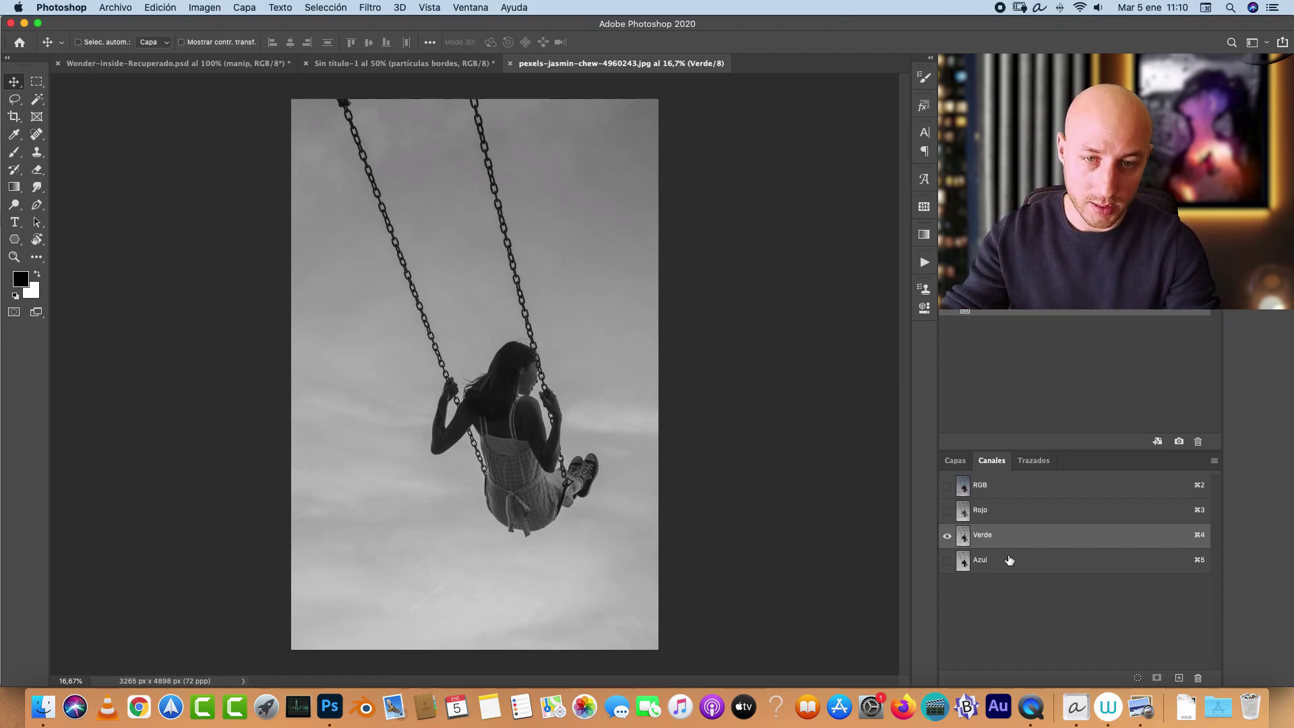
pyautogui.click(1008, 560)
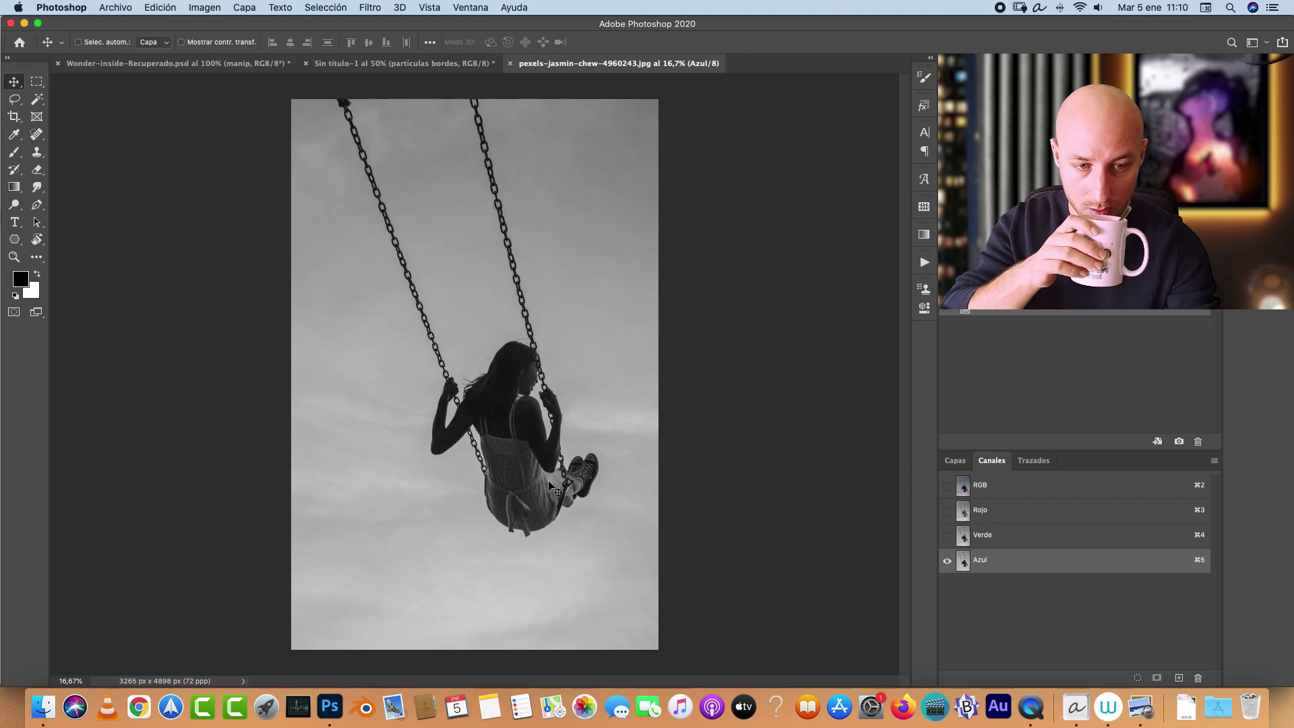
# Step: Start a Calculations operation on the Azul channel with Luz intensa blending and check the chain edges in the preview
pyautogui.click(215, 9)
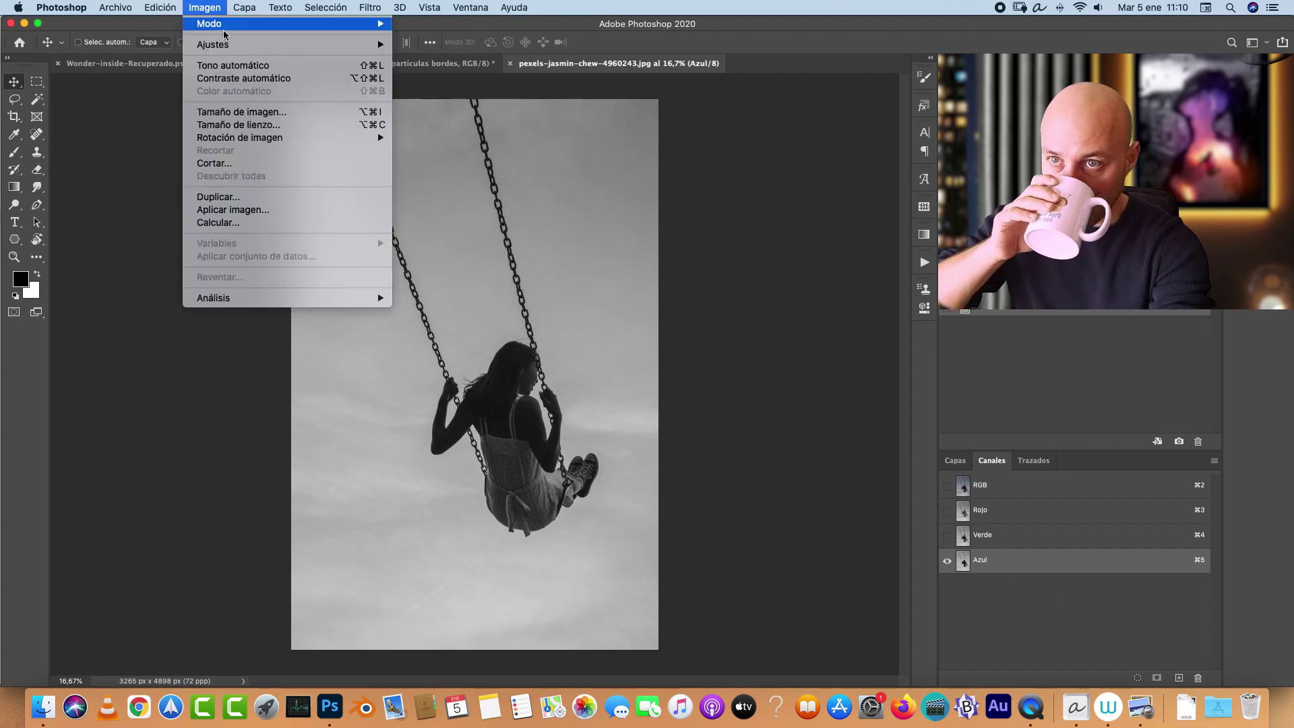
pyautogui.click(248, 224)
pyautogui.moveTo(766, 152); pyautogui.dragTo(916, 188)
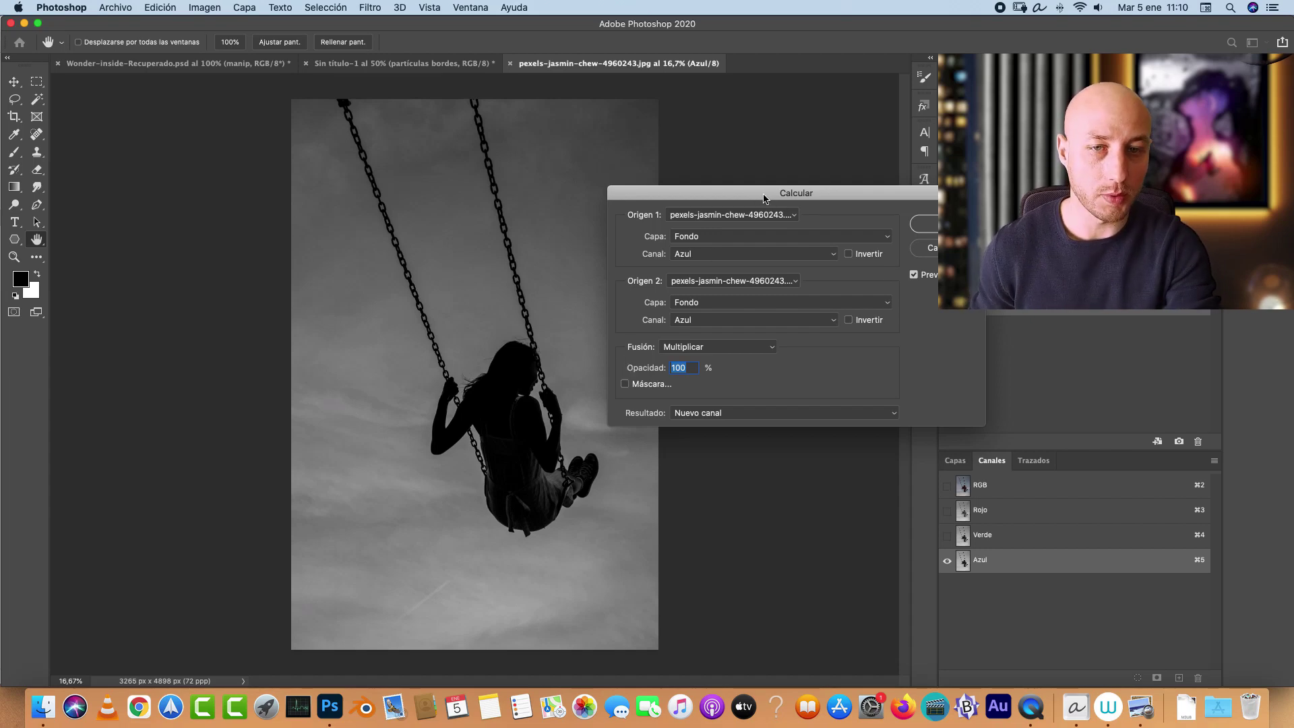
pyautogui.moveTo(765, 199); pyautogui.dragTo(733, 167)
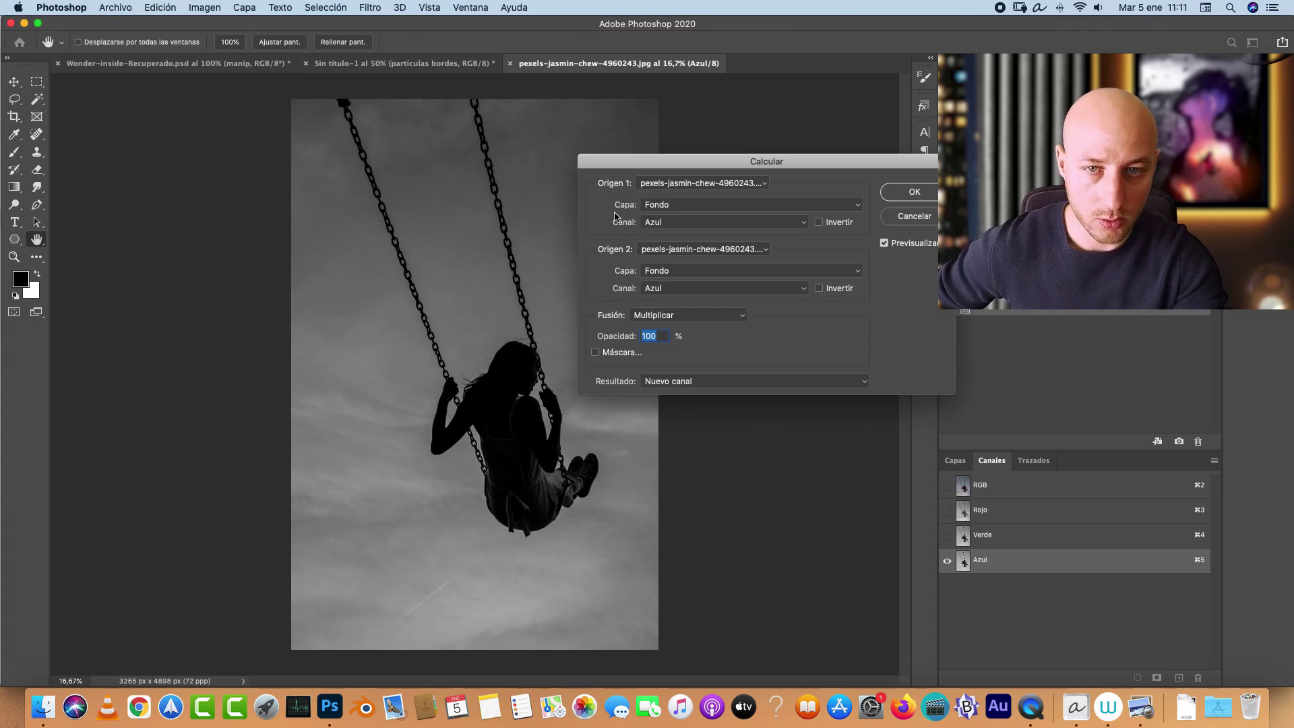
pyautogui.click(674, 315)
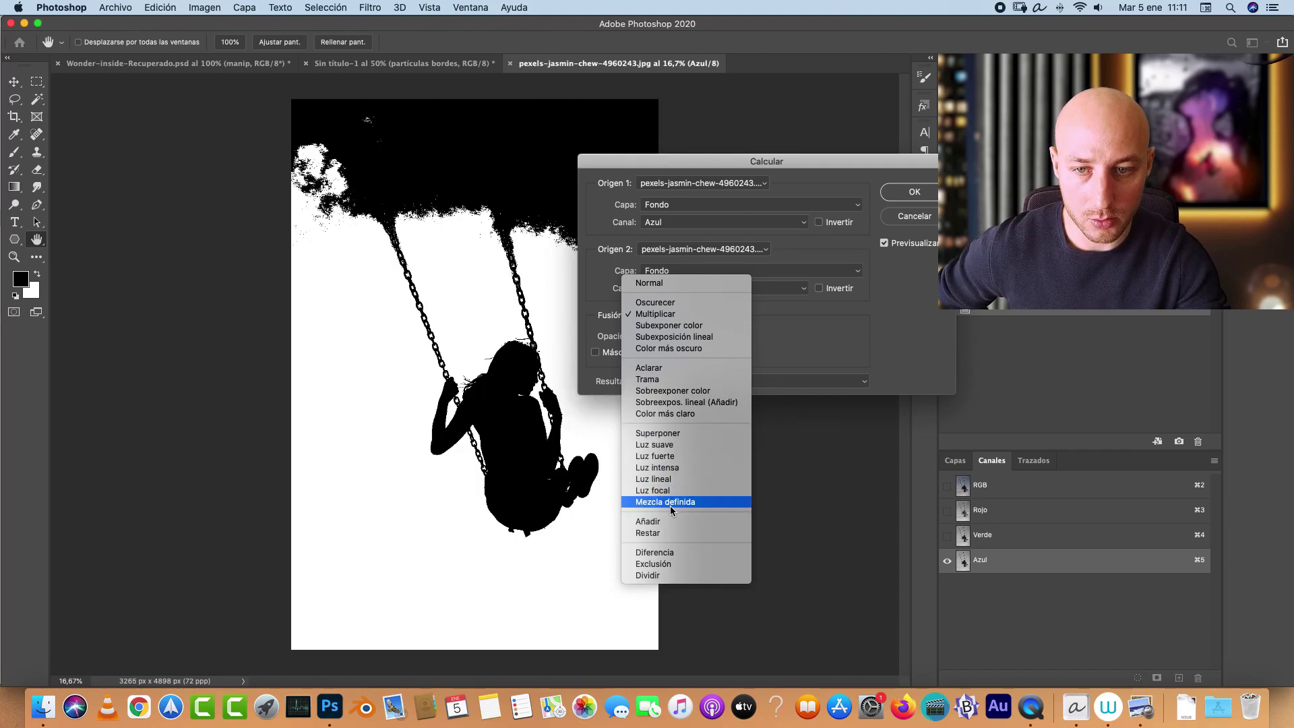
pyautogui.click(669, 467)
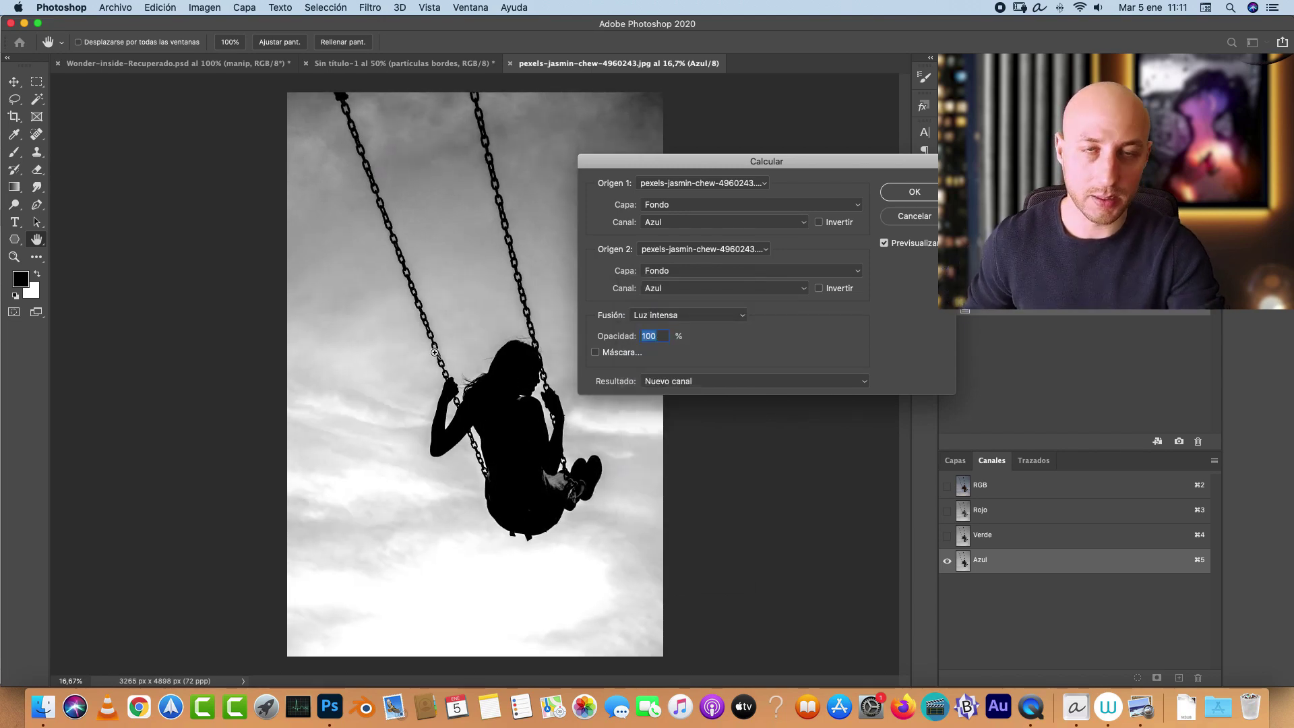
pyautogui.scroll(5, 435, 353)
pyautogui.scroll(10, 418, 418)
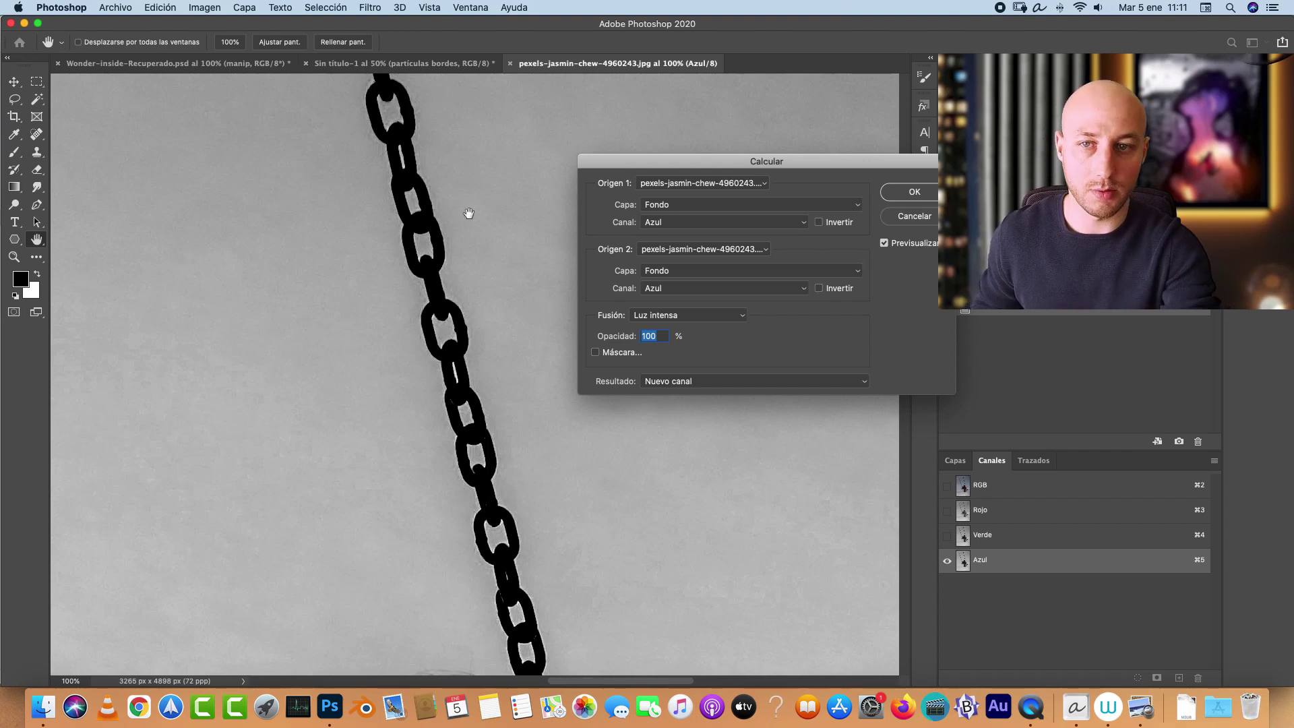
# Step: Try inverting the second source, revert that, and set the first source's channel to Verde
pyautogui.click(819, 289)
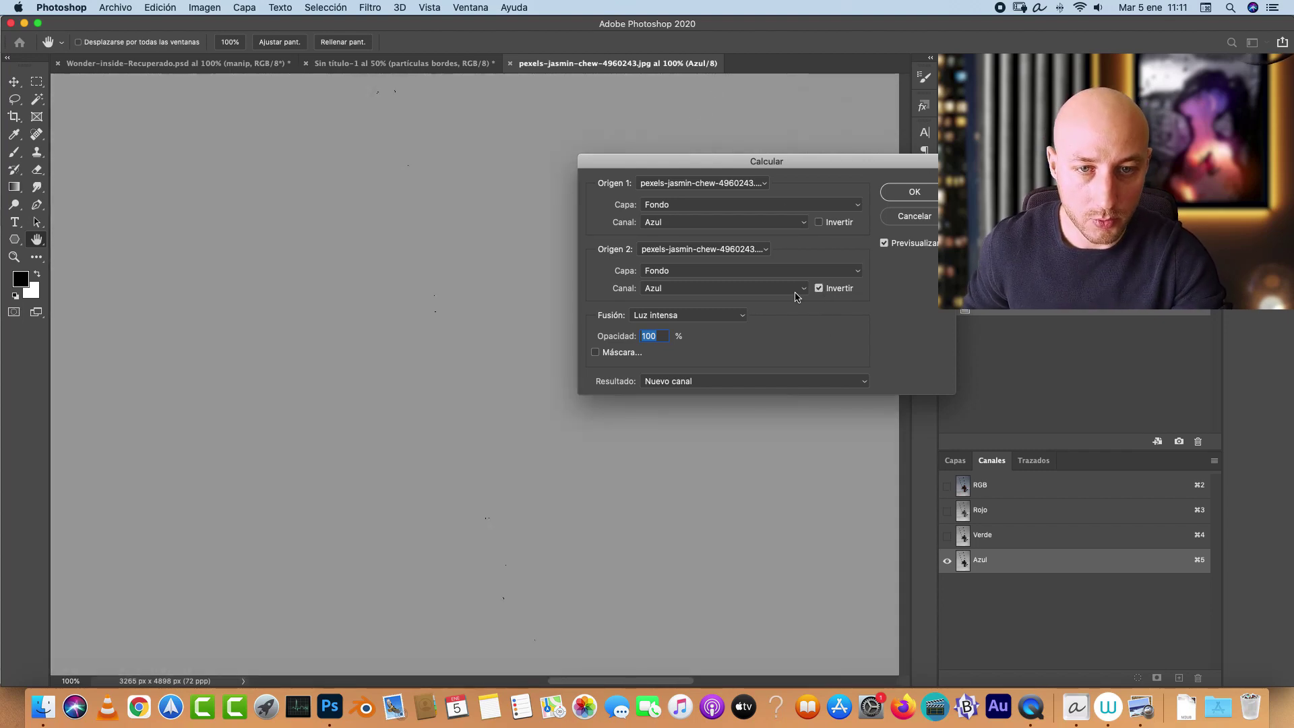
pyautogui.click(819, 288)
pyautogui.click(748, 223)
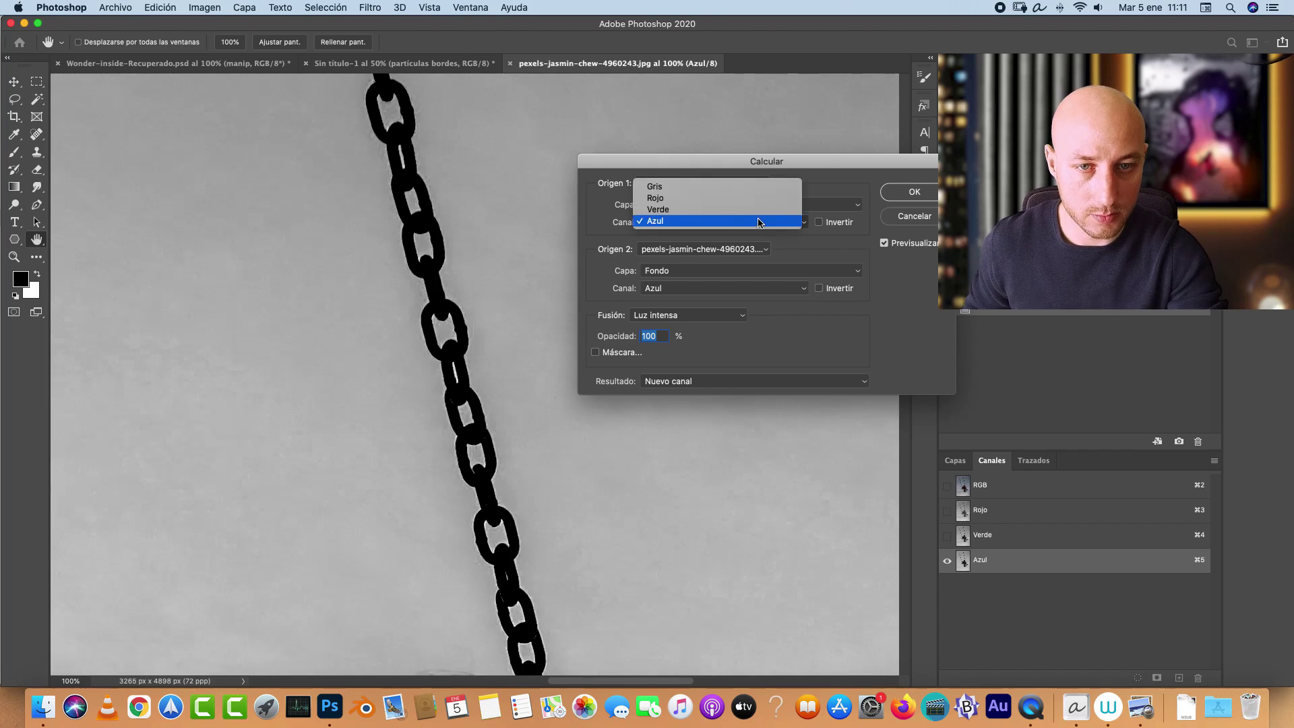
pyautogui.click(695, 209)
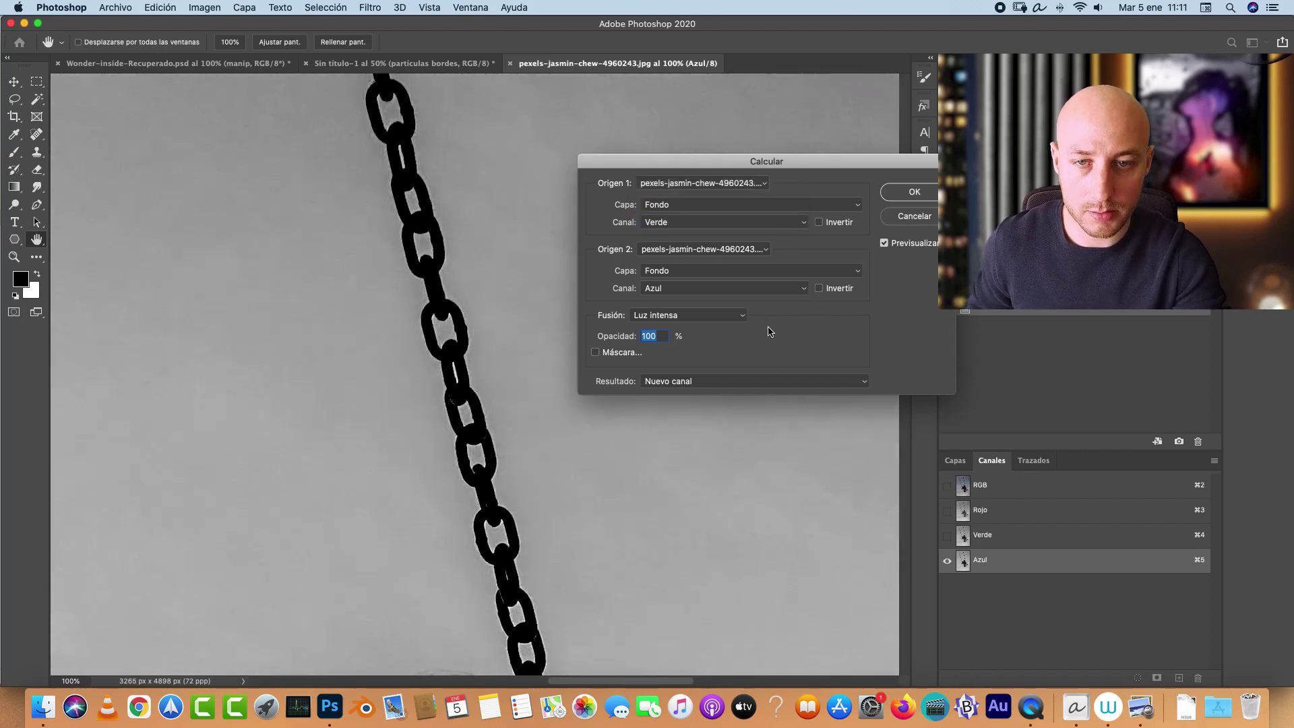
# Step: Try inverting the first source, check the preview on the chain and figure, and set the blending to Diferencia
pyautogui.click(819, 222)
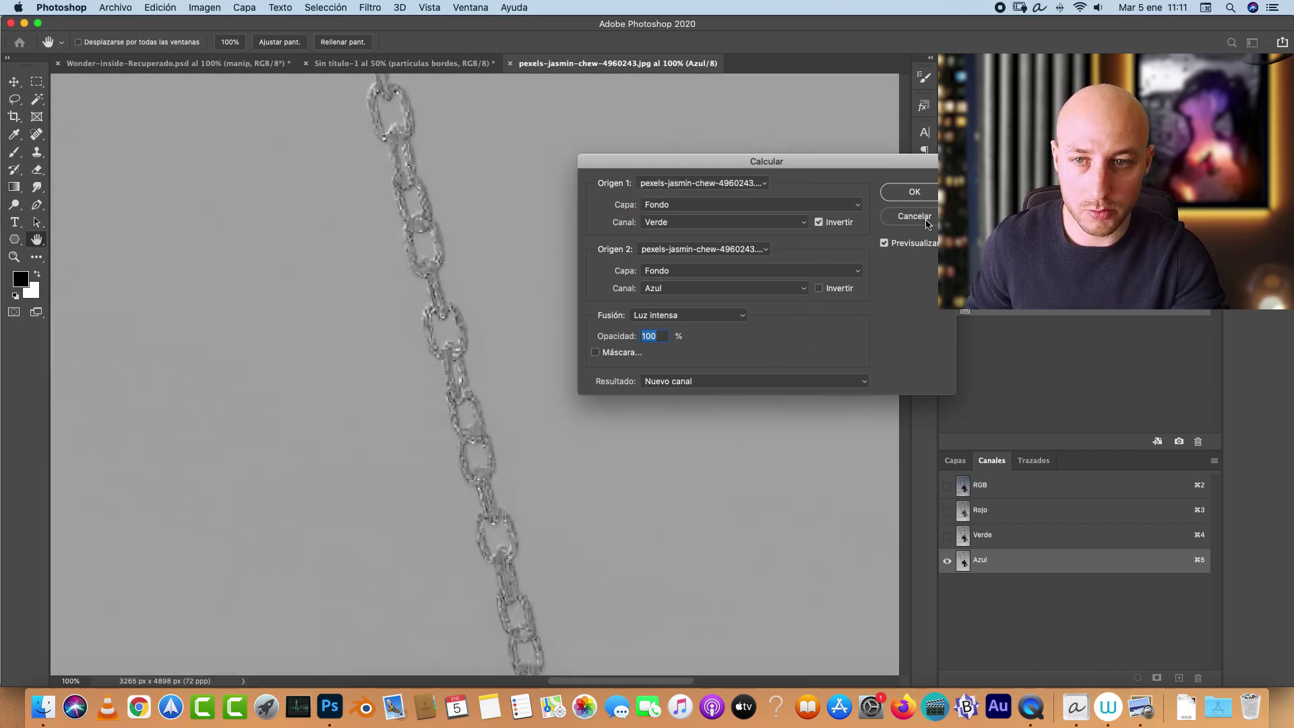
pyautogui.press('alt')
pyautogui.rightClick(462, 368)
pyautogui.click(462, 330)
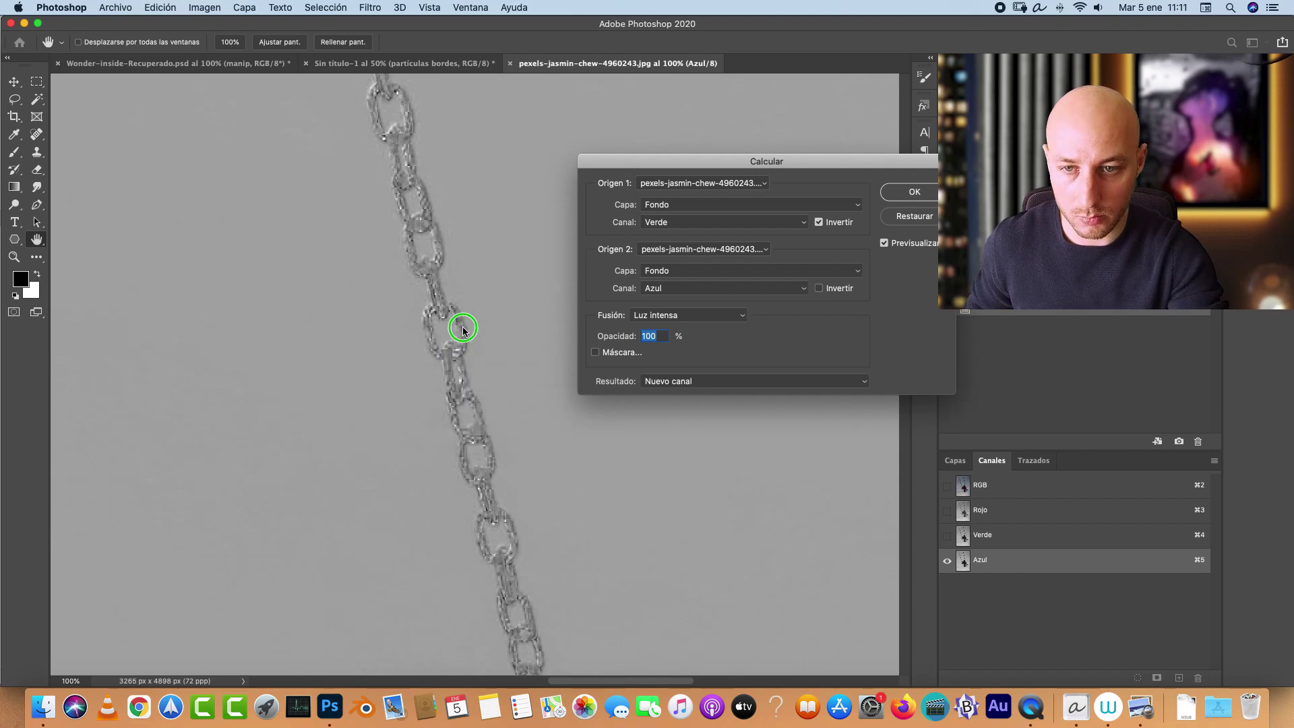
pyautogui.rightClick(465, 328)
pyautogui.click(511, 333)
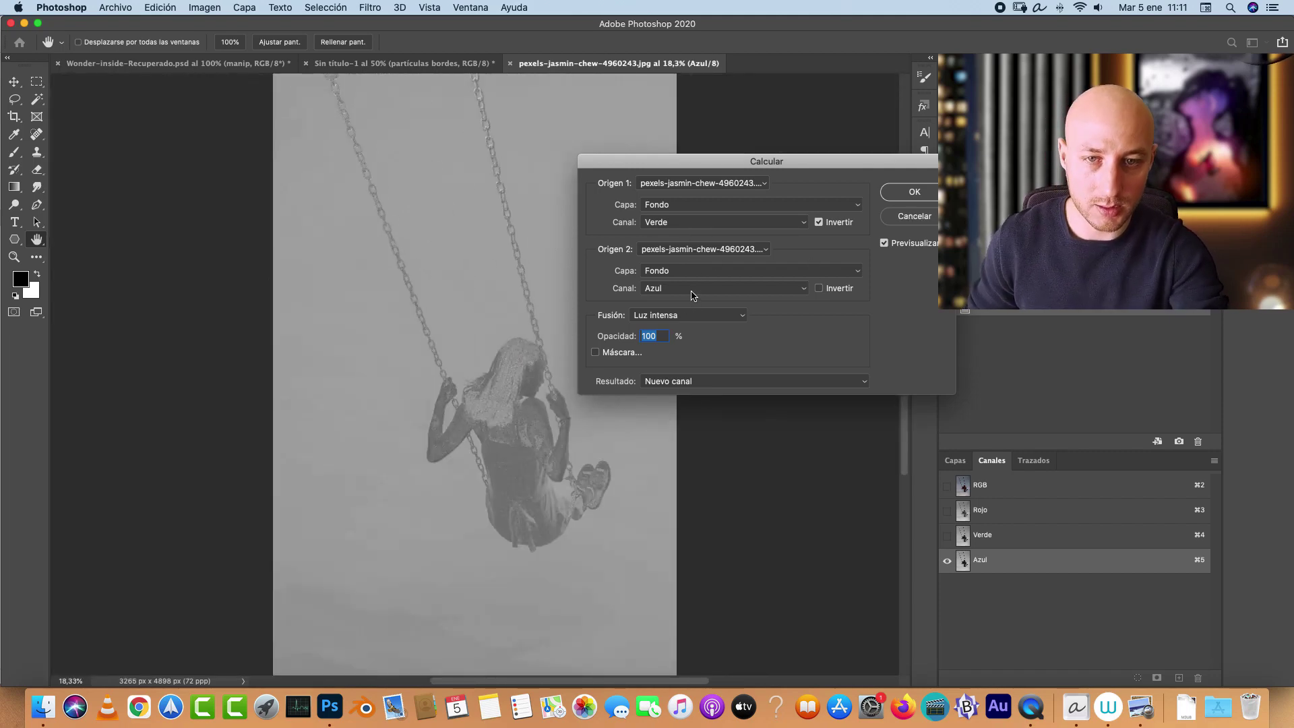
pyautogui.click(701, 321)
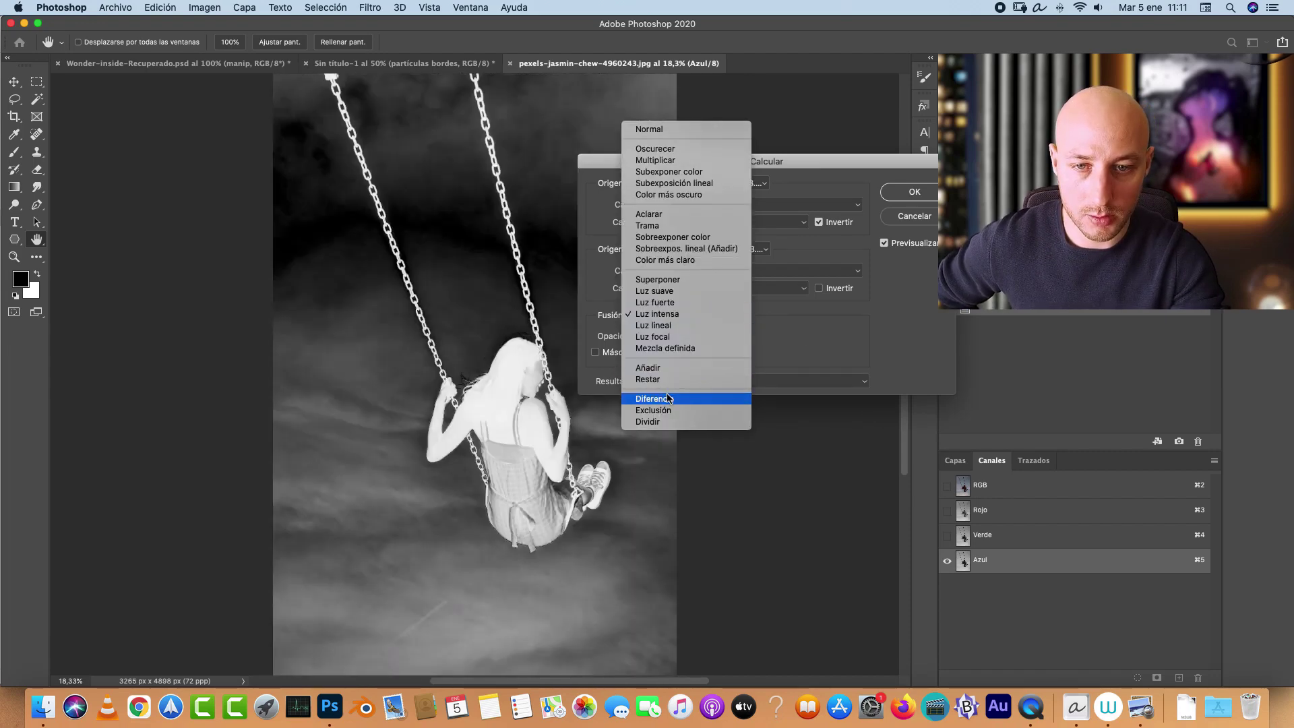
pyautogui.click(669, 398)
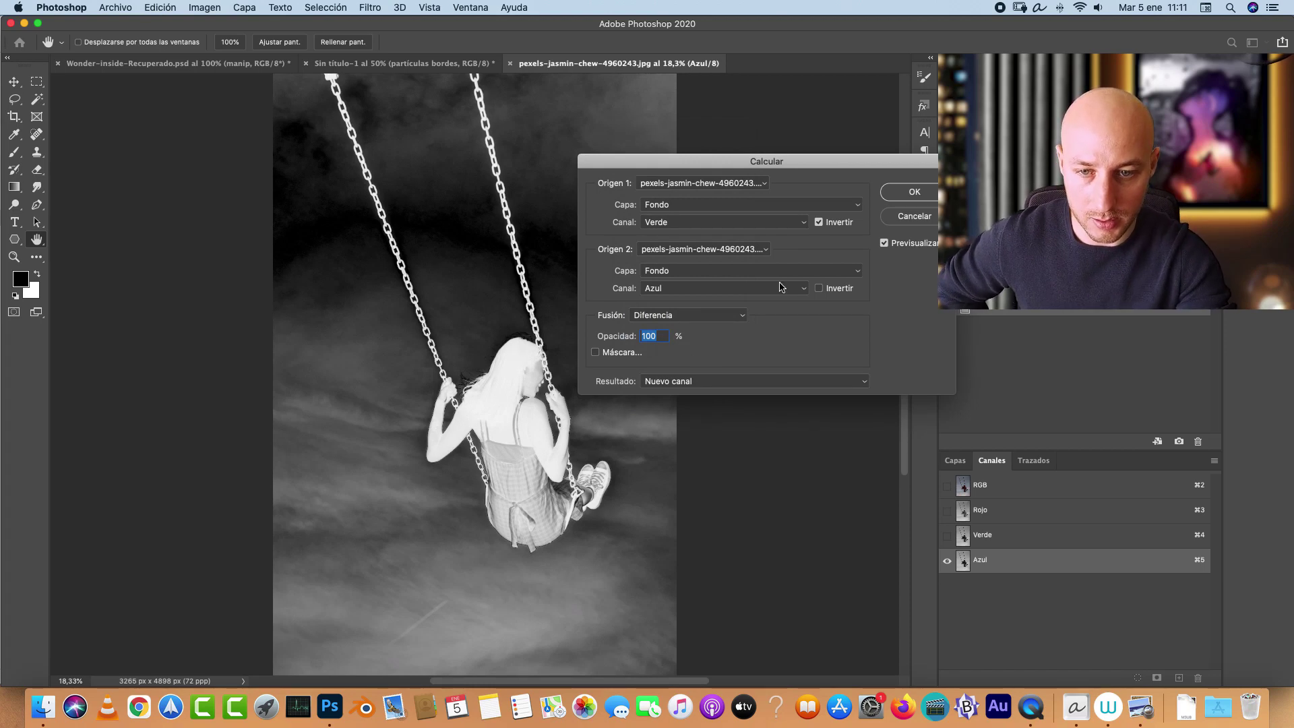
# Step: Try the calculation without inverting the first source and with Rojo as the second source's channel, then restore inversion and Azul
pyautogui.click(819, 222)
pyautogui.click(818, 222)
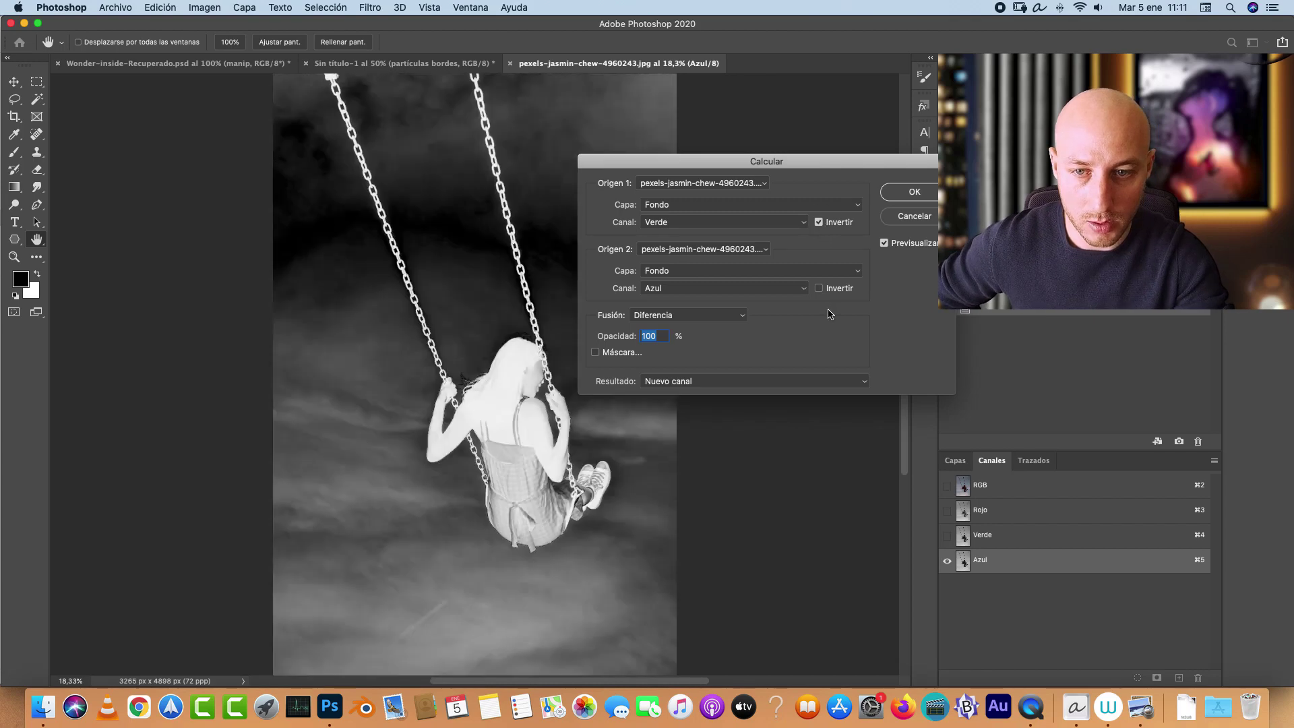
pyautogui.click(825, 290)
pyautogui.click(728, 288)
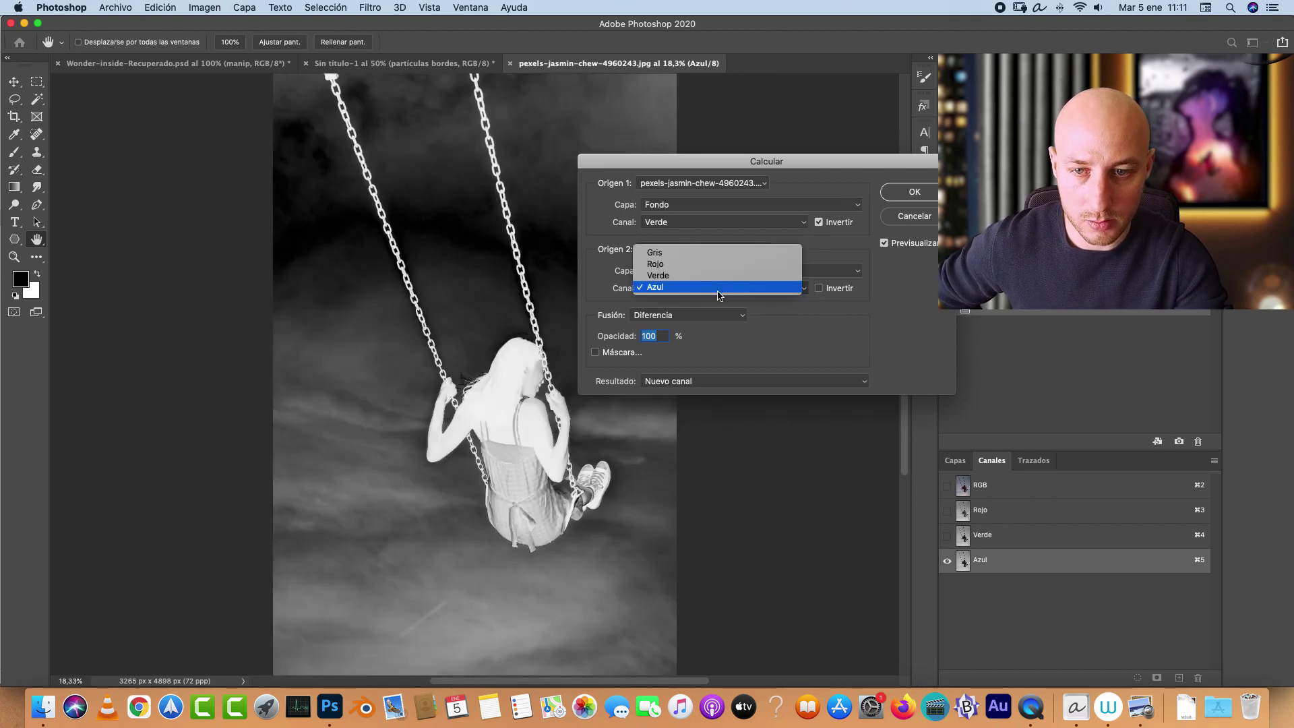
pyautogui.click(688, 259)
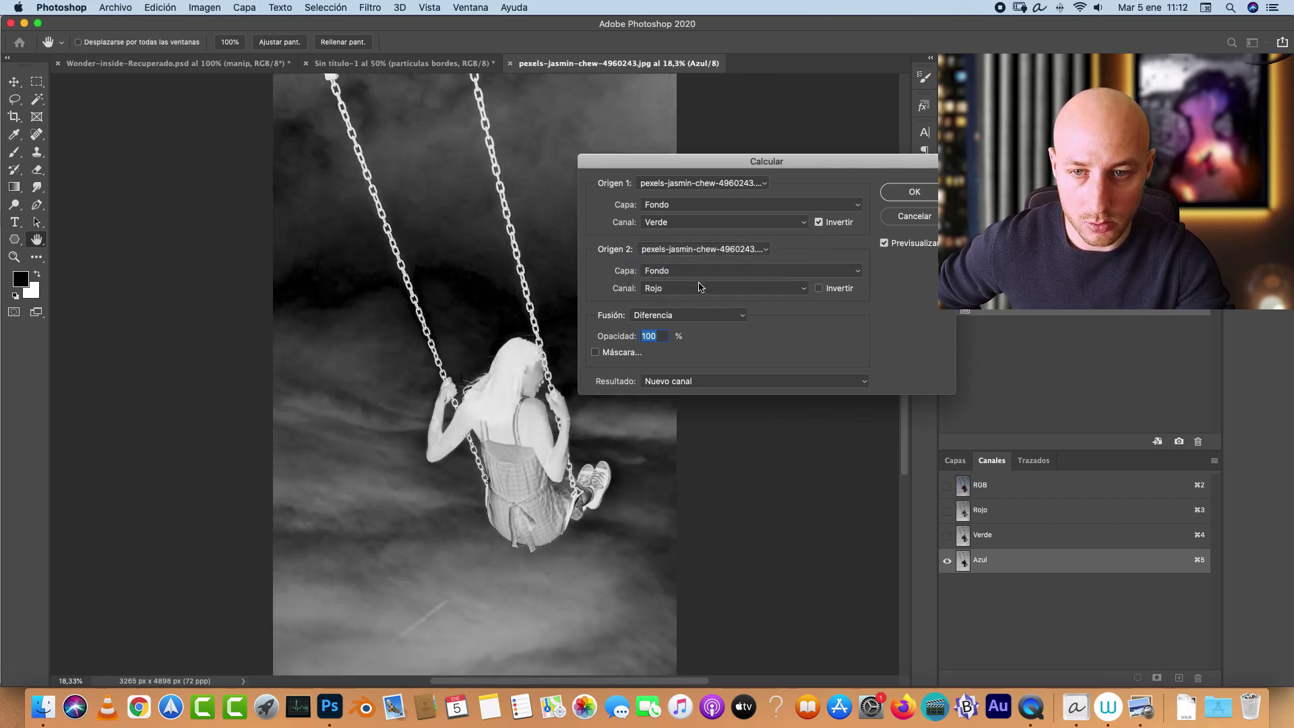
pyautogui.click(701, 287)
# Step: Set the blending to Luz lineal, turn off the first source's inversion, and output the calculation as a new channel
pyautogui.click(693, 315)
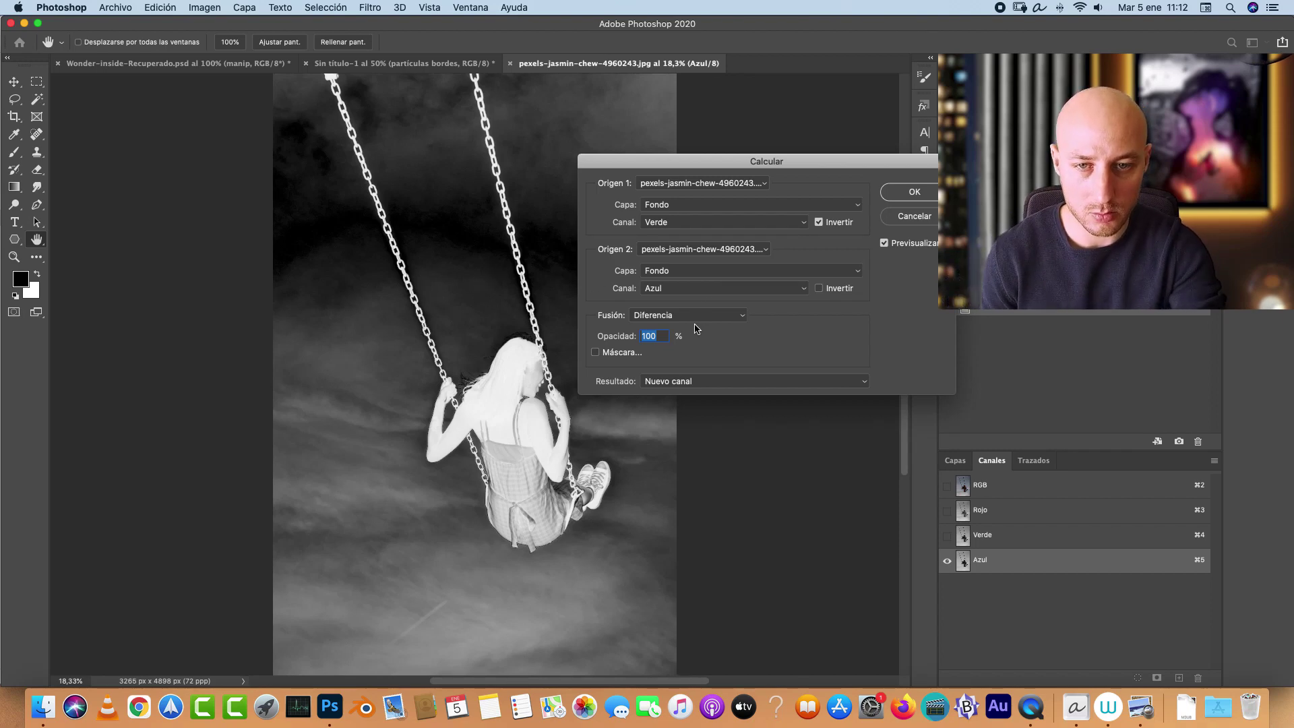
pyautogui.click(674, 315)
pyautogui.click(674, 241)
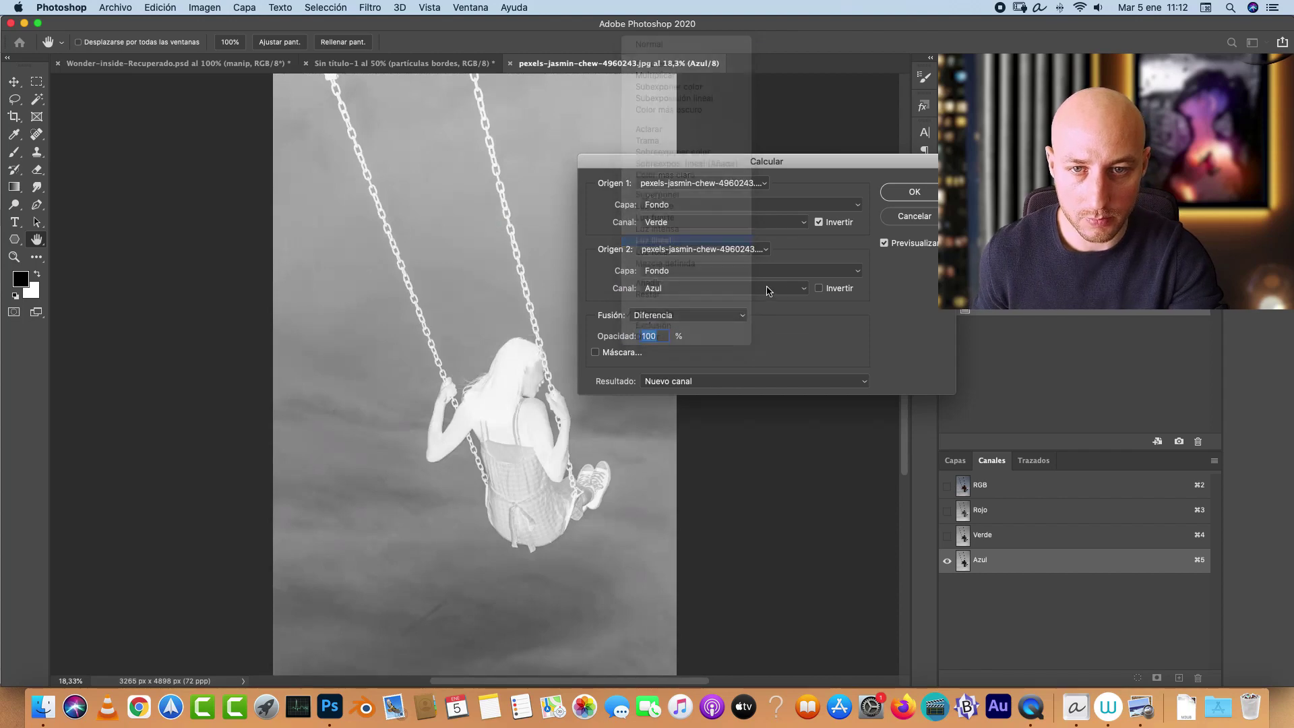
pyautogui.click(817, 224)
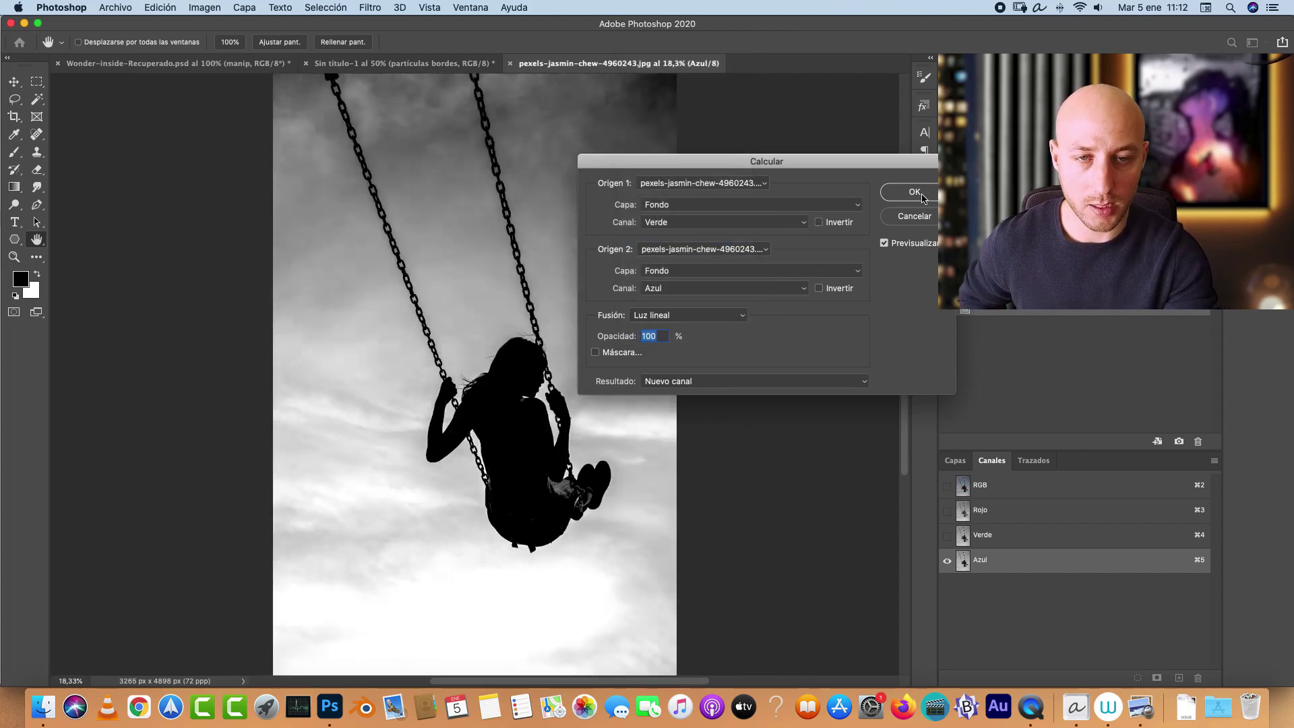
pyautogui.click(653, 384)
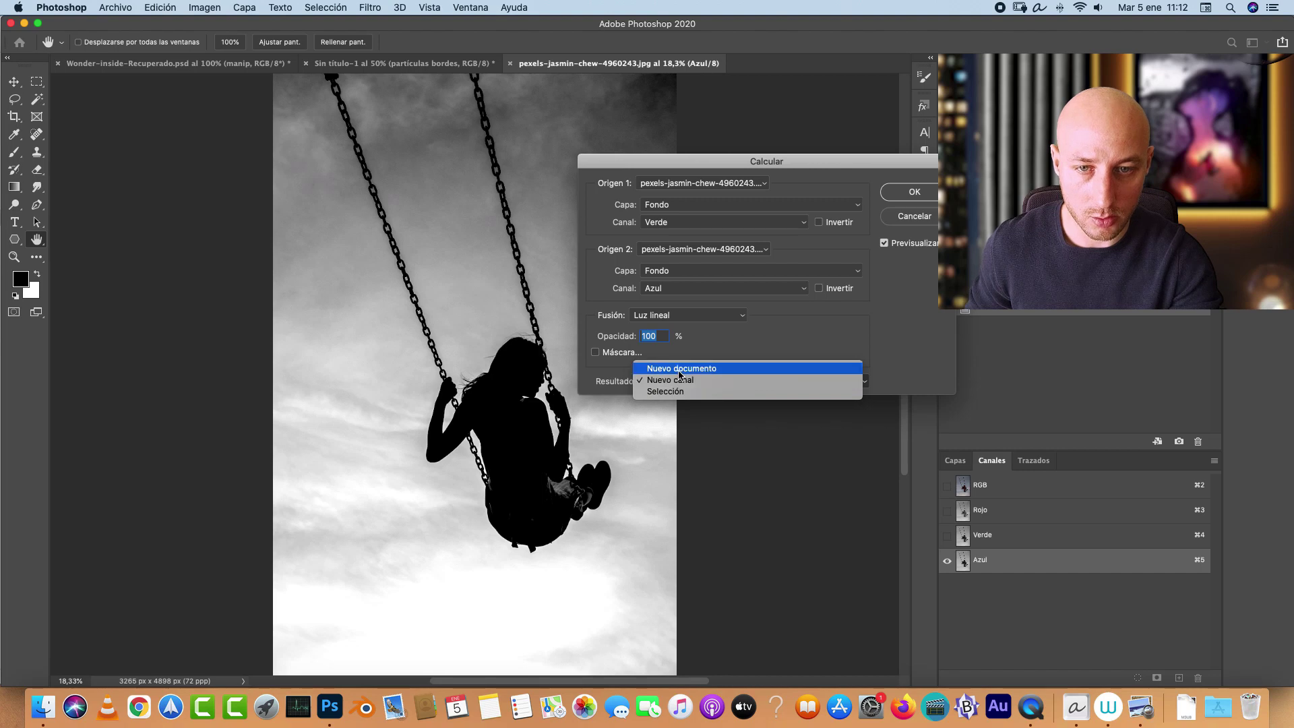
pyautogui.click(675, 380)
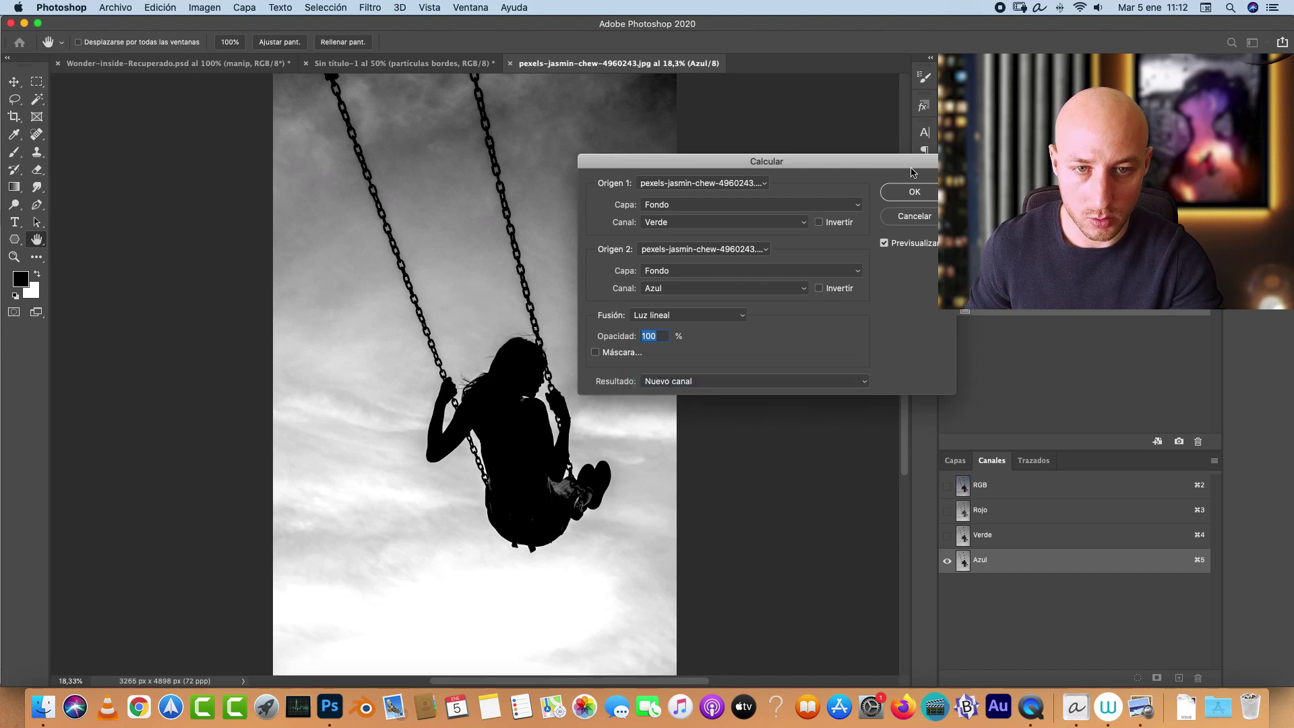
pyautogui.click(915, 194)
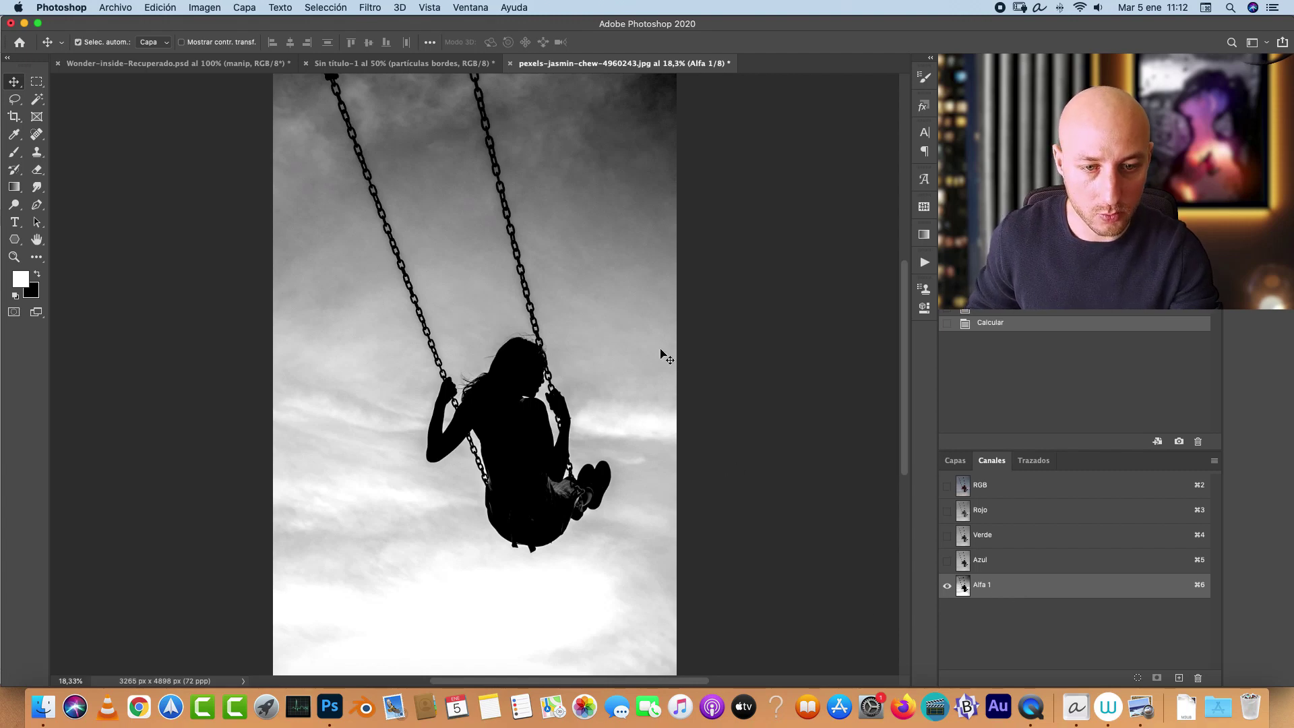
# Step: Examine the new alpha channel's edges around the girl's hair, the hands and both swing chains
pyautogui.press('super+1')
pyautogui.hscroll(6, 731, 423)
pyautogui.scroll(3, 730, 423)
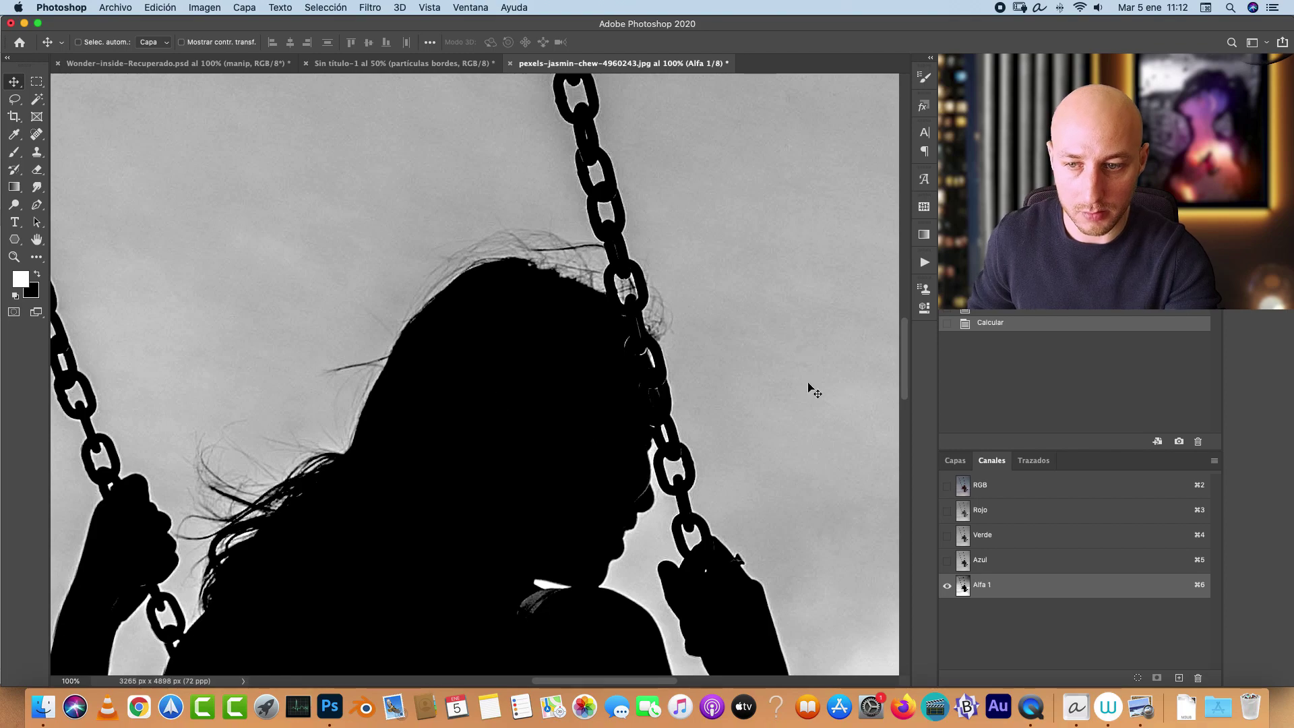
pyautogui.press('super+minus')
pyautogui.moveTo(672, 572); pyautogui.dragTo(578, 433)
pyautogui.scroll(10, 617, 282)
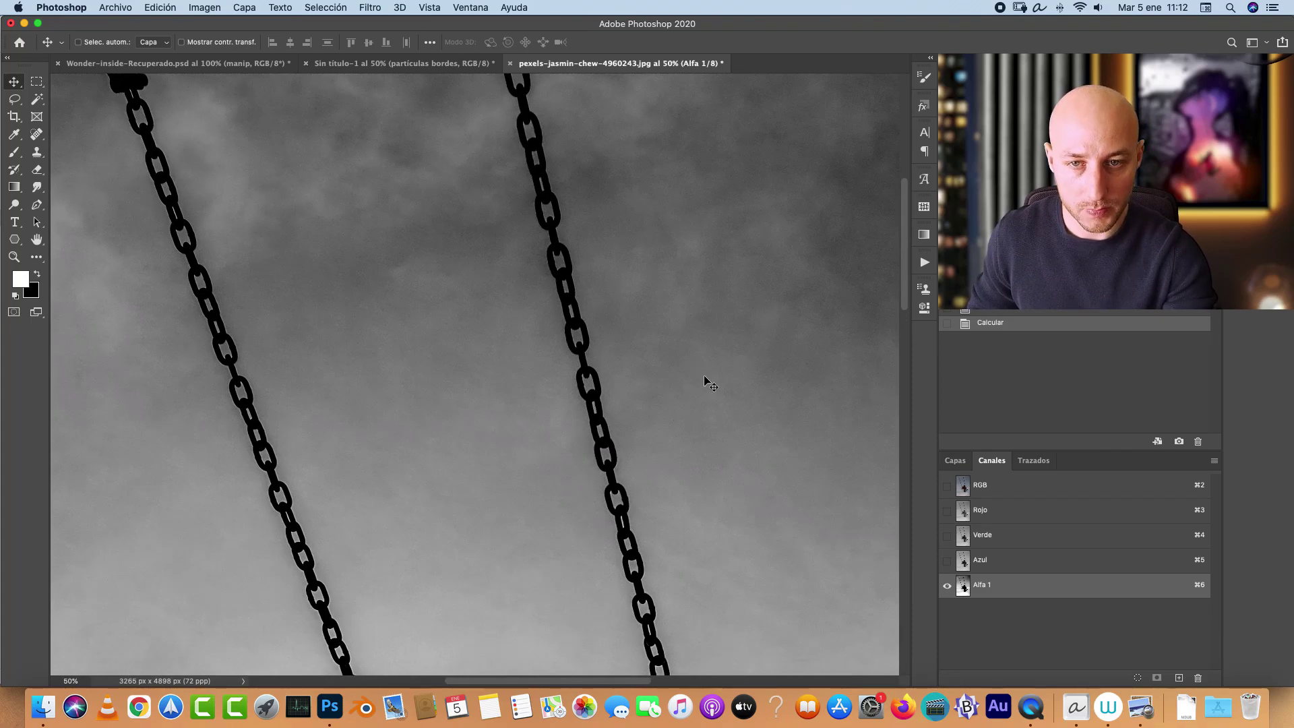
pyautogui.press('super+minus')
pyautogui.press('super+minus')
pyautogui.scroll(-5, 586, 384)
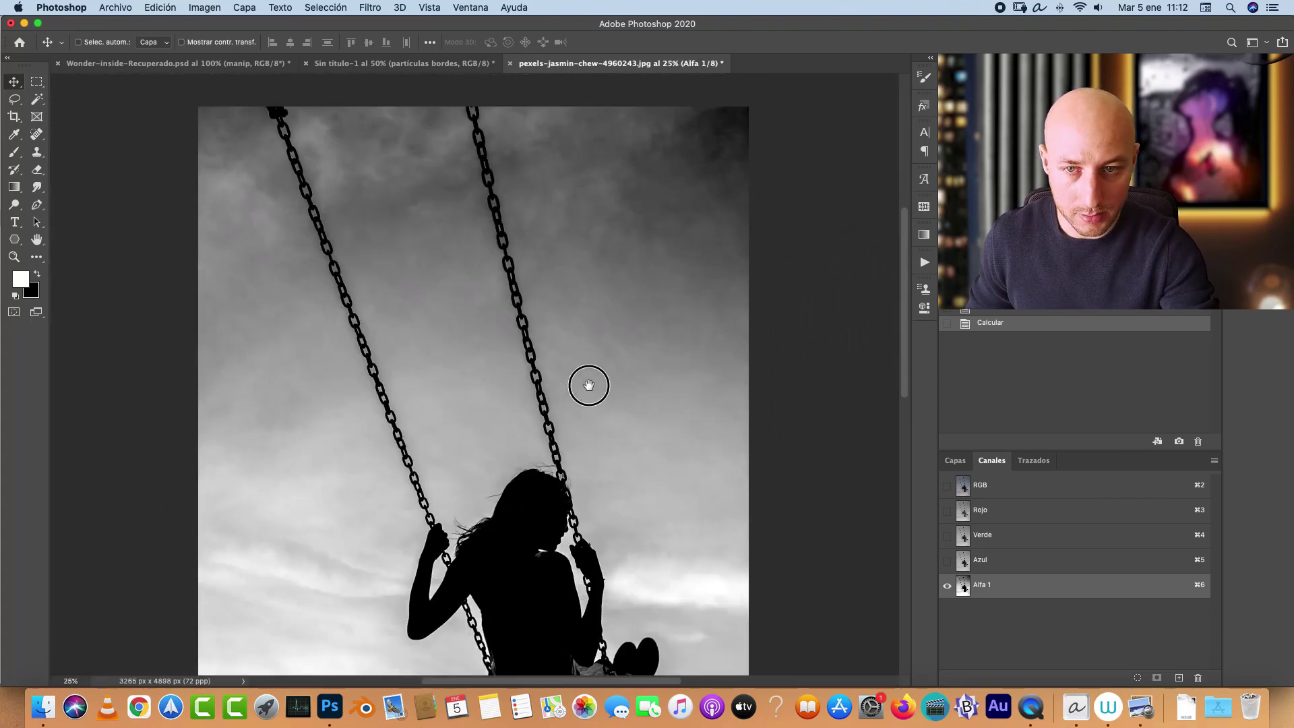
pyautogui.press('super+minus')
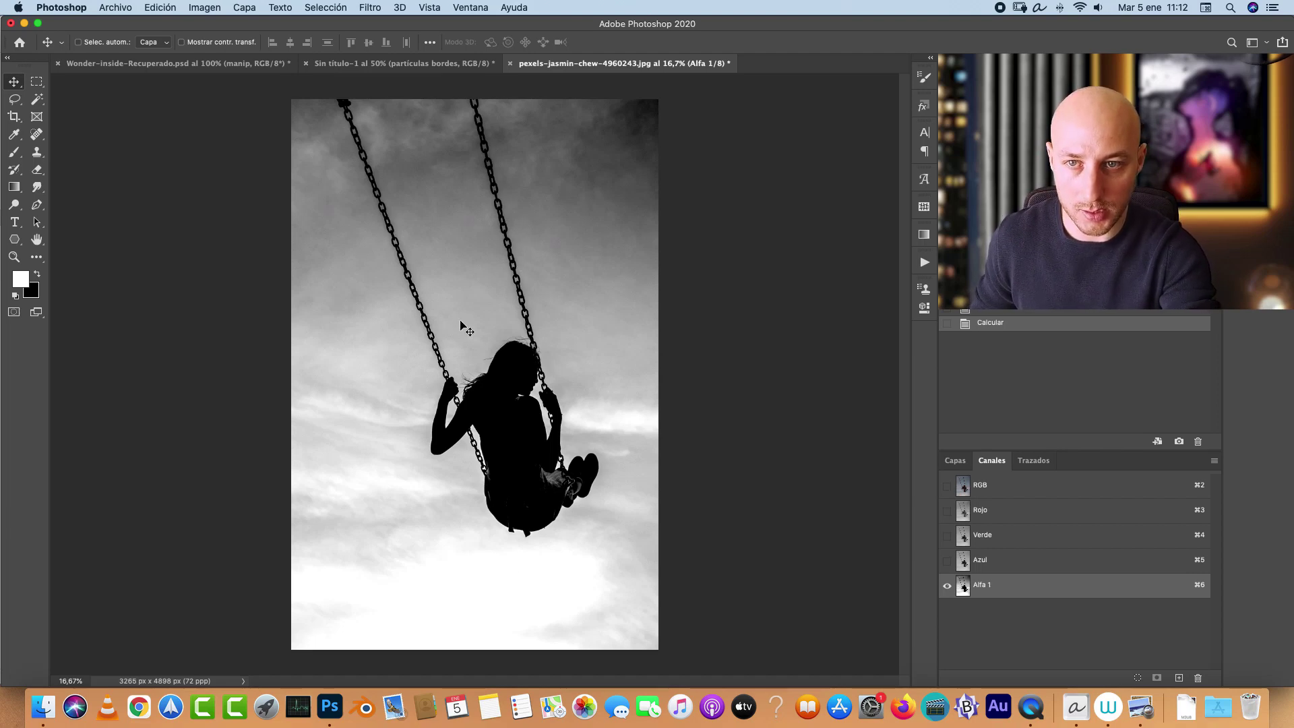
# Step: Apply Levels to the Alfa 1 channel with midtones at 1,43, a lower white input point and a slightly raised black input point
pyautogui.press('super+l')
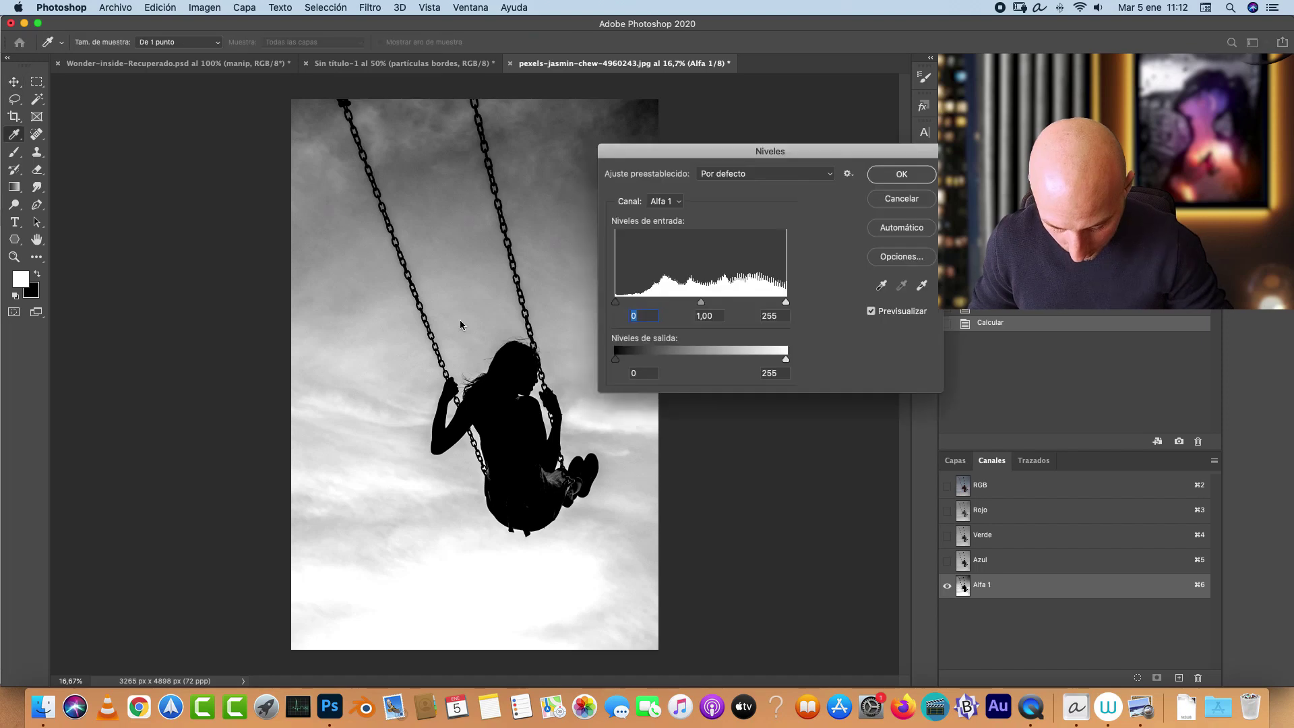
pyautogui.moveTo(756, 147); pyautogui.dragTo(774, 147)
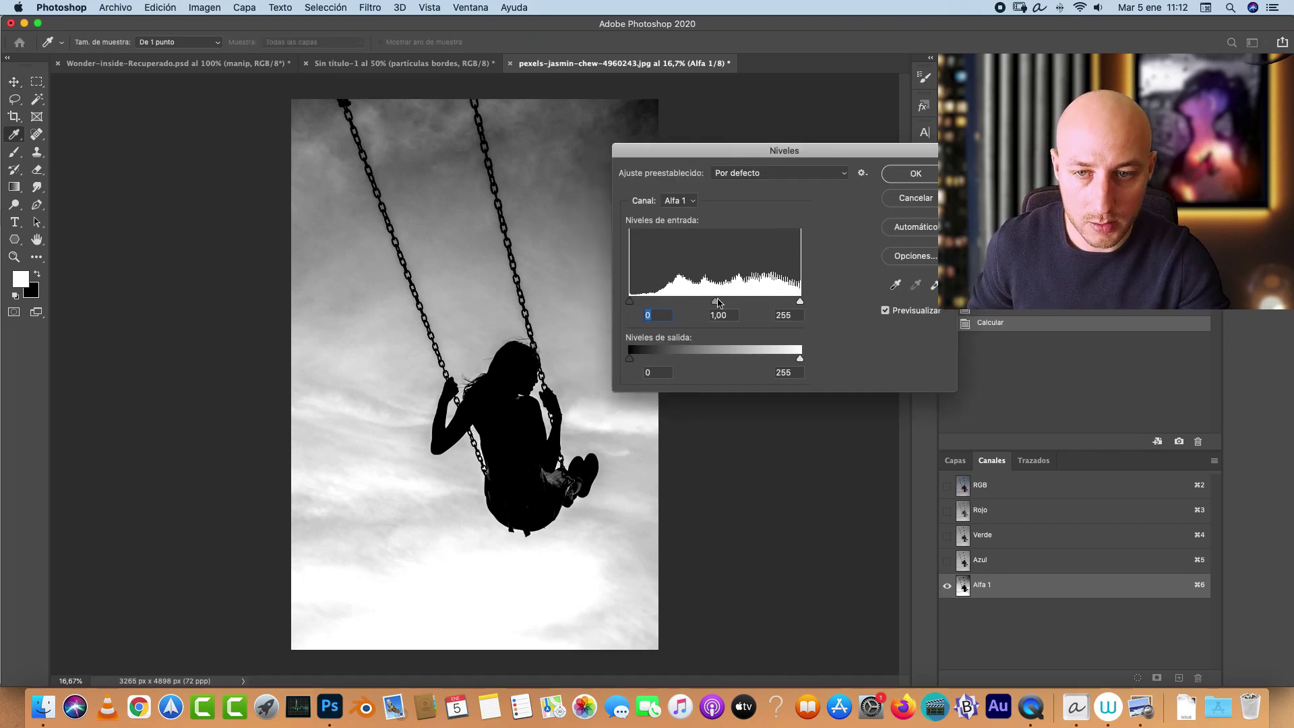
pyautogui.moveTo(716, 302); pyautogui.dragTo(693, 302)
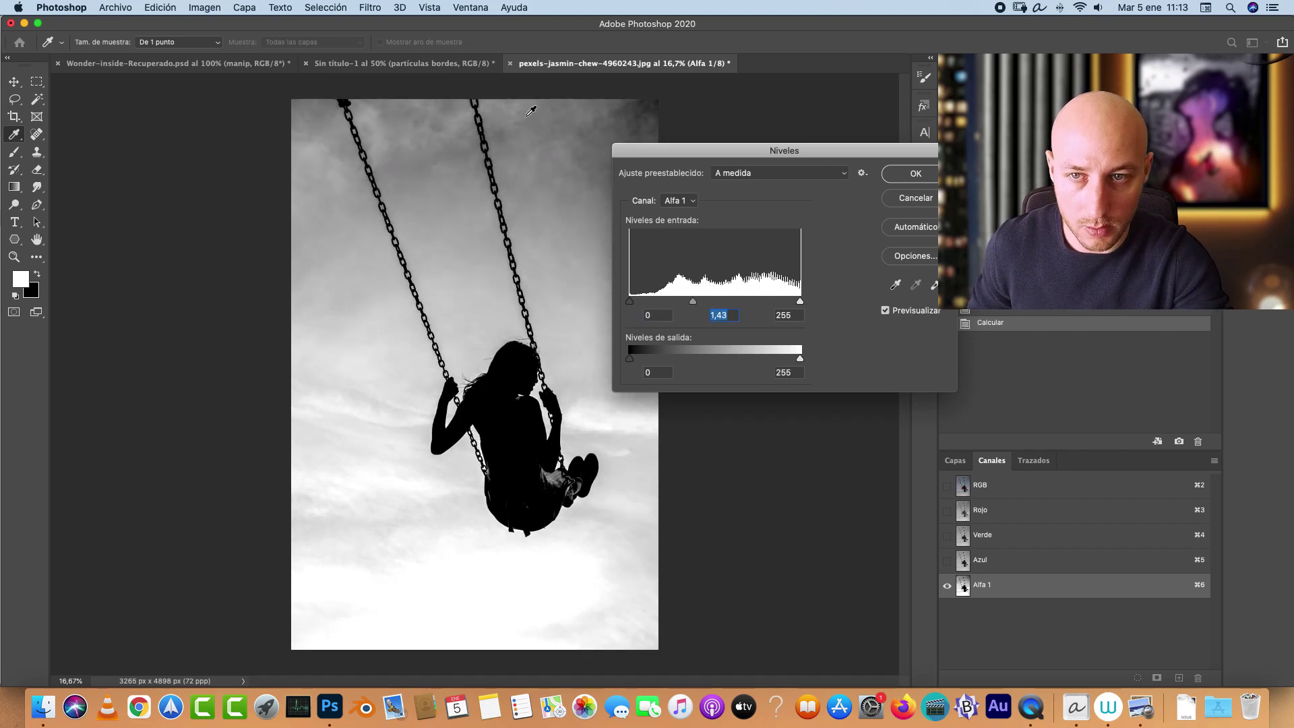
pyautogui.moveTo(798, 301); pyautogui.dragTo(763, 303)
pyautogui.moveTo(629, 301); pyautogui.dragTo(639, 301)
pyautogui.click(915, 174)
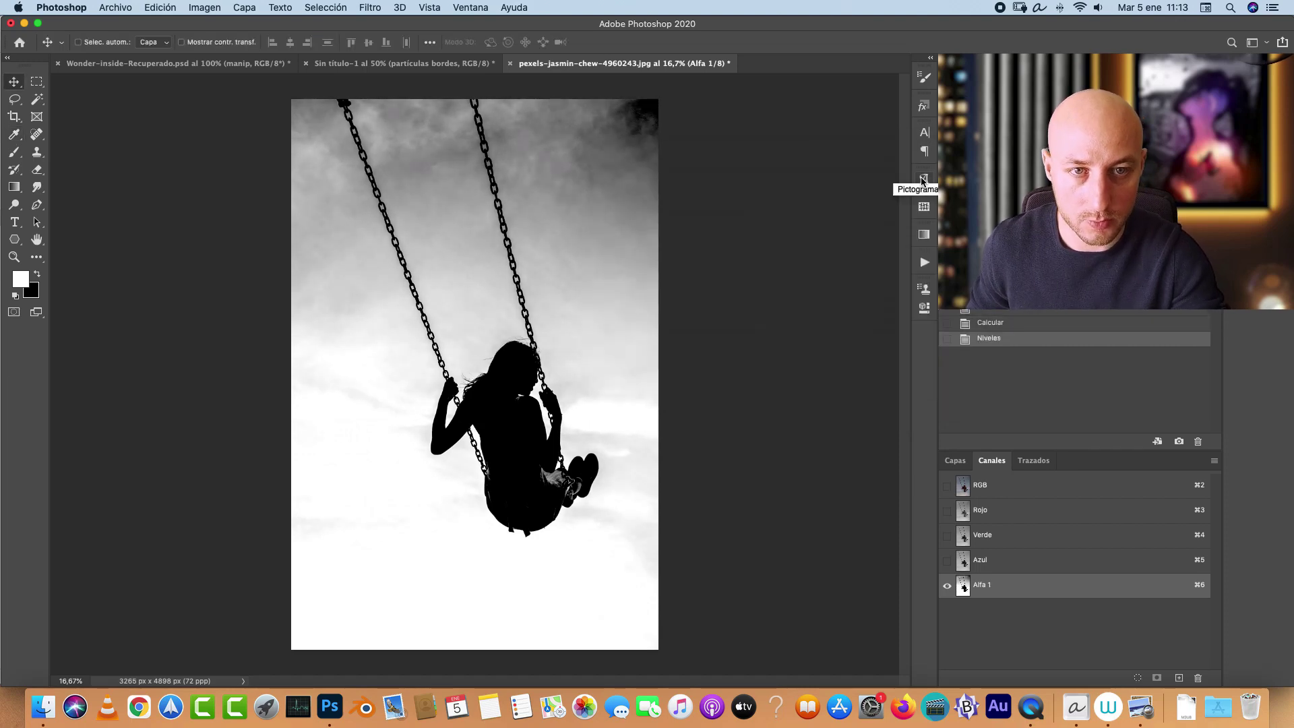
# Step: Set up a soft round 100 px brush in Superponer mode for painting white on the Alfa 1 channel
pyautogui.scroll(5, 439, 217)
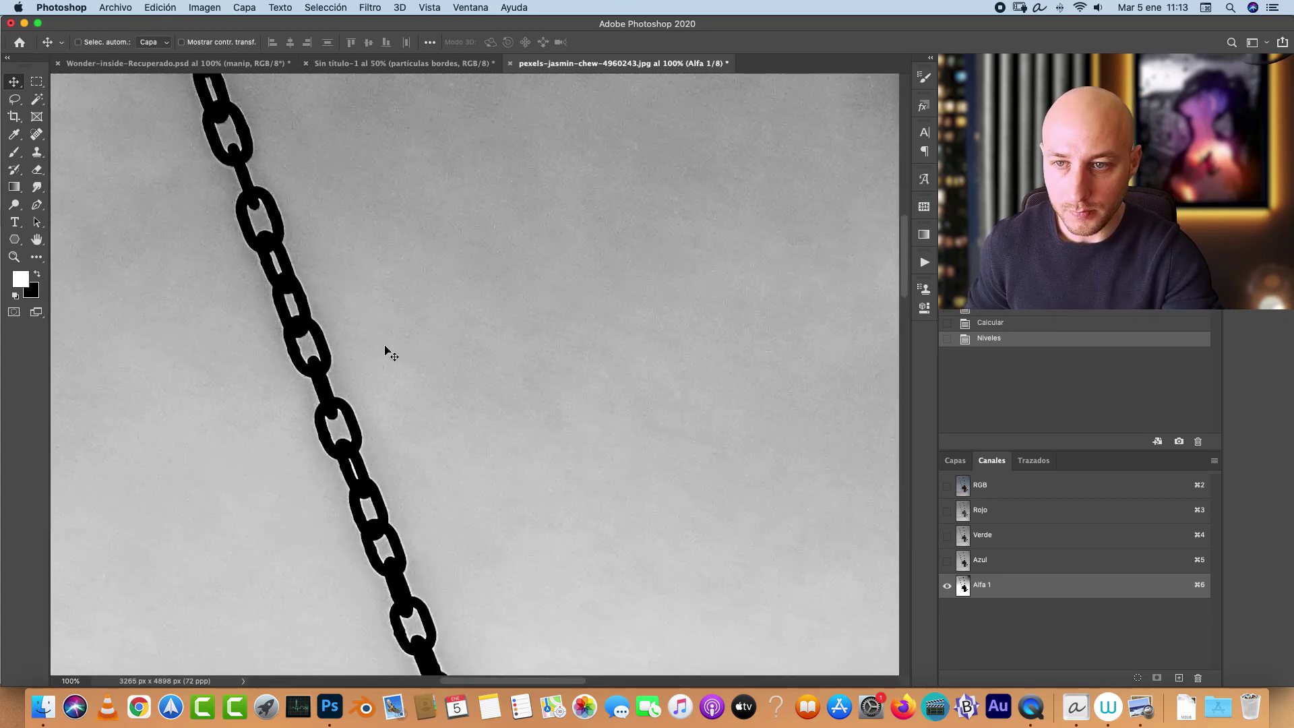
pyautogui.moveTo(457, 141); pyautogui.dragTo(519, 301)
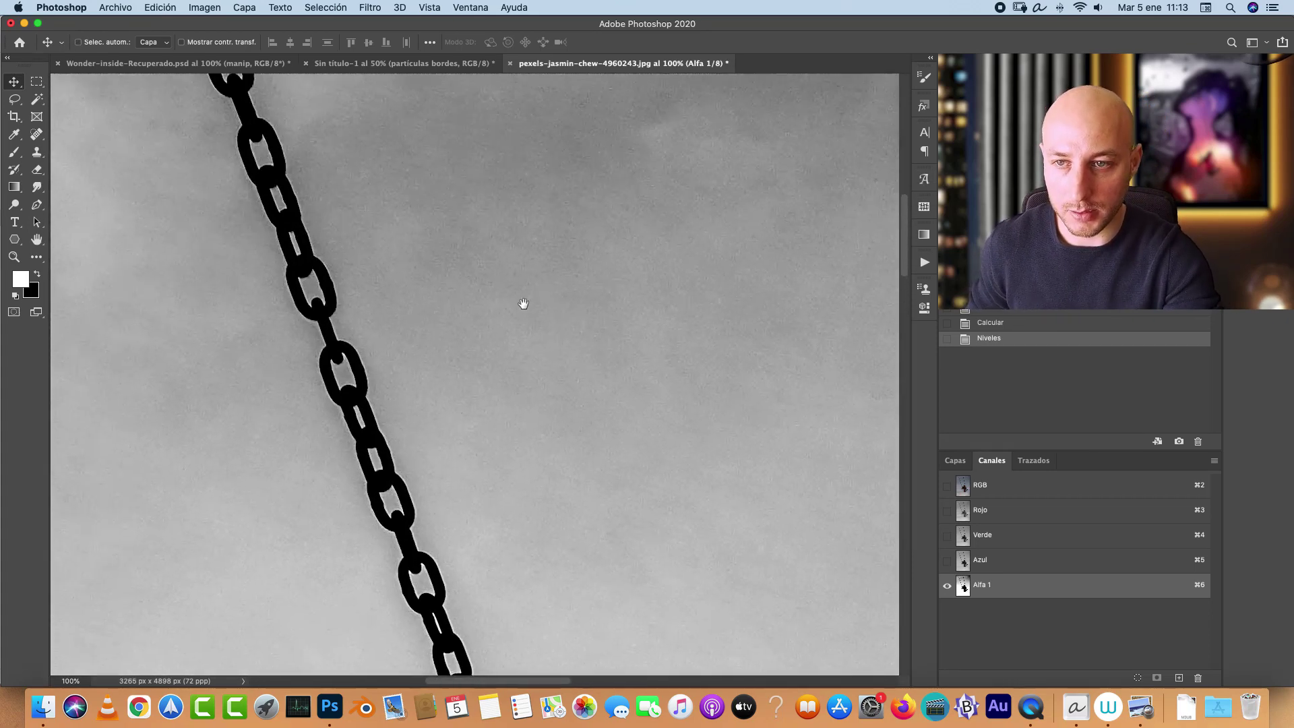
pyautogui.press('b')
pyautogui.rightClick(384, 214)
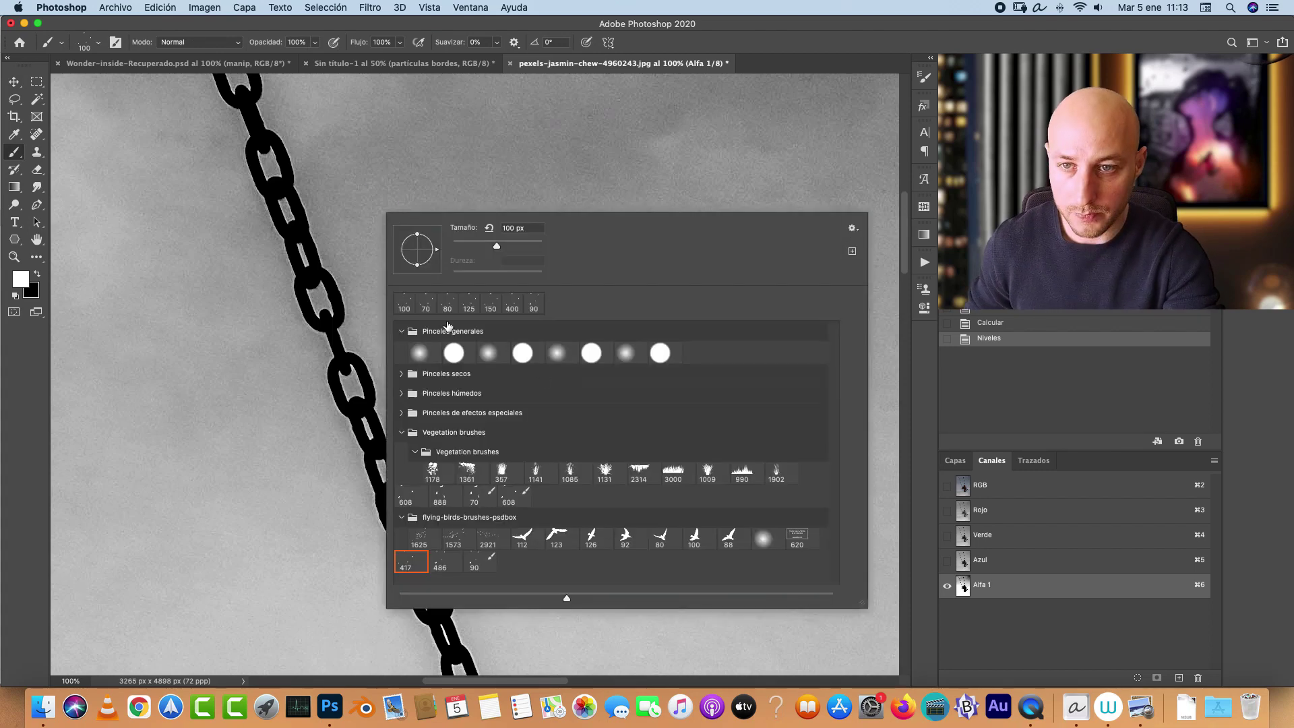
pyautogui.click(454, 353)
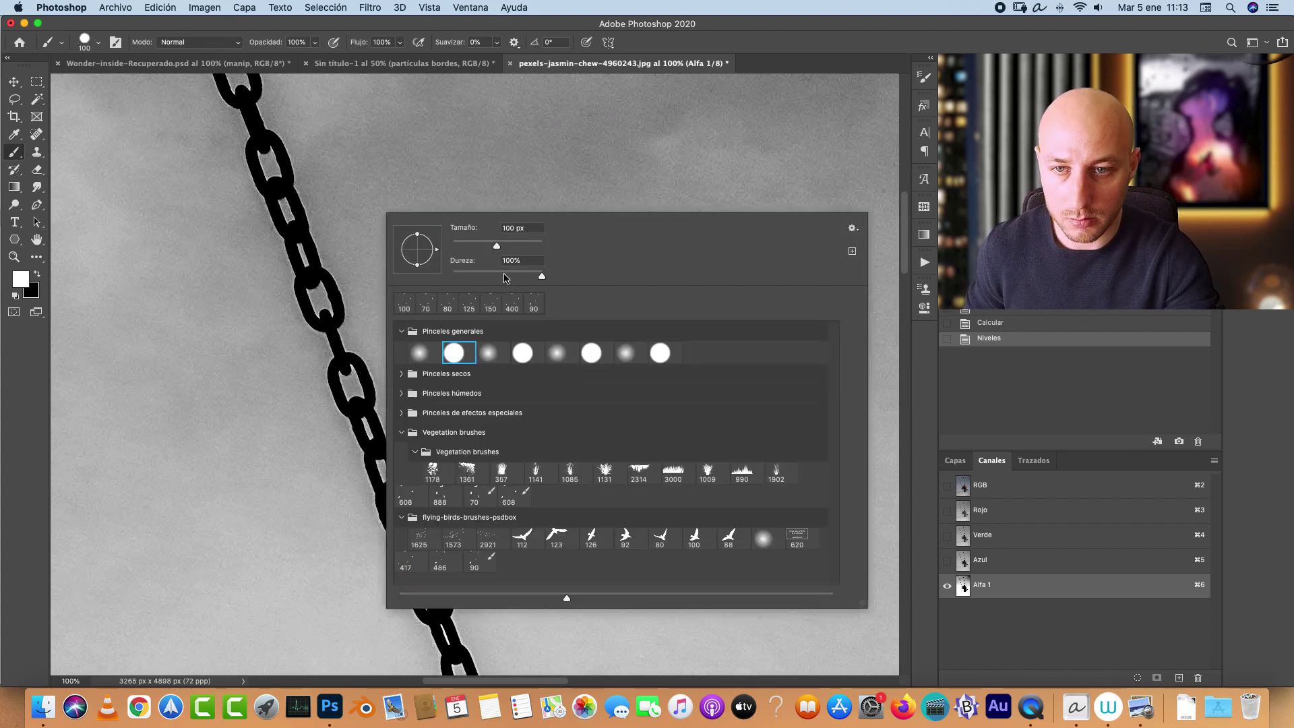
pyautogui.click(970, 595)
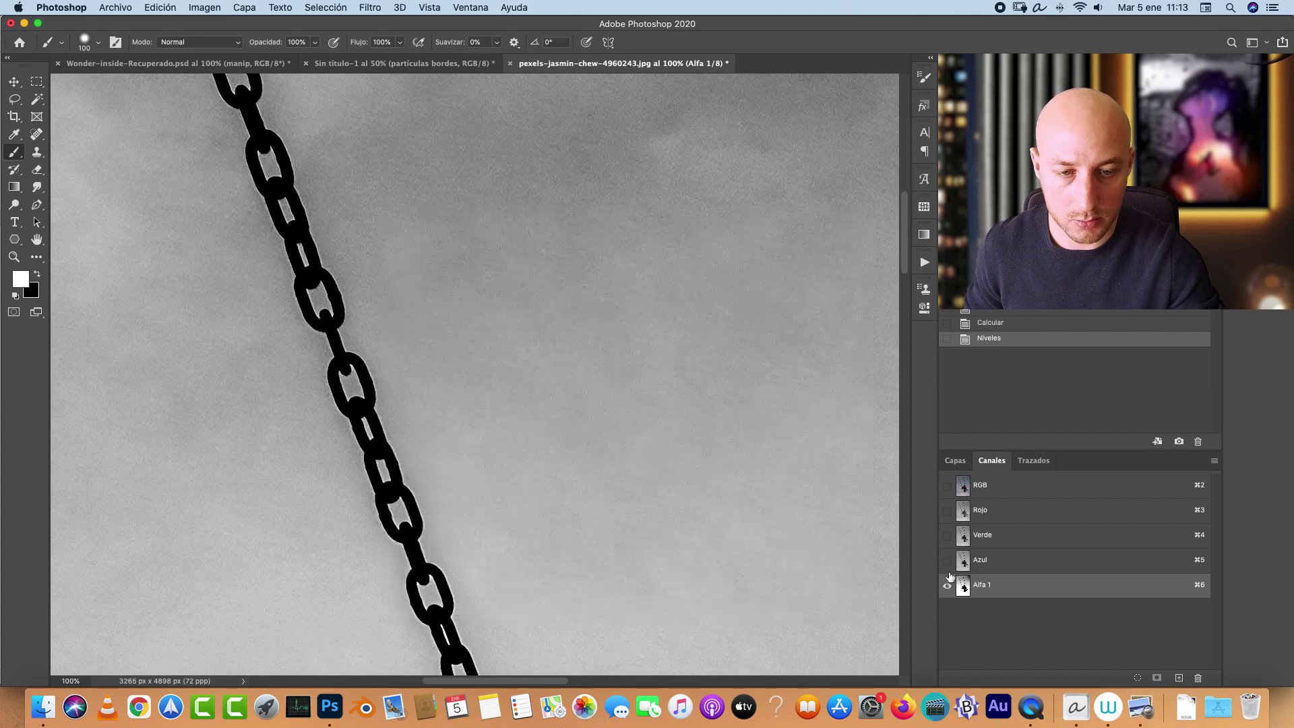
pyautogui.click(225, 43)
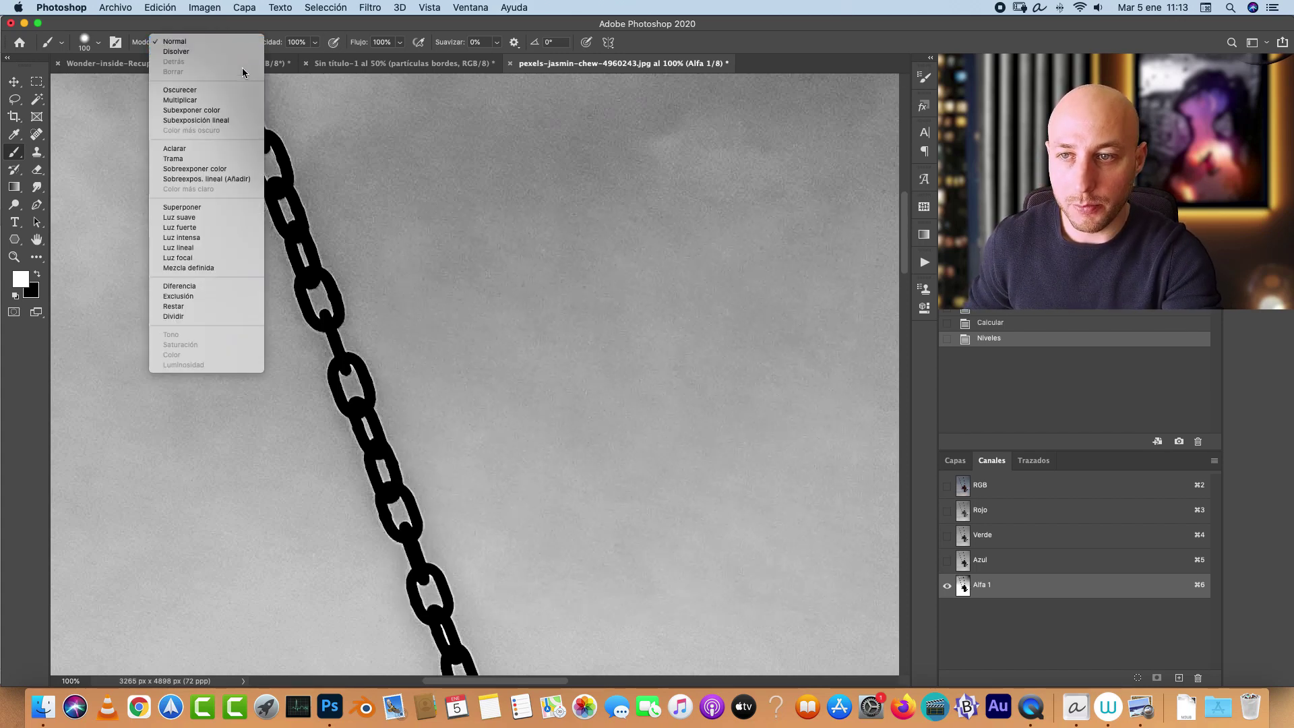
pyautogui.click(213, 206)
pyautogui.scroll(3, 251, 385)
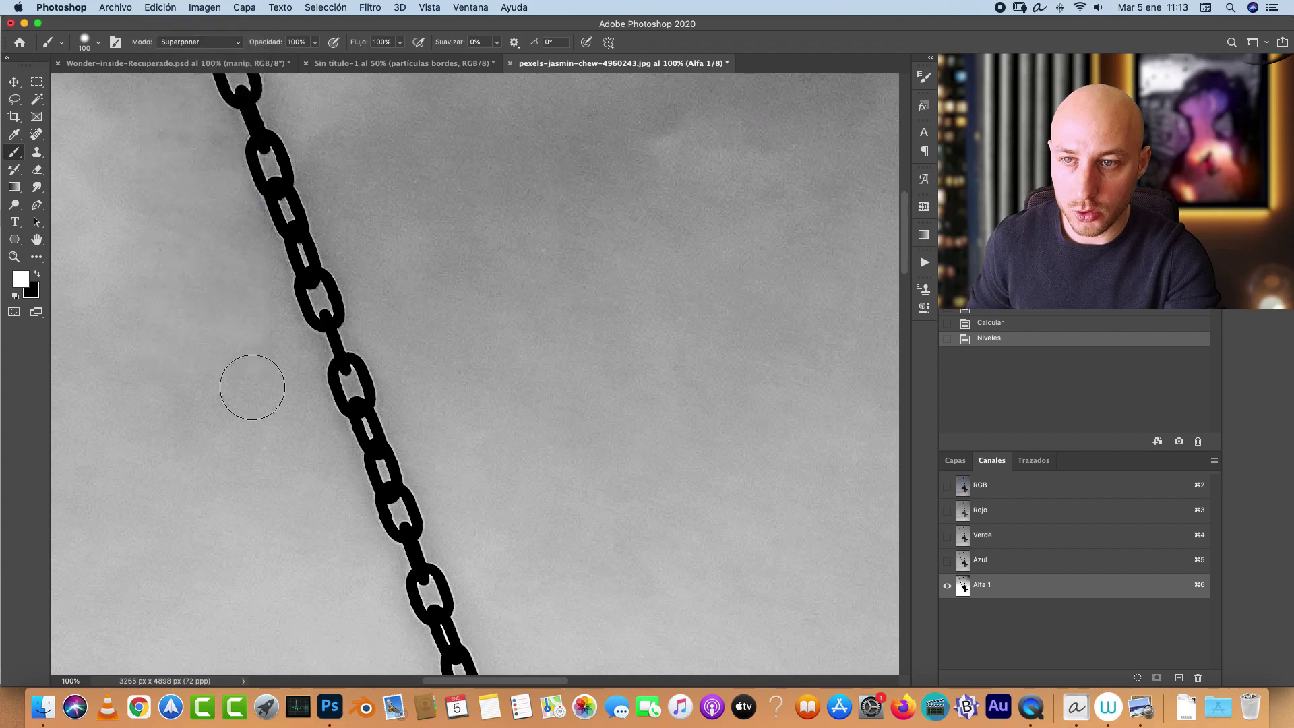
# Step: Paint white with a brush of about 150 px over the sky around the upper left chain and its mount
pyautogui.press('super+minus')
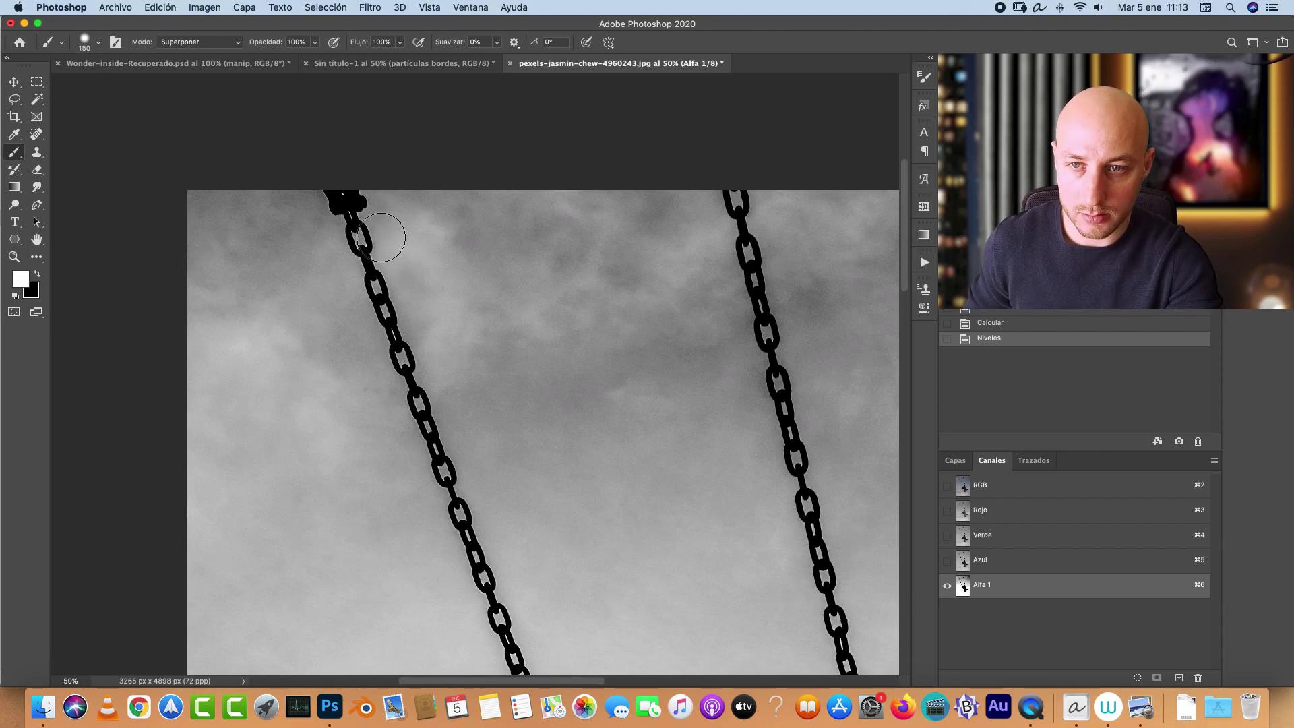
pyautogui.moveTo(375, 227); pyautogui.dragTo(413, 380)
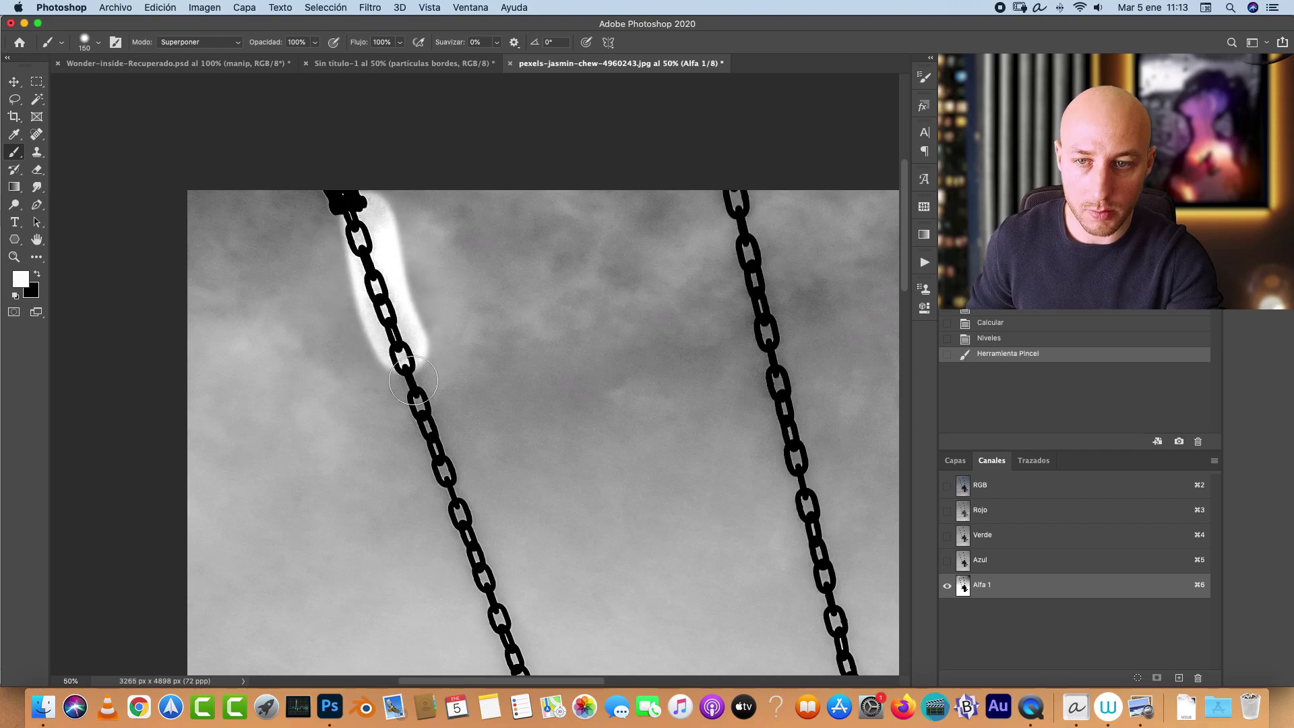
pyautogui.press('super+1')
pyautogui.moveTo(273, 195); pyautogui.dragTo(404, 465)
pyautogui.moveTo(391, 213); pyautogui.dragTo(503, 465)
pyautogui.click(317, 237)
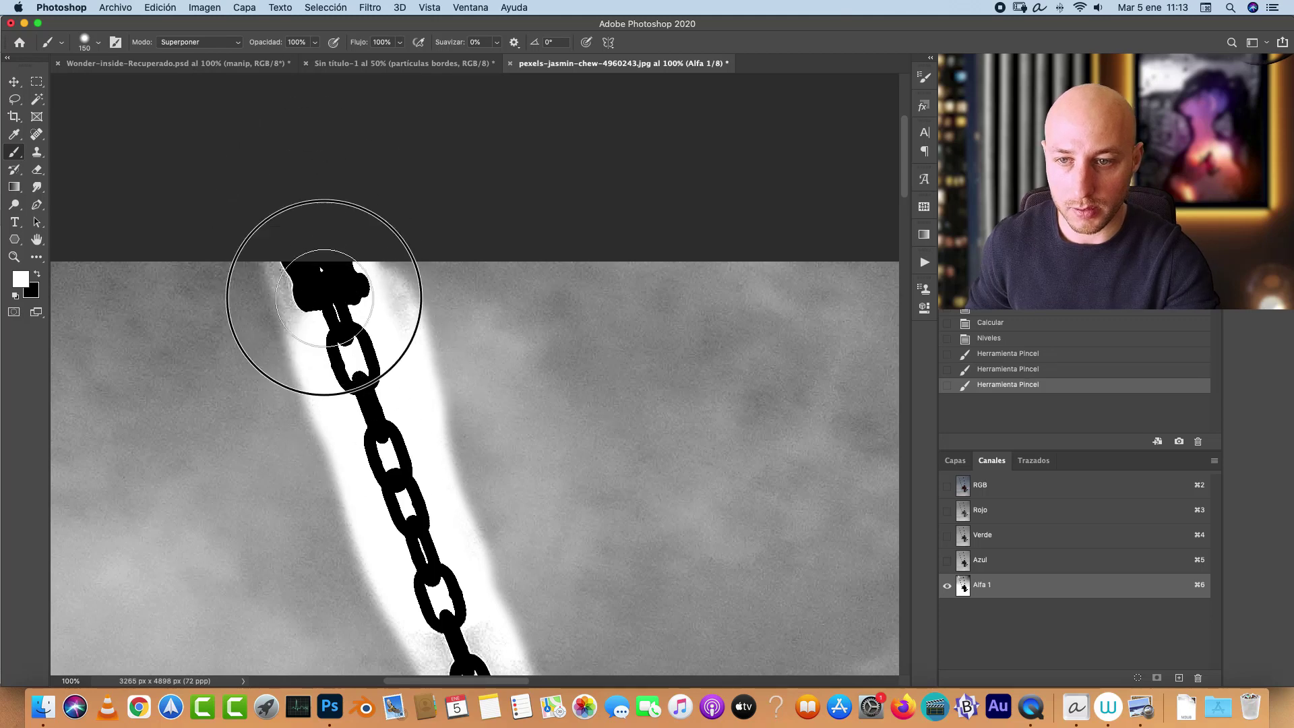
pyautogui.click(323, 280)
# Step: Enlarge the brush to 175 px and whiten the sky along the middle stretch of the left chain
pyautogui.scroll(-10, 447, 436)
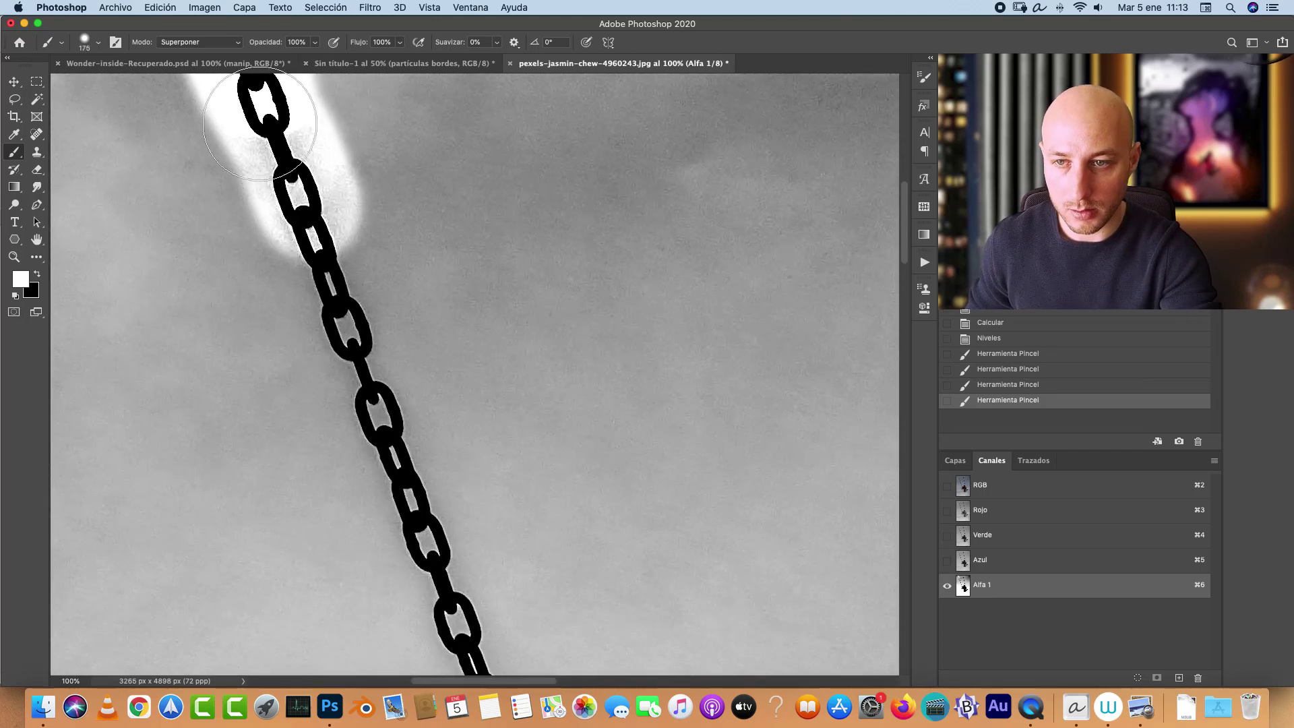
pyautogui.press(']')
pyautogui.moveTo(390, 357)
pyautogui.mouseDown()
pyautogui.moveTo(423, 541)
pyautogui.moveTo(323, 294)
pyautogui.moveTo(320, 203)
pyautogui.mouseUp()
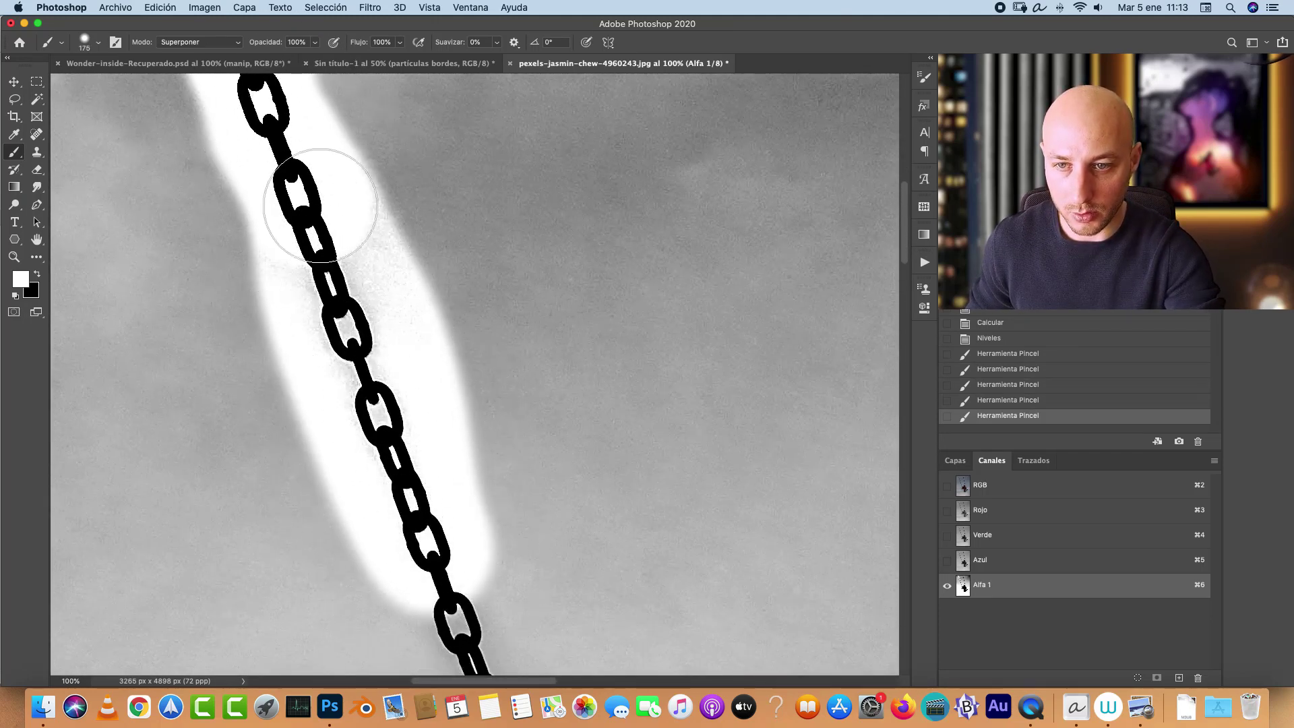
pyautogui.moveTo(397, 496); pyautogui.dragTo(432, 593)
pyautogui.scroll(-8, 517, 563)
pyautogui.moveTo(367, 202)
pyautogui.mouseDown()
pyautogui.moveTo(353, 245)
pyautogui.moveTo(437, 438)
pyautogui.moveTo(320, 201)
pyautogui.moveTo(445, 540)
pyautogui.mouseUp()
# Step: Whiten the sky around the lower part of the left chain down to the girl's hand and forearm
pyautogui.scroll(-8, 453, 251)
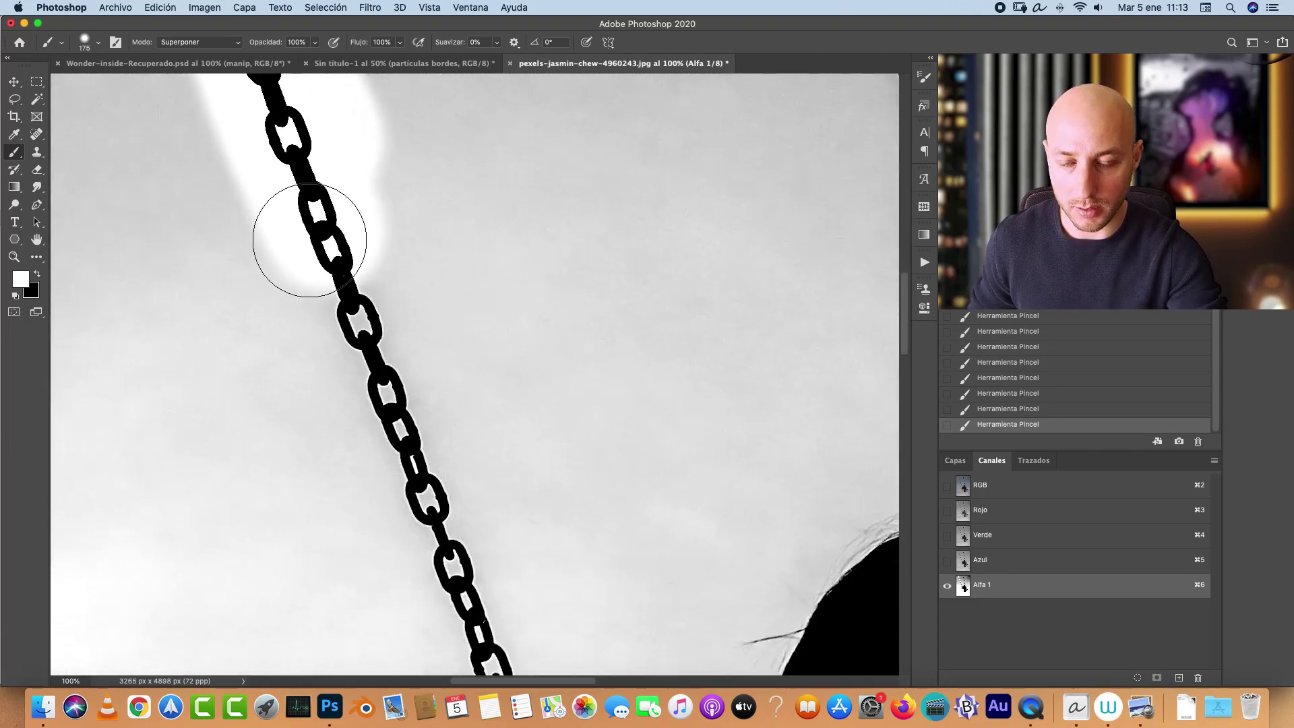
pyautogui.moveTo(310, 237)
pyautogui.mouseDown()
pyautogui.moveTo(374, 349)
pyautogui.moveTo(422, 476)
pyautogui.mouseUp()
pyautogui.scroll(-8, 421, 476)
pyautogui.moveTo(327, 196)
pyautogui.mouseDown()
pyautogui.moveTo(364, 323)
pyautogui.moveTo(428, 426)
pyautogui.moveTo(351, 600)
pyautogui.mouseUp()
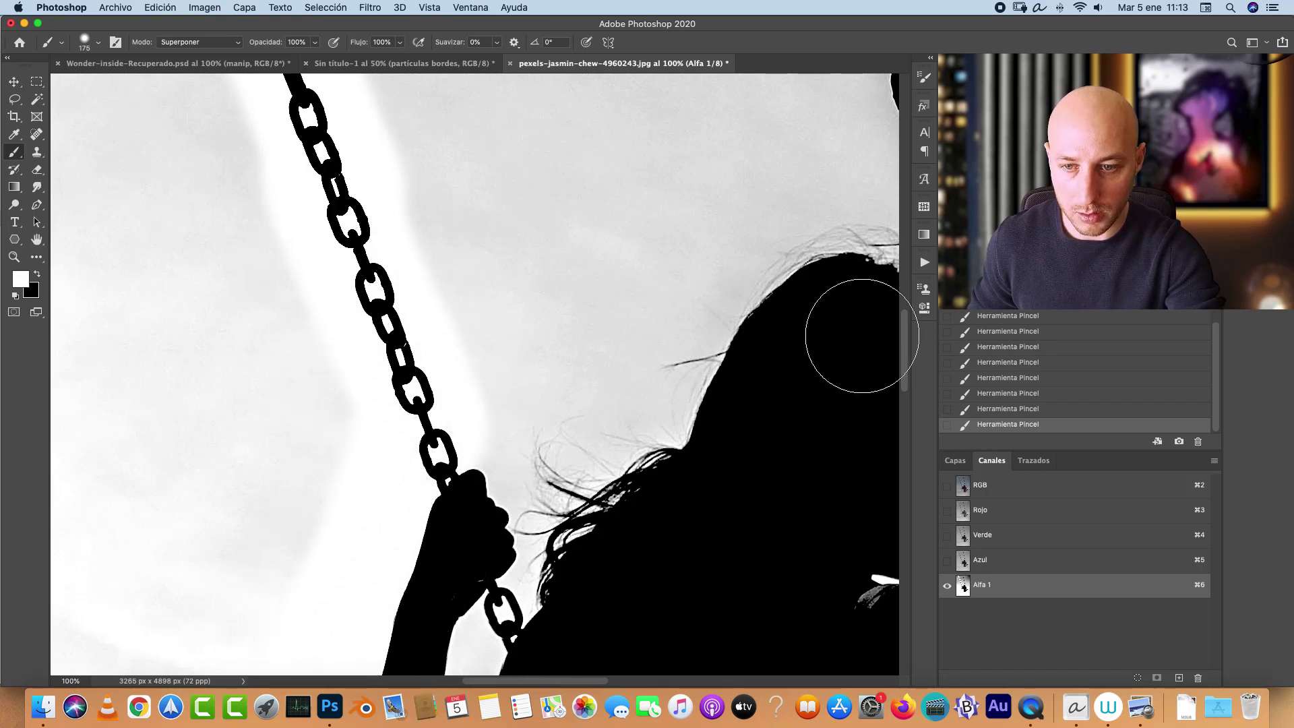
# Step: Brush white over the grey sky beside the girl's left-hand arm and lower chain in the Alfa 1 channel, using Superponer mode
pyautogui.press('super+minus')
pyautogui.press('super+plus')
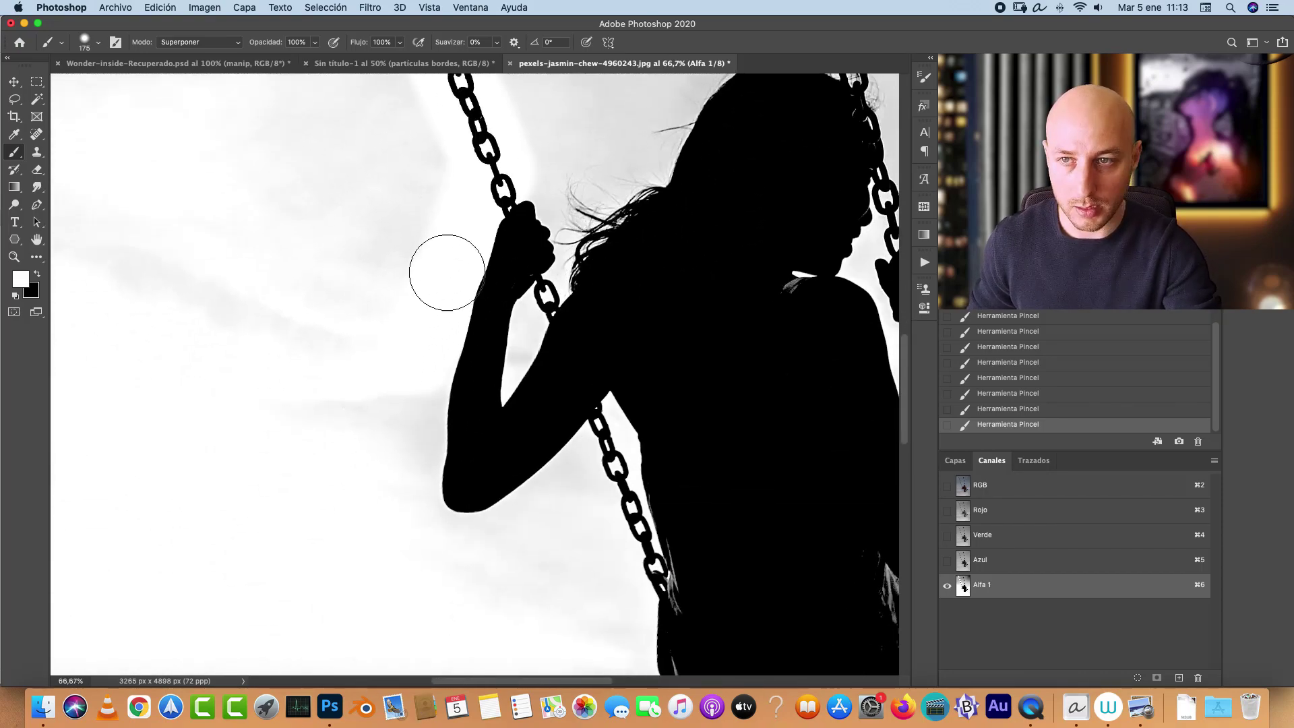
pyautogui.moveTo(427, 388)
pyautogui.mouseDown()
pyautogui.moveTo(428, 523)
pyautogui.moveTo(473, 526)
pyautogui.moveTo(553, 484)
pyautogui.moveTo(590, 430)
pyautogui.moveTo(617, 423)
pyautogui.moveTo(579, 417)
pyautogui.moveTo(535, 267)
pyautogui.moveTo(505, 375)
pyautogui.mouseUp()
pyautogui.moveTo(592, 563)
pyautogui.mouseDown()
pyautogui.moveTo(556, 316)
pyautogui.moveTo(566, 280)
pyautogui.mouseUp()
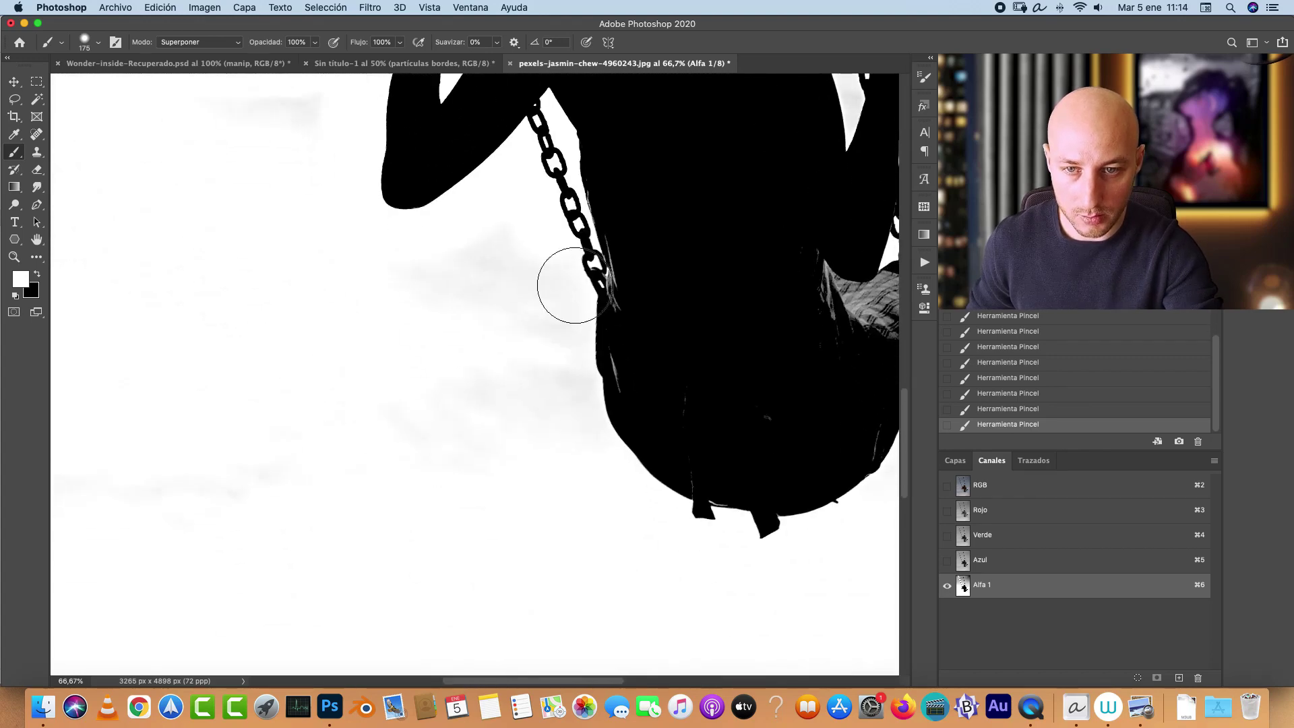
# Step: Switch to black, reduce the brush to 80 px and paint out the light patches on the girl's clothing and legs
pyautogui.hscroll(10, 593, 477)
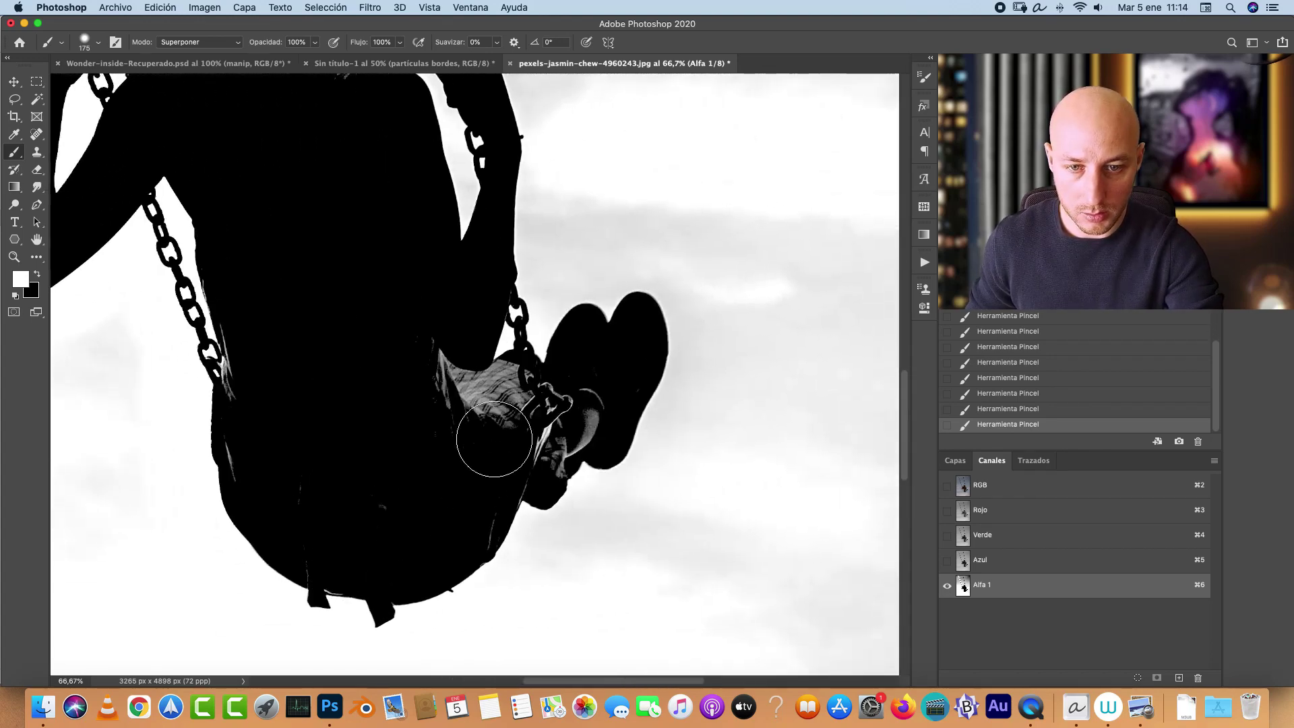
pyautogui.click(38, 279)
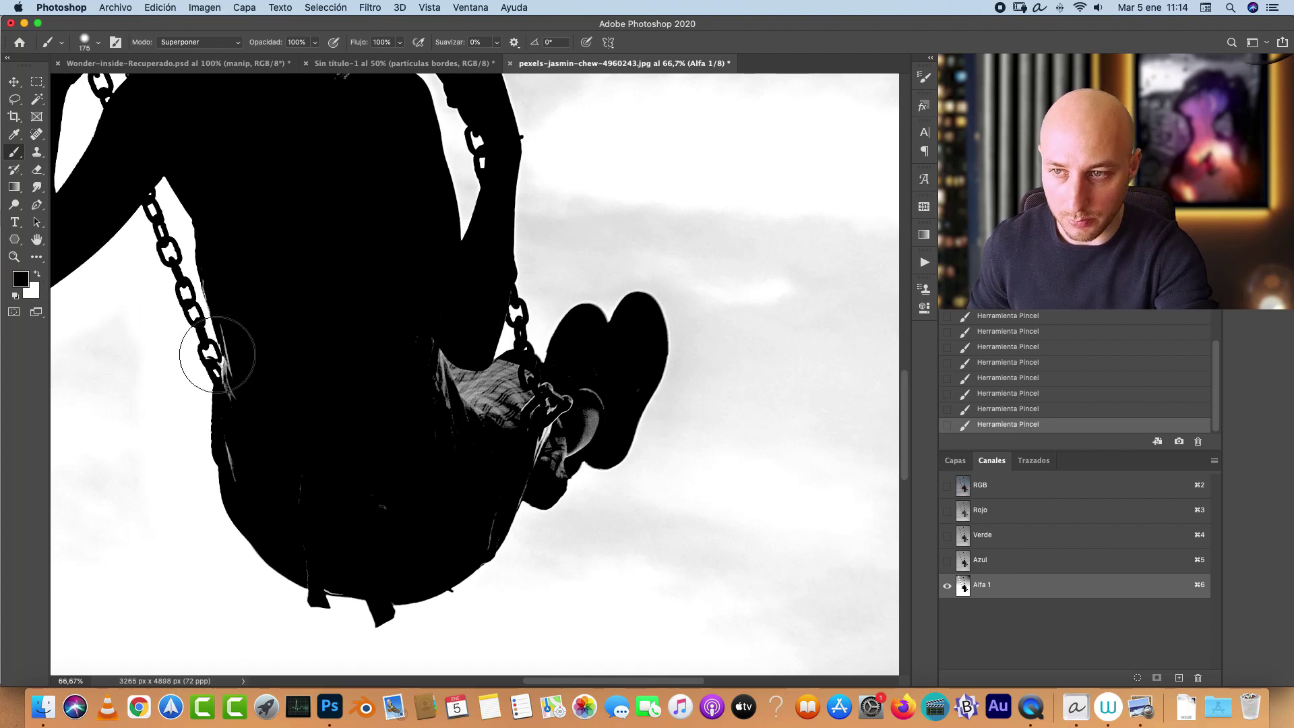
pyautogui.press('[')
pyautogui.press('[')
pyautogui.press('[')
pyautogui.moveTo(515, 397)
pyautogui.mouseDown()
pyautogui.moveTo(438, 342)
pyautogui.moveTo(475, 352)
pyautogui.moveTo(426, 390)
pyautogui.moveTo(502, 434)
pyautogui.moveTo(584, 404)
pyautogui.moveTo(601, 423)
pyautogui.moveTo(610, 410)
pyautogui.moveTo(613, 444)
pyautogui.moveTo(586, 447)
pyautogui.moveTo(573, 427)
pyautogui.moveTo(558, 457)
pyautogui.moveTo(533, 460)
pyautogui.moveTo(536, 444)
pyautogui.moveTo(433, 571)
pyautogui.moveTo(374, 588)
pyautogui.moveTo(302, 578)
pyautogui.moveTo(243, 472)
pyautogui.moveTo(227, 397)
pyautogui.moveTo(304, 495)
pyautogui.moveTo(351, 525)
pyautogui.moveTo(397, 404)
pyautogui.moveTo(439, 360)
pyautogui.moveTo(443, 382)
pyautogui.moveTo(479, 388)
pyautogui.moveTo(504, 363)
pyautogui.moveTo(559, 393)
pyautogui.moveTo(603, 373)
pyautogui.moveTo(547, 402)
pyautogui.moveTo(574, 422)
pyautogui.moveTo(547, 450)
pyautogui.moveTo(534, 414)
pyautogui.moveTo(585, 387)
pyautogui.moveTo(552, 417)
pyautogui.moveTo(555, 436)
pyautogui.moveTo(570, 397)
pyautogui.moveTo(529, 449)
pyautogui.mouseUp()
pyautogui.moveTo(636, 383)
pyautogui.mouseDown()
pyautogui.moveTo(578, 413)
pyautogui.moveTo(542, 398)
pyautogui.mouseUp()
# Step: Switch to white, enlarge the brush to 125 px and clean the grey sky around the shoes and beneath the legs
pyautogui.press('x')
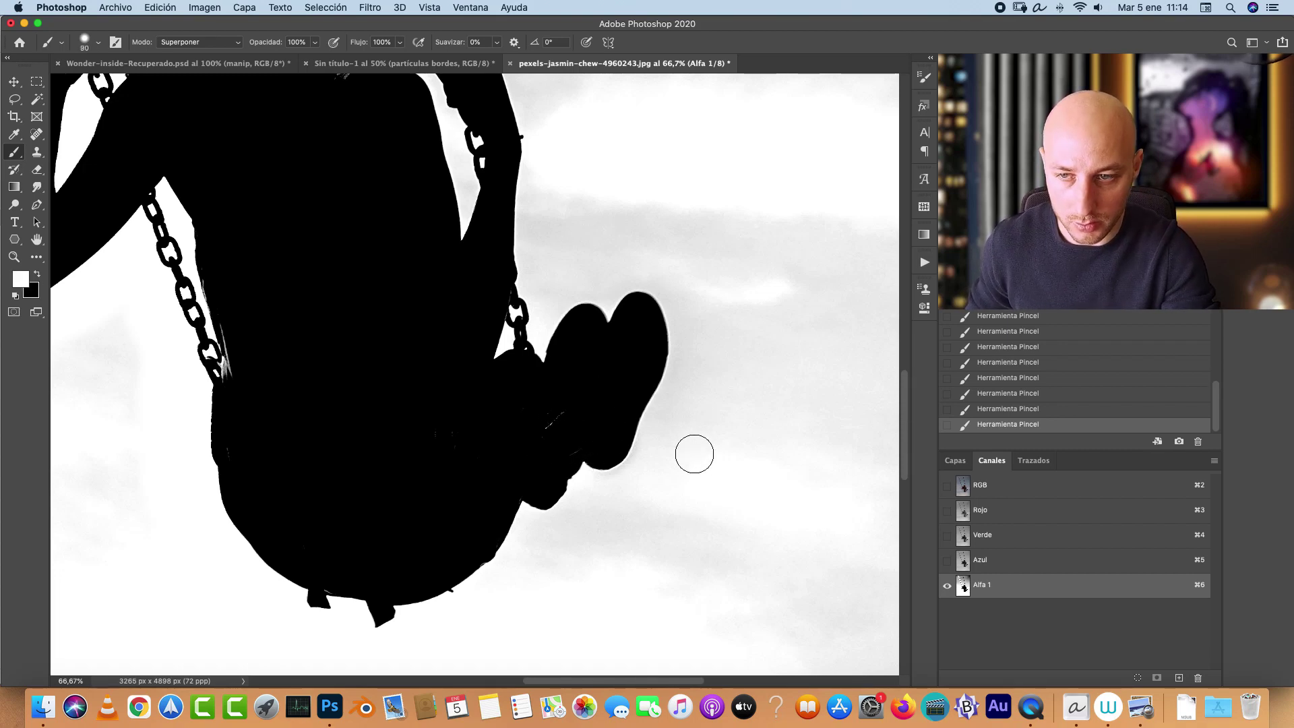
pyautogui.press(']')
pyautogui.press(']')
pyautogui.press(']')
pyautogui.press(']')
pyautogui.press(']')
pyautogui.moveTo(663, 374); pyautogui.dragTo(642, 443)
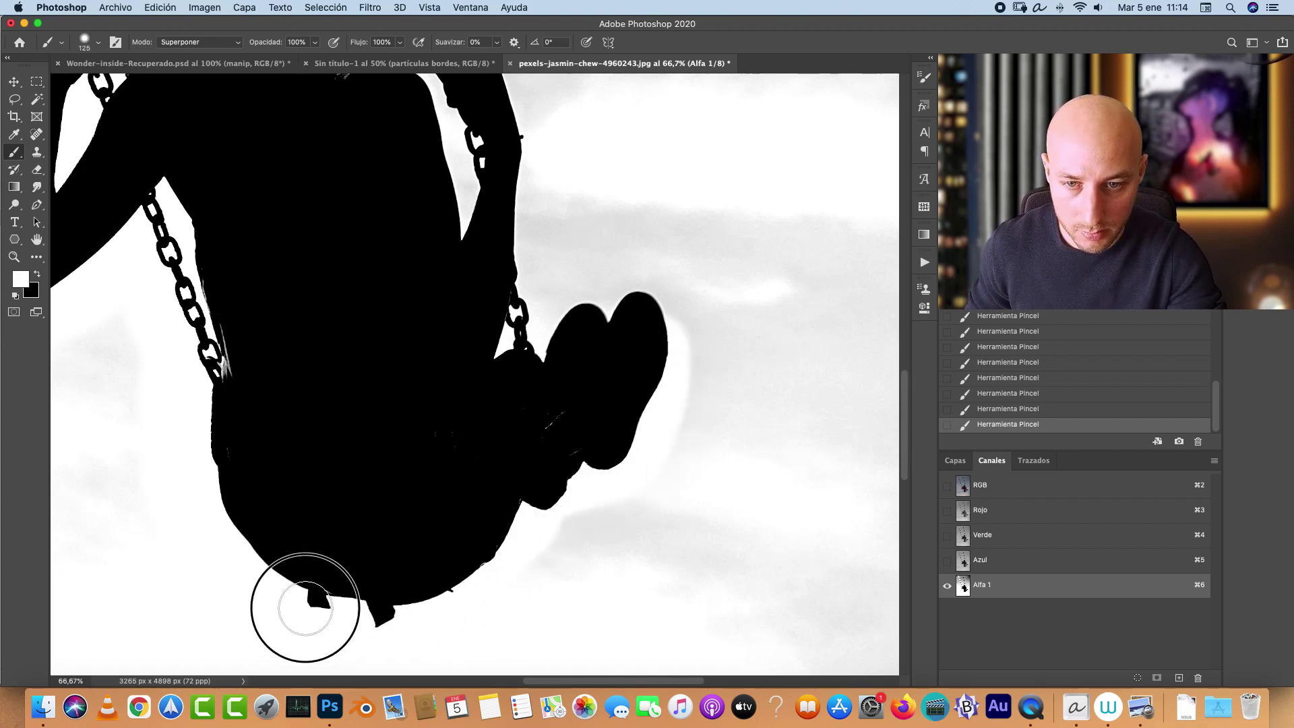
# Step: Paint the grey sky white around the upper end of the right chain
pyautogui.scroll(5, 560, 590)
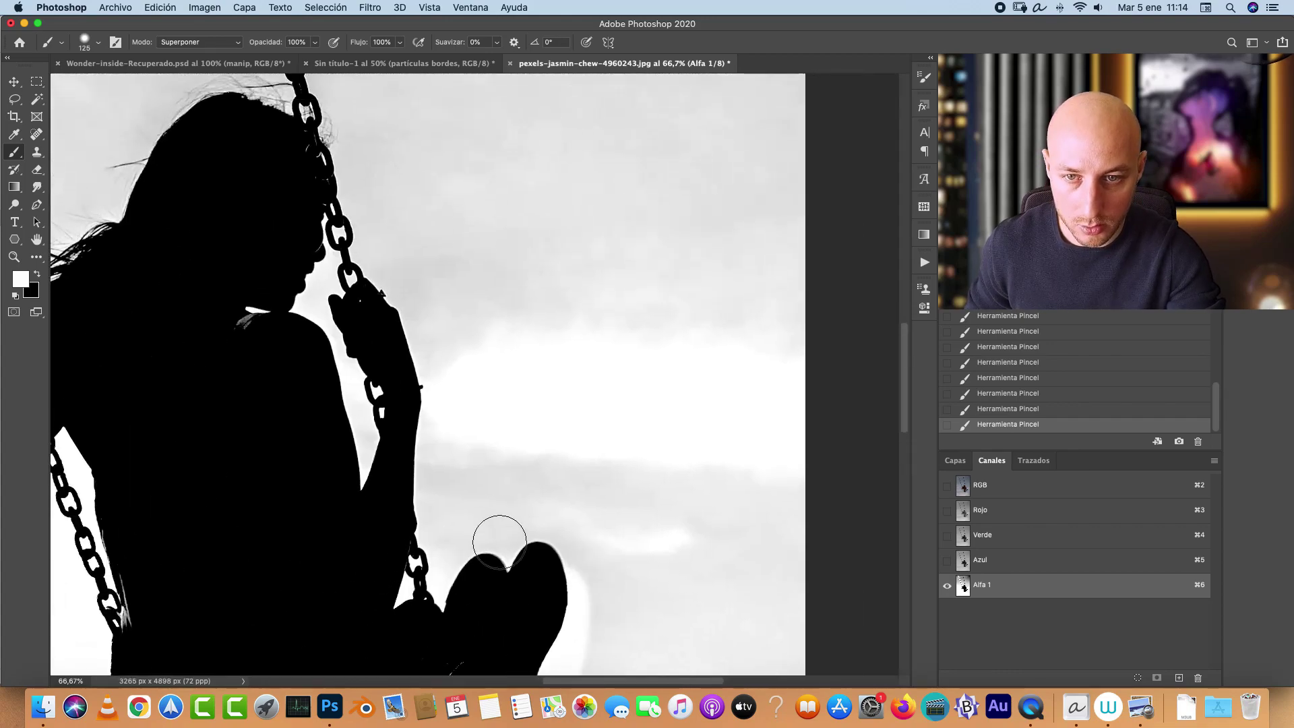
pyautogui.scroll(15, 486, 277)
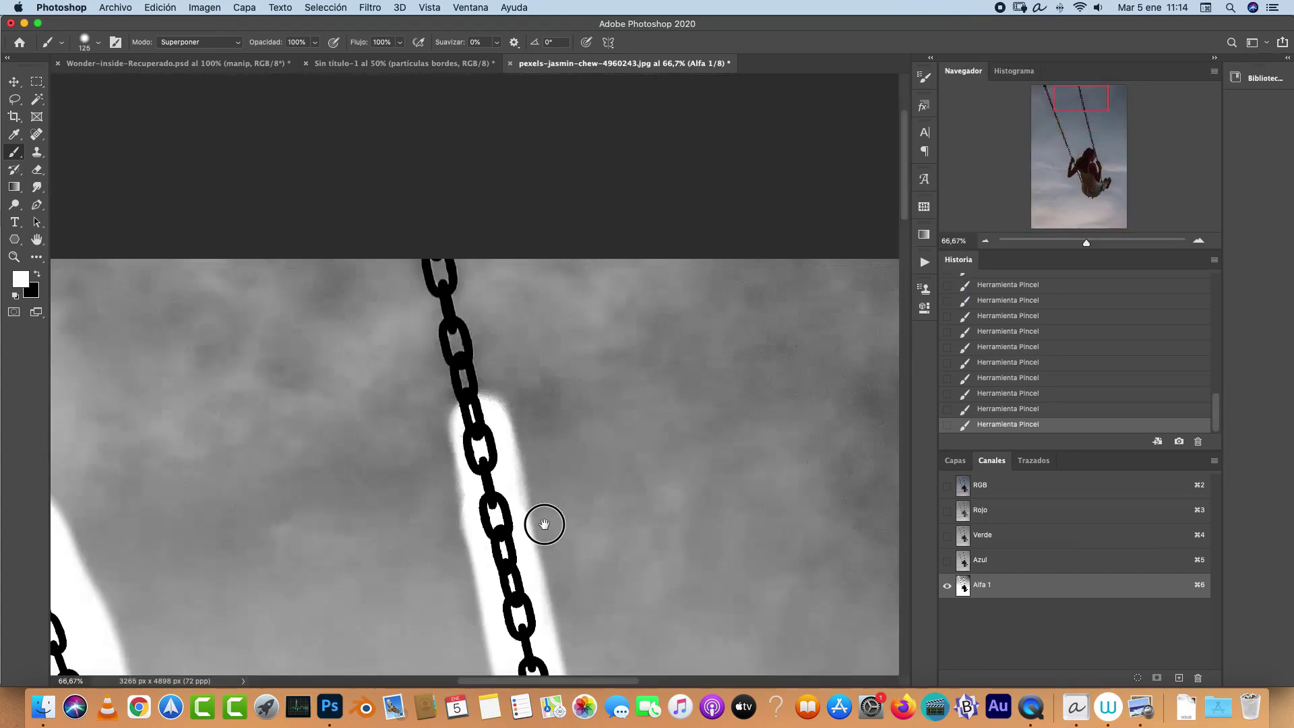
pyautogui.moveTo(545, 524); pyautogui.dragTo(553, 557)
pyautogui.moveTo(450, 303); pyautogui.dragTo(488, 461)
# Step: Enlarge the brush to 250 px and whiten most of the grey sky between the two chains
pyautogui.press('super+minus')
pyautogui.press('super+minus')
pyautogui.press('super+minus')
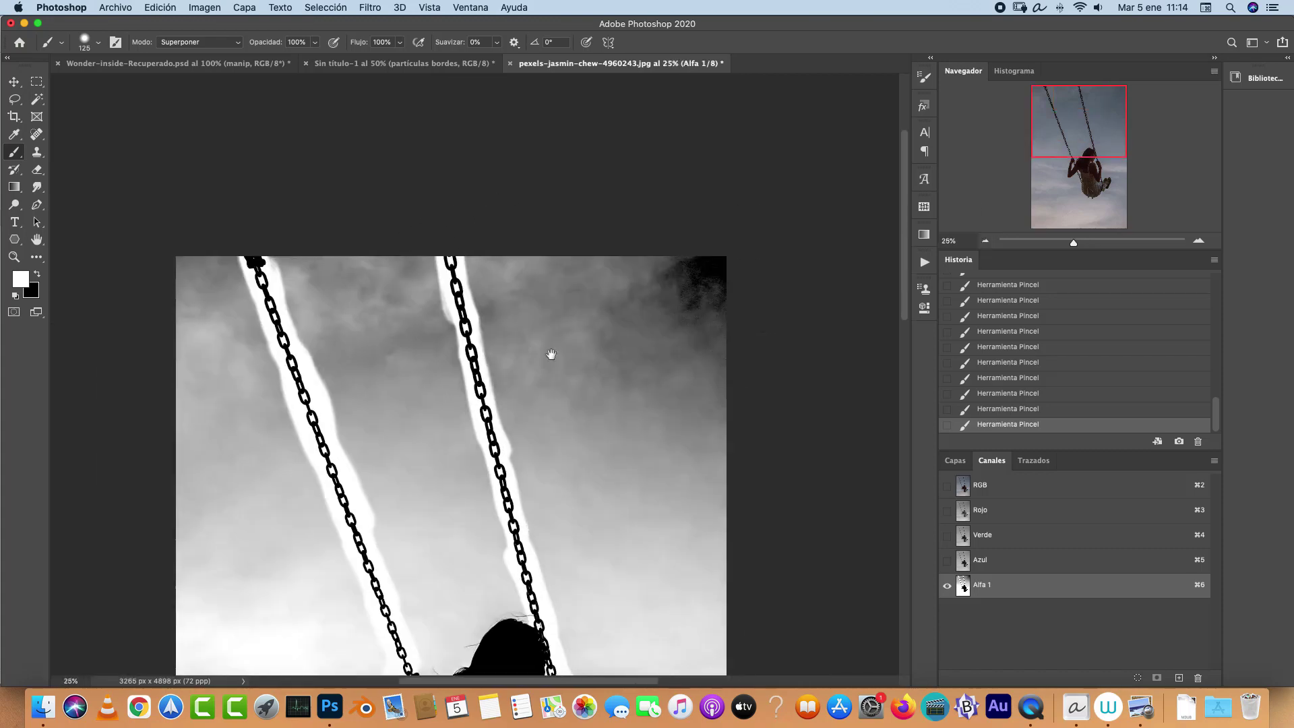
pyautogui.press(']')
pyautogui.press(']')
pyautogui.press(']')
pyautogui.press(']')
pyautogui.moveTo(411, 276)
pyautogui.mouseDown()
pyautogui.moveTo(469, 650)
pyautogui.moveTo(274, 275)
pyautogui.mouseUp()
# Step: Lasso the grey area remaining between the two chains, fill it with white and deselect
pyautogui.press('l')
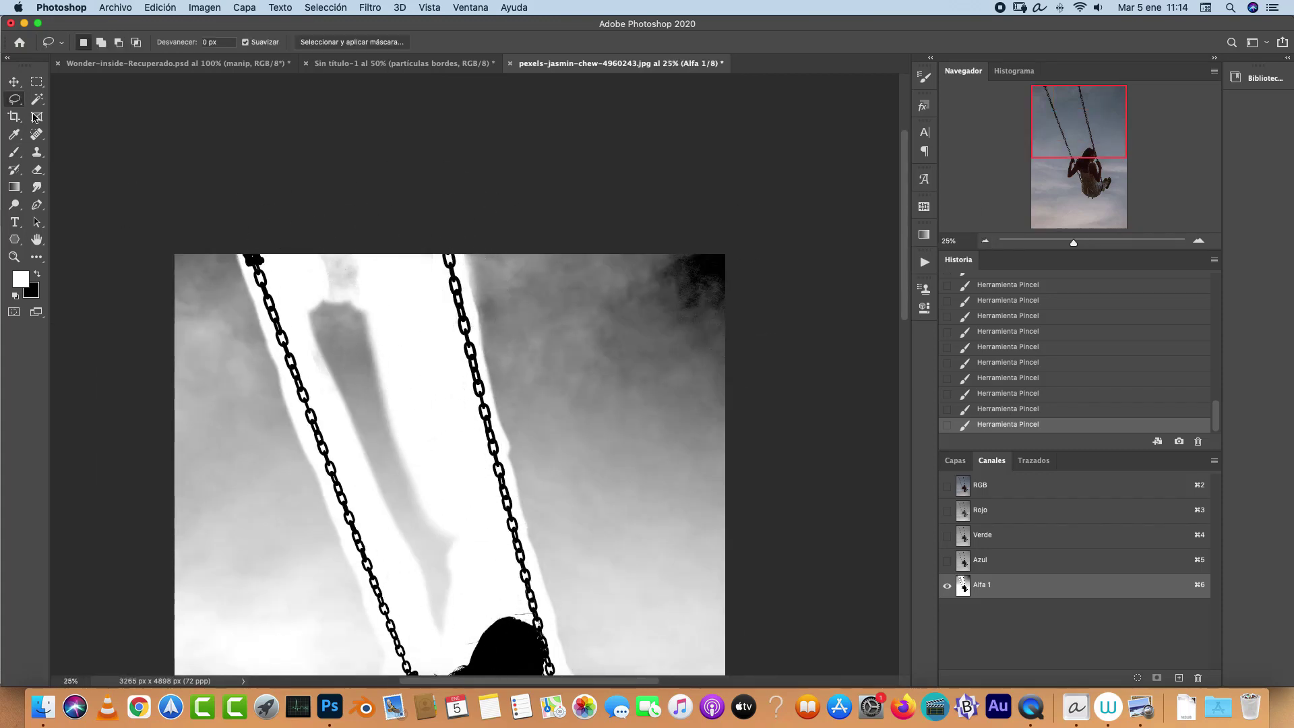
pyautogui.scroll(-3, 431, 405)
pyautogui.hscroll(1, 431, 405)
pyautogui.moveTo(253, 151)
pyautogui.mouseDown()
pyautogui.moveTo(306, 369)
pyautogui.moveTo(365, 125)
pyautogui.mouseUp()
pyautogui.hotkey('alt', 'BackSpace')
pyautogui.press('super+d')
# Step: Brush white along the outer side of the right chain, and fill the lassoed remaining sky there with white
pyautogui.press('b')
pyautogui.moveTo(471, 243)
pyautogui.mouseDown()
pyautogui.moveTo(439, 196)
pyautogui.moveTo(551, 593)
pyautogui.mouseUp()
pyautogui.press('l')
pyautogui.moveTo(537, 275); pyautogui.dragTo(437, 210)
pyautogui.moveTo(337, 85)
pyautogui.mouseDown()
pyautogui.moveTo(471, 557)
pyautogui.moveTo(377, 88)
pyautogui.mouseUp()
pyautogui.hotkey('alt', 'BackSpace')
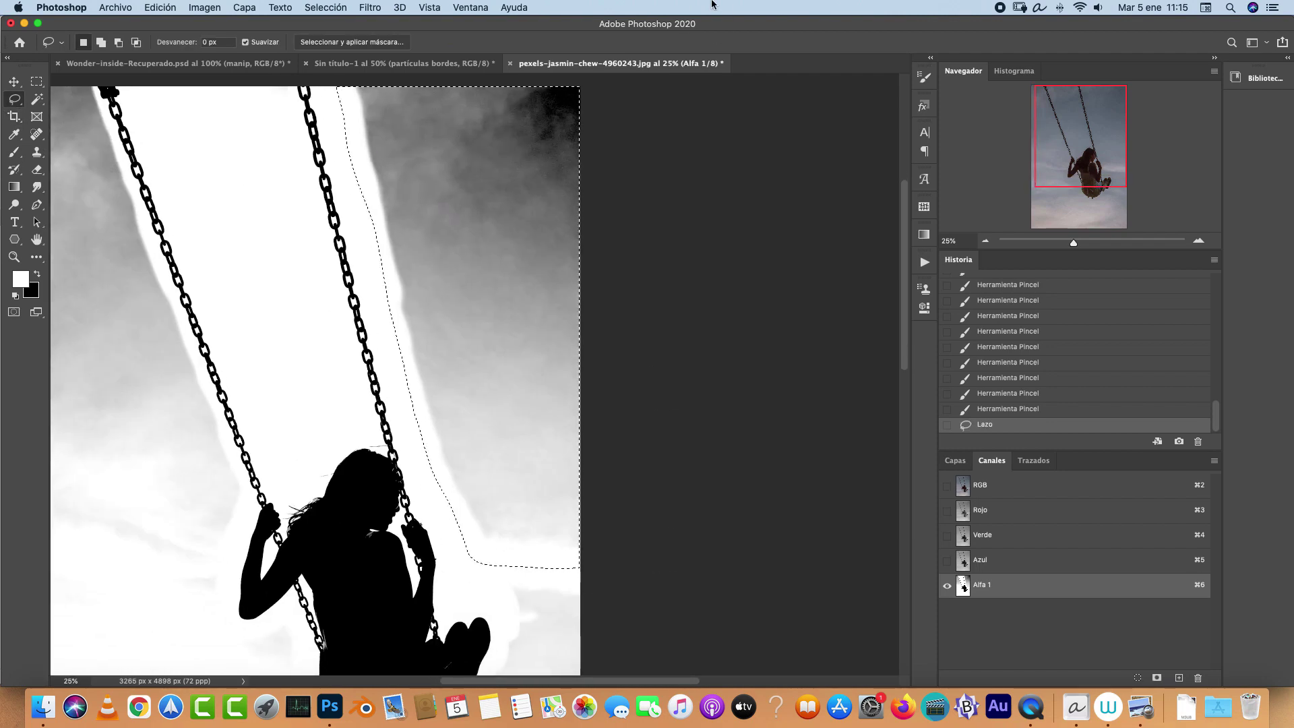
pyautogui.press('super+d')
# Step: Lasso the remaining grey sky around the lower part of the figure, fill it with white and deselect
pyautogui.scroll(-5, 471, 337)
pyautogui.moveTo(524, 231)
pyautogui.mouseDown()
pyautogui.moveTo(523, 280)
pyautogui.moveTo(268, 279)
pyautogui.moveTo(237, 168)
pyautogui.mouseUp()
pyautogui.press('super+d')
pyautogui.scroll(3, 615, 358)
pyautogui.hscroll(-1, 615, 358)
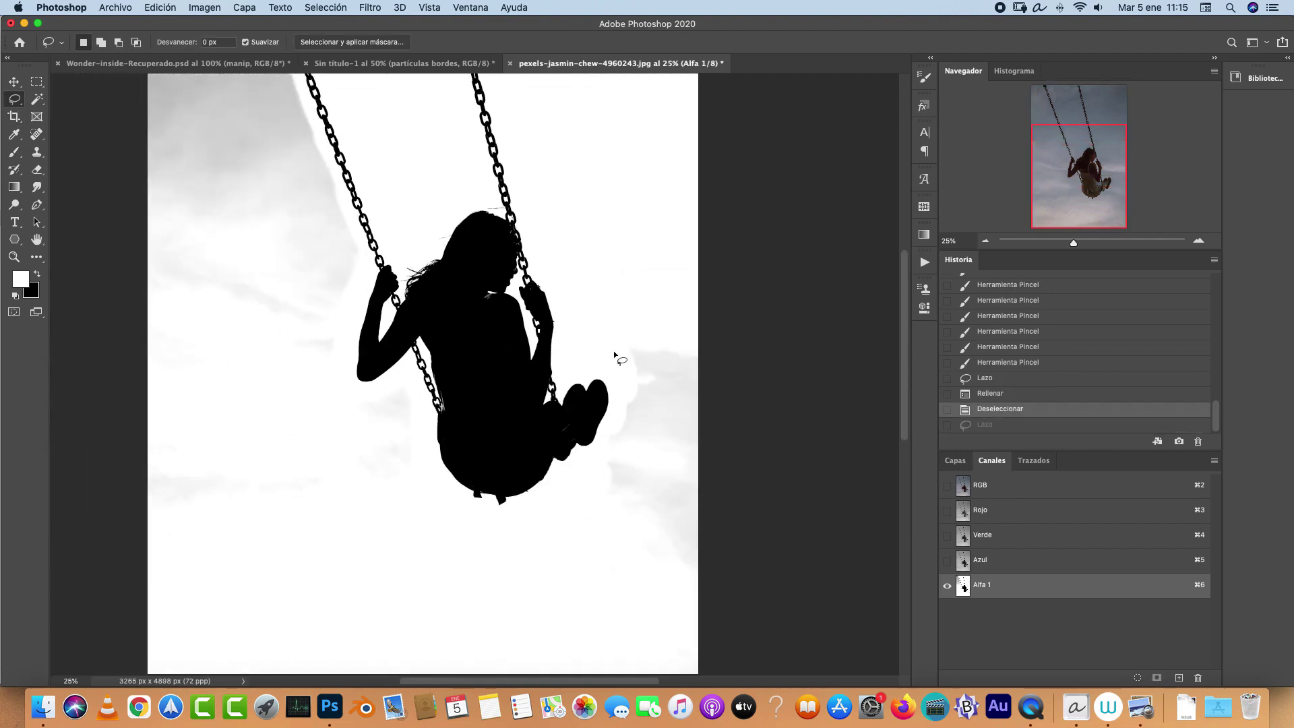
pyautogui.moveTo(615, 358)
pyautogui.mouseDown()
pyautogui.moveTo(418, 442)
pyautogui.moveTo(608, 364)
pyautogui.moveTo(407, 427)
pyautogui.moveTo(309, 104)
pyautogui.moveTo(808, 523)
pyautogui.mouseUp()
pyautogui.press('super+d')
pyautogui.hotkey('alt', 'BackSpace')
pyautogui.press('super+d')
# Step: Outline the grey sky left of the left chain with the Polygonal Lasso, fill it with white and deselect
pyautogui.scroll(3, 503, 196)
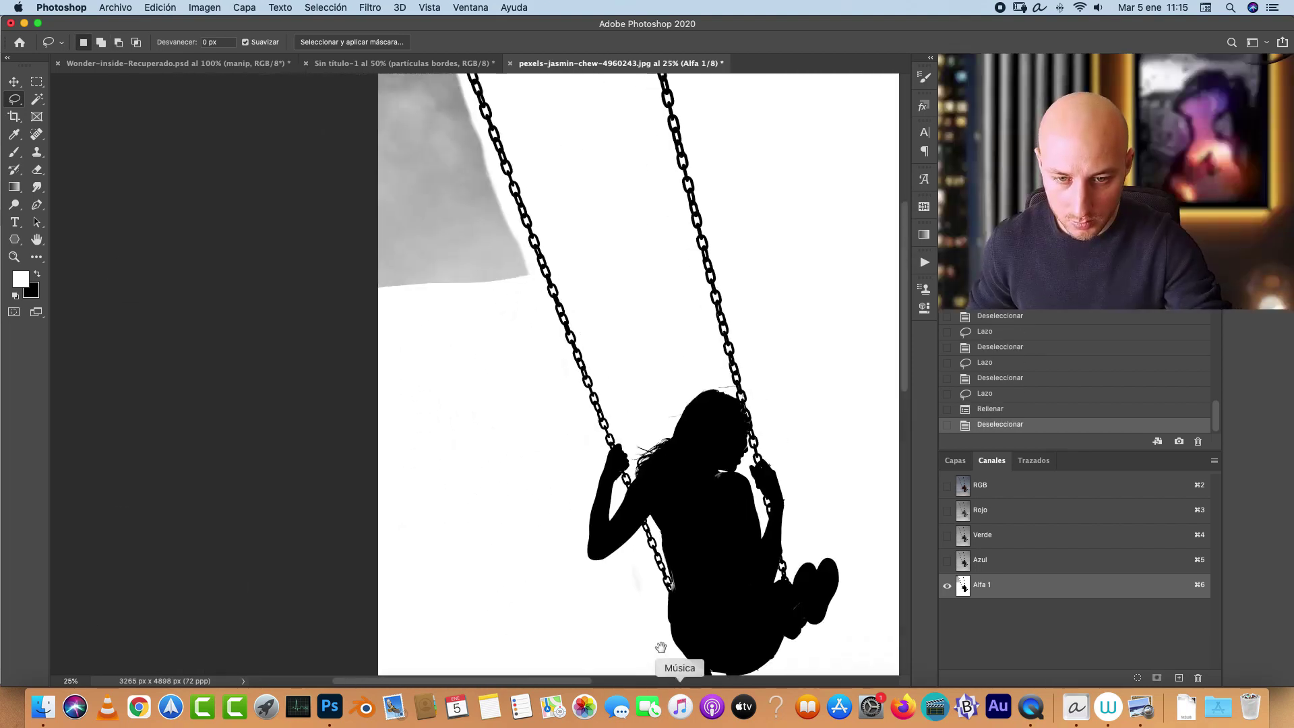
pyautogui.moveTo(503, 196)
pyautogui.mouseDown()
pyautogui.moveTo(508, 208)
pyautogui.moveTo(502, 197)
pyautogui.mouseUp()
pyautogui.press('super+d')
pyautogui.rightClick(15, 100)
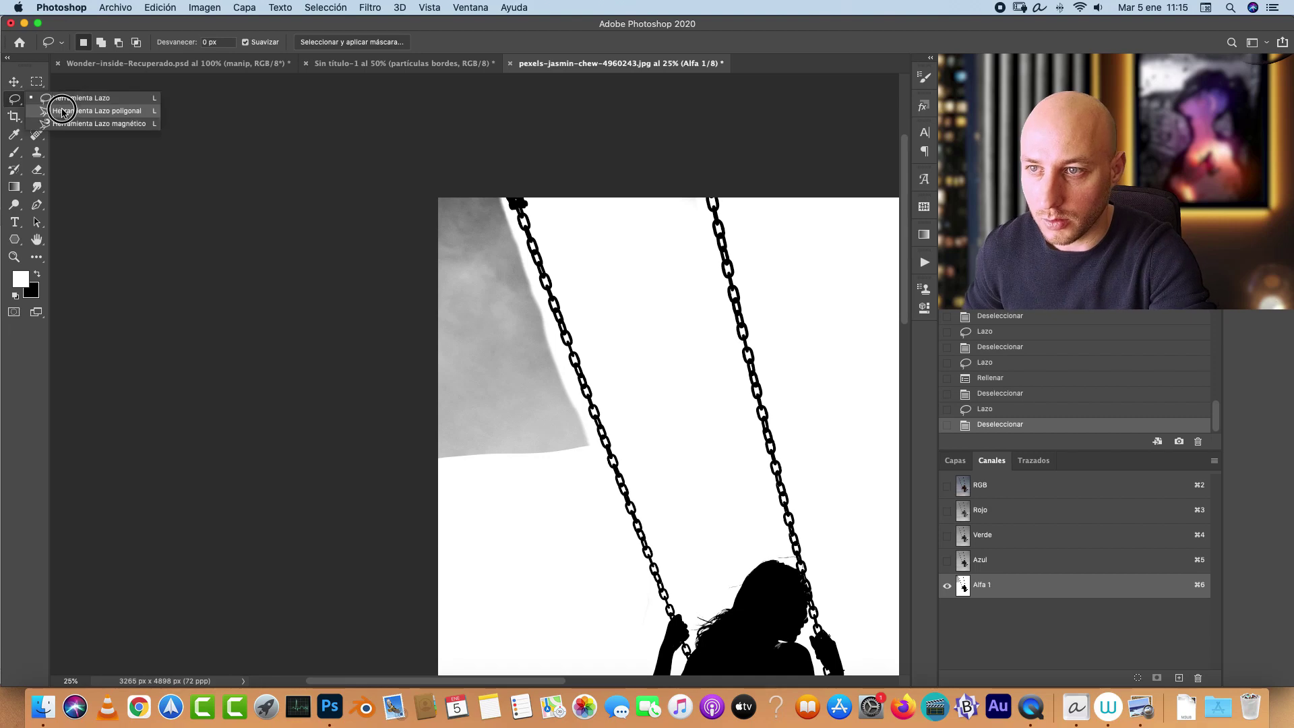
pyautogui.click(64, 111)
pyautogui.click(497, 184)
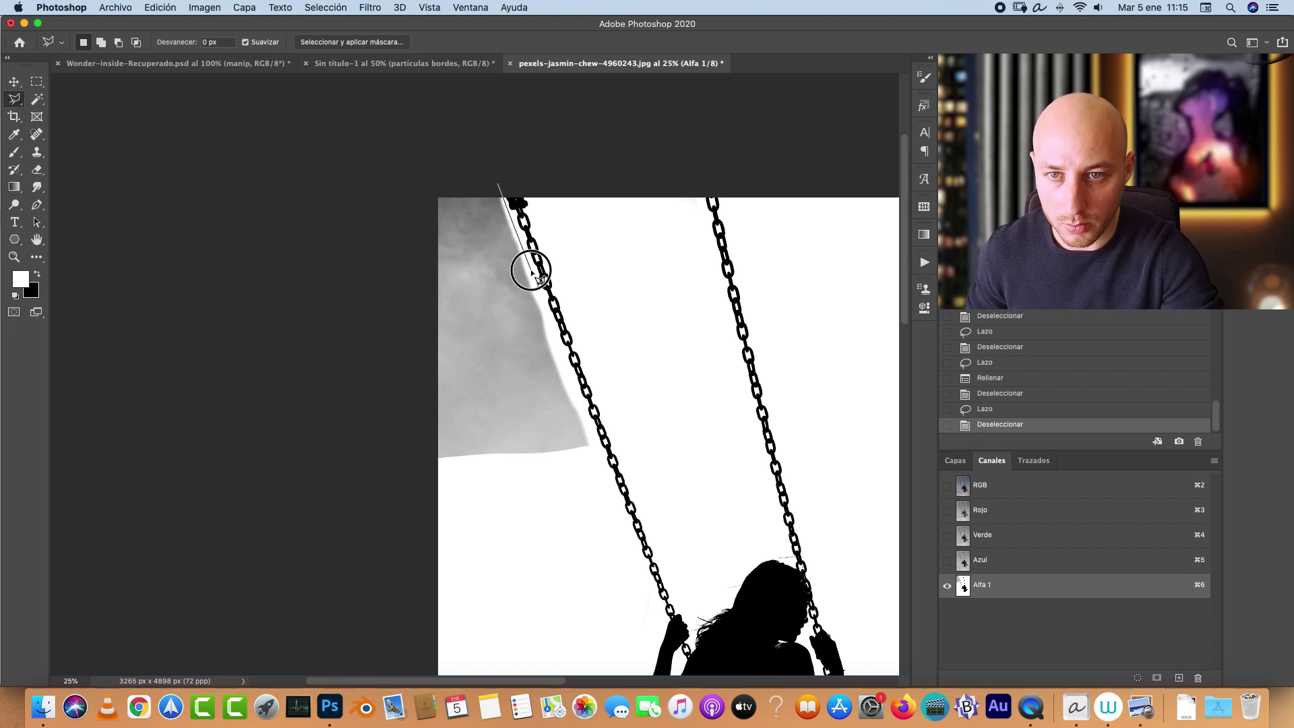
pyautogui.click(601, 504)
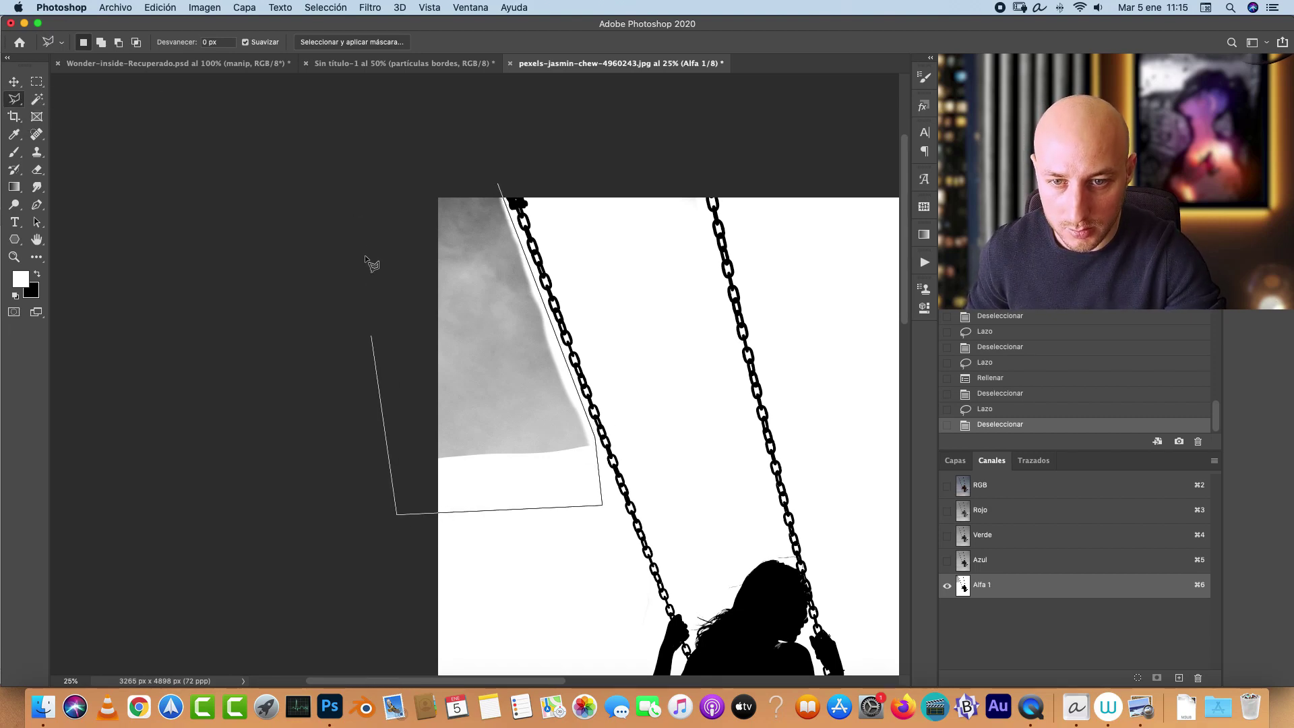
pyautogui.doubleClick(376, 144)
pyautogui.hotkey('alt', 'BackSpace')
pyautogui.press('super+d')
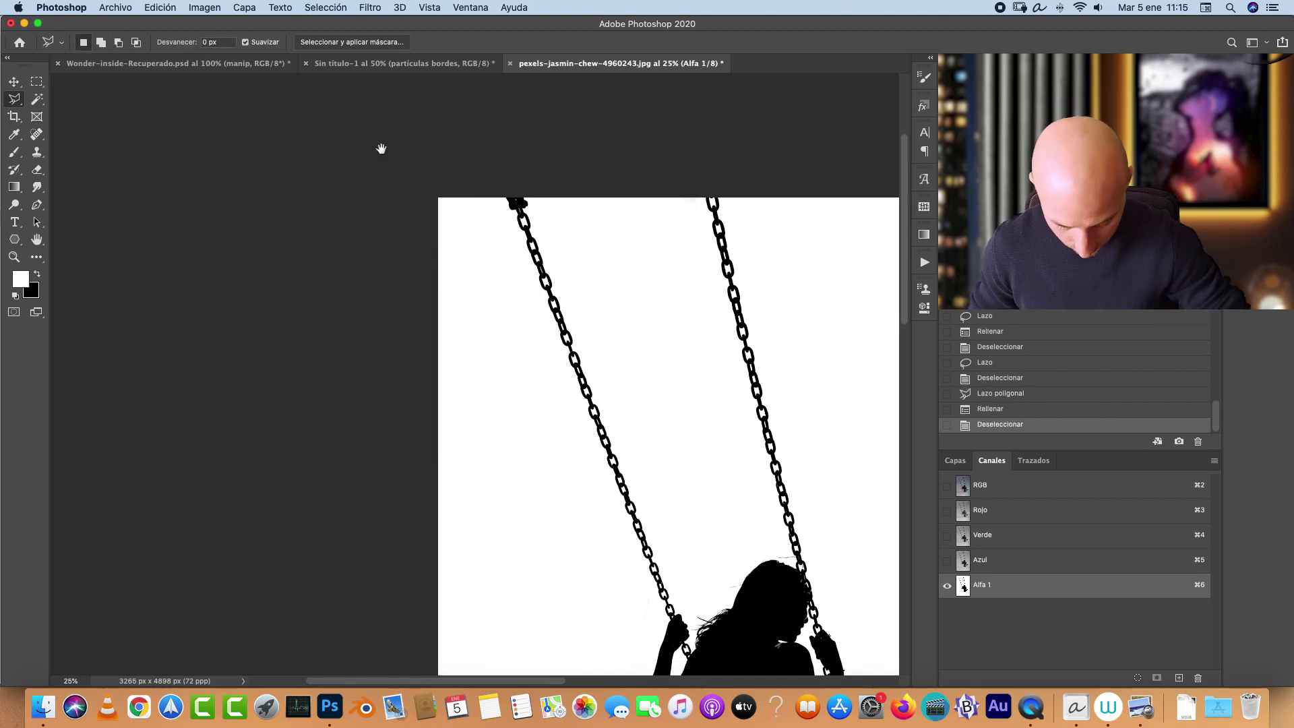
# Step: Brush white over the faint grey traces in the image's lower right corner and beside the lower left chain
pyautogui.scroll(-7, 381, 147)
pyautogui.hscroll(7, 382, 148)
pyautogui.press('b')
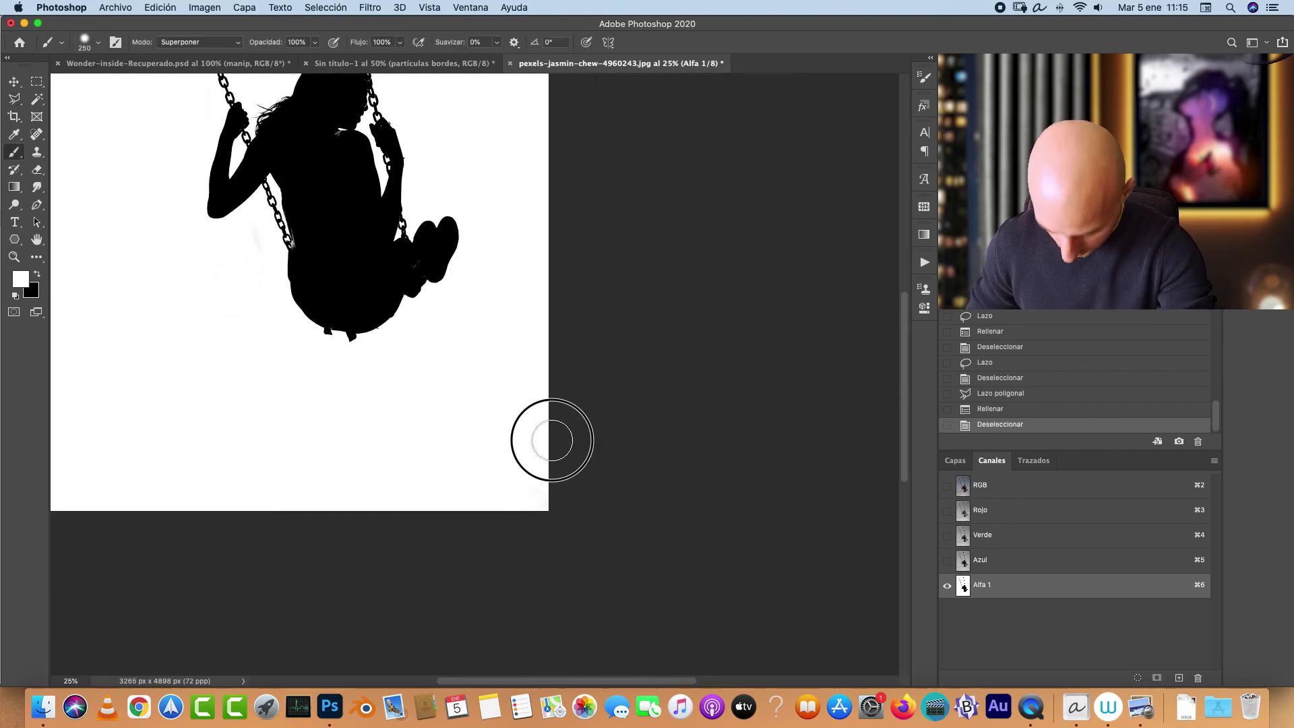
pyautogui.moveTo(552, 440); pyautogui.dragTo(549, 455)
pyautogui.moveTo(544, 485); pyautogui.dragTo(506, 546)
pyautogui.moveTo(539, 463); pyautogui.dragTo(410, 539)
pyautogui.moveTo(259, 297)
pyautogui.mouseDown()
pyautogui.moveTo(248, 237)
pyautogui.moveTo(262, 337)
pyautogui.mouseUp()
# Step: Zoom to 100% on the girl's shoulder and set the brush blending mode to Normal
pyautogui.scroll(7, 587, 387)
pyautogui.hscroll(-3, 586, 387)
pyautogui.press('super+plus')
pyautogui.press('super+plus')
pyautogui.press('super+plus')
pyautogui.press('super+plus')
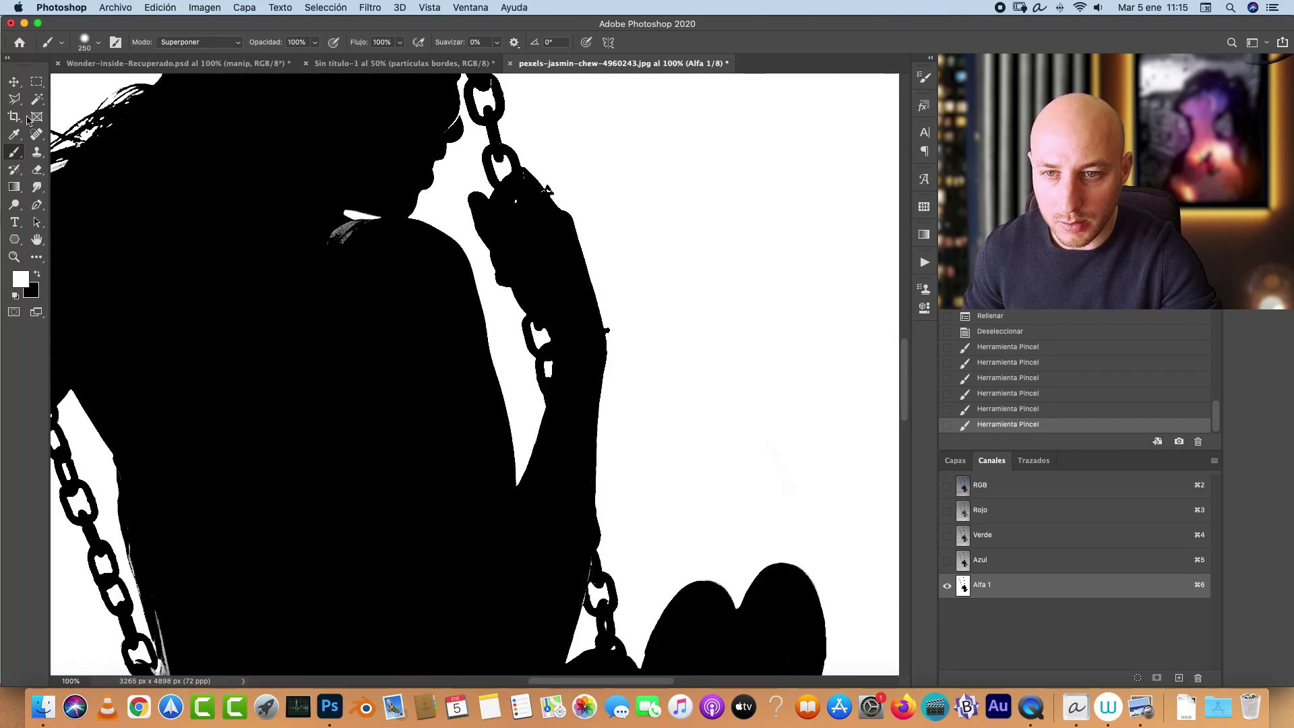
pyautogui.click(174, 45)
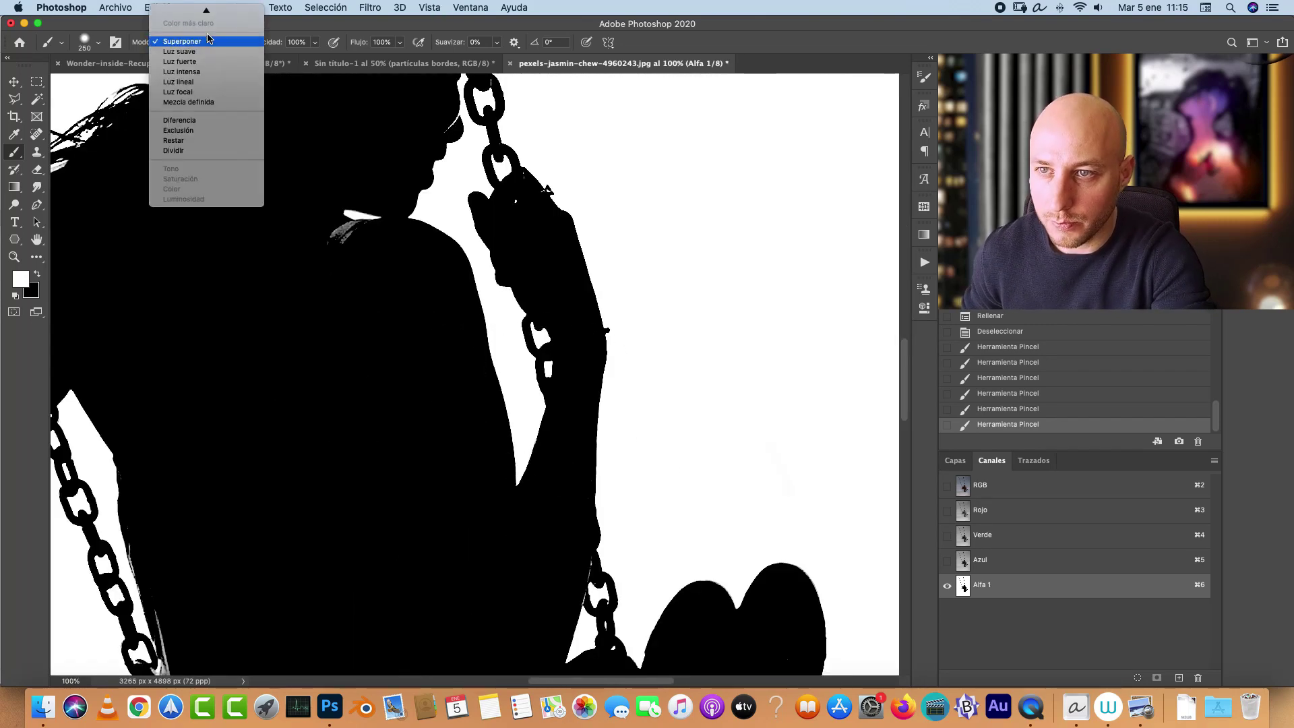
pyautogui.click(182, 12)
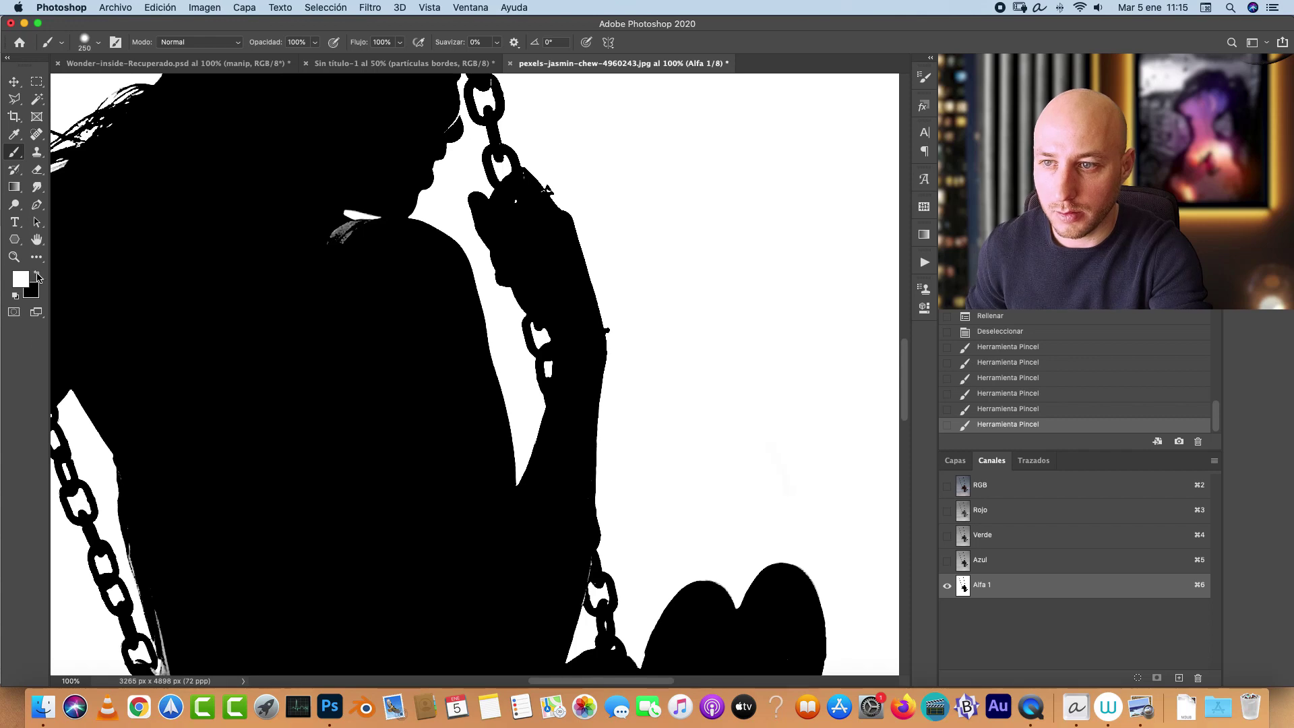
# Step: Switch to black, reduce the brush to 35 px and paint out the grey streaks on the shoulder beneath the chin
pyautogui.click(37, 273)
pyautogui.press('[')
pyautogui.press('[')
pyautogui.press('[')
pyautogui.press('[')
pyautogui.press('[')
pyautogui.press('[')
pyautogui.press('[')
pyautogui.press('[')
pyautogui.press('[')
pyautogui.press('[')
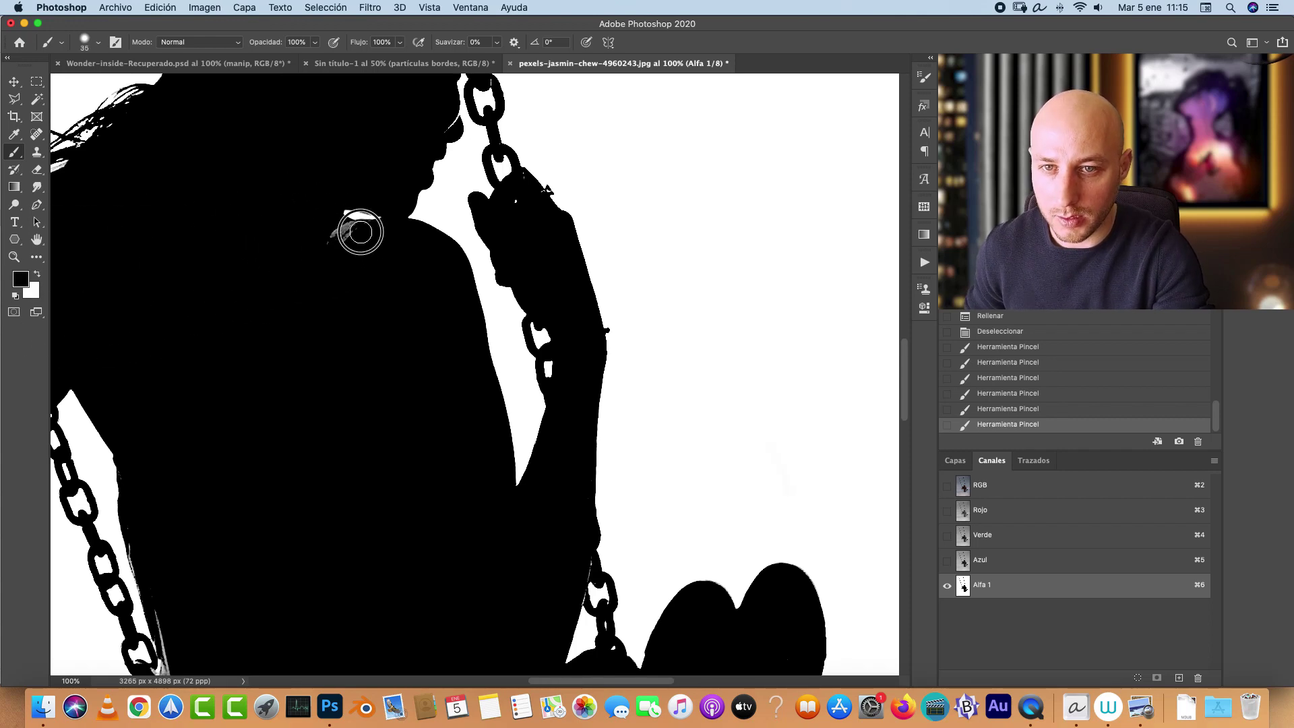
pyautogui.moveTo(360, 233); pyautogui.dragTo(341, 231)
# Step: Adjust the brush hardness, reduce the size to 15 px and paint black over the light gaps along the face
pyautogui.rightClick(419, 223)
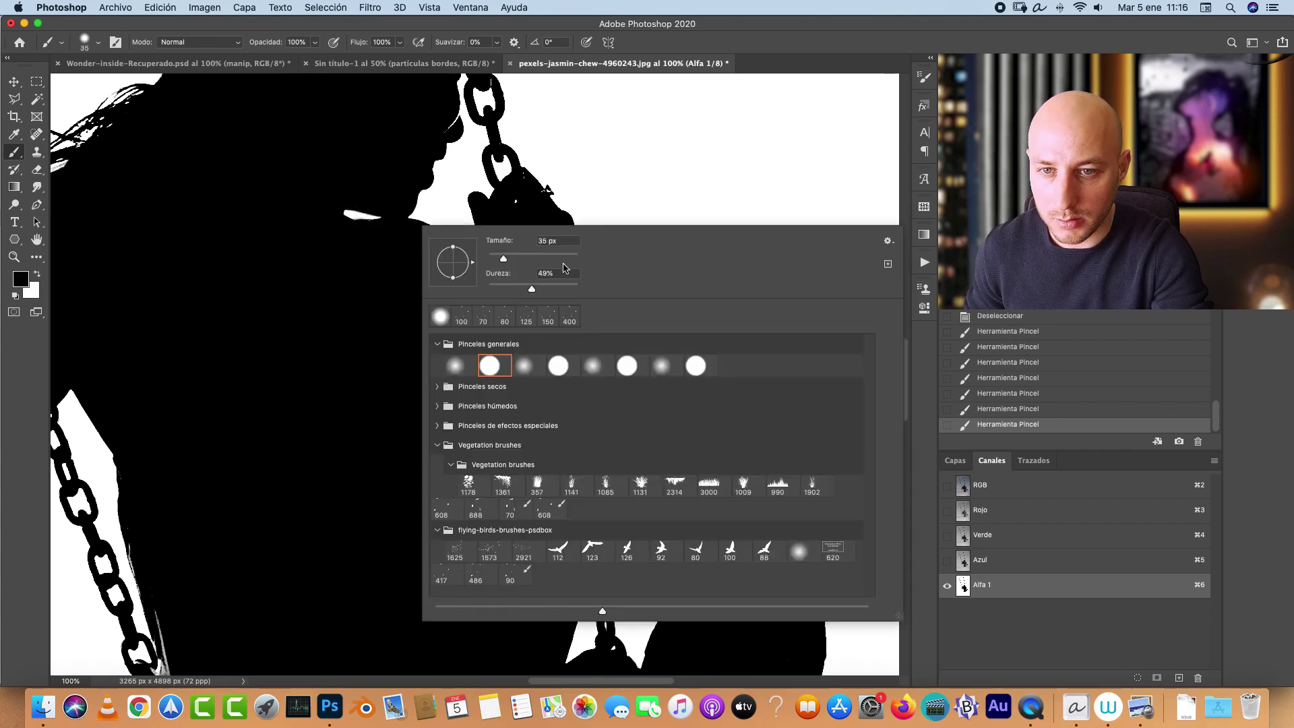
pyautogui.click(984, 586)
pyautogui.scroll(8, 702, 485)
pyautogui.hscroll(-3, 702, 485)
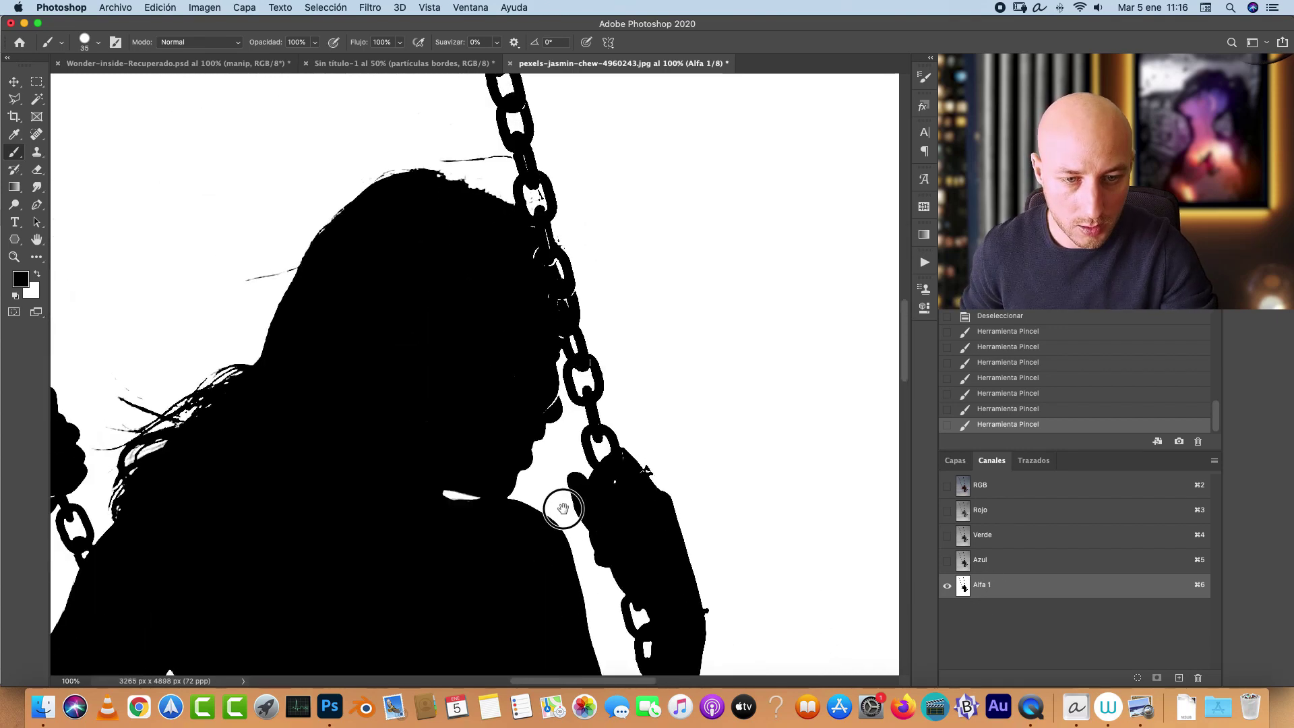
pyautogui.press('[')
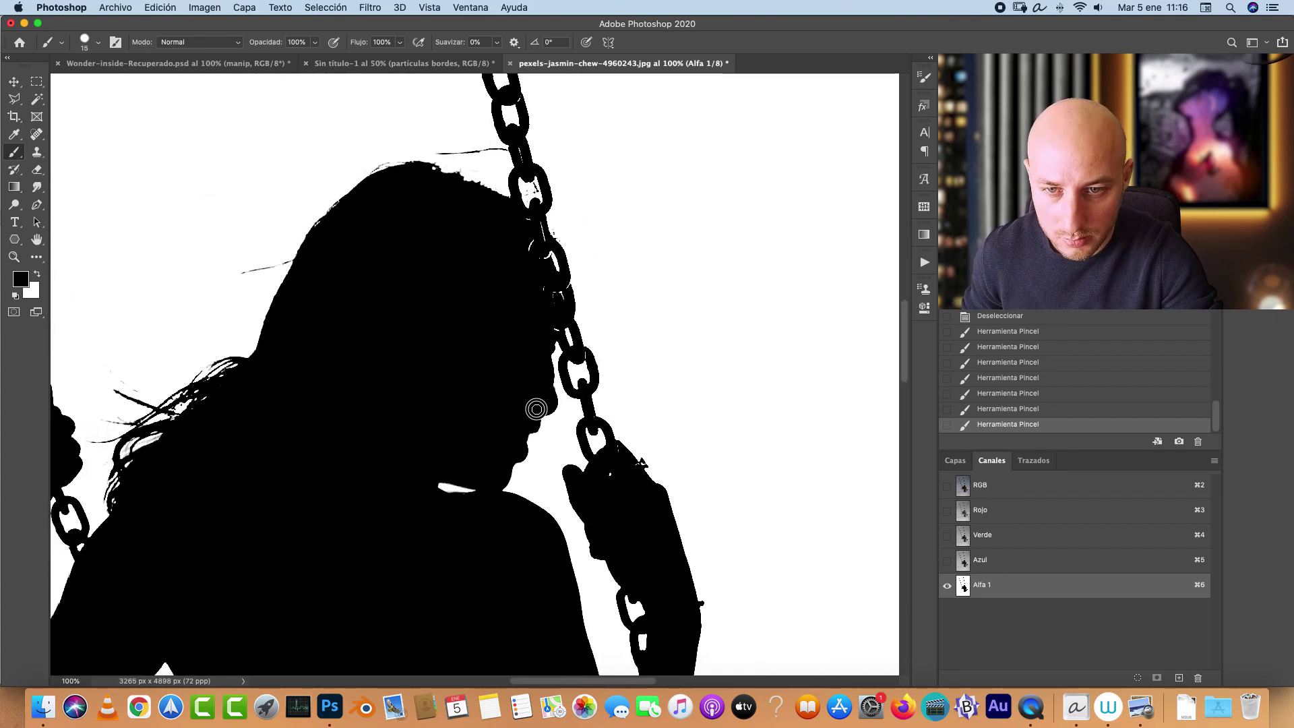
# Step: Paint black over the light specks inside the seat and legs and along the seat's lower edge, using a 40 px brush
pyautogui.scroll(-10, 692, 505)
pyautogui.hscroll(2, 609, 369)
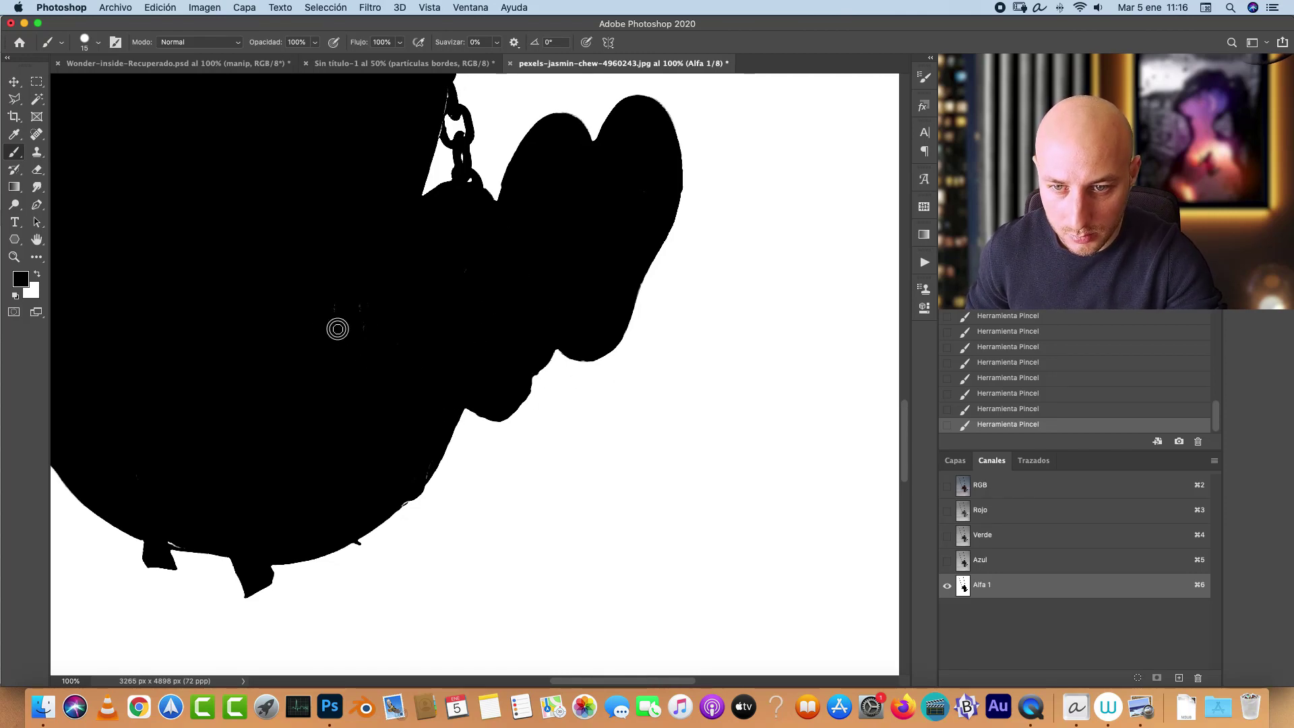
pyautogui.press(']')
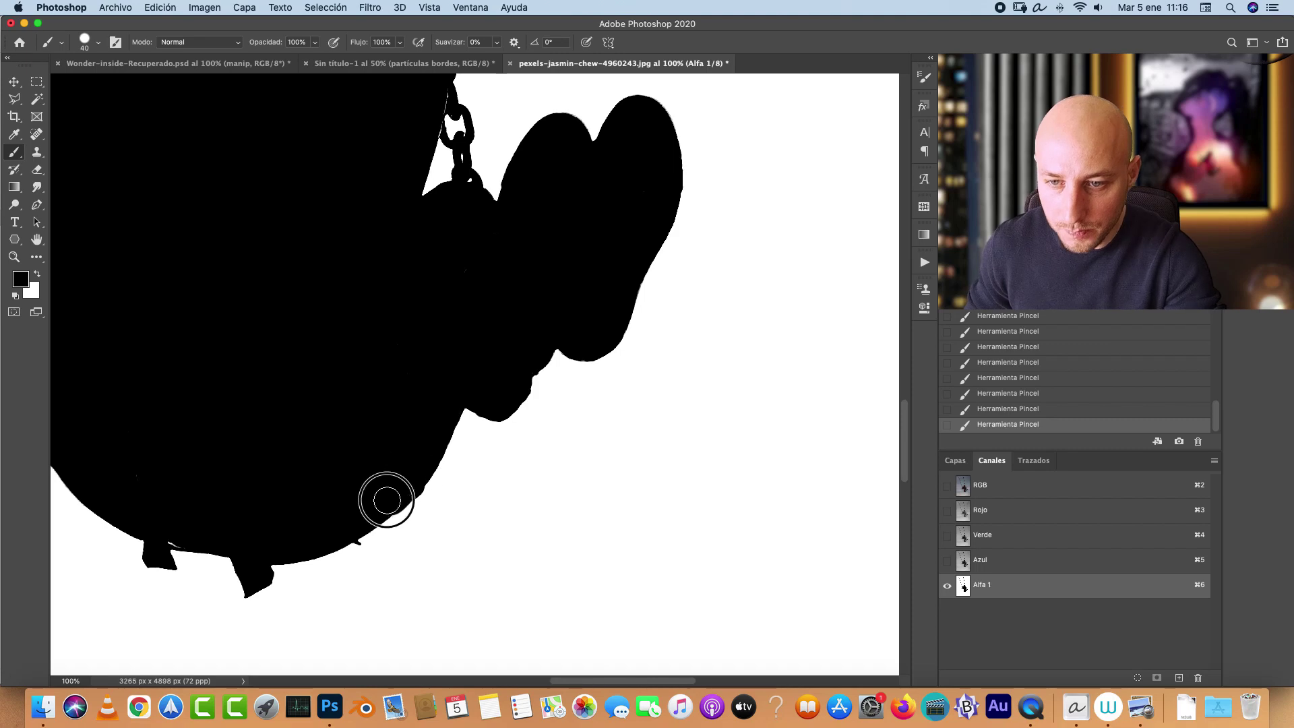
pyautogui.press('[')
pyautogui.press('[')
# Step: Paint out the light streaks on the waist and back edge beside the left chain with a 20 px black brush
pyautogui.scroll(2, 344, 457)
pyautogui.hscroll(-3, 344, 456)
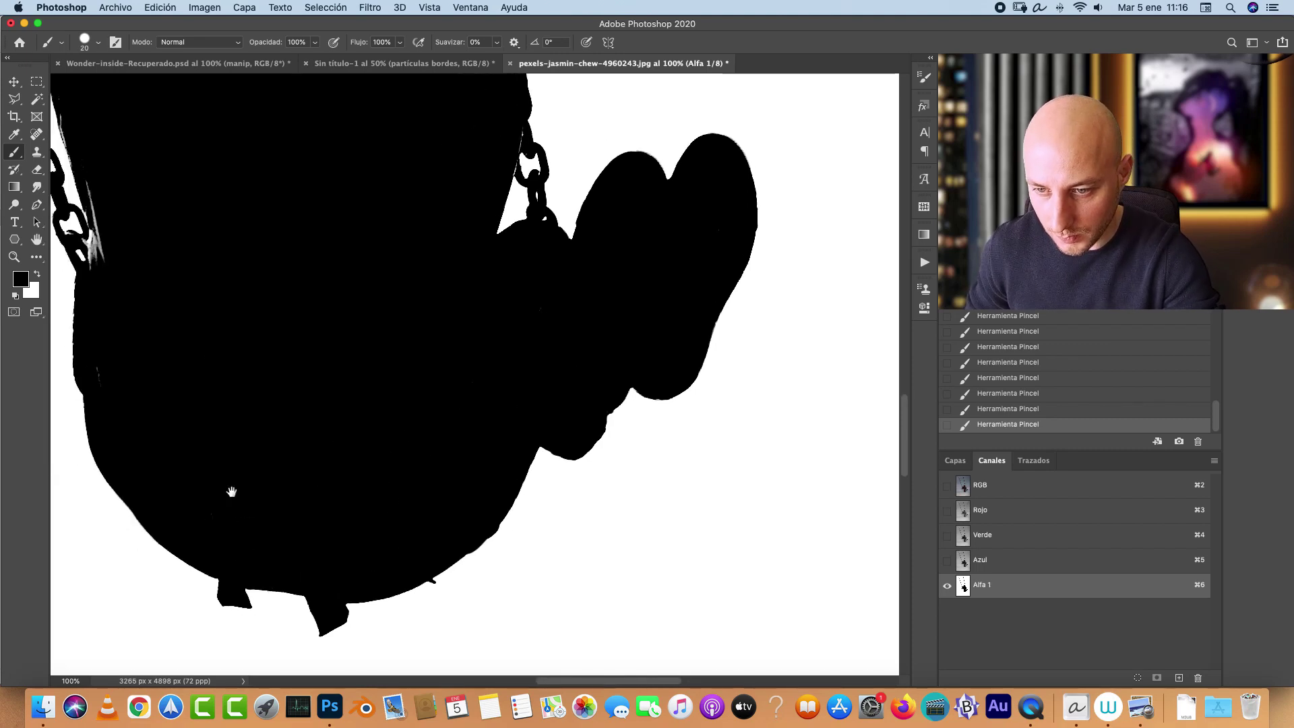
pyautogui.scroll(4, 378, 482)
pyautogui.hscroll(-10, 378, 482)
pyautogui.moveTo(425, 369); pyautogui.dragTo(419, 366)
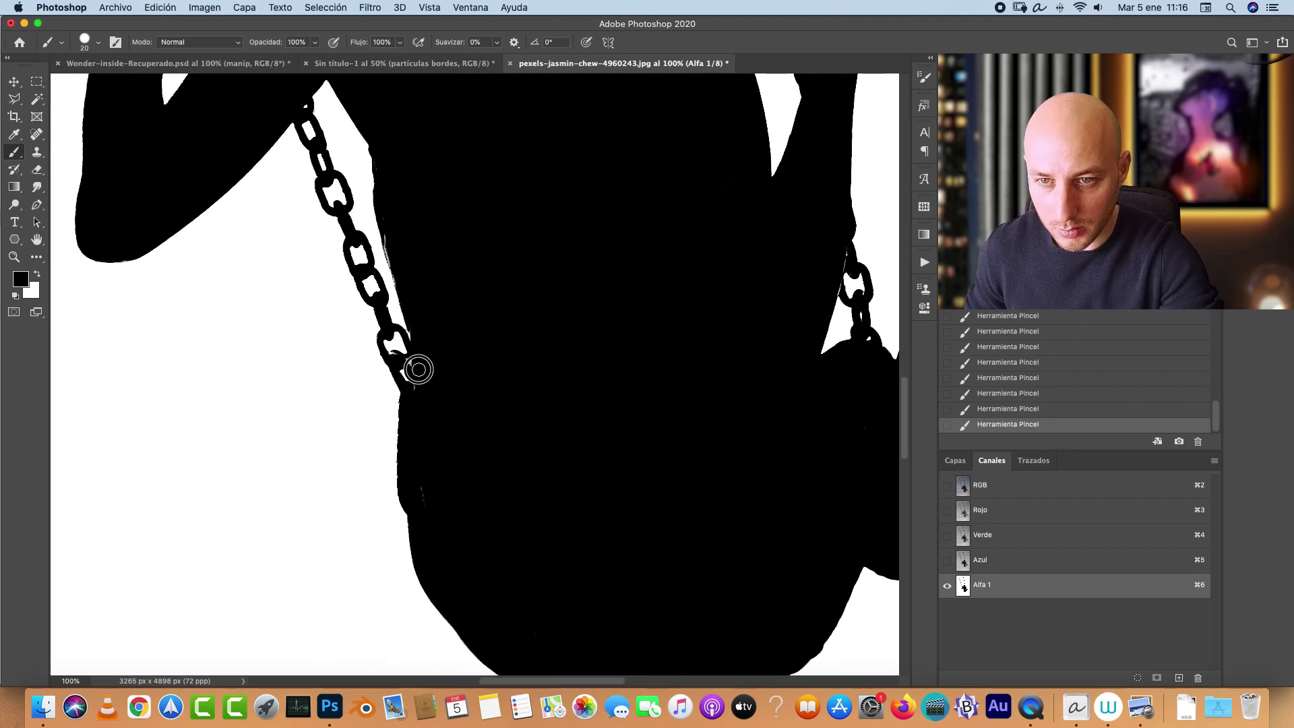
pyautogui.moveTo(392, 218)
pyautogui.mouseDown()
pyautogui.moveTo(395, 261)
pyautogui.moveTo(385, 140)
pyautogui.mouseUp()
# Step: Paint black along the body edge beside the lower right chain, just above the lap
pyautogui.hscroll(10, 385, 140)
pyautogui.scroll(4, 385, 139)
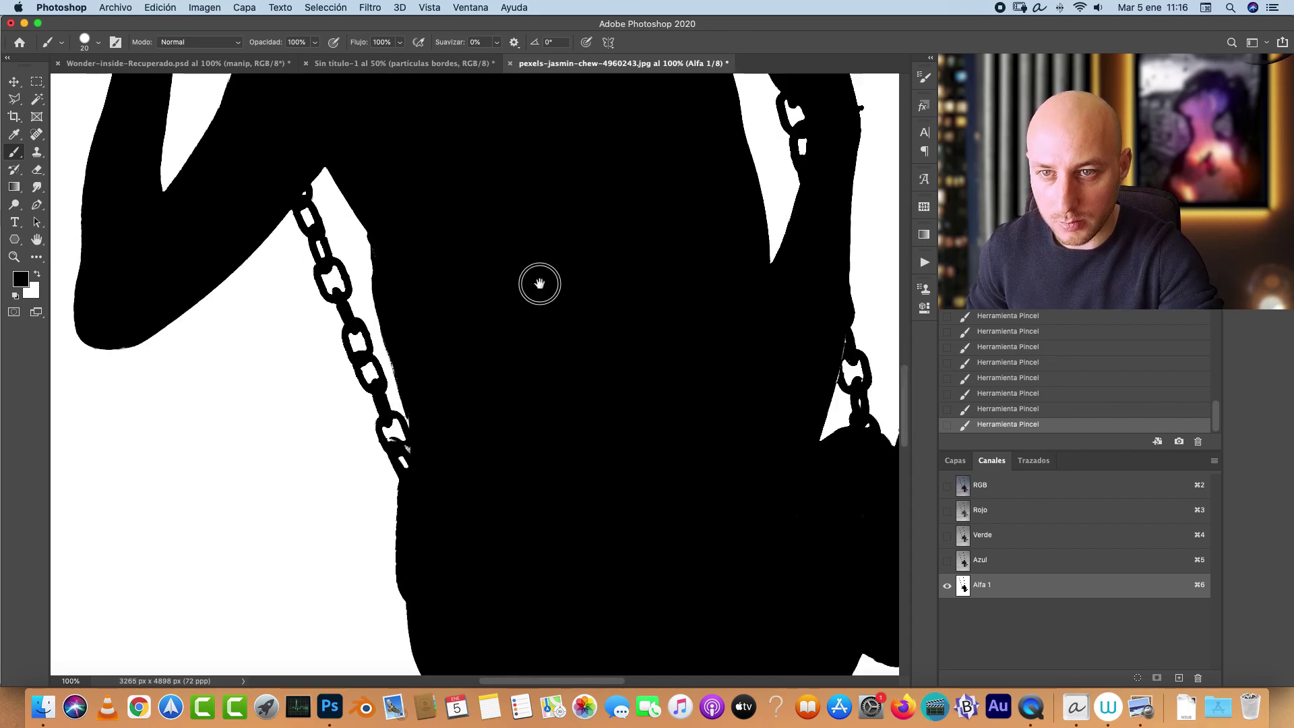
pyautogui.moveTo(585, 341); pyautogui.dragTo(577, 388)
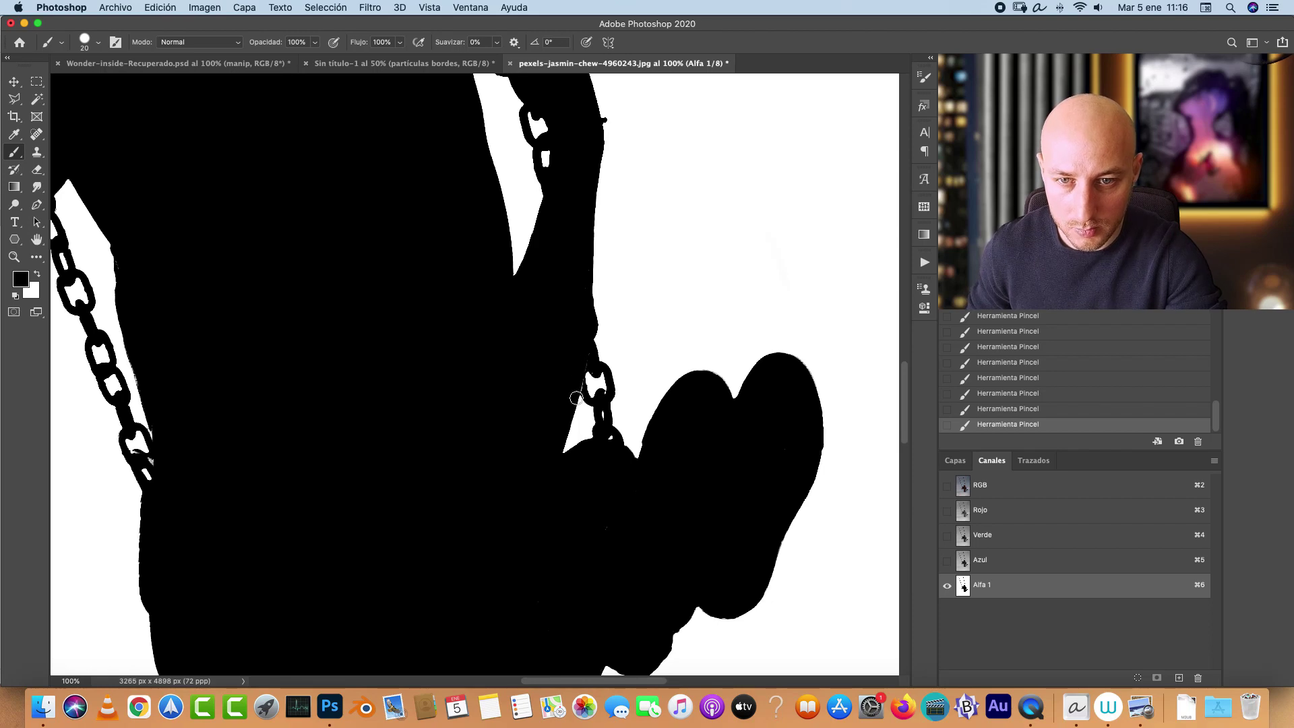
# Step: Enlarge the brush to 25 px and paint black over the light gaps where the hair and face meet the right chain
pyautogui.scroll(10, 572, 395)
pyautogui.hscroll(-5, 641, 491)
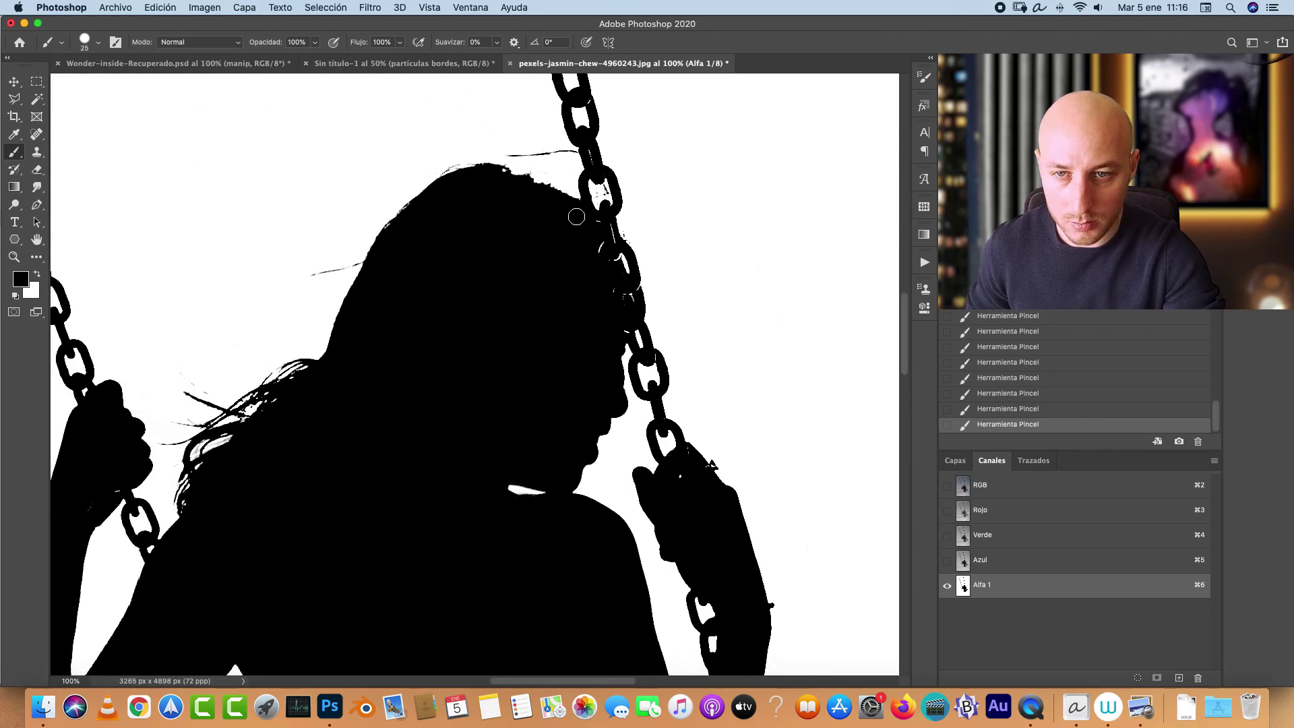
pyautogui.press(']')
pyautogui.moveTo(601, 238); pyautogui.dragTo(620, 330)
# Step: Paint black over the remaining light traces in the hand holding the left chain, reducing the brush to 15 px
pyautogui.scroll(-5, 673, 275)
pyautogui.hscroll(-8, 673, 274)
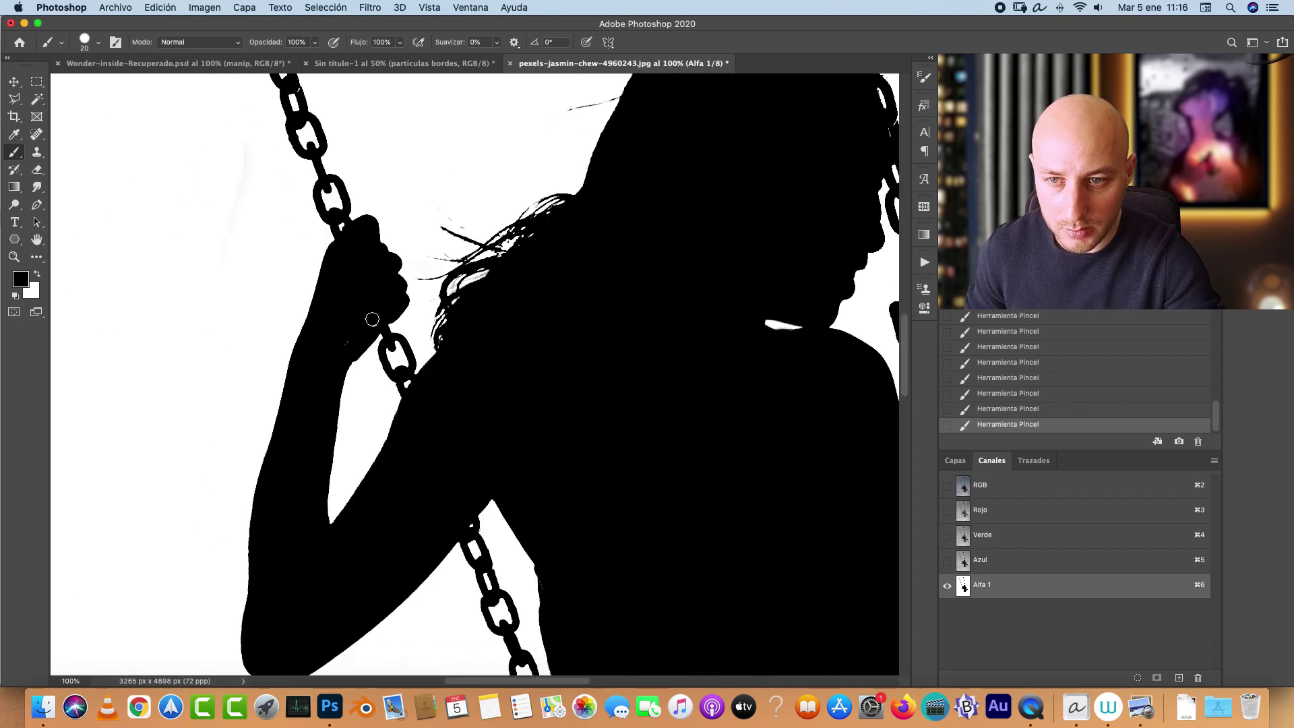
pyautogui.press('[')
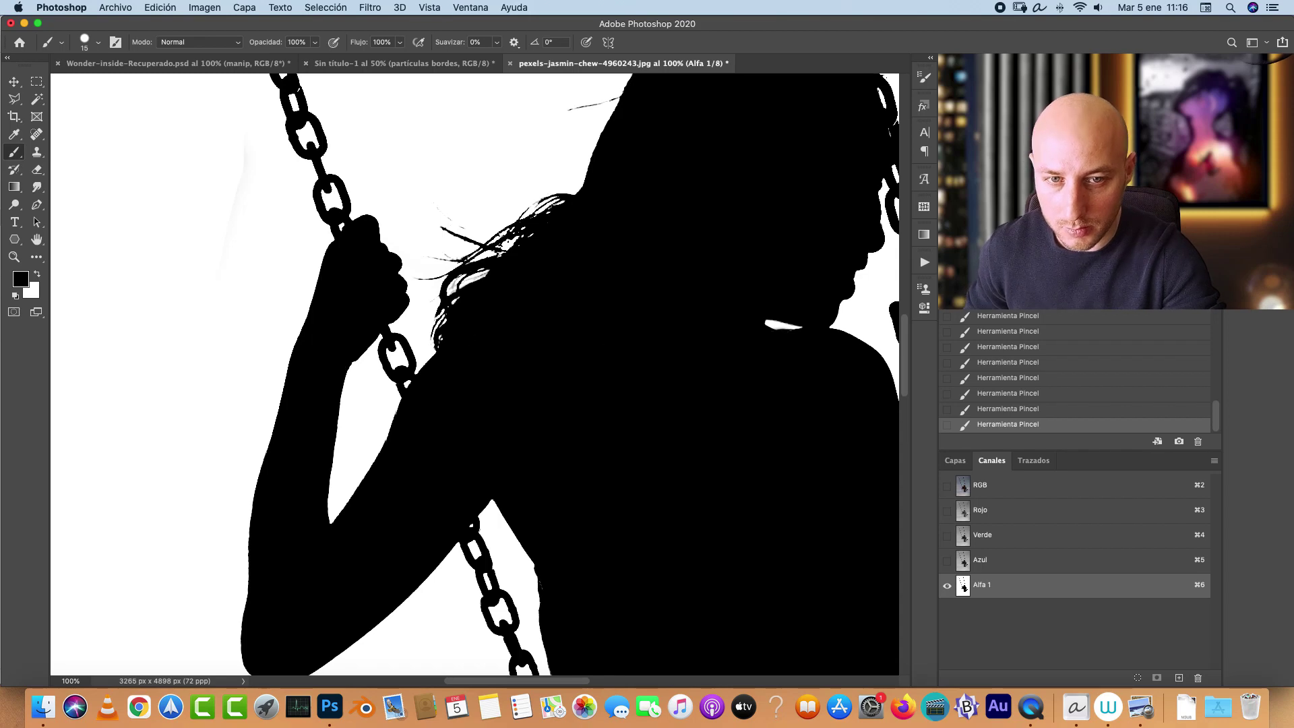
# Step: Paint white over the faint gray traces in the sky beside the chains with a 50 px brush
pyautogui.moveTo(431, 226); pyautogui.dragTo(552, 331)
pyautogui.press(']')
pyautogui.press(']')
pyautogui.press(']')
pyautogui.press(']')
pyautogui.press(']')
pyautogui.press(']')
pyautogui.press(']')
pyautogui.press('x')
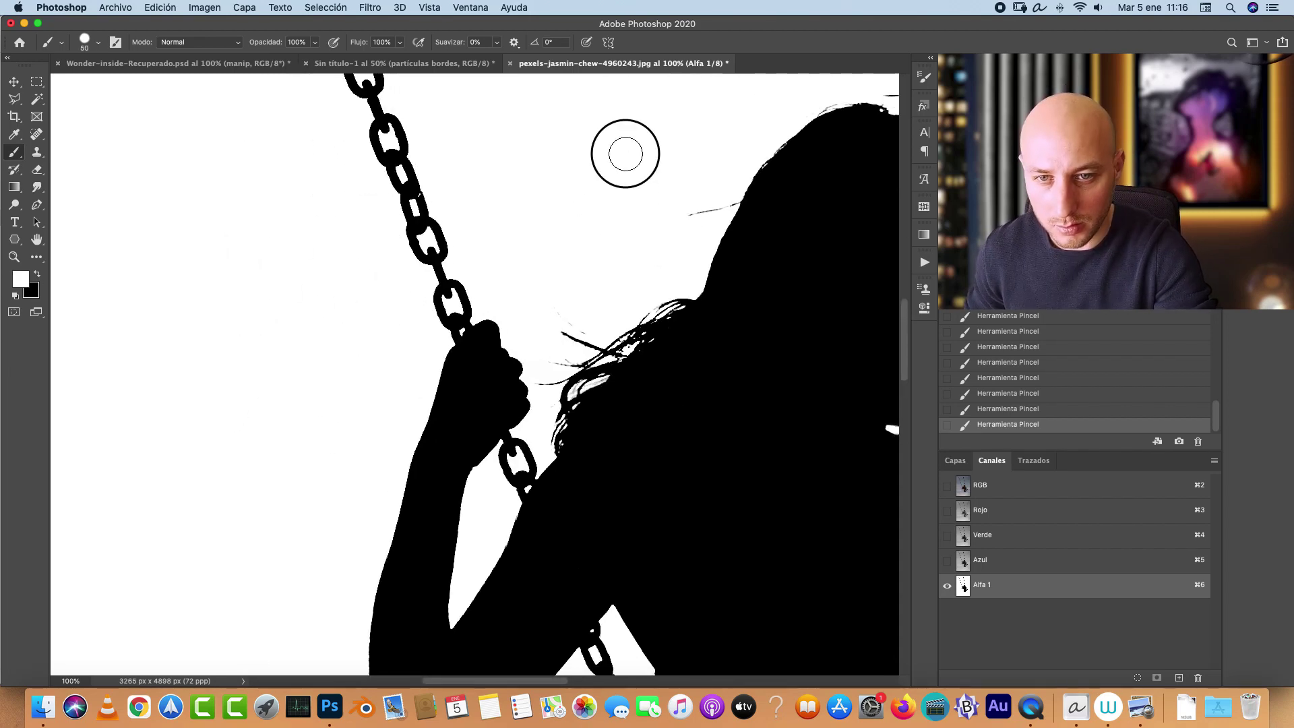
pyautogui.moveTo(684, 396); pyautogui.dragTo(519, 352)
pyautogui.scroll(1, 519, 352)
pyautogui.hscroll(-5, 546, 453)
pyautogui.hscroll(5, 803, 387)
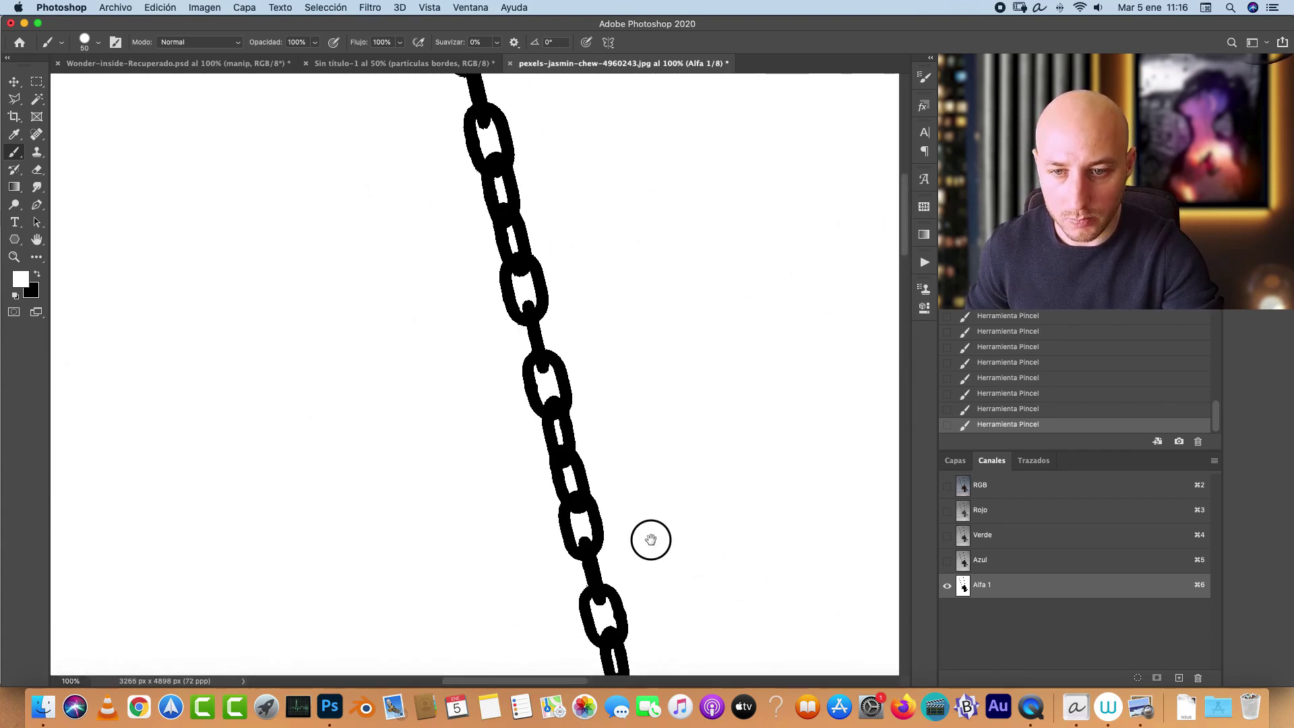
pyautogui.hscroll(-2, 647, 537)
pyautogui.moveTo(647, 340); pyautogui.dragTo(480, 312)
# Step: Touch up the links of the right chain above the head in black with a 9 px brush
pyautogui.press('[')
pyautogui.press('[')
pyautogui.press('[')
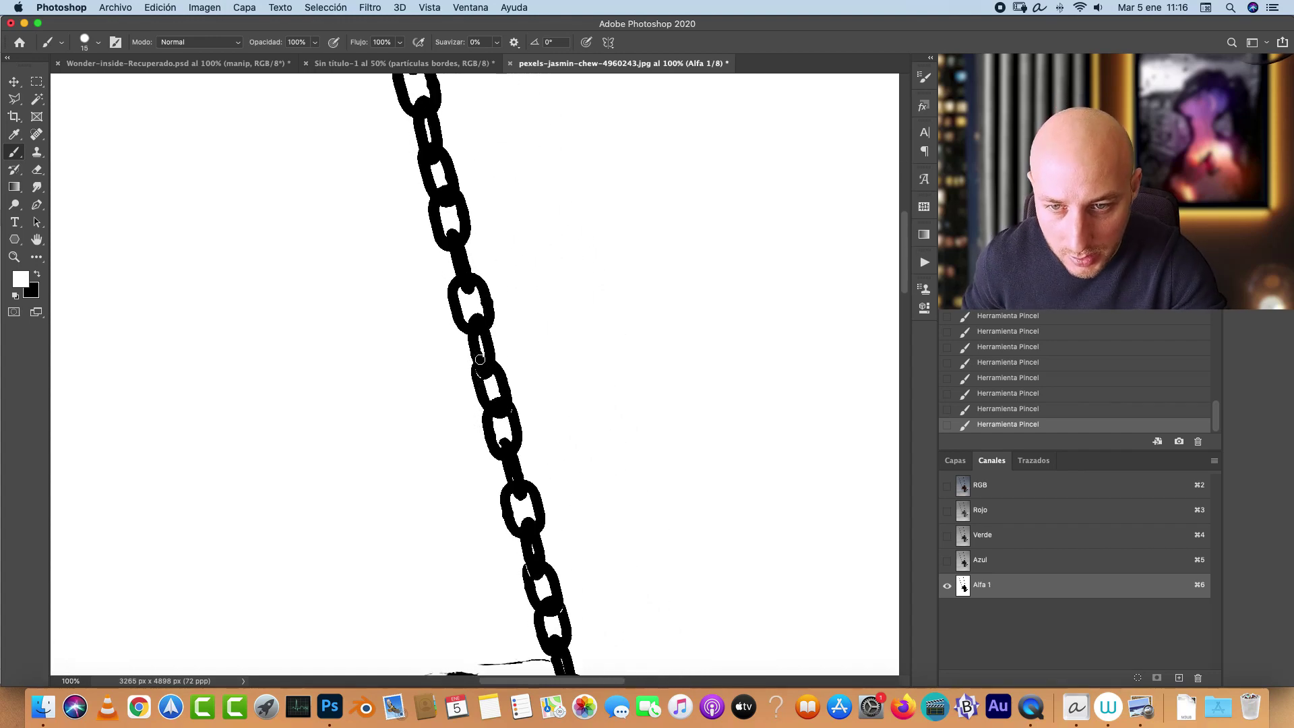
pyautogui.press('x')
pyautogui.click(478, 374)
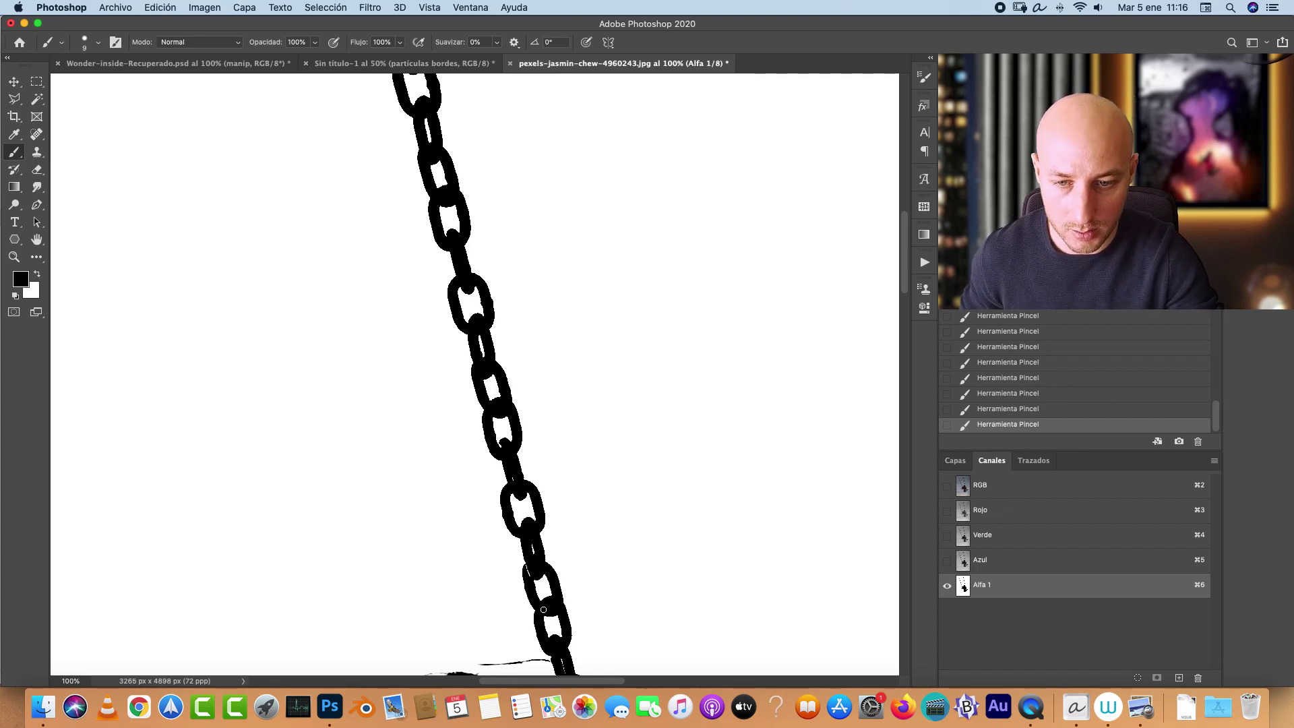
pyautogui.scroll(-5, 769, 531)
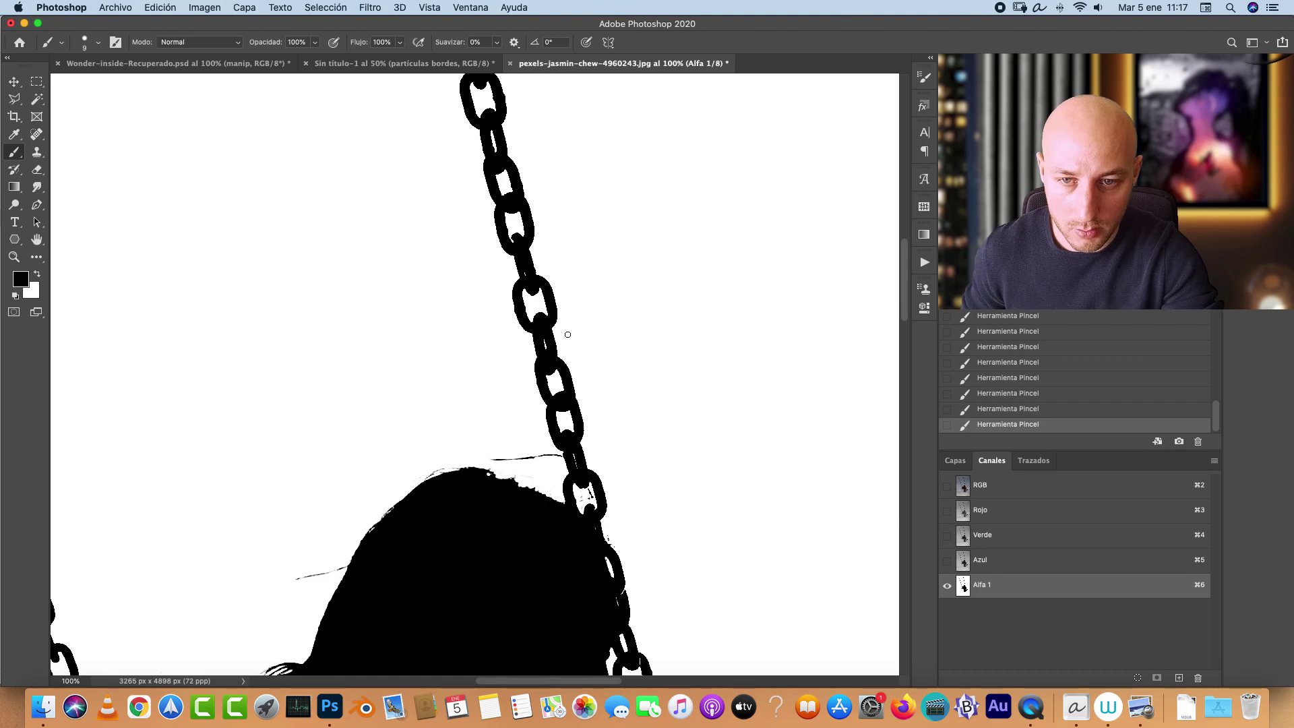
# Step: Invert the Alfa 1 channel and load it as a selection
pyautogui.press('super+minus')
pyautogui.press('super+minus')
pyautogui.press('super+minus')
pyautogui.press('super+minus')
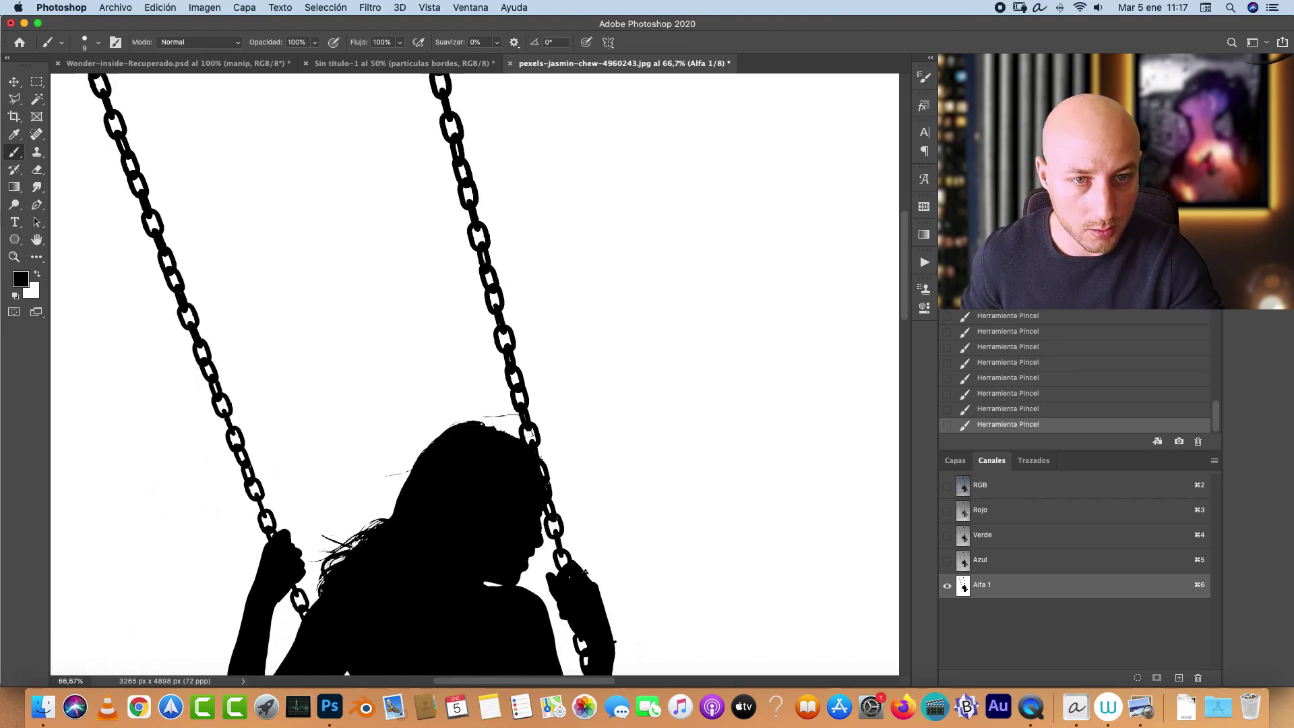
pyautogui.press('super+minus')
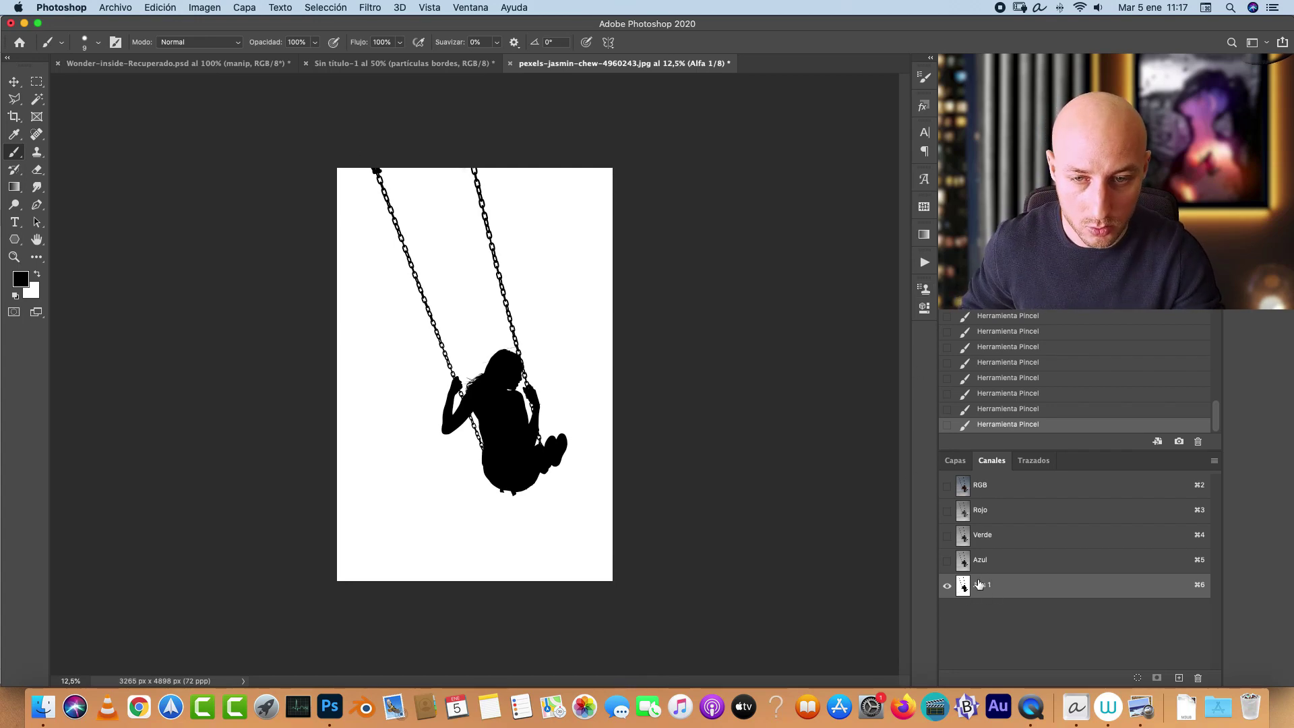
pyautogui.press('super+i')
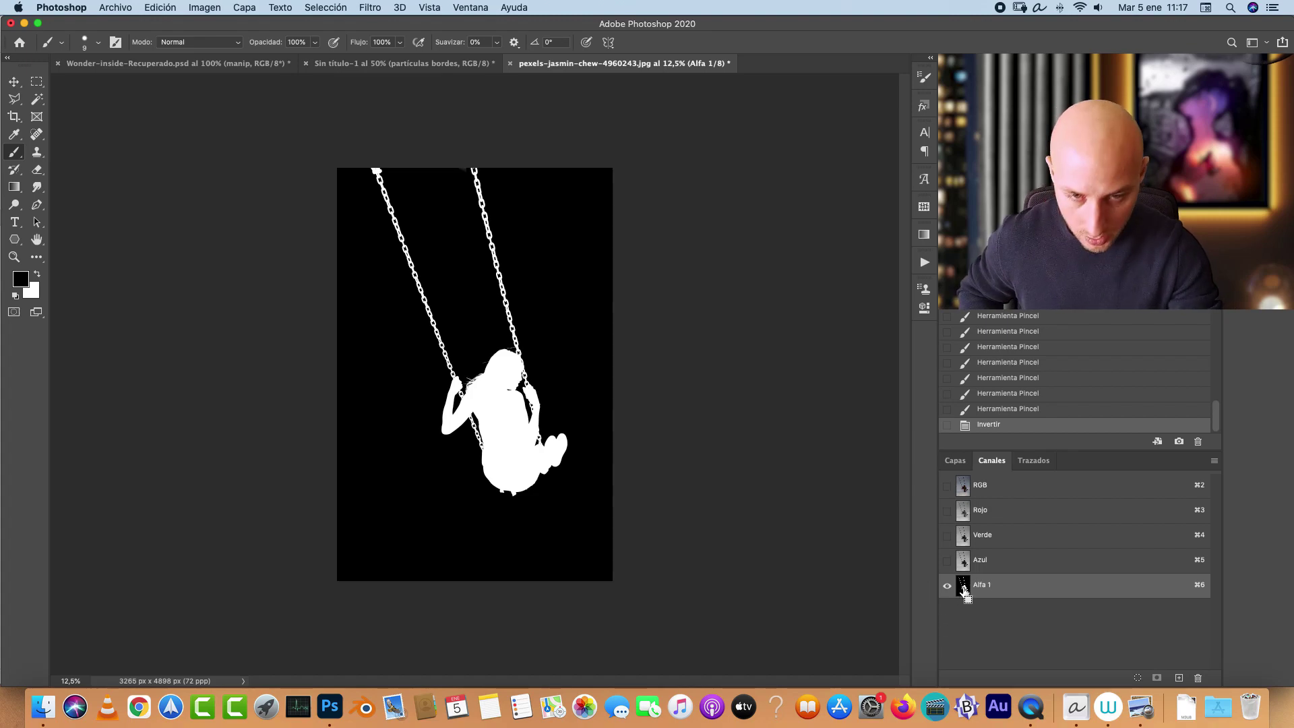
pyautogui.keyDown('super'); pyautogui.click(965, 589); pyautogui.keyUp('super')
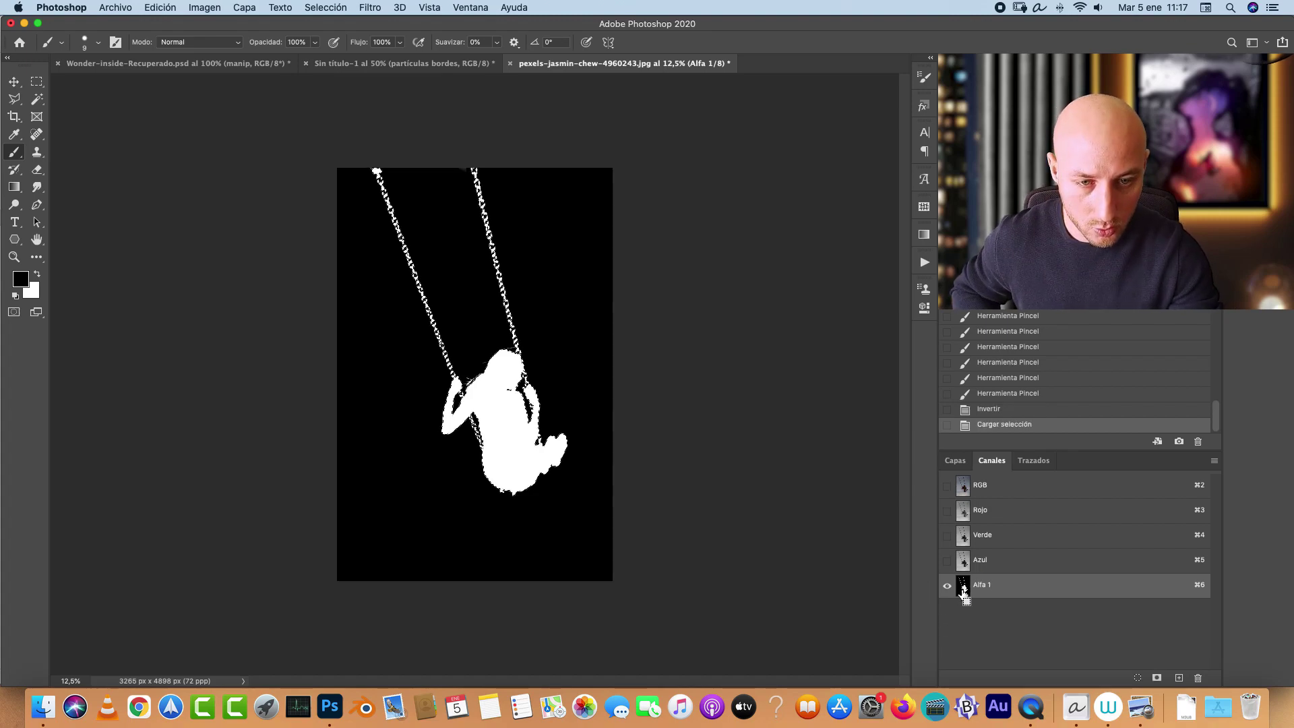
# Step: Return to the RGB composite and add a layer mask to the Fondo layer from the selection
pyautogui.click(1018, 491)
pyautogui.click(954, 460)
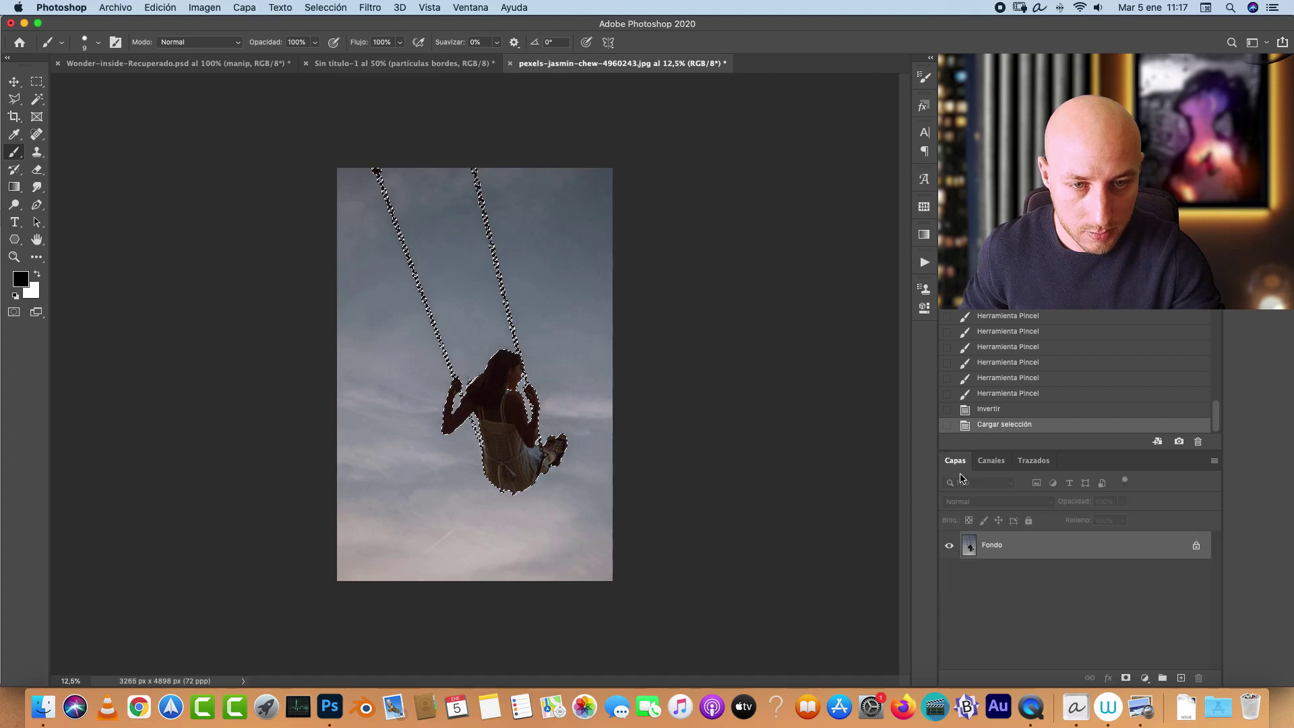
pyautogui.click(1126, 677)
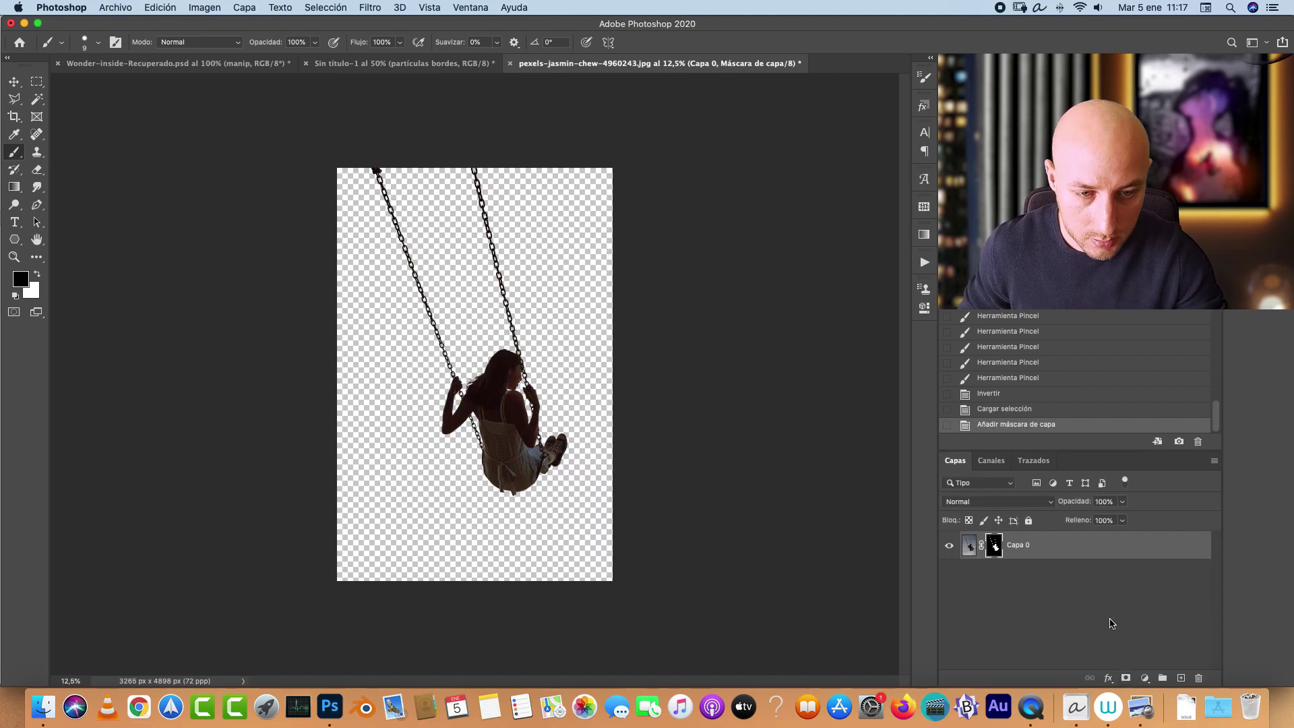
# Step: Examine the edges of the masked girl, her shoes and the swing chains at 100% and in full view
pyautogui.press('super+1')
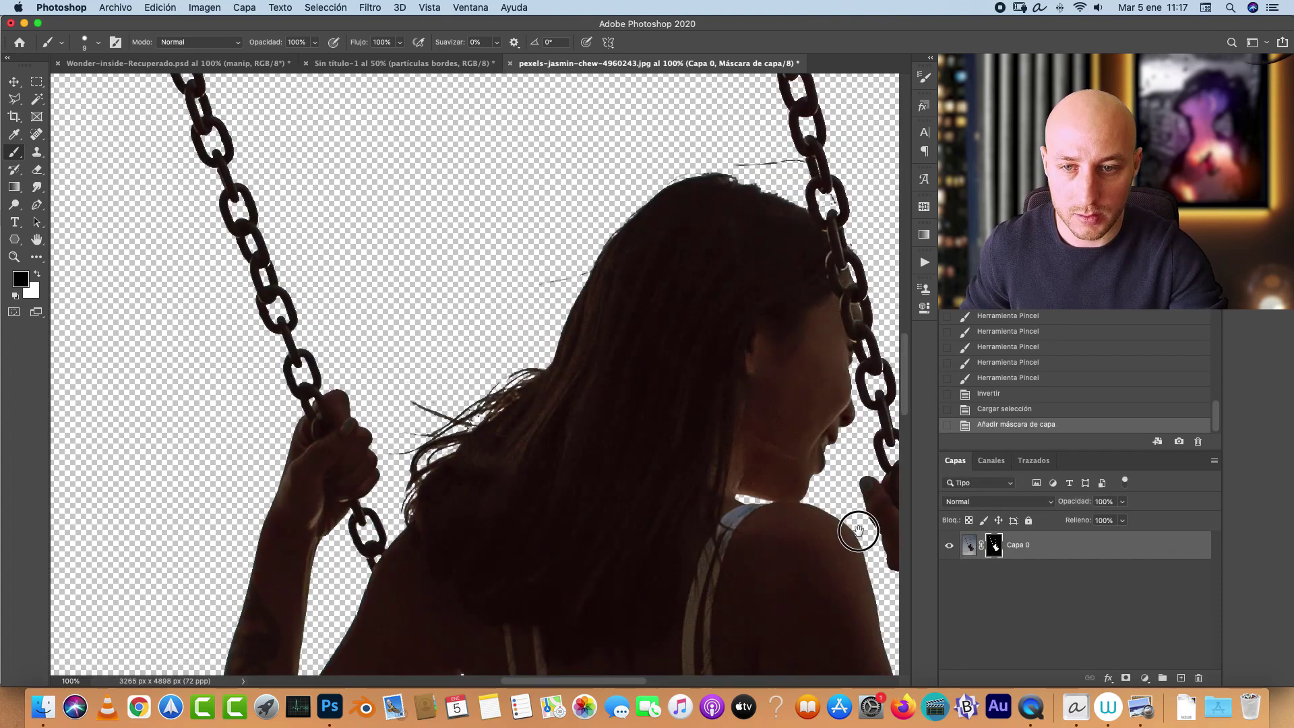
pyautogui.moveTo(862, 529); pyautogui.dragTo(604, 343)
pyautogui.scroll(-10, 607, 332)
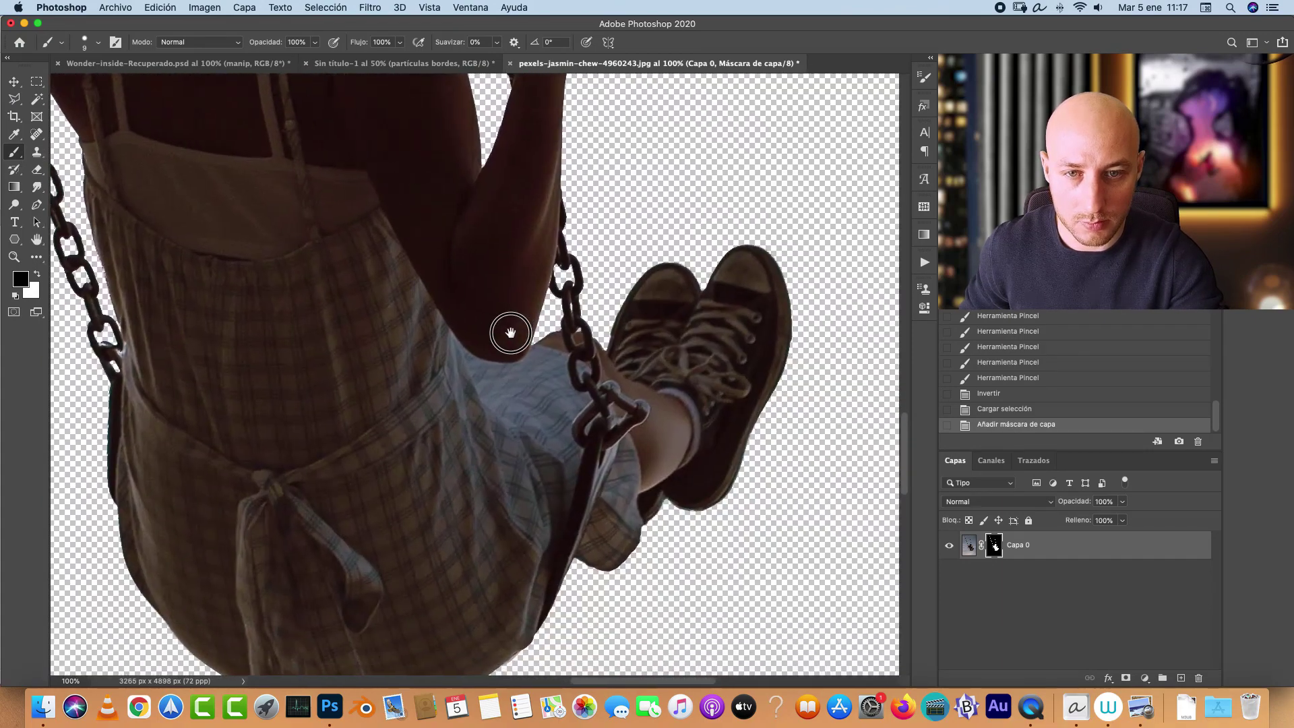
pyautogui.scroll(15, 529, 380)
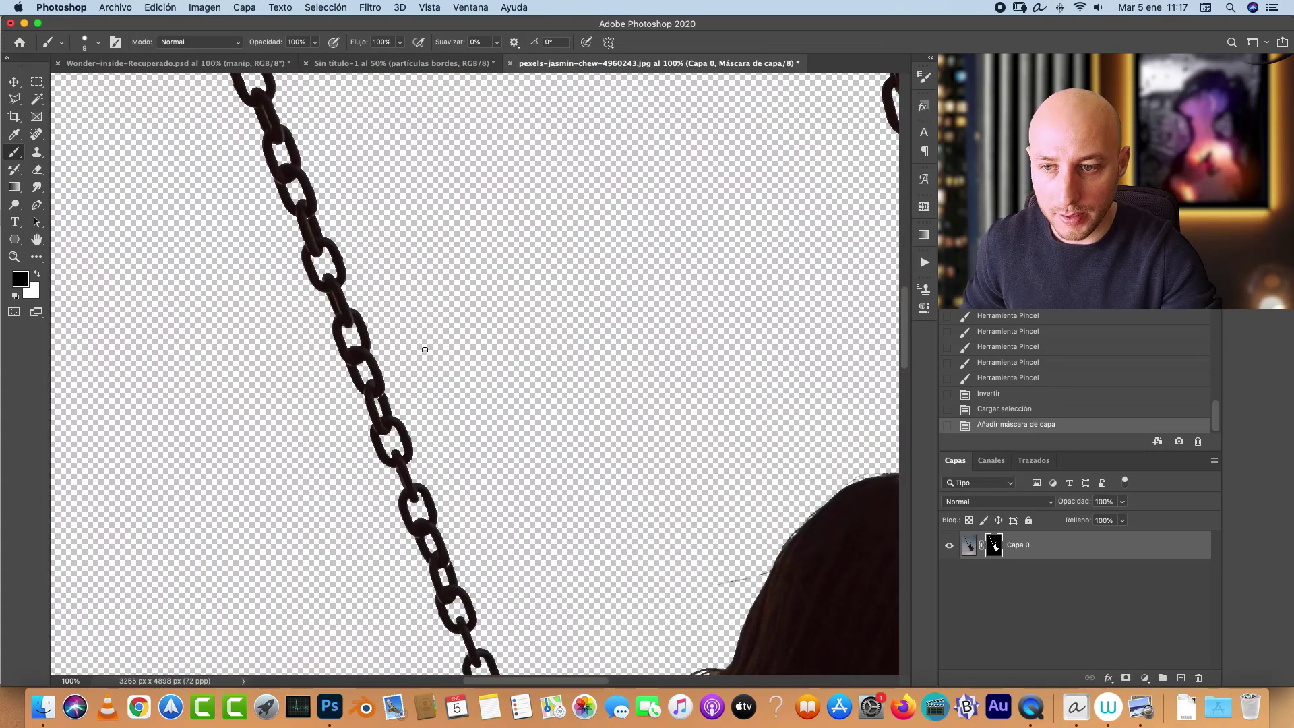
pyautogui.press('super+minus')
pyautogui.press('super+minus')
pyautogui.press('super+minus')
pyautogui.press('super+minus')
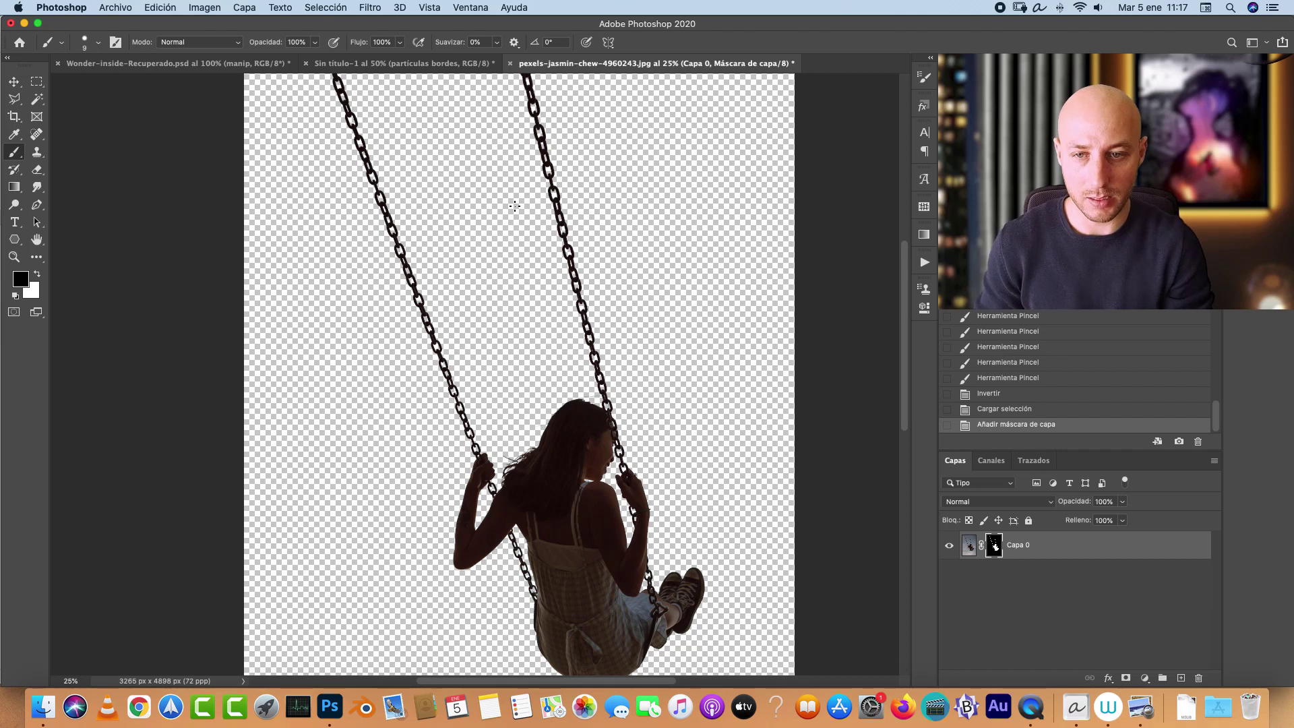
pyautogui.press('super+minus')
pyautogui.press('super+minus')
pyautogui.press('super+minus')
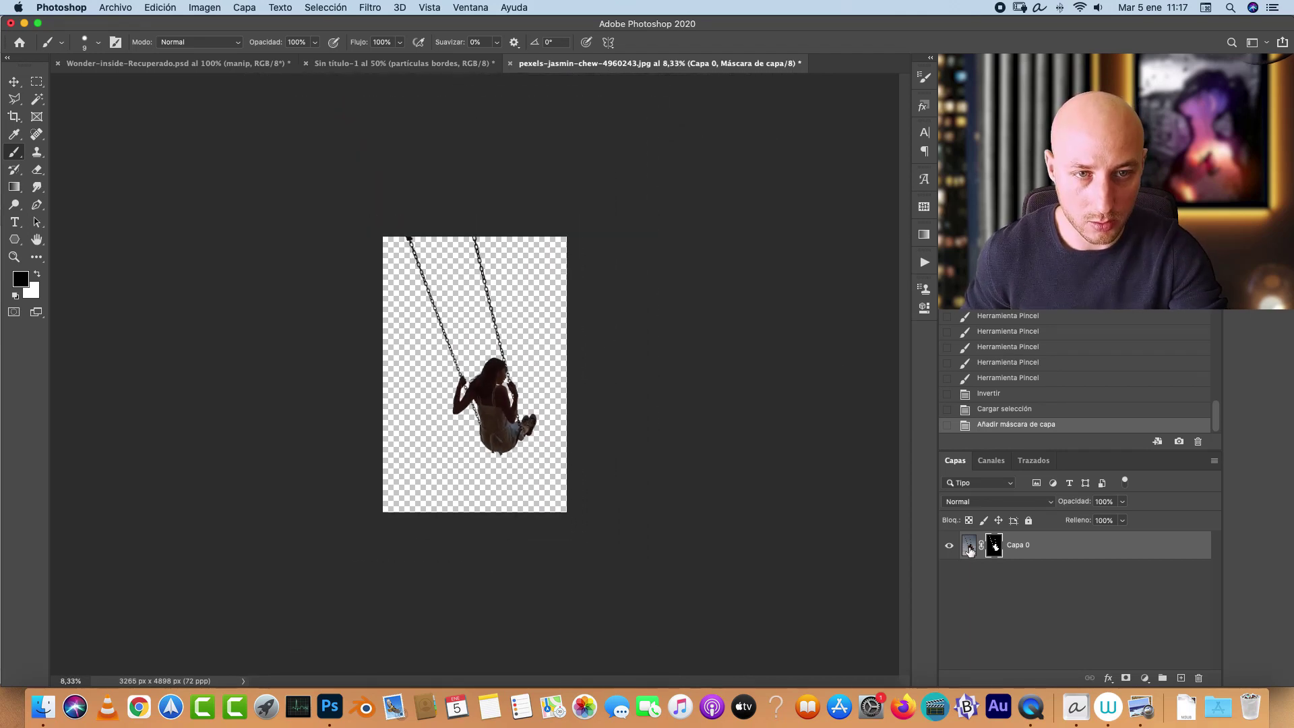
# Step: Copy the masked girl layer into the Sin título-1 document and convert it to a smart object
pyautogui.press('v')
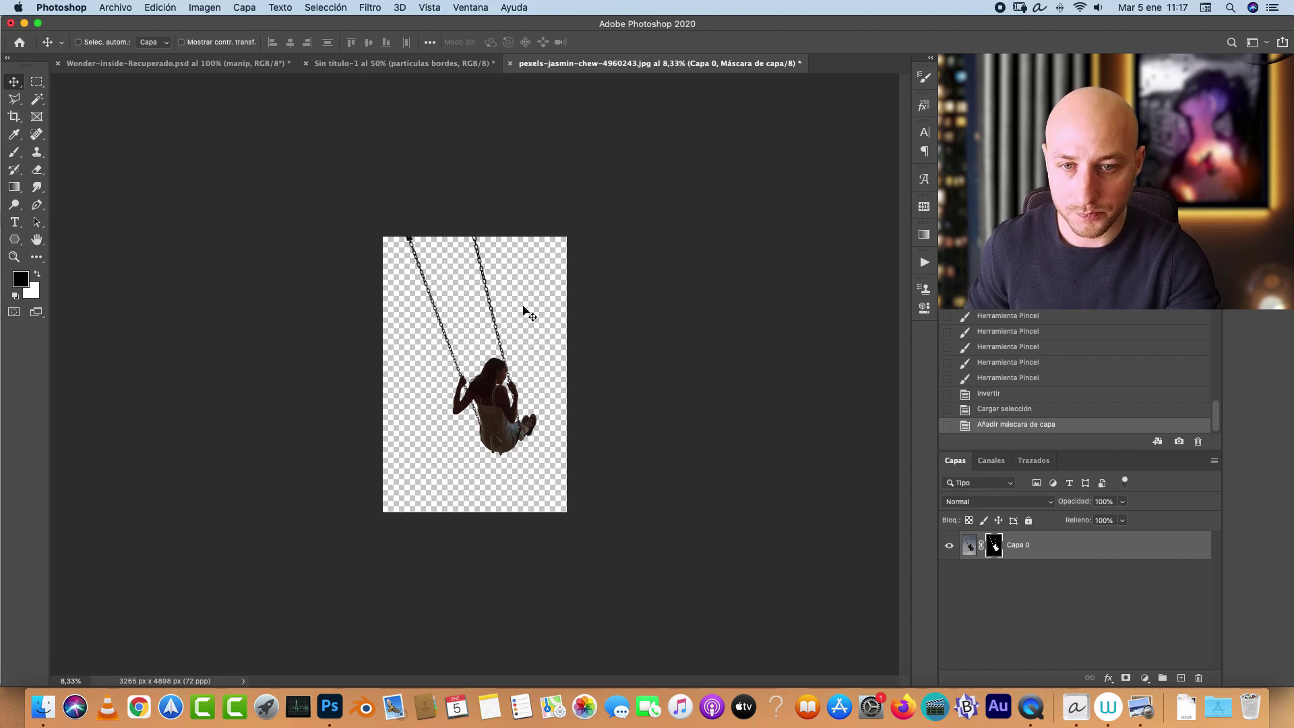
pyautogui.moveTo(539, 317); pyautogui.dragTo(587, 474)
pyautogui.rightClick(1060, 547)
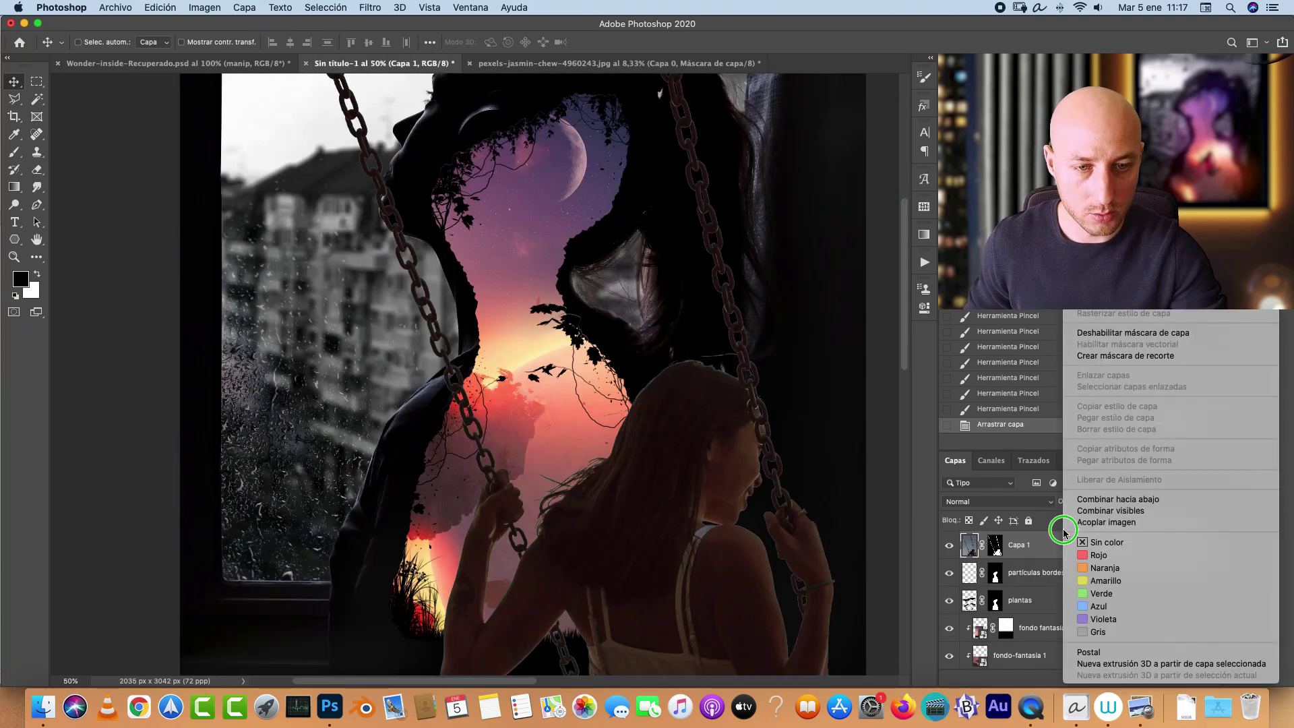
pyautogui.click(1128, 282)
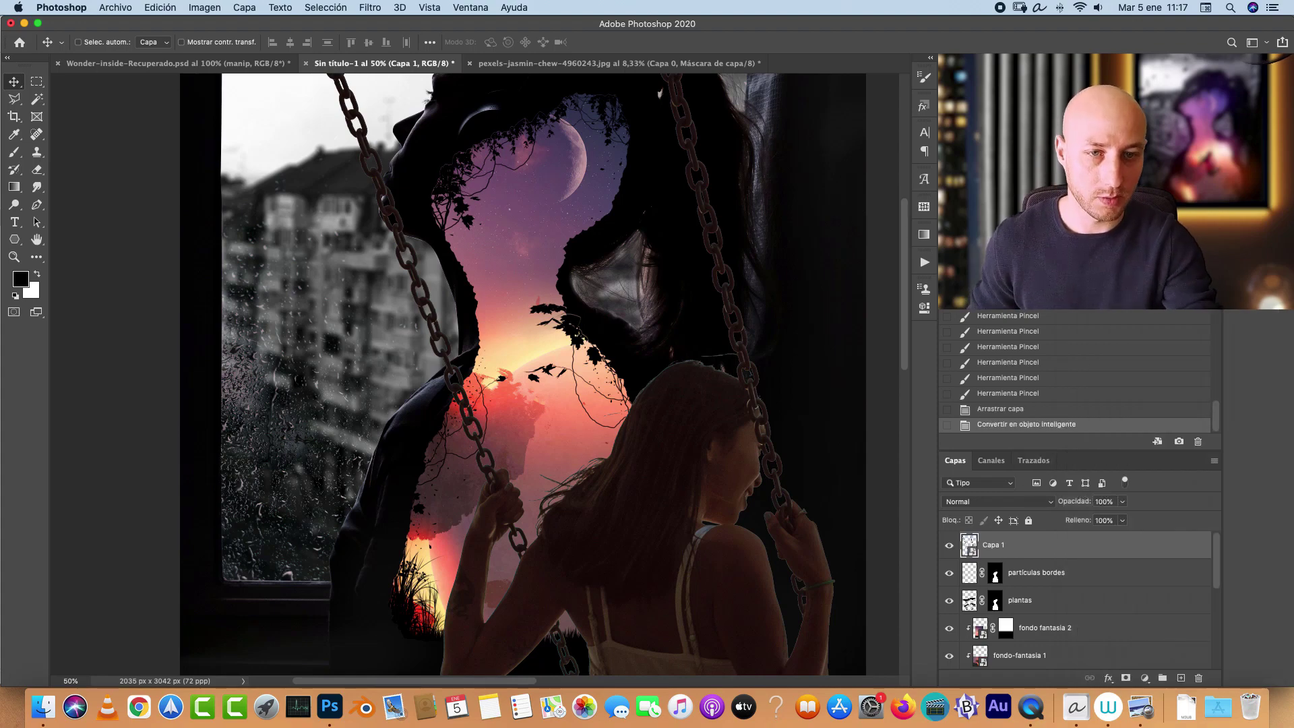
# Step: Scale the Capa 1 swing layer to about 25.3% and place it inside the woman's silhouette
pyautogui.press('super+minus')
pyautogui.press('super+minus')
pyautogui.press('super+minus')
pyautogui.press('super+t')
pyautogui.moveTo(614, 202); pyautogui.dragTo(501, 362)
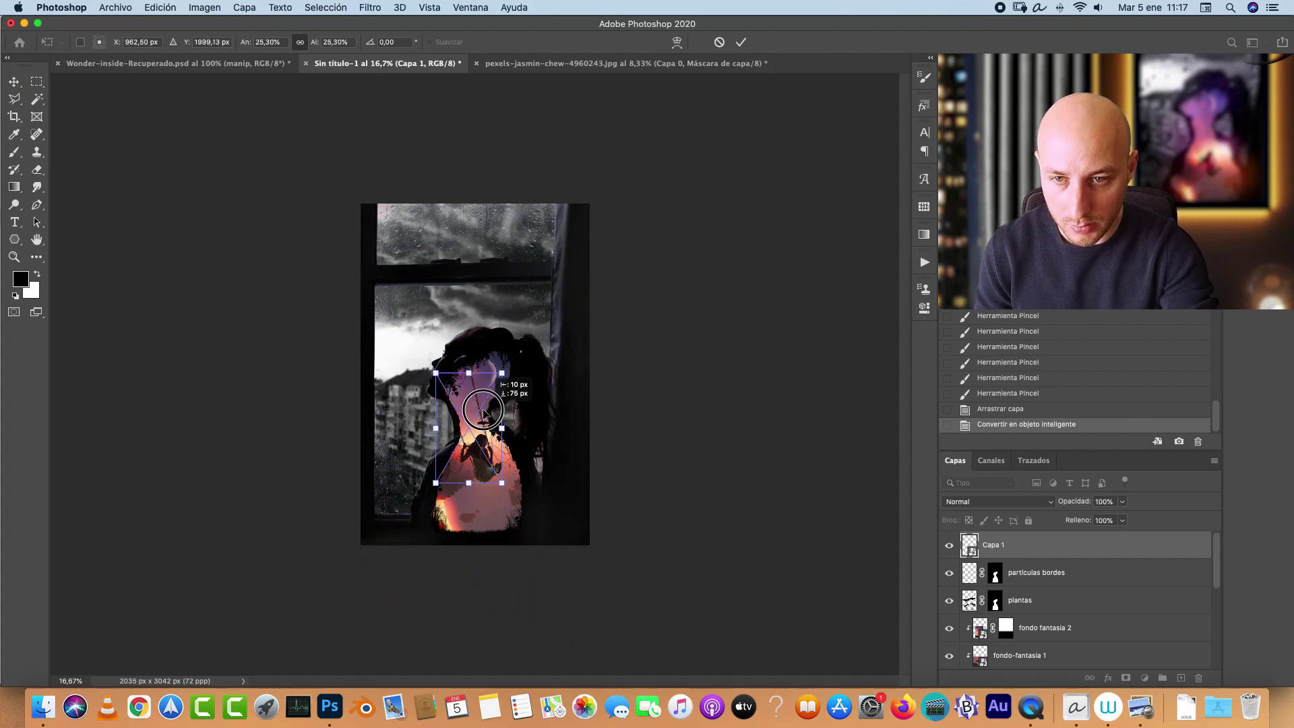
pyautogui.press('Return')
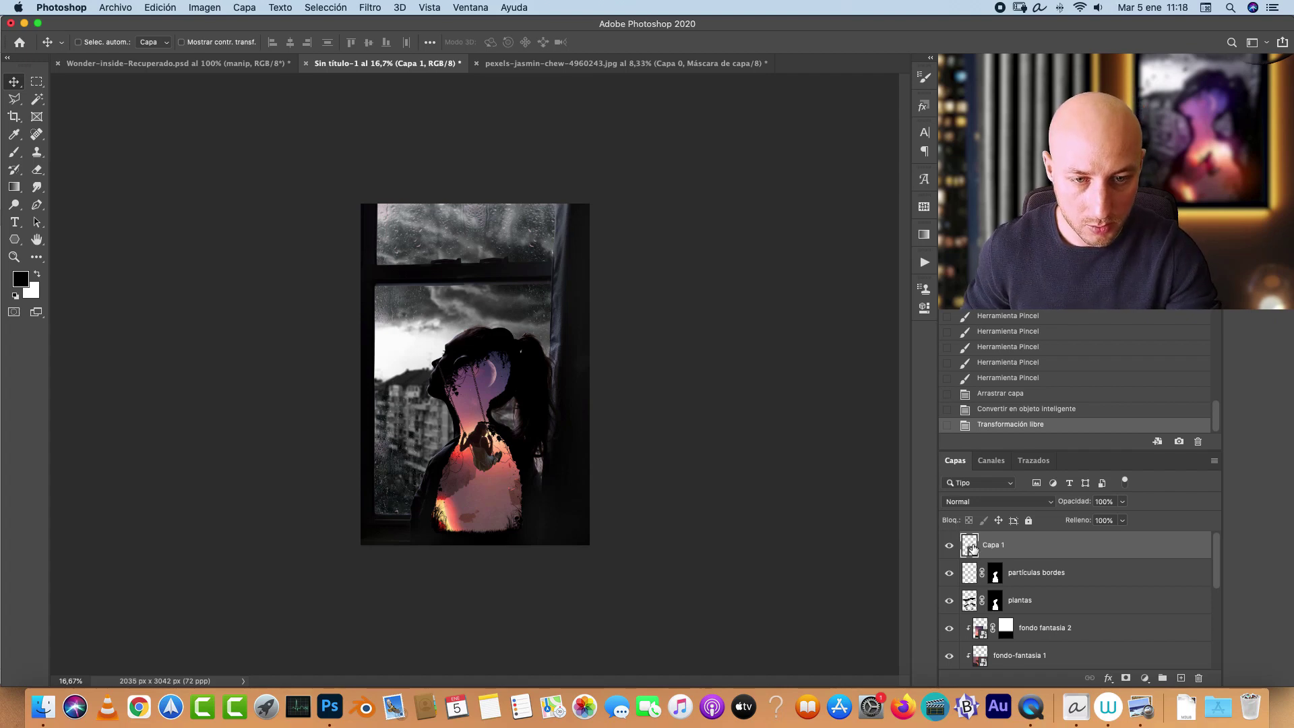
# Step: Open the Capa 1 smart object's contents to check its layer mask, and close it again
pyautogui.doubleClick(962, 545)
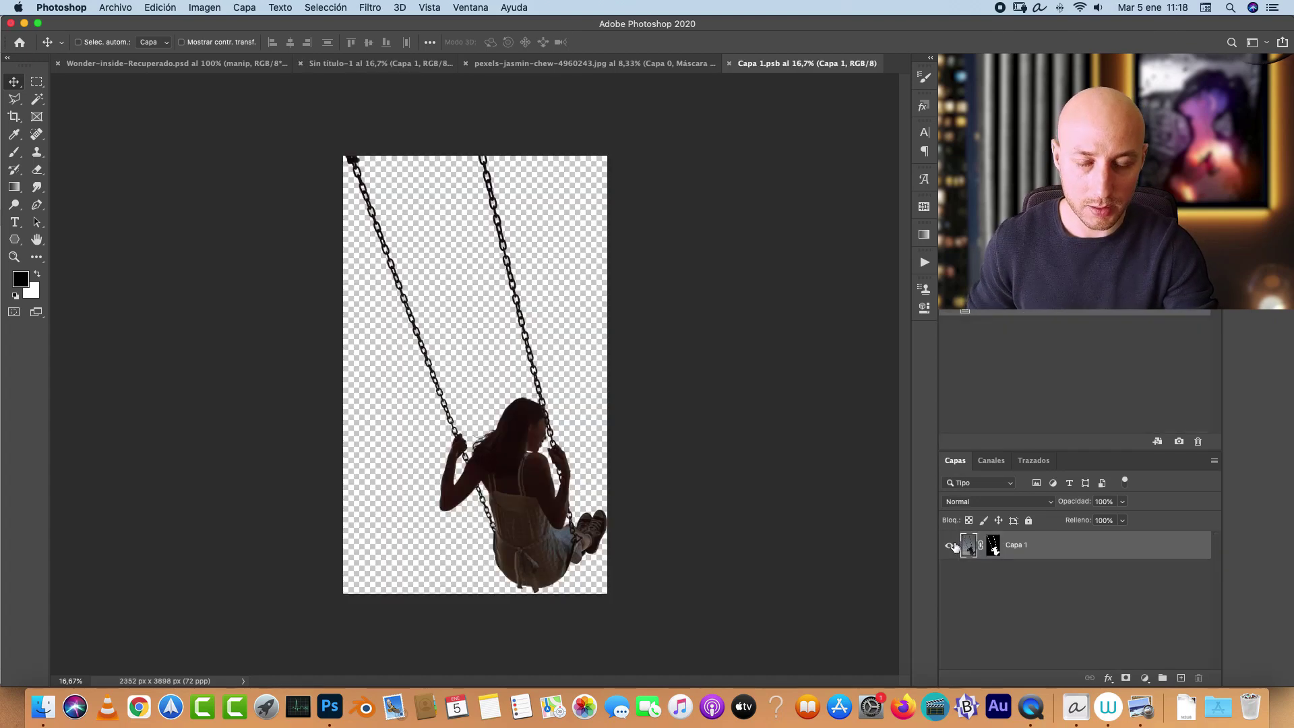
pyautogui.click(993, 546)
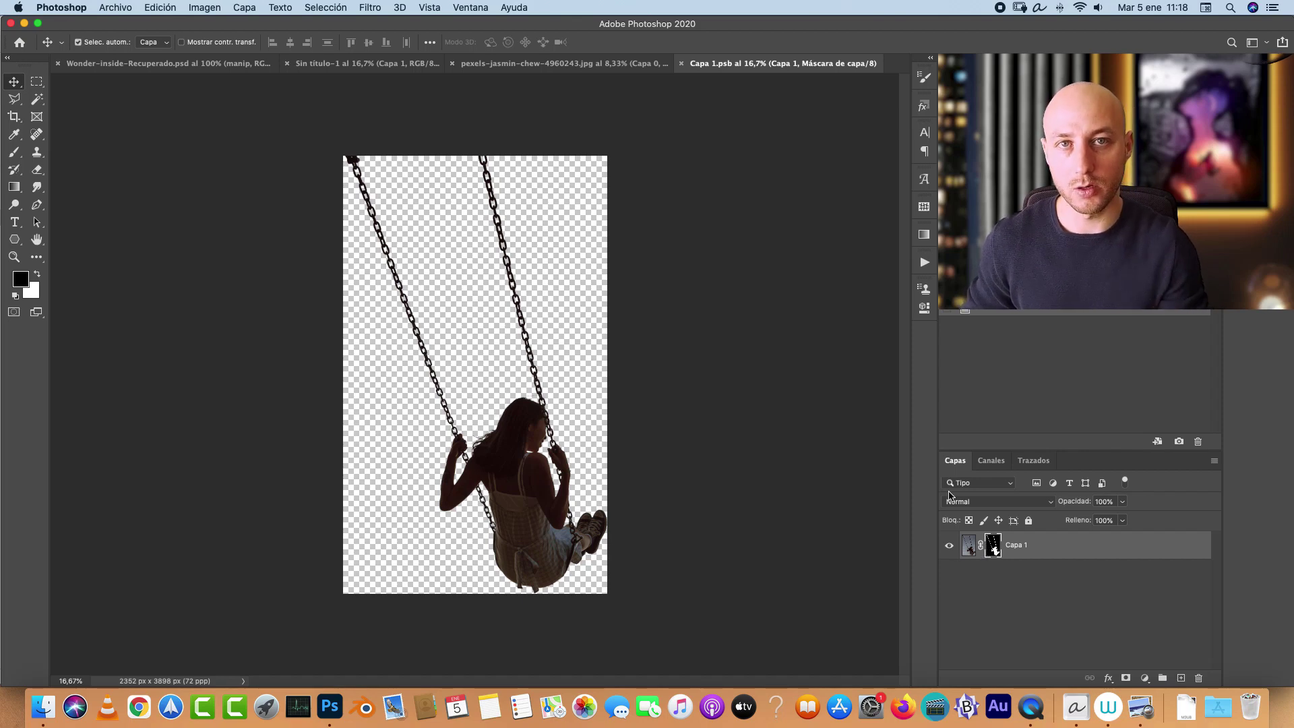
pyautogui.press('super+w')
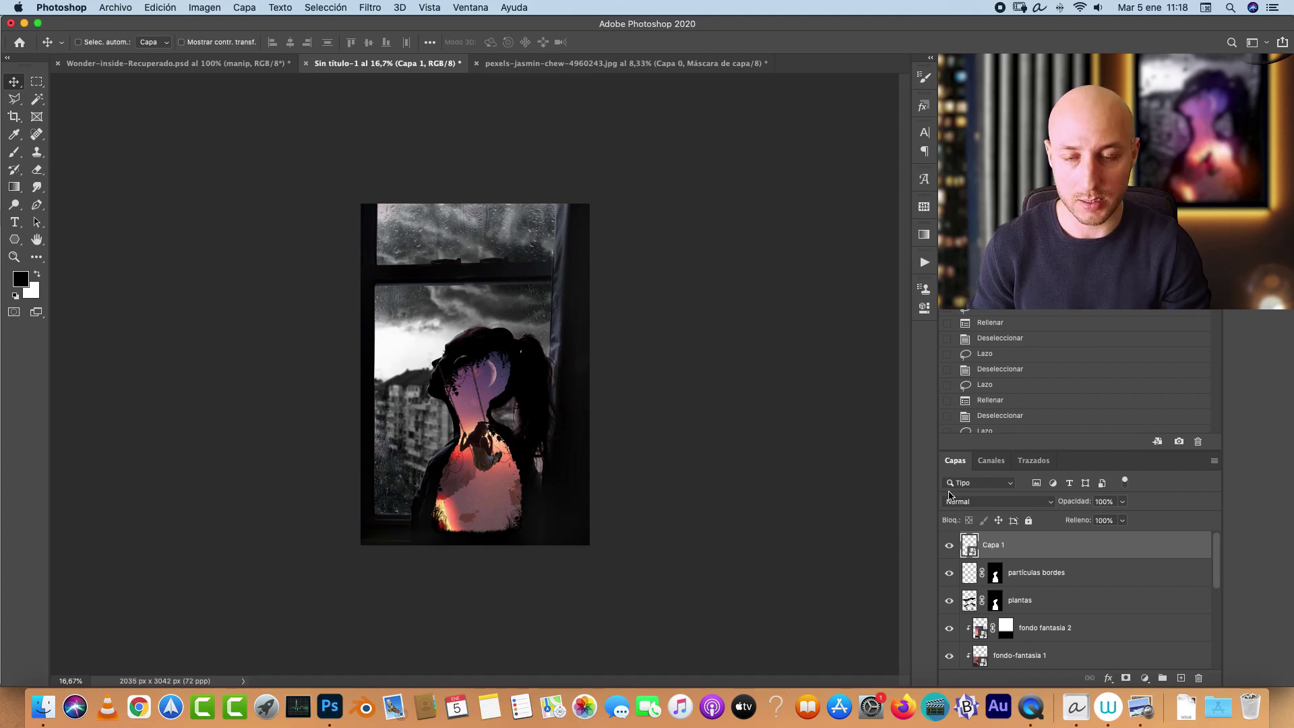
# Step: Move the Capa 1 layer below the plantas layer in the layer order
pyautogui.press('super+1')
pyautogui.moveTo(578, 496); pyautogui.dragTo(609, 309)
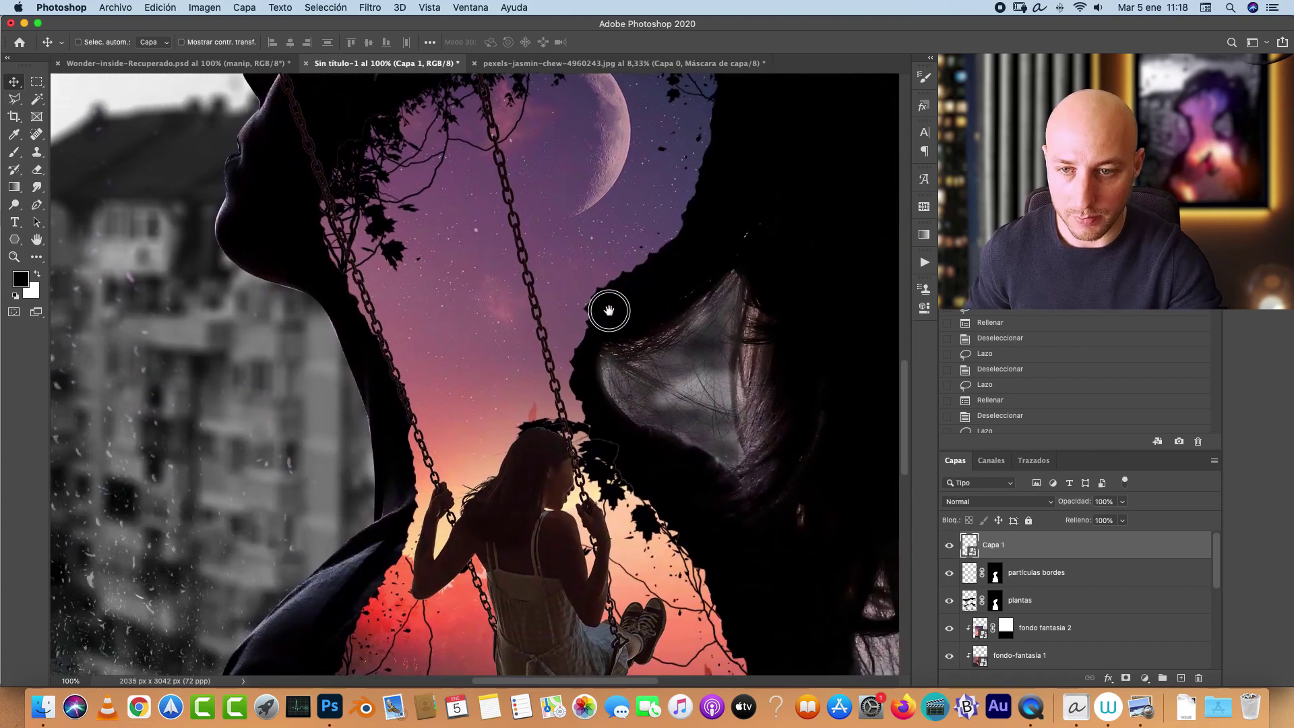
pyautogui.moveTo(1087, 556); pyautogui.dragTo(1070, 605)
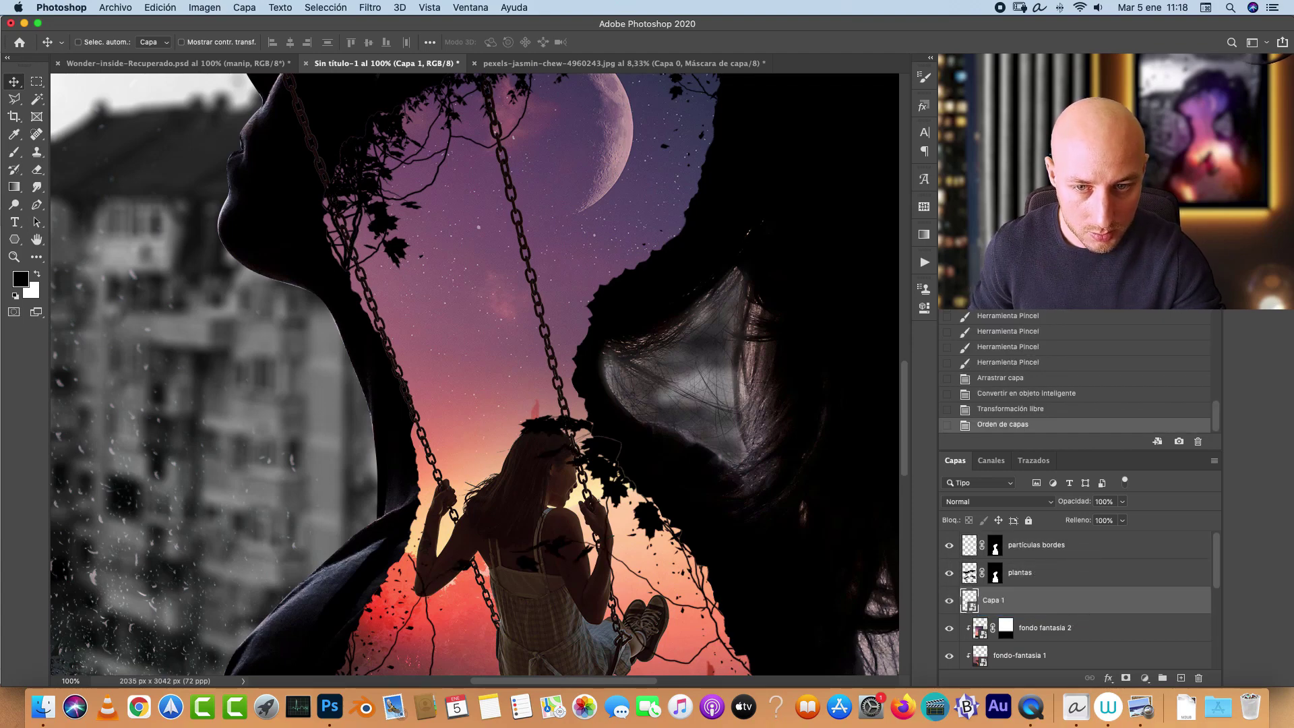
# Step: Scale the swing layer down to about 18.6% and position the girl in the silhouette's torso
pyautogui.press('super+minus')
pyautogui.press('super+minus')
pyautogui.press('super+minus')
pyautogui.press('super+t')
pyautogui.moveTo(502, 335); pyautogui.dragTo(521, 418)
pyautogui.moveTo(550, 347); pyautogui.dragTo(514, 401)
pyautogui.moveTo(480, 445); pyautogui.dragTo(476, 406)
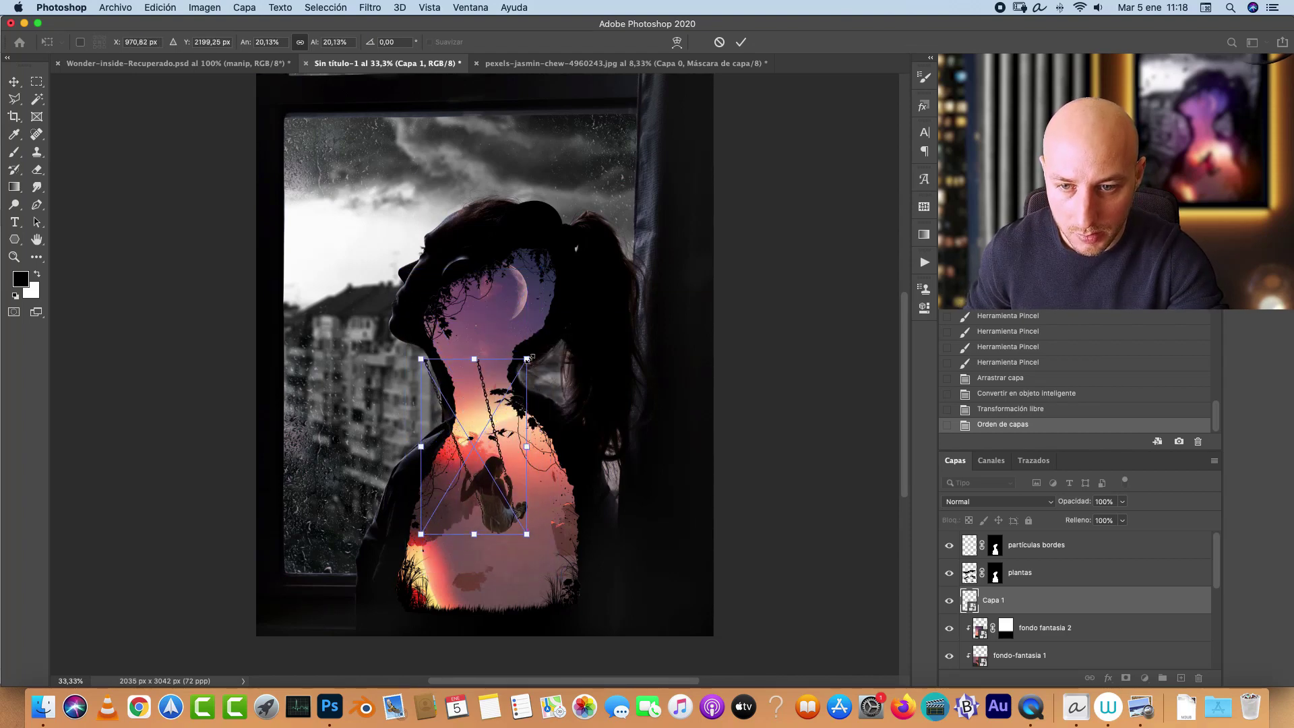
pyautogui.moveTo(527, 357); pyautogui.dragTo(518, 372)
pyautogui.moveTo(488, 406); pyautogui.dragTo(495, 401)
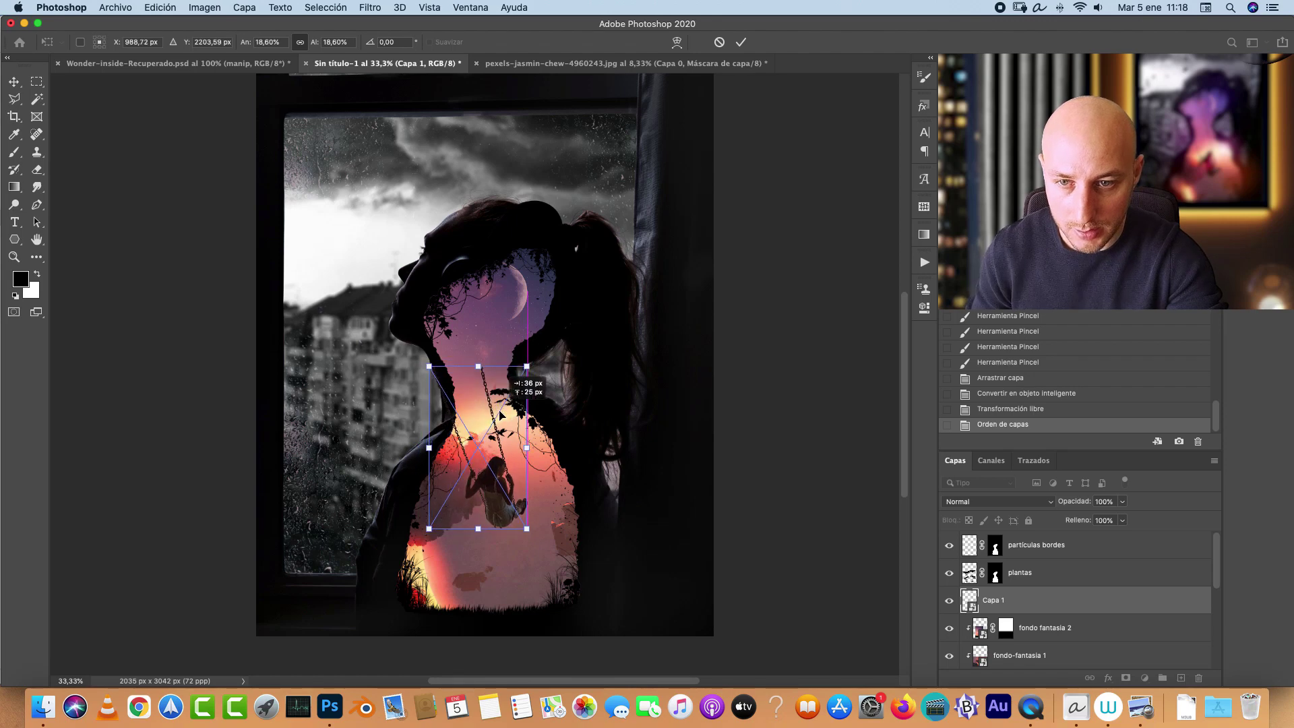
pyautogui.press('Return')
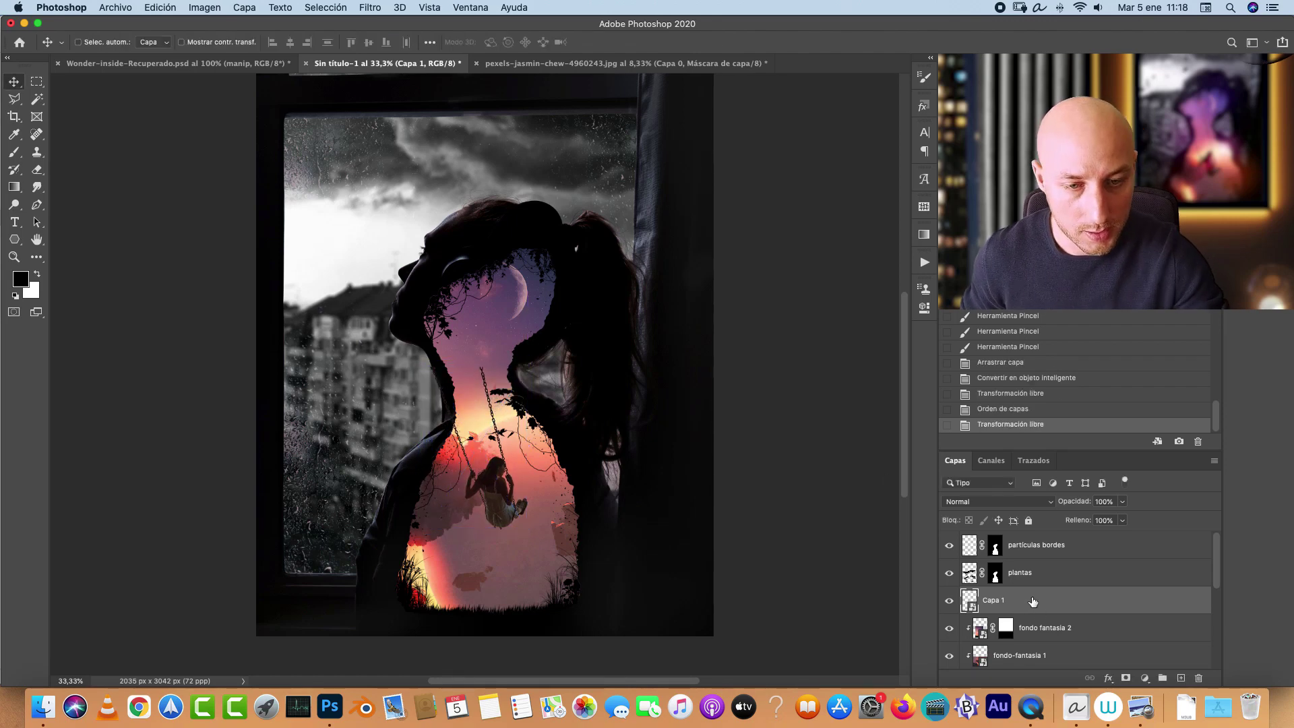
# Step: Copy the plantas layer's mask onto Capa 1 and rename the layer columpio
pyautogui.moveTo(997, 578); pyautogui.dragTo(1002, 600)
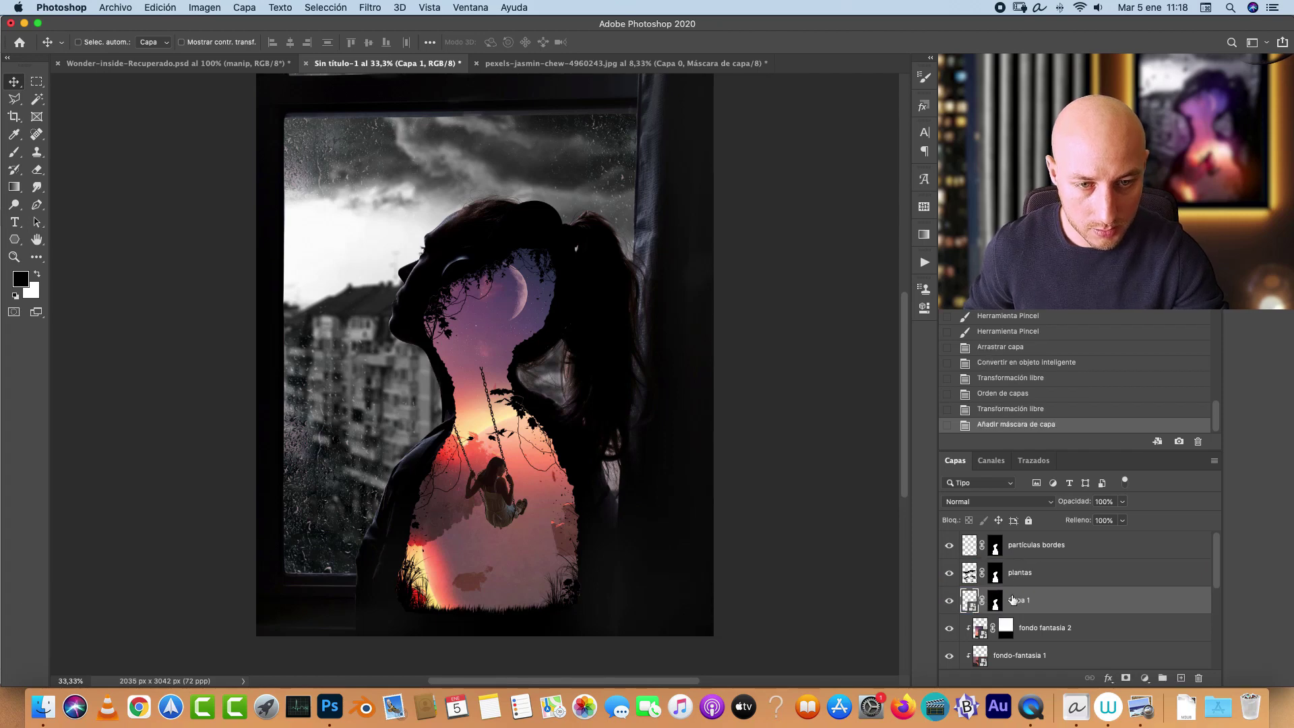
pyautogui.doubleClick(1018, 602)
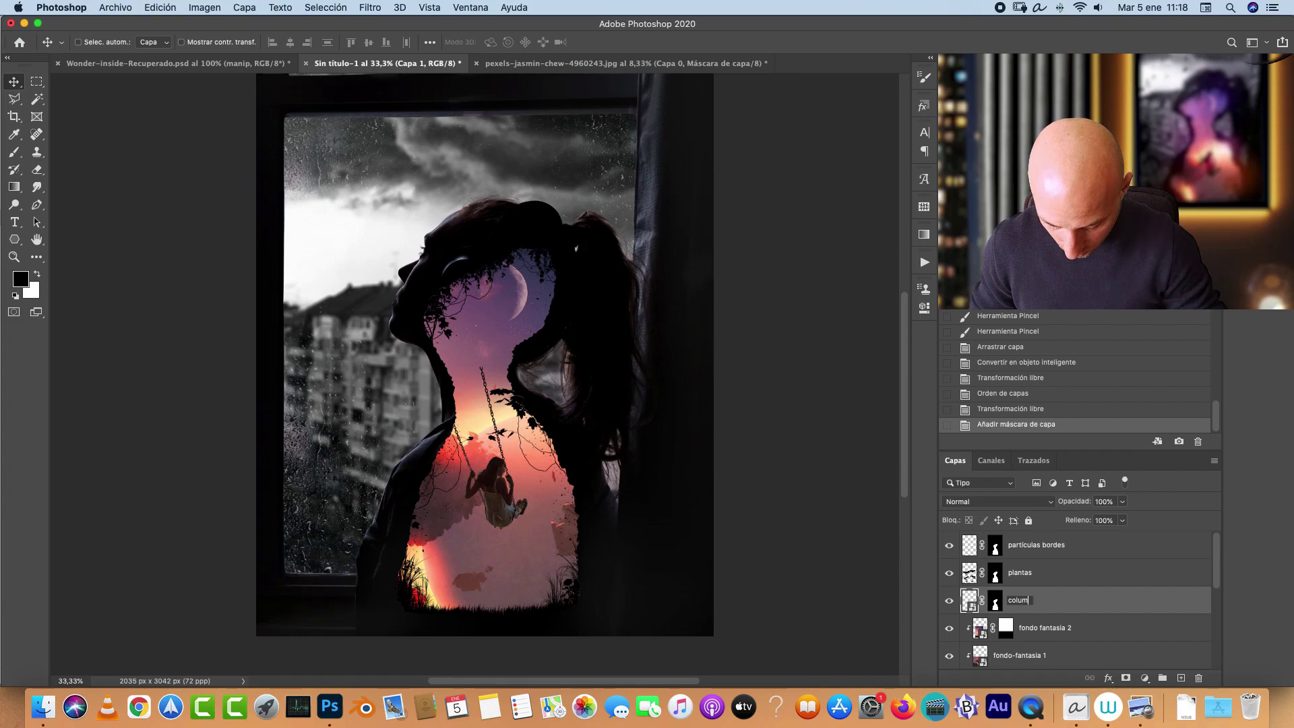
pyautogui.press('Return')
# Step: Duplicate the columpio layer directly beneath itself and rasterize the columpio copia layer
pyautogui.press('super+1')
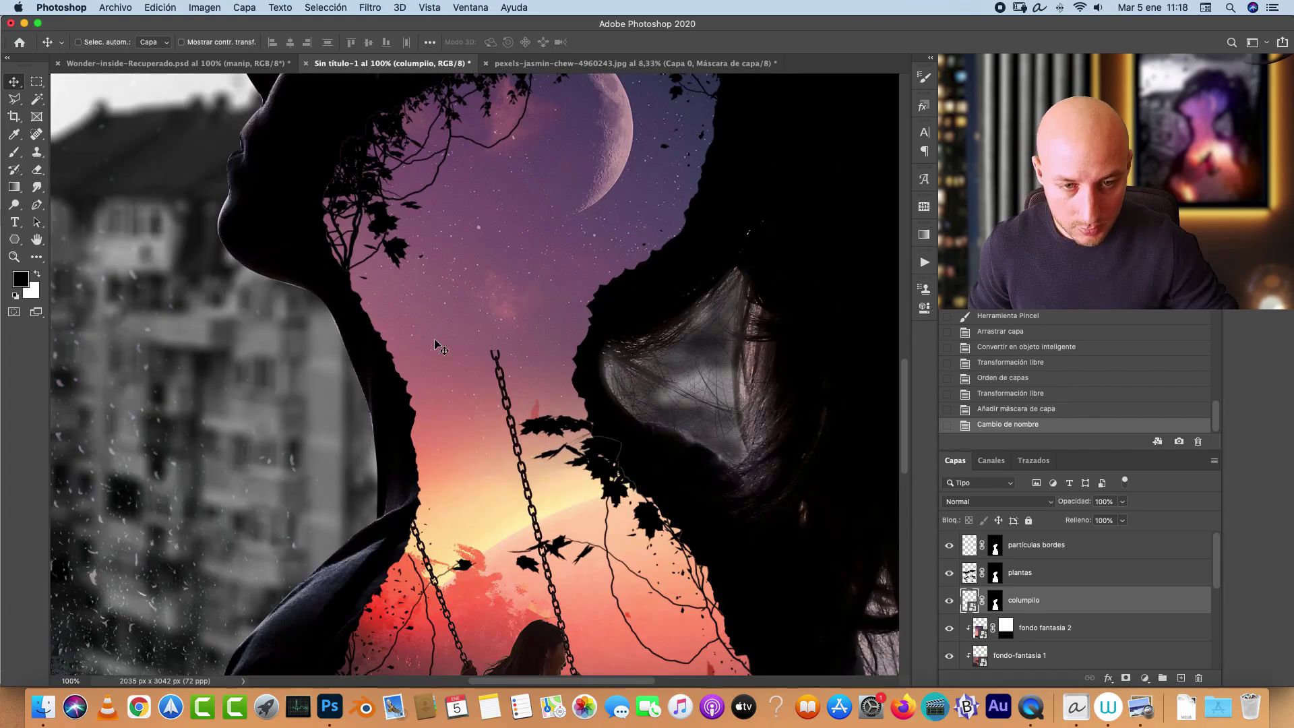
pyautogui.moveTo(460, 302); pyautogui.dragTo(484, 343)
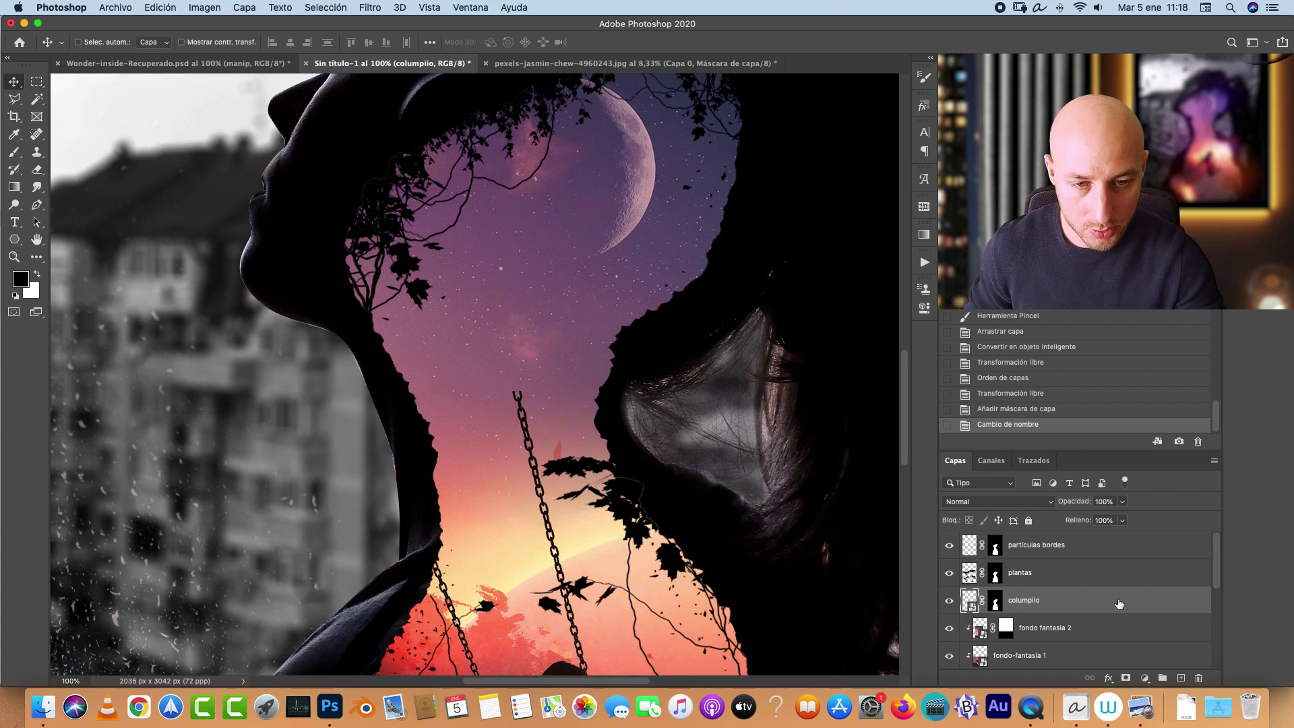
pyautogui.moveTo(1122, 604); pyautogui.dragTo(1125, 623)
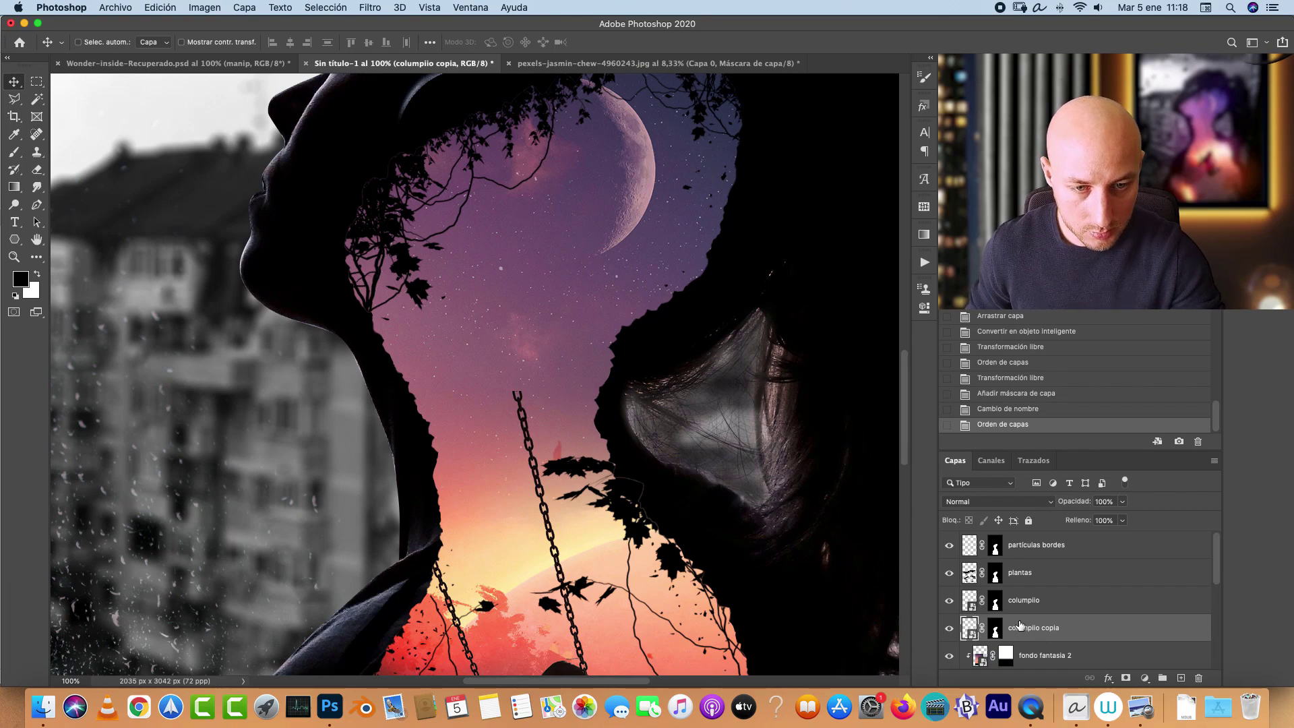
pyautogui.rightClick(1074, 627)
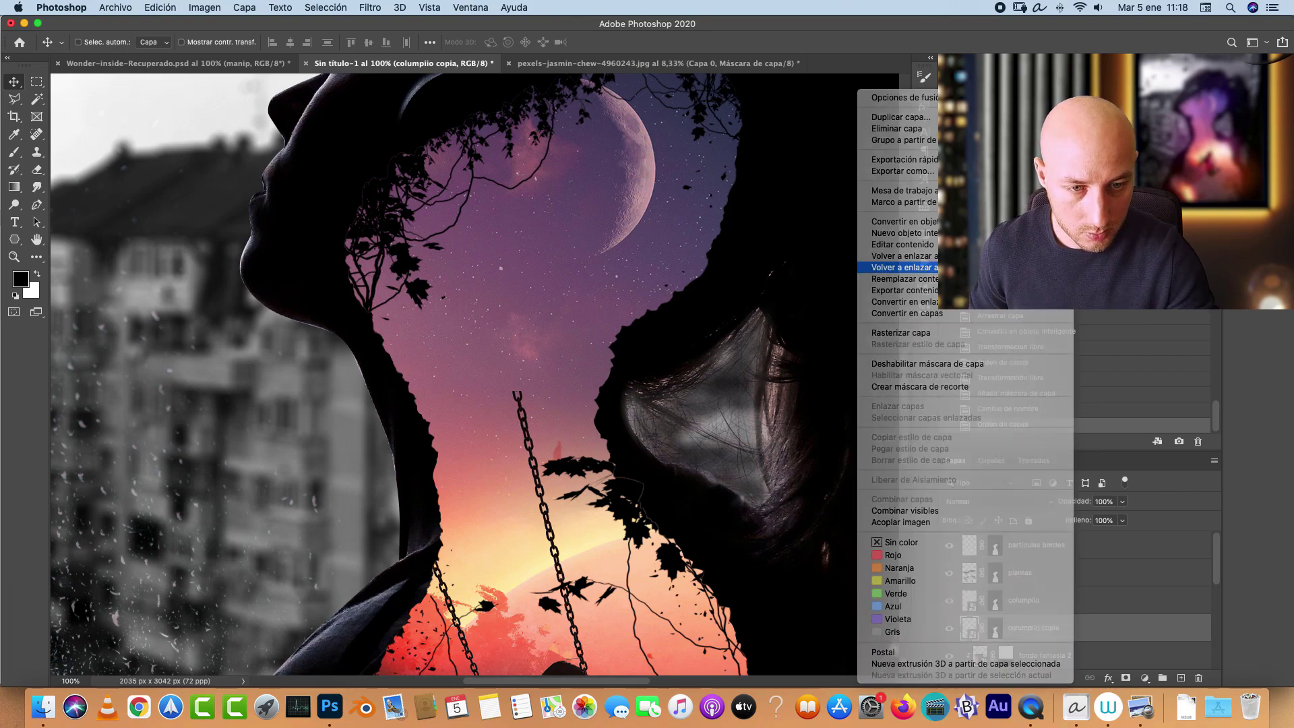
pyautogui.click(941, 351)
pyautogui.rightClick(1054, 409)
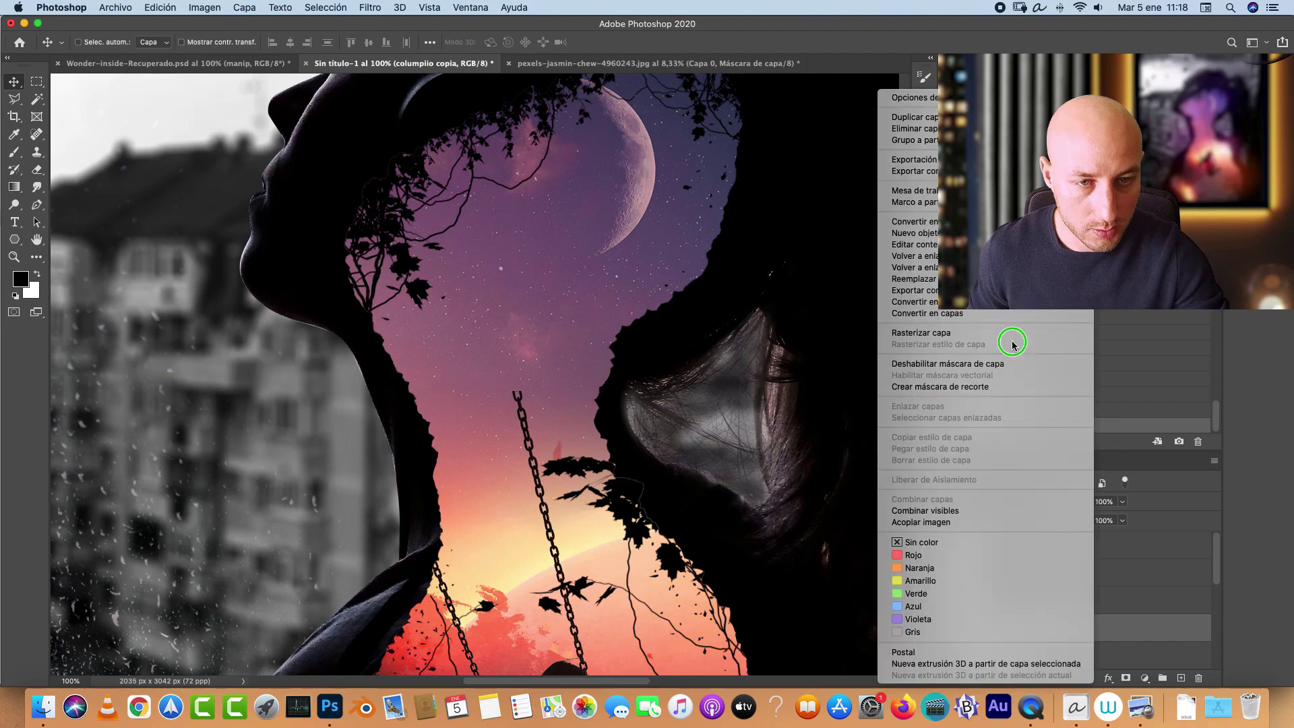
pyautogui.click(942, 334)
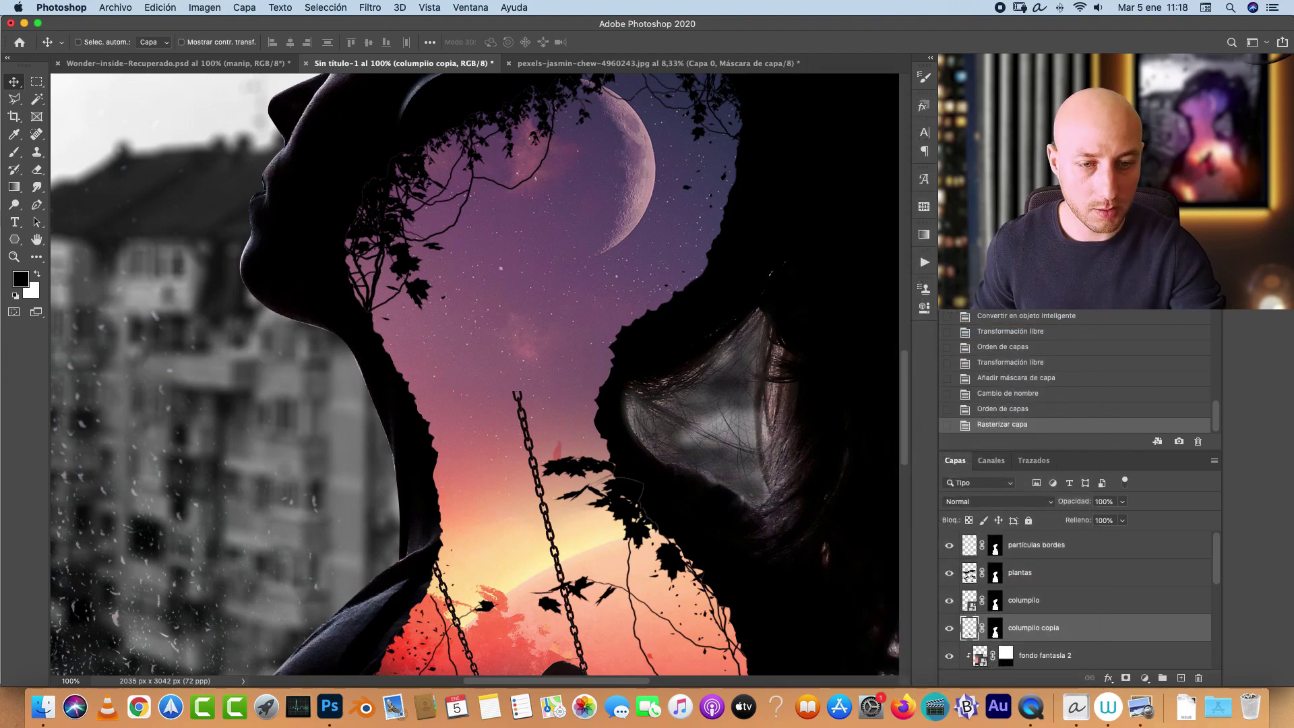
# Step: Lasso the upper part of the right-hand chain, copy it to its own layer, and delete the columpio copia layer
pyautogui.scroll(-5, 876, 365)
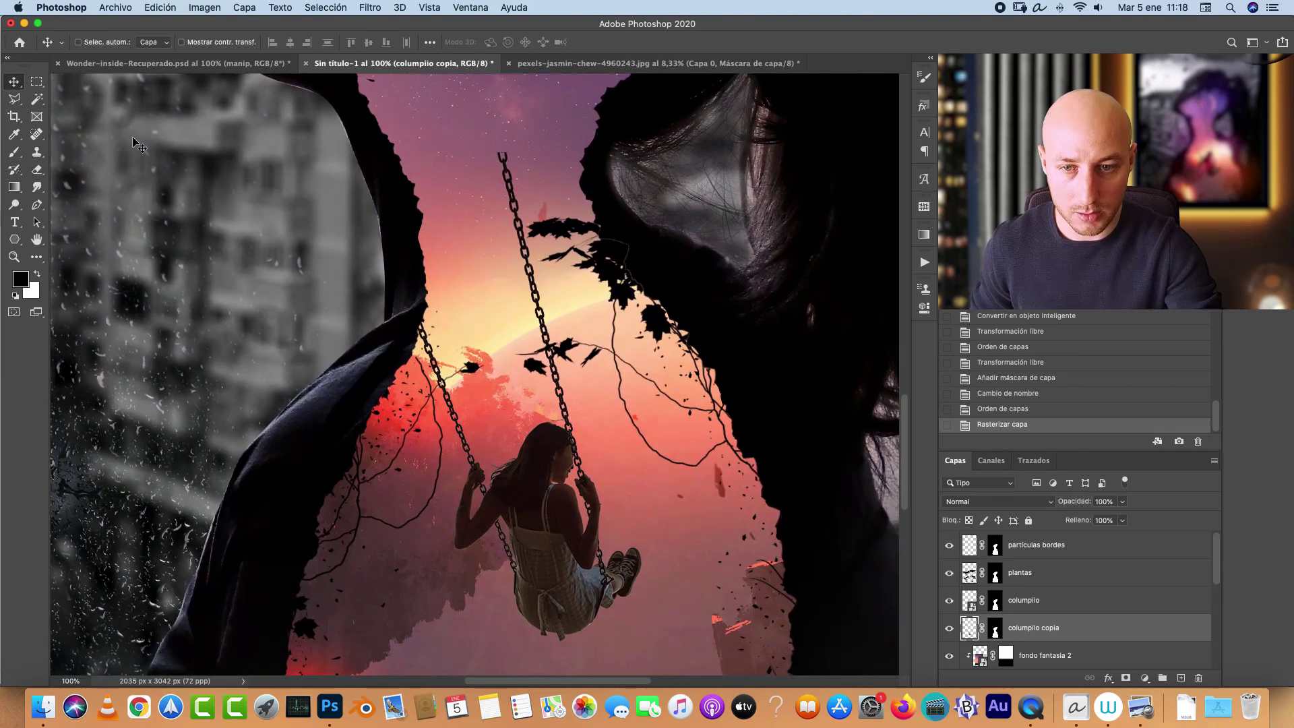
pyautogui.click(18, 100)
pyautogui.click(68, 92)
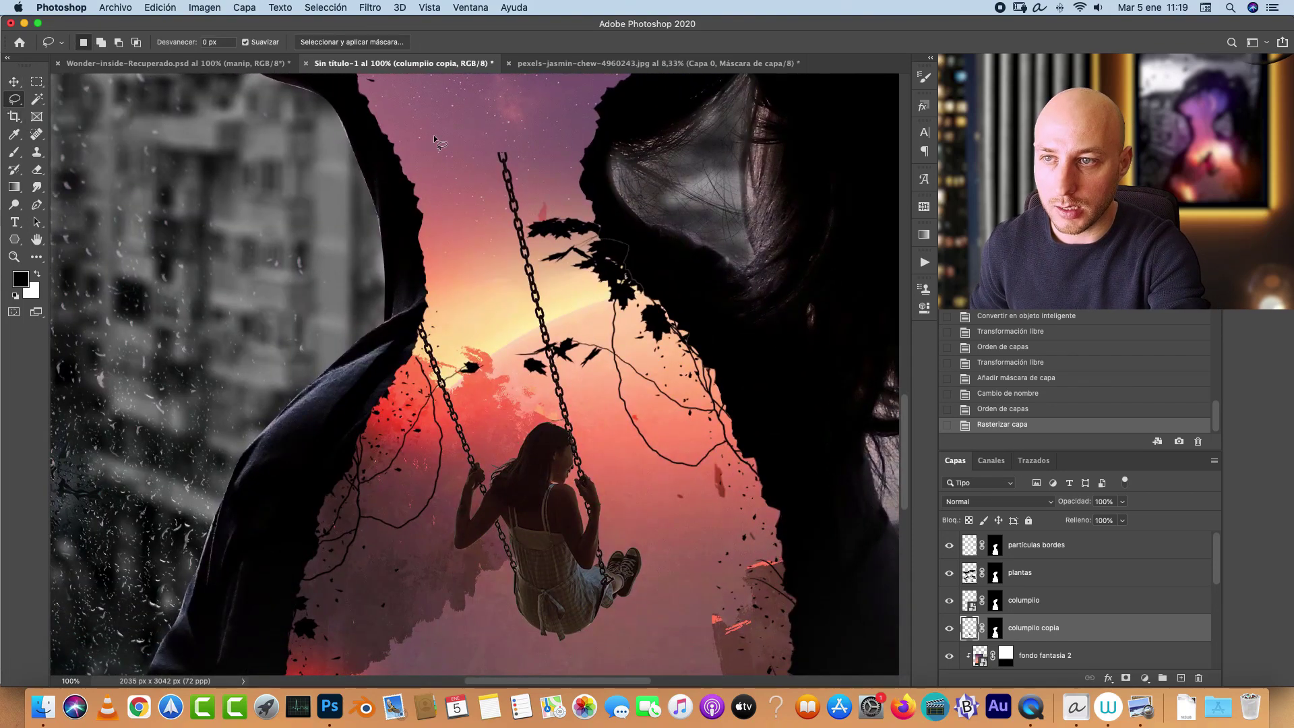
pyautogui.moveTo(481, 132)
pyautogui.mouseDown()
pyautogui.moveTo(486, 259)
pyautogui.moveTo(522, 381)
pyautogui.moveTo(549, 412)
pyautogui.moveTo(579, 411)
pyautogui.moveTo(548, 201)
pyautogui.moveTo(524, 128)
pyautogui.moveTo(487, 112)
pyautogui.mouseUp()
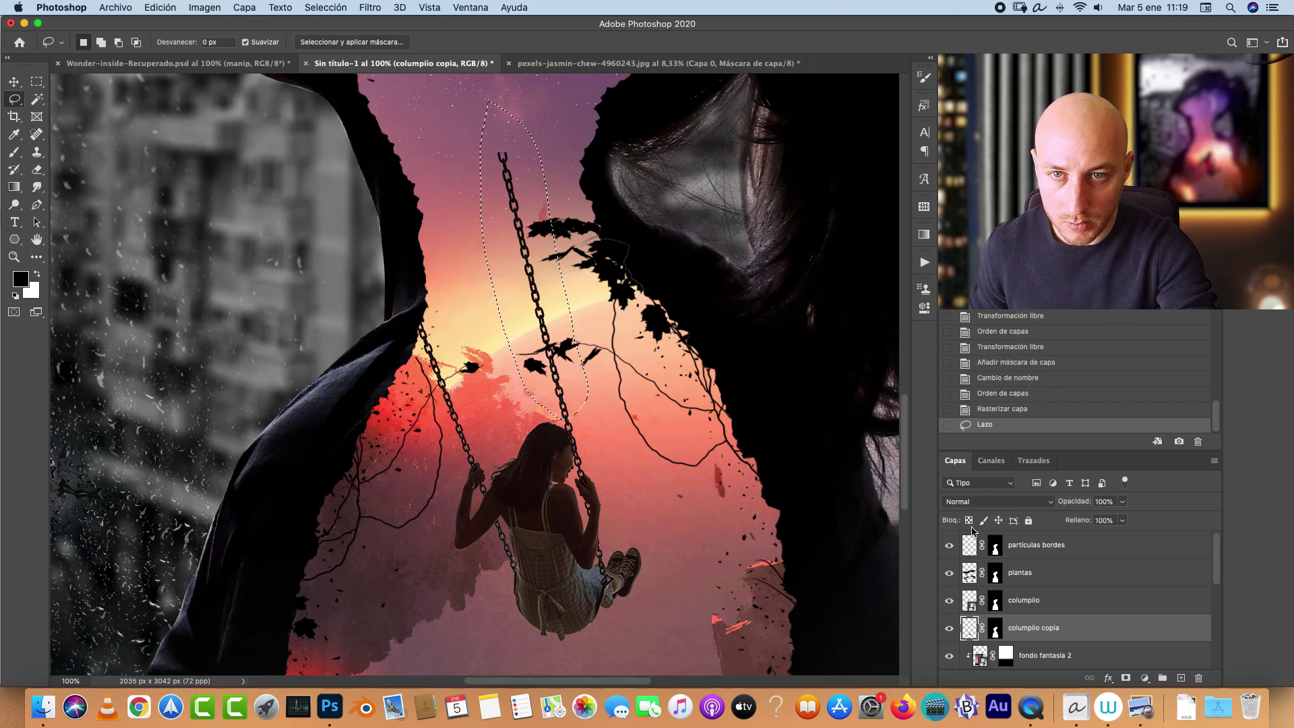
pyautogui.click(950, 630)
pyautogui.click(949, 630)
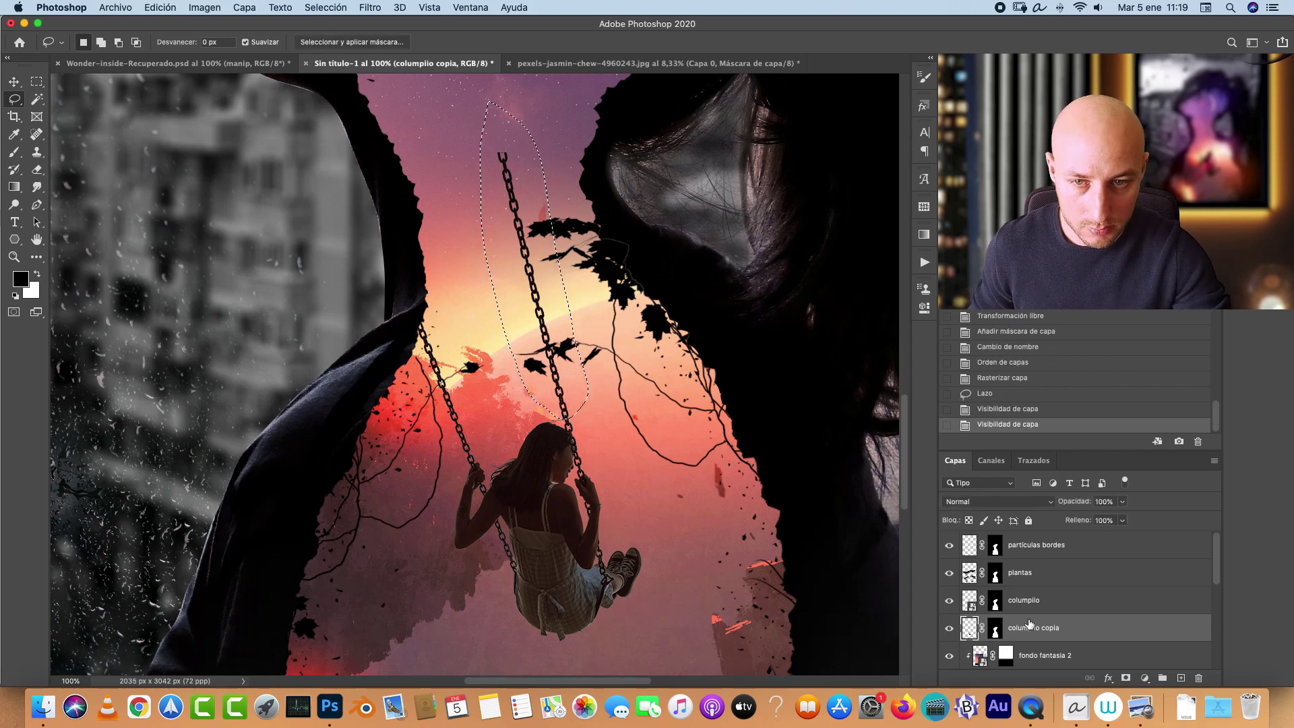
pyautogui.rightClick(506, 241)
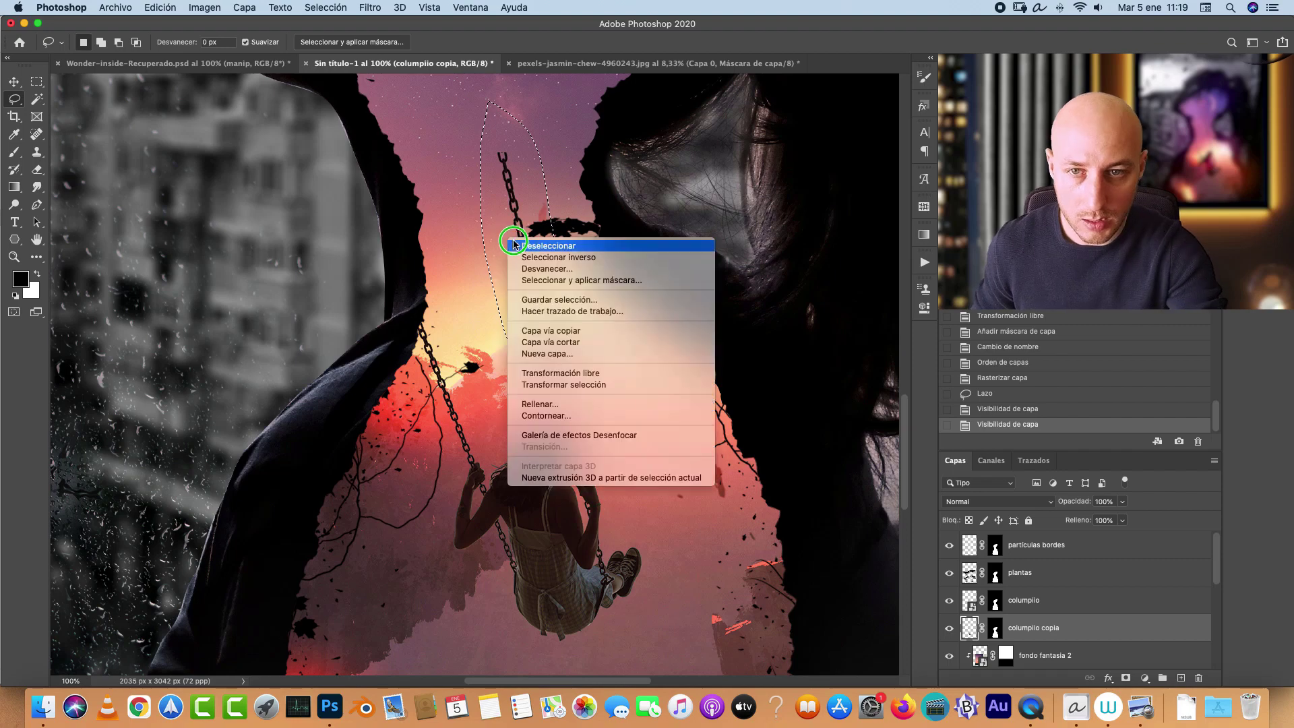
pyautogui.click(558, 330)
pyautogui.moveTo(1175, 659); pyautogui.dragTo(1198, 677)
pyautogui.click(1081, 634)
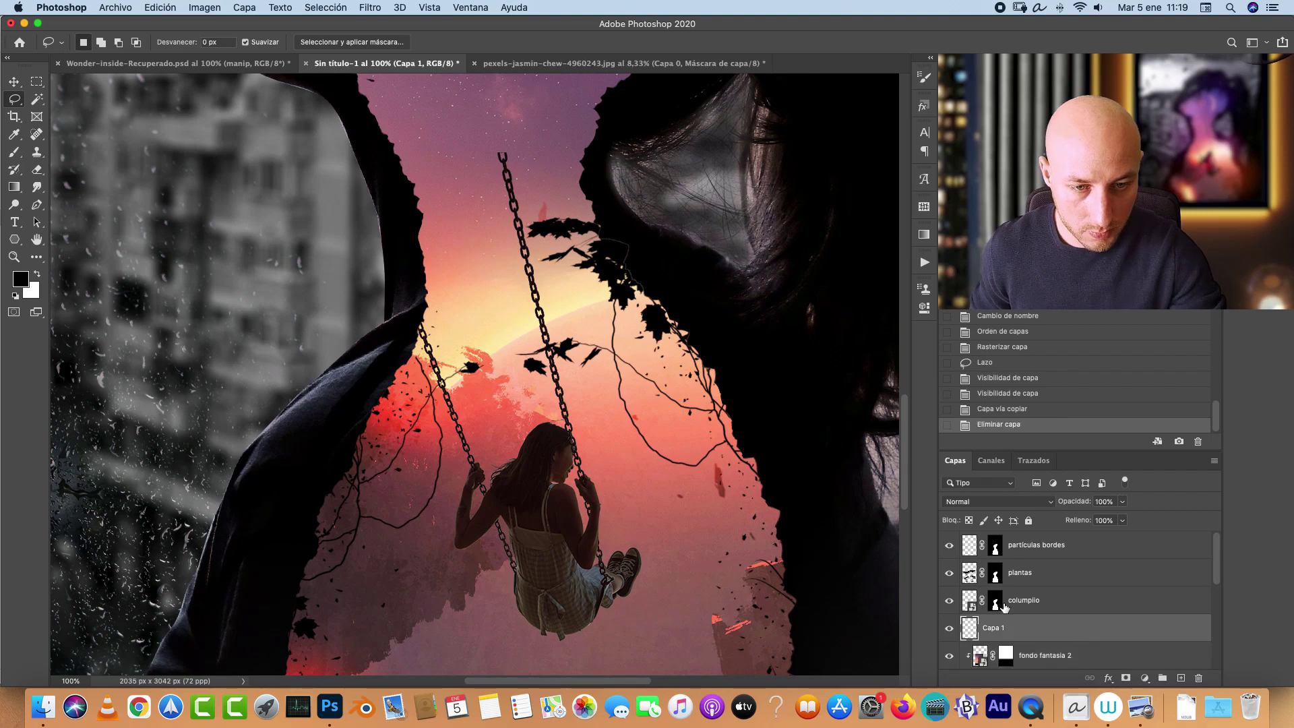
# Step: Flip the copied chain piece vertically, rotate it to the chain's slope and place it as an upward extension of the right-hand chain
pyautogui.press('v')
pyautogui.moveTo(514, 391); pyautogui.dragTo(485, 208)
pyautogui.moveTo(532, 254); pyautogui.dragTo(587, 435)
pyautogui.press('super+t')
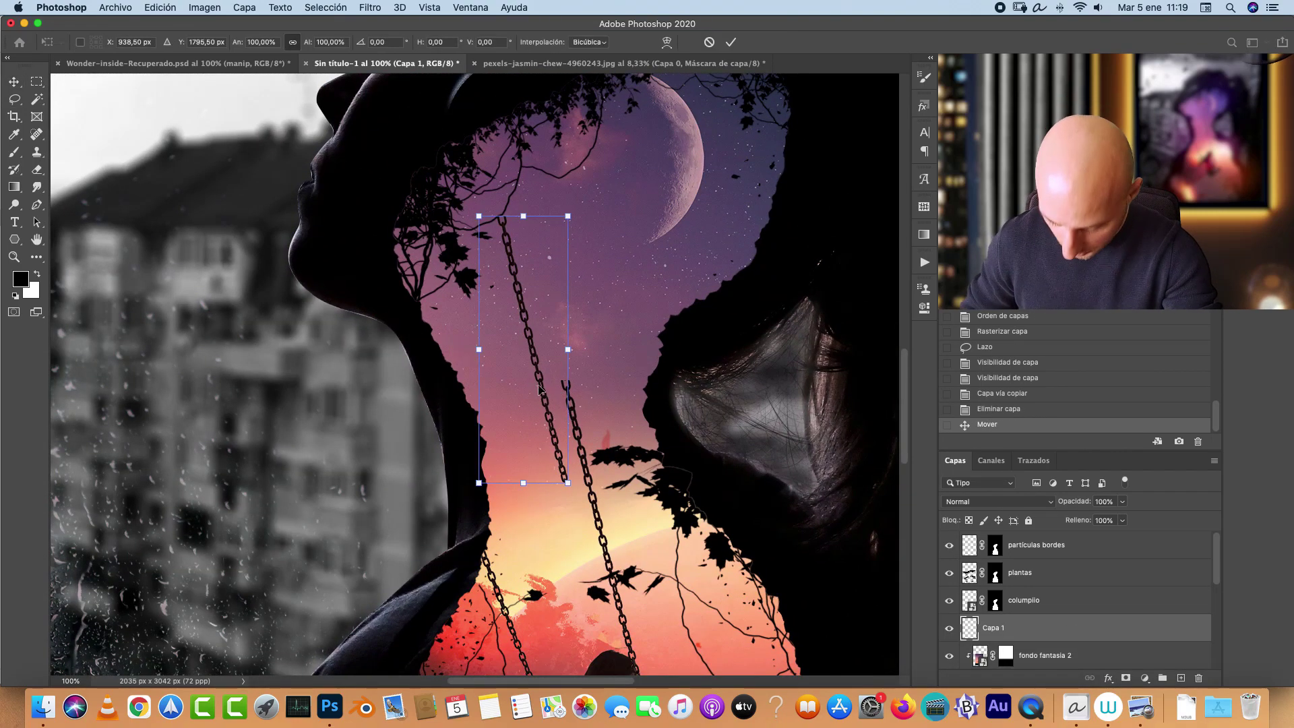
pyautogui.rightClick(539, 343)
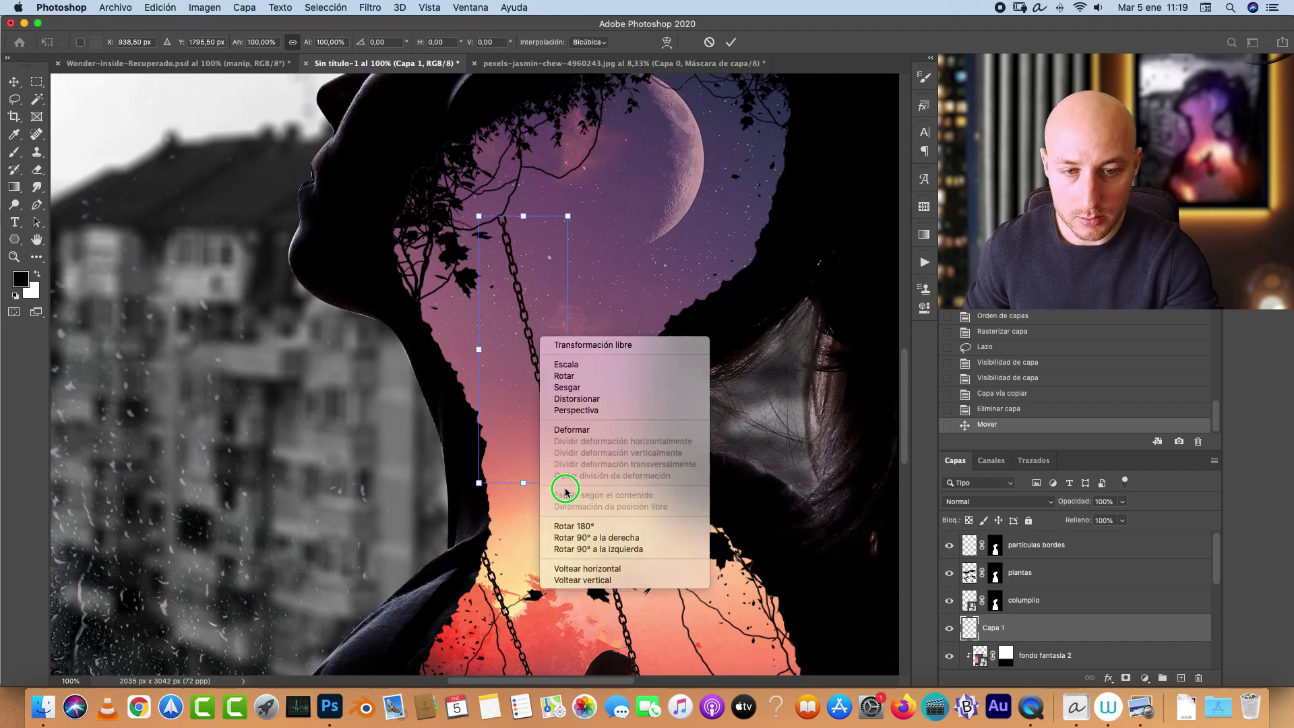
pyautogui.click(576, 582)
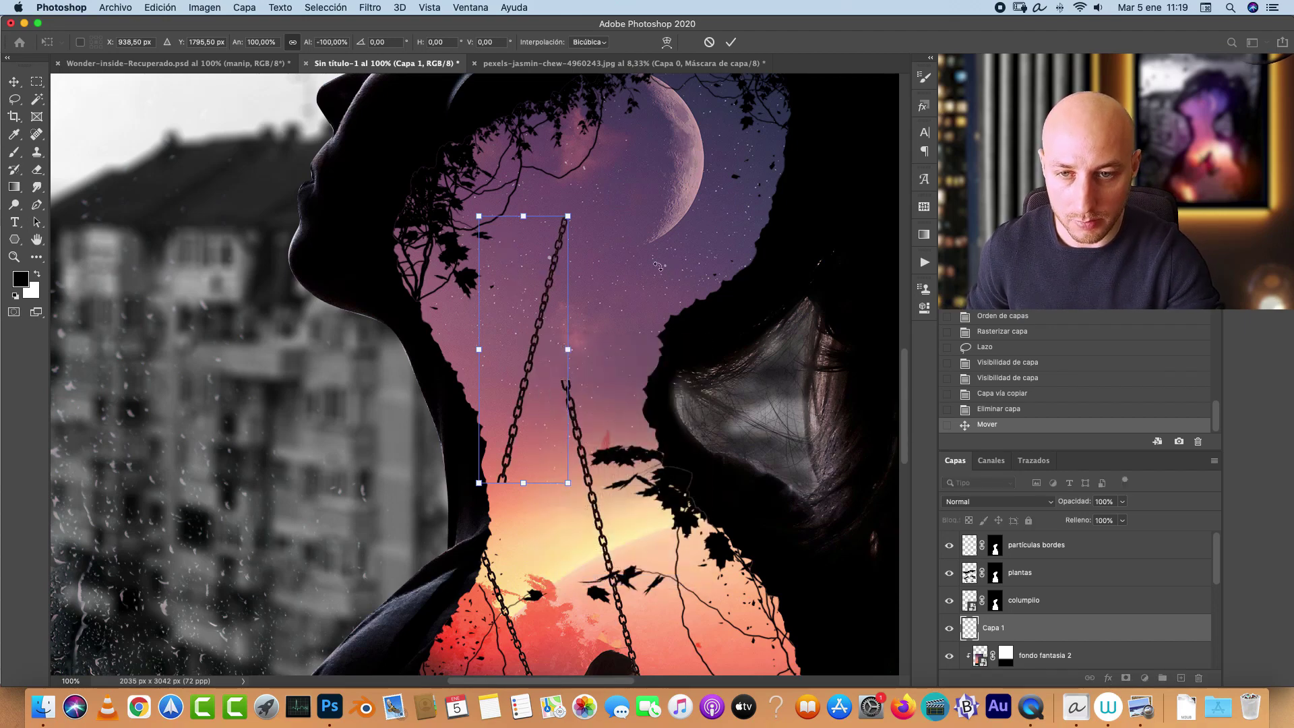
pyautogui.moveTo(657, 266); pyautogui.dragTo(593, 231)
pyautogui.moveTo(562, 419); pyautogui.dragTo(585, 310)
pyautogui.press('Return')
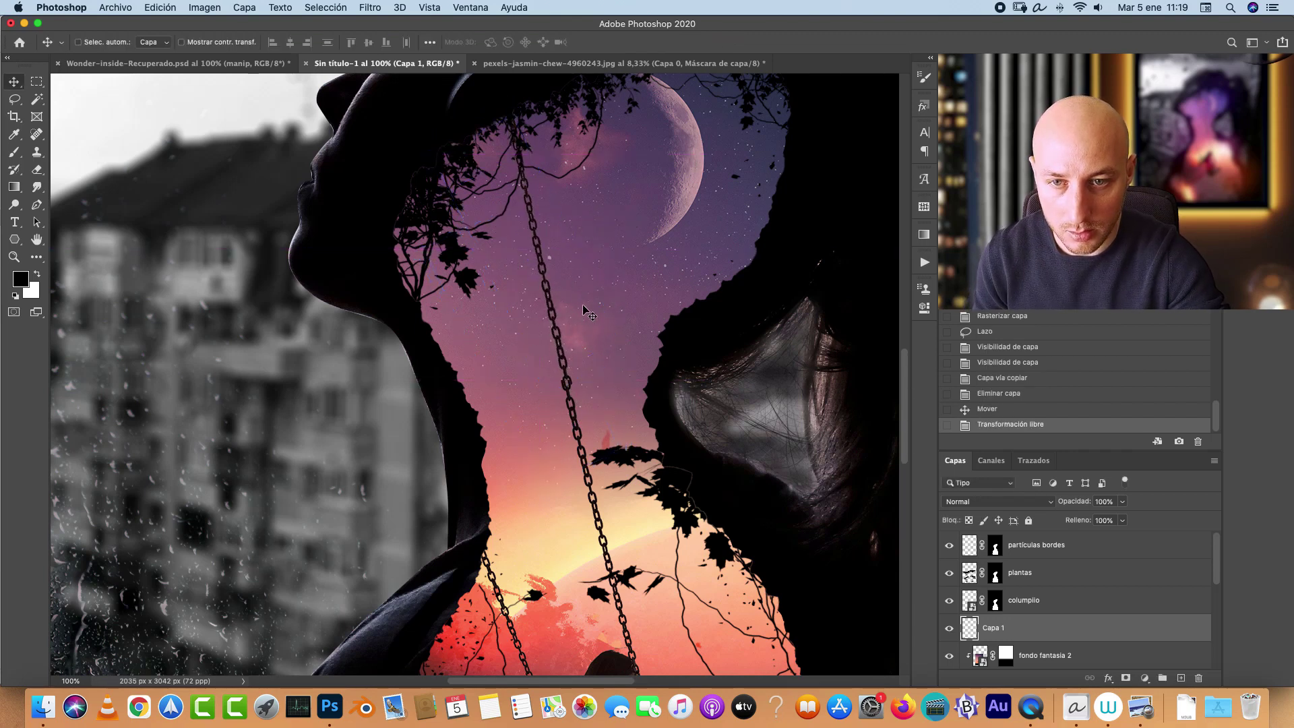
# Step: Fine-tune the chain extension's position so its links line up with the original chain
pyautogui.press('super+plus')
pyautogui.press('super+plus')
pyautogui.press('super+plus')
pyautogui.press('super+plus')
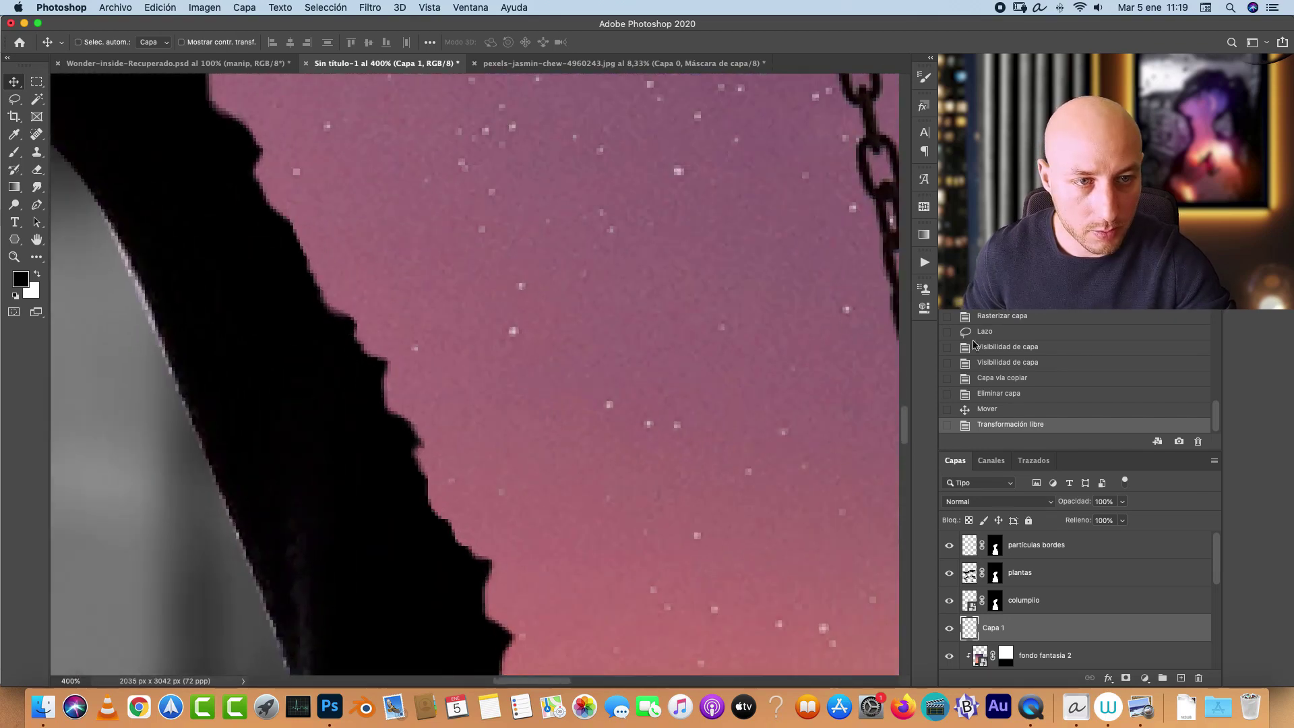
pyautogui.moveTo(693, 495); pyautogui.dragTo(243, 491)
pyautogui.moveTo(492, 430); pyautogui.dragTo(477, 408)
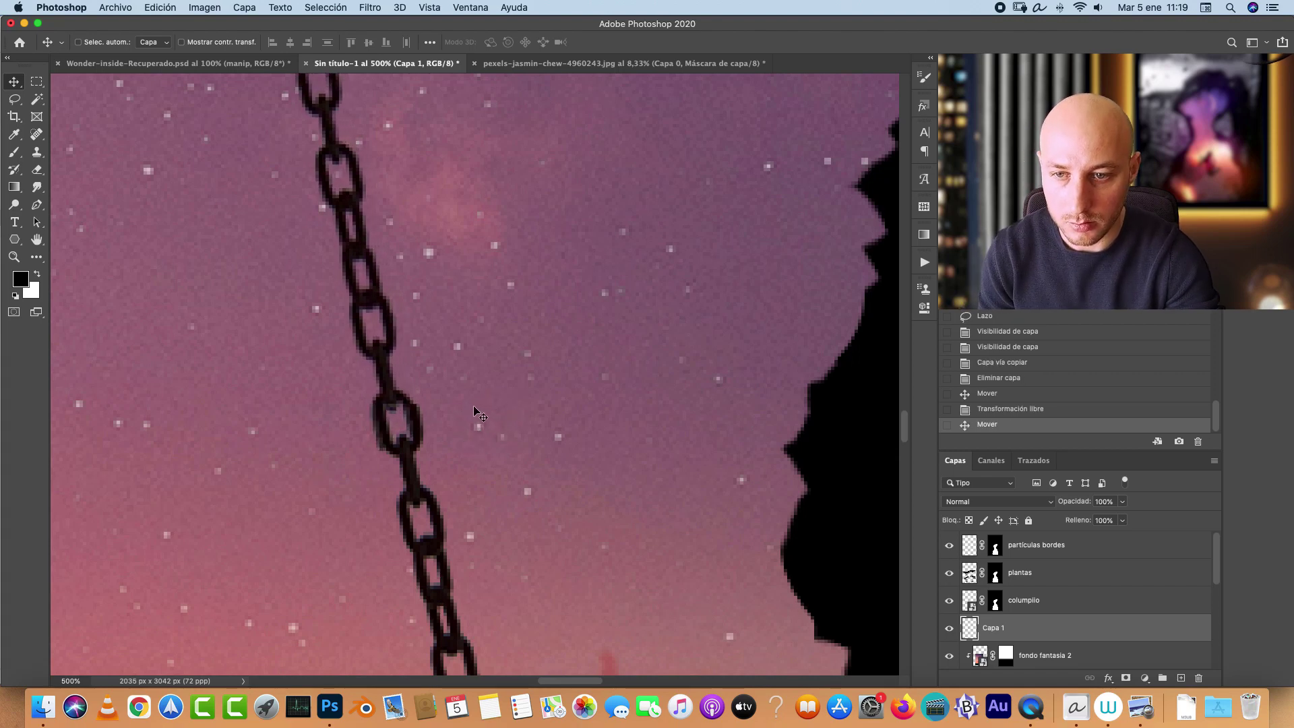
pyautogui.scroll(-4, 475, 406)
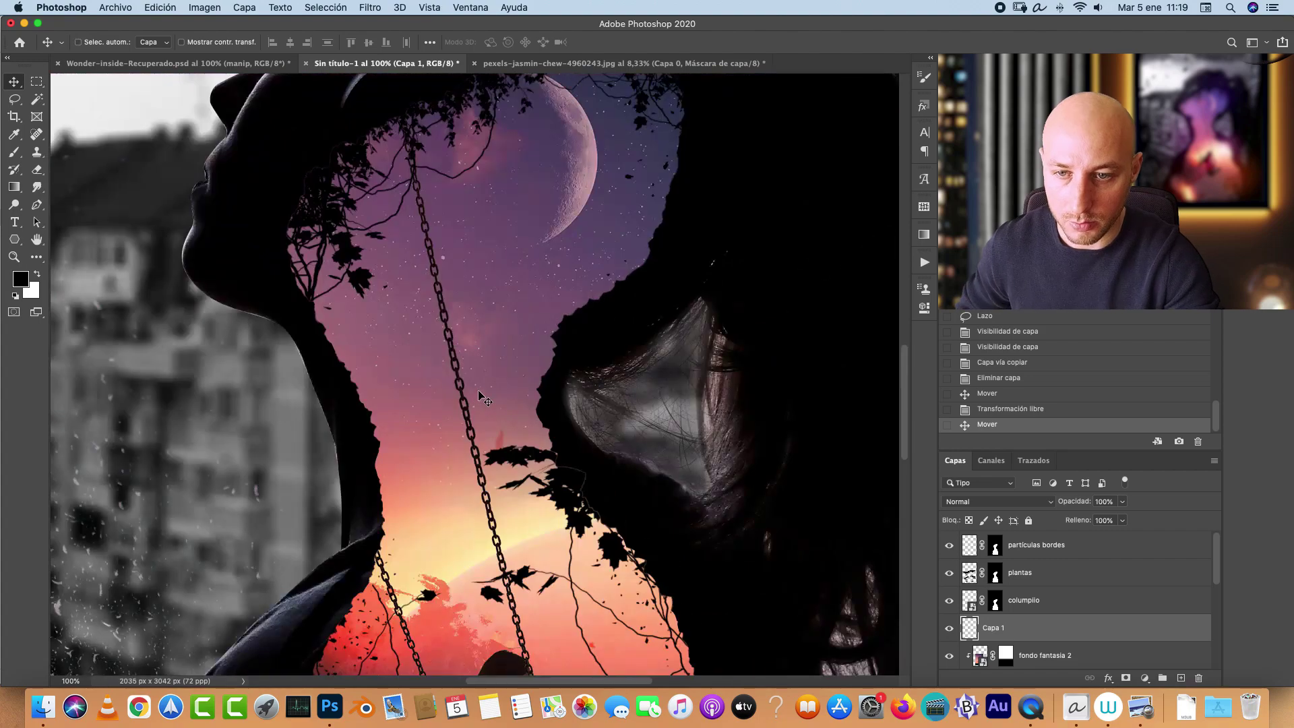
pyautogui.press('super+minus')
pyautogui.press('super+minus')
pyautogui.press('super+minus')
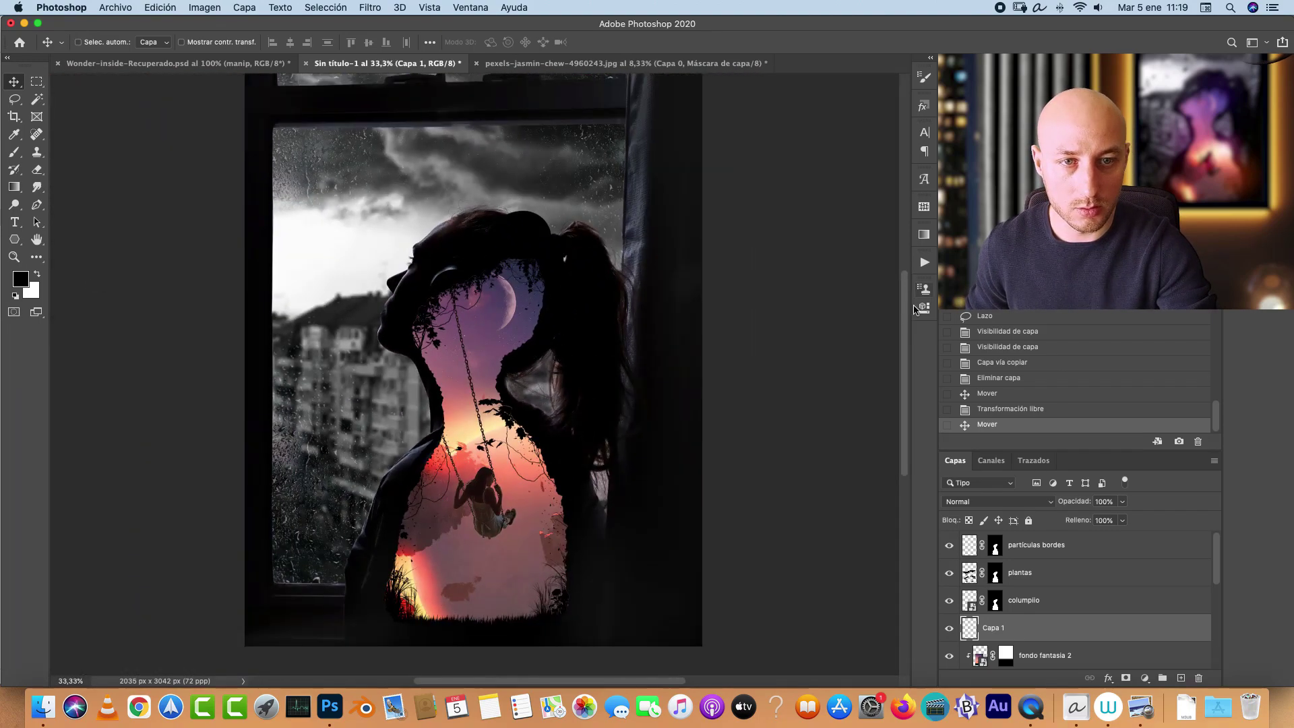
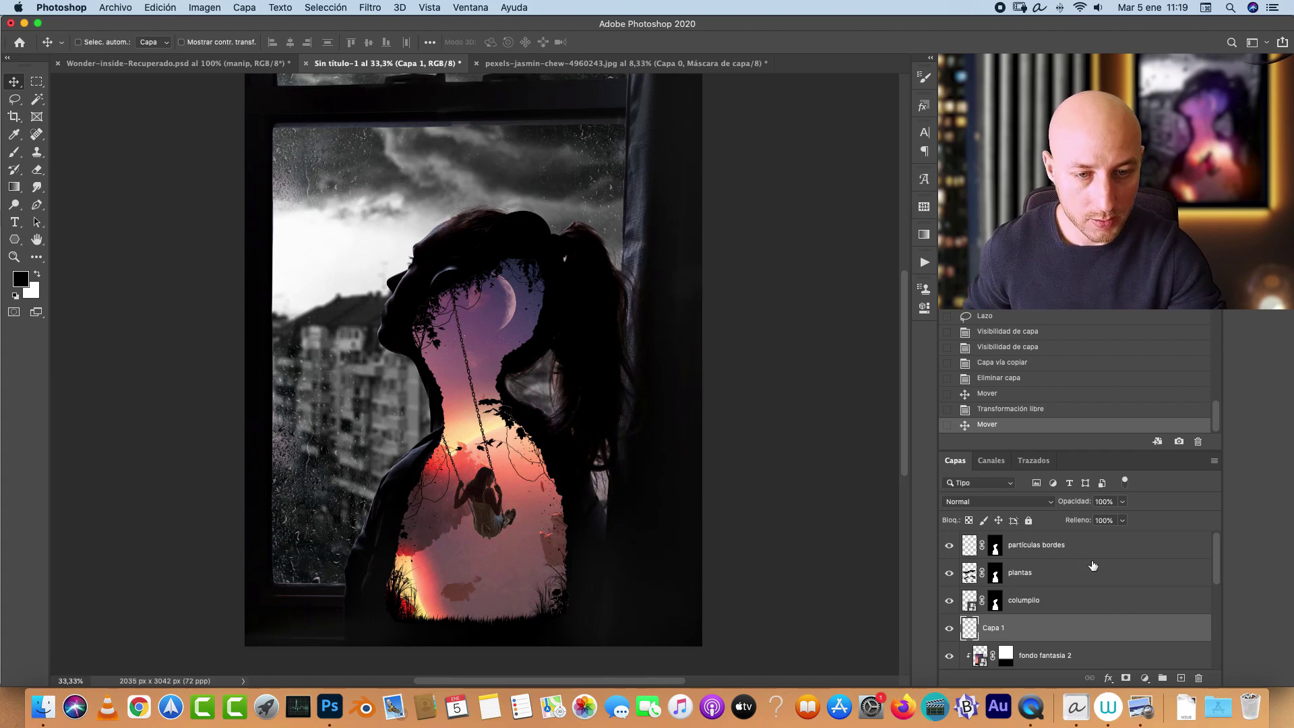
# Step: Combine the columpio layer and the Capa 1 chain layer into one smart object
pyautogui.keyDown('shift'); pyautogui.click(1086, 603); pyautogui.keyUp('shift')
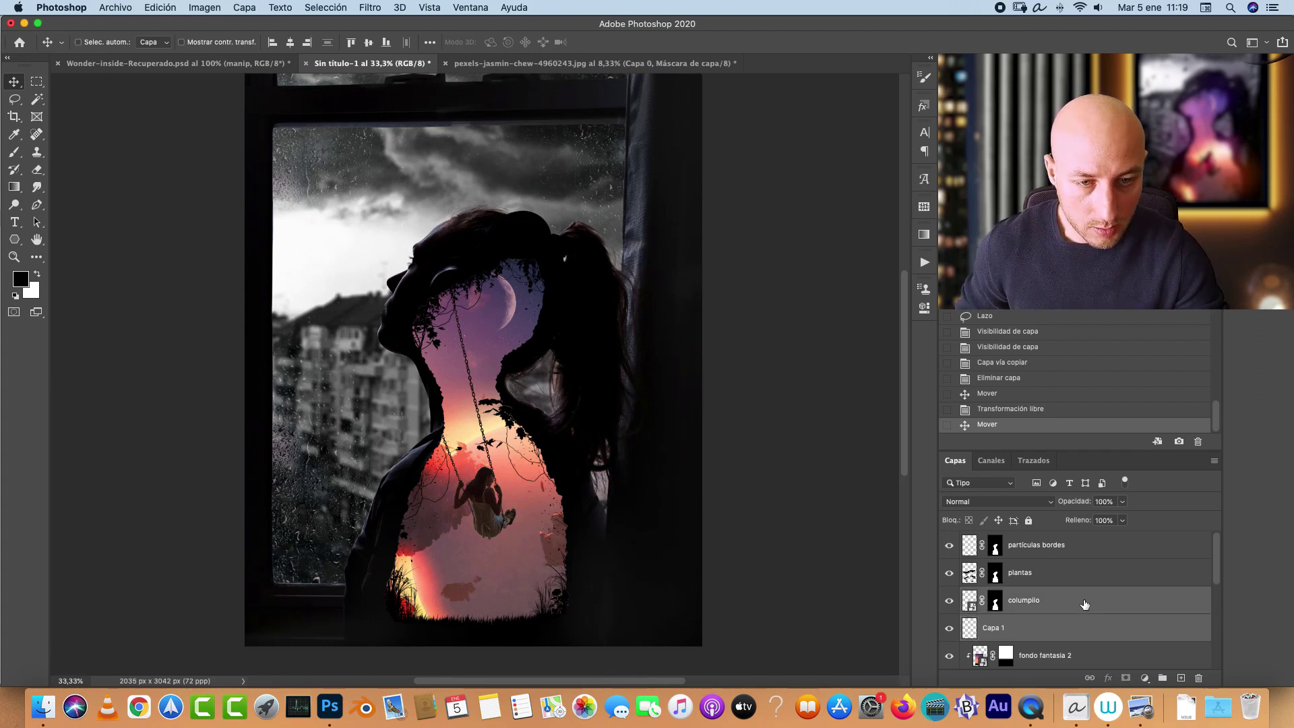
pyautogui.rightClick(1042, 629)
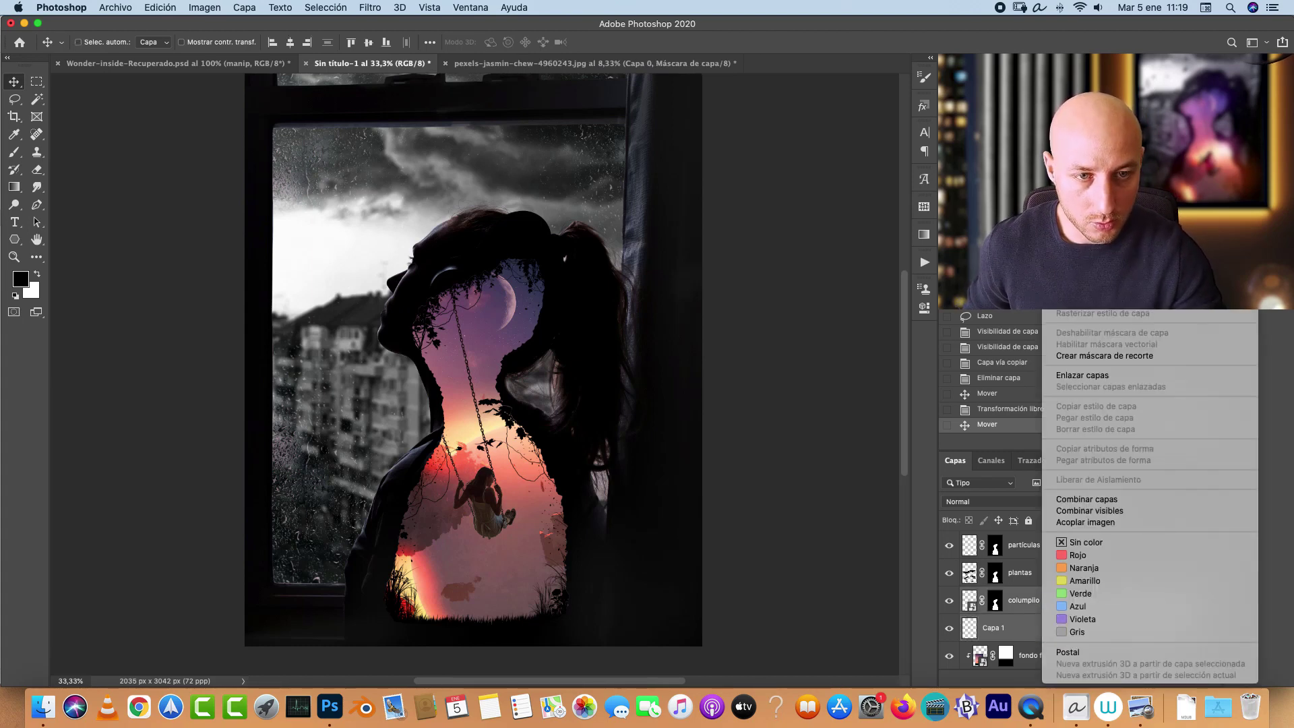
pyautogui.click(1082, 375)
# Step: Create a new layer beneath columpio and name it pelo columpio
pyautogui.press('super+1')
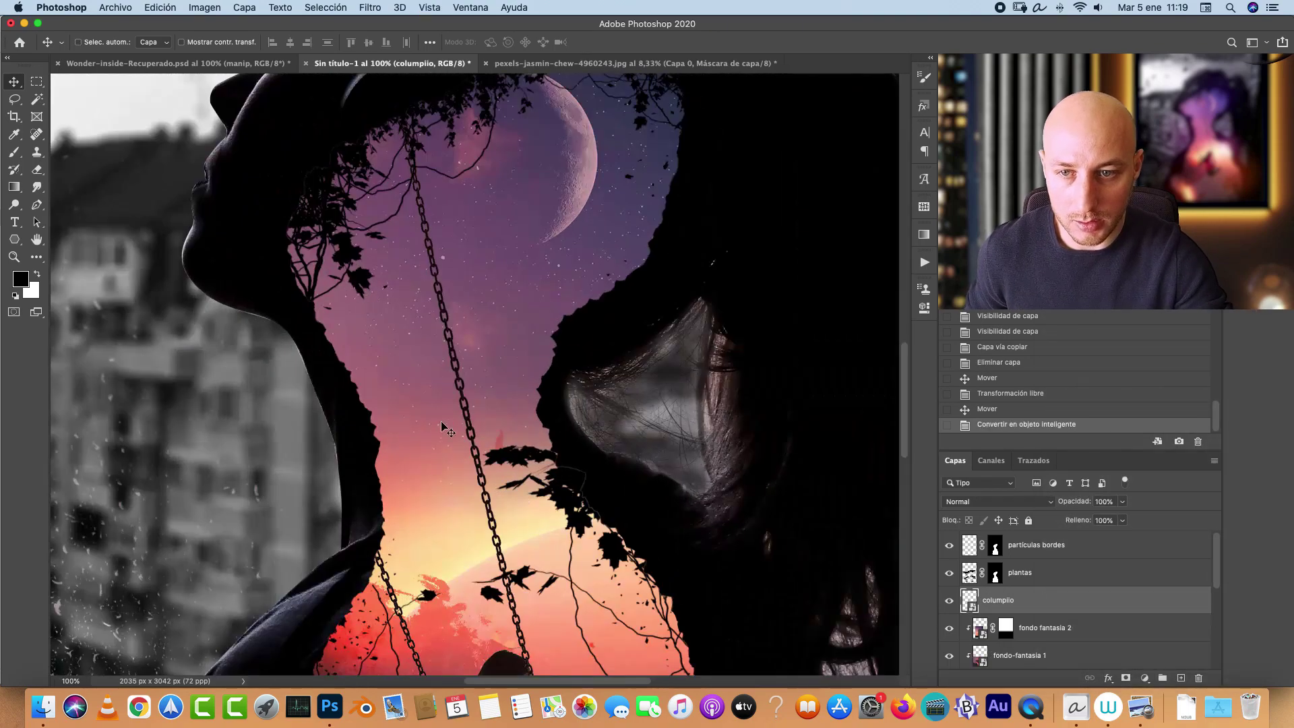
pyautogui.hscroll(-3, 431, 471)
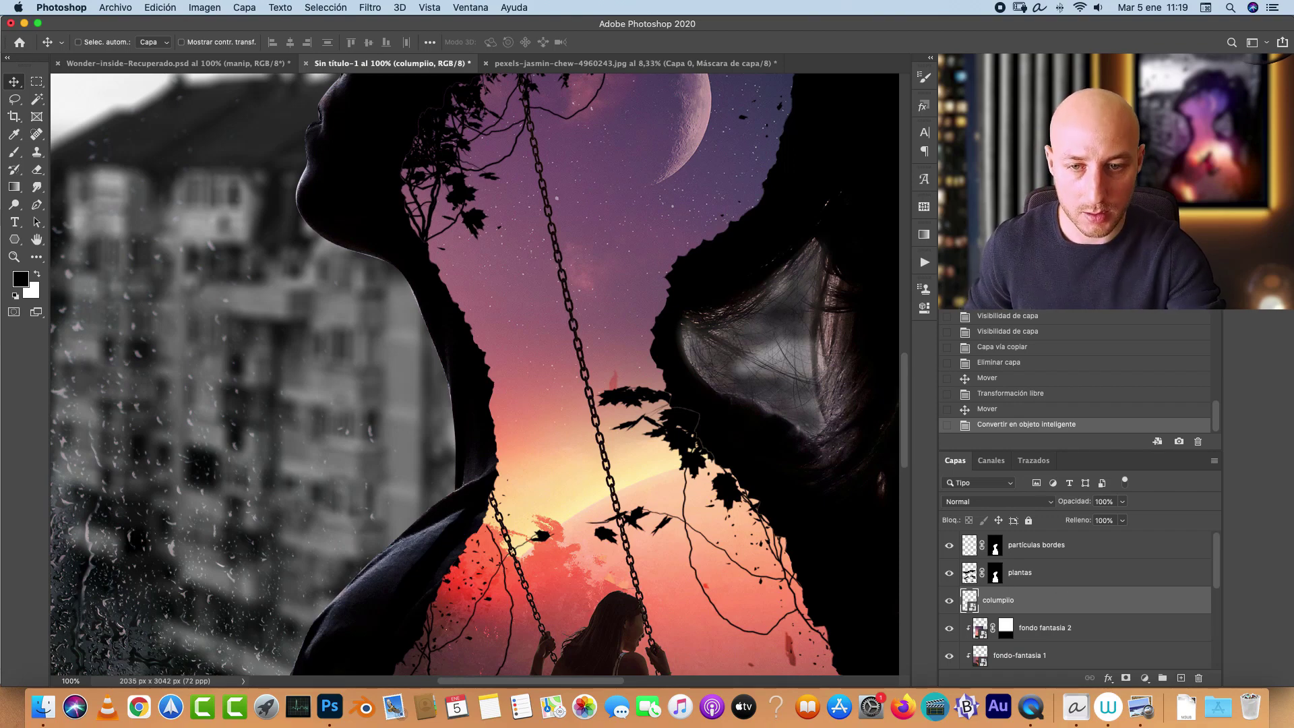
pyautogui.press('super+minus')
pyautogui.press('super+minus')
pyautogui.moveTo(682, 506); pyautogui.dragTo(642, 377)
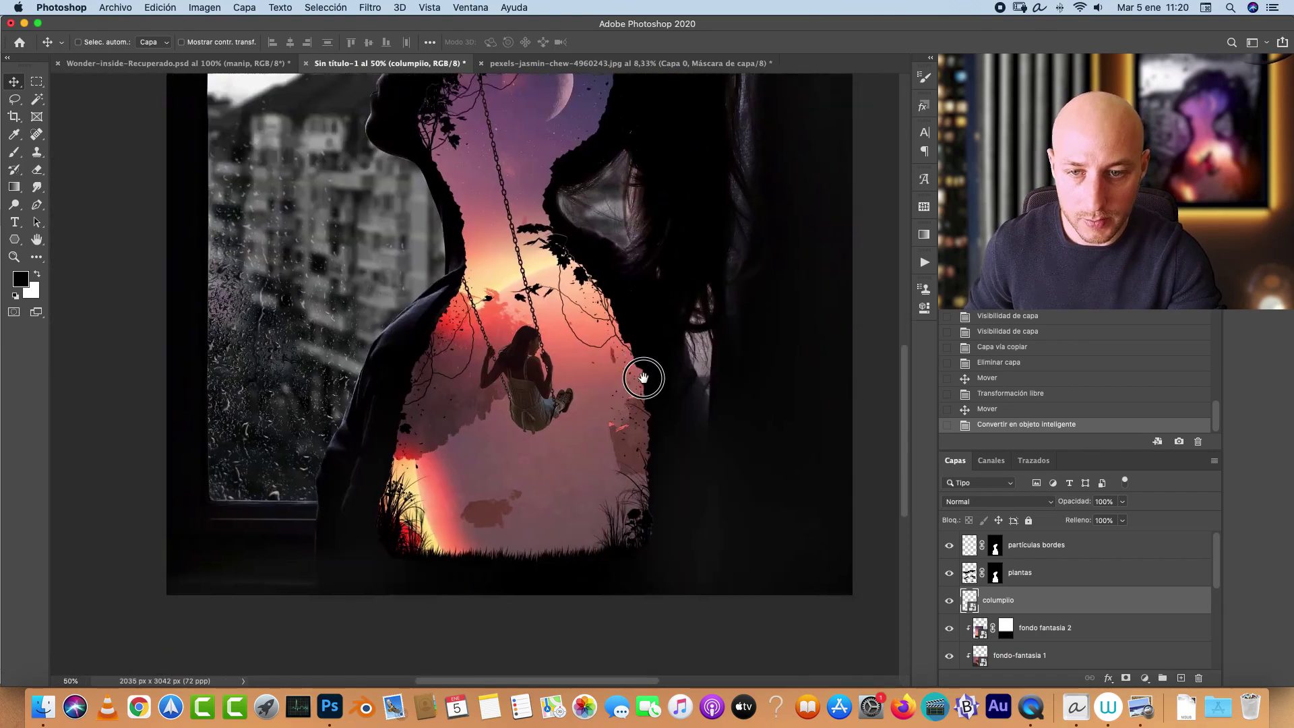
pyautogui.press('super+plus')
pyautogui.press('super+plus')
pyautogui.press('super+plus')
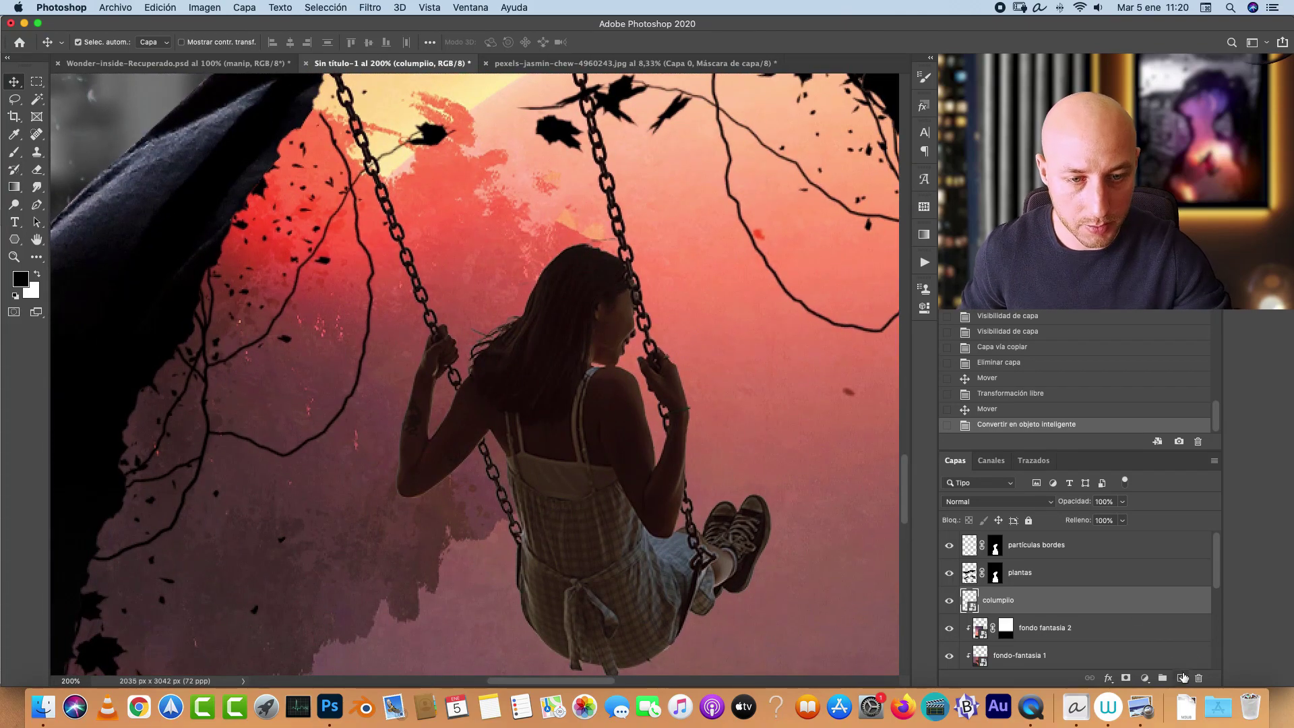
pyautogui.keyDown('super'); pyautogui.click(1182, 678); pyautogui.keyUp('super')
pyautogui.press('super+plus')
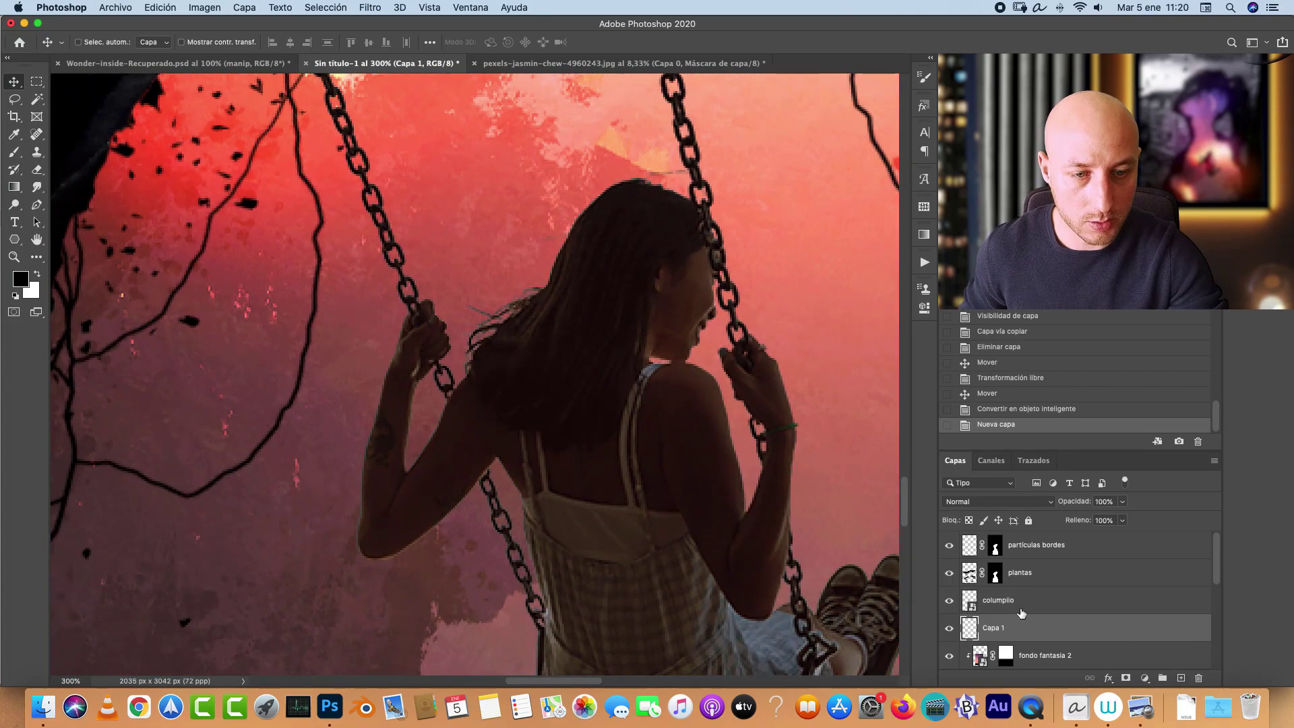
pyautogui.doubleClick(995, 627)
pyautogui.write('pelo c')
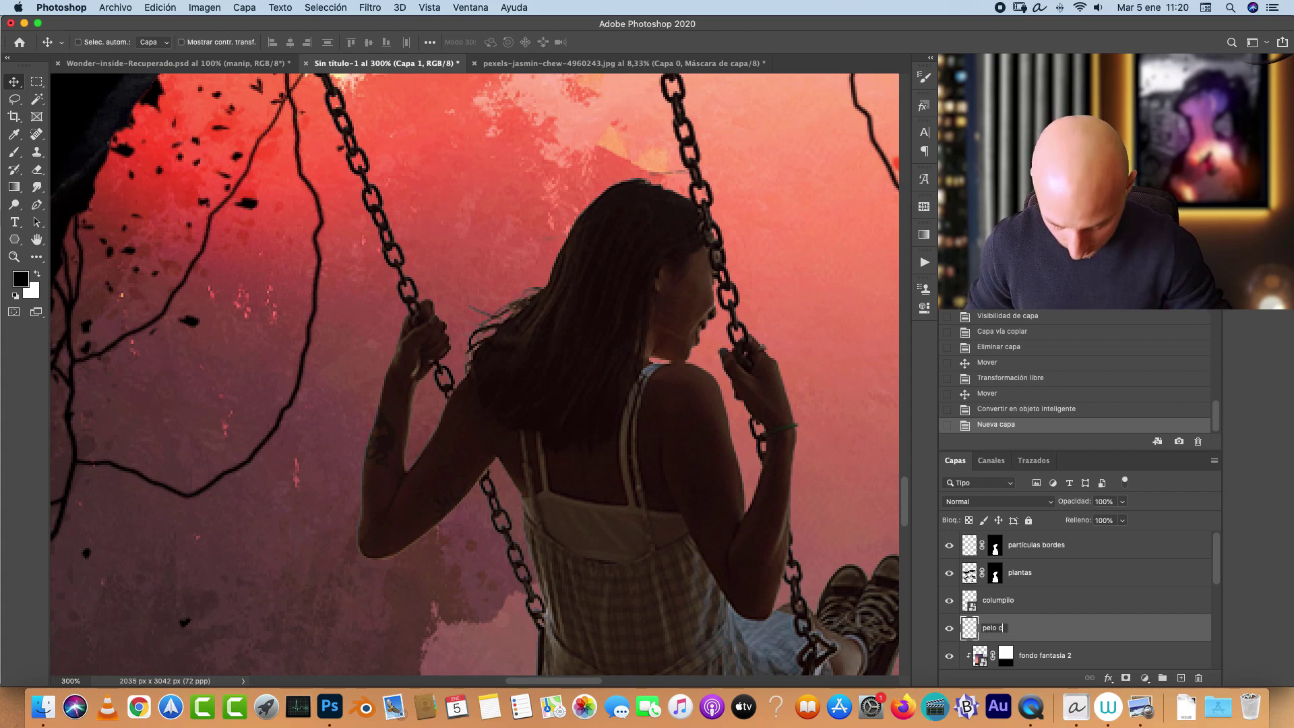
pyautogui.write('olumpio')
pyautogui.press('Return')
# Step: Set up the Brush at 1 px for painting fine strands around the girl's head
pyautogui.scroll(3, 761, 317)
pyautogui.hscroll(2, 761, 316)
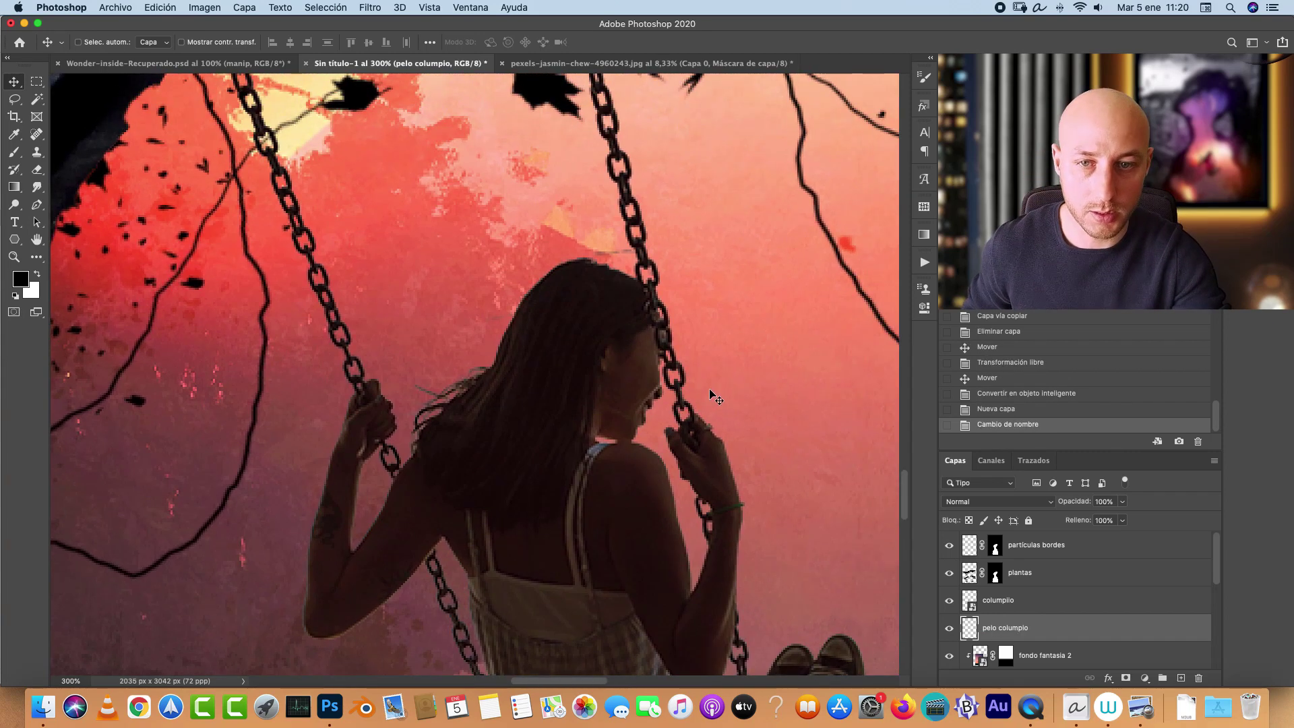
pyautogui.press('b')
pyautogui.press('[')
pyautogui.press('[')
pyautogui.press('[')
pyautogui.press('[')
pyautogui.press('super+plus')
pyautogui.press('super+plus')
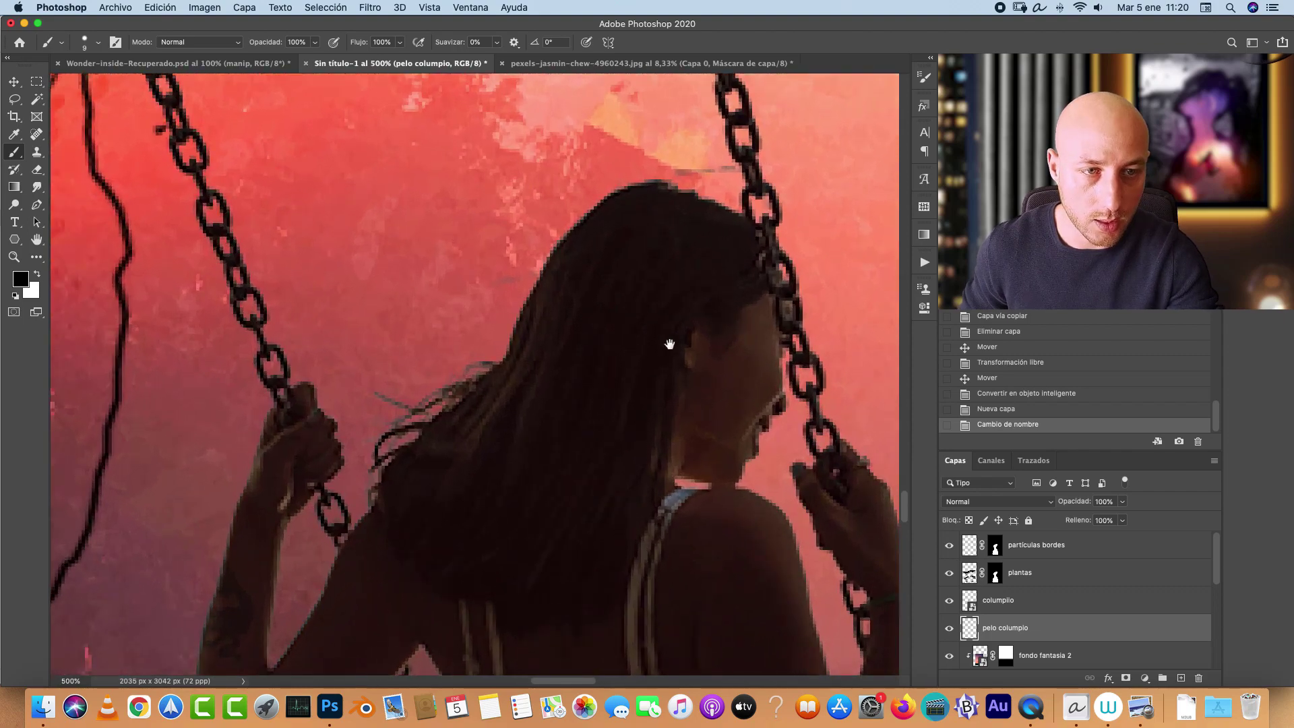
pyautogui.scroll(2, 649, 330)
pyautogui.hscroll(1, 649, 330)
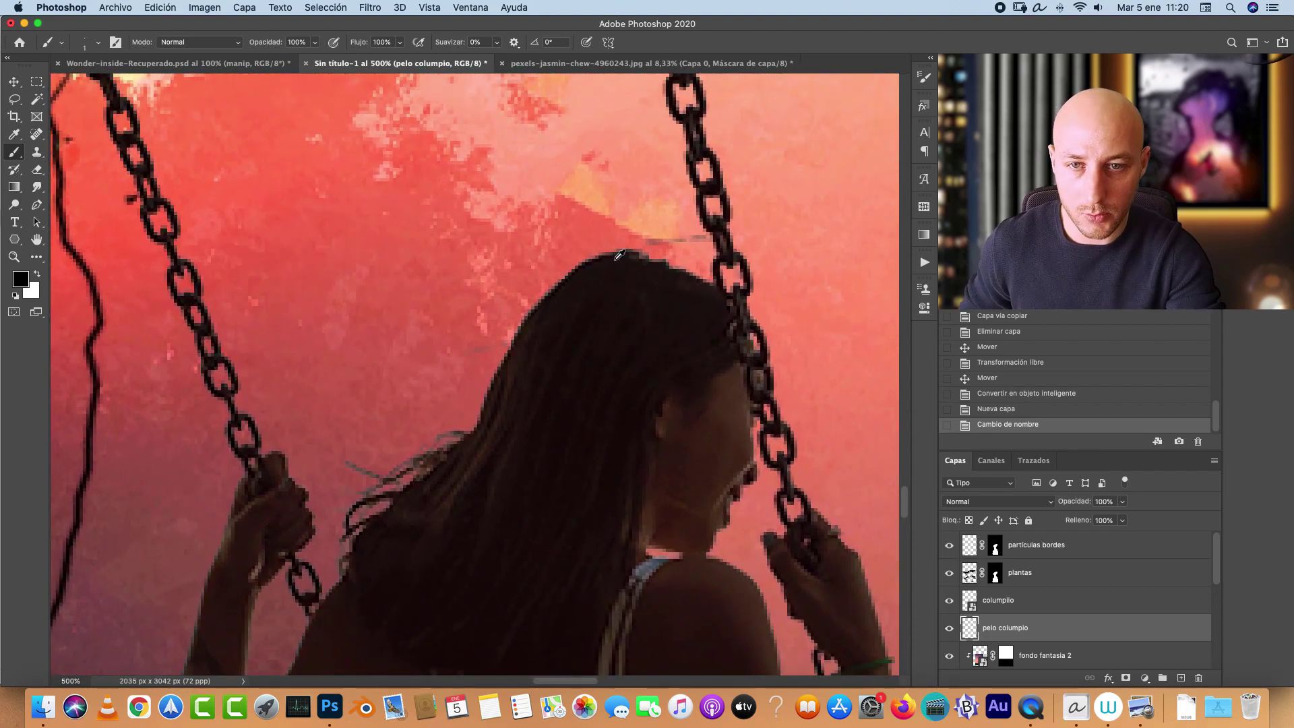
# Step: Sample the girl's dark hair colour as the foreground colour, keeping pelo columpio as the layer to paint on
pyautogui.rightClick(618, 255)
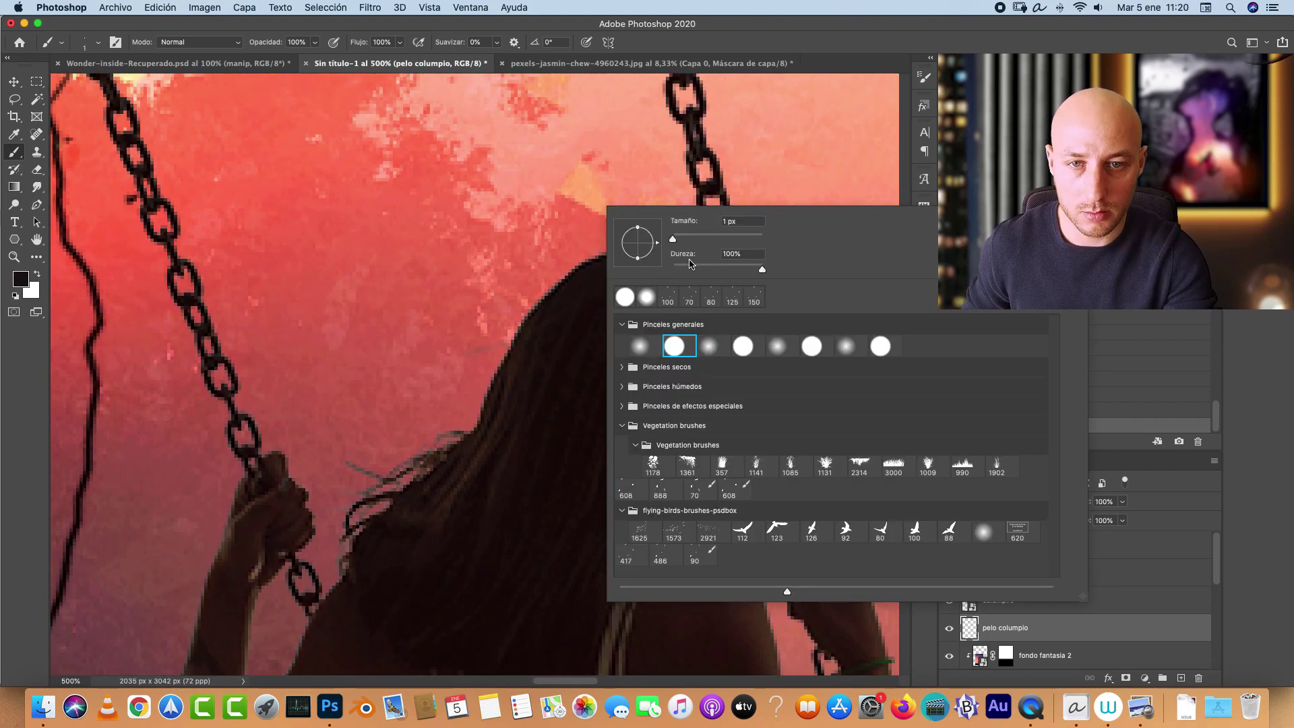
pyautogui.click(1112, 599)
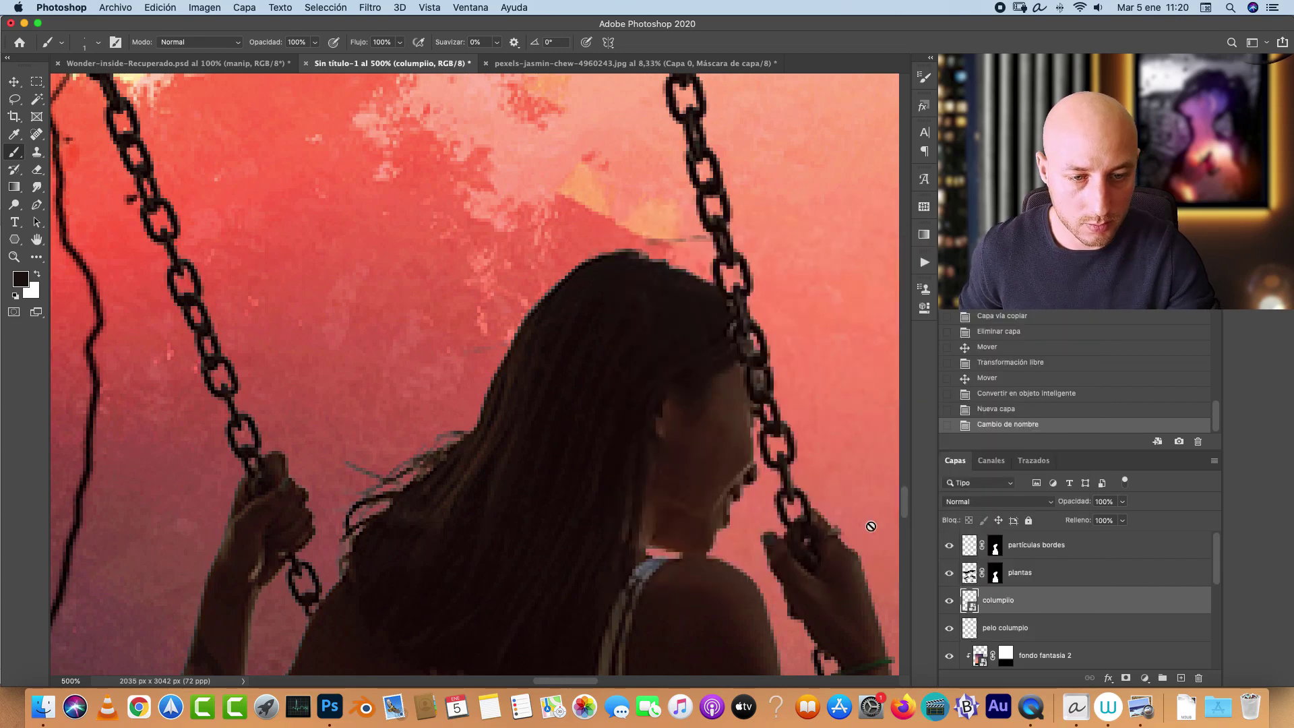
pyautogui.click(1014, 623)
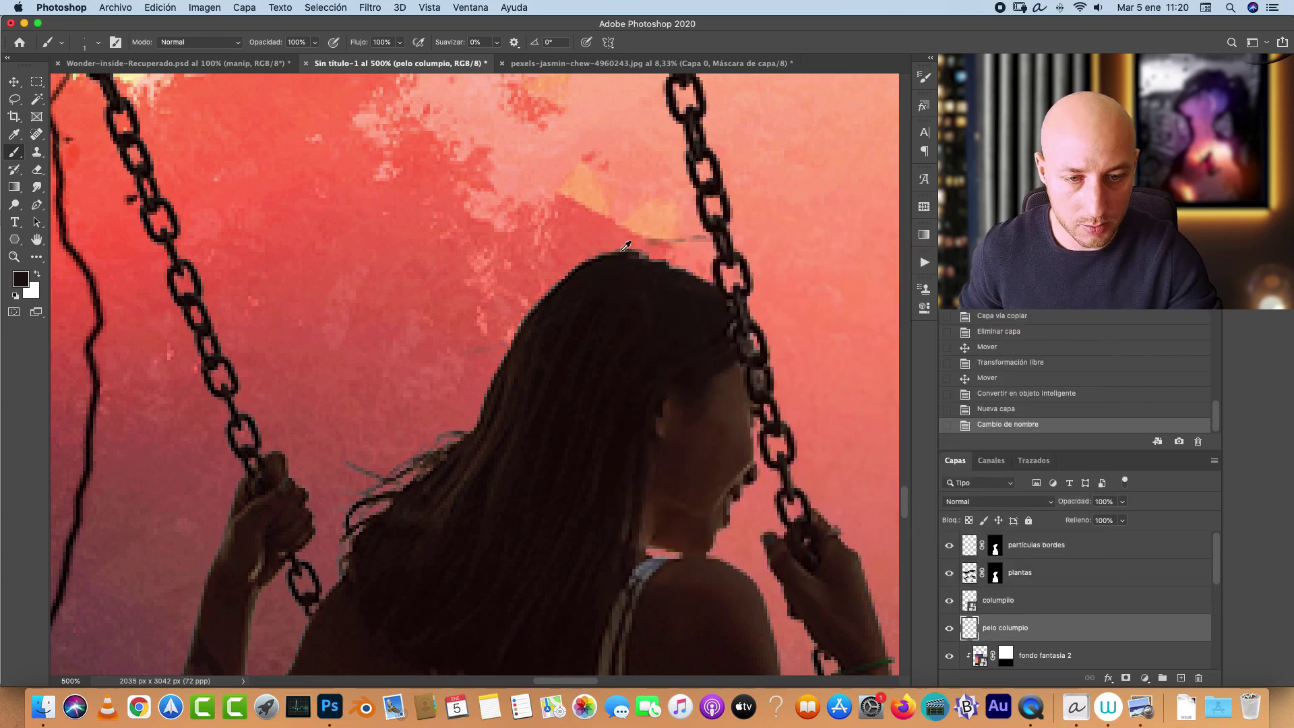
# Step: Try to paint fine strands along the crown of the girl's hair and undo them
pyautogui.moveTo(630, 250); pyautogui.dragTo(569, 266)
pyautogui.press('super+z')
pyautogui.press('super+z')
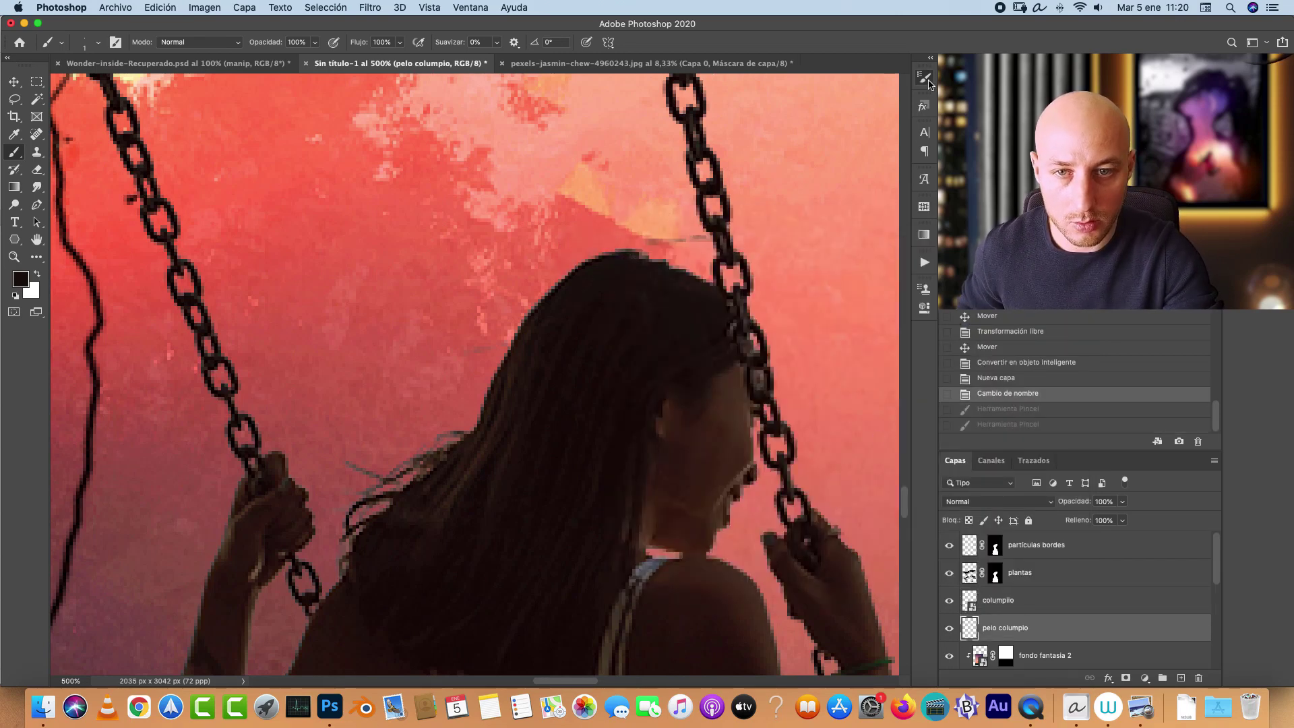
# Step: Set the brush's Transfer opacity minimum to 0% and enable Shape Dynamics with size controlled by pen pressure
pyautogui.press('F5')
pyautogui.click(578, 195)
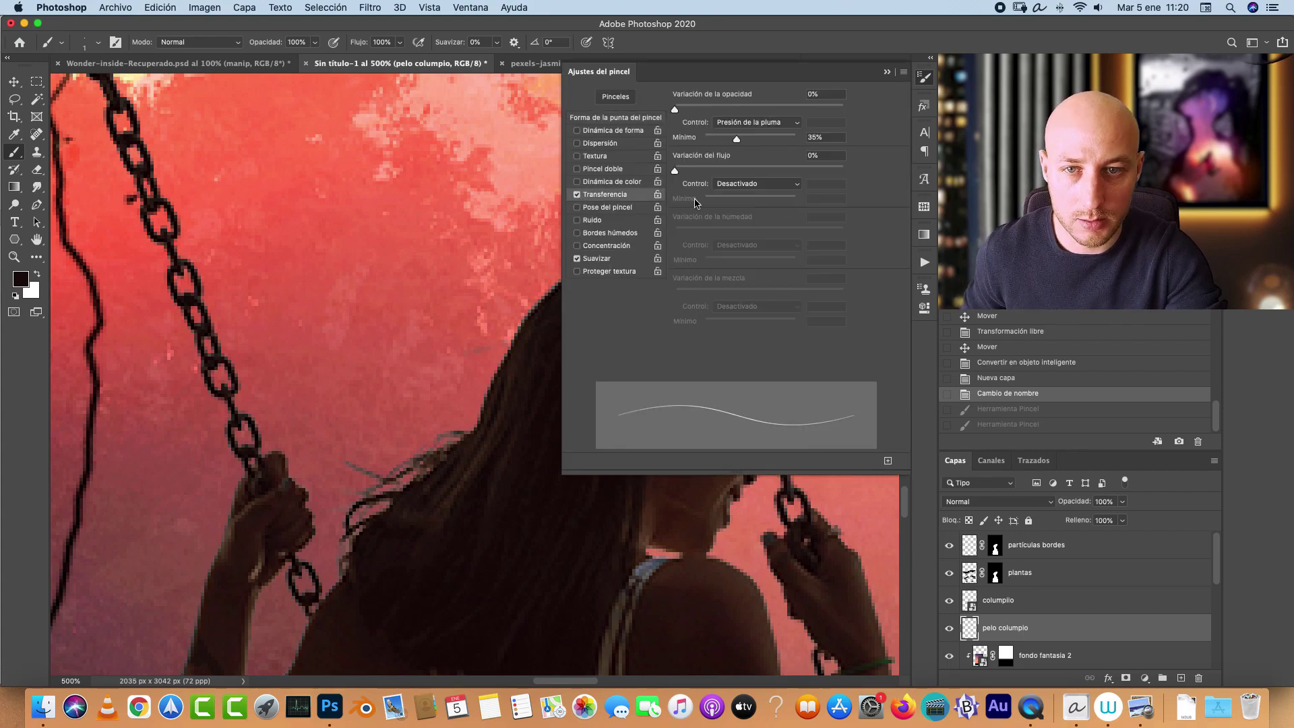
pyautogui.moveTo(740, 142); pyautogui.dragTo(651, 144)
pyautogui.click(755, 123)
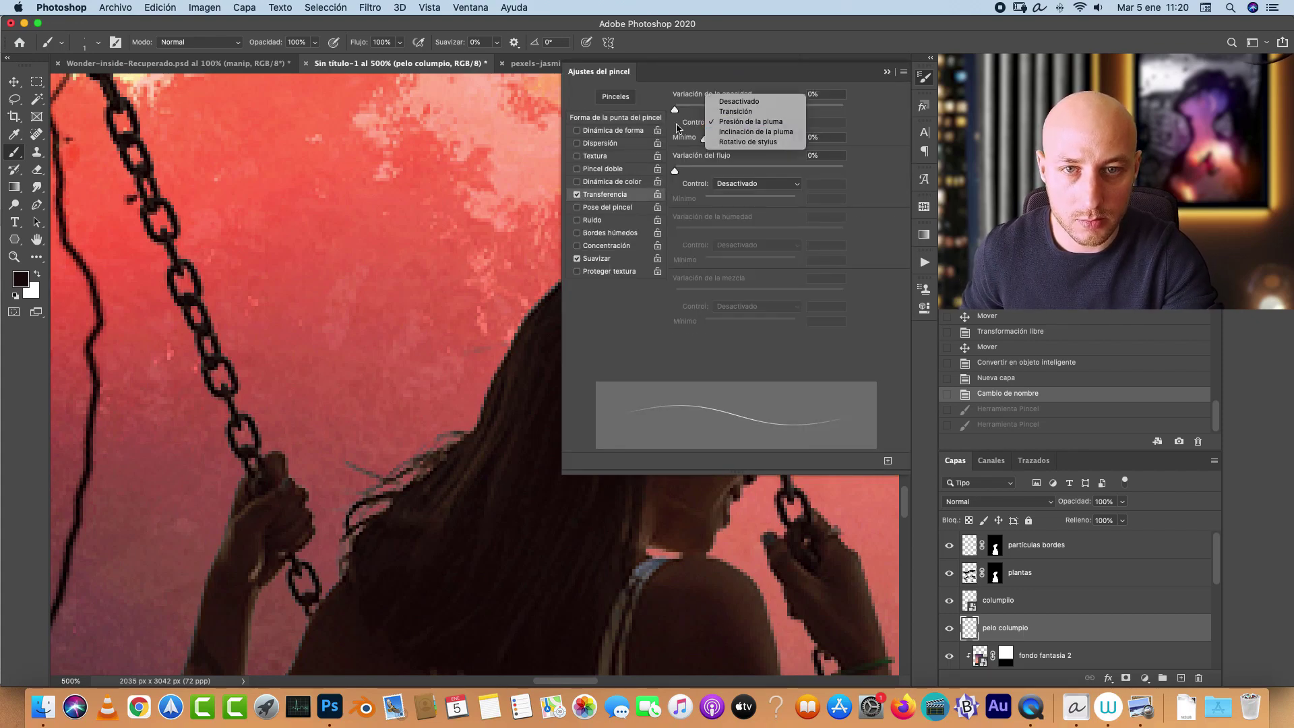
pyautogui.click(617, 133)
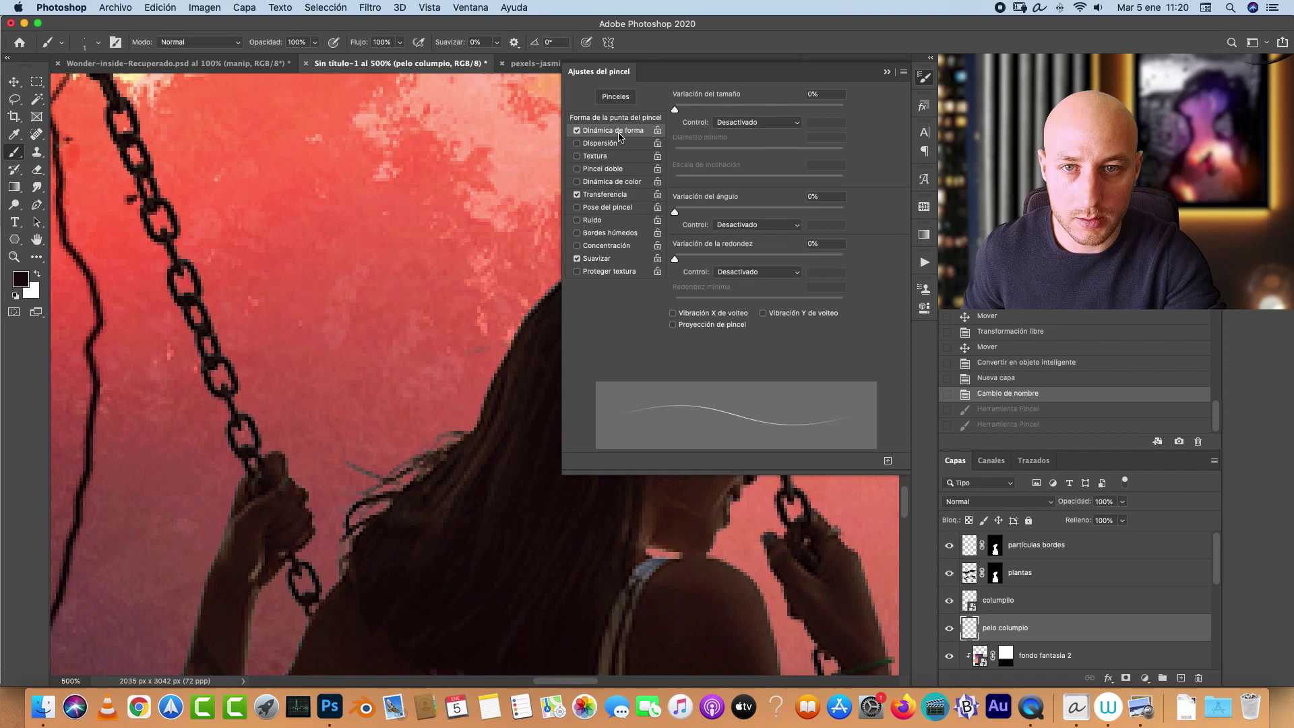
pyautogui.click(783, 124)
pyautogui.click(775, 143)
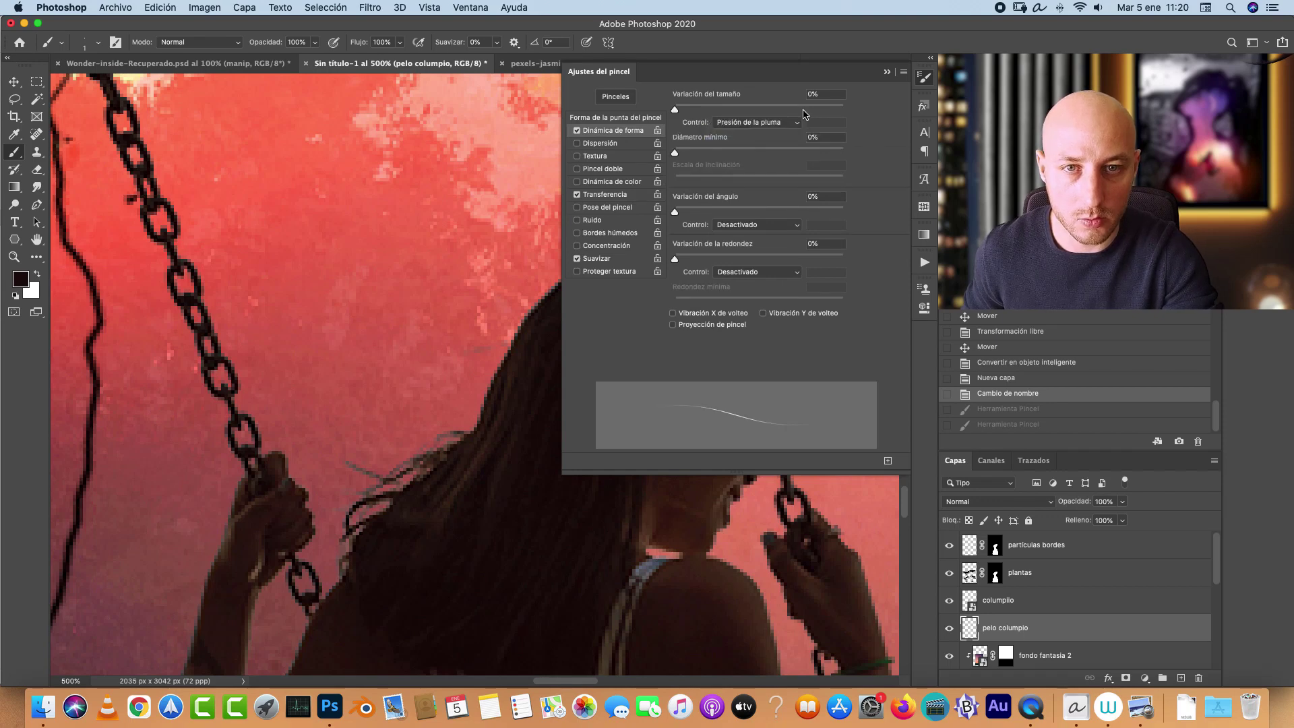
pyautogui.click(886, 72)
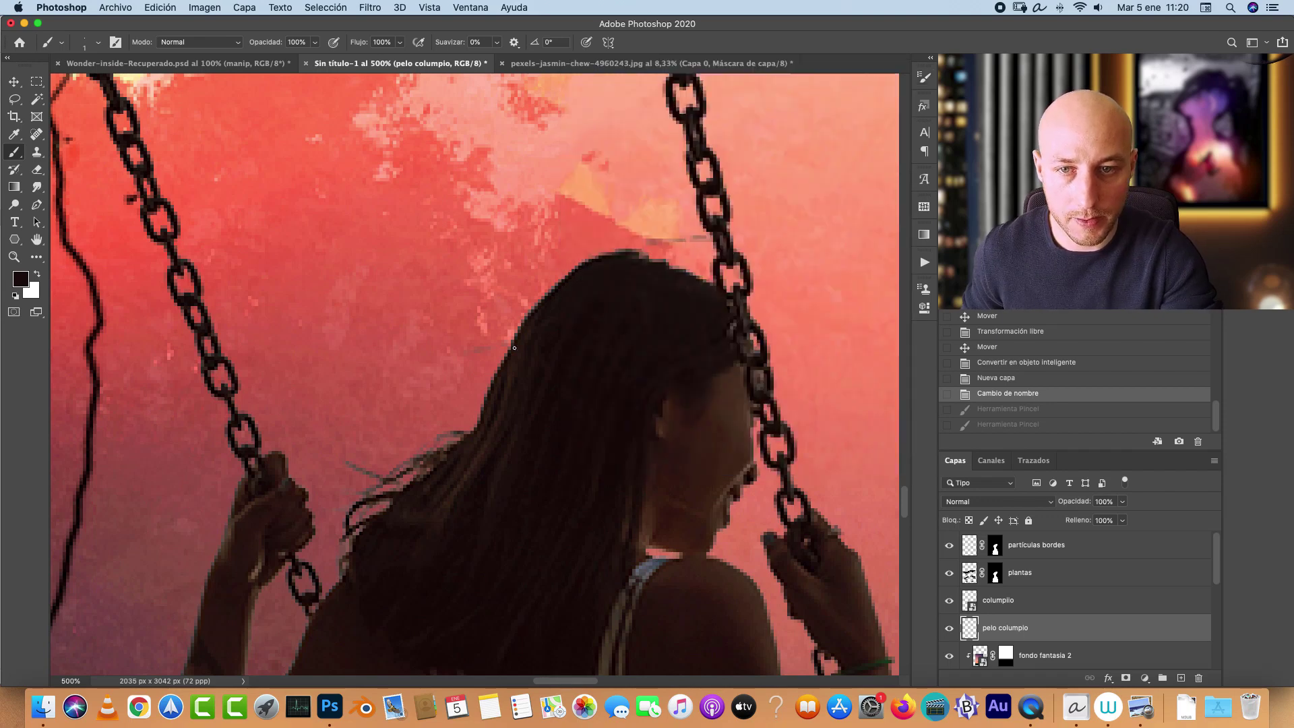
# Step: Paint thin loose strands along the back of the girl's head and off the windblown ends of her hair
pyautogui.moveTo(514, 348); pyautogui.dragTo(520, 307)
pyautogui.moveTo(511, 345)
pyautogui.mouseDown()
pyautogui.moveTo(518, 317)
pyautogui.moveTo(510, 349)
pyautogui.mouseUp()
pyautogui.moveTo(472, 434)
pyautogui.mouseDown()
pyautogui.moveTo(489, 374)
pyautogui.moveTo(479, 398)
pyautogui.mouseUp()
pyautogui.moveTo(449, 438)
pyautogui.mouseDown()
pyautogui.moveTo(448, 427)
pyautogui.moveTo(415, 450)
pyautogui.mouseUp()
pyautogui.moveTo(441, 438); pyautogui.dragTo(386, 469)
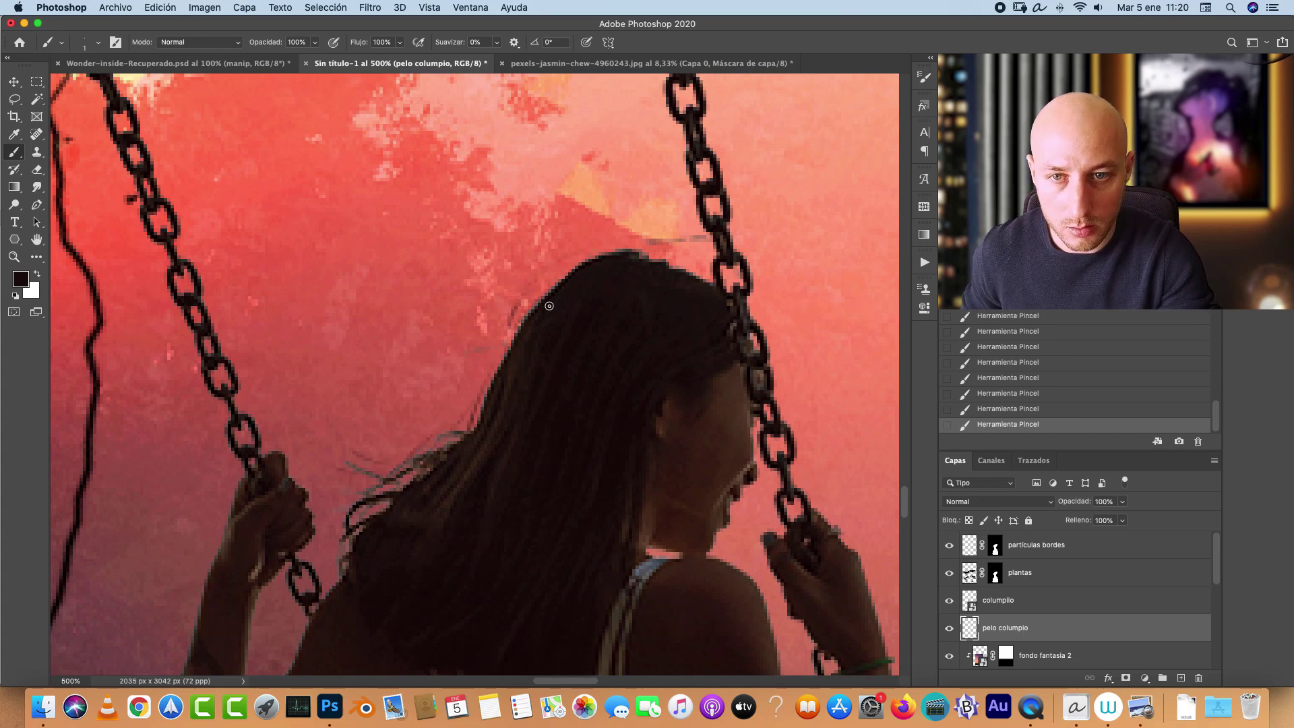
# Step: Raise the brush's minimum opacity in Transfer and paint more flyaway strands over the crown of the girl's head
pyautogui.click(924, 77)
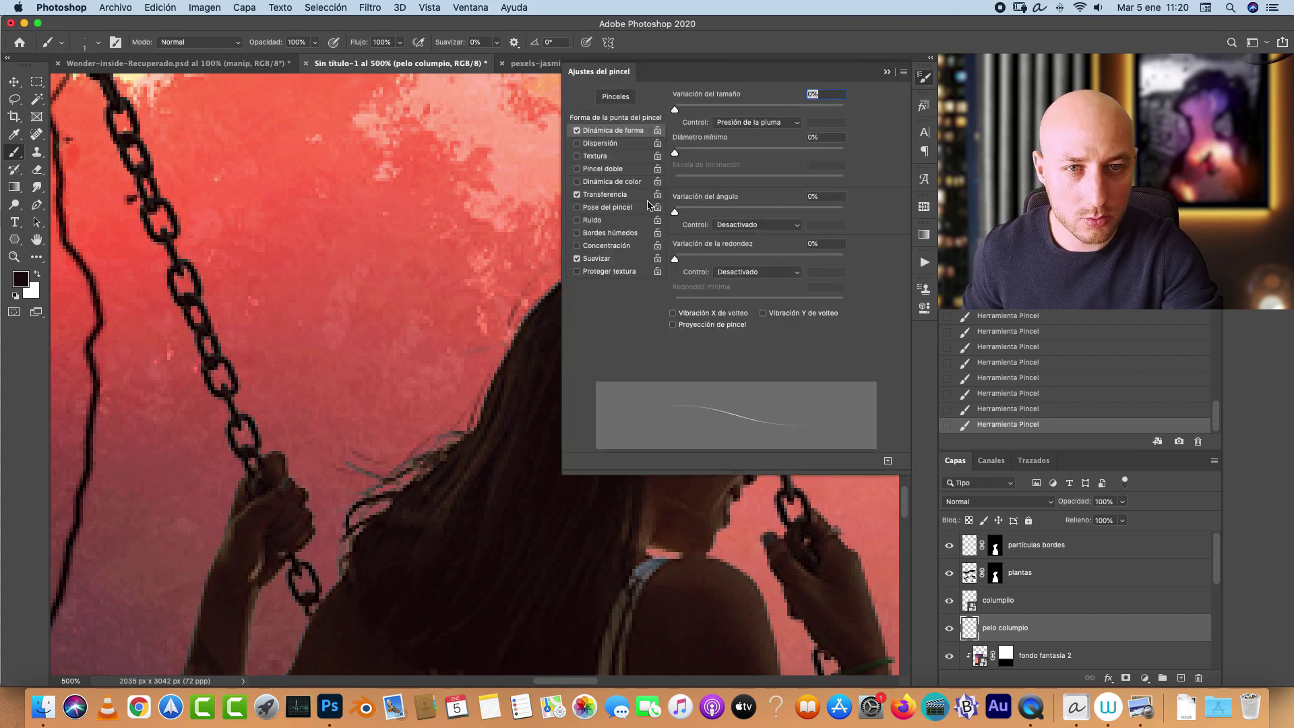
pyautogui.click(611, 195)
pyautogui.moveTo(706, 139); pyautogui.dragTo(748, 139)
pyautogui.click(887, 71)
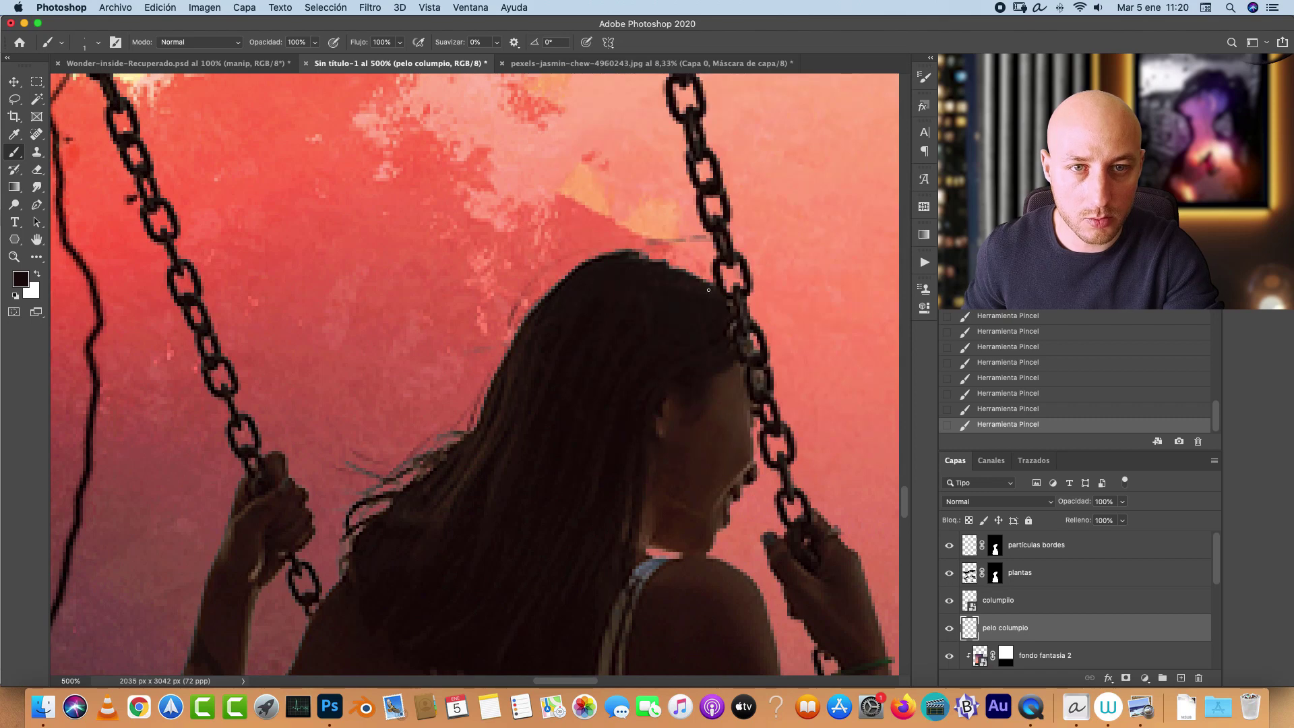
pyautogui.moveTo(574, 263); pyautogui.dragTo(520, 304)
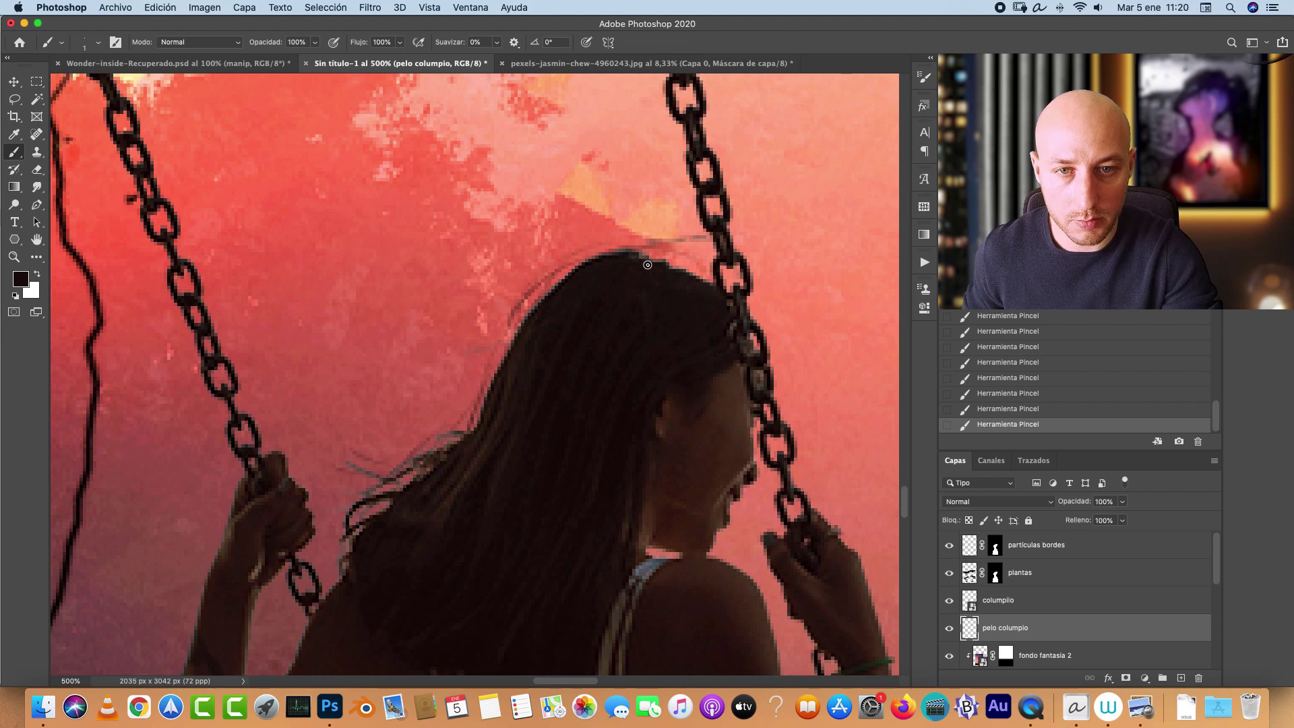
pyautogui.moveTo(648, 265)
pyautogui.mouseDown()
pyautogui.moveTo(694, 279)
pyautogui.moveTo(610, 248)
pyautogui.mouseUp()
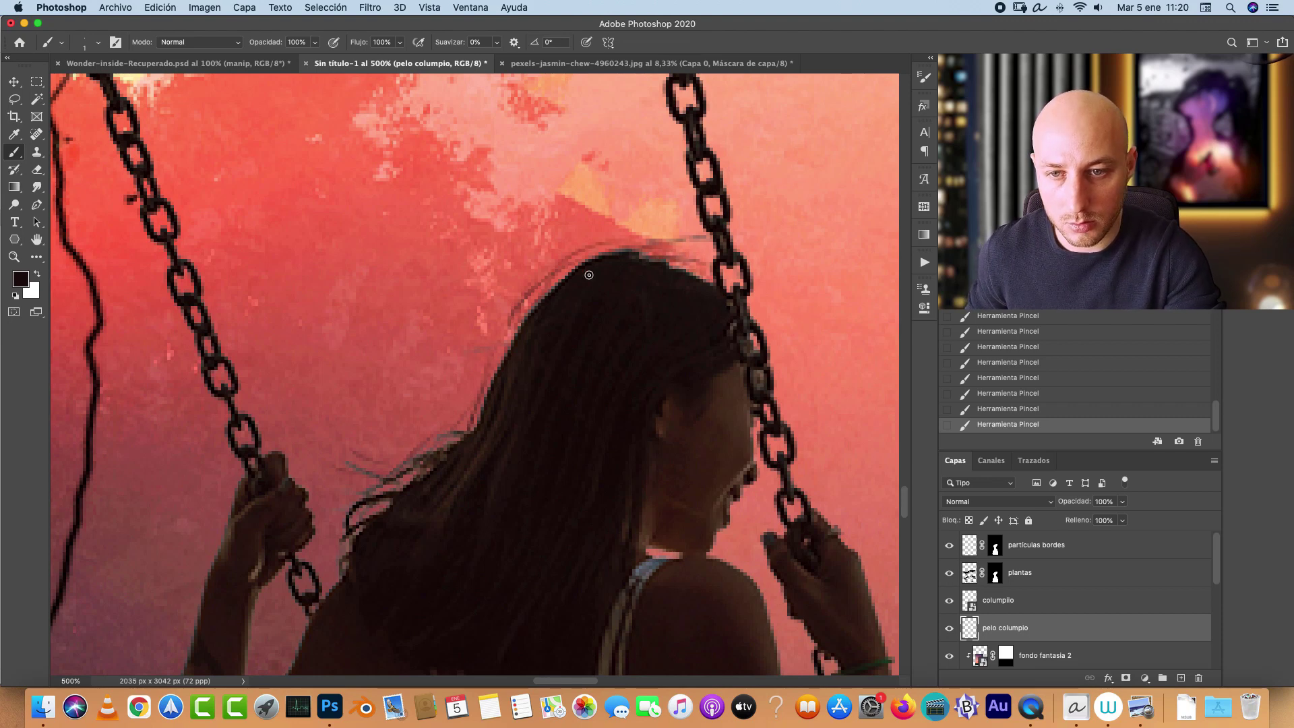
# Step: Select the columpio layer with the whole girl on the swing in view at 100%
pyautogui.press('super+1')
pyautogui.scroll(-2, 665, 448)
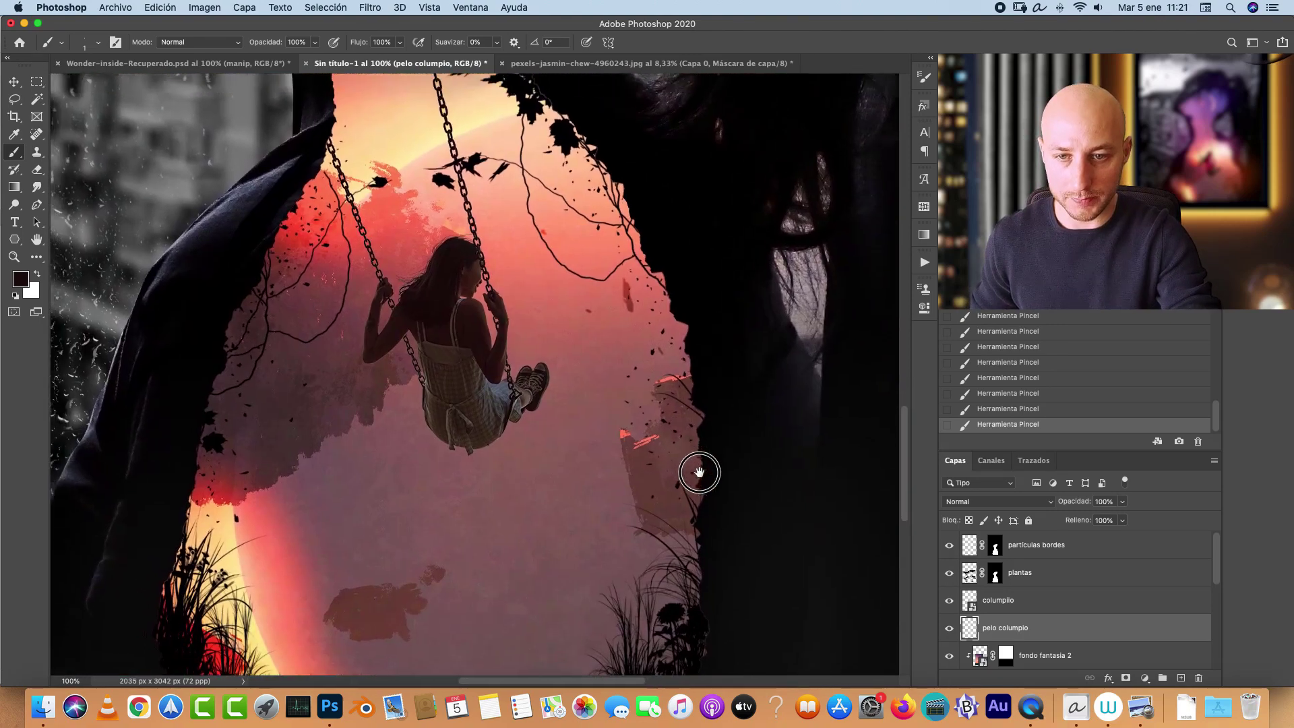
pyautogui.click(1004, 606)
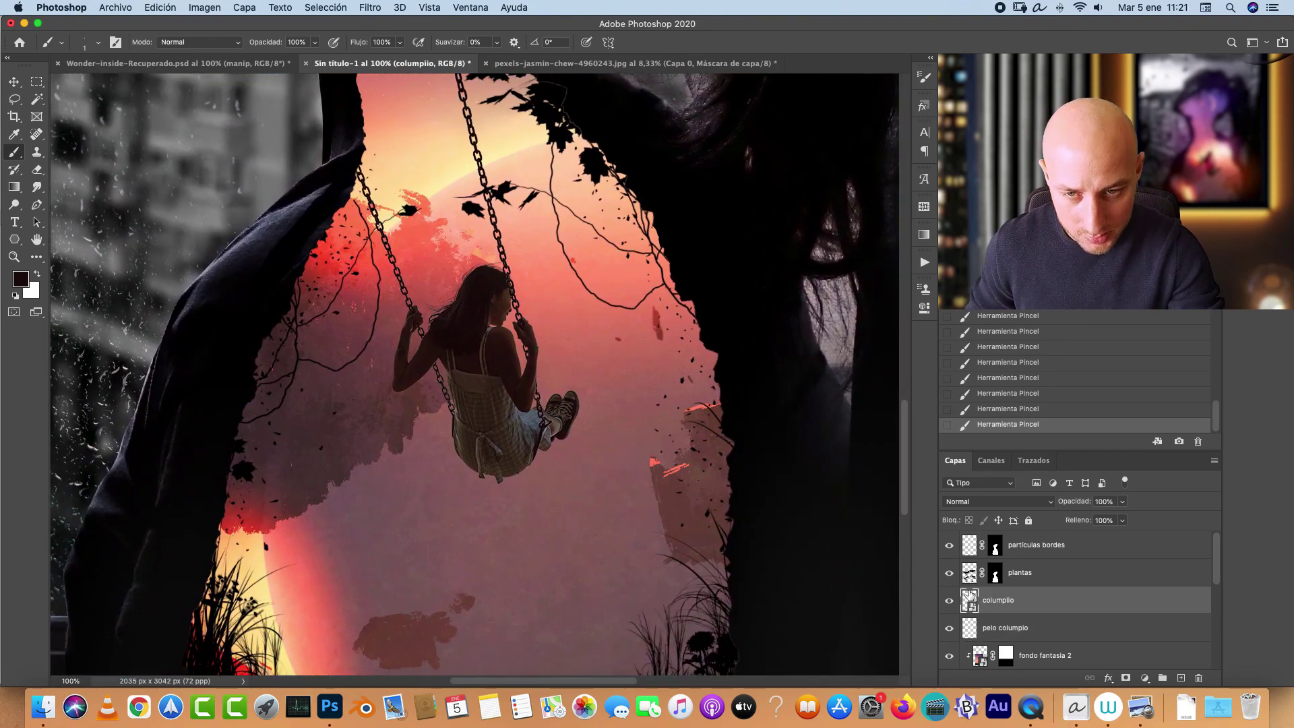
pyautogui.press('super+u')
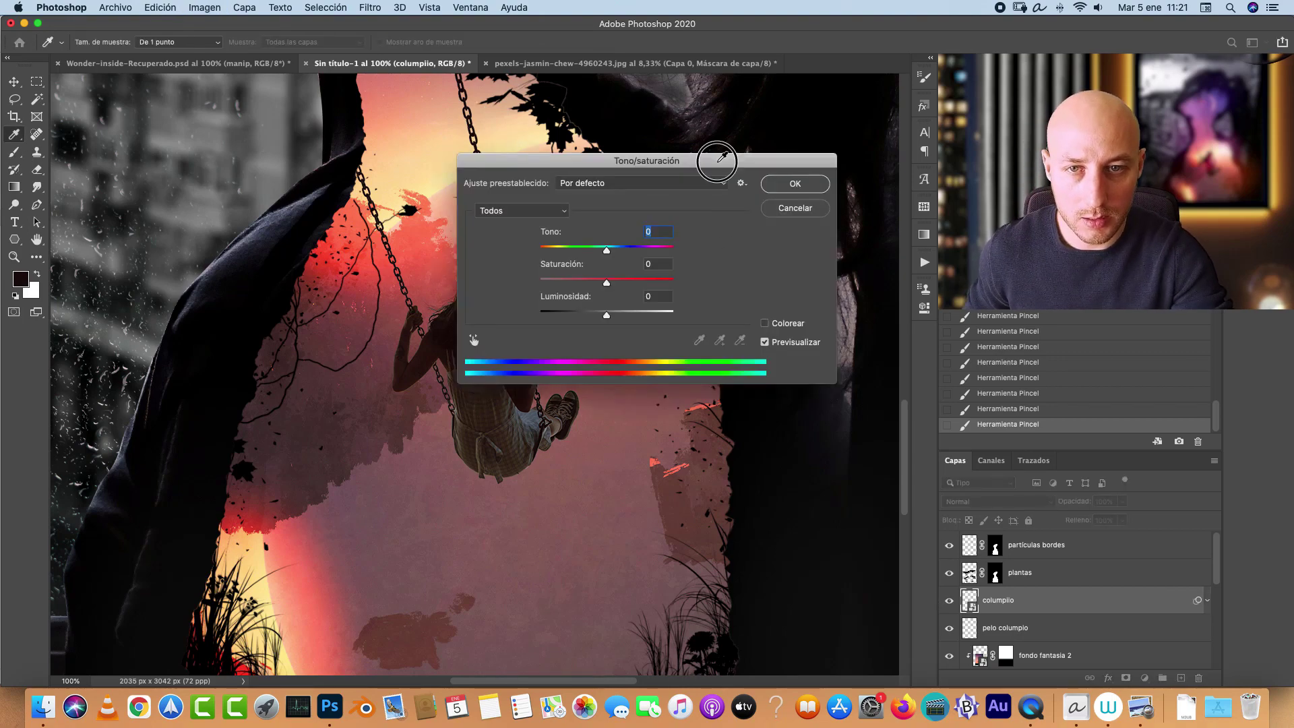
pyautogui.moveTo(717, 162); pyautogui.dragTo(859, 194)
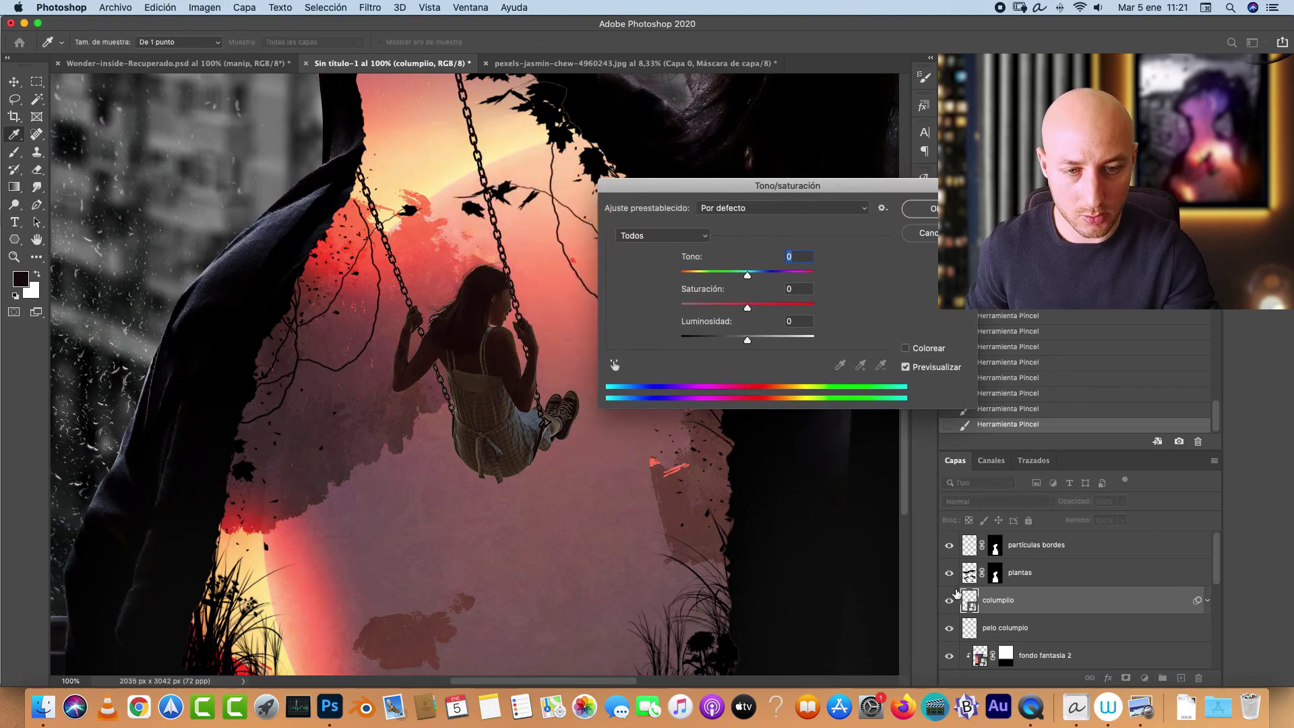
pyautogui.press('Escape')
pyautogui.click(949, 600)
pyautogui.click(949, 600)
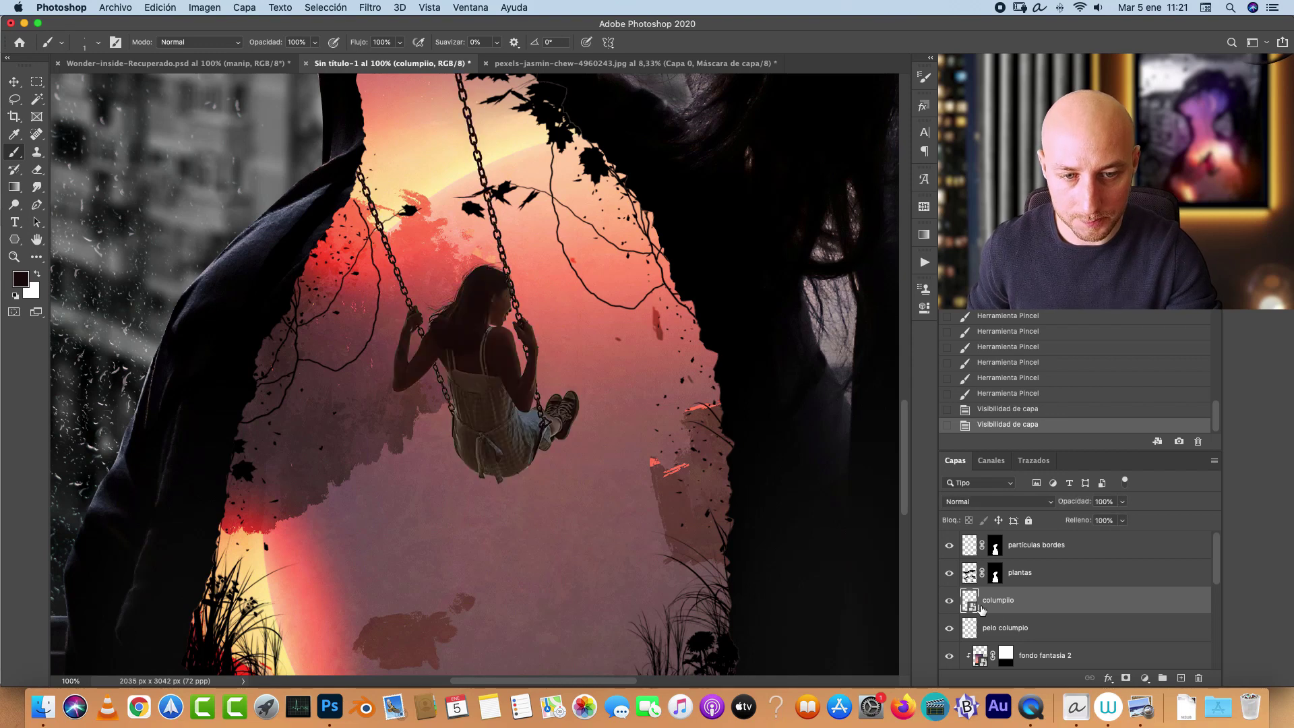
# Step: Try to shift the columpio layer's hue to -24 with Hue/Saturation
pyautogui.press('super+u')
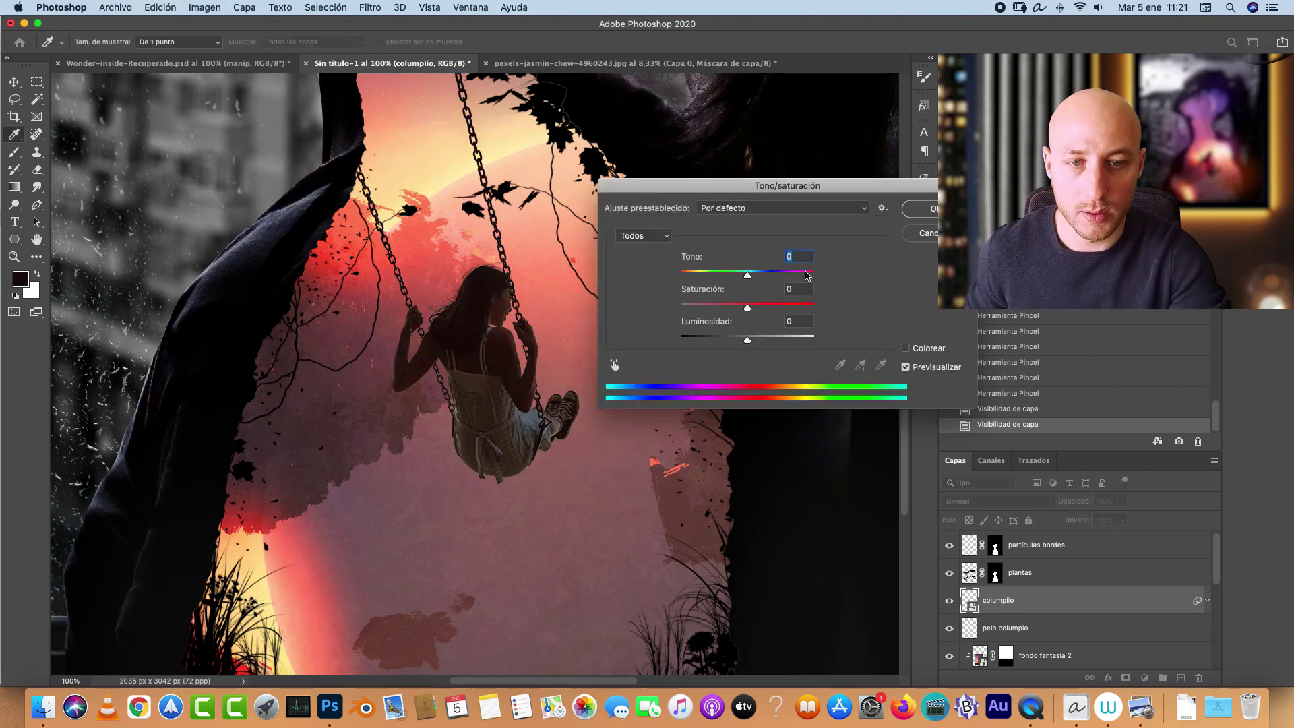
pyautogui.moveTo(798, 186); pyautogui.dragTo(793, 181)
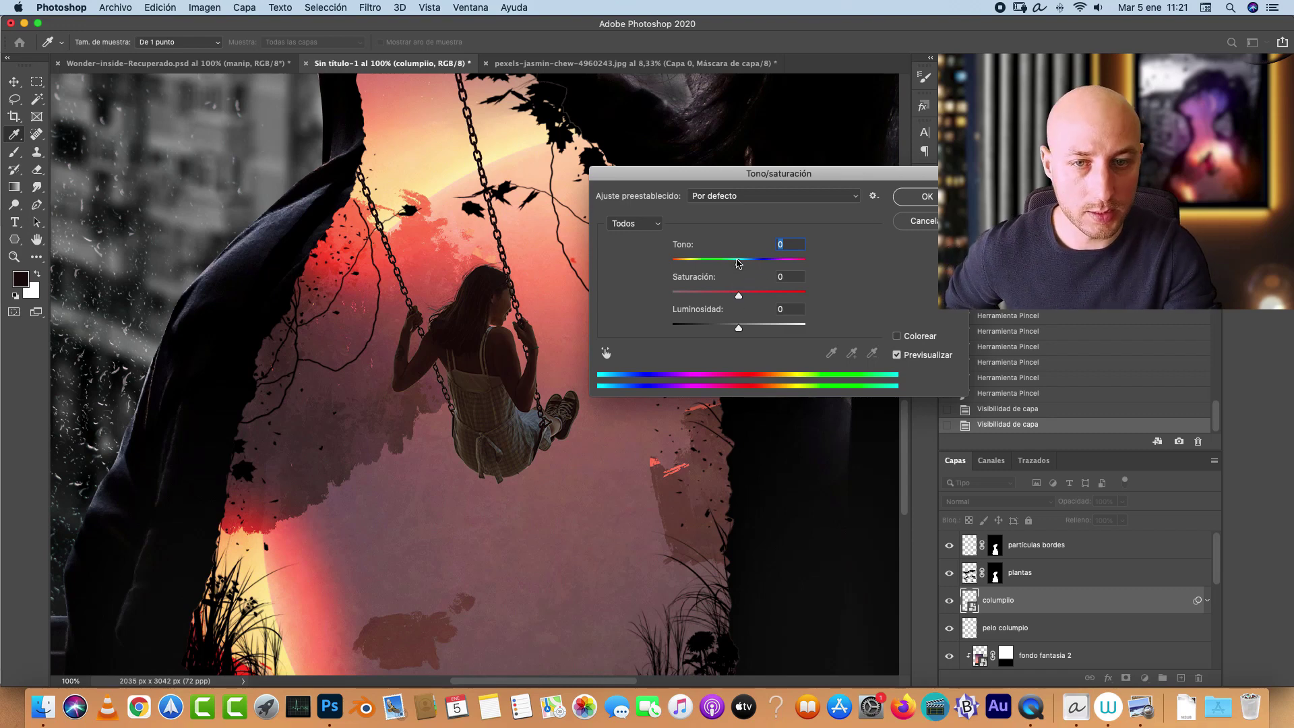
pyautogui.moveTo(738, 263); pyautogui.dragTo(725, 264)
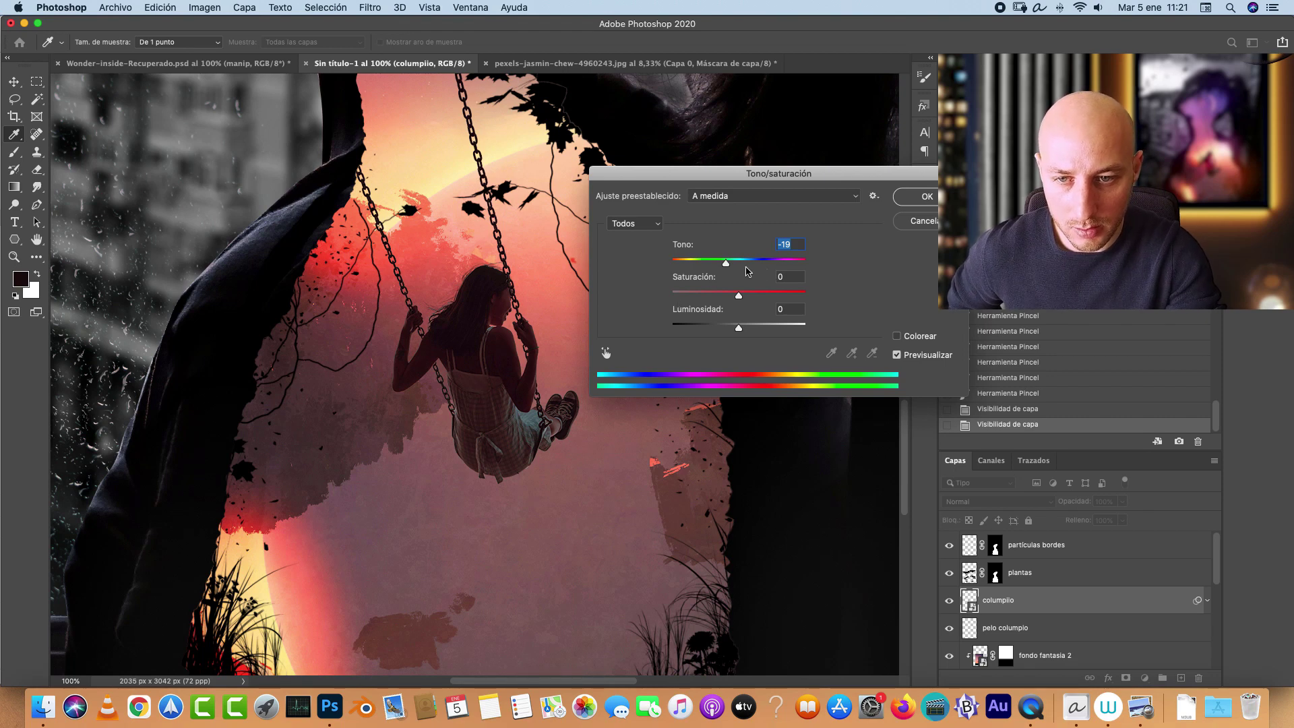
pyautogui.click(740, 262)
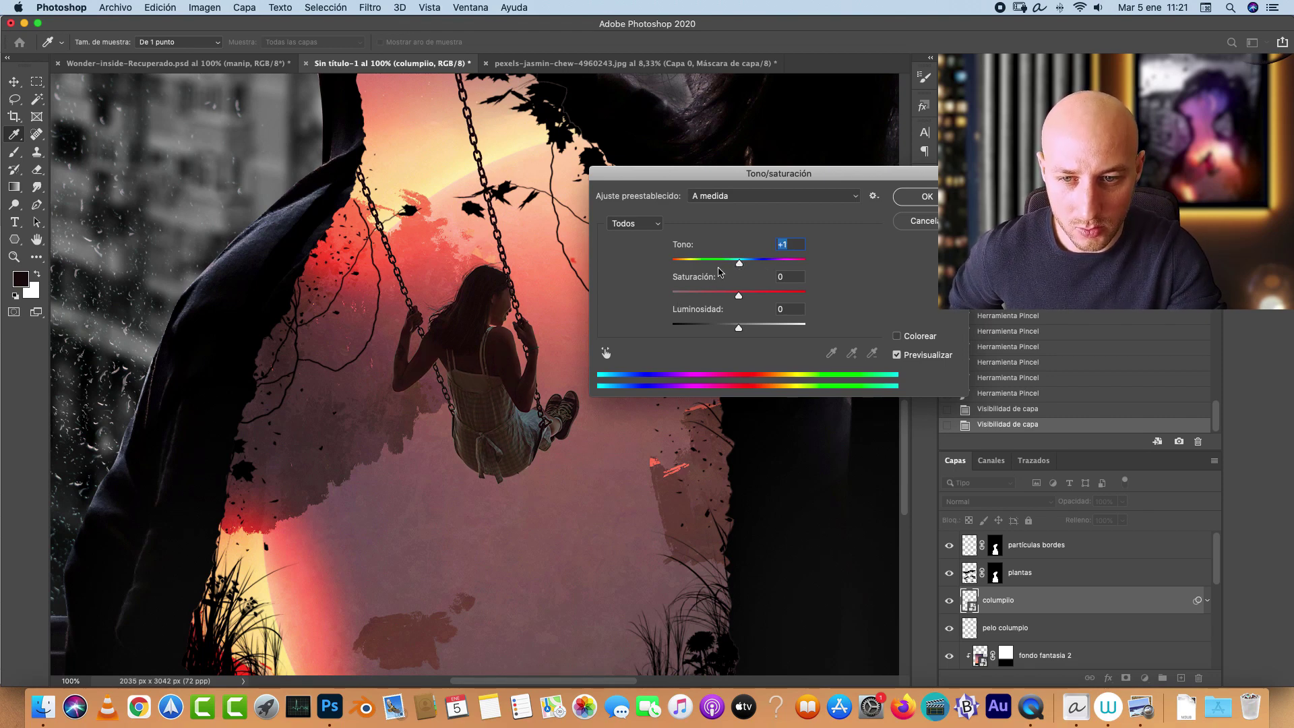
pyautogui.click(715, 262)
pyautogui.moveTo(714, 262); pyautogui.dragTo(722, 263)
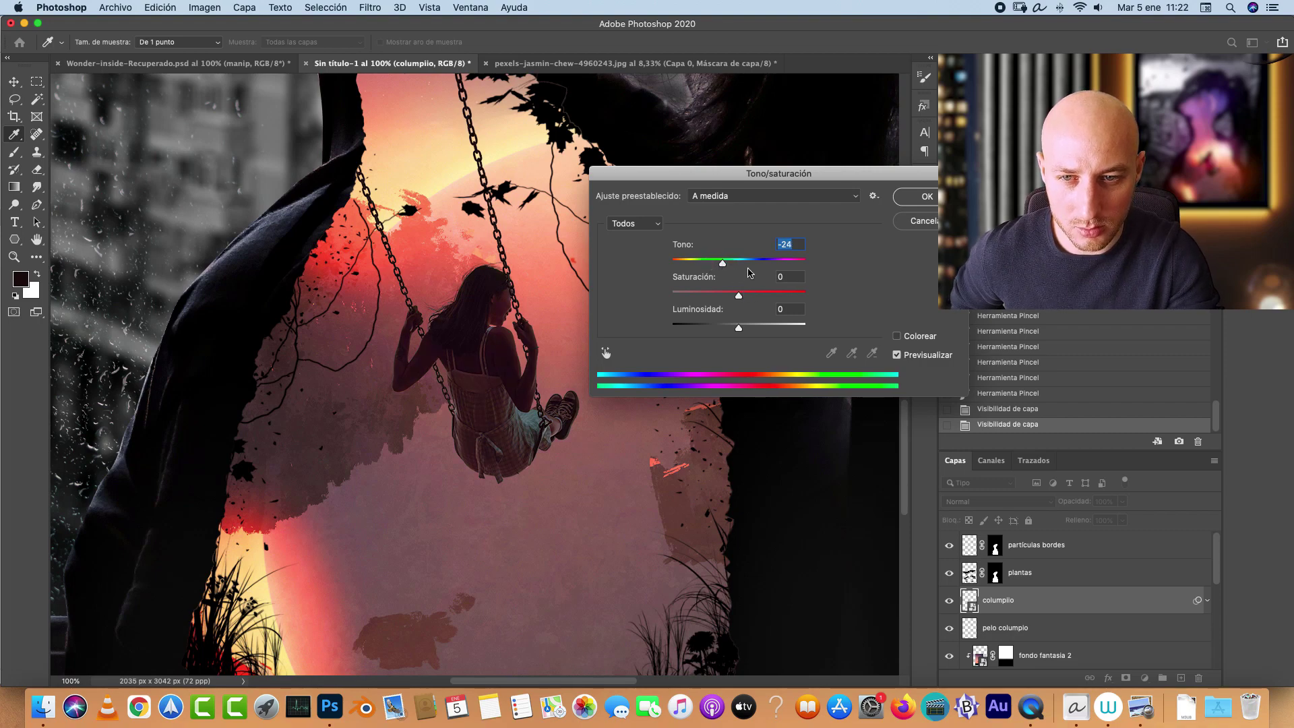
pyautogui.click(935, 201)
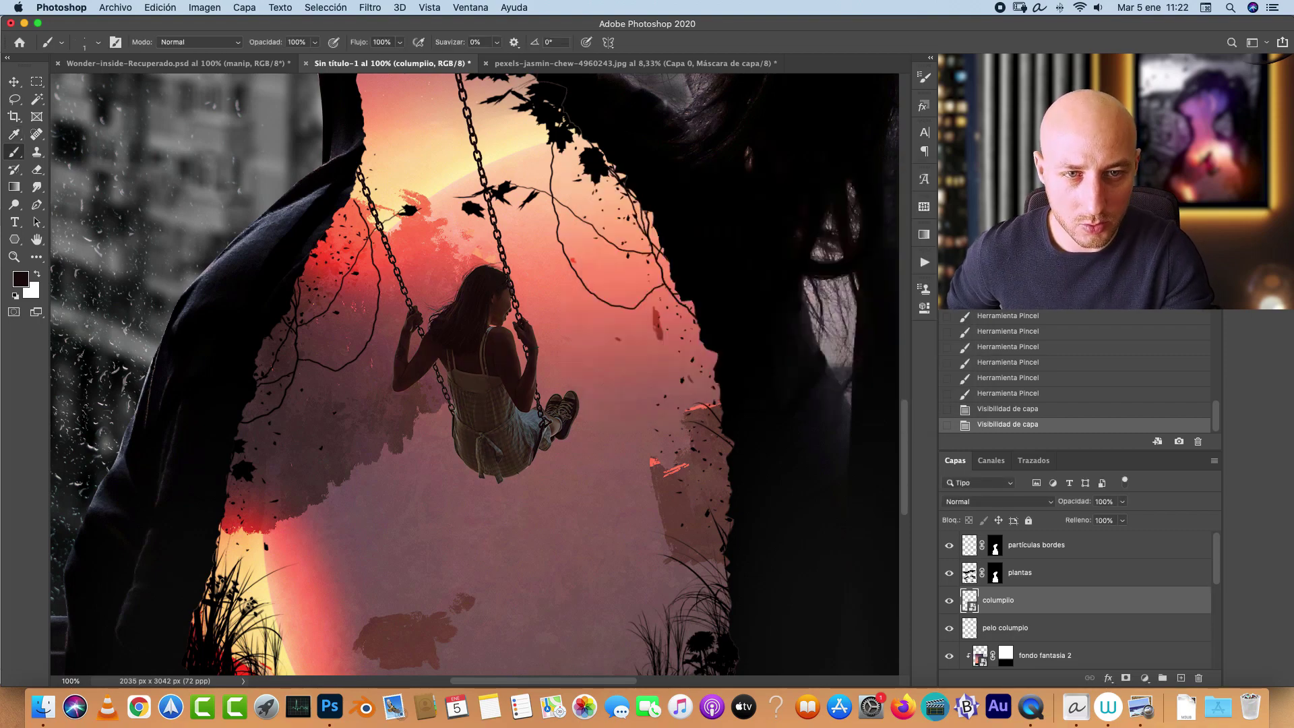
# Step: Shape the columpio layer's RGB curve into an S in Curves, with raised highlights and a shadow point at input 67, output 60
pyautogui.press('super+m')
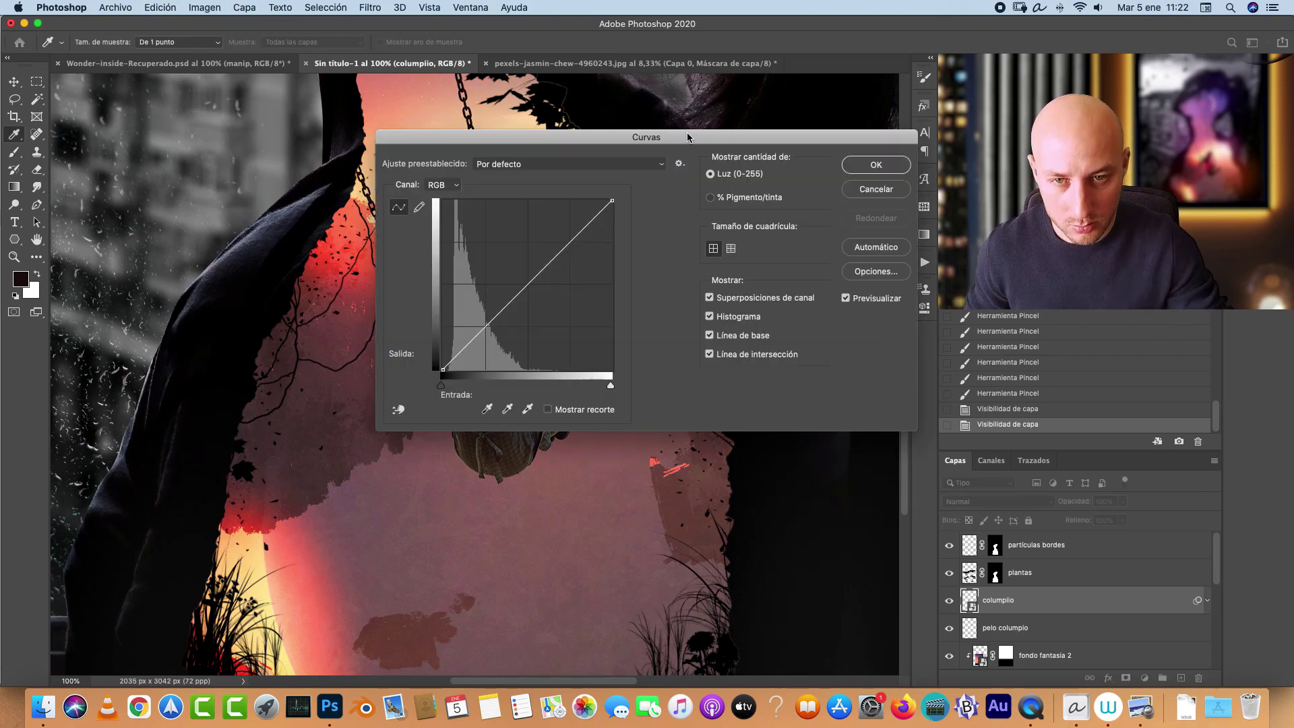
pyautogui.moveTo(649, 133); pyautogui.dragTo(921, 129)
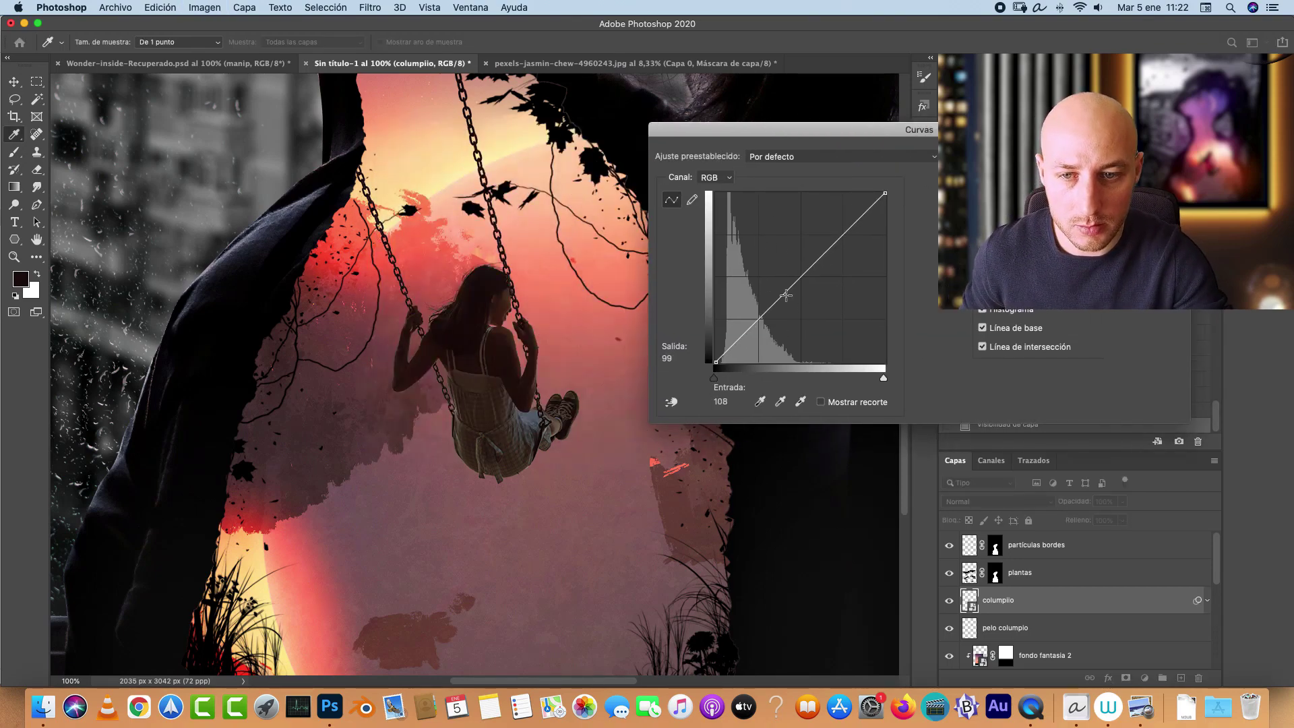
pyautogui.moveTo(761, 319); pyautogui.dragTo(767, 321)
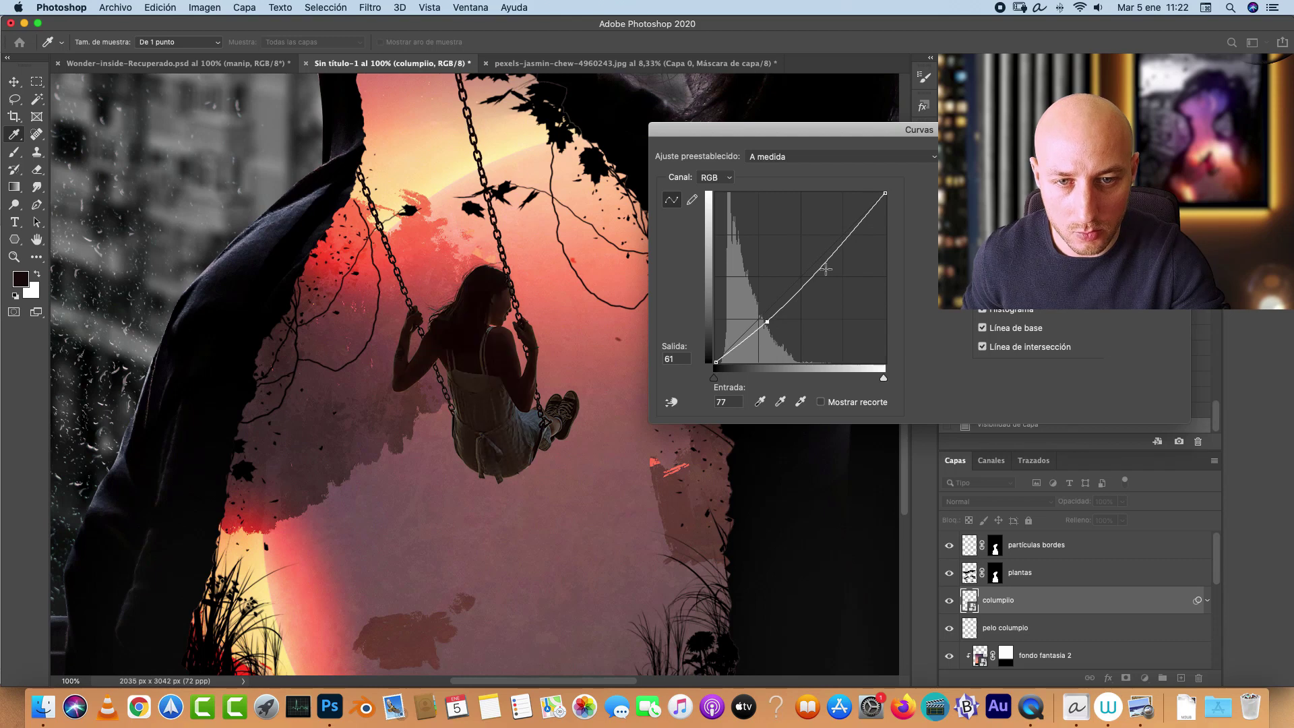
pyautogui.moveTo(823, 266); pyautogui.dragTo(816, 250)
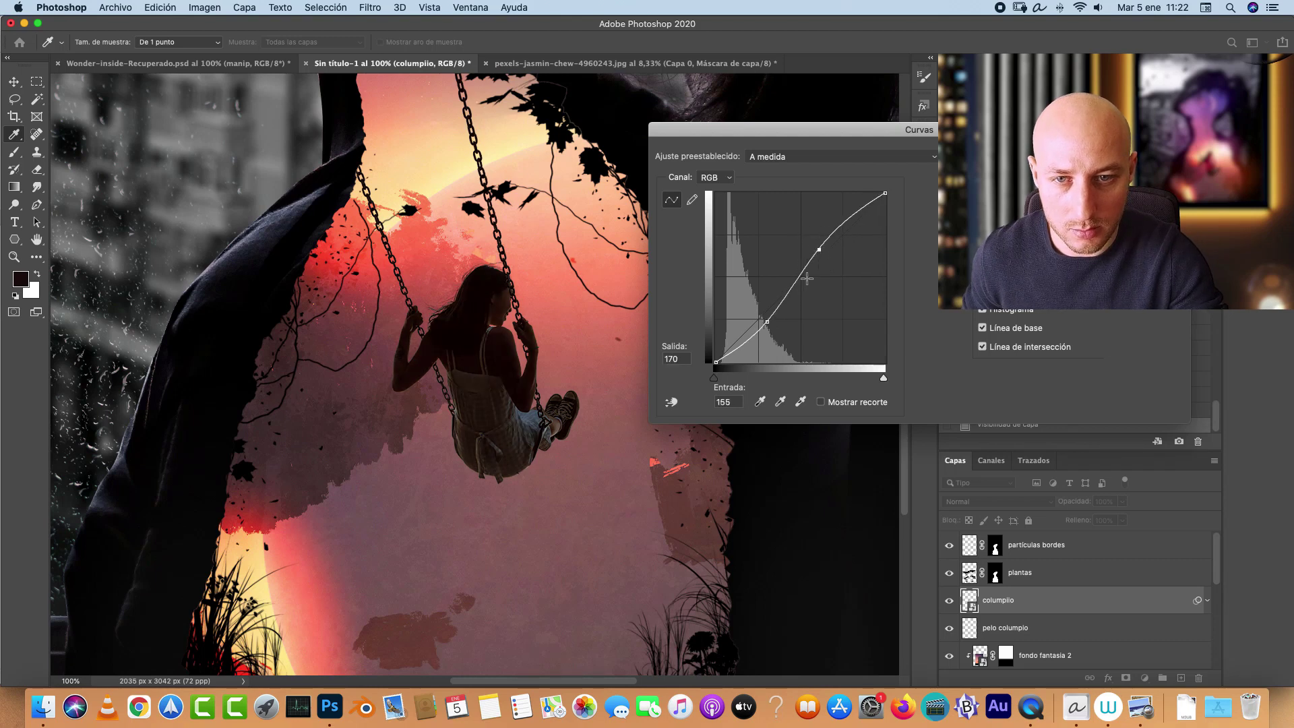
pyautogui.moveTo(769, 318); pyautogui.dragTo(759, 322)
pyautogui.moveTo(818, 249); pyautogui.dragTo(815, 238)
pyautogui.moveTo(759, 322); pyautogui.dragTo(761, 314)
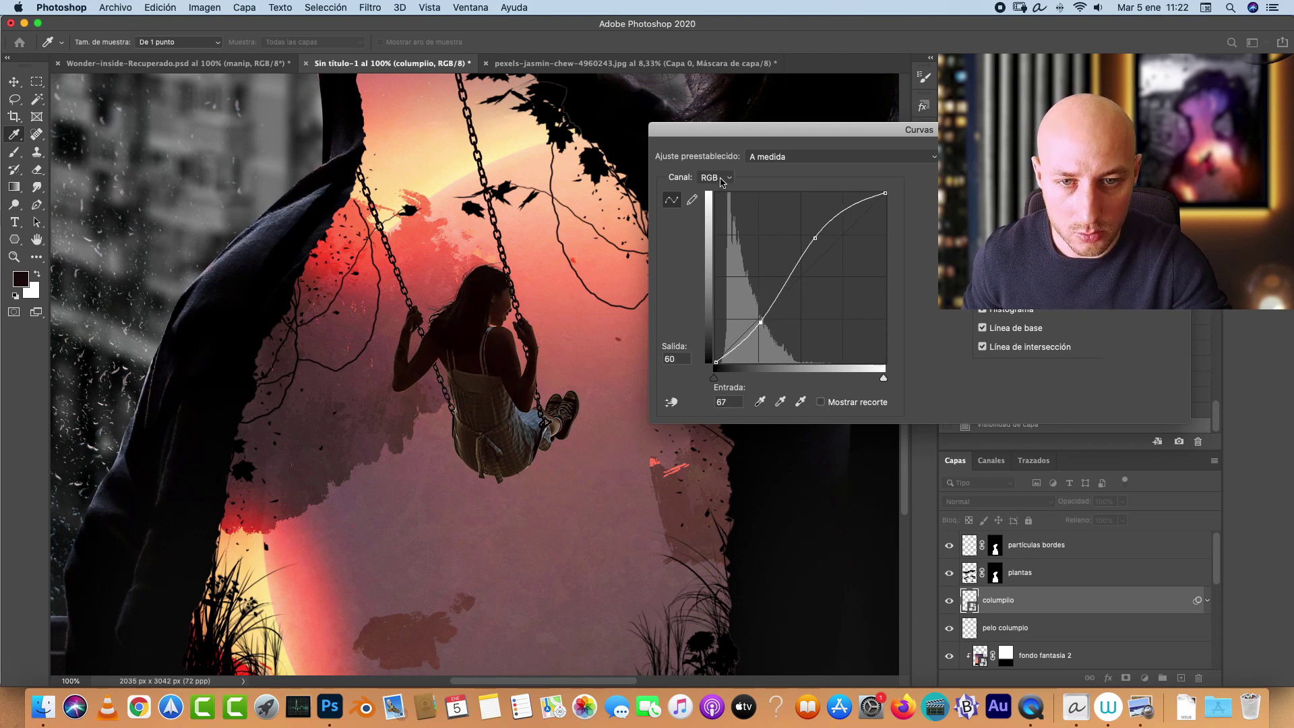
# Step: Lower the blue channel's curve midtones in Curves with a point at input 101, output 85
pyautogui.click(720, 178)
pyautogui.click(726, 212)
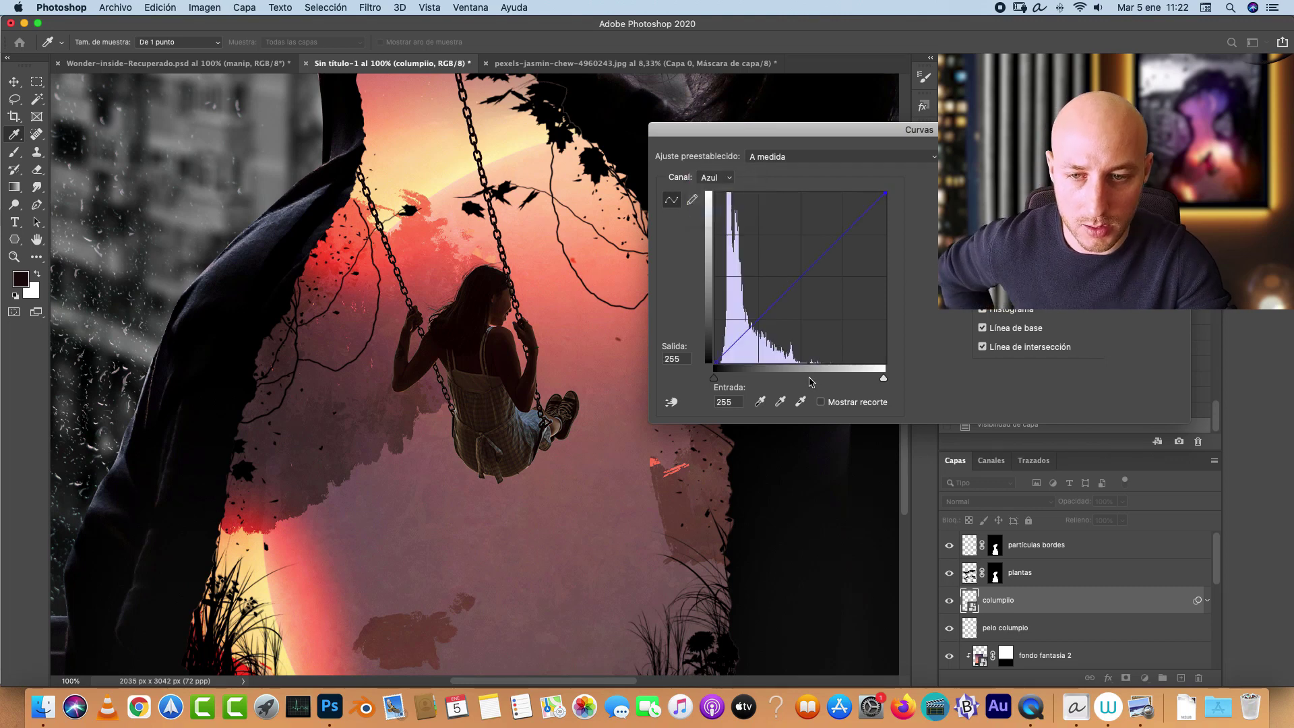
pyautogui.moveTo(783, 295); pyautogui.dragTo(782, 305)
# Step: Lower the green channel's shadows to output 71 at input 85 and anchor its highlights at input 174, output 173
pyautogui.click(726, 179)
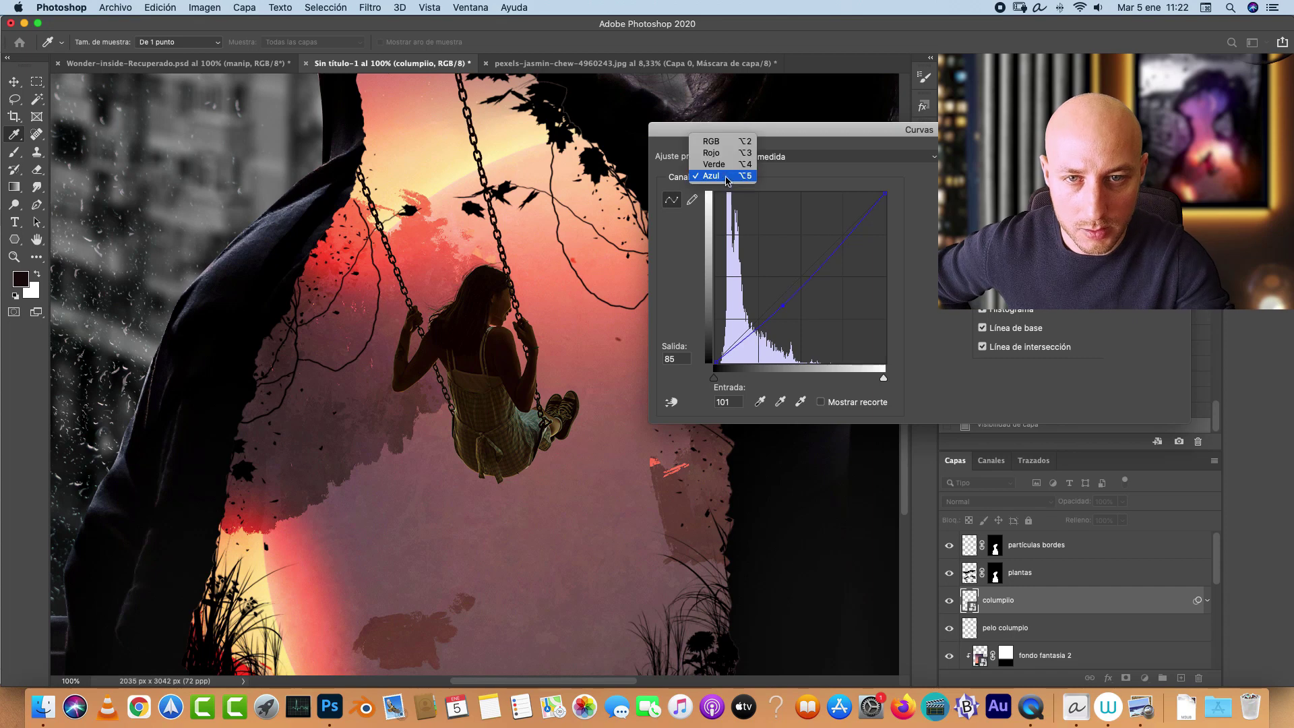
pyautogui.click(714, 164)
pyautogui.moveTo(785, 295)
pyautogui.mouseDown()
pyautogui.moveTo(786, 324)
pyautogui.moveTo(775, 313)
pyautogui.mouseUp()
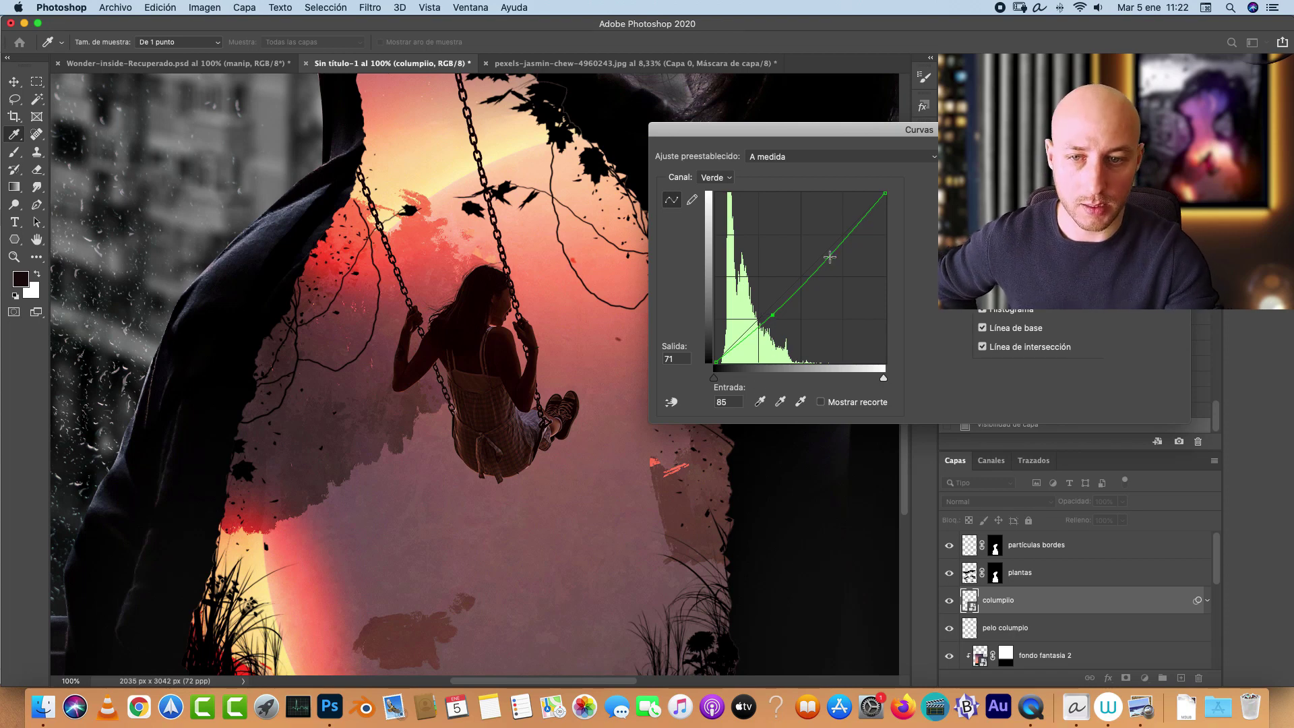
pyautogui.moveTo(829, 257); pyautogui.dragTo(830, 248)
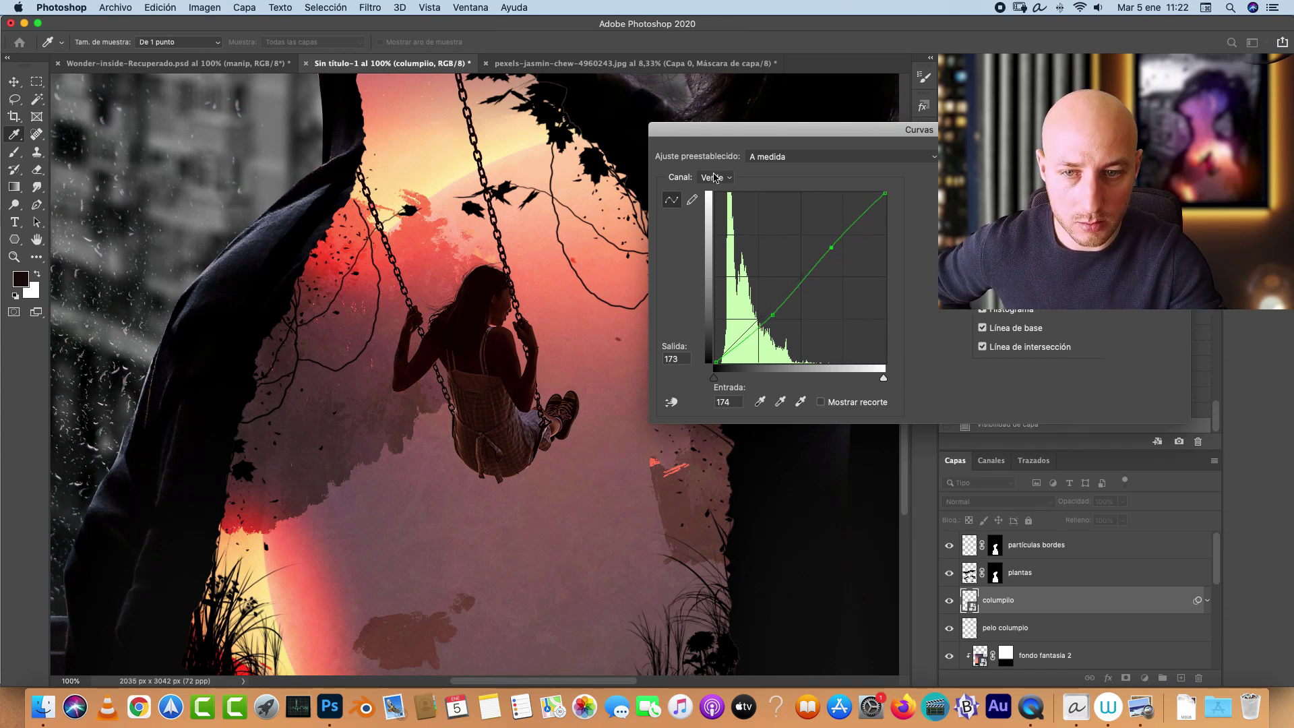
# Step: Shape the red channel's curve with points at input 204, output 192 and input 62, output 56, and apply the Curves adjustment
pyautogui.click(714, 177)
pyautogui.click(711, 165)
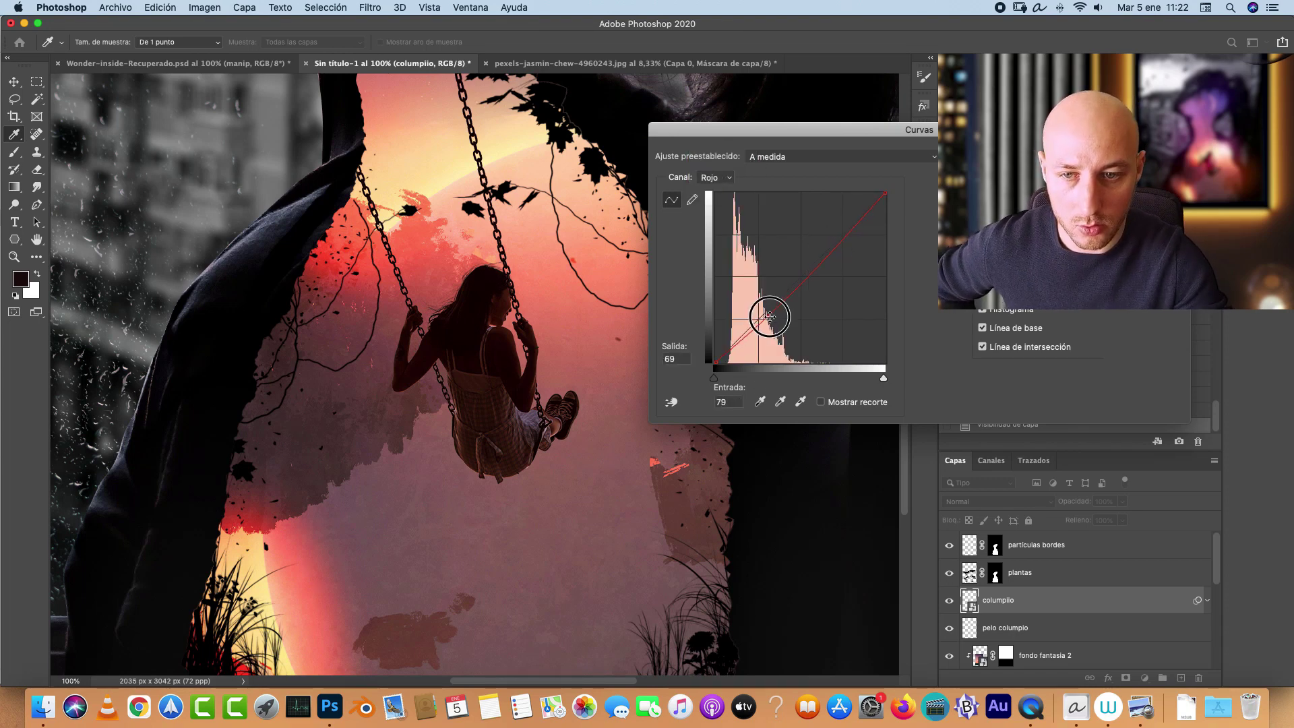
pyautogui.moveTo(768, 311); pyautogui.dragTo(767, 307)
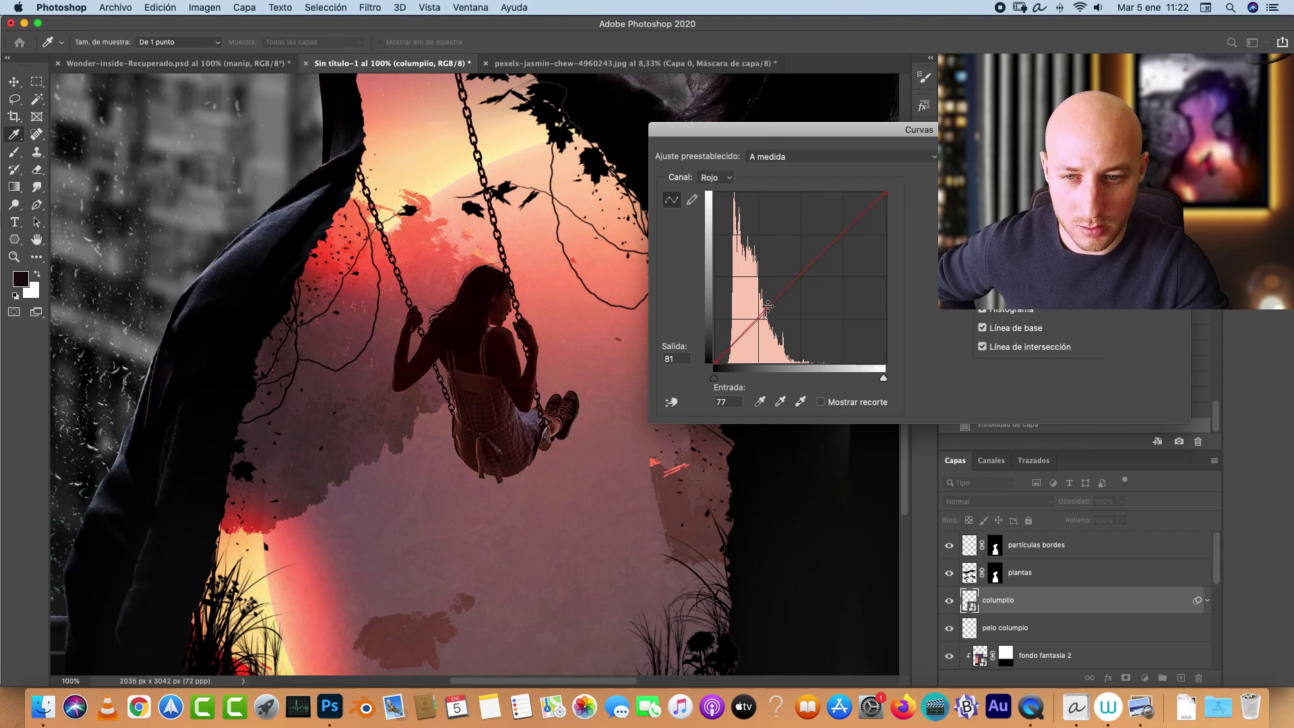
pyautogui.moveTo(844, 233); pyautogui.dragTo(848, 241)
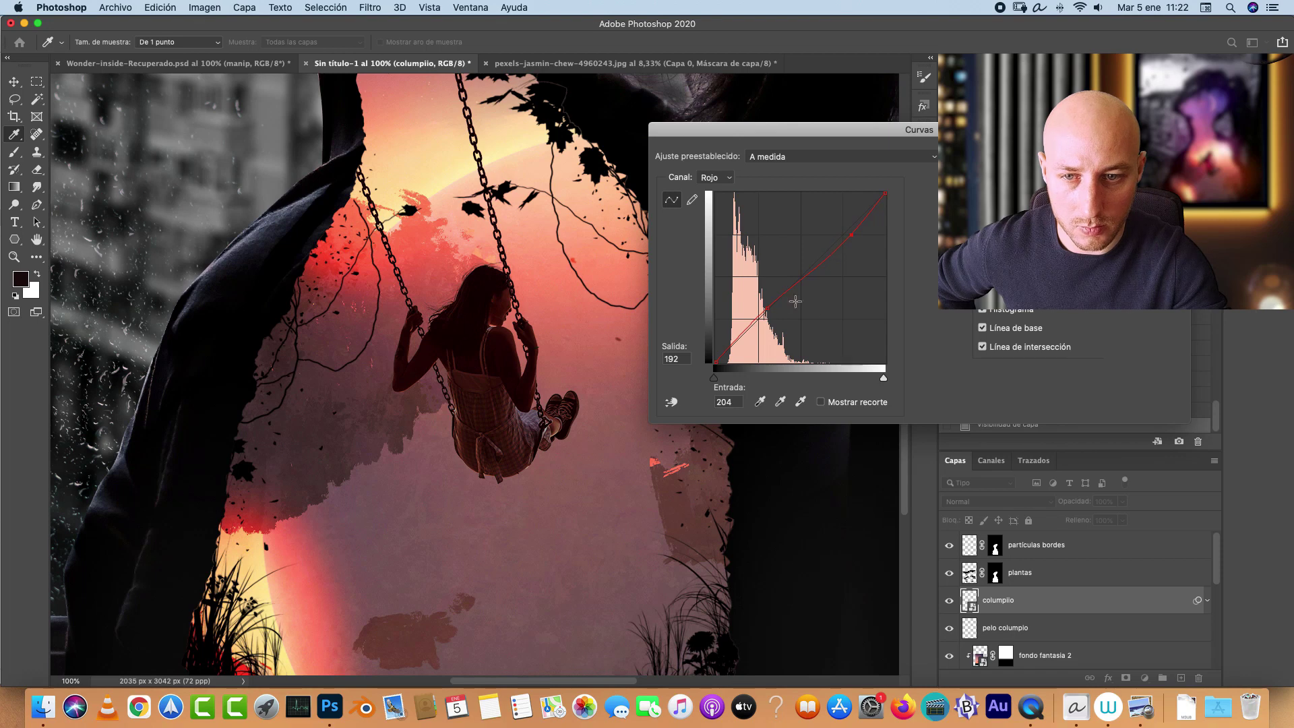
pyautogui.moveTo(766, 308); pyautogui.dragTo(759, 325)
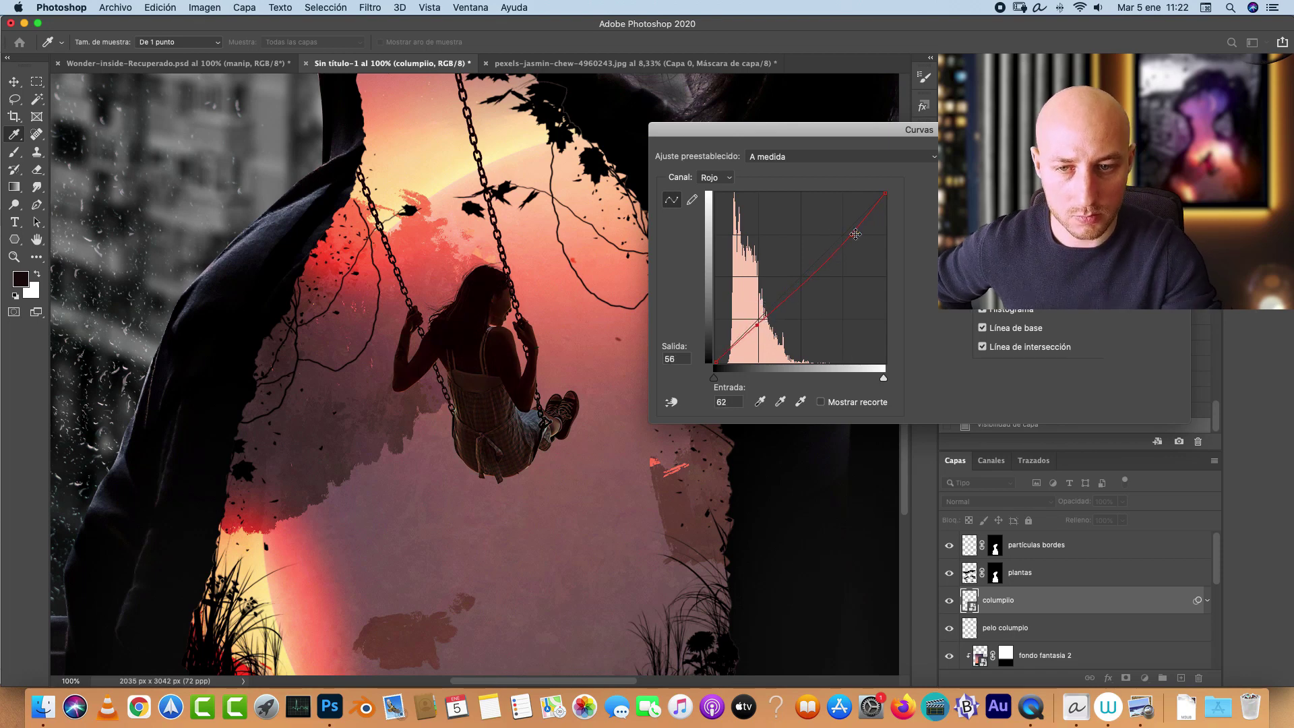
pyautogui.press('Return')
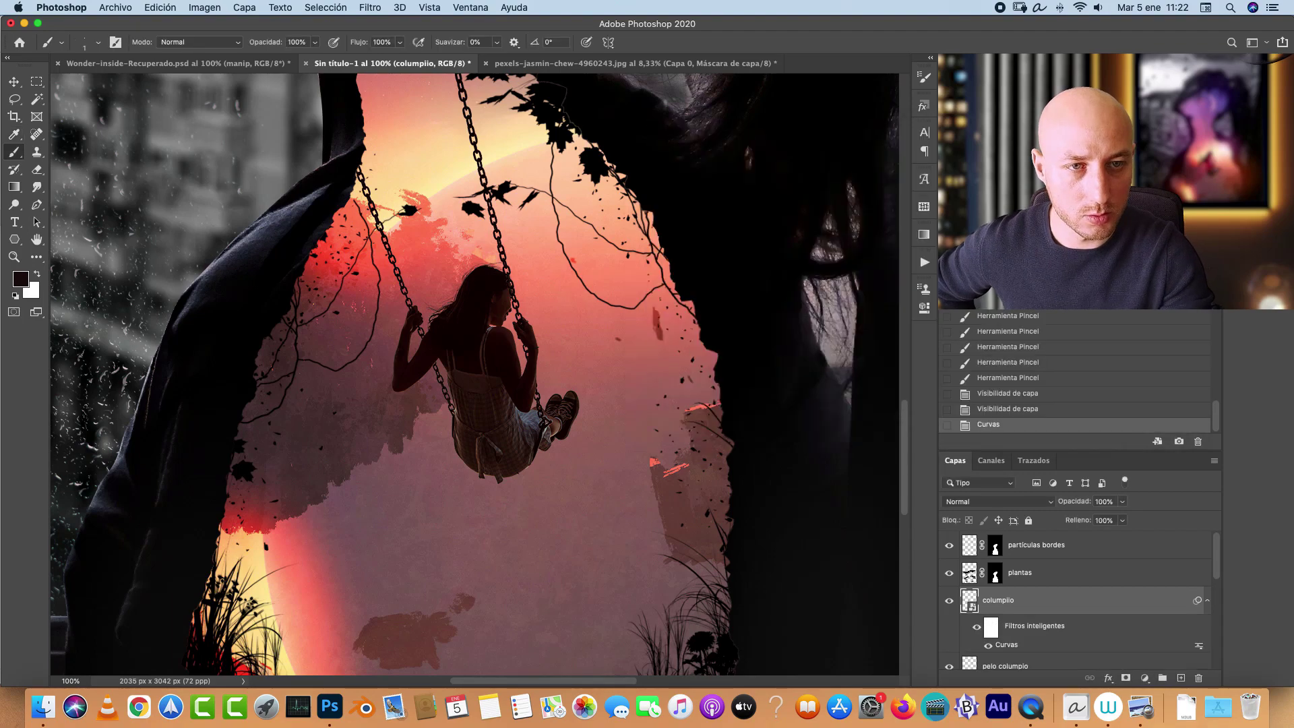
# Step: Compare the girl with and without the columpio layer's smart filters, both in the overall composition and closer up
pyautogui.press('super+minus')
pyautogui.press('super+minus')
pyautogui.press('super+minus')
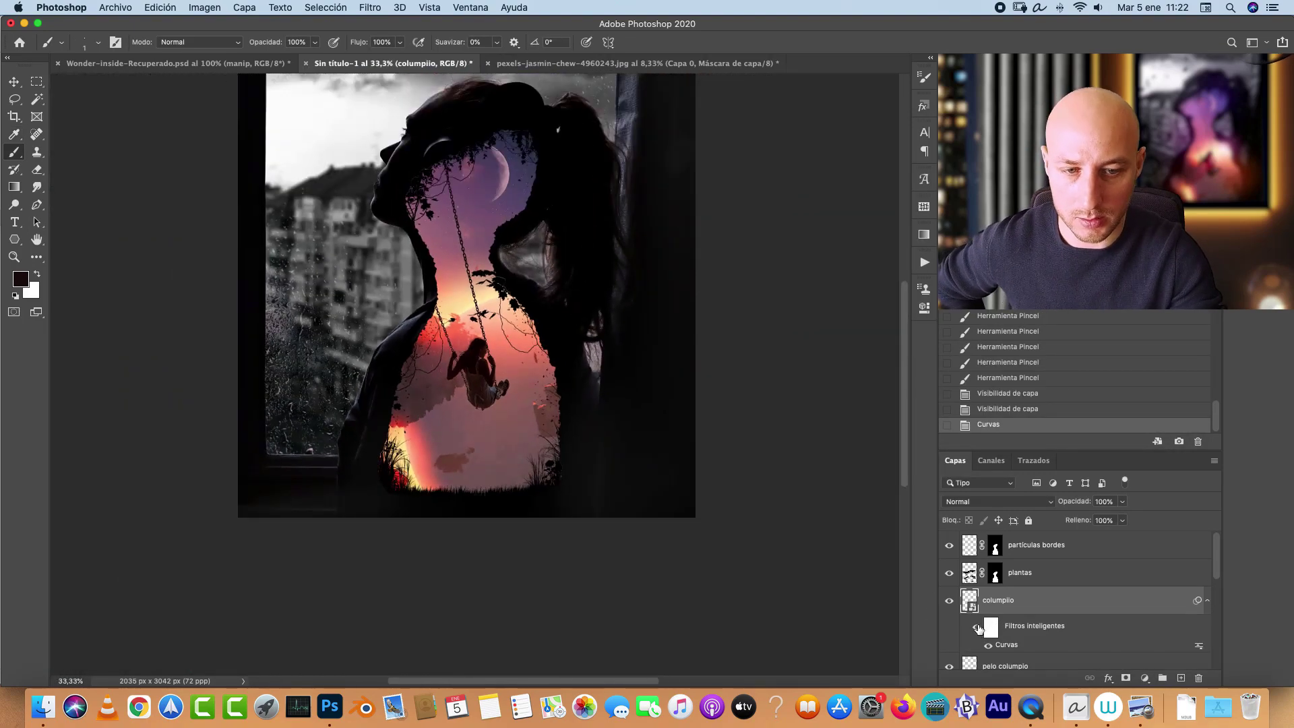
pyautogui.click(977, 626)
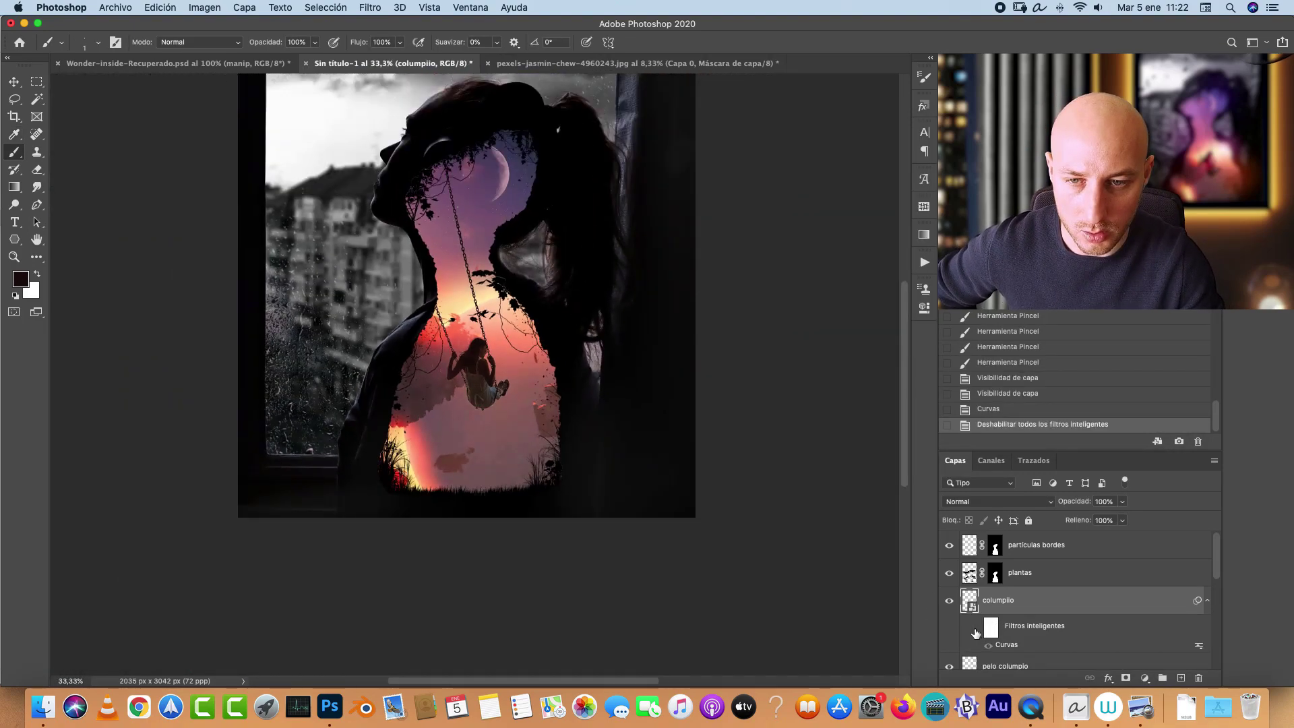
pyautogui.click(976, 628)
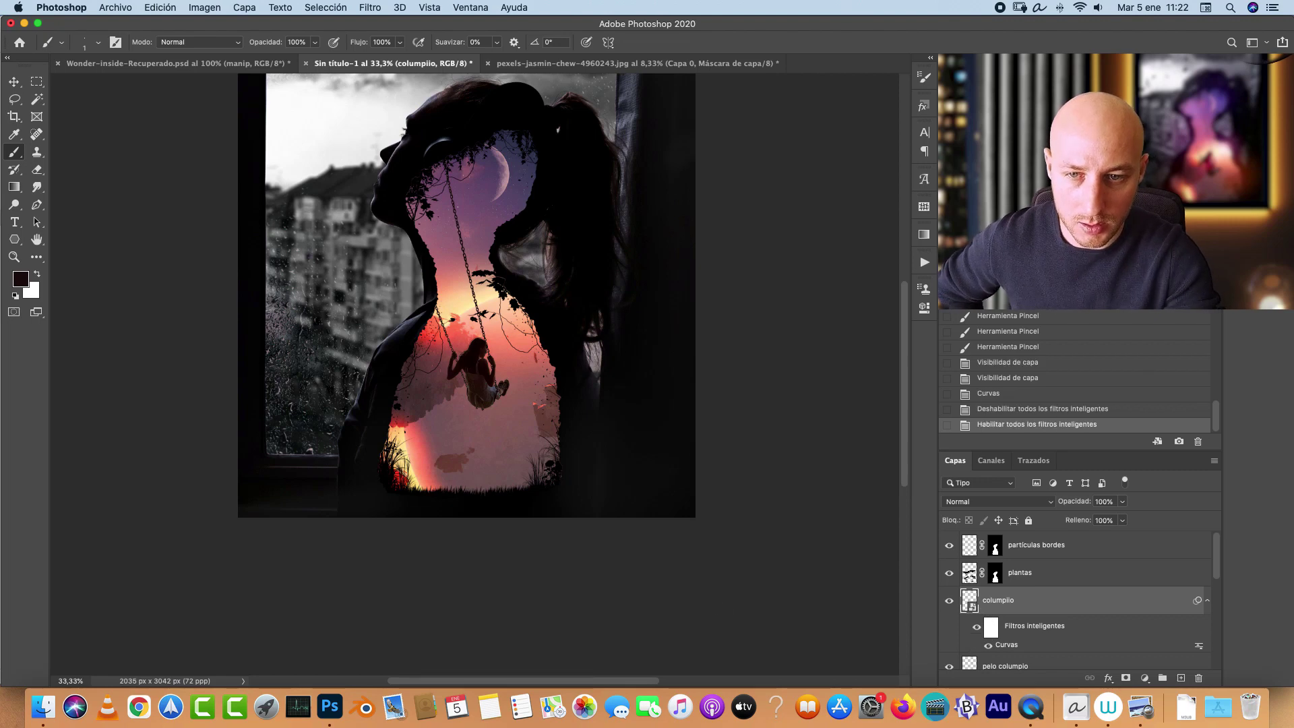
pyautogui.press('super+plus')
pyautogui.press('super+plus')
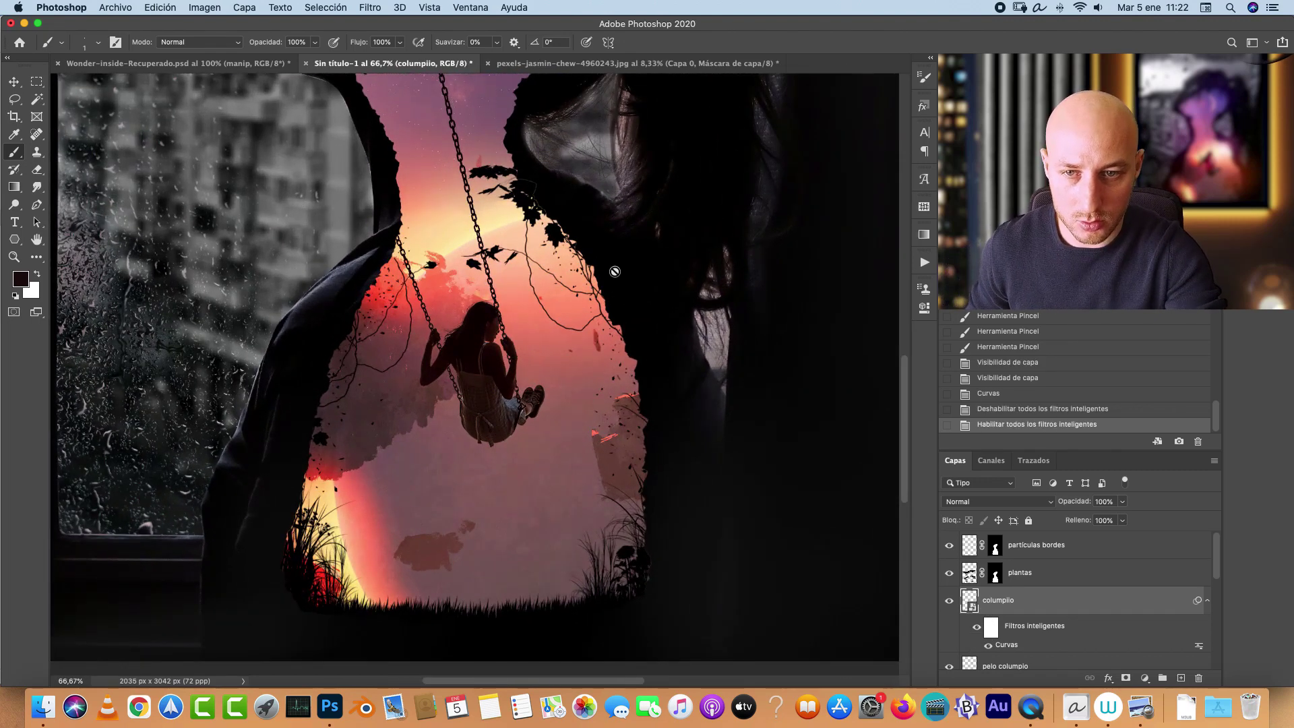
pyautogui.click(976, 627)
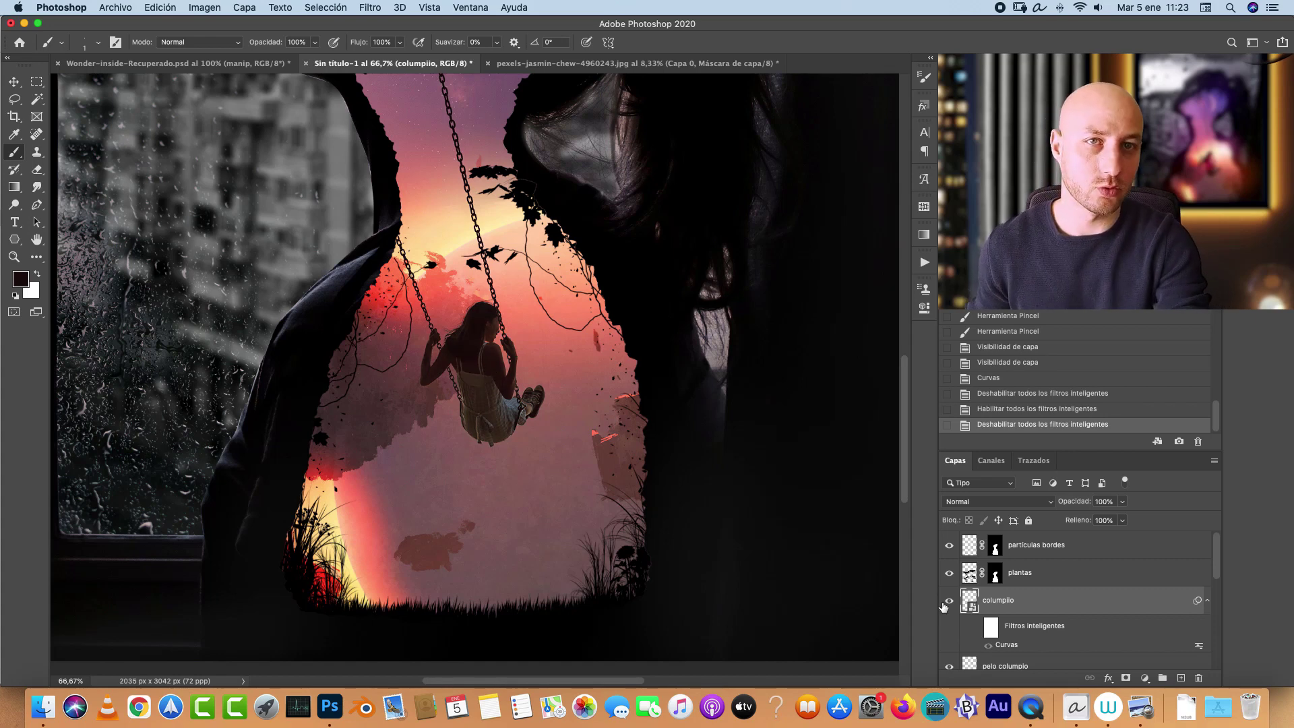
pyautogui.click(976, 626)
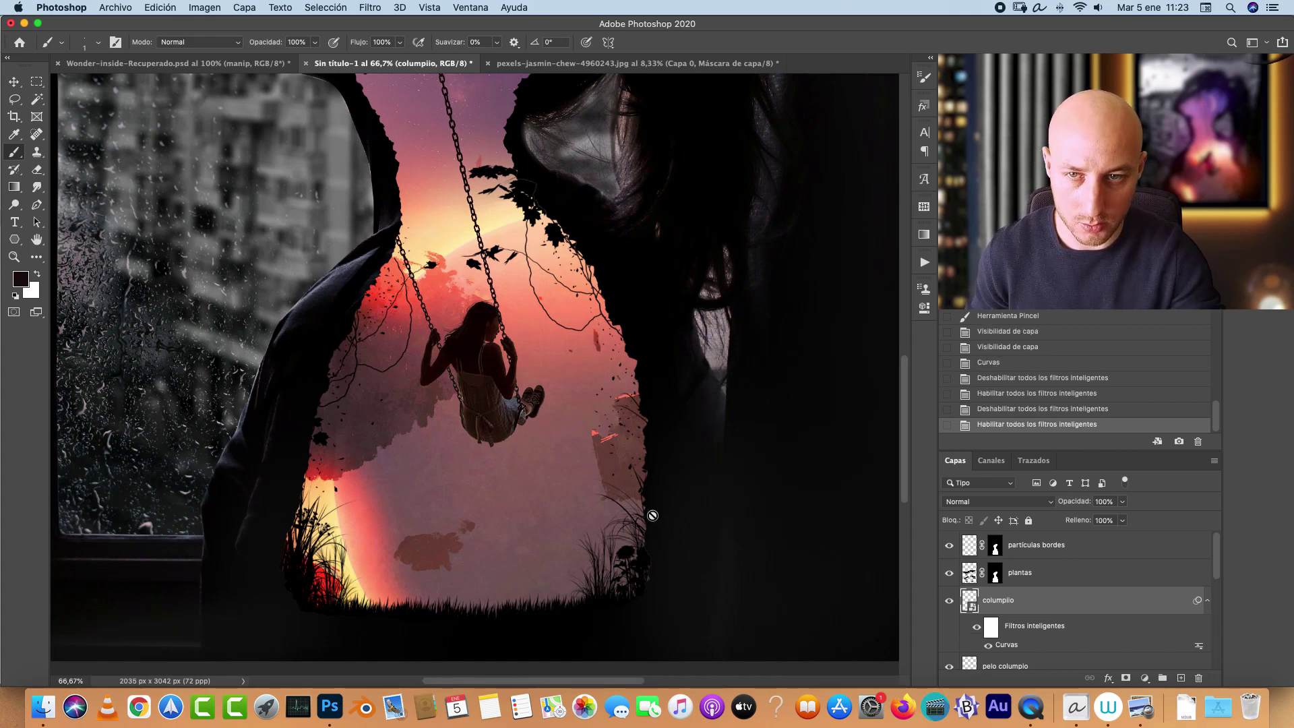
# Step: Look over the composition at 66.67% from the woman's head down to the girl on the swing
pyautogui.scroll(10, 652, 515)
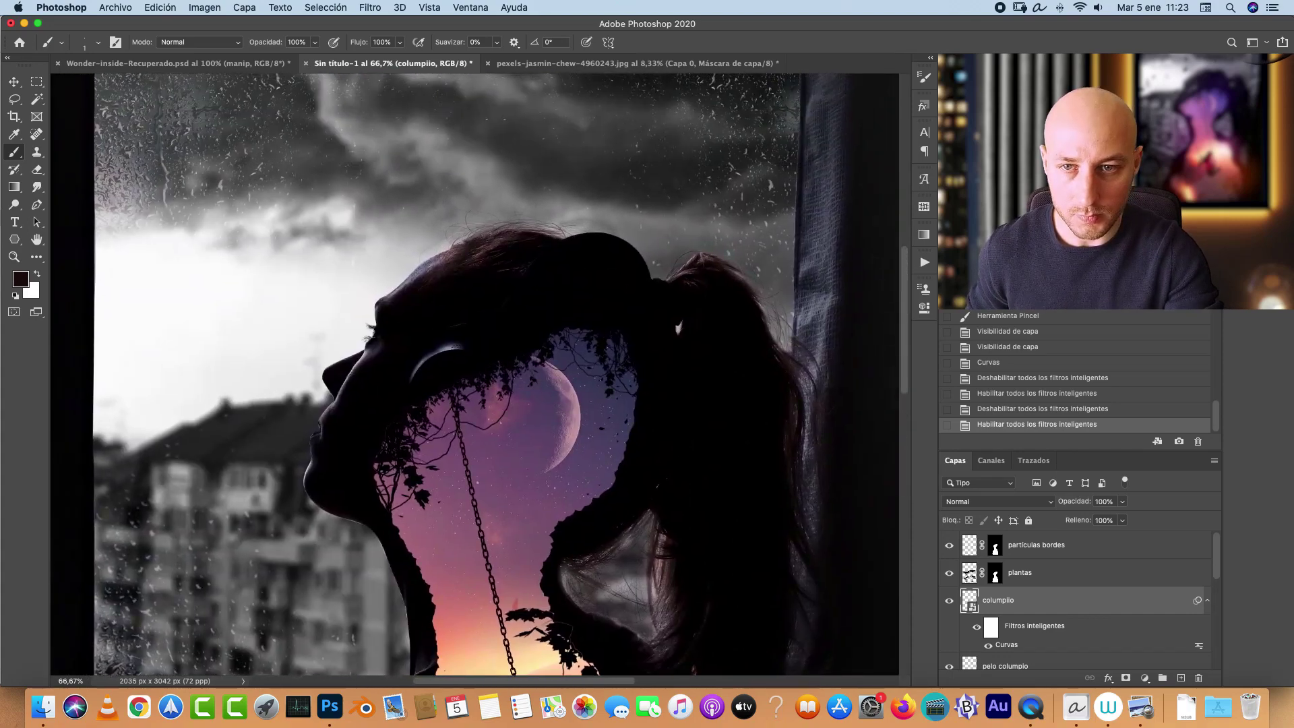
pyautogui.scroll(-8, 475, 374)
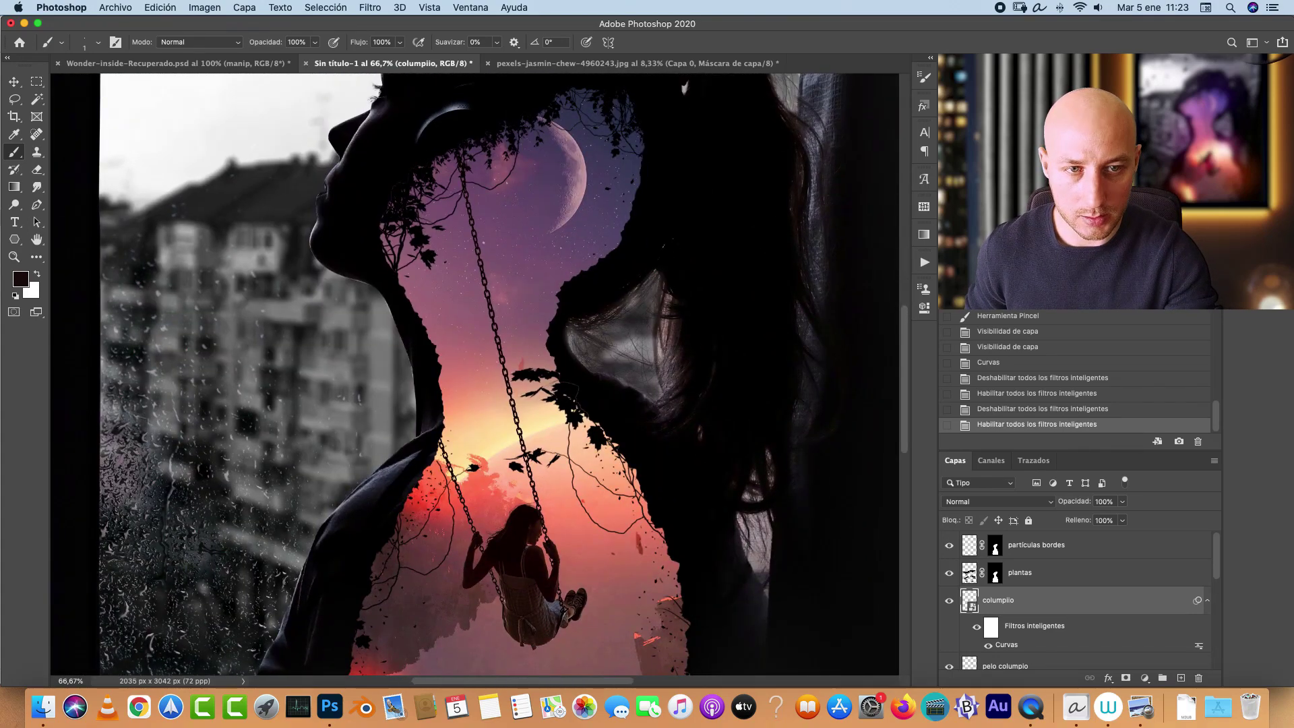
pyautogui.scroll(3, 635, 438)
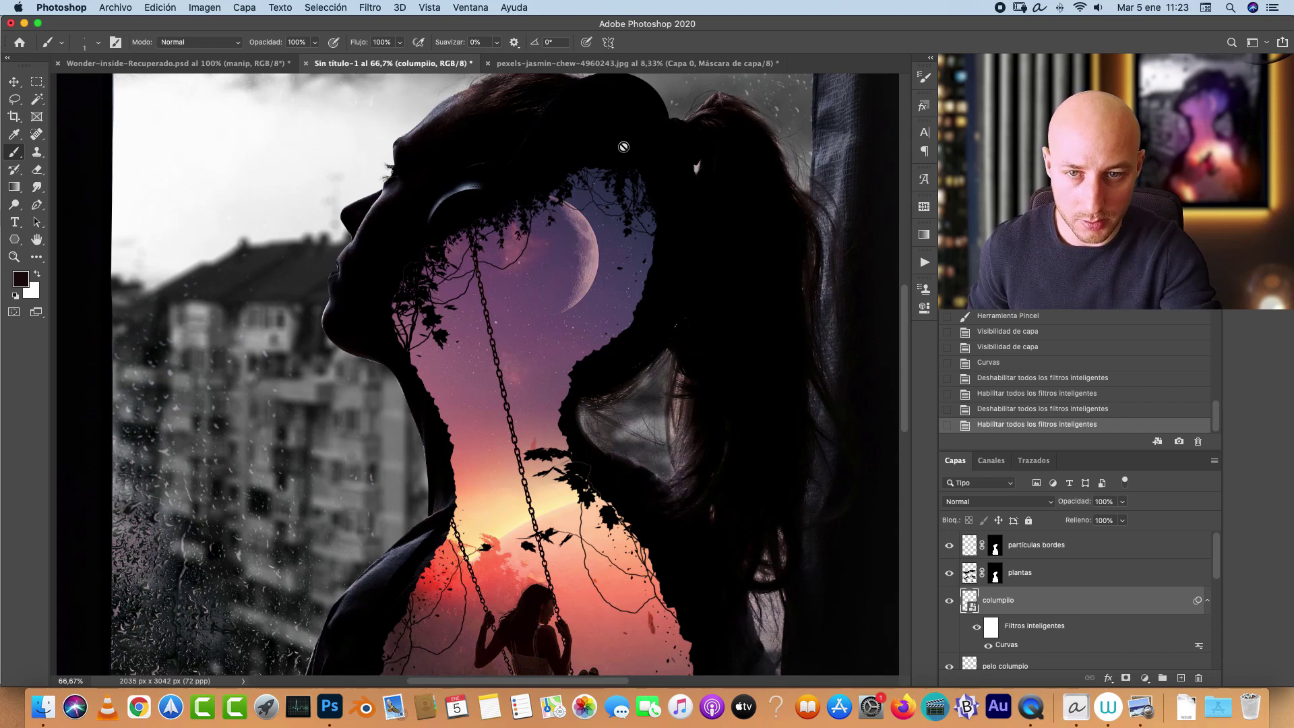
pyautogui.scroll(-5, 593, 253)
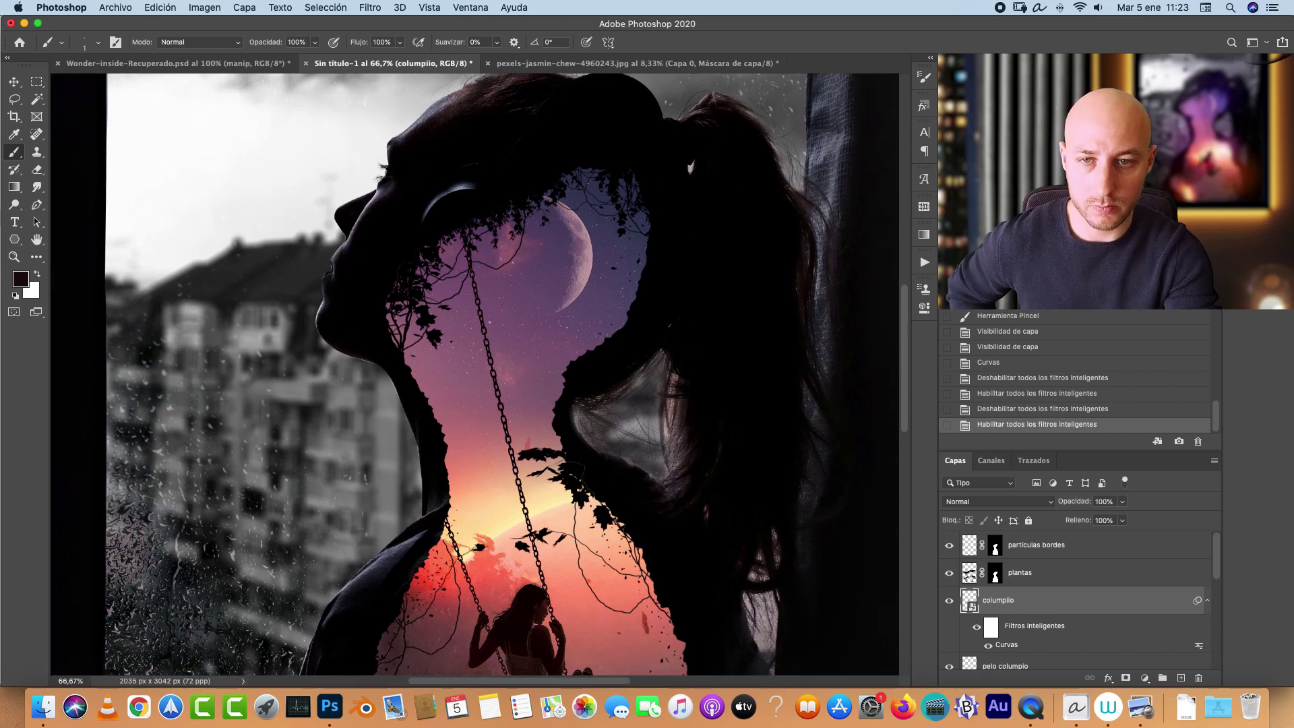
pyautogui.scroll(-2, 711, 566)
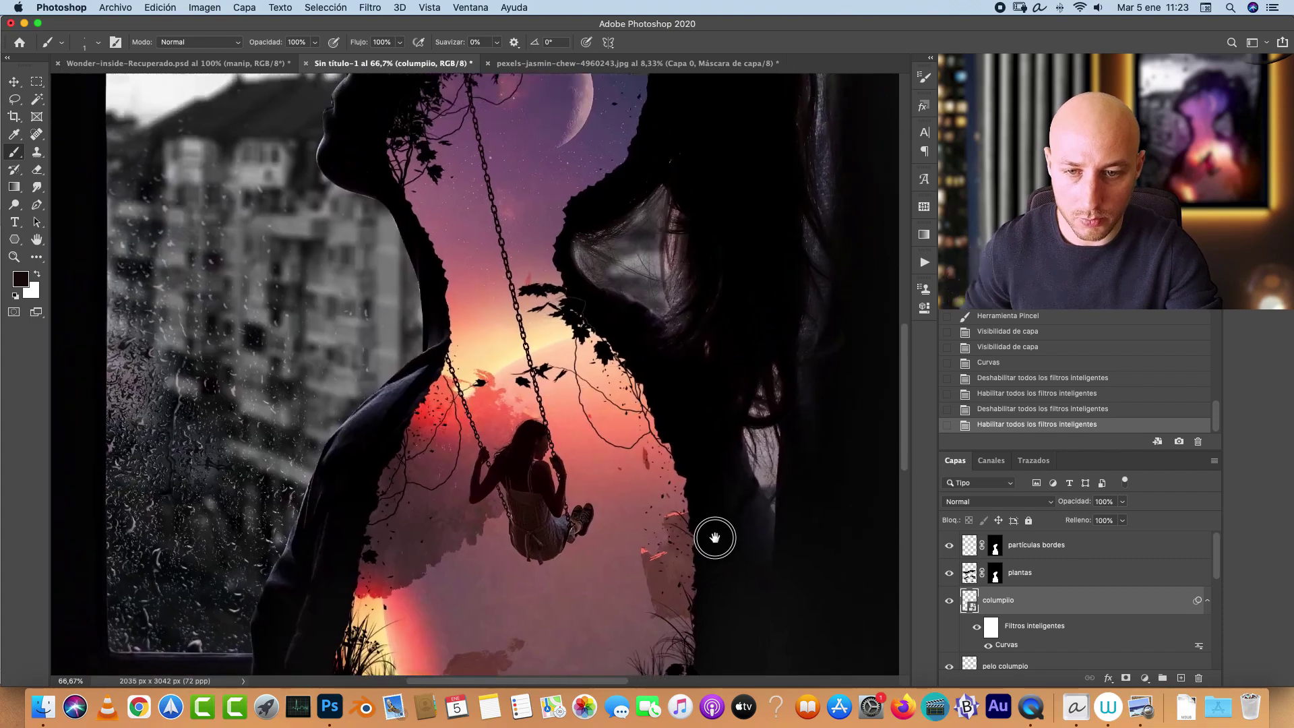
pyautogui.scroll(3, 714, 534)
pyautogui.scroll(3, 634, 347)
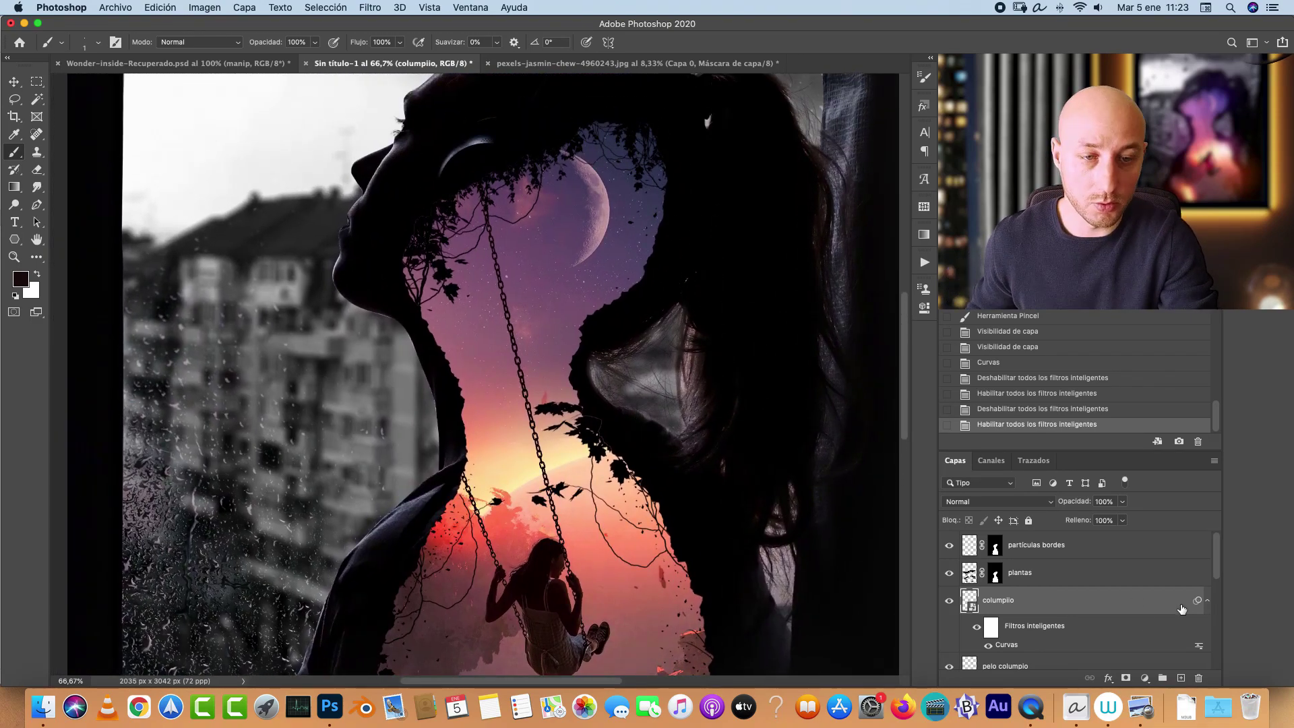
# Step: Collapse the columpio layer's filters, add a new layer above partículas bordes and copy that layer's mask onto it
pyautogui.click(1206, 600)
pyautogui.click(1129, 552)
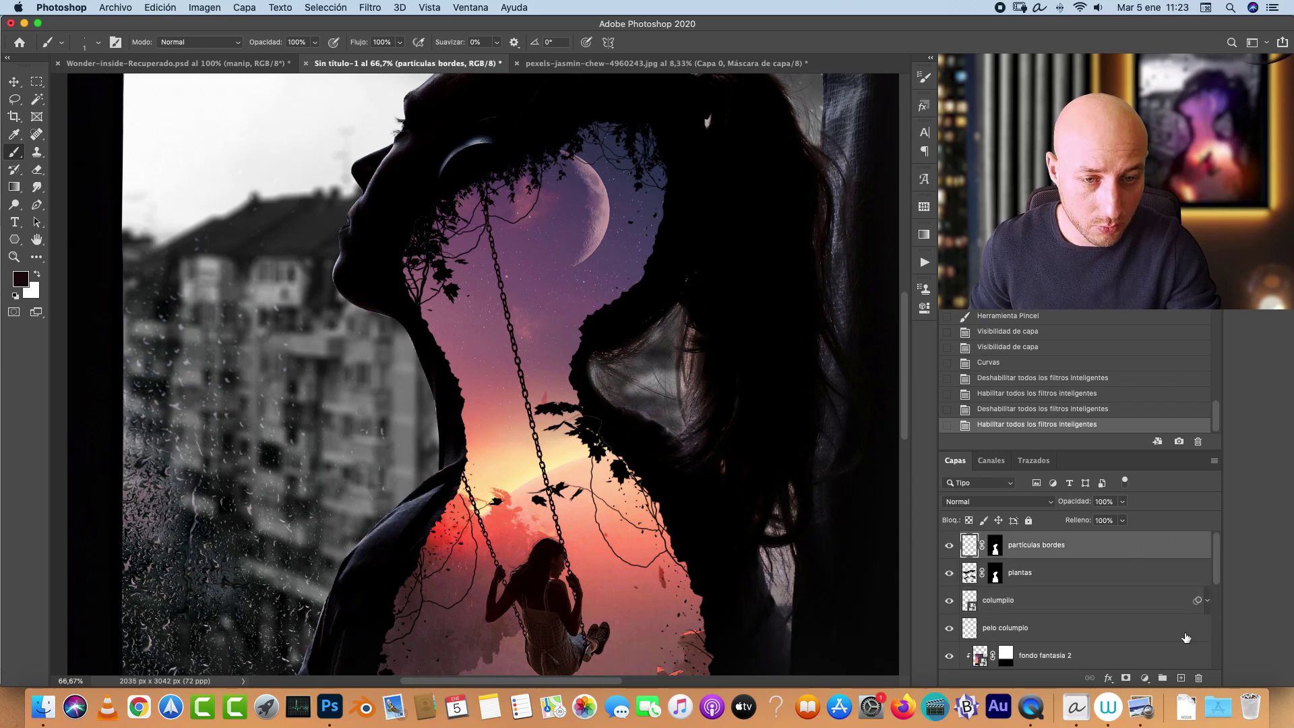
pyautogui.click(1181, 677)
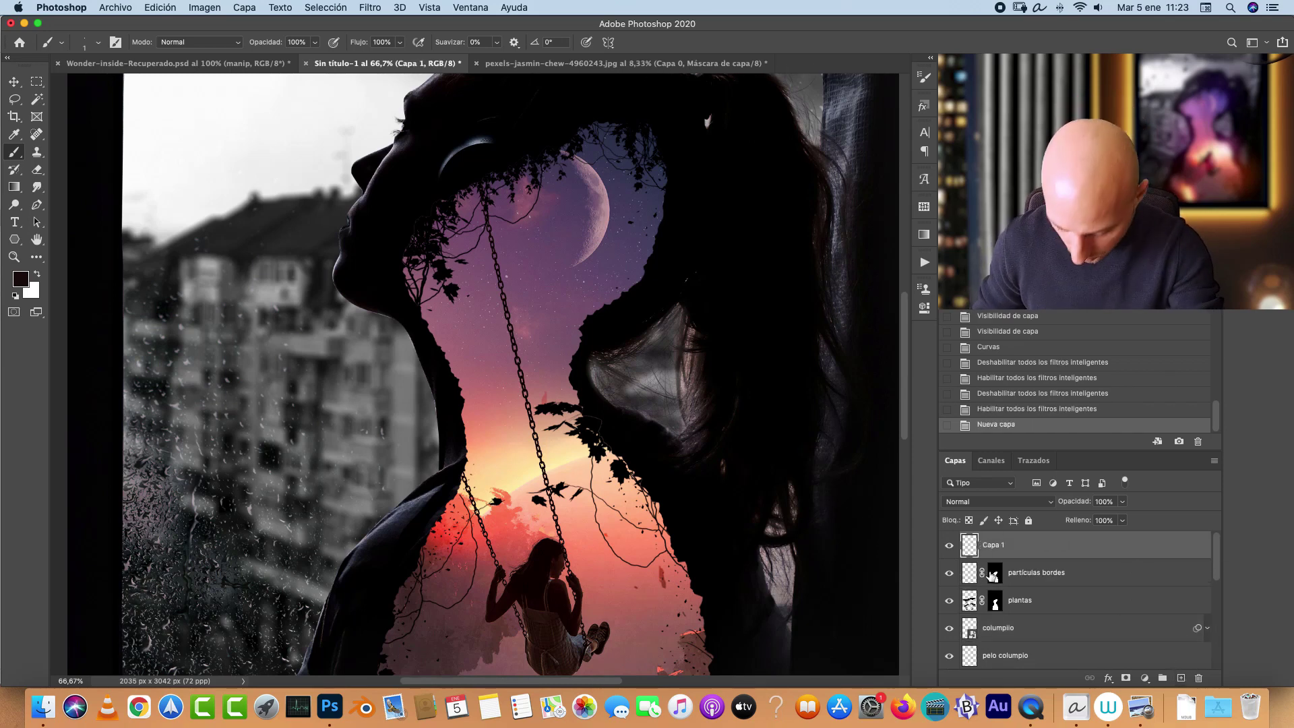
pyautogui.moveTo(992, 577); pyautogui.dragTo(981, 551)
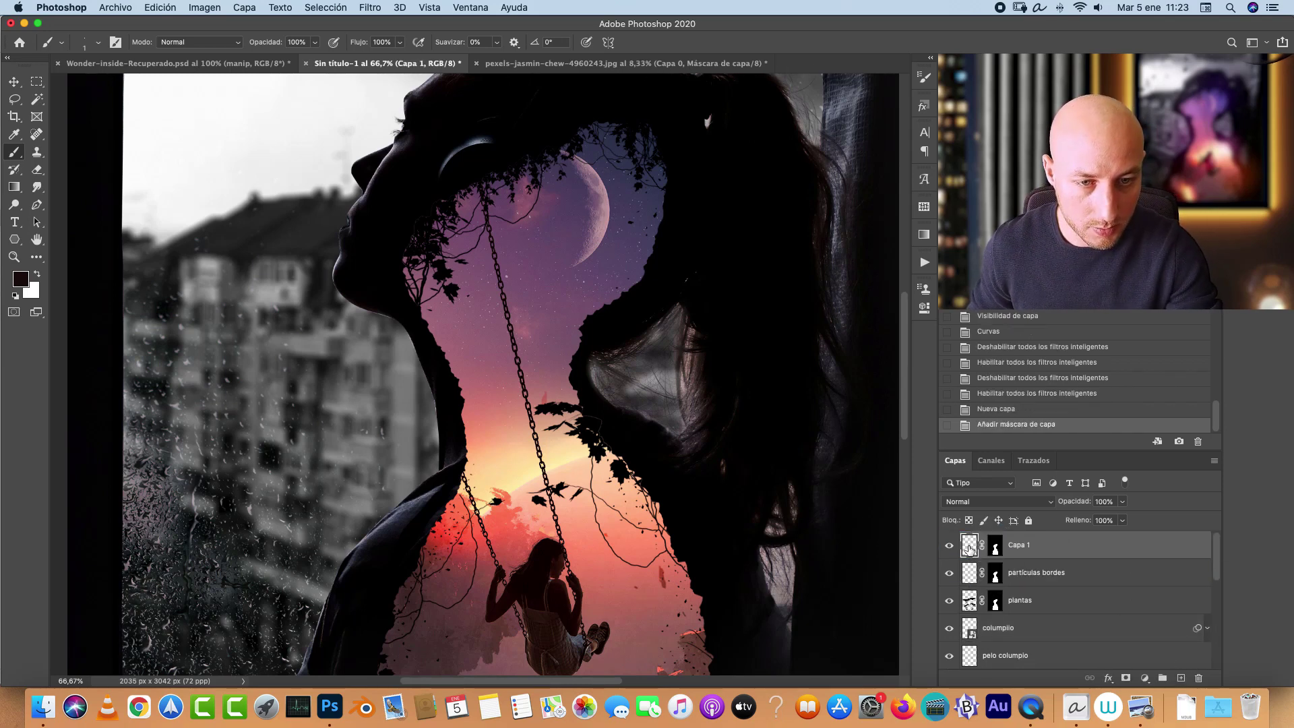
# Step: Try the 2921 px flock brush from the flying-birds set, reducing its size to 2600 px
pyautogui.rightClick(538, 355)
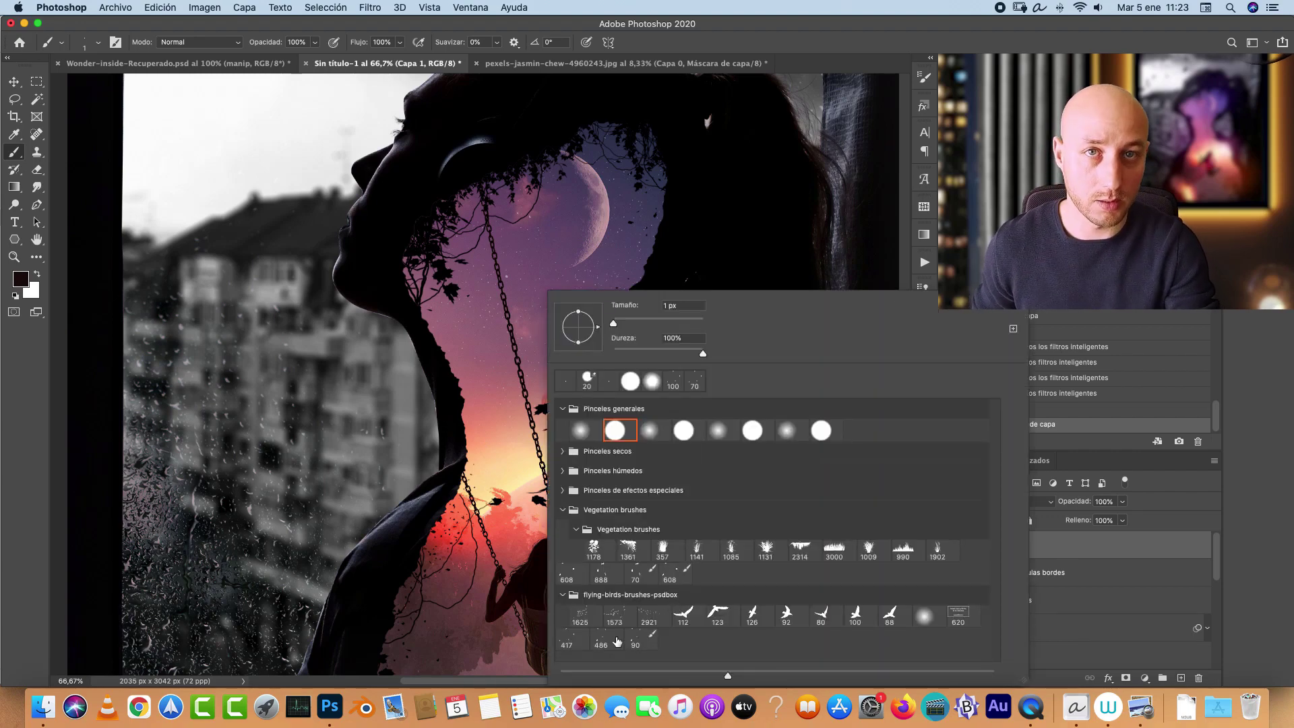
pyautogui.click(1112, 545)
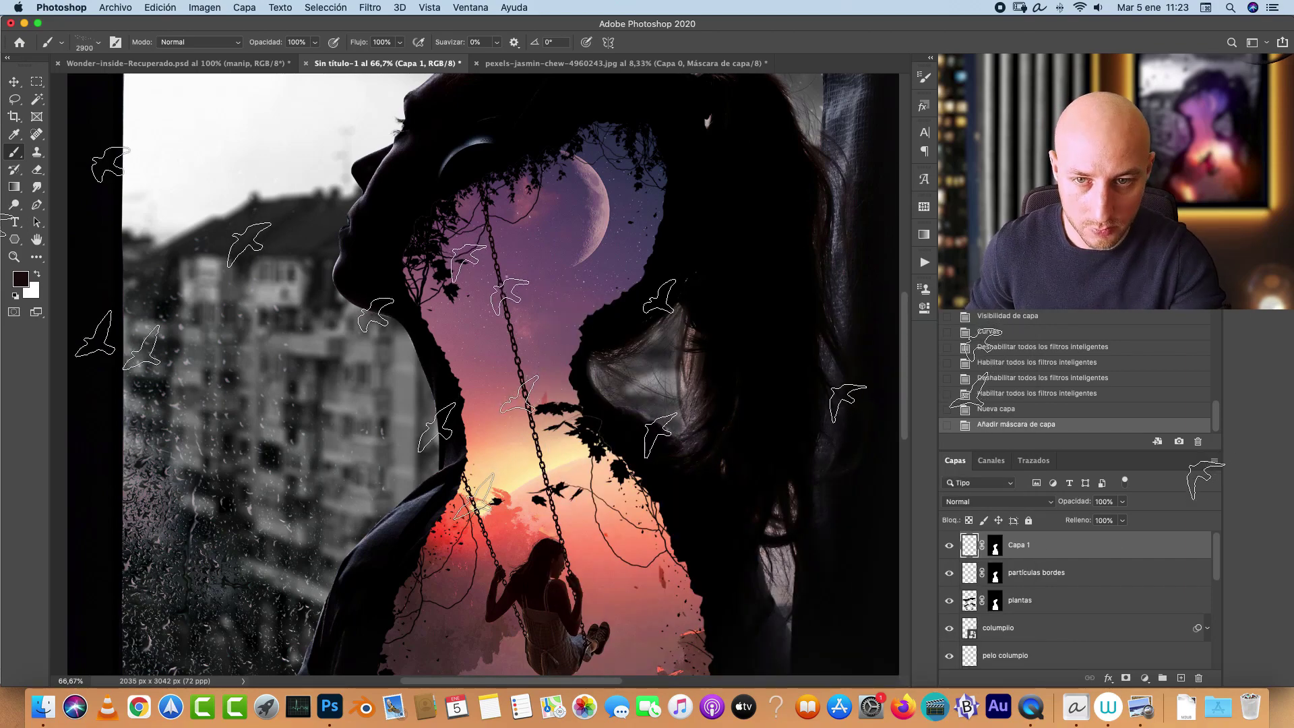
pyautogui.press('[')
pyautogui.press('[')
pyautogui.press('[')
pyautogui.press('[')
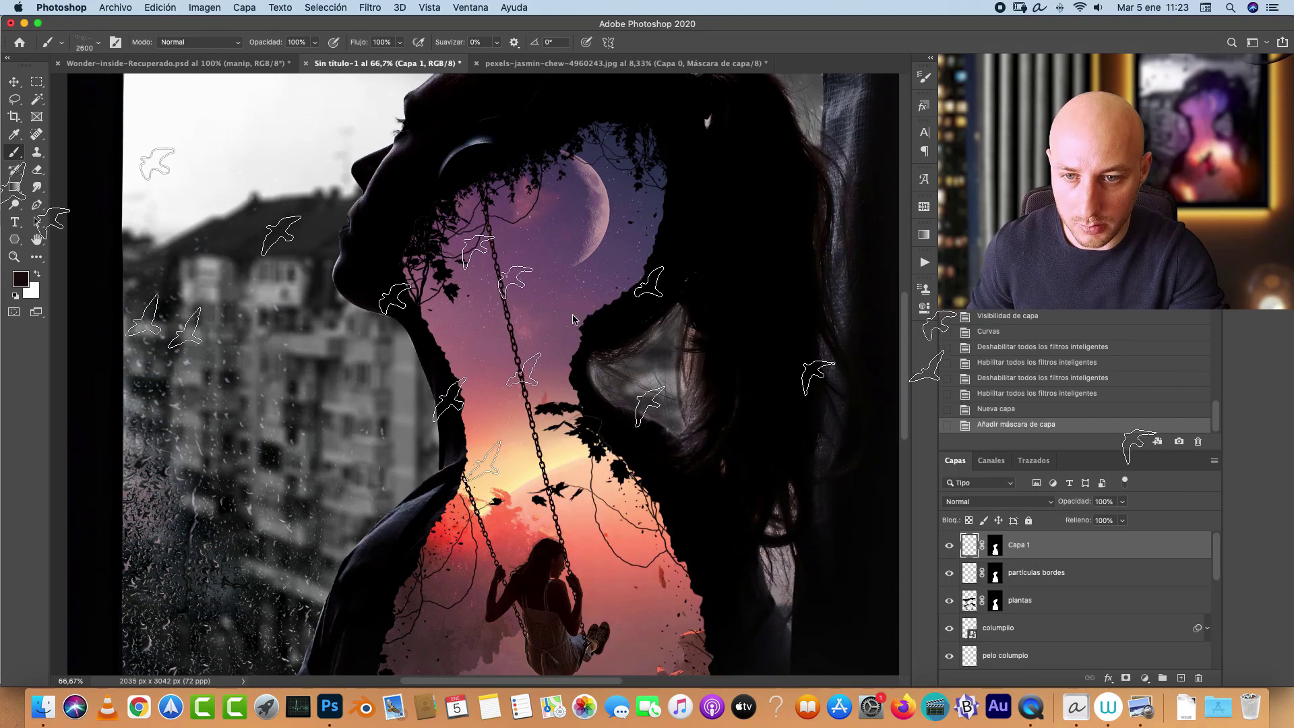
# Step: Choose the 1573 px flock brush from the flying-birds set and reduce its size to about 264 px
pyautogui.rightClick(574, 291)
pyautogui.click(649, 617)
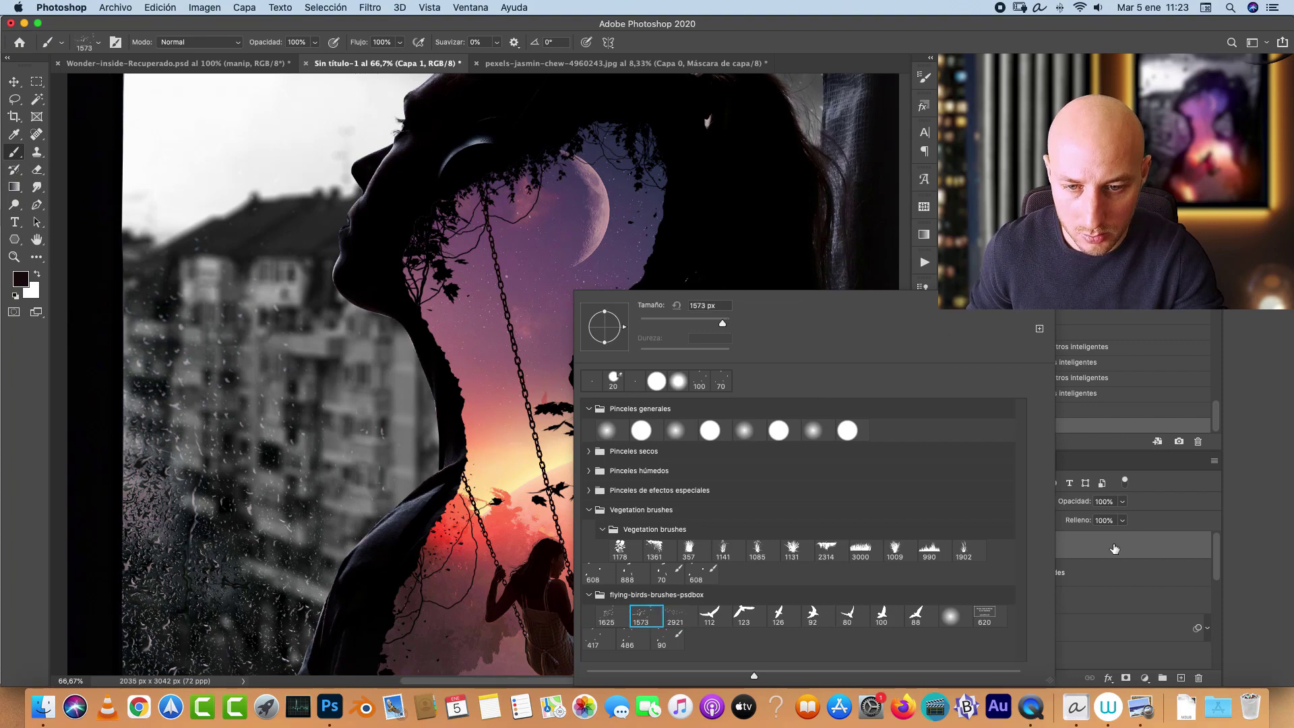
pyautogui.click(1119, 546)
pyautogui.rightClick(618, 291)
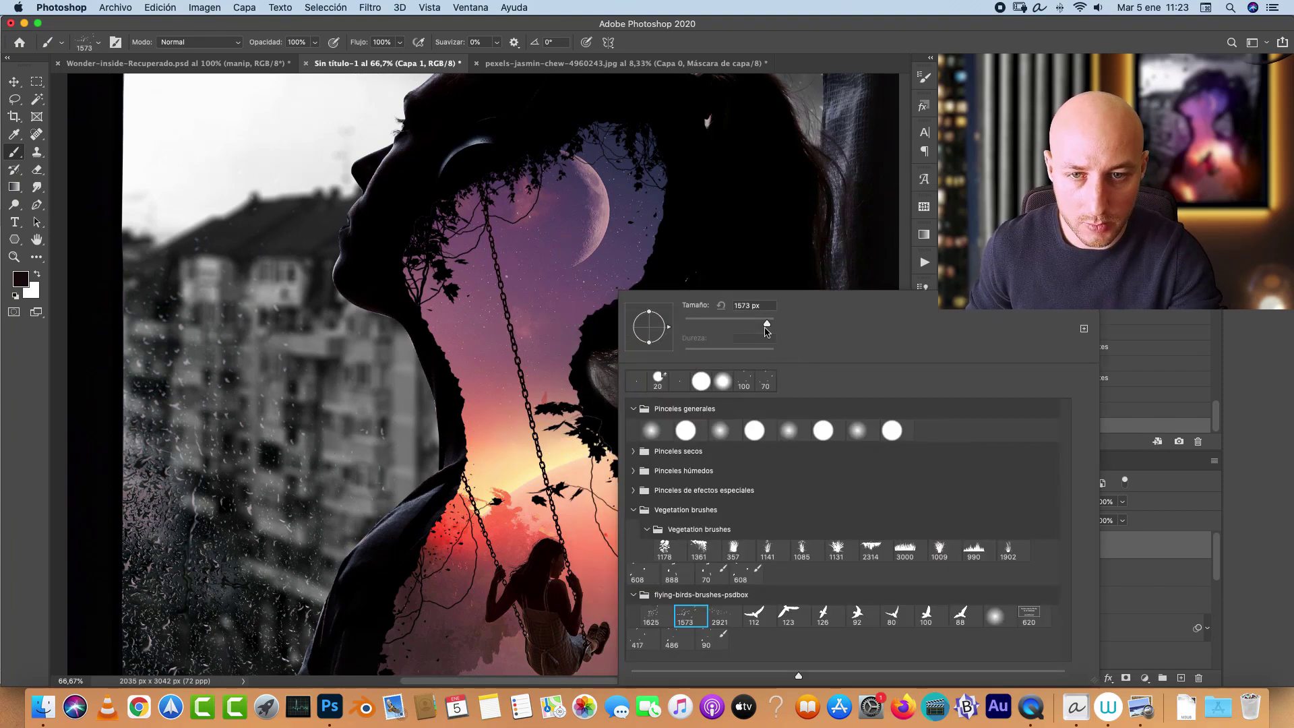
pyautogui.moveTo(769, 325); pyautogui.dragTo(762, 335)
pyautogui.write('250')
pyautogui.press('Return')
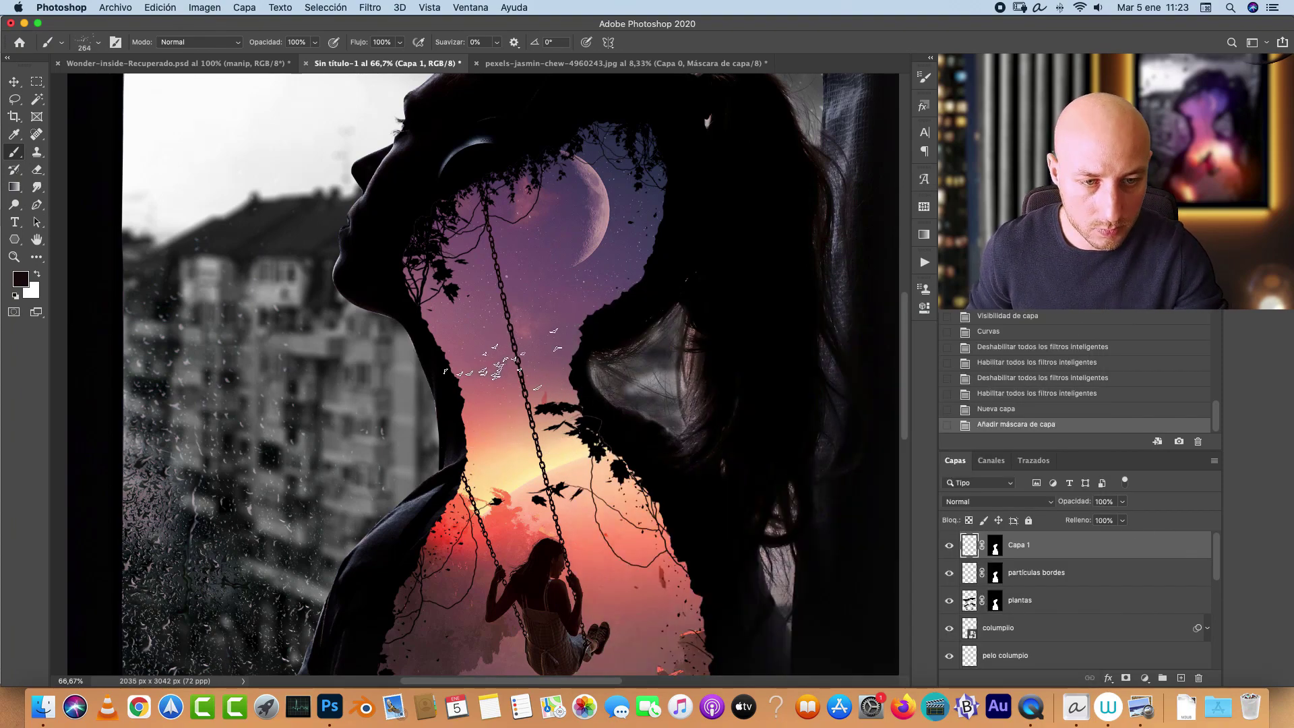
# Step: Try stamping the bird flock at 300 px over the yellow glow above the girl
pyautogui.click(516, 448)
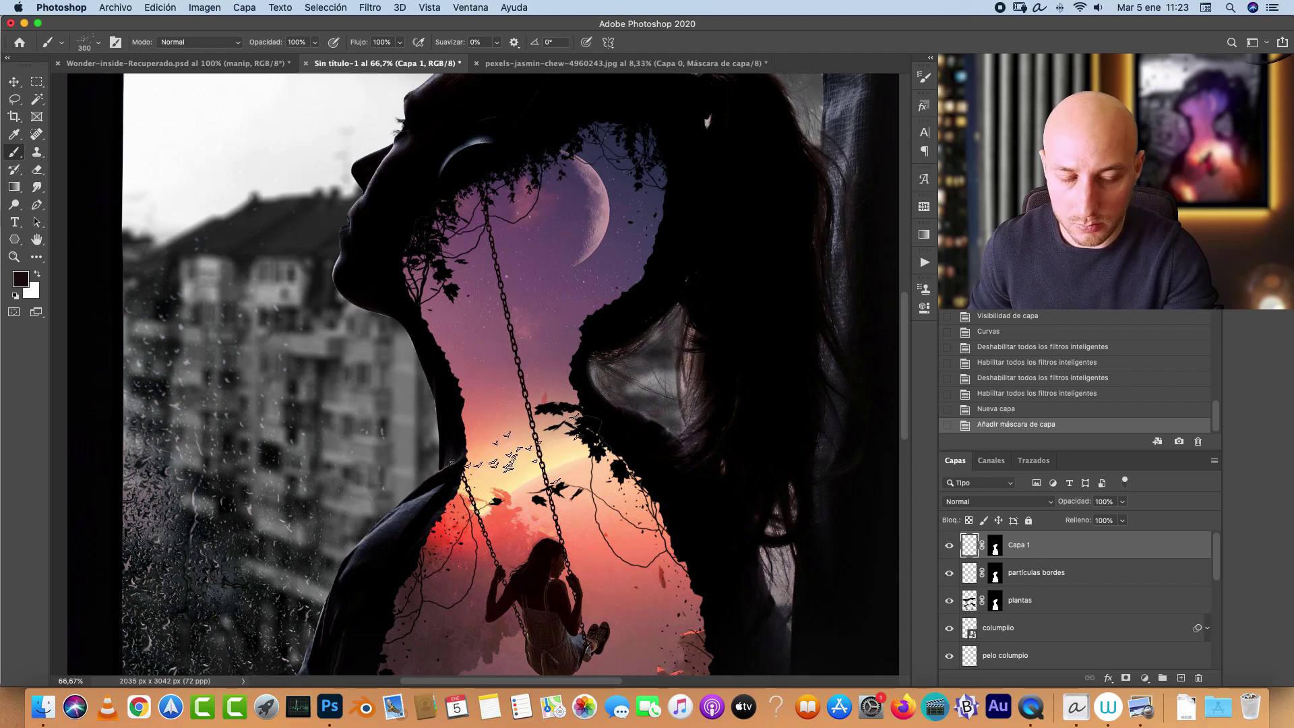
pyautogui.click(509, 450)
pyautogui.press(']')
pyautogui.press('super+z')
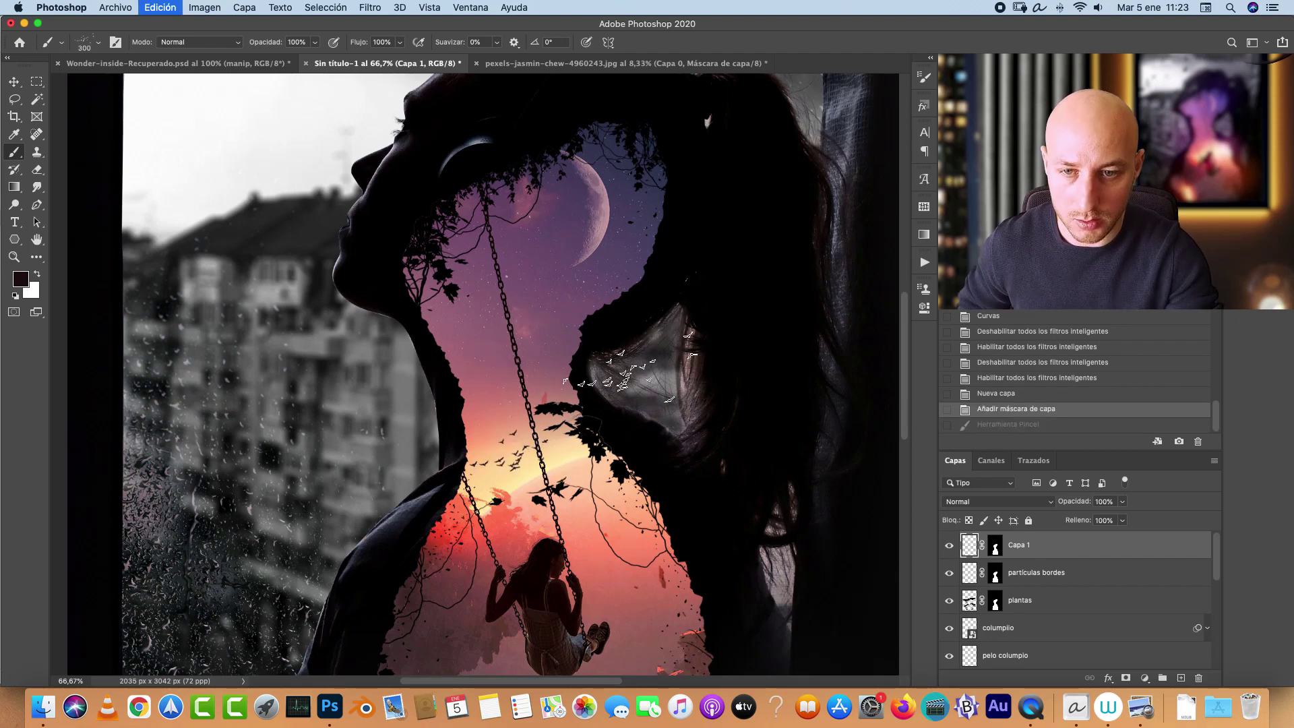
# Step: Enlarge the flock brush to 400 px, rotate it to 15° and stamp the birds over the glow above the girl
pyautogui.press(']')
pyautogui.rightClick(519, 391)
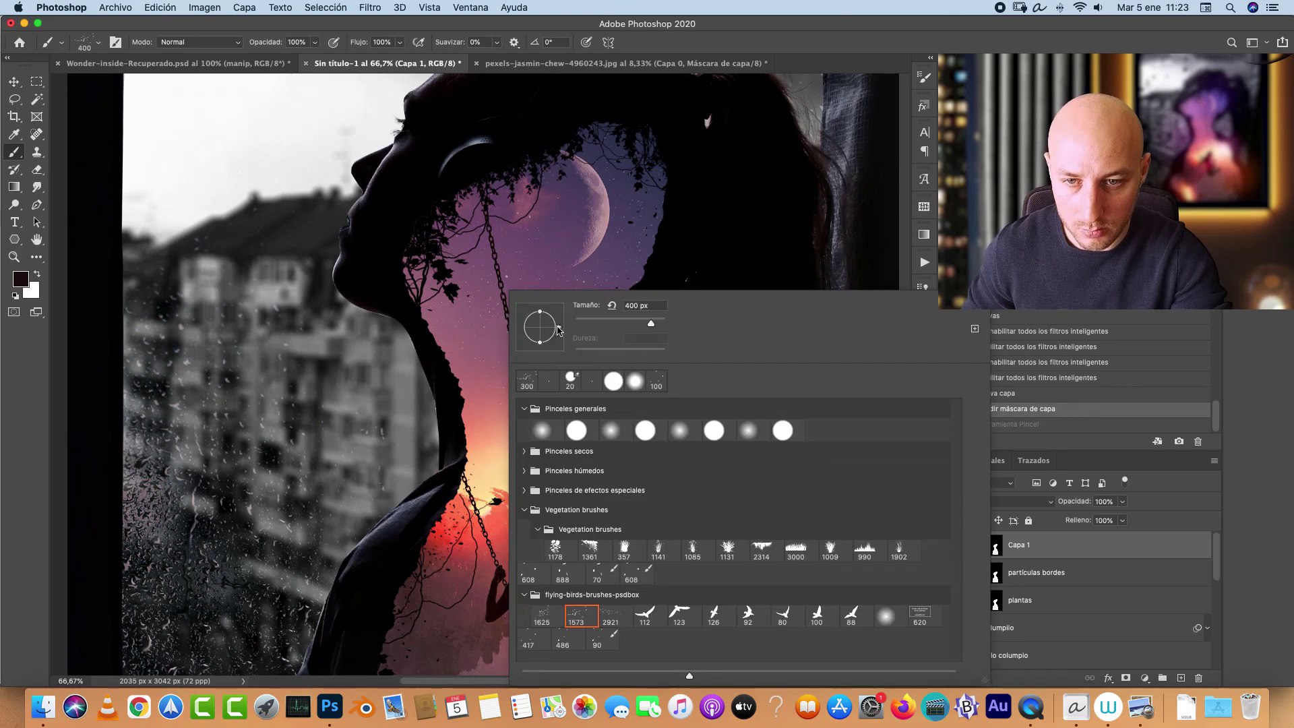
pyautogui.moveTo(559, 330); pyautogui.dragTo(663, 364)
pyautogui.click(1058, 536)
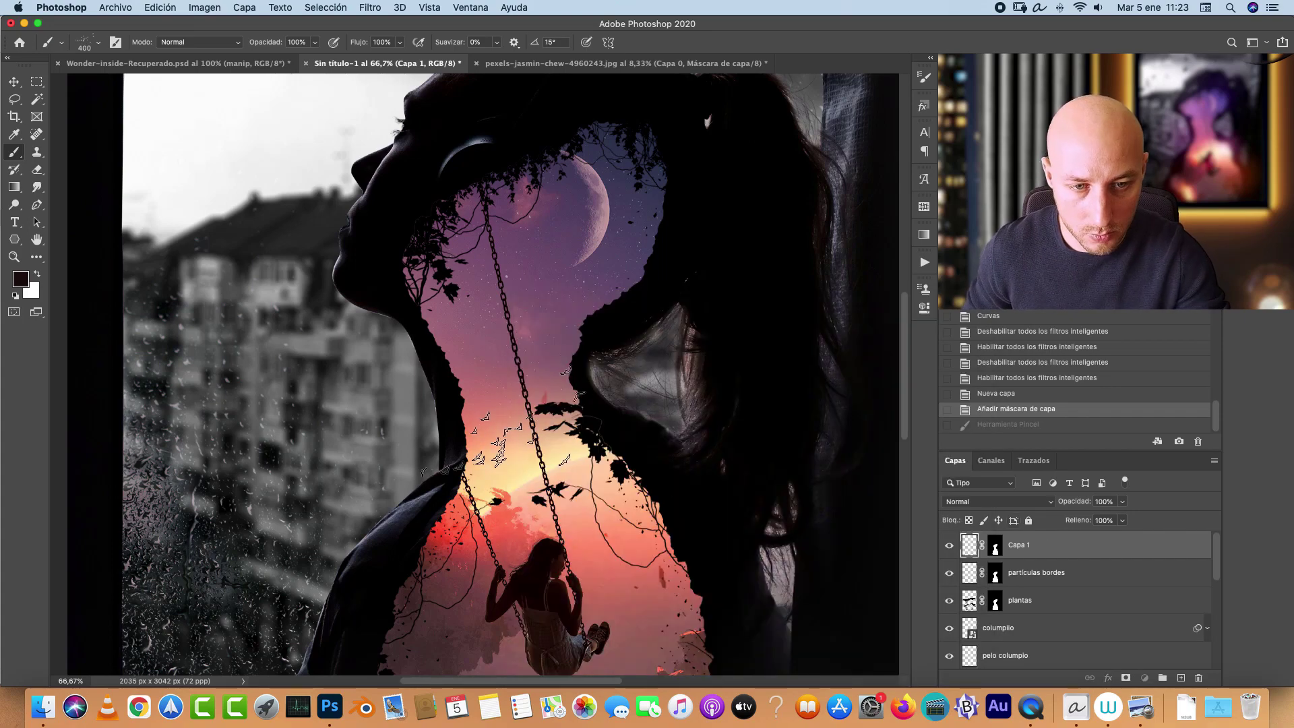
pyautogui.click(495, 431)
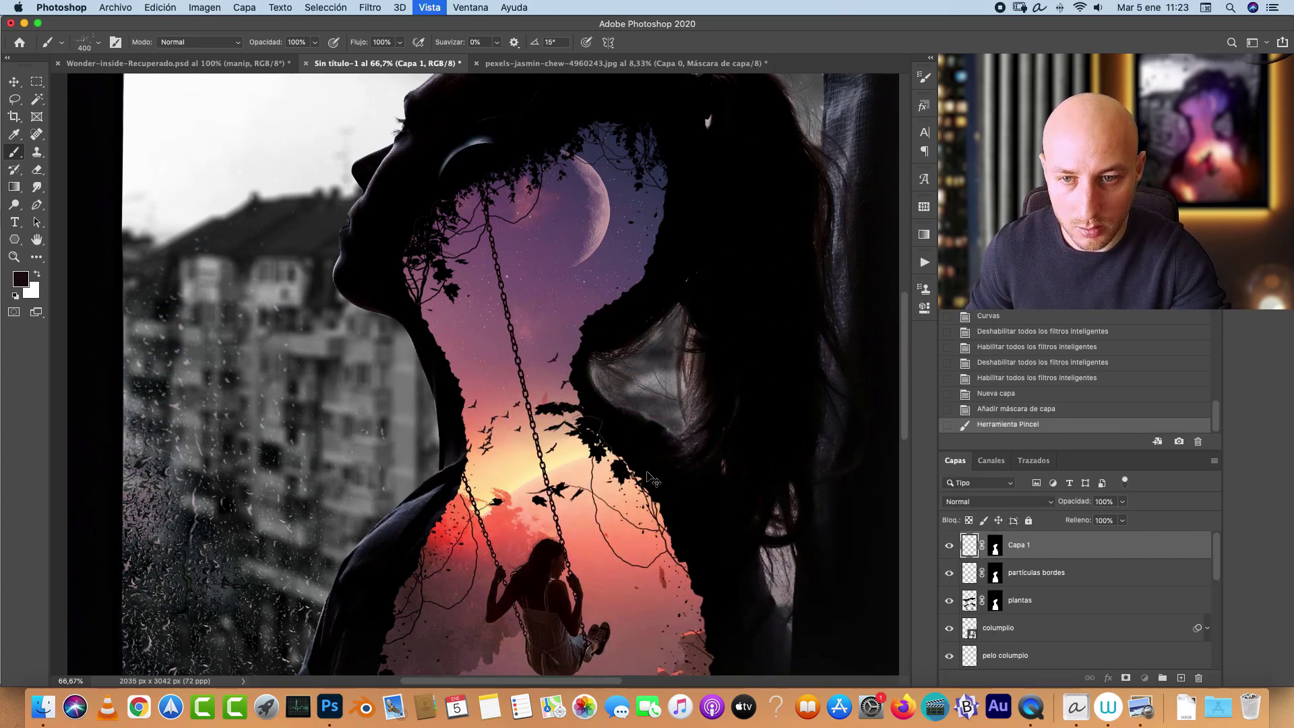
# Step: Examine the stamped birds in the composite, then switch to Wonder-inside-Recuperado.psd and examine the musical notes floating around the woman's head
pyautogui.press('super+plus')
pyautogui.moveTo(606, 520); pyautogui.dragTo(569, 377)
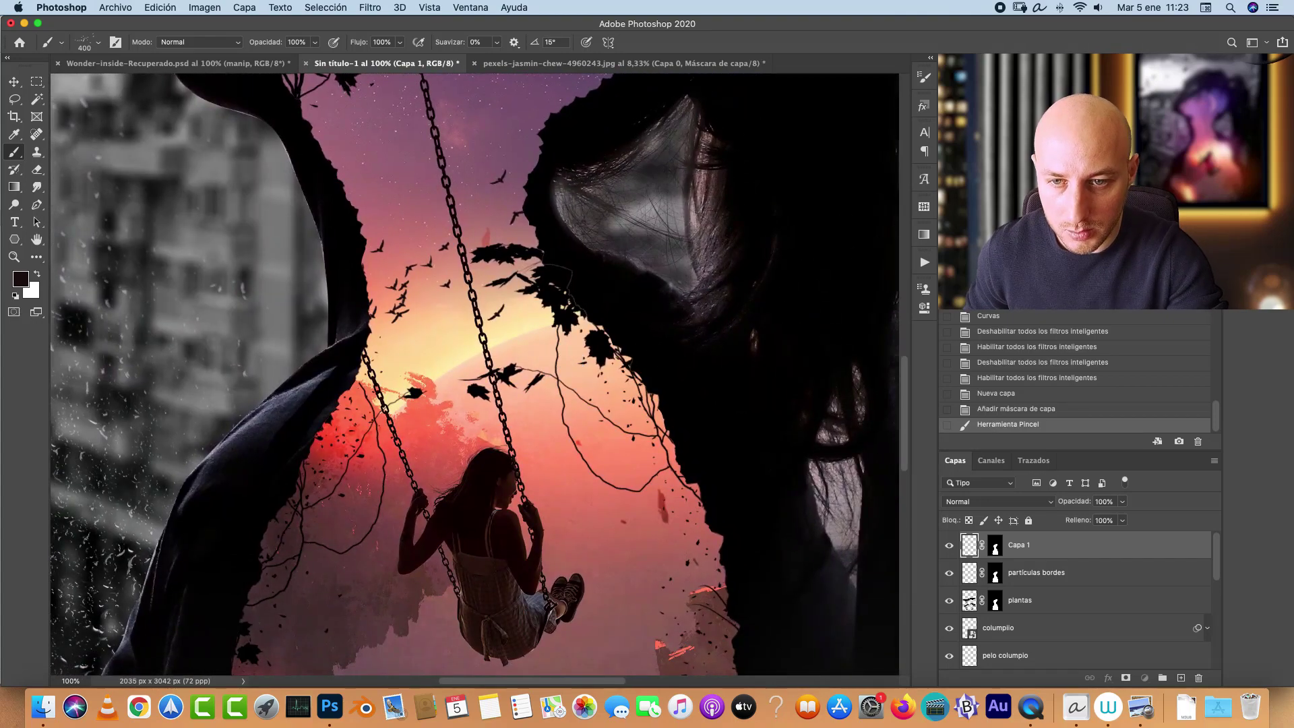
pyautogui.press('super+minus')
pyautogui.press('super+minus')
pyautogui.press('super+minus')
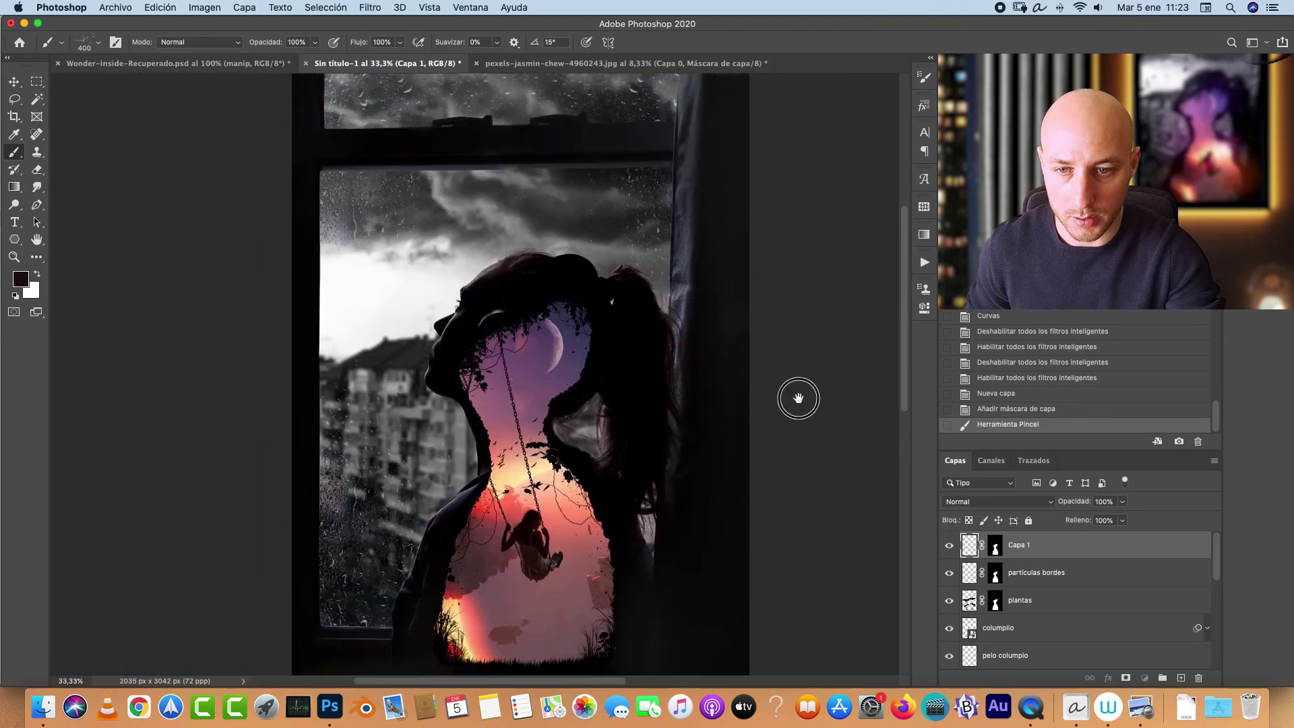
pyautogui.click(510, 229)
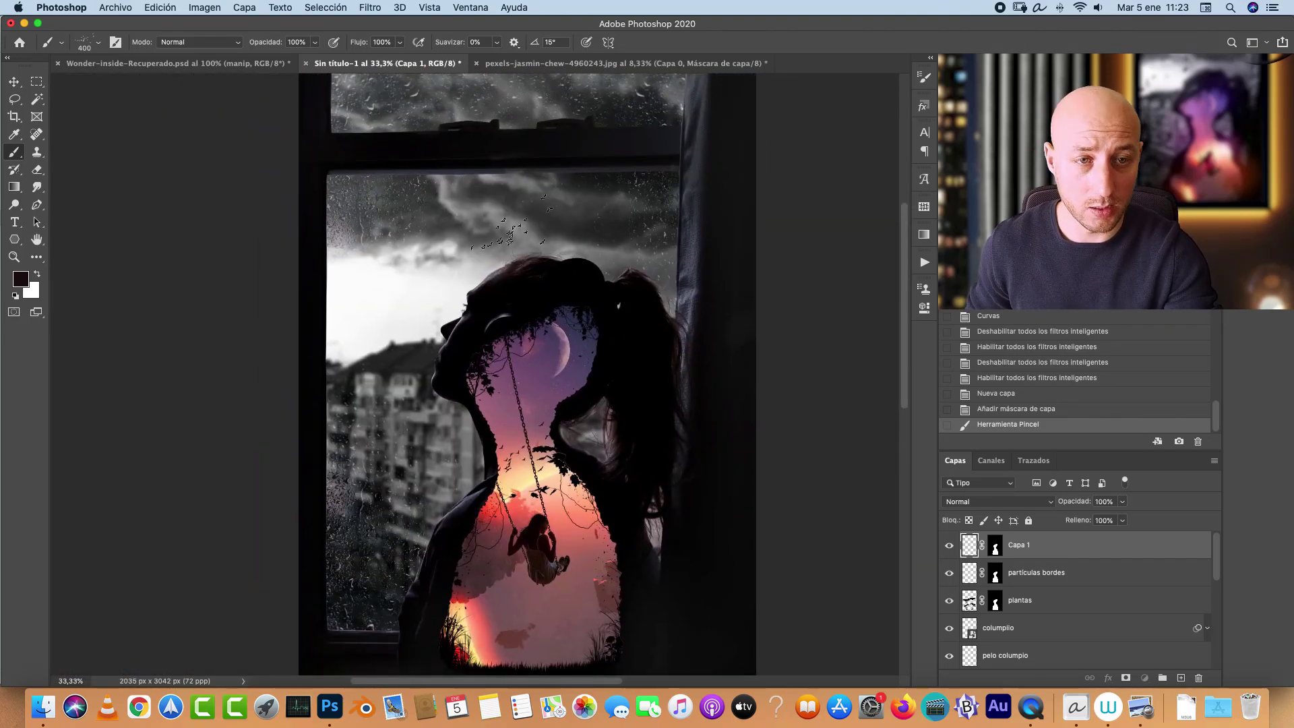
pyautogui.click(179, 63)
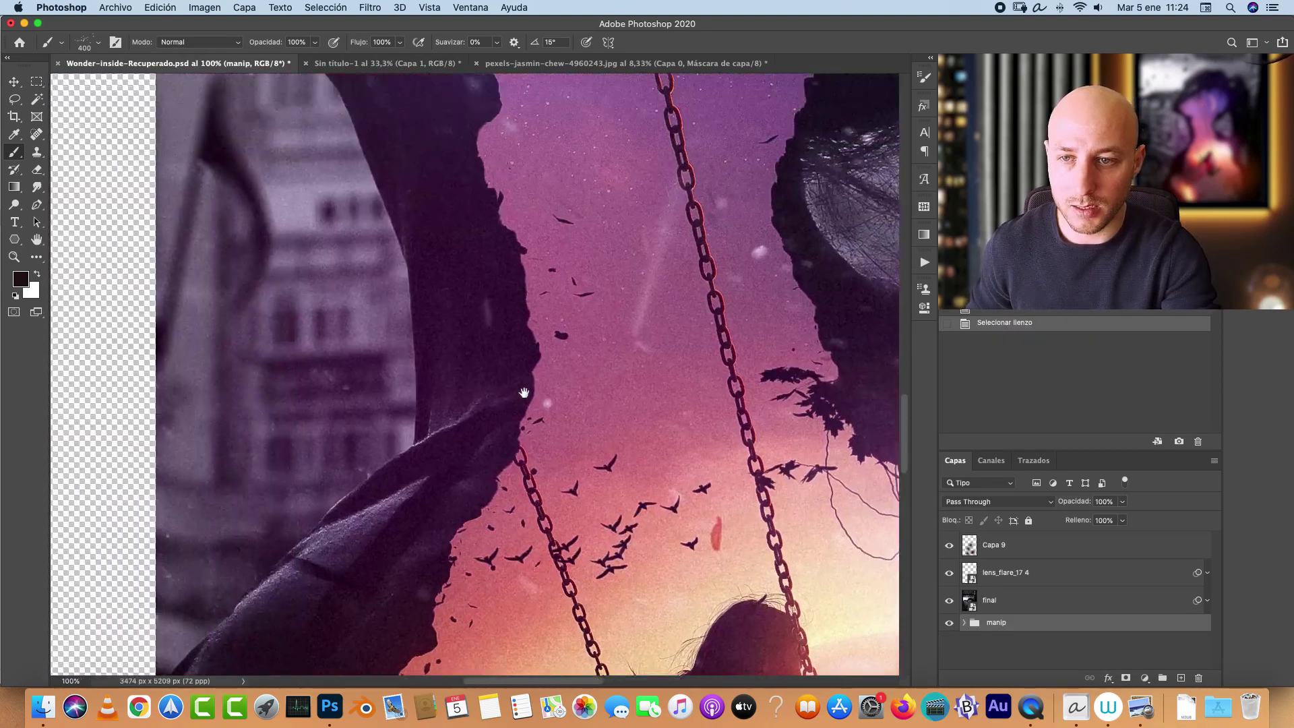
pyautogui.moveTo(524, 392); pyautogui.dragTo(593, 667)
pyautogui.press('super+minus')
pyautogui.press('super+minus')
pyautogui.press('super+minus')
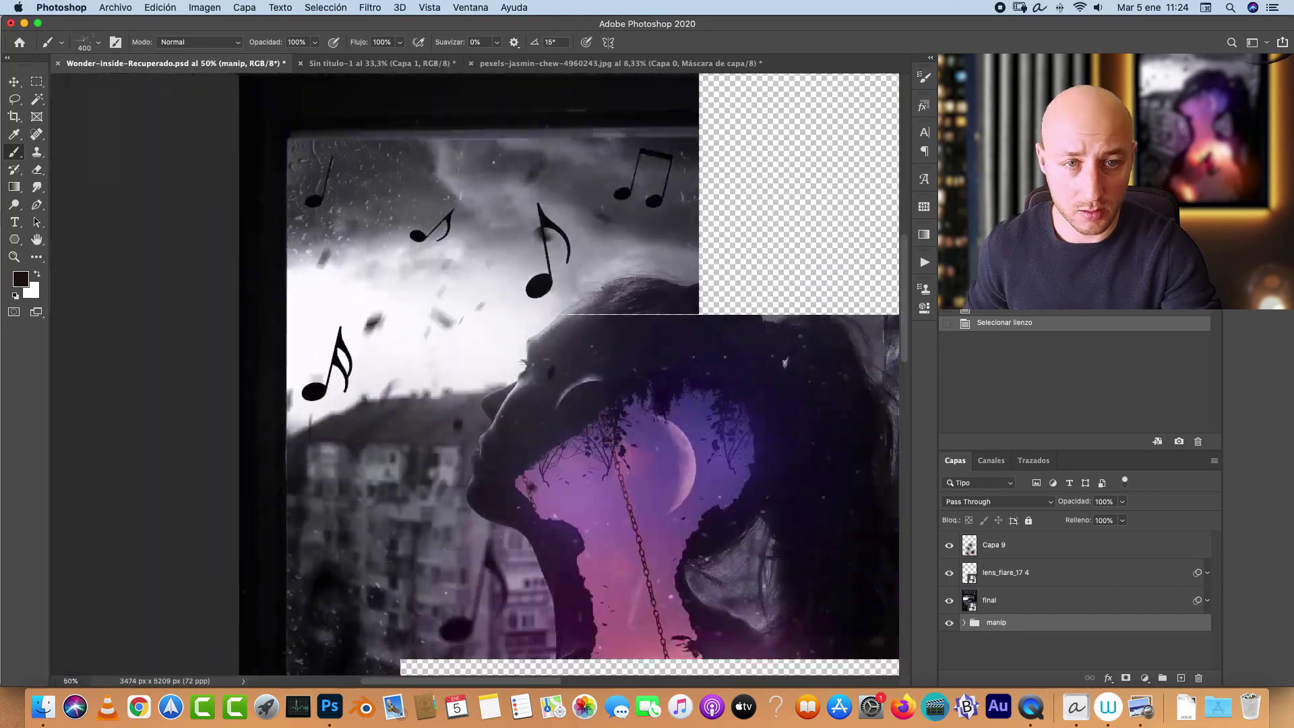
pyautogui.moveTo(606, 283); pyautogui.dragTo(491, 341)
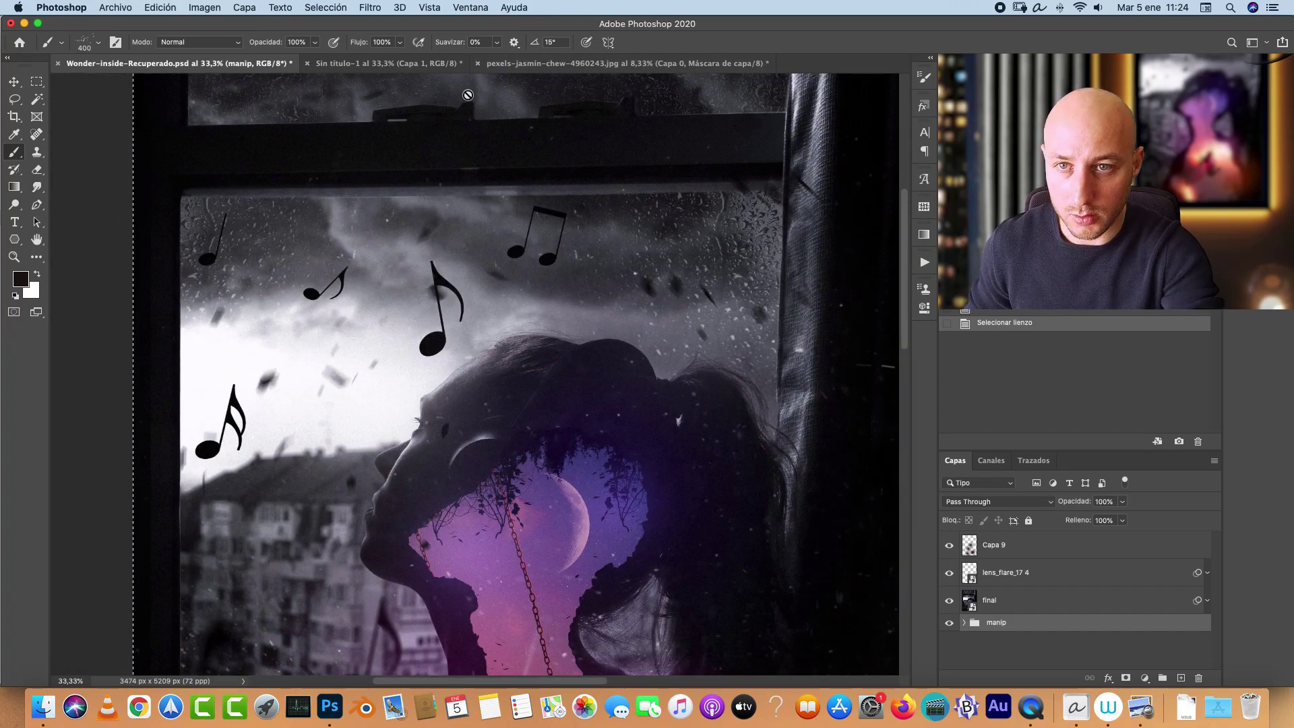
# Step: Close the document pexels-jasmin-chew-4960243.jpg without saving its changes
pyautogui.click(528, 68)
pyautogui.press('super+w')
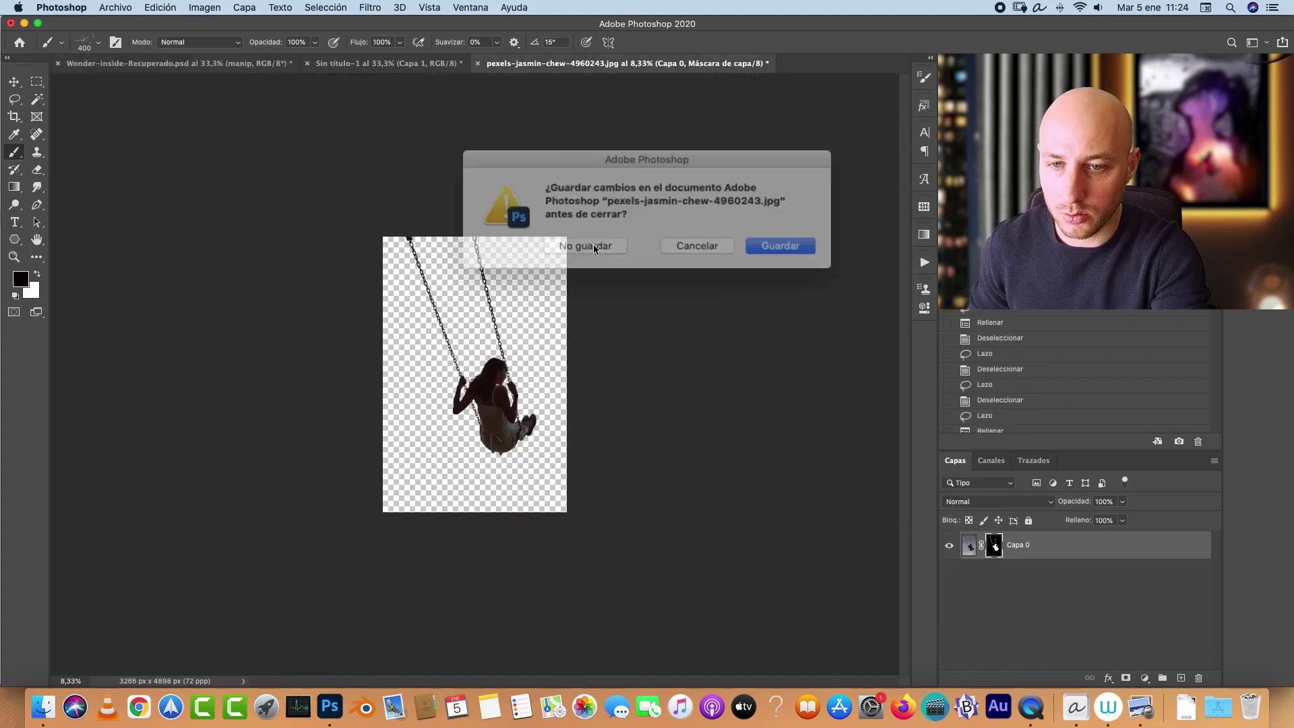
pyautogui.click(571, 244)
# Step: Return to Sin título-1, create a new layer above Capa 1 and start a point text over the bright sky beside the woman's face
pyautogui.click(16, 223)
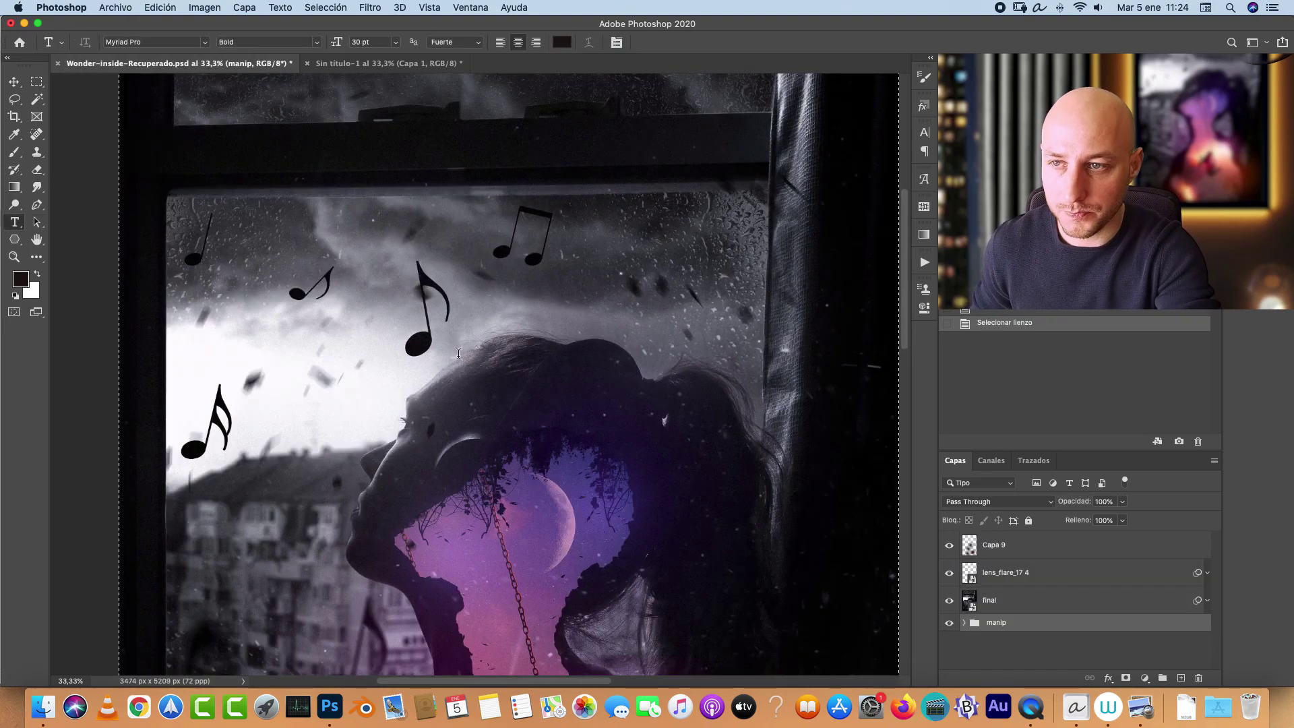
pyautogui.click(389, 63)
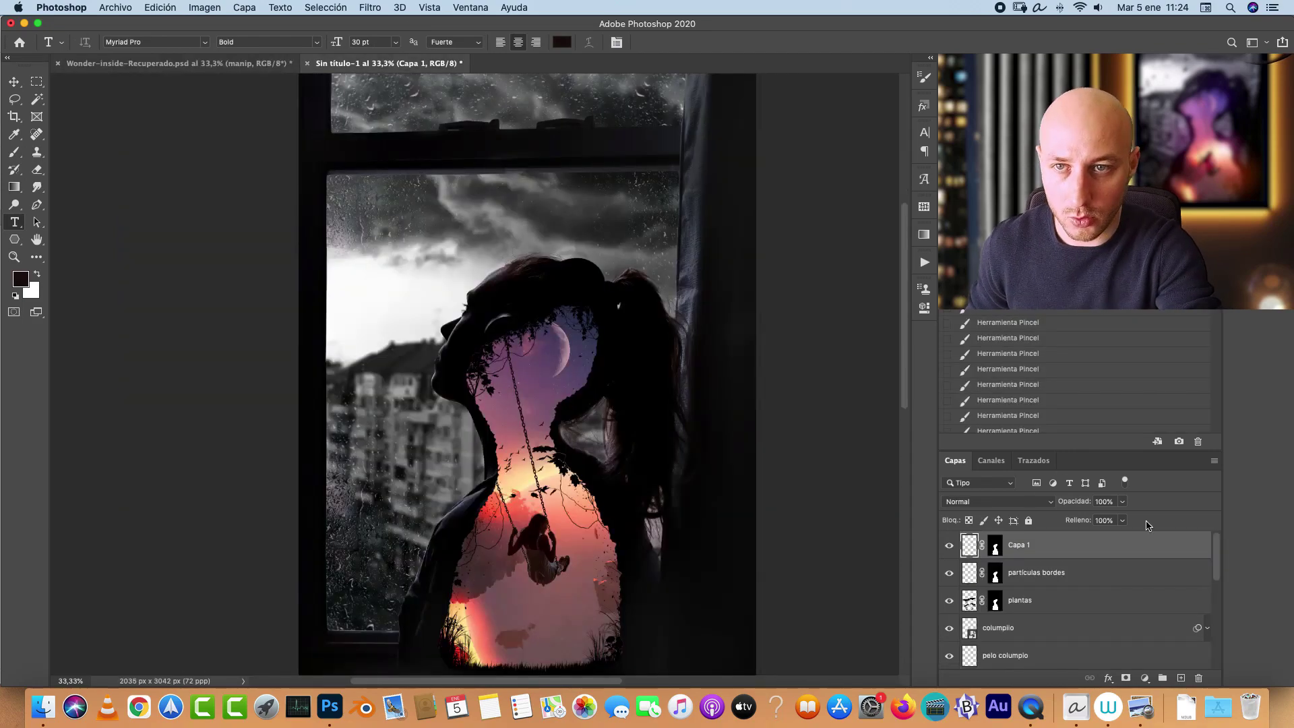
pyautogui.click(1181, 678)
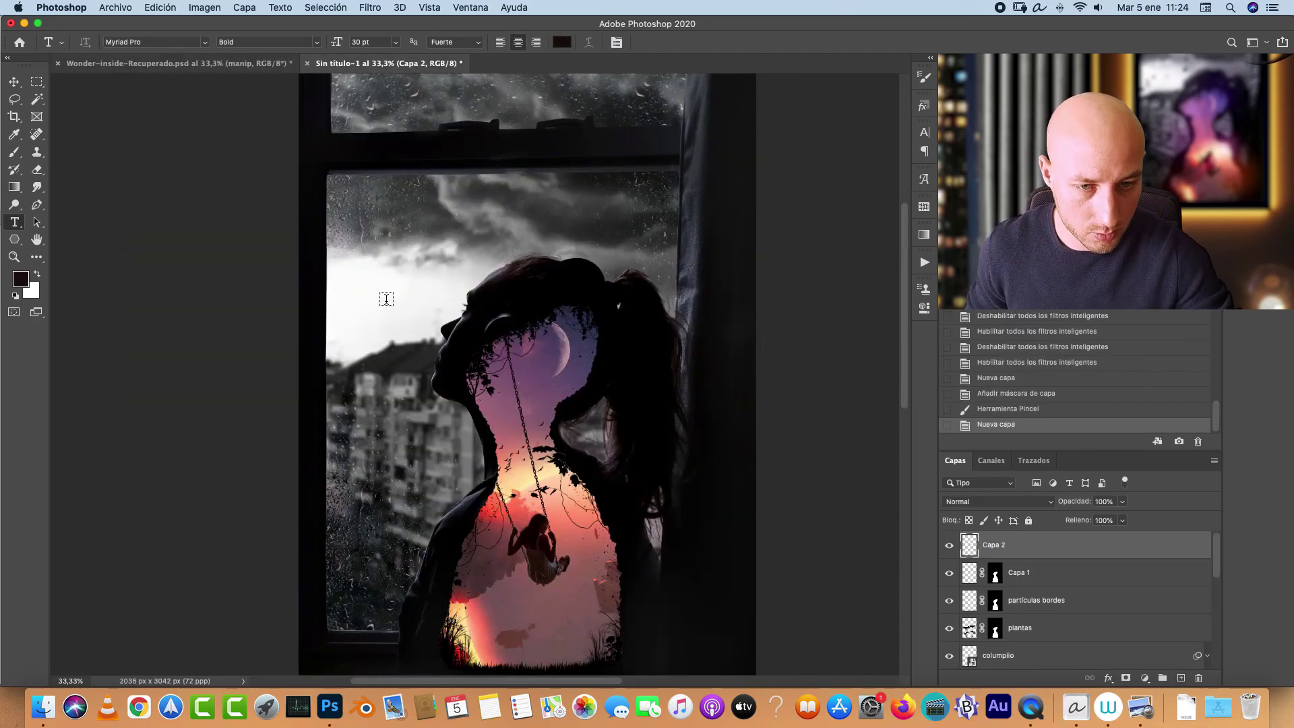
pyautogui.click(390, 289)
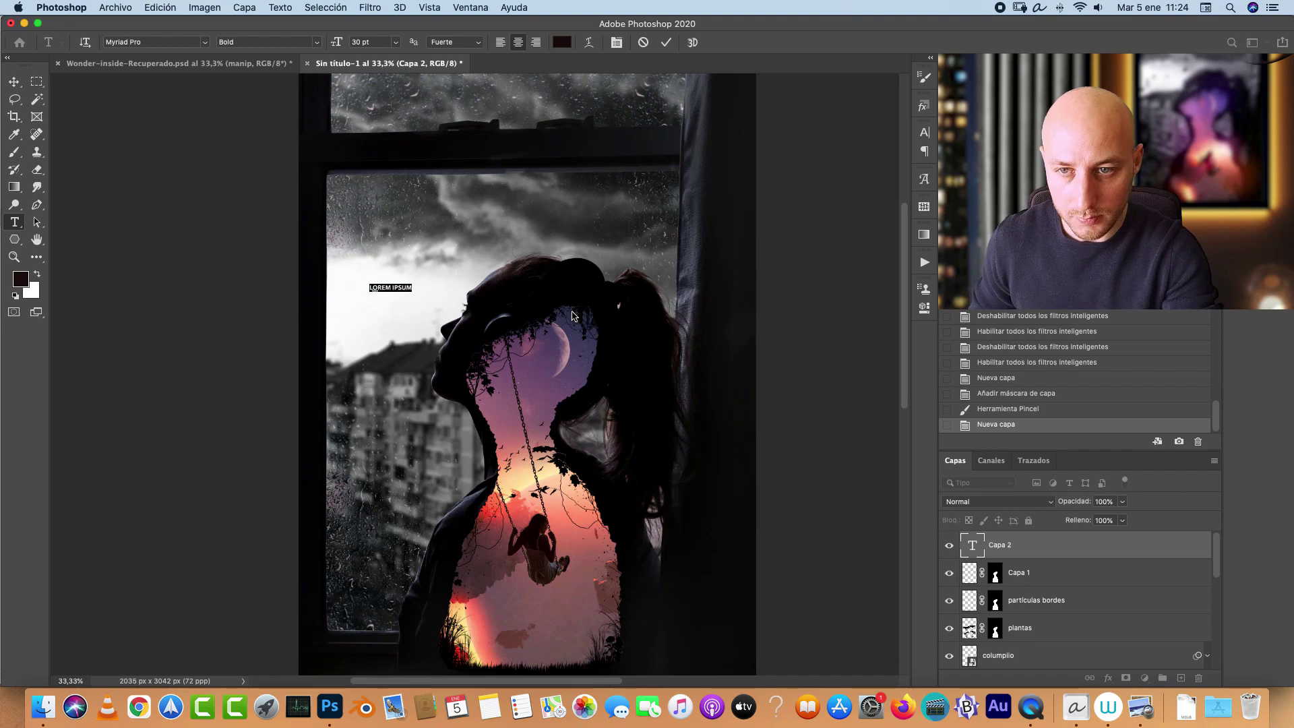
# Step: Set the placeholder text to MusiSync Regular at 181 pt and move it slightly down across the woman's head
pyautogui.click(150, 42)
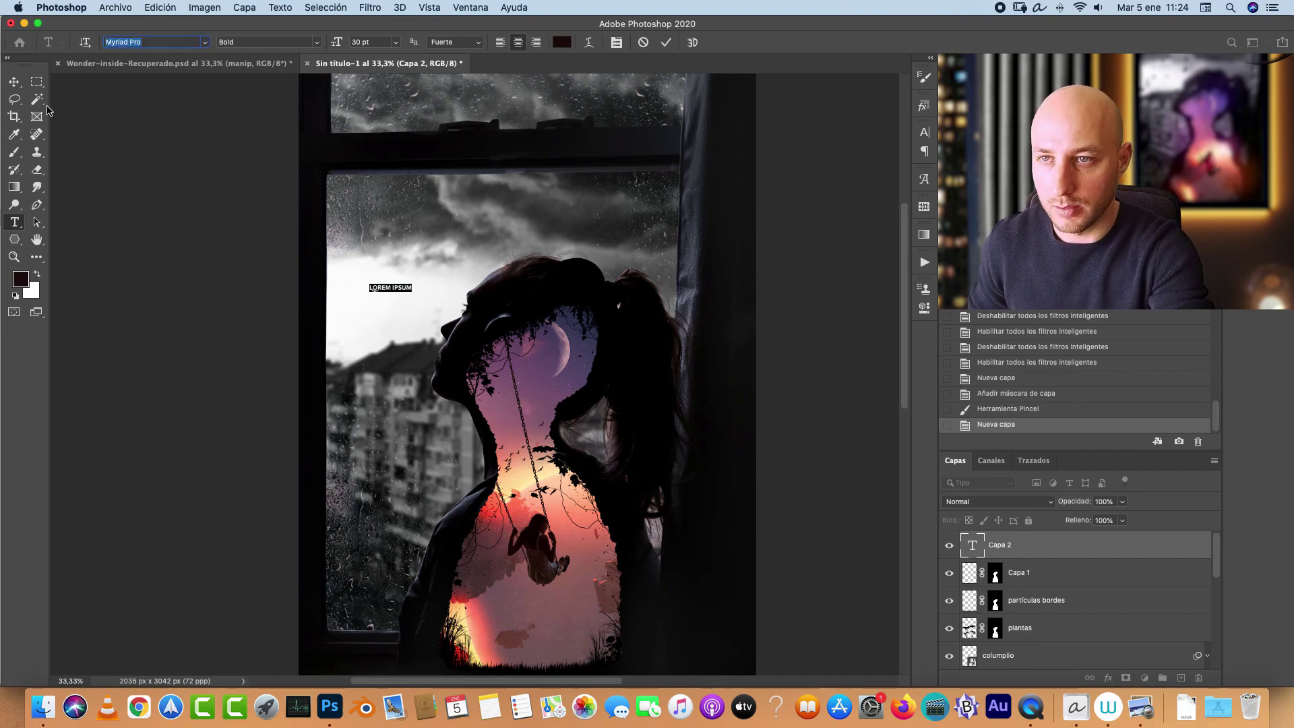
pyautogui.write('mus')
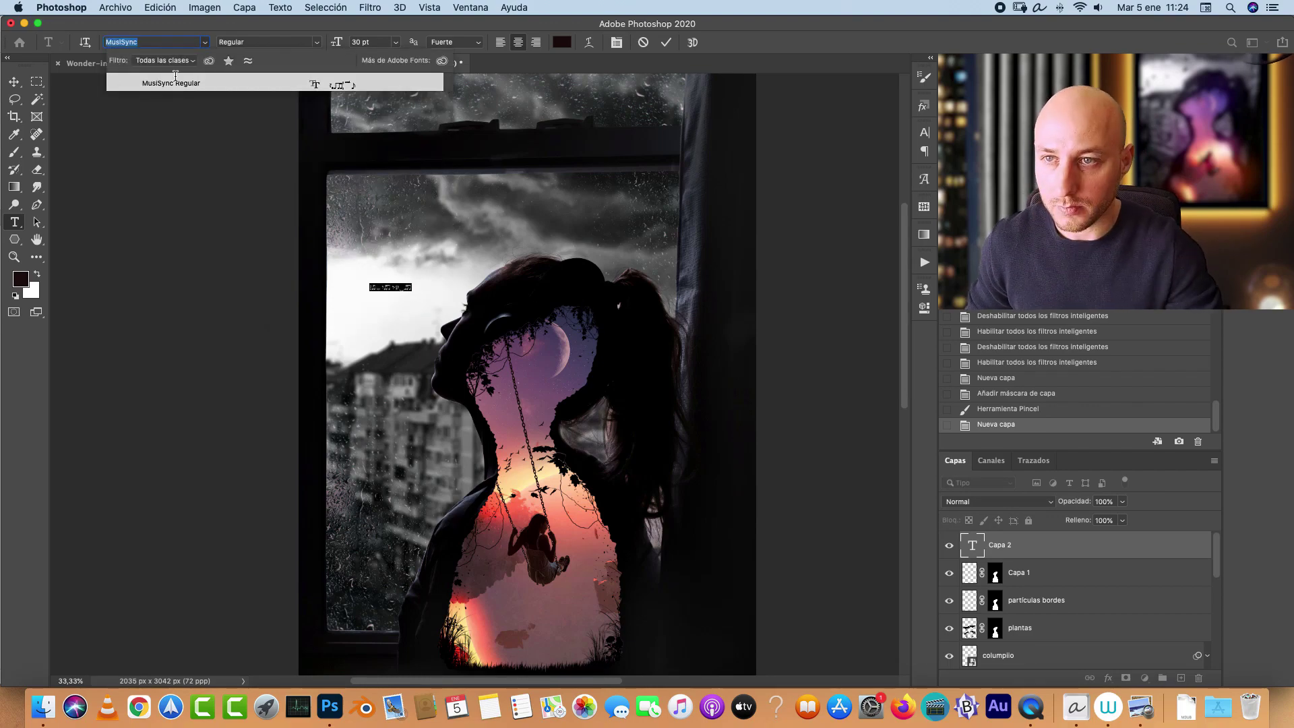
pyautogui.click(180, 84)
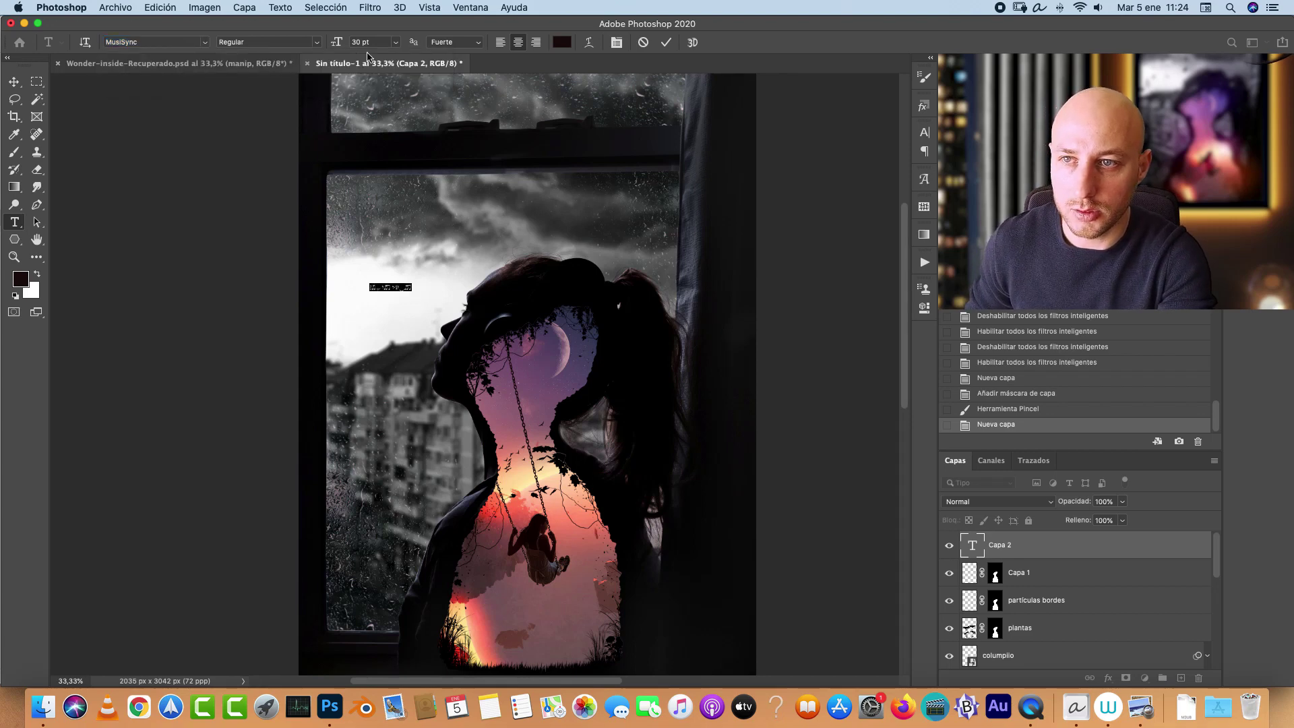
pyautogui.moveTo(335, 43); pyautogui.dragTo(438, 50)
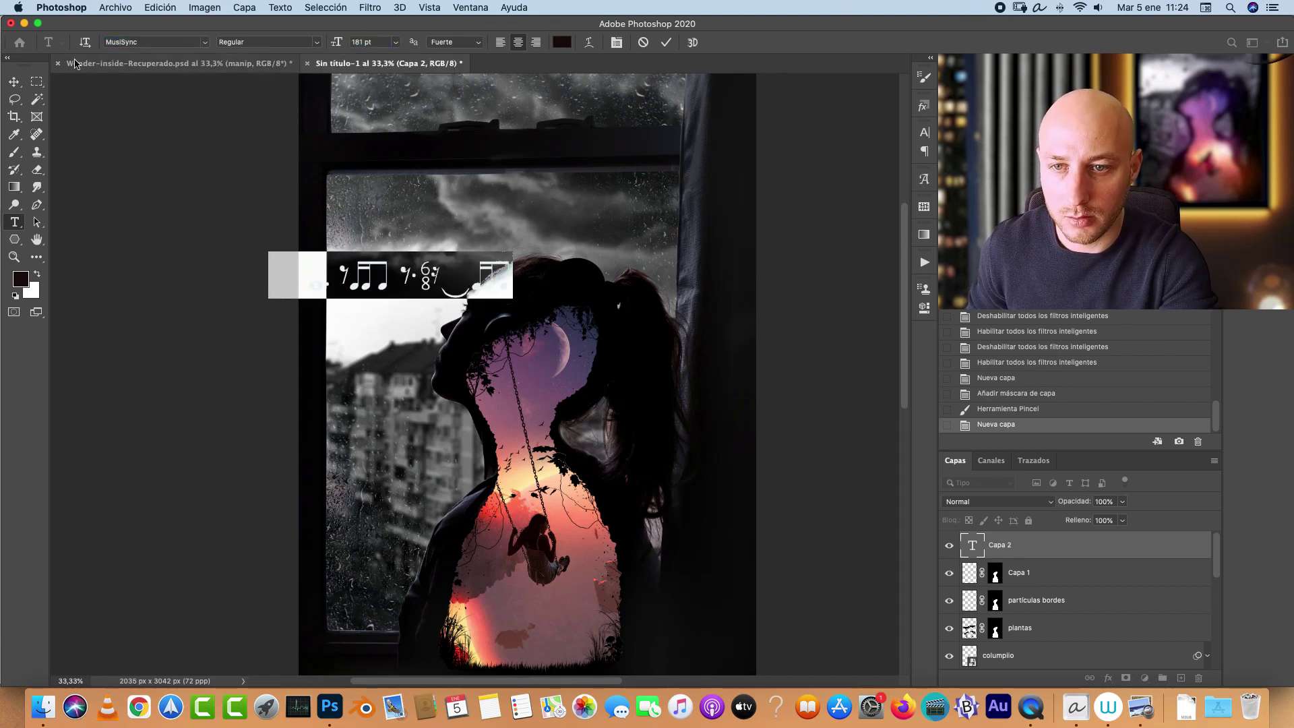
pyautogui.click(15, 83)
pyautogui.moveTo(519, 275); pyautogui.dragTo(529, 312)
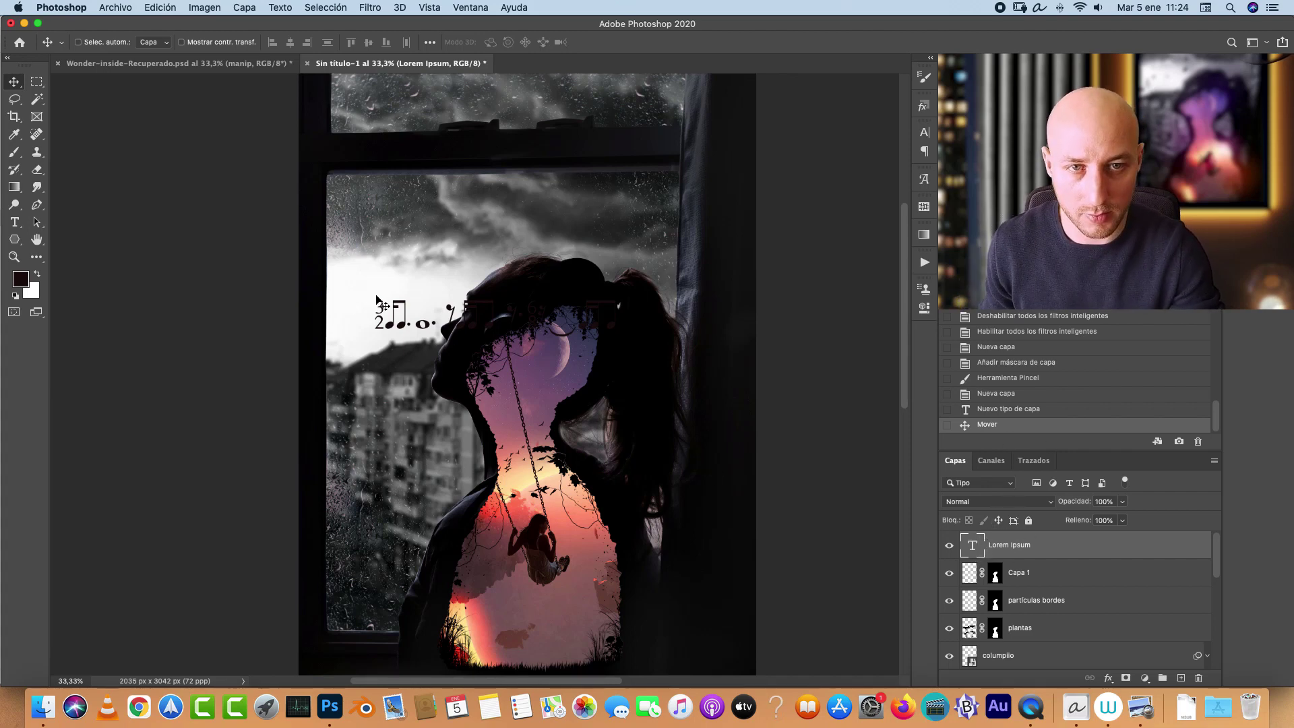
# Step: Replace the placeholder text with the single character "e" and move the symbol into the bright sky in front of the woman's face
pyautogui.doubleClick(973, 547)
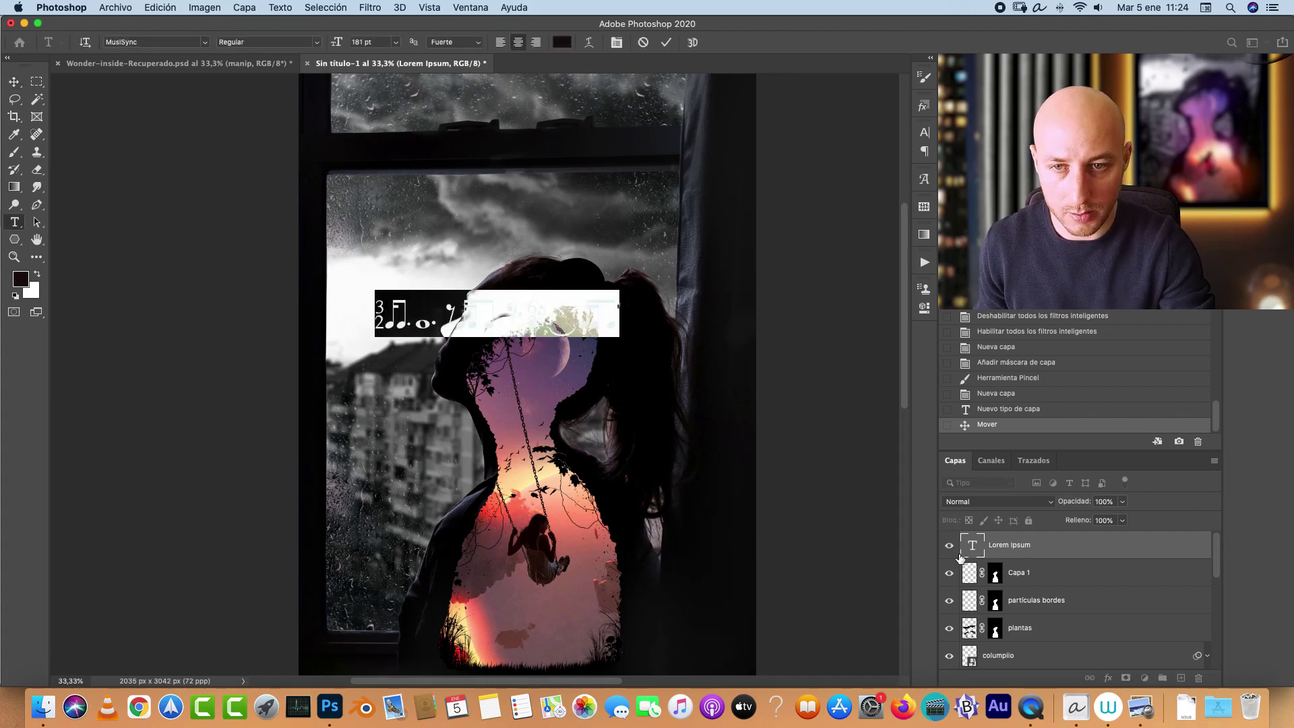
pyautogui.press('BackSpace')
pyautogui.write('e')
pyautogui.click(1028, 553)
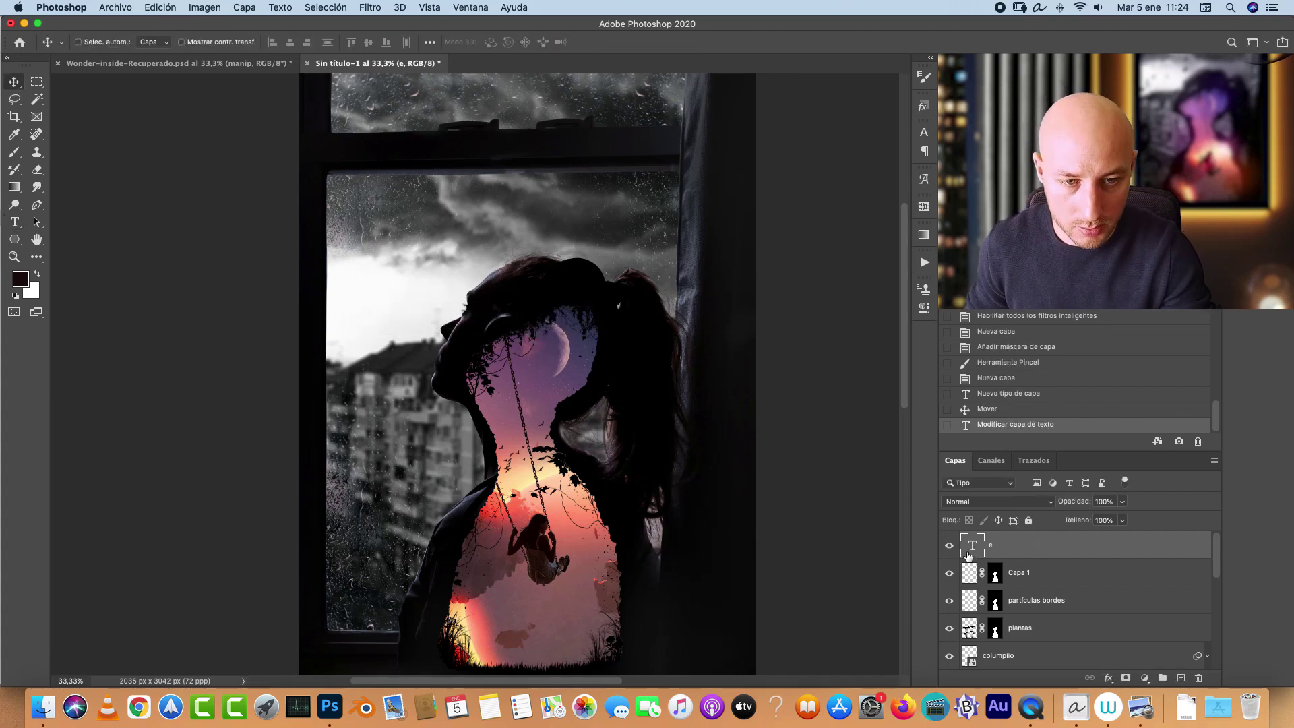
pyautogui.moveTo(673, 430); pyautogui.dragTo(517, 401)
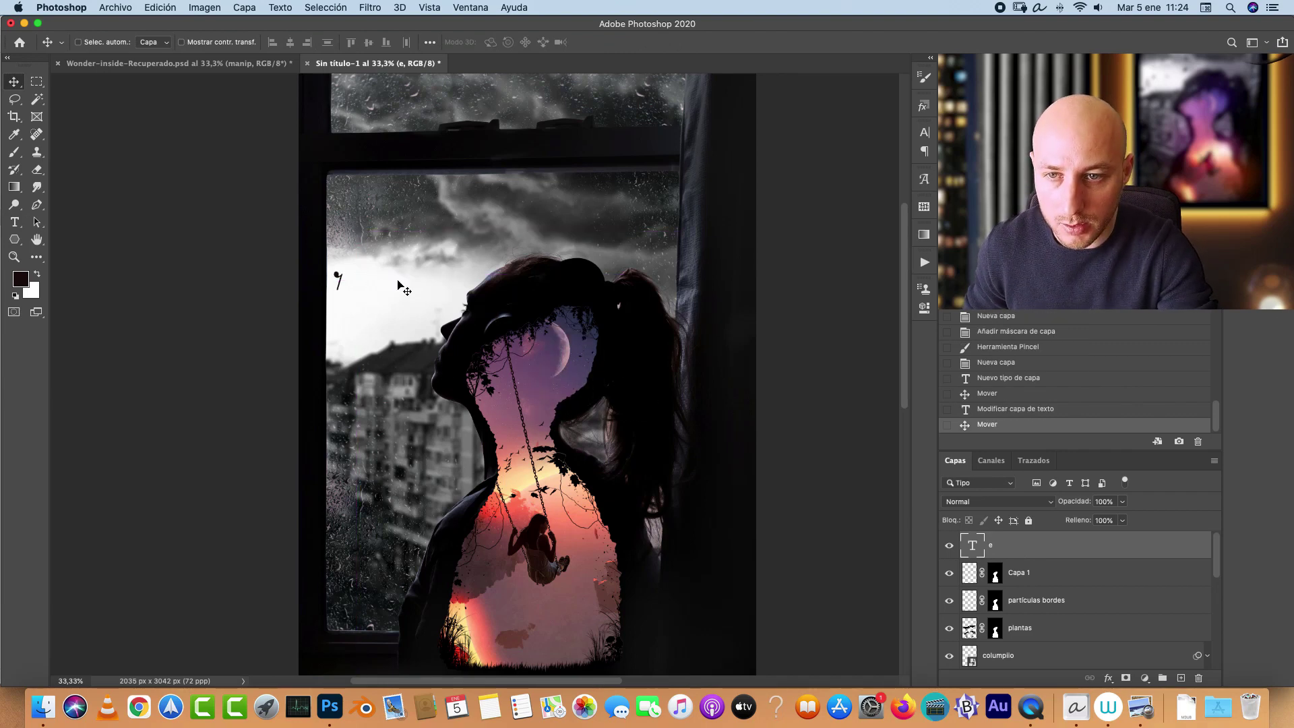
pyautogui.moveTo(421, 296); pyautogui.dragTo(480, 337)
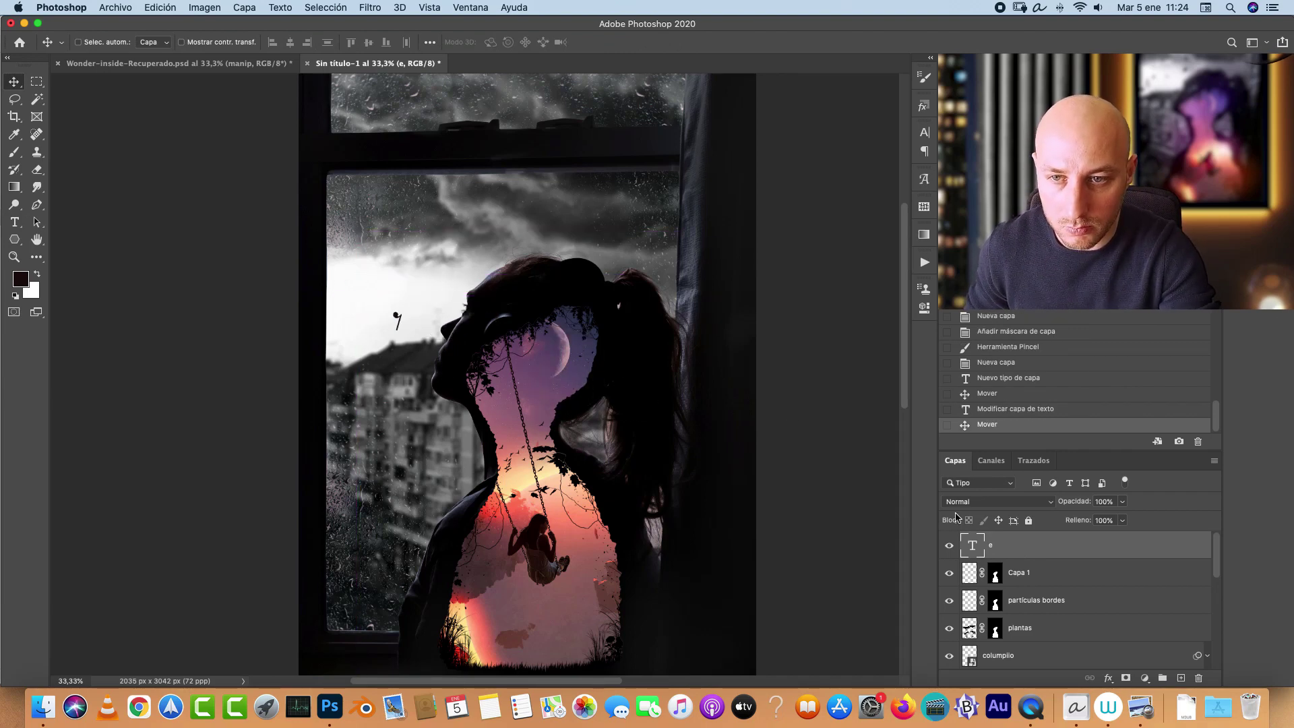
# Step: Open the "e" text layer for editing and display the complete MusiSync glyph set
pyautogui.doubleClick(971, 545)
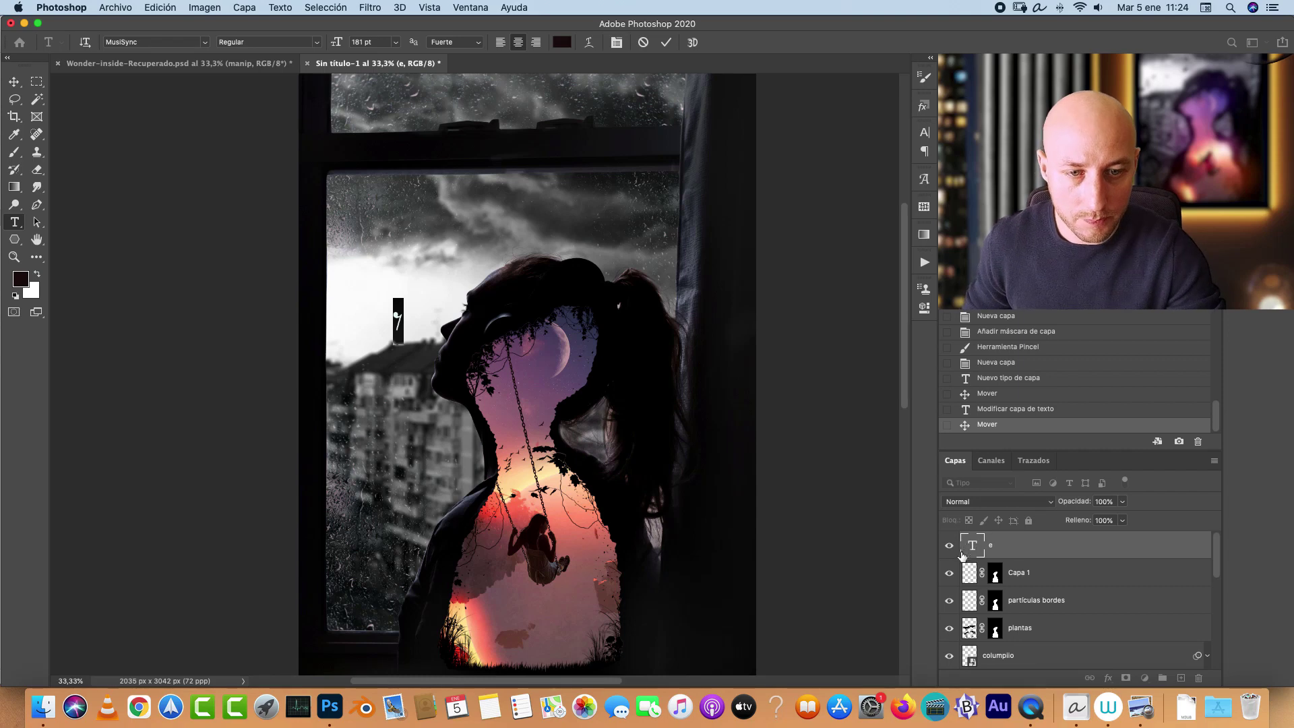
pyautogui.click(470, 13)
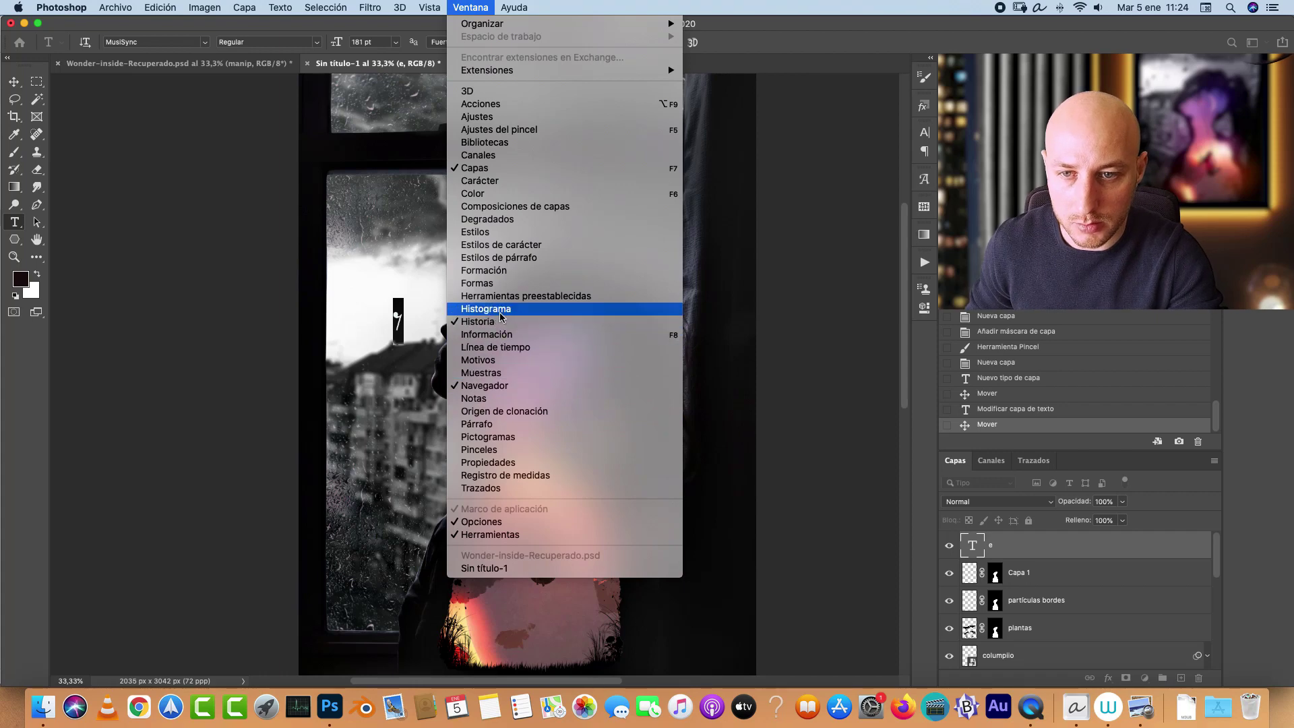
pyautogui.click(505, 437)
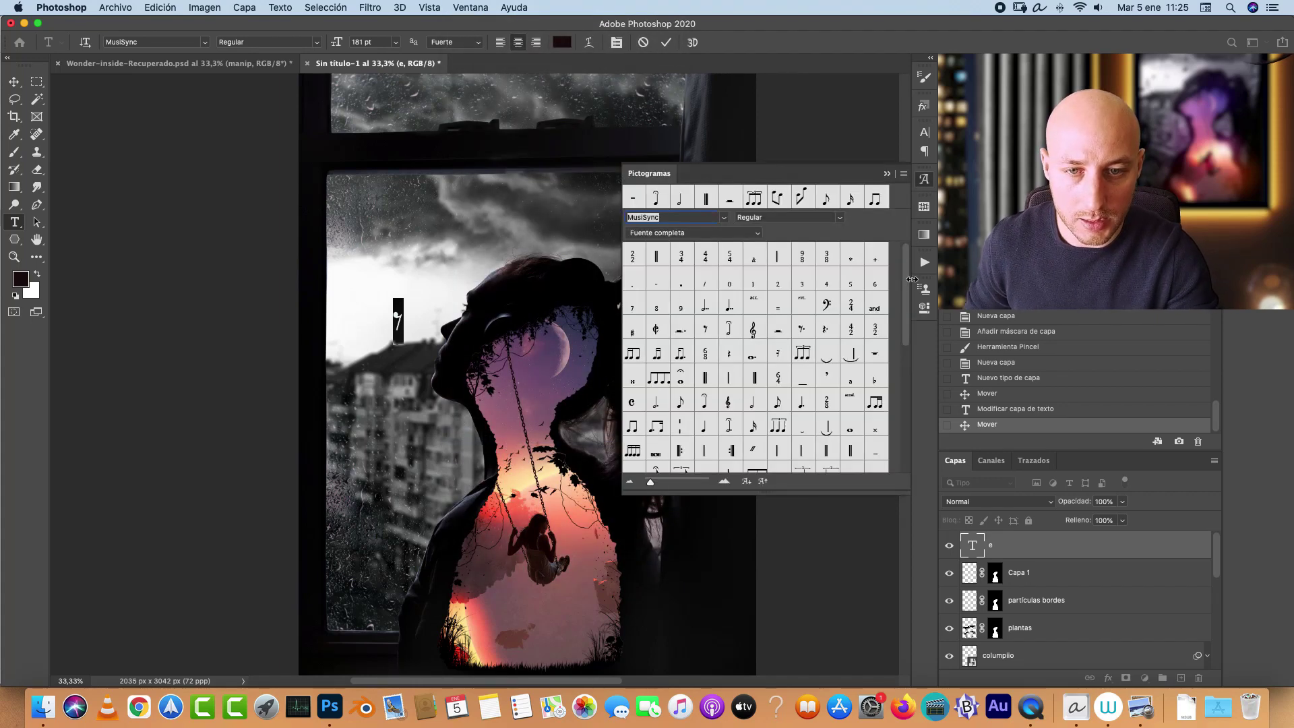
pyautogui.moveTo(908, 283)
pyautogui.mouseDown()
pyautogui.moveTo(907, 378)
pyautogui.moveTo(881, 307)
pyautogui.moveTo(892, 269)
pyautogui.mouseUp()
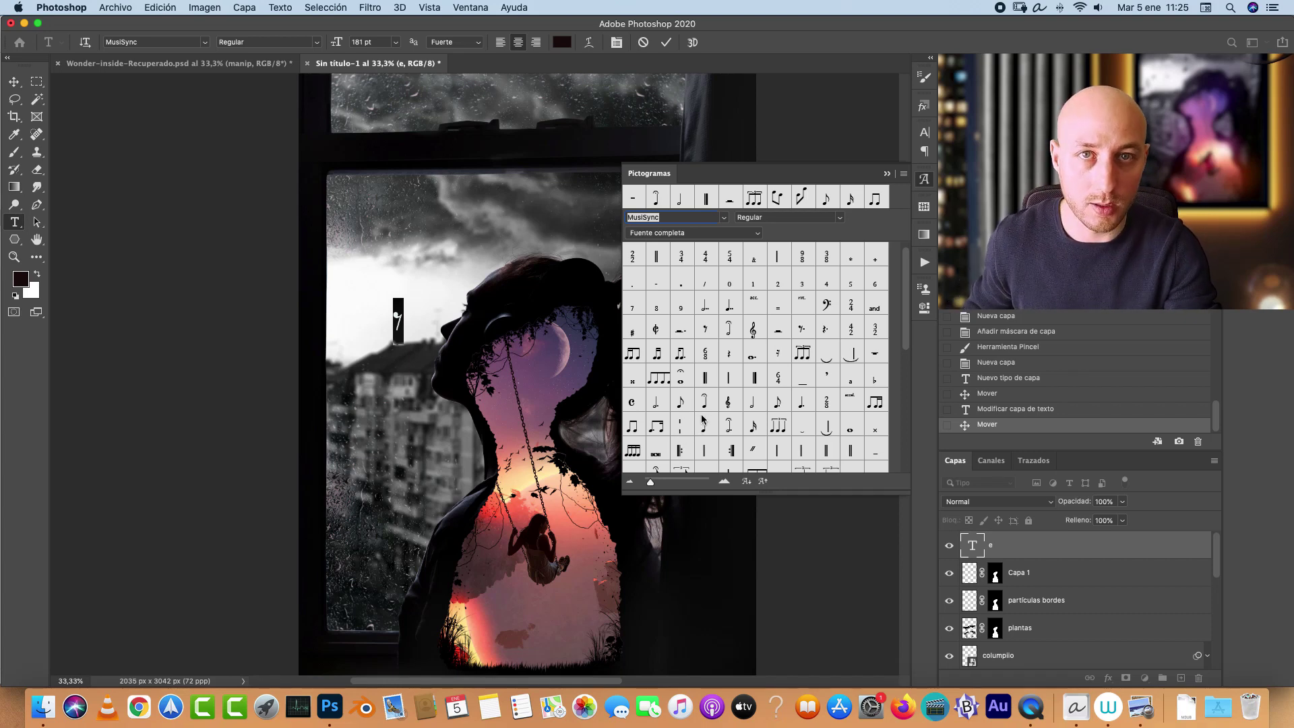
# Step: Try replacing the "e" symbol with the eighth-note, half-note and quarter-note glyphs of the MusiSync font
pyautogui.doubleClick(681, 402)
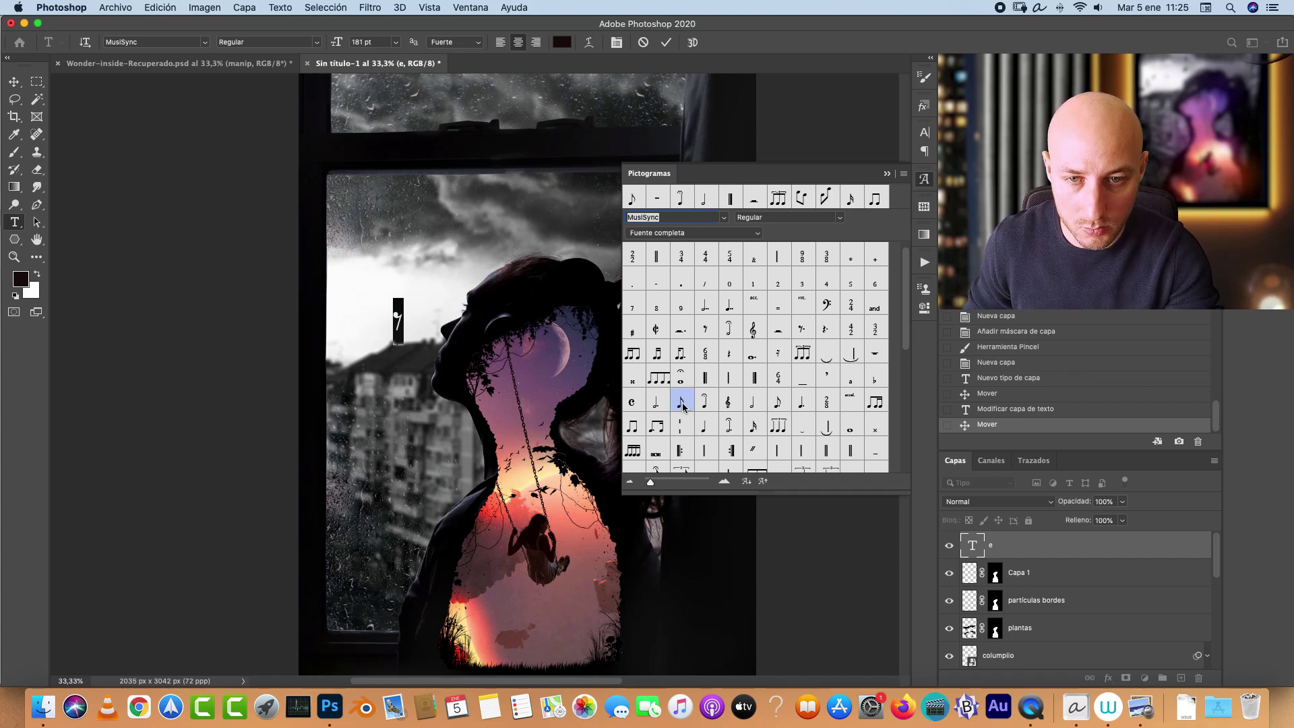
pyautogui.click(682, 403)
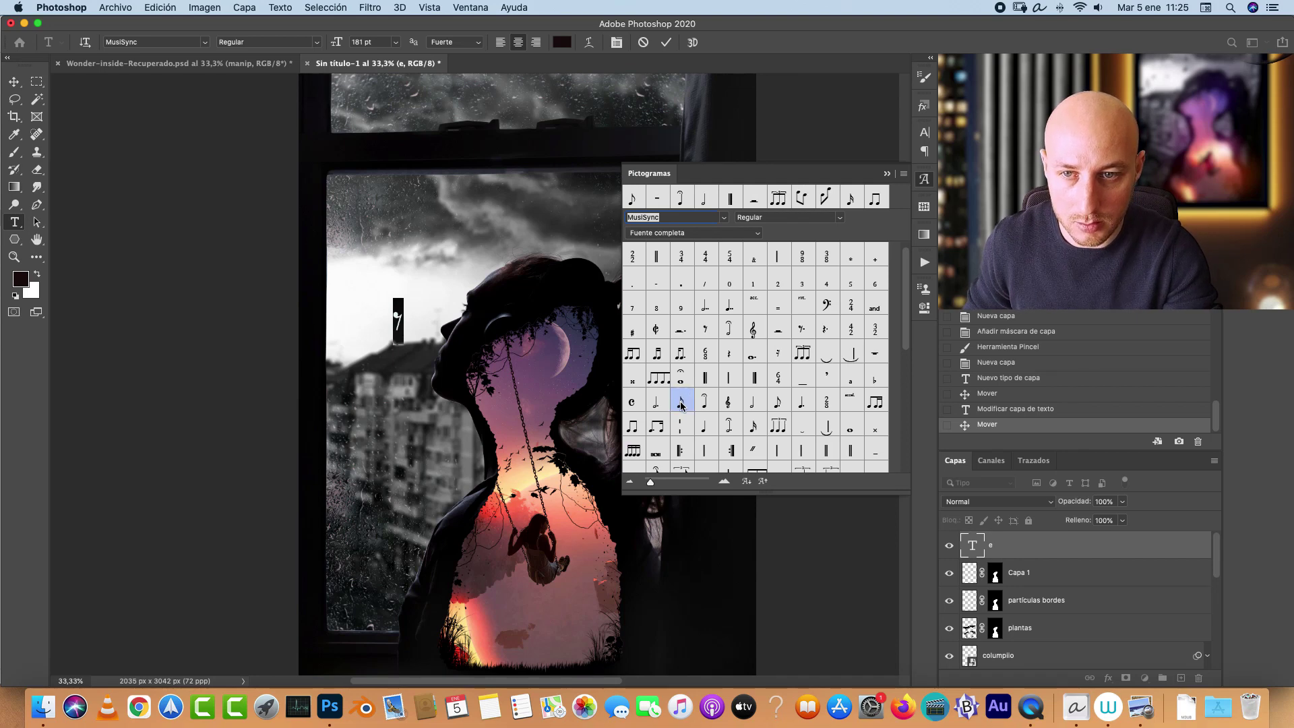
pyautogui.press('Escape')
pyautogui.press('v')
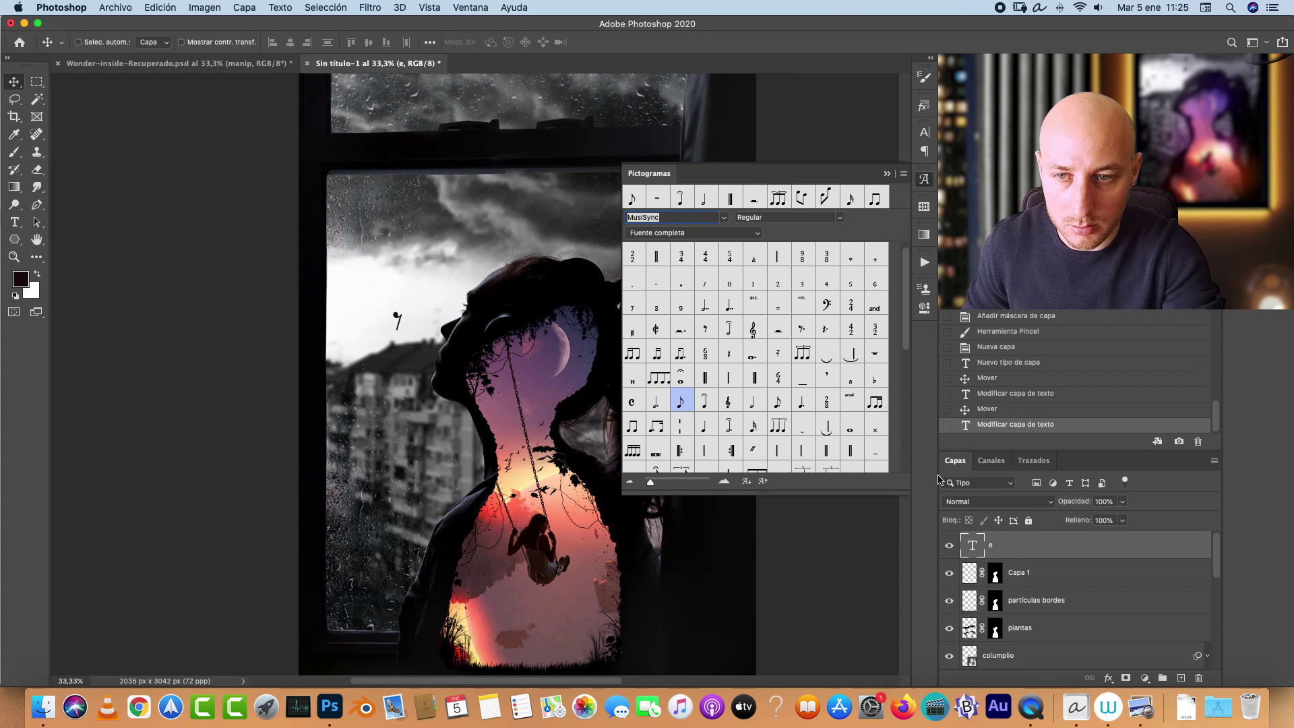
pyautogui.doubleClick(973, 546)
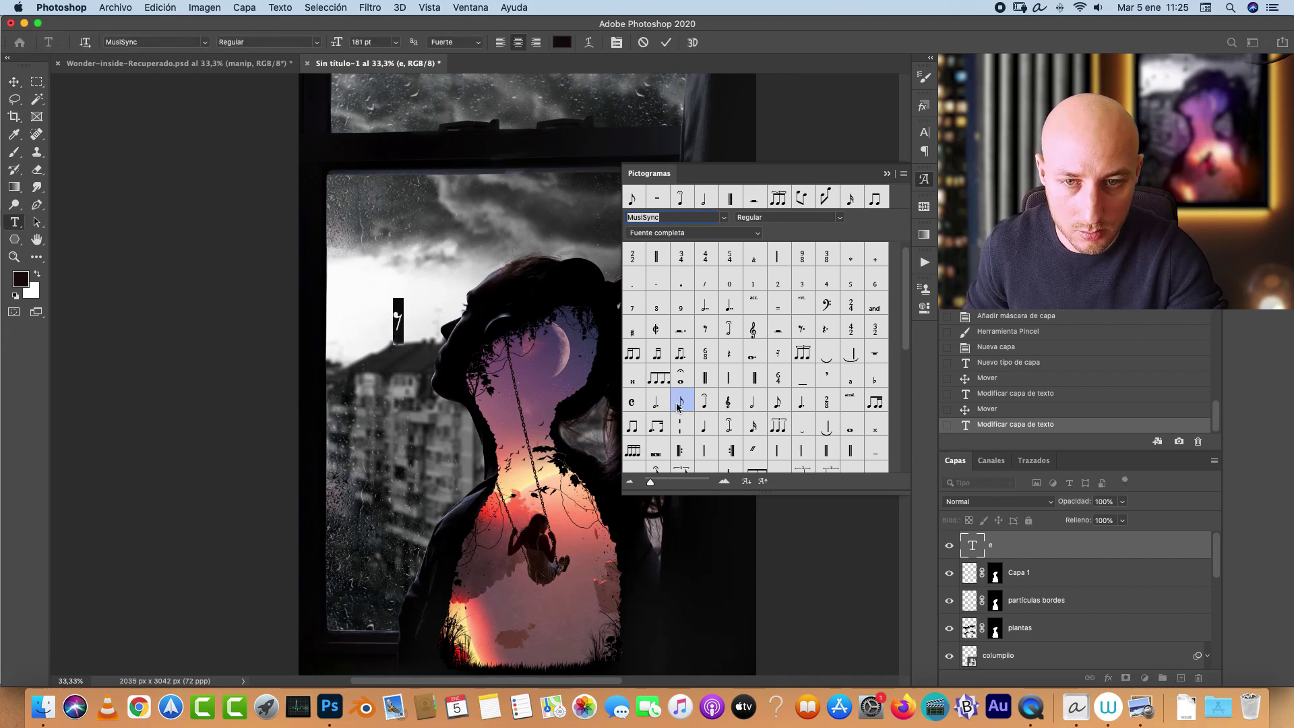
pyautogui.doubleClick(753, 403)
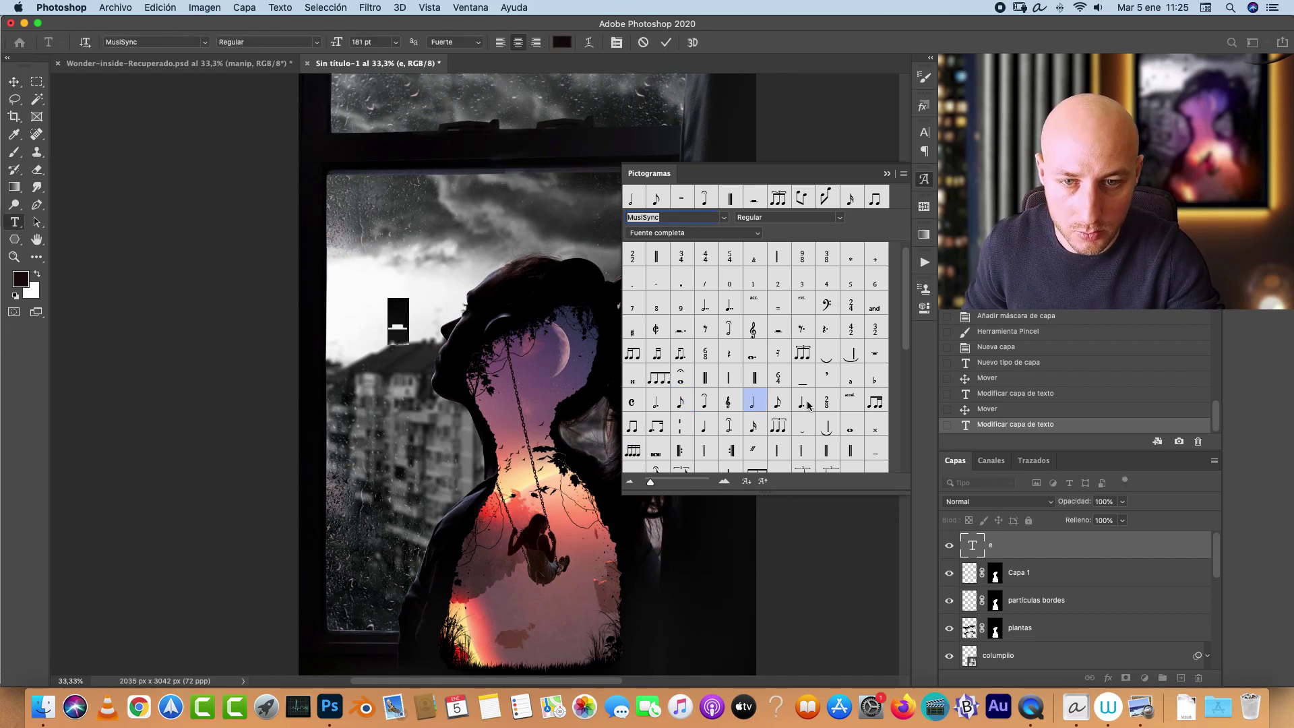
pyautogui.doubleClick(803, 405)
pyautogui.doubleClick(752, 405)
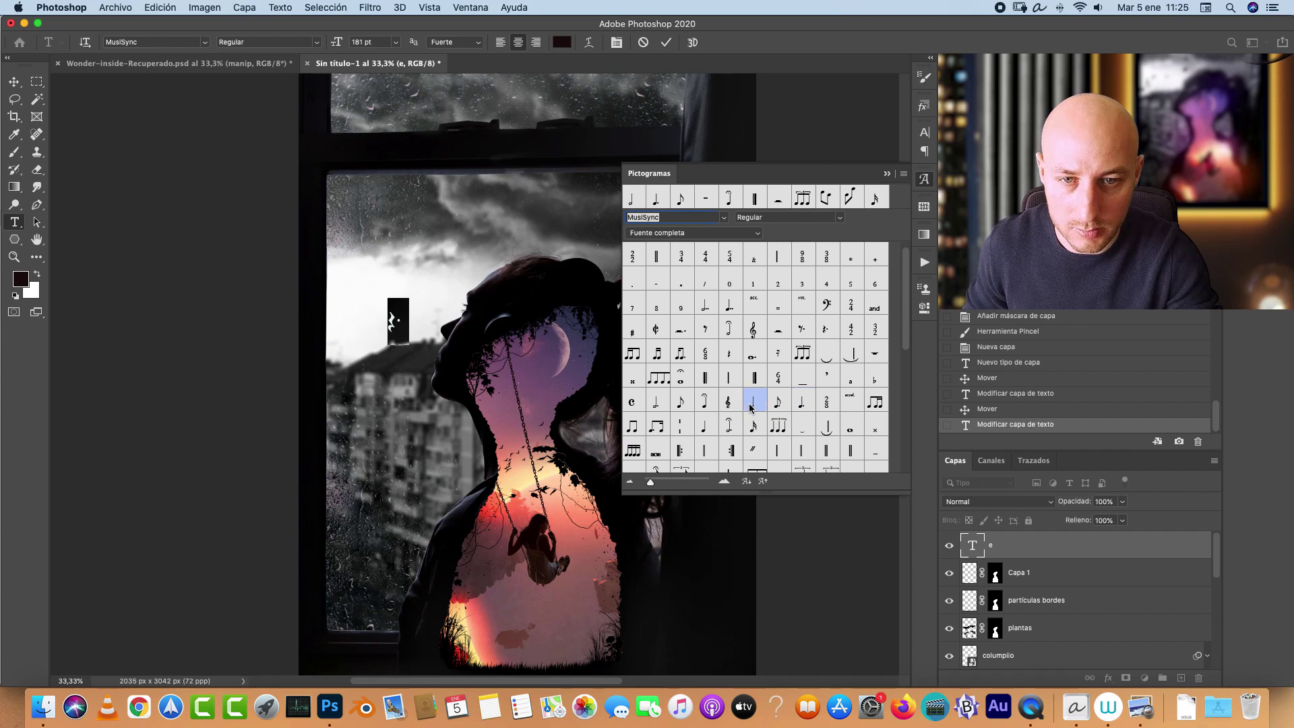
# Step: Turn off the All Caps style for the selected MusiSync symbol
pyautogui.click(617, 42)
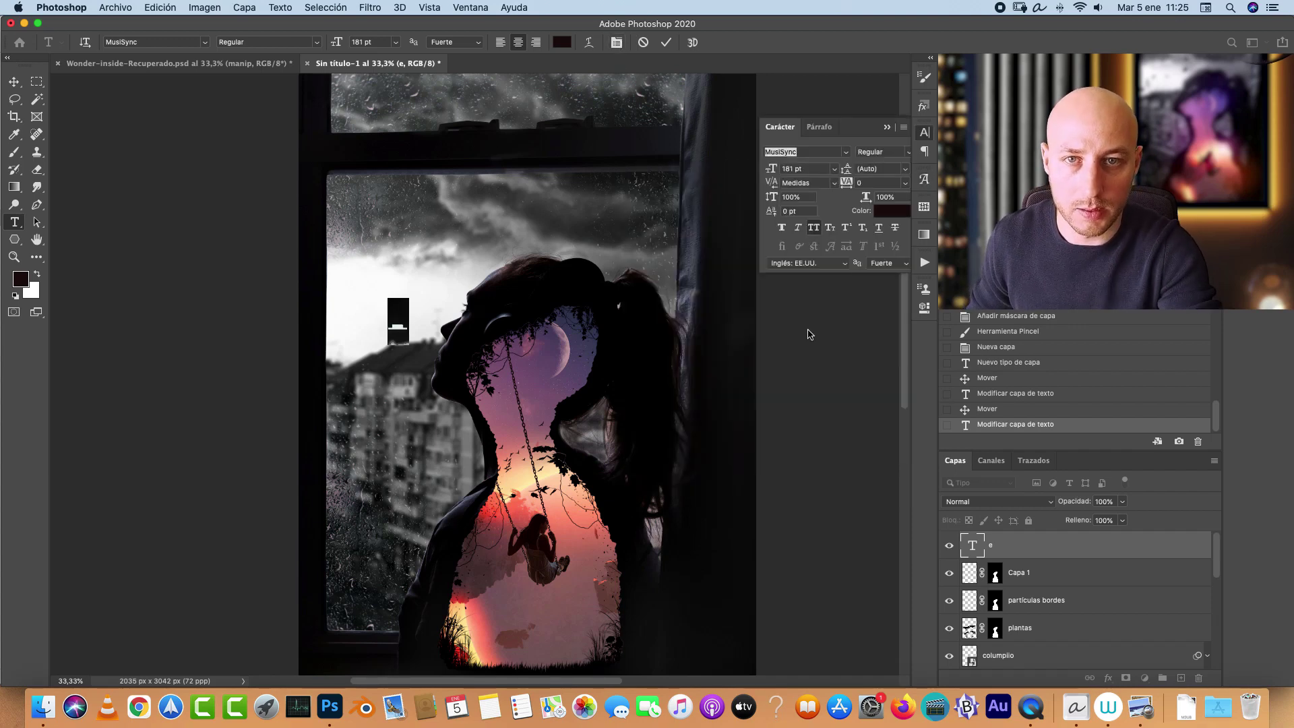
pyautogui.click(814, 227)
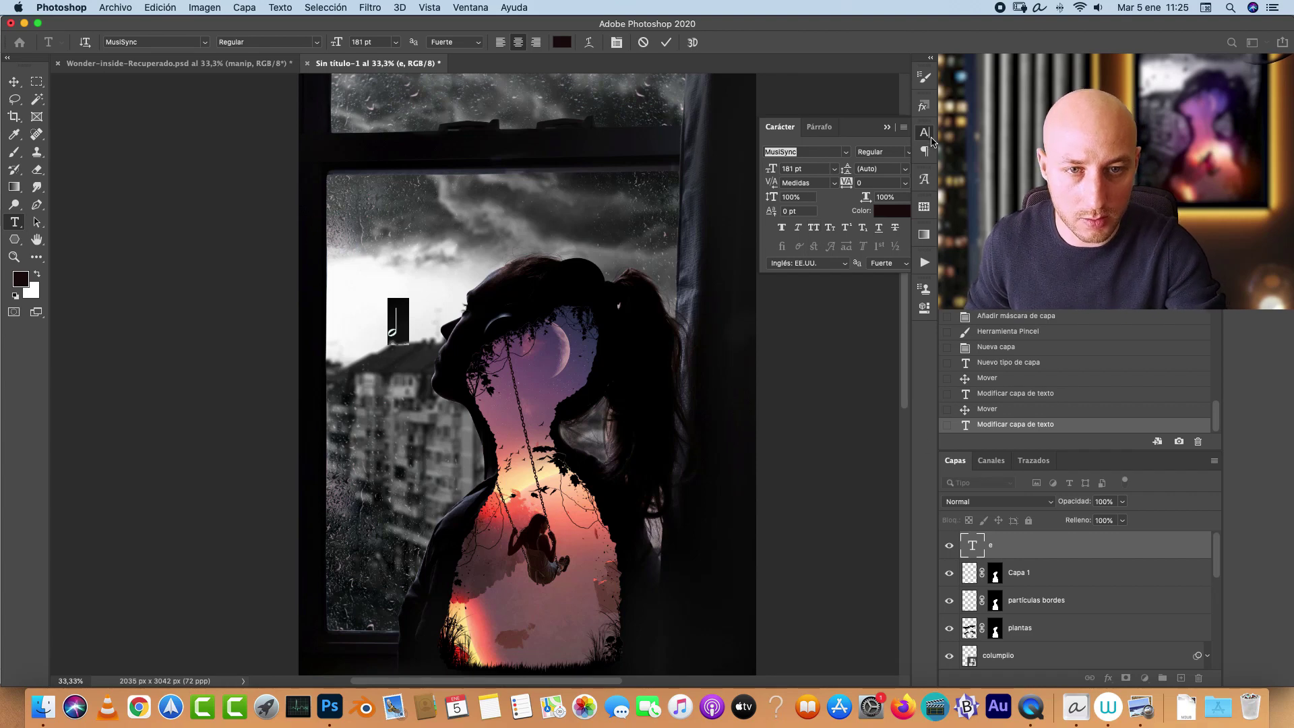
pyautogui.click(923, 152)
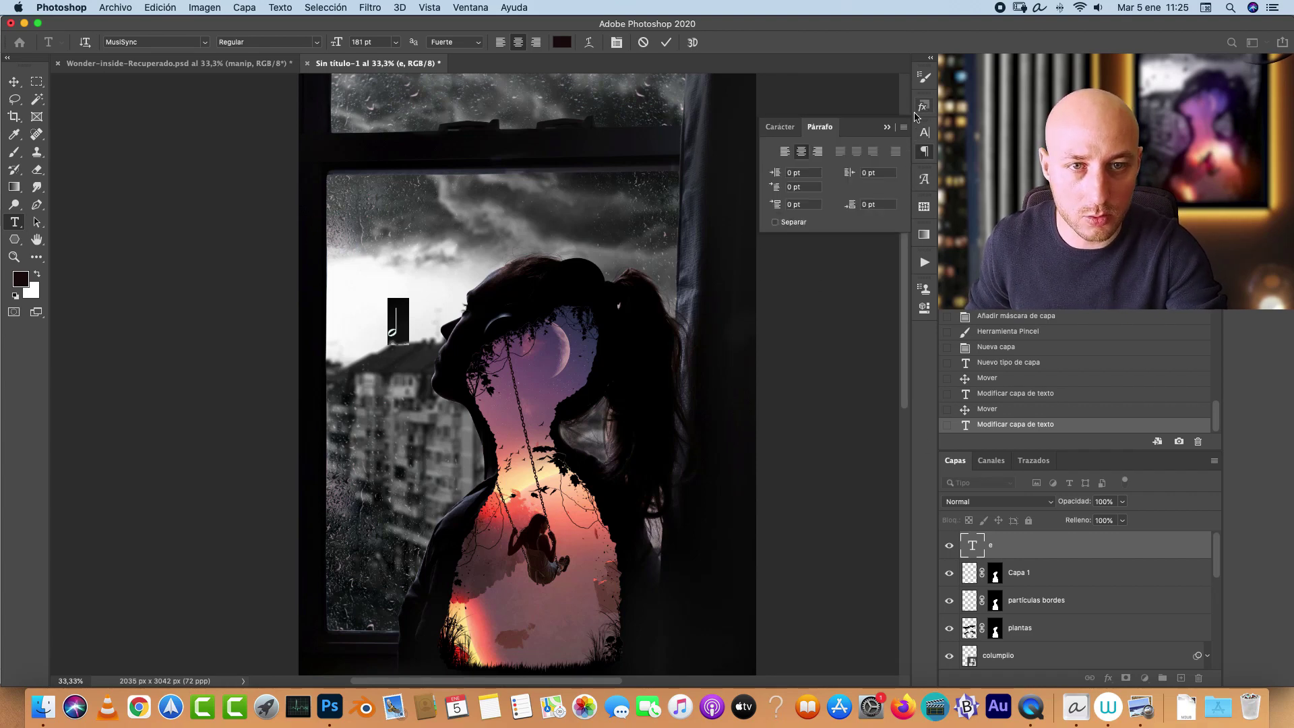
# Step: Display the MusiSync glyphs again and replace the selected half note with the eighth-note glyph
pyautogui.click(471, 8)
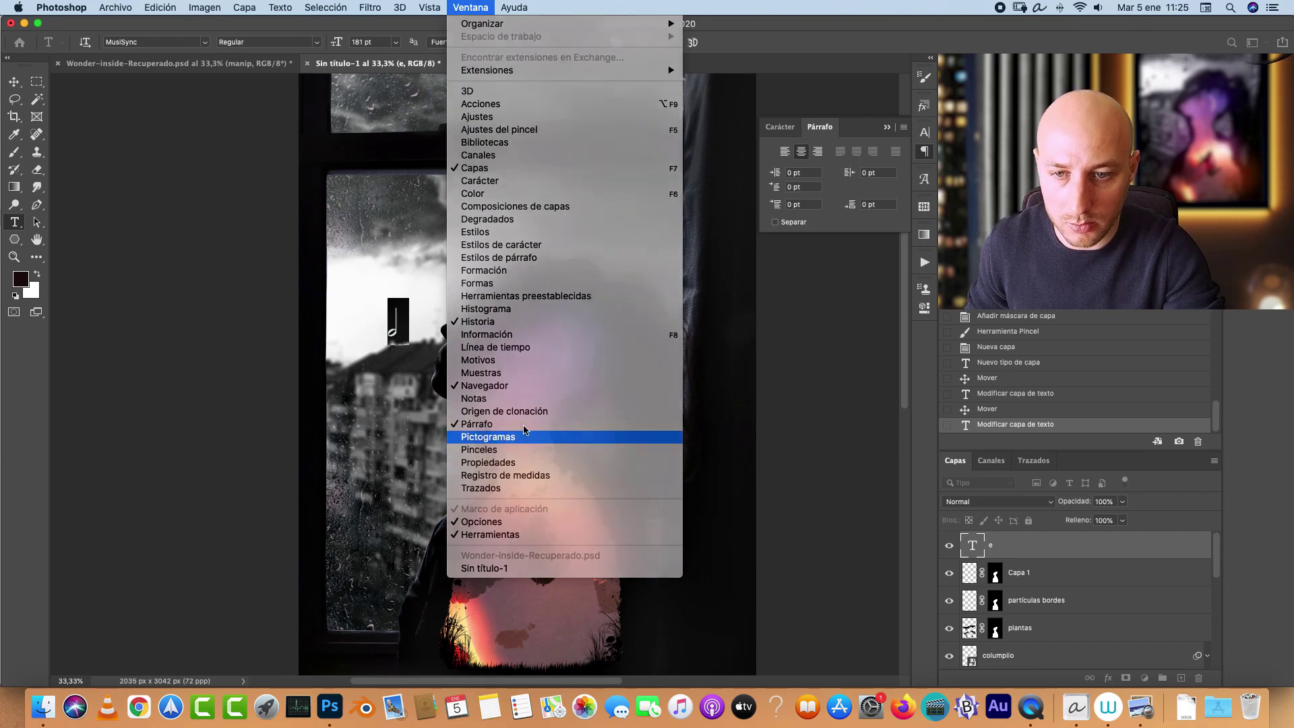
pyautogui.click(524, 435)
pyautogui.doubleClick(681, 403)
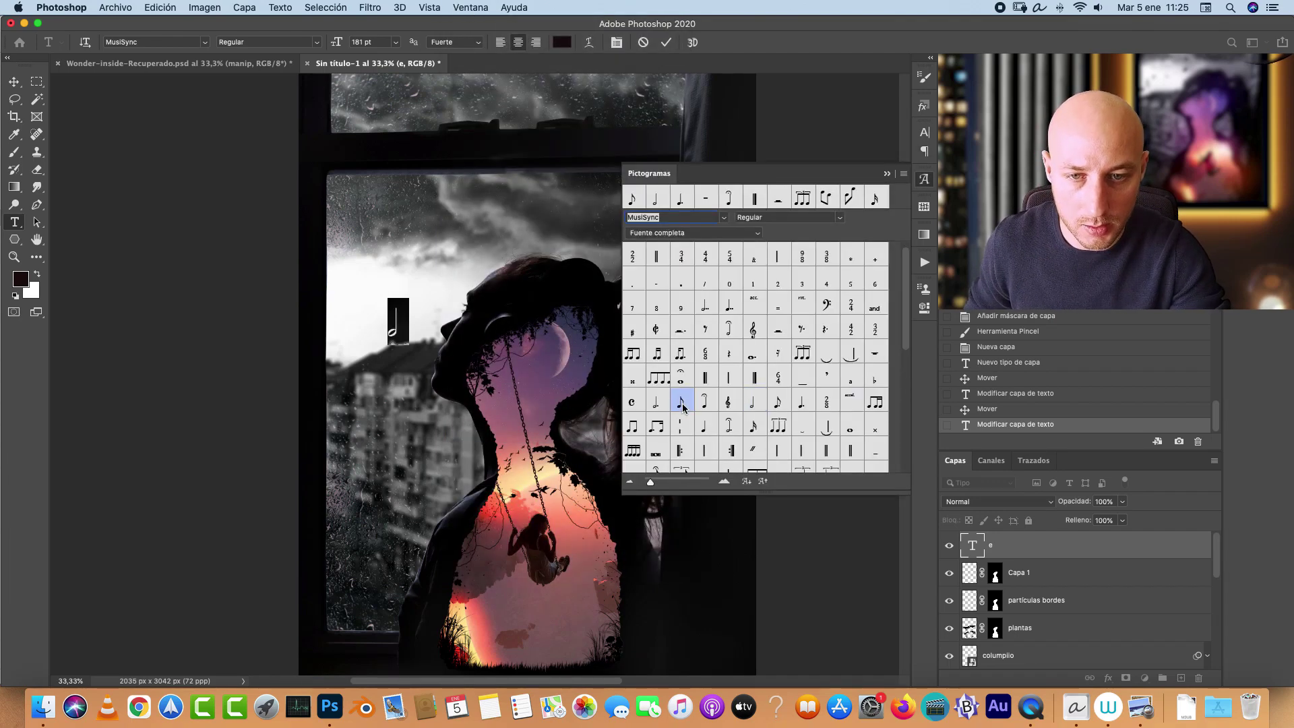
# Step: Enlarge the eighth note in the sky to about 196% and rotate it about 31°
pyautogui.click(886, 173)
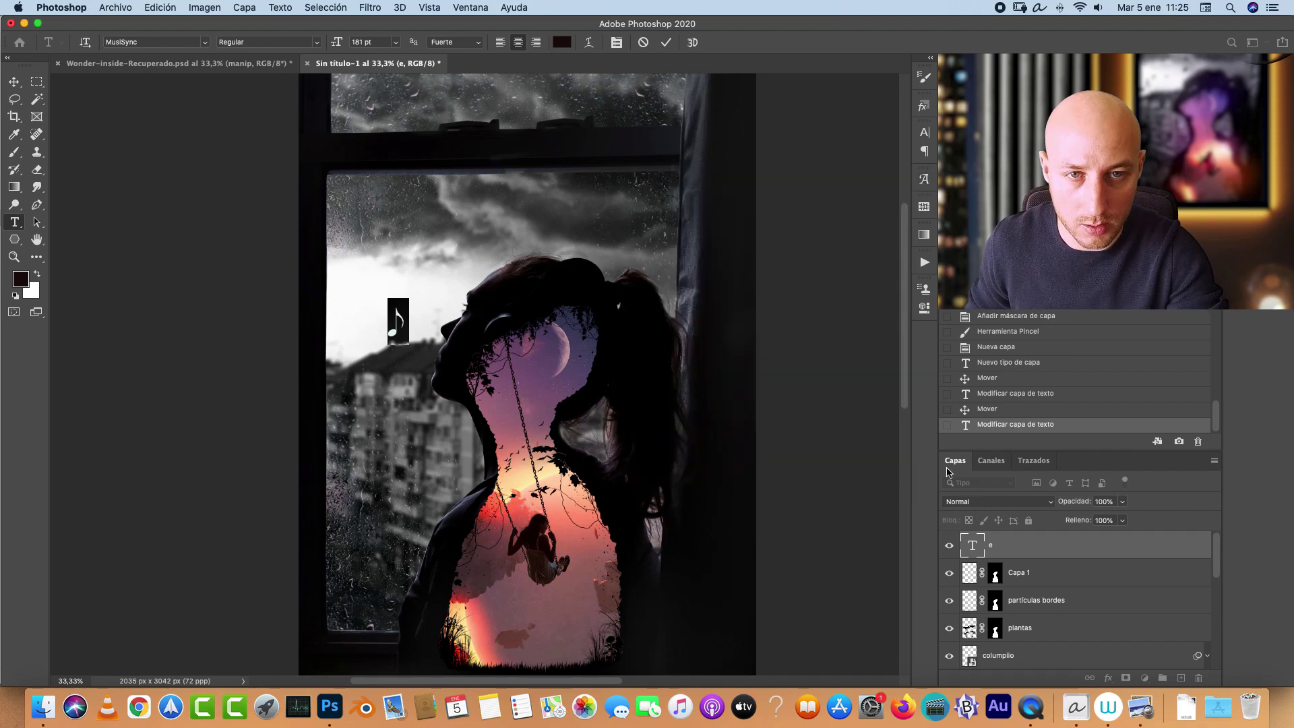
pyautogui.press('Escape')
pyautogui.press('v')
pyautogui.press('super+t')
pyautogui.moveTo(410, 301); pyautogui.dragTo(496, 274)
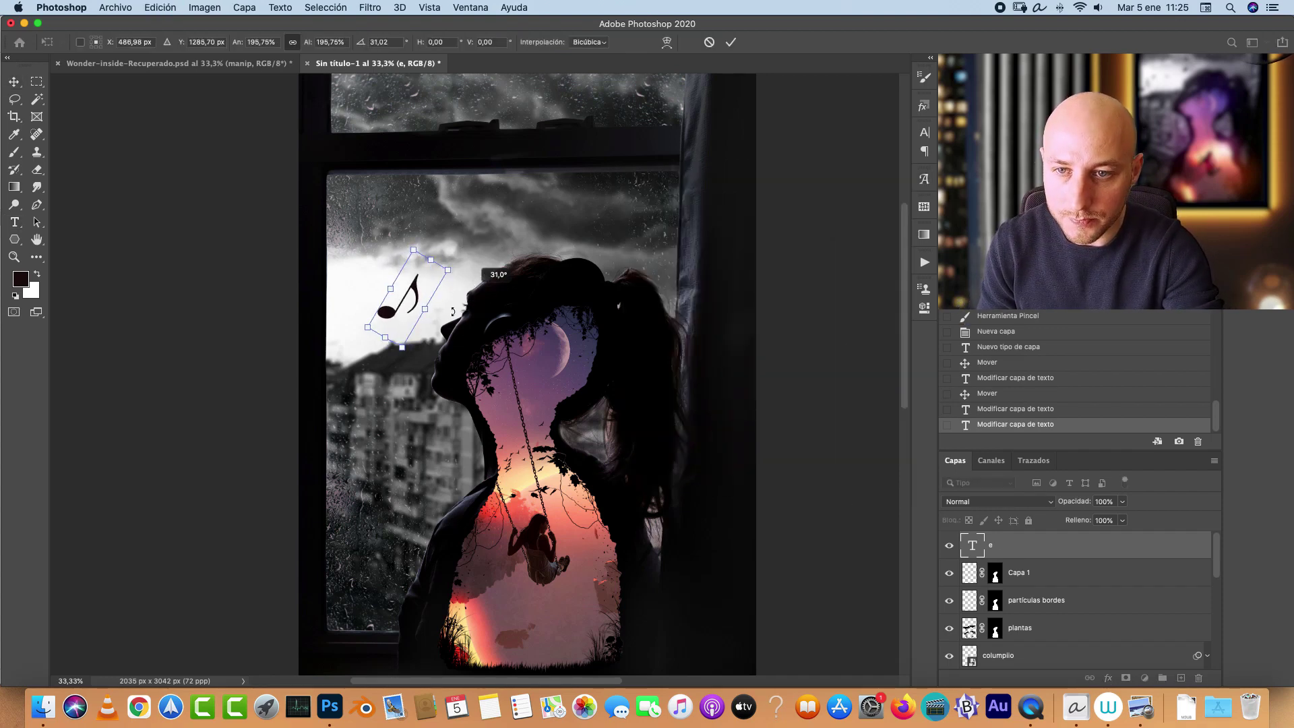
pyautogui.press('Return')
# Step: Delete the eighth-note text layer from the composition
pyautogui.moveTo(451, 332); pyautogui.dragTo(428, 330)
pyautogui.moveTo(1180, 545); pyautogui.dragTo(1198, 677)
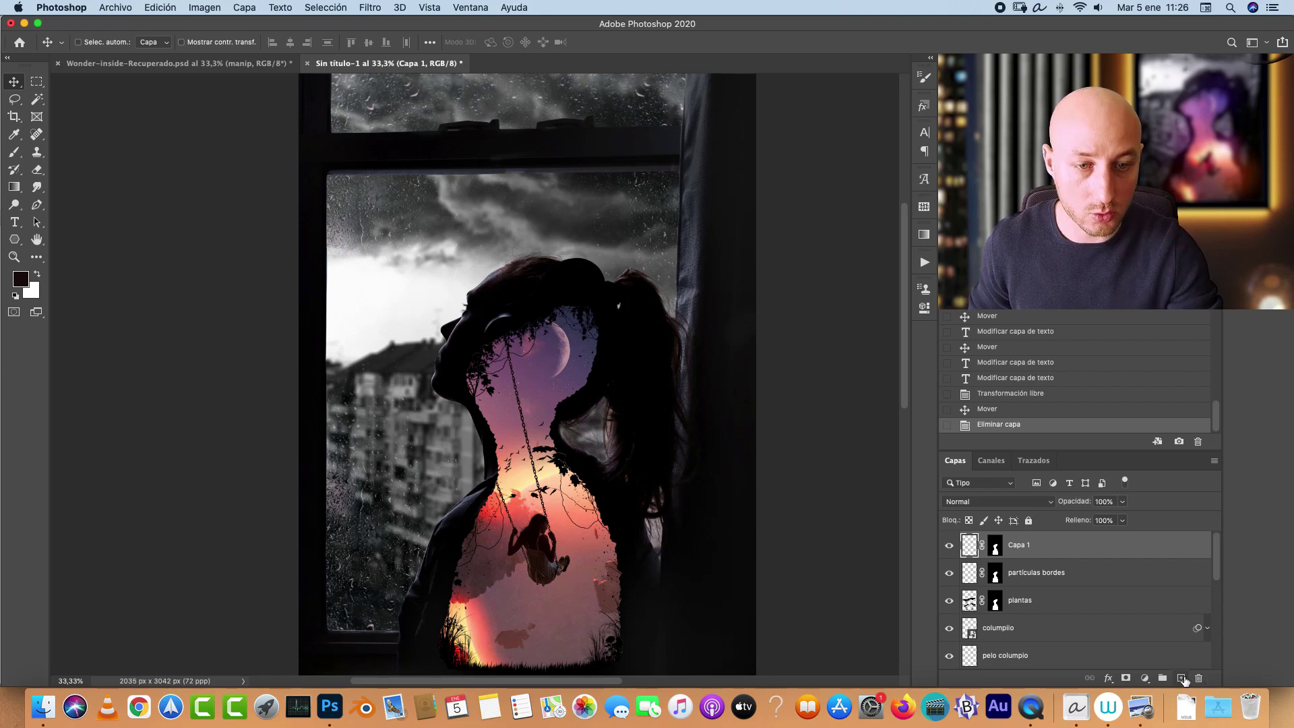
# Step: Add a new layer above Capa 1, set its blending mode to Trama and name it Halos
pyautogui.click(1180, 678)
pyautogui.click(981, 502)
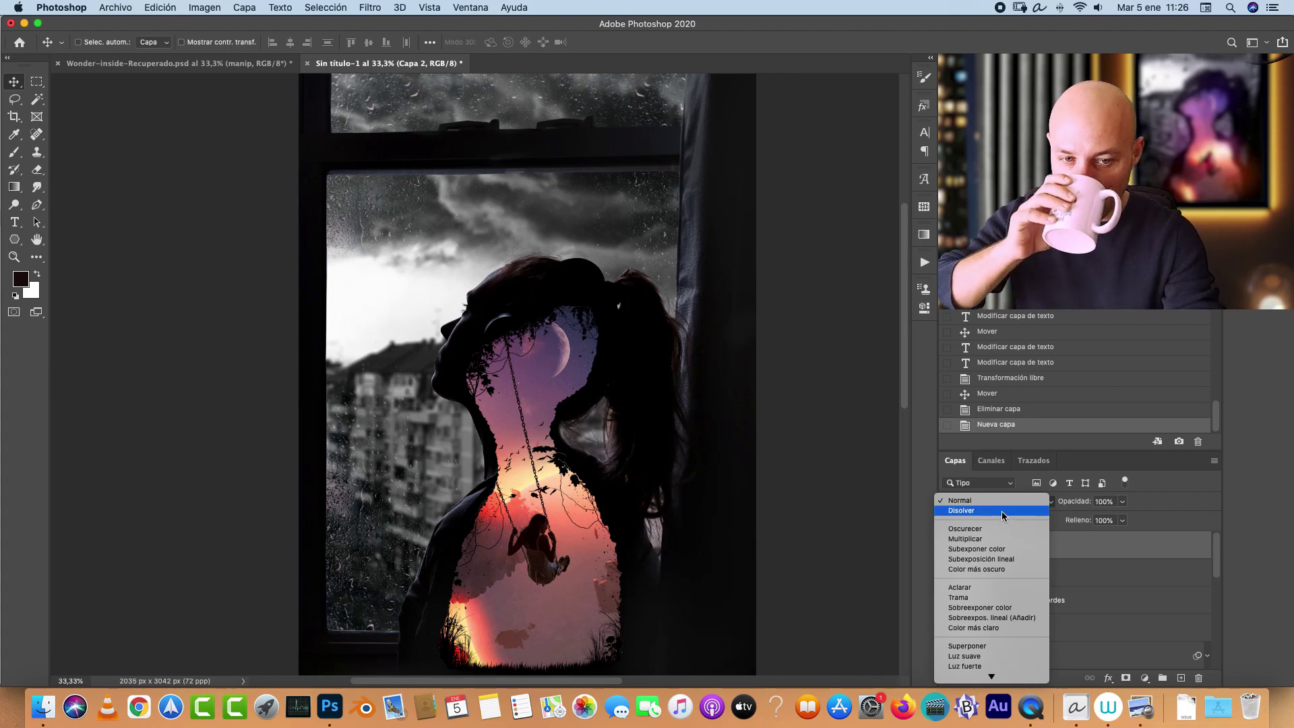
pyautogui.click(980, 606)
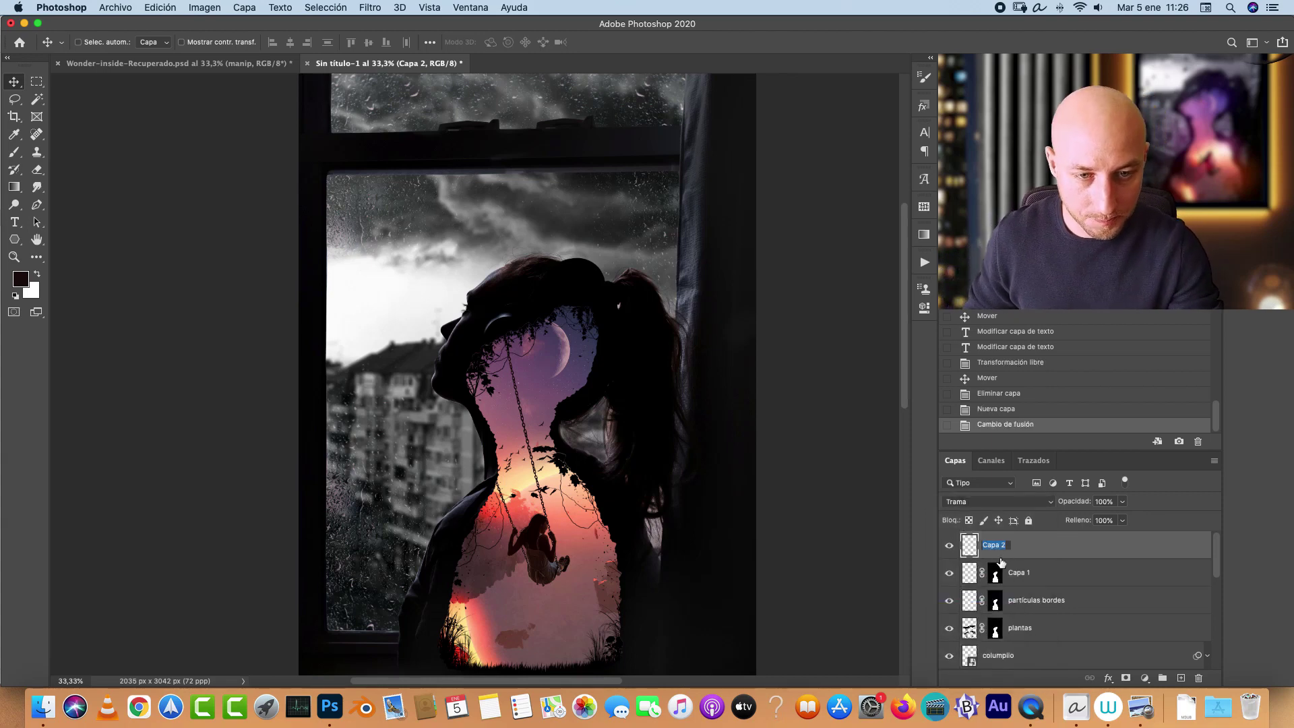
pyautogui.write('Halos')
pyautogui.press('Return')
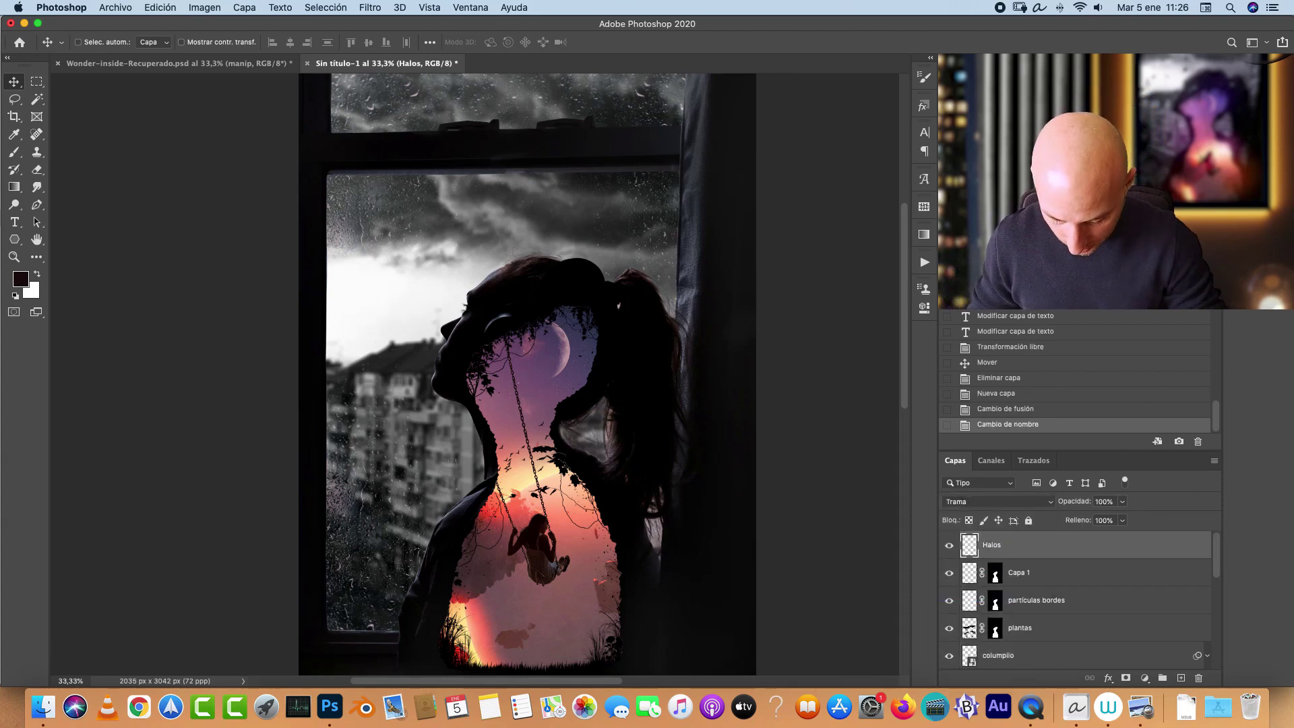
# Step: Set up the Brush with the soft round general tip at 400 px and 0% hardness
pyautogui.press('b')
pyautogui.rightClick(517, 251)
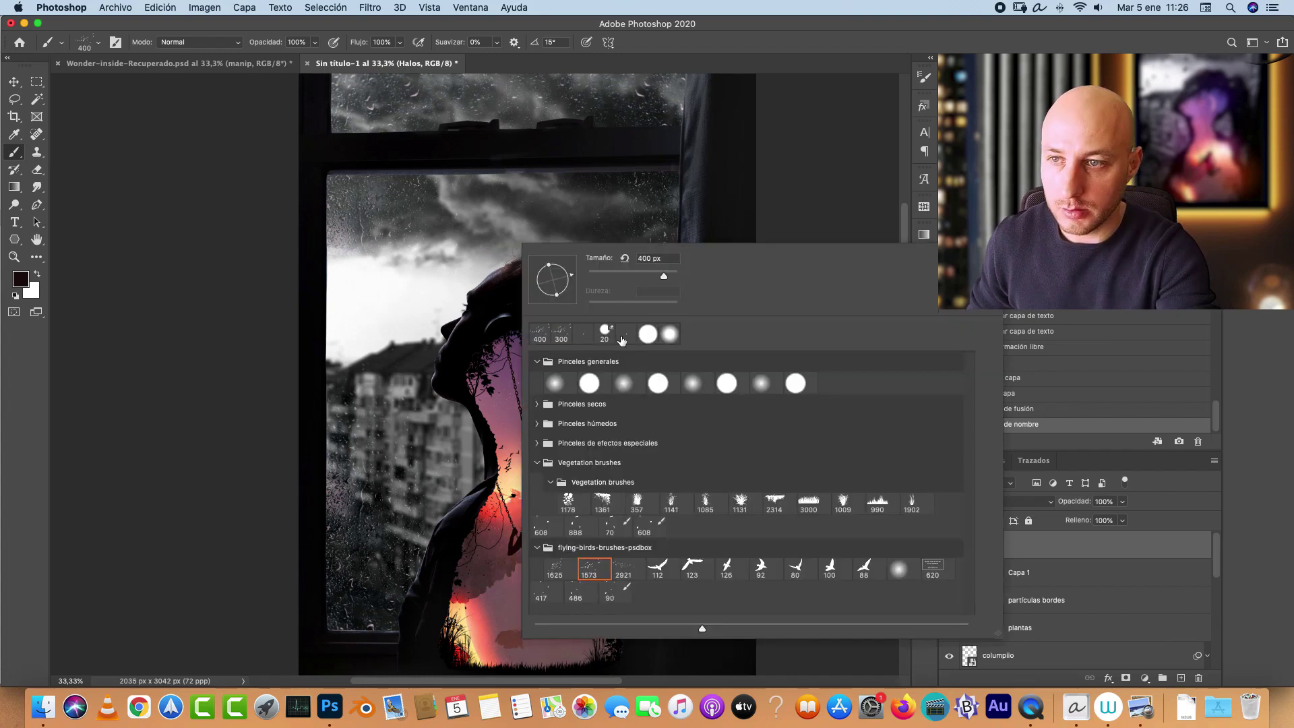
pyautogui.click(623, 382)
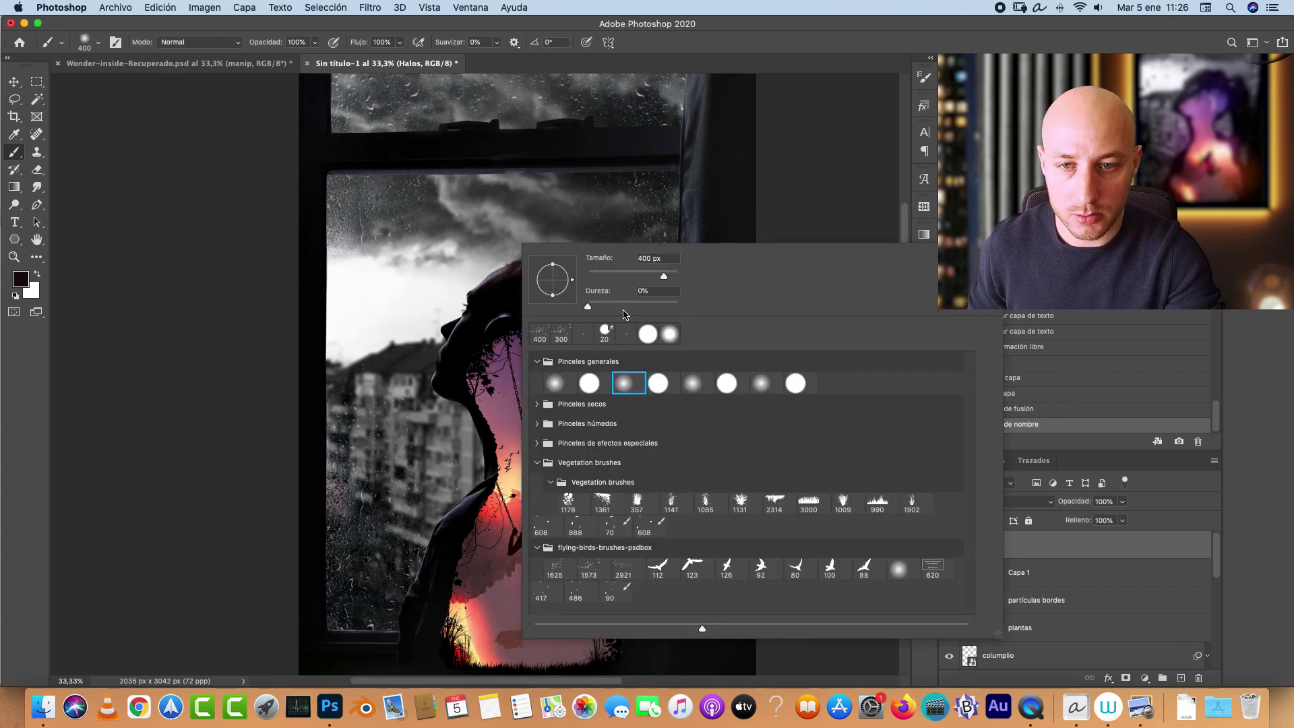
pyautogui.click(1066, 555)
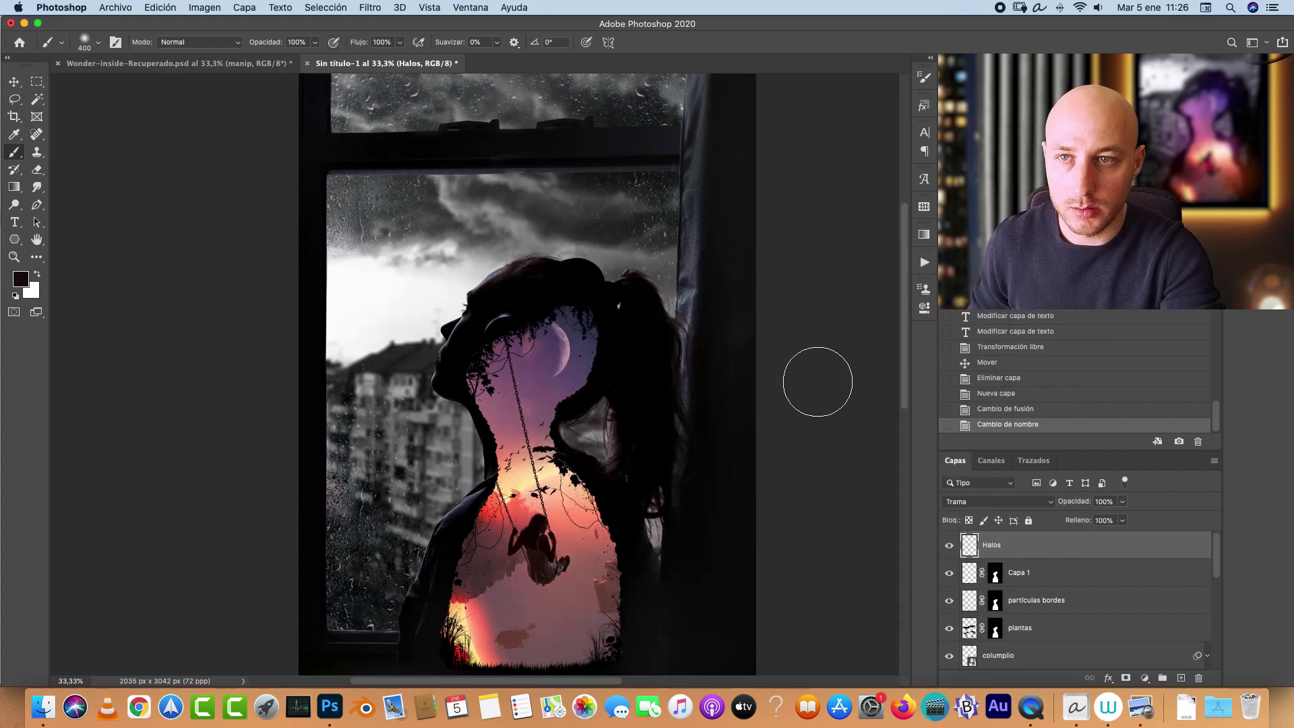
# Step: Sample the yellow glow beside the lower-left plants and change the foreground colour to brownish orange #815224
pyautogui.scroll(1, 549, 391)
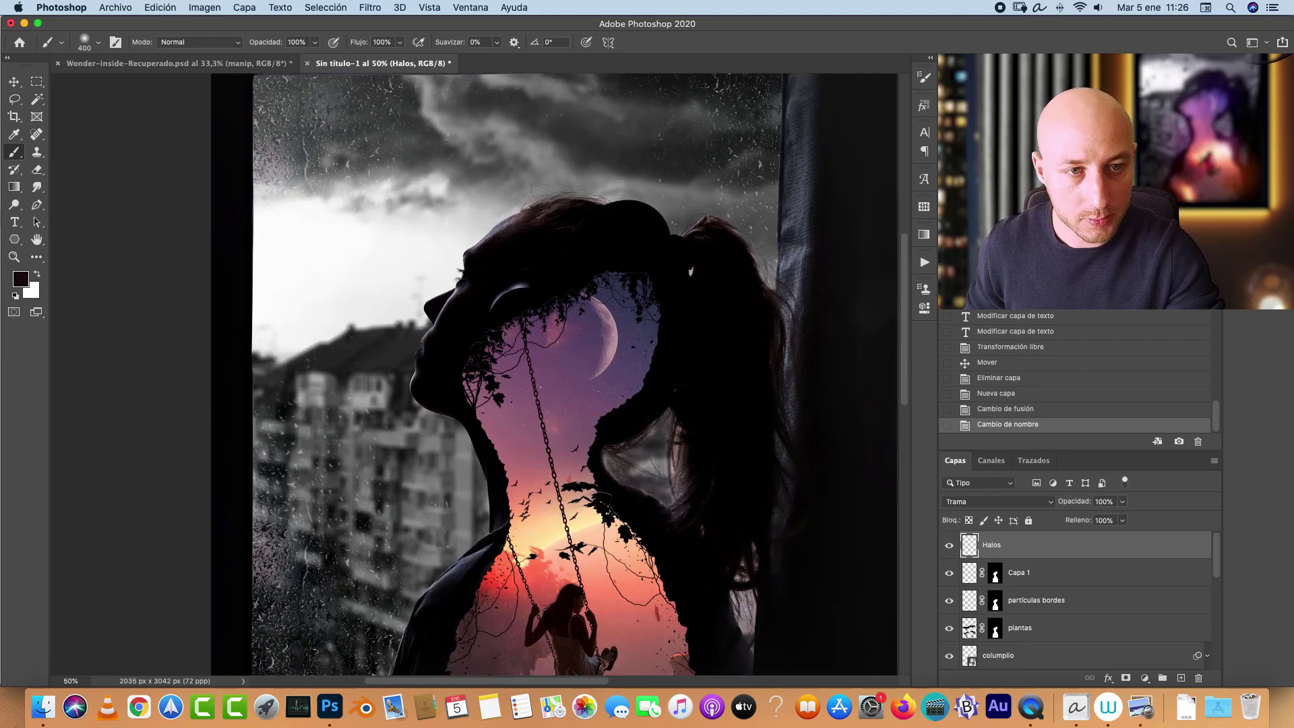
pyautogui.scroll(-5, 549, 391)
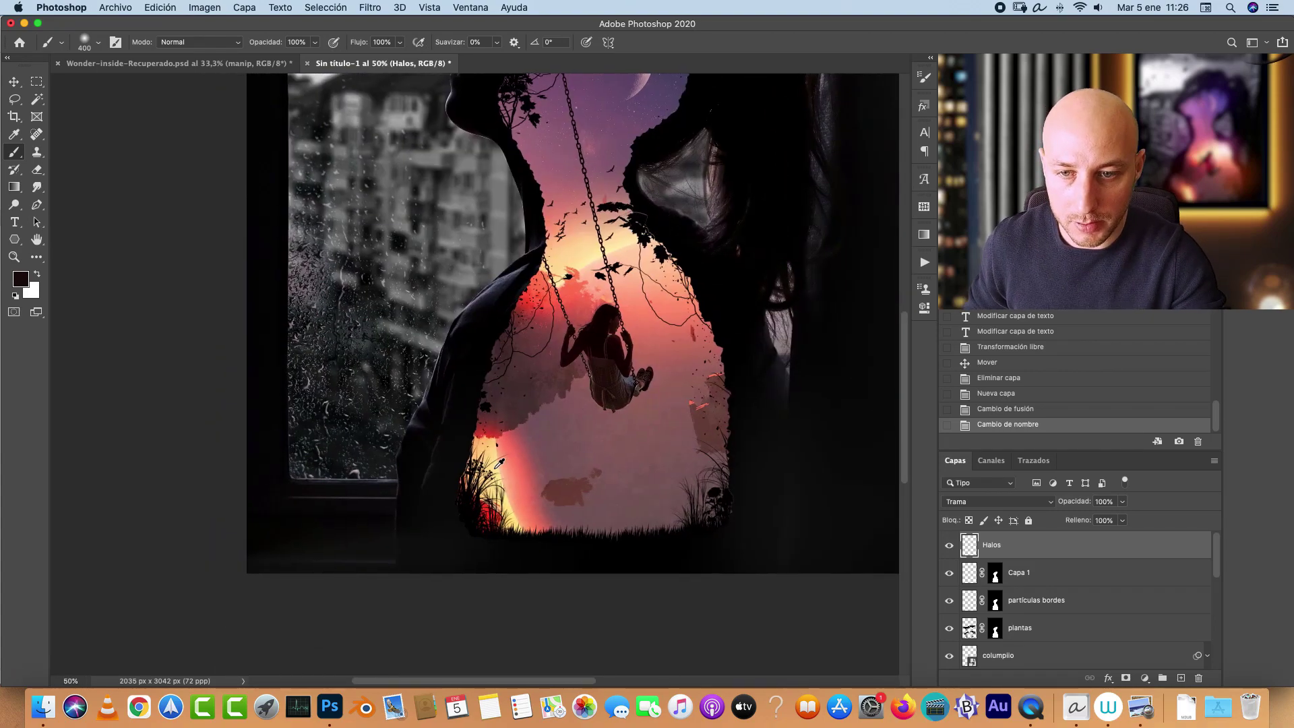
pyautogui.keyDown('alt'); pyautogui.click(495, 468); pyautogui.keyUp('alt')
pyautogui.press('super+plus')
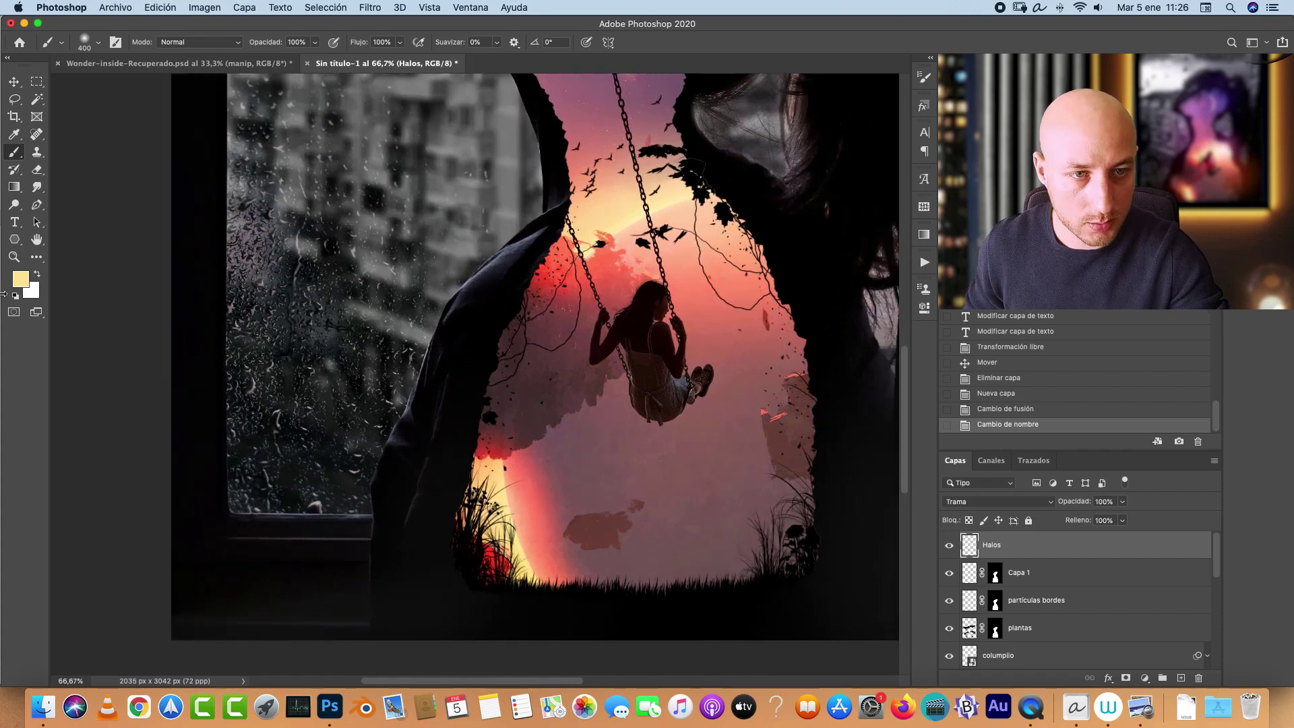
pyautogui.click(22, 279)
pyautogui.click(556, 280)
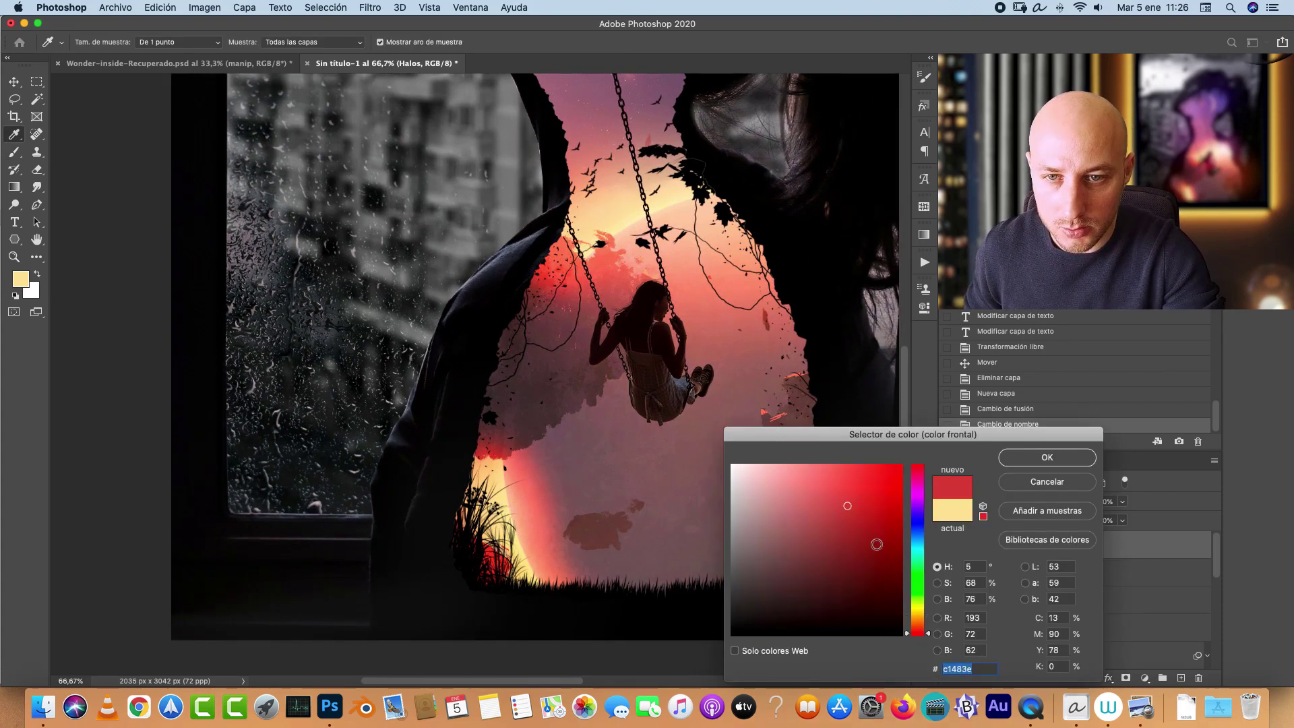
pyautogui.click(921, 620)
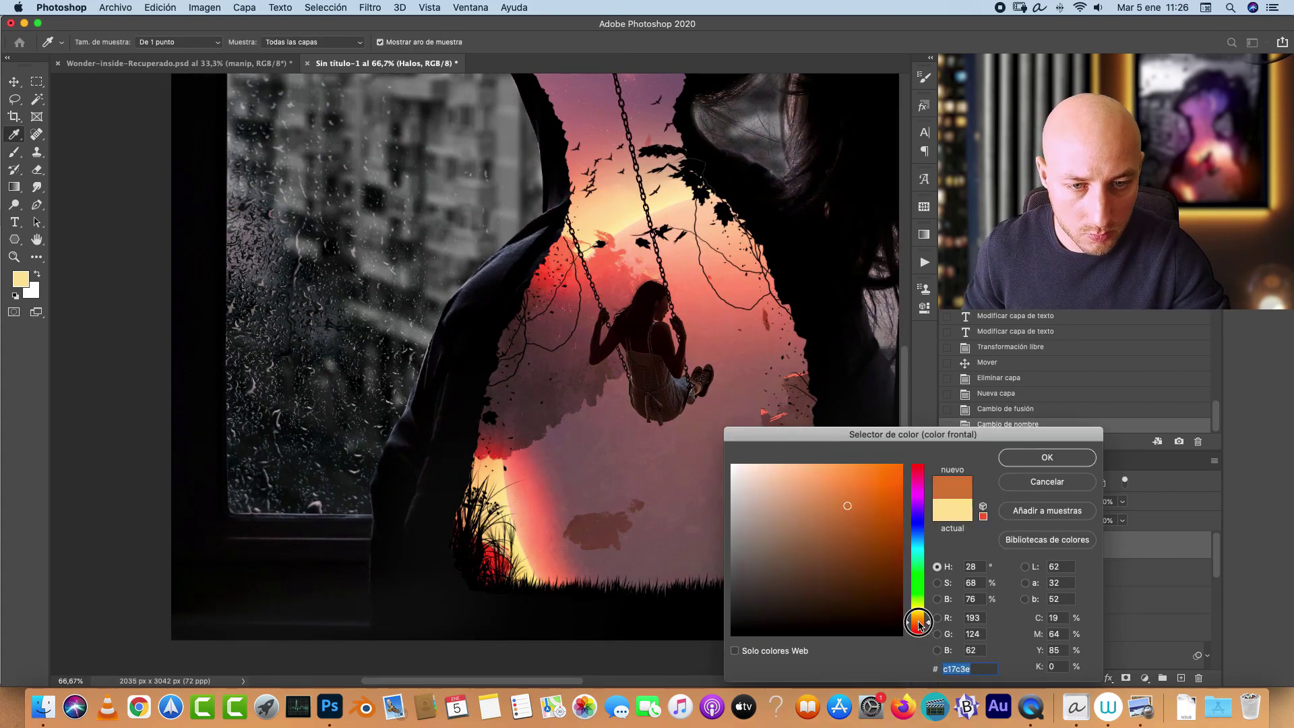
pyautogui.click(1046, 457)
# Step: Try a 500 px brown-orange glow at 100% opacity over the silhouette's lower-left grasses, and undo it
pyautogui.press('b')
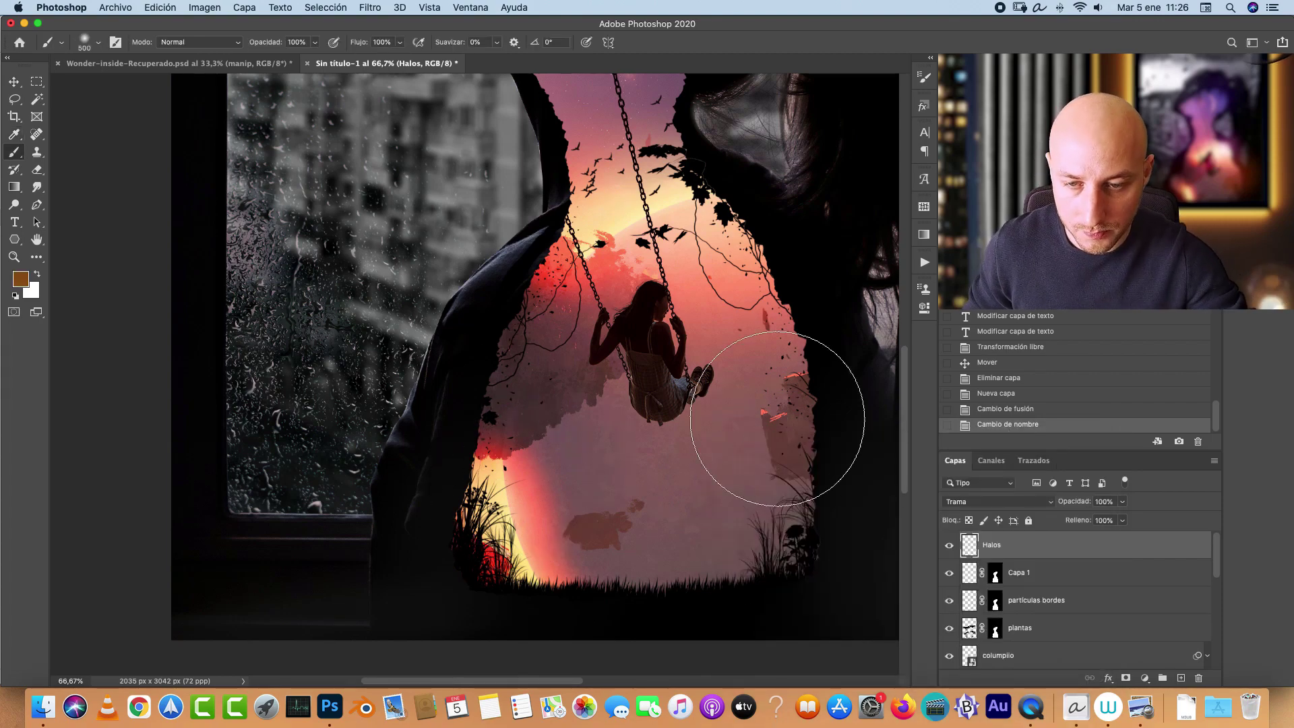
pyautogui.press('1')
pyautogui.press('1')
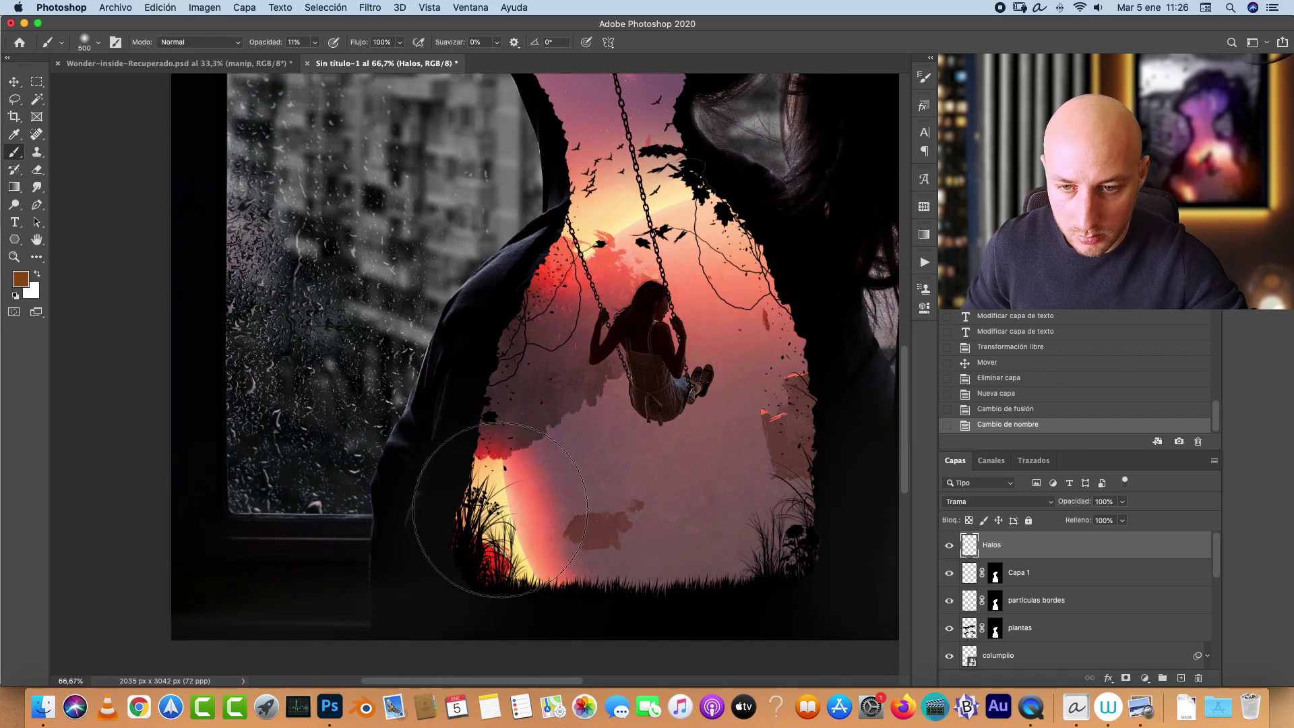
pyautogui.press('0')
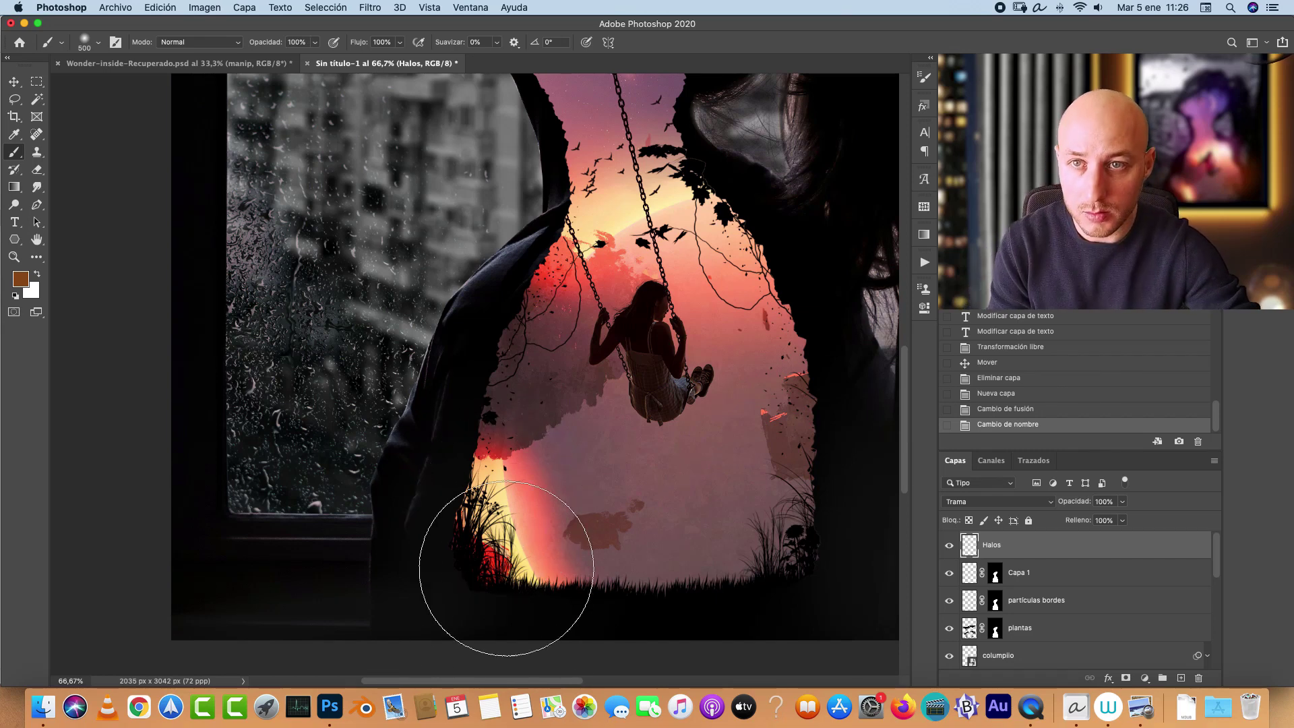
pyautogui.click(508, 530)
pyautogui.press('super+z')
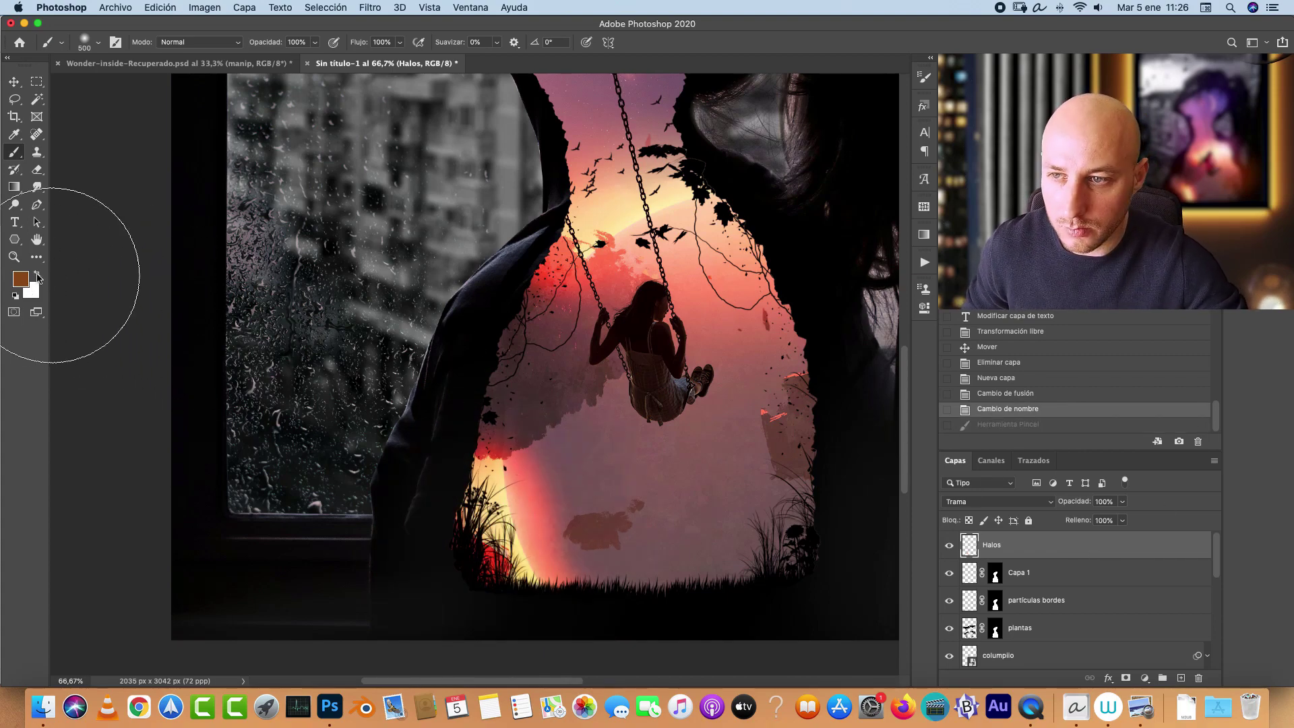
# Step: Set the foreground colour to orange-red #d45016
pyautogui.click(21, 279)
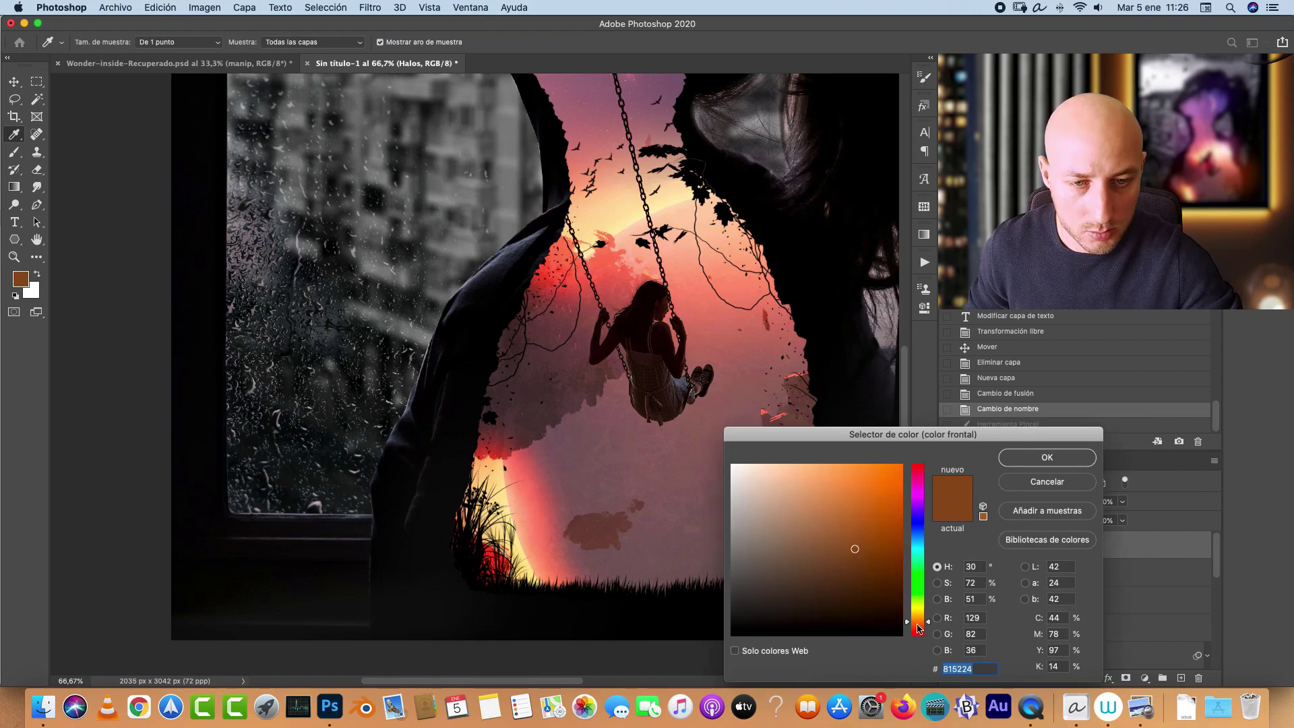
pyautogui.moveTo(918, 628); pyautogui.dragTo(922, 630)
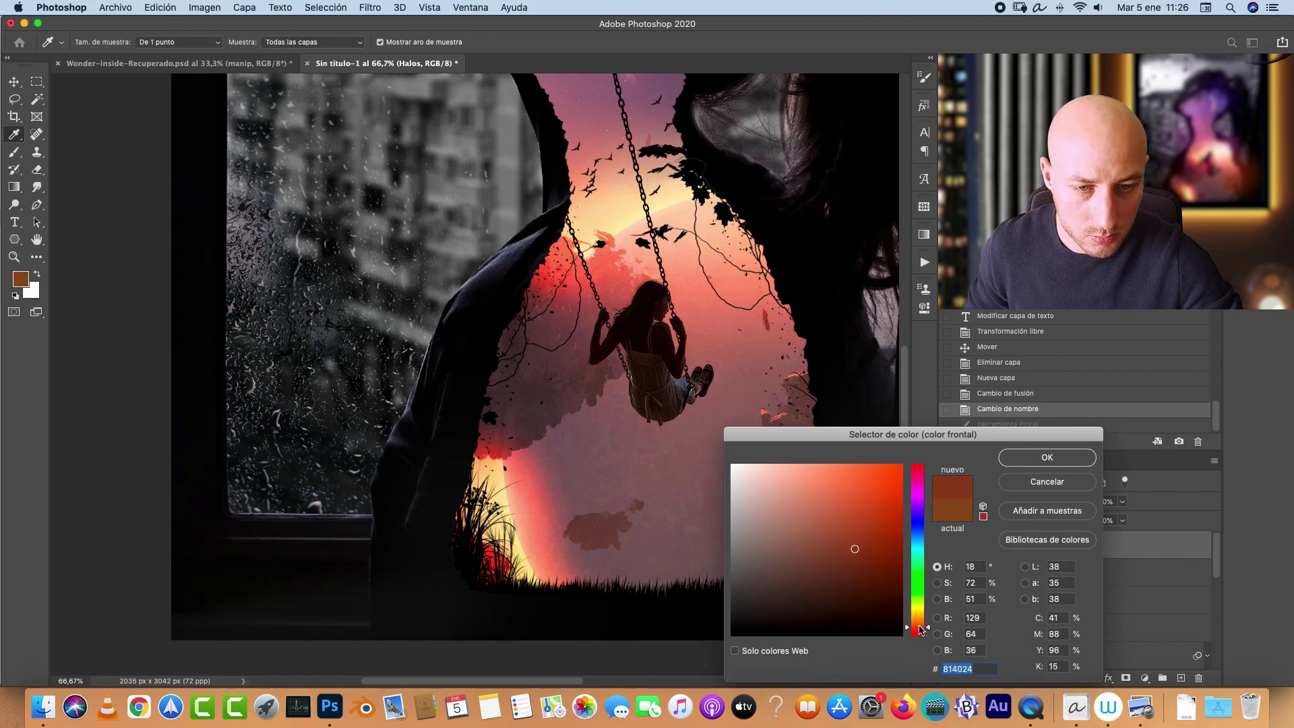
pyautogui.click(1047, 457)
# Step: Paint an orange-red glow over the lower-left grasses on the Halos layer, using 250 px and 400 px soft brush dabs
pyautogui.press('b')
pyautogui.click(504, 514)
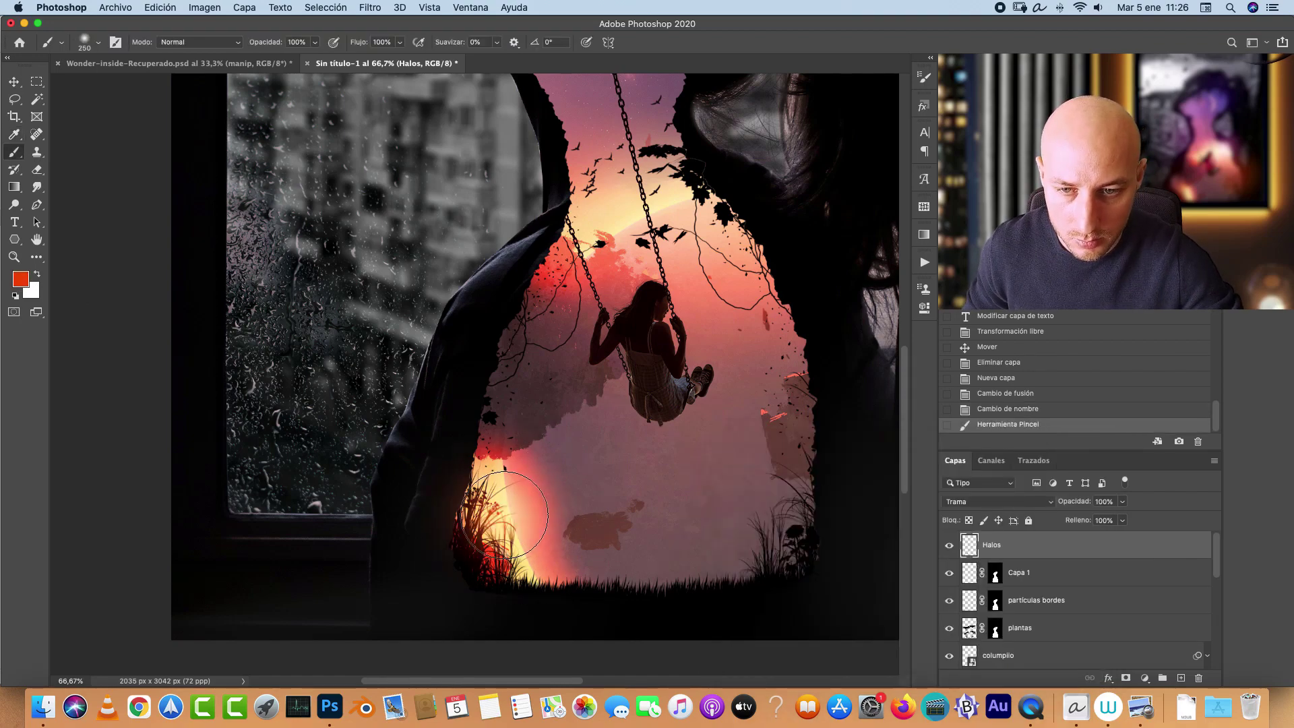
pyautogui.press(']')
pyautogui.press(']')
pyautogui.press(']')
pyautogui.click(499, 520)
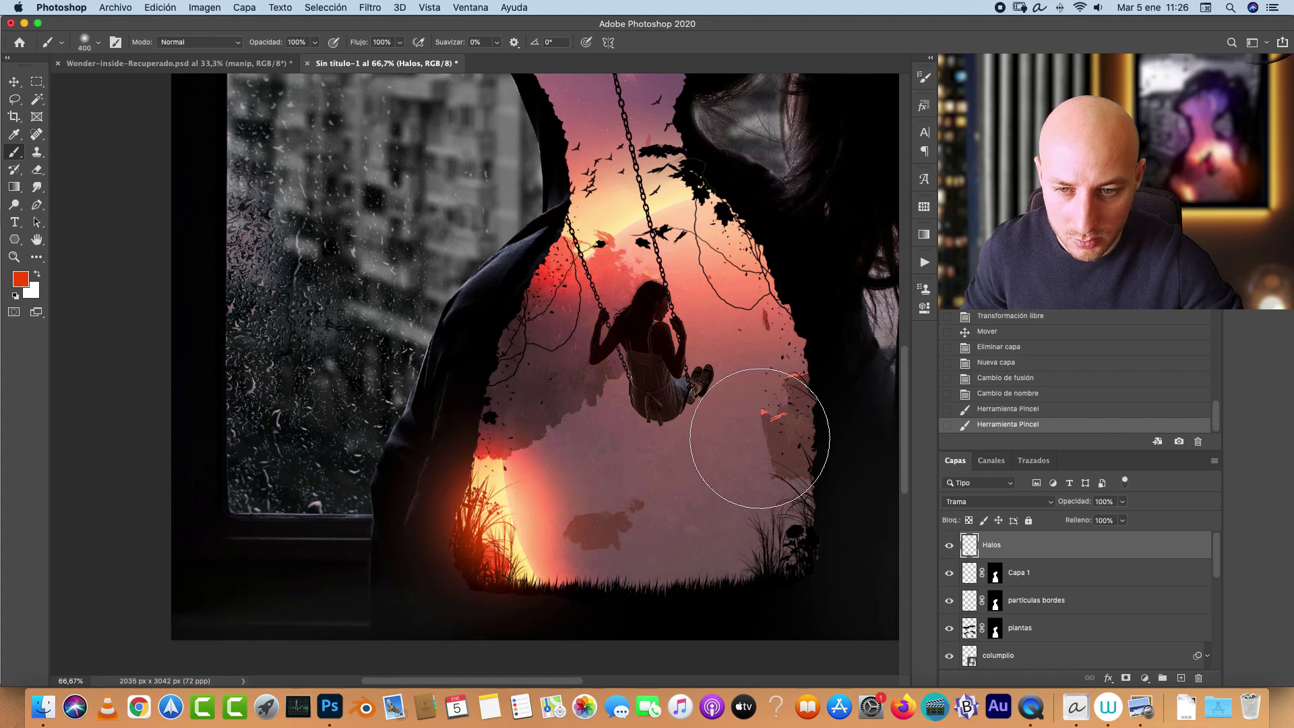
# Step: Try a 400 px orange-red glow on the silhouette's right edge beside the swing, and undo it
pyautogui.scroll(5, 774, 462)
pyautogui.hscroll(4, 774, 462)
pyautogui.click(637, 435)
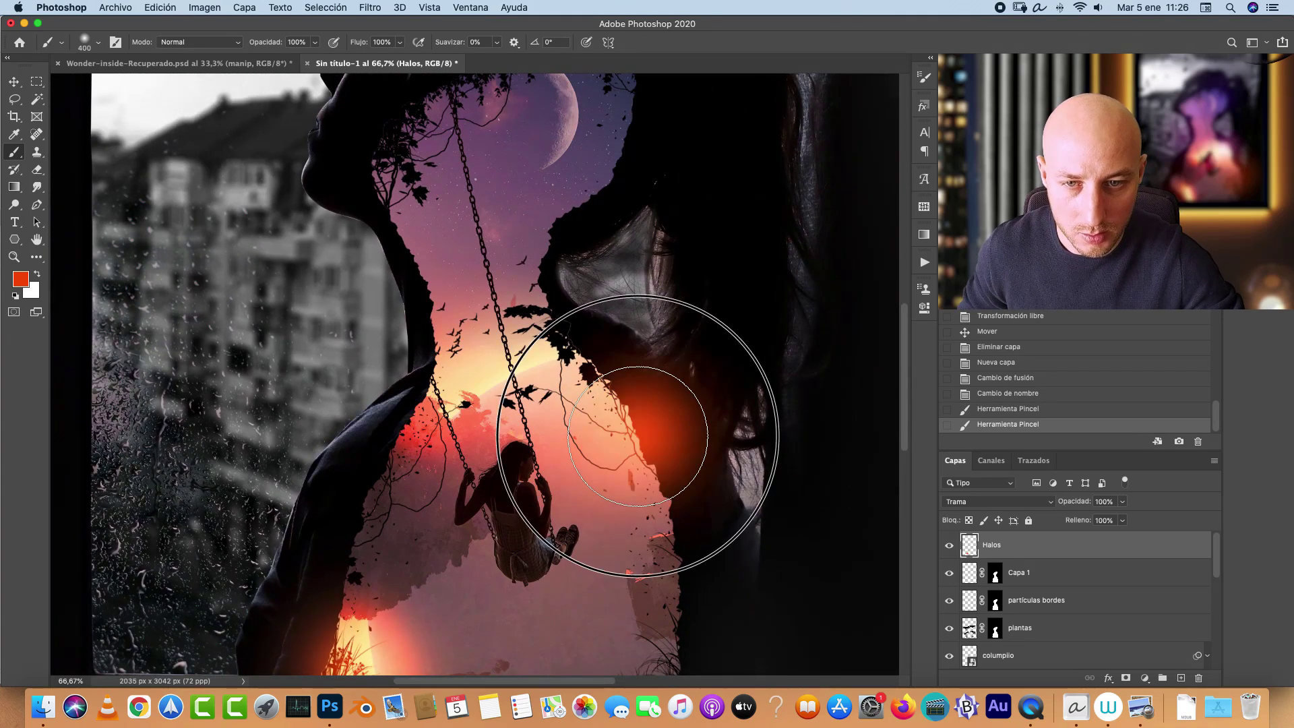
pyautogui.press('super+z')
# Step: Choose a more muted red foreground colour and paint a 400 px glow along the silhouette's right edge beside the swing
pyautogui.click(20, 278)
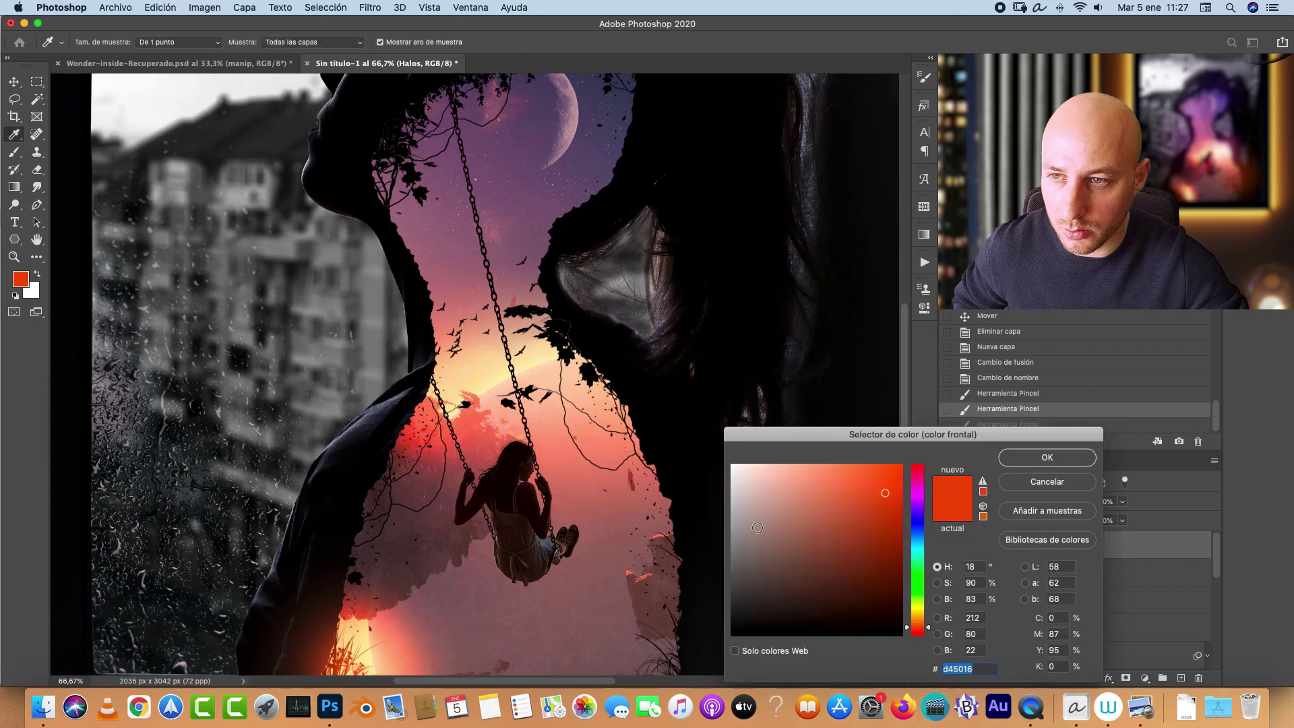
pyautogui.moveTo(847, 492); pyautogui.dragTo(822, 514)
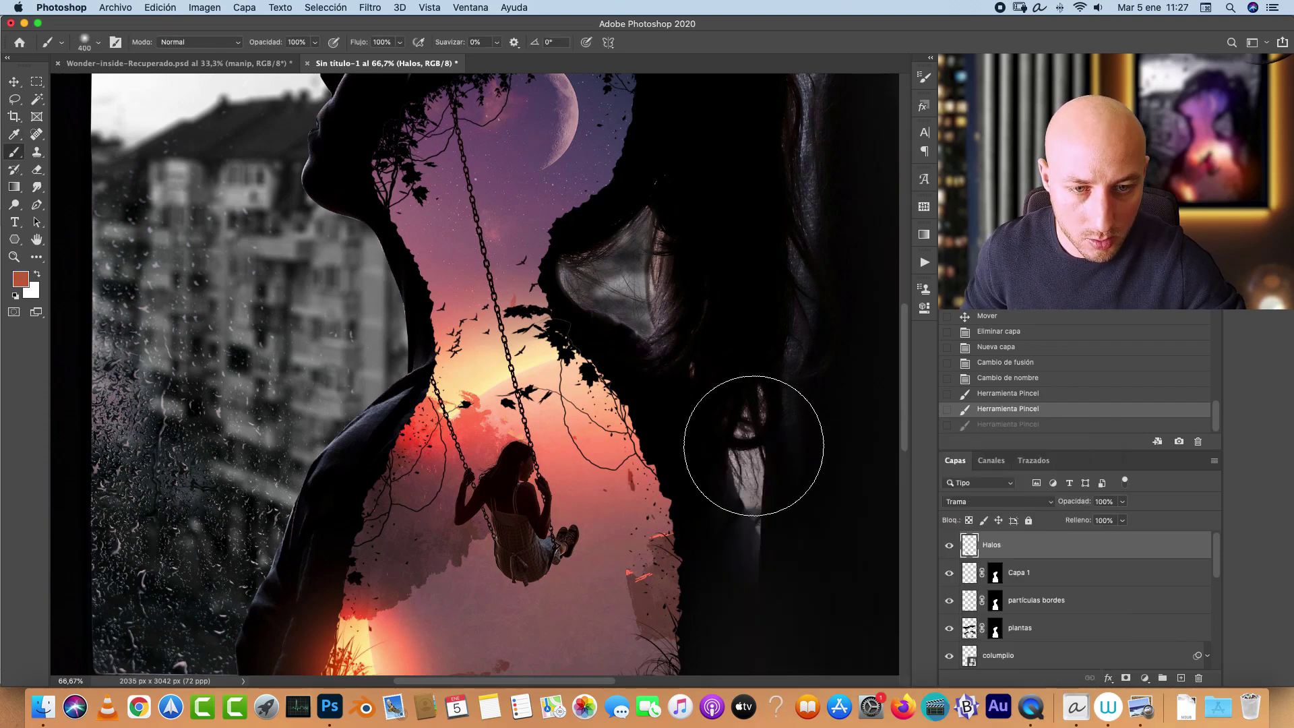
pyautogui.click(1047, 457)
pyautogui.click(604, 434)
# Step: Try a smaller muted red glow at the silhouette's left shoulder, and undo the dab
pyautogui.scroll(4, 620, 353)
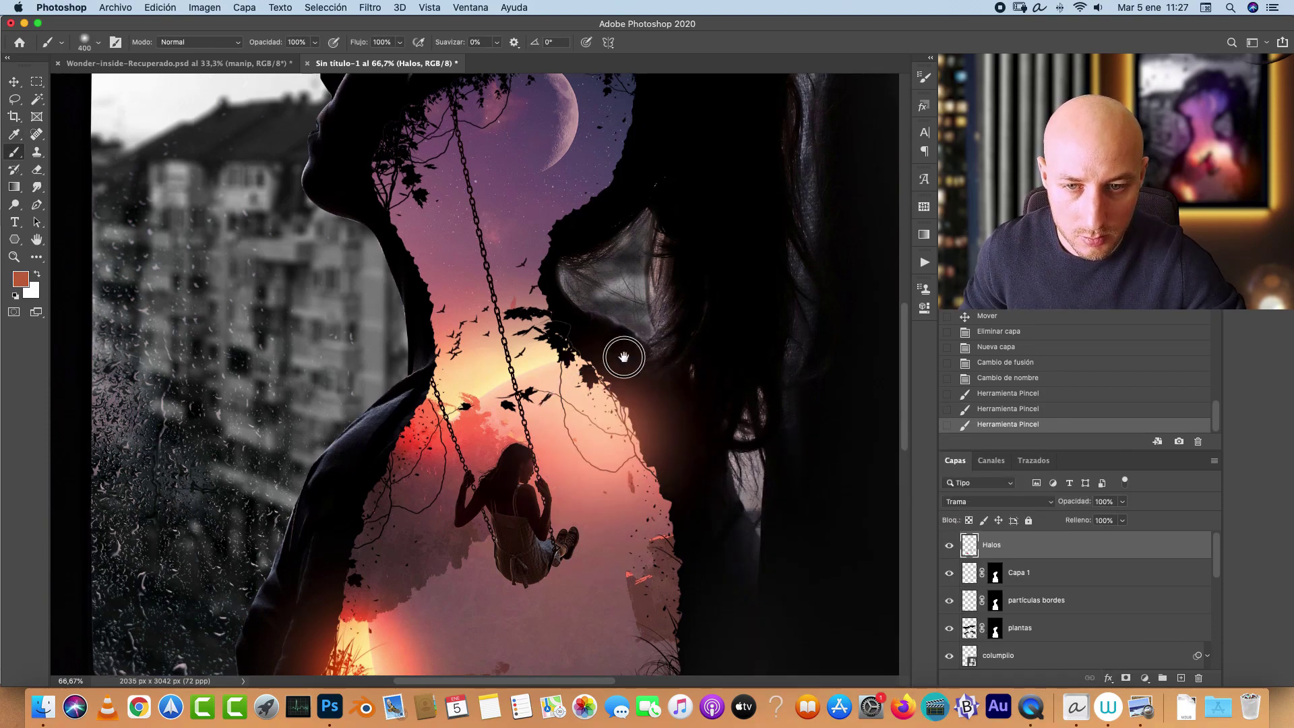
pyautogui.press('[')
pyautogui.press('[')
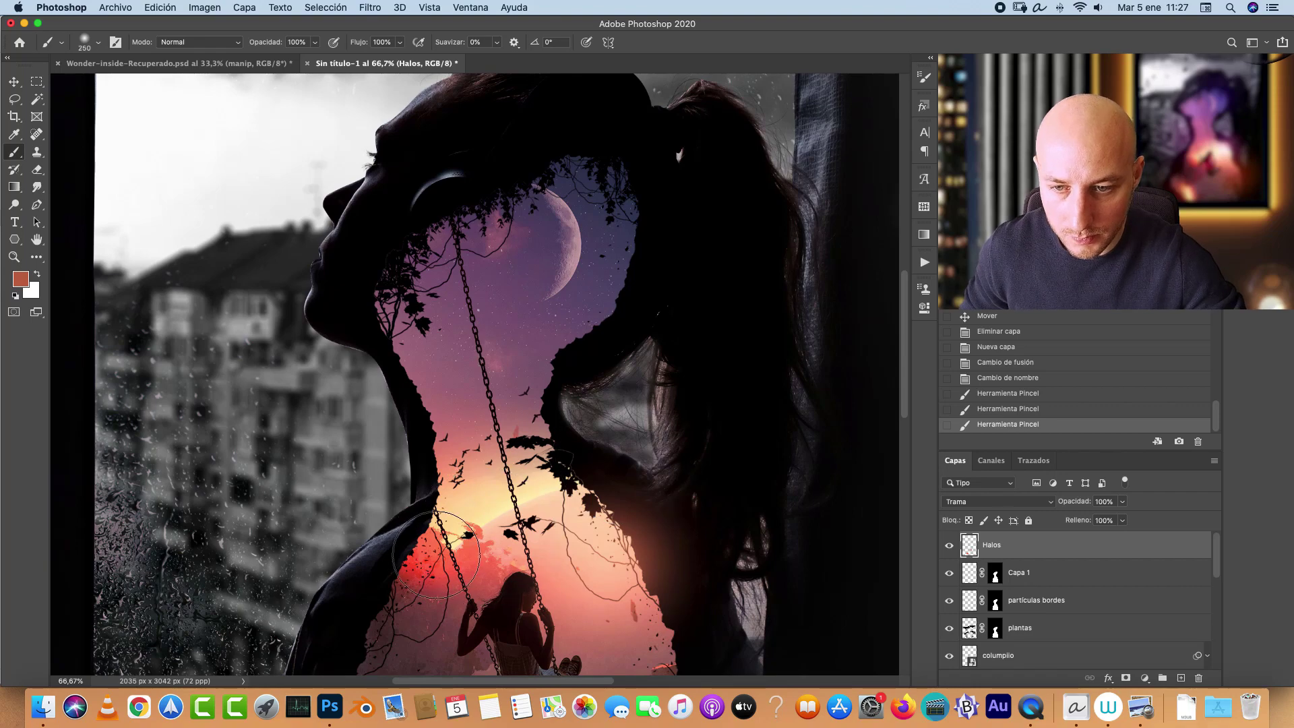
pyautogui.click(423, 562)
pyautogui.hotkey('ctrl', 'z')
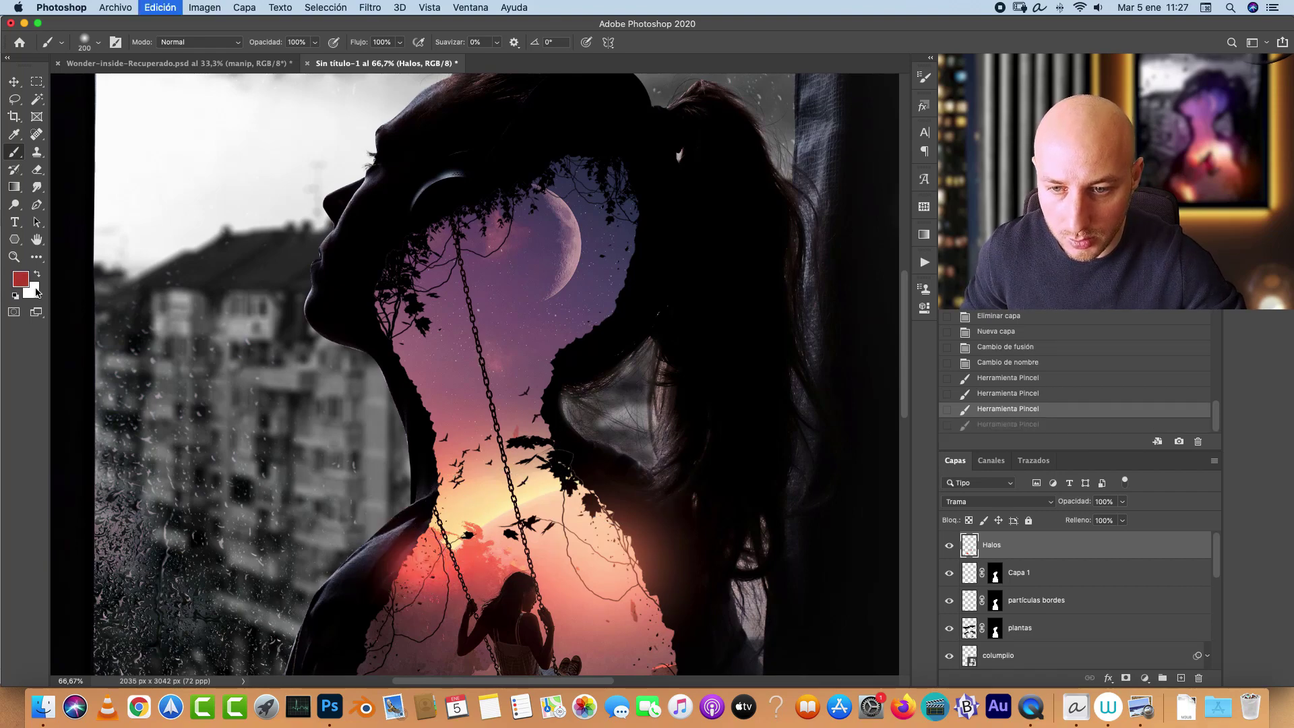
# Step: Try a 250 px glow in brighter red #d13622 at the left shoulder, and undo it
pyautogui.click(874, 494)
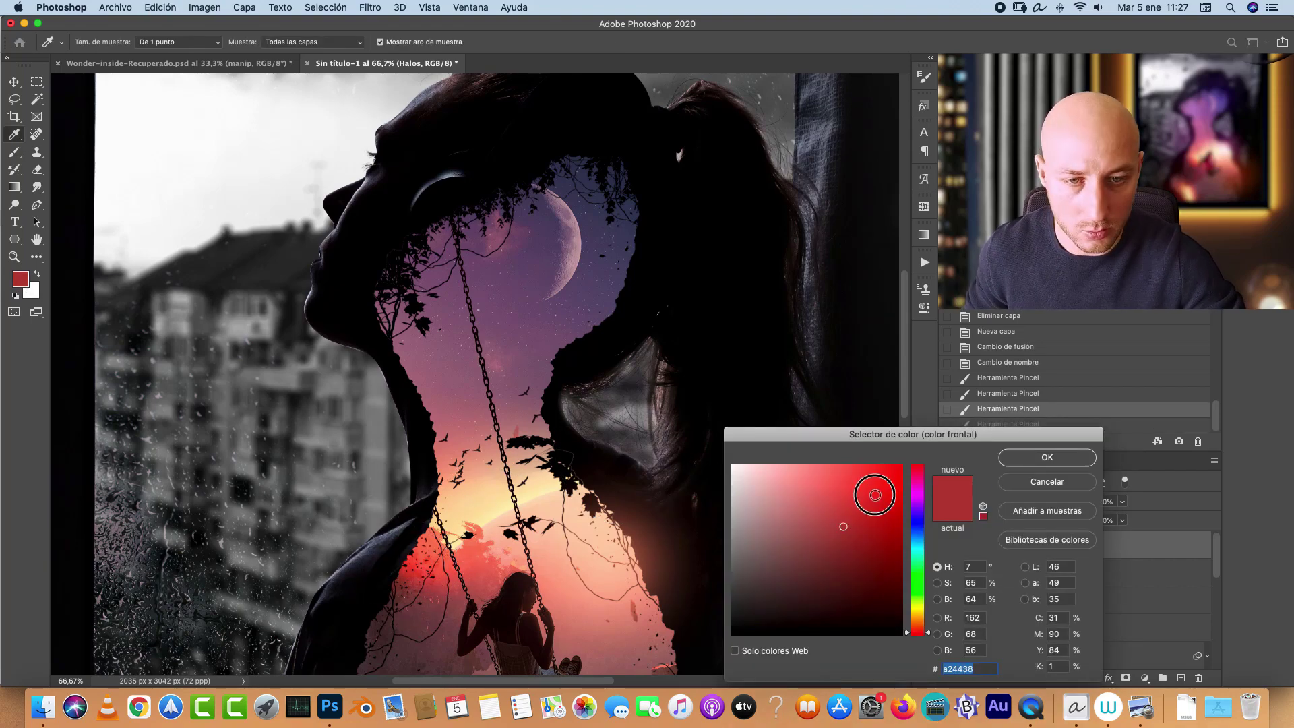
pyautogui.click(1049, 458)
pyautogui.moveTo(438, 526); pyautogui.dragTo(414, 556)
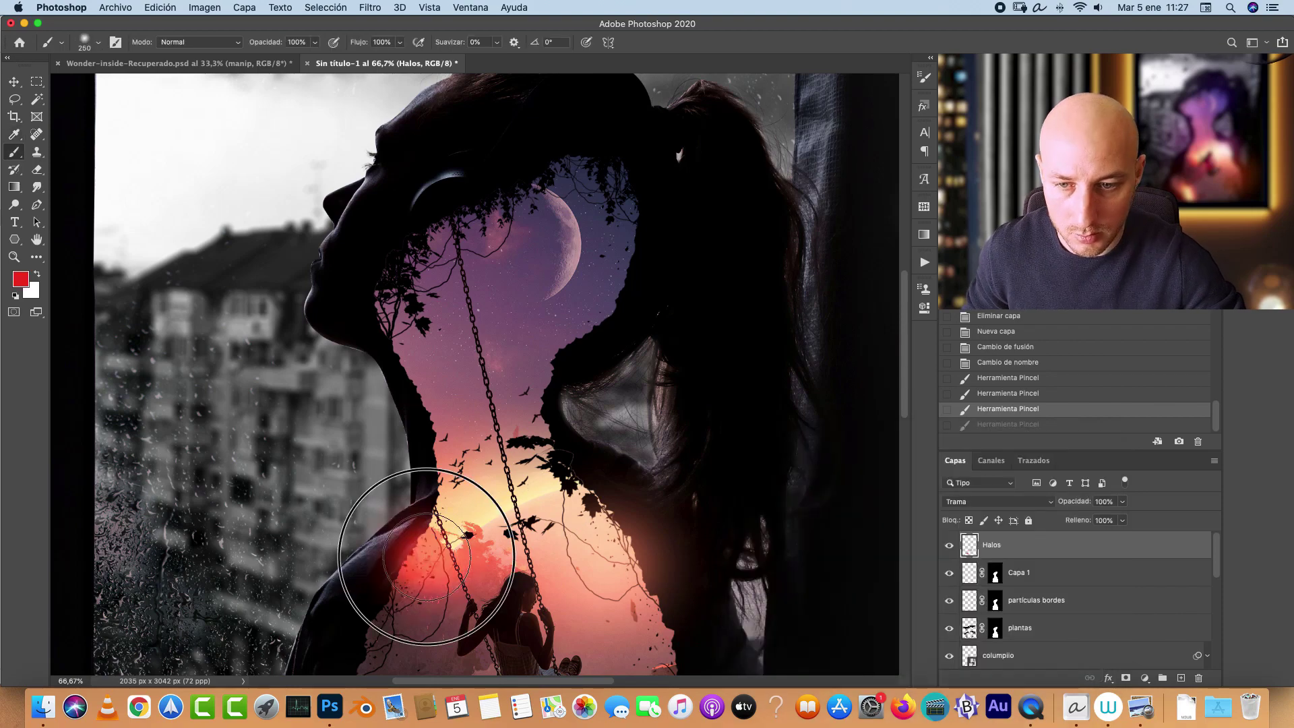
pyautogui.hotkey('ctrl', 'z')
# Step: Shift the foreground colour's hue to orange and paint a 250 px glow at the silhouette's left shoulder
pyautogui.click(20, 279)
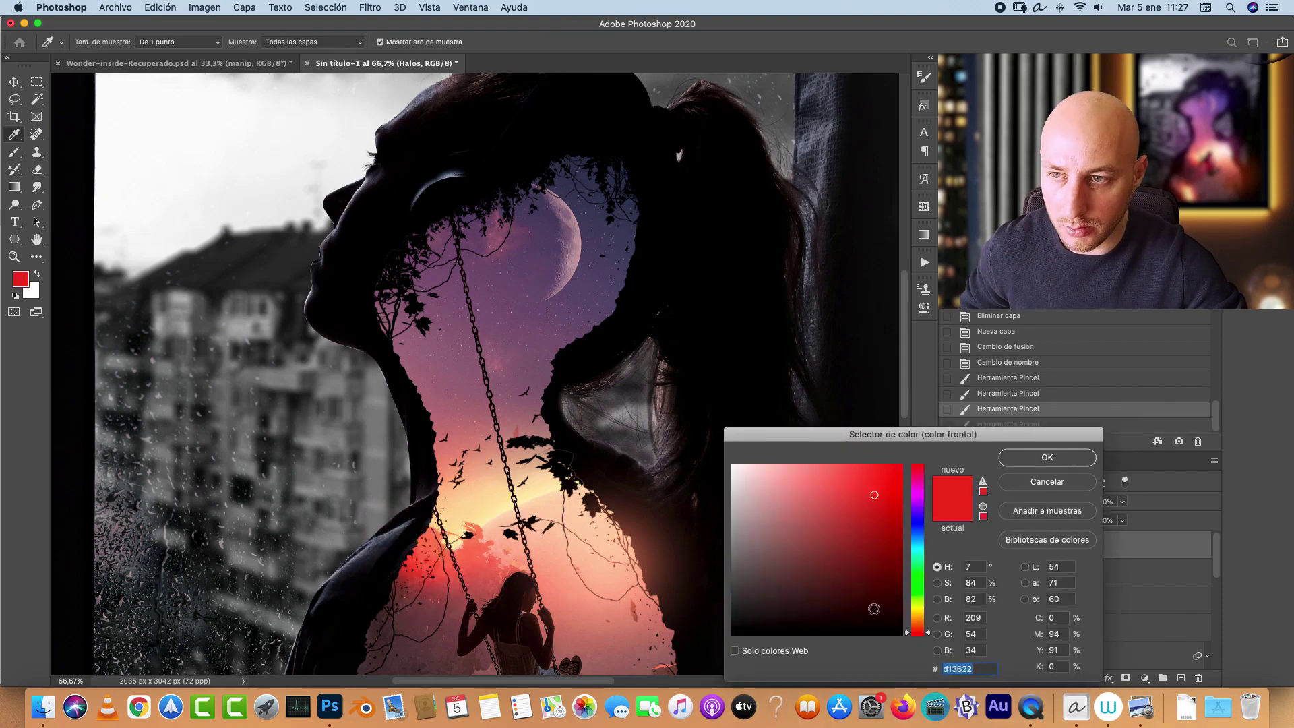
pyautogui.click(918, 626)
pyautogui.click(1046, 456)
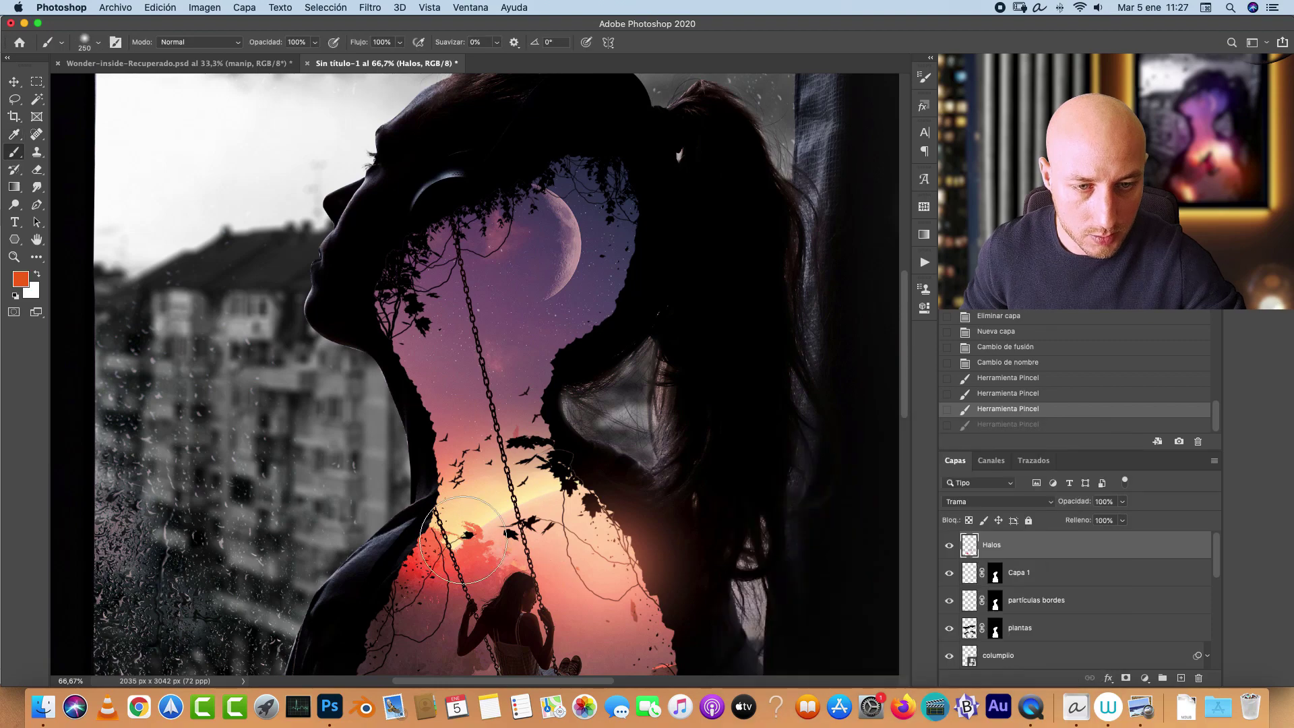
pyautogui.click(426, 557)
# Step: Try a 700 px grey halo over the bright sky in front of the woman's forehead, and undo it
pyautogui.scroll(5, 532, 428)
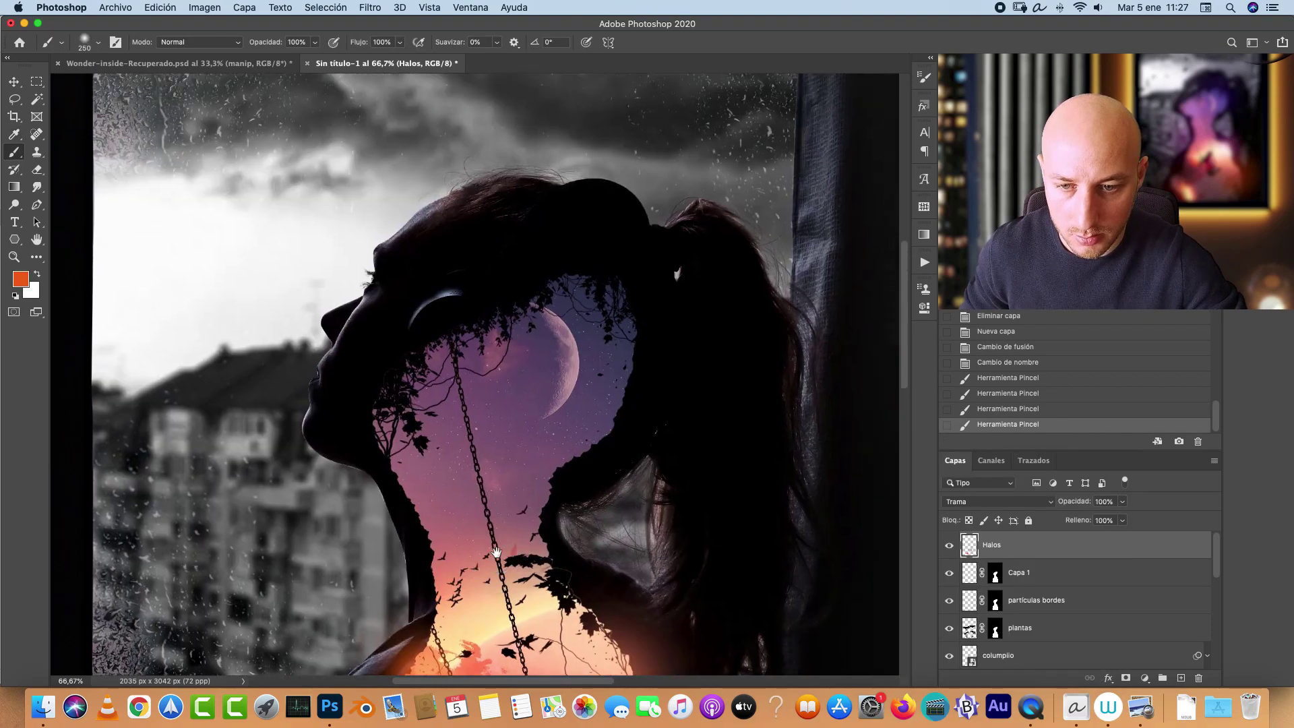
pyautogui.hscroll(-5, 532, 323)
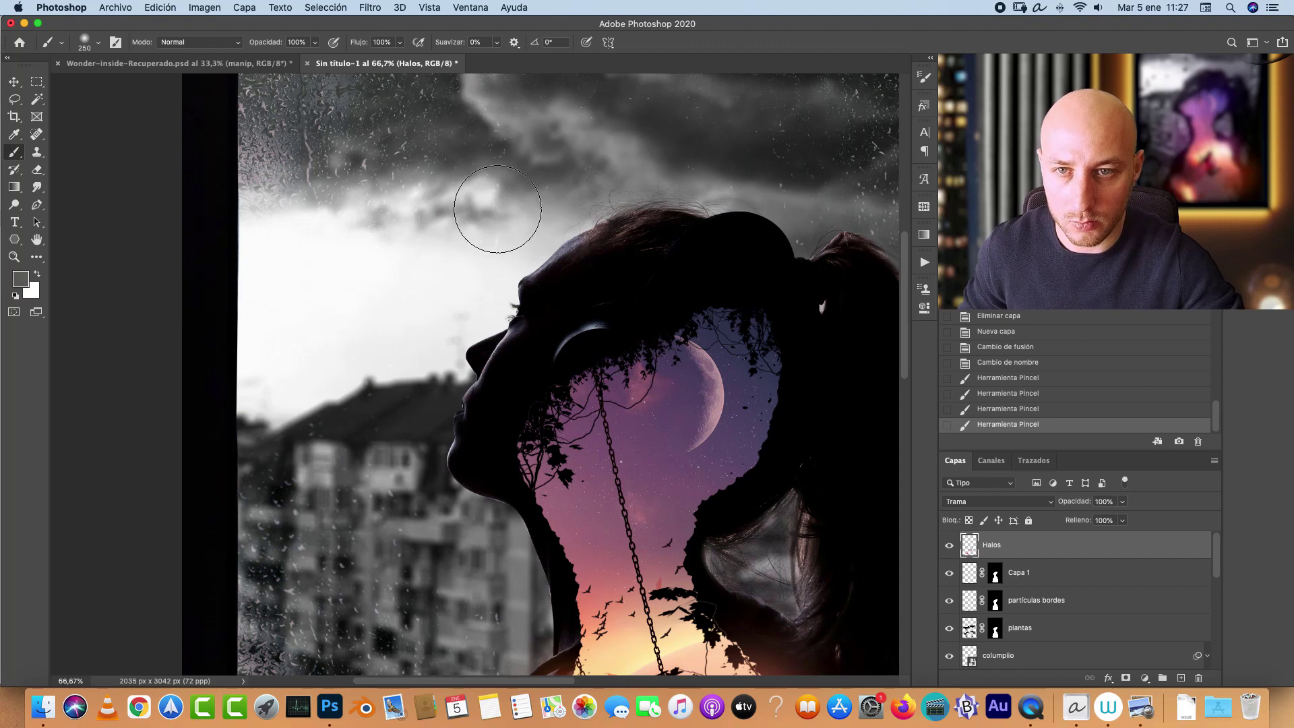
pyautogui.press(']')
pyautogui.press(']')
pyautogui.press(']')
pyautogui.press(']')
pyautogui.press(']')
pyautogui.click(483, 229)
pyautogui.press('super+z')
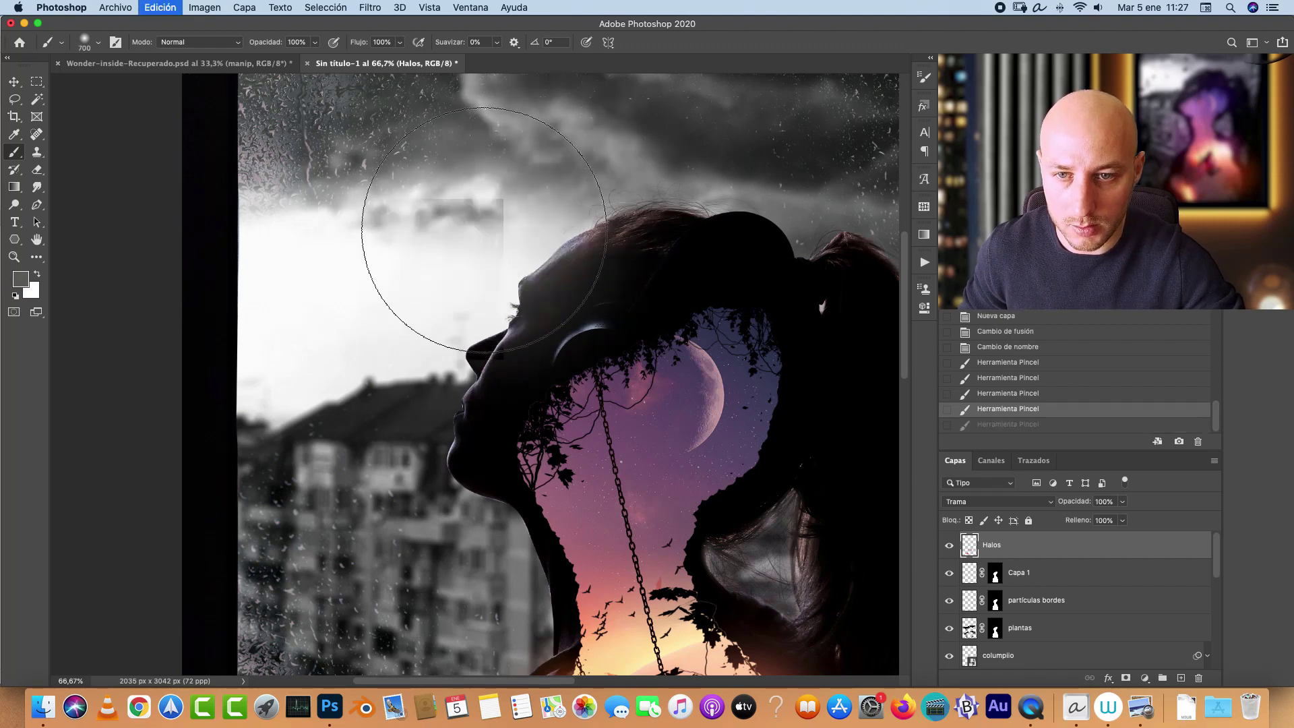
# Step: Paint a 1000 px grey halo over the bright sky in front of the woman's forehead
pyautogui.press(']')
pyautogui.press(']')
pyautogui.press(']')
pyautogui.click(488, 239)
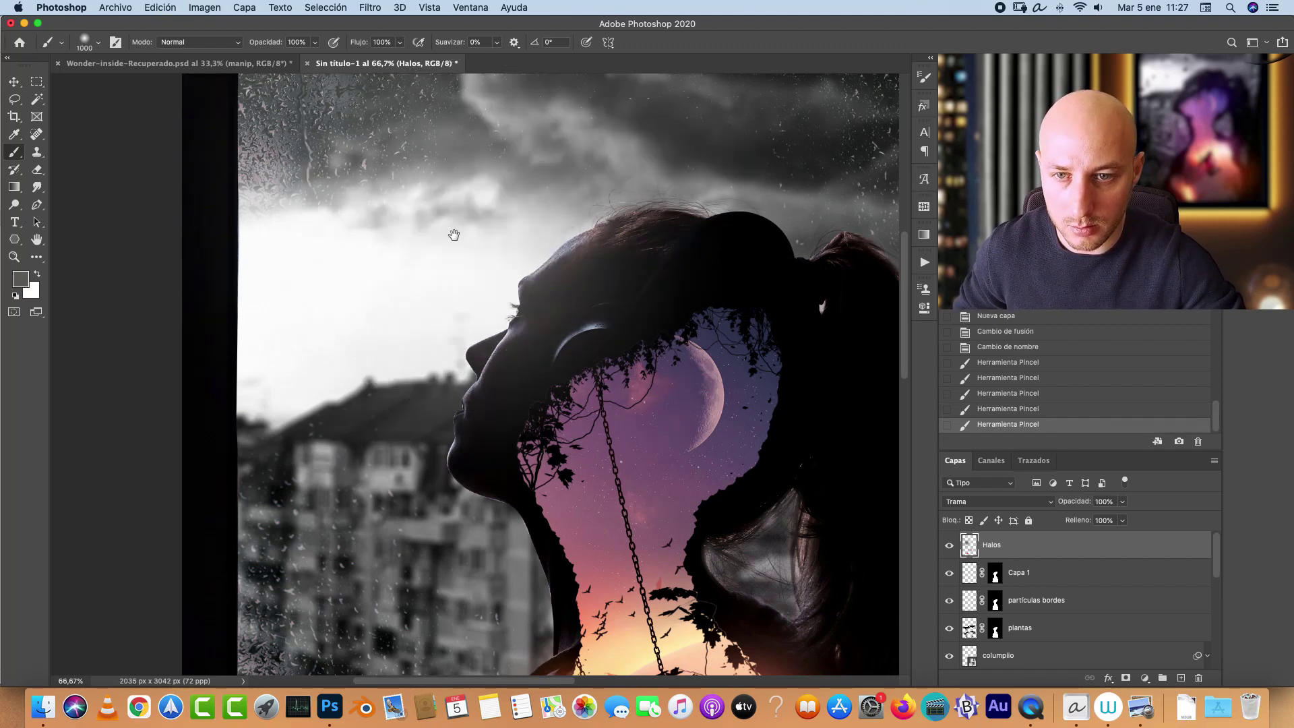
pyautogui.scroll(3, 454, 235)
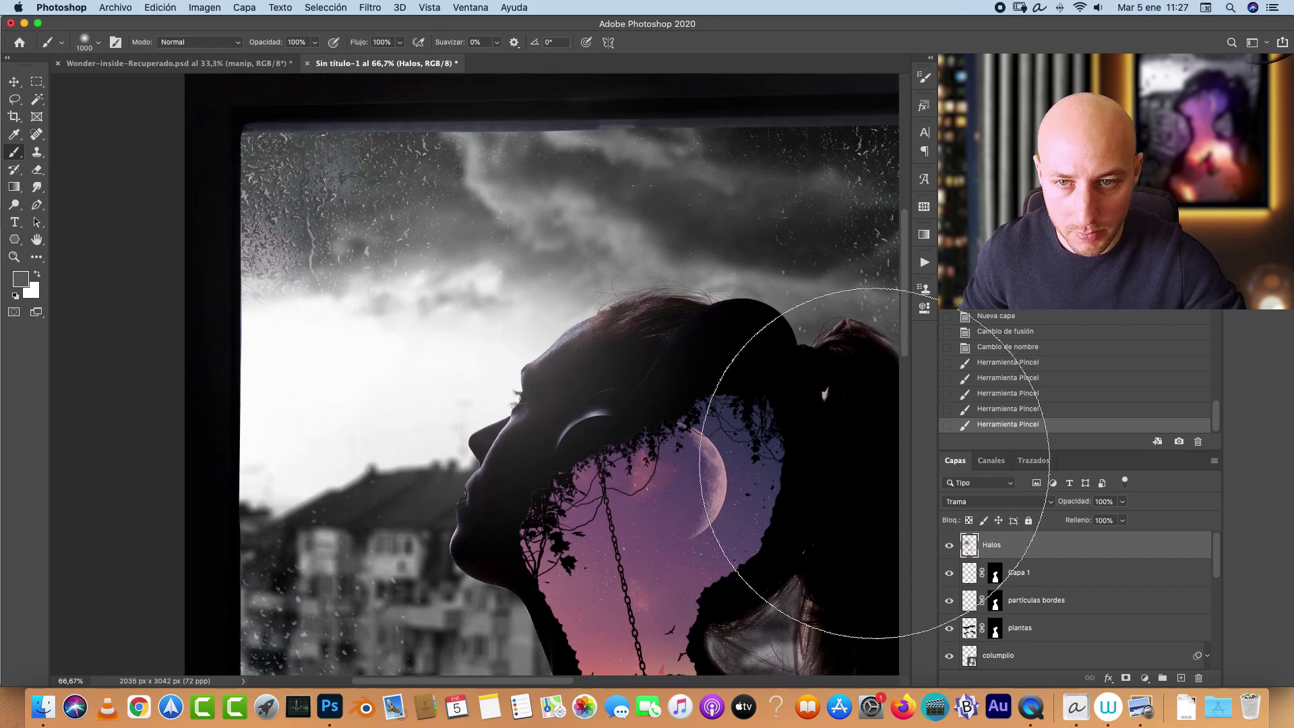
# Step: Compare the composite with and without the Halos layer, and examine the finished version in Wonder-inside-Recuperado.psd
pyautogui.click(950, 544)
pyautogui.click(950, 544)
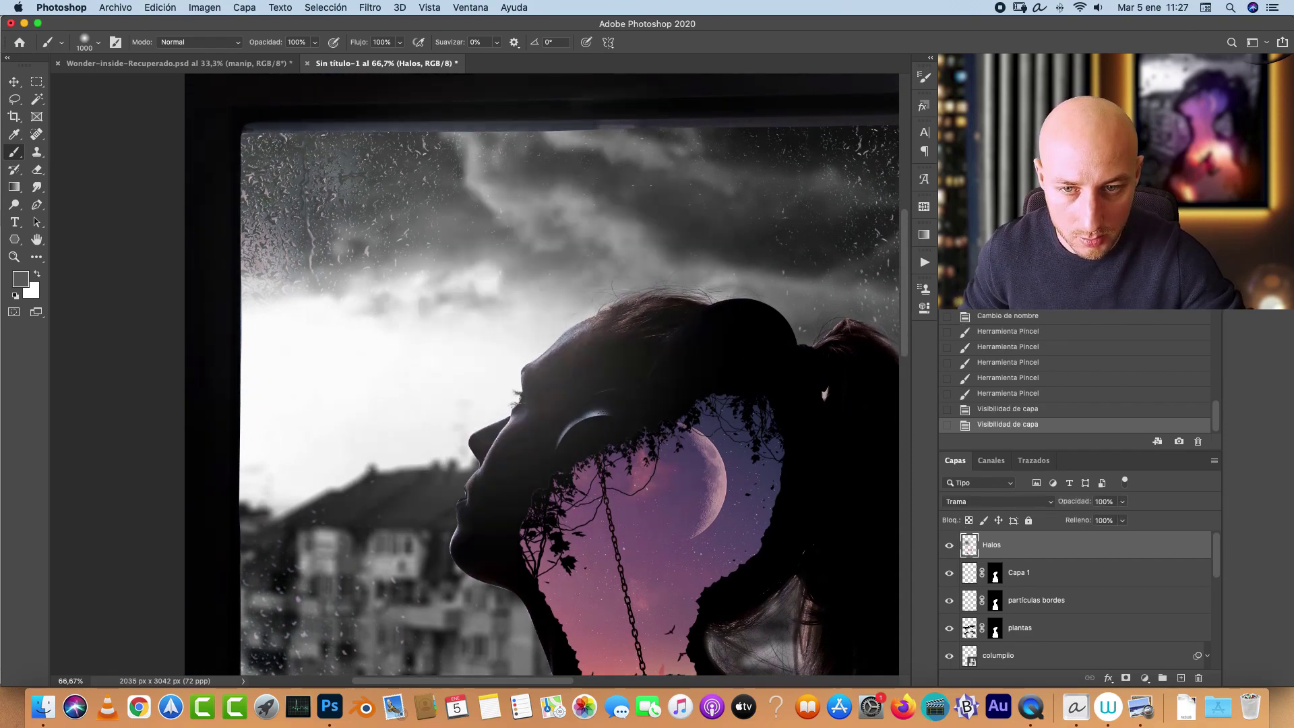
pyautogui.press('super+minus')
pyautogui.press('super+minus')
pyautogui.press('super+minus')
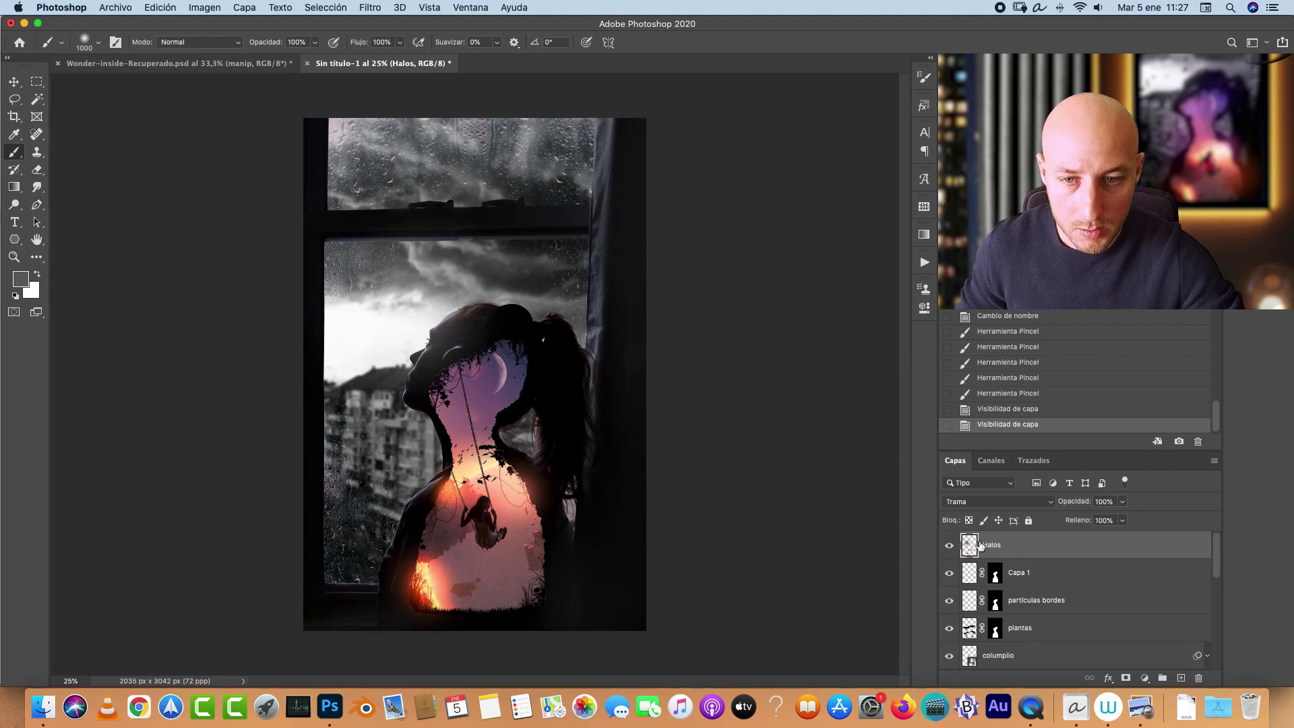
pyautogui.click(948, 544)
pyautogui.click(949, 545)
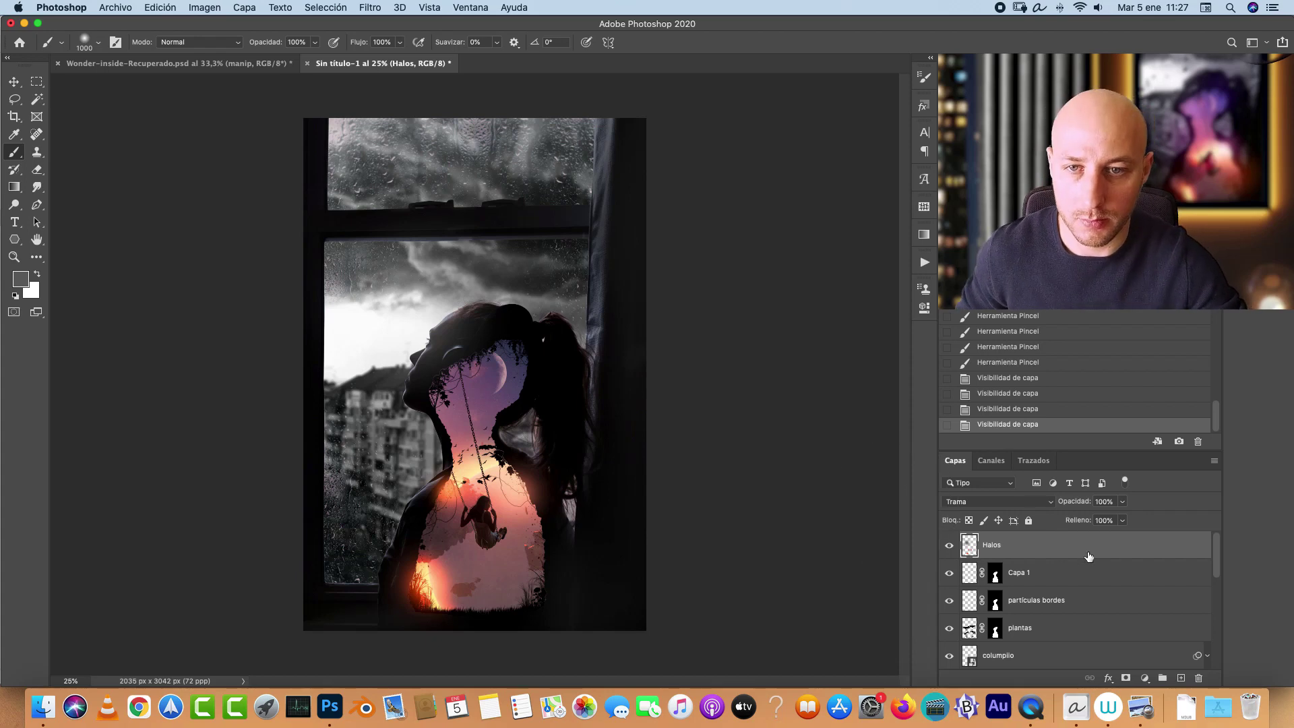
pyautogui.click(202, 63)
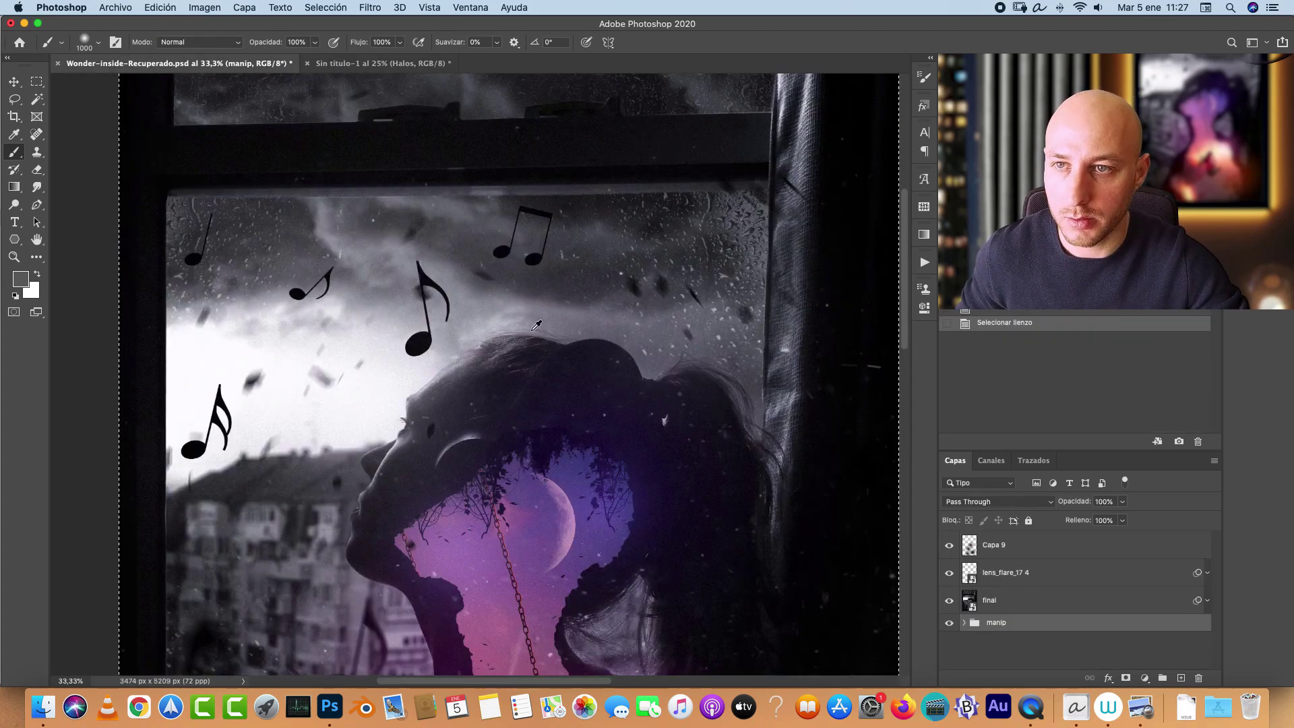
pyautogui.press('super+minus')
pyautogui.press('super+a')
pyautogui.scroll(1, 543, 328)
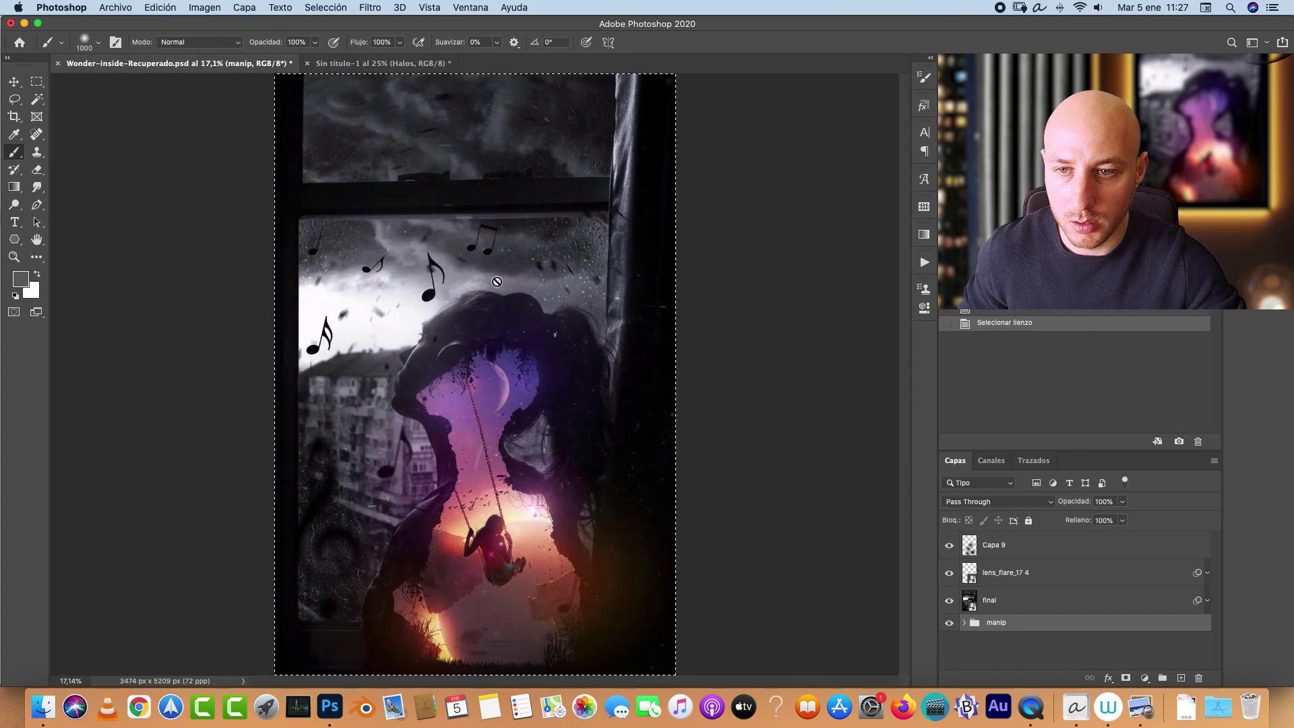
pyautogui.hotkey('ctrl', 'Tab')
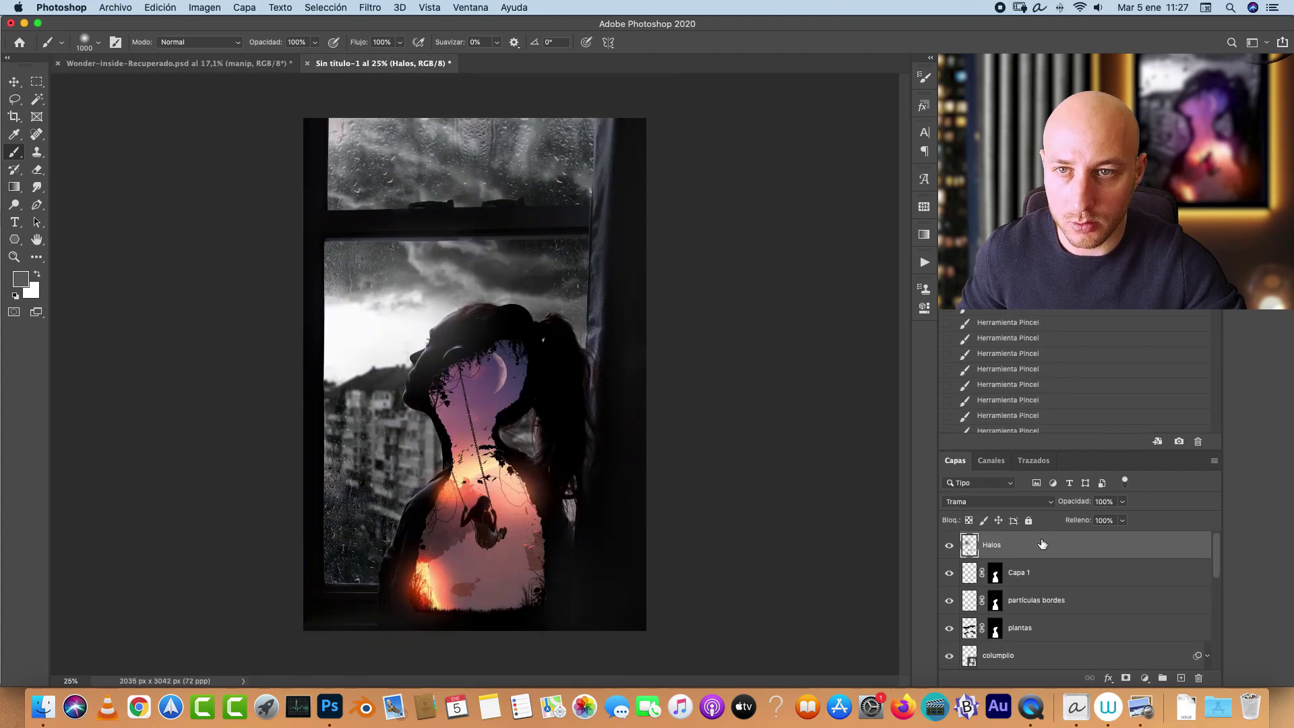
# Step: Add a new layer above Halos and choose a scattered-particle brush with black as the foreground colour, undoing the test dab
pyautogui.click(1183, 677)
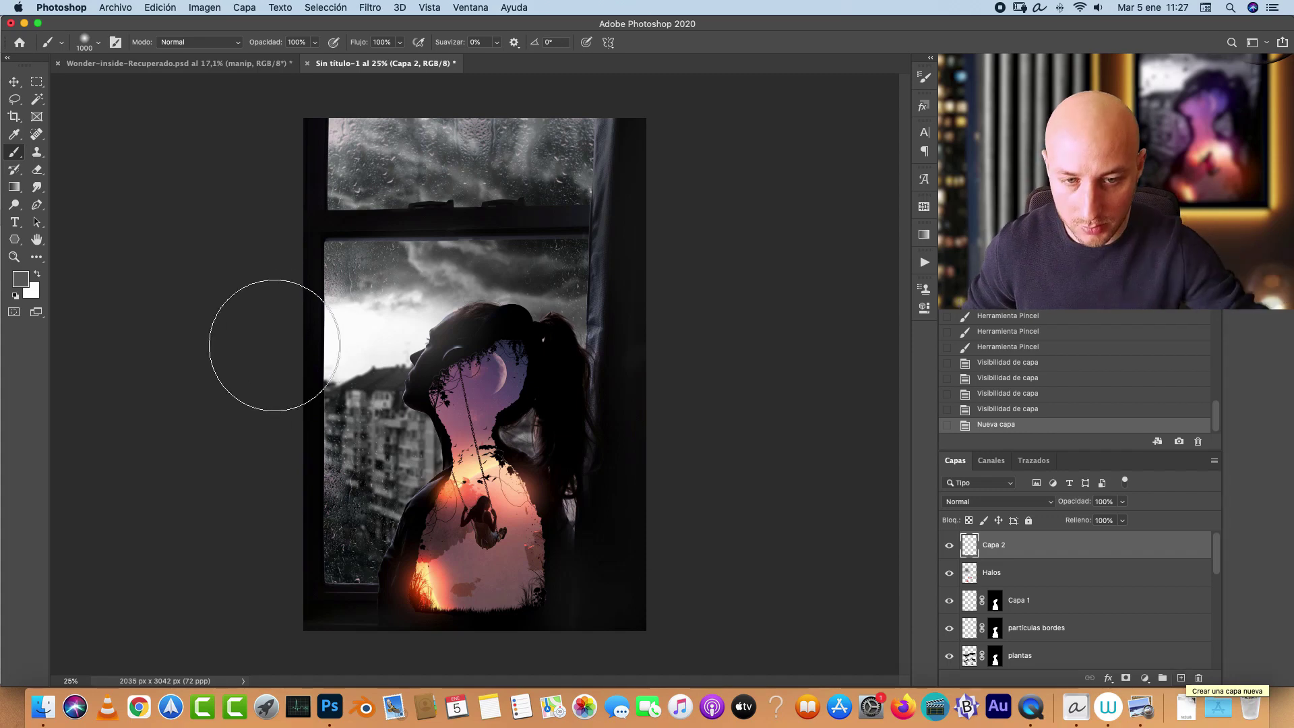
pyautogui.rightClick(383, 322)
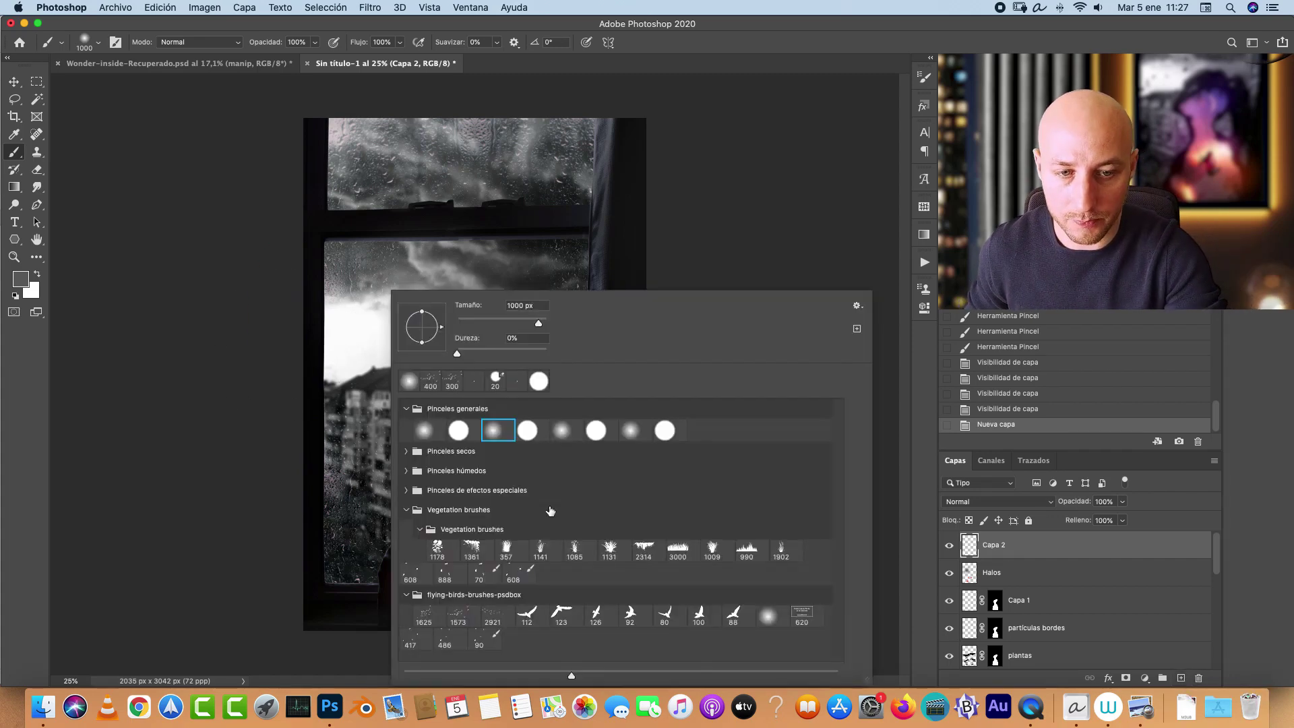
pyautogui.click(480, 638)
pyautogui.press('Return')
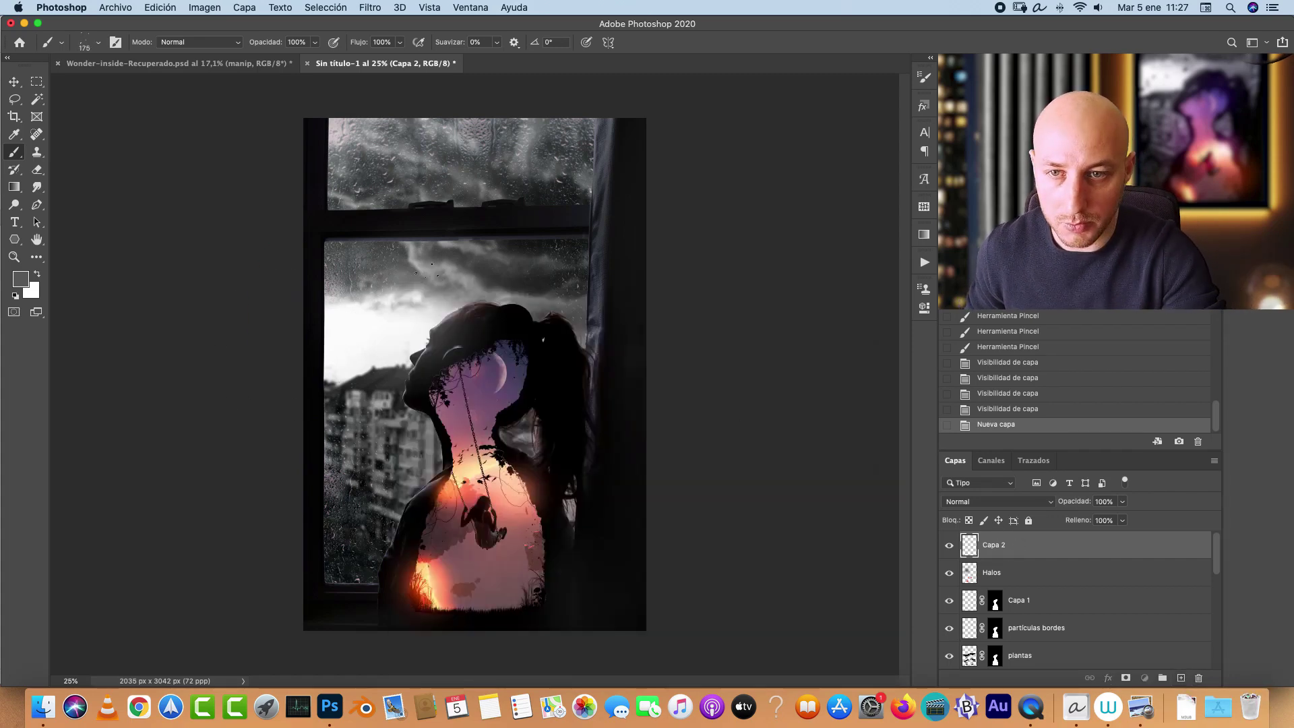
pyautogui.click(377, 295)
pyautogui.press('super+z')
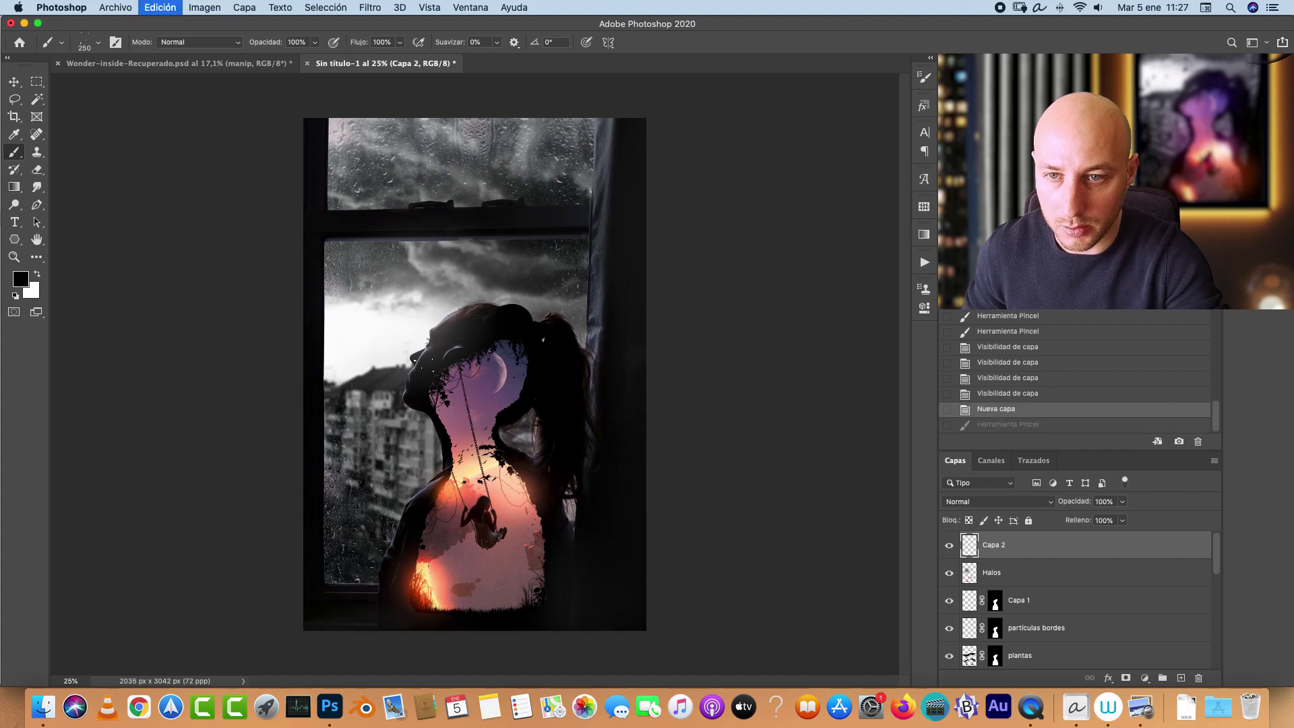
# Step: Set the particle brush to 500 px with 103% spacing and 388% scattering
pyautogui.press(']')
pyautogui.click(925, 79)
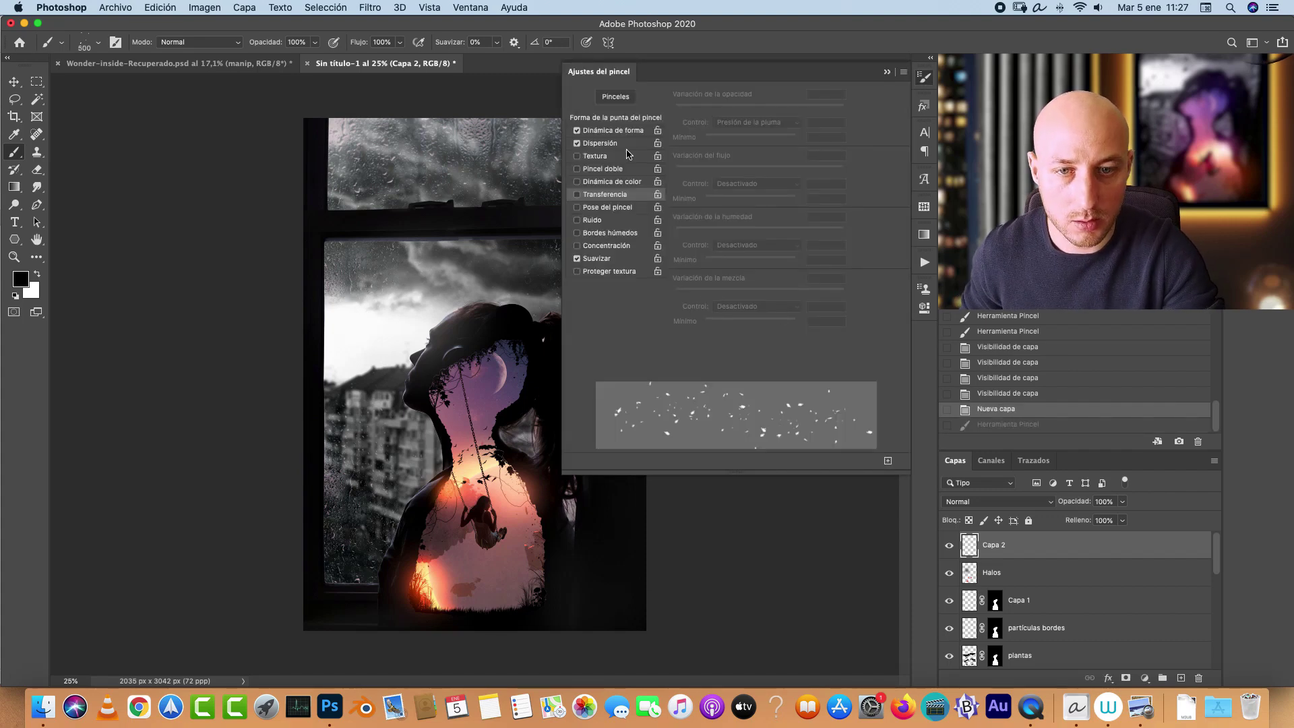
pyautogui.click(615, 117)
pyautogui.moveTo(718, 354); pyautogui.dragTo(760, 354)
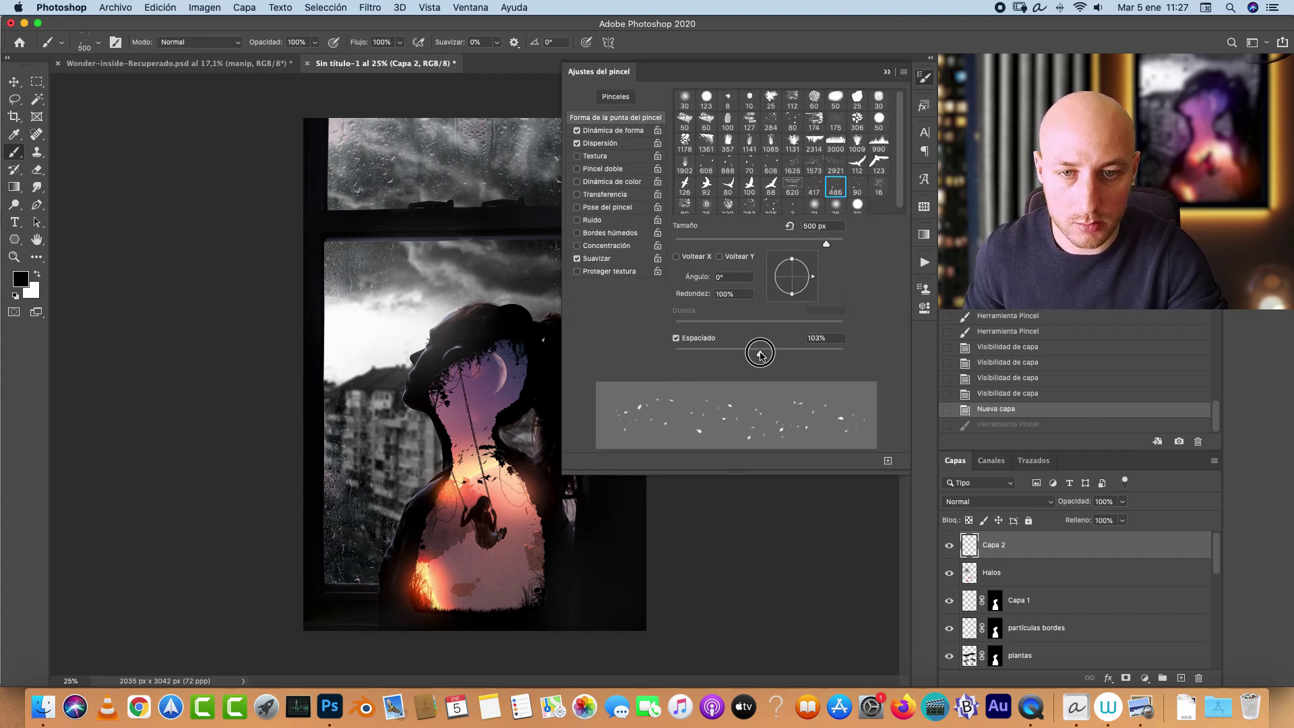
pyautogui.click(620, 144)
pyautogui.moveTo(701, 110); pyautogui.dragTo(743, 111)
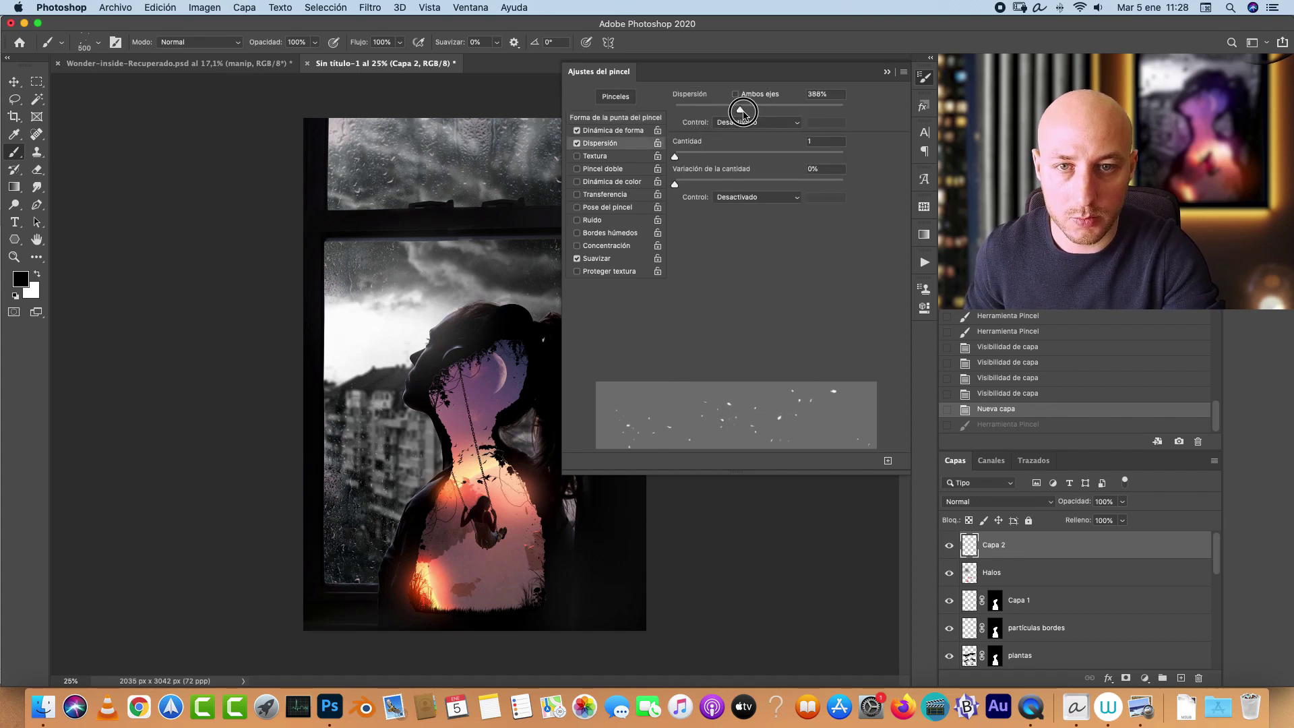
pyautogui.click(889, 72)
# Step: Scatter black particles across the window, the sky, the buildings and the sunset inside the silhouette
pyautogui.moveTo(381, 290); pyautogui.dragTo(421, 162)
pyautogui.moveTo(374, 411); pyautogui.dragTo(387, 525)
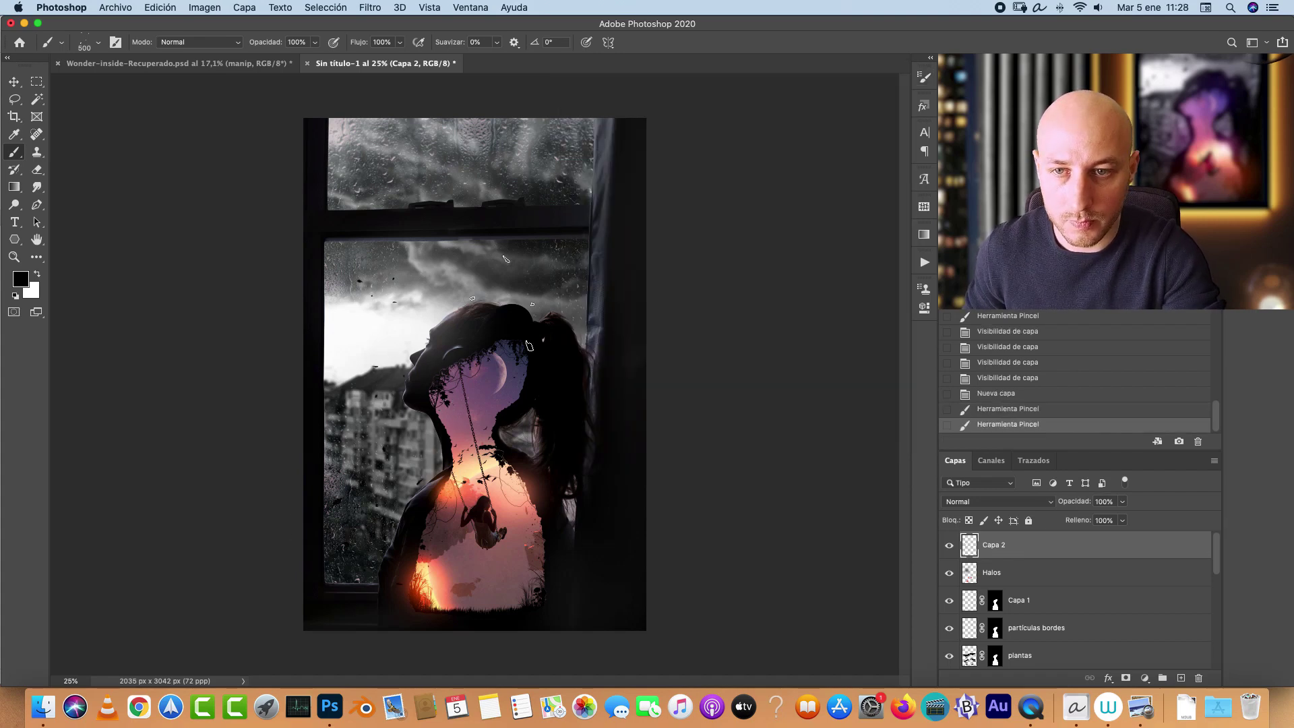
pyautogui.moveTo(533, 290); pyautogui.dragTo(566, 186)
pyautogui.click(512, 404)
pyautogui.click(485, 465)
pyautogui.click(491, 535)
pyautogui.click(467, 515)
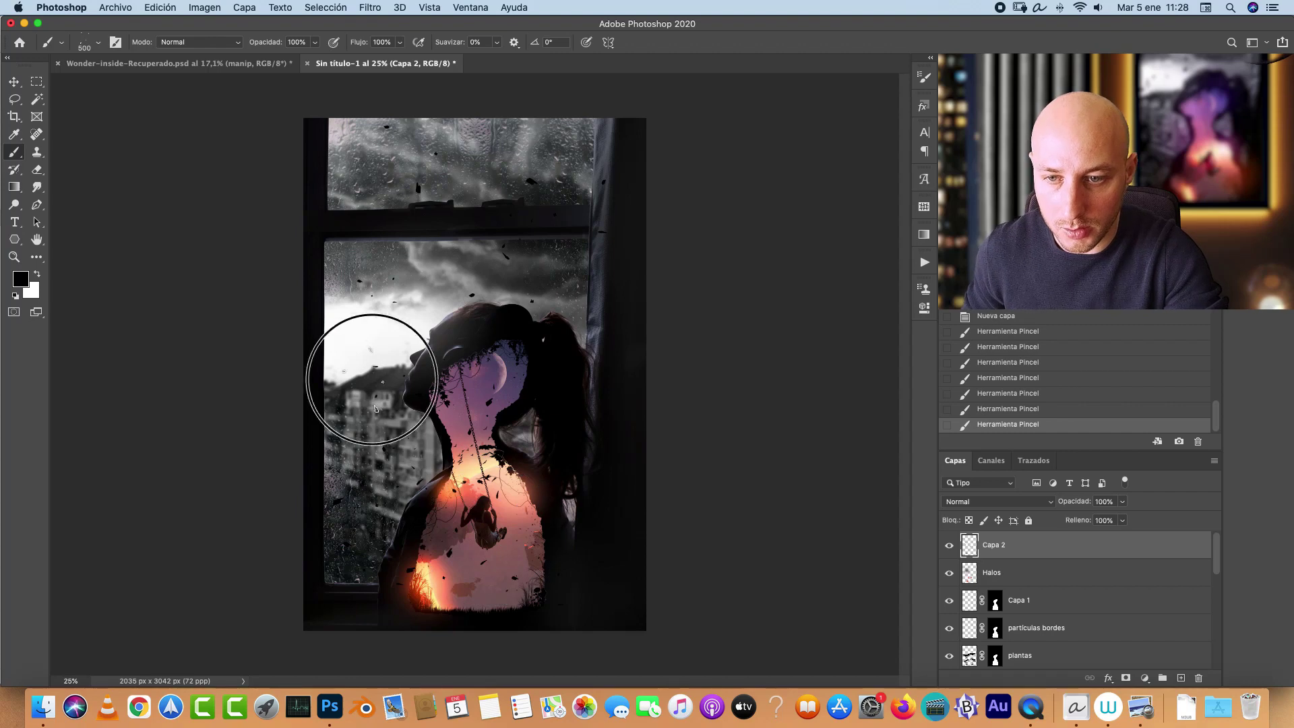
pyautogui.click(372, 380)
# Step: Start a Spin Blur on the particle layer and enlarge its ellipse beyond the canvas edges
pyautogui.click(376, 7)
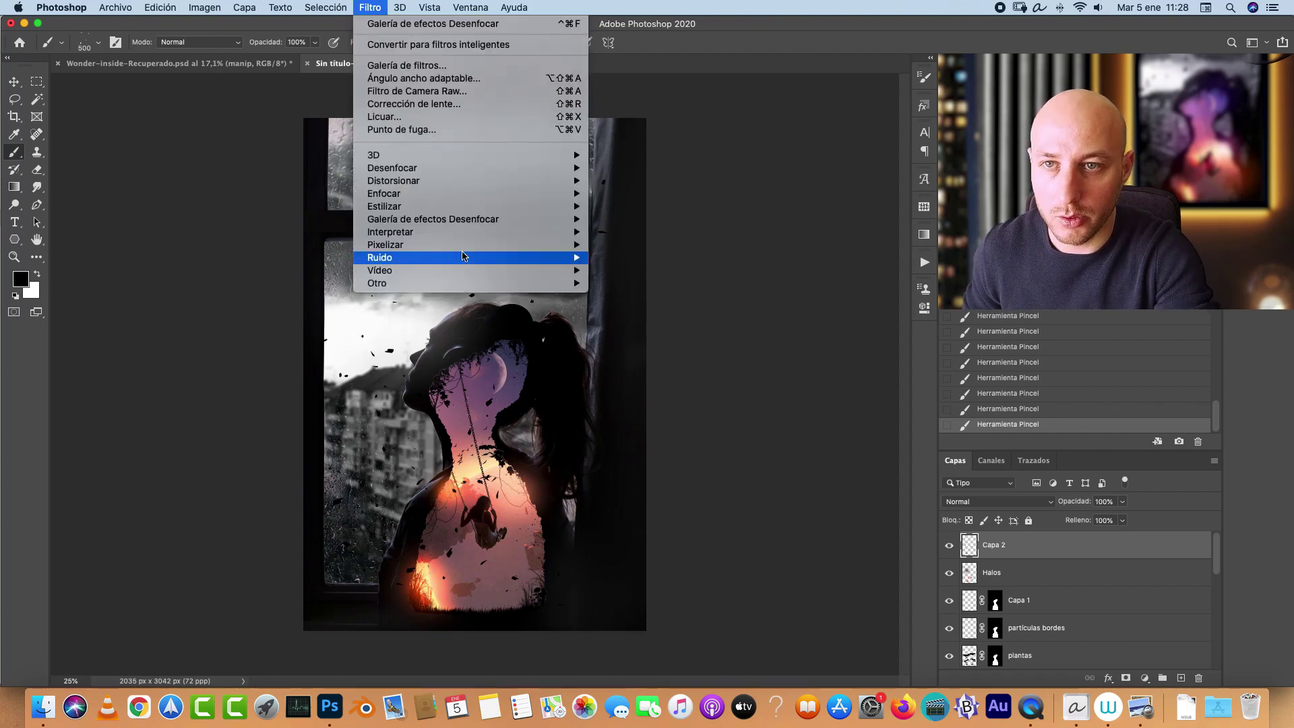
pyautogui.moveTo(456, 168)
pyautogui.moveTo(528, 220)
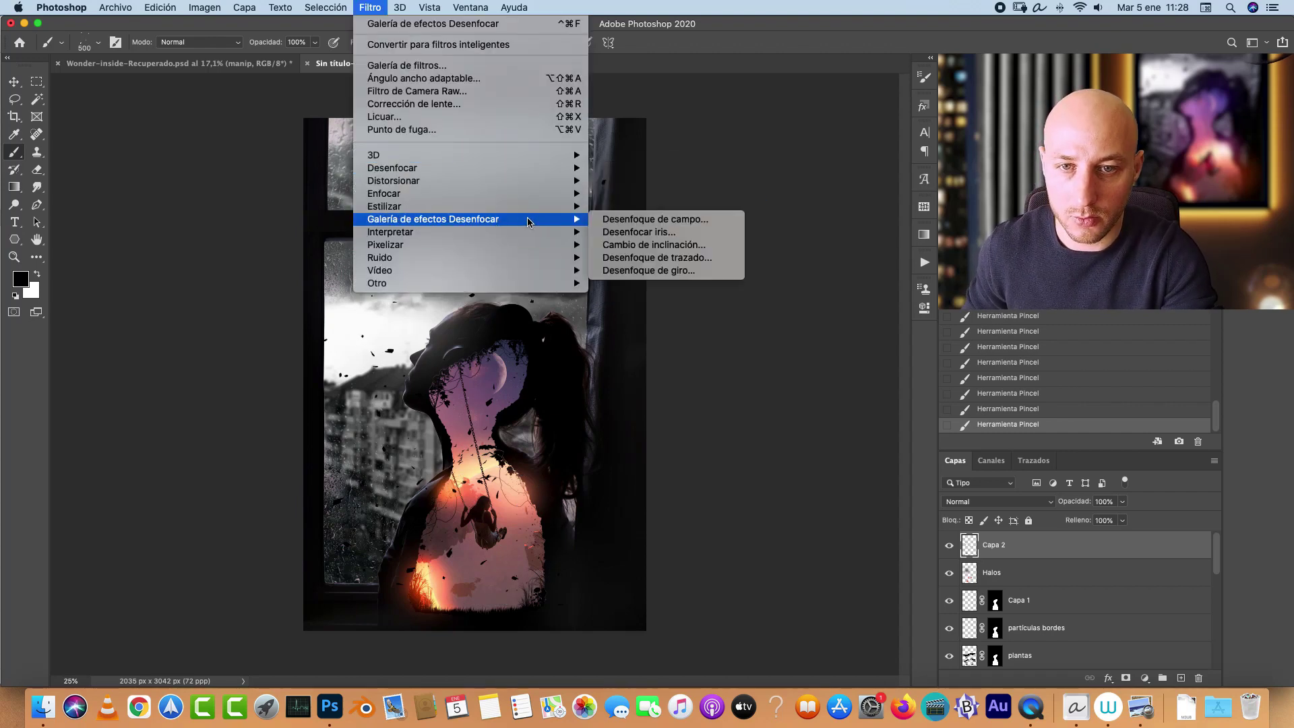
pyautogui.click(674, 270)
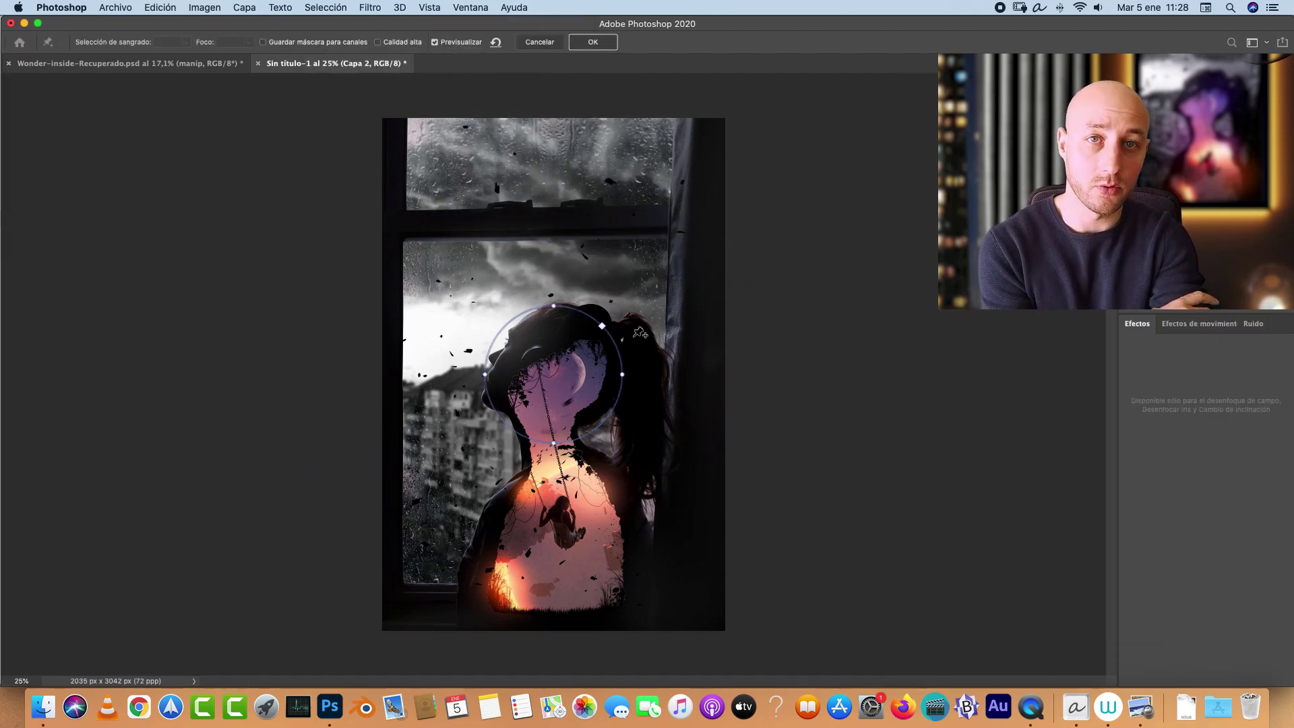
pyautogui.moveTo(626, 375)
pyautogui.moveTo(626, 376); pyautogui.dragTo(843, 374)
pyautogui.moveTo(554, 299); pyautogui.dragTo(554, 42)
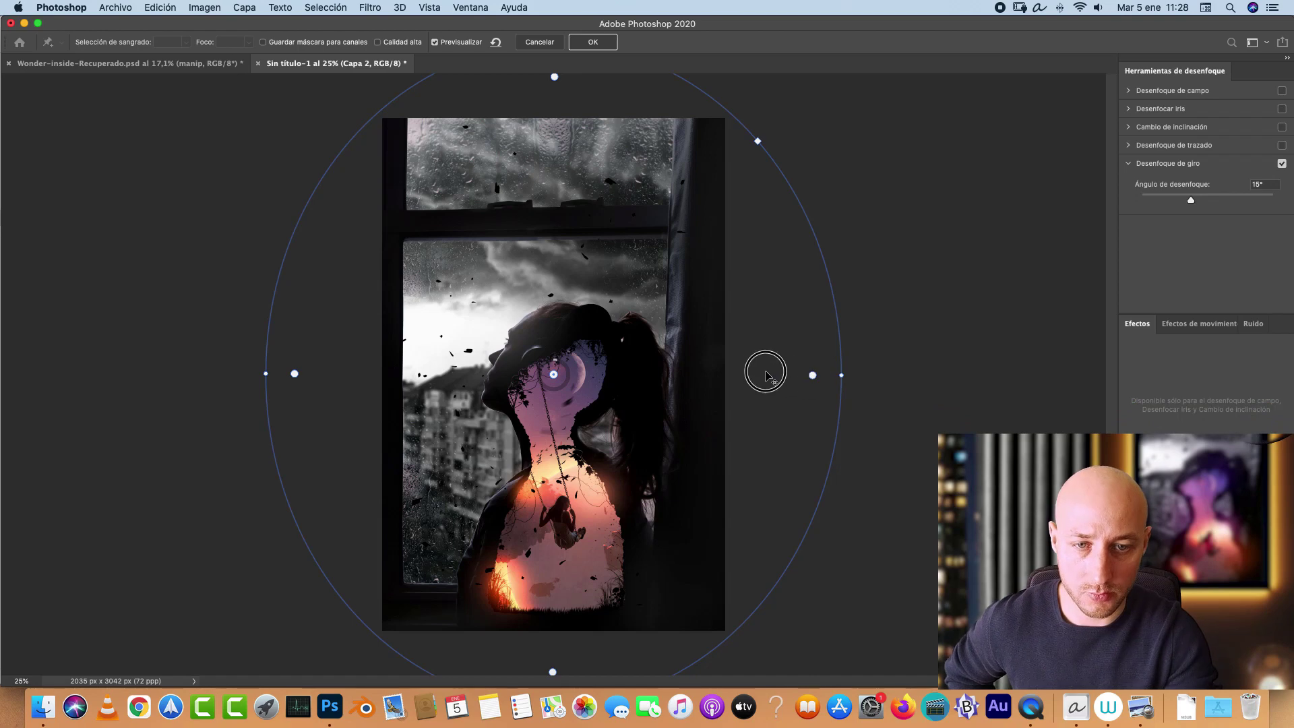
# Step: Pull the spin blur's feather points inwards, set the blur angle to 3° and apply the blur
pyautogui.moveTo(759, 371); pyautogui.dragTo(742, 375)
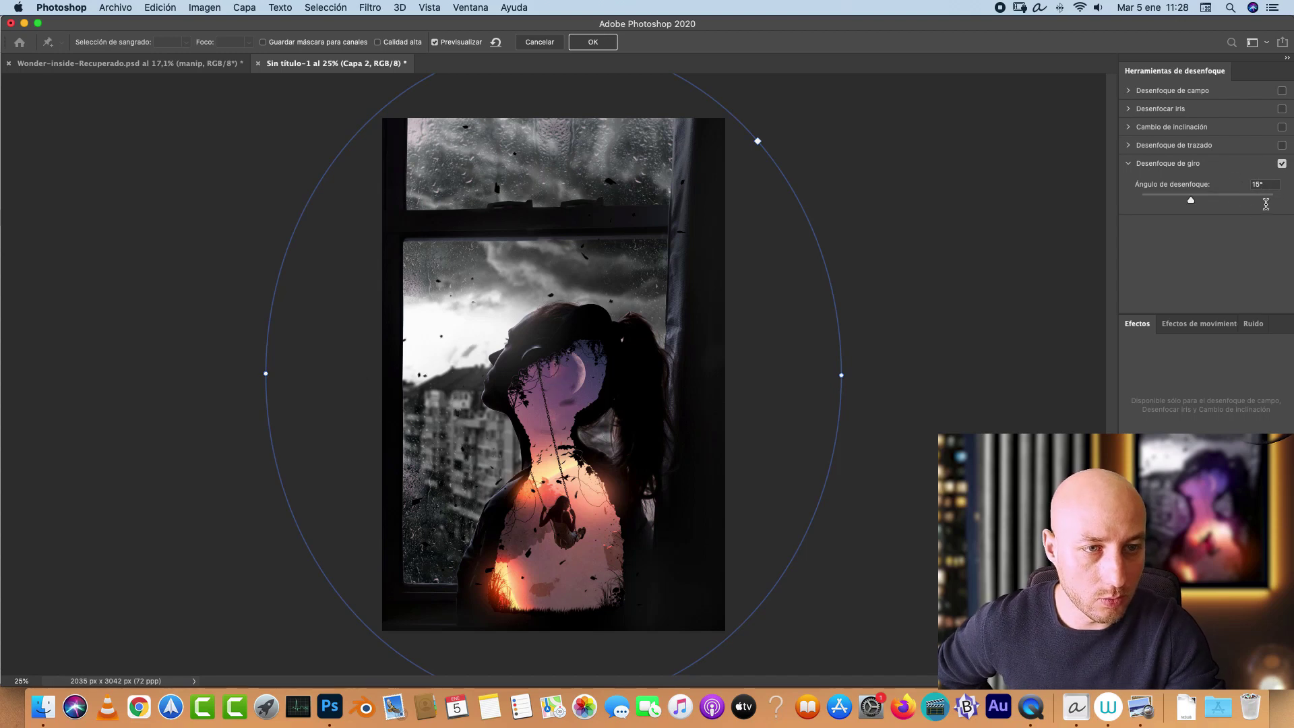
pyautogui.write('3')
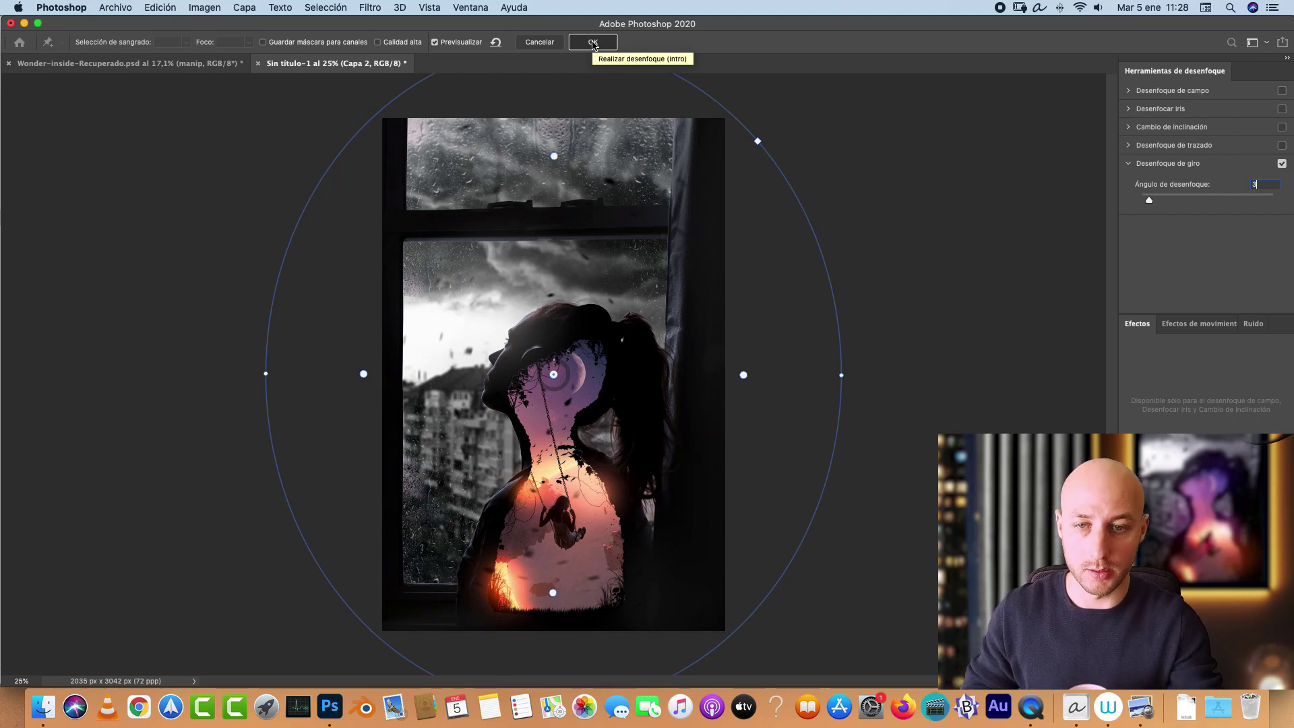
pyautogui.click(593, 42)
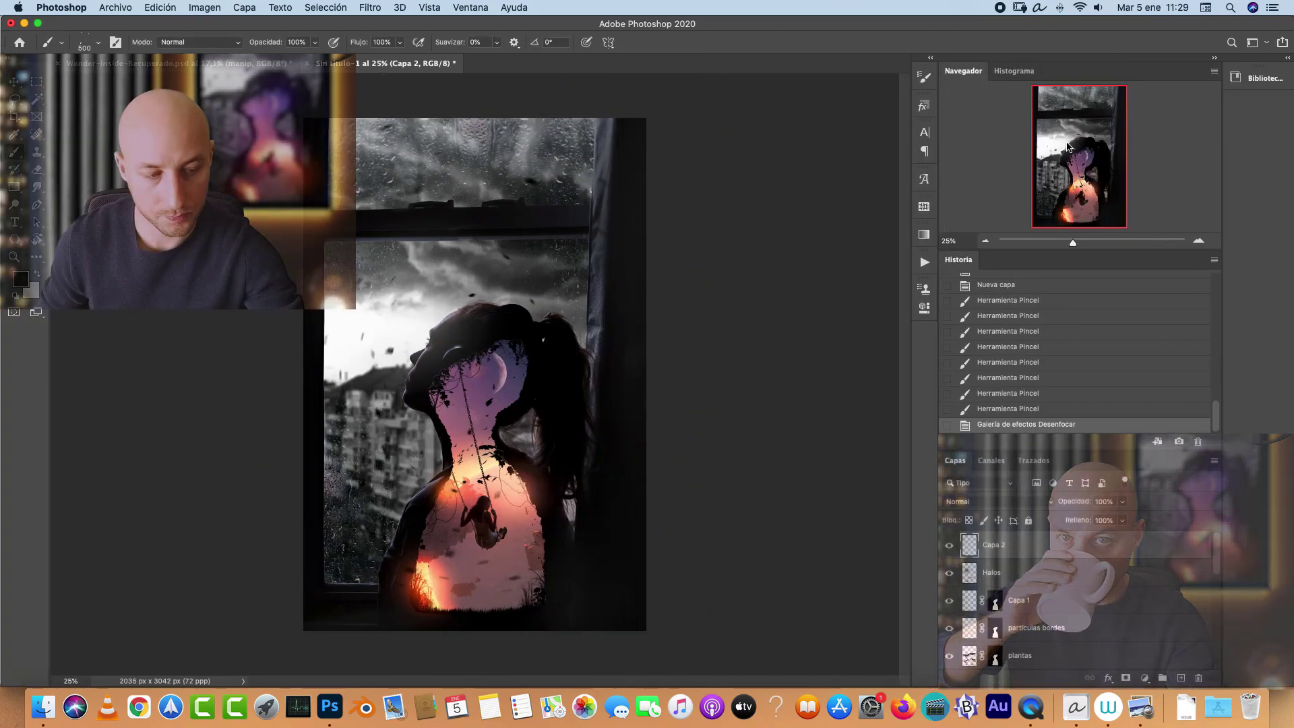
# Step: Examine the particles around the woman's head up close, comparing them before and after the spin blur
pyautogui.click(1198, 241)
pyautogui.click(1199, 241)
pyautogui.click(1199, 242)
pyautogui.scroll(2, 736, 447)
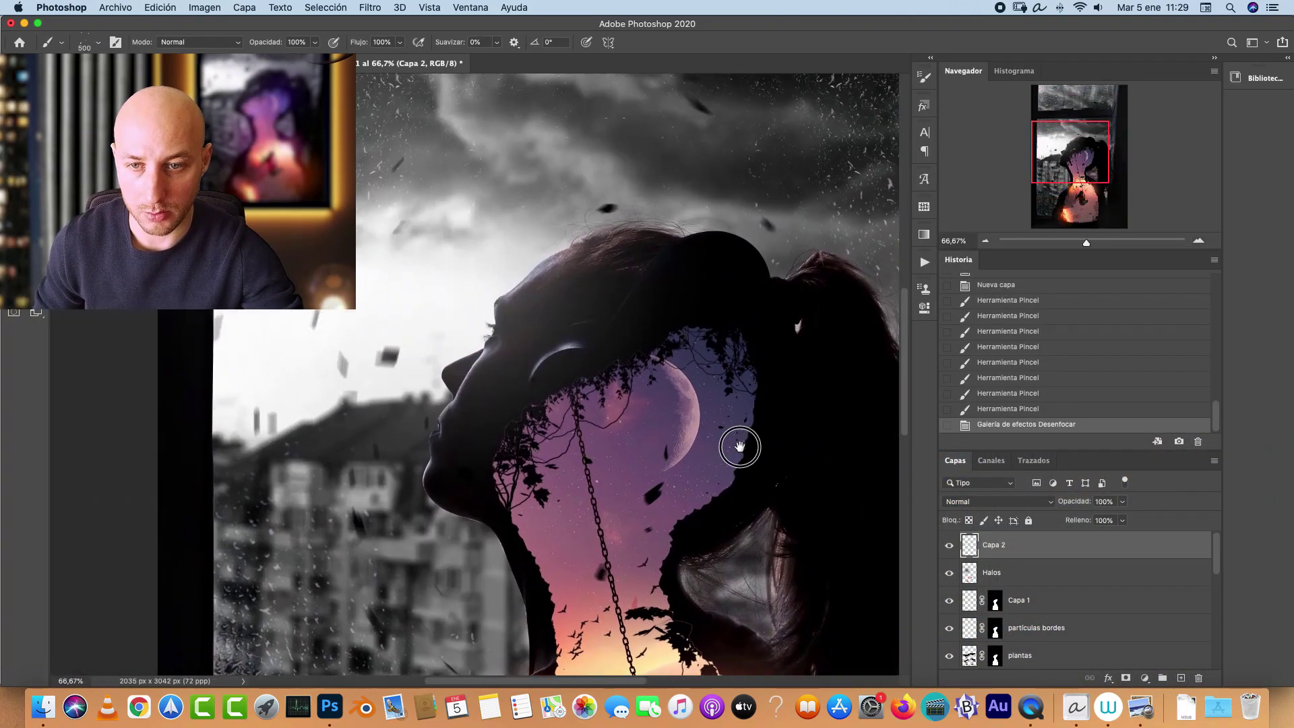
pyautogui.click(1005, 412)
pyautogui.click(1009, 423)
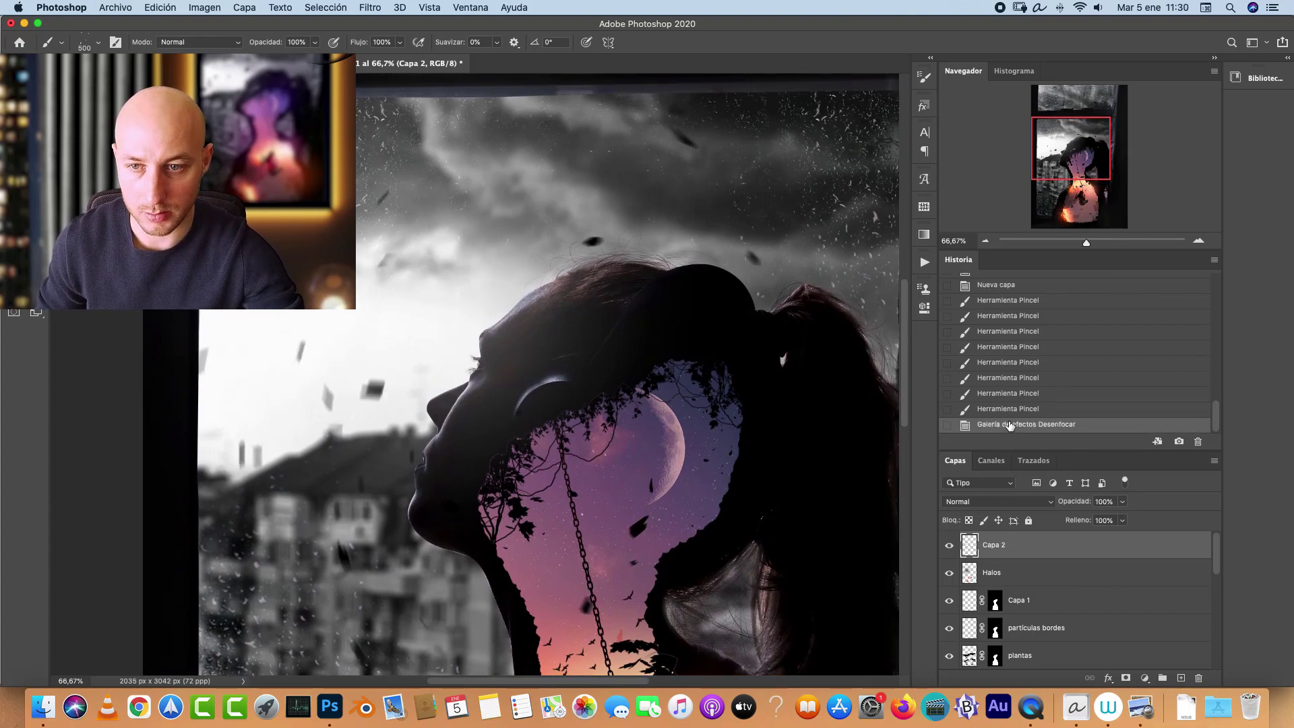
pyautogui.moveTo(639, 482); pyautogui.dragTo(617, 435)
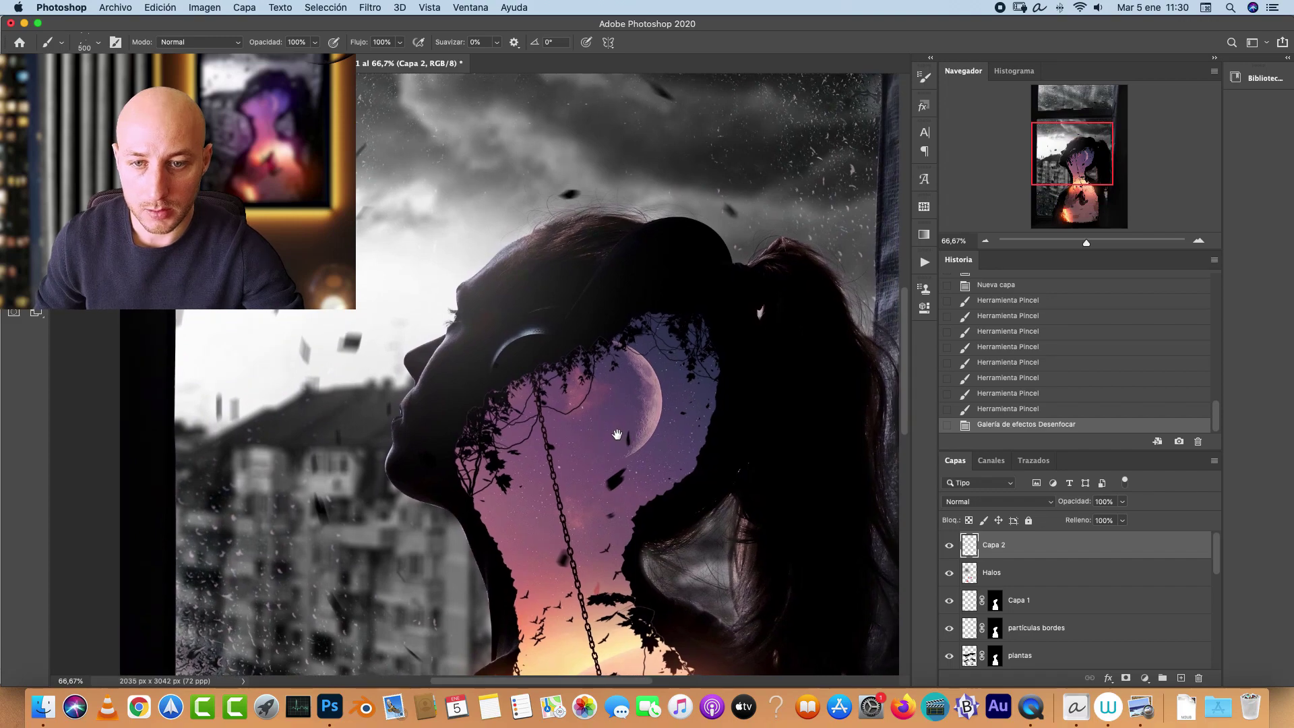
pyautogui.scroll(-10, 751, 482)
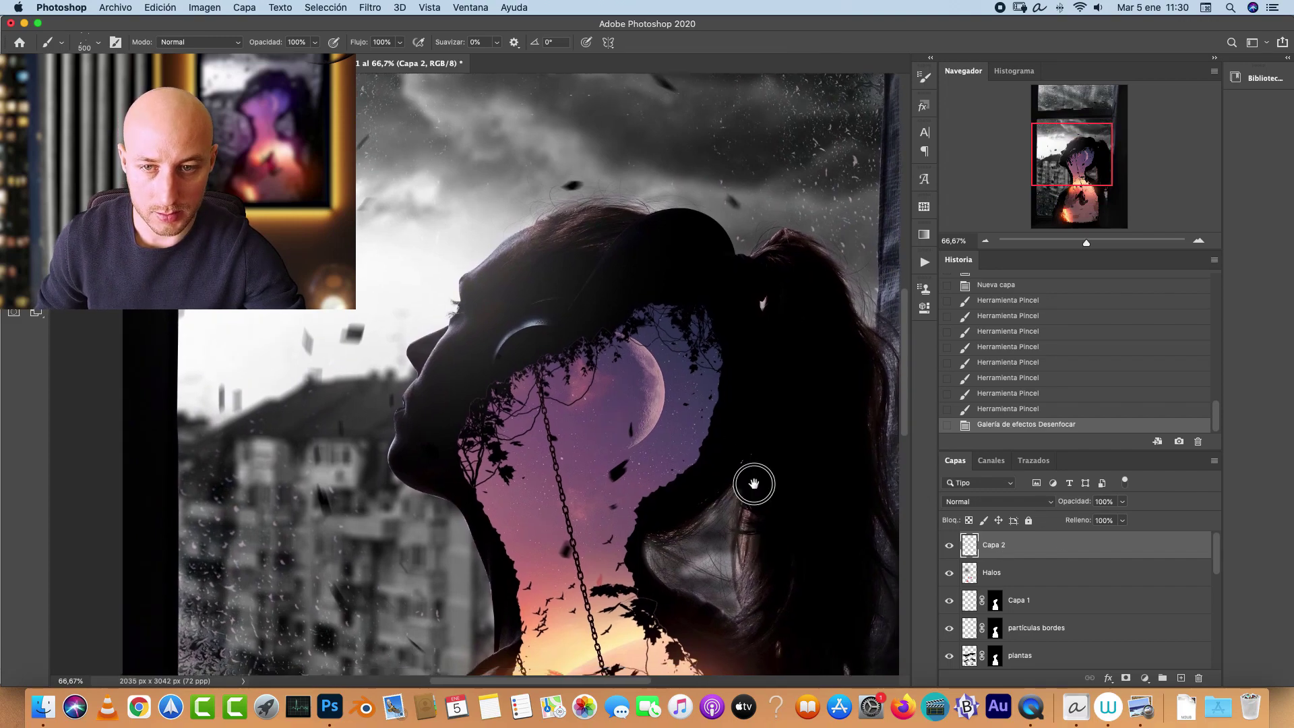
# Step: Add a new layer above the particle layer Capa 2
pyautogui.click(1025, 573)
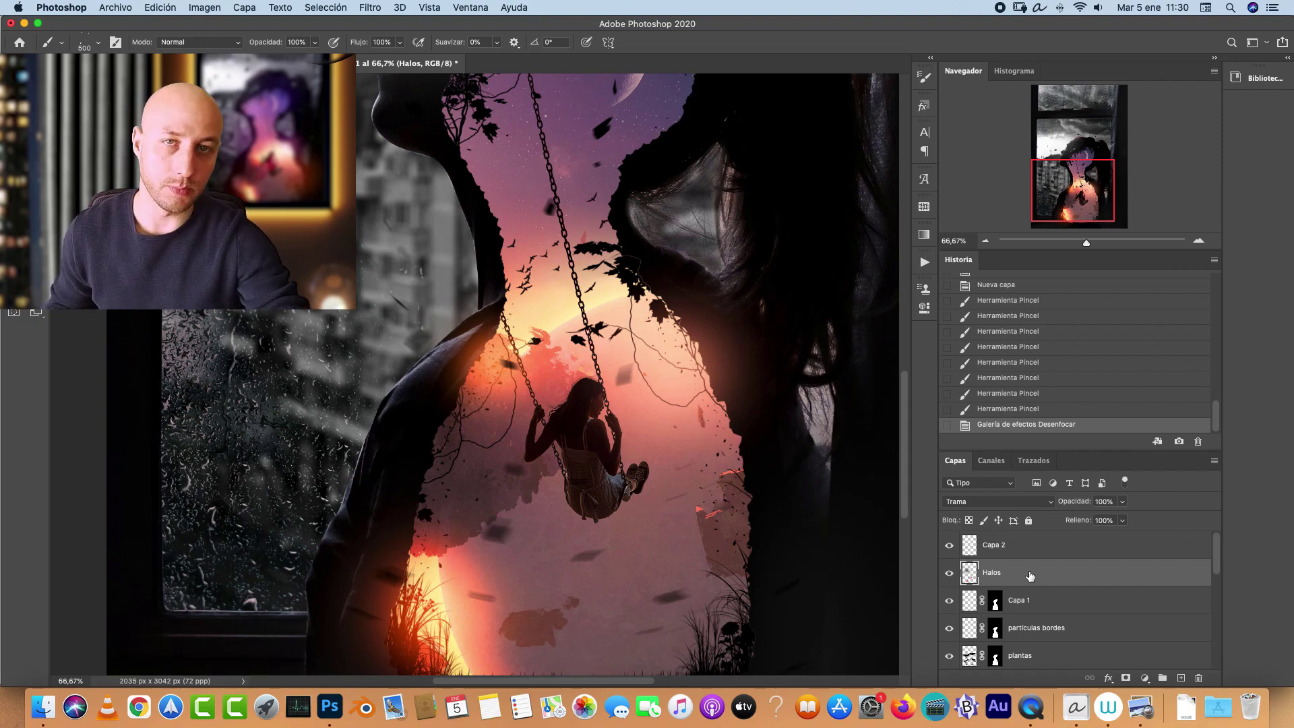
pyautogui.scroll(-1, 782, 484)
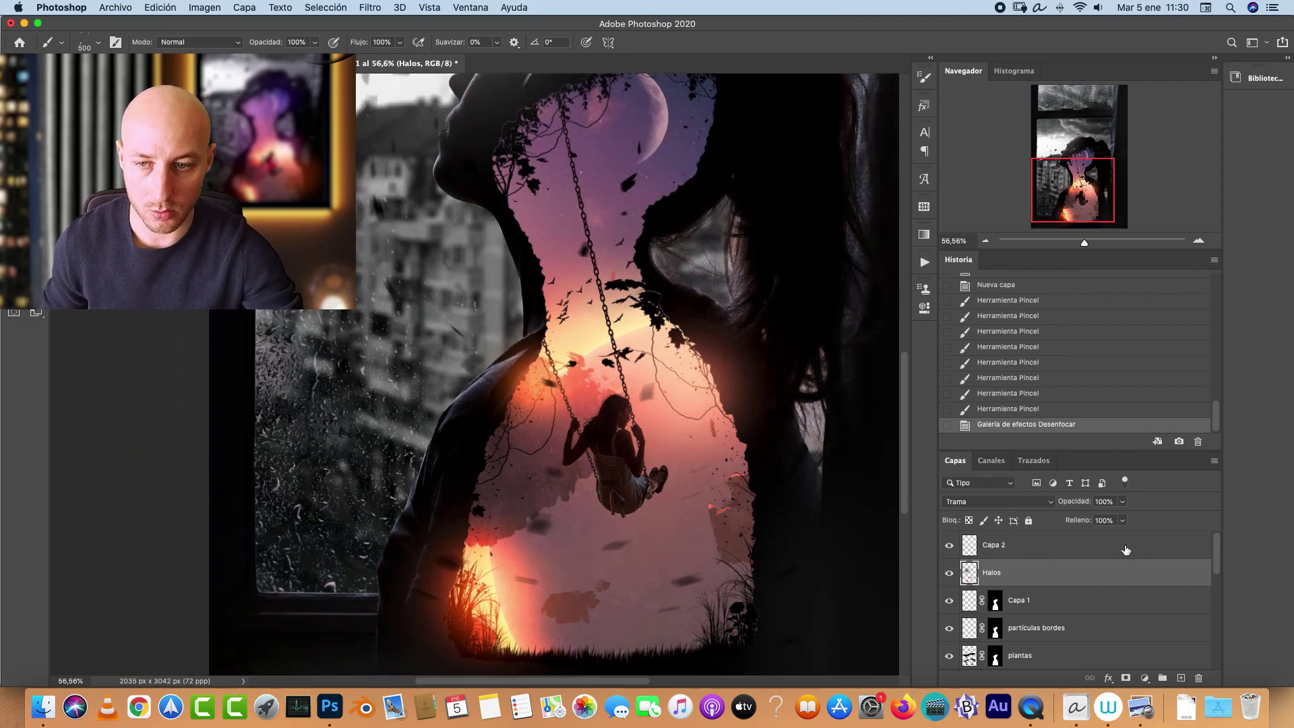
pyautogui.click(1143, 553)
pyautogui.click(1181, 677)
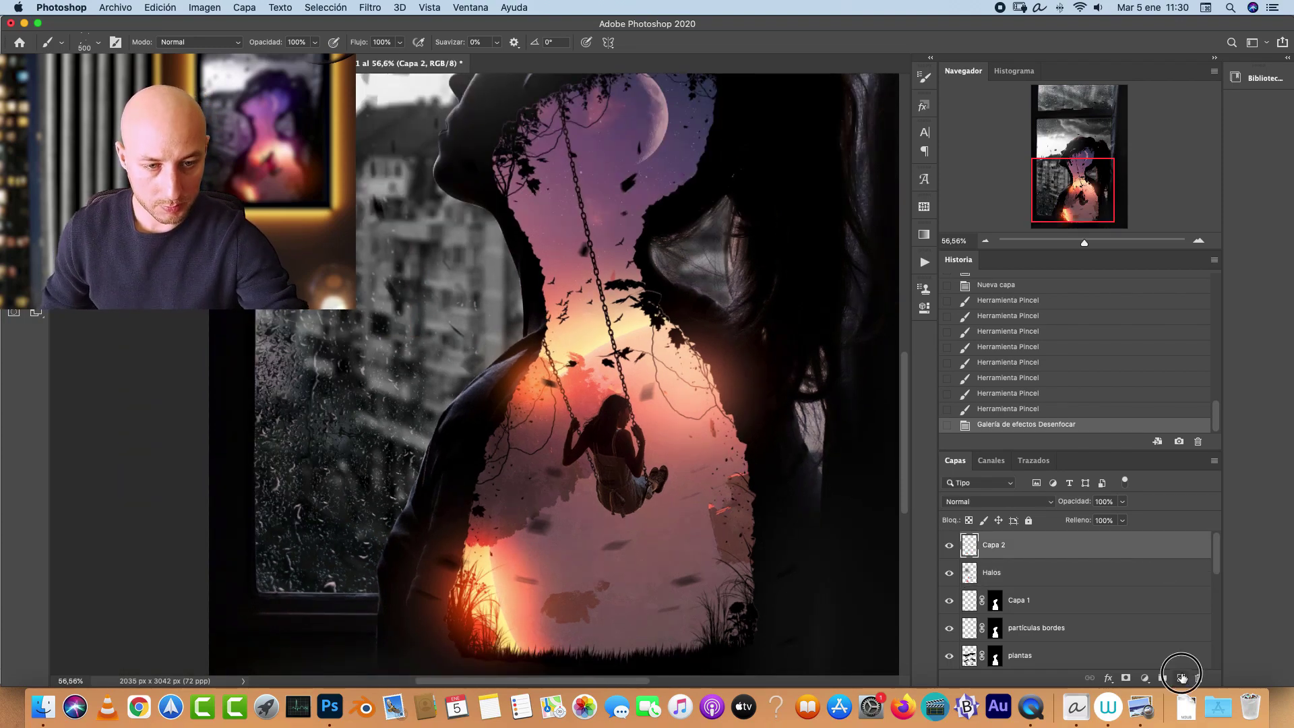
pyautogui.moveTo(787, 486); pyautogui.dragTo(772, 620)
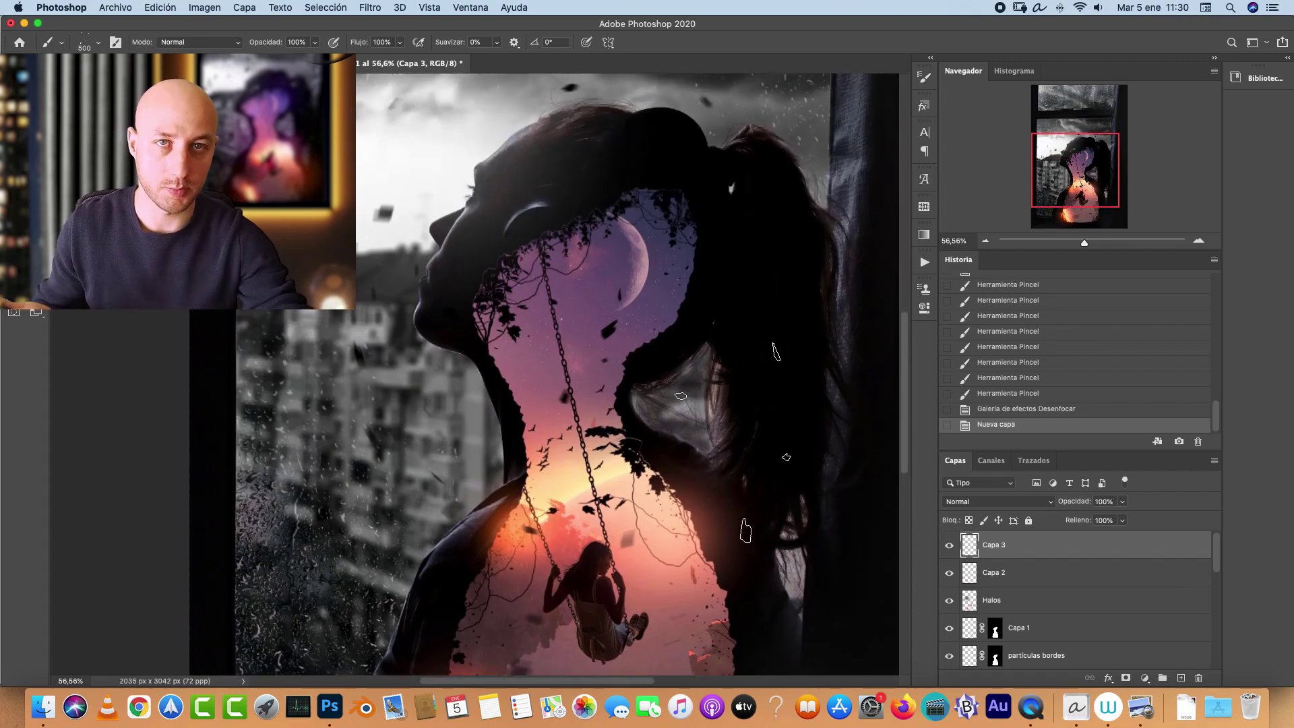
# Step: Preview the dust textures in the Freedom folder and open dust-2
pyautogui.press('super+o')
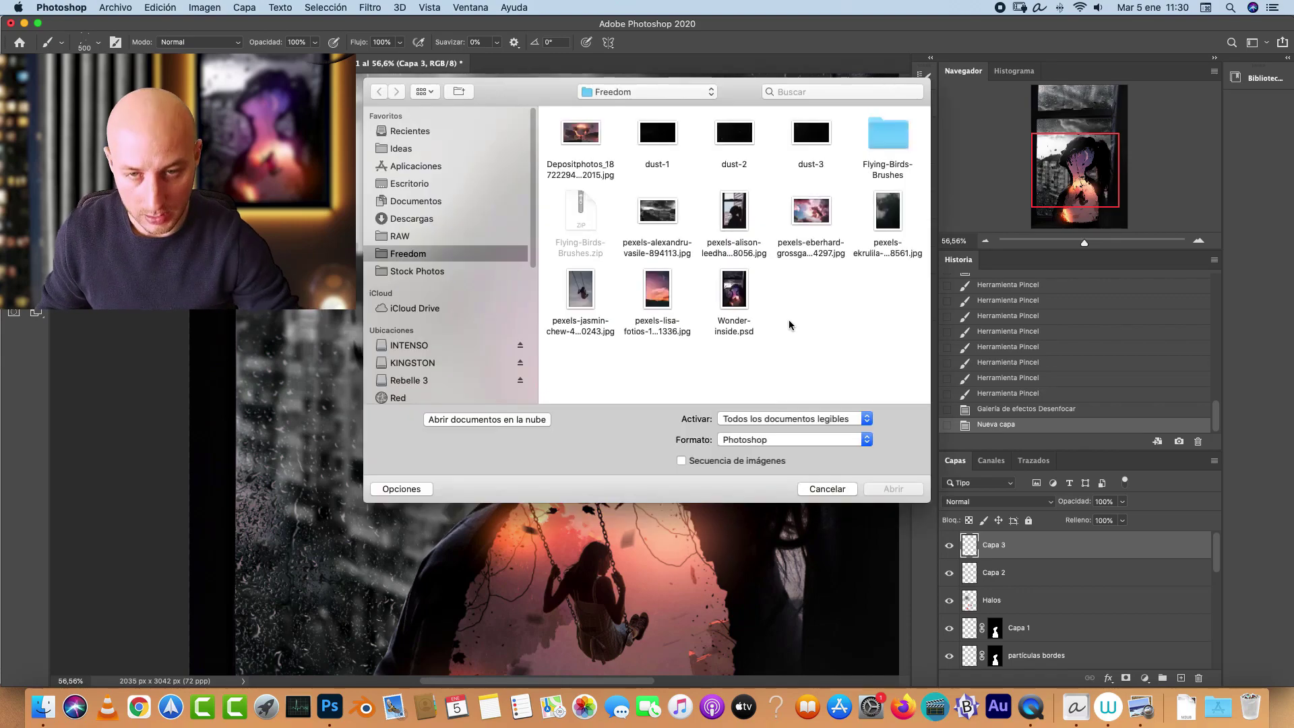
pyautogui.click(664, 133)
pyautogui.press('space')
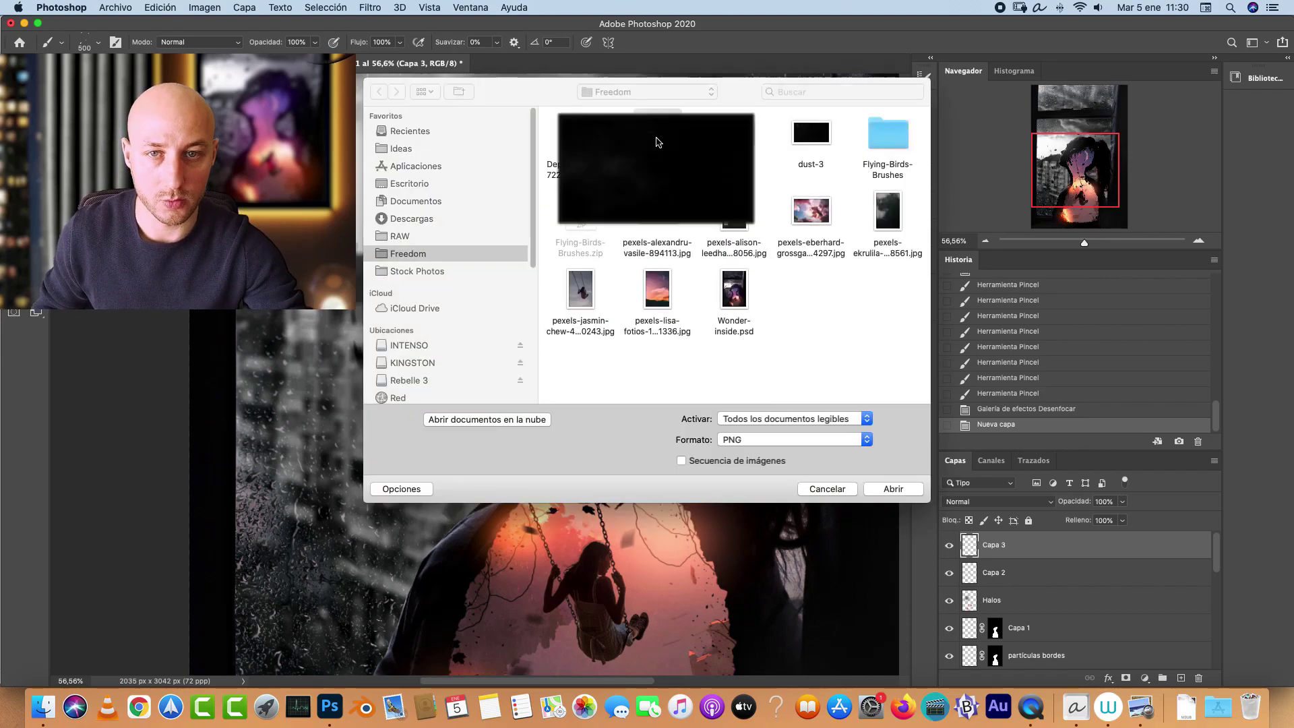
pyautogui.press('Right')
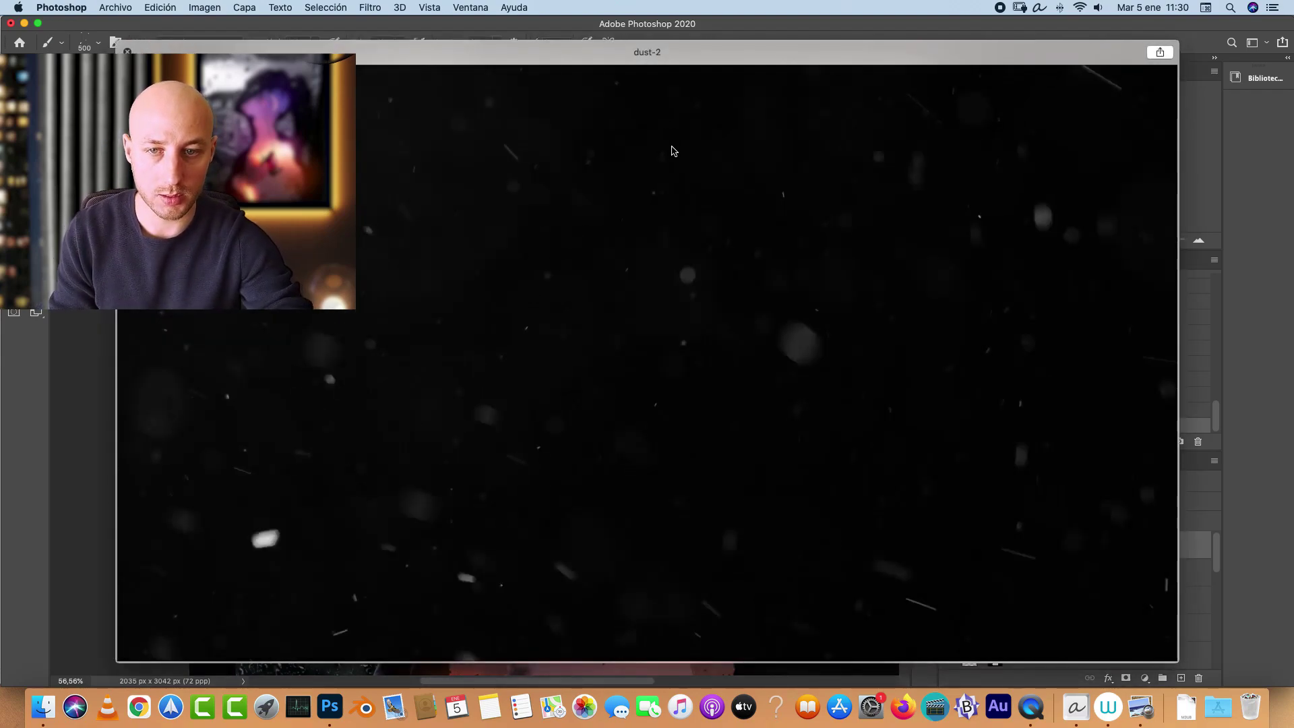
pyautogui.press('space')
pyautogui.click(895, 486)
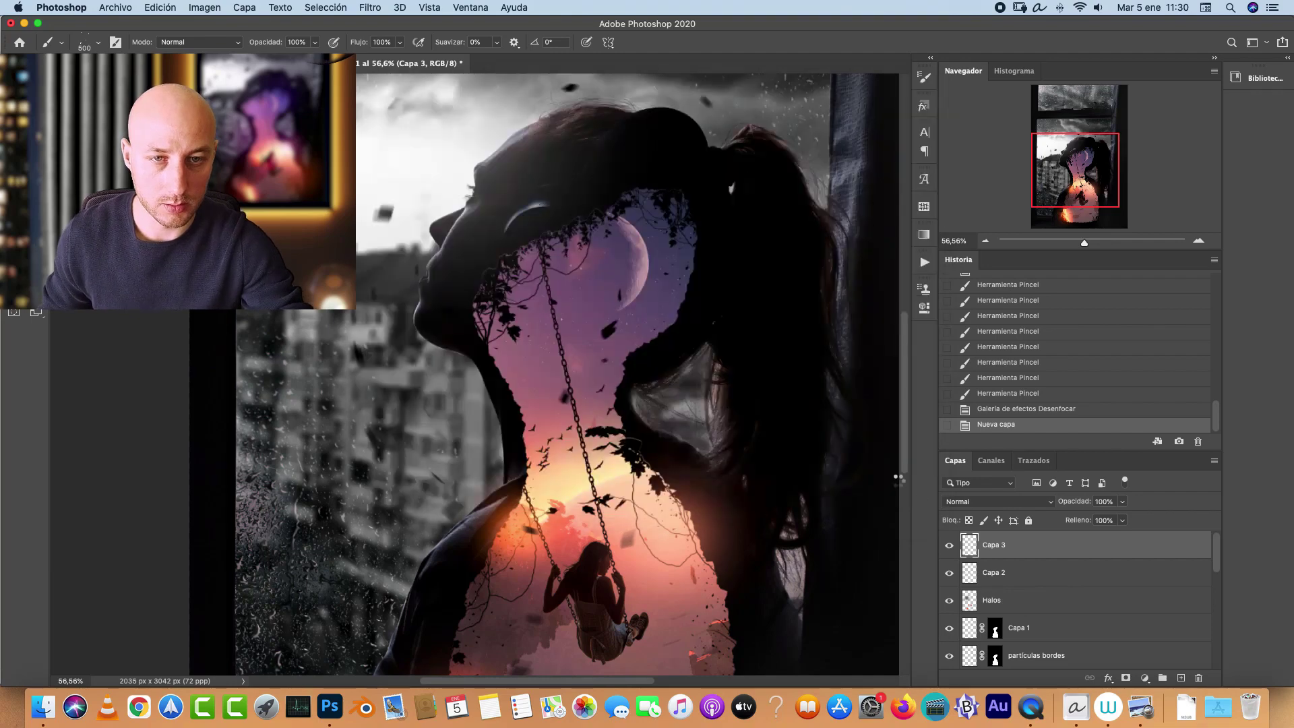
# Step: Cut the entire dust-2 image and paste it into layer Capa 3 of the silhouette composite
pyautogui.press('super+a')
pyautogui.press('super+x')
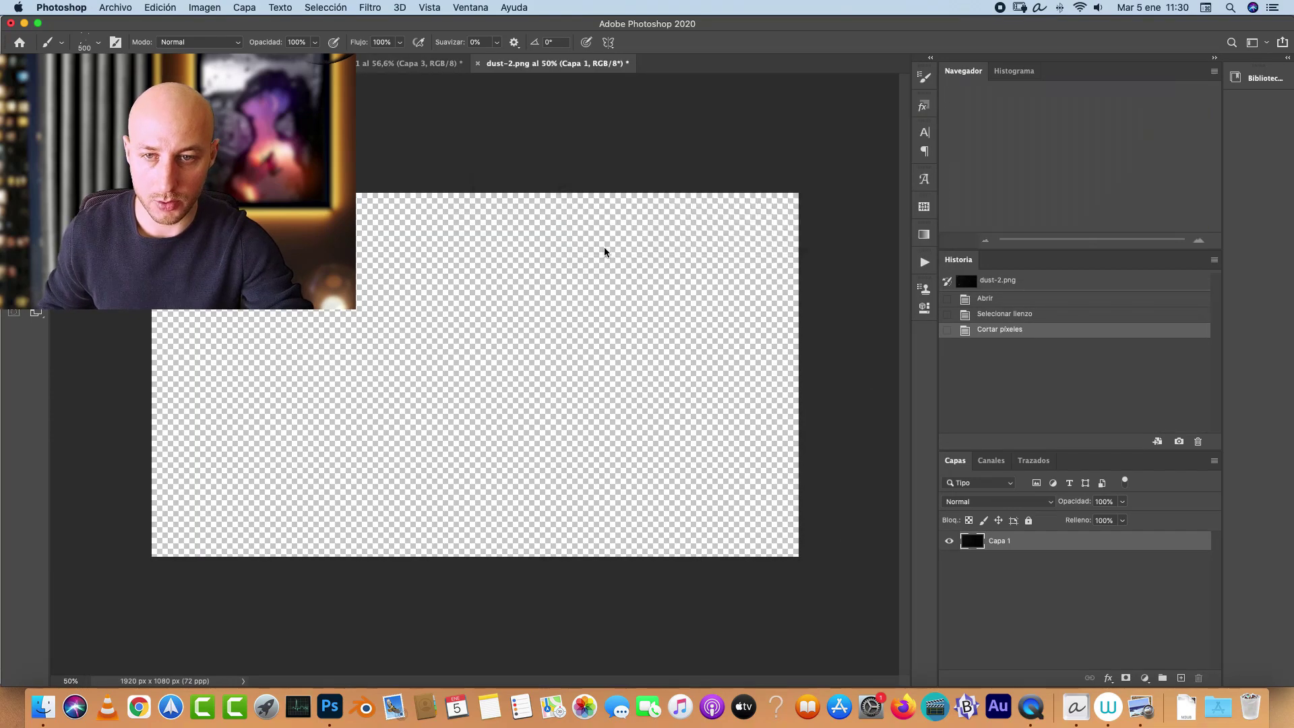
pyautogui.hotkey('ctrl', 'Tab')
pyautogui.press('super+v')
pyautogui.press('super+0')
# Step: Rotate the pasted dust texture -90°, scale it to about 210% and position it to cover the whole canvas
pyautogui.press('super+t')
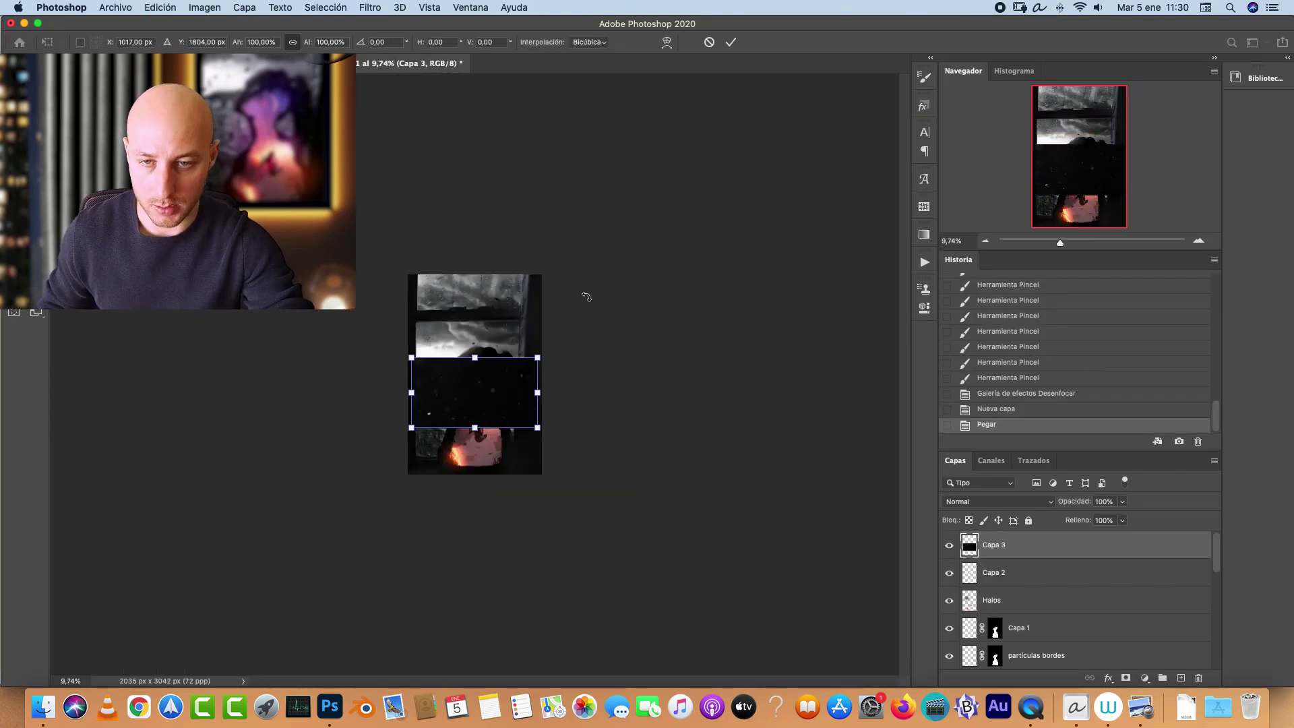
pyautogui.moveTo(557, 335); pyautogui.dragTo(423, 296)
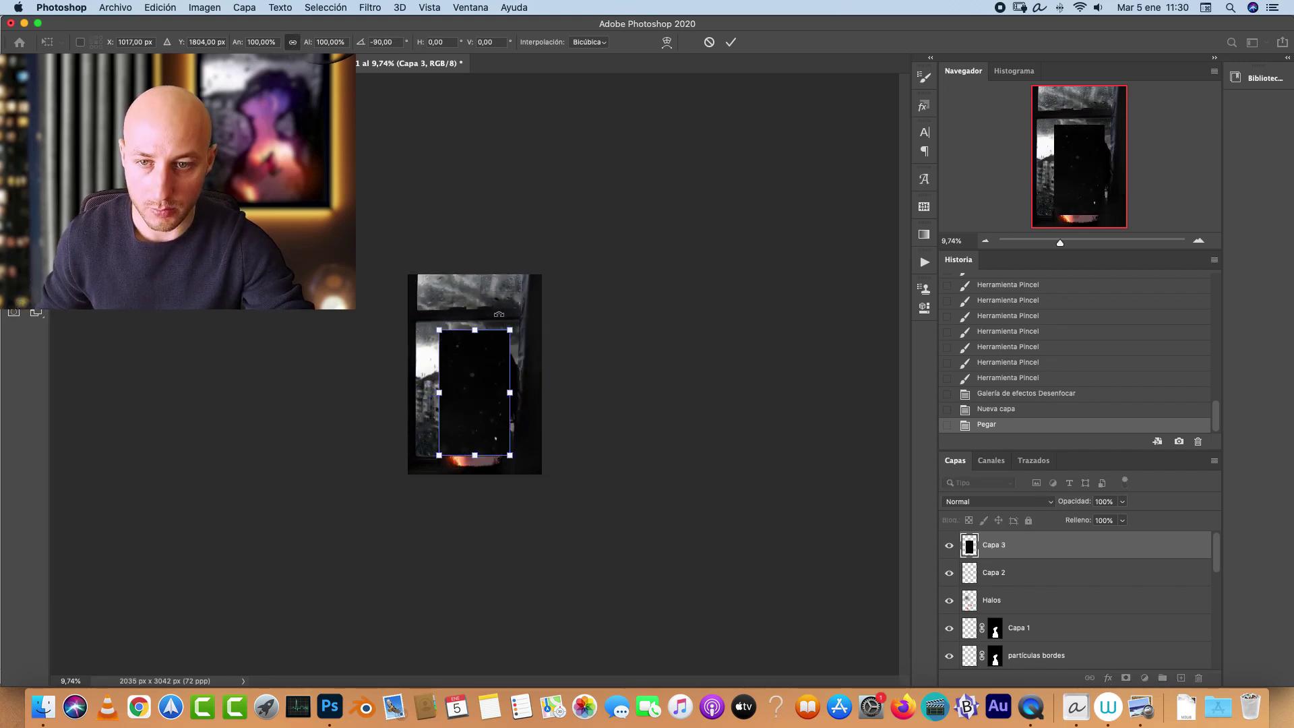
pyautogui.moveTo(504, 328); pyautogui.dragTo(590, 194)
pyautogui.moveTo(558, 305)
pyautogui.mouseDown()
pyautogui.moveTo(496, 341)
pyautogui.moveTo(518, 337)
pyautogui.mouseUp()
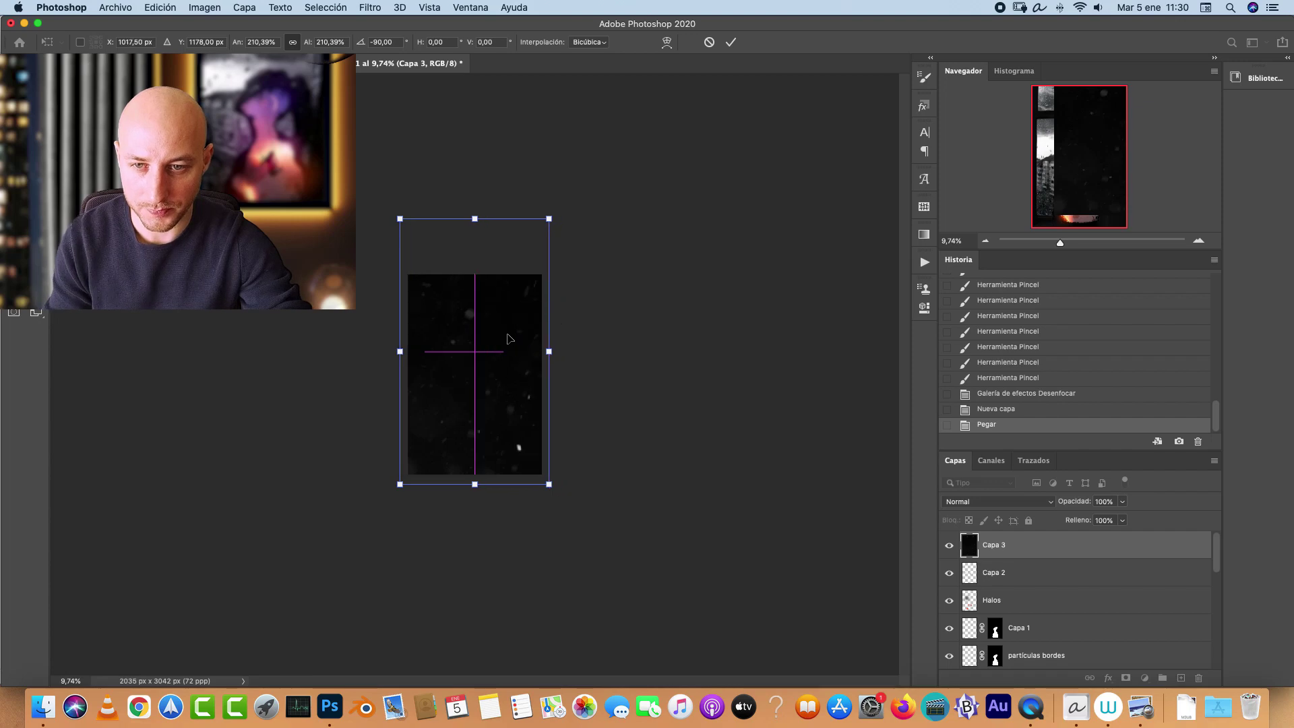
pyautogui.press('Return')
# Step: Set the dust layer's blending mode to Trama and inspect the dust over the image at 100%
pyautogui.click(996, 501)
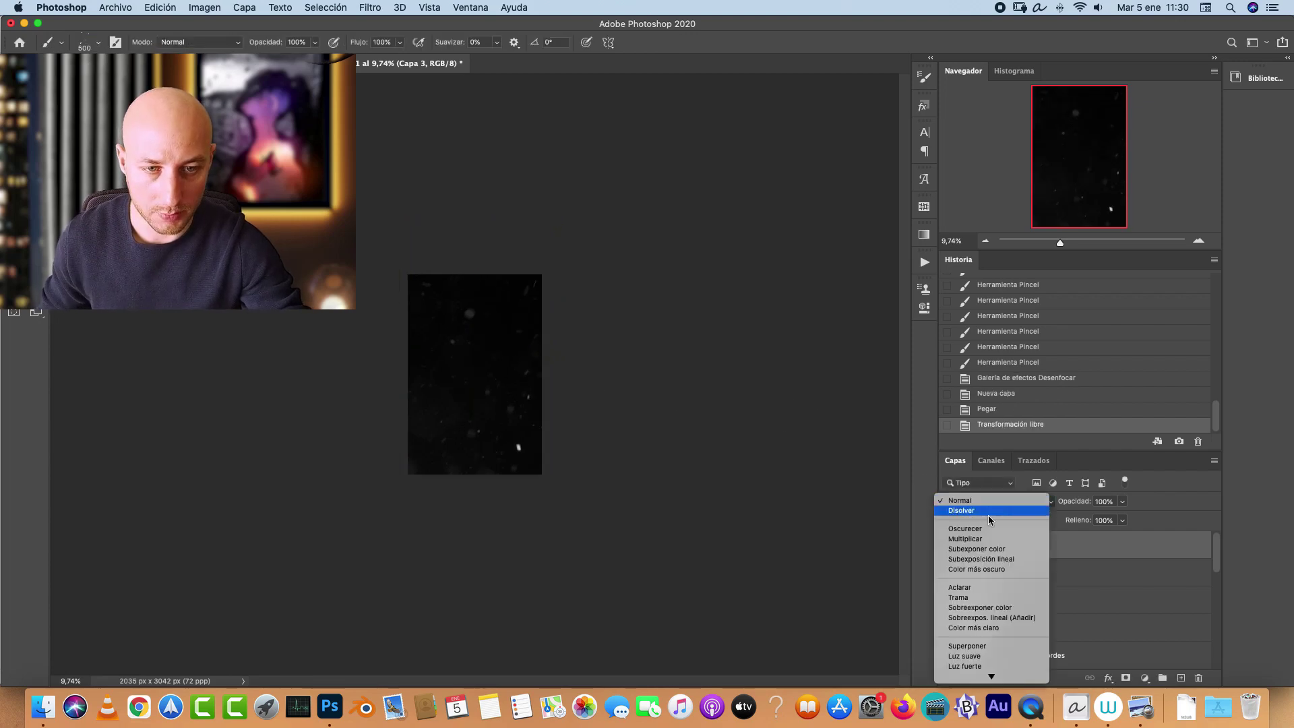
pyautogui.click(983, 597)
pyautogui.press('super+1')
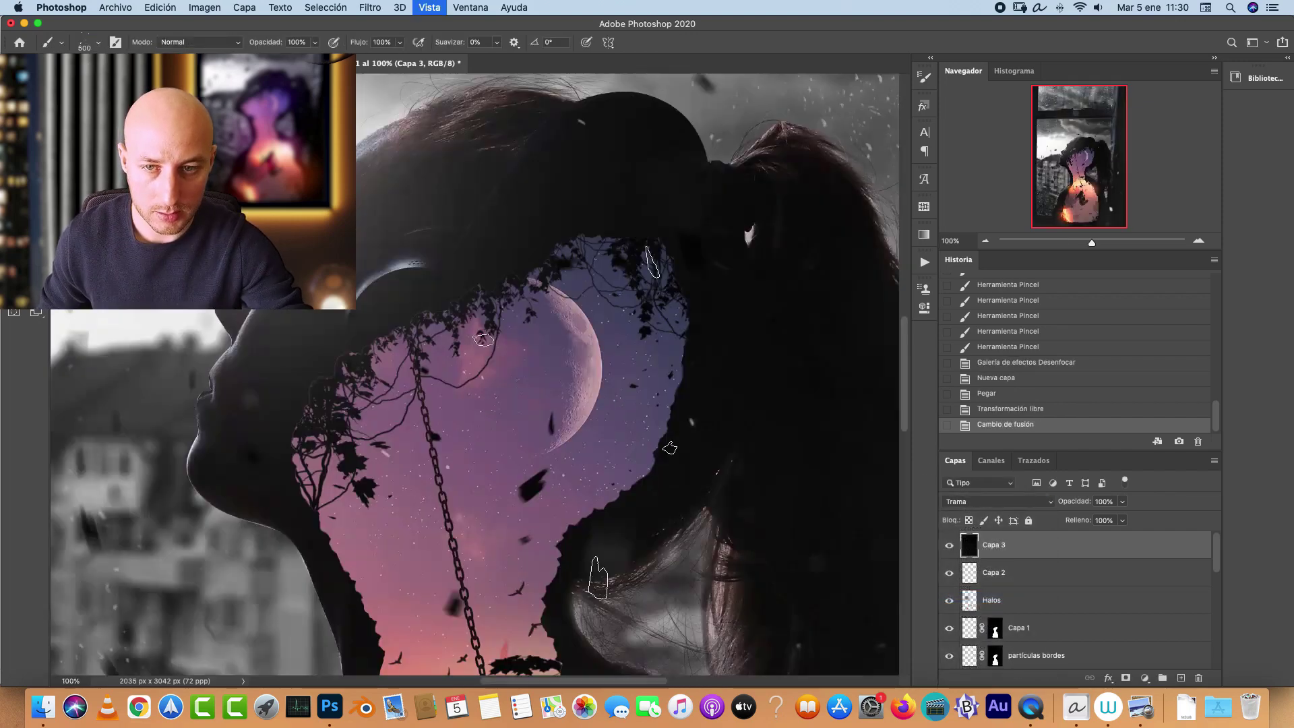
pyautogui.hscroll(5, 589, 384)
pyautogui.scroll(-2, 589, 384)
pyautogui.scroll(-5, 603, 445)
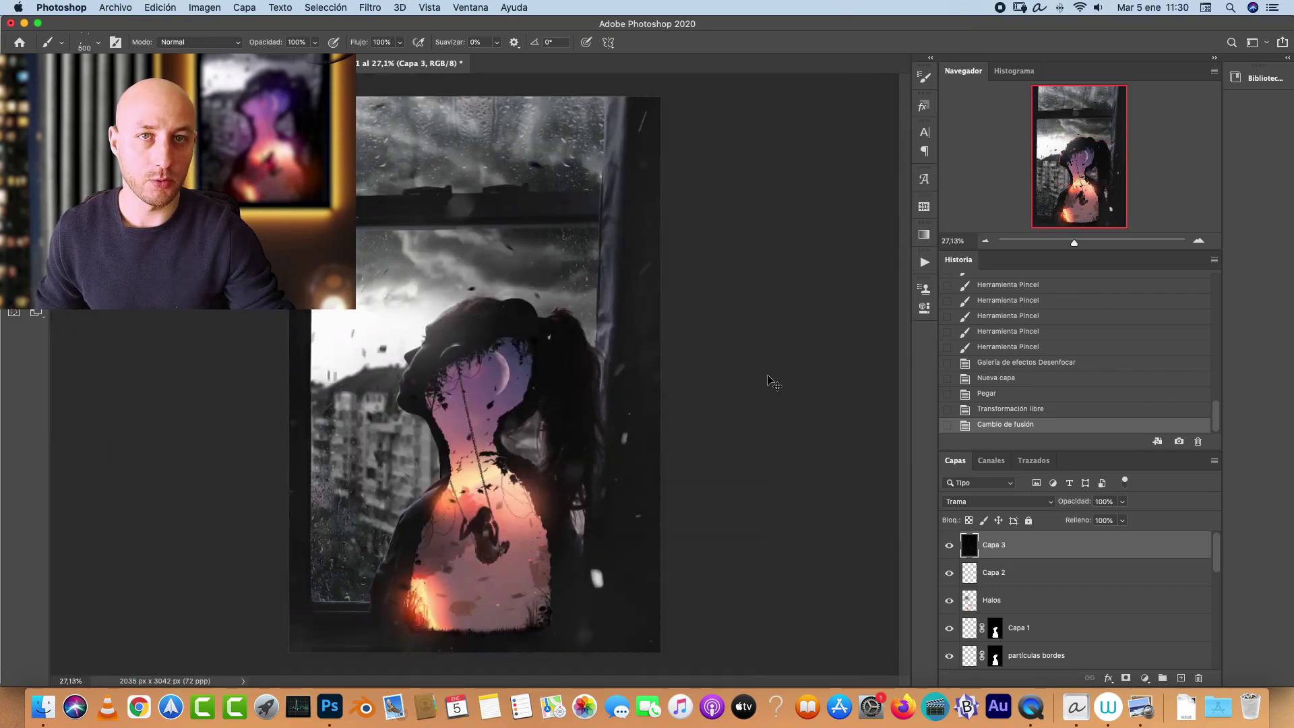
# Step: Duplicate the dust layer Capa 3, flip the copy horizontally and vertically, and shift it slightly down
pyautogui.press('super+j')
pyautogui.press('super+t')
pyautogui.rightClick(562, 316)
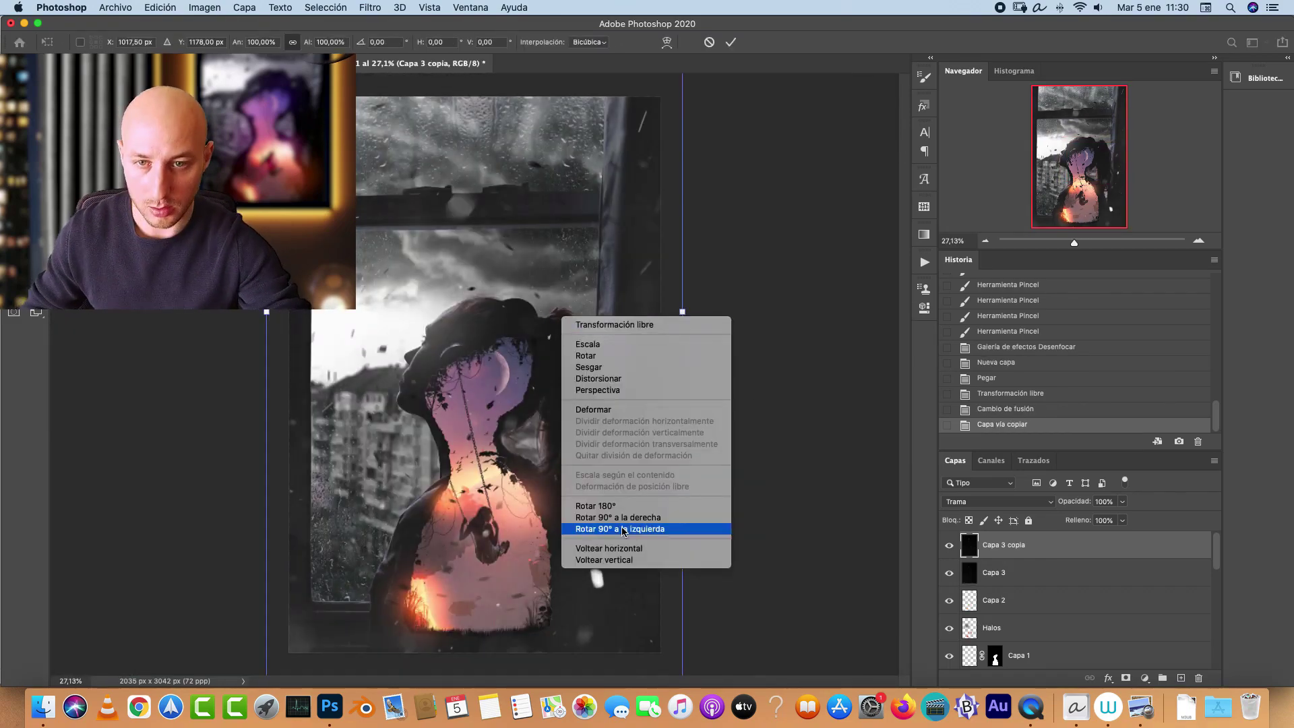
pyautogui.rightClick(573, 429)
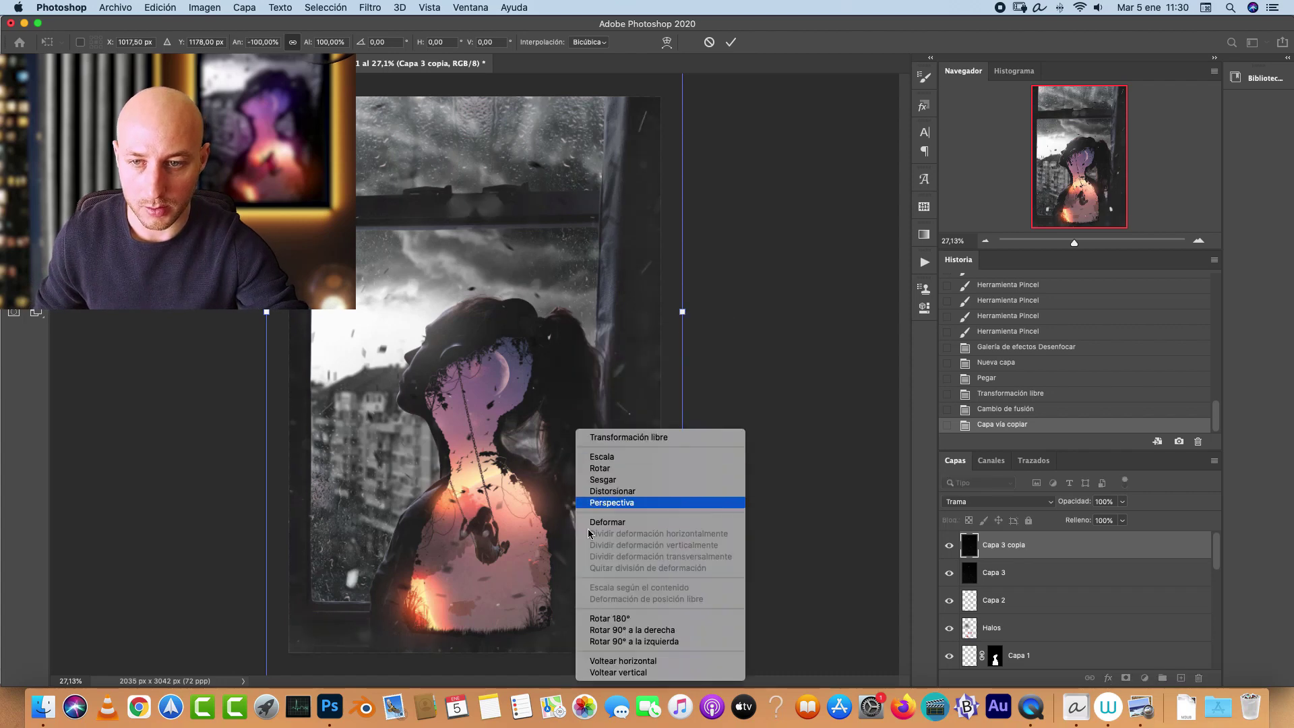
pyautogui.click(606, 661)
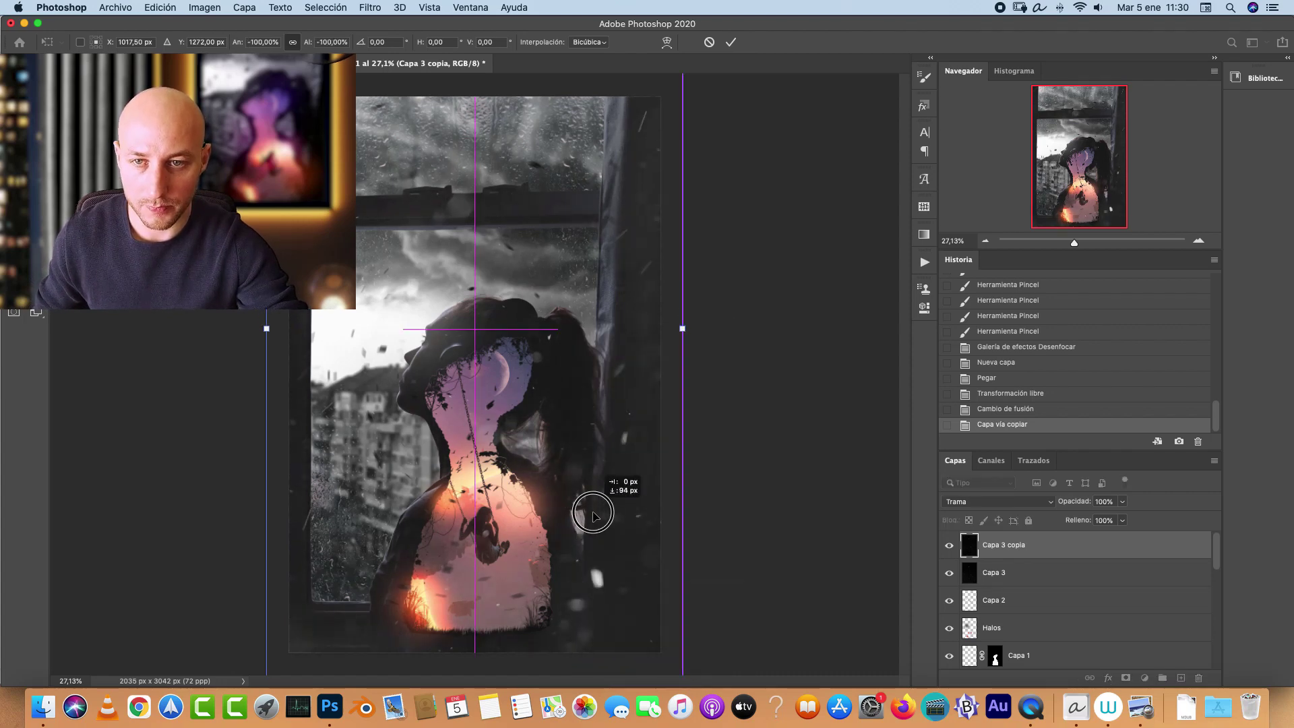
pyautogui.press('Return')
pyautogui.press('b')
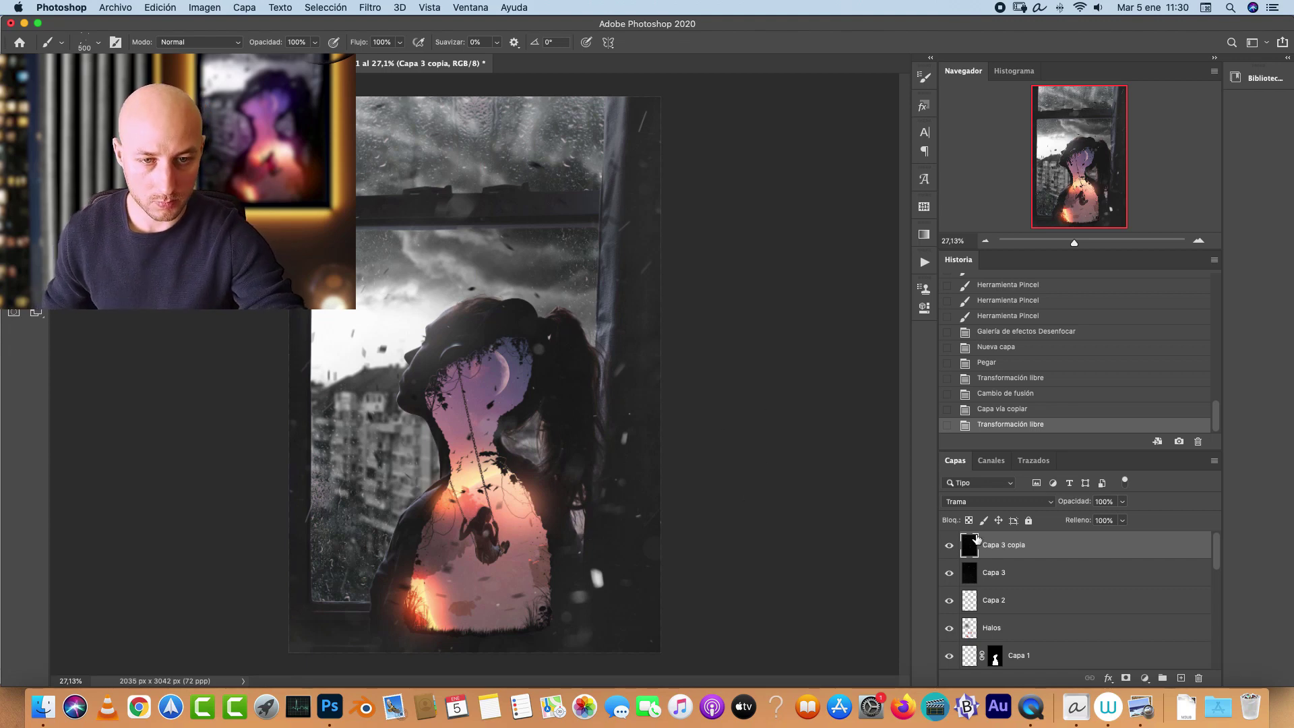
# Step: Invert the duplicated dust layer, set its blending mode to Multiplicar and compare the image with and without it
pyautogui.press('super+i')
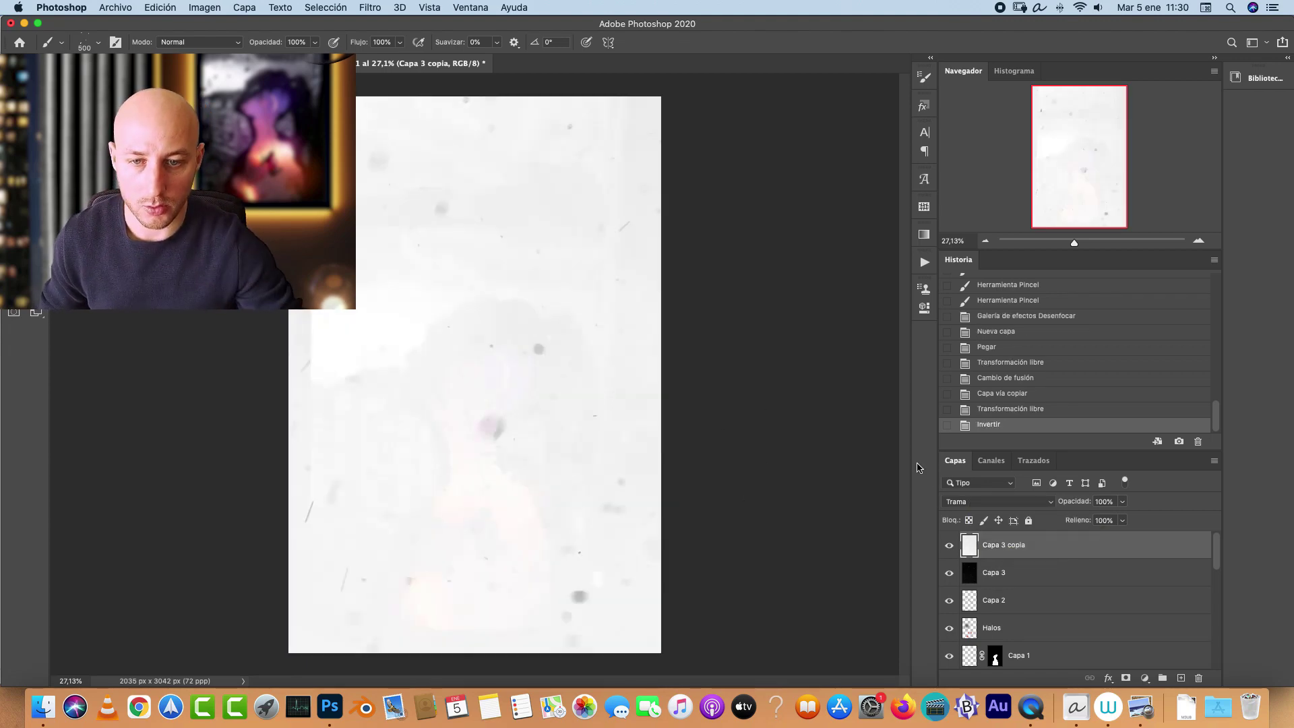
pyautogui.click(985, 506)
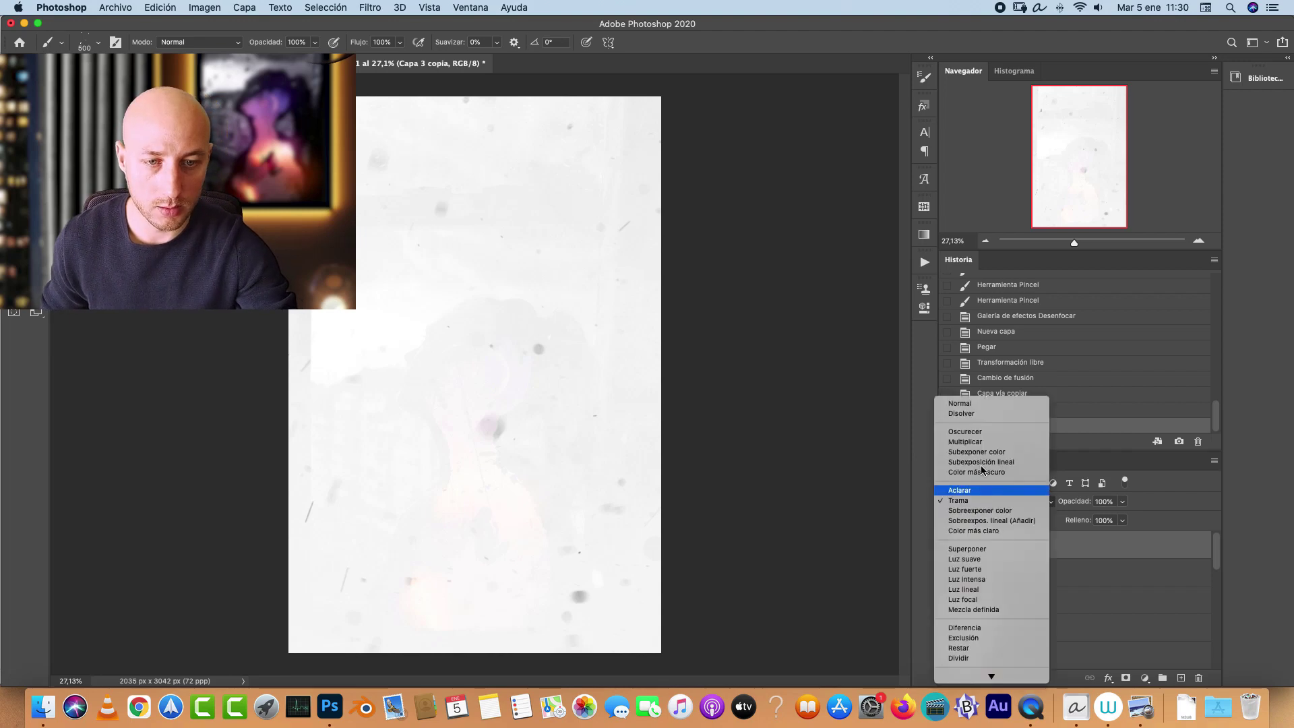
pyautogui.click(964, 441)
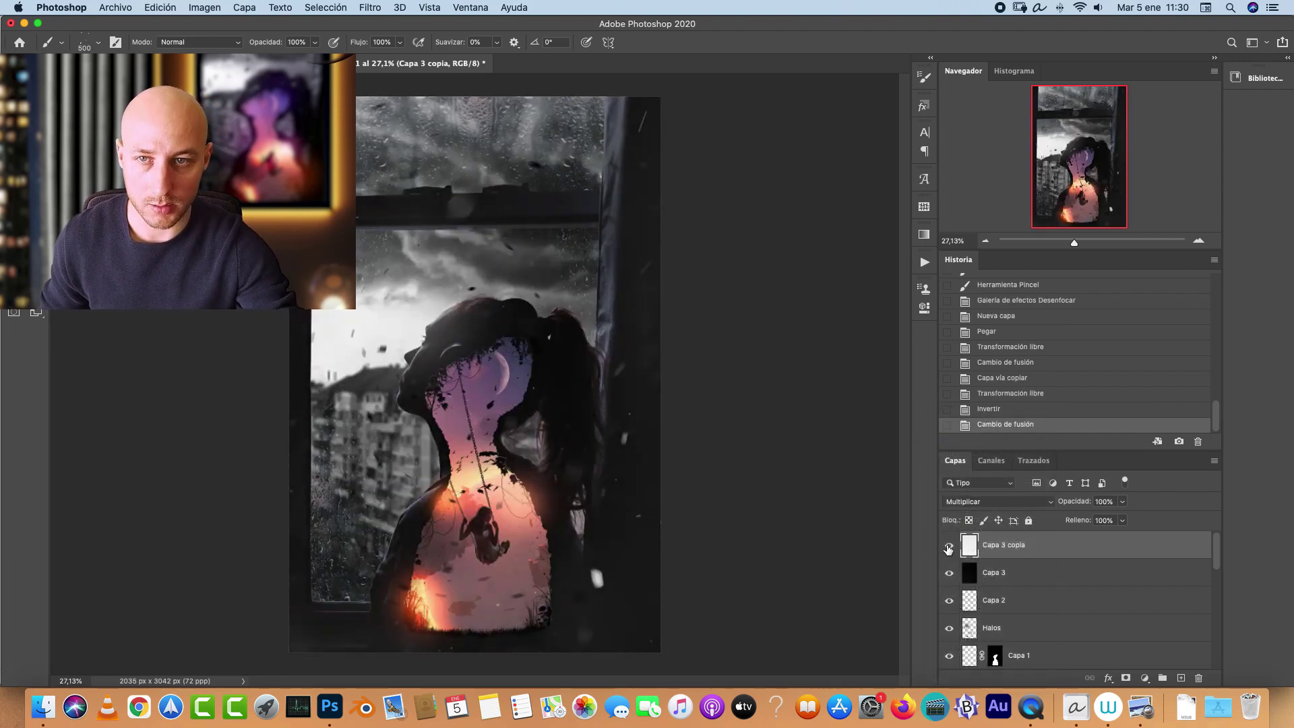
pyautogui.click(948, 547)
pyautogui.click(948, 546)
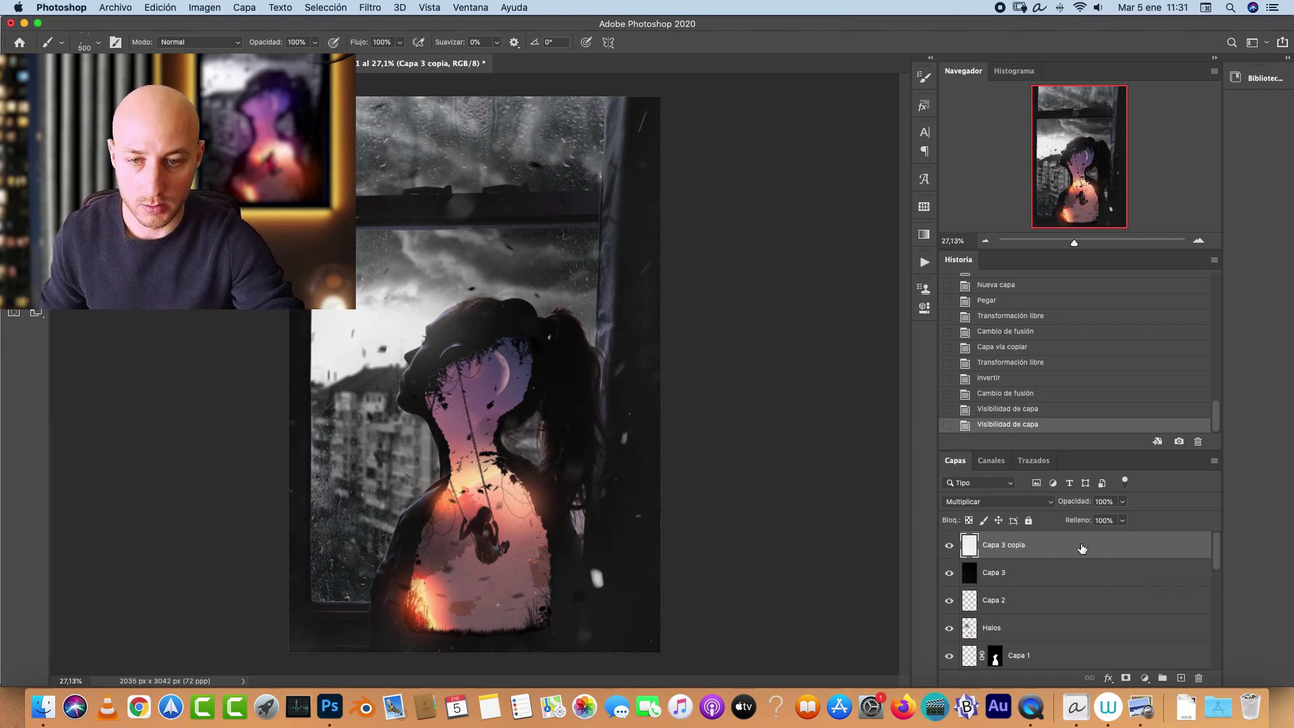
# Step: Stamp all visible layers onto a new top layer and rename it Final
pyautogui.click(1181, 677)
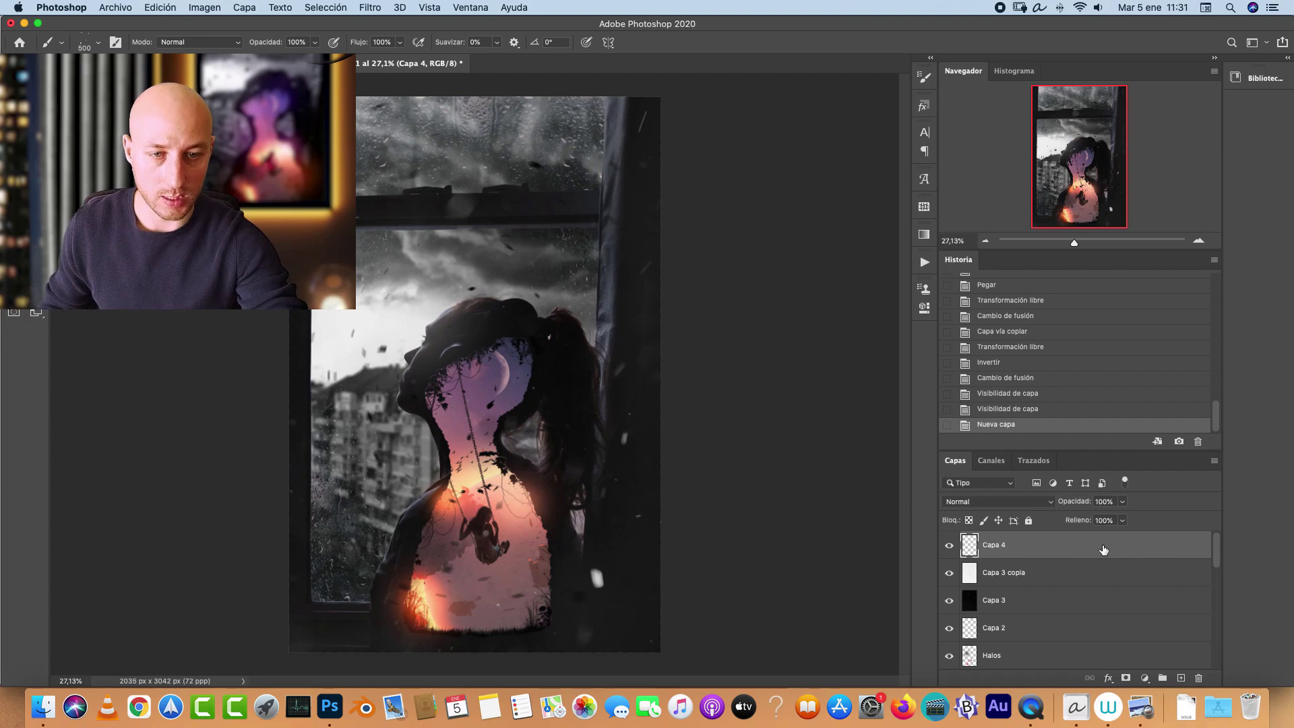
pyautogui.press('super+alt+shift+e')
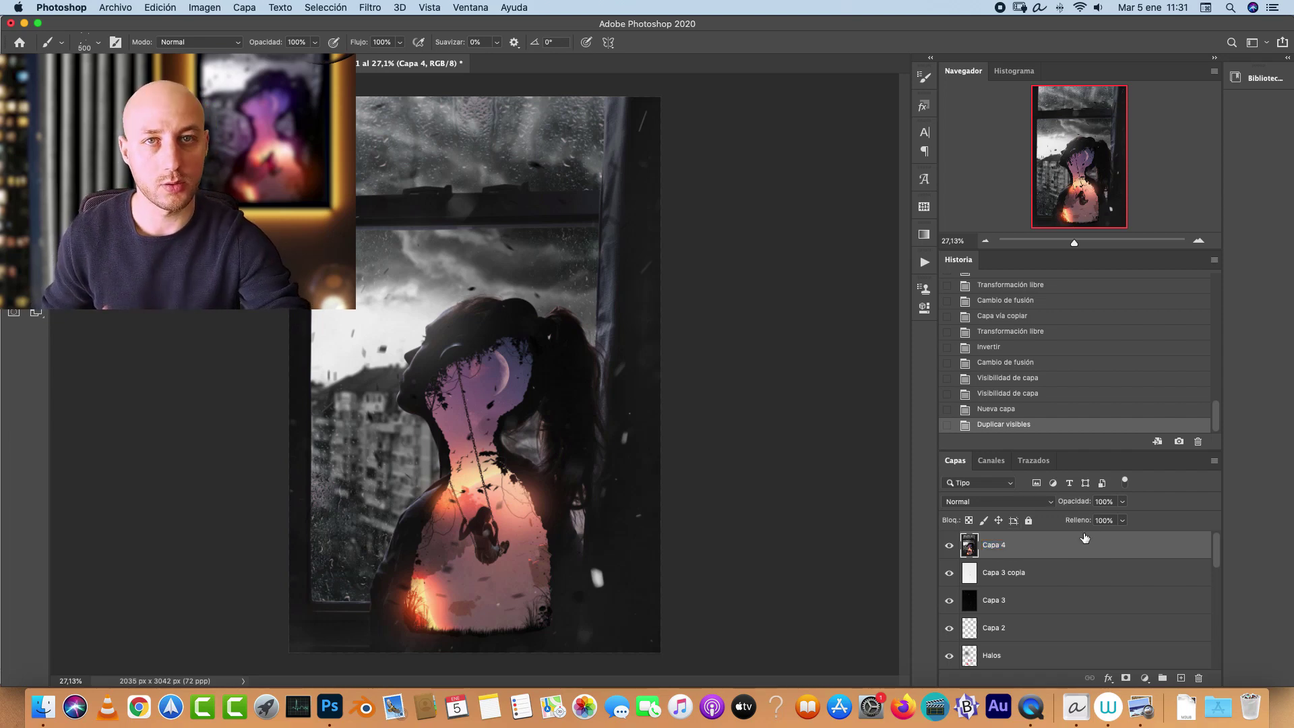
pyautogui.doubleClick(998, 546)
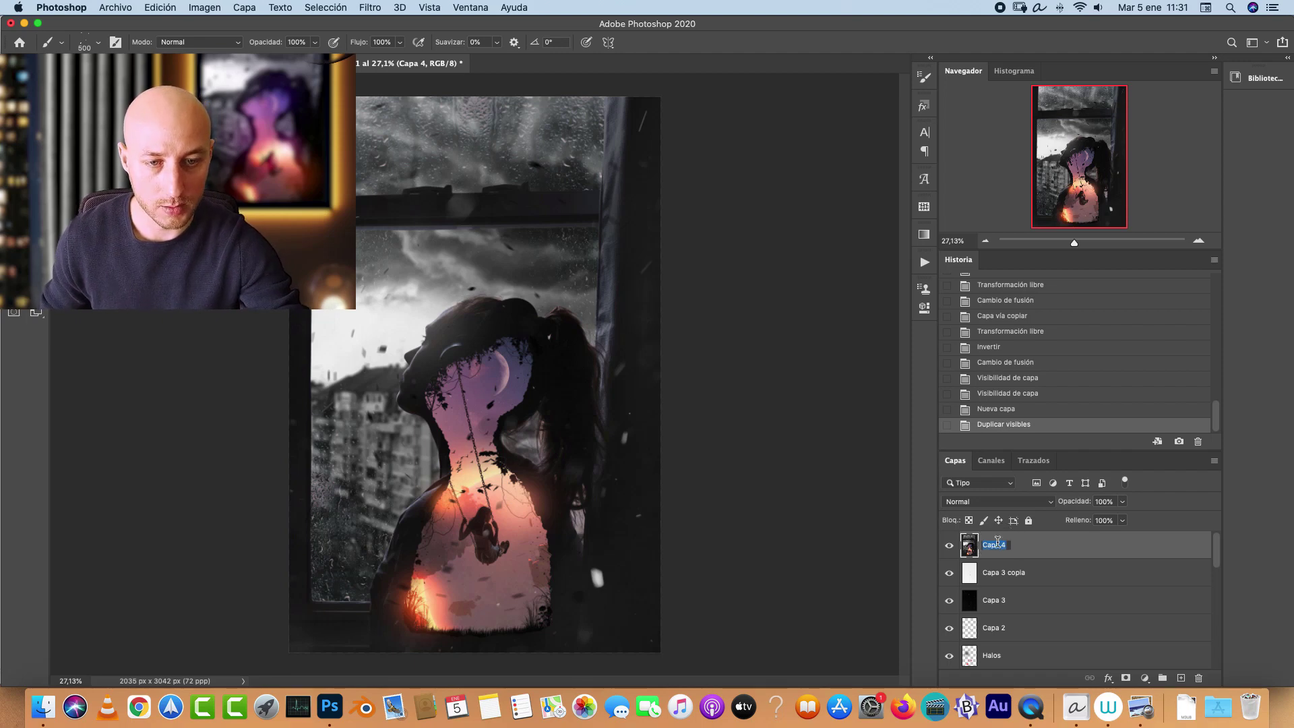
pyautogui.press('Return')
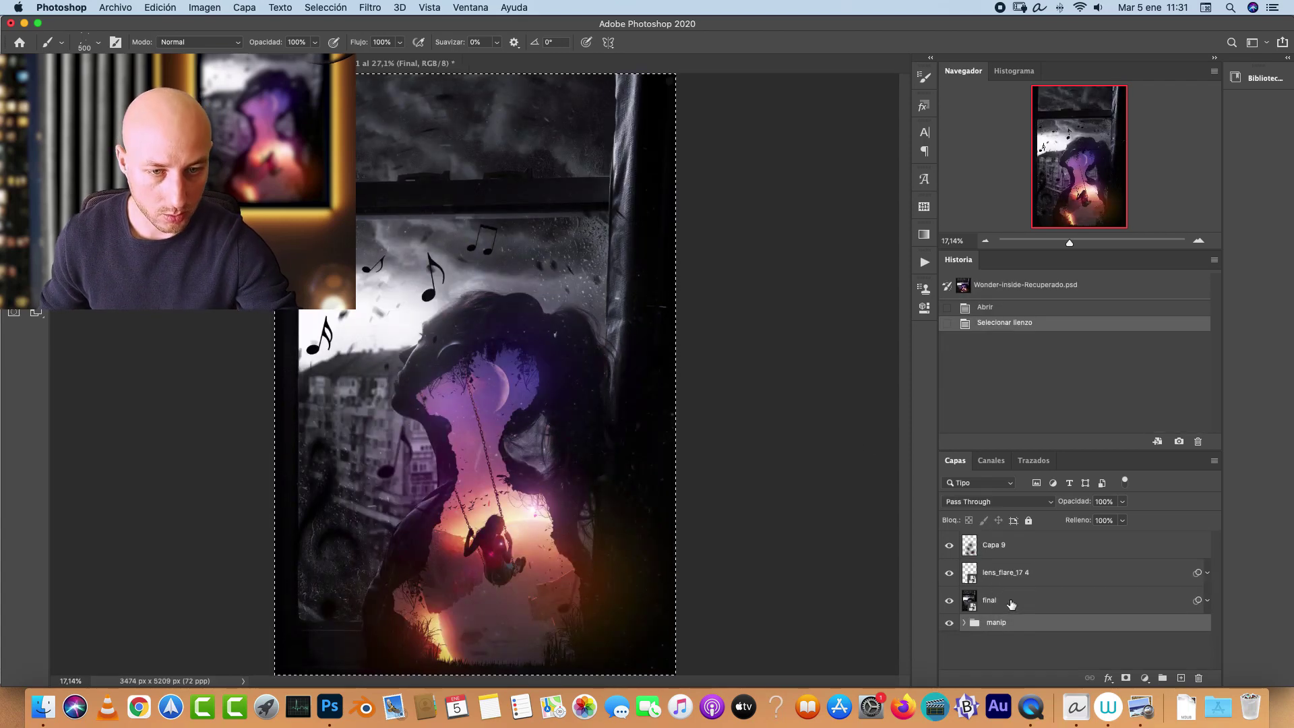
# Step: Examine the final layer and the layers inside the manip group of the Wonder-Inside-Recuperado.psd reference document
pyautogui.click(1010, 602)
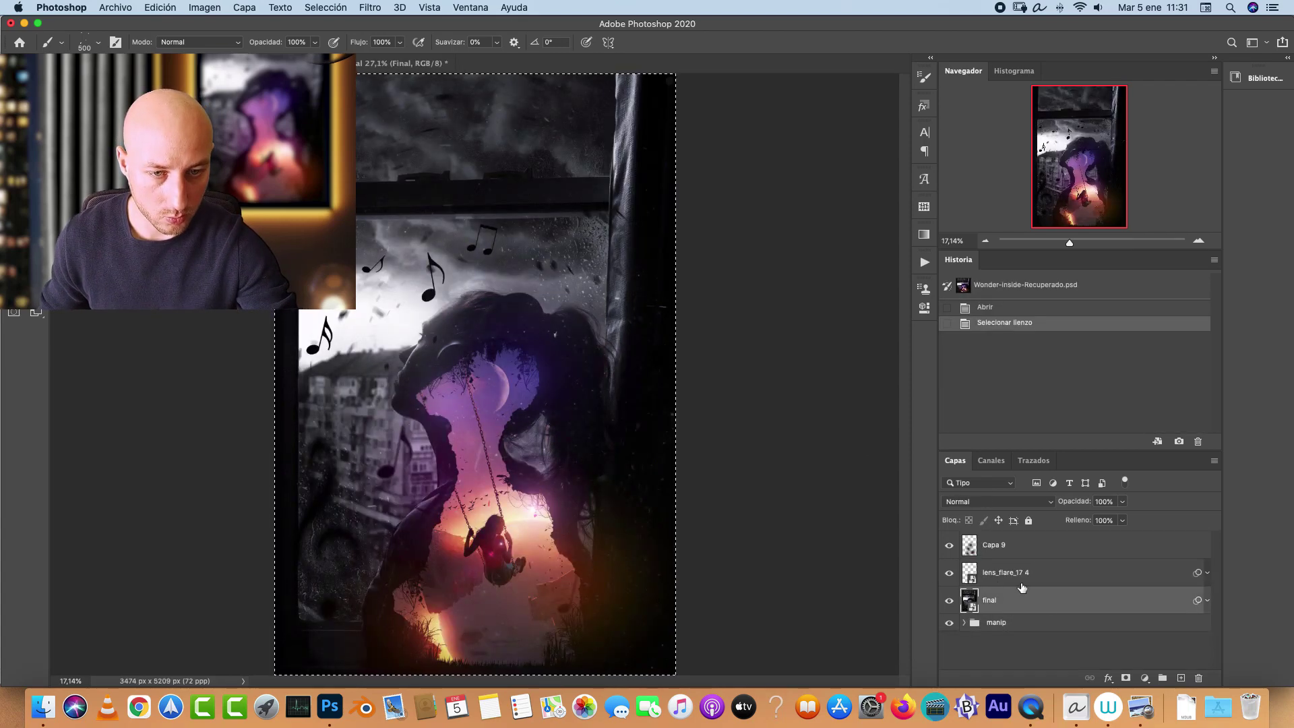
pyautogui.click(967, 622)
pyautogui.scroll(-2, 987, 620)
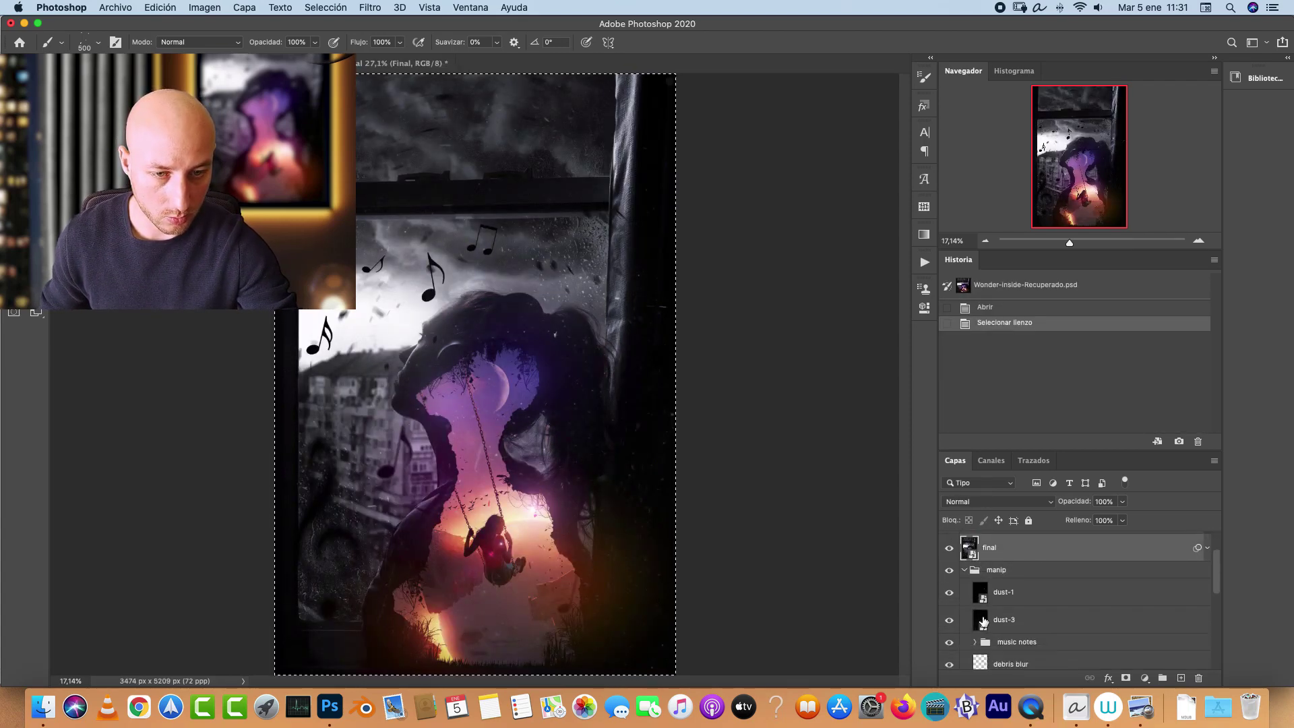
pyautogui.scroll(-1, 991, 616)
pyautogui.scroll(3, 978, 588)
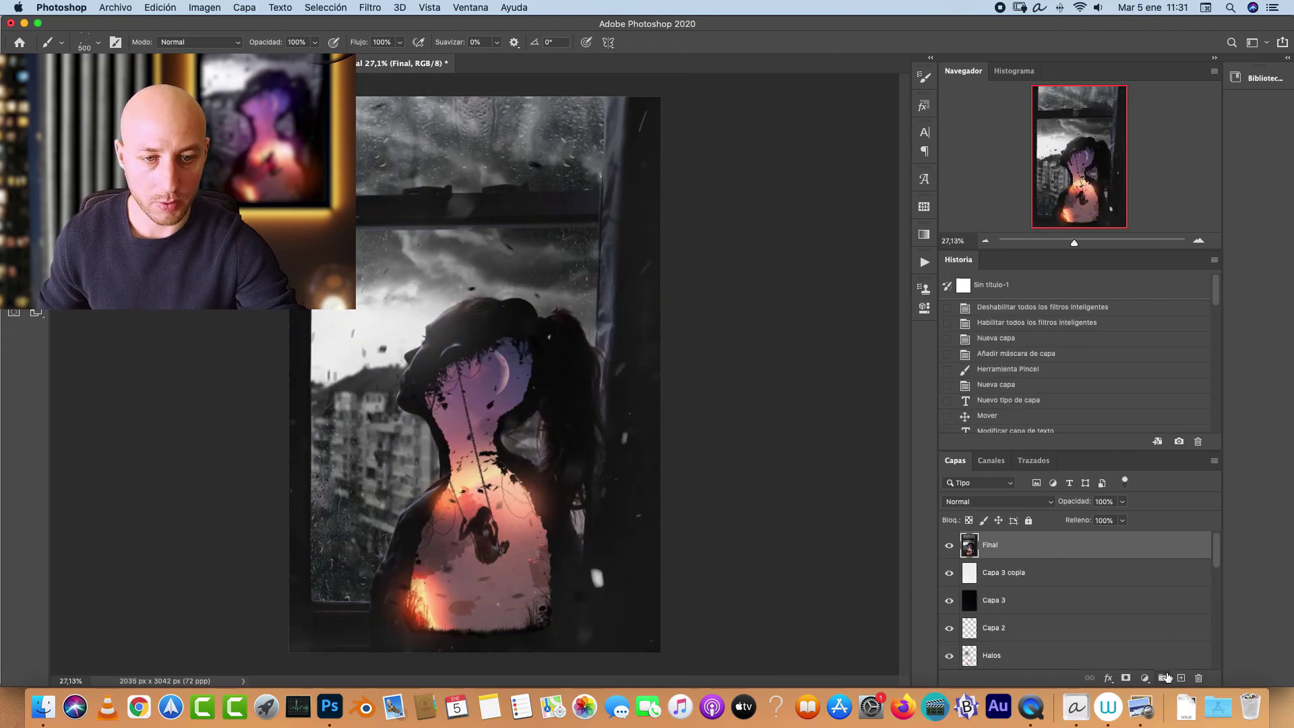
# Step: Open the Camera Raw filter on the Final layer of the composite
pyautogui.click(1144, 677)
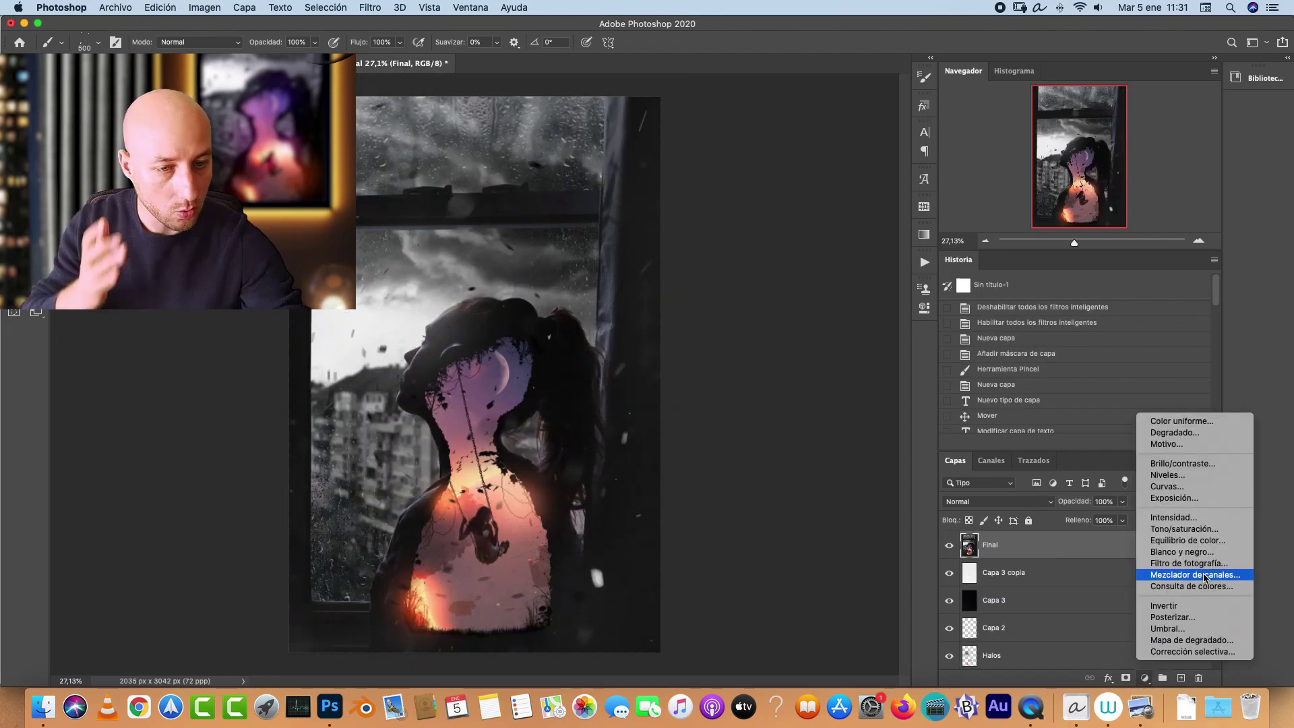
pyautogui.click(1034, 543)
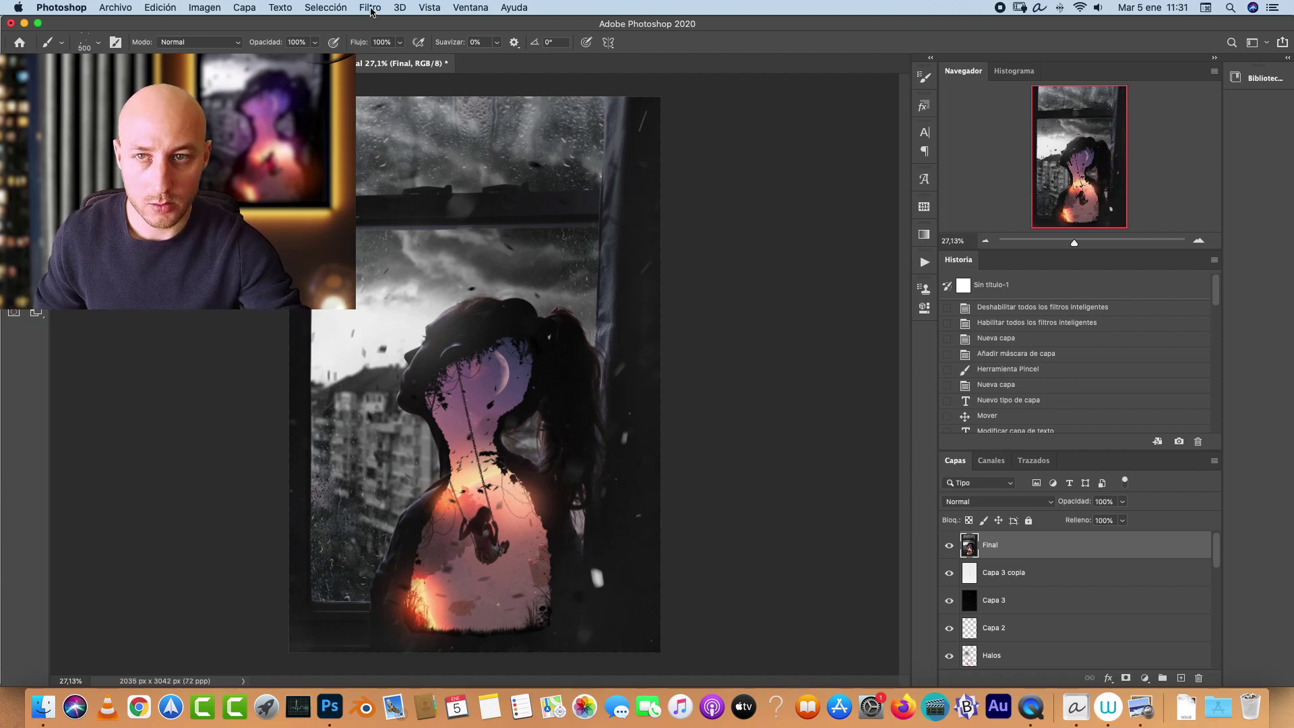
pyautogui.click(370, 9)
pyautogui.click(412, 89)
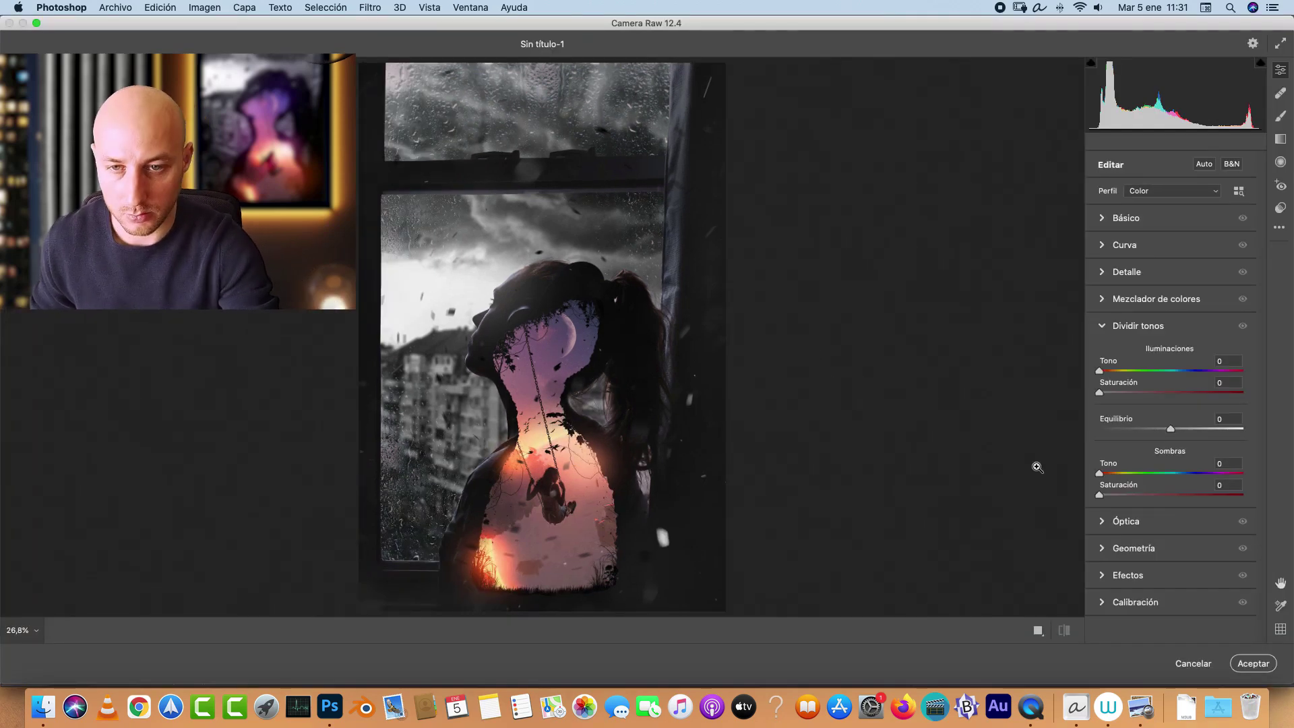
# Step: Set the basic adjustments to Textura +28, Claridad +13, Intensidad +31 and Saturación +11
pyautogui.click(1103, 219)
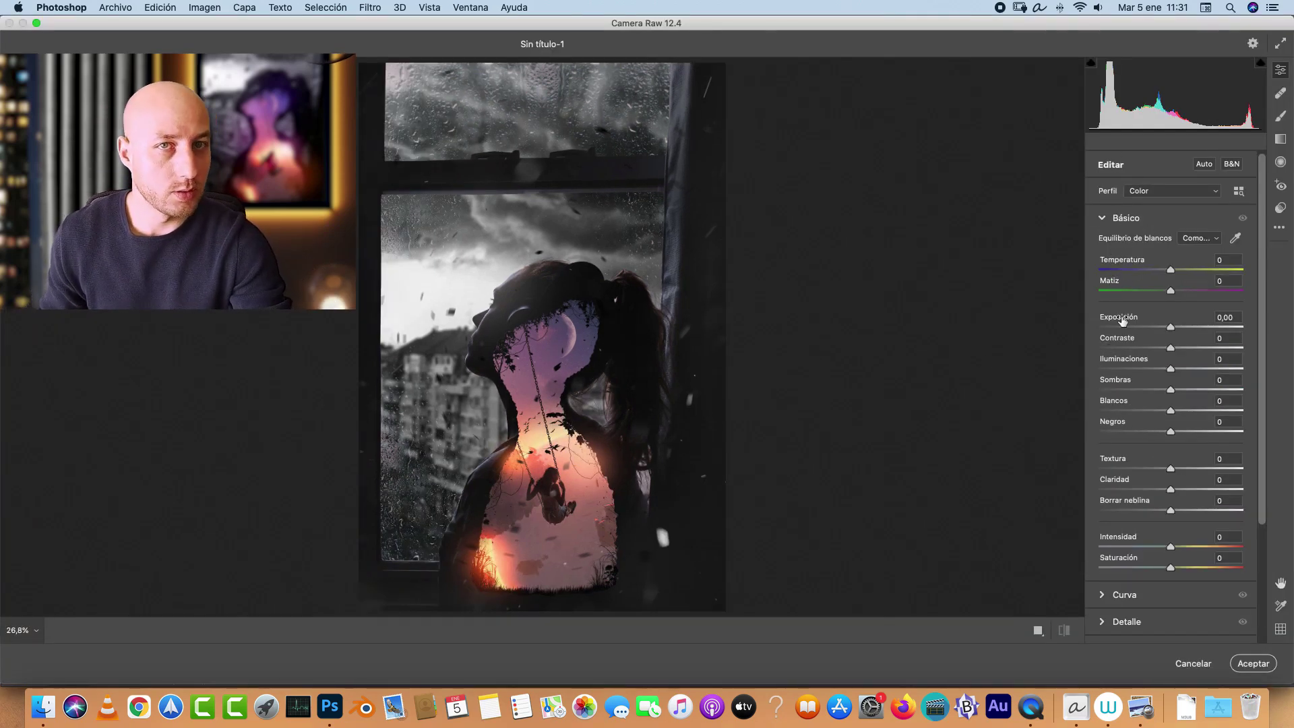
pyautogui.moveTo(1174, 474)
pyautogui.mouseDown()
pyautogui.moveTo(1226, 459)
pyautogui.moveTo(1184, 462)
pyautogui.moveTo(1180, 498)
pyautogui.mouseUp()
pyautogui.moveTo(1171, 546)
pyautogui.mouseDown()
pyautogui.moveTo(1210, 542)
pyautogui.moveTo(1173, 570)
pyautogui.moveTo(1211, 573)
pyautogui.moveTo(1171, 574)
pyautogui.moveTo(1194, 548)
pyautogui.moveTo(1178, 570)
pyautogui.mouseUp()
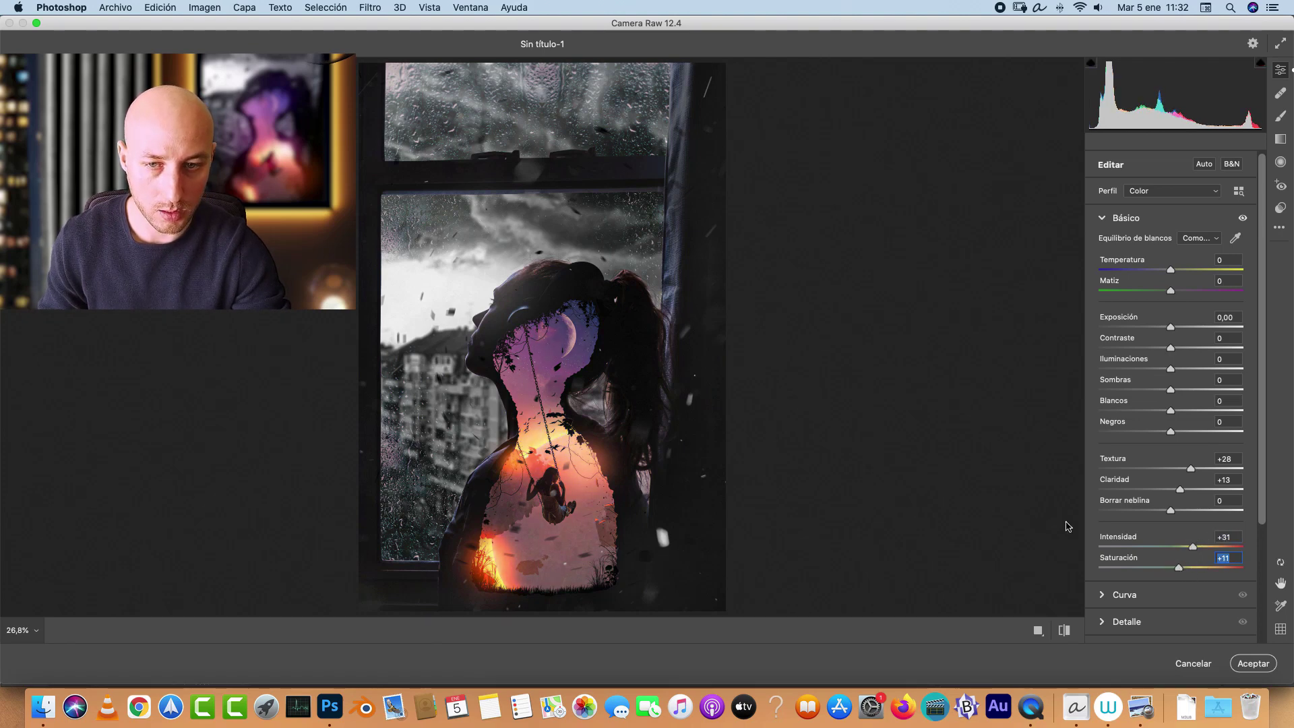
# Step: Add a circular radial filter around the woman's head with Borrar neblina at -6 and Textura at +22
pyautogui.click(1280, 162)
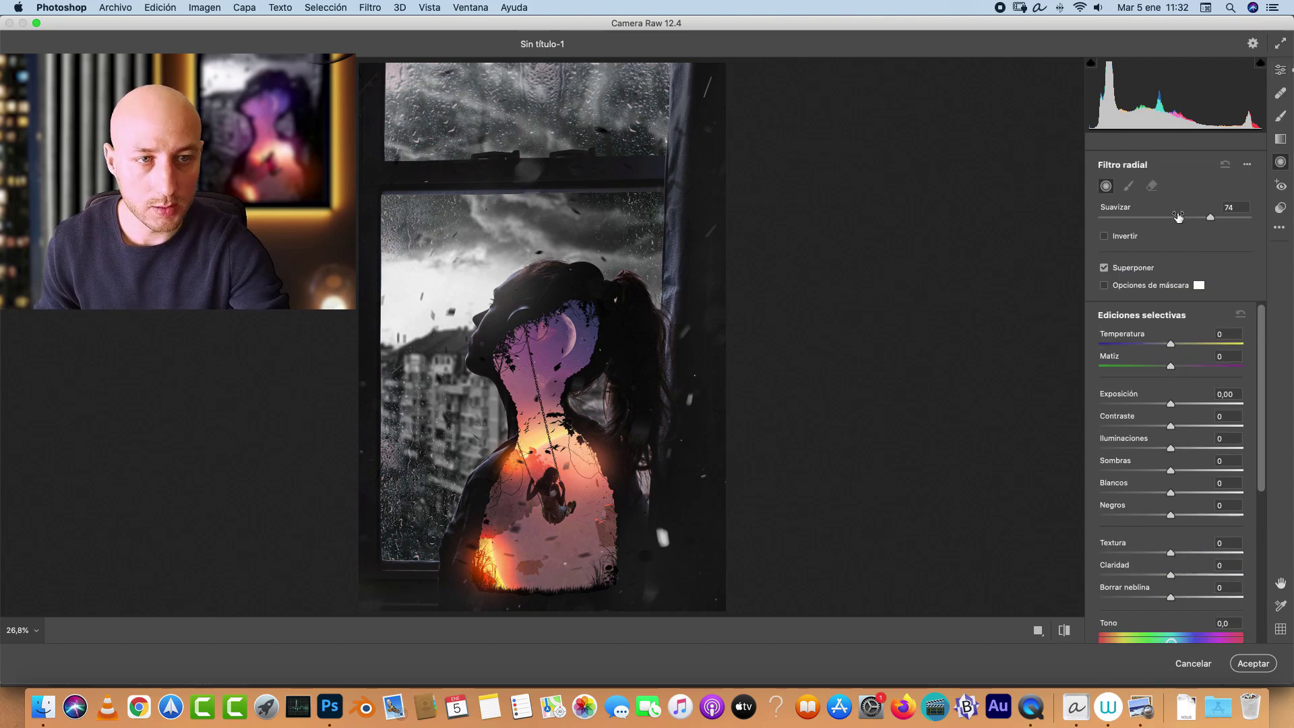
pyautogui.moveTo(531, 350); pyautogui.dragTo(606, 428)
pyautogui.scroll(-2, 1261, 380)
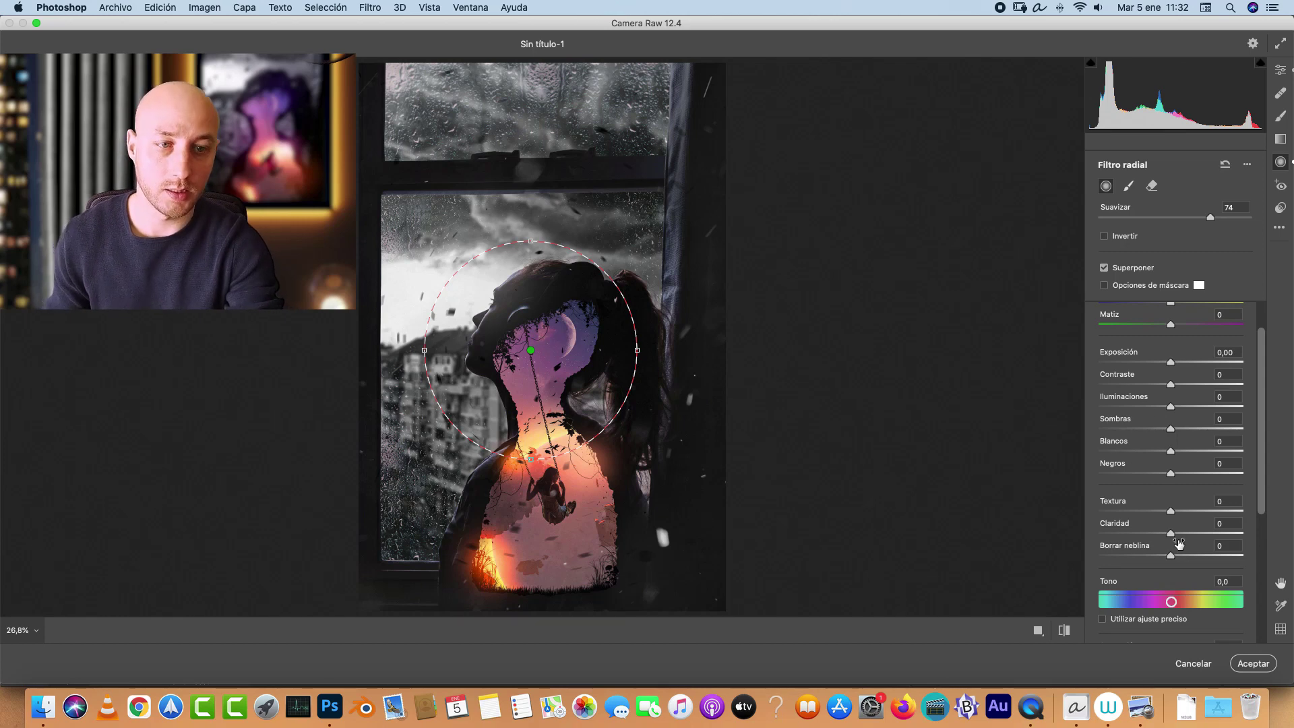
pyautogui.moveTo(1170, 554)
pyautogui.mouseDown()
pyautogui.moveTo(1191, 557)
pyautogui.moveTo(1162, 558)
pyautogui.moveTo(1186, 559)
pyautogui.moveTo(1169, 566)
pyautogui.mouseUp()
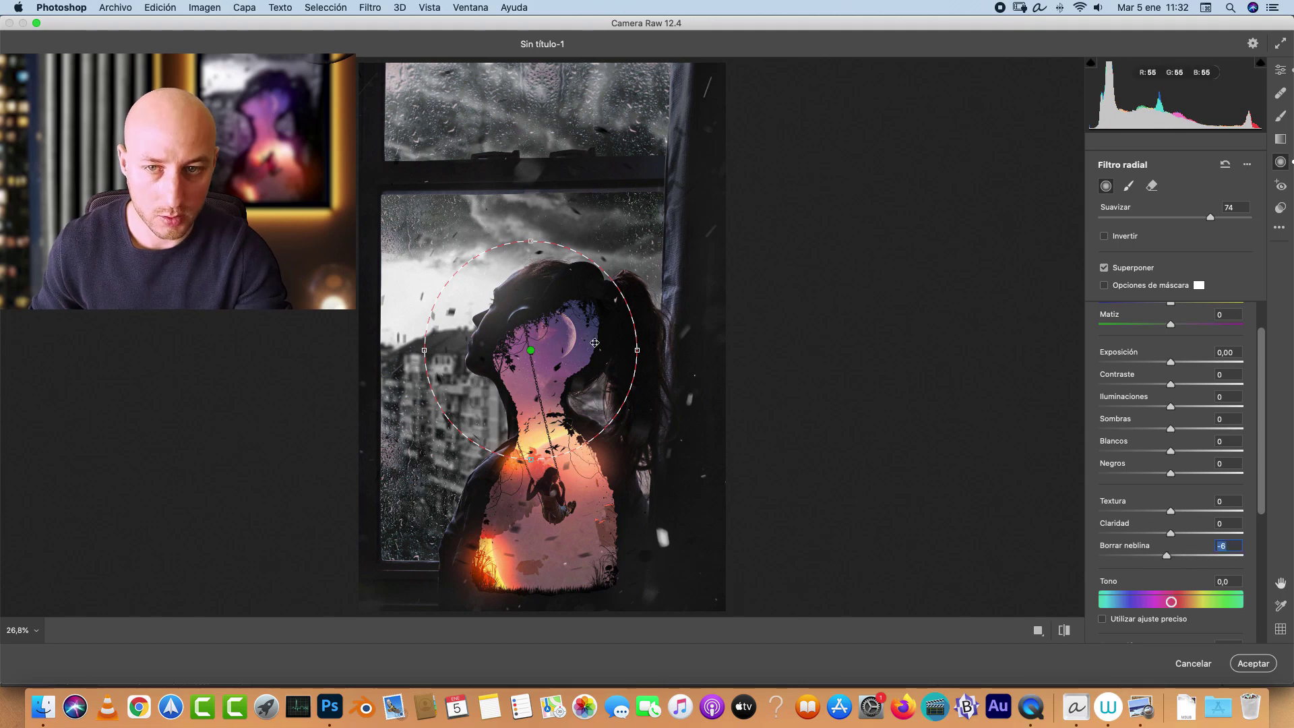
pyautogui.moveTo(1171, 510)
pyautogui.mouseDown()
pyautogui.moveTo(1209, 506)
pyautogui.moveTo(1187, 517)
pyautogui.mouseUp()
pyautogui.scroll(1, 1260, 496)
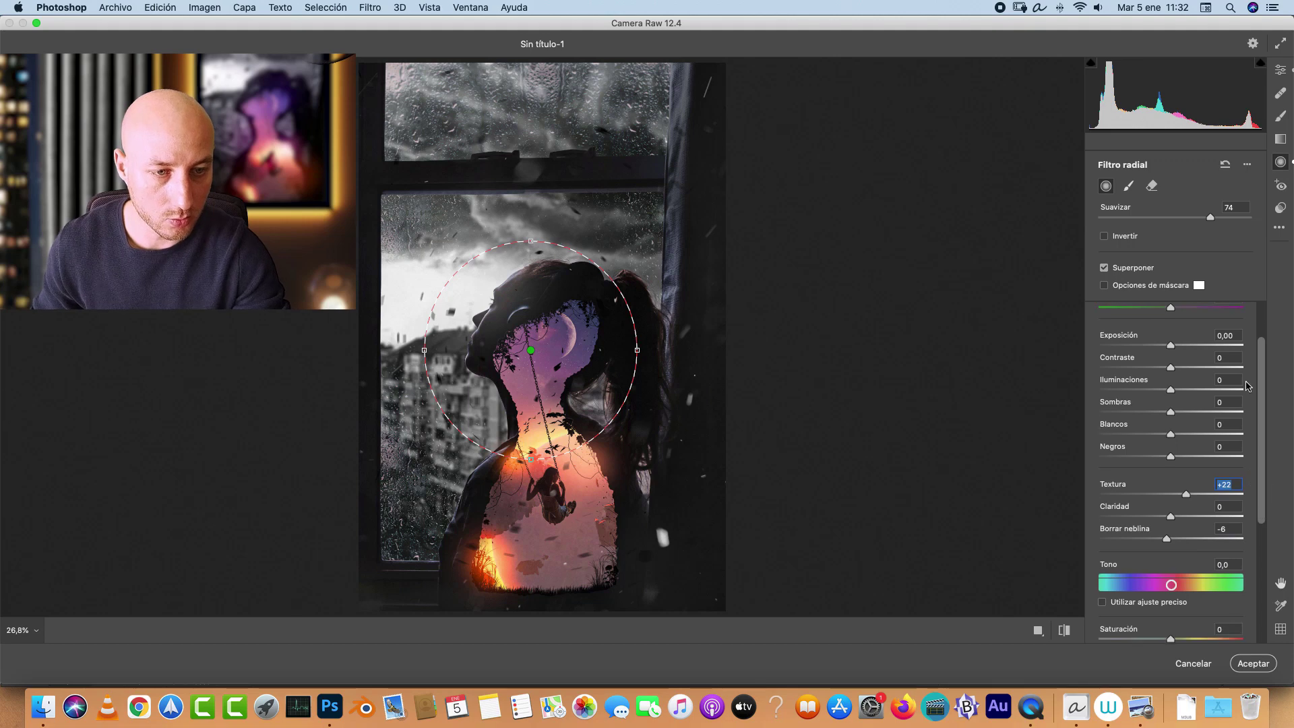
# Step: Set the radial filter around the woman's head to Temperatura -8 and Matiz +8, and return to the general edits
pyautogui.scroll(1, 1255, 367)
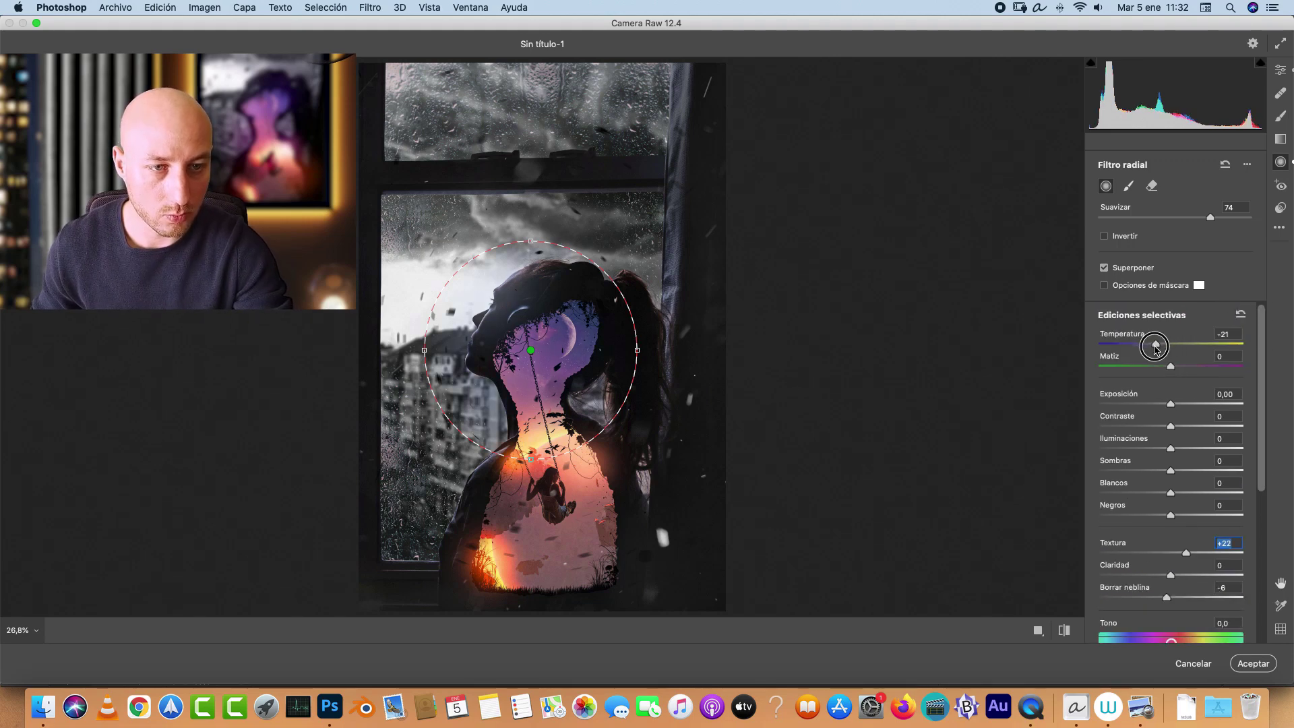
pyautogui.moveTo(1171, 345)
pyautogui.mouseDown()
pyautogui.moveTo(1159, 366)
pyautogui.moveTo(1176, 367)
pyautogui.mouseUp()
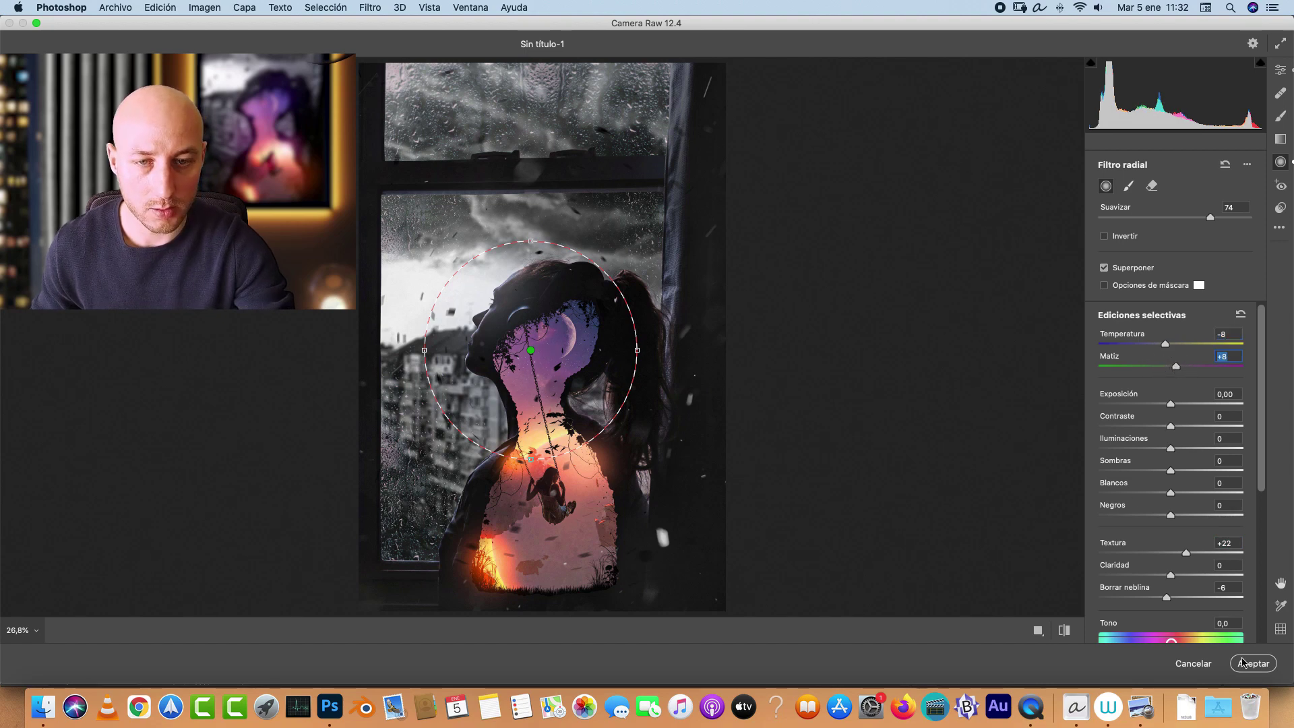
pyautogui.click(1281, 69)
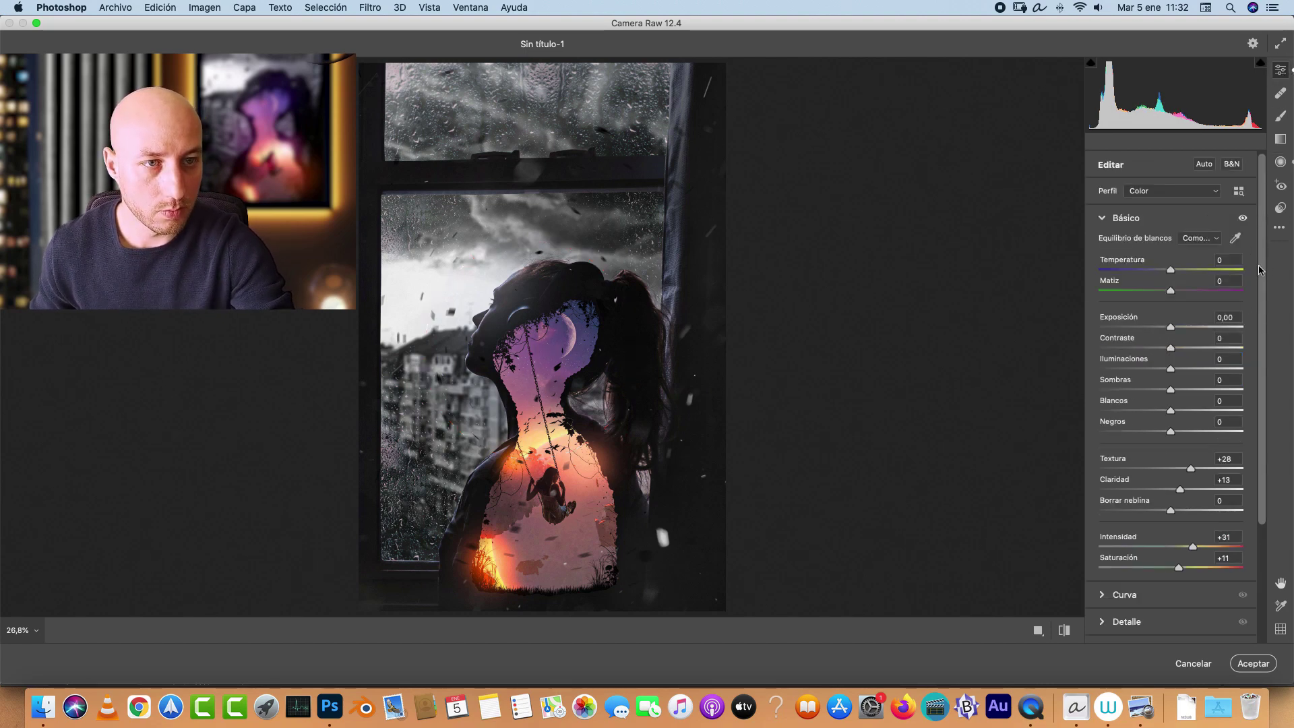
# Step: Apply split toning with highlights at Tono 54, Saturación 21 and shadows at Tono 335, Saturación 9
pyautogui.scroll(-5, 1259, 270)
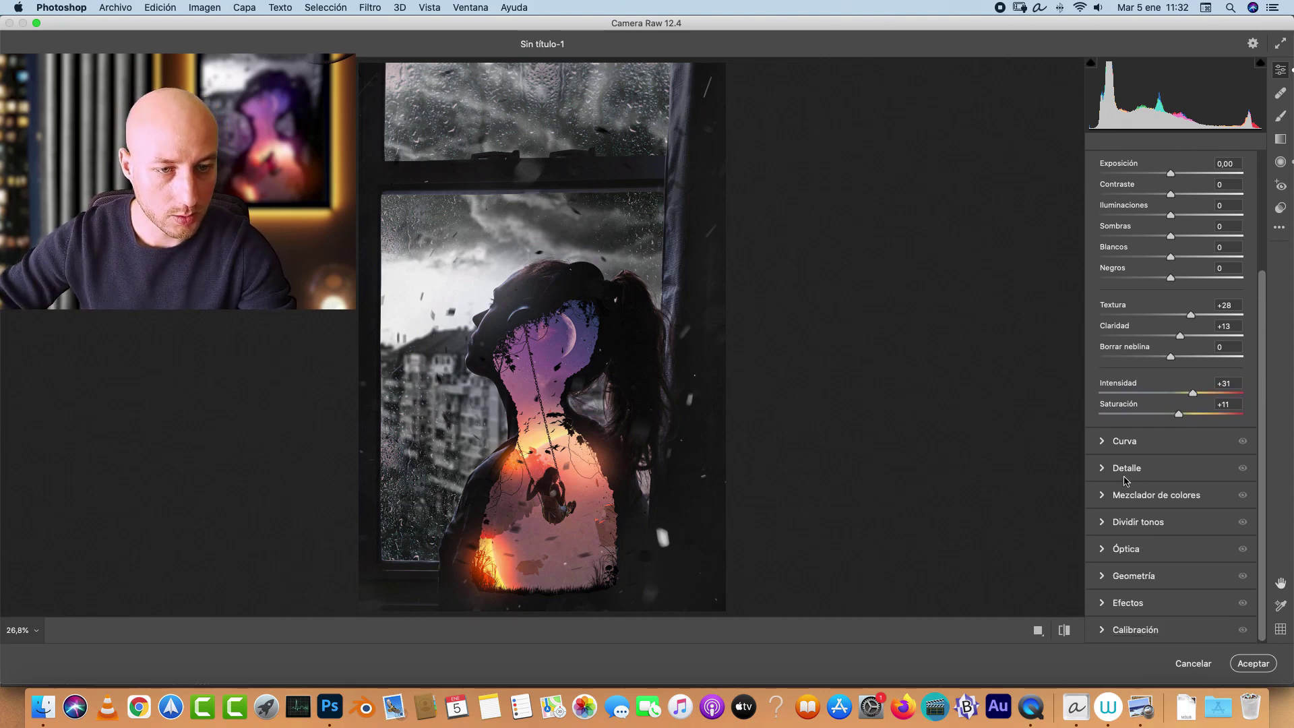
pyautogui.click(1129, 494)
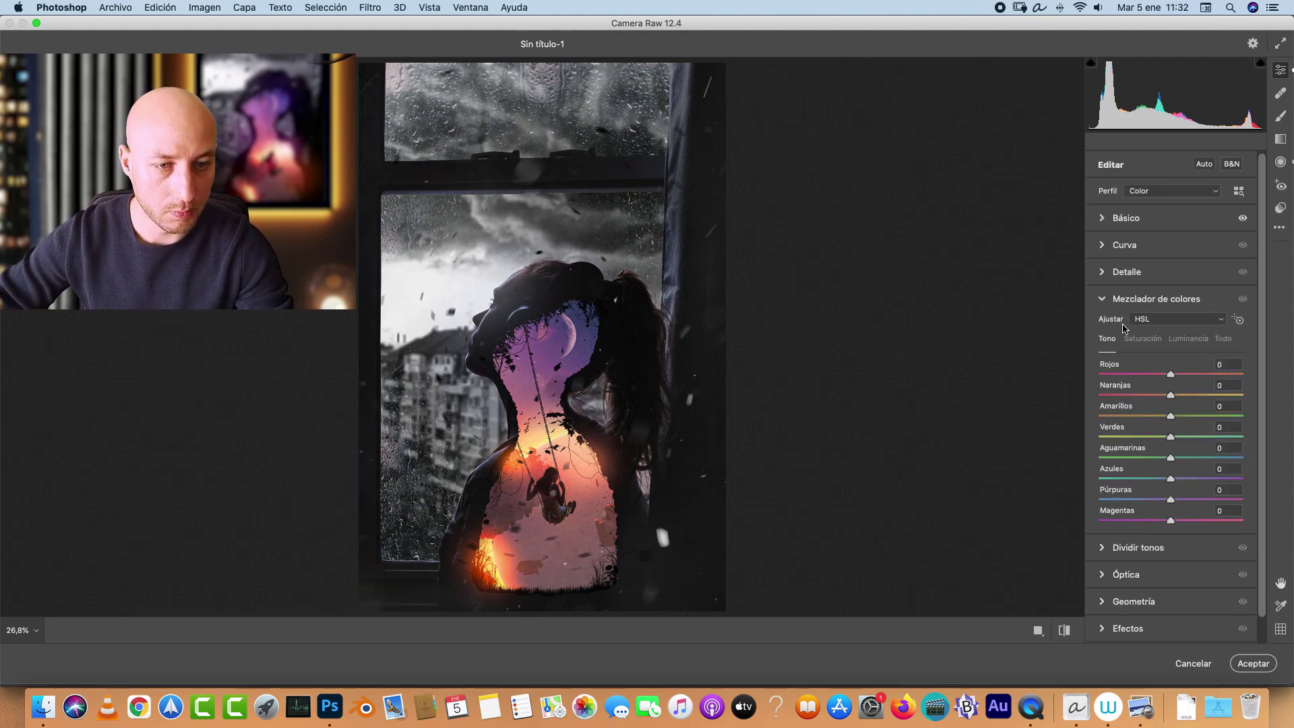
pyautogui.click(1120, 300)
pyautogui.click(1123, 329)
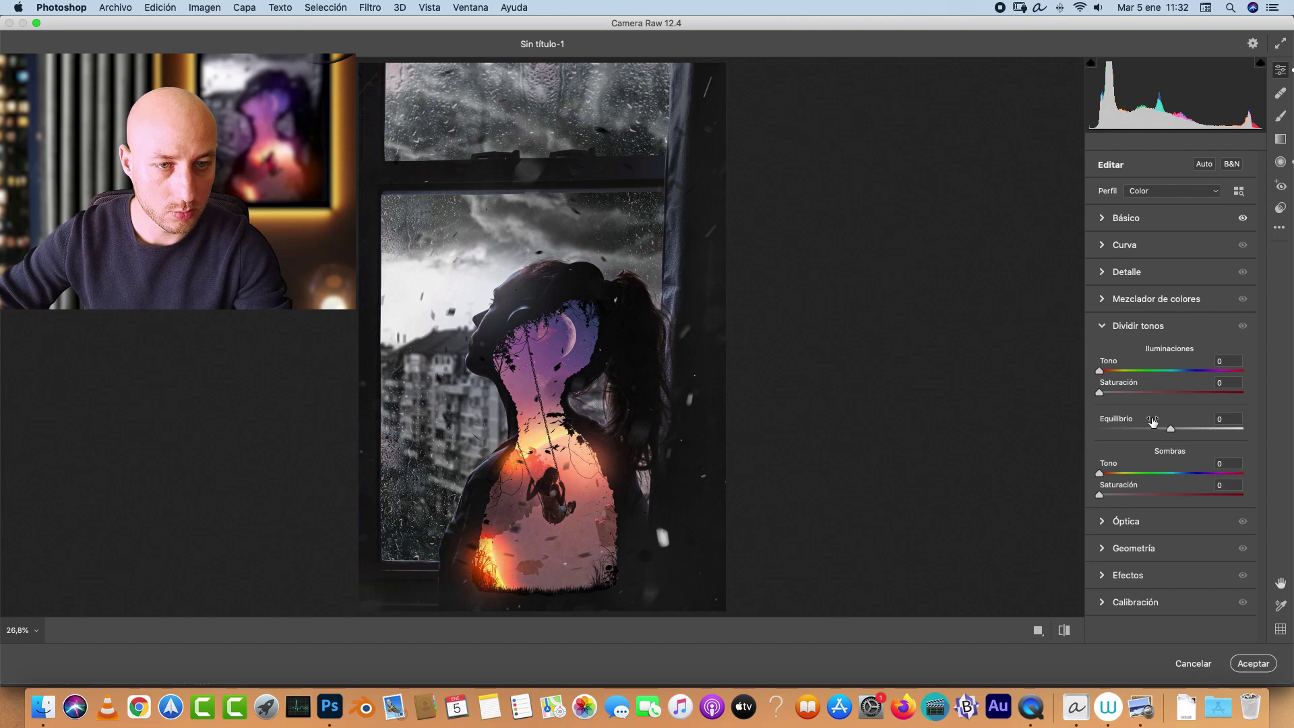
pyautogui.click(1121, 371)
pyautogui.click(1130, 392)
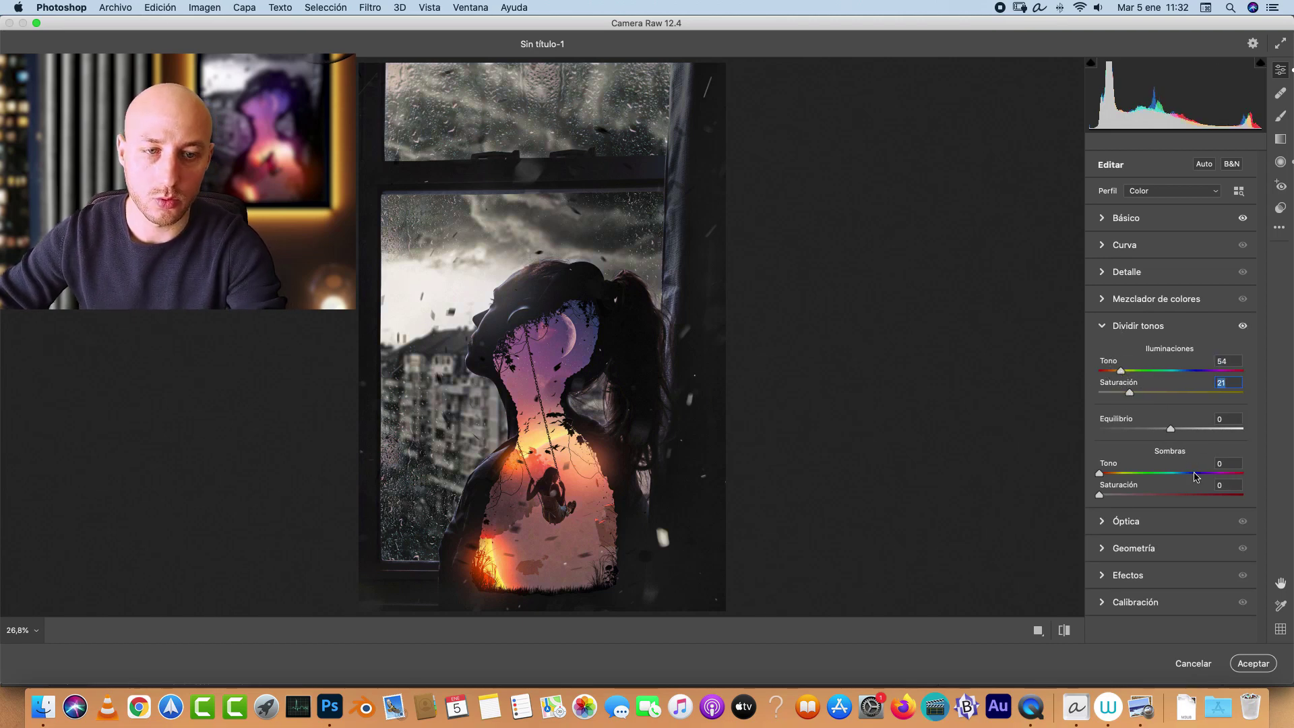
pyautogui.click(1205, 473)
pyautogui.click(1124, 494)
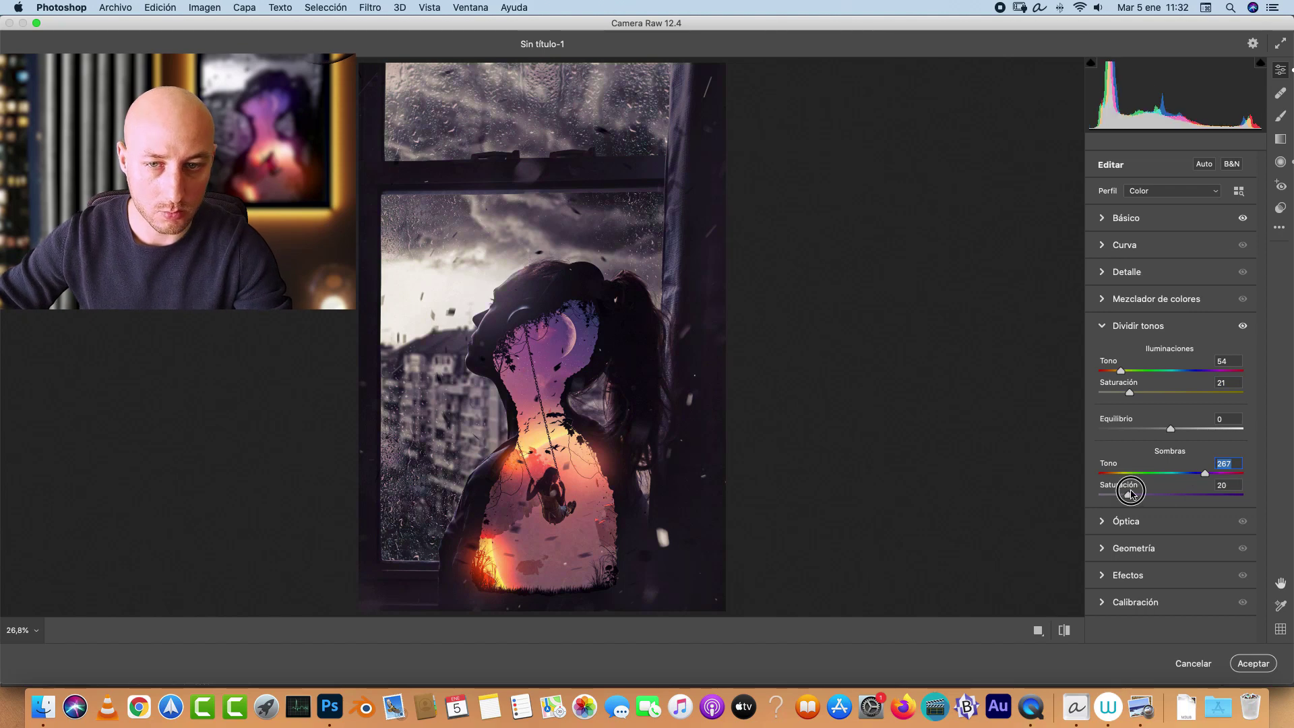
pyautogui.moveTo(1209, 474); pyautogui.dragTo(1232, 474)
pyautogui.moveTo(1129, 496); pyautogui.dragTo(1113, 494)
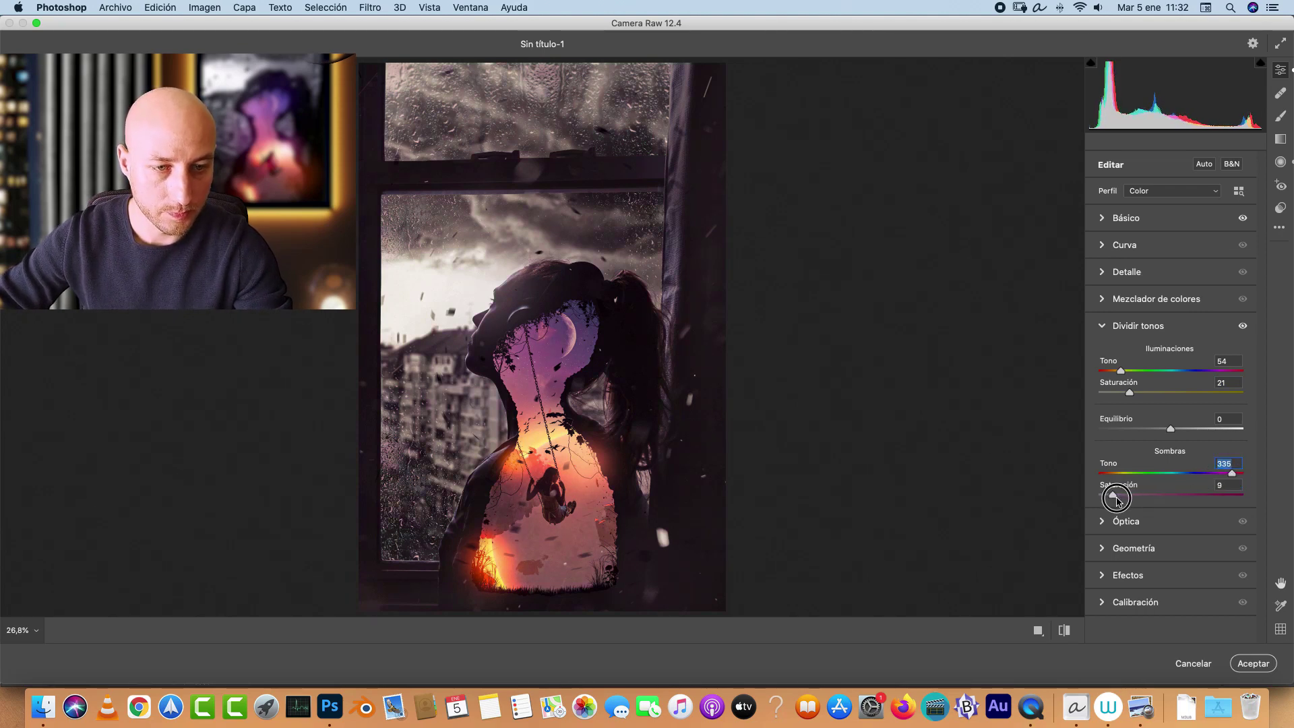
# Step: Refine the split toning to Tono 160 and Saturación 13 for the highlights, with shadow Saturación at 8
pyautogui.moveTo(1122, 372); pyautogui.dragTo(1113, 402)
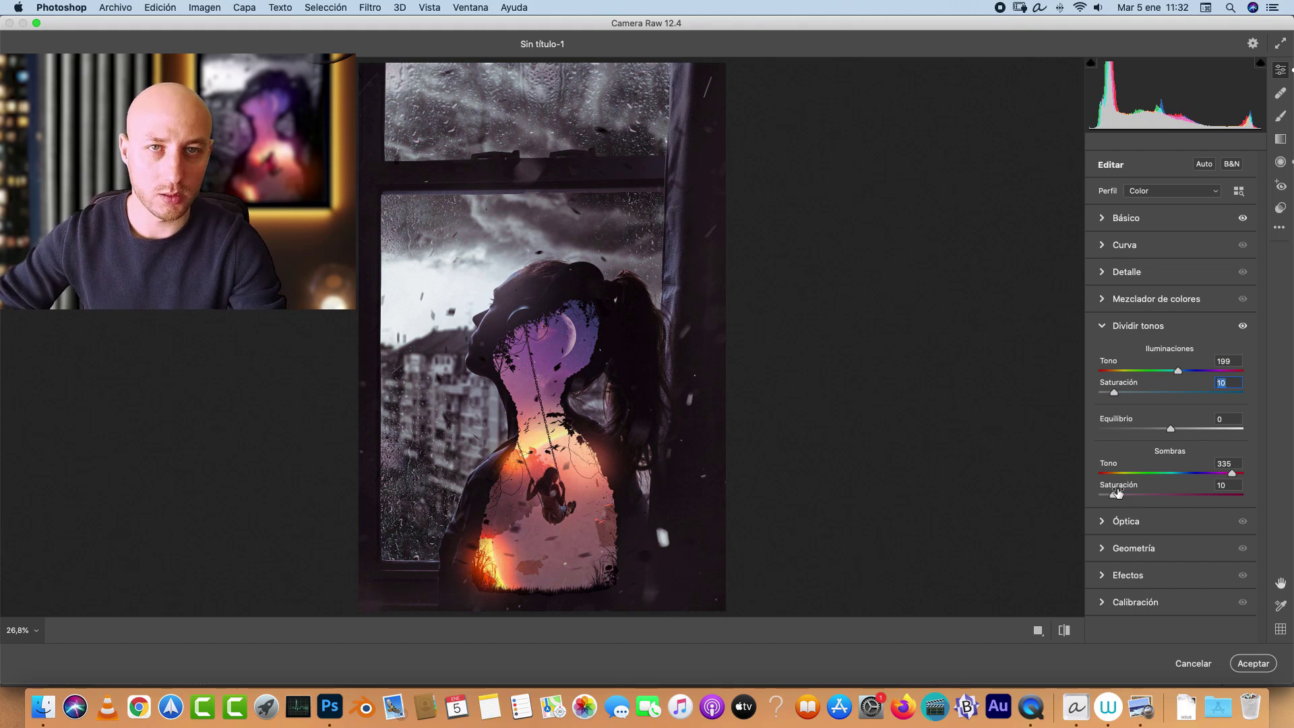
pyautogui.moveTo(1113, 494); pyautogui.dragTo(1109, 495)
pyautogui.moveTo(1178, 373); pyautogui.dragTo(1117, 392)
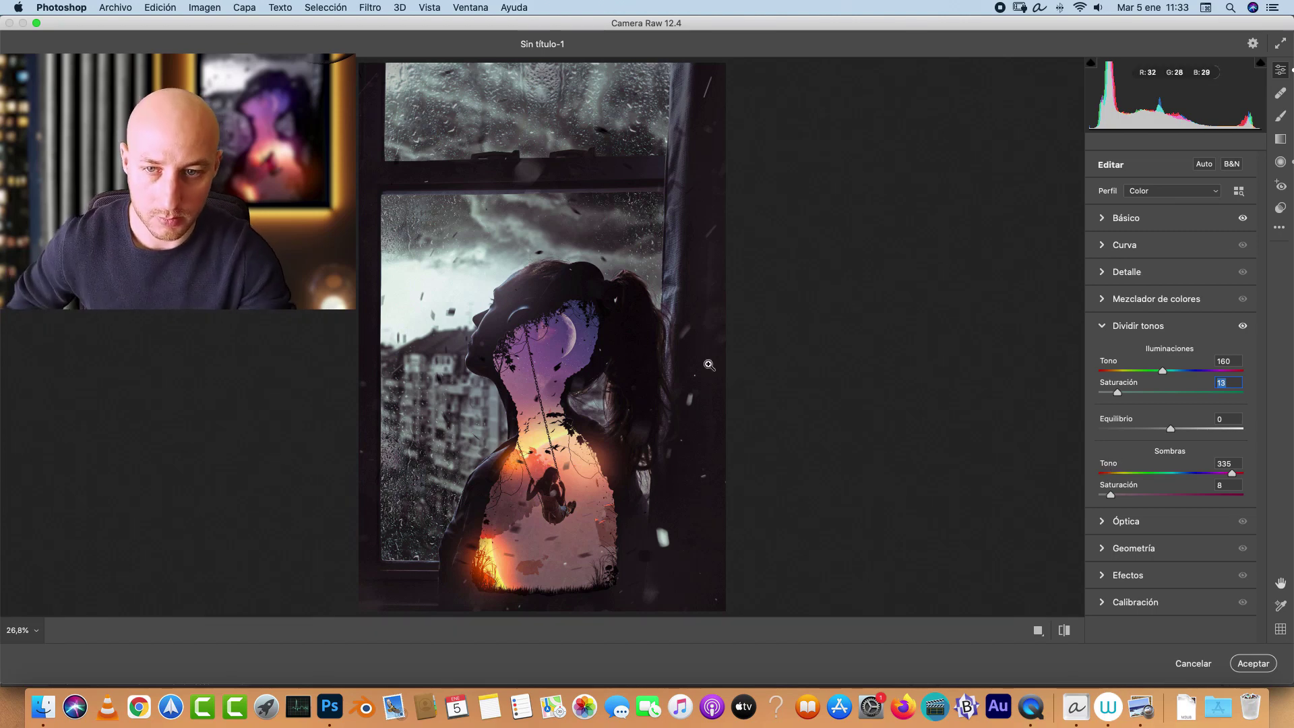
pyautogui.click(1109, 328)
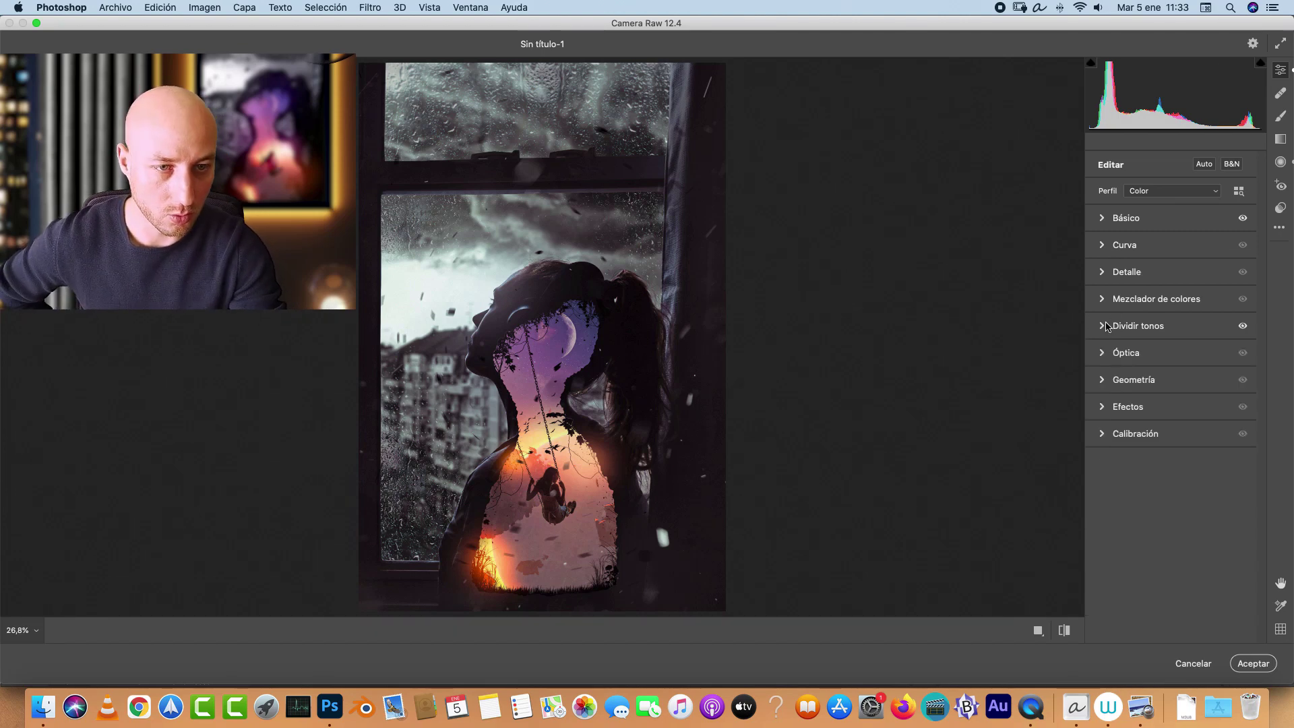
# Step: Add film grain to the image with Granulado 16, Tamaño 43 and Rugosidad 75
pyautogui.click(1103, 408)
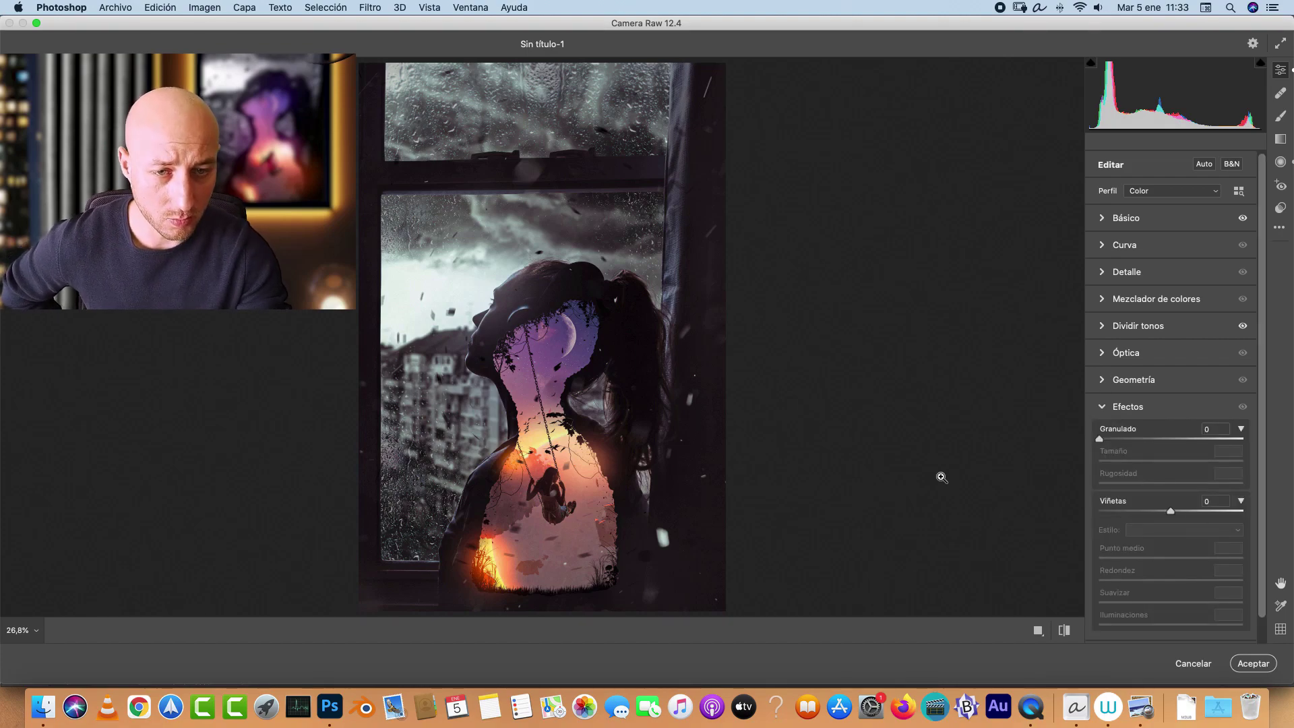
pyautogui.press('super+alt+1')
pyautogui.moveTo(599, 405); pyautogui.dragTo(669, 340)
pyautogui.click(1105, 217)
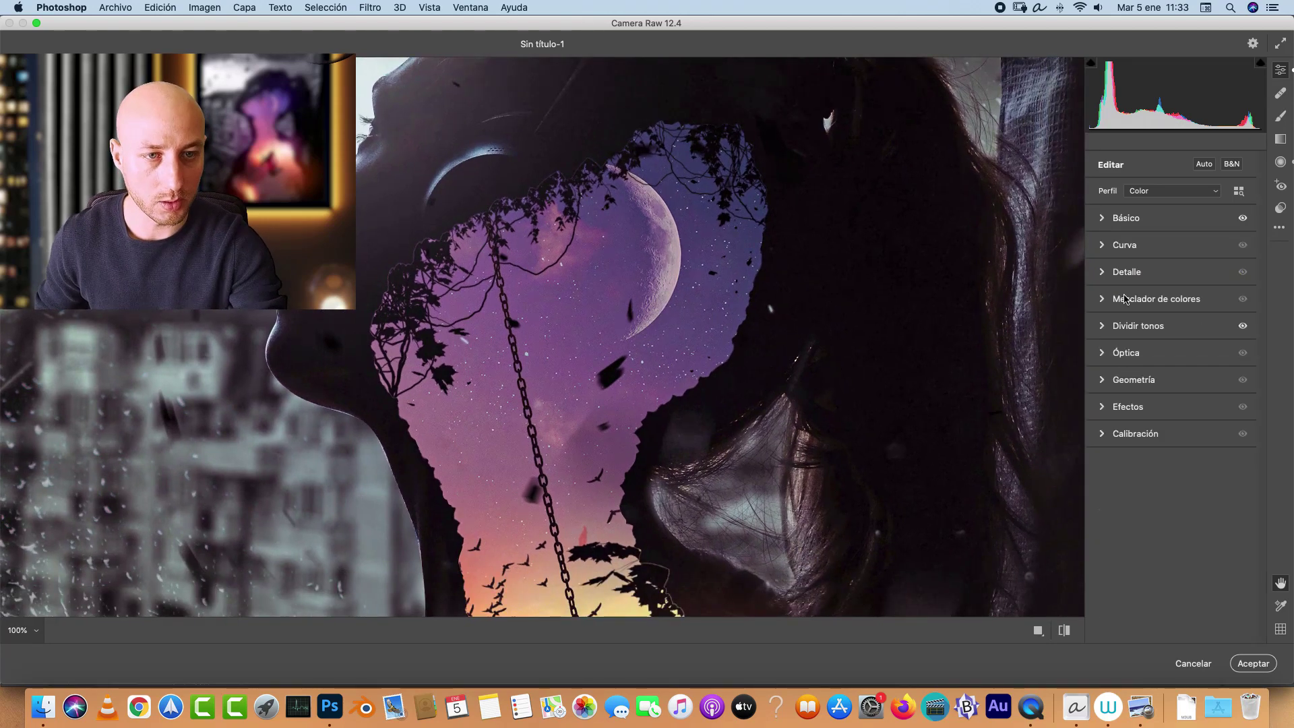
pyautogui.click(1105, 405)
pyautogui.moveTo(1100, 445); pyautogui.dragTo(1135, 443)
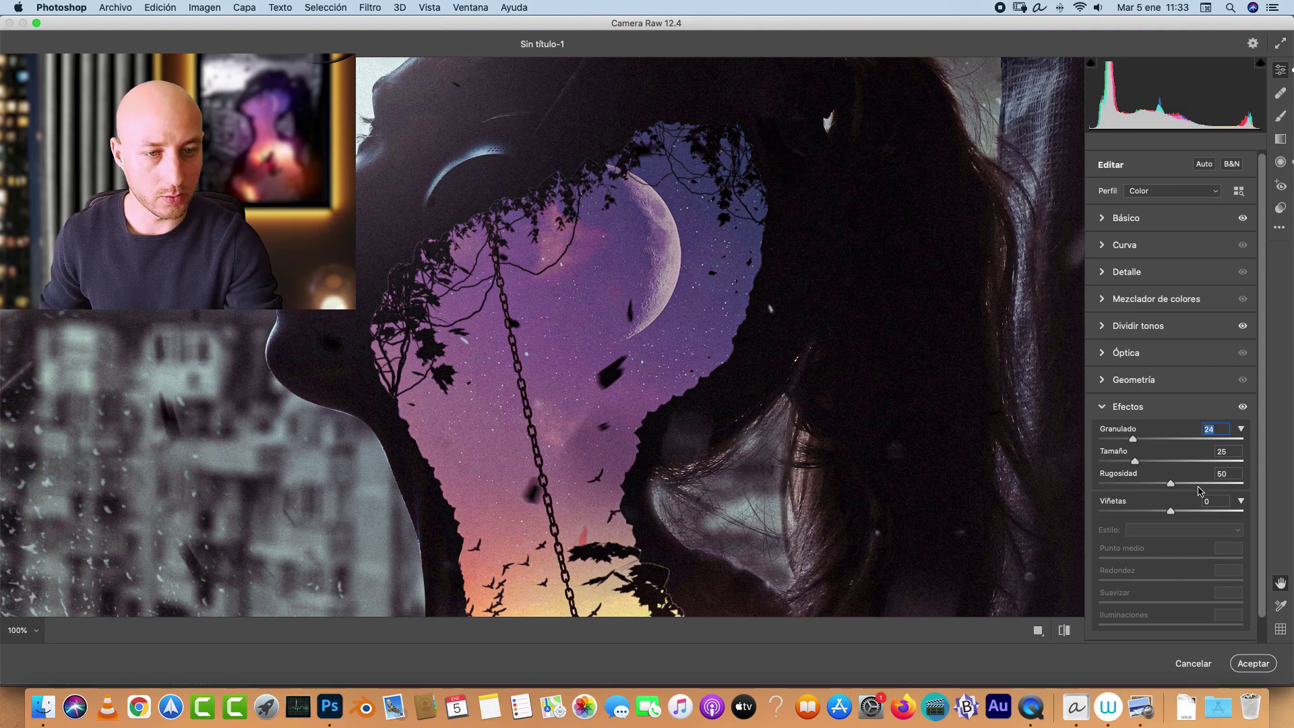
pyautogui.moveTo(1198, 486); pyautogui.dragTo(1161, 463)
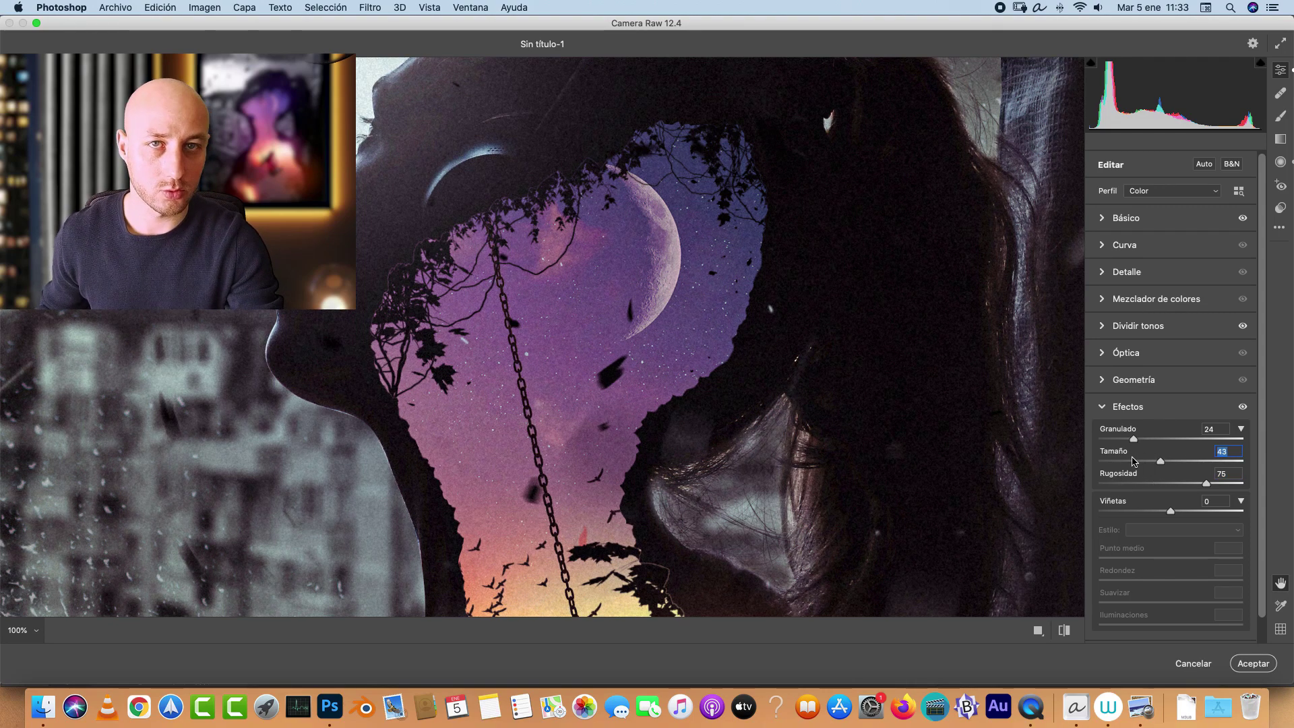
pyautogui.click(1115, 439)
pyautogui.moveTo(1114, 440); pyautogui.dragTo(1122, 440)
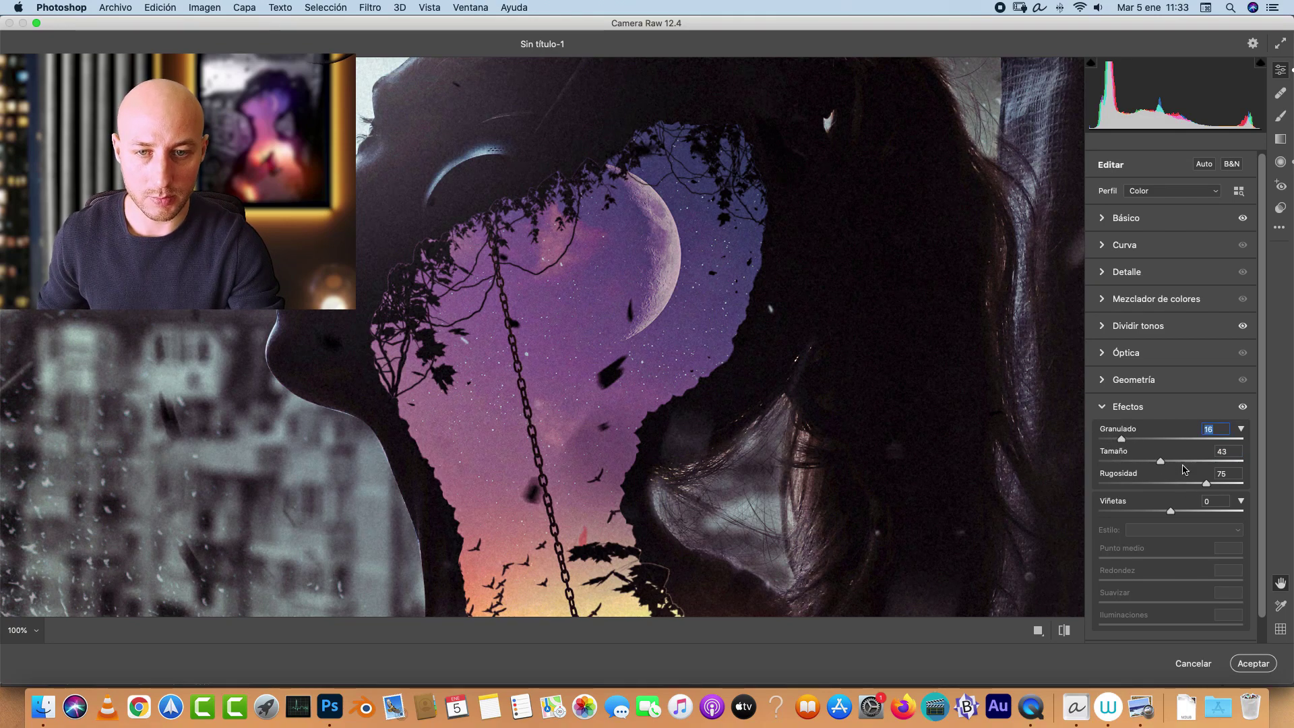
pyautogui.click(1171, 464)
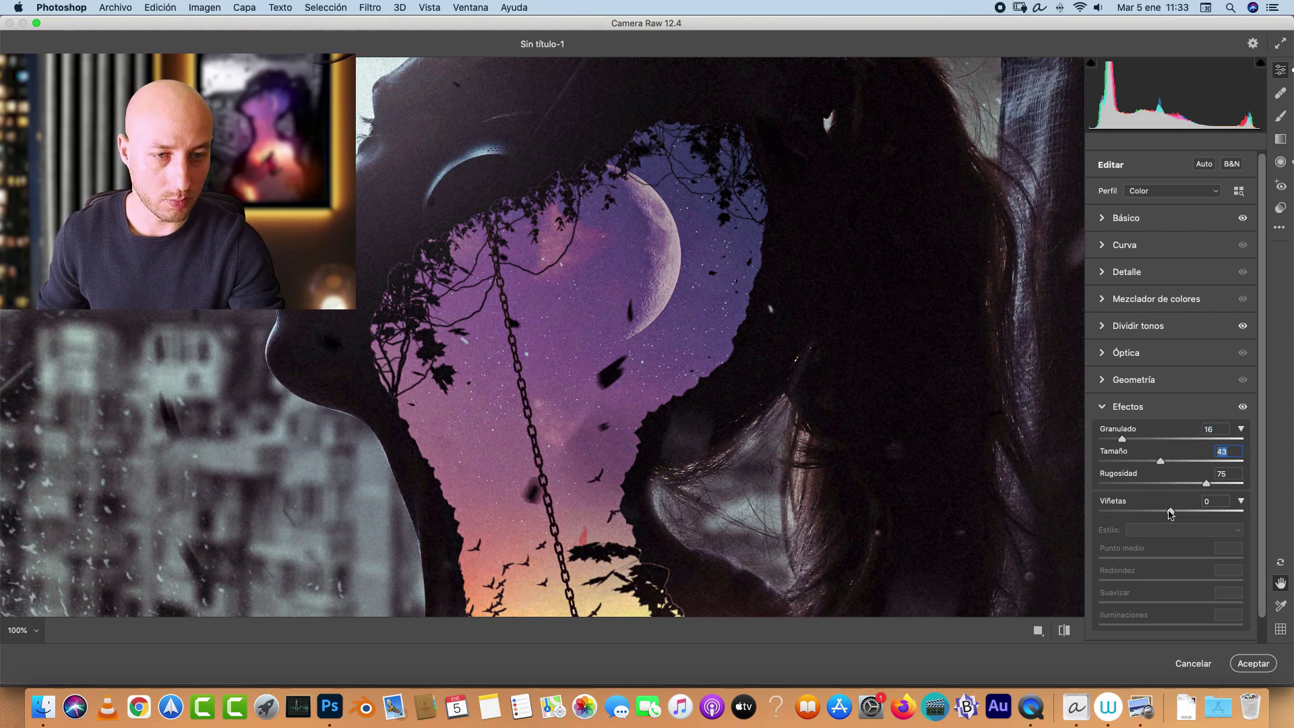
# Step: Darken the image edges with Viñetas at -47, Punto medio 25, Redondez -35 and Iluminaciones 100
pyautogui.press('super+0')
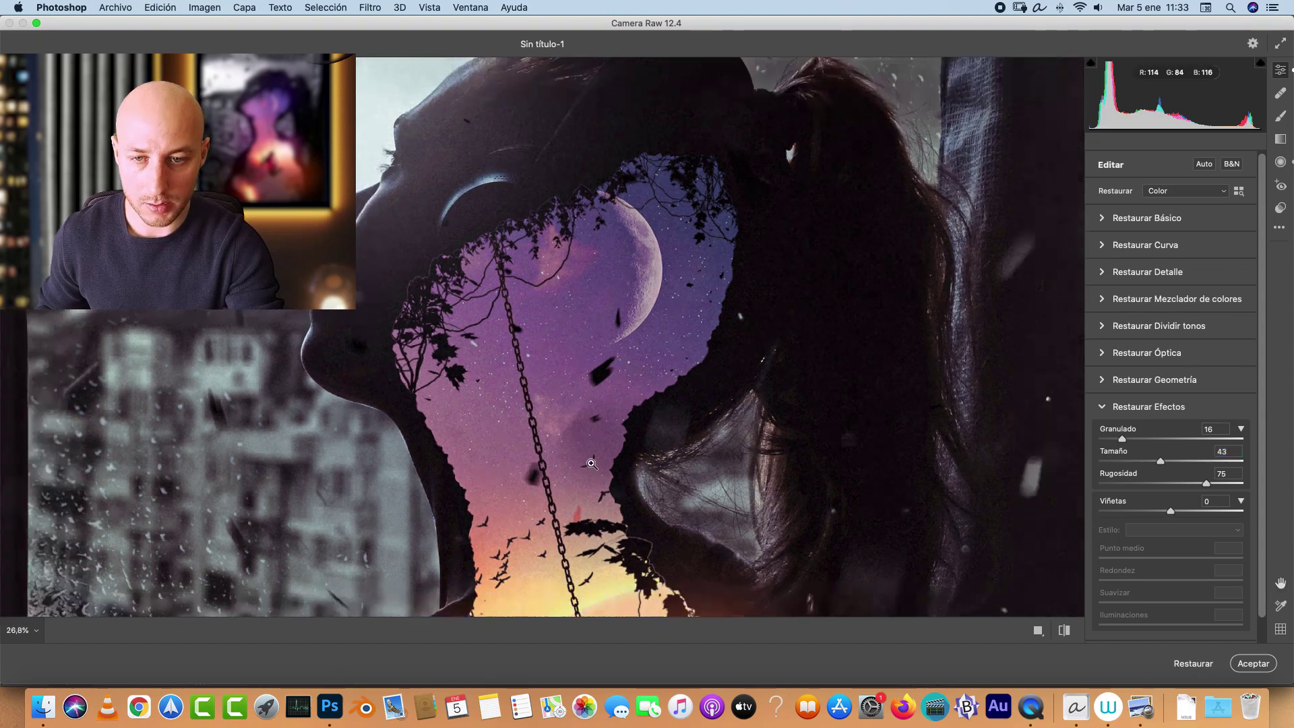
pyautogui.moveTo(1170, 511); pyautogui.dragTo(1138, 511)
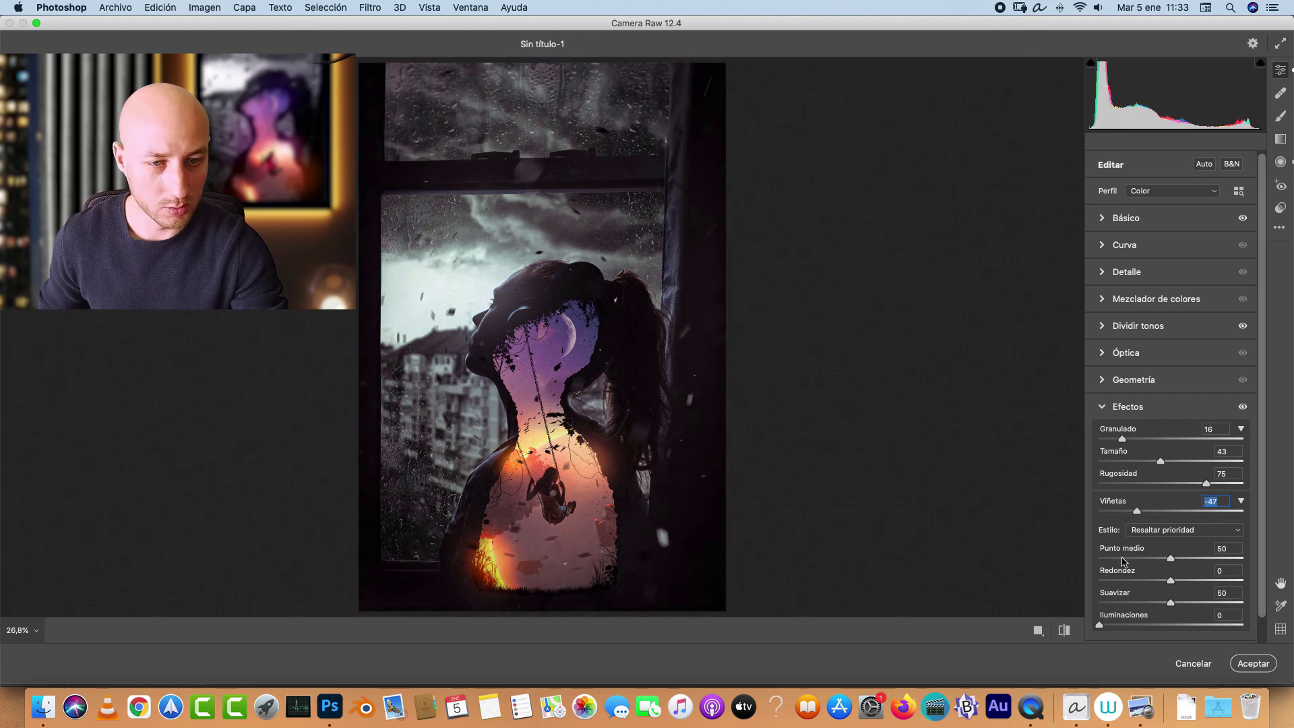
pyautogui.click(1135, 558)
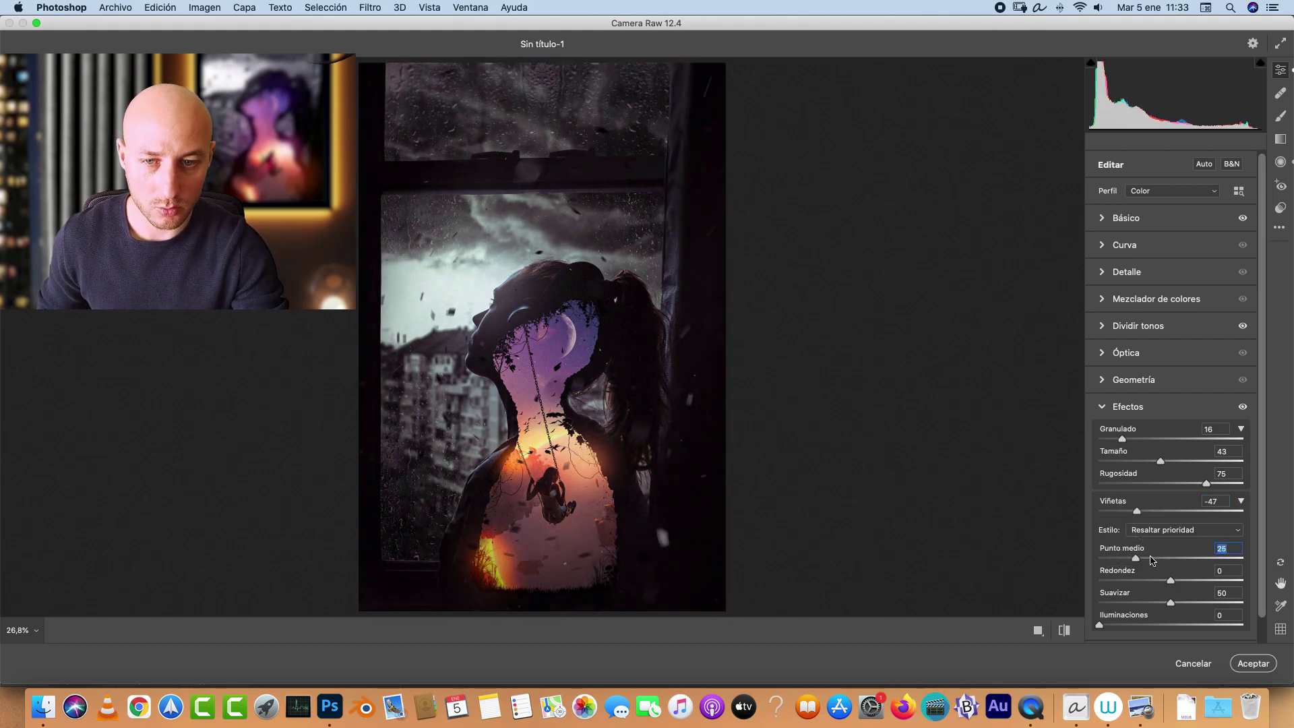
pyautogui.moveTo(1121, 629); pyautogui.dragTo(1273, 610)
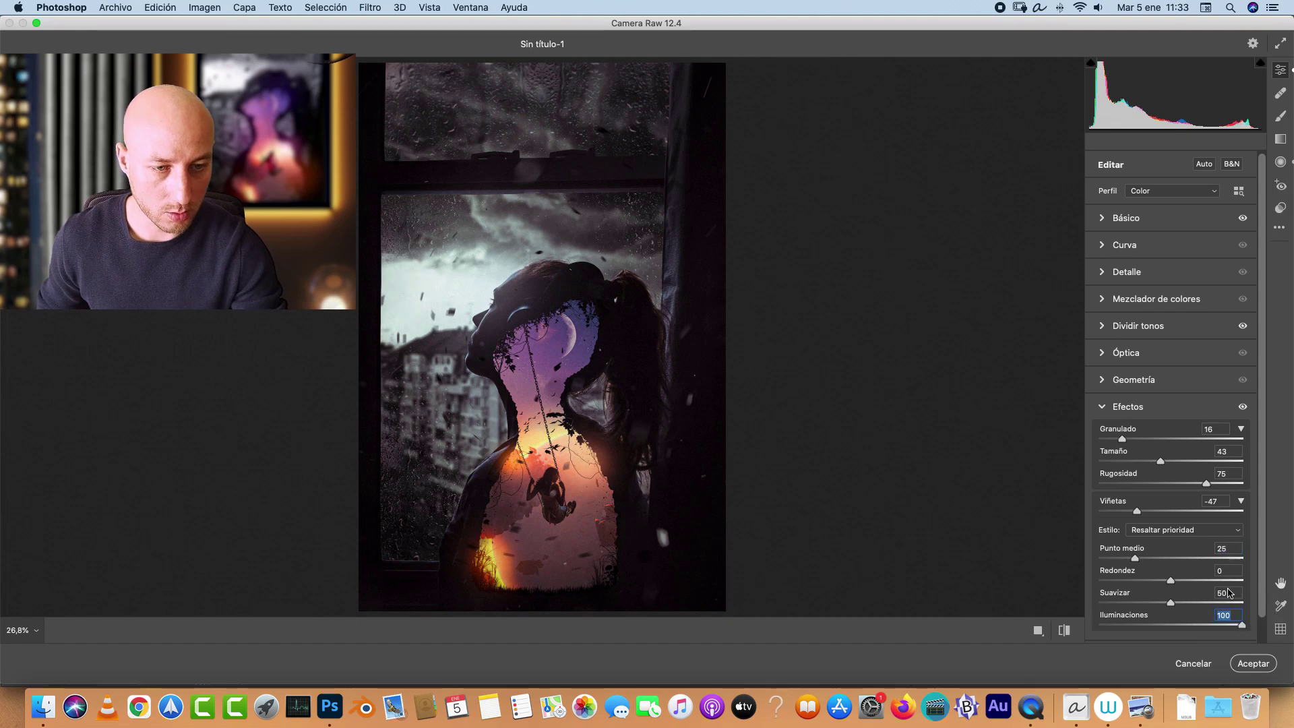
pyautogui.moveTo(1172, 581); pyautogui.dragTo(1144, 584)
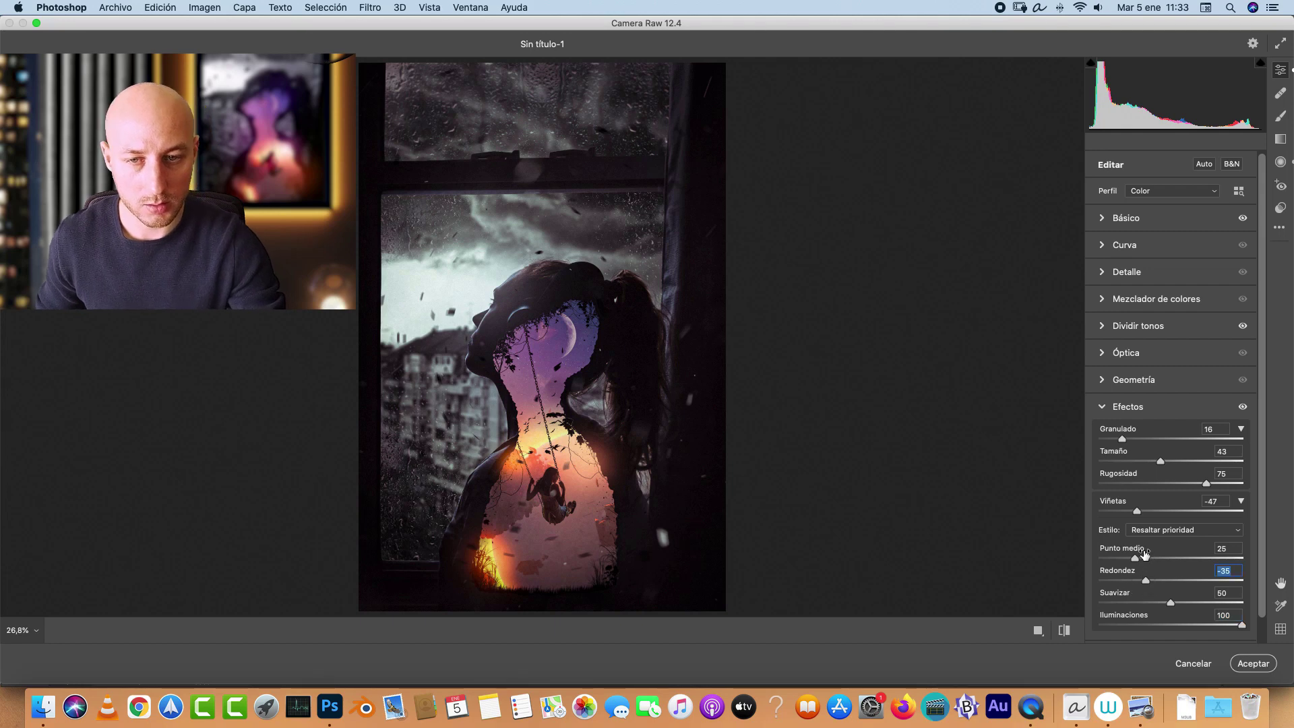
pyautogui.click(1104, 407)
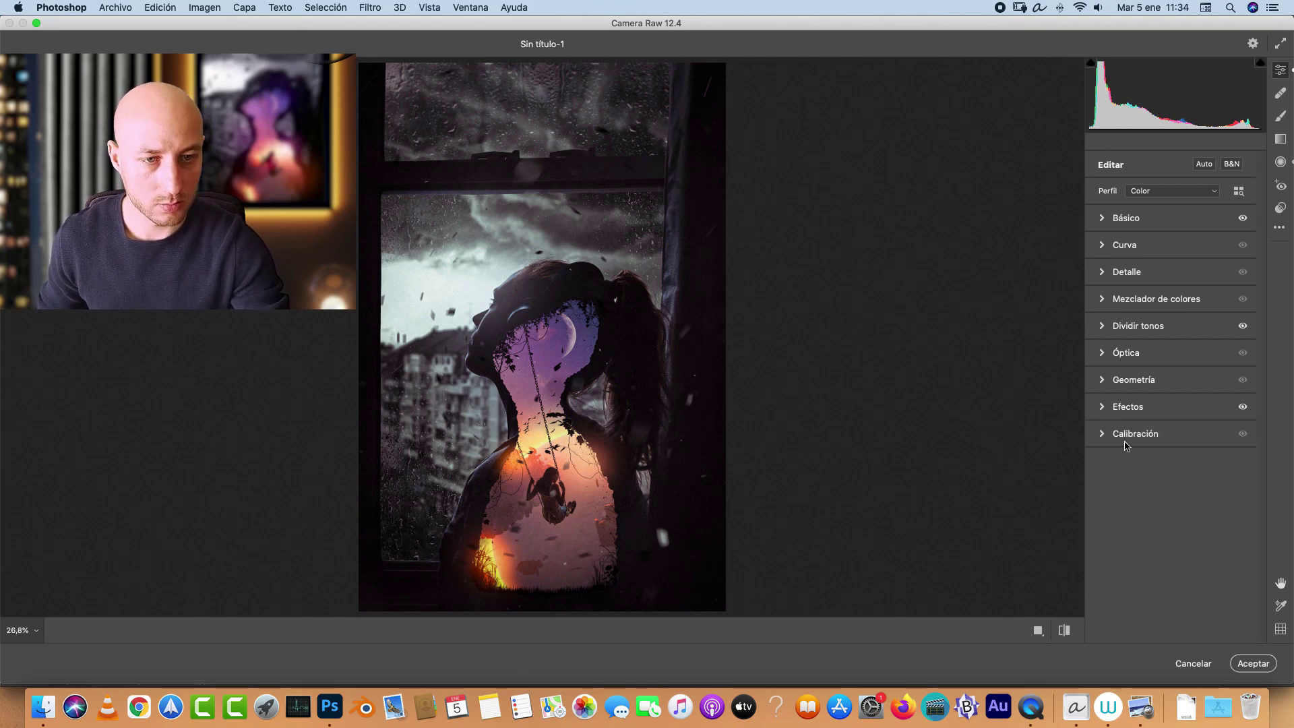
# Step: Calibrate red primary to Tono +8, Saturación +12, green to Tono +21, blue to Tono -21, Saturación +26, and apply the Camera Raw filter
pyautogui.click(1126, 433)
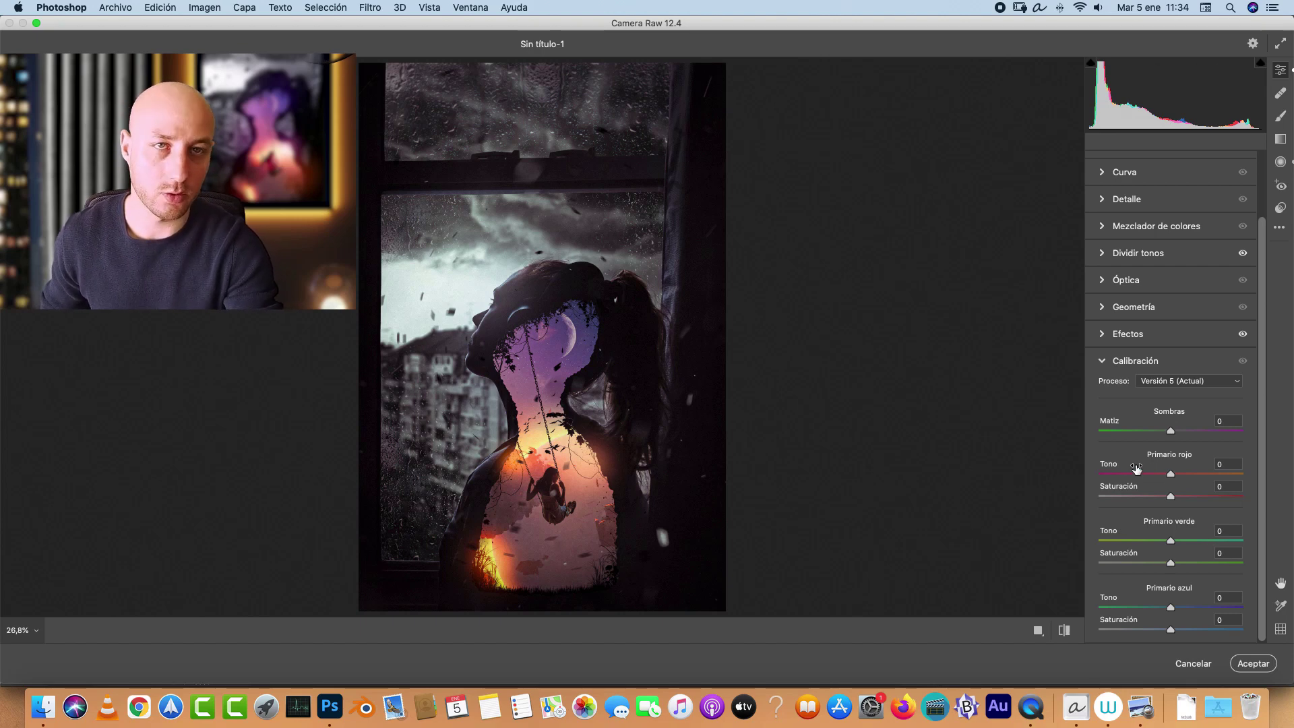
pyautogui.moveTo(1171, 474)
pyautogui.mouseDown()
pyautogui.moveTo(1151, 476)
pyautogui.moveTo(1176, 475)
pyautogui.mouseUp()
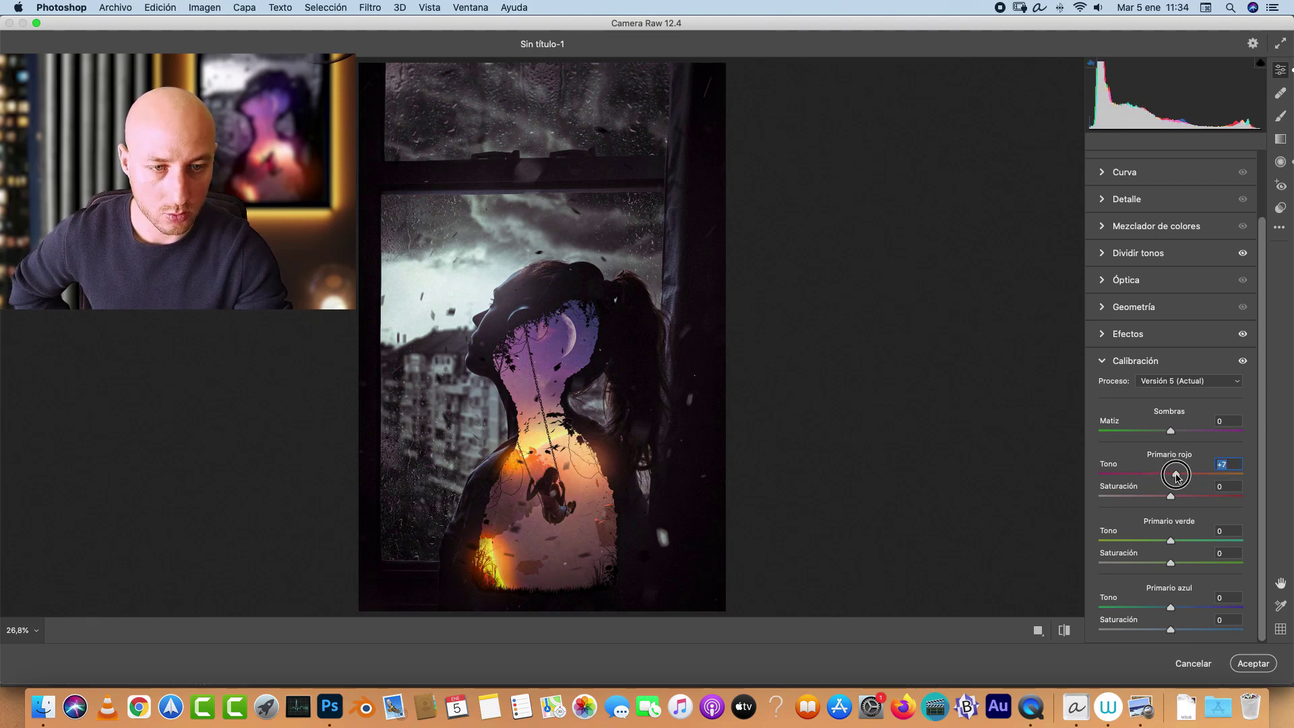
pyautogui.moveTo(1172, 535)
pyautogui.mouseDown()
pyautogui.moveTo(1144, 537)
pyautogui.moveTo(1194, 535)
pyautogui.mouseUp()
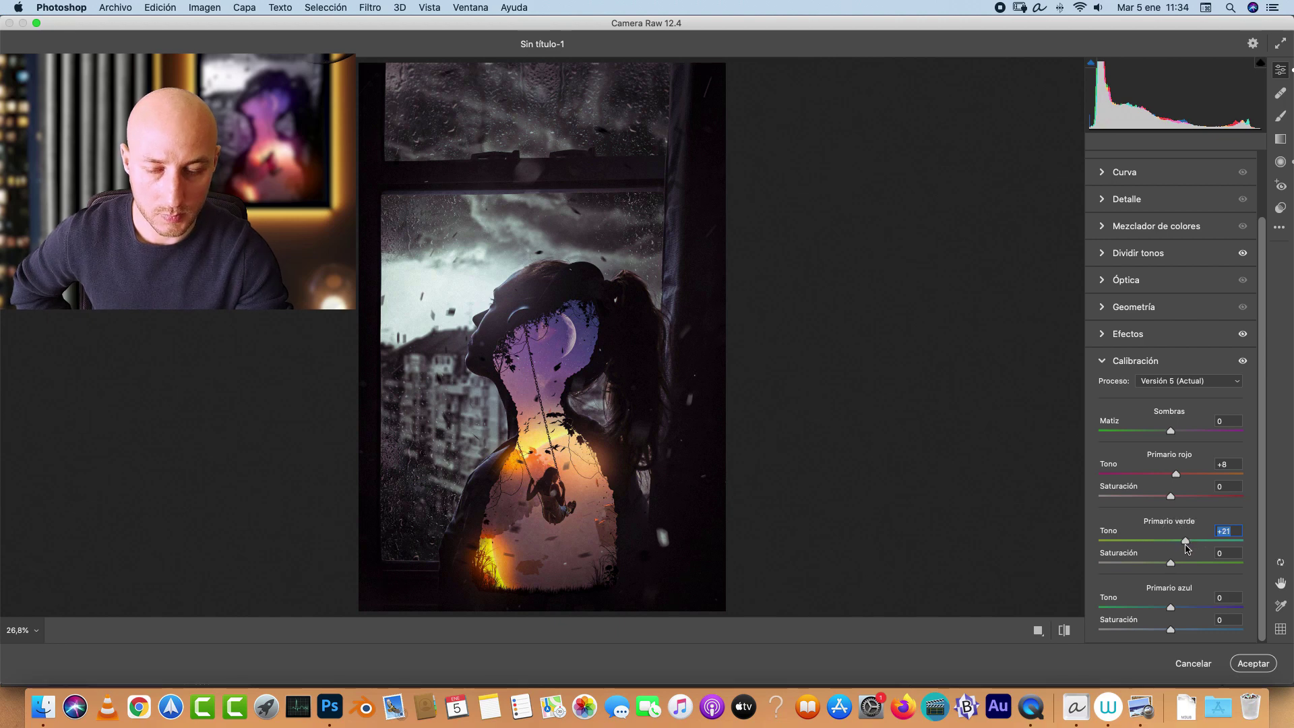
pyautogui.moveTo(1186, 608); pyautogui.dragTo(1144, 610)
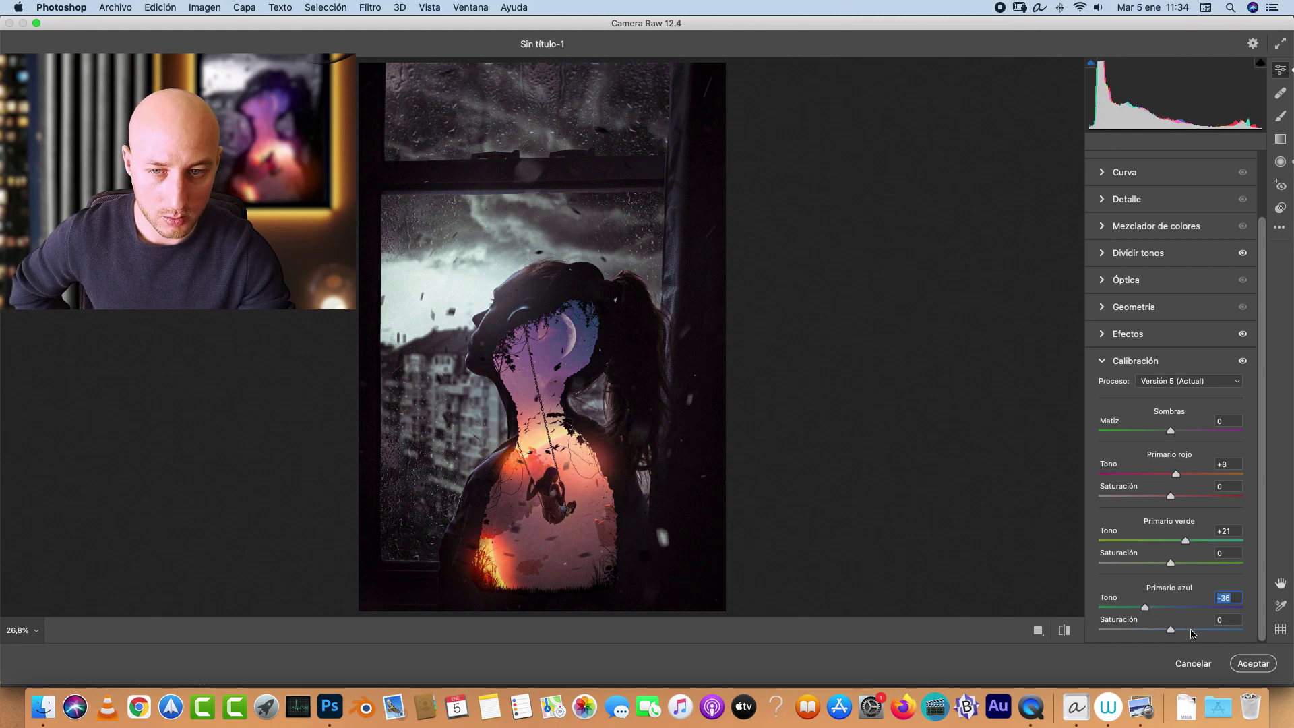
pyautogui.moveTo(1145, 607); pyautogui.dragTo(1157, 607)
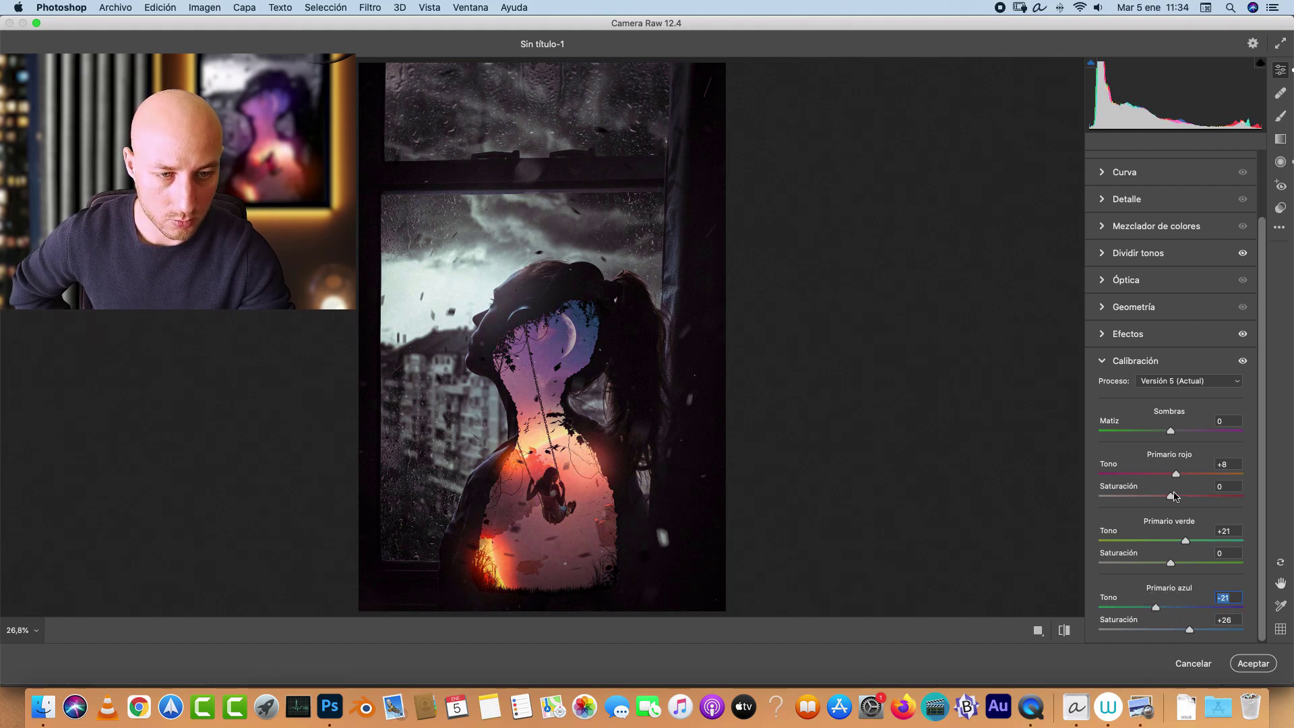
pyautogui.moveTo(1173, 496); pyautogui.dragTo(1180, 497)
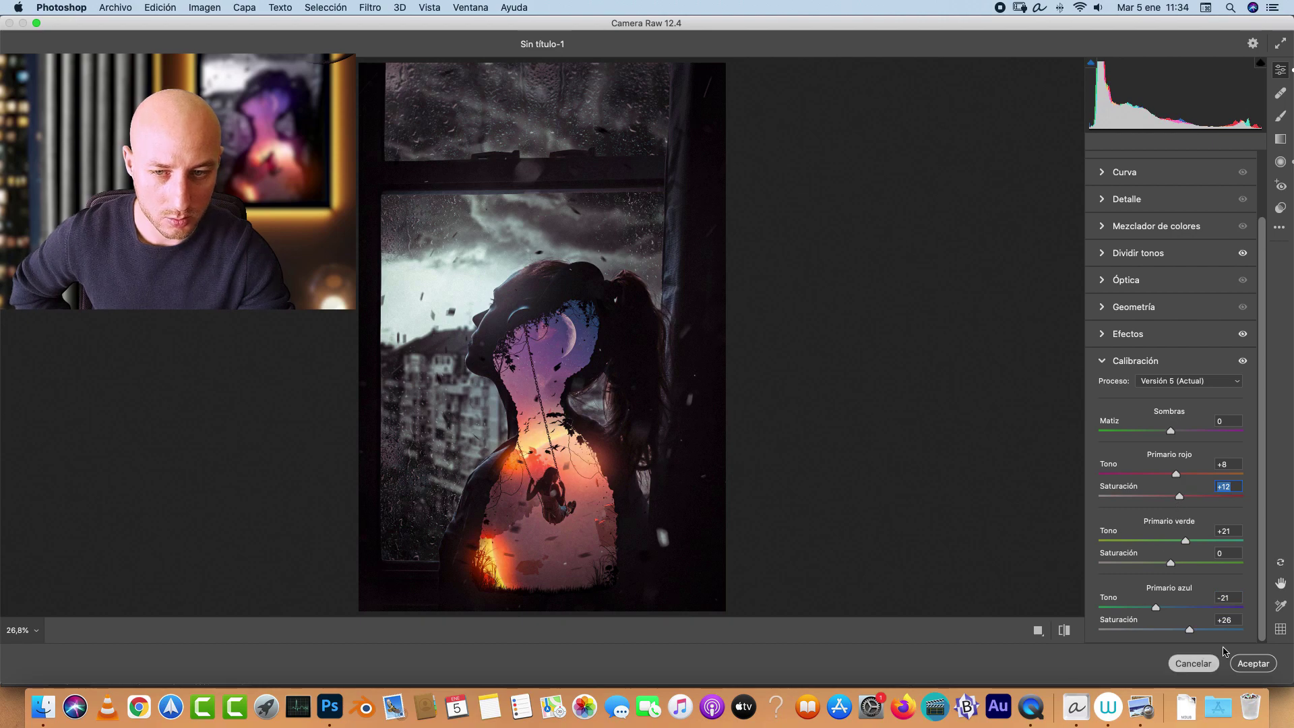
pyautogui.click(1250, 663)
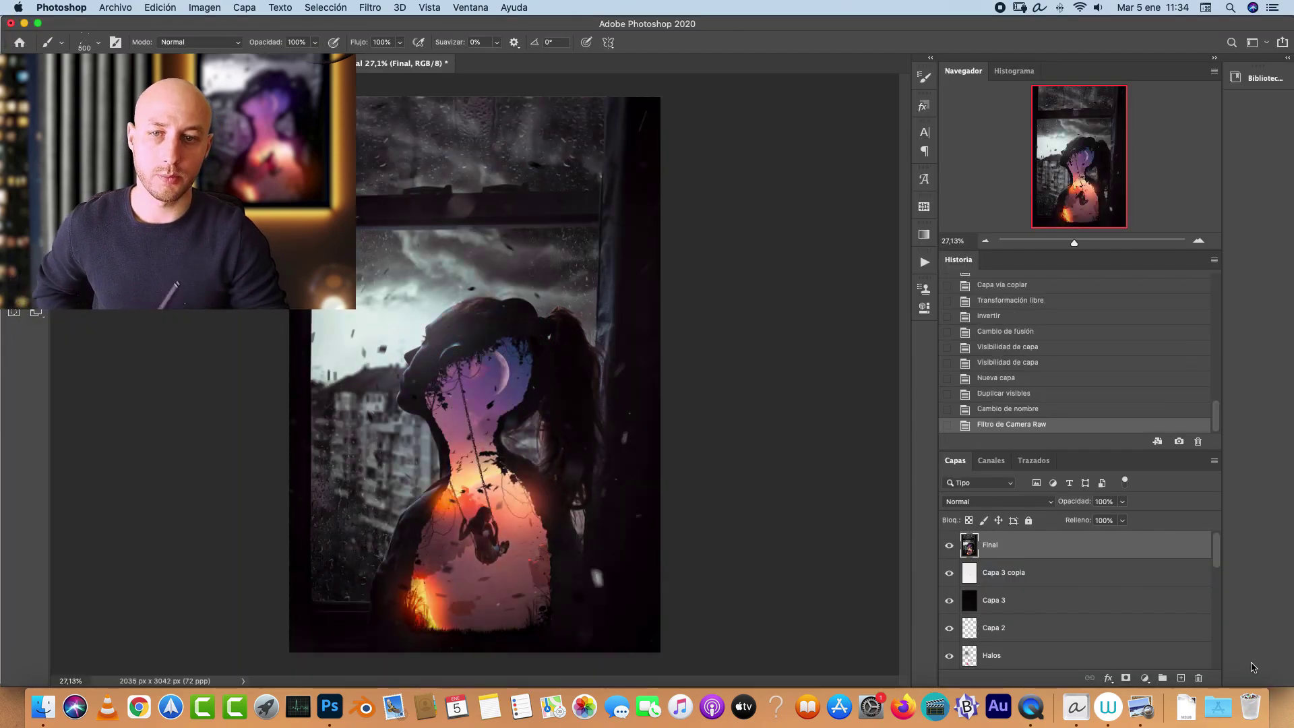
# Step: Compare the composite with the Final layer hidden and shown, and examine the head area at 100% and the whole image
pyautogui.click(950, 546)
pyautogui.click(950, 547)
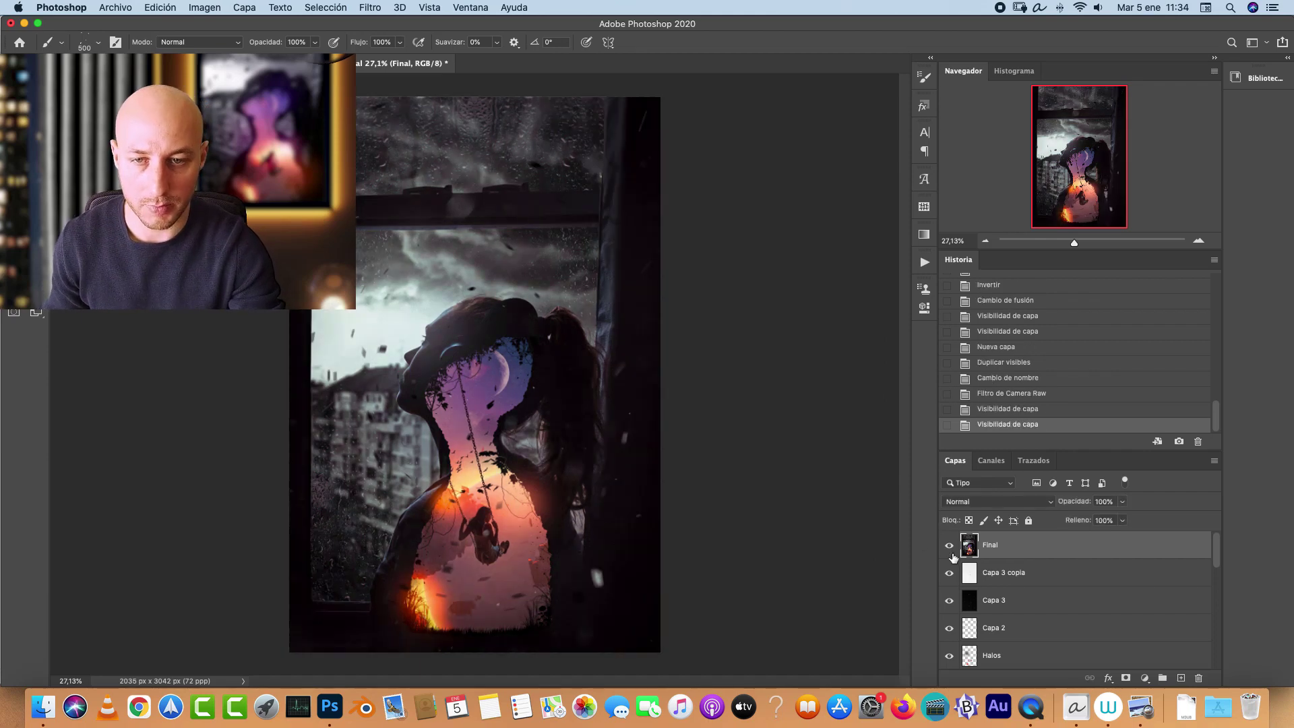
pyautogui.click(950, 547)
pyautogui.click(950, 548)
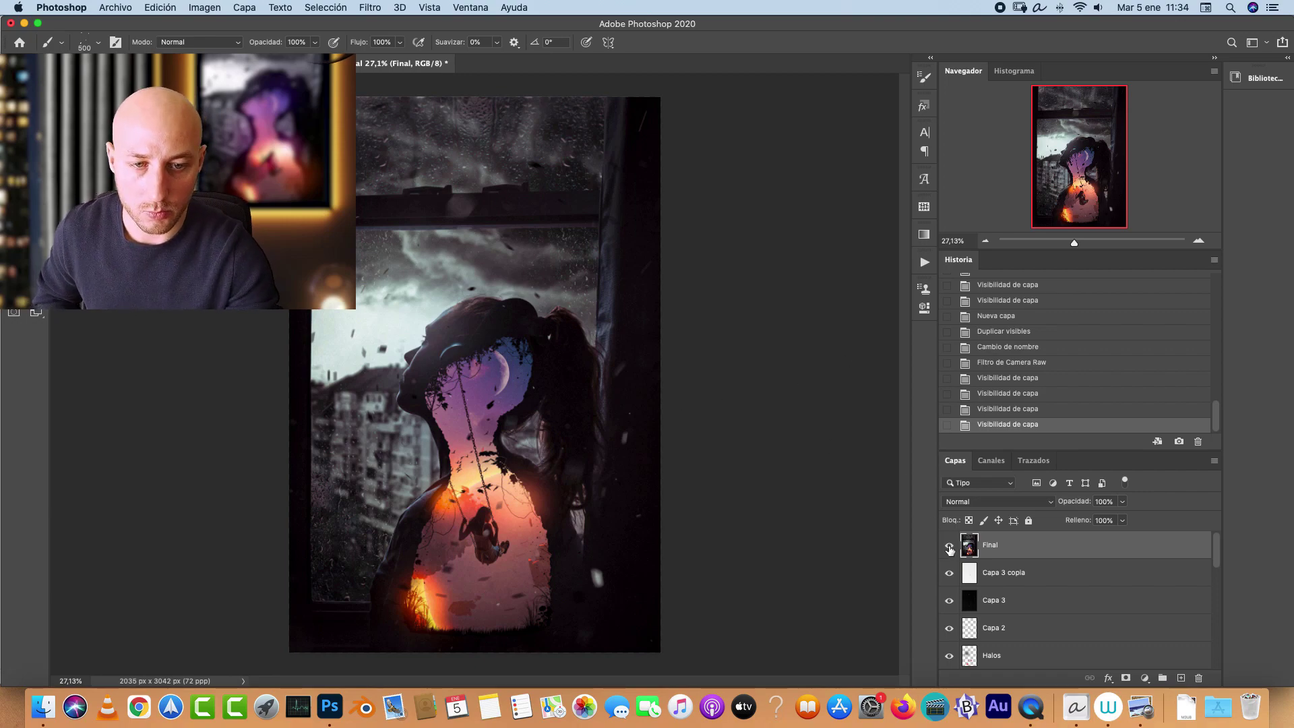
pyautogui.hscroll(-5, 791, 446)
pyautogui.scroll(-3, 790, 446)
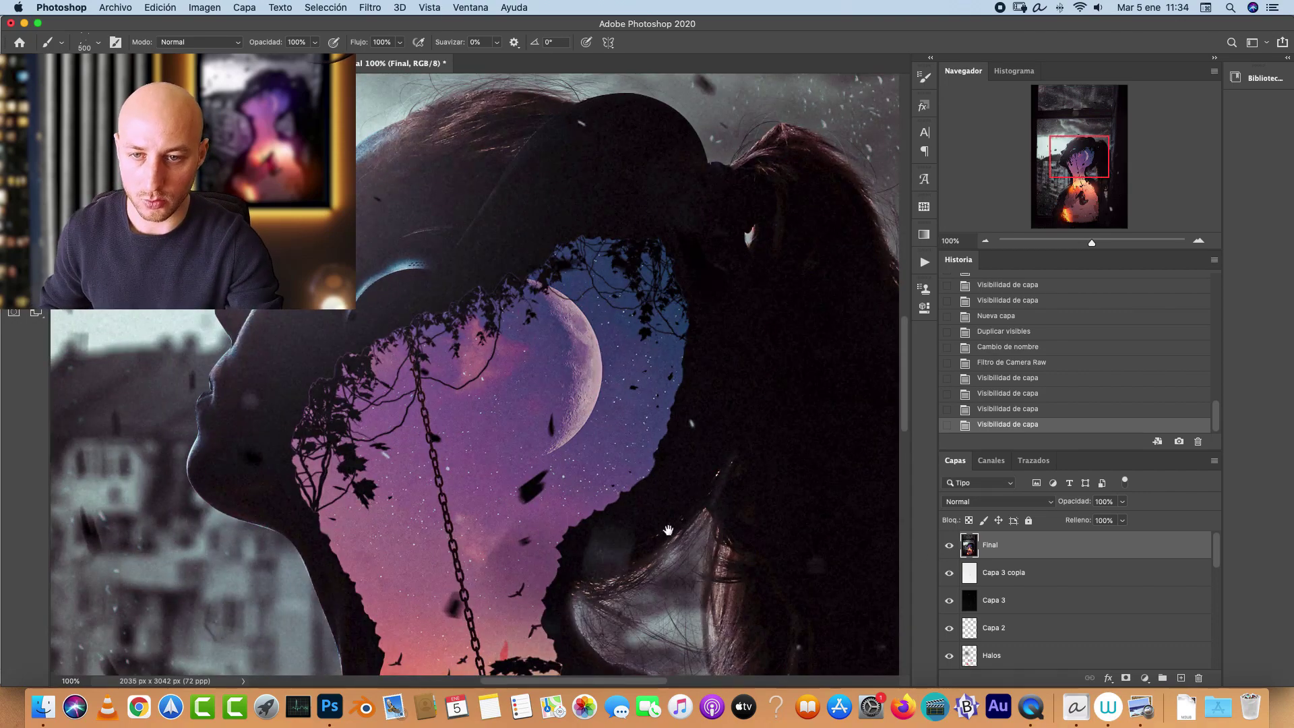
pyautogui.click(985, 240)
pyautogui.click(985, 240)
pyautogui.click(986, 240)
pyautogui.click(985, 240)
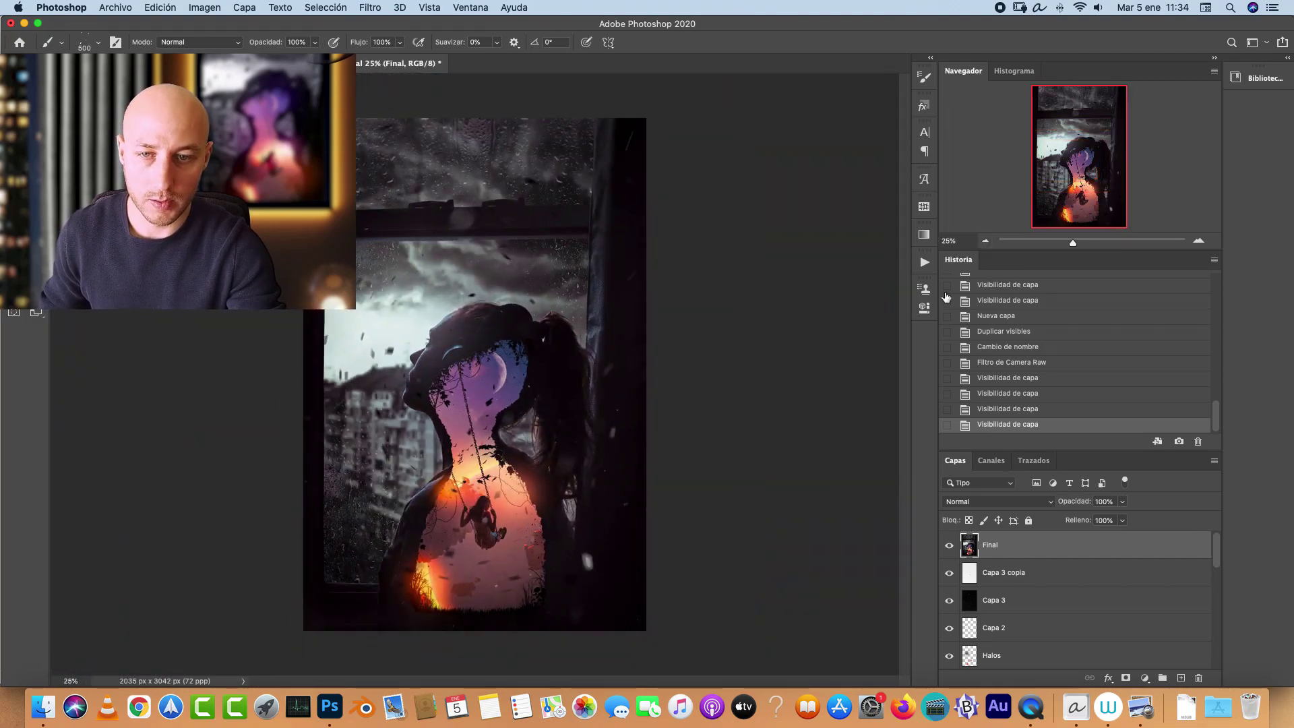